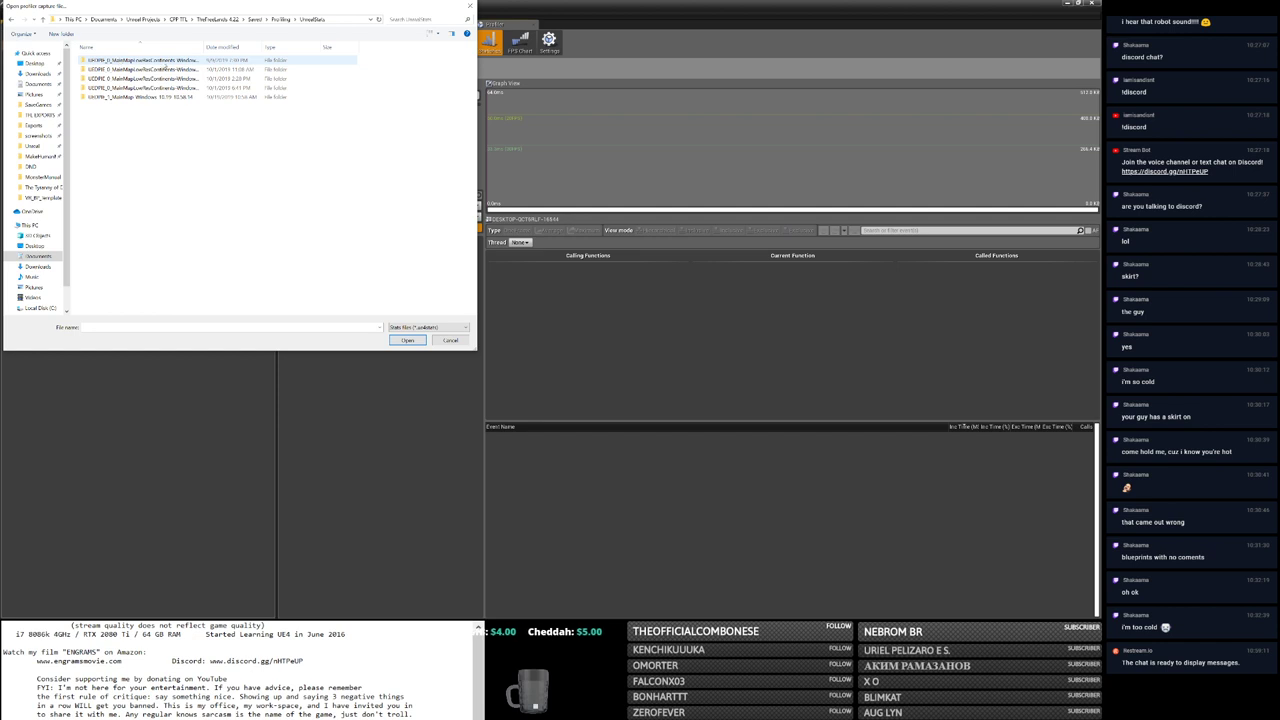
Step: Load the UEDPIE_1_MainMap capture from the UnrealStats folder into the profiler
{"action": "double_click", "coordinate": [174, 99]}
{"action": "double_click", "coordinate": [133, 61]}
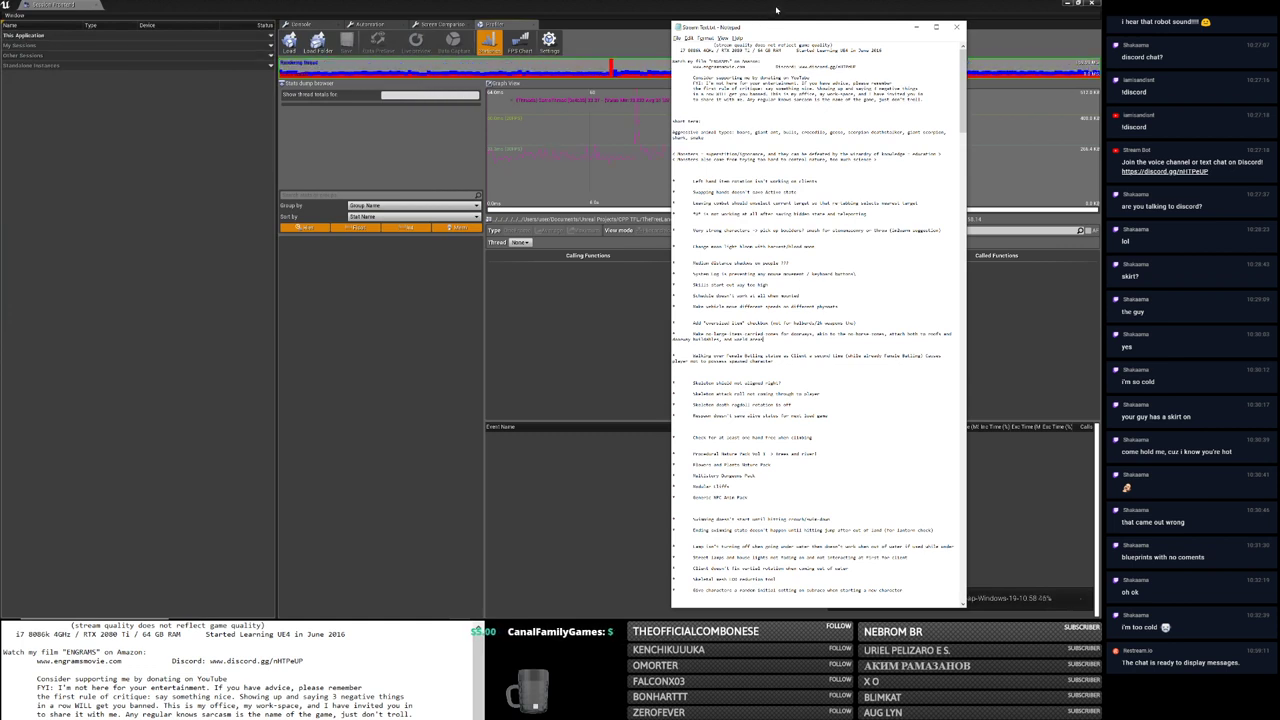
{"action": "left_click", "coordinate": [817, 113]}
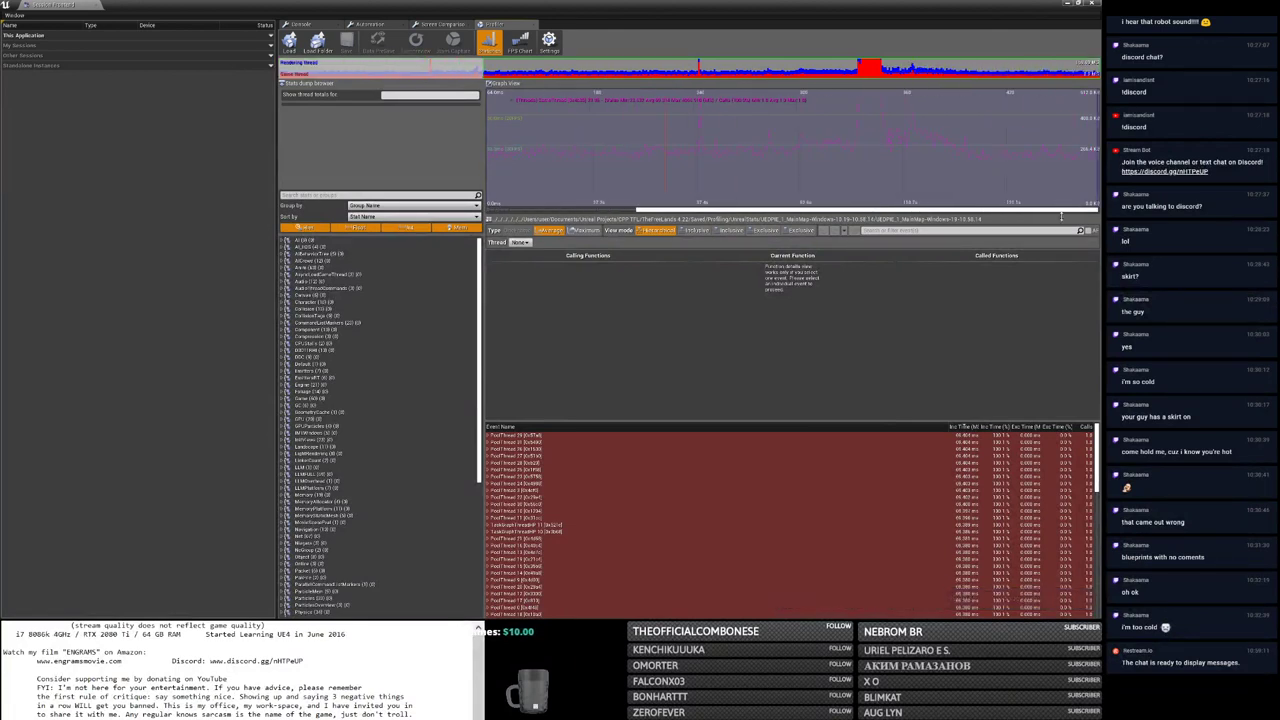
Step: Select a short span of frames around the graph spike and expand the top event row
{"action": "left_click", "coordinate": [857, 95]}
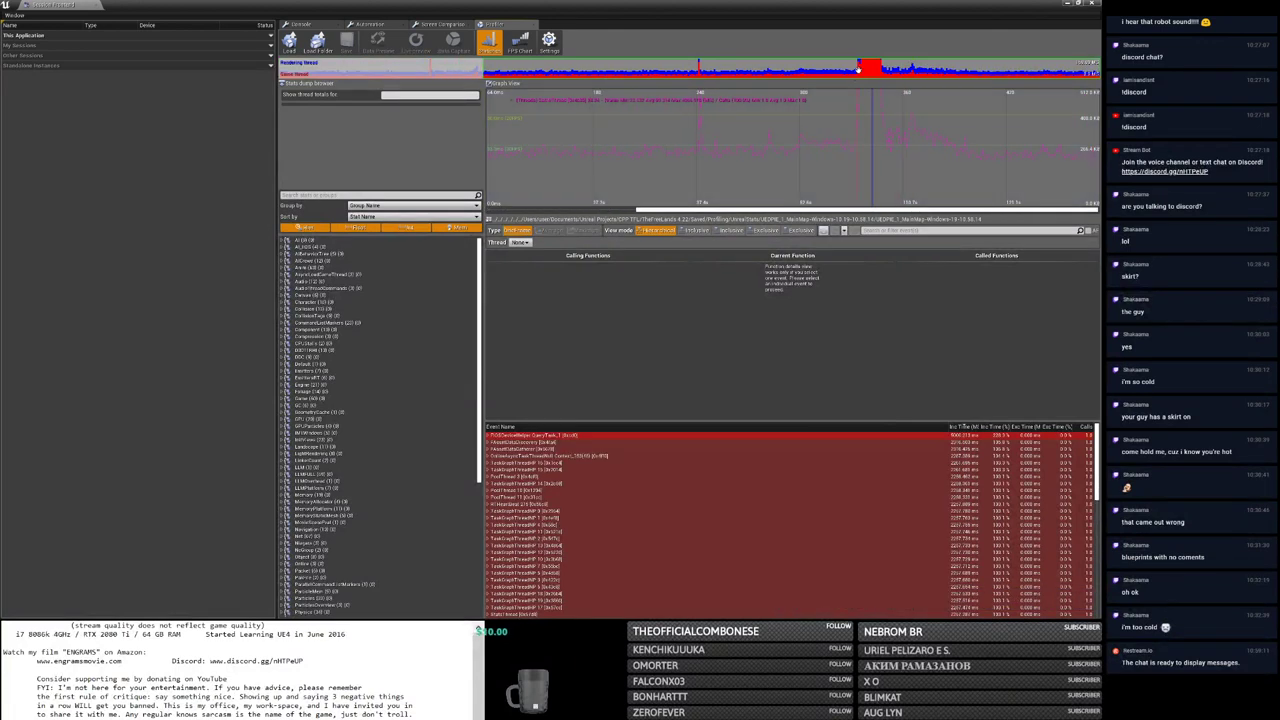
{"action": "left_click_drag", "start_coordinate": [858, 140], "coordinate": [881, 136]}
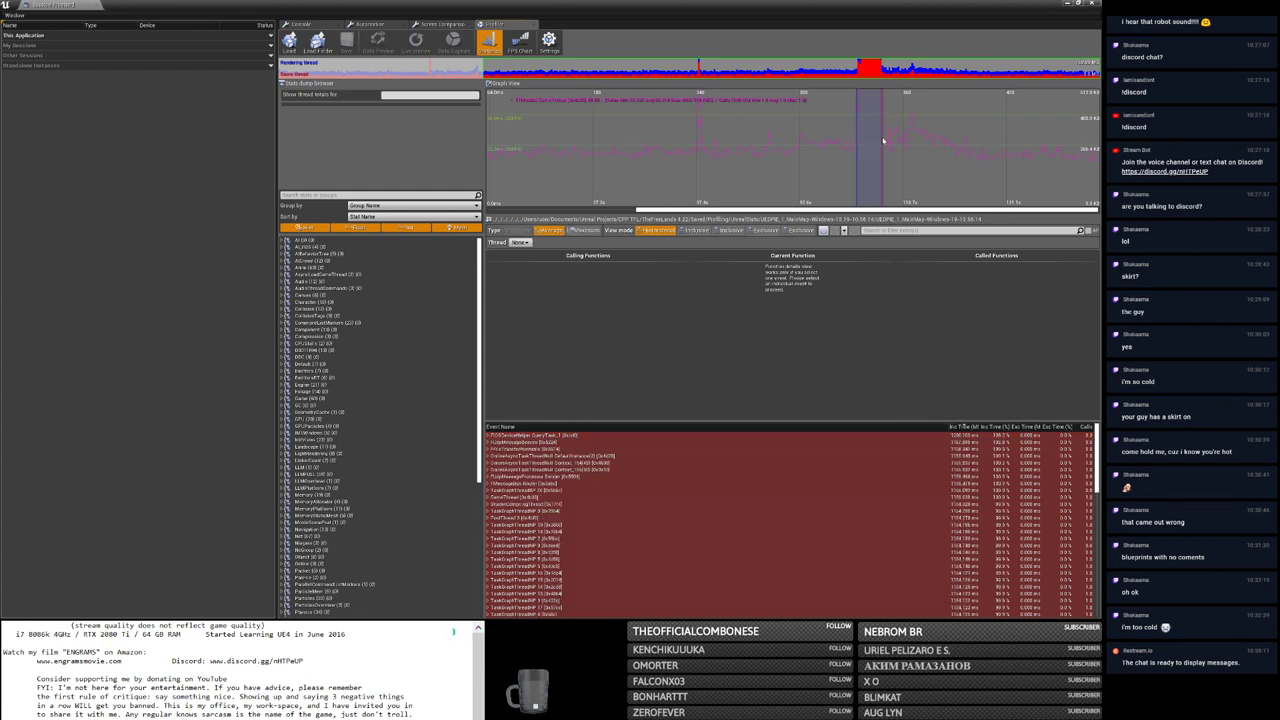
{"action": "left_click", "coordinate": [489, 436]}
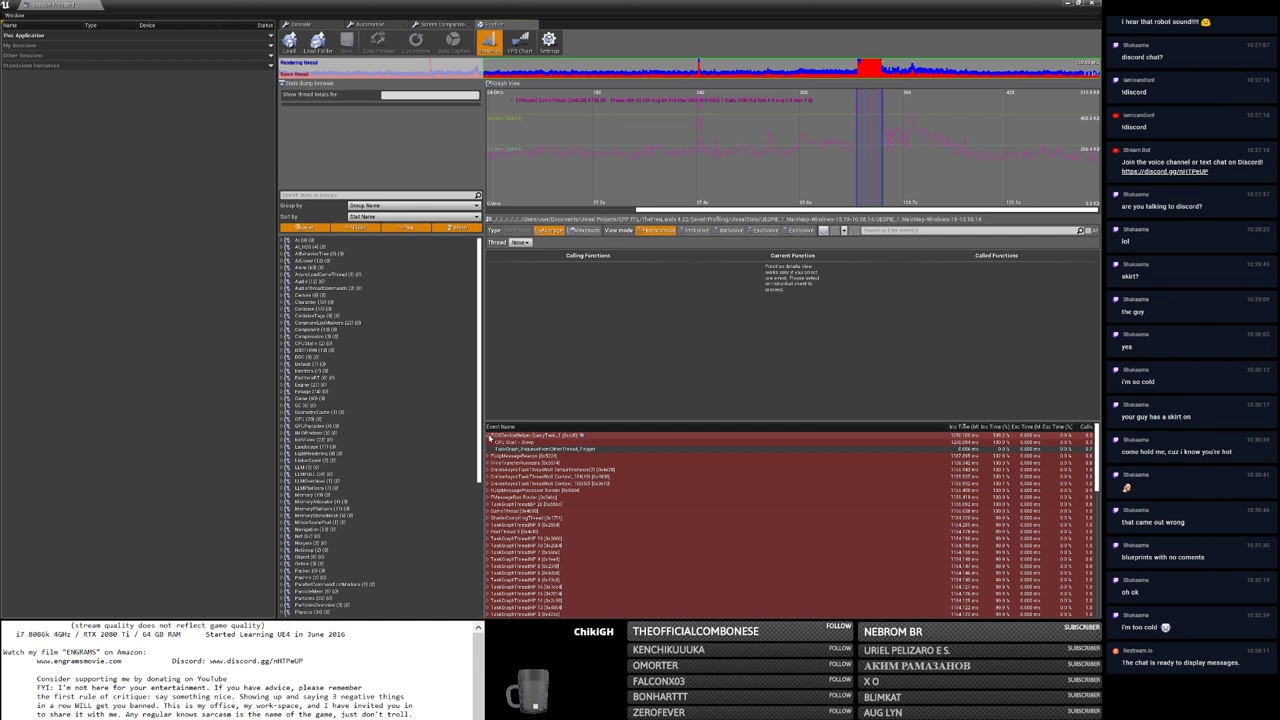
{"action": "scroll", "coordinate": [669, 474], "scroll_direction": "down", "scroll_amount": 3}
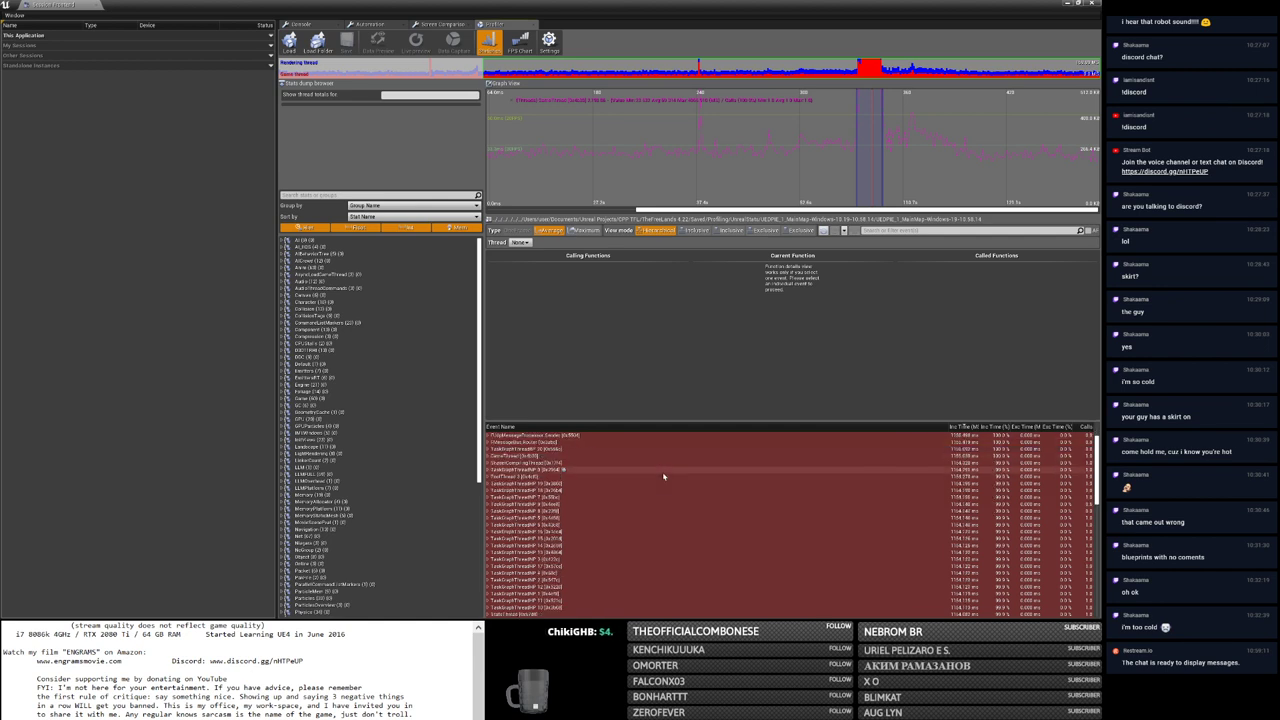
Step: Expand and collapse the thread rows, including ShaderCompilingThread, near the top of the event list
{"action": "left_click", "coordinate": [489, 448]}
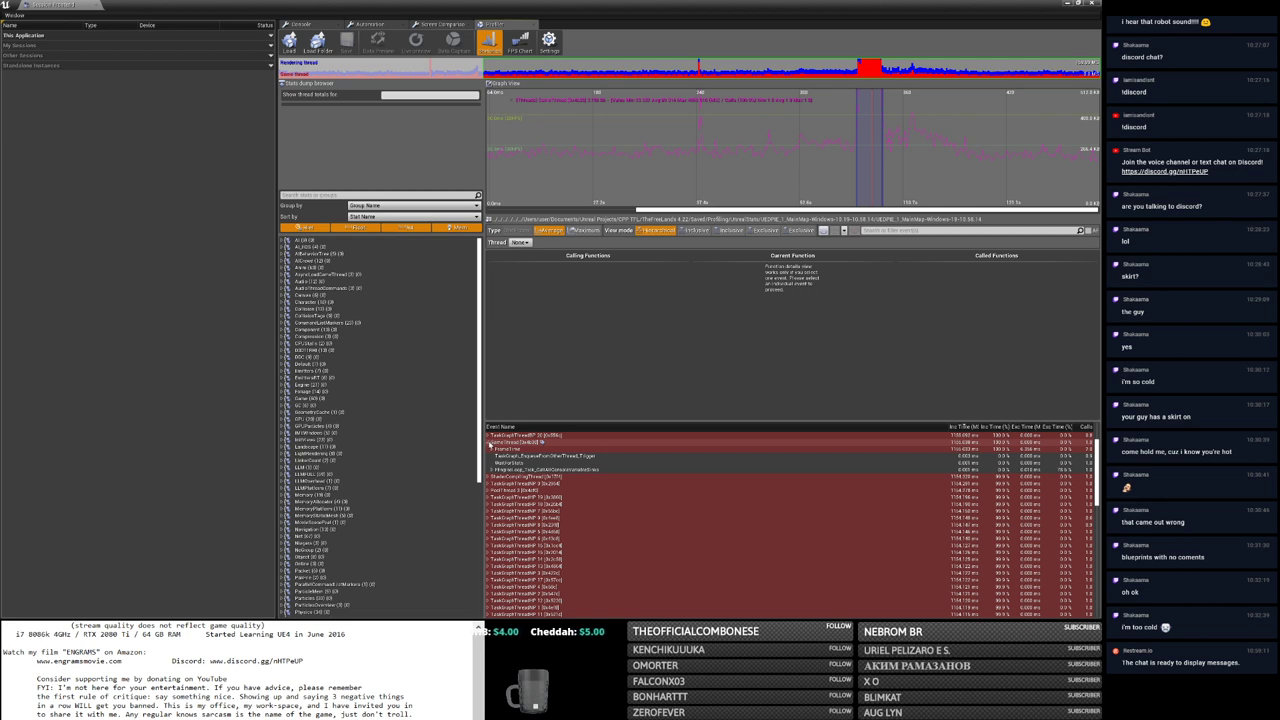
{"action": "left_click", "coordinate": [489, 476]}
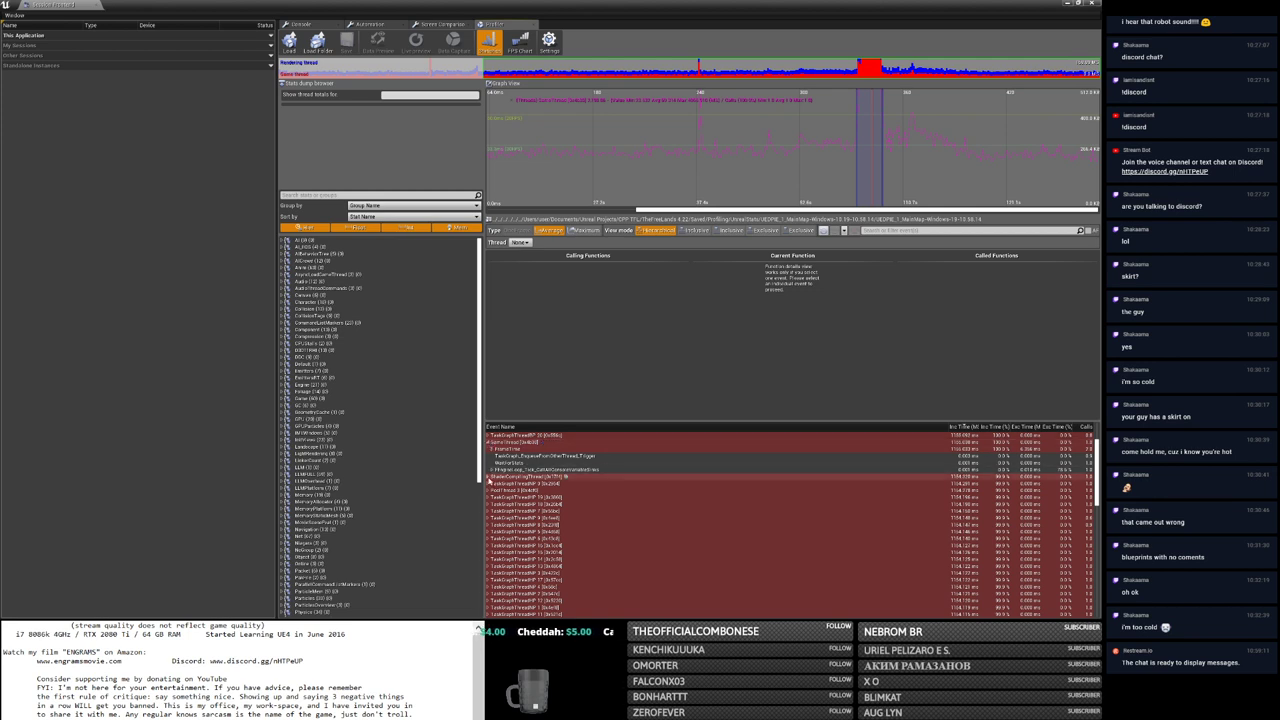
{"action": "left_click", "coordinate": [489, 476]}
{"action": "left_click", "coordinate": [498, 456]}
Step: Expand FrameTime through GameTime, Game Tick, World Tick, Net Tick and ReceivedRawBunch to Blueprint Time
{"action": "left_click", "coordinate": [497, 453]}
{"action": "left_click", "coordinate": [496, 451]}
{"action": "left_click", "coordinate": [499, 457]}
{"action": "left_click", "coordinate": [502, 464]}
{"action": "left_click", "coordinate": [504, 469]}
{"action": "left_click", "coordinate": [507, 470]}
{"action": "left_click", "coordinate": [511, 477]}
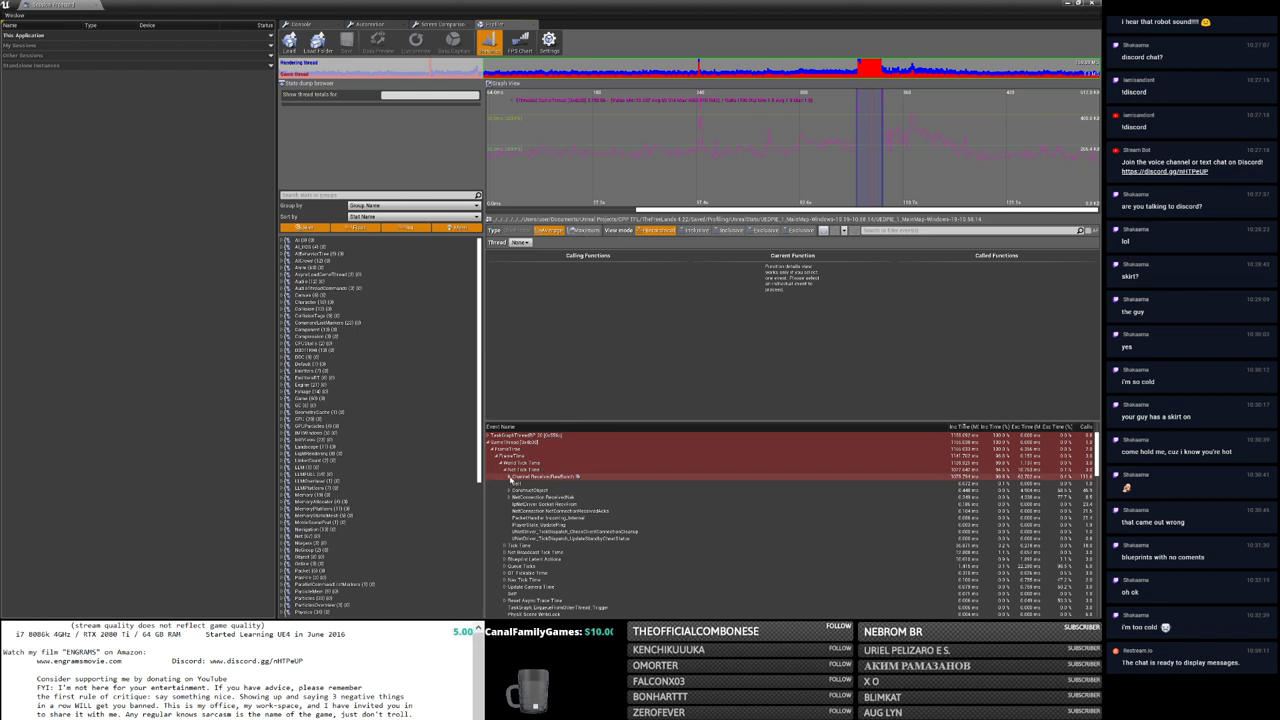
{"action": "left_click", "coordinate": [513, 483]}
{"action": "left_click", "coordinate": [513, 483]}
Step: Expand OnRep_ReplicatedMovement > MoveComponent > UpdateOverlaps and show the StaticMeshComponent entry's callers and callees
{"action": "left_click", "coordinate": [522, 491]}
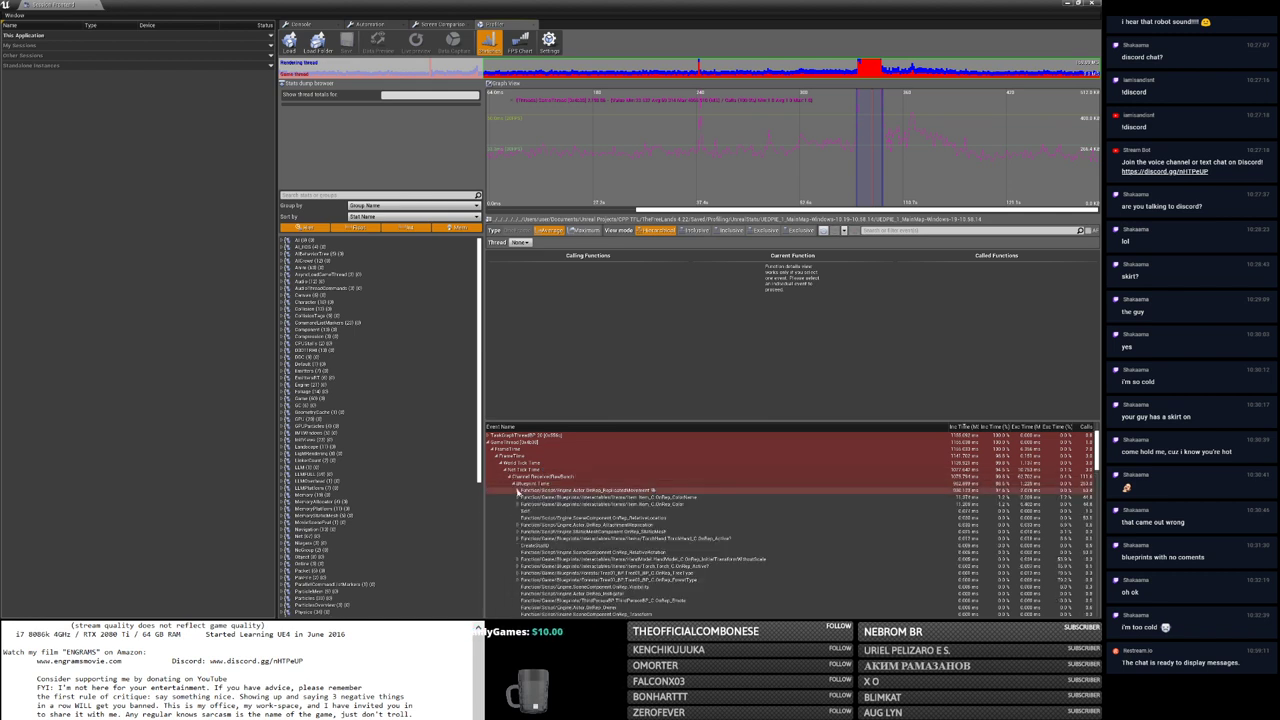
{"action": "left_click", "coordinate": [518, 491]}
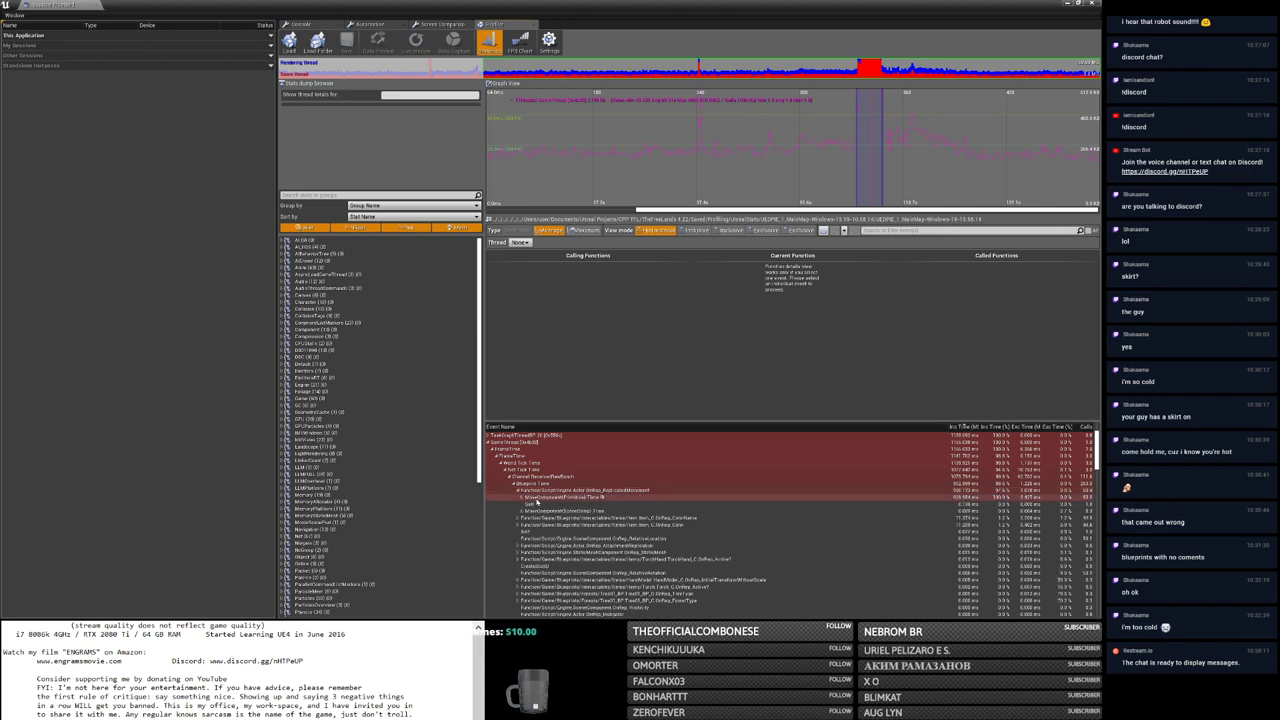
{"action": "left_click", "coordinate": [527, 499]}
{"action": "left_click", "coordinate": [527, 505]}
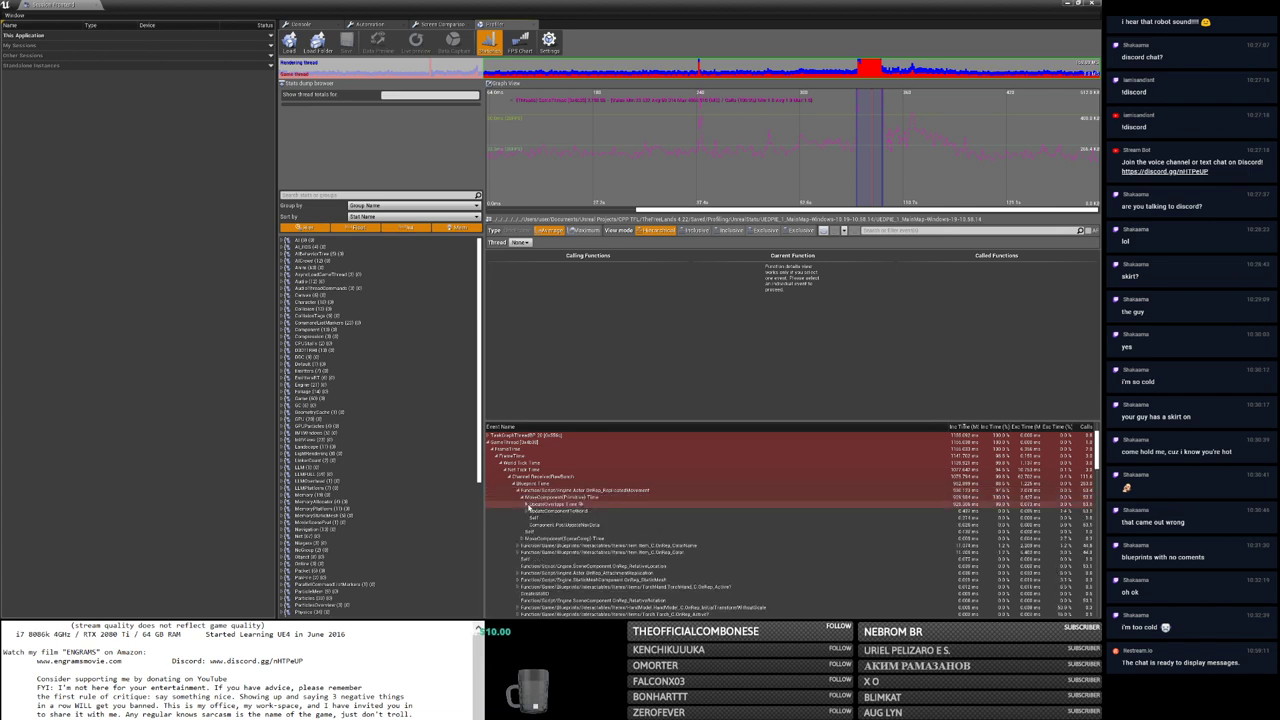
{"action": "left_click", "coordinate": [527, 505]}
{"action": "left_click", "coordinate": [530, 511]}
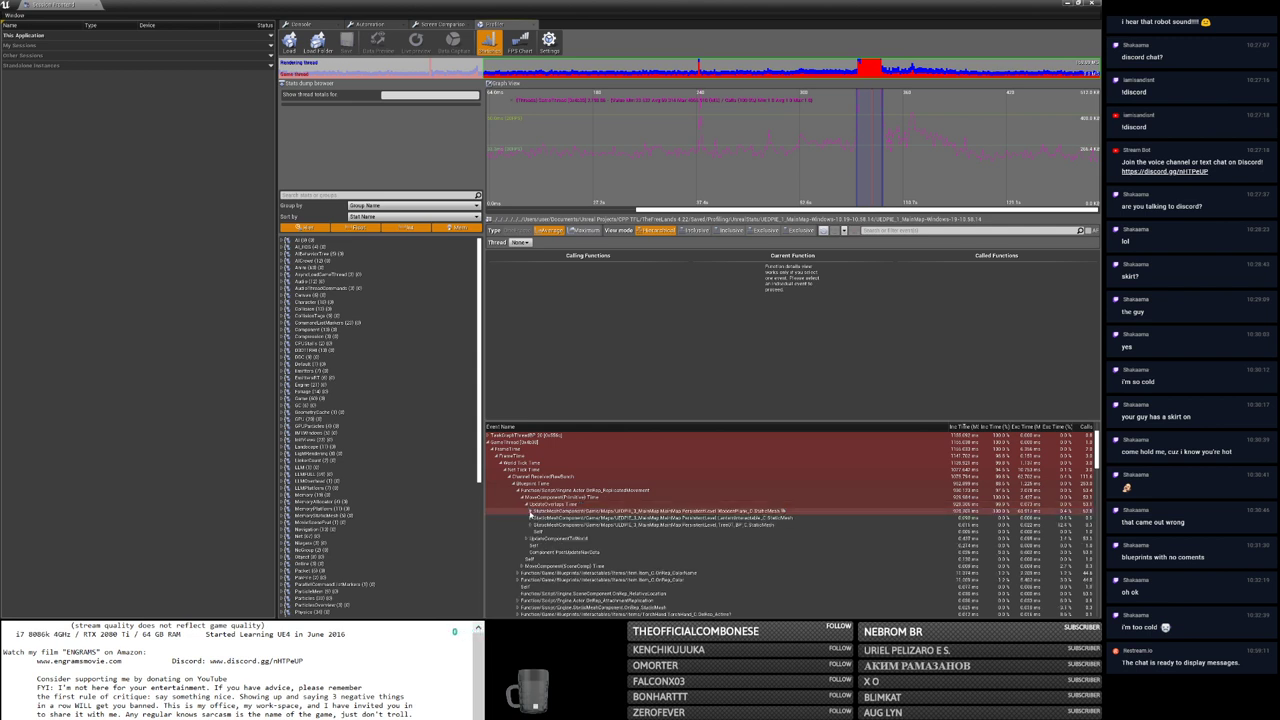
{"action": "left_click", "coordinate": [530, 511]}
{"action": "left_click", "coordinate": [531, 518]}
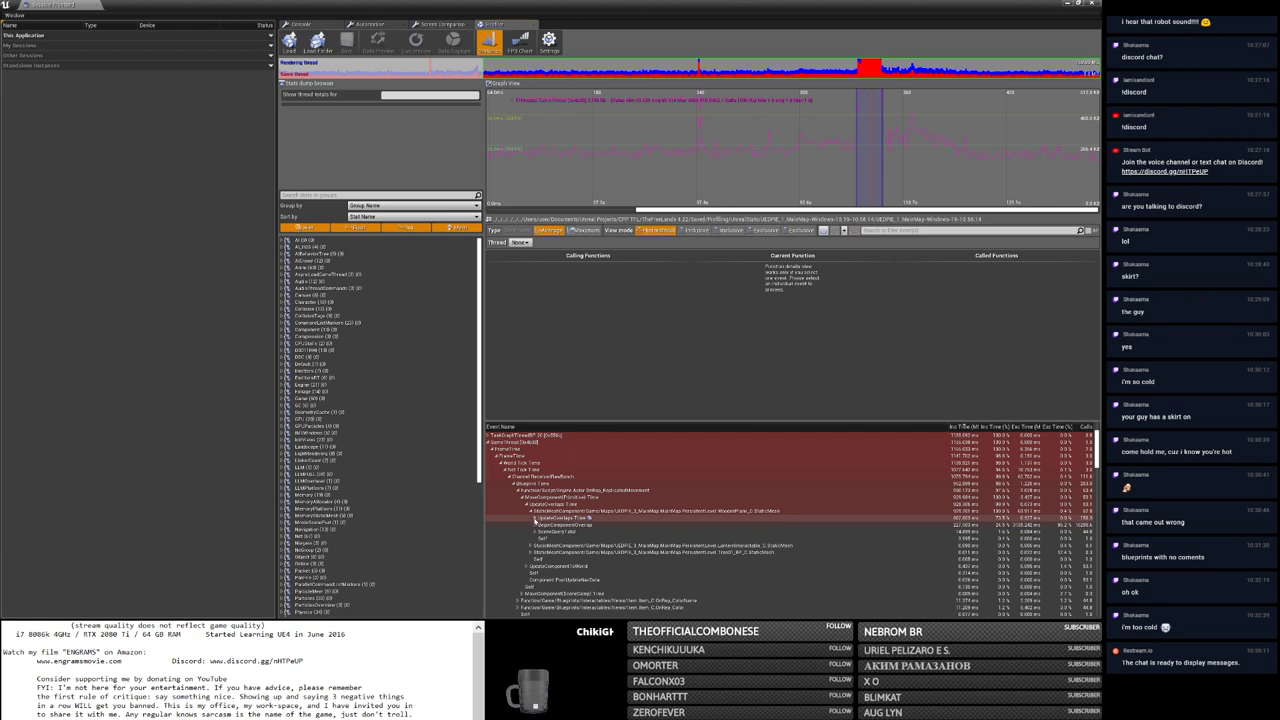
{"action": "left_click", "coordinate": [545, 511]}
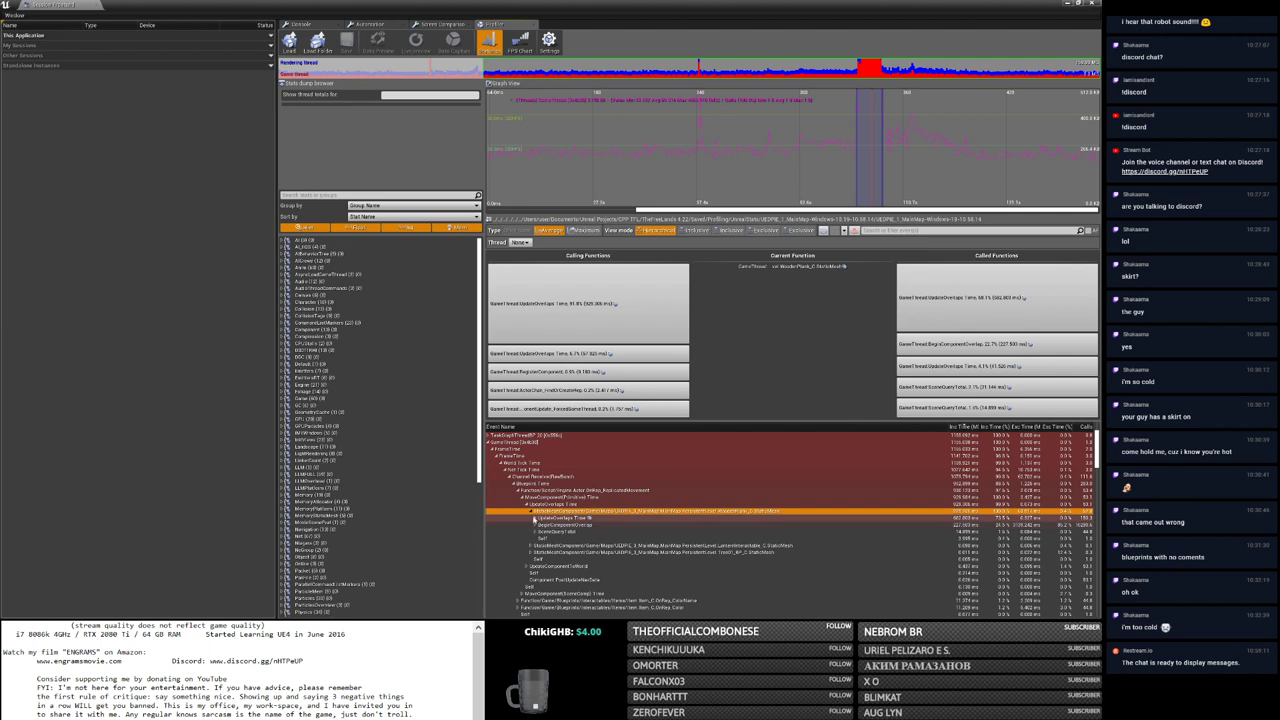
Step: Expand UpdateOverlaps Time and BeginComponentOverlap on the component, then select Self to list its callers
{"action": "left_click", "coordinate": [534, 518]}
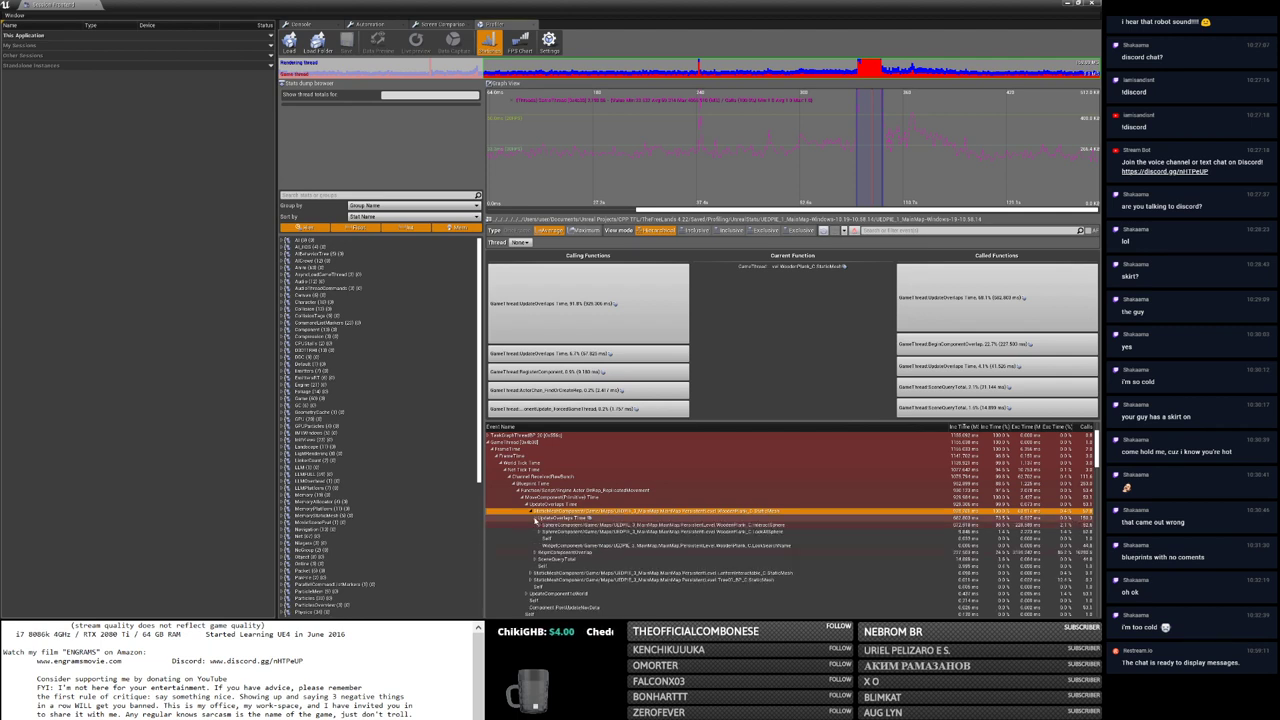
{"action": "left_click", "coordinate": [541, 525]}
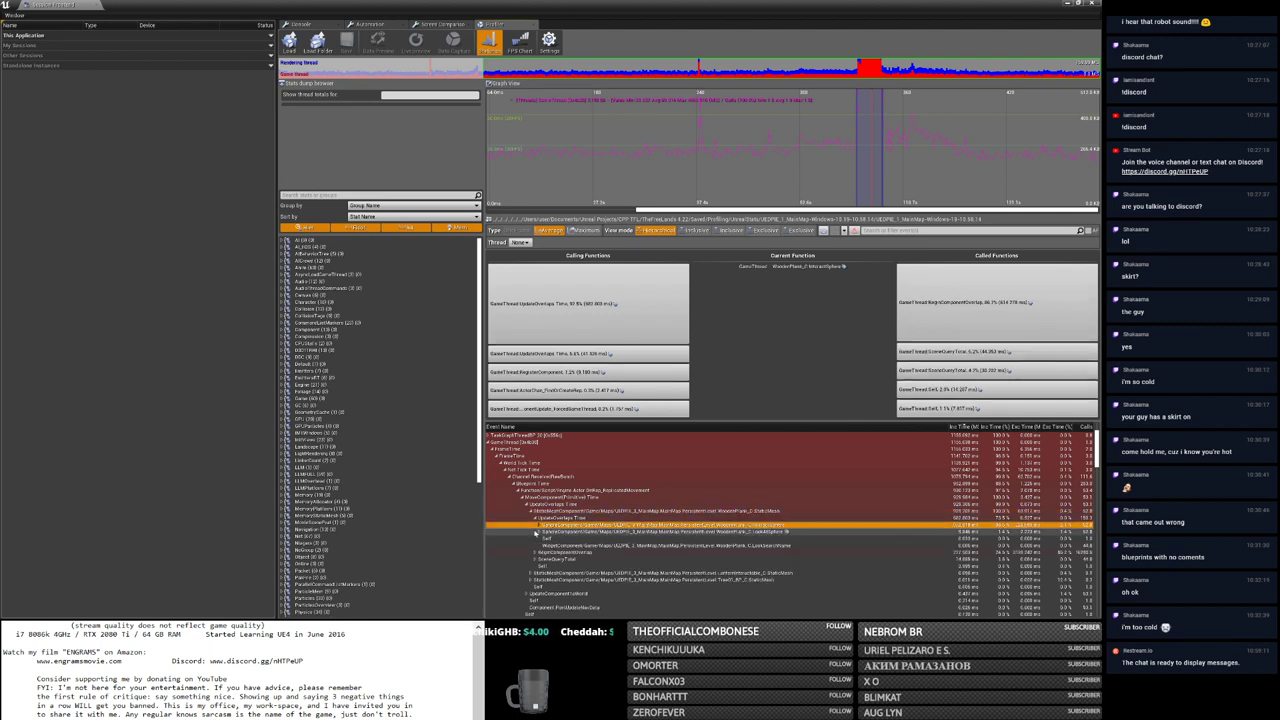
{"action": "left_click", "coordinate": [540, 525]}
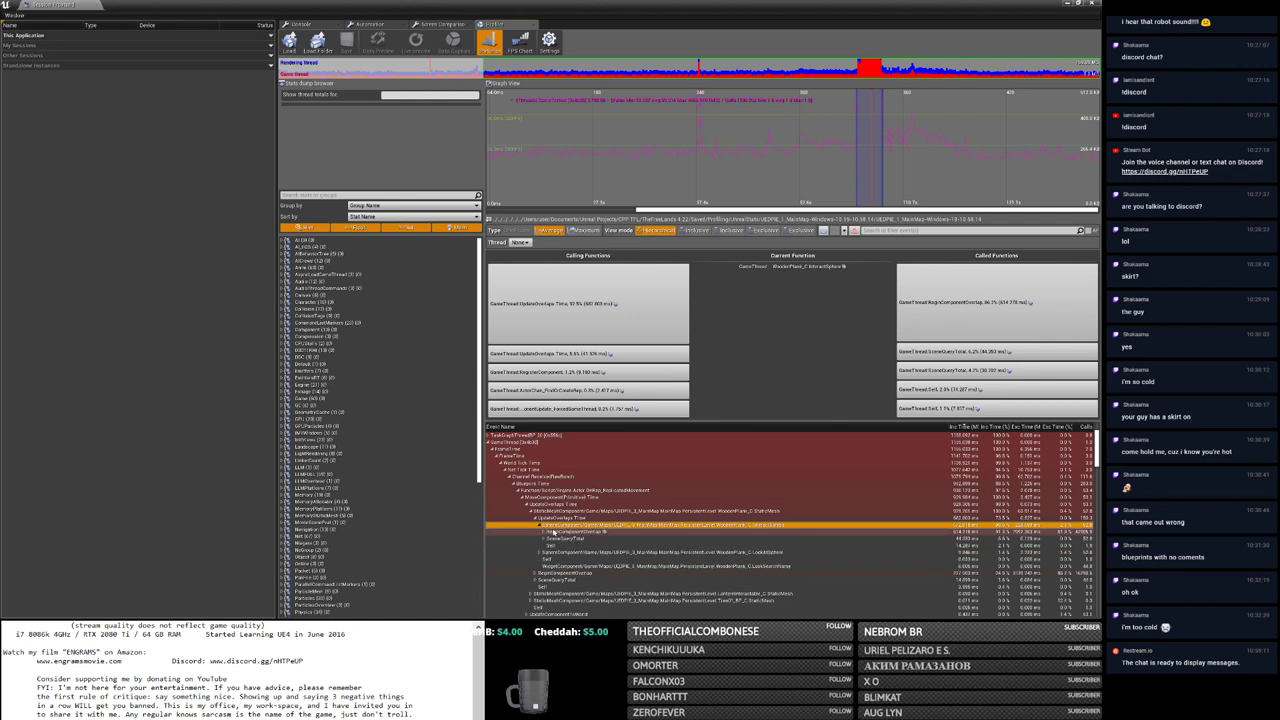
{"action": "left_click", "coordinate": [544, 533]}
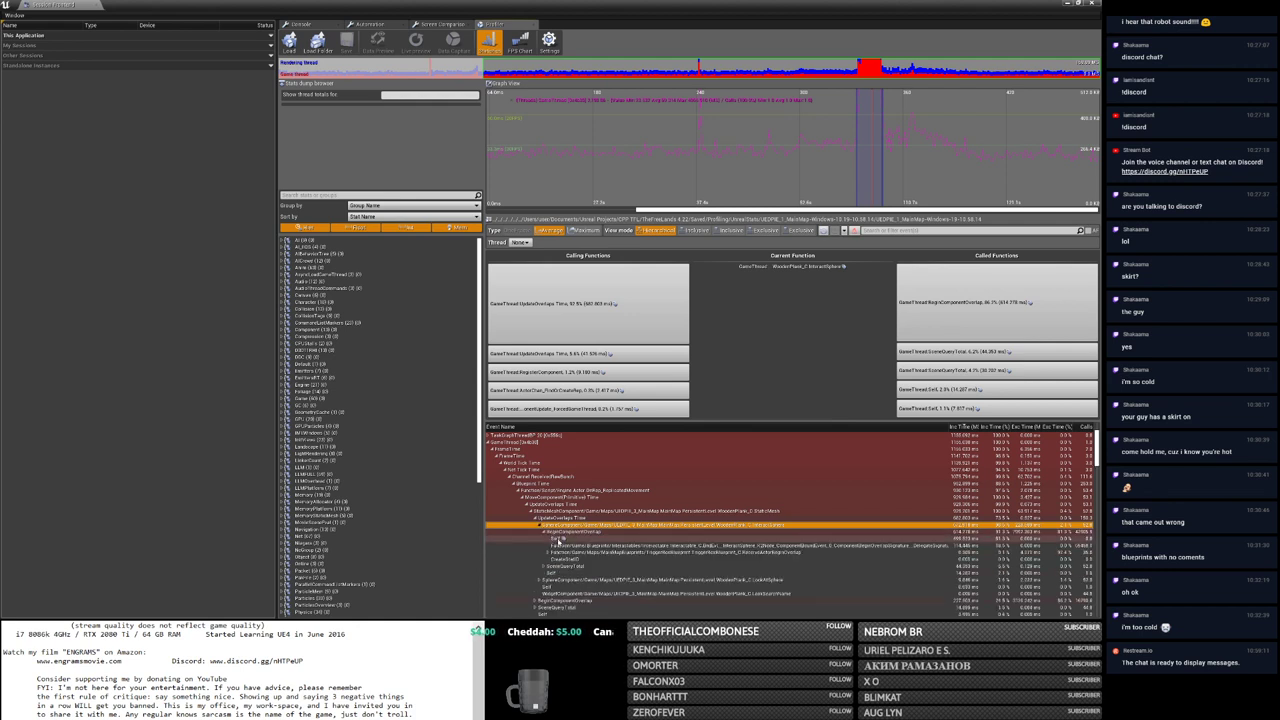
{"action": "left_click", "coordinate": [560, 540]}
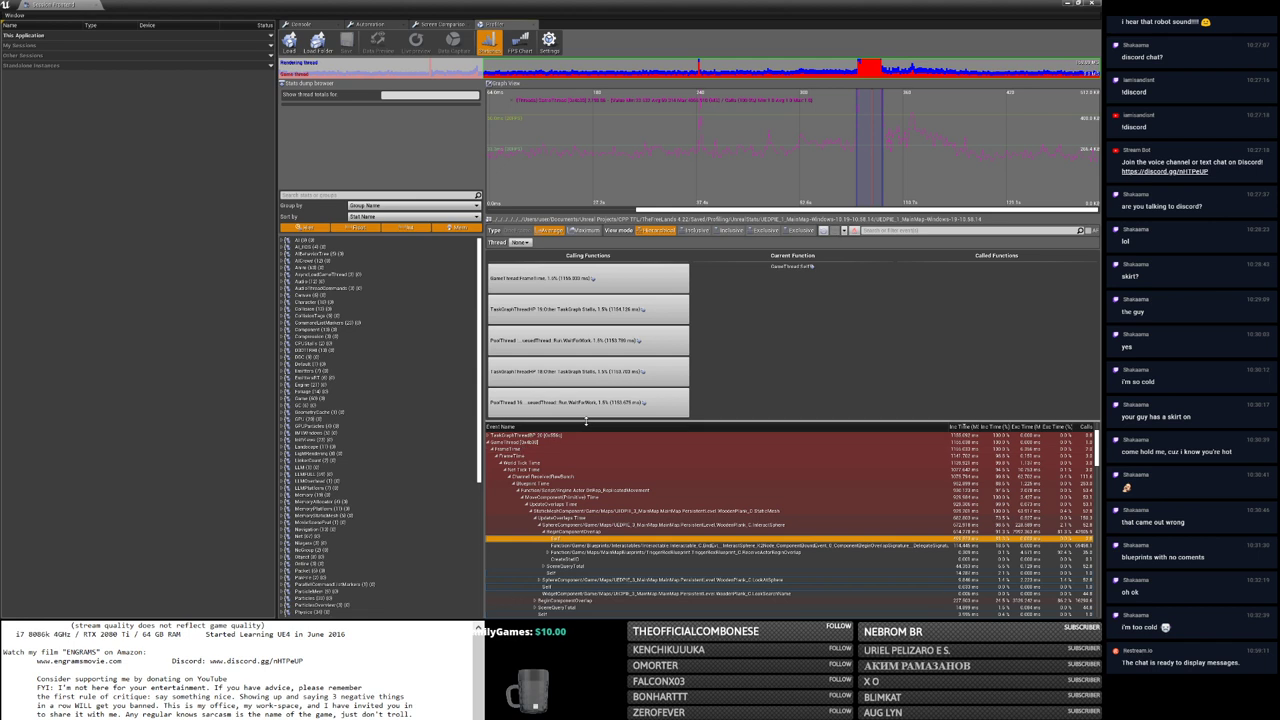
{"action": "key", "text": "alt+Tab"}
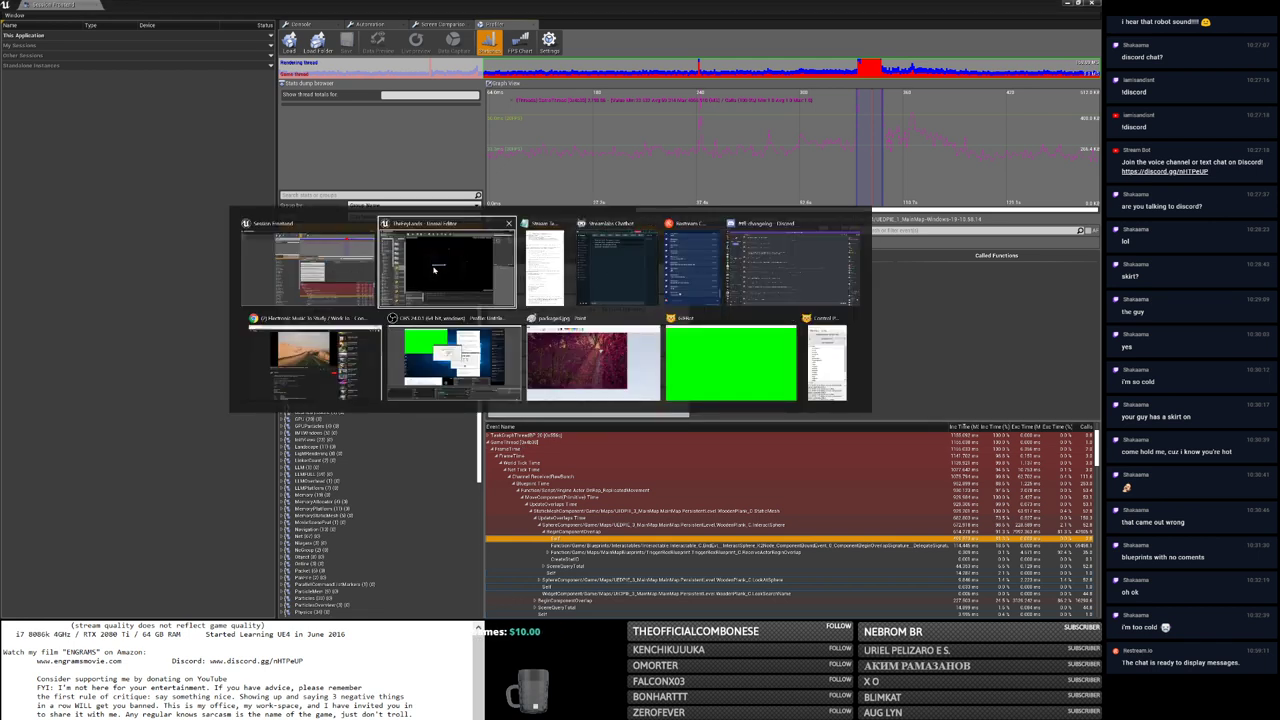
Step: Return to the Unreal Editor and open the Item Blueprint from Blueprints > Interactables > Items
{"action": "left_click", "coordinate": [422, 268]}
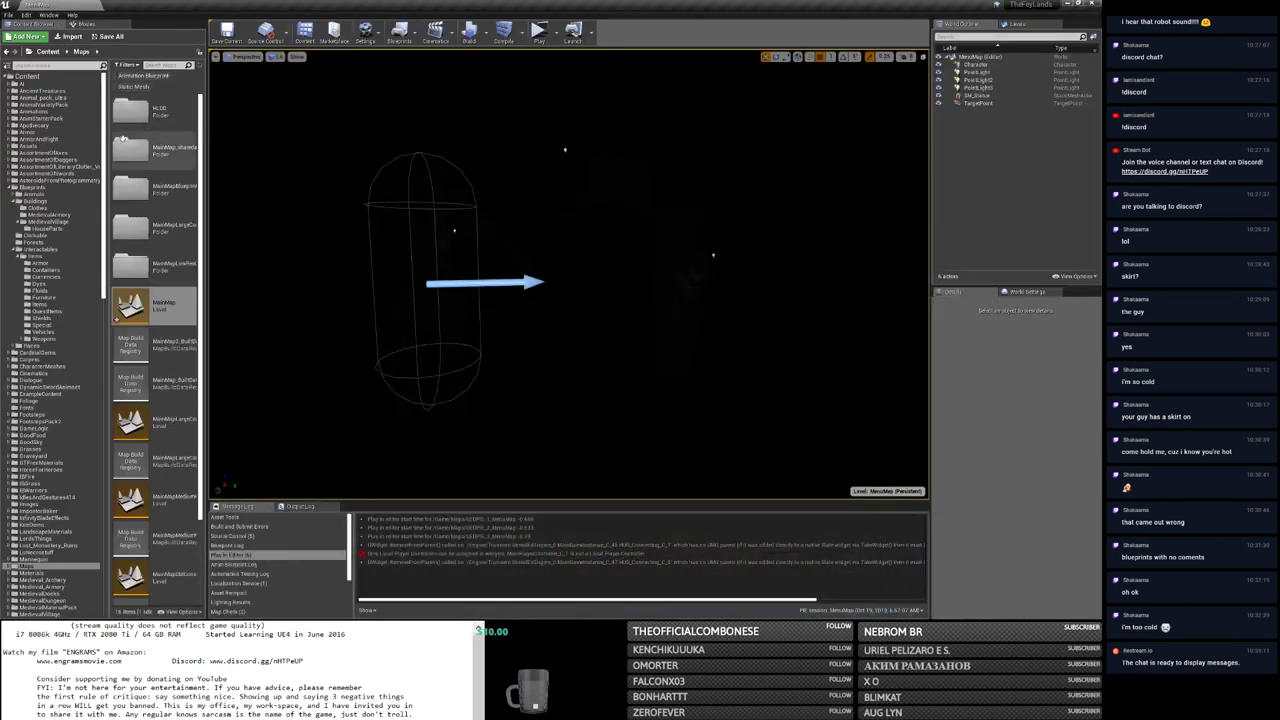
{"action": "left_click", "coordinate": [30, 188]}
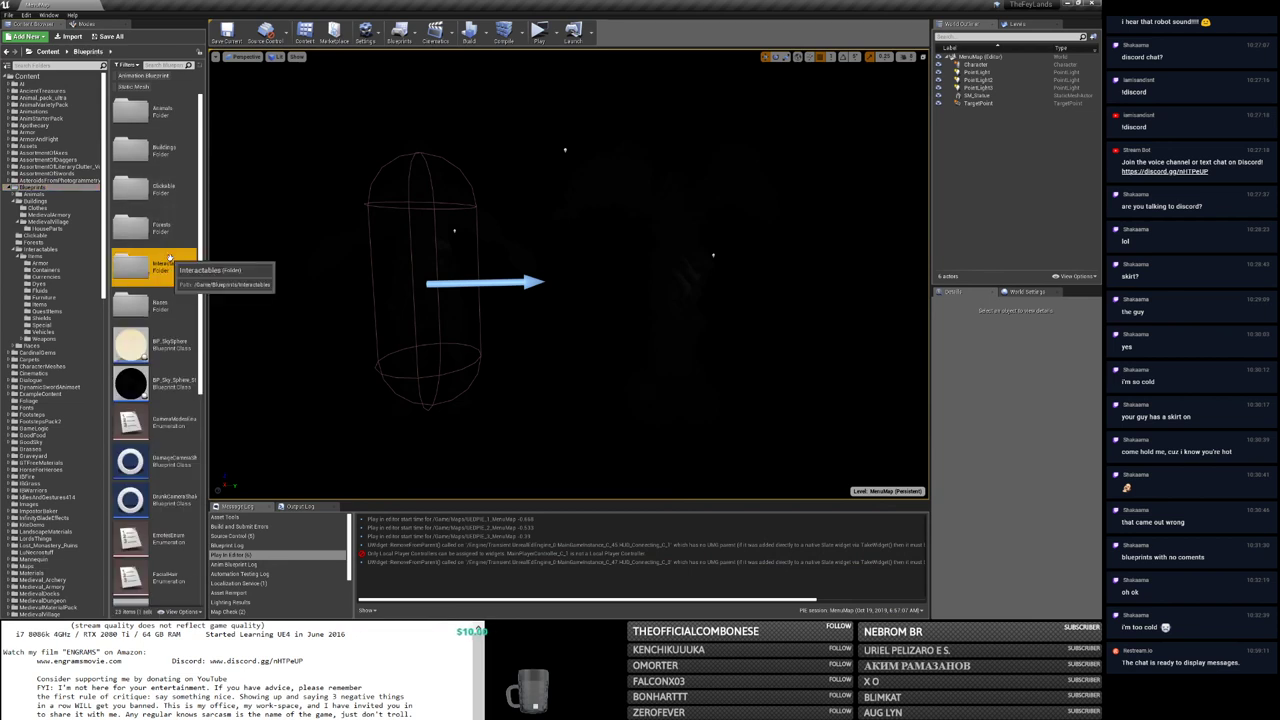
{"action": "double_click", "coordinate": [130, 266]}
{"action": "double_click", "coordinate": [133, 110]}
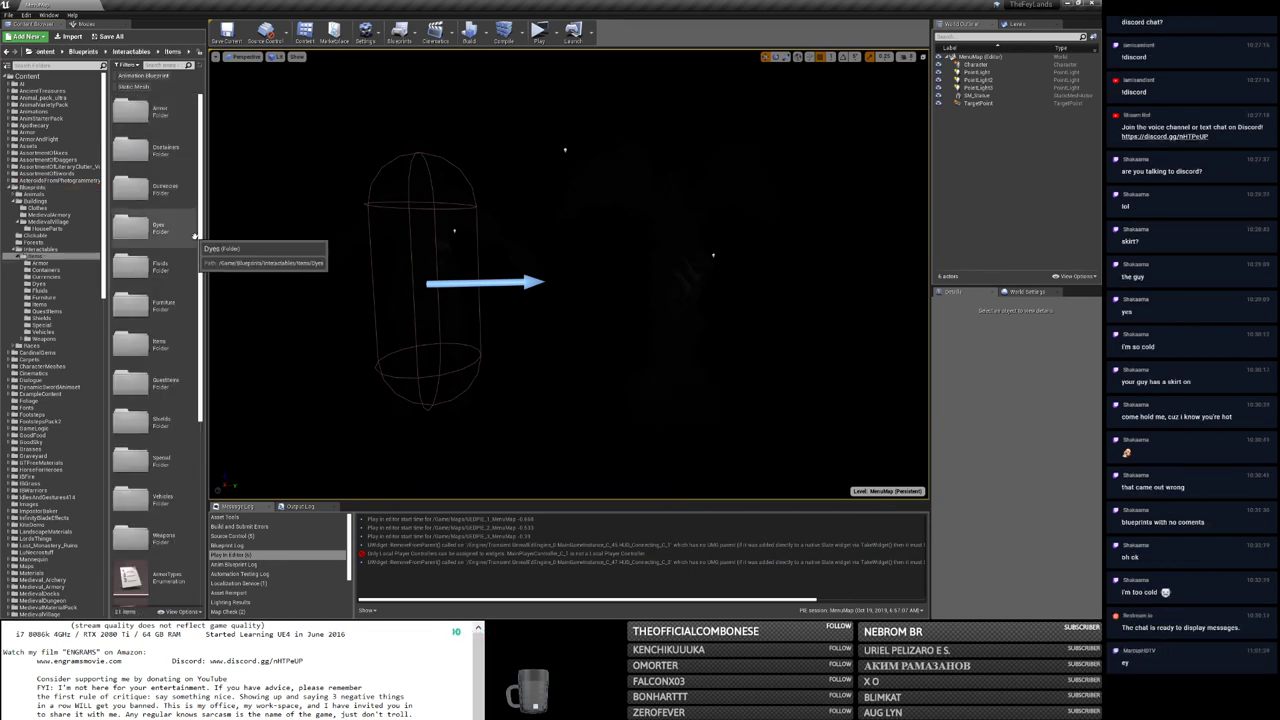
{"action": "double_click", "coordinate": [140, 343]}
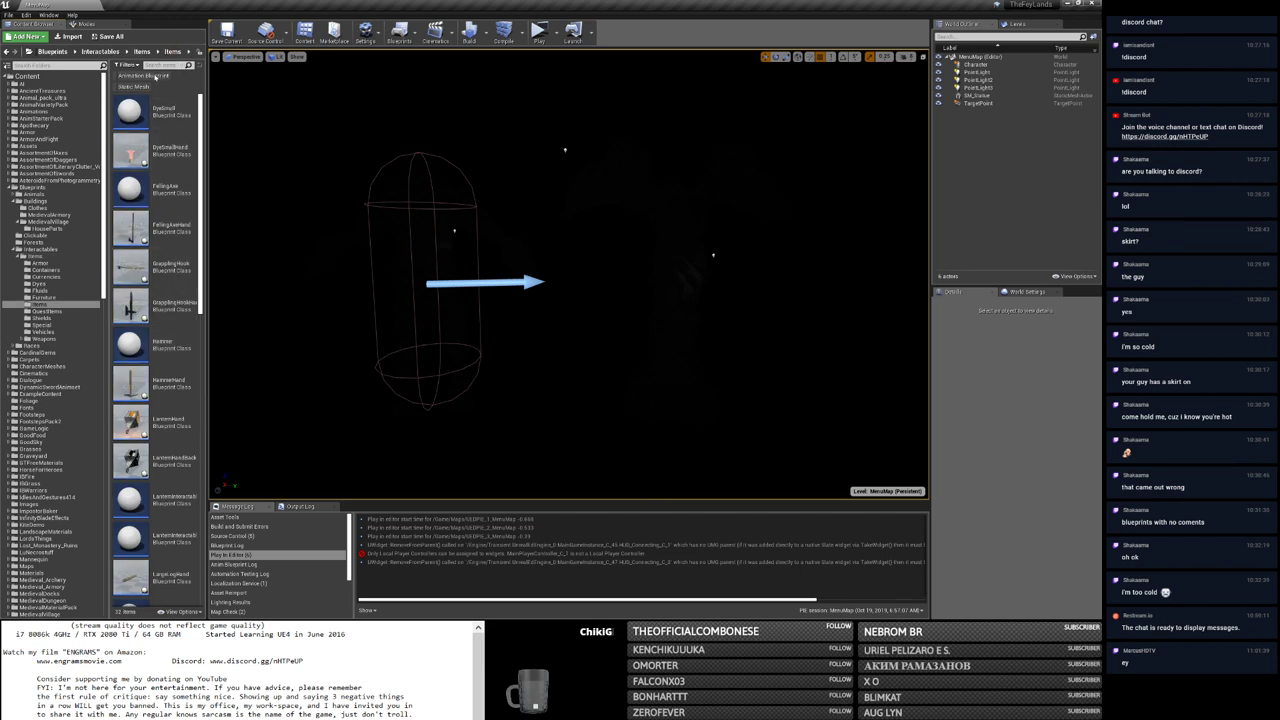
{"action": "left_click", "coordinate": [158, 51]}
{"action": "left_click", "coordinate": [142, 51]}
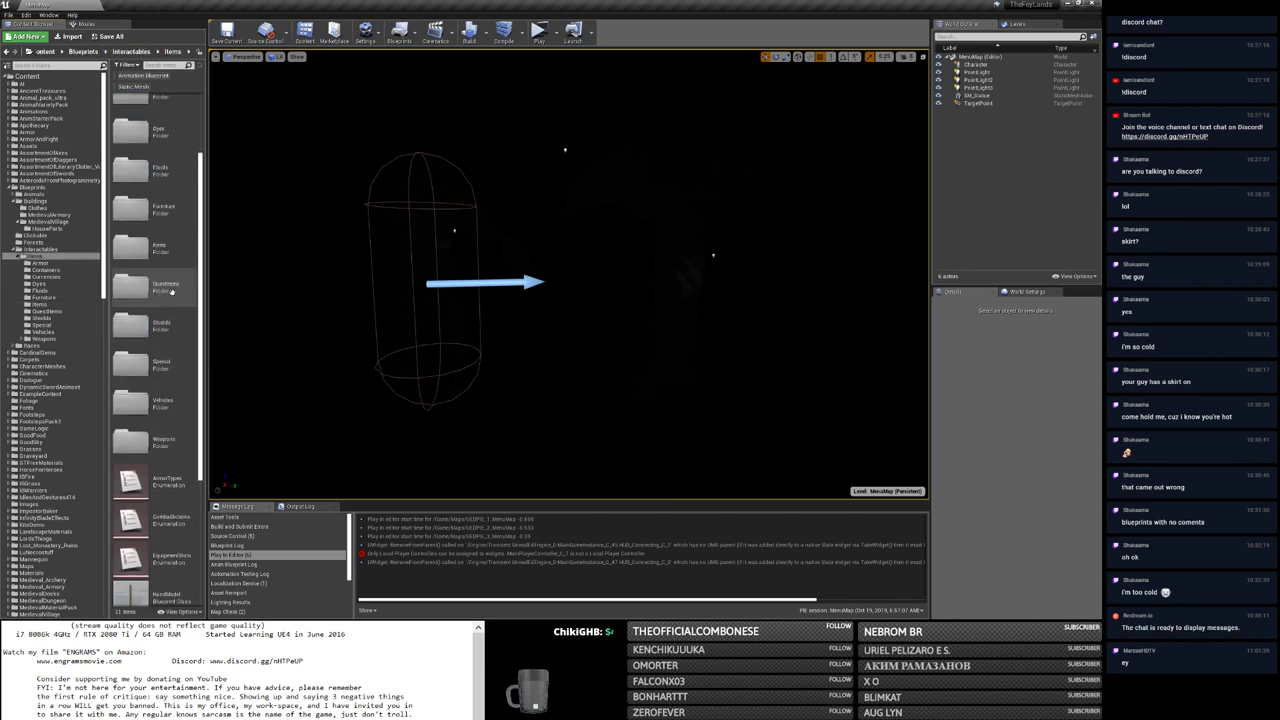
{"action": "scroll", "coordinate": [168, 292], "scroll_direction": "down", "scroll_amount": 3}
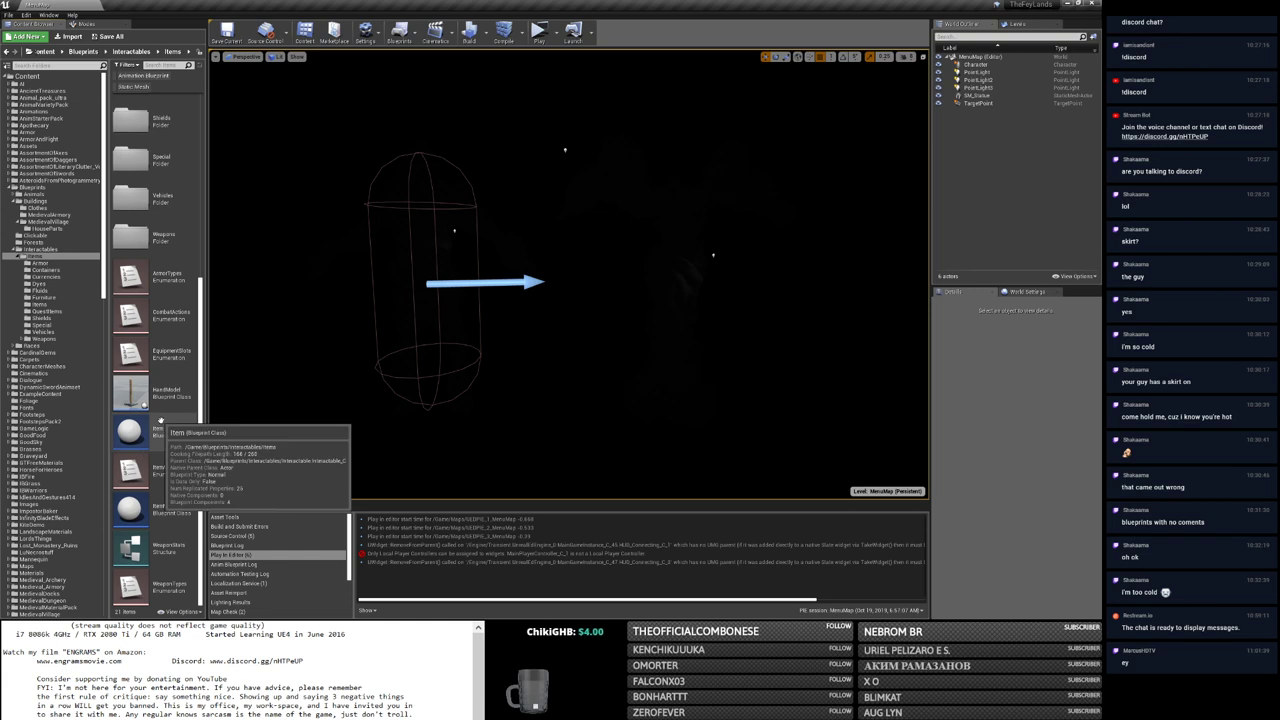
{"action": "double_click", "coordinate": [160, 421]}
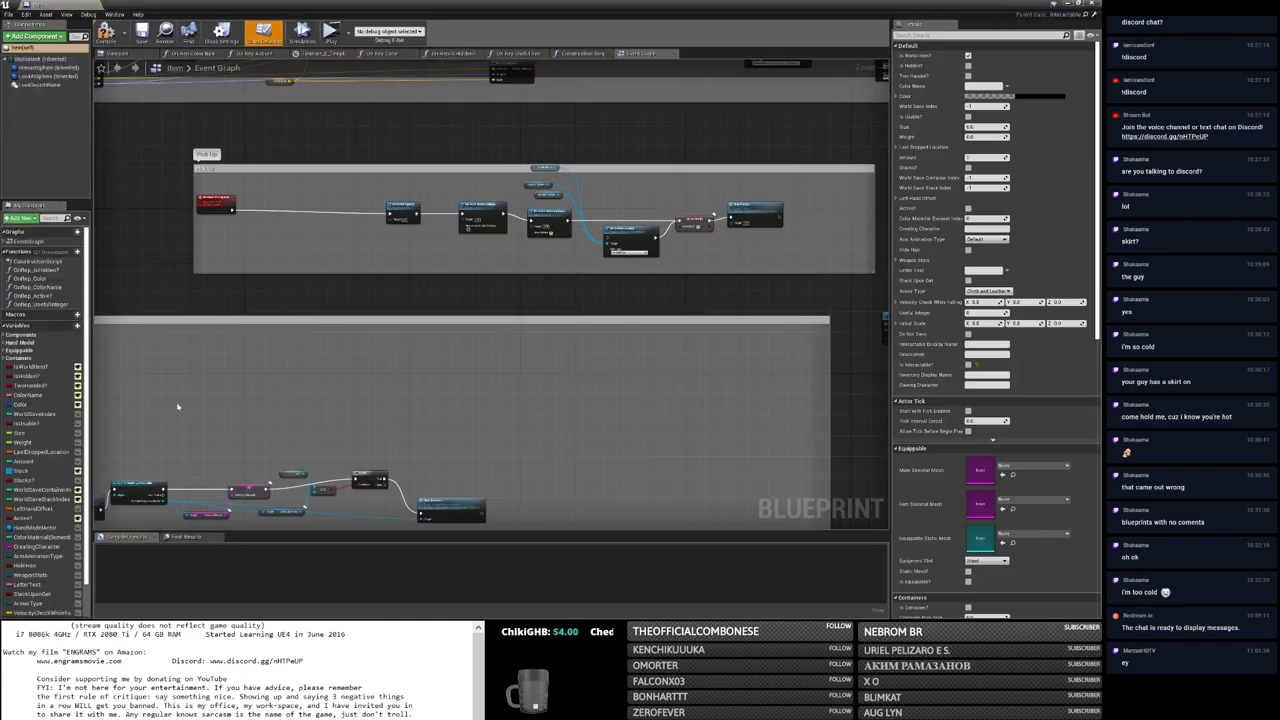
Step: Inspect the Item Blueprint's StaticMesh component properties, then return to the profiler
{"action": "left_click", "coordinate": [40, 67]}
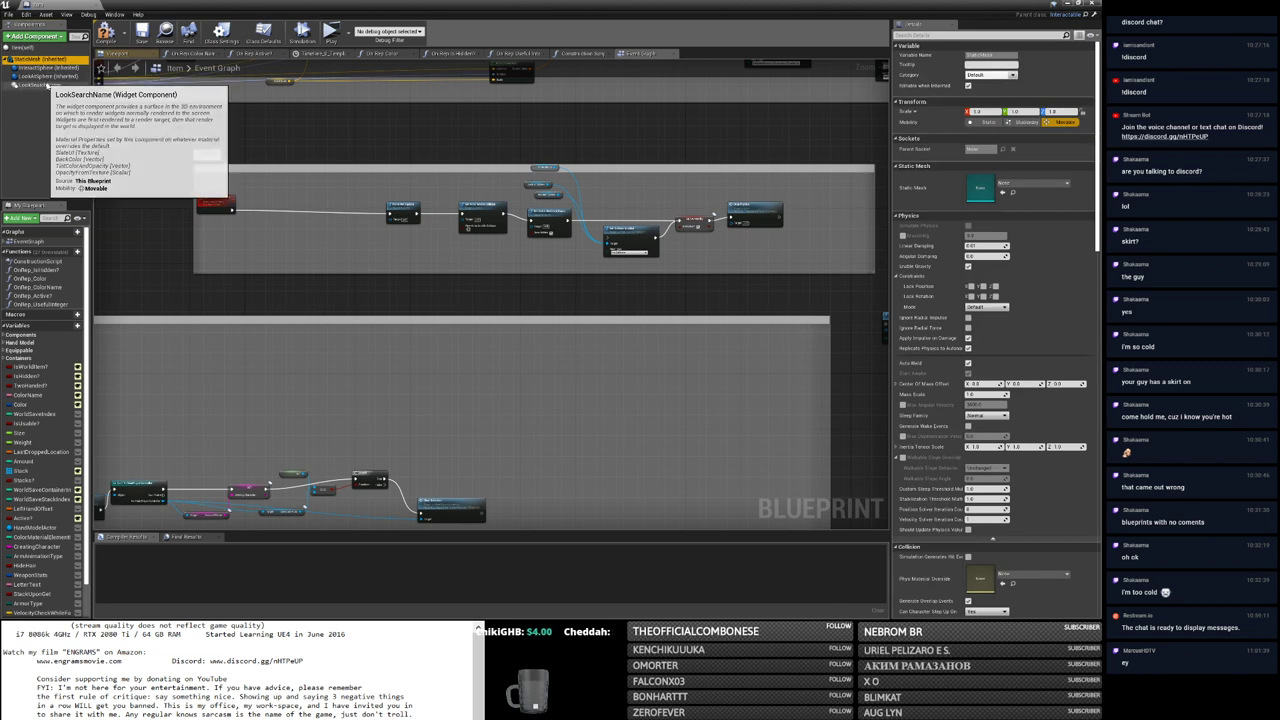
{"action": "left_click", "coordinate": [40, 84], "text": "shift"}
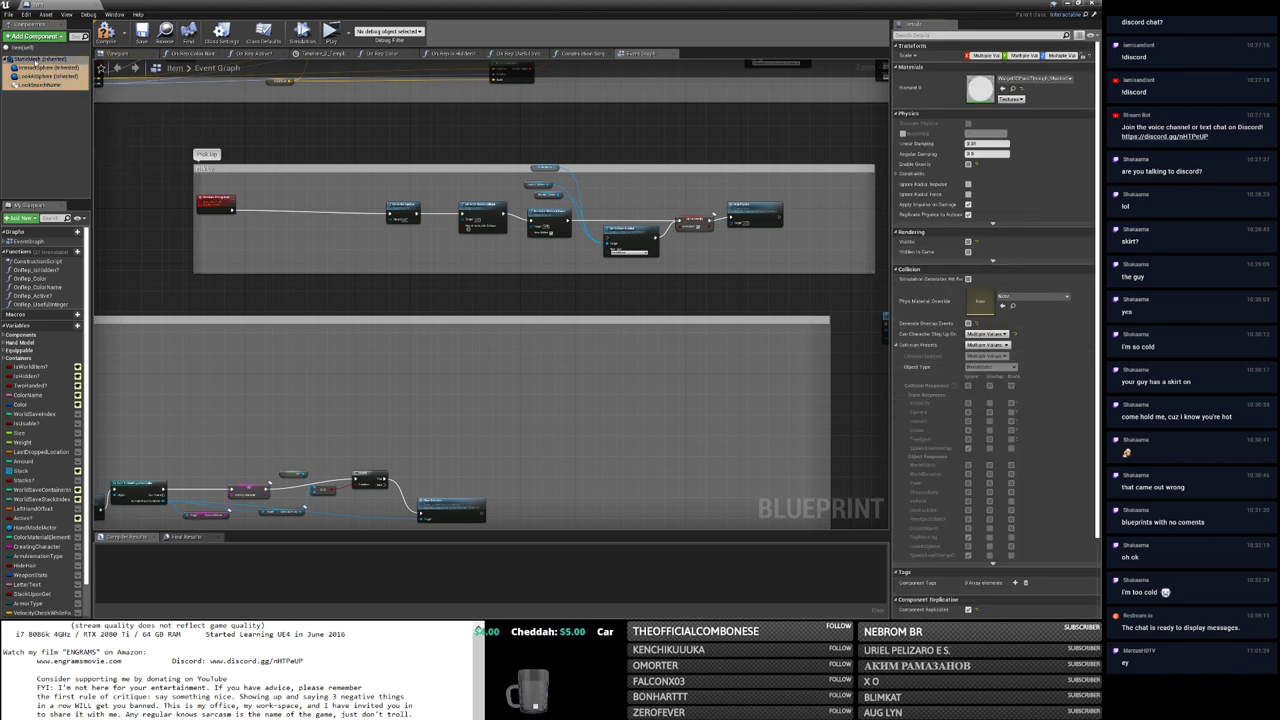
{"action": "left_click", "coordinate": [40, 60]}
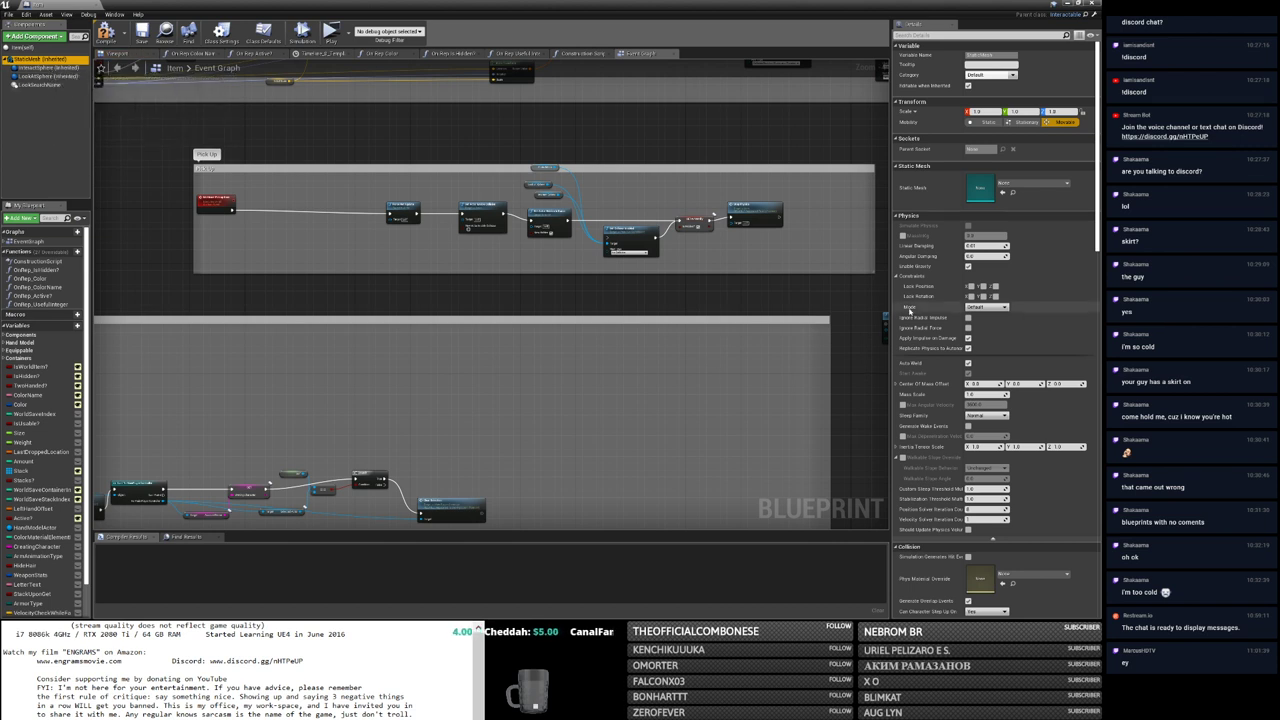
{"action": "scroll", "coordinate": [987, 322], "scroll_direction": "down", "scroll_amount": 3}
{"action": "scroll", "coordinate": [987, 322], "scroll_direction": "down", "scroll_amount": 4}
{"action": "scroll", "coordinate": [950, 330], "scroll_direction": "down", "scroll_amount": 3}
{"action": "scroll", "coordinate": [913, 340], "scroll_direction": "down", "scroll_amount": 3}
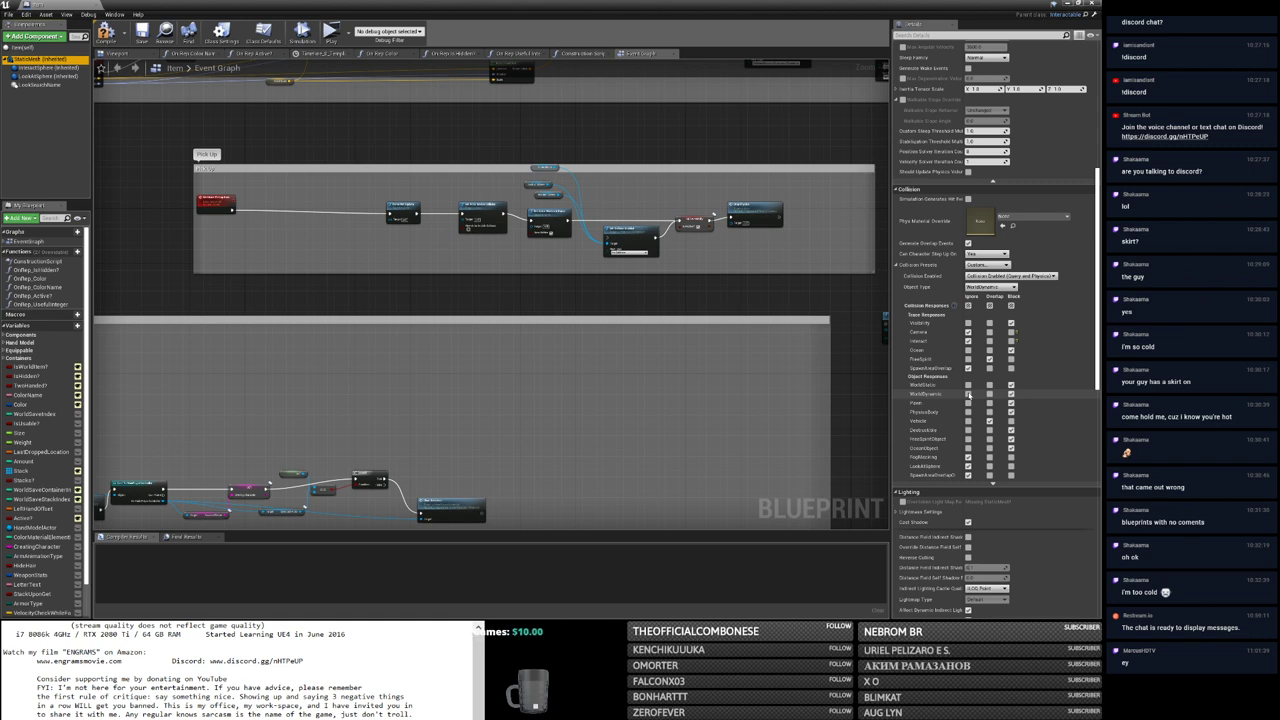
{"action": "key", "text": "alt+Tab"}
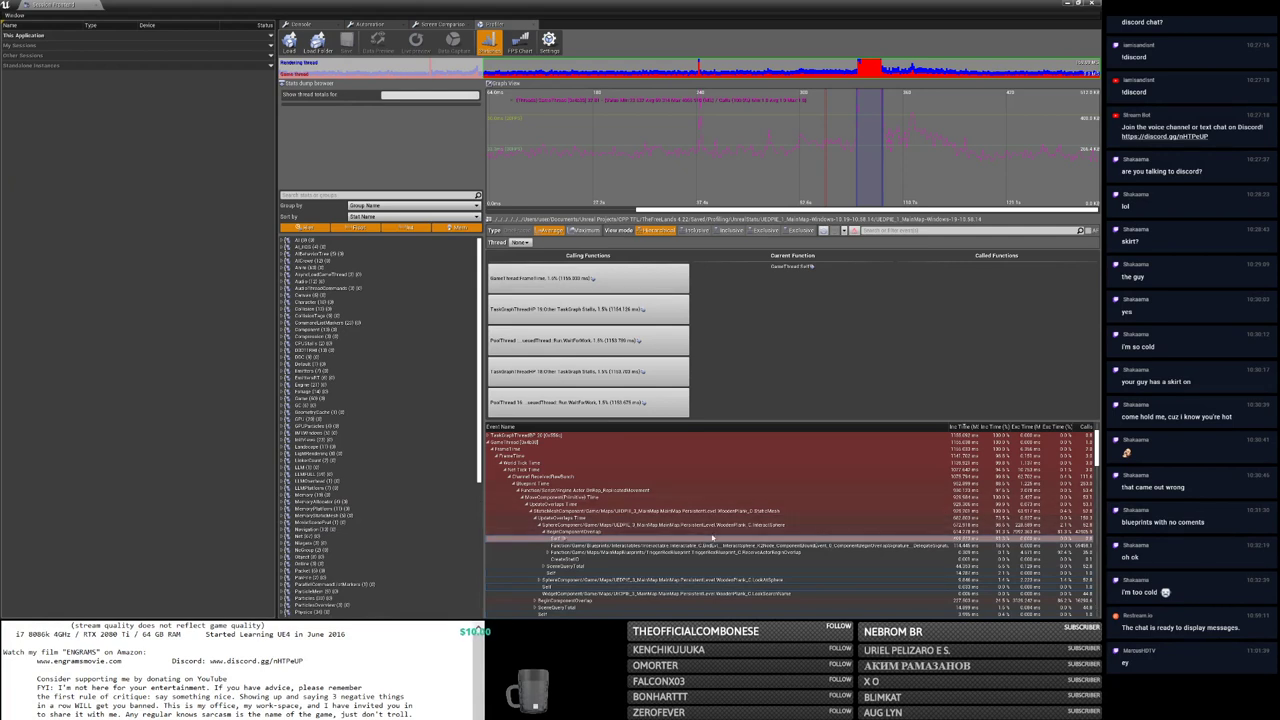
Step: Inspect the callers and callees of several BeginComponentOverlap rows in the event tree
{"action": "left_click", "coordinate": [650, 525]}
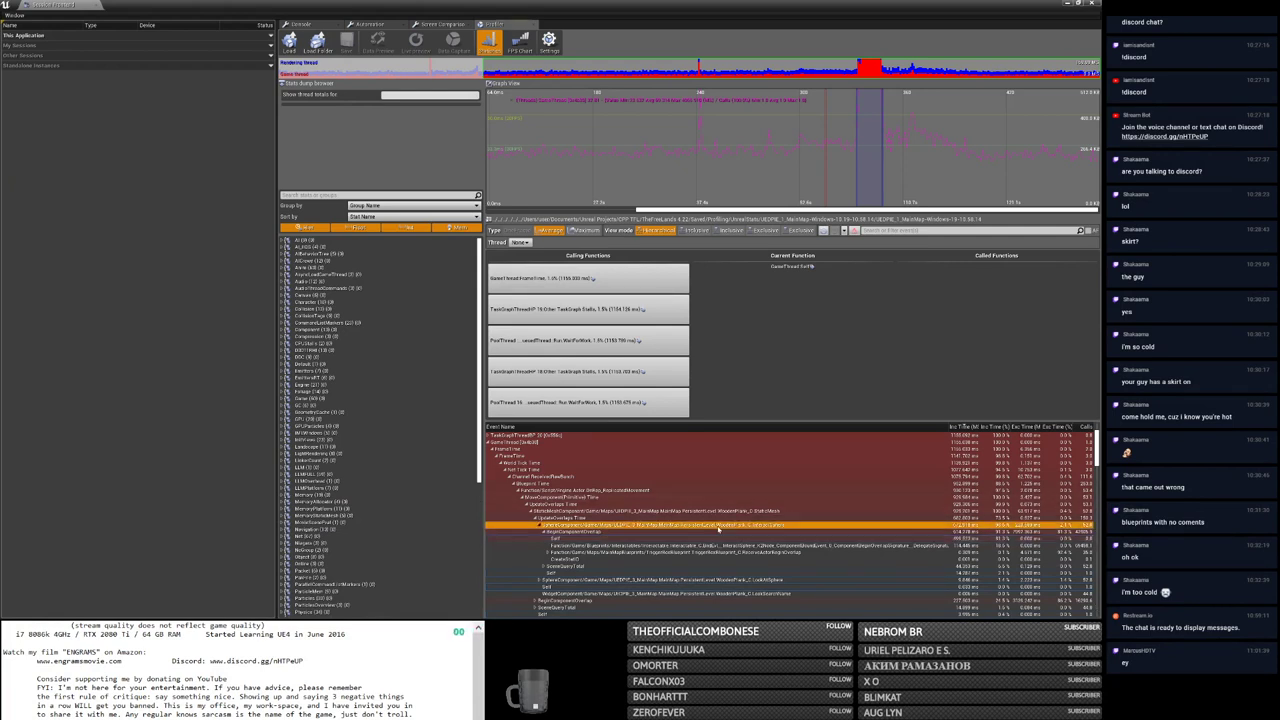
{"action": "left_click", "coordinate": [546, 533]}
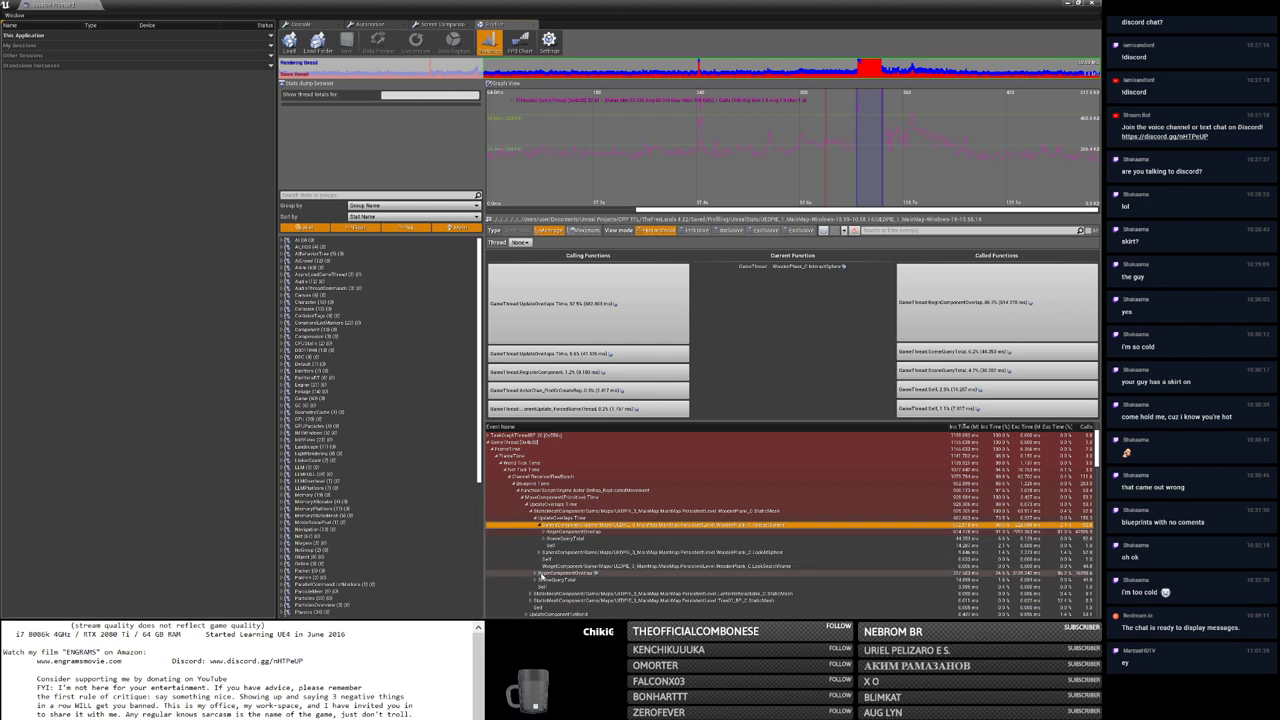
{"action": "left_click", "coordinate": [538, 573]}
{"action": "scroll", "coordinate": [540, 540], "scroll_direction": "down", "scroll_amount": 3}
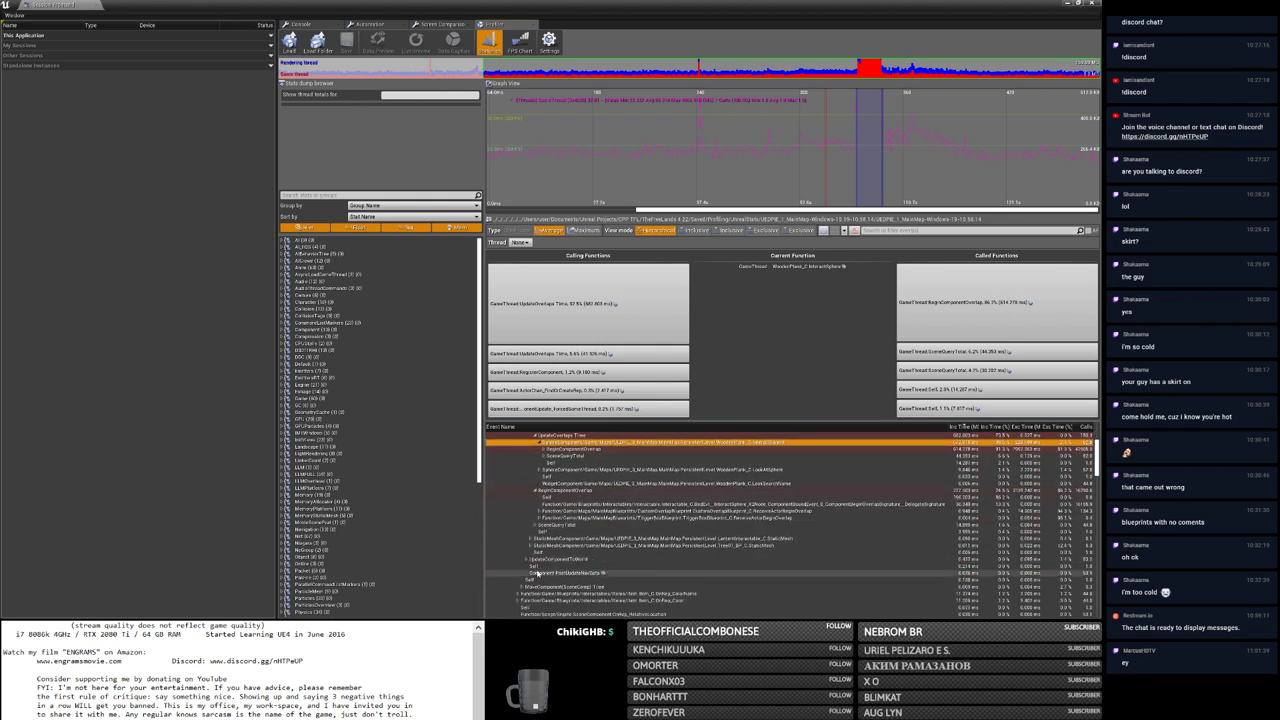
{"action": "left_click", "coordinate": [566, 497]}
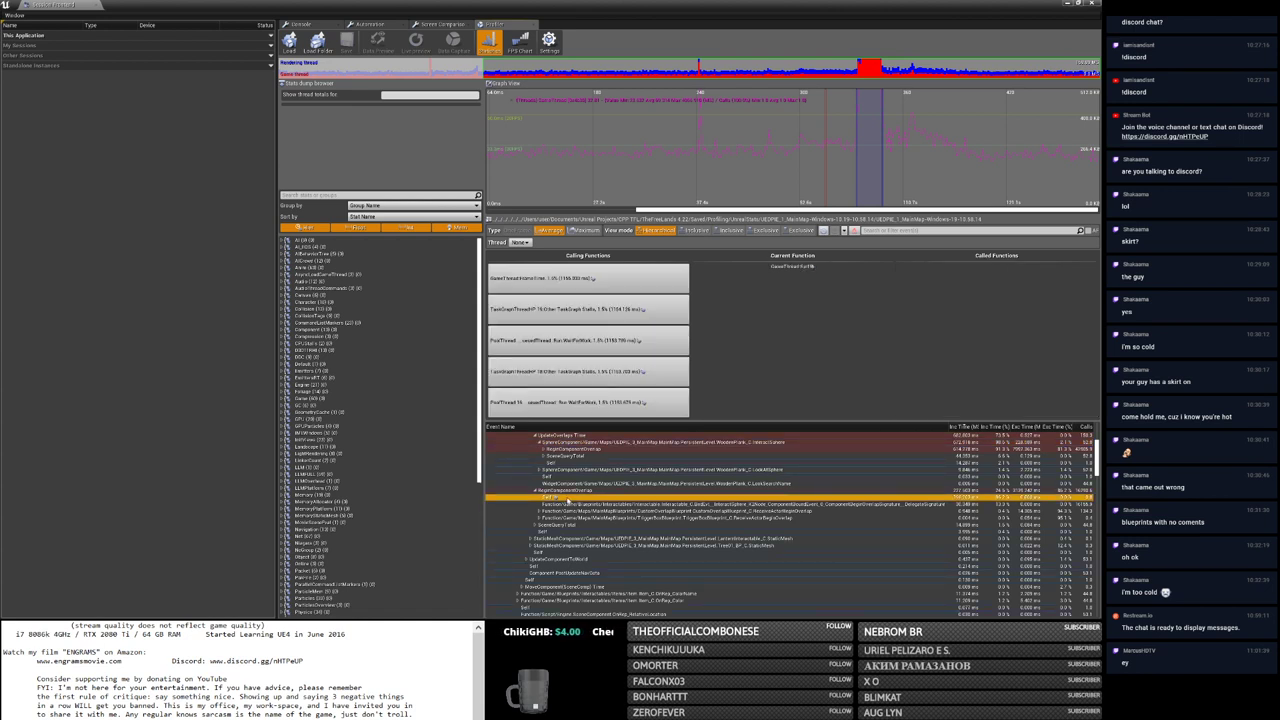
{"action": "left_click", "coordinate": [594, 505]}
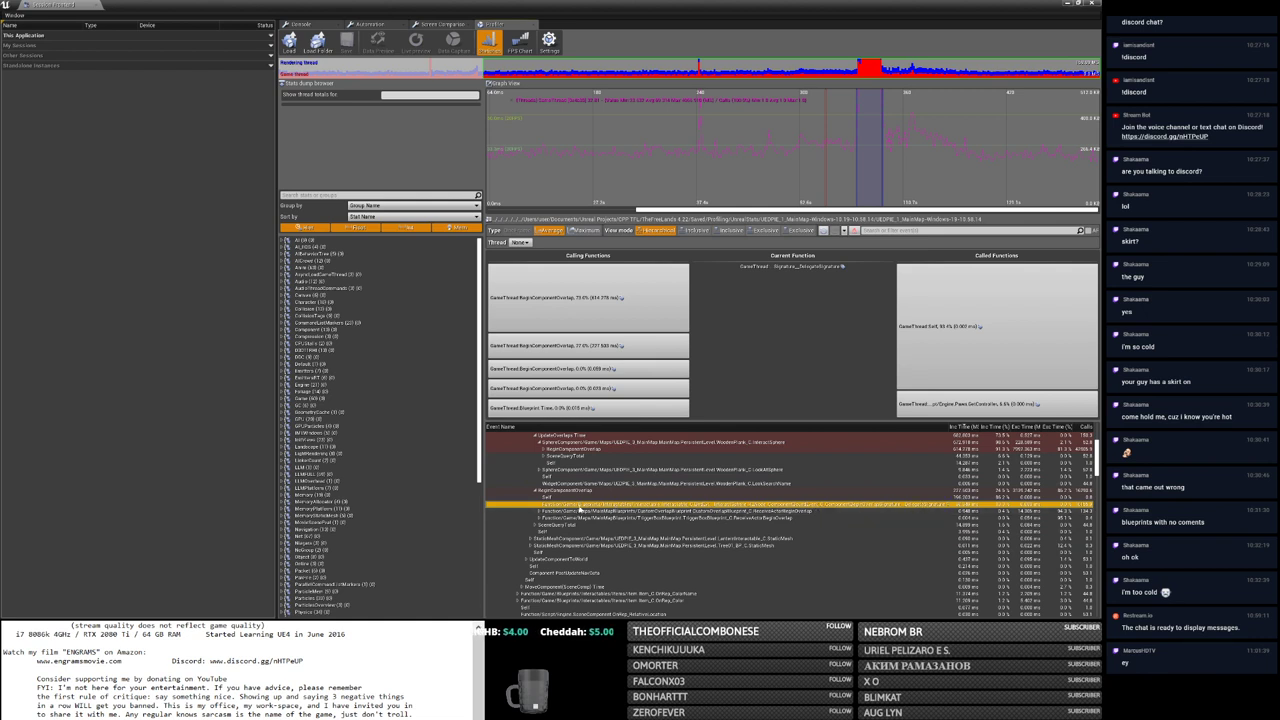
Step: Minimize the profiler and show InteractSphere's collision settings in the Item Blueprint
{"action": "scroll", "coordinate": [565, 508], "scroll_direction": "up", "scroll_amount": 1}
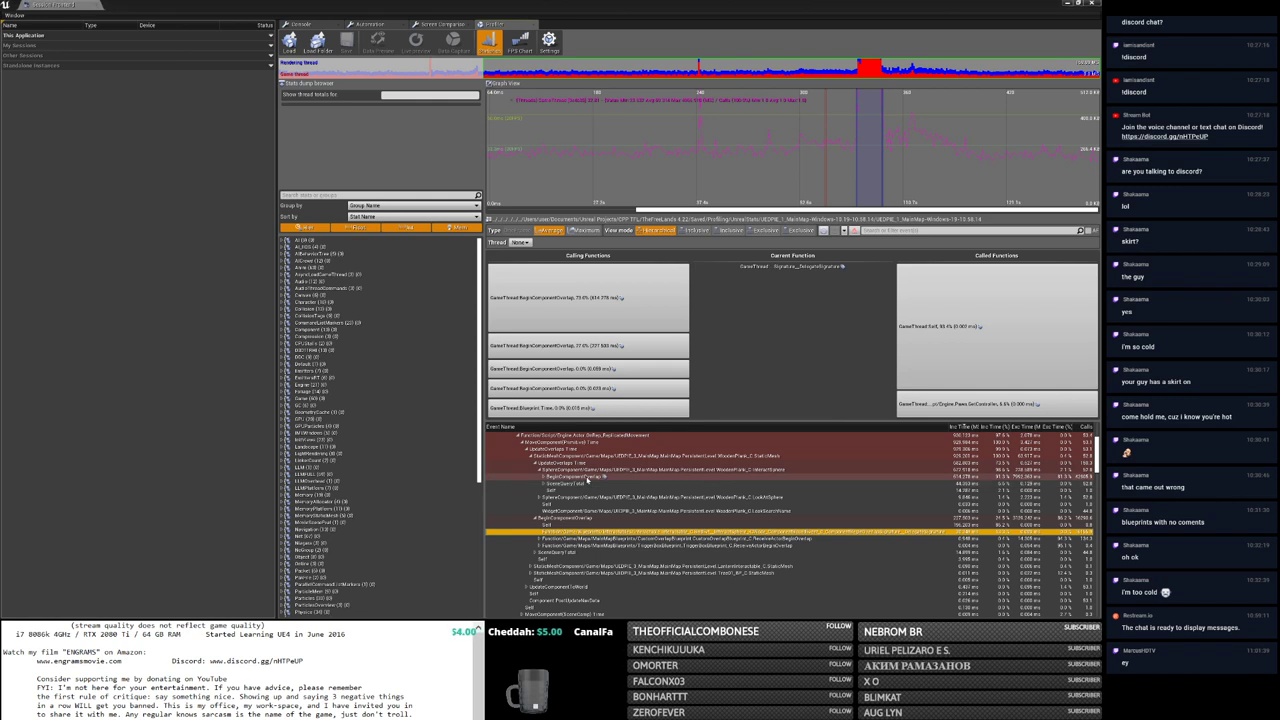
{"action": "left_click", "coordinate": [1068, 4]}
{"action": "left_click", "coordinate": [45, 67]}
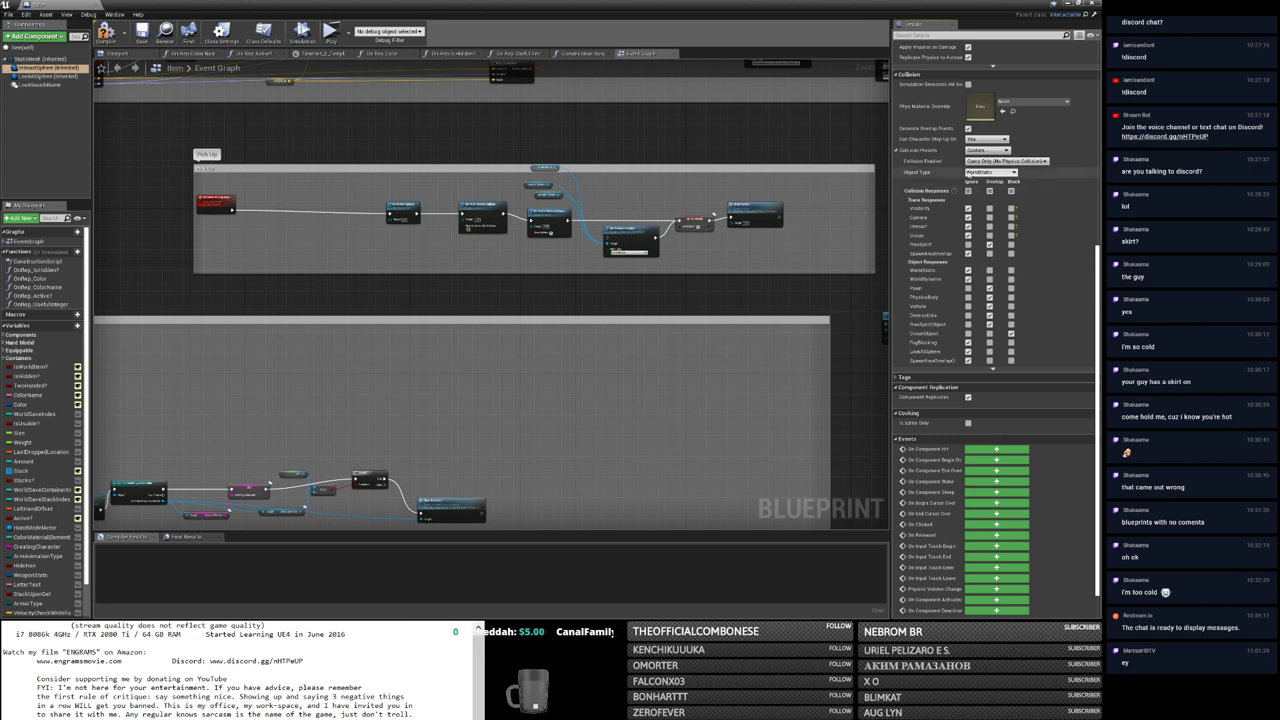
Step: Toggle InteractSphere's WorldStatic collision response, save the Item Blueprint with Ctrl+S and close its editor
{"action": "left_click", "coordinate": [45, 76]}
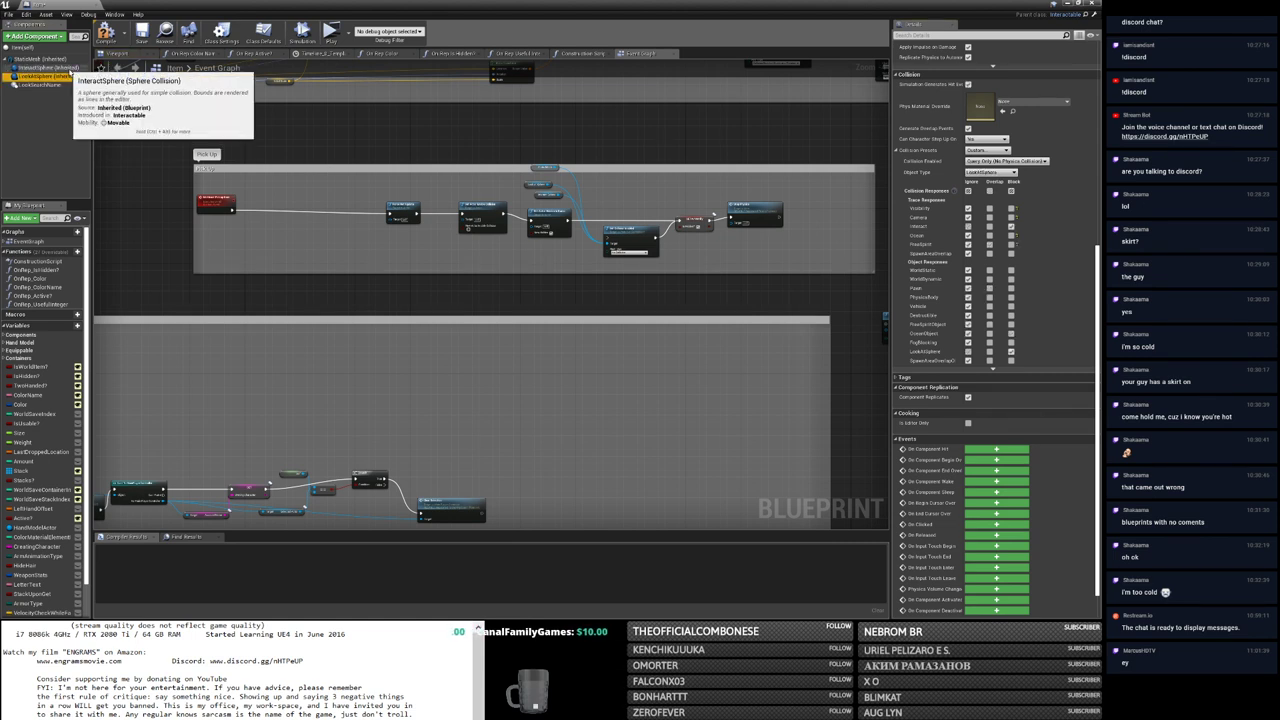
{"action": "left_click", "coordinate": [45, 67]}
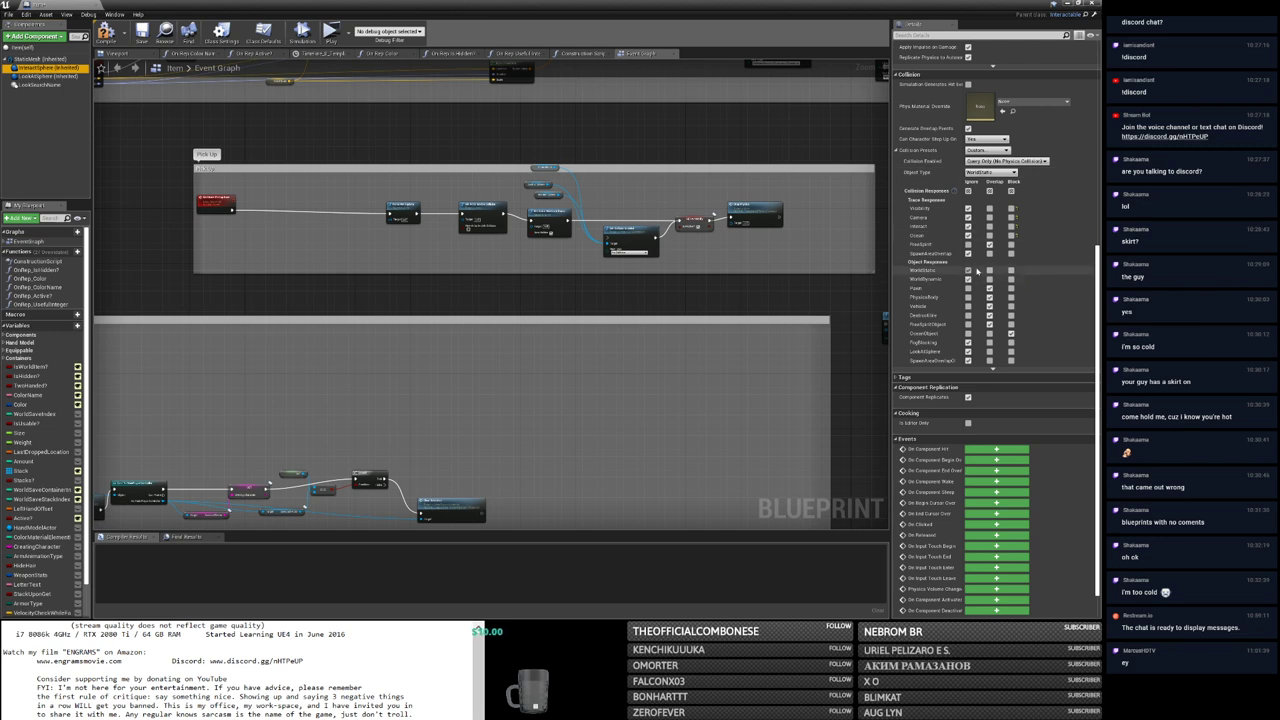
{"action": "left_click", "coordinate": [968, 270]}
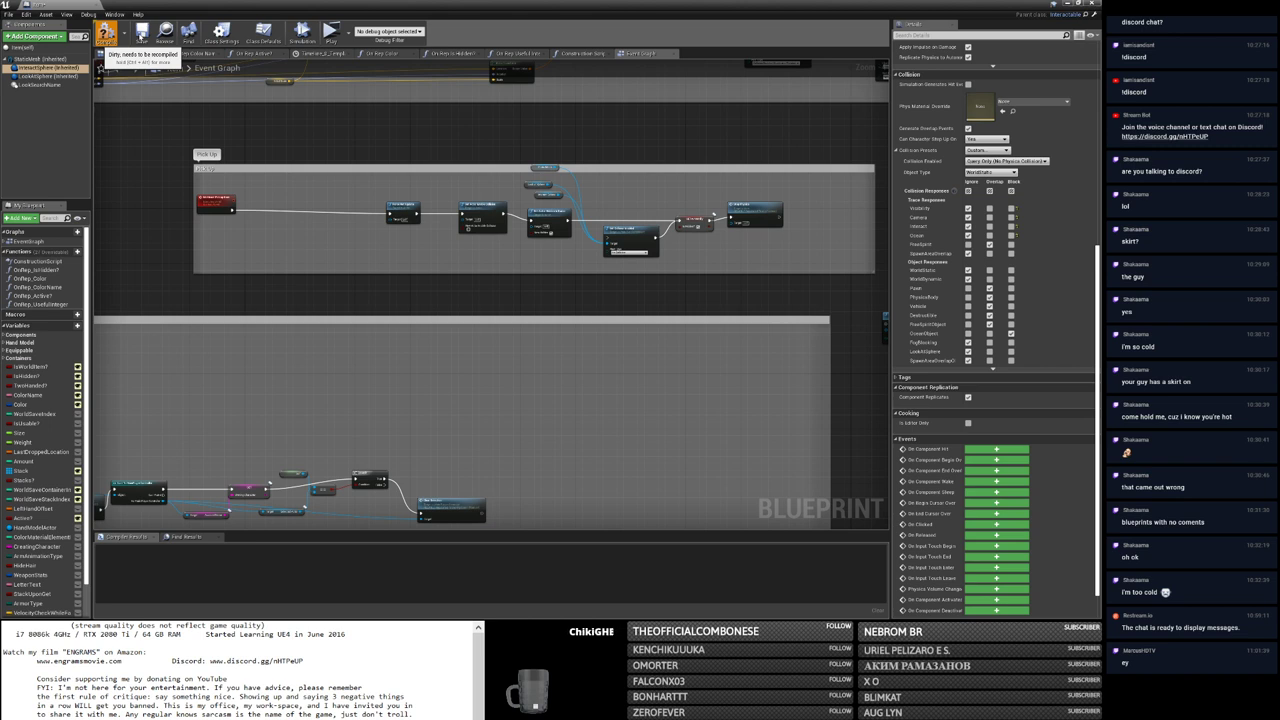
{"action": "key", "text": "ctrl+s"}
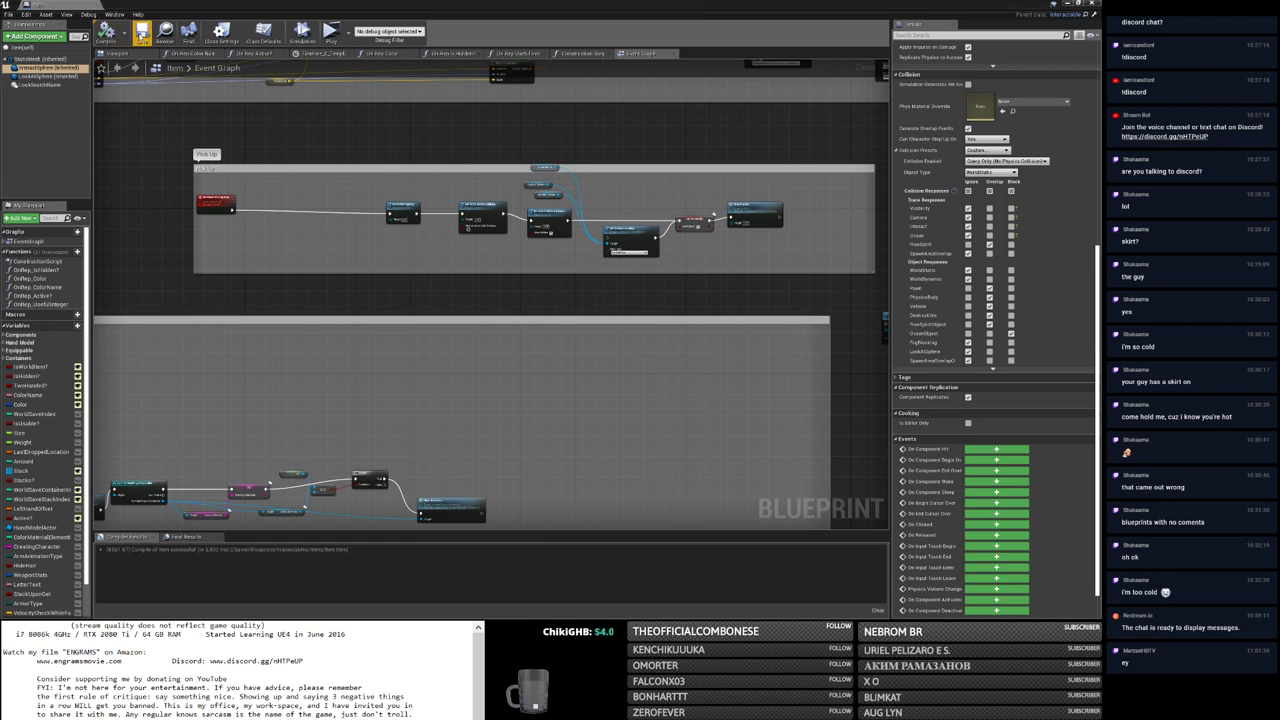
{"action": "left_click", "coordinate": [1066, 4]}
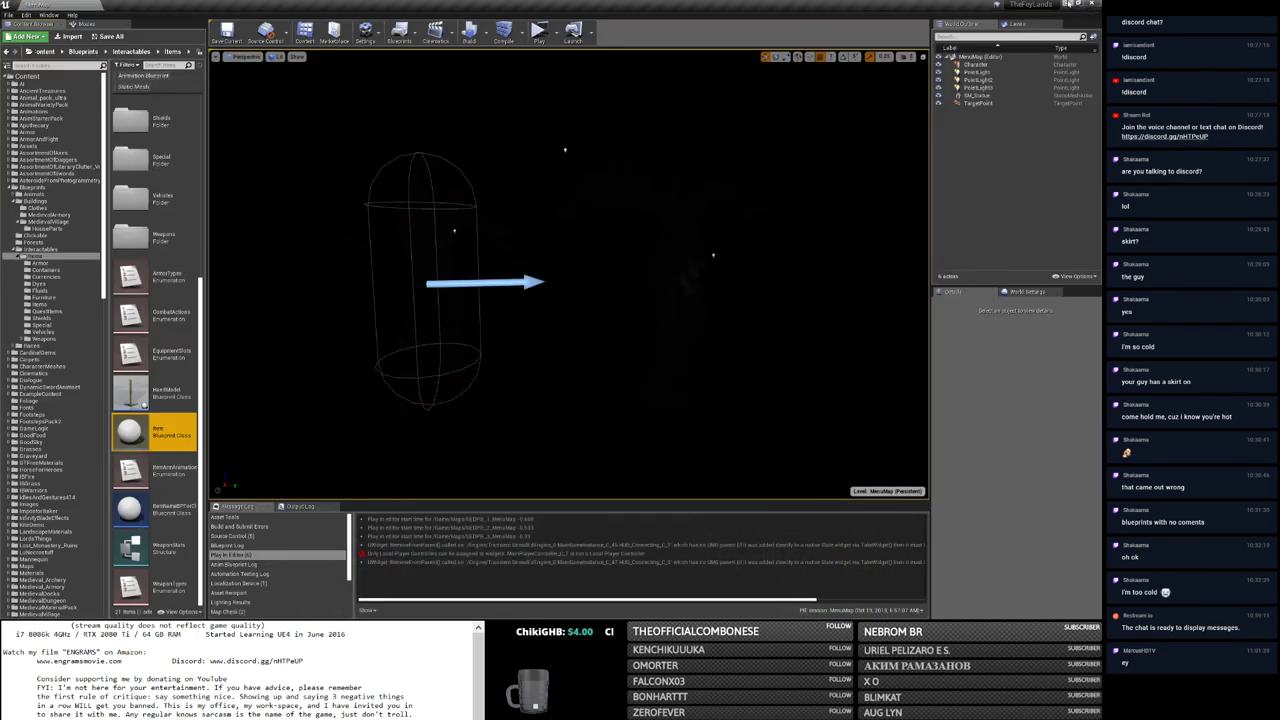
Step: Launch two standalone The Fey Lands windows, start the game in the first, and bring the second forward
{"action": "left_click", "coordinate": [540, 34]}
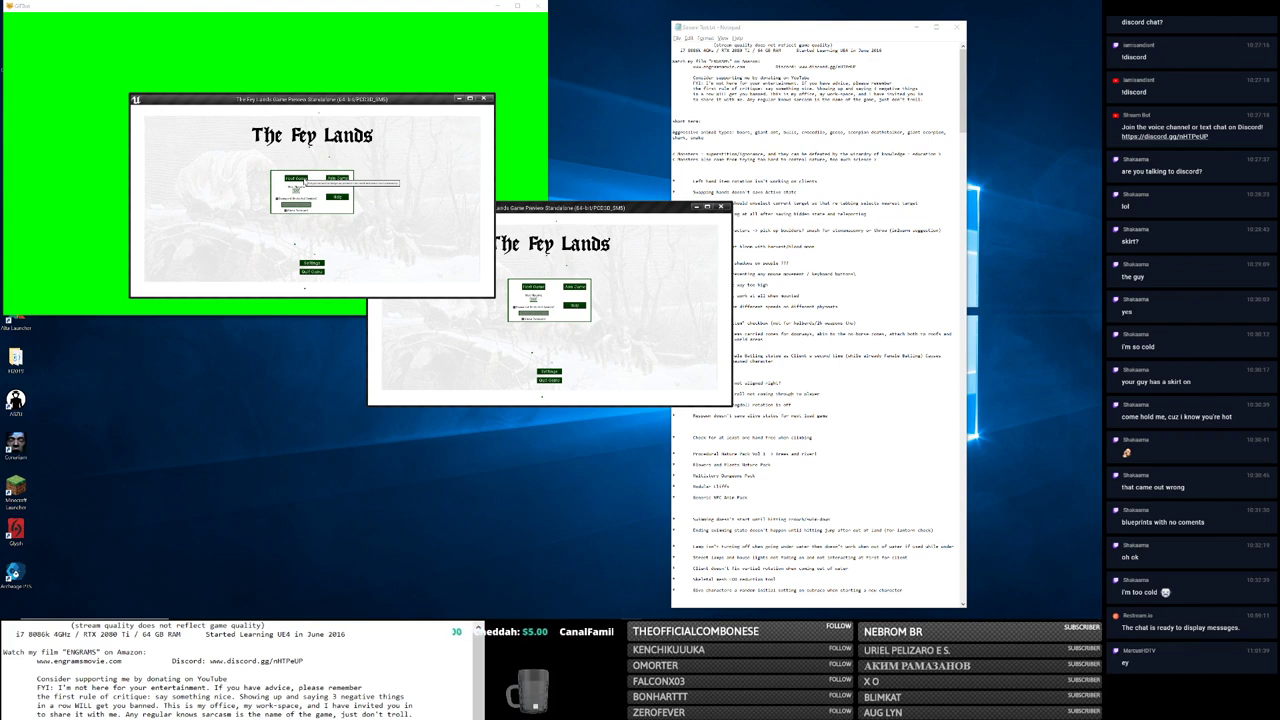
{"action": "left_click", "coordinate": [305, 182]}
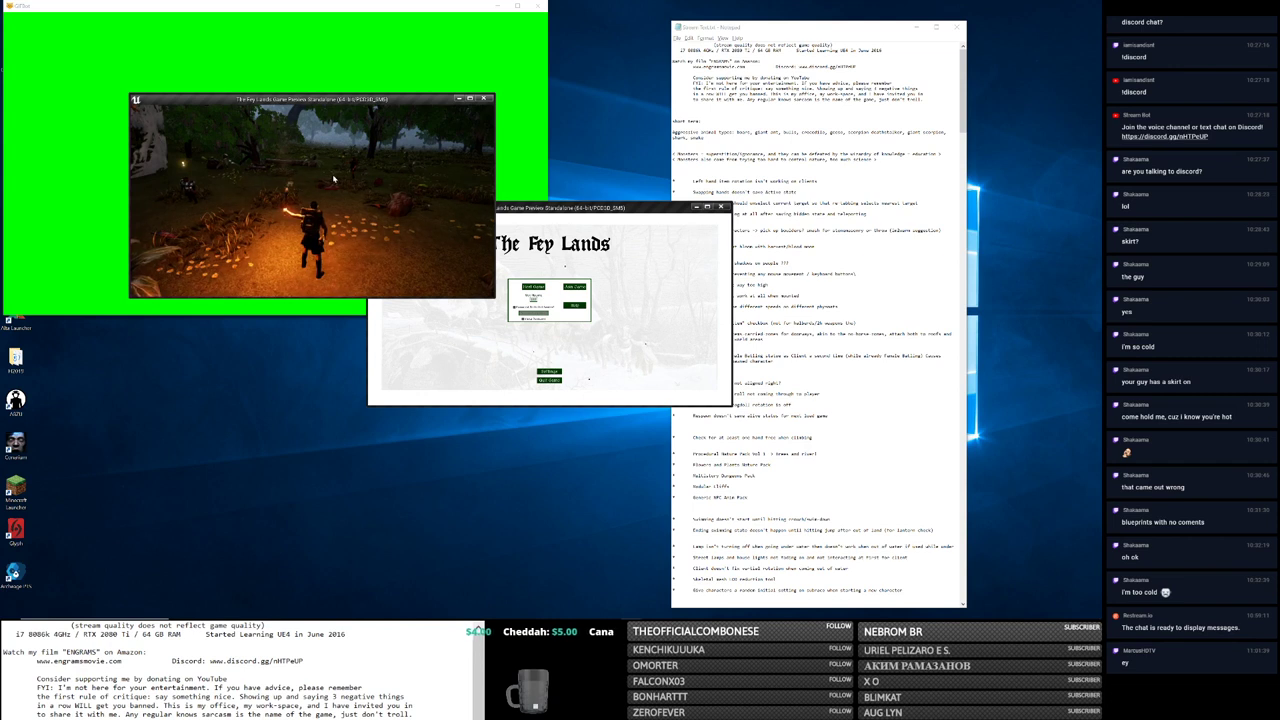
{"action": "left_click", "coordinate": [621, 276]}
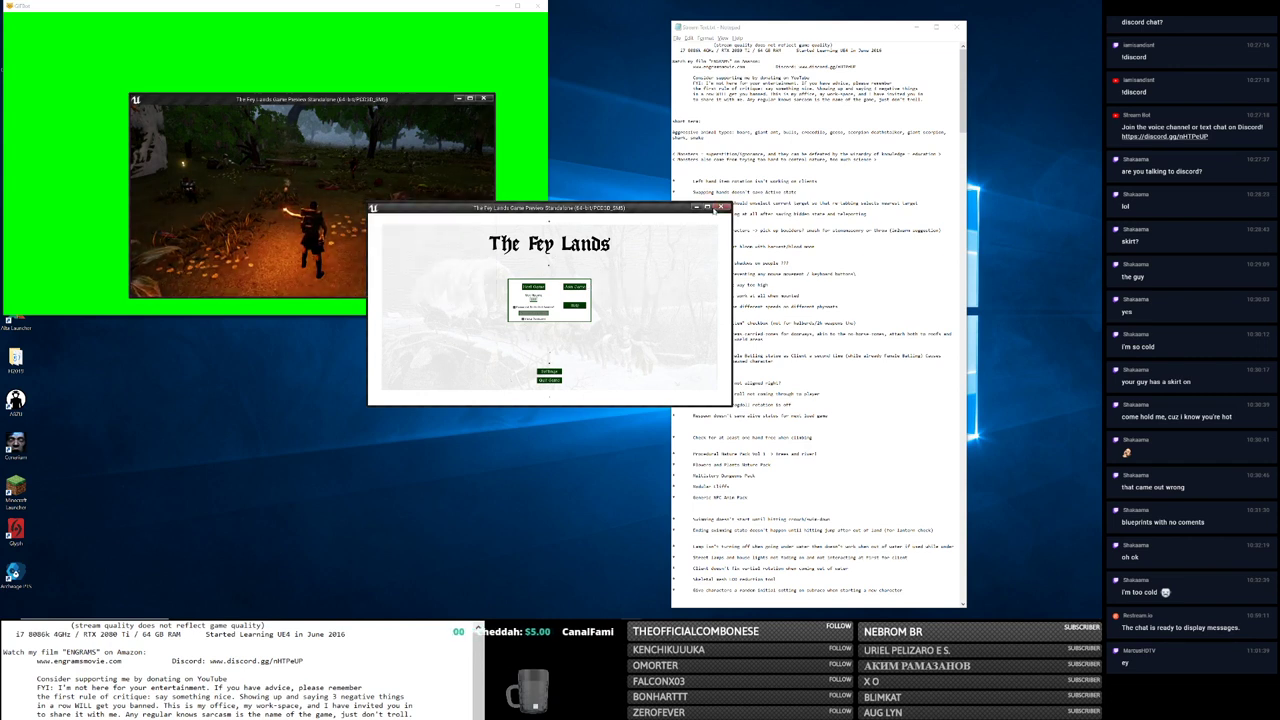
Step: Maximize the second game window, open the online server list, then restore the window
{"action": "left_click", "coordinate": [708, 207]}
{"action": "left_click", "coordinate": [605, 246]}
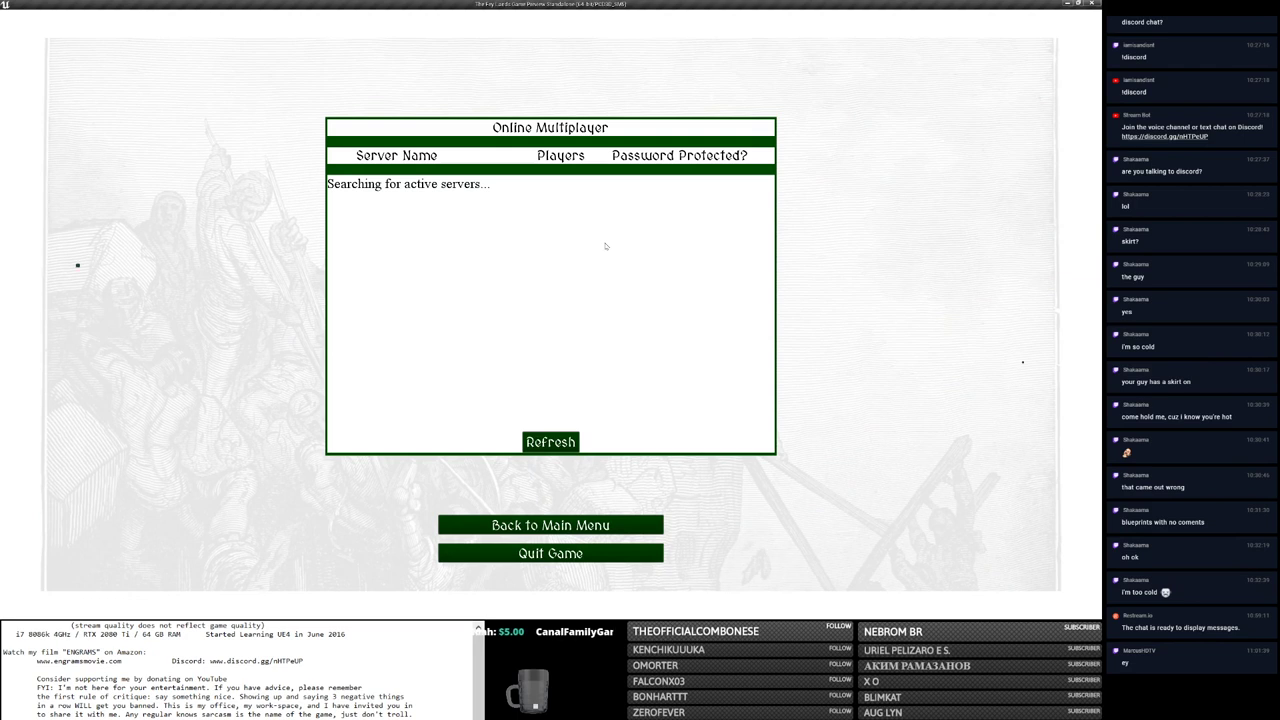
{"action": "left_click", "coordinate": [1075, 5]}
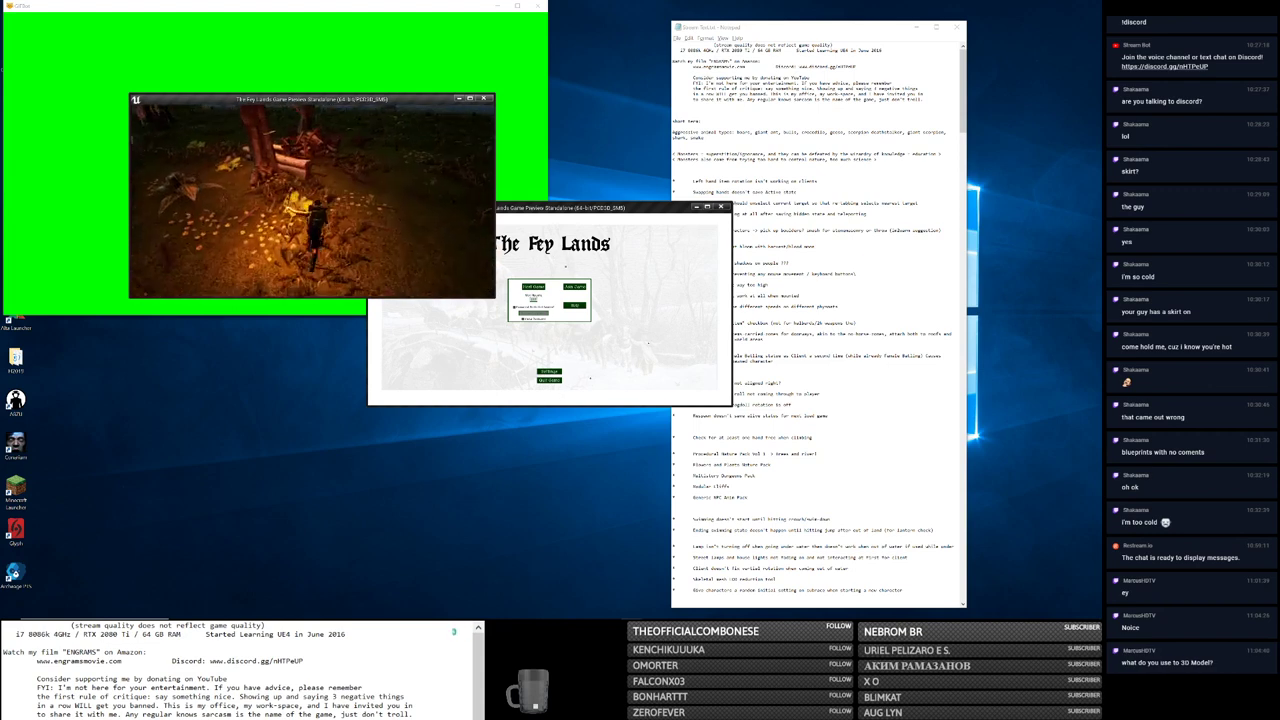
Step: Equip the splitting axe in the right hand, chop the macassar ebony log, then minimize the window
{"action": "left_click", "coordinate": [470, 98]}
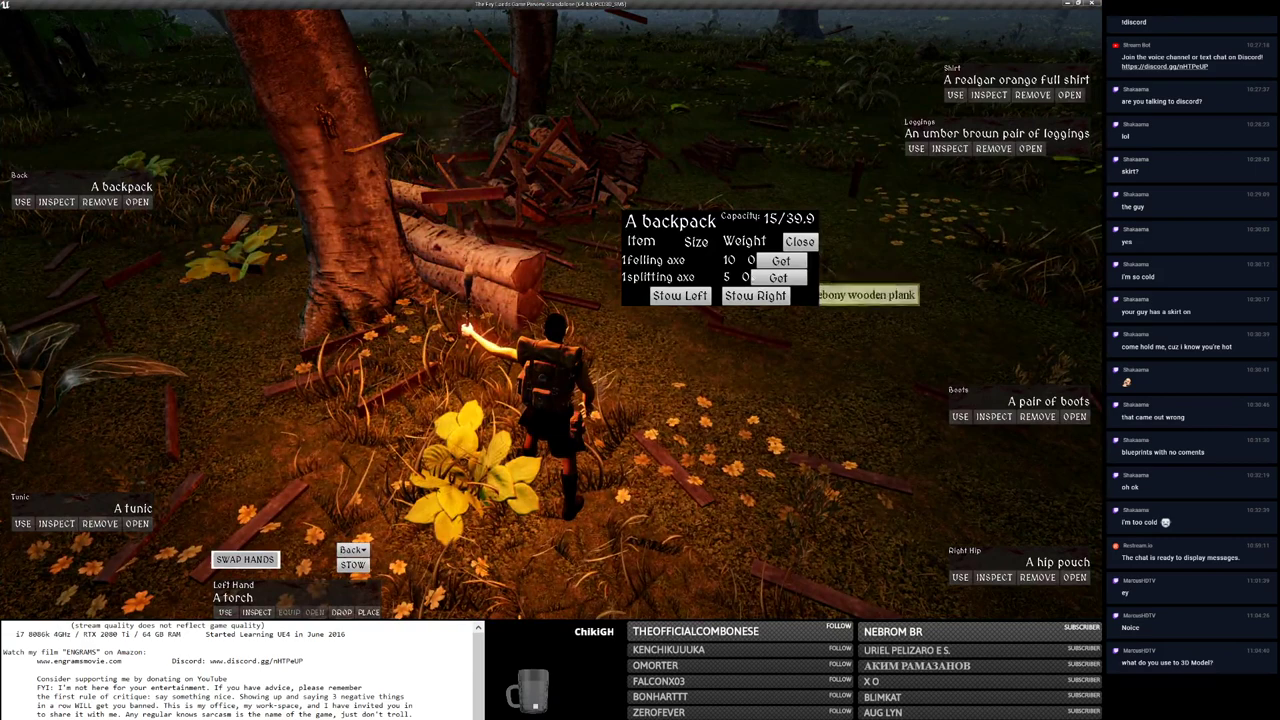
{"action": "left_click", "coordinate": [778, 277]}
{"action": "left_click", "coordinate": [800, 241]}
{"action": "left_click", "coordinate": [519, 257]}
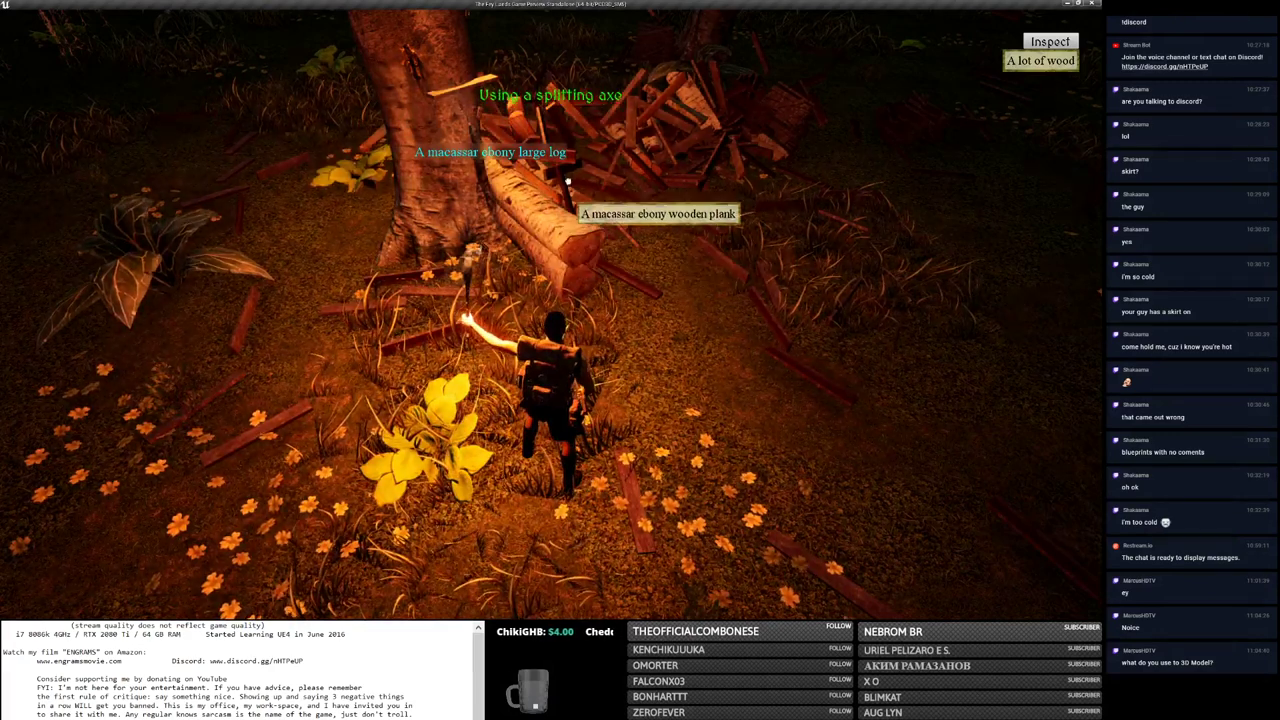
{"action": "left_click", "coordinate": [564, 183]}
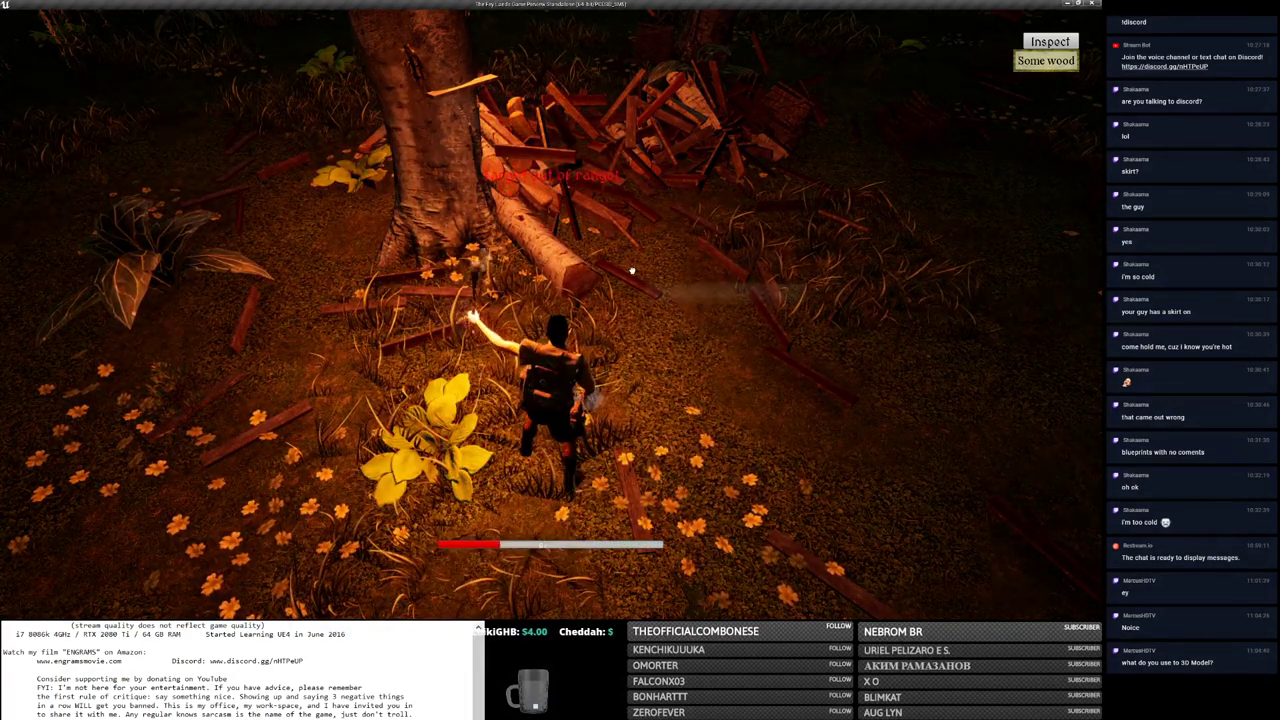
{"action": "left_click", "coordinate": [657, 289]}
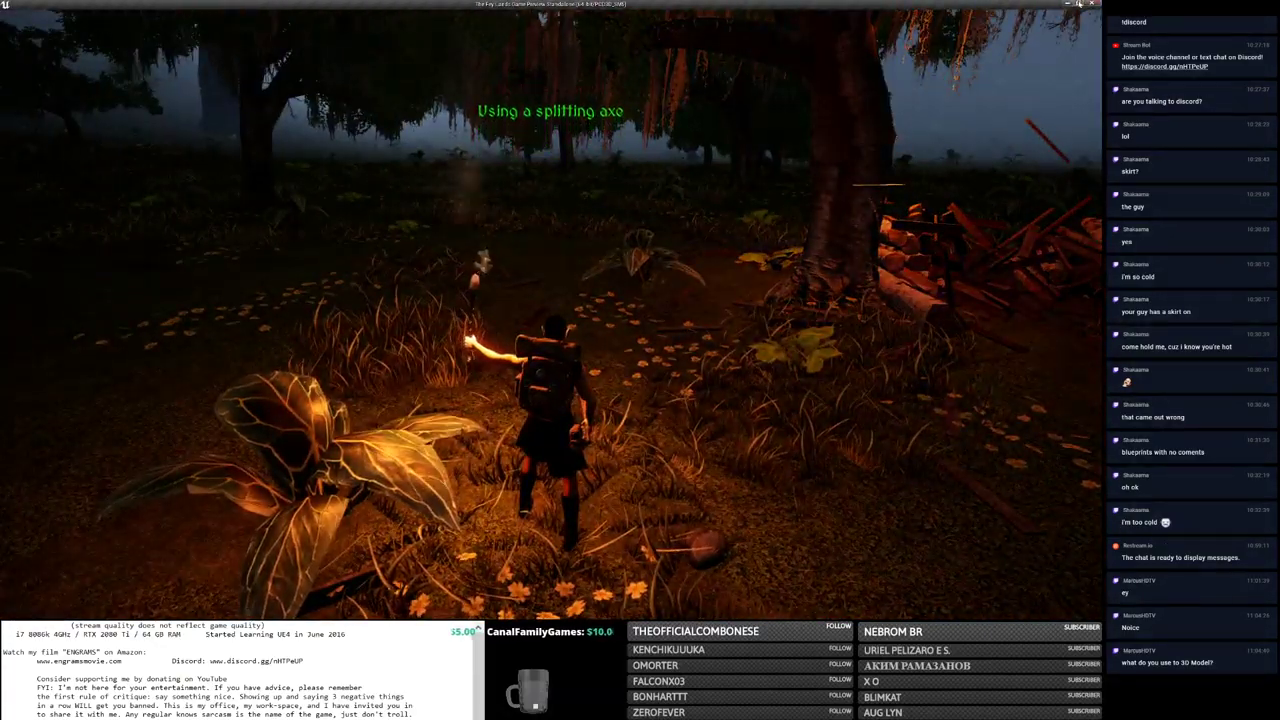
{"action": "key", "text": "super+Down"}
{"action": "left_click", "coordinate": [458, 99]}
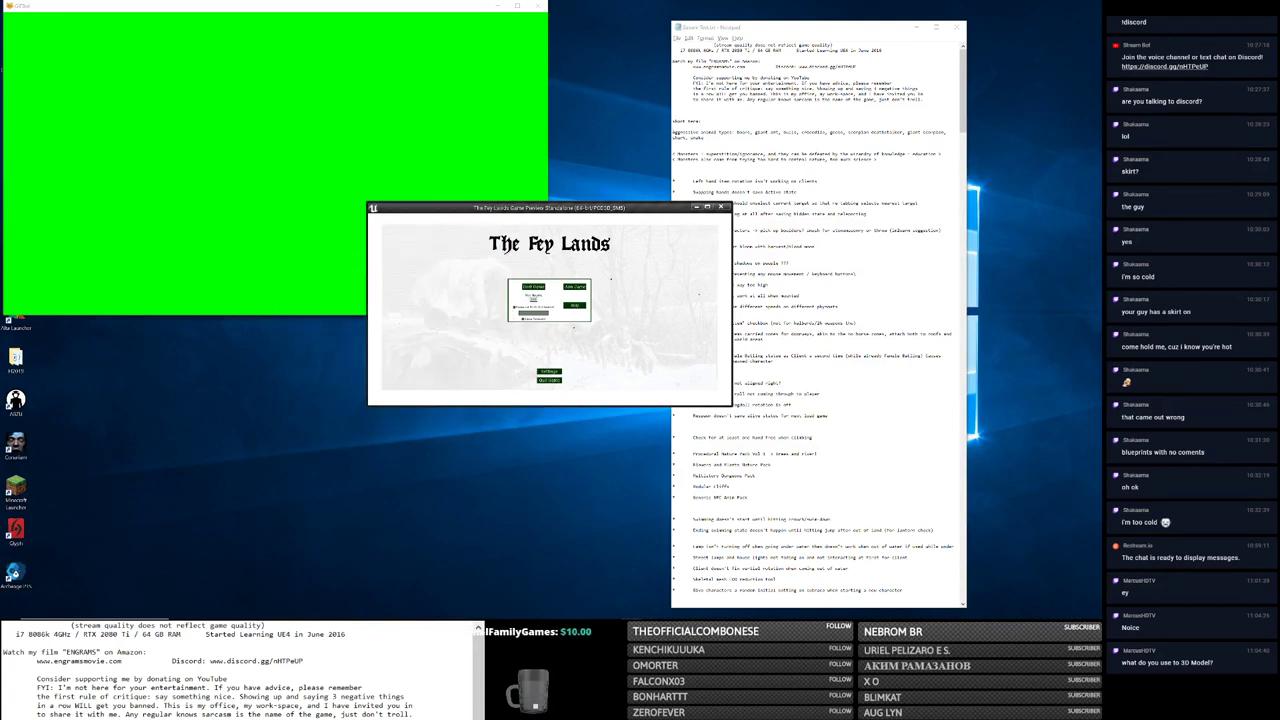
Step: Maximize the second game window, join the listed online server and log in to the world
{"action": "left_click", "coordinate": [707, 207]}
{"action": "left_click", "coordinate": [604, 248]}
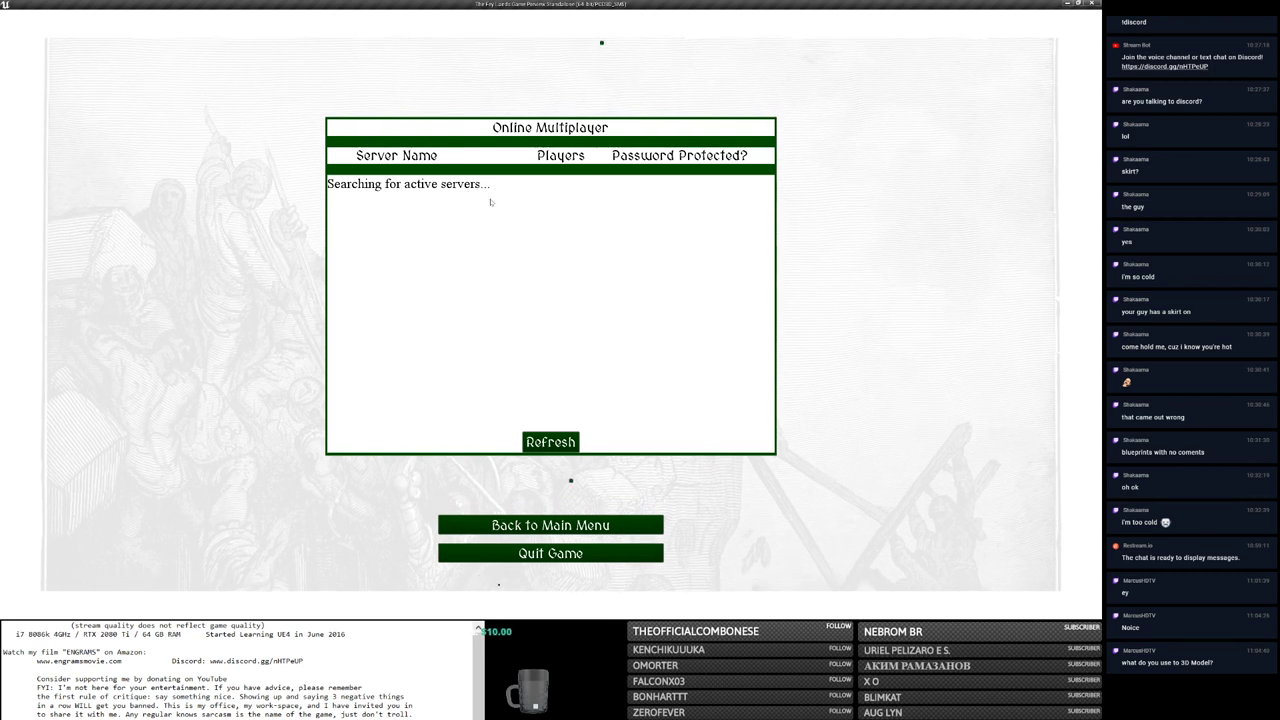
{"action": "left_click", "coordinate": [504, 206]}
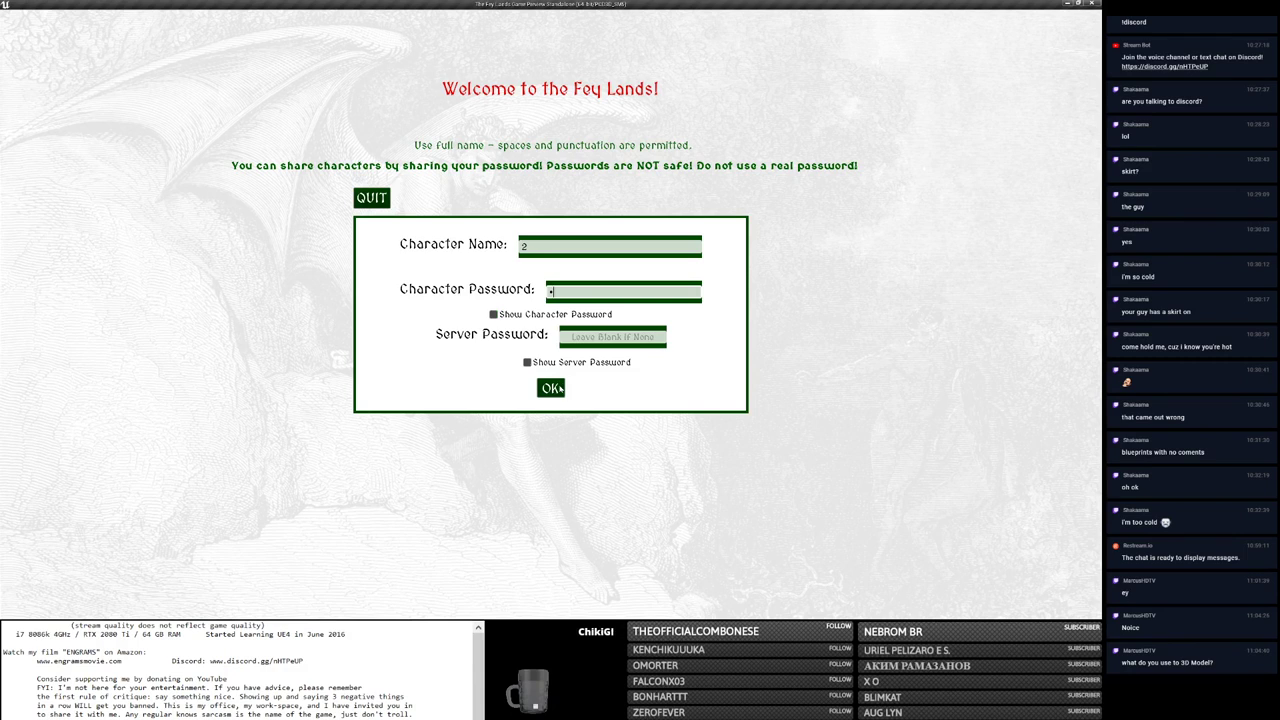
{"action": "left_click", "coordinate": [553, 389]}
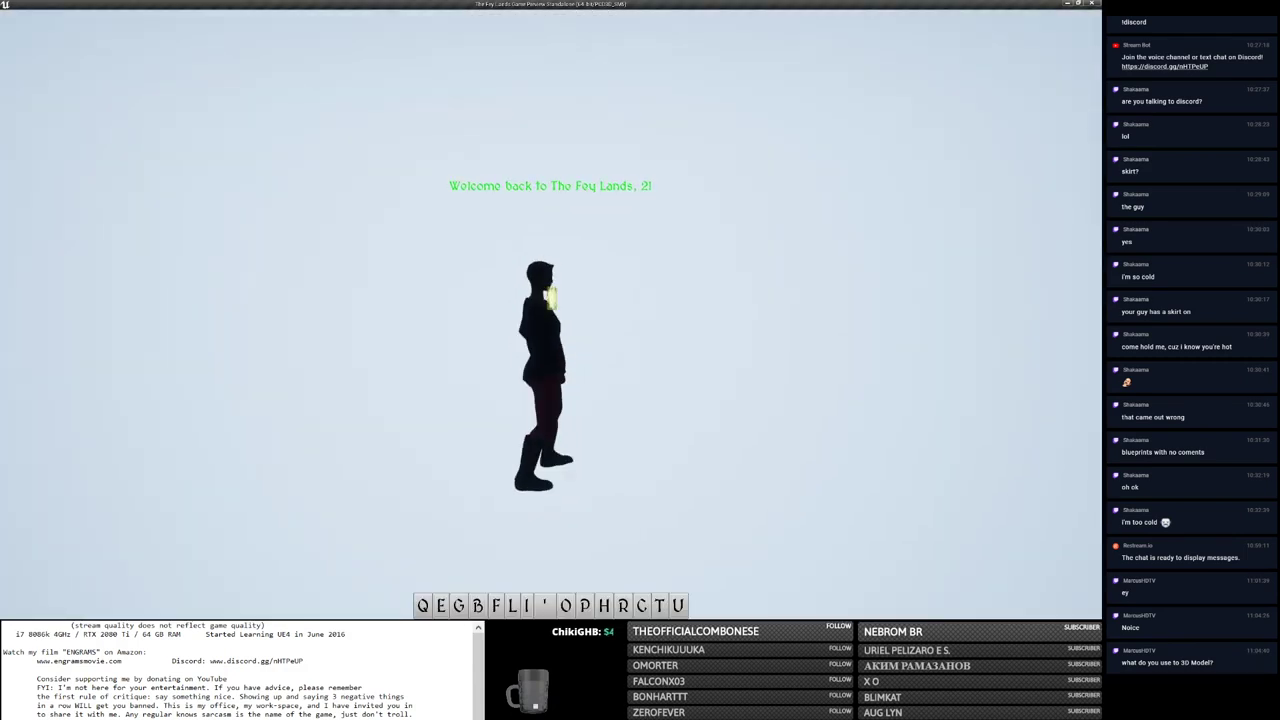
Step: Equip and put away the held item repeatedly with C while swimming, then bring up the window list
{"action": "key", "text": "c"}
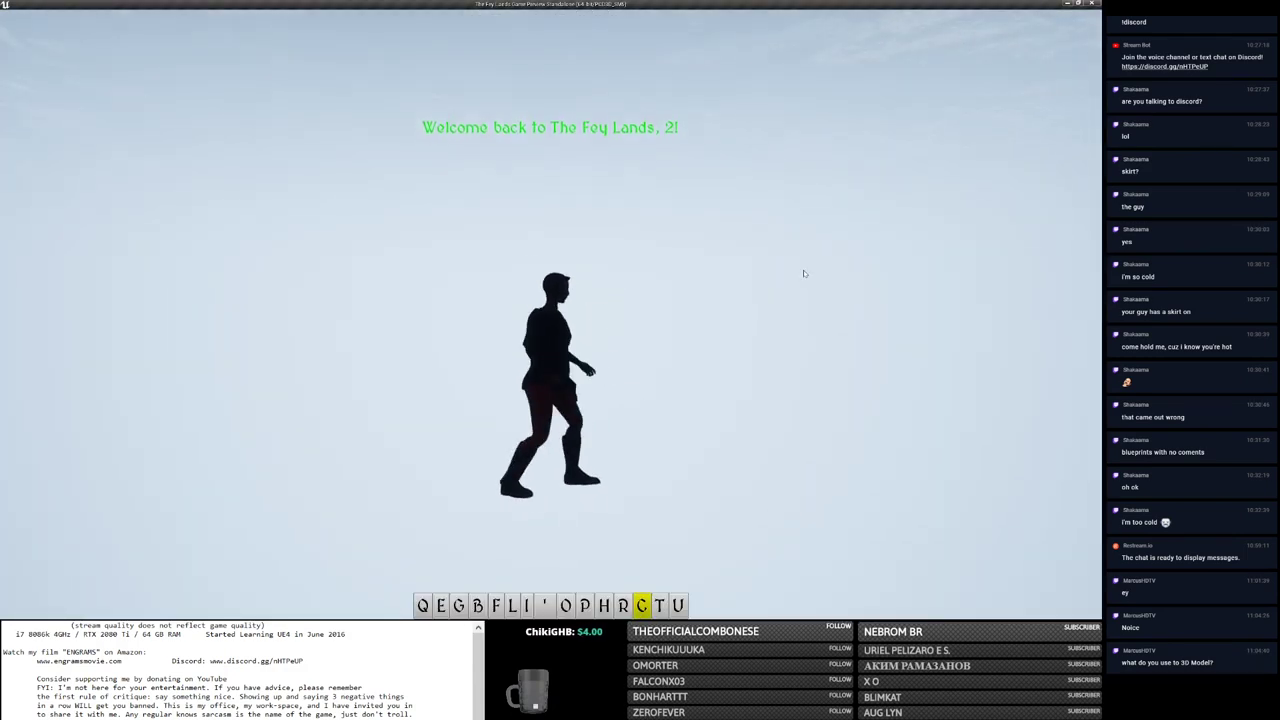
{"action": "key", "text": "c"}
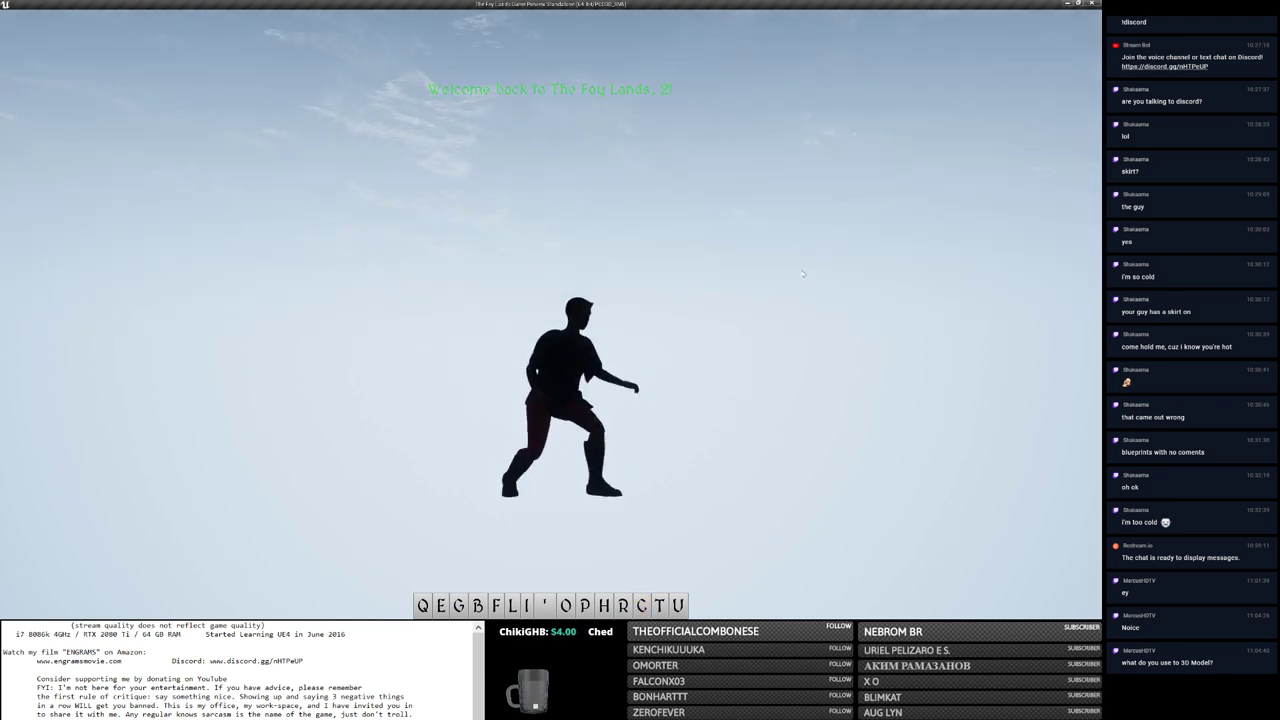
{"action": "key", "text": "c"}
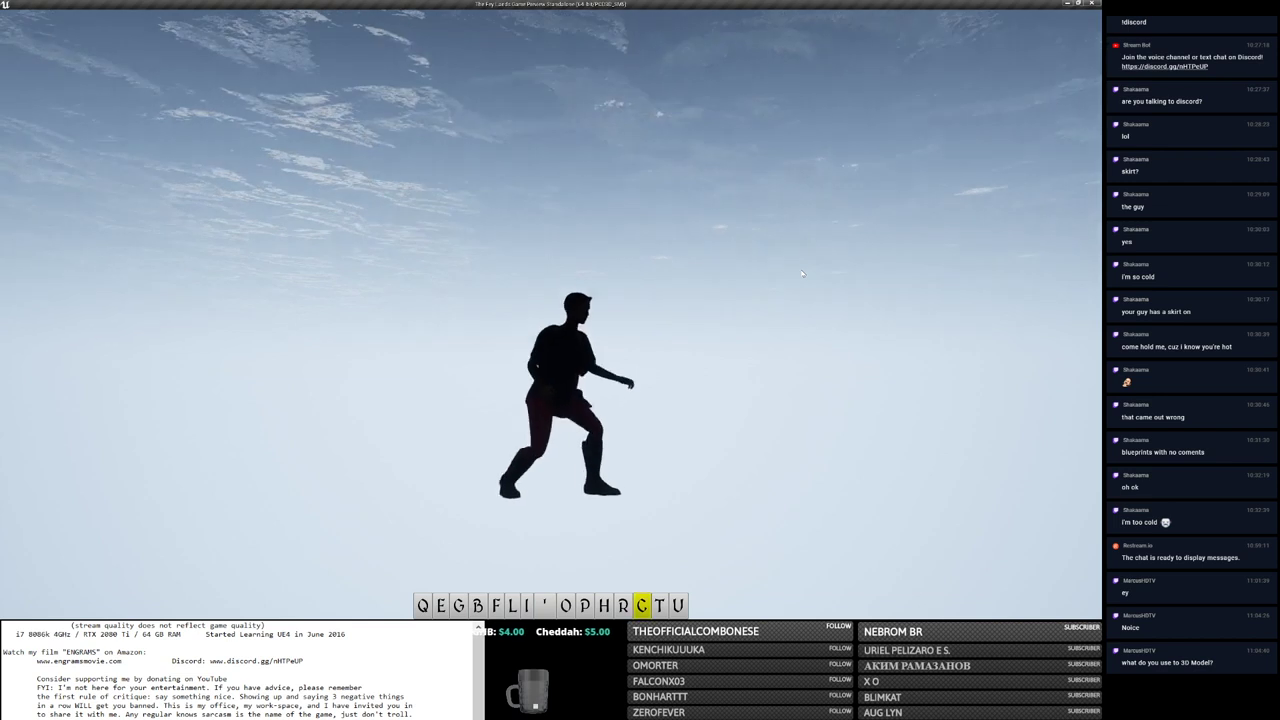
{"action": "key", "text": "c"}
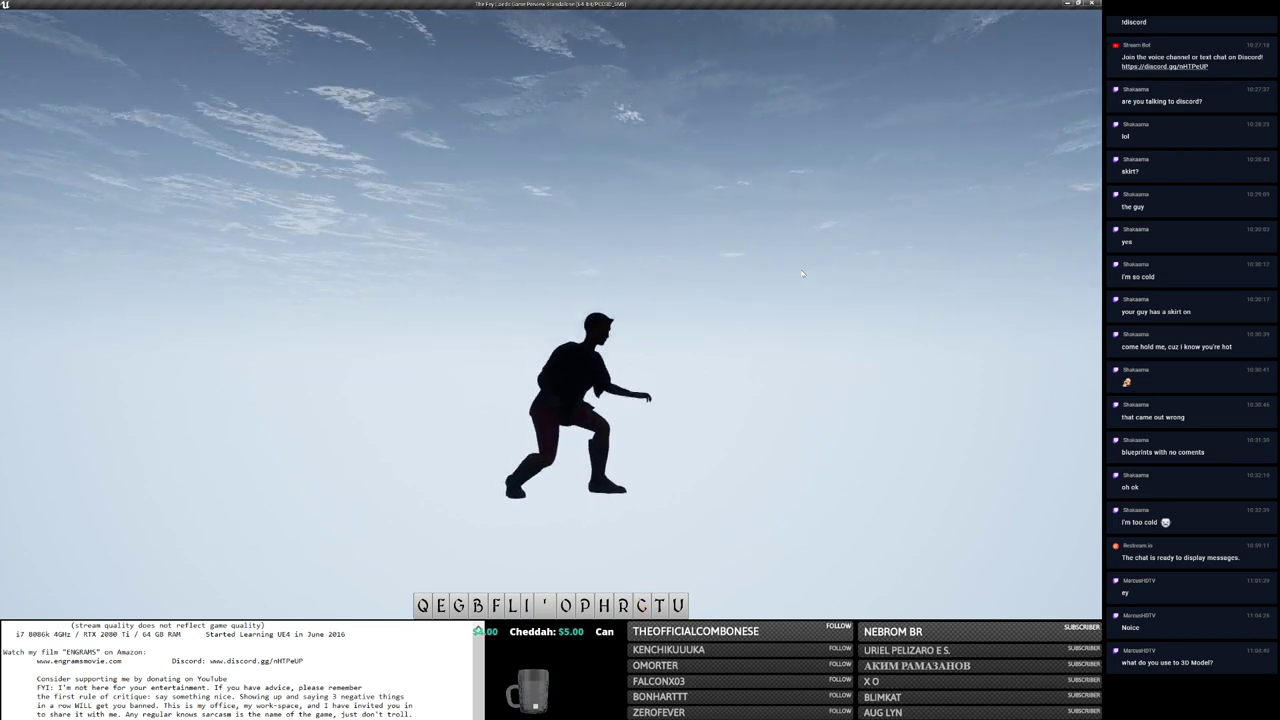
{"action": "key", "text": "p"}
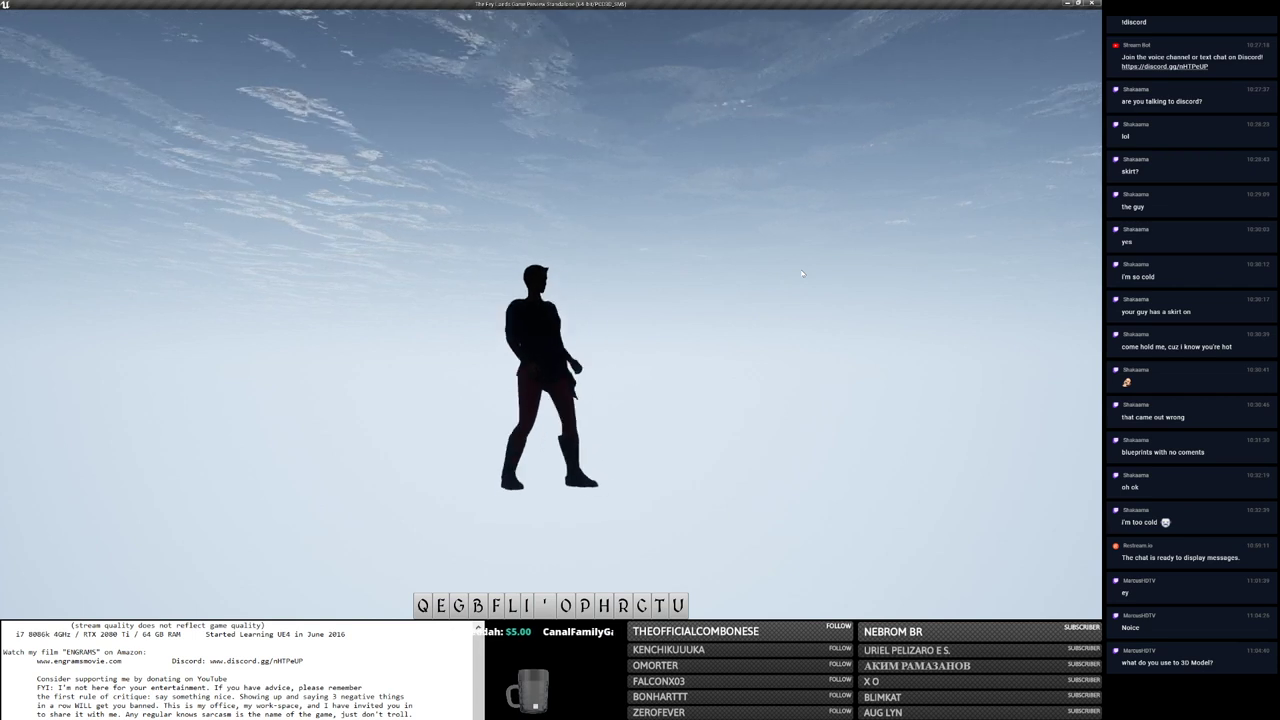
{"action": "key", "text": "c"}
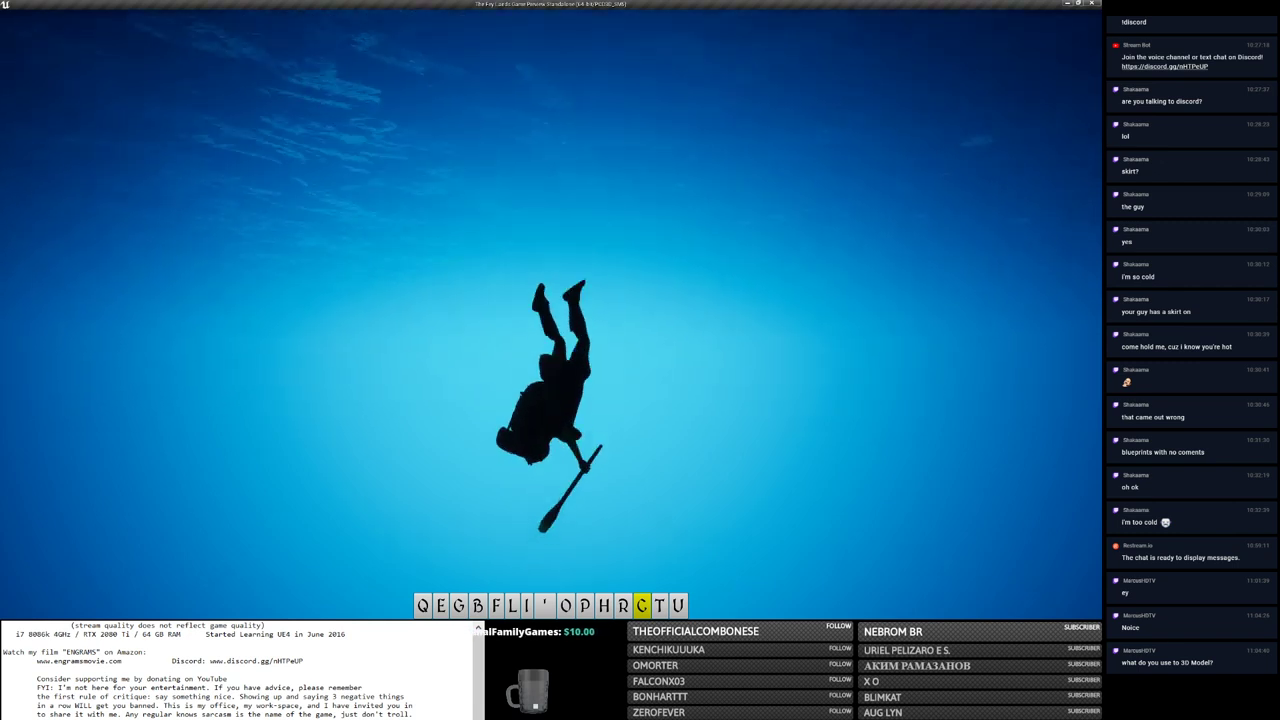
{"action": "key", "text": "c"}
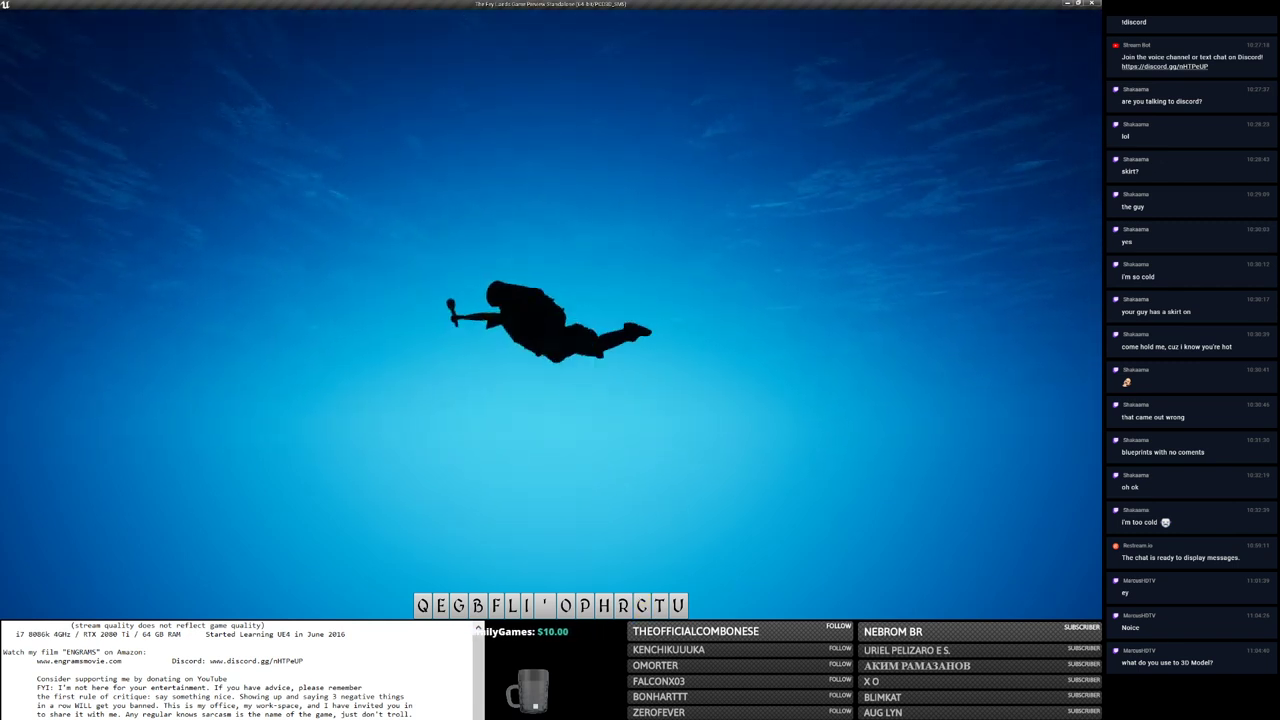
{"action": "key", "text": "c"}
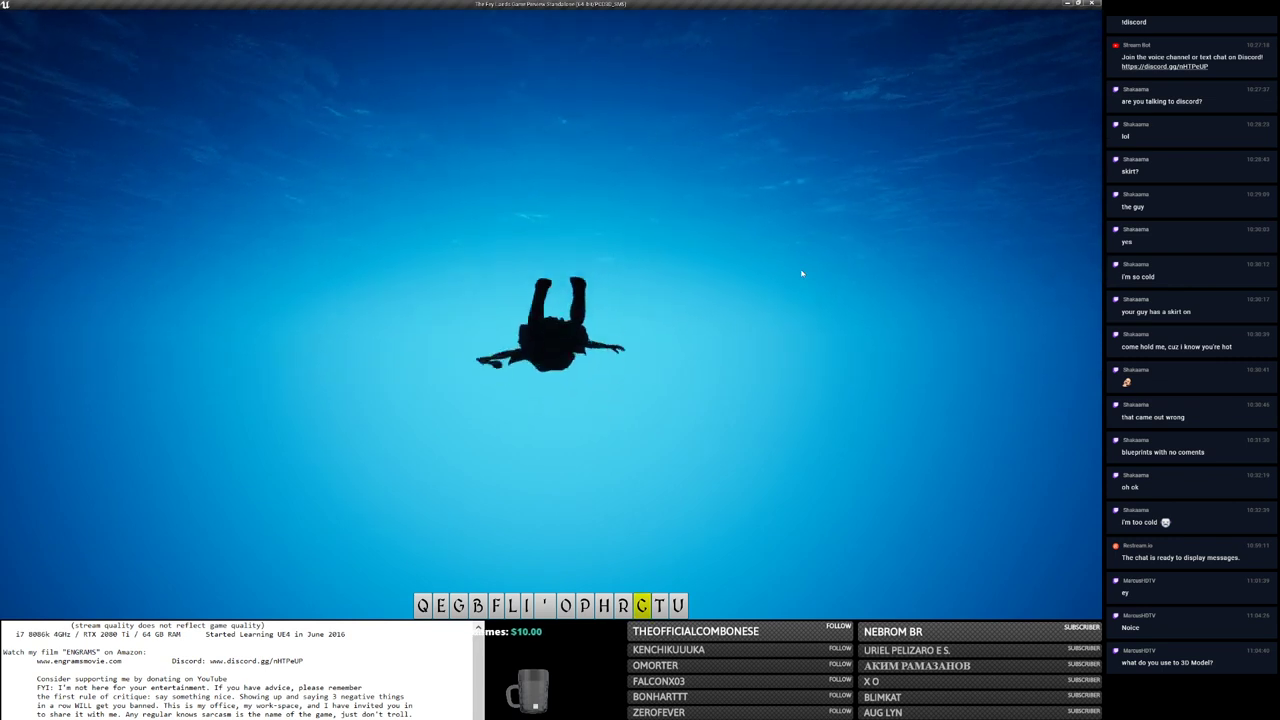
{"action": "key", "text": "c"}
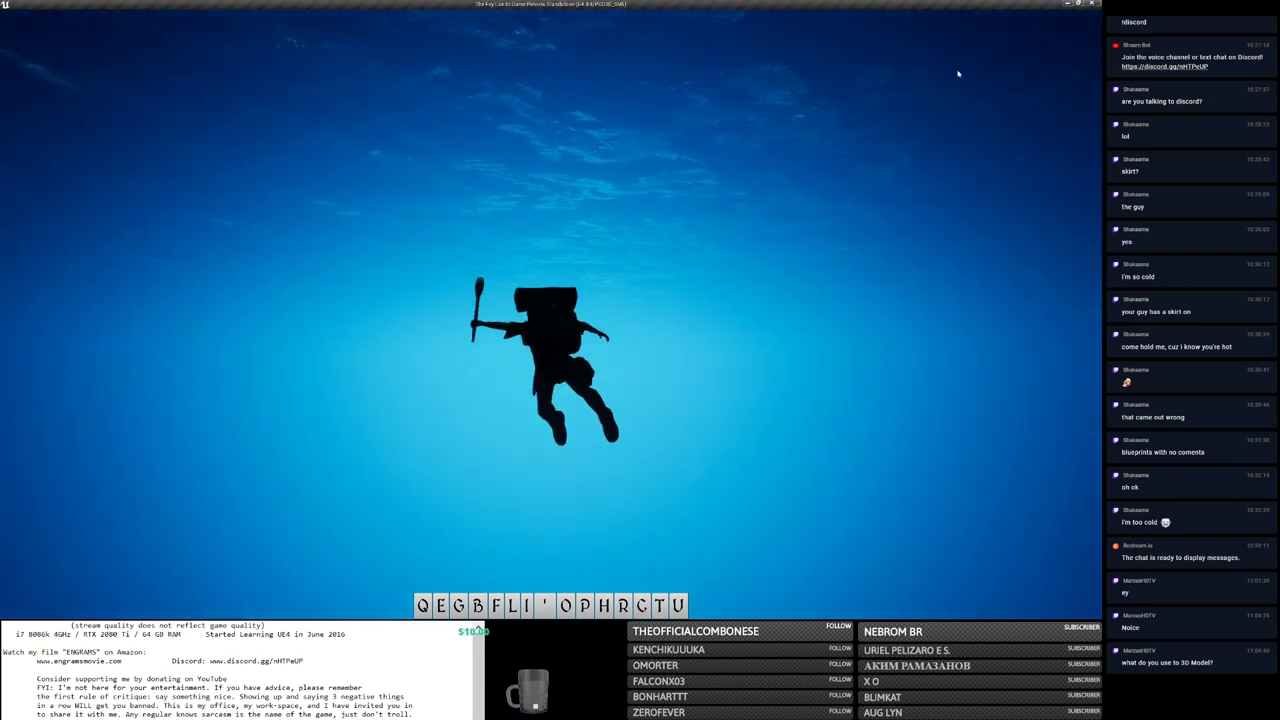
{"action": "key", "text": "alt+Tab"}
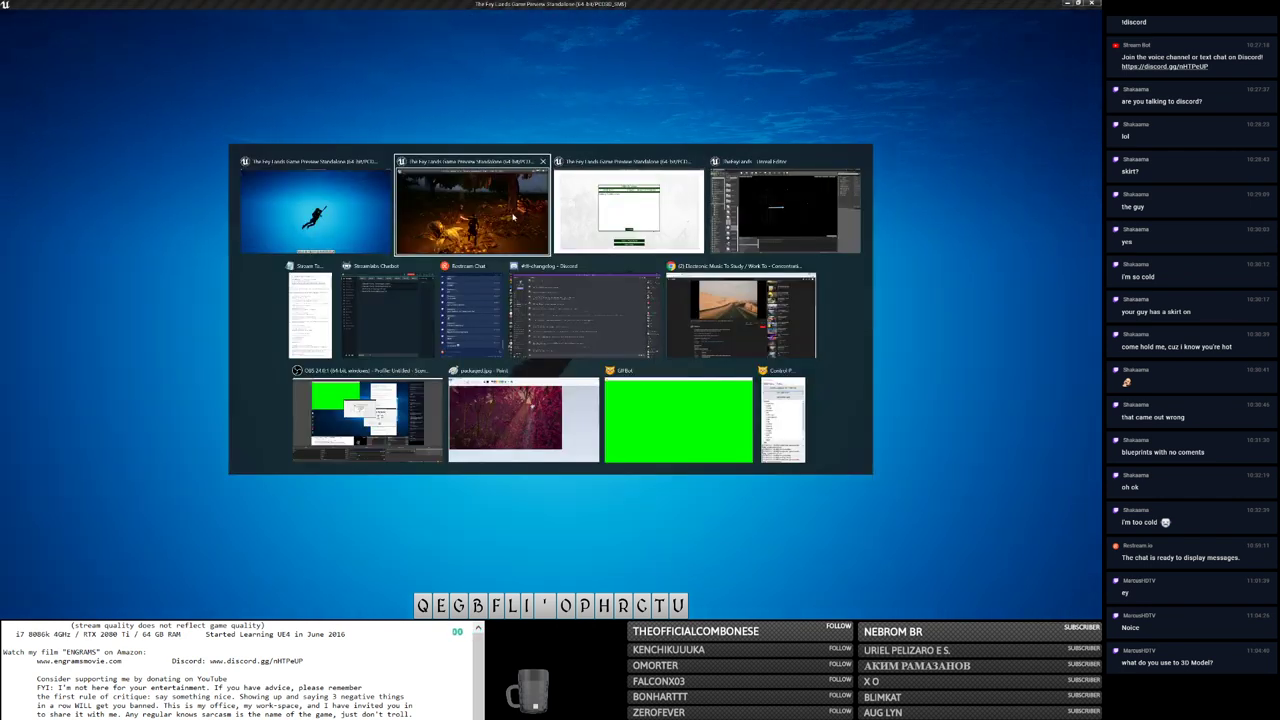
{"action": "left_click", "coordinate": [315, 207]}
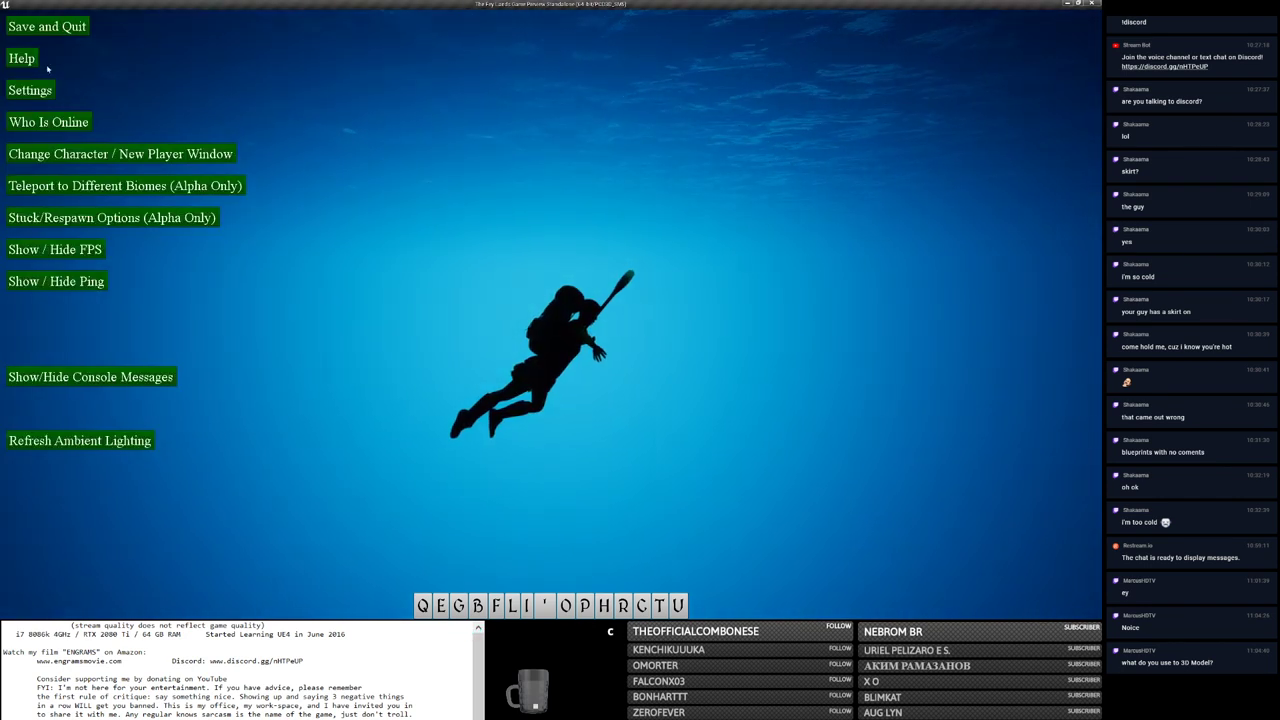
Step: Save and quit to the main menu and rejoin the found online server
{"action": "left_click", "coordinate": [69, 32]}
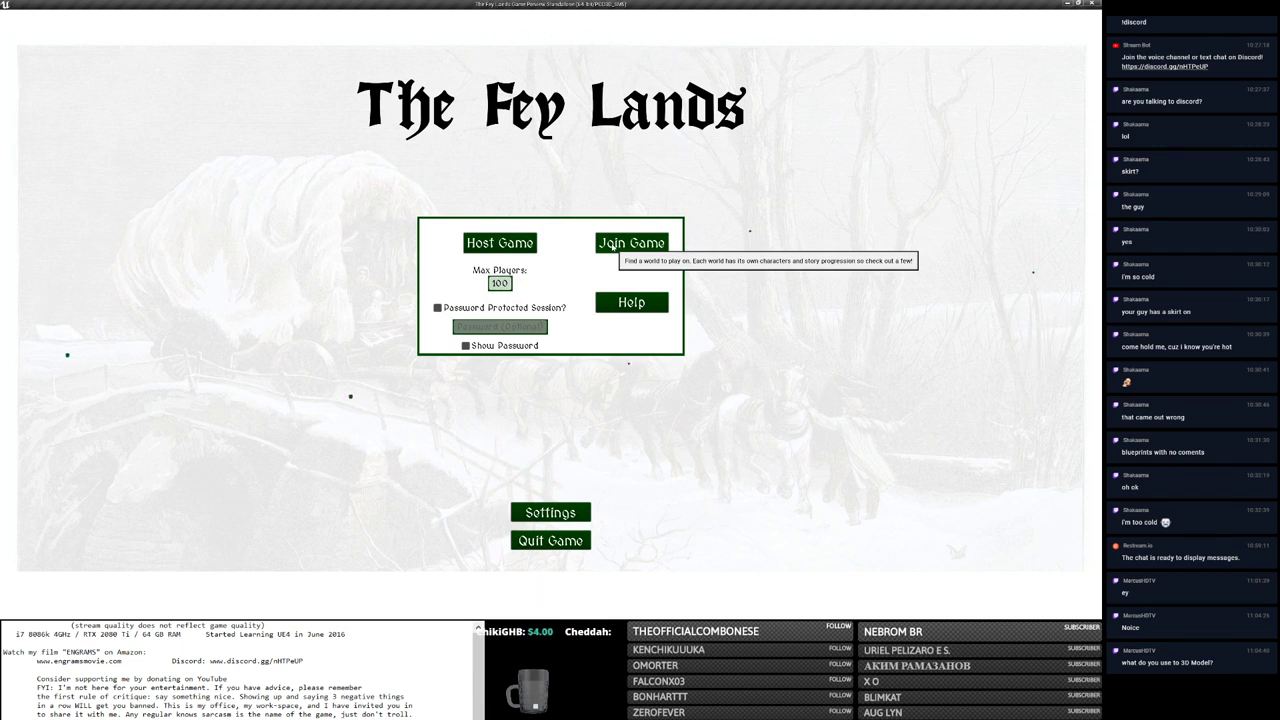
{"action": "left_click", "coordinate": [609, 246]}
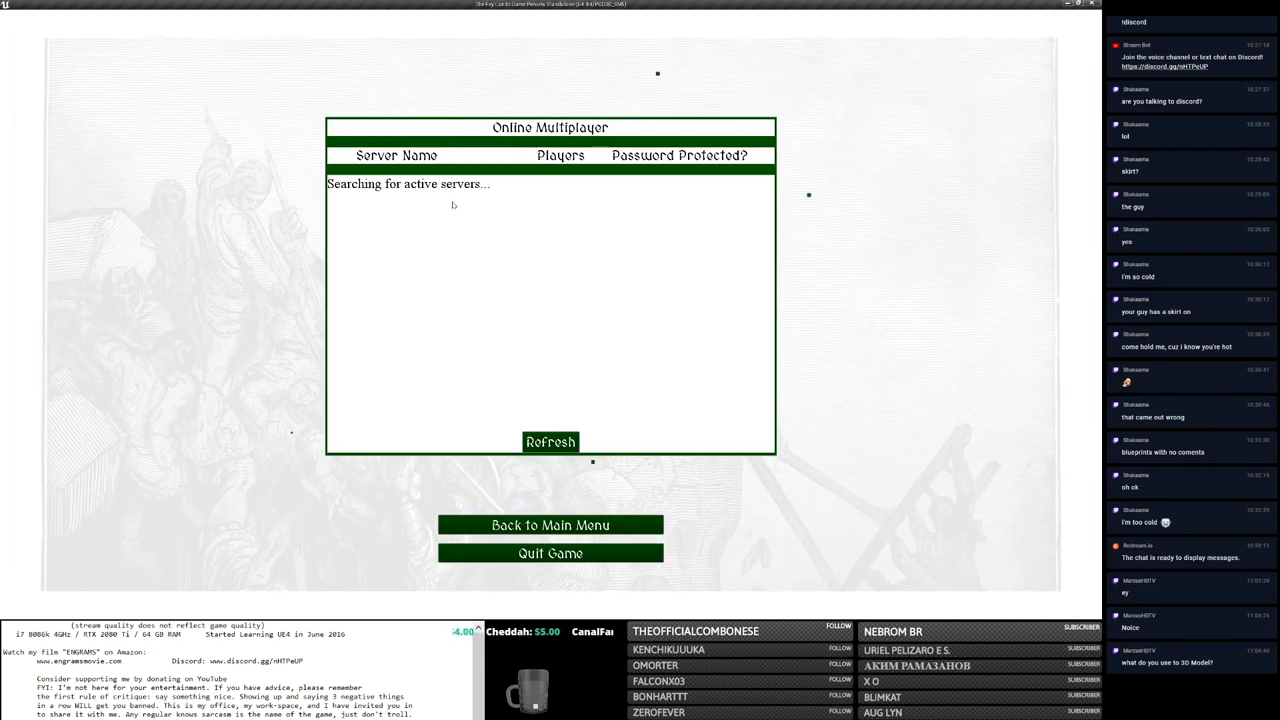
{"action": "left_click", "coordinate": [451, 201]}
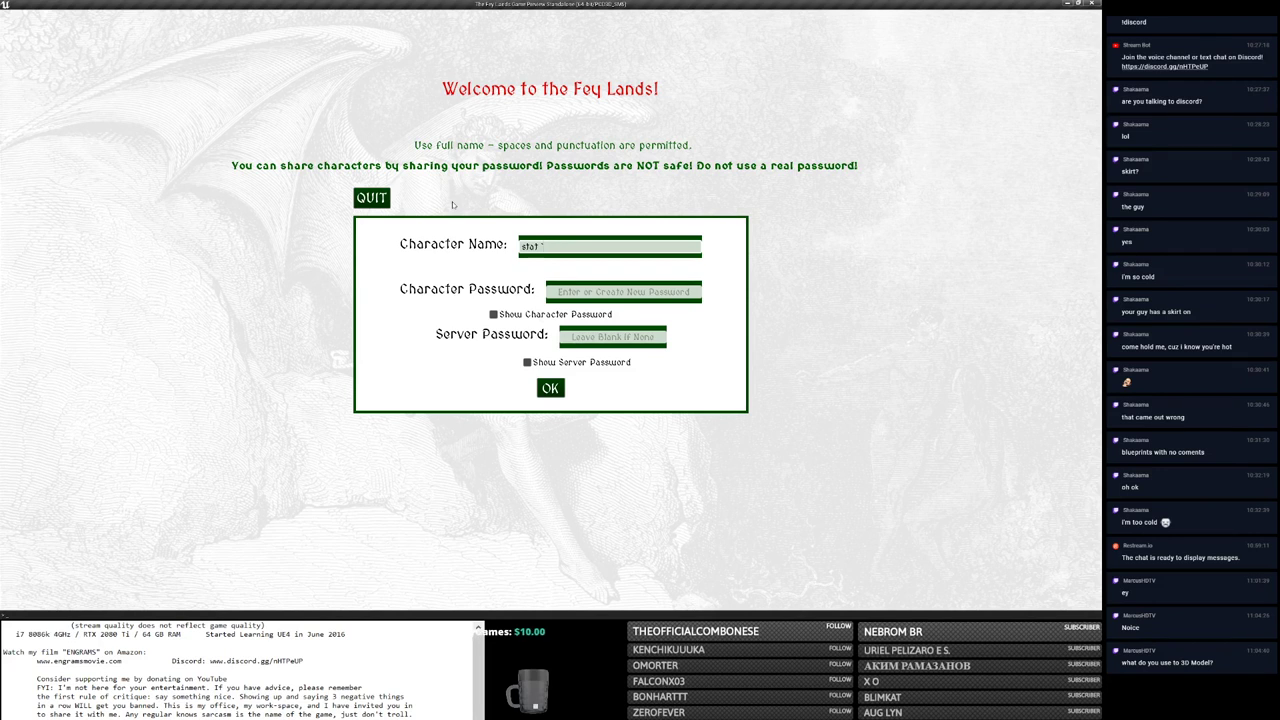
{"action": "key", "text": "grave"}
{"action": "type", "text": "stat"}
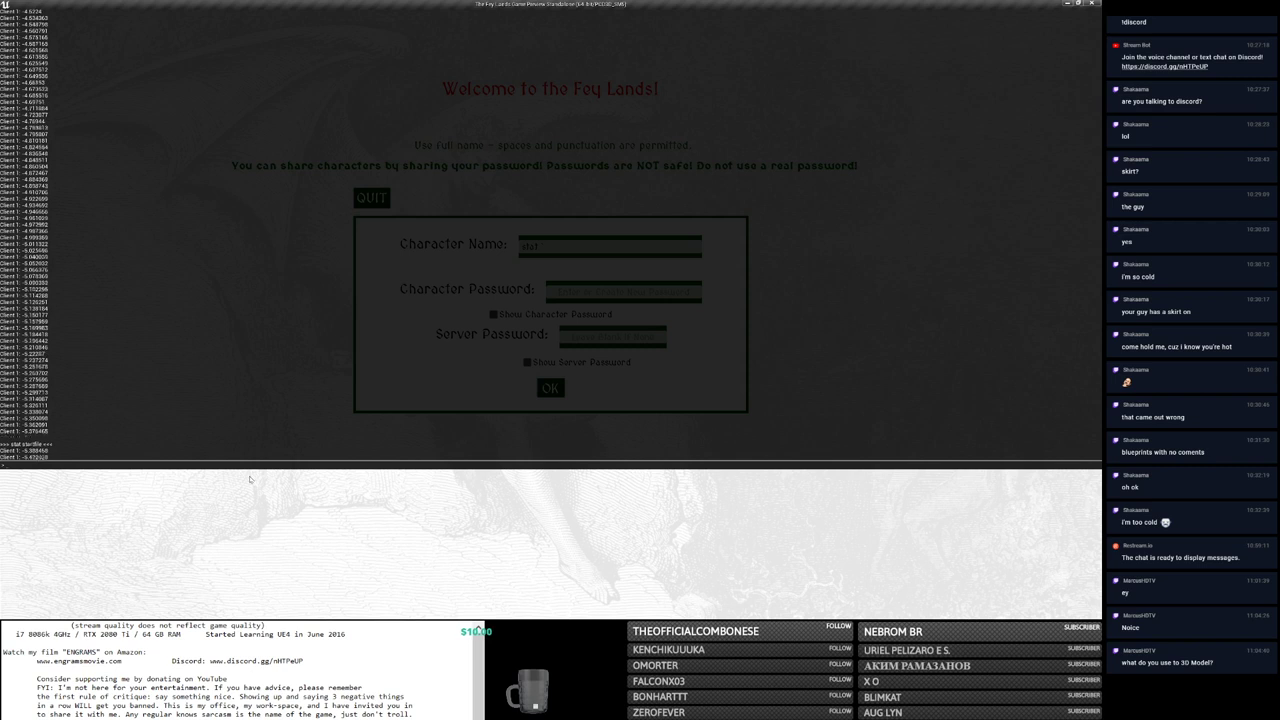
{"action": "key", "text": "grave"}
Step: Log in with the corrected character name and password, then equip the held item while swimming
{"action": "left_click", "coordinate": [610, 246]}
{"action": "key", "text": "ctrl+a"}
{"action": "type", "text": "2"}
{"action": "left_click", "coordinate": [620, 291]}
{"action": "type", "text": "2"}
{"action": "left_click", "coordinate": [558, 393]}
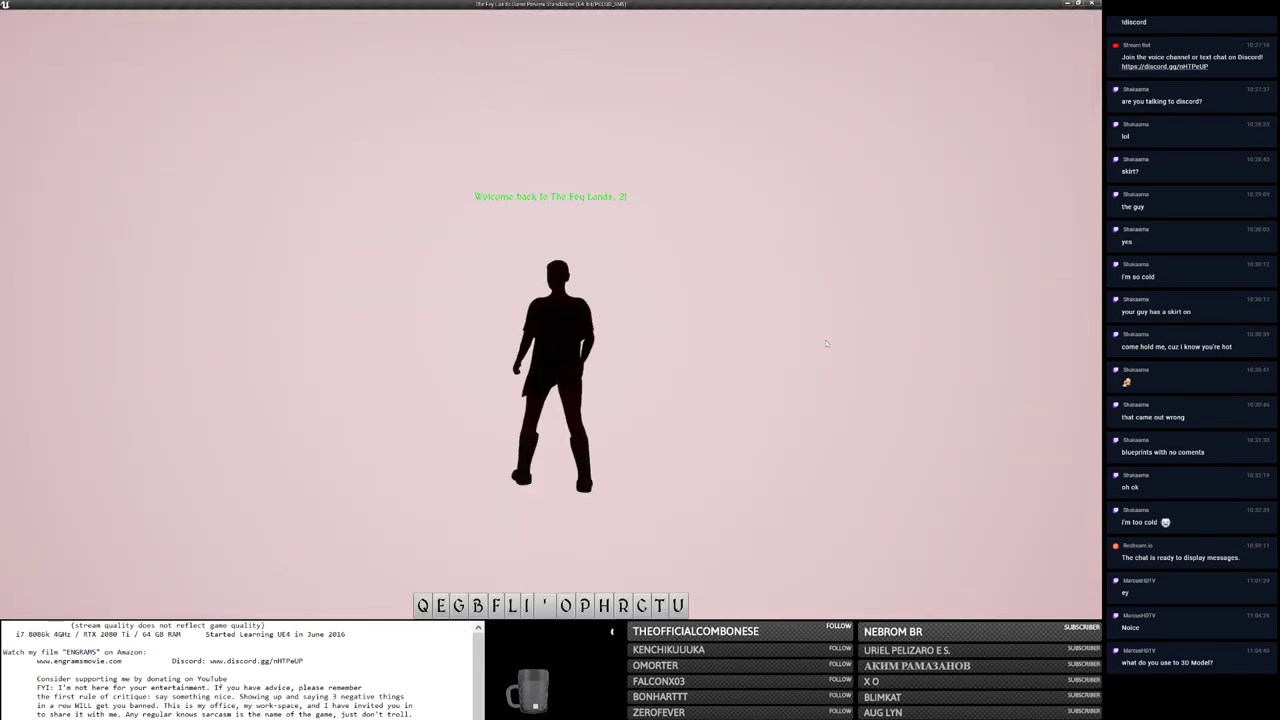
{"action": "key", "text": "c"}
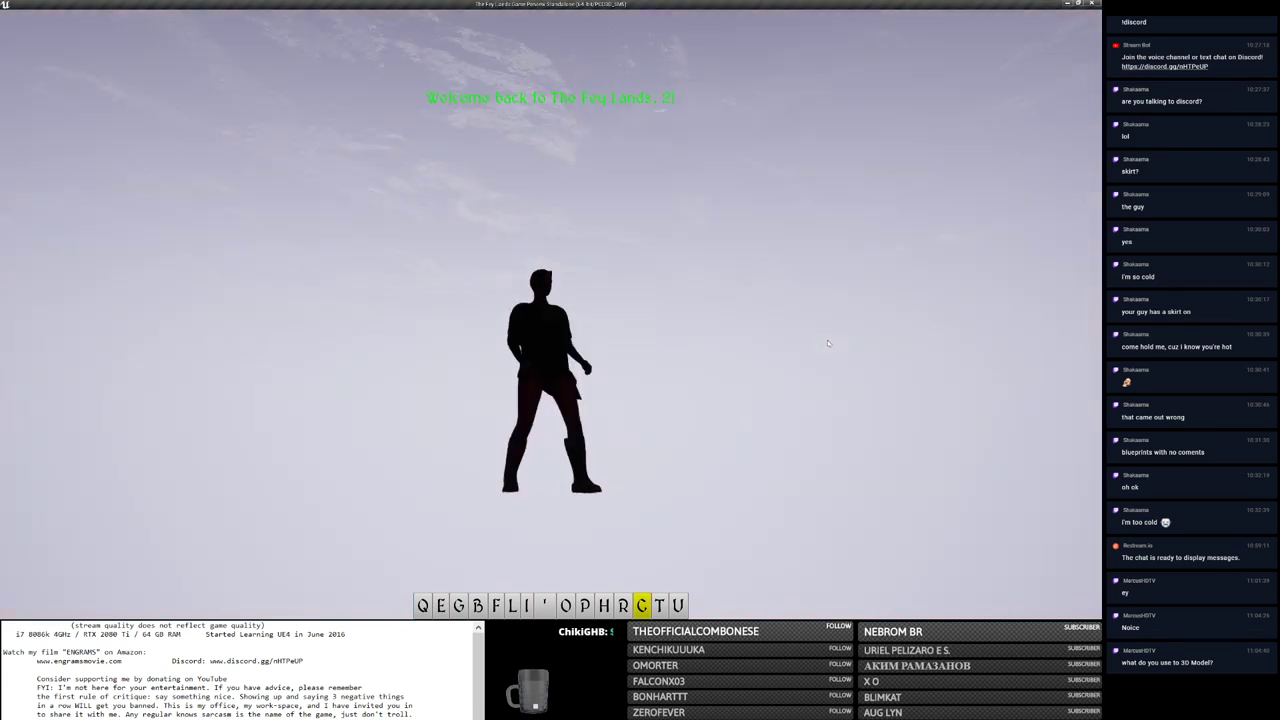
{"action": "key", "text": "c"}
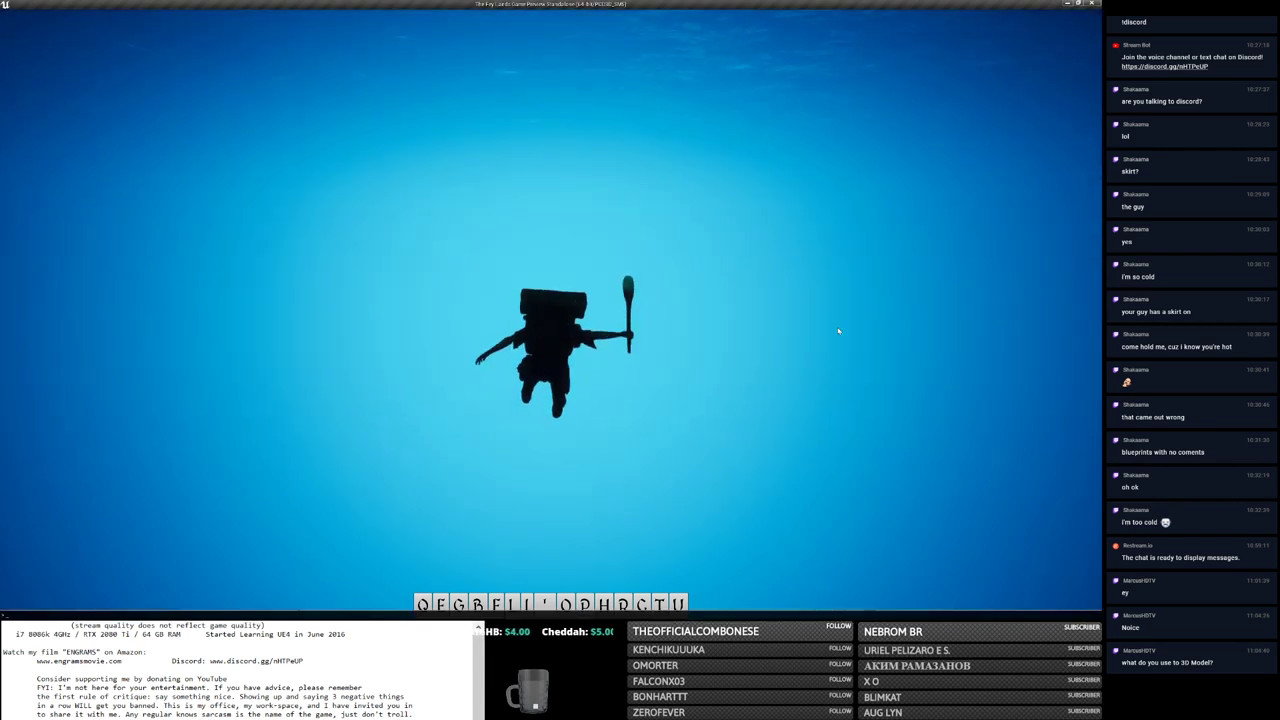
Step: Stop the stats recording with 'stat stopfile' in the developer console
{"action": "key", "text": "grave"}
{"action": "type", "text": "stat stopfile"}
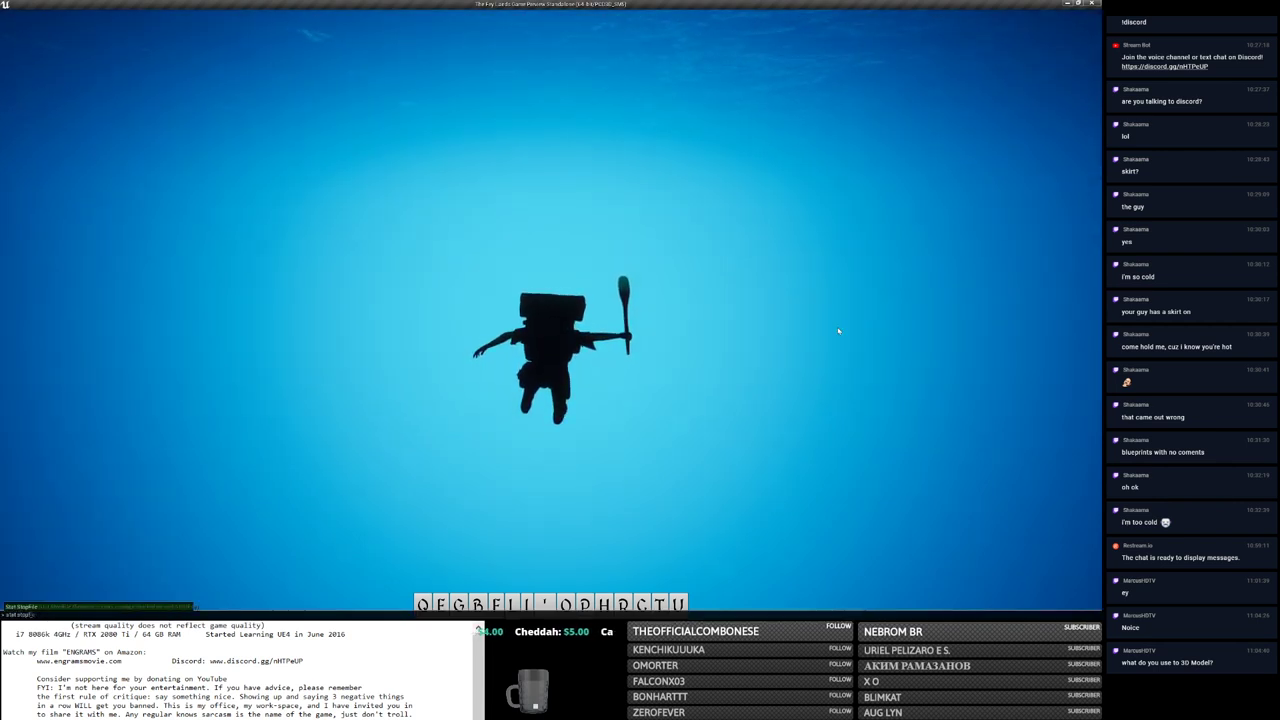
{"action": "key", "text": "Return"}
Step: Save and quit the second game window and close both game windows
{"action": "key", "text": "alt+Tab"}
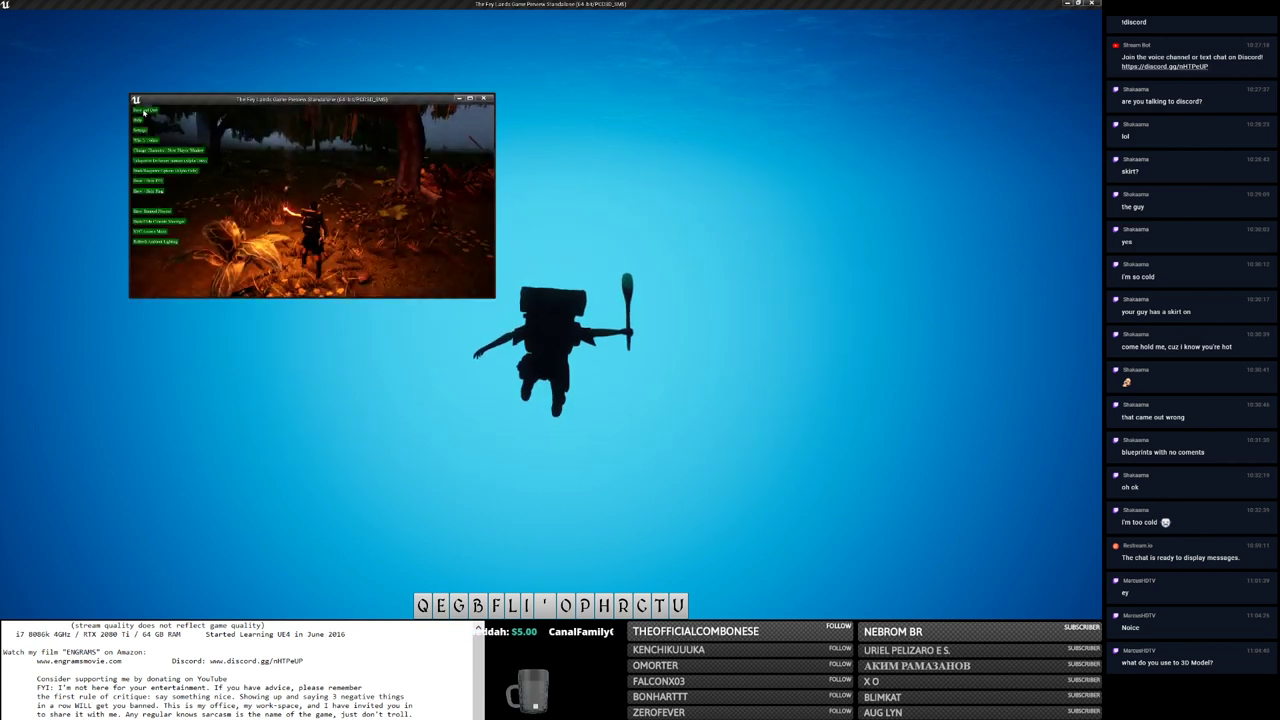
{"action": "left_click", "coordinate": [143, 113]}
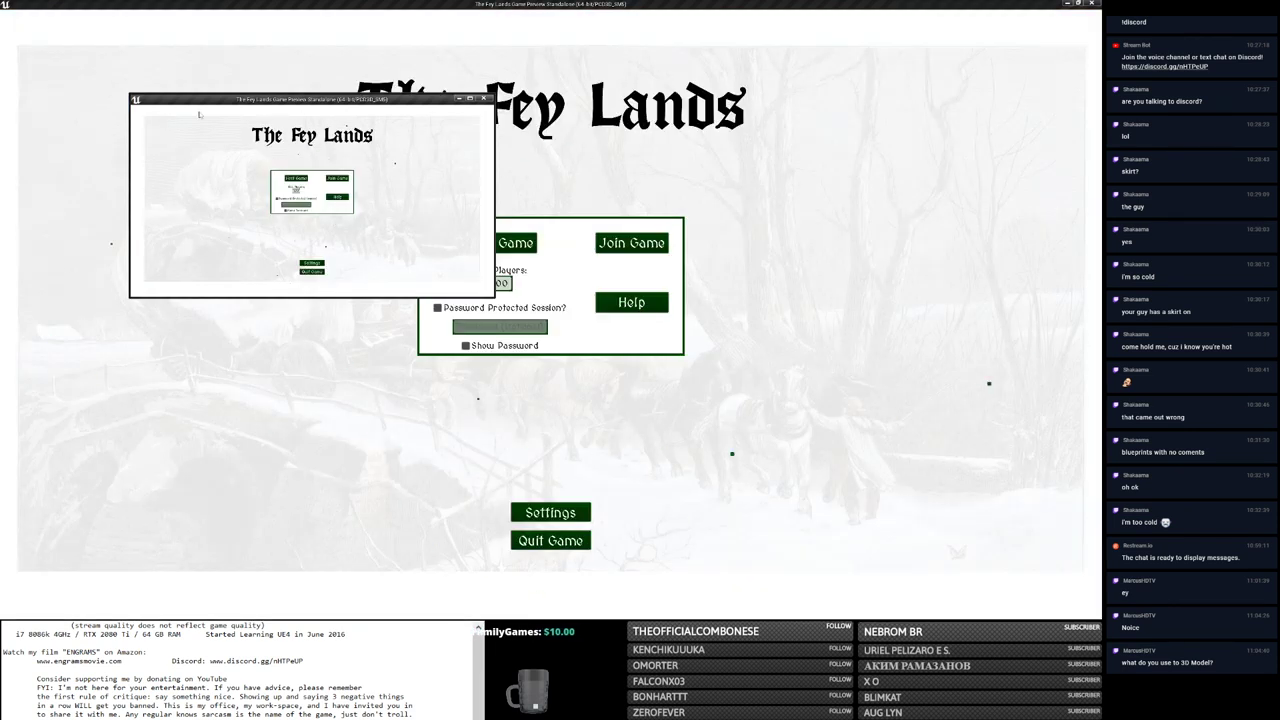
{"action": "left_click", "coordinate": [479, 99]}
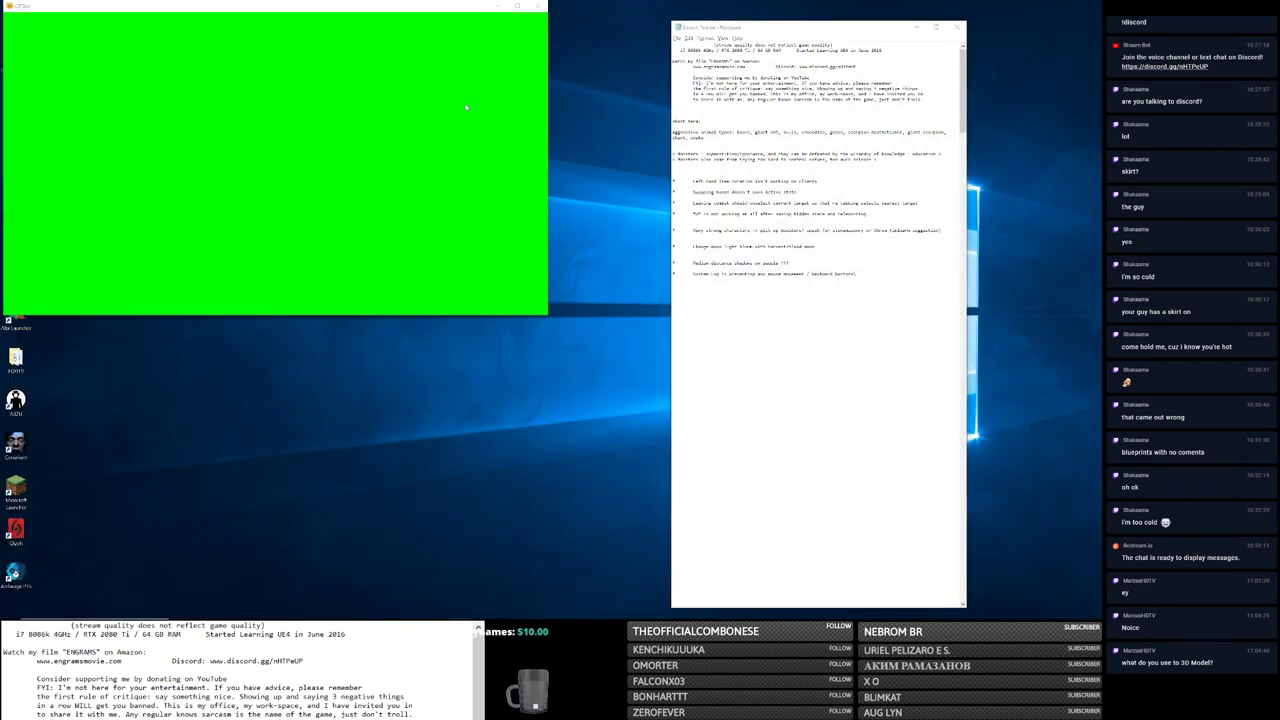
Step: Load the second stats file from the newest MainMap folder under UnrealStats into the profiler
{"action": "key", "text": "alt+Tab"}
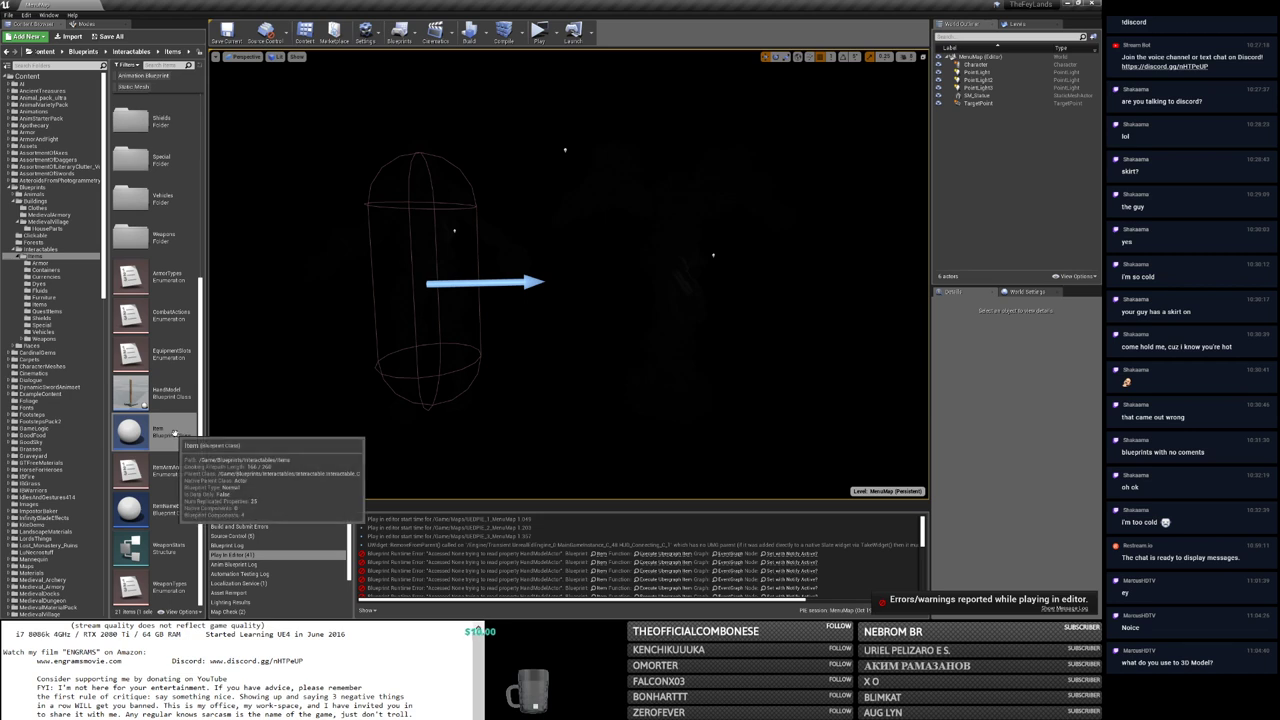
{"action": "key", "text": "alt+Tab"}
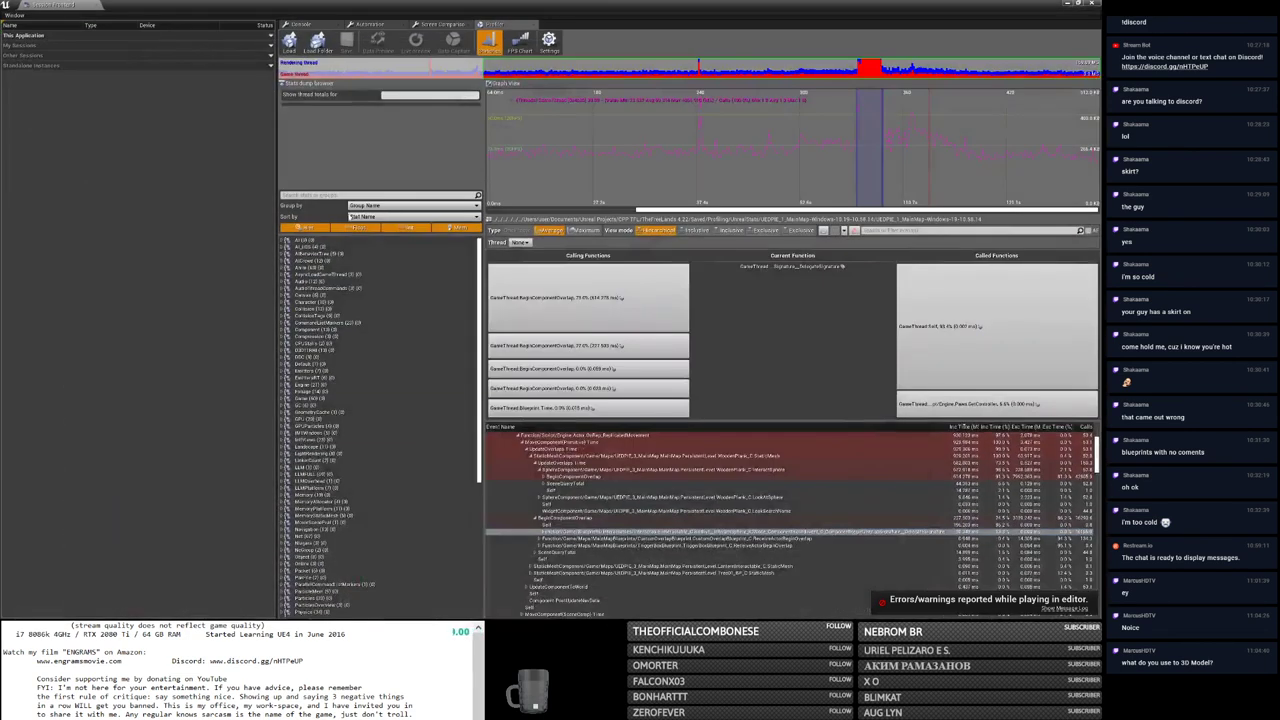
{"action": "left_click", "coordinate": [304, 42]}
{"action": "double_click", "coordinate": [175, 60]}
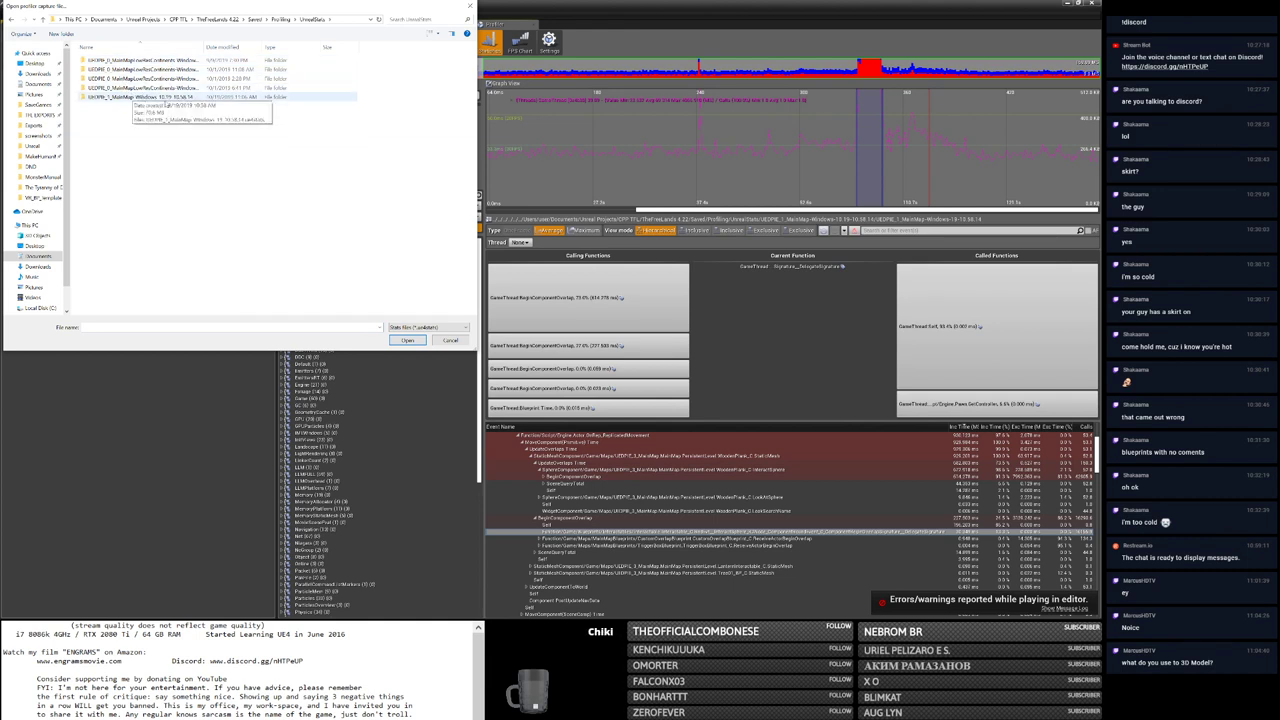
{"action": "double_click", "coordinate": [160, 97]}
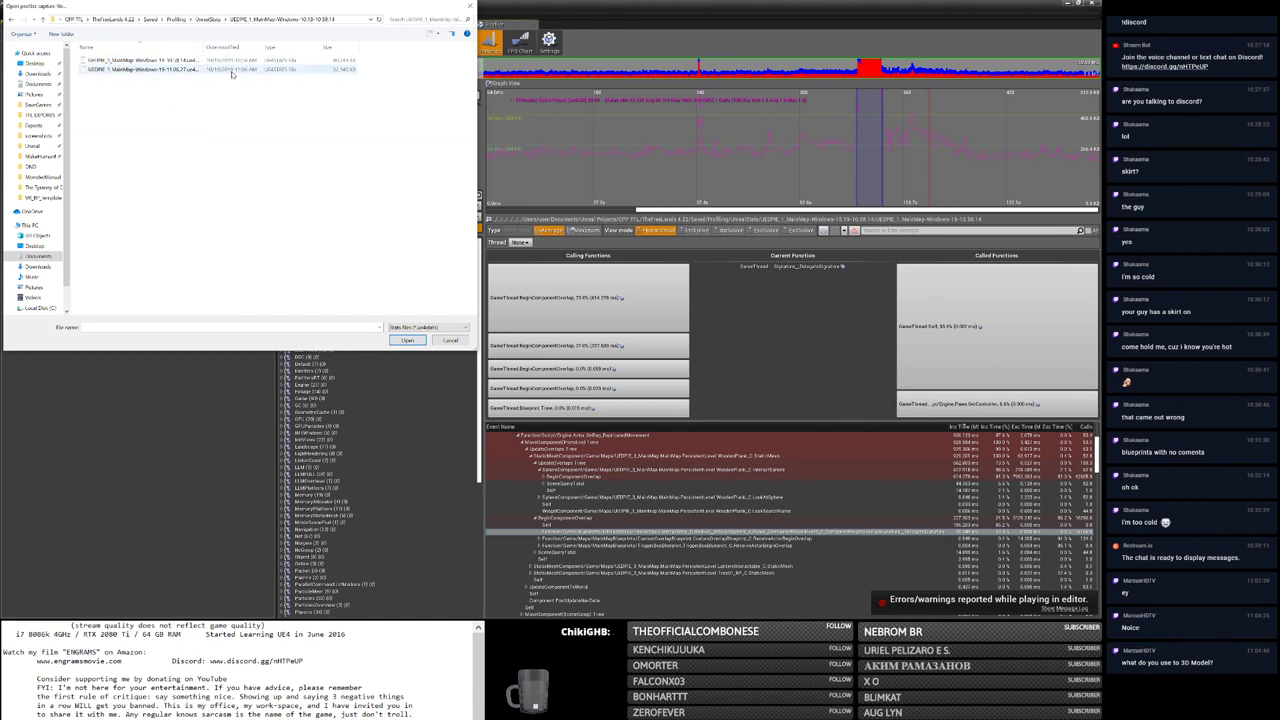
{"action": "double_click", "coordinate": [160, 68]}
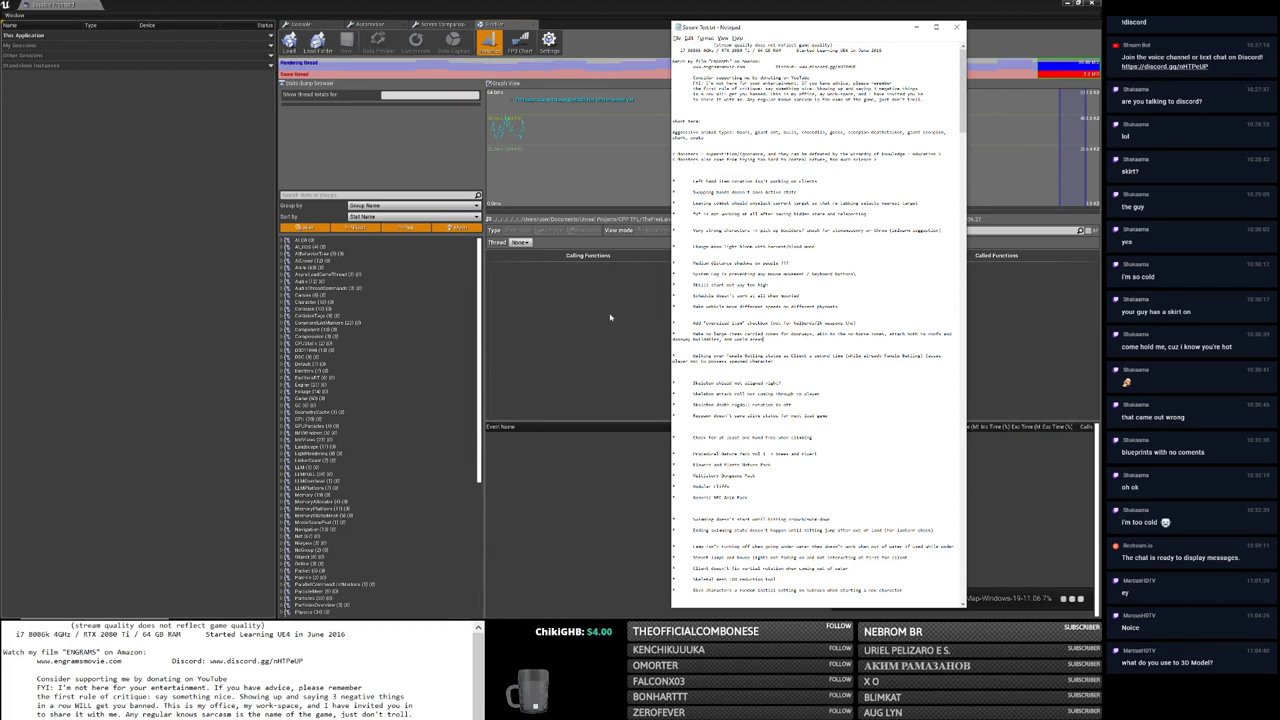
{"action": "left_click", "coordinate": [1011, 317]}
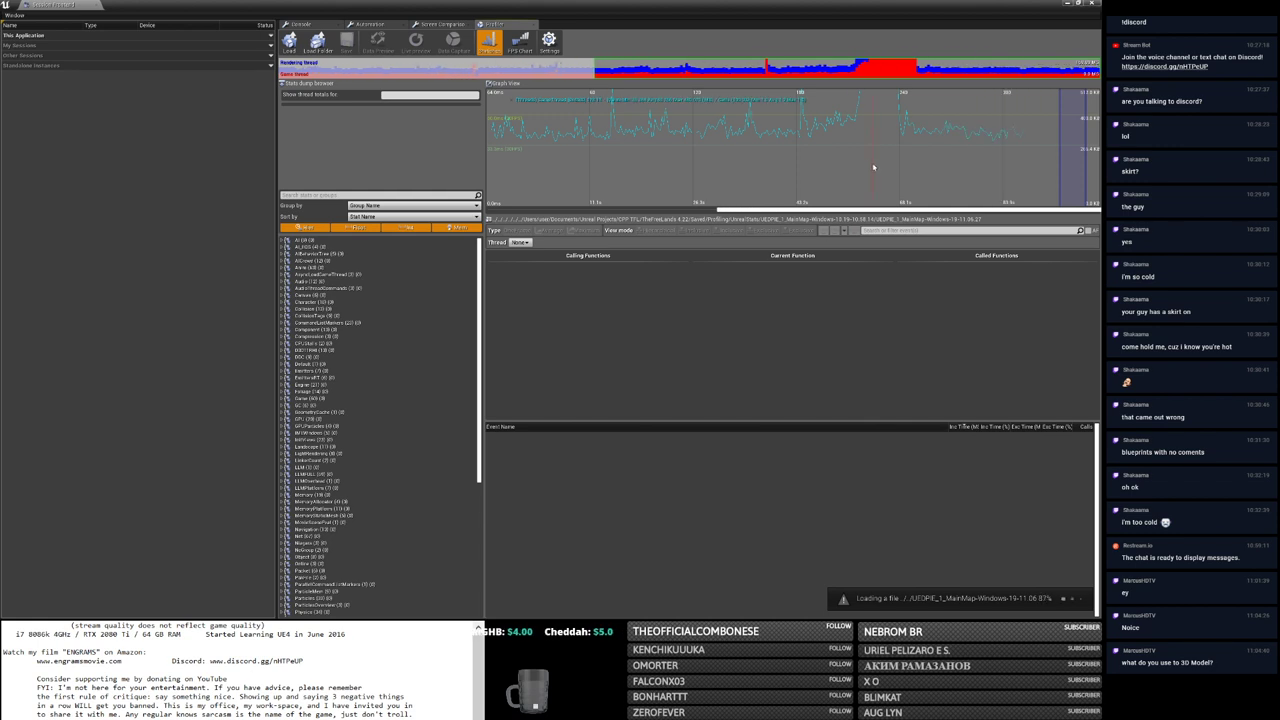
Step: Select the range around the frame spike and expand GameThread > FrameTime > World Tick Time > Tick Time
{"action": "left_click_drag", "start_coordinate": [860, 166], "coordinate": [898, 162]}
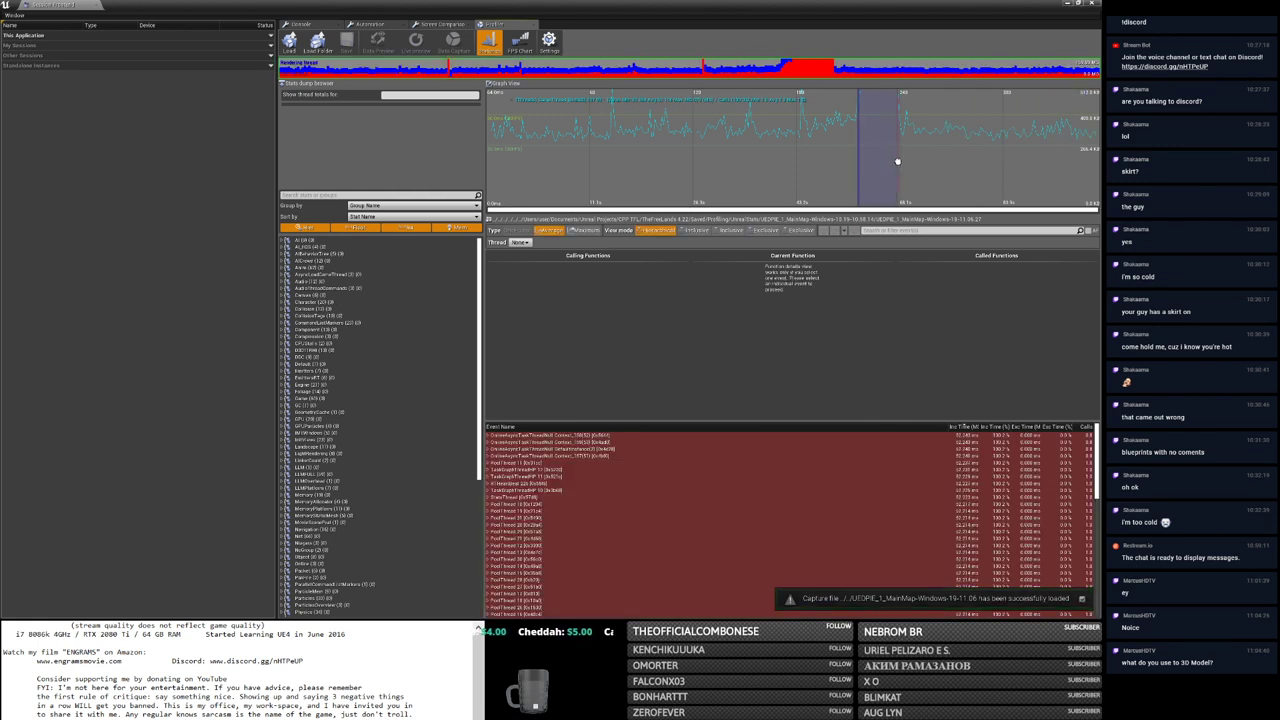
{"action": "left_click", "coordinate": [489, 463]}
{"action": "left_click", "coordinate": [495, 476]}
{"action": "left_click", "coordinate": [501, 483]}
{"action": "left_click", "coordinate": [502, 489]}
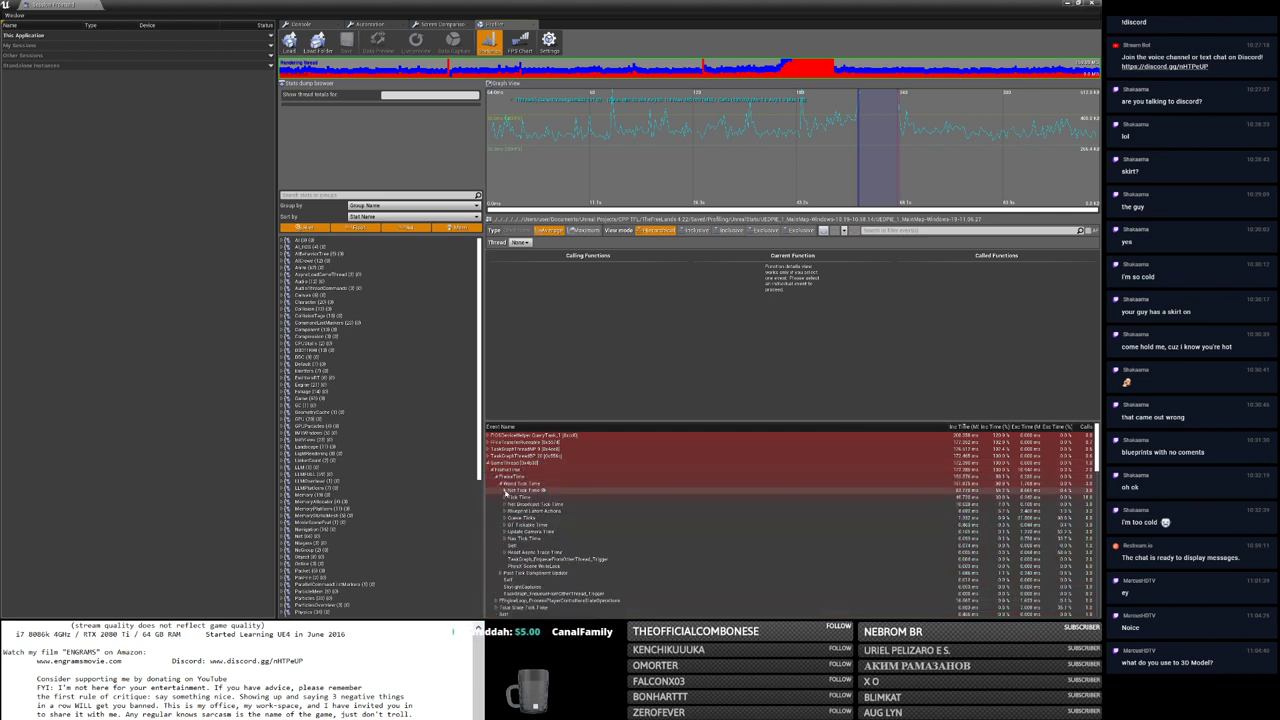
{"action": "left_click", "coordinate": [509, 503]}
{"action": "left_click", "coordinate": [505, 560]}
{"action": "left_click", "coordinate": [505, 560]}
Step: Expand TG_EndPhysics down to the GameThread TickGraph CPU stall, plus the network tick branch
{"action": "scroll", "coordinate": [540, 545], "scroll_direction": "down", "scroll_amount": 2}
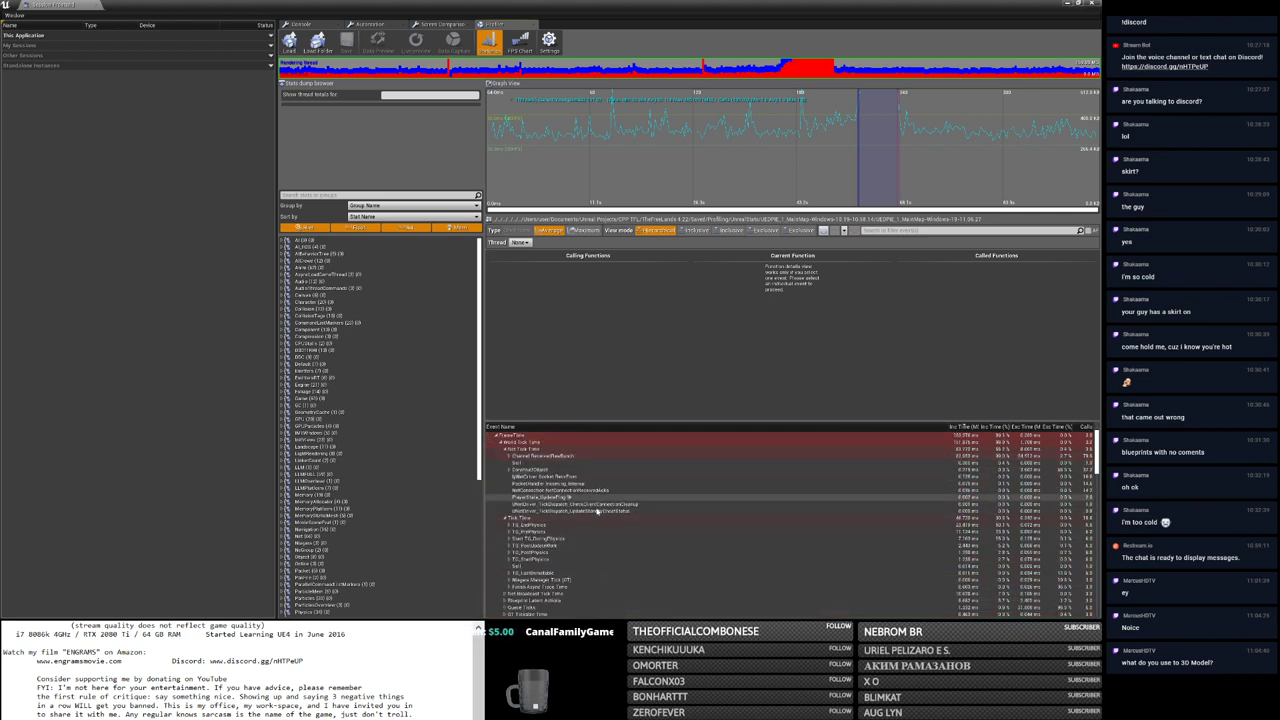
{"action": "left_click", "coordinate": [556, 526]}
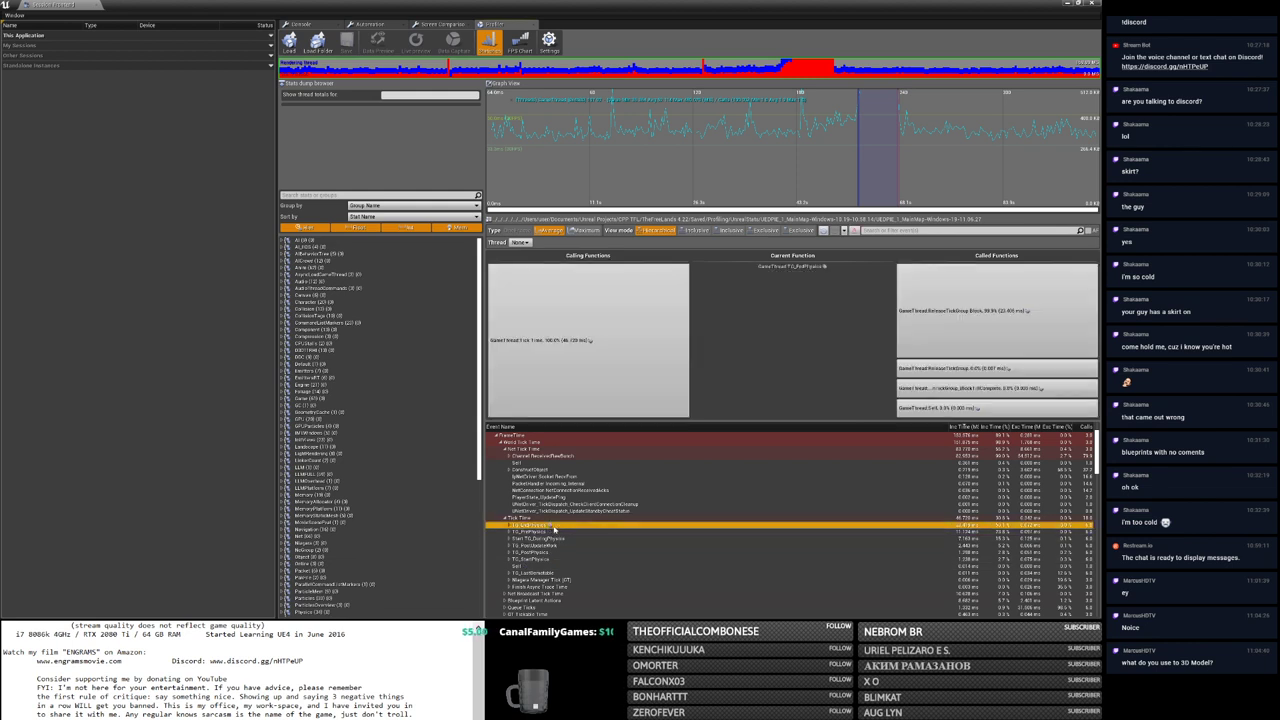
{"action": "left_click", "coordinate": [509, 525]}
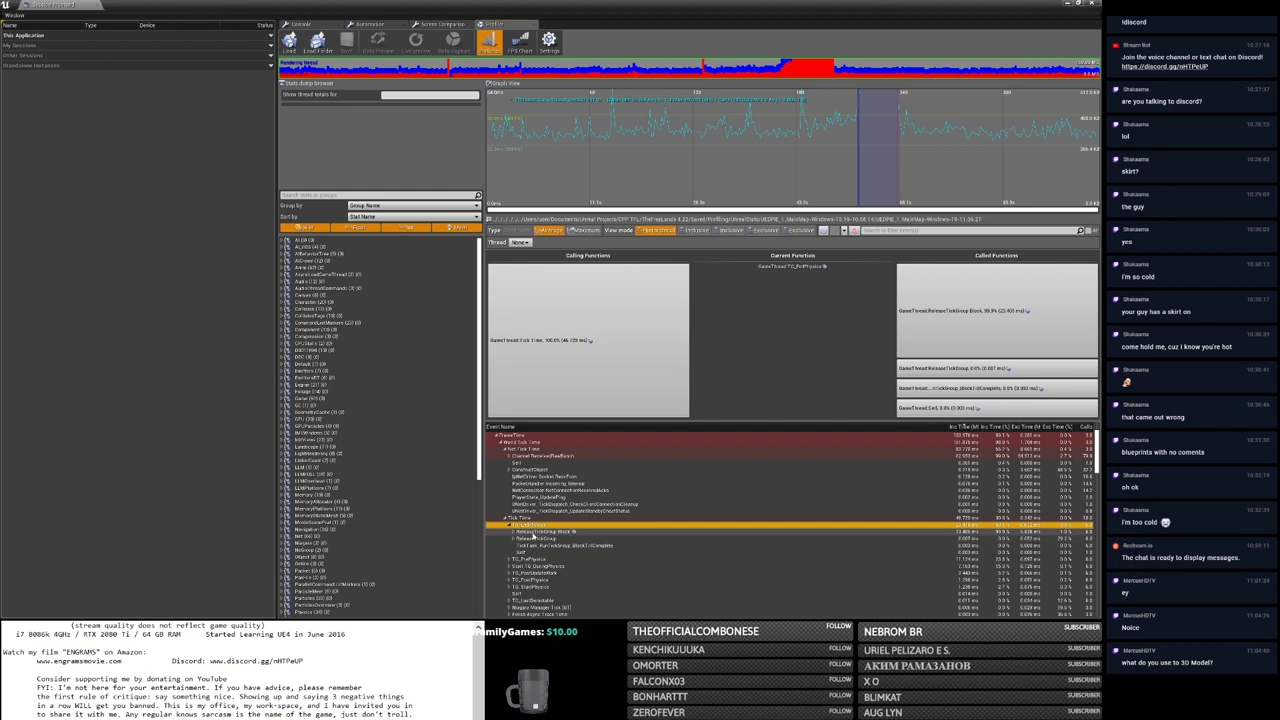
{"action": "left_click", "coordinate": [515, 533]}
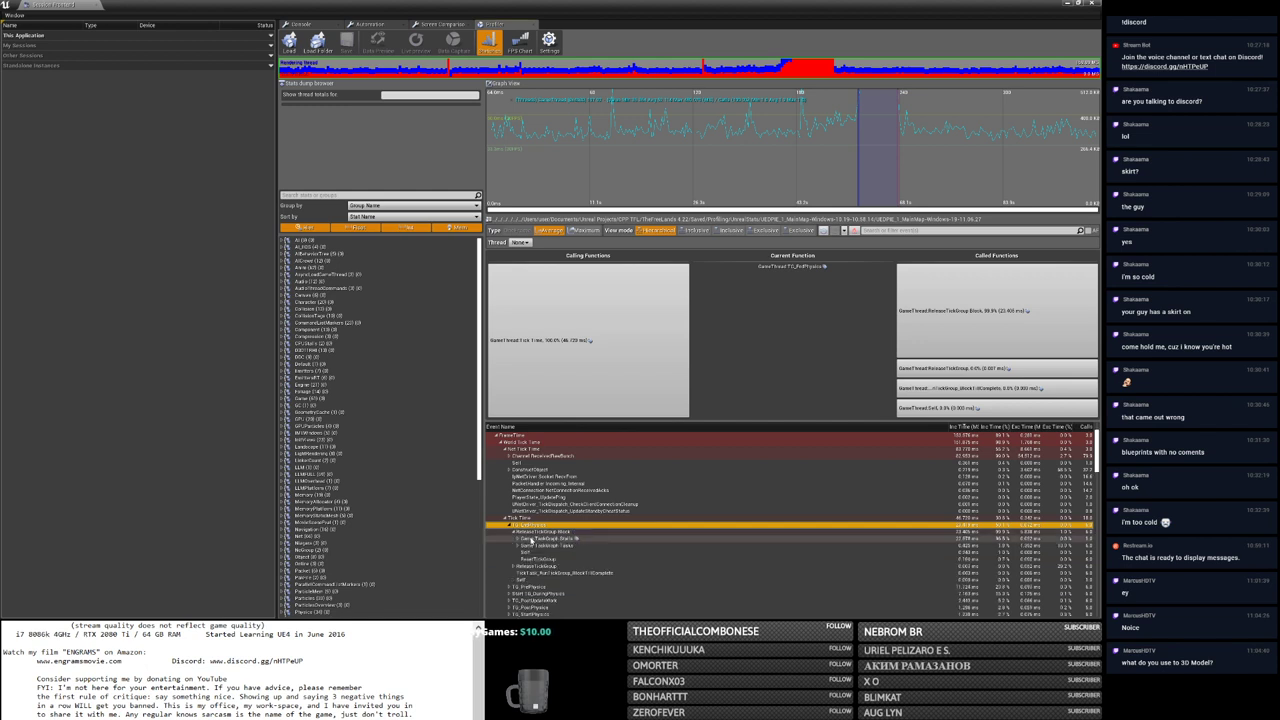
{"action": "left_click", "coordinate": [531, 539]}
{"action": "left_click", "coordinate": [519, 539]}
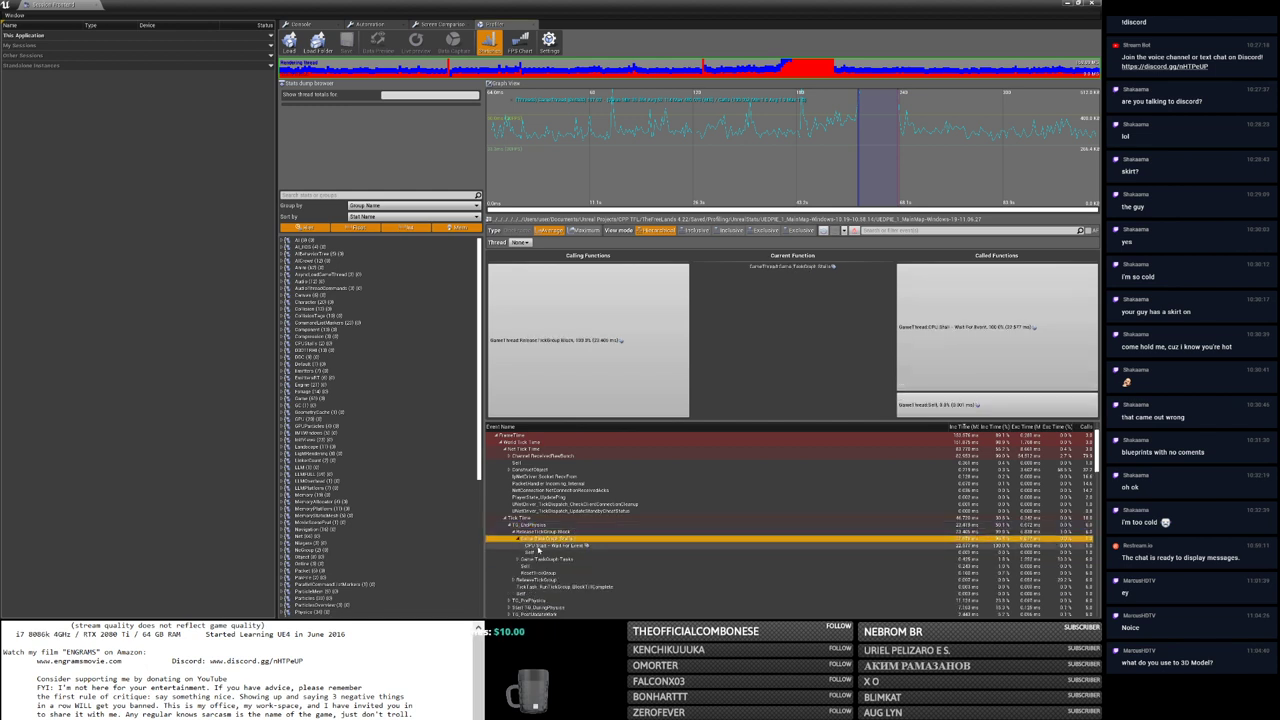
{"action": "left_click", "coordinate": [514, 463]}
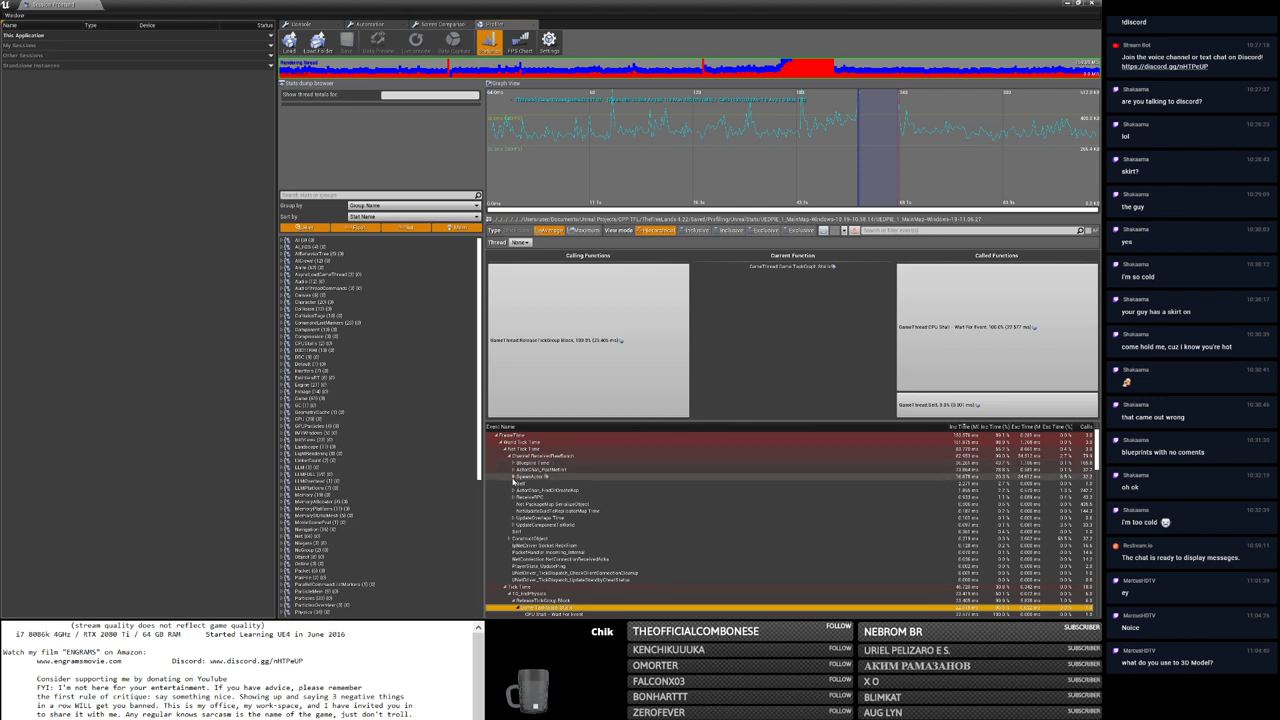
Step: Expand SpawnActor, DestroySpawnedObject and StaticMeshComponent down to its InitProperties cost
{"action": "left_click", "coordinate": [513, 482]}
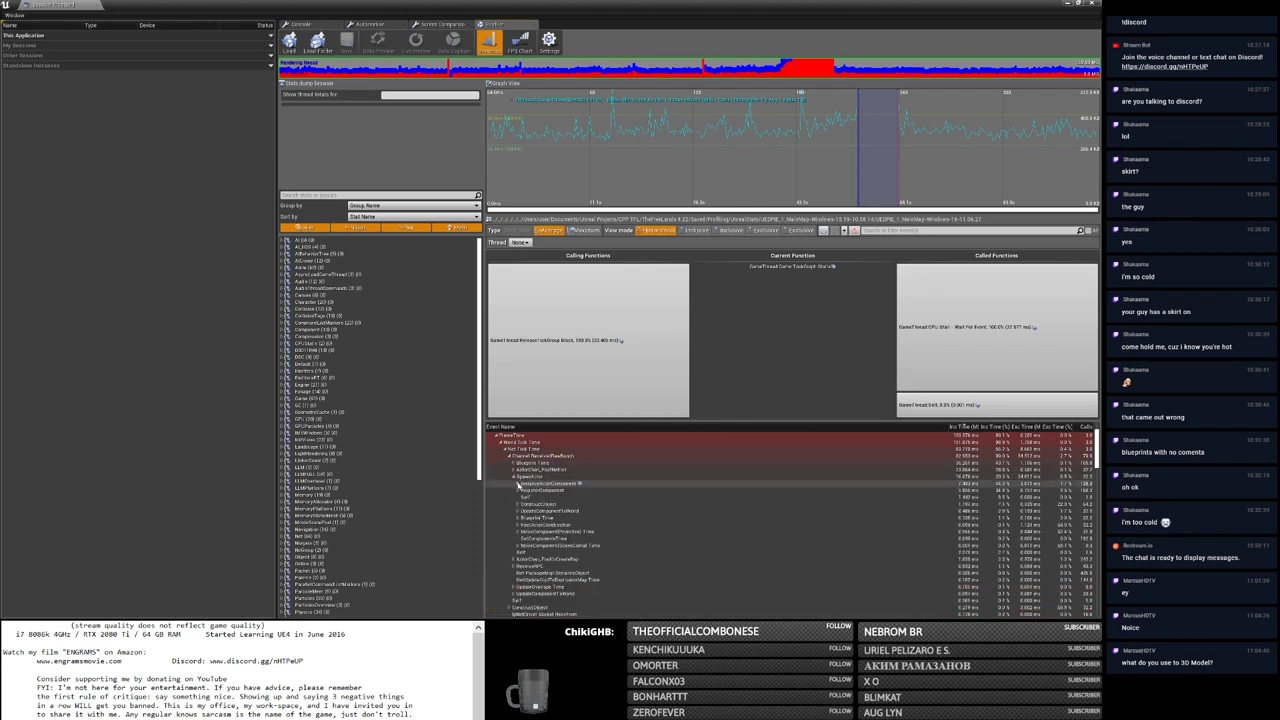
{"action": "left_click", "coordinate": [518, 484]}
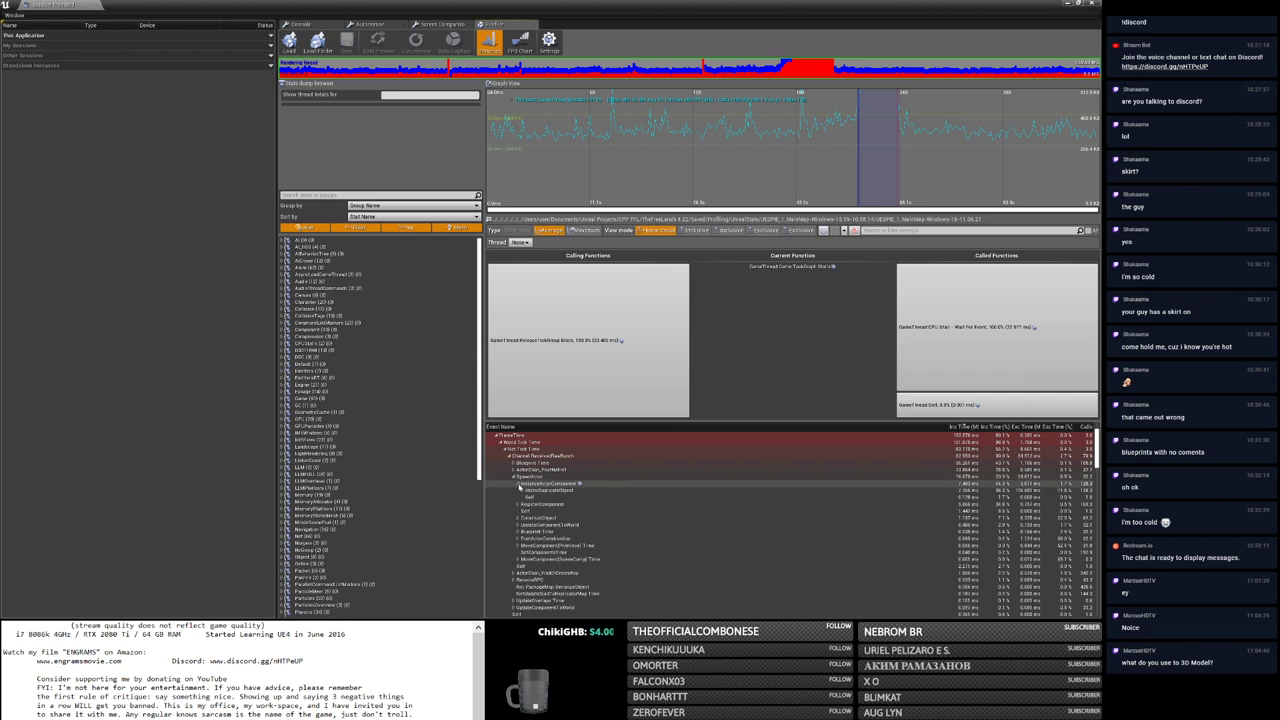
{"action": "left_click", "coordinate": [521, 490]}
{"action": "left_click", "coordinate": [527, 504]}
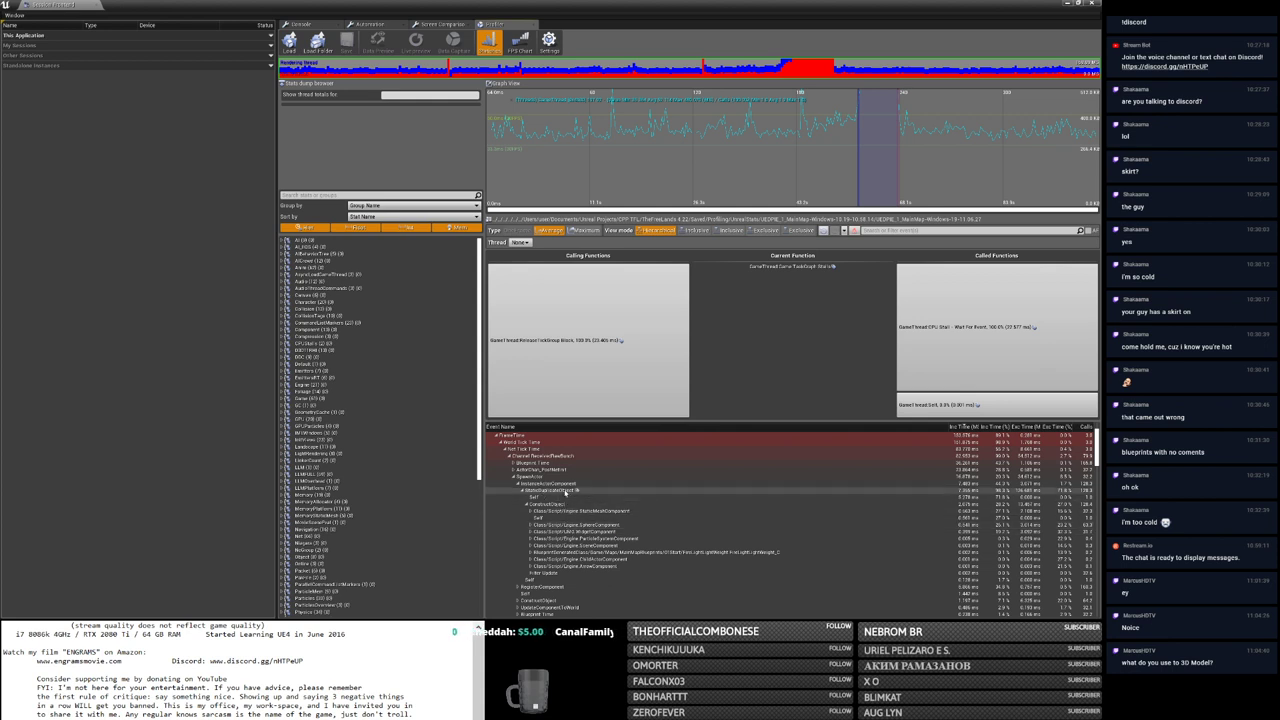
{"action": "left_click", "coordinate": [563, 491]}
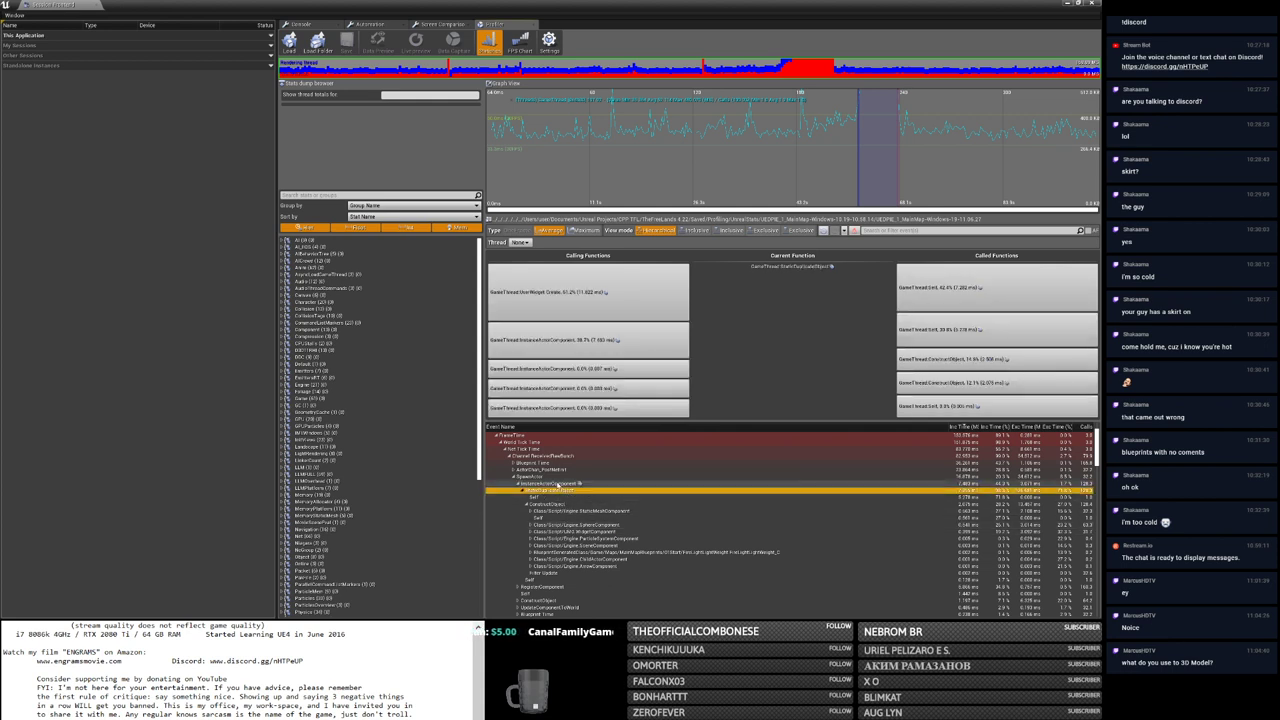
{"action": "left_click", "coordinate": [530, 511]}
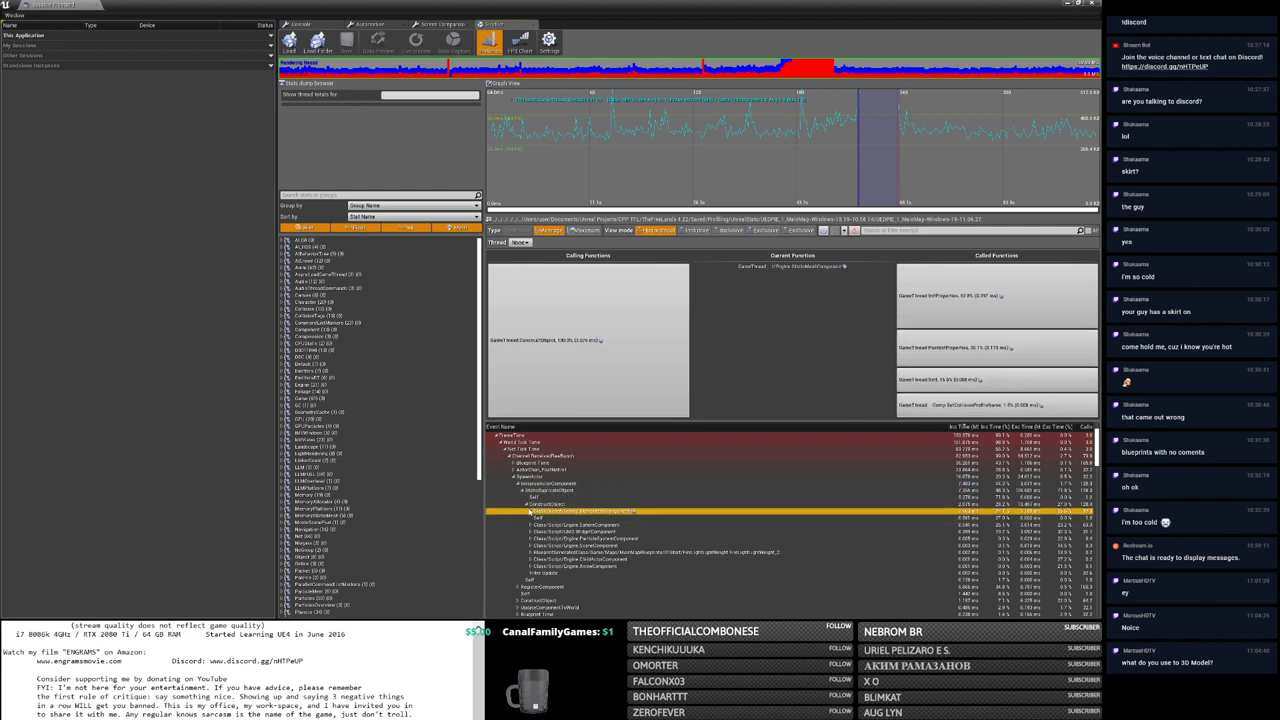
{"action": "left_click", "coordinate": [529, 511]}
{"action": "left_click", "coordinate": [533, 518]}
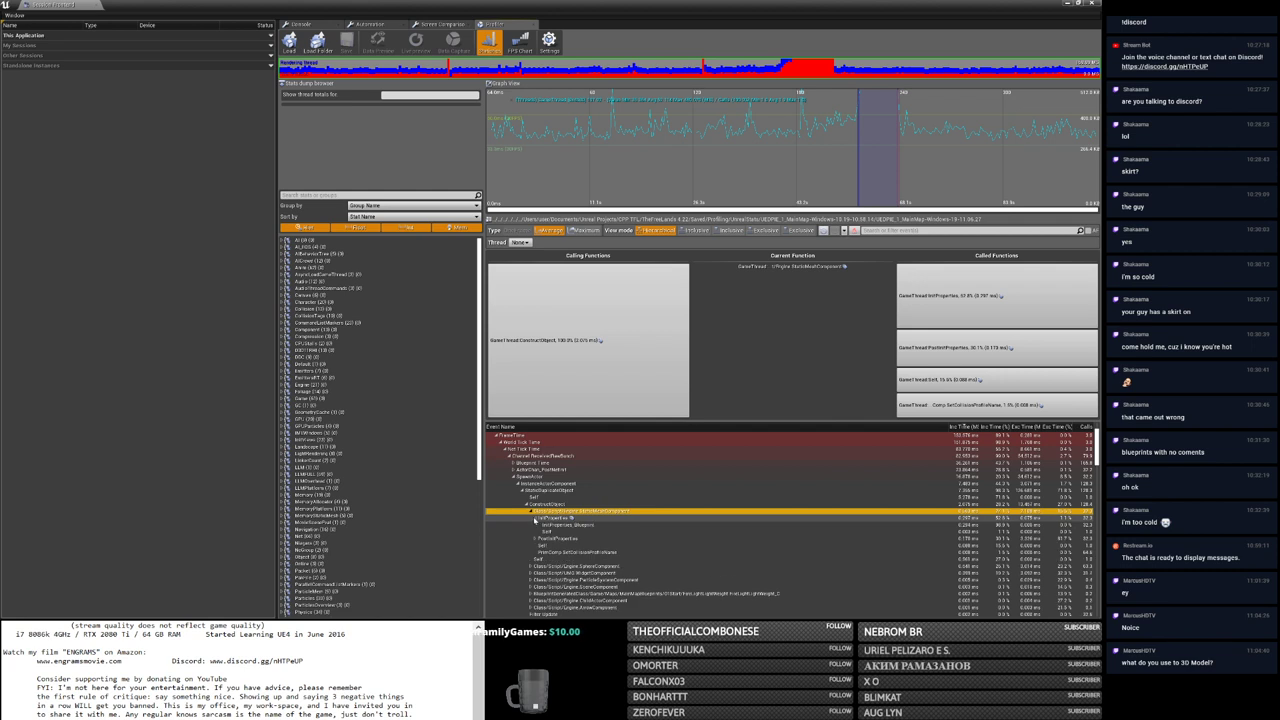
Step: Collapse the StaticMeshComponent and SphereComponent breakdowns and expand Blueprint Time into its functions
{"action": "left_click", "coordinate": [531, 525]}
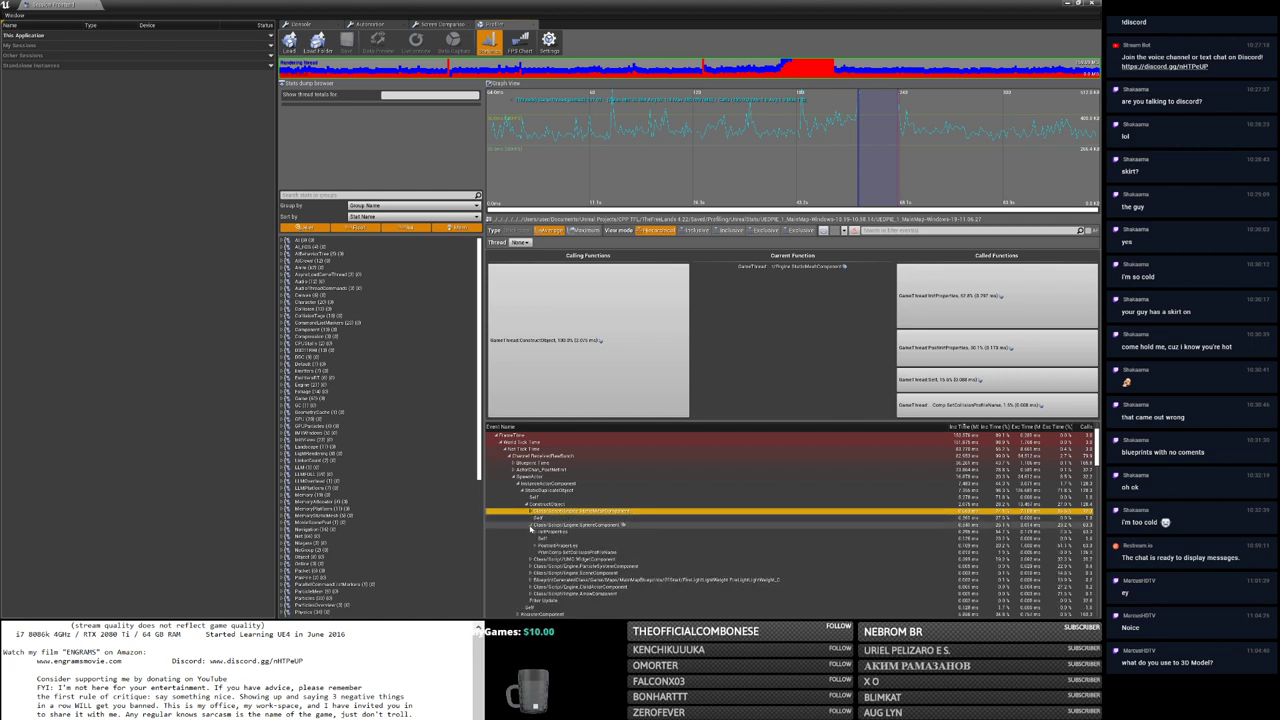
{"action": "left_click", "coordinate": [531, 526]}
{"action": "left_click", "coordinate": [531, 526]}
{"action": "left_click", "coordinate": [531, 526]}
{"action": "left_click", "coordinate": [531, 540]}
{"action": "left_click", "coordinate": [531, 540]}
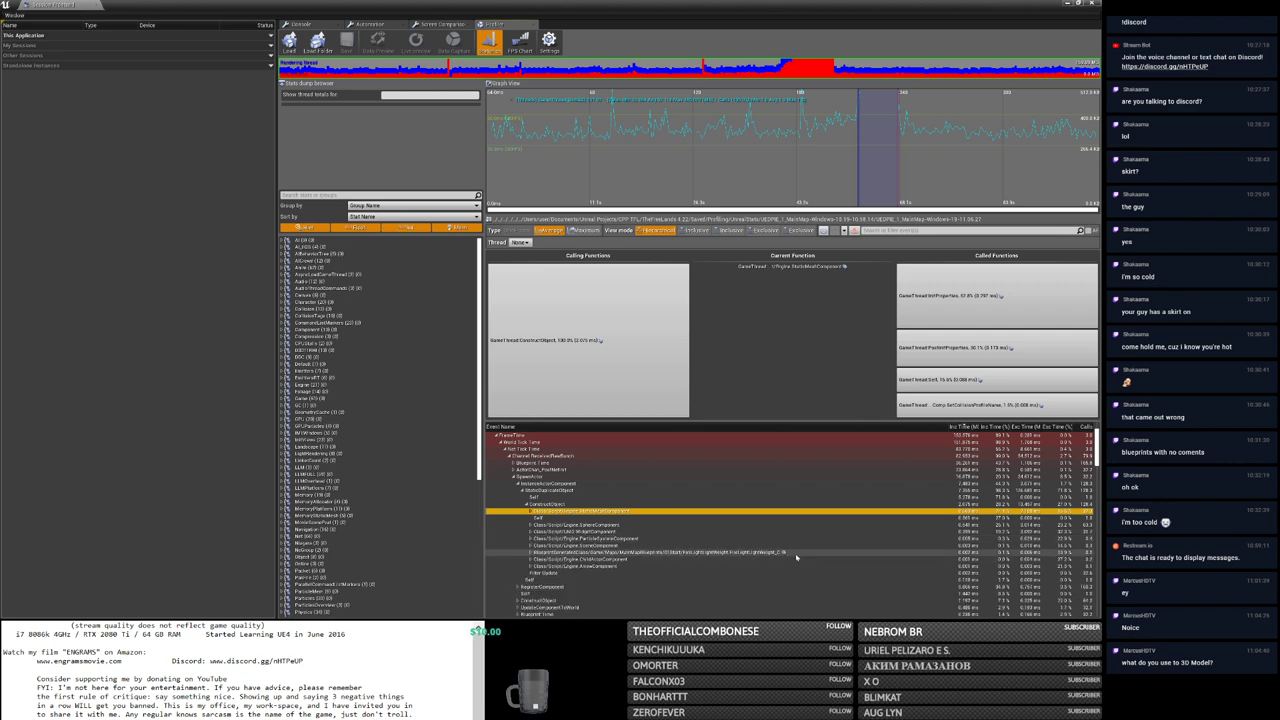
{"action": "left_click", "coordinate": [748, 588]}
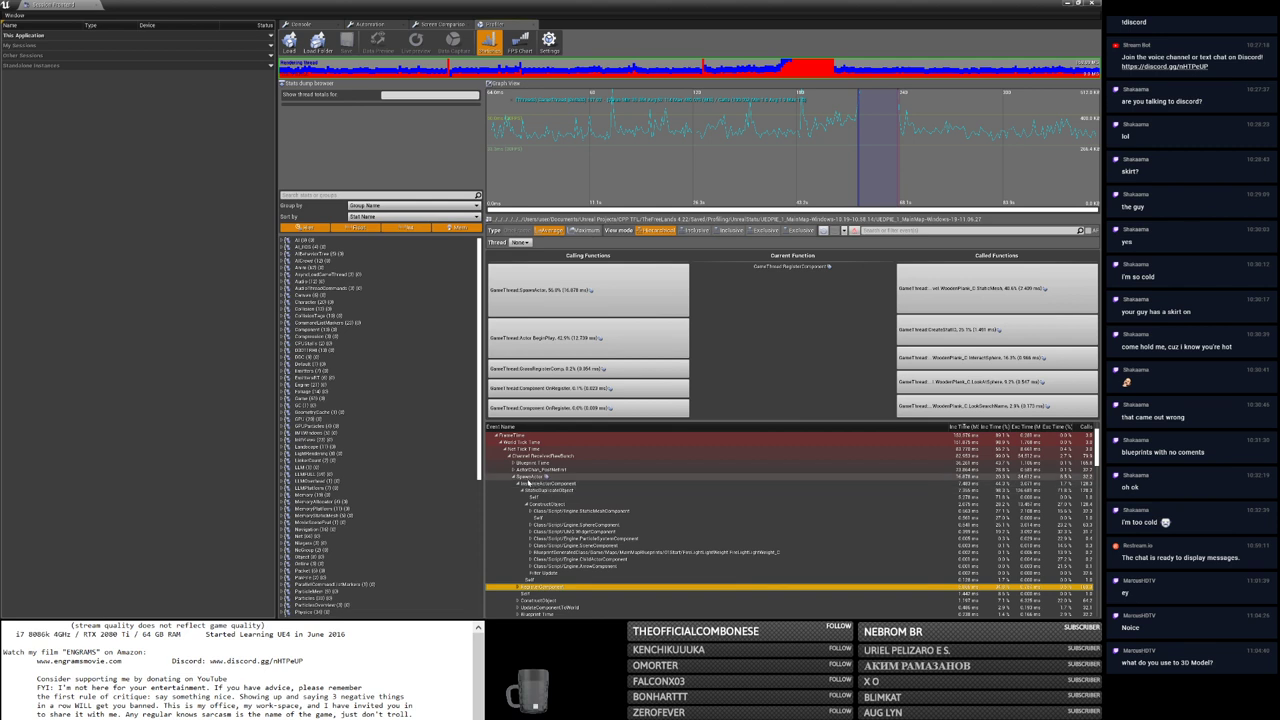
{"action": "left_click", "coordinate": [513, 463]}
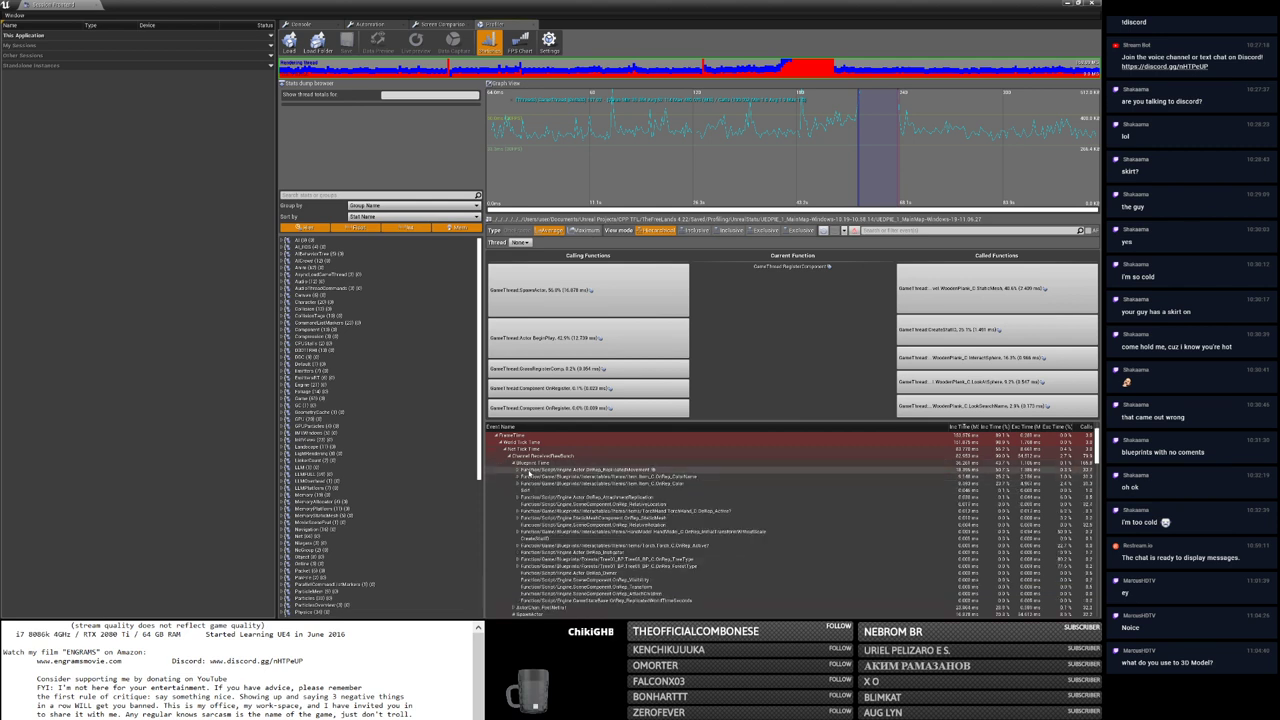
Step: Inspect callers and callees of OnRep_ReplicatedMovement, Blueprint Time, Item OnRep_ColorName and OnRep_Color
{"action": "left_click", "coordinate": [536, 470]}
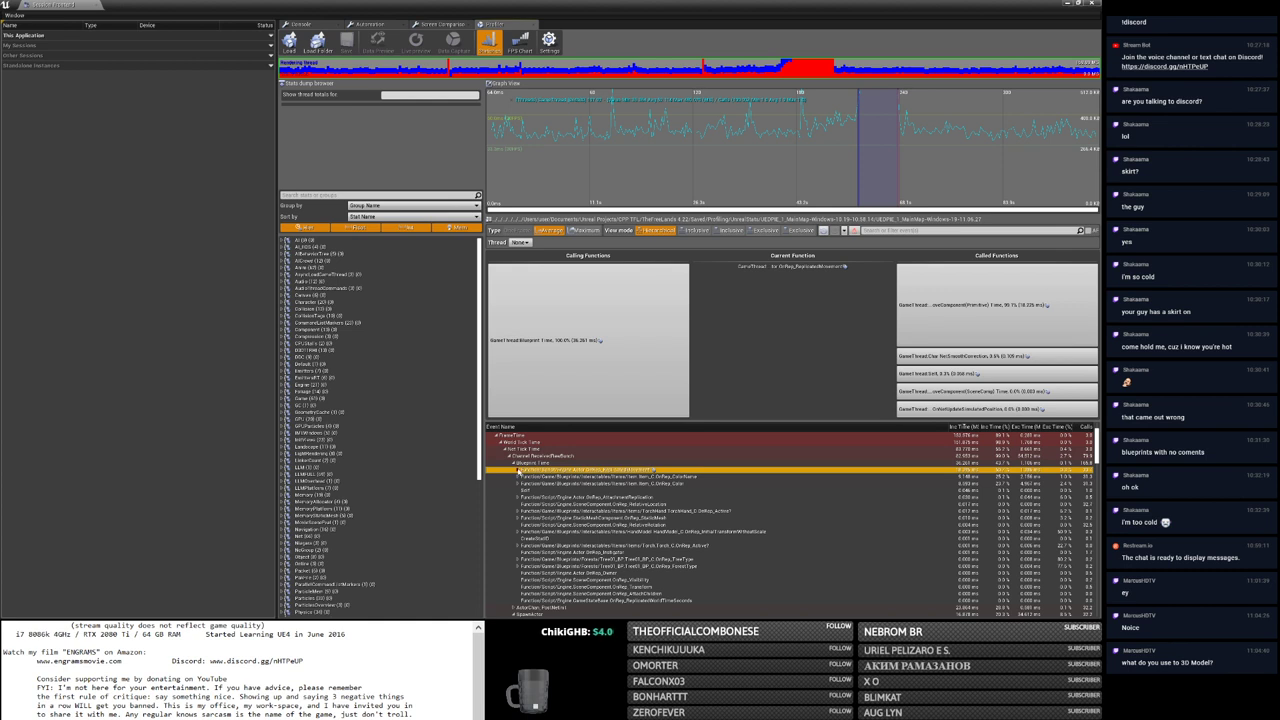
{"action": "left_click", "coordinate": [516, 469]}
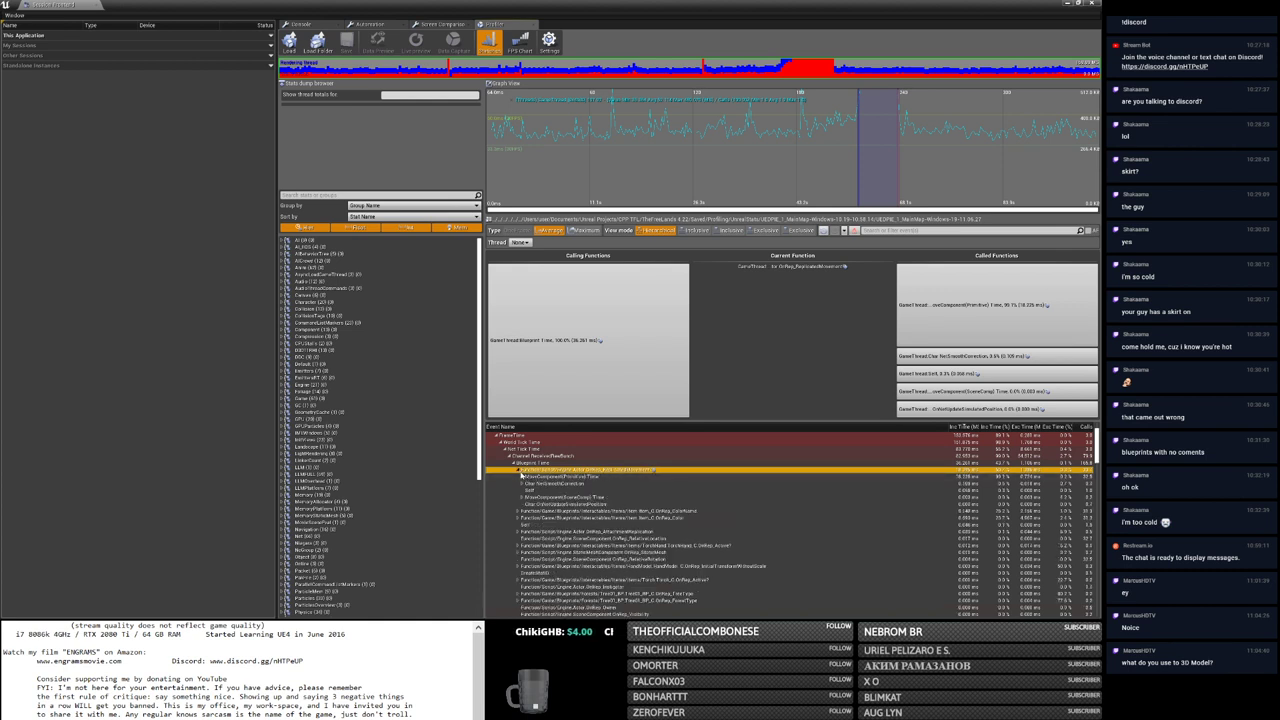
{"action": "left_click", "coordinate": [519, 470]}
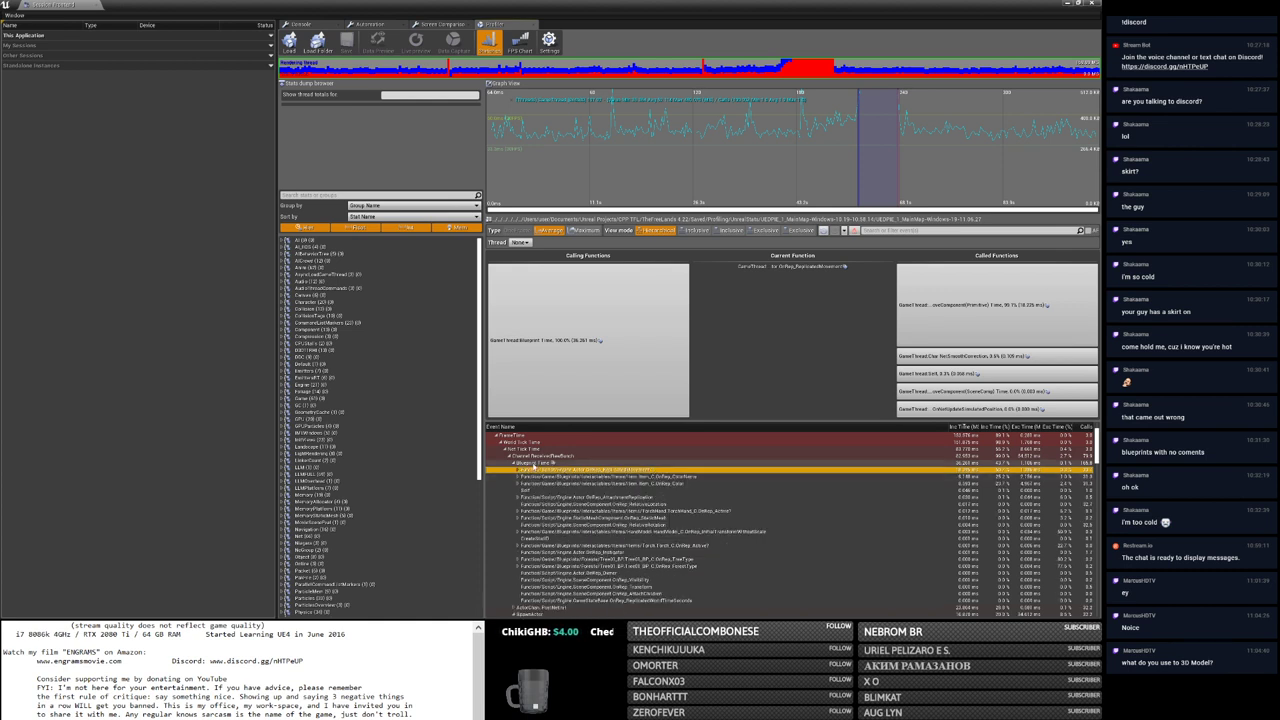
{"action": "left_click", "coordinate": [540, 463]}
{"action": "left_click", "coordinate": [541, 477]}
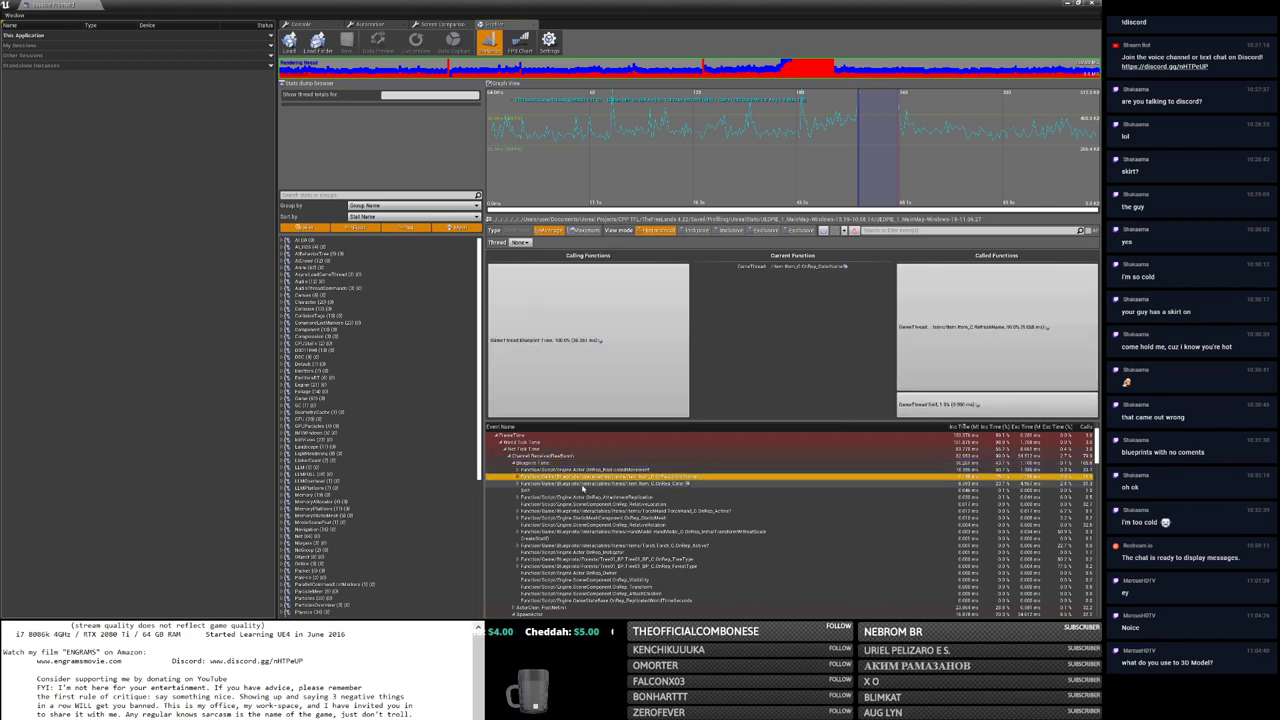
{"action": "left_click", "coordinate": [583, 485]}
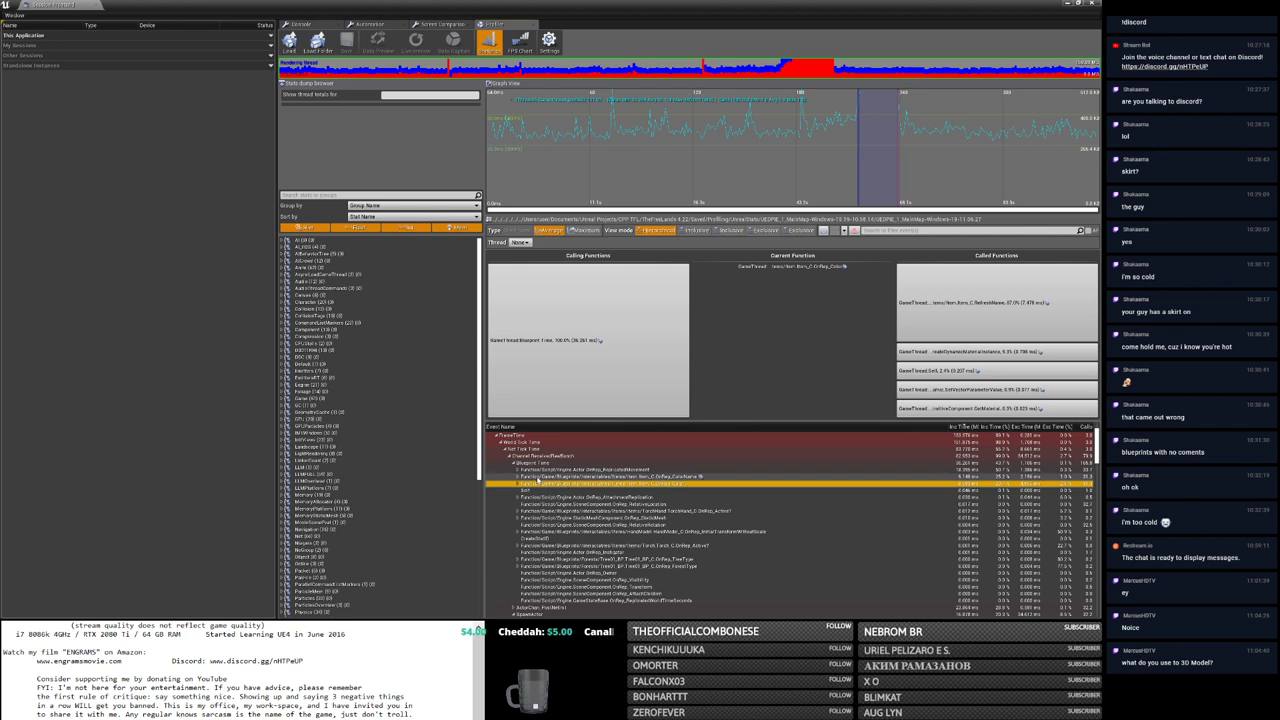
Step: Expand OnRep_ReplicatedMovement > MoveComponent > UpdateOverlaps Time to its static meshes, then close the profiler
{"action": "left_click", "coordinate": [518, 470]}
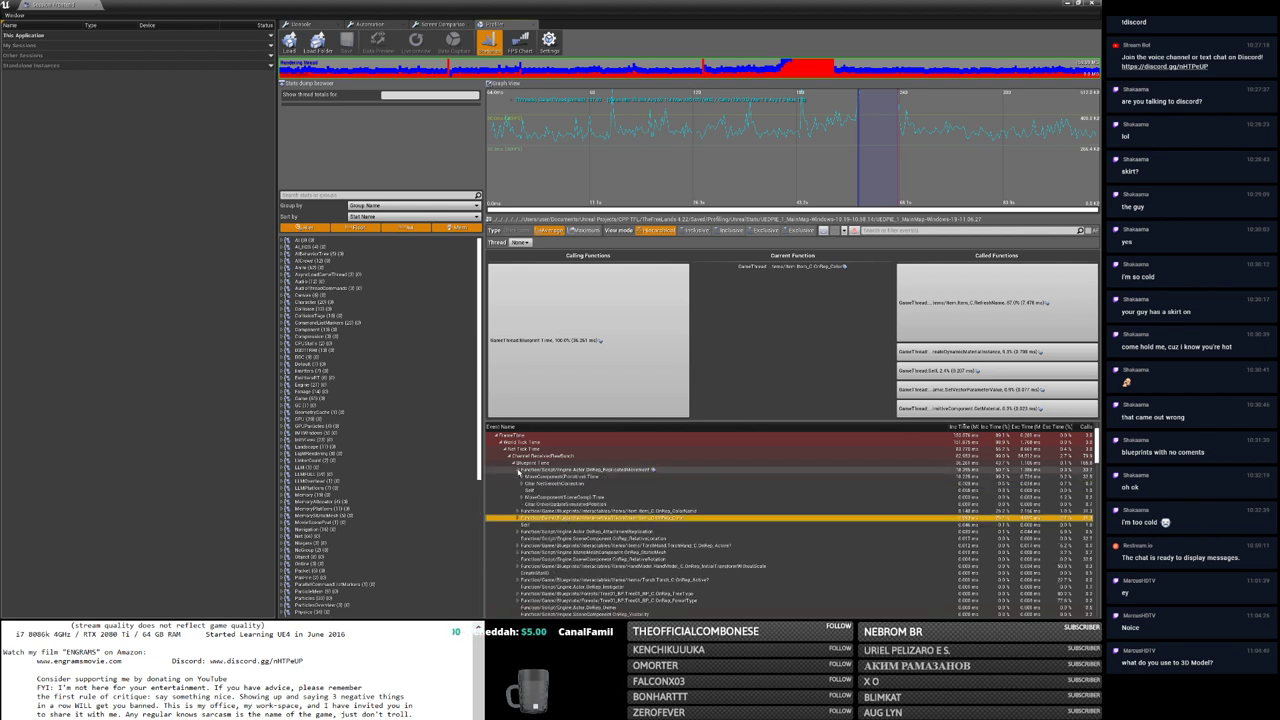
{"action": "left_click", "coordinate": [538, 478]}
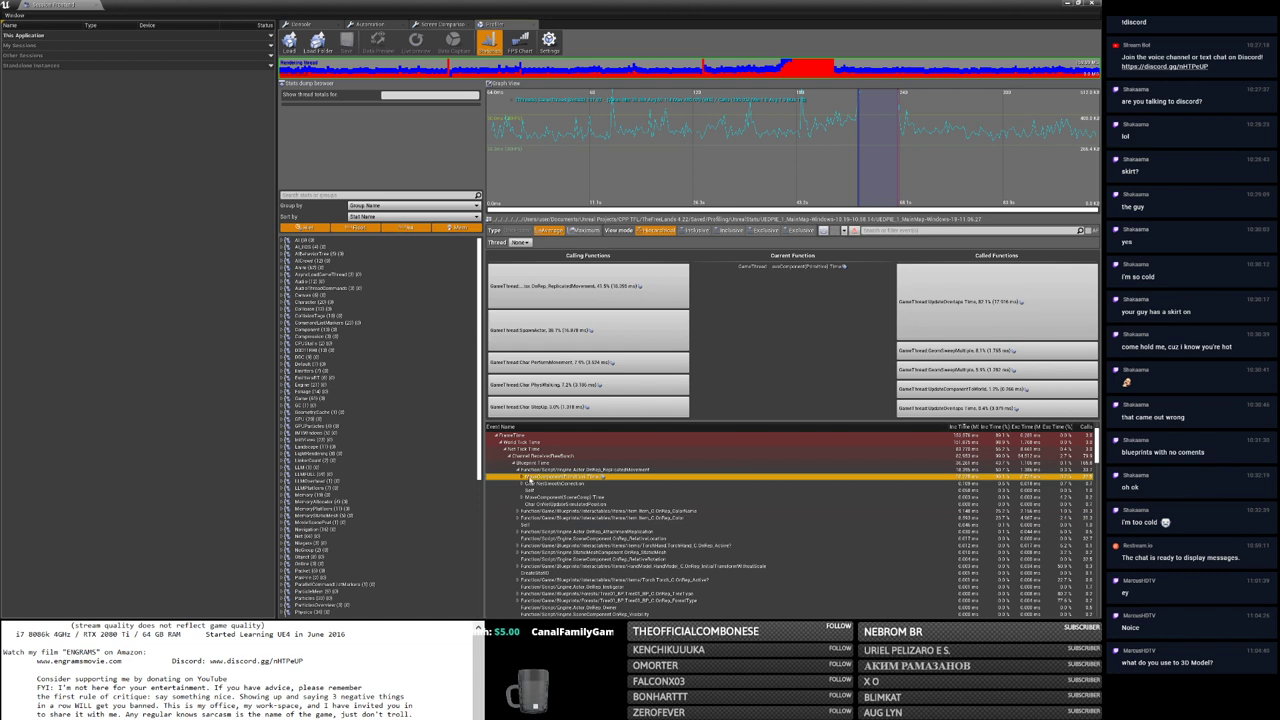
{"action": "left_click", "coordinate": [519, 477]}
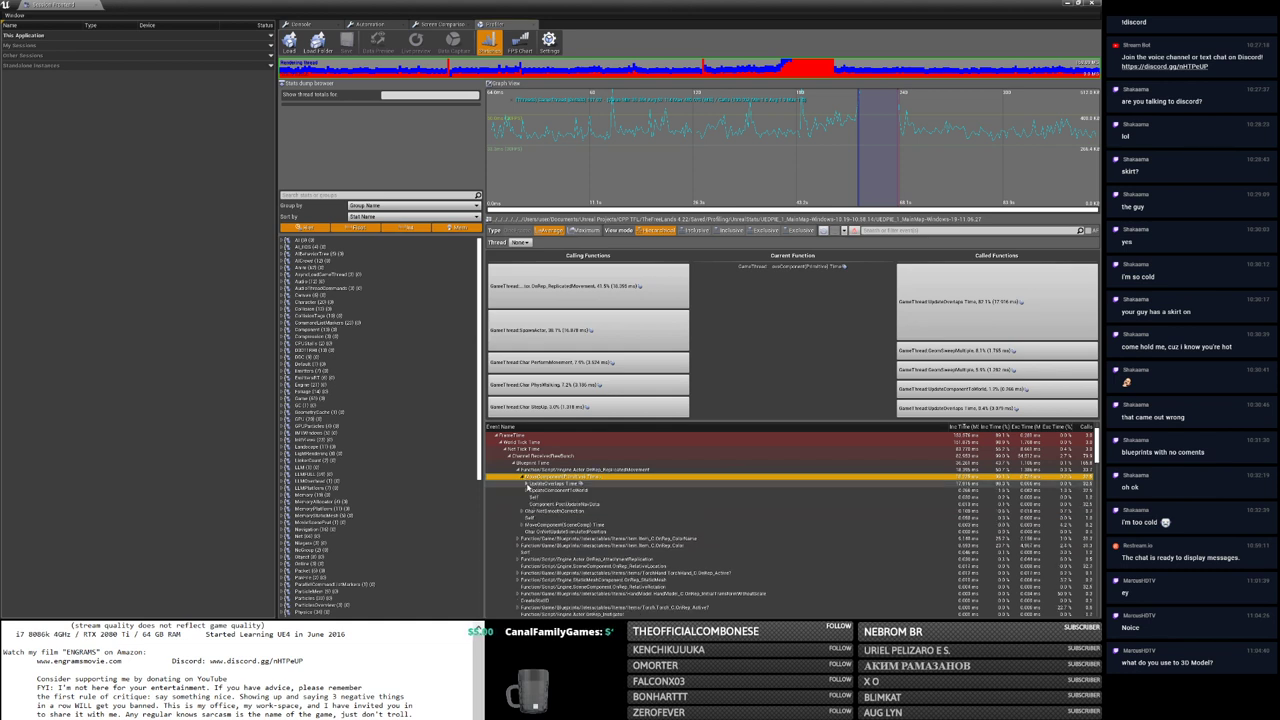
{"action": "left_click", "coordinate": [526, 485]}
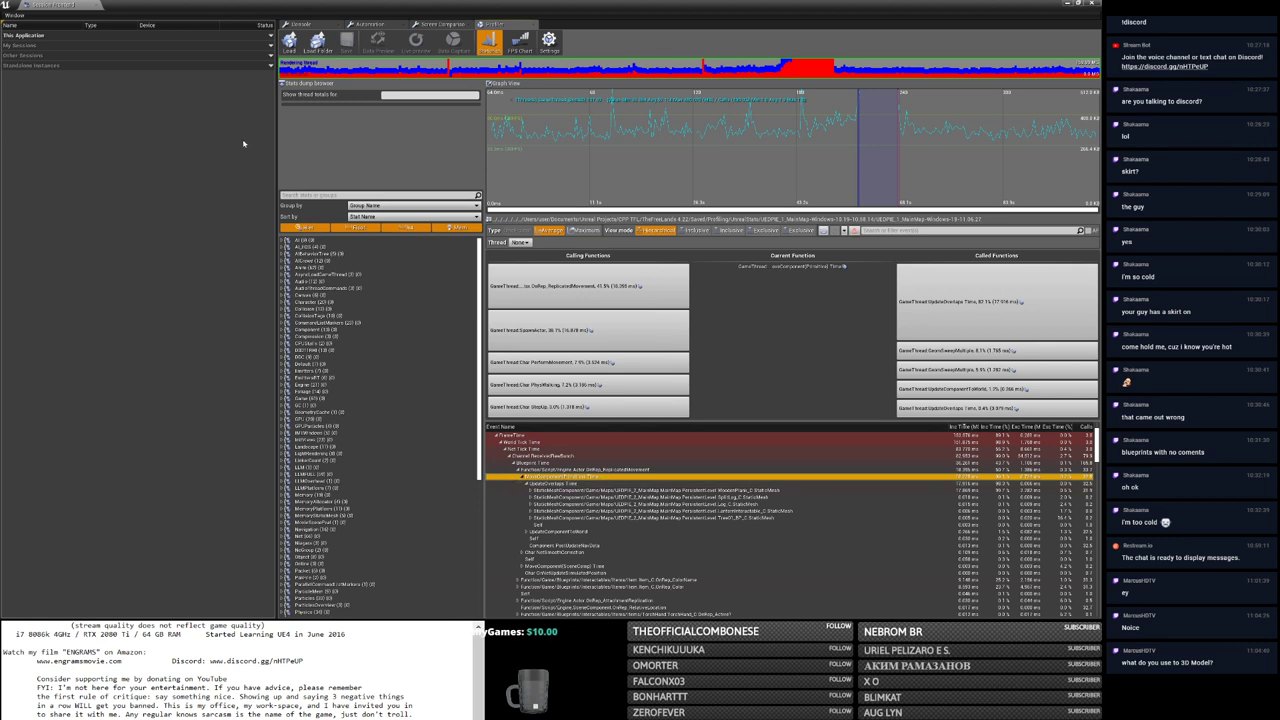
{"action": "left_click", "coordinate": [1095, 4]}
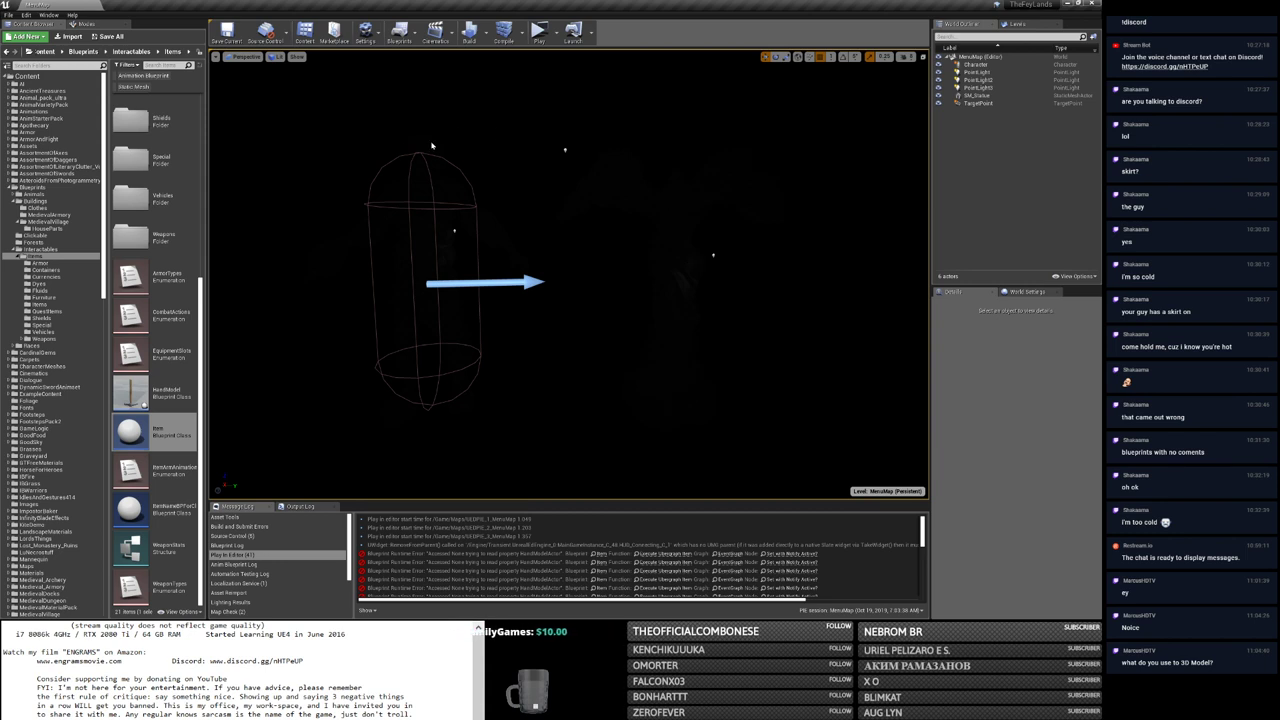
Step: Open the Item Blueprint, minimize its editor and switch between the open windows
{"action": "double_click", "coordinate": [147, 425]}
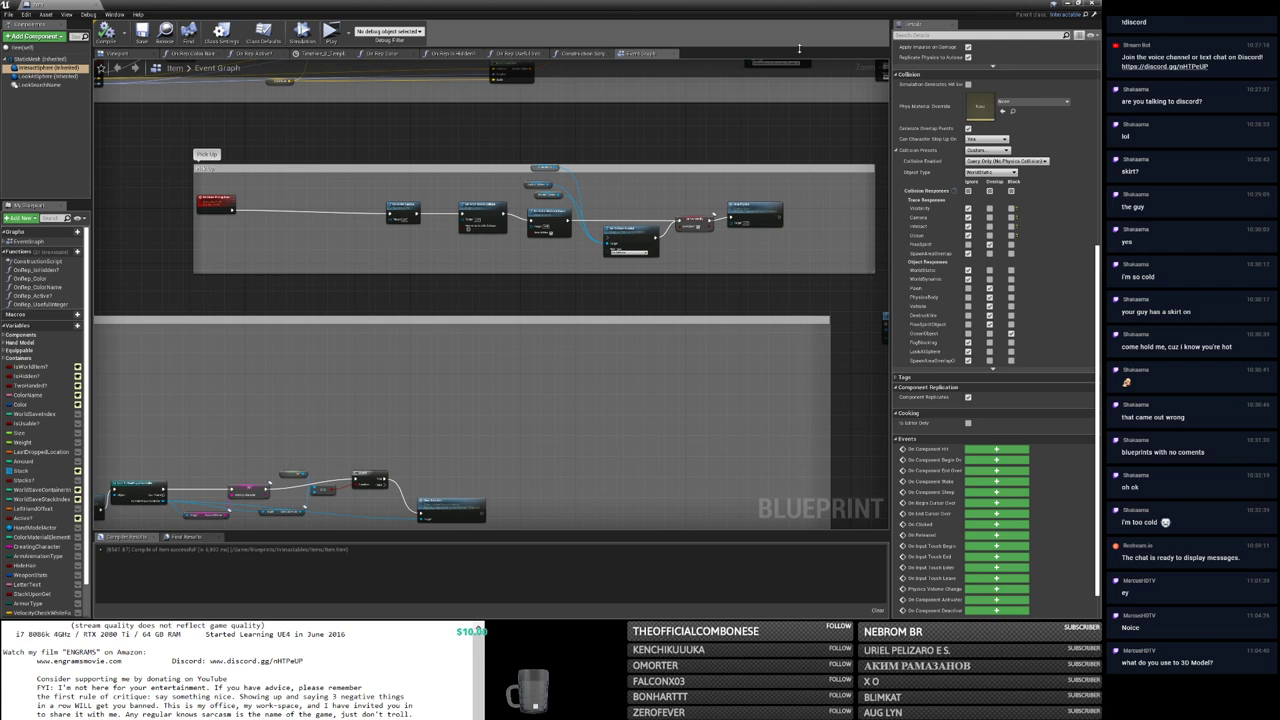
{"action": "left_click", "coordinate": [1050, 4]}
{"action": "key", "text": "alt+Tab"}
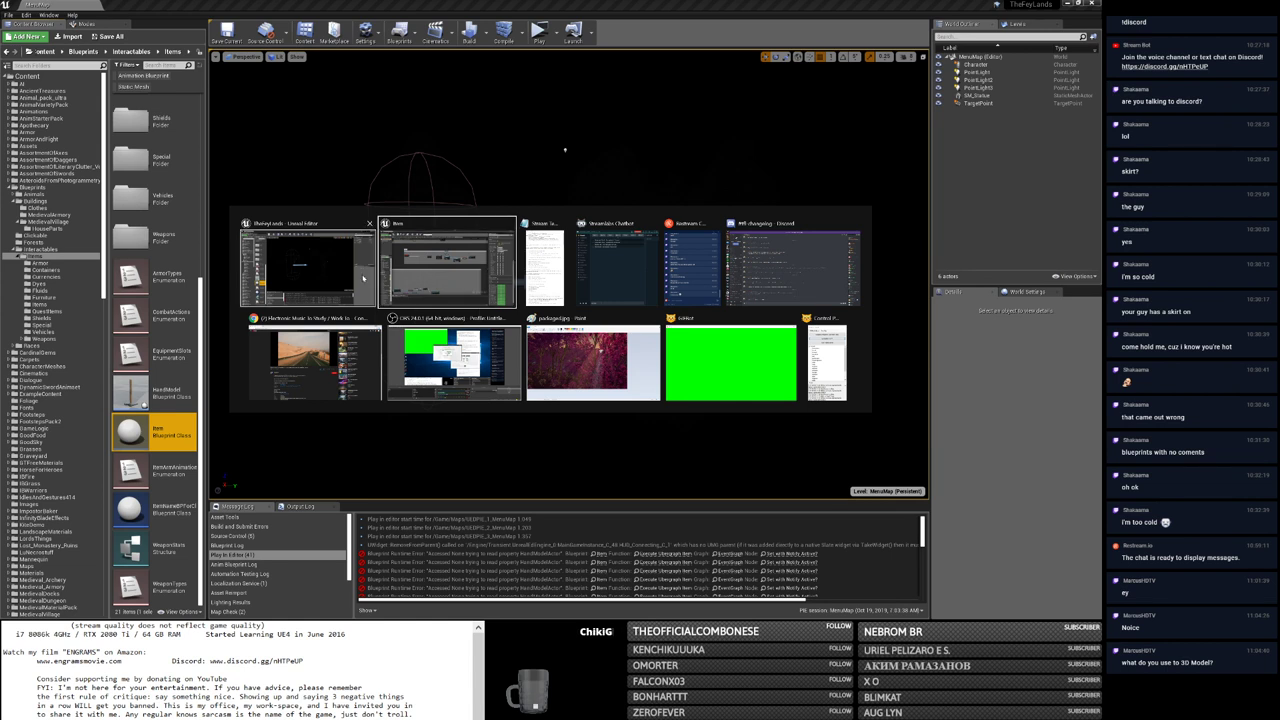
{"action": "left_click", "coordinate": [334, 278]}
{"action": "key", "text": "alt+Tab"}
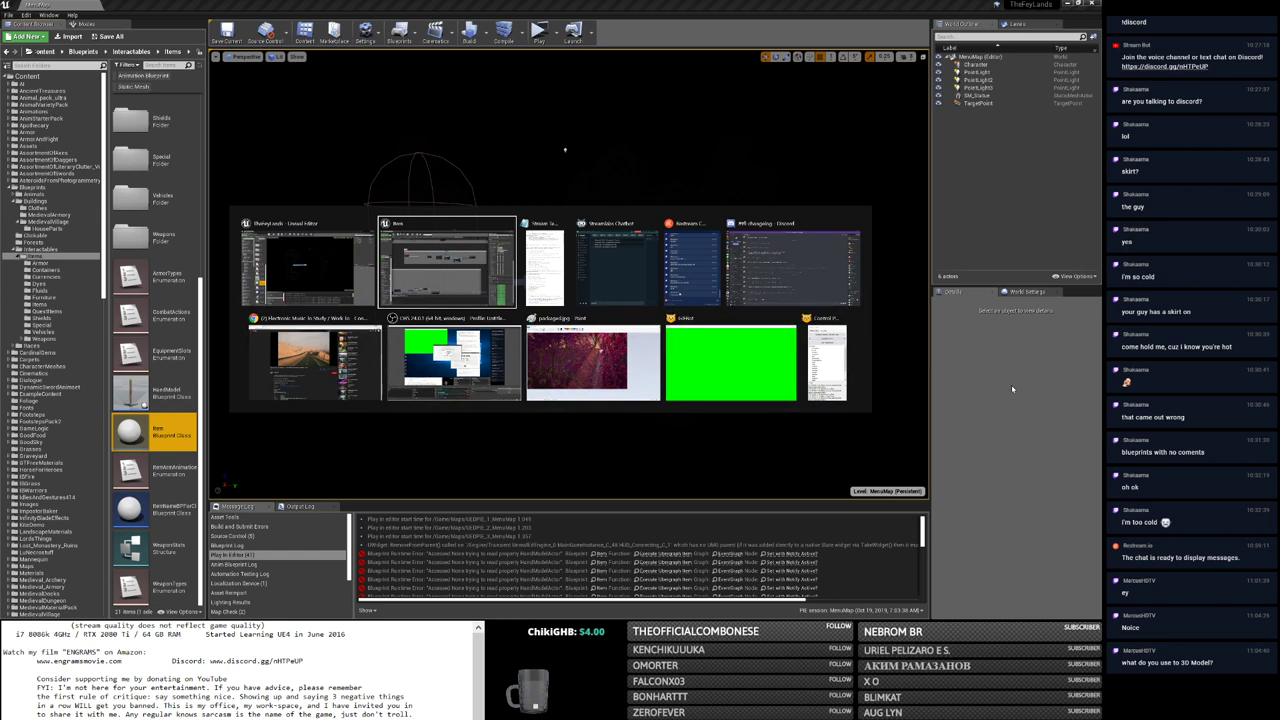
Step: Open the Session Frontend from the Window > Developer Tools menu
{"action": "left_click", "coordinate": [48, 15]}
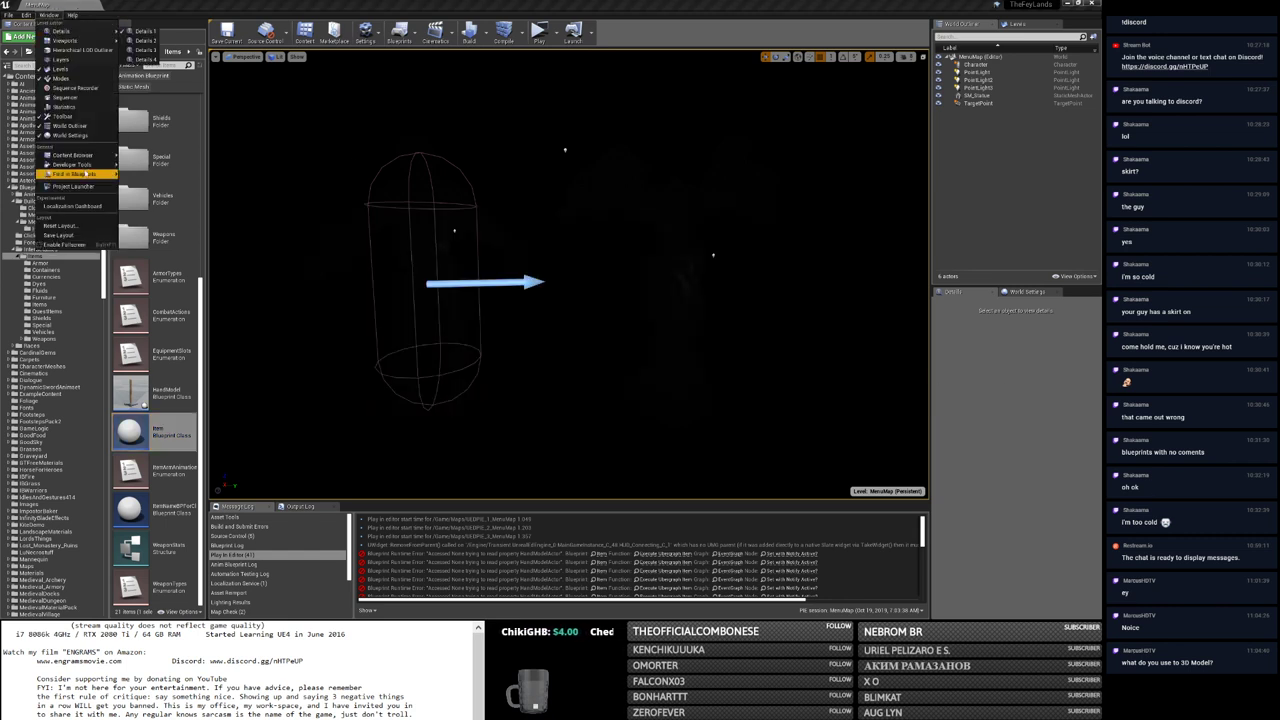
{"action": "mouse_move", "coordinate": [75, 164]}
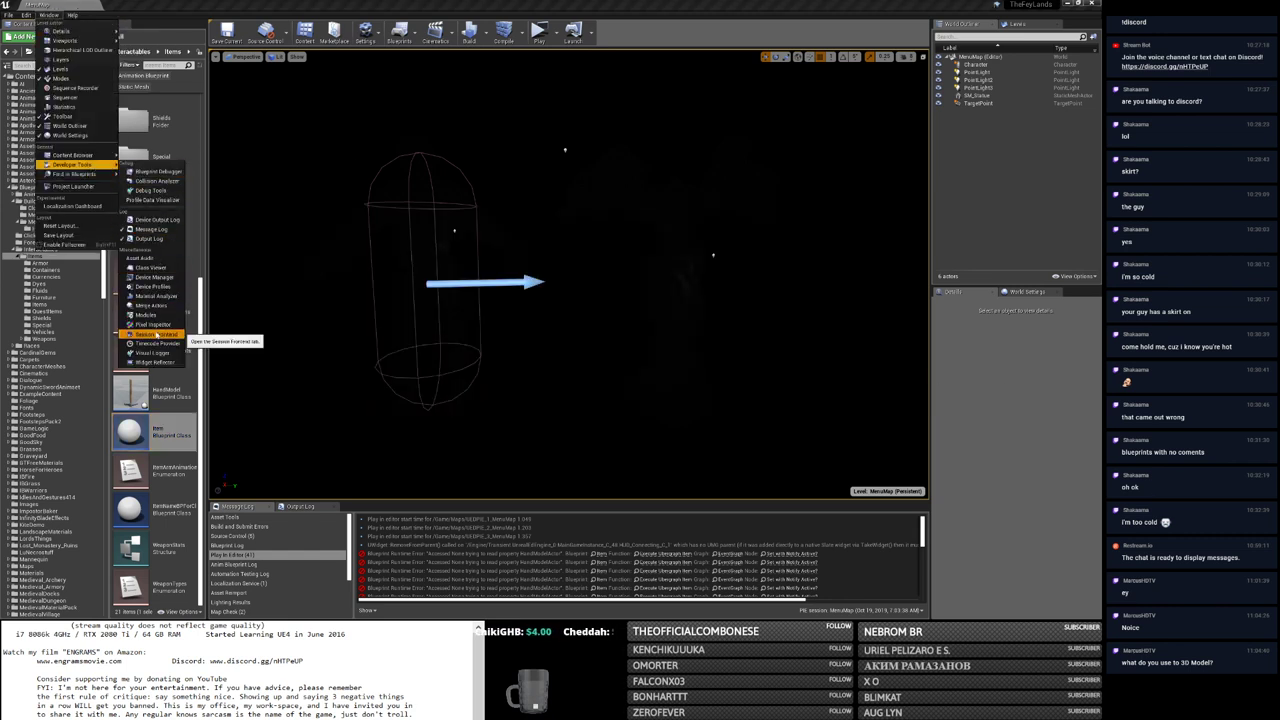
{"action": "left_click", "coordinate": [156, 334]}
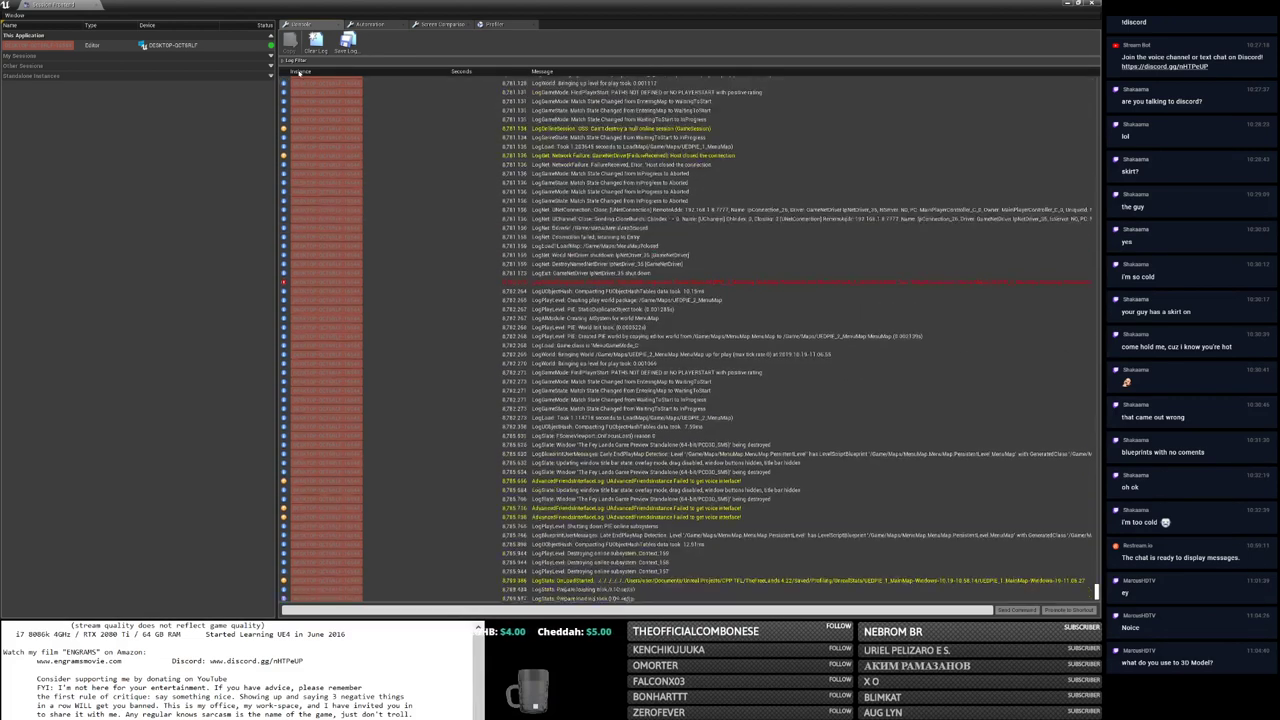
Step: In the Profiler tab, load the newer .ue4stats file from UnrealStats > UEDPIE_1_MainMap
{"action": "left_click", "coordinate": [494, 24]}
{"action": "left_click", "coordinate": [318, 40]}
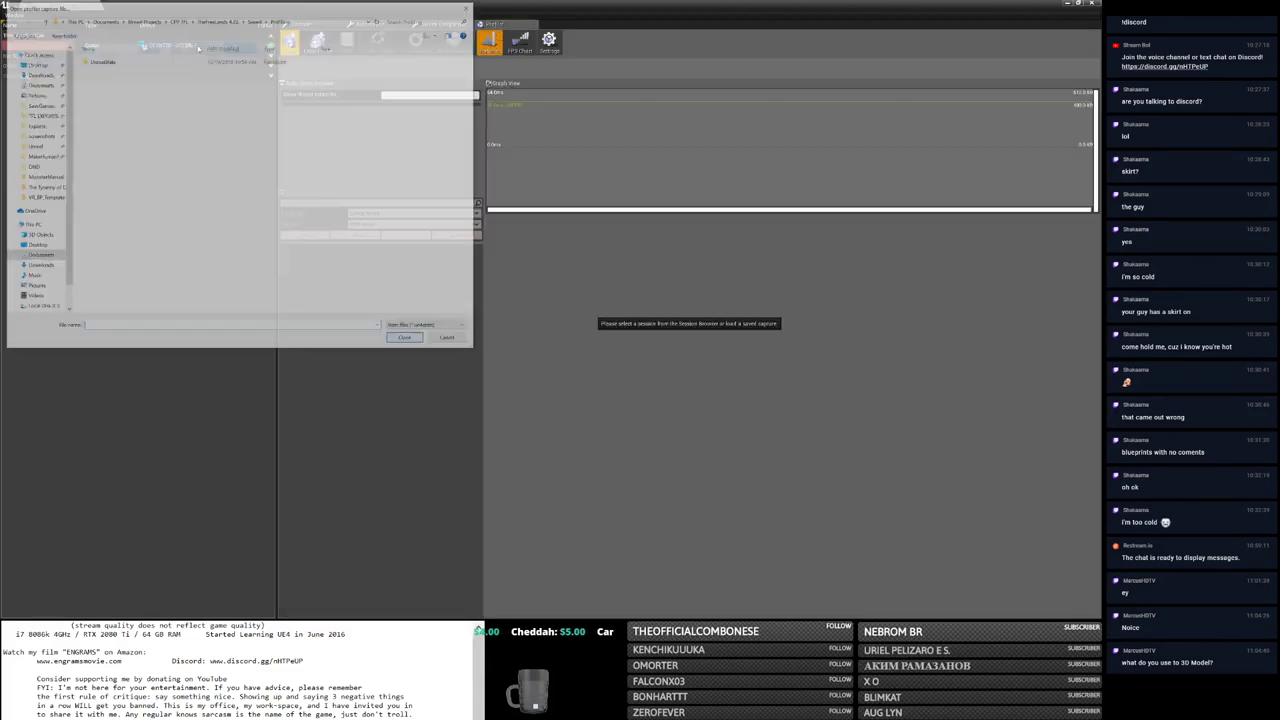
{"action": "double_click", "coordinate": [118, 62]}
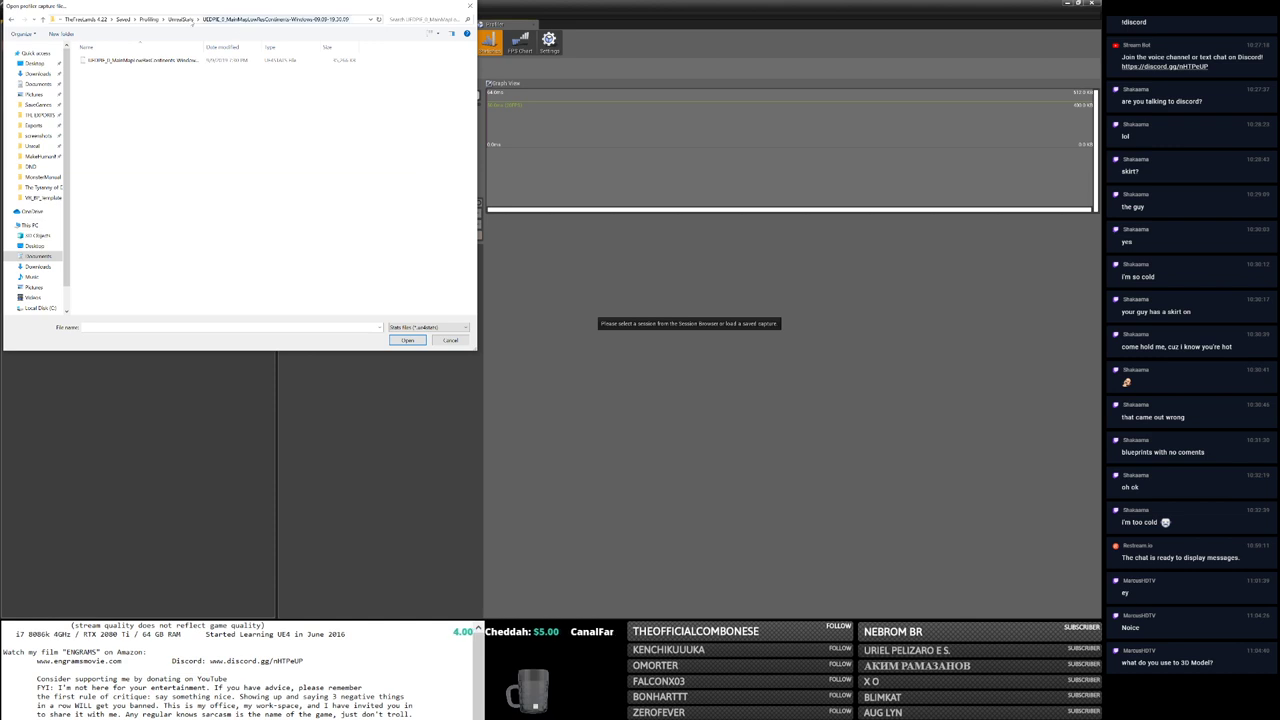
{"action": "double_click", "coordinate": [125, 97]}
{"action": "left_click", "coordinate": [137, 70]}
{"action": "double_click", "coordinate": [137, 70]}
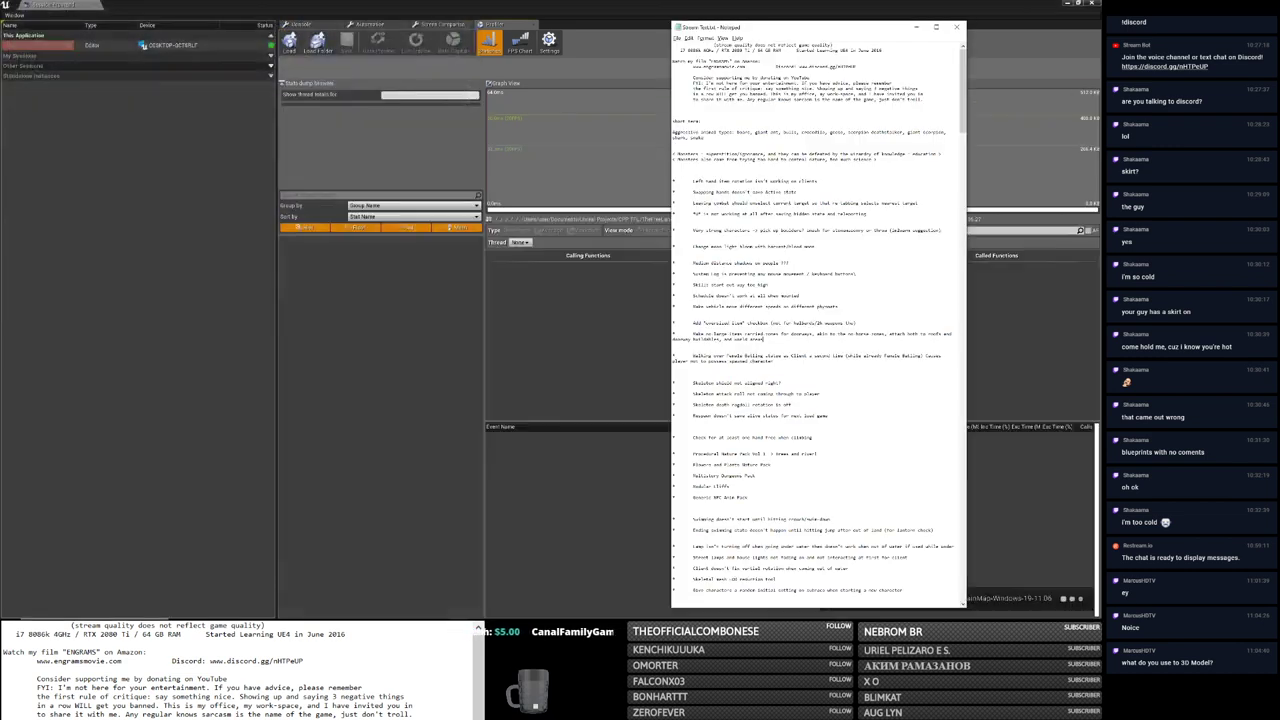
{"action": "left_click", "coordinate": [1055, 282]}
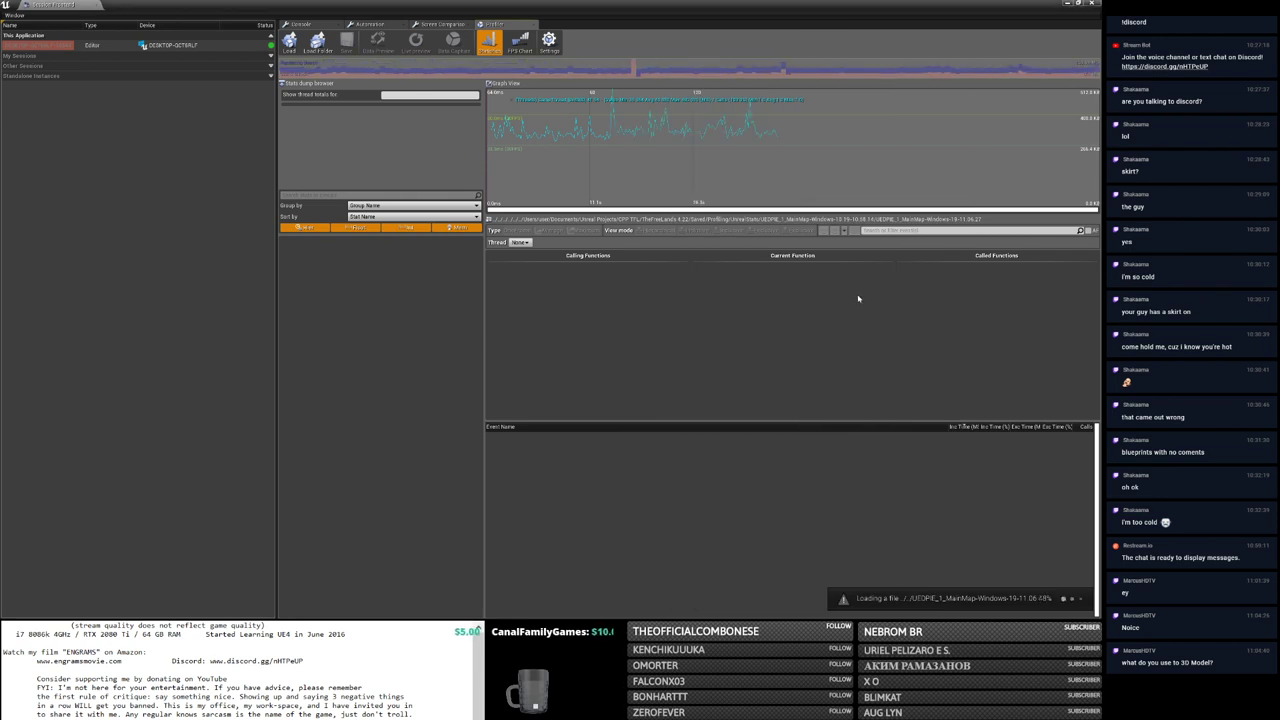
Step: Delete the fixed left-hand item rotation entry from the Notepad to-do list
{"action": "key", "text": "alt+Tab"}
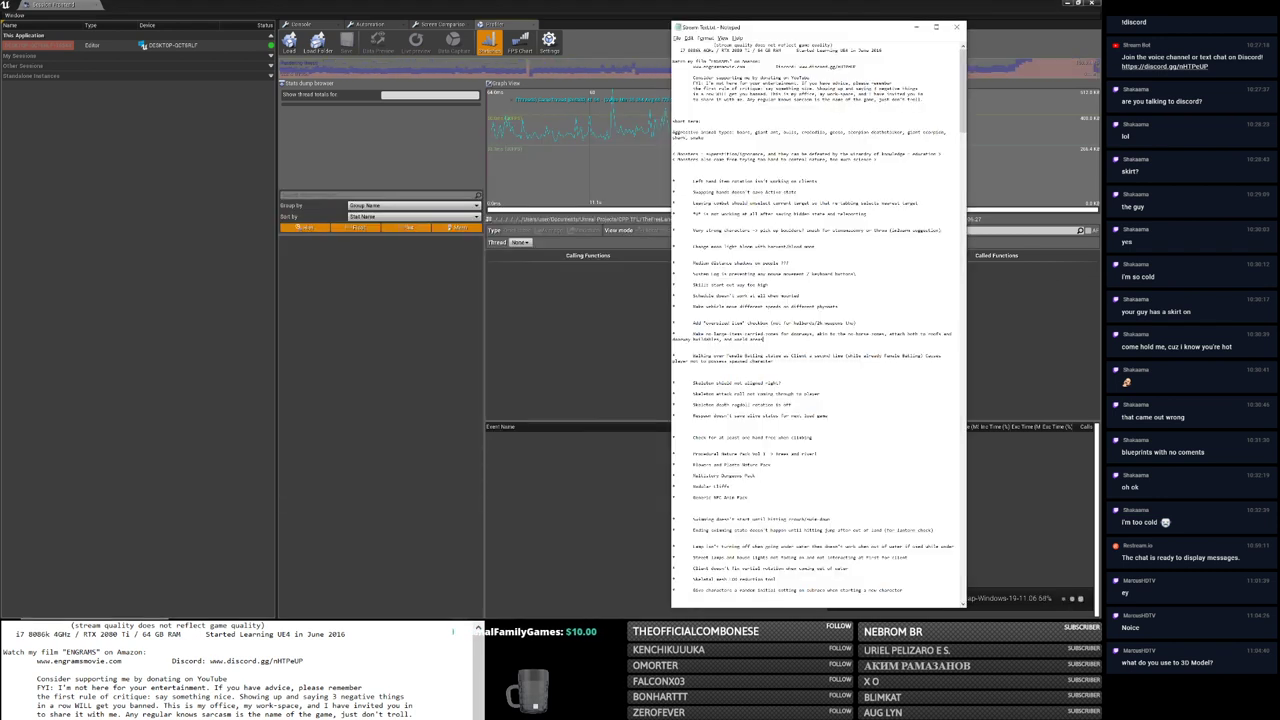
{"action": "key", "text": "shift+Down"}
{"action": "key", "text": "Delete"}
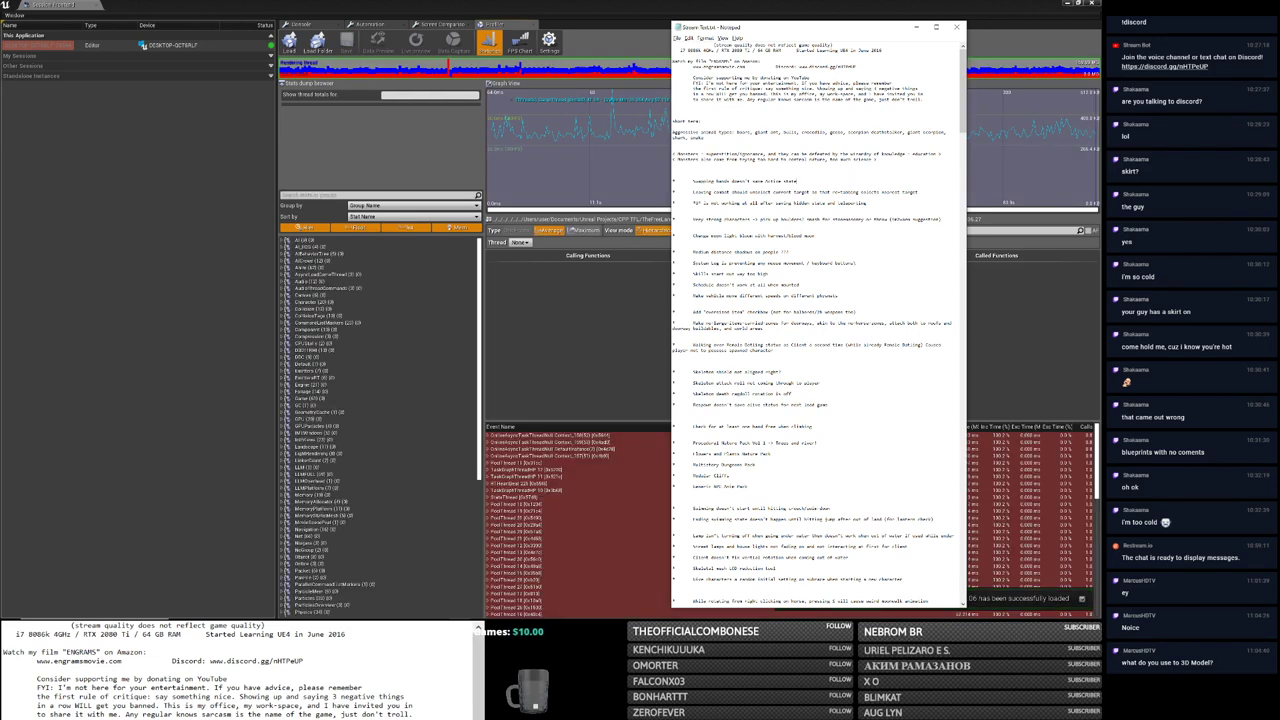
Step: Back in the profiler, select frames about 860–900 and expand GameThread and FrameTime
{"action": "left_click", "coordinate": [624, 319]}
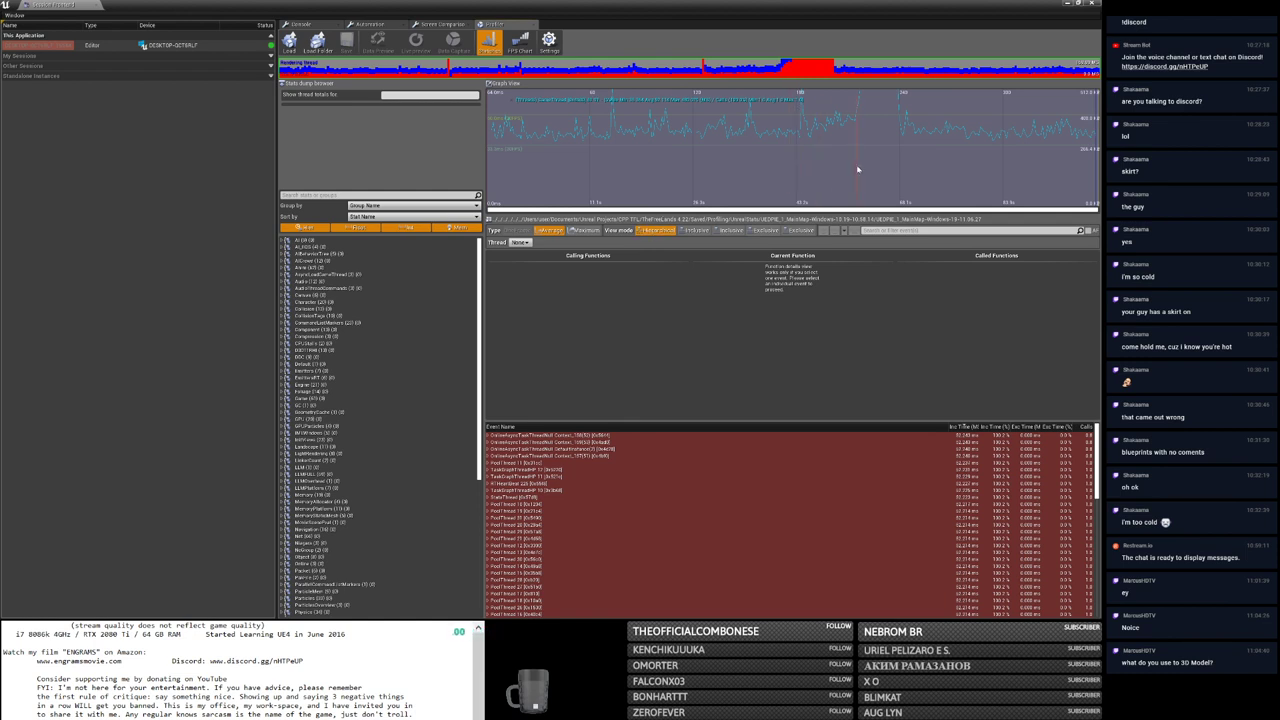
{"action": "left_click_drag", "start_coordinate": [859, 172], "coordinate": [899, 172]}
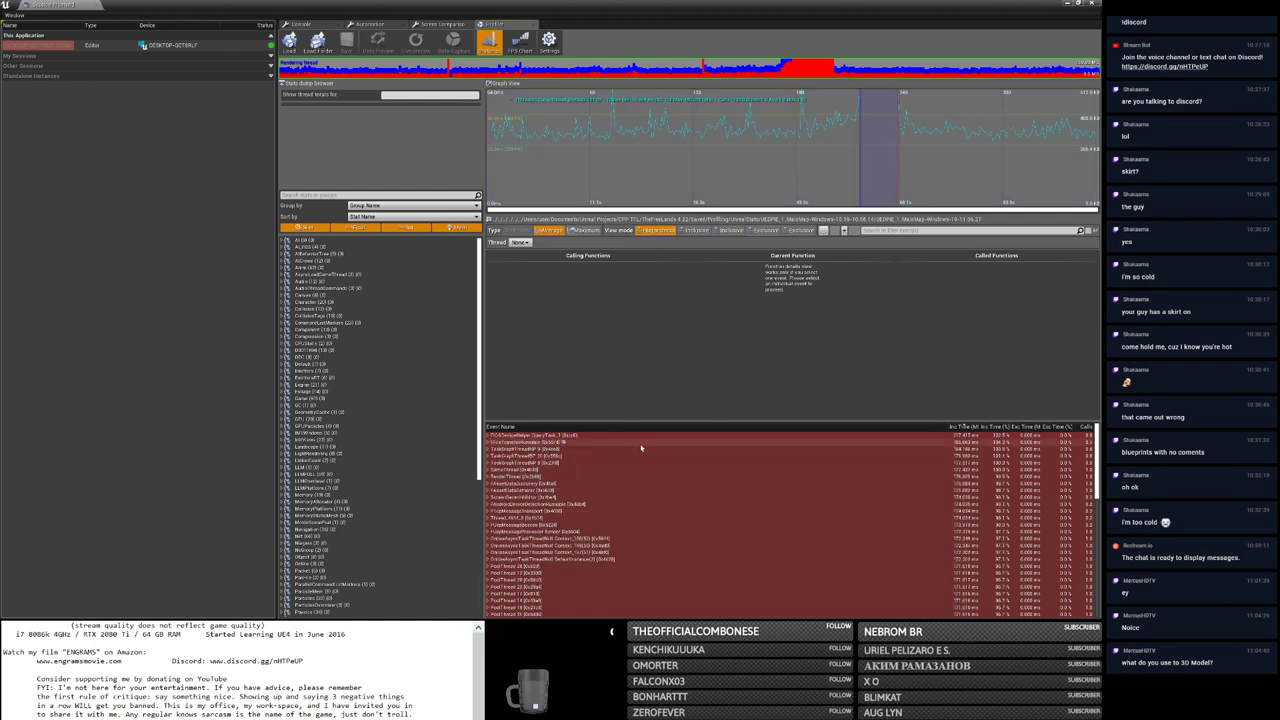
{"action": "left_click", "coordinate": [489, 469]}
{"action": "left_click", "coordinate": [493, 476]}
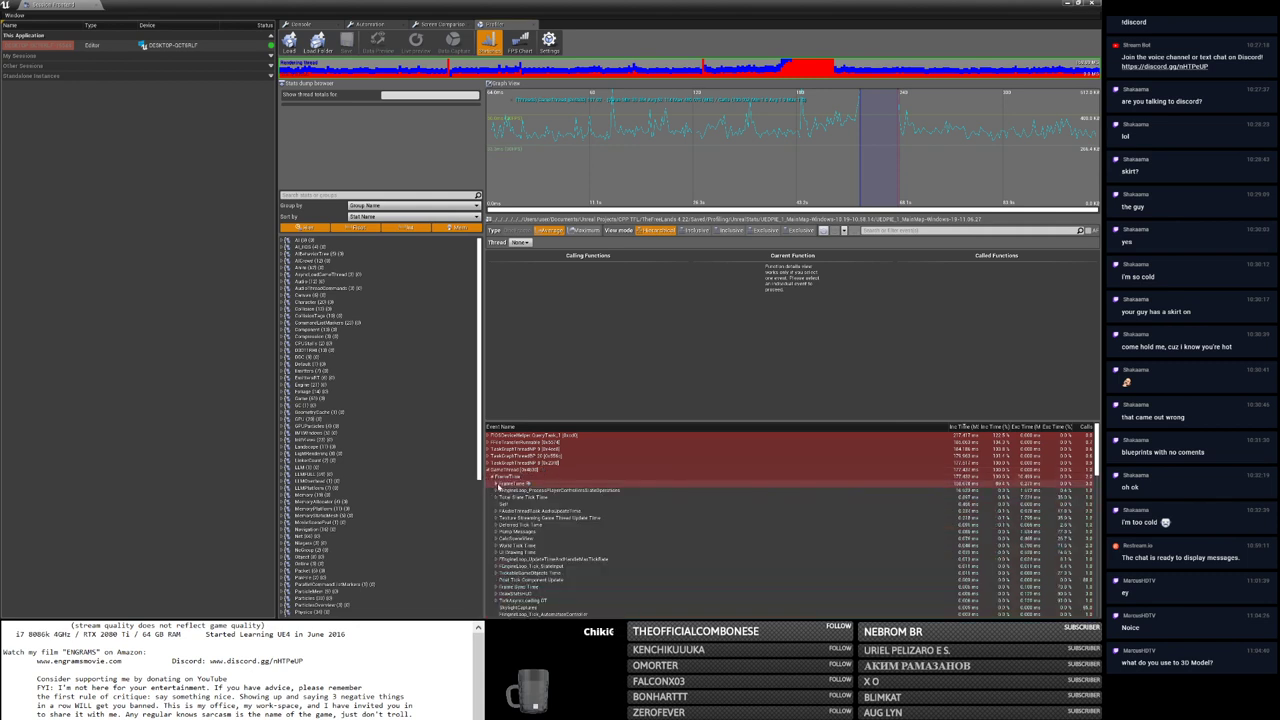
Step: Expand World Tick Time, Tick Time, Net Tick Time and packet handling to Blueprint Time, then inspect Item OnRep_Color
{"action": "left_click", "coordinate": [497, 484]}
{"action": "left_click", "coordinate": [501, 490]}
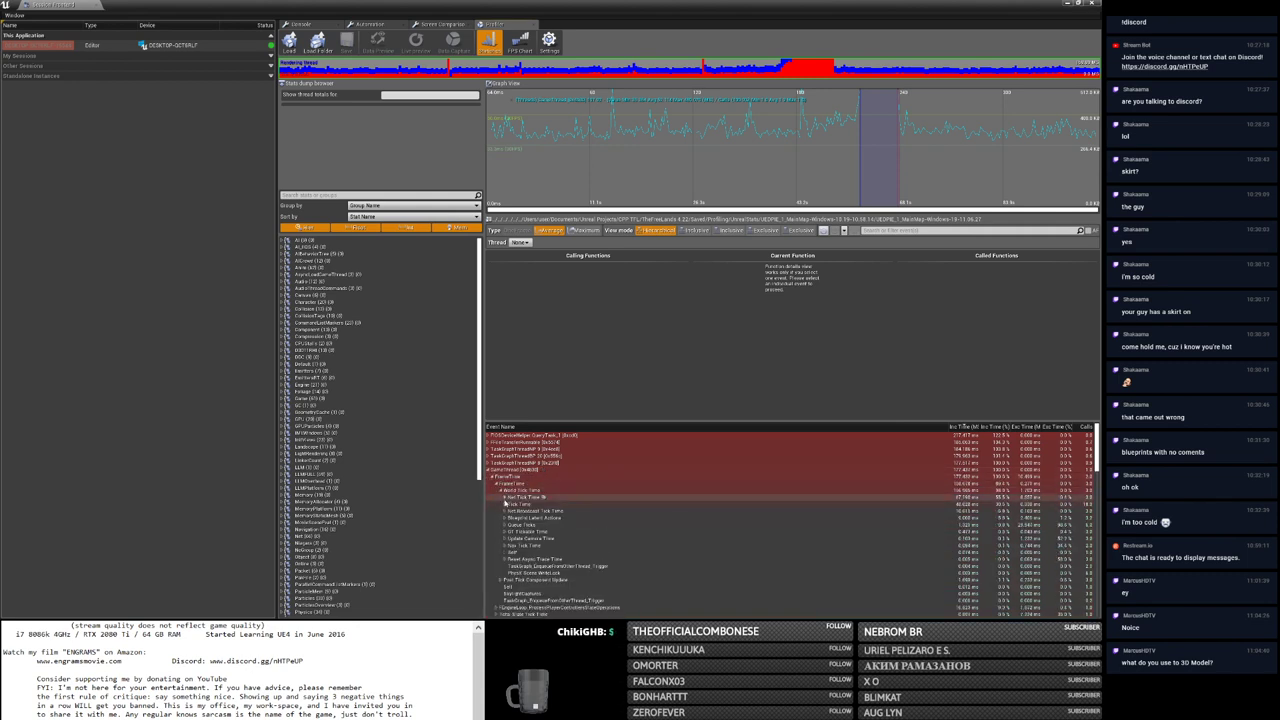
{"action": "left_click", "coordinate": [506, 503]}
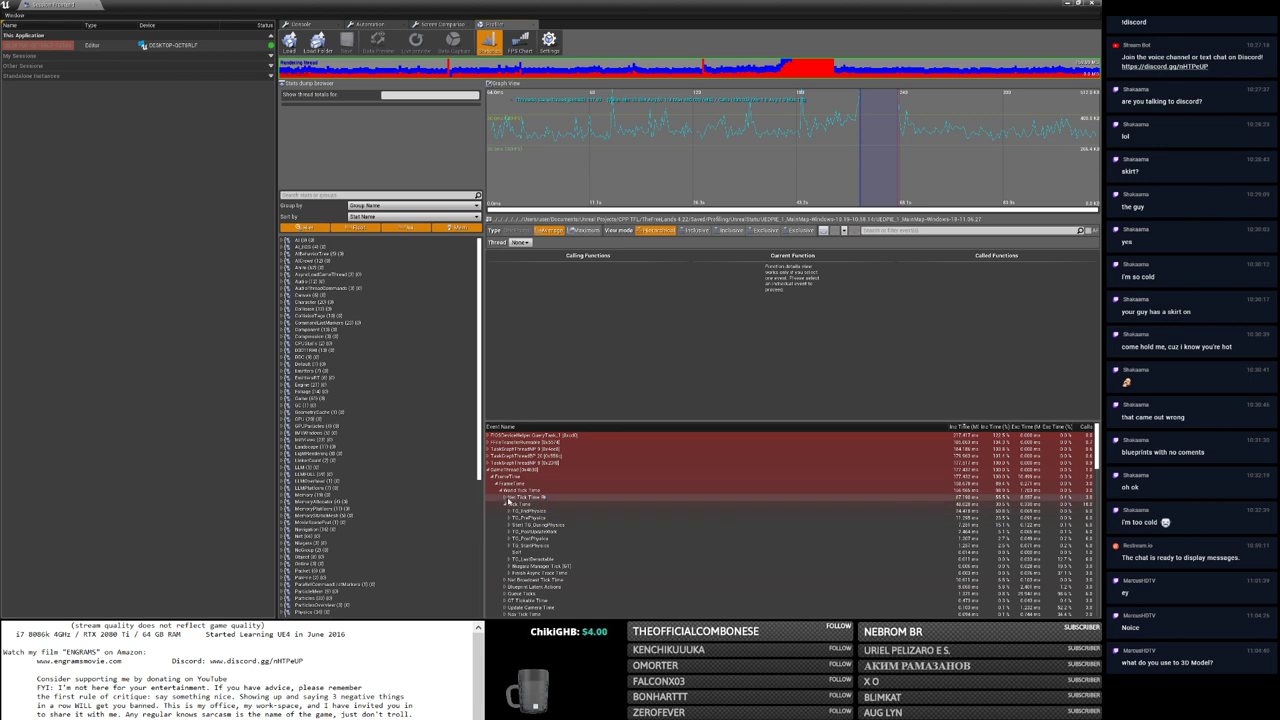
{"action": "left_click", "coordinate": [509, 503]}
{"action": "left_click", "coordinate": [512, 511]}
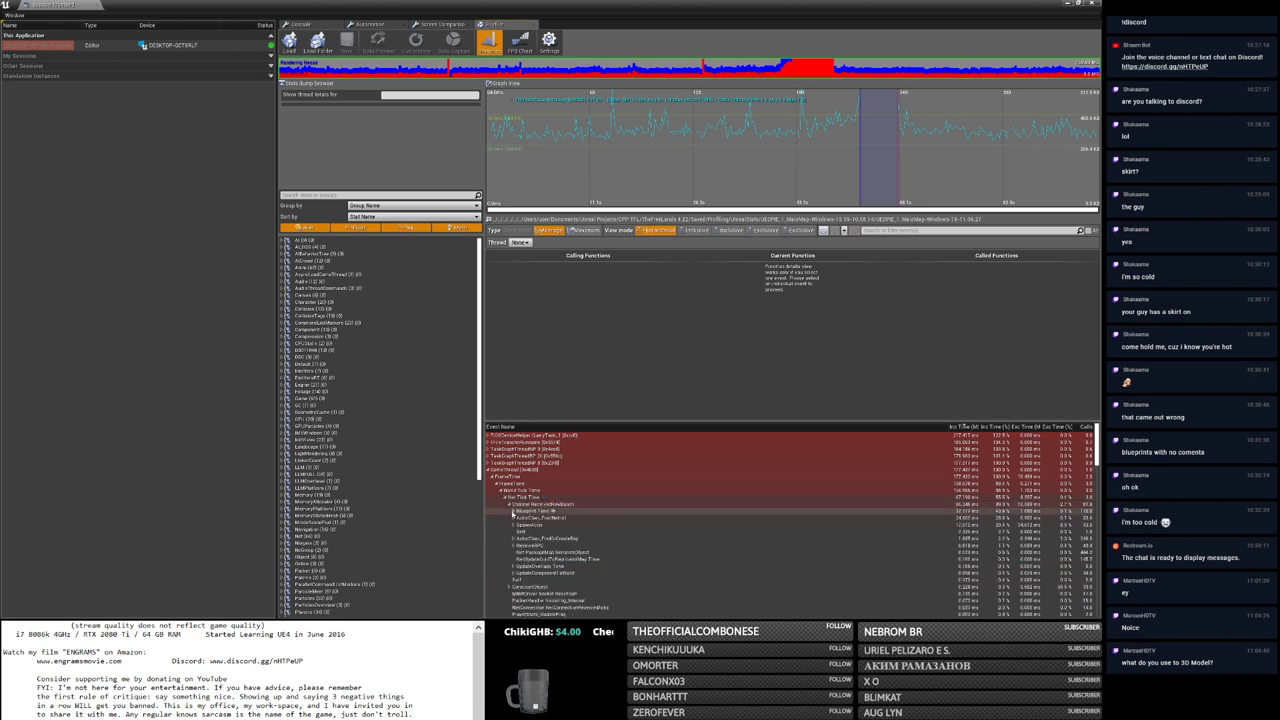
{"action": "left_click", "coordinate": [512, 512]}
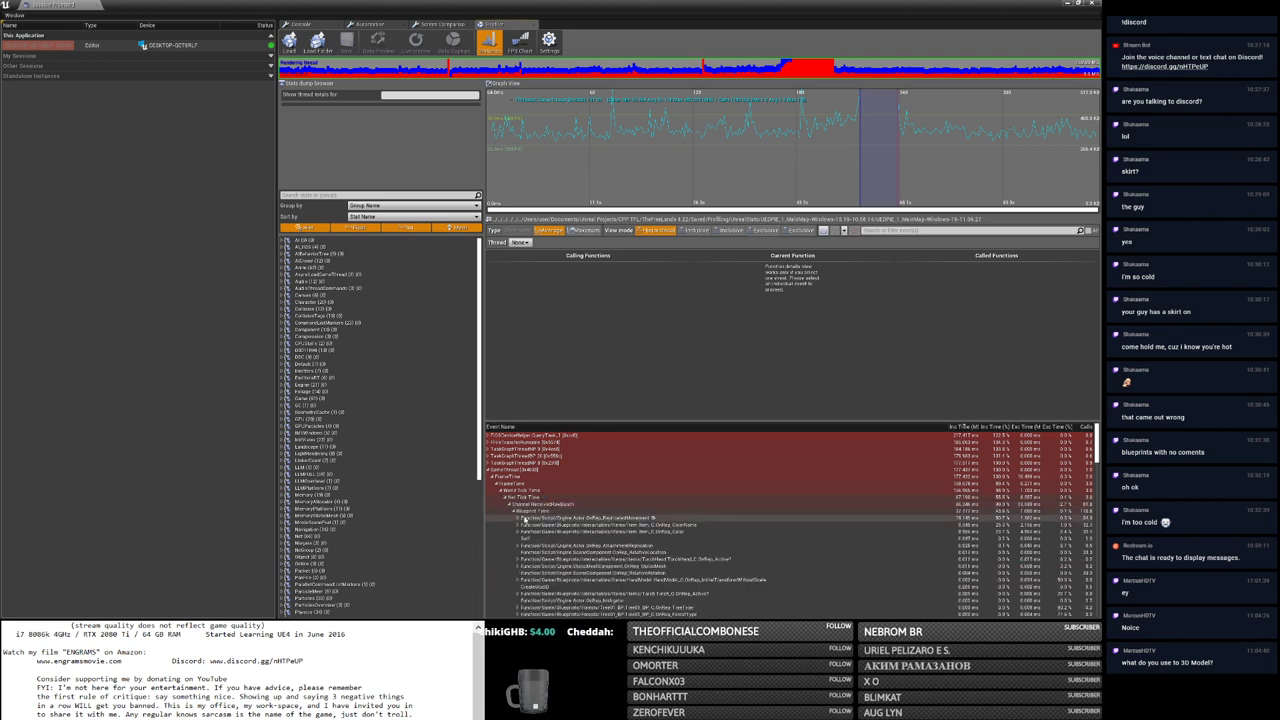
{"action": "scroll", "coordinate": [520, 521], "scroll_direction": "down", "scroll_amount": 3}
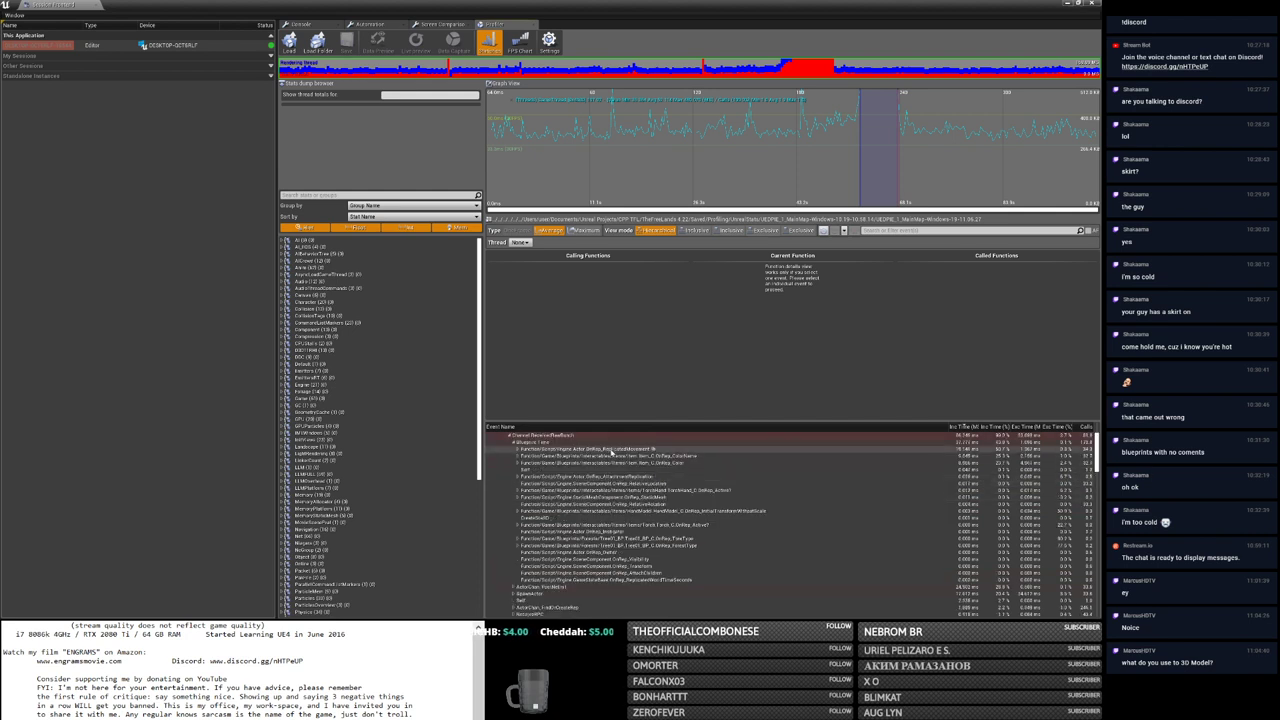
{"action": "left_click", "coordinate": [608, 456]}
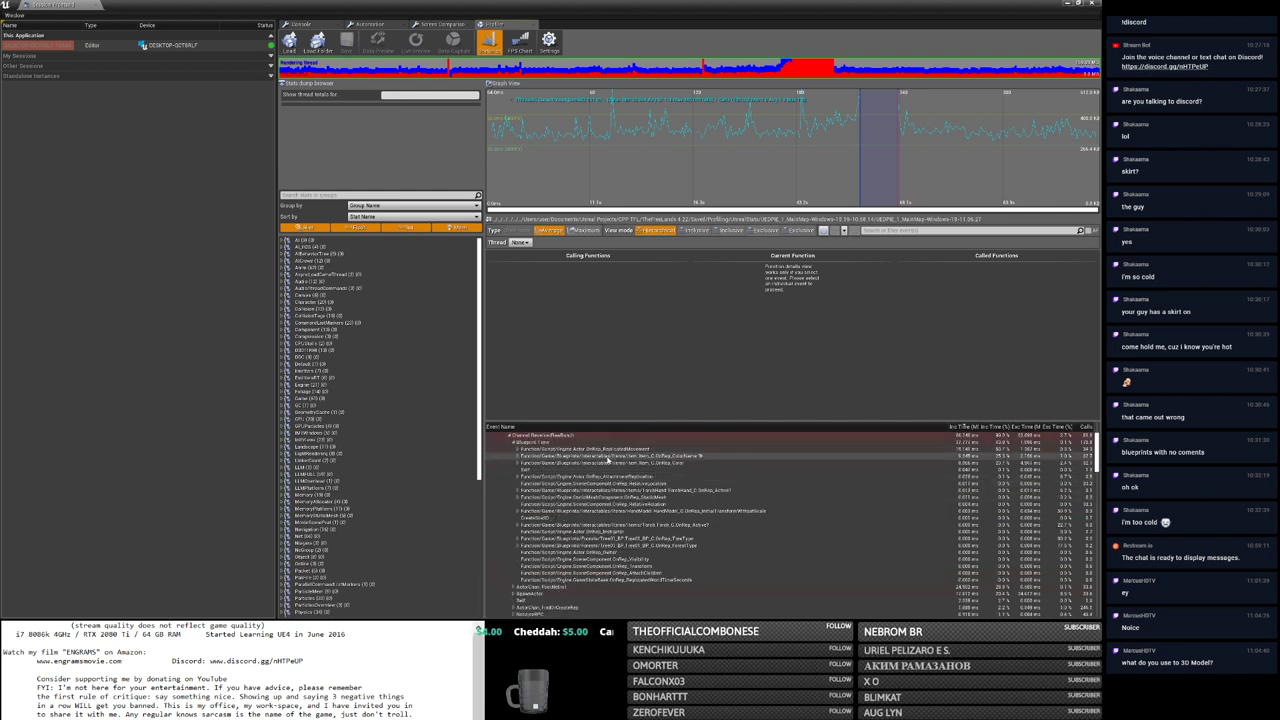
{"action": "left_click", "coordinate": [608, 456]}
{"action": "left_click", "coordinate": [617, 464]}
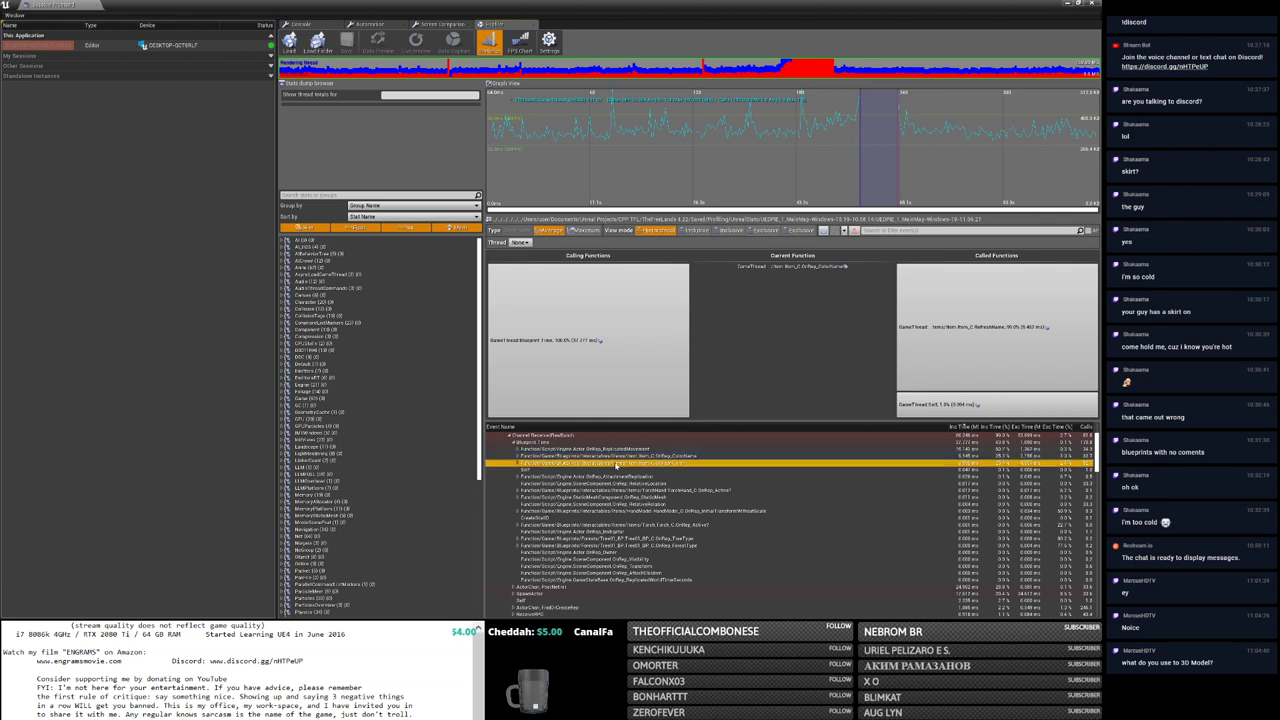
Step: Expand OnRep_ReplicatedMovement down through MoveComponent to UpdateOverlaps in the profiler event tree
{"action": "left_click", "coordinate": [600, 456]}
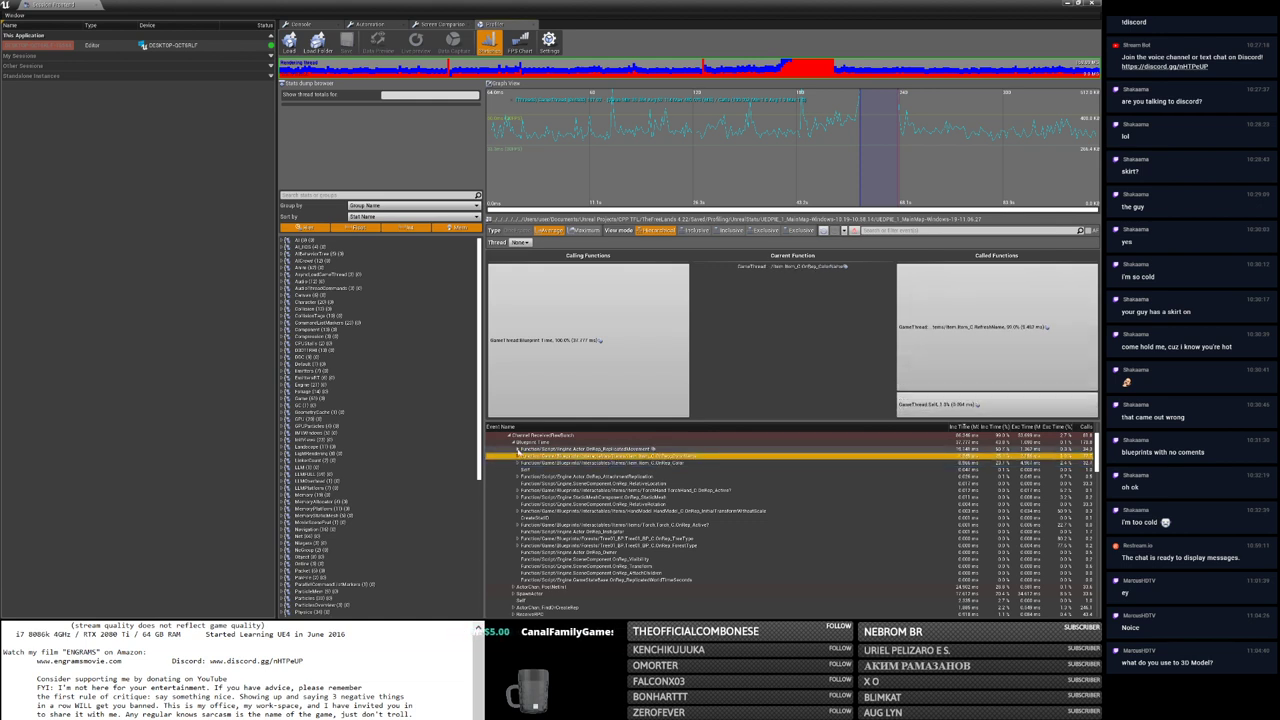
{"action": "double_click", "coordinate": [558, 449]}
{"action": "left_click", "coordinate": [556, 456]}
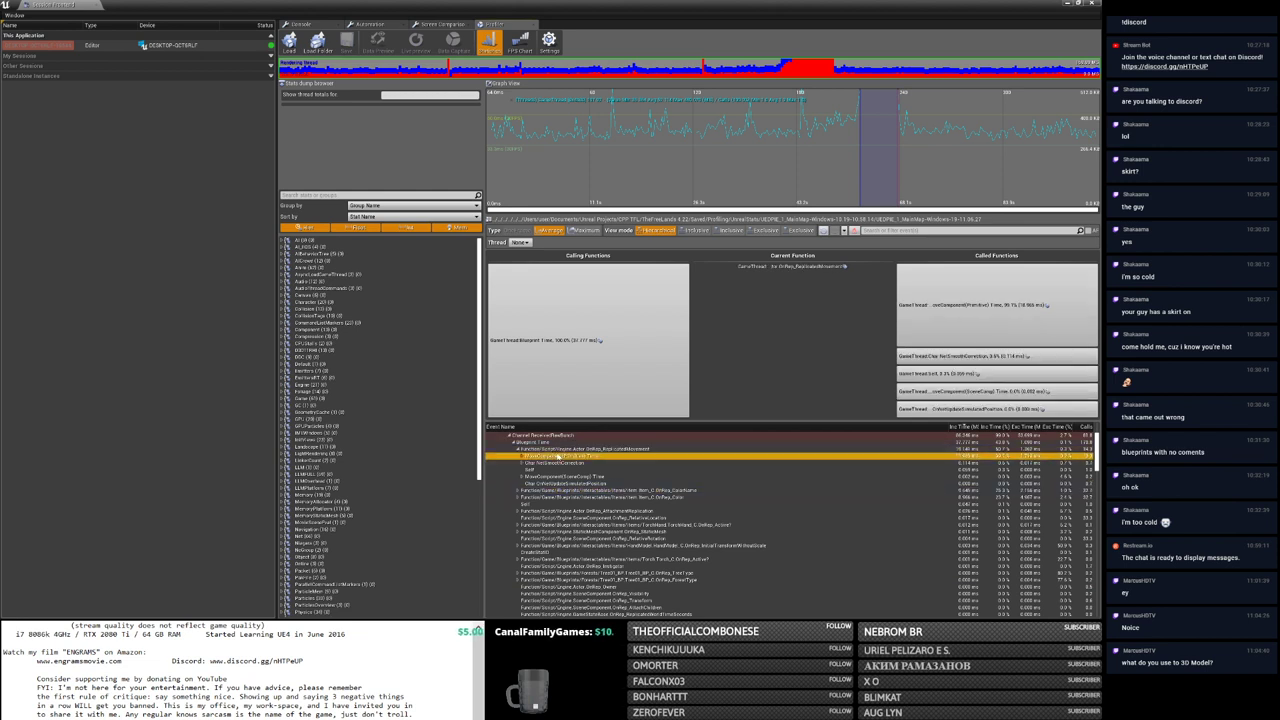
{"action": "left_click", "coordinate": [522, 458]}
{"action": "left_click", "coordinate": [548, 464]}
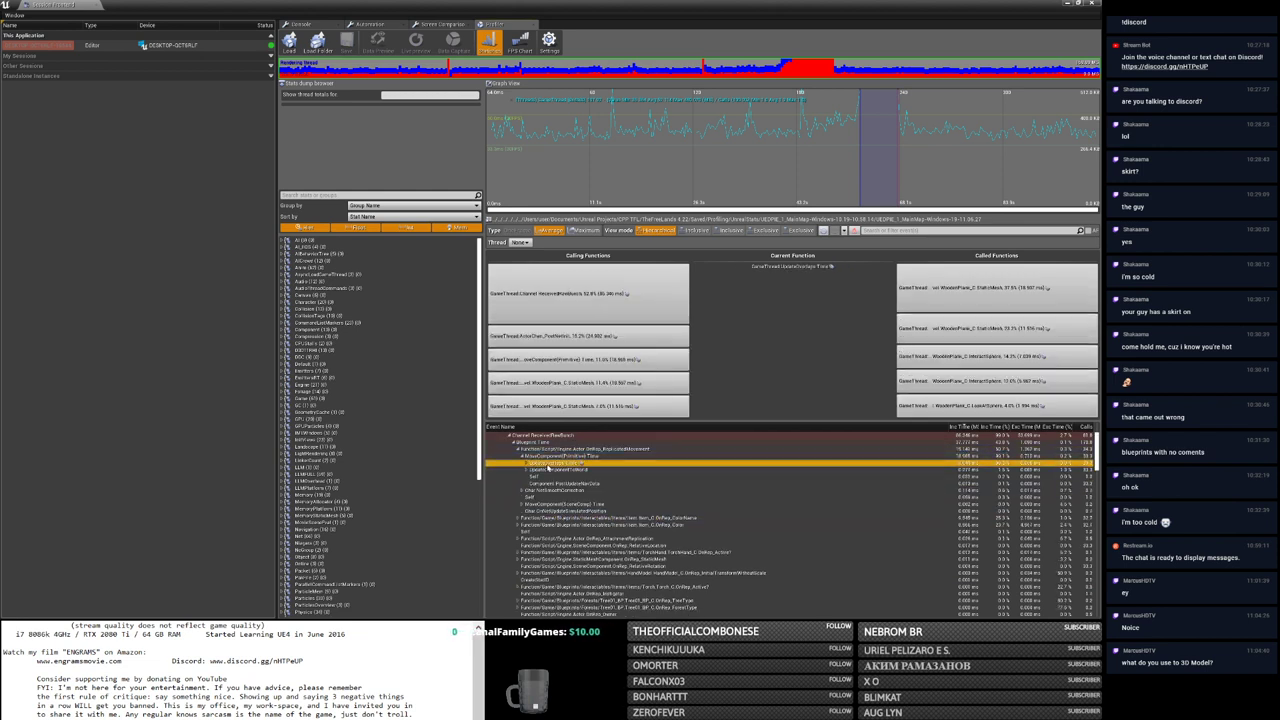
{"action": "left_click", "coordinate": [527, 465]}
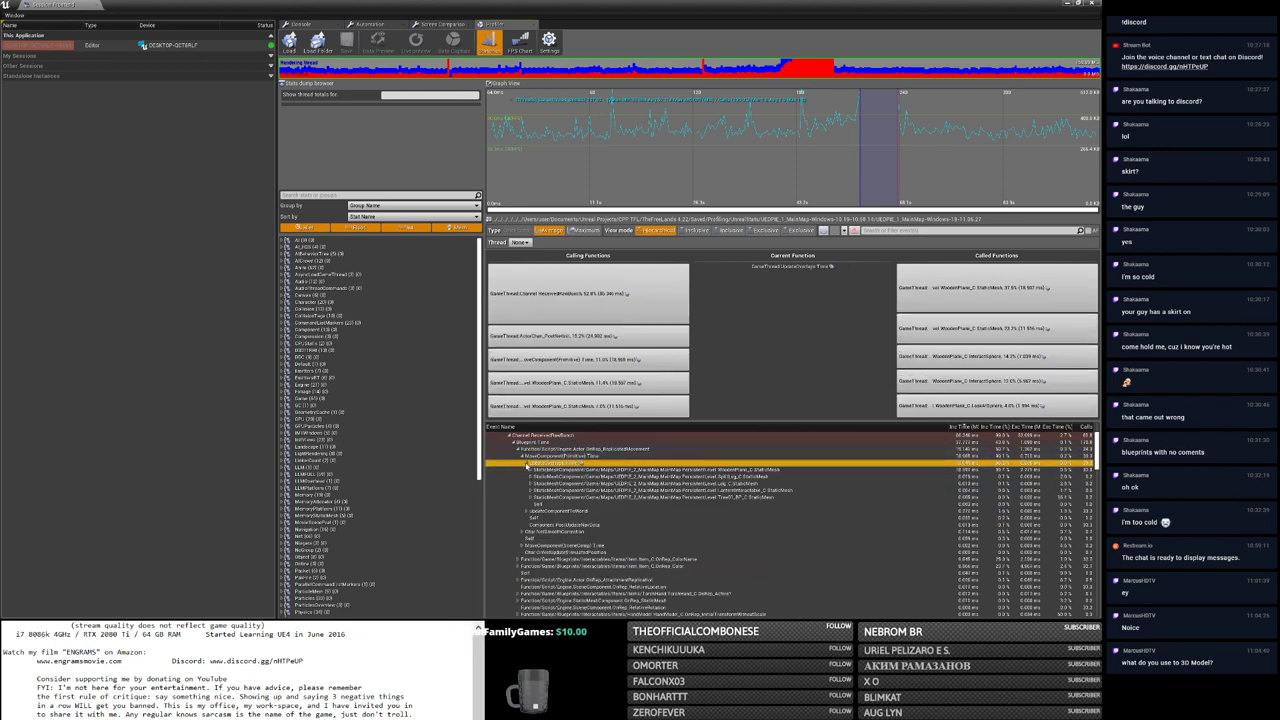
Step: Expand the WoodenPlank StaticMeshComponent overlap row and its UpdateOverlaps Time entries
{"action": "left_click", "coordinate": [566, 470]}
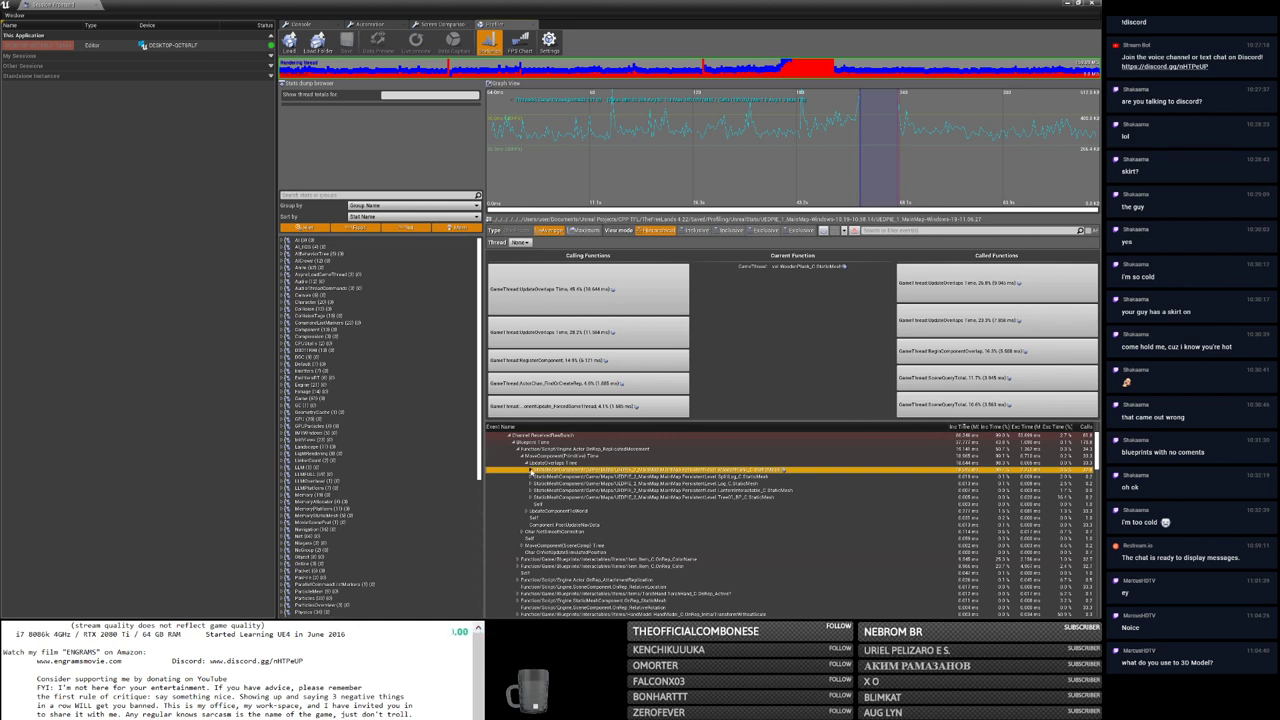
{"action": "left_click", "coordinate": [529, 471]}
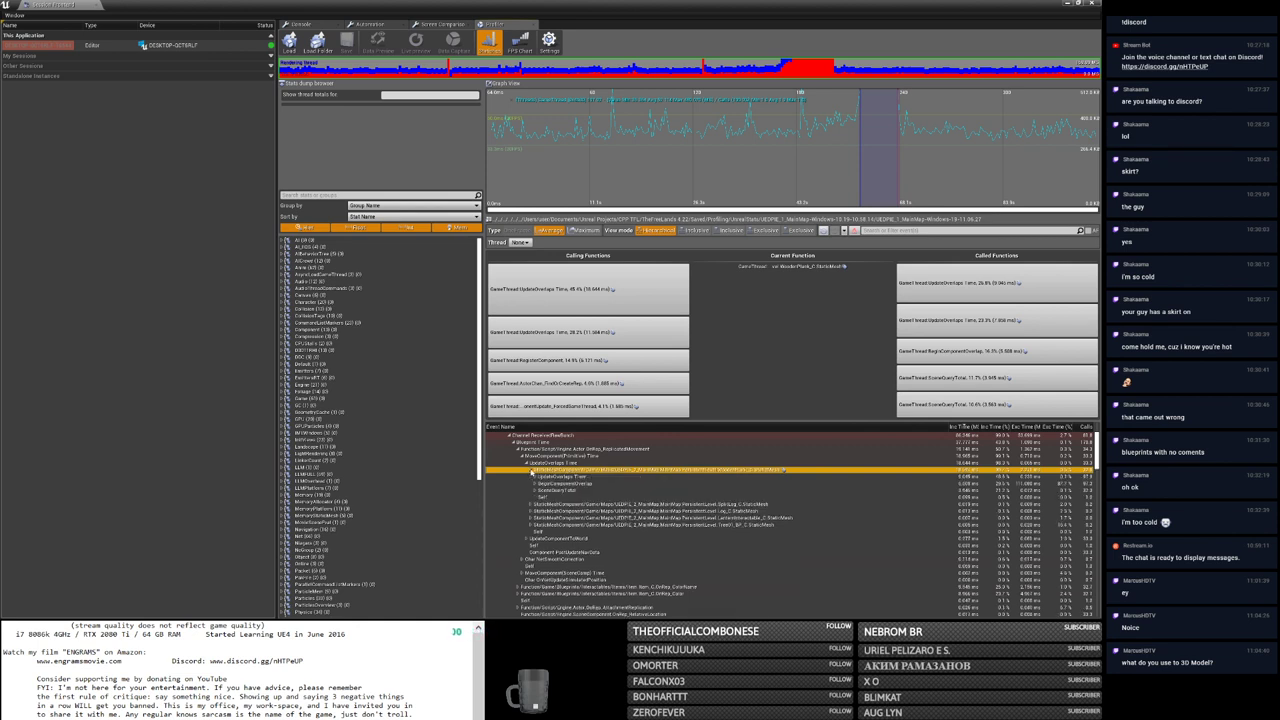
{"action": "left_click", "coordinate": [533, 476]}
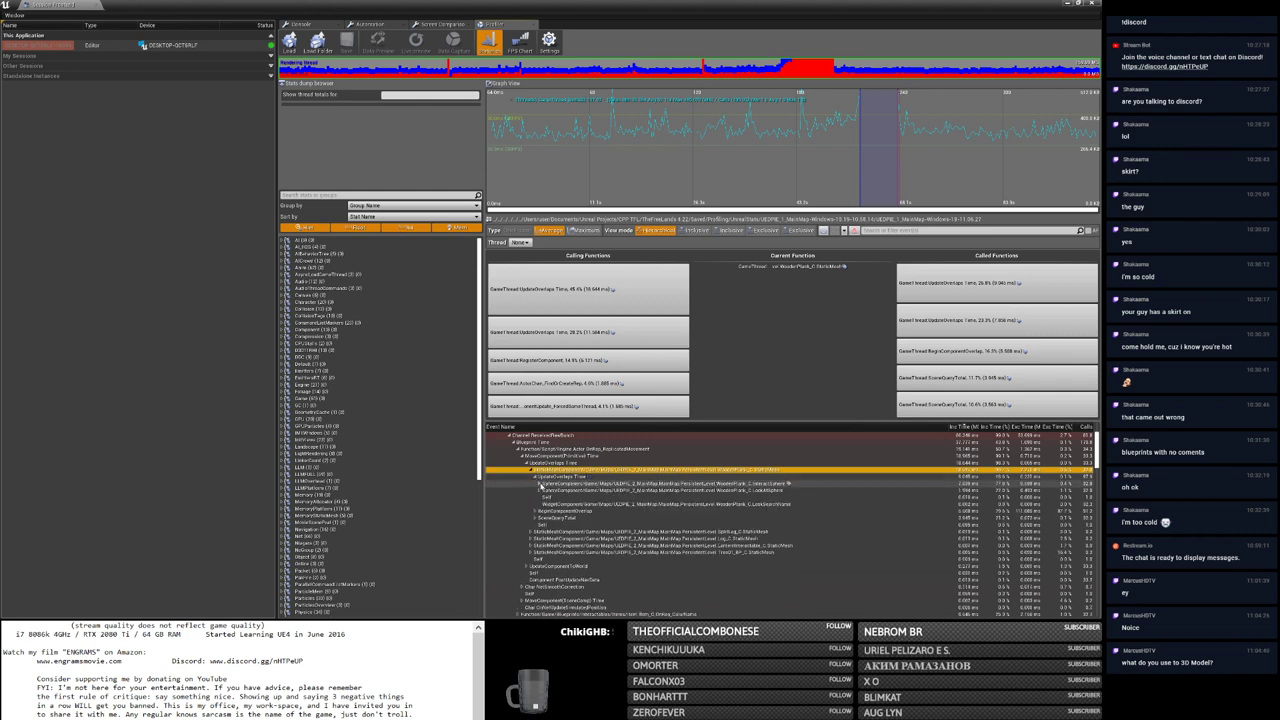
{"action": "left_click", "coordinate": [550, 484]}
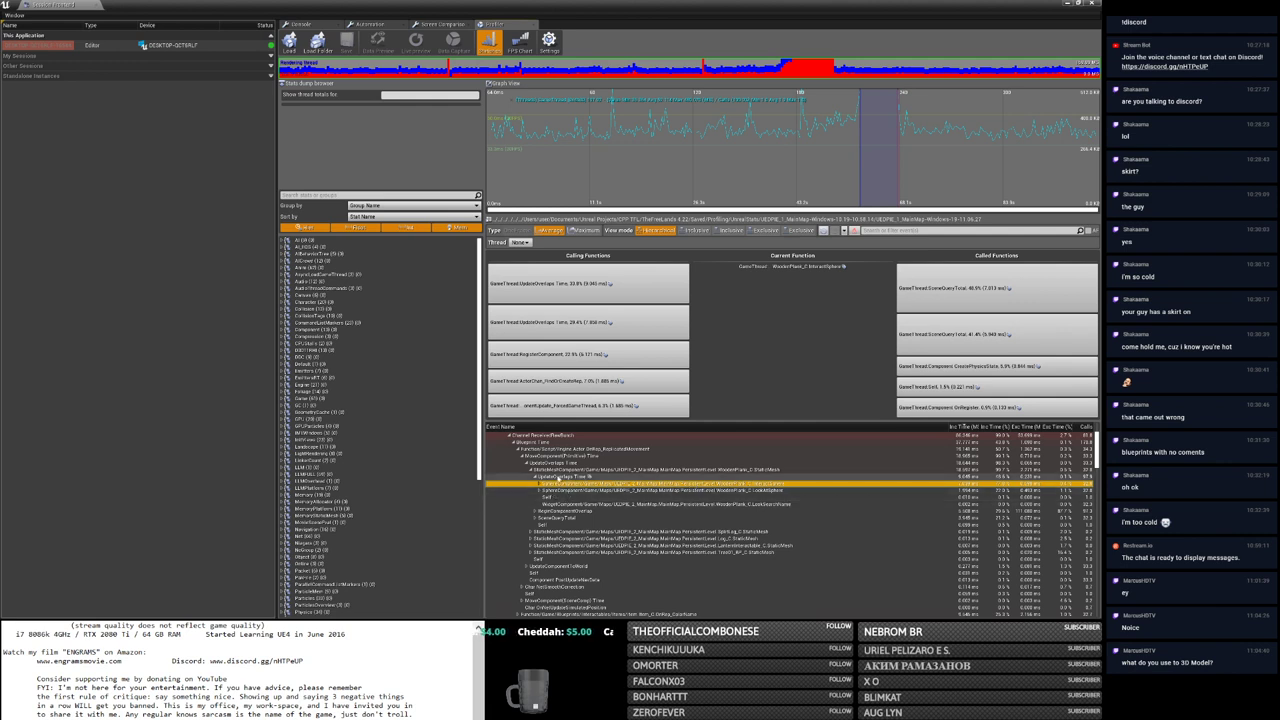
{"action": "left_click", "coordinate": [535, 481]}
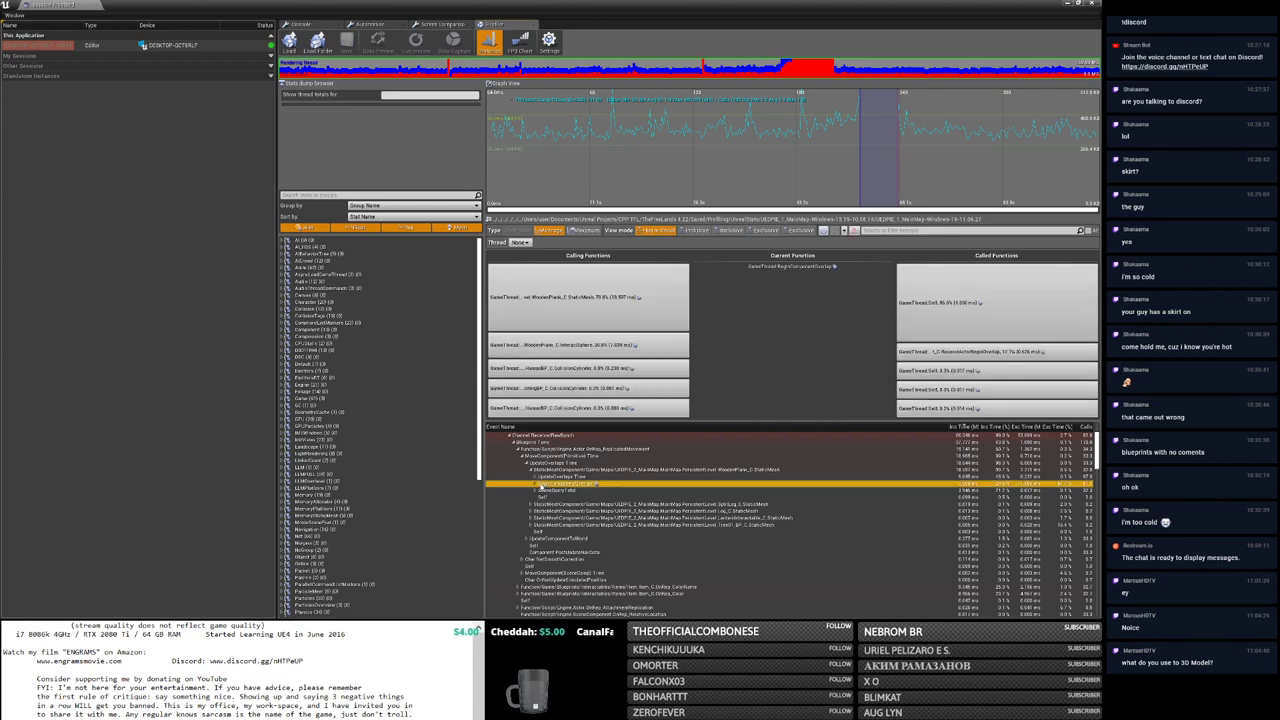
Step: Expand BeginComponentOverlap and SceneQuery Total down to their nested overlap query self time
{"action": "left_click", "coordinate": [534, 485]}
{"action": "left_click", "coordinate": [548, 491]}
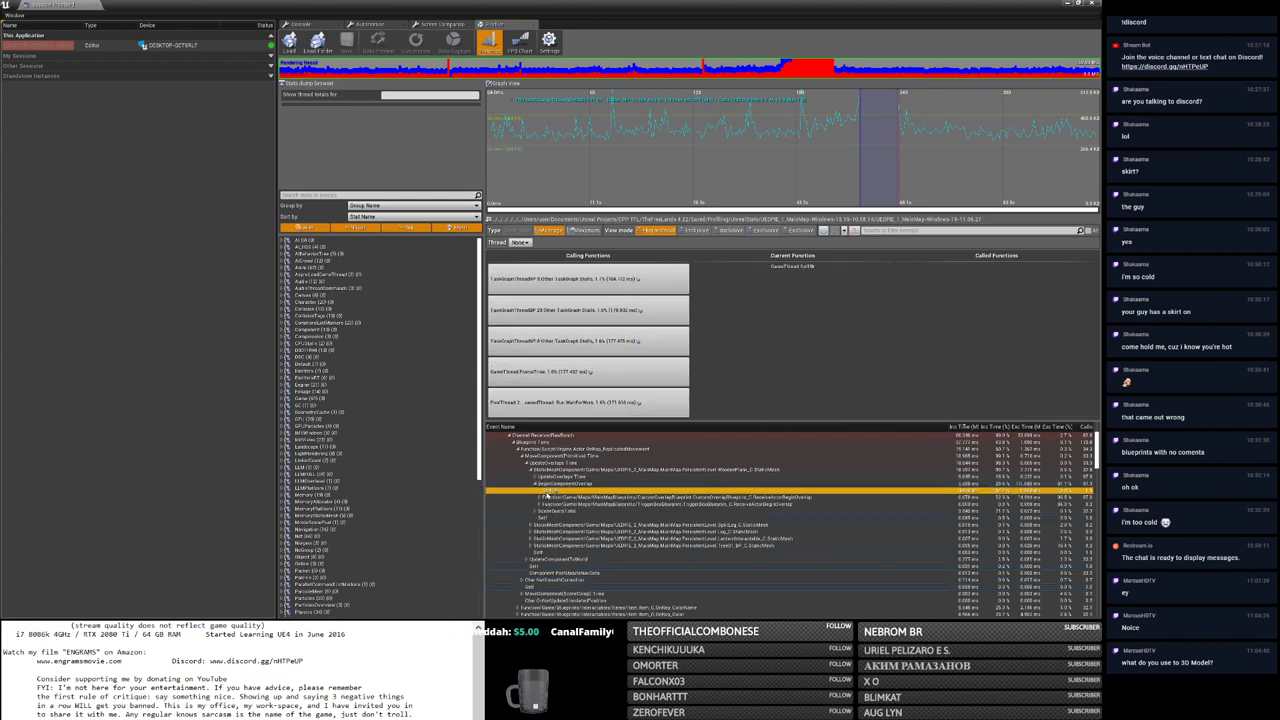
{"action": "left_click", "coordinate": [542, 511]}
{"action": "left_click", "coordinate": [536, 511]}
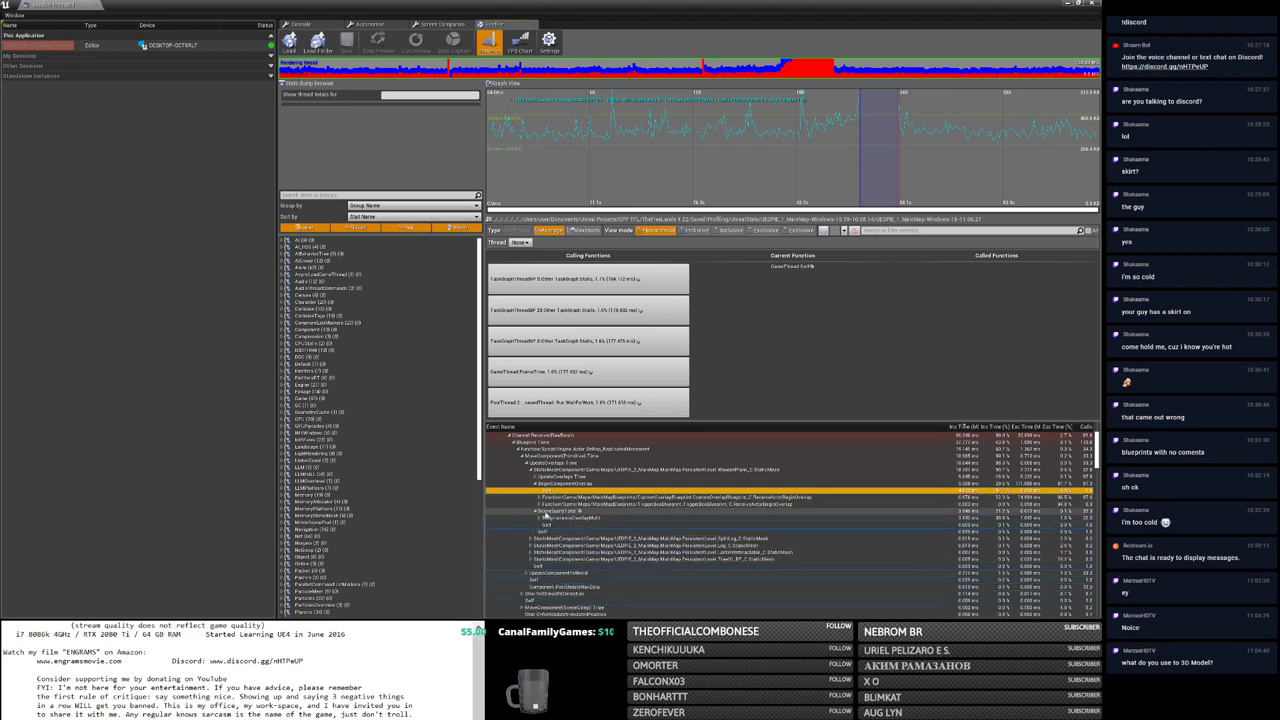
{"action": "left_click", "coordinate": [541, 518]}
{"action": "left_click", "coordinate": [545, 525]}
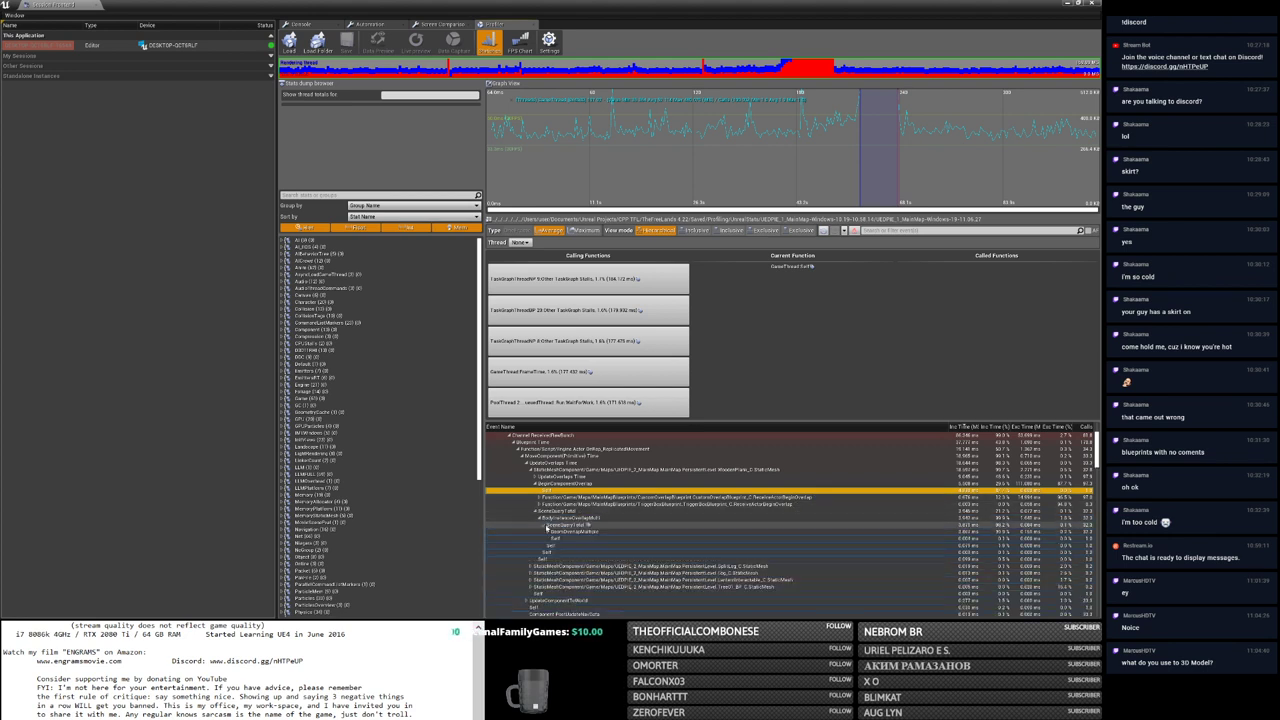
{"action": "left_click", "coordinate": [550, 532]}
{"action": "left_click", "coordinate": [557, 539]}
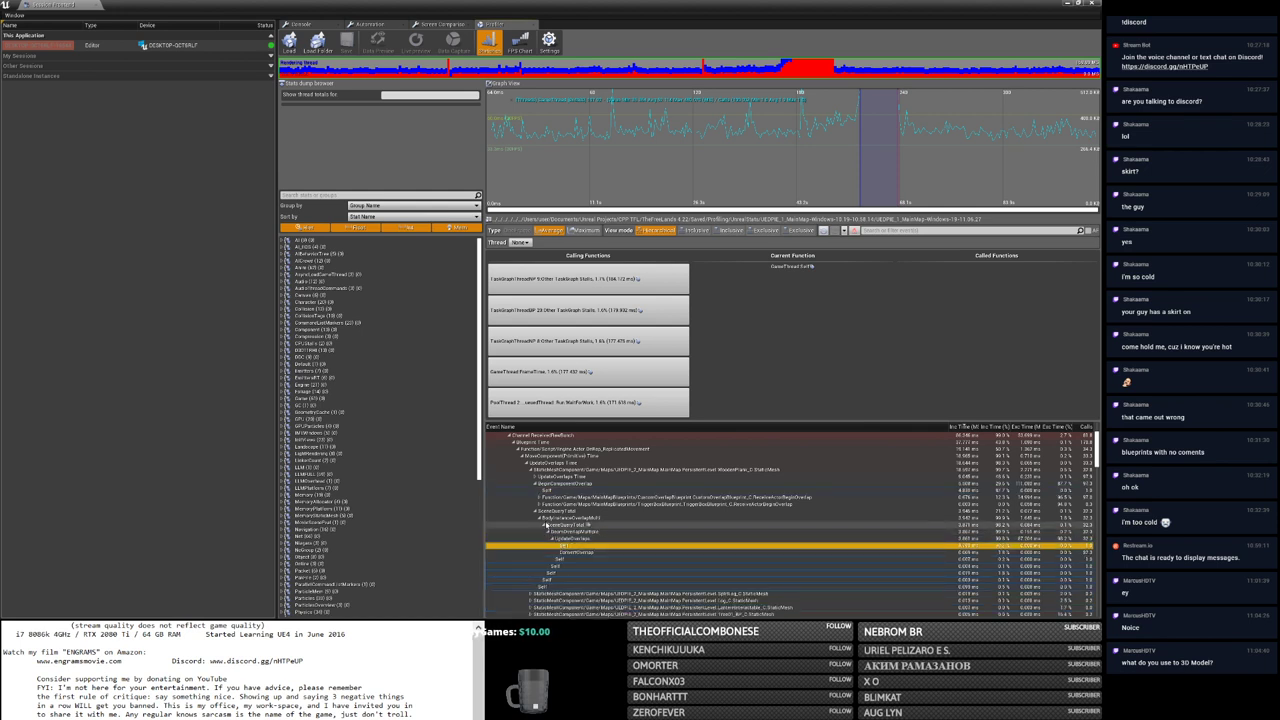
Step: Inspect the CustomOverlap and WoodenPlank InteractSphere entries, then return to the Item Blueprint editor
{"action": "left_click", "coordinate": [548, 470]}
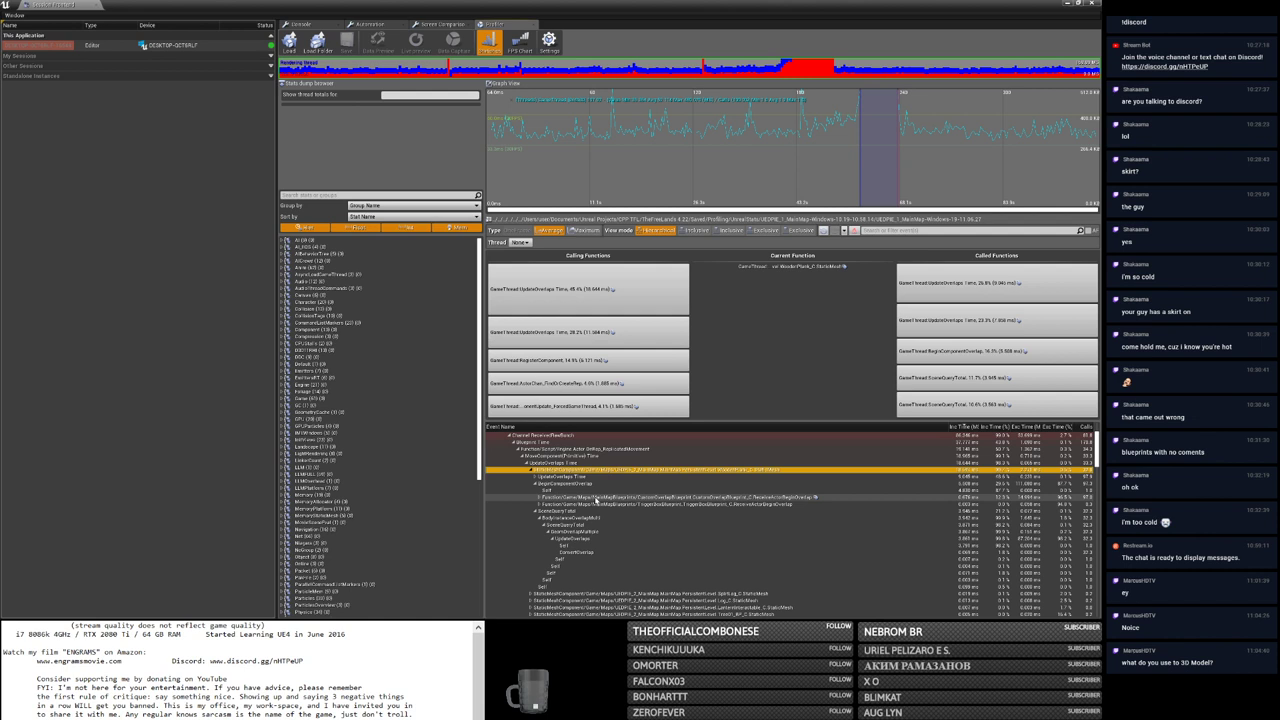
{"action": "left_click", "coordinate": [596, 497]}
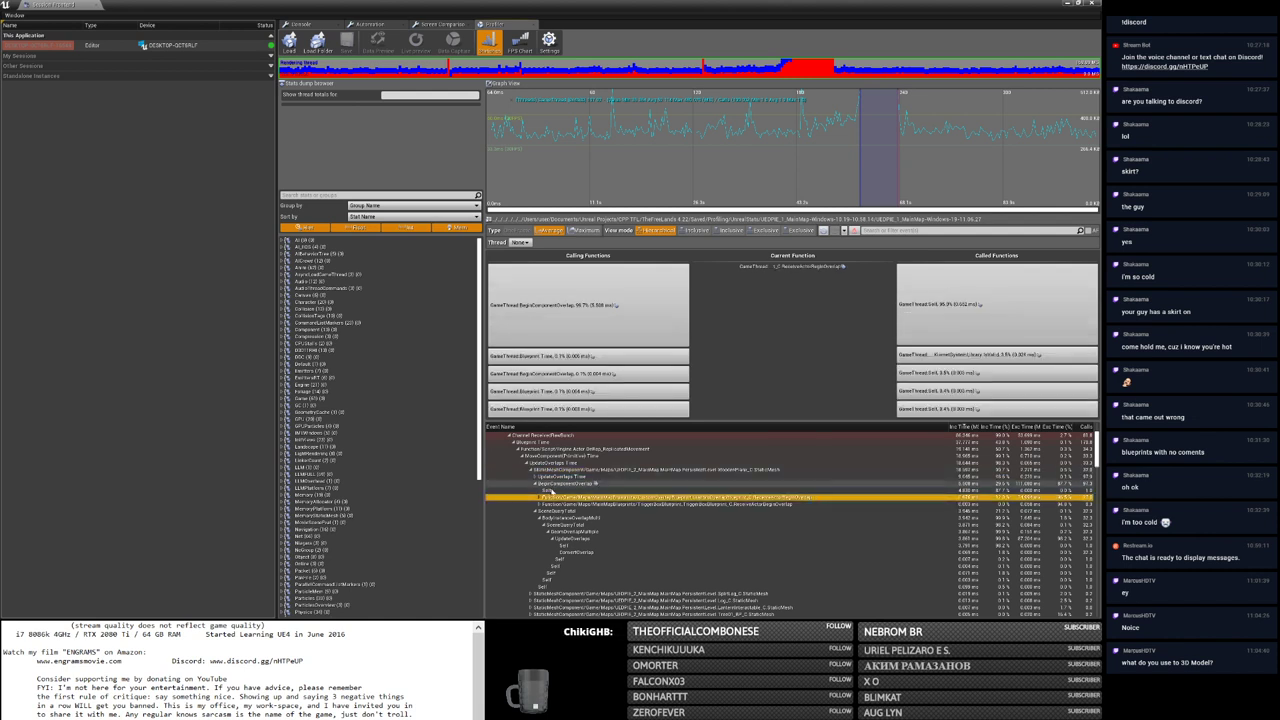
{"action": "left_click", "coordinate": [549, 488]}
{"action": "left_click", "coordinate": [564, 485]}
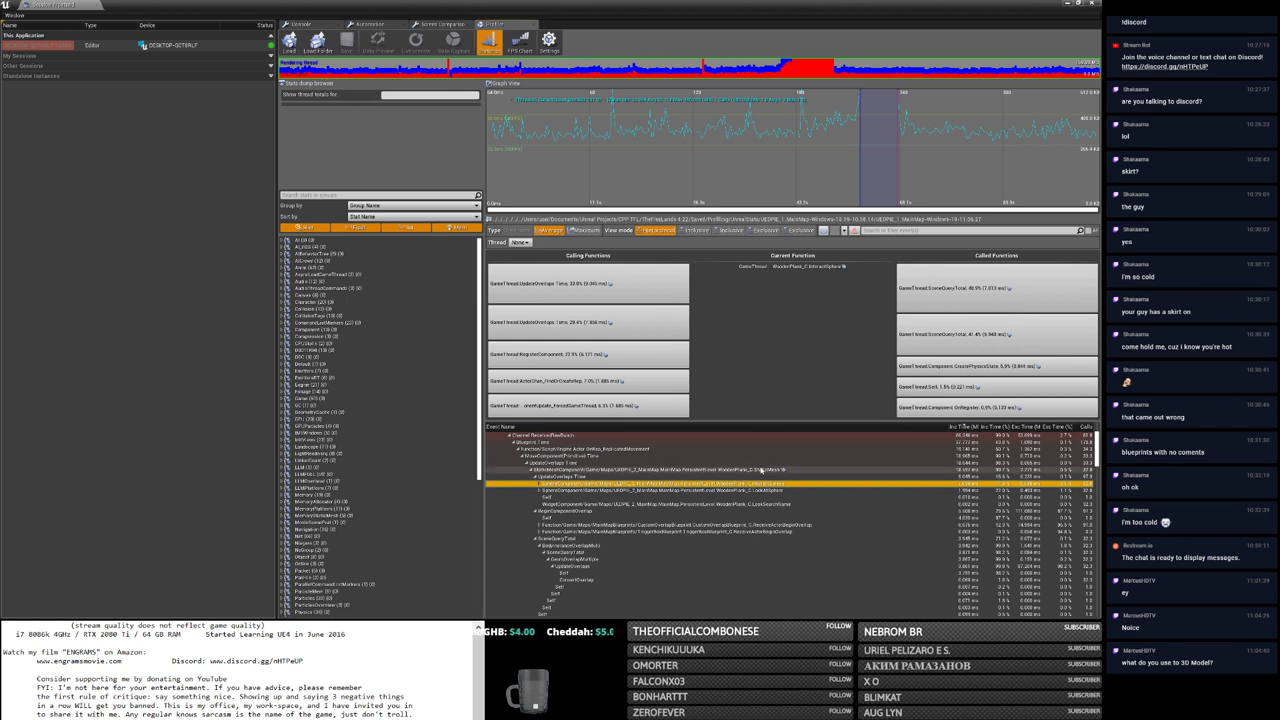
{"action": "left_click", "coordinate": [751, 470]}
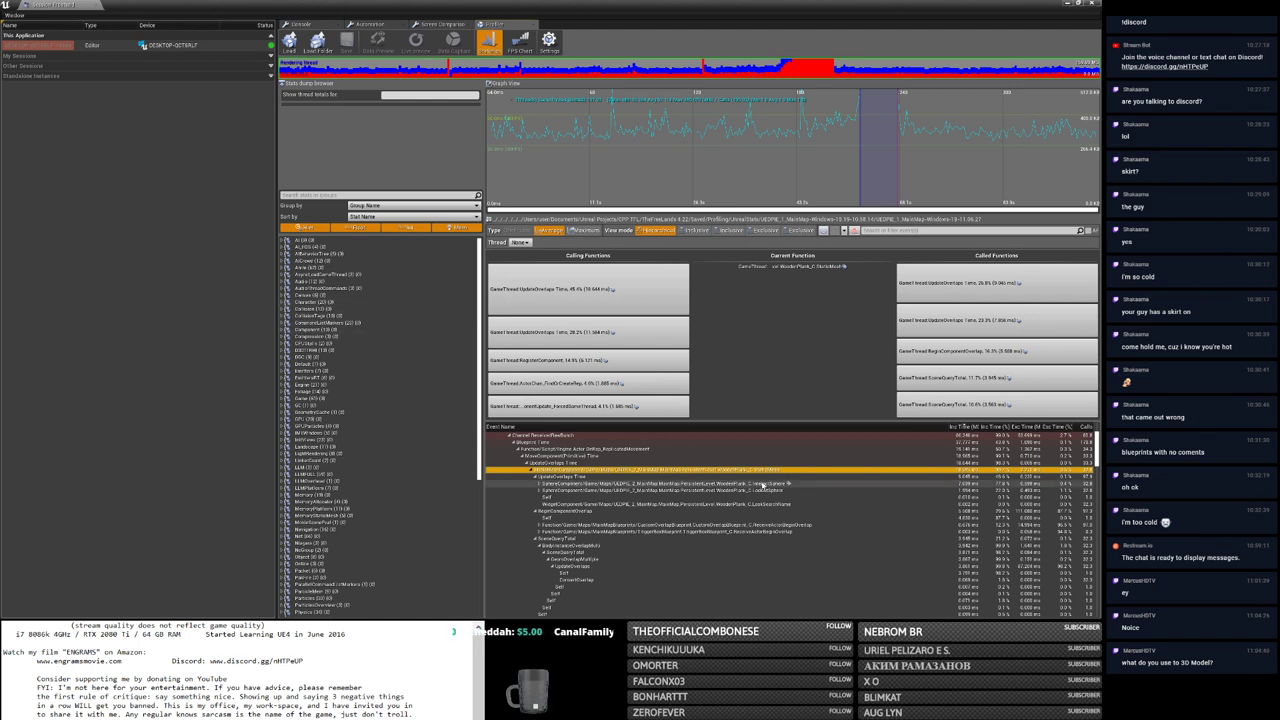
{"action": "key", "text": "alt+Tab"}
{"action": "left_click", "coordinate": [703, 221]}
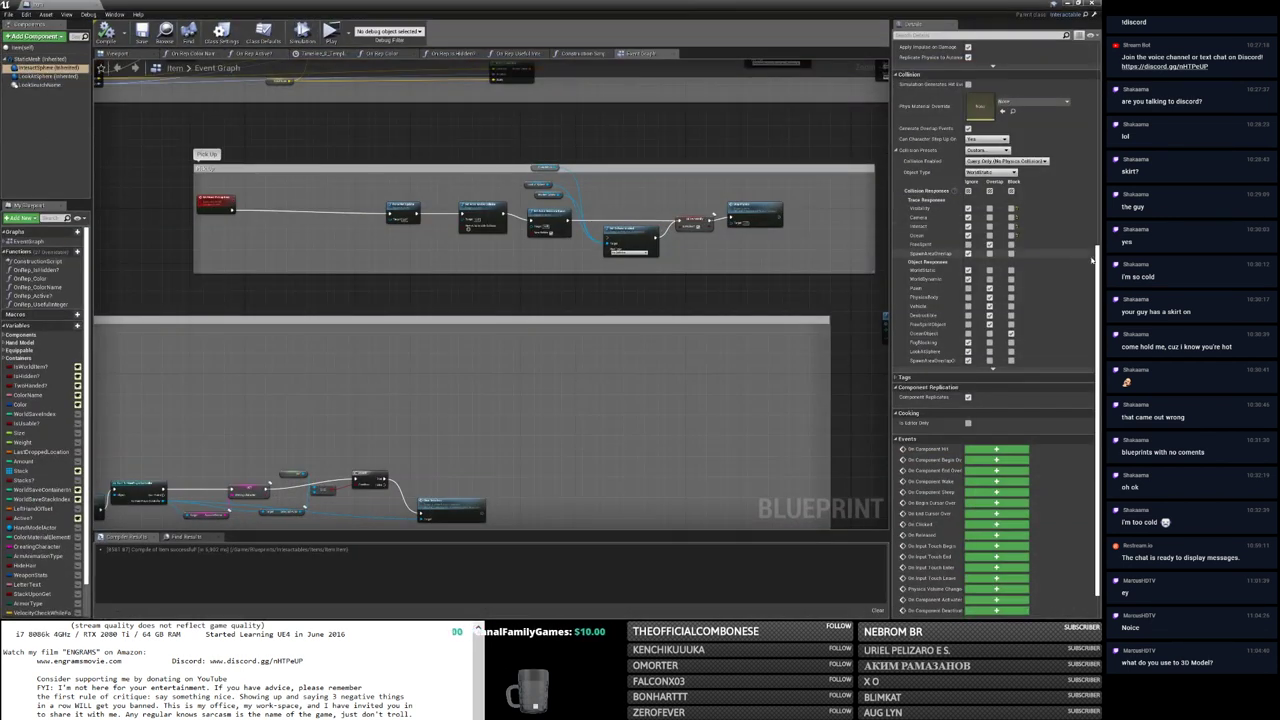
Step: Make StaticMesh overlap the FreeSpirit channel, then review LookSearchName and LookAtSphere settings
{"action": "scroll", "coordinate": [1020, 245], "scroll_direction": "up", "scroll_amount": 1}
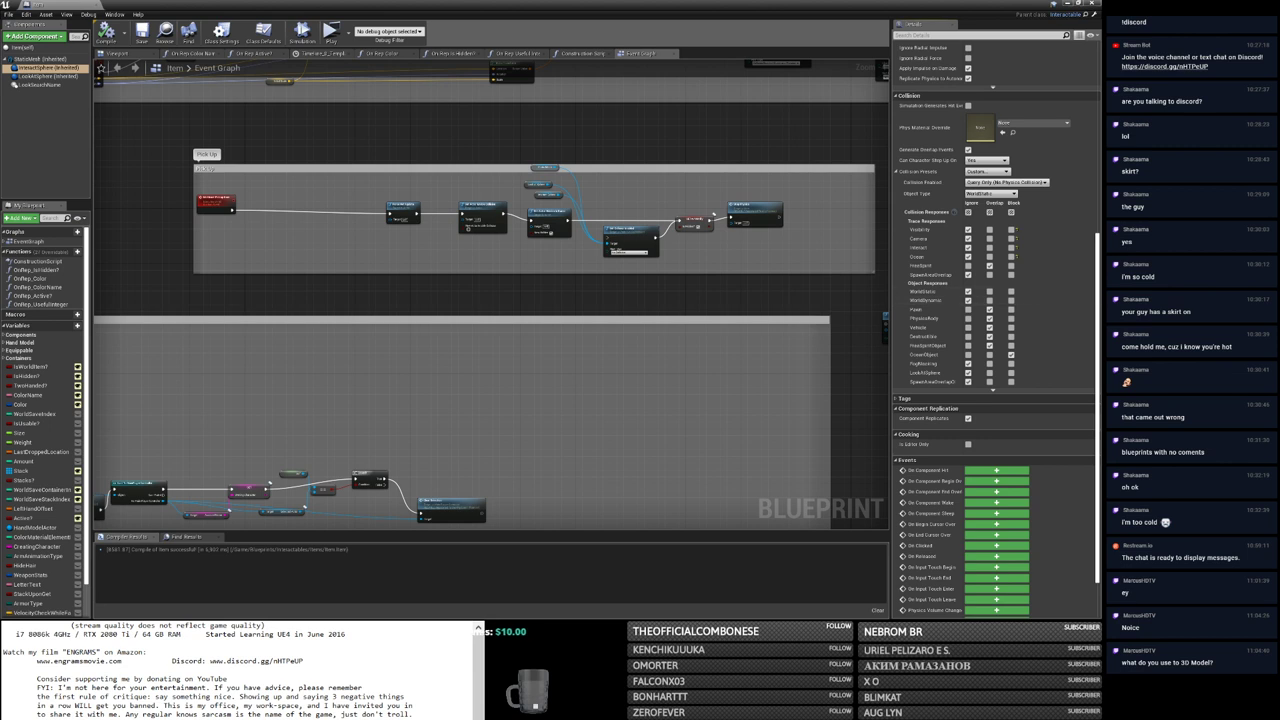
{"action": "left_click", "coordinate": [30, 58]}
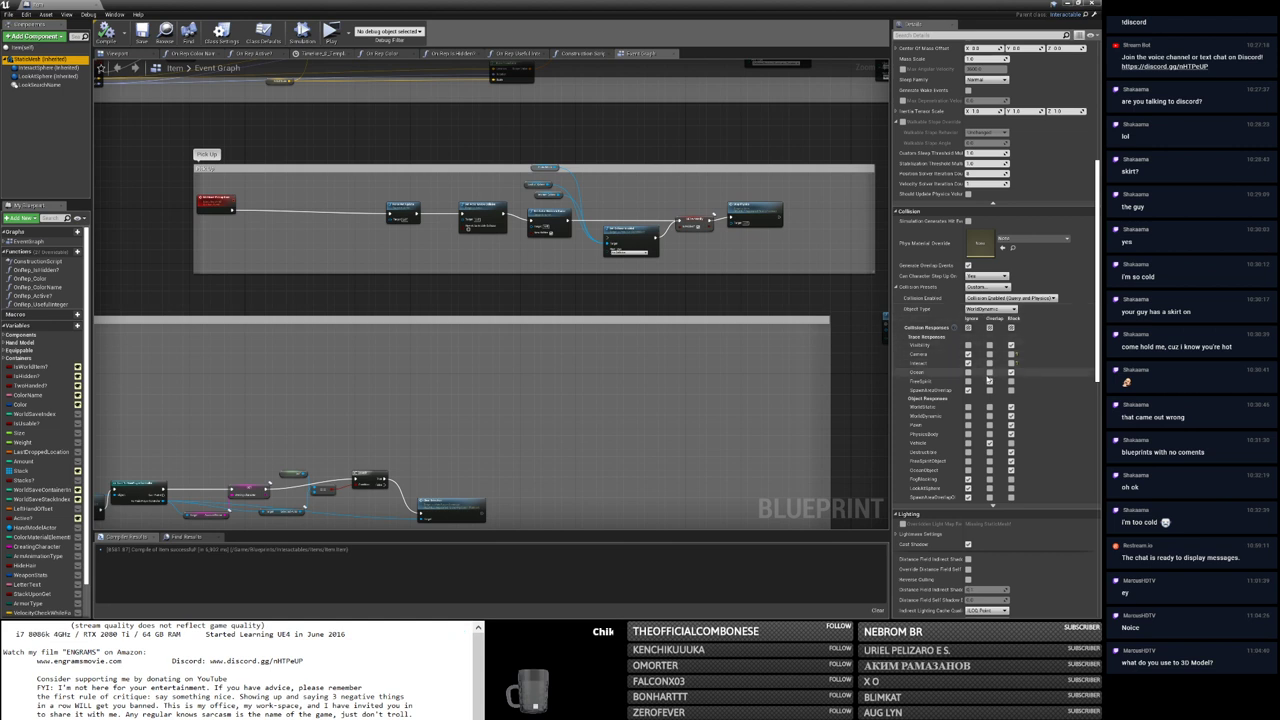
{"action": "left_click", "coordinate": [989, 382]}
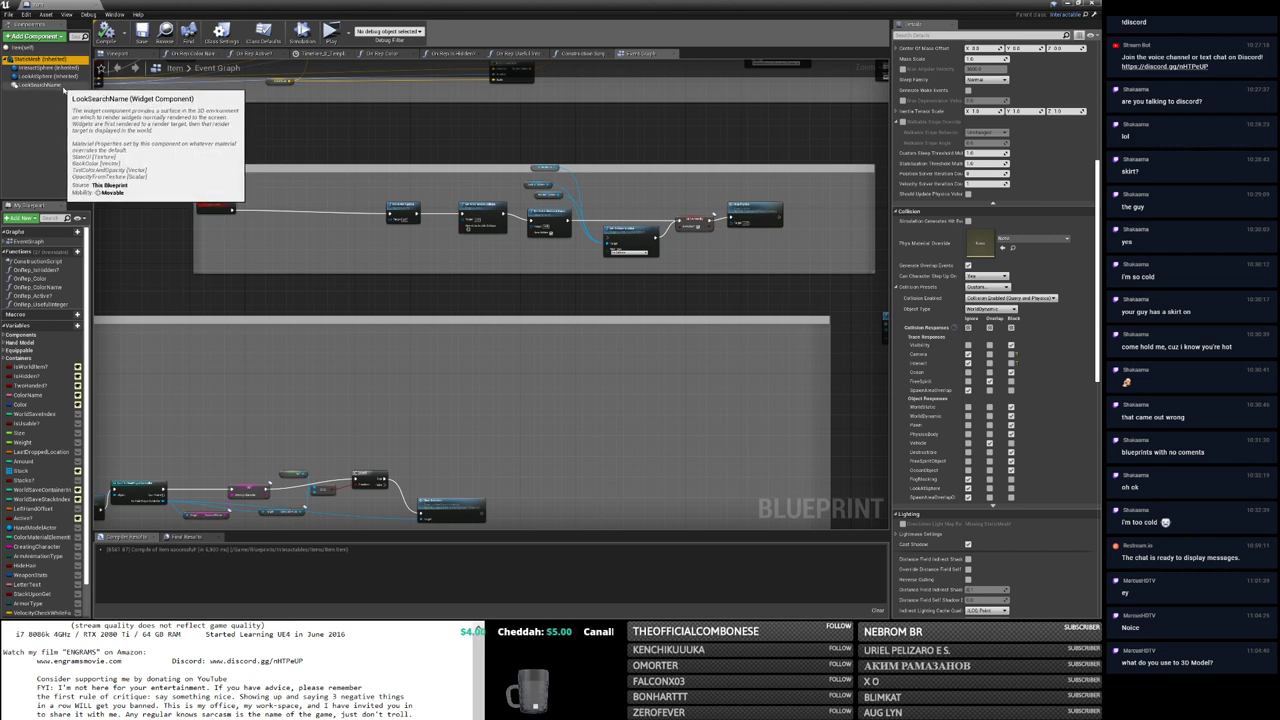
{"action": "left_click", "coordinate": [62, 86]}
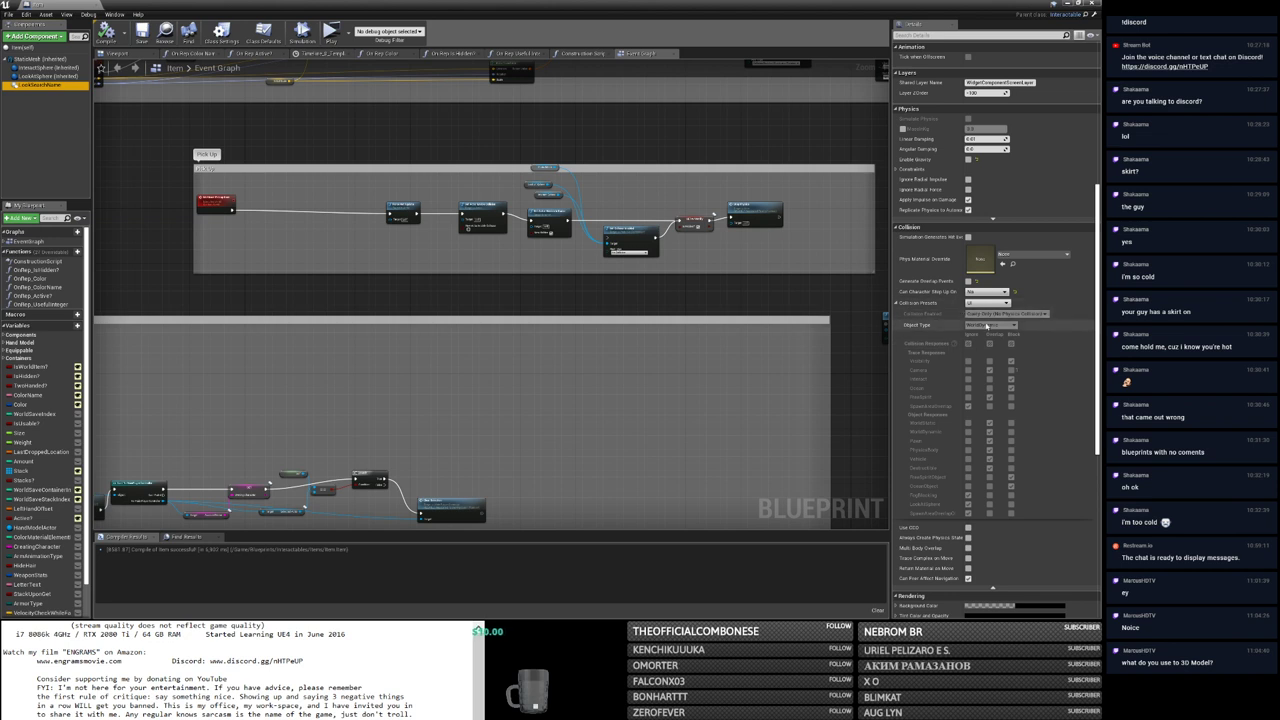
{"action": "left_click", "coordinate": [40, 76]}
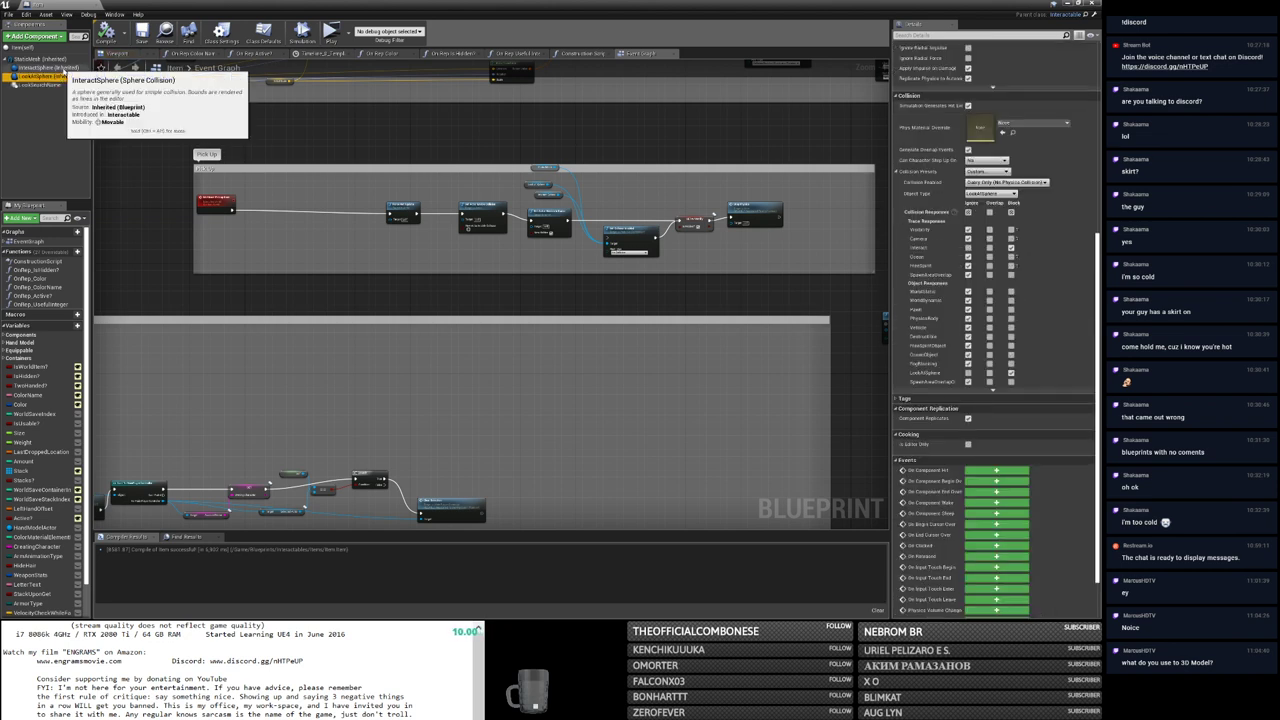
Step: Compare StaticMesh and InteractSphere, open InteractSphere's Collision Object Type list, then select LookAtSphere
{"action": "left_click", "coordinate": [45, 67]}
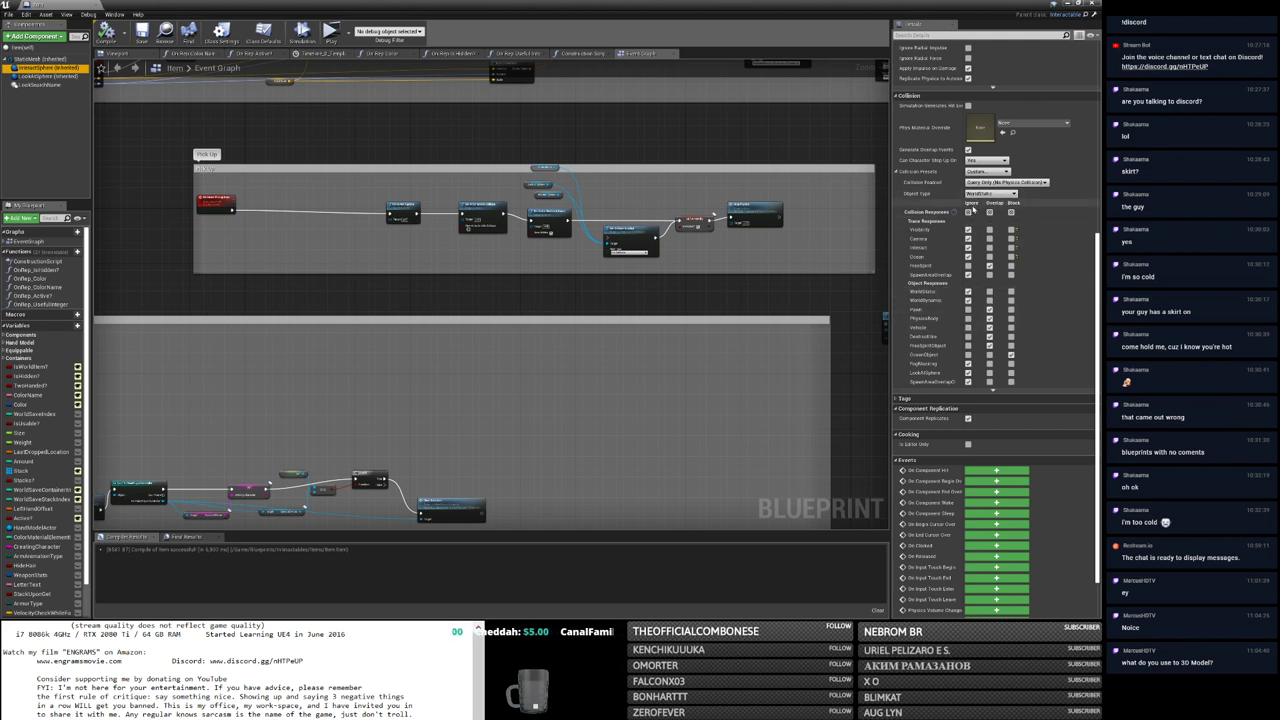
{"action": "left_click", "coordinate": [45, 59]}
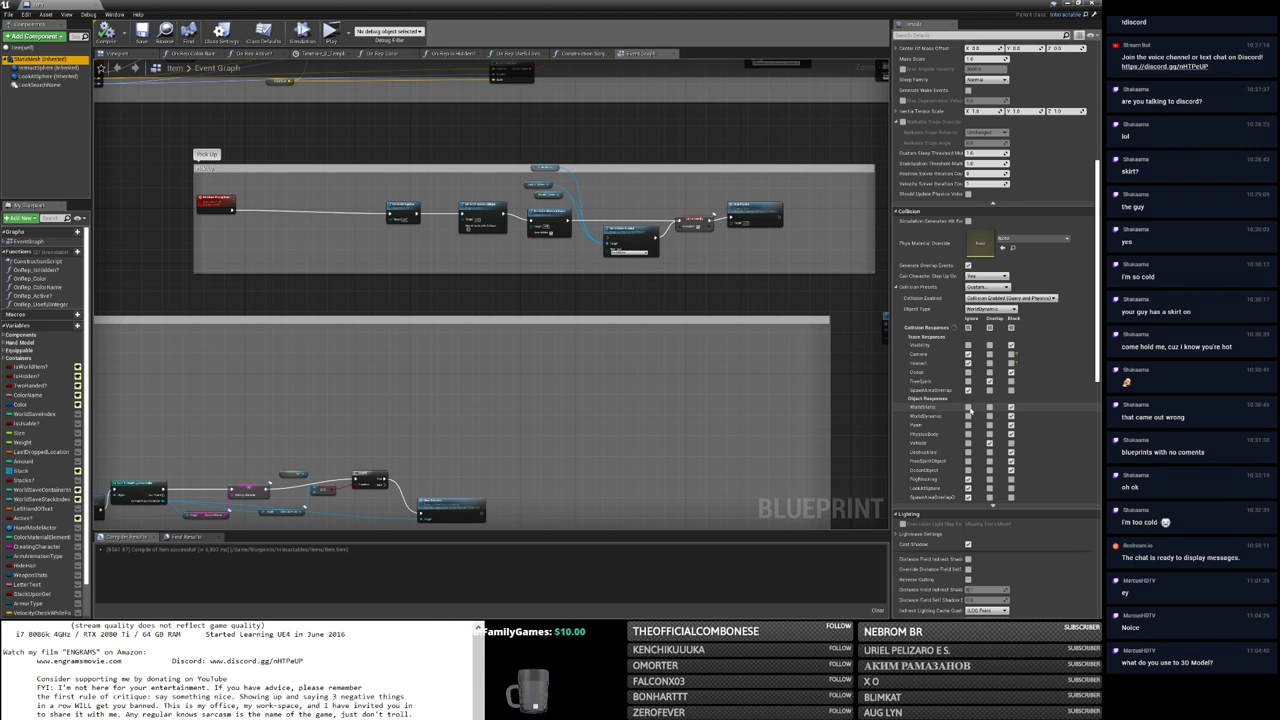
{"action": "left_click", "coordinate": [45, 67]}
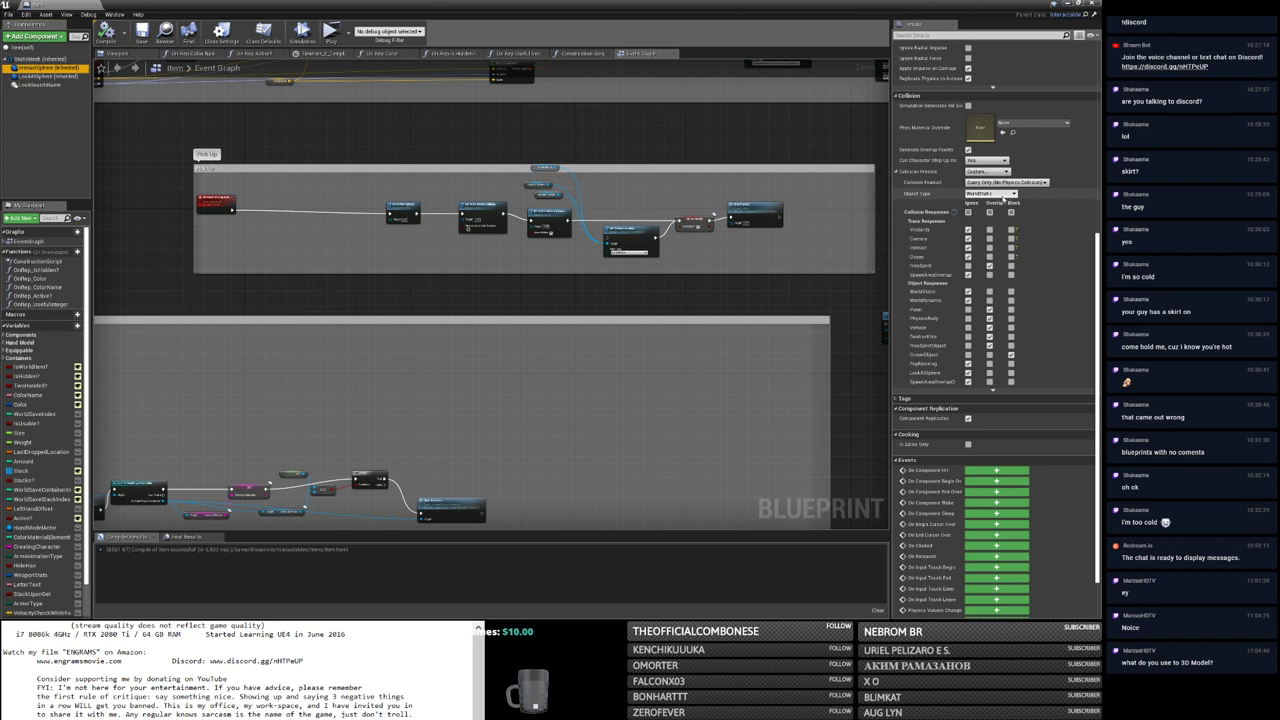
{"action": "left_click", "coordinate": [1004, 195]}
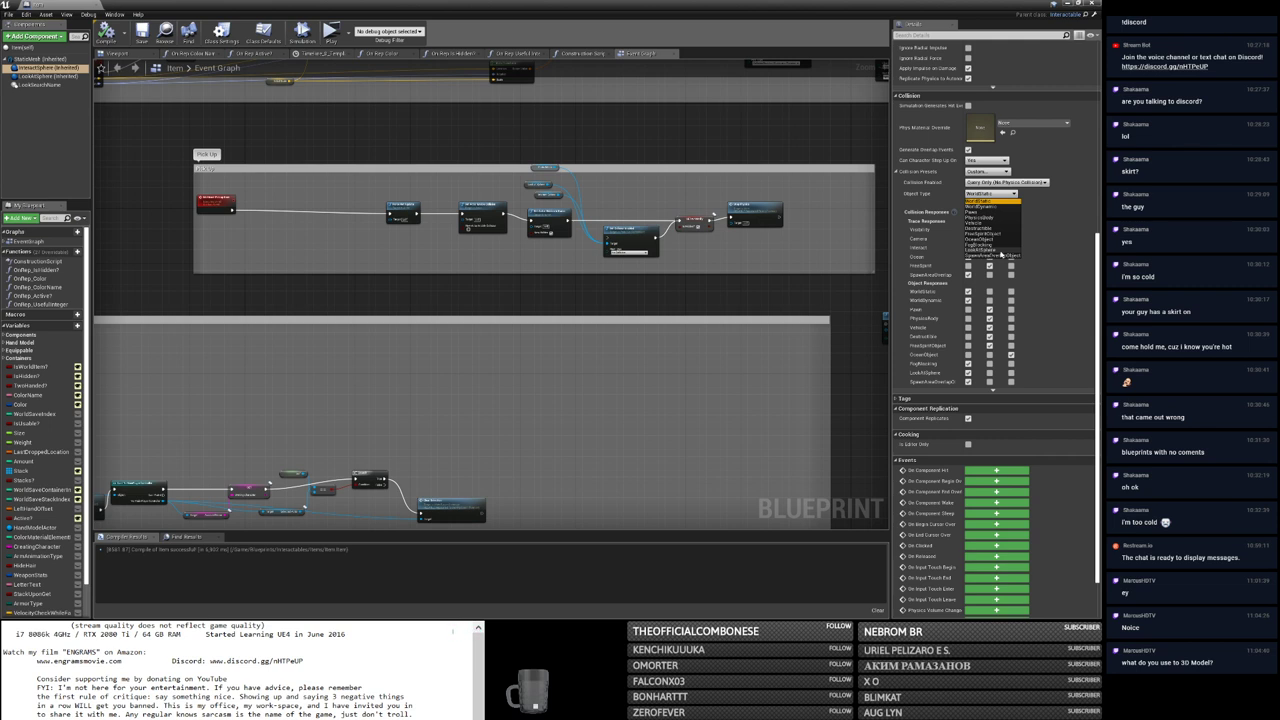
{"action": "left_click", "coordinate": [45, 76]}
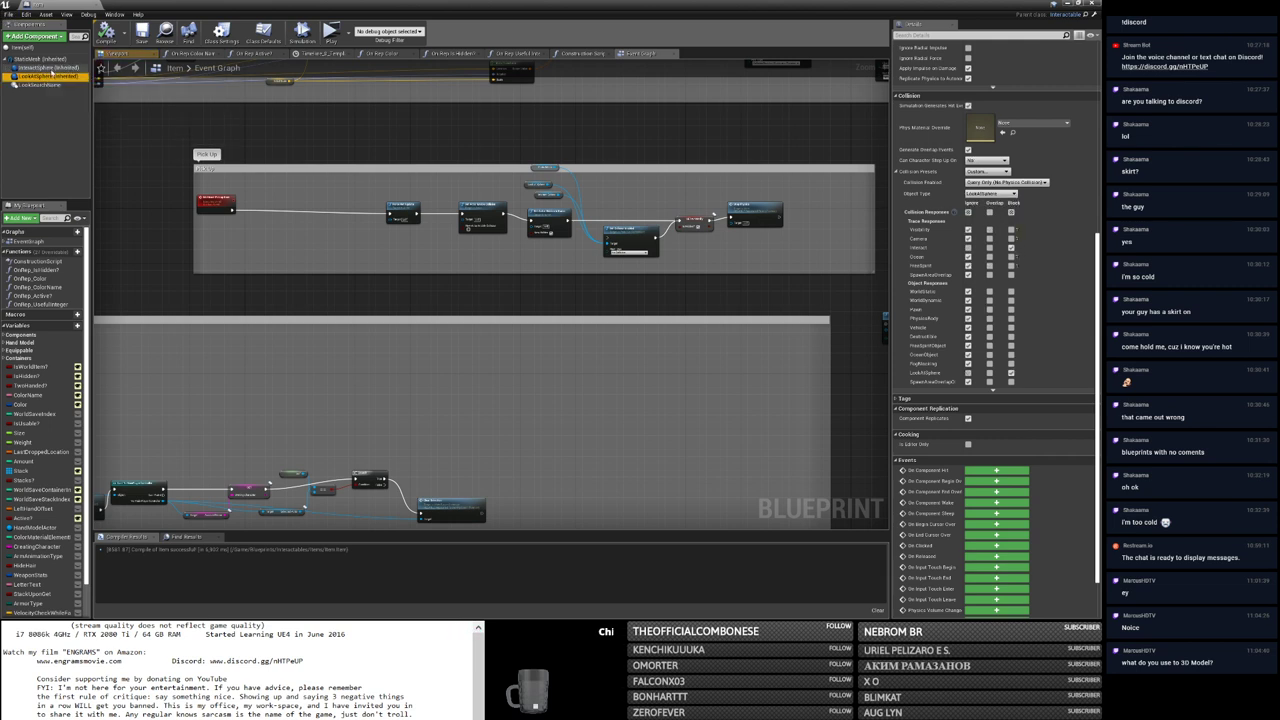
Step: Recheck Object Type on InteractSphere, LookAtSphere and StaticMesh, then save the Item blueprint
{"action": "left_click", "coordinate": [45, 67]}
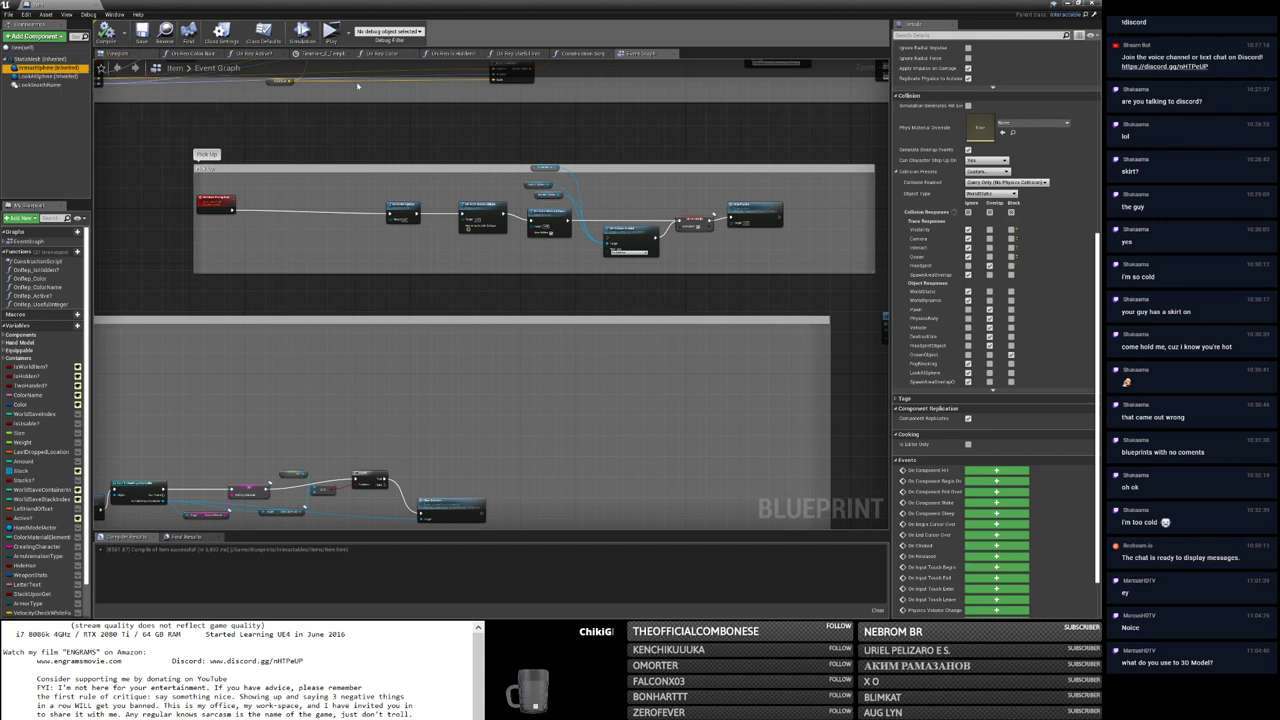
{"action": "left_click", "coordinate": [990, 194]}
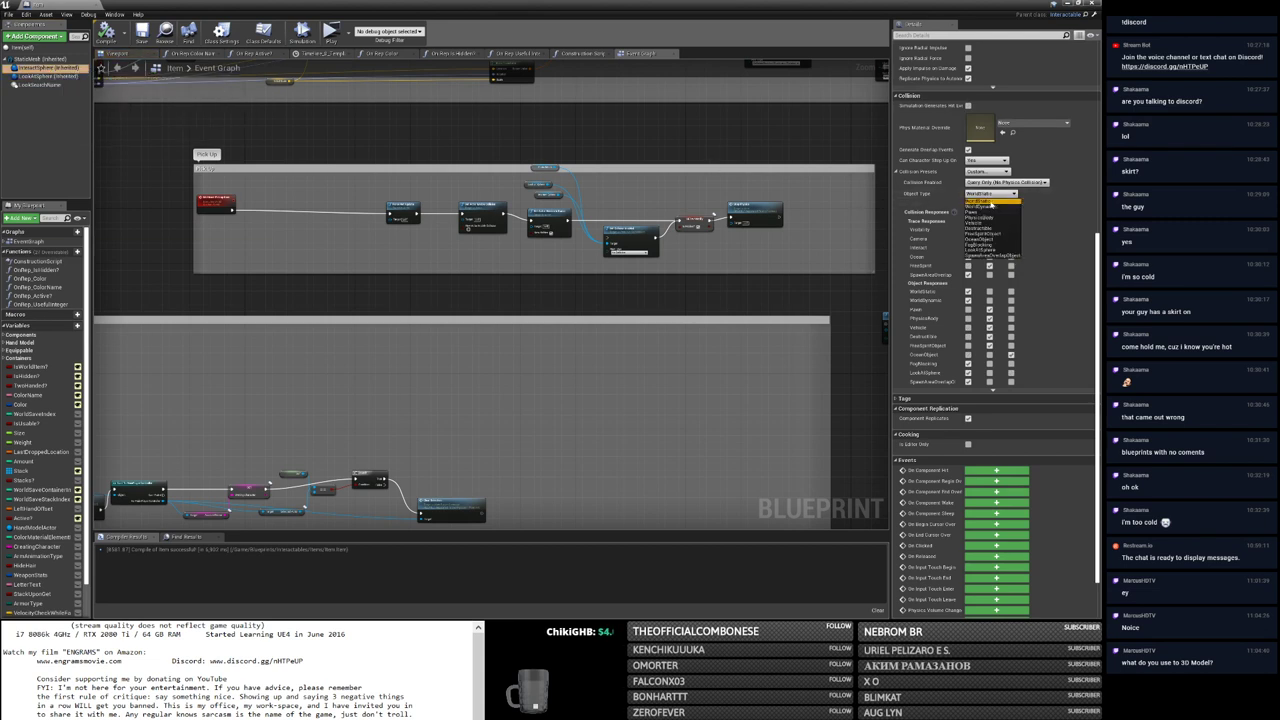
{"action": "left_click", "coordinate": [980, 249]}
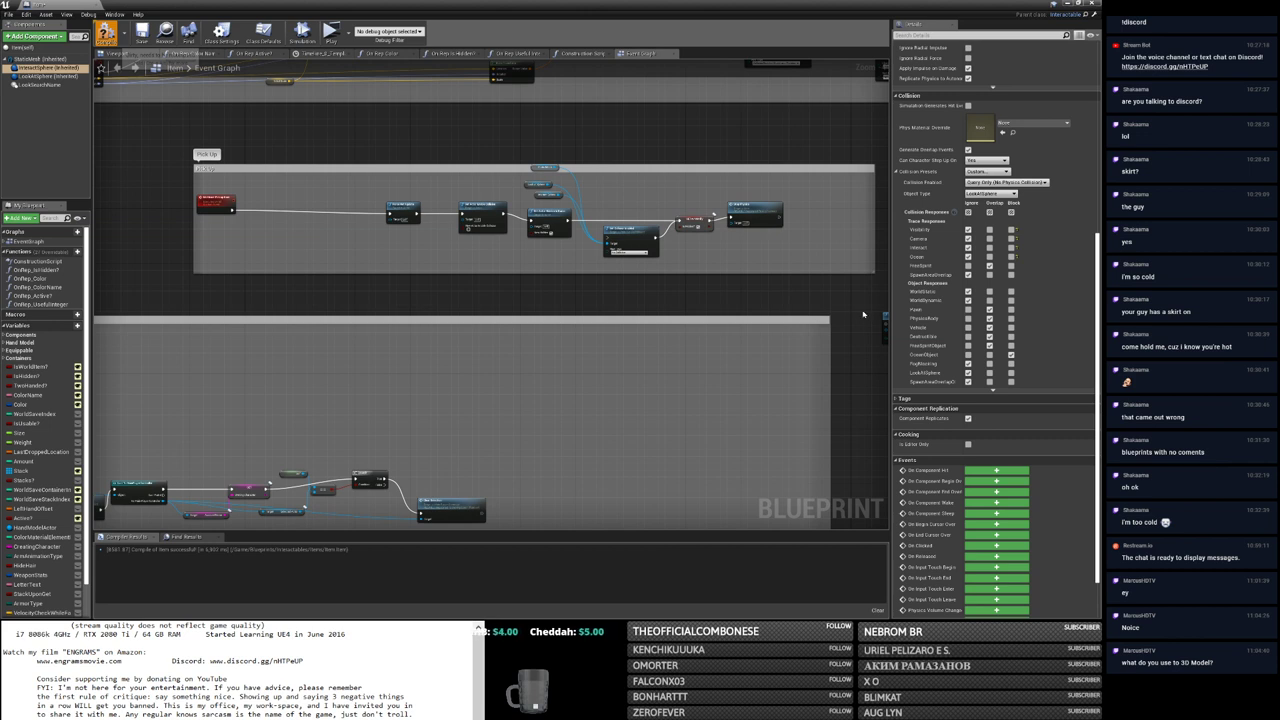
{"action": "left_click", "coordinate": [32, 59]}
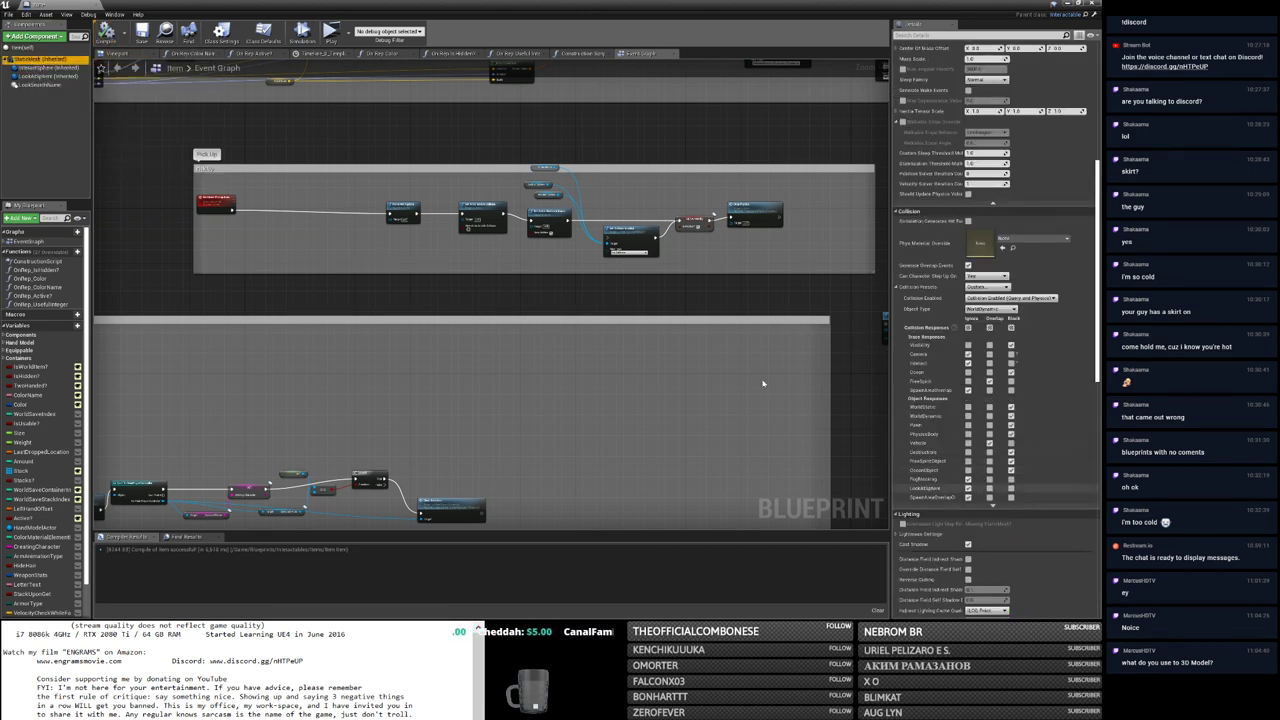
{"action": "left_click", "coordinate": [45, 67]}
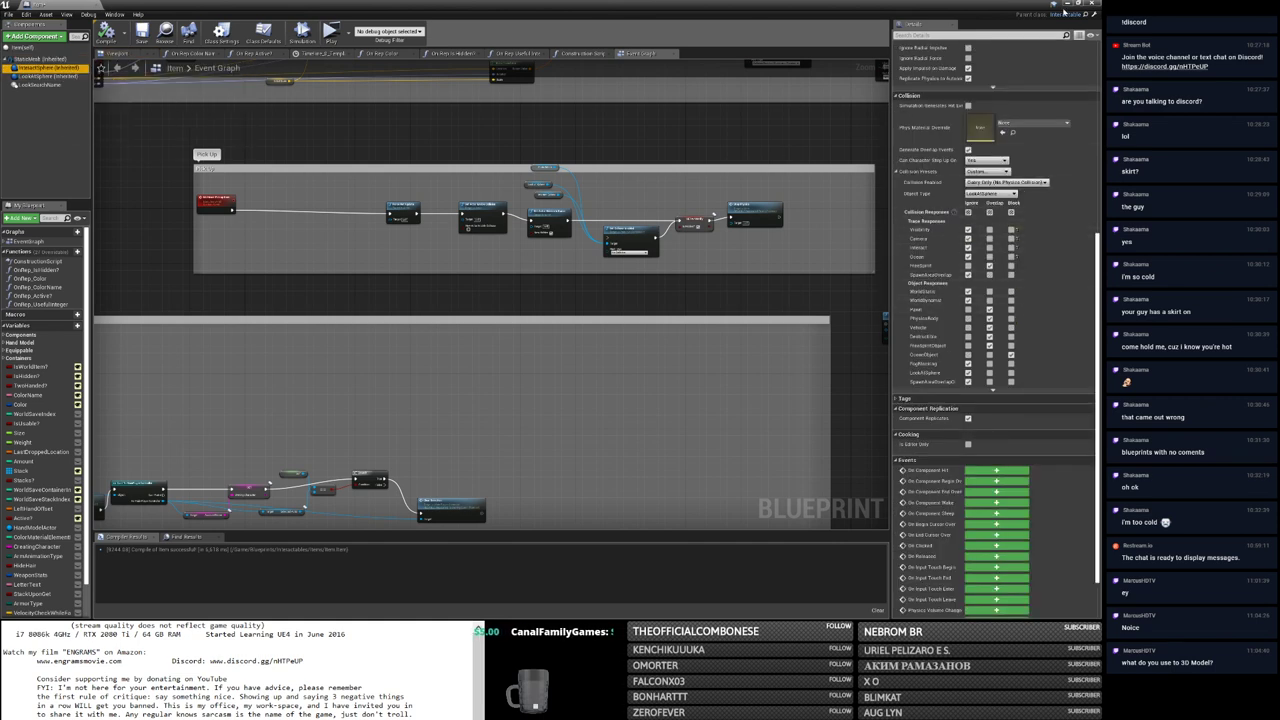
{"action": "left_click", "coordinate": [141, 33]}
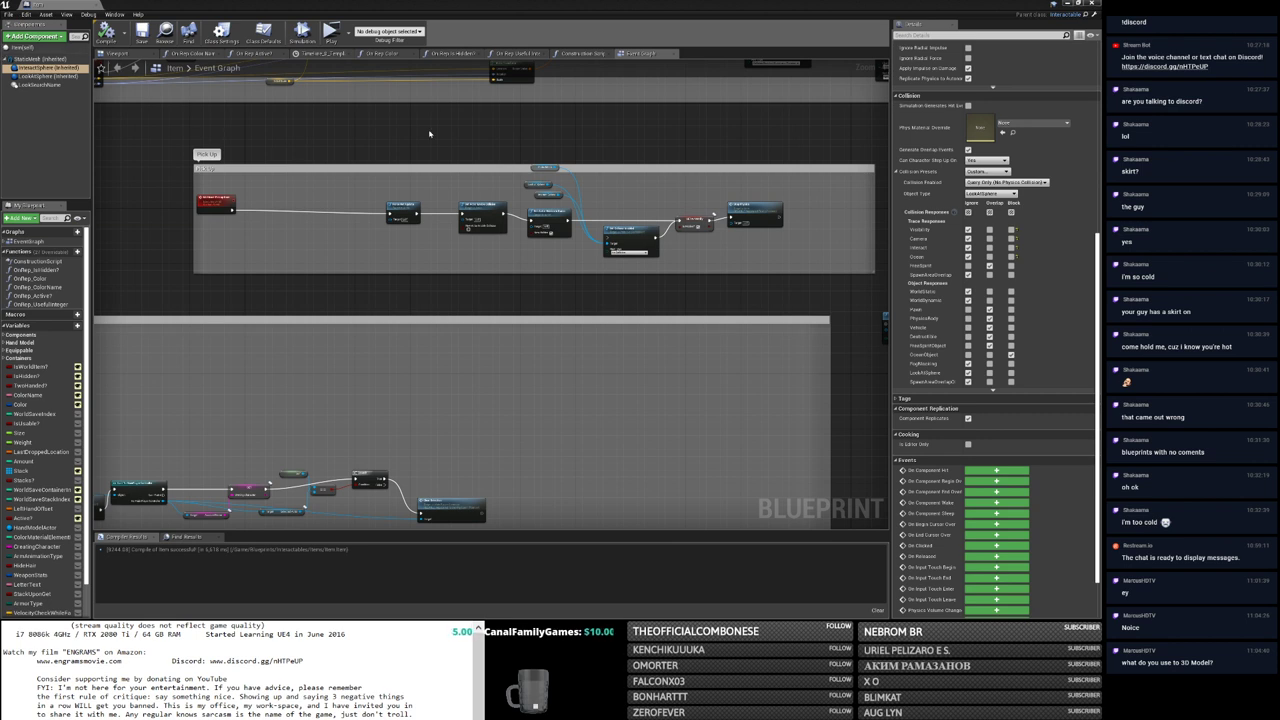
Step: Switch back to the editor and launch two standalone The Fey Lands game windows
{"action": "key", "text": "alt+Tab"}
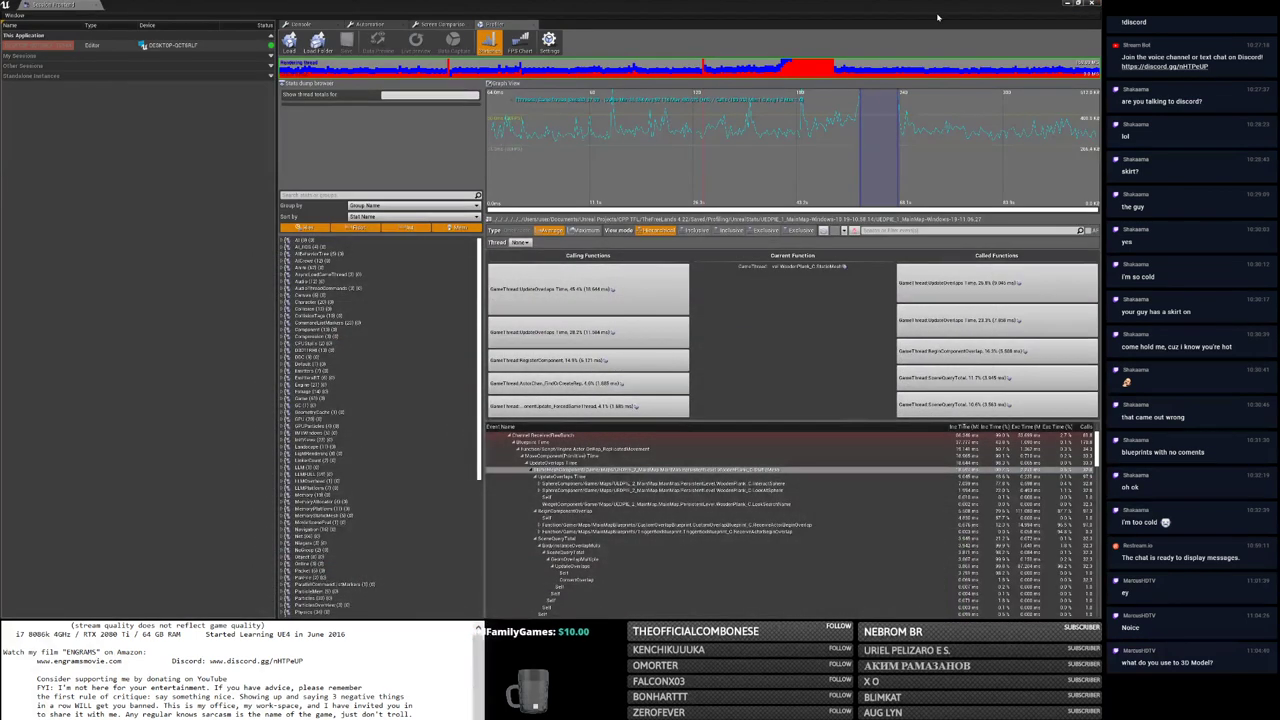
{"action": "key", "text": "alt+Tab"}
{"action": "left_click", "coordinate": [540, 30]}
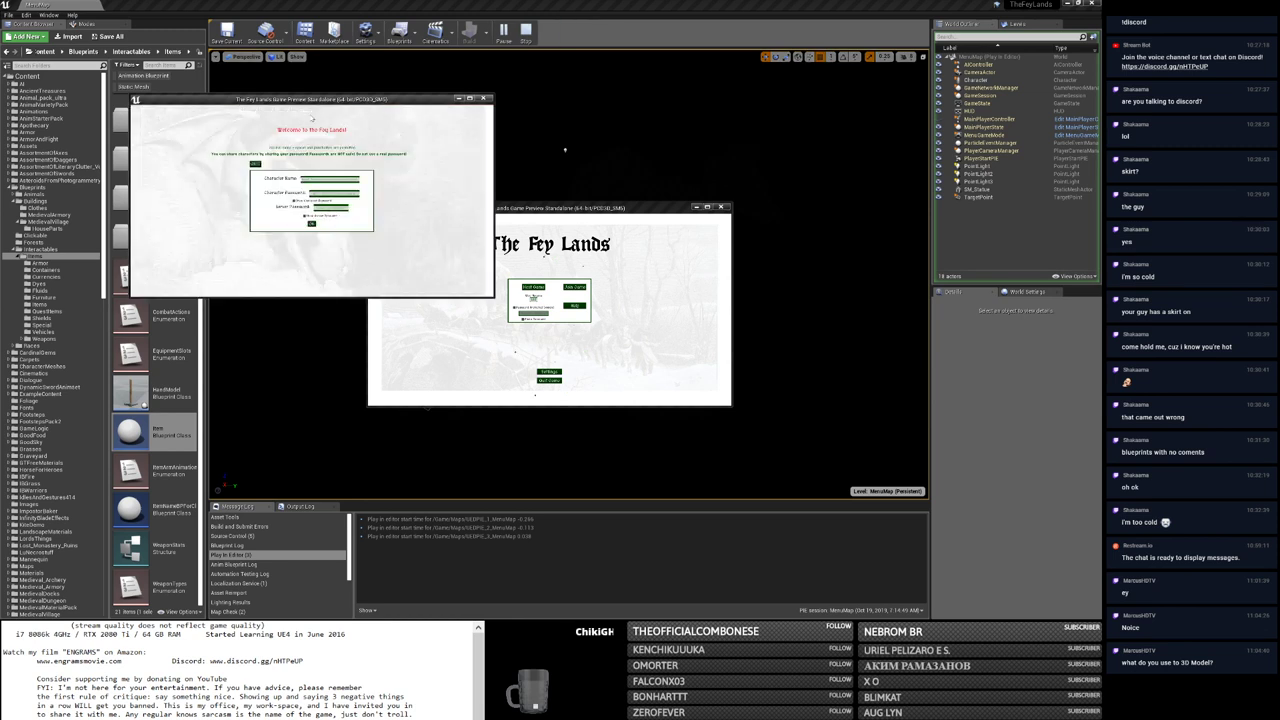
Step: Enter the character password and submit the login to load the forest world
{"action": "key", "text": "Tab"}
{"action": "key", "text": "Return"}
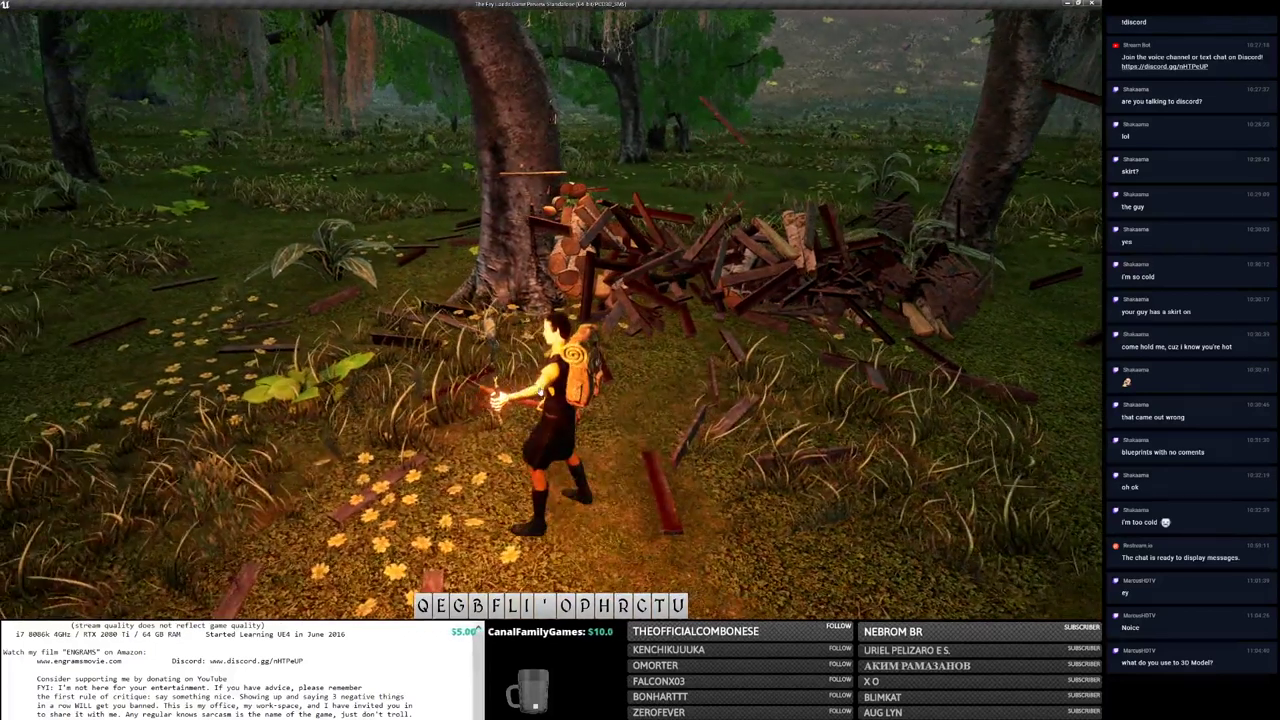
Step: Toggle the equipment slots with B, then run through the forest to the Lumberjack
{"action": "key", "text": "b"}
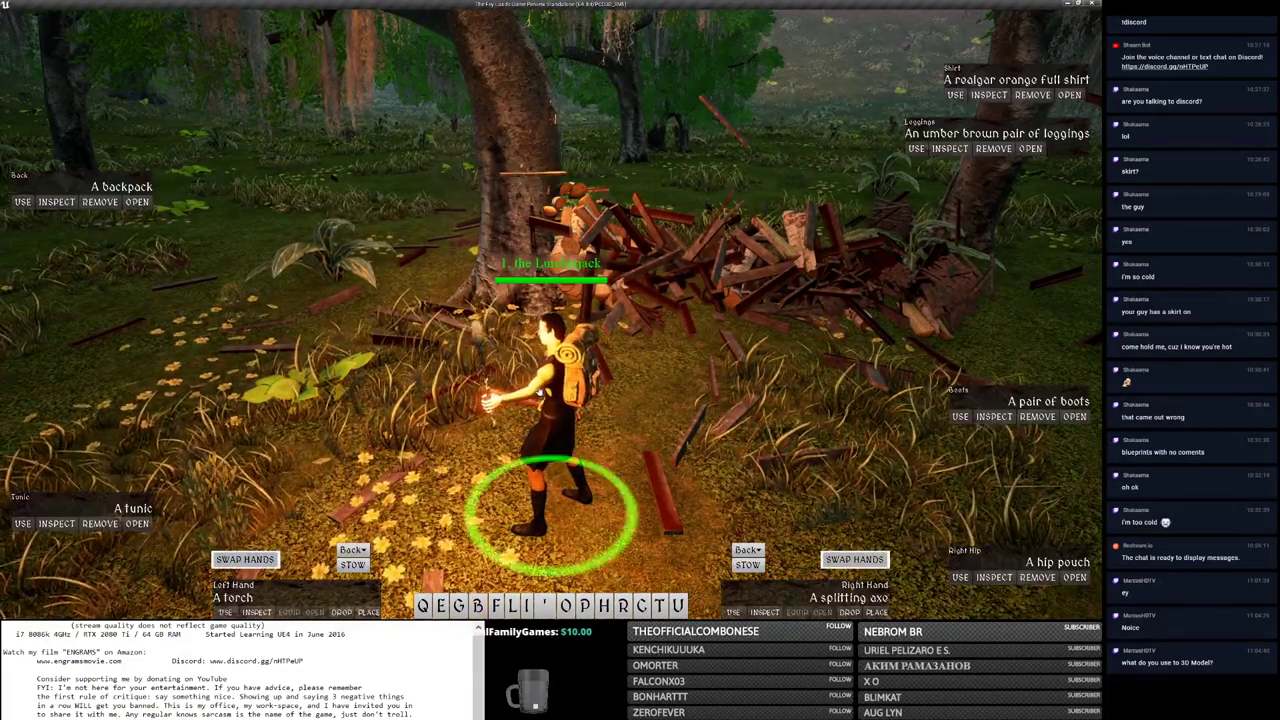
{"action": "key", "text": "b"}
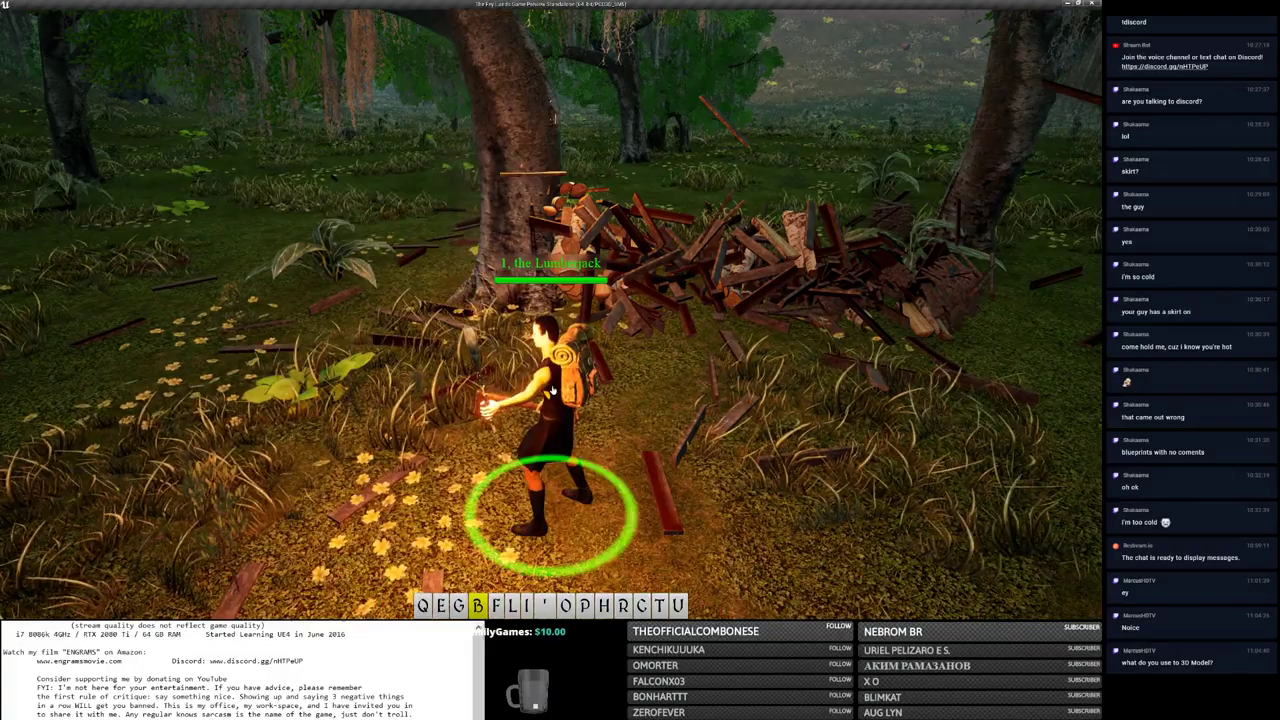
{"action": "key", "text": "w"}
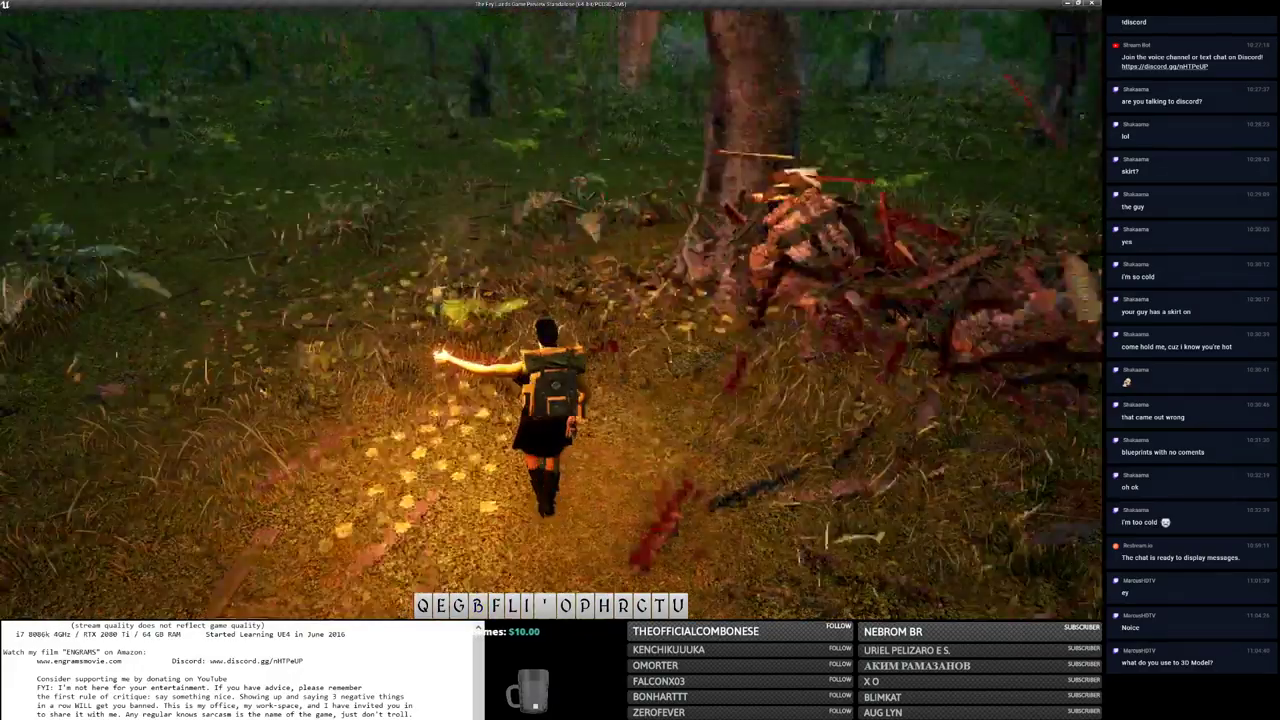
{"action": "key", "text": "w"}
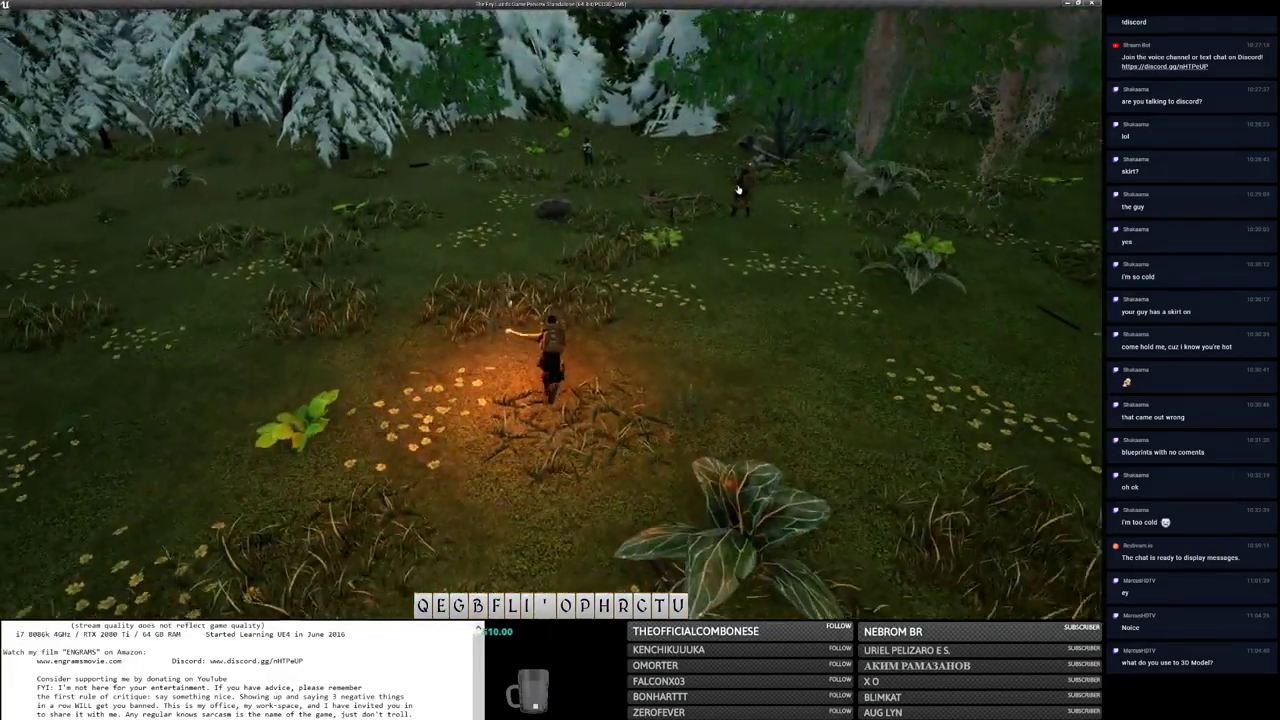
{"action": "key", "text": "w"}
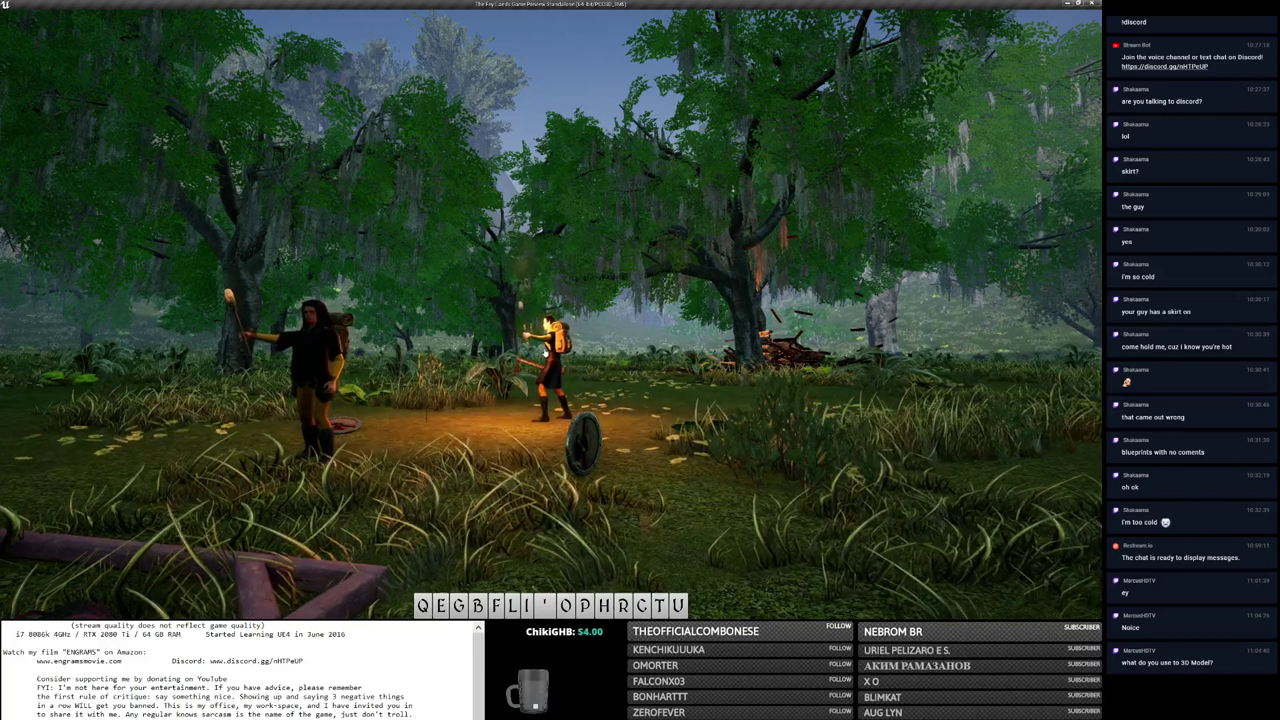
Step: Select and deselect the Lumberjack, then Change Character and log in as the second character
{"action": "left_click", "coordinate": [545, 335]}
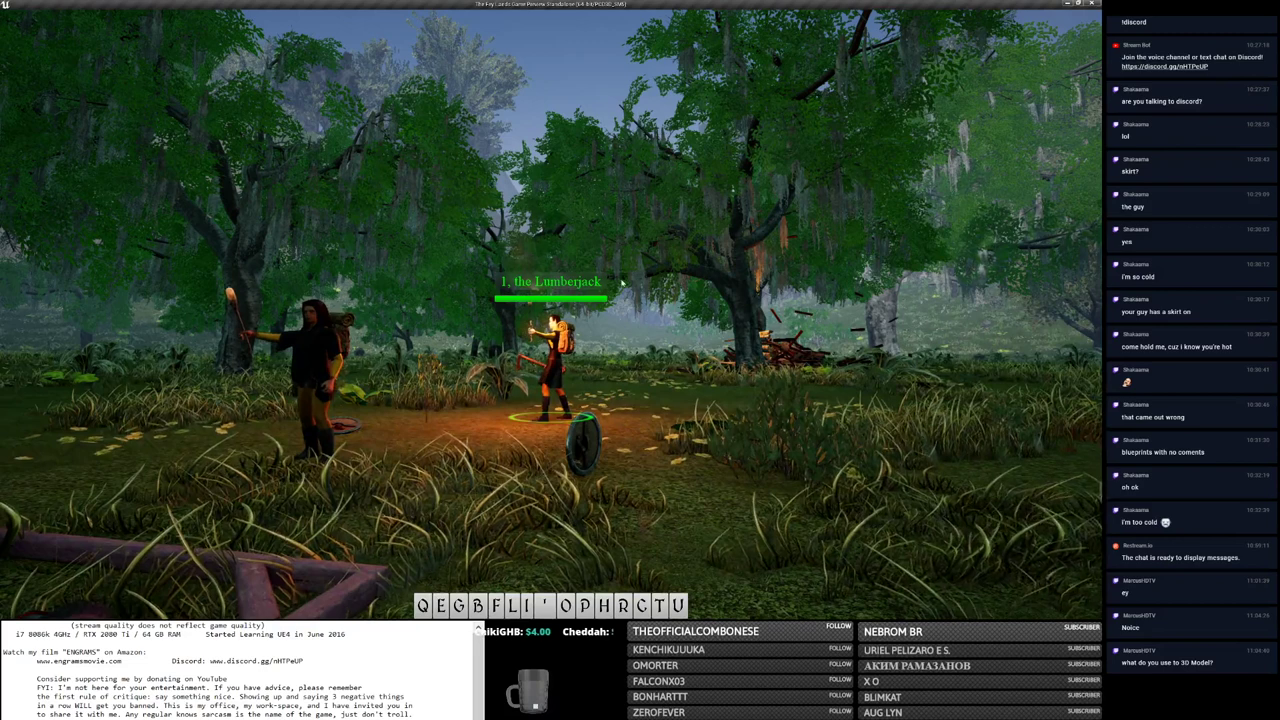
{"action": "scroll", "coordinate": [550, 350], "scroll_direction": "down", "scroll_amount": 3}
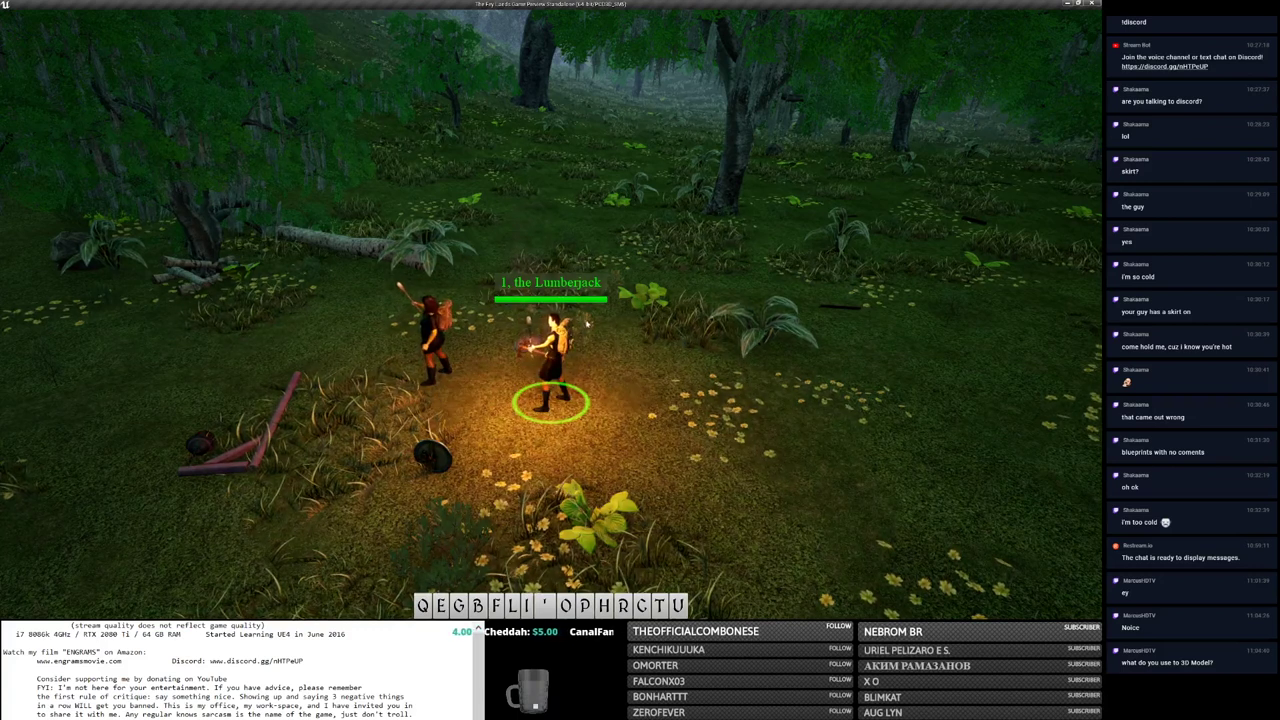
{"action": "left_click", "coordinate": [907, 120]}
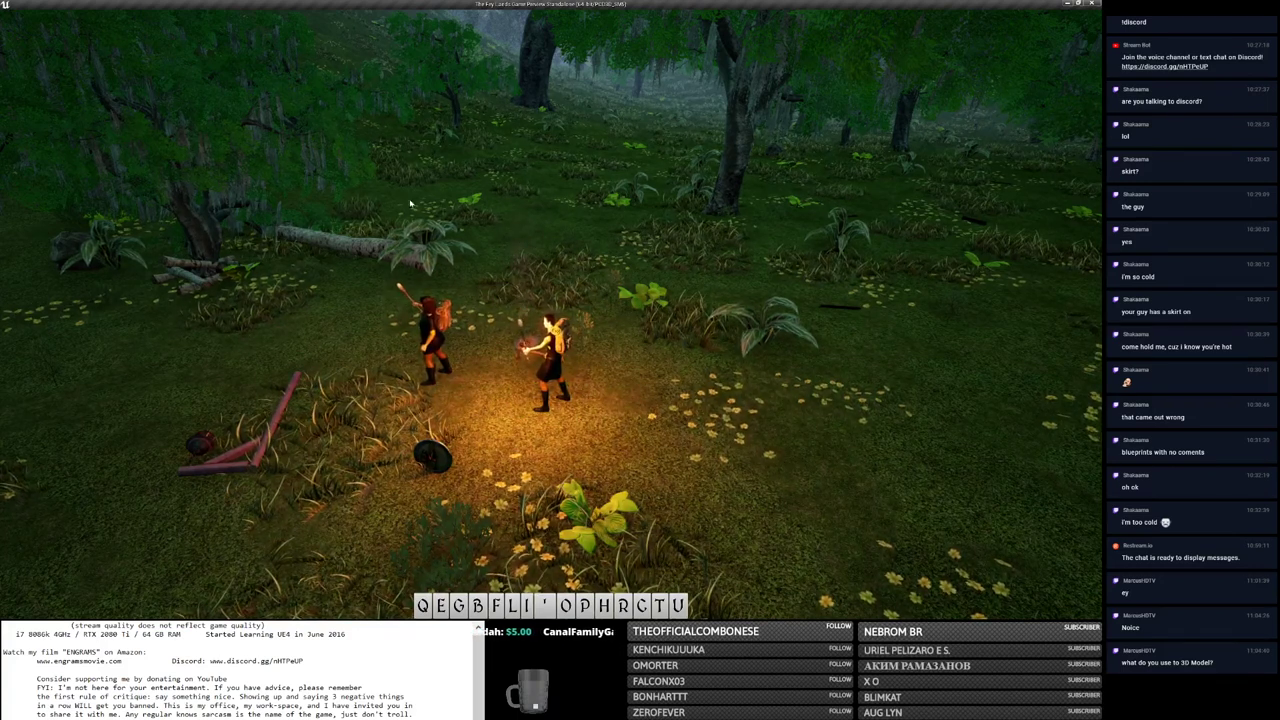
{"action": "key", "text": "Escape"}
{"action": "left_click", "coordinate": [100, 156]}
{"action": "key", "text": "Return"}
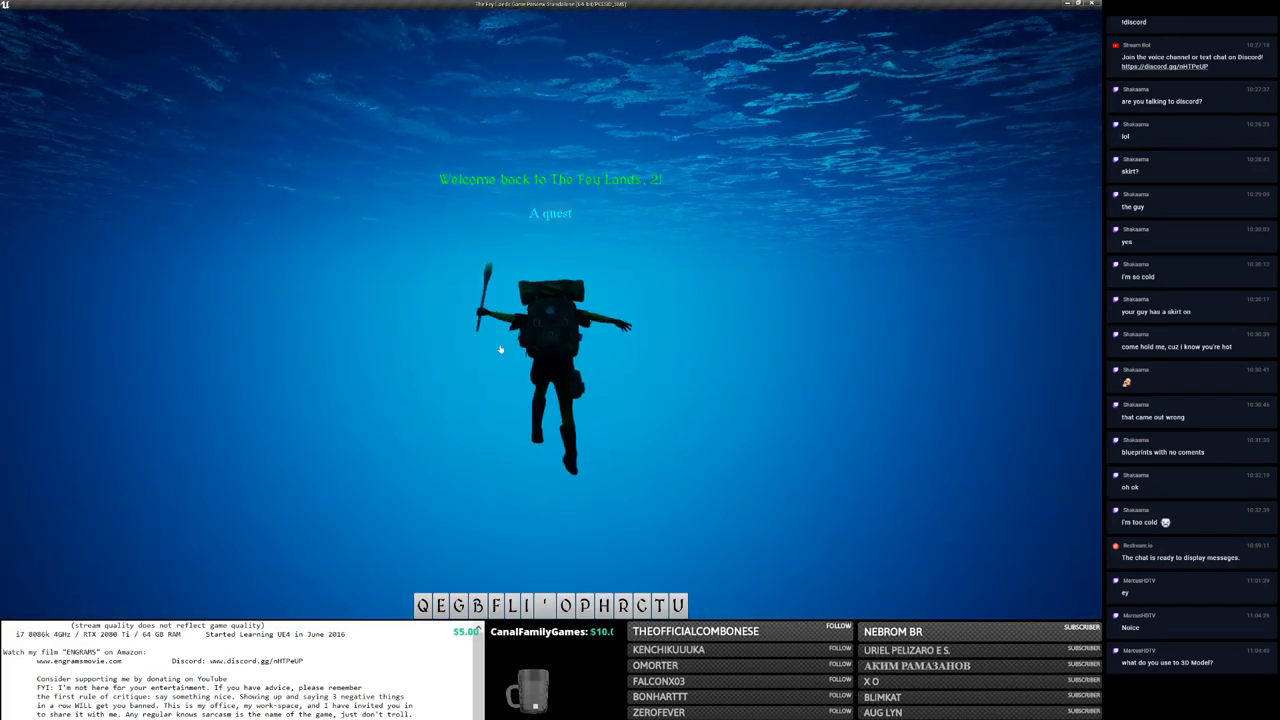
Step: Select and deselect the underwater character, then choose Change Character from the Esc menu
{"action": "left_click", "coordinate": [558, 318]}
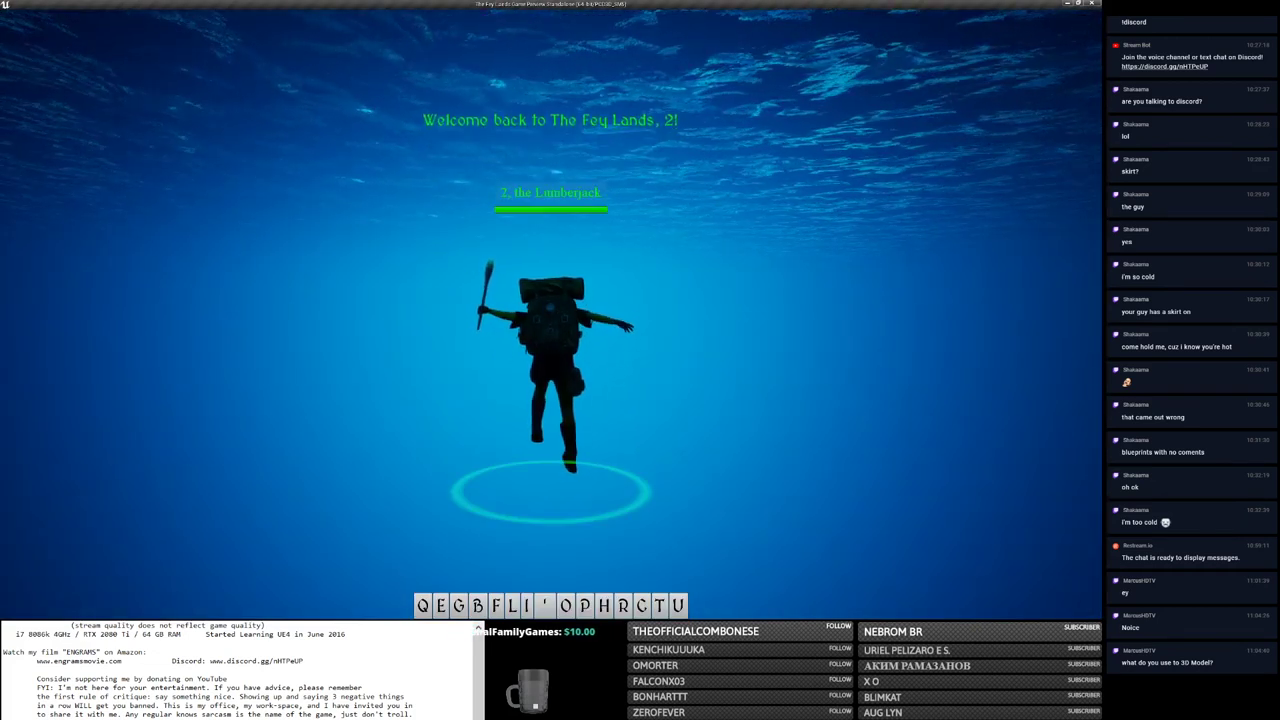
{"action": "left_click", "coordinate": [610, 364]}
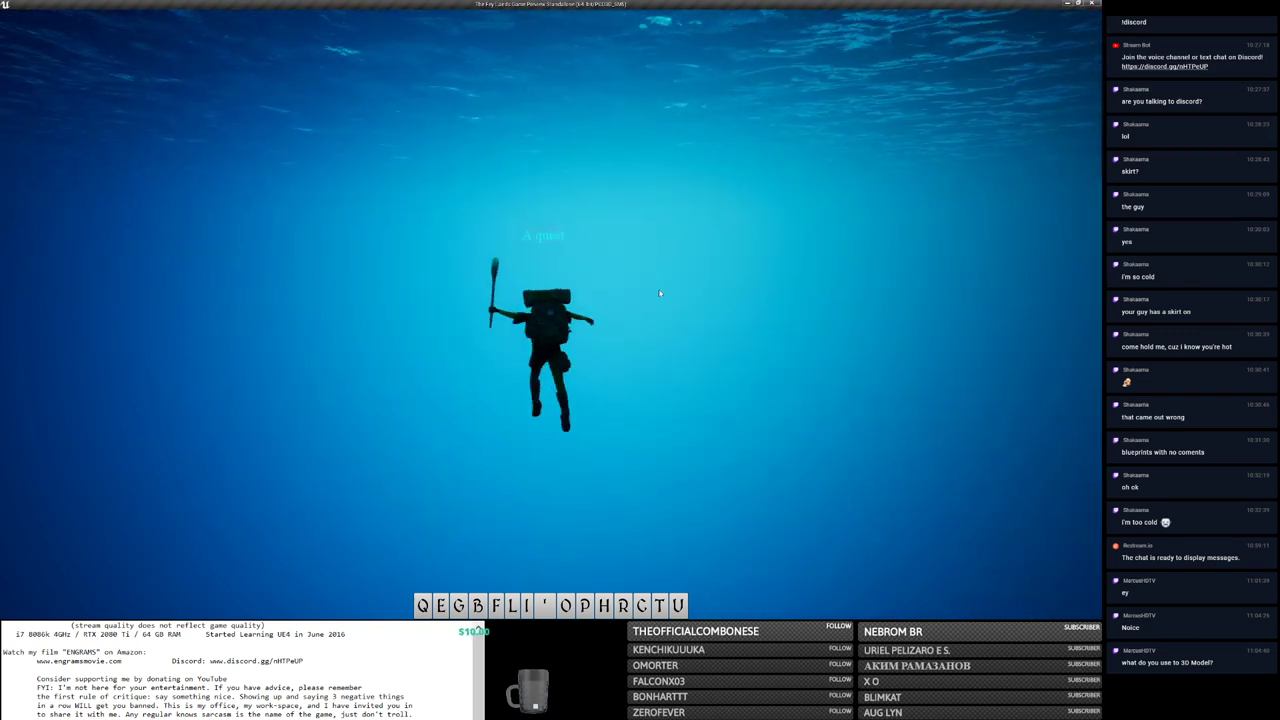
{"action": "left_click", "coordinate": [545, 330]}
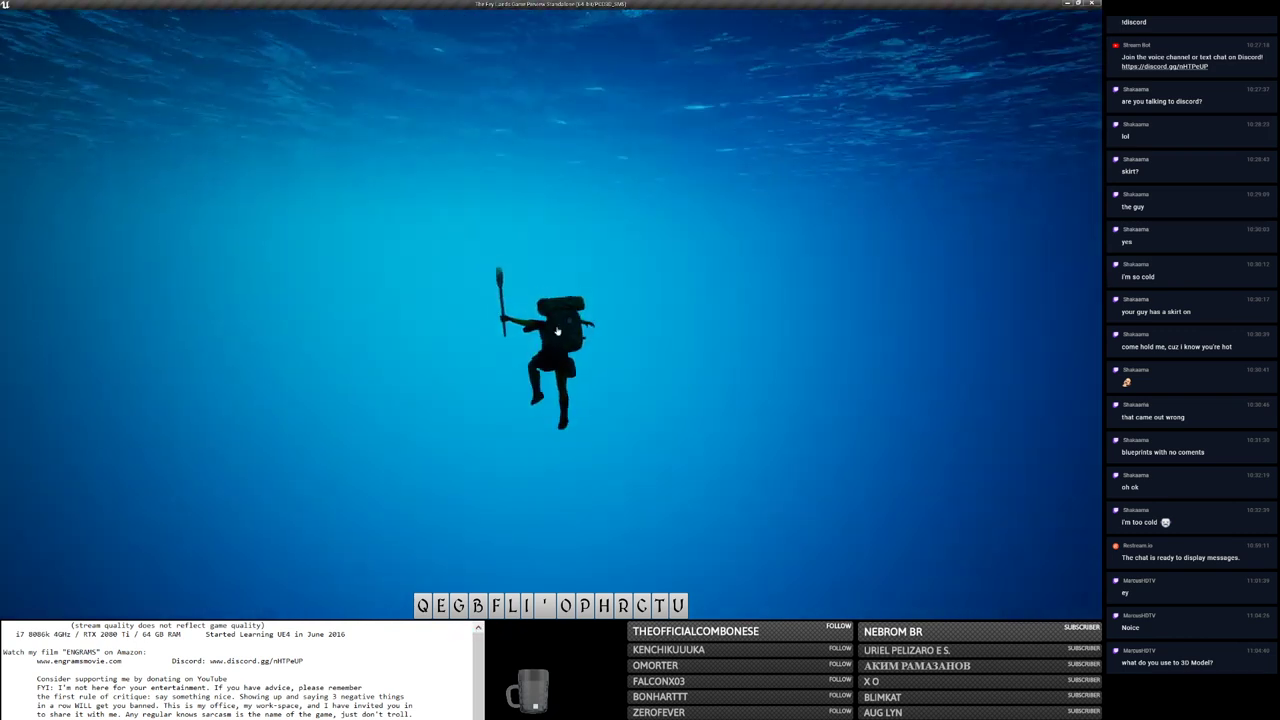
{"action": "left_click", "coordinate": [557, 331]}
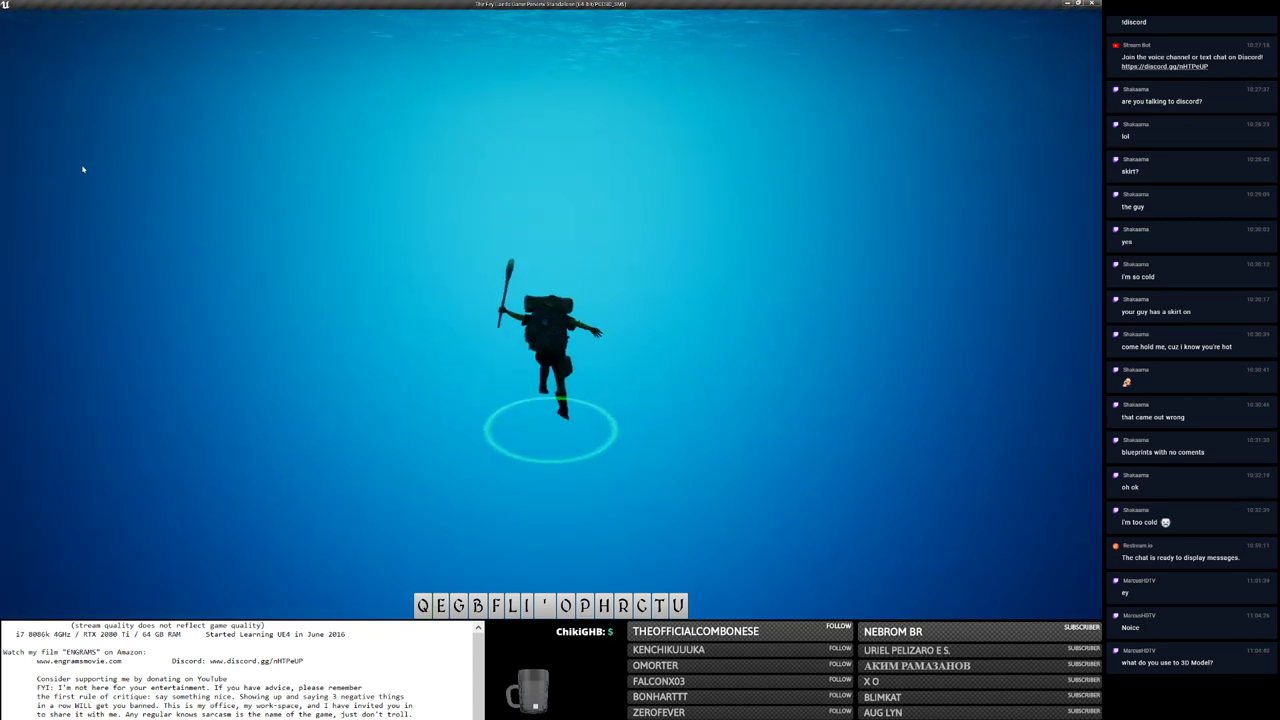
{"action": "key", "text": "Escape"}
{"action": "left_click", "coordinate": [83, 156]}
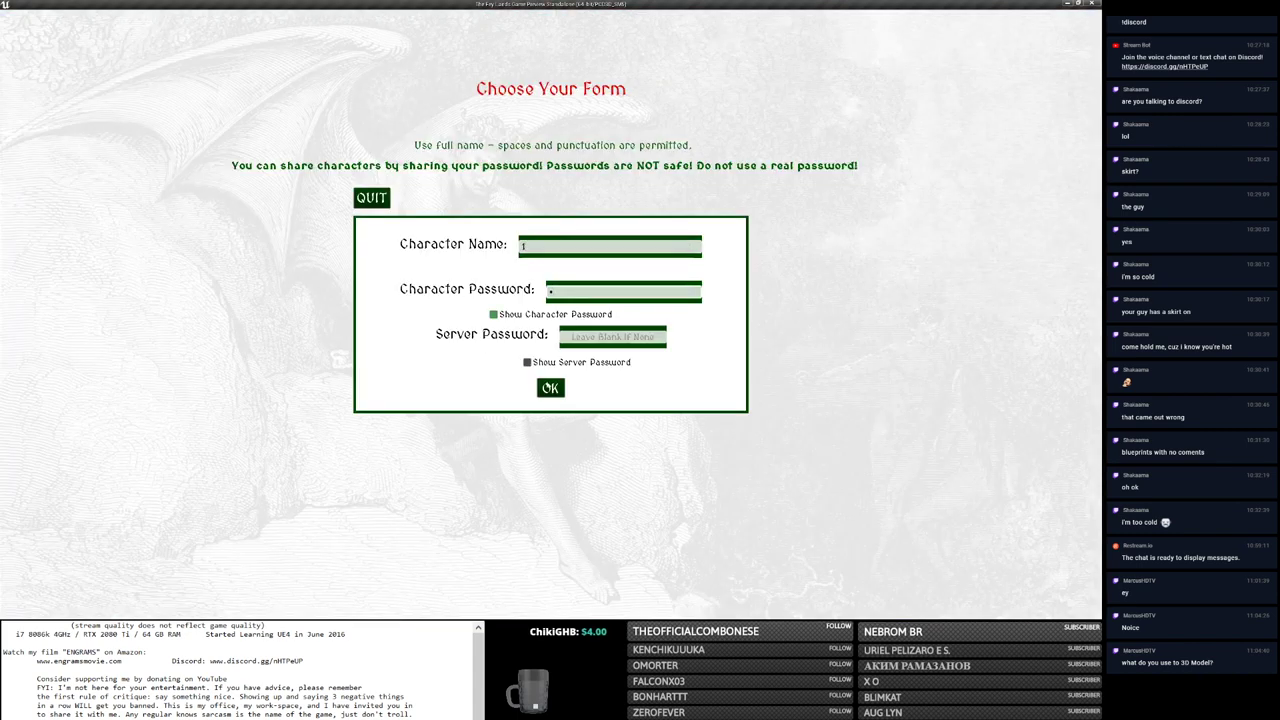
Step: Log back in as the first character, toggle its torch and axe equipment, then press Esc
{"action": "left_click", "coordinate": [561, 391]}
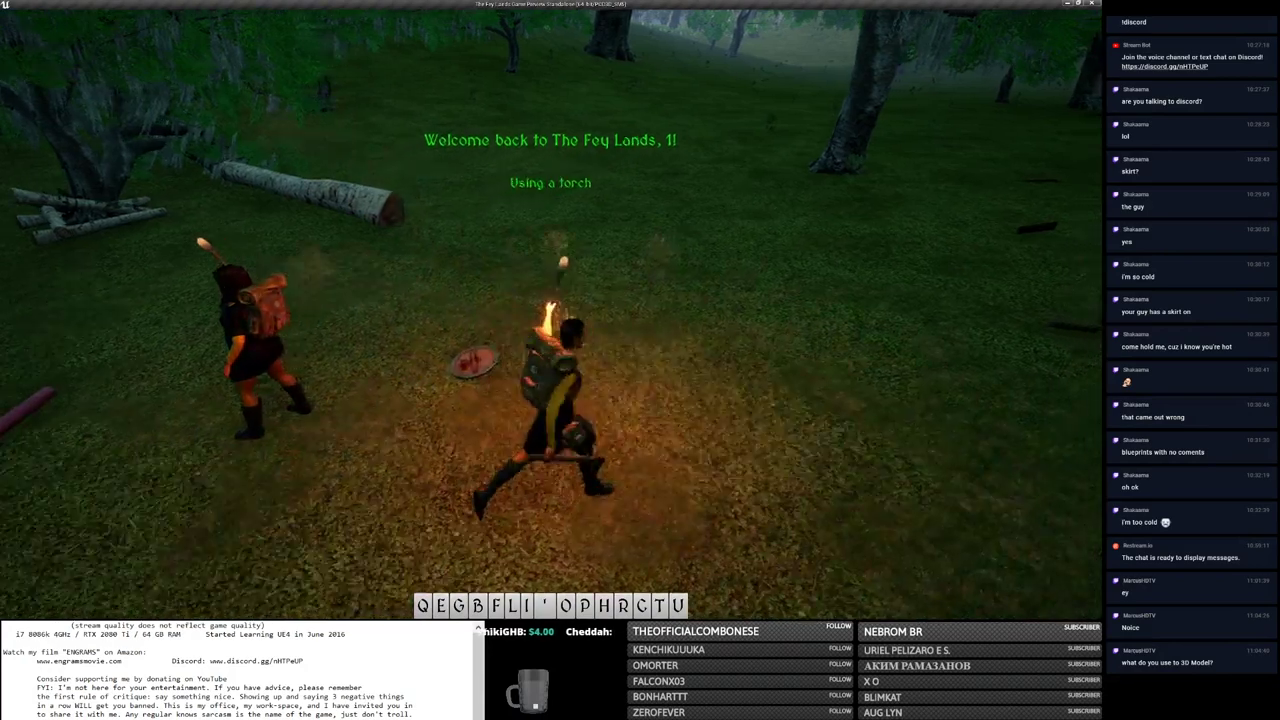
{"action": "key", "text": "b"}
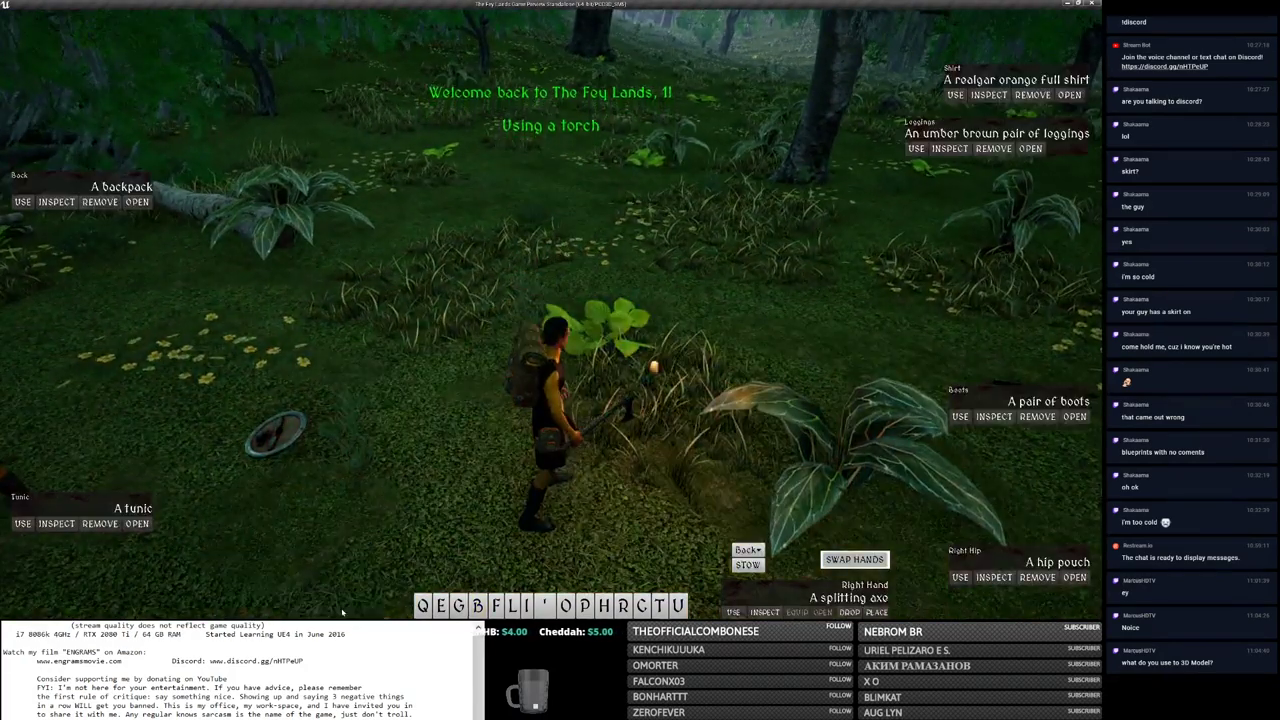
{"action": "key", "text": "g"}
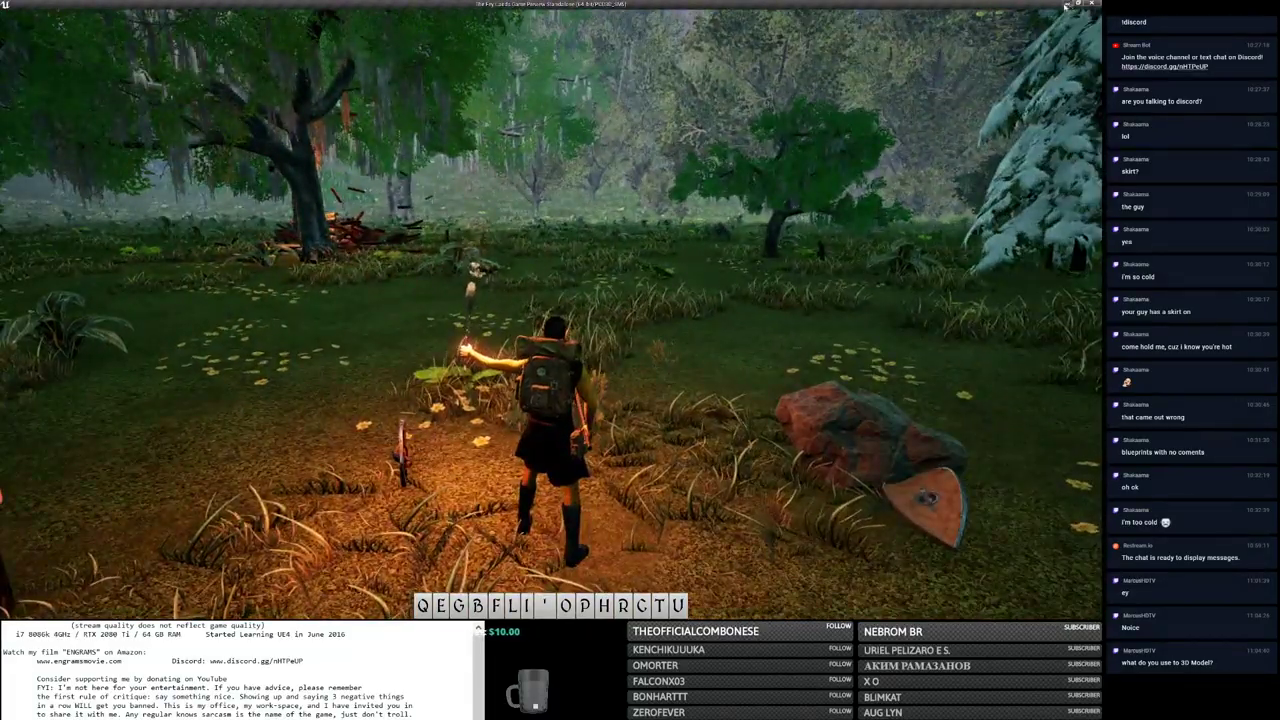
{"action": "key", "text": "Escape"}
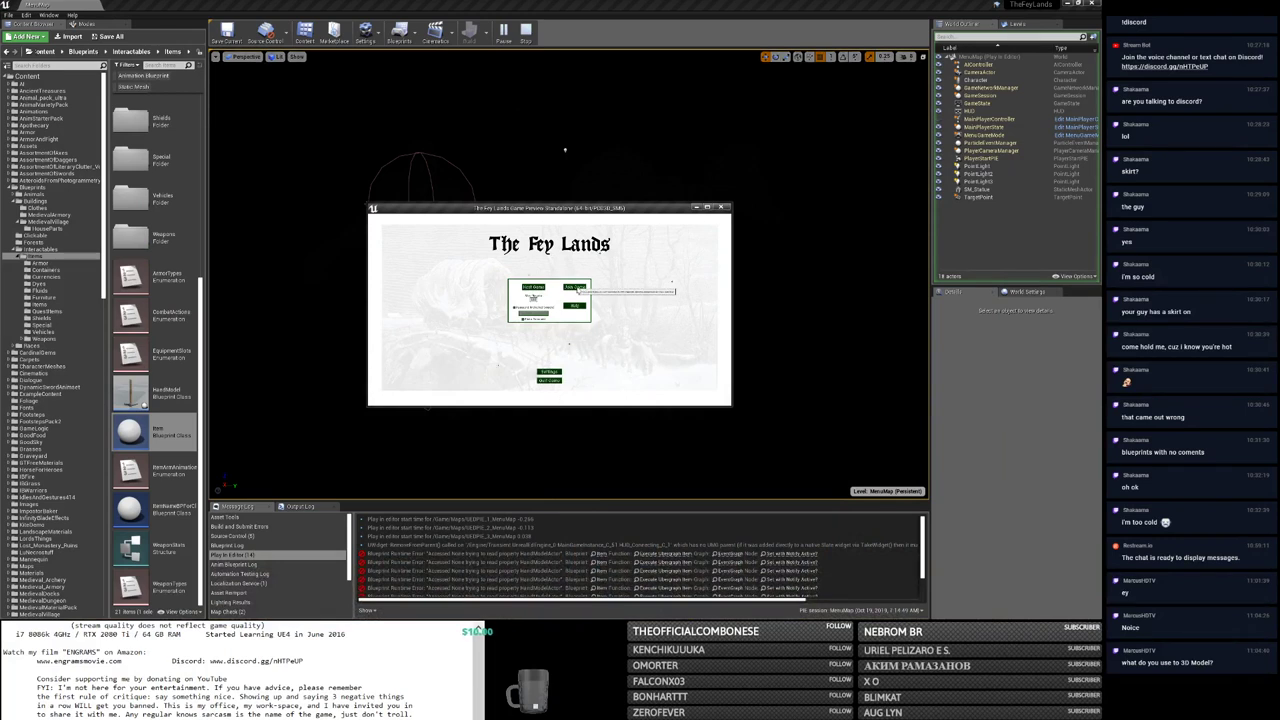
Step: Join the listed game server from the online browser and maximise the game window
{"action": "left_click", "coordinate": [575, 288]}
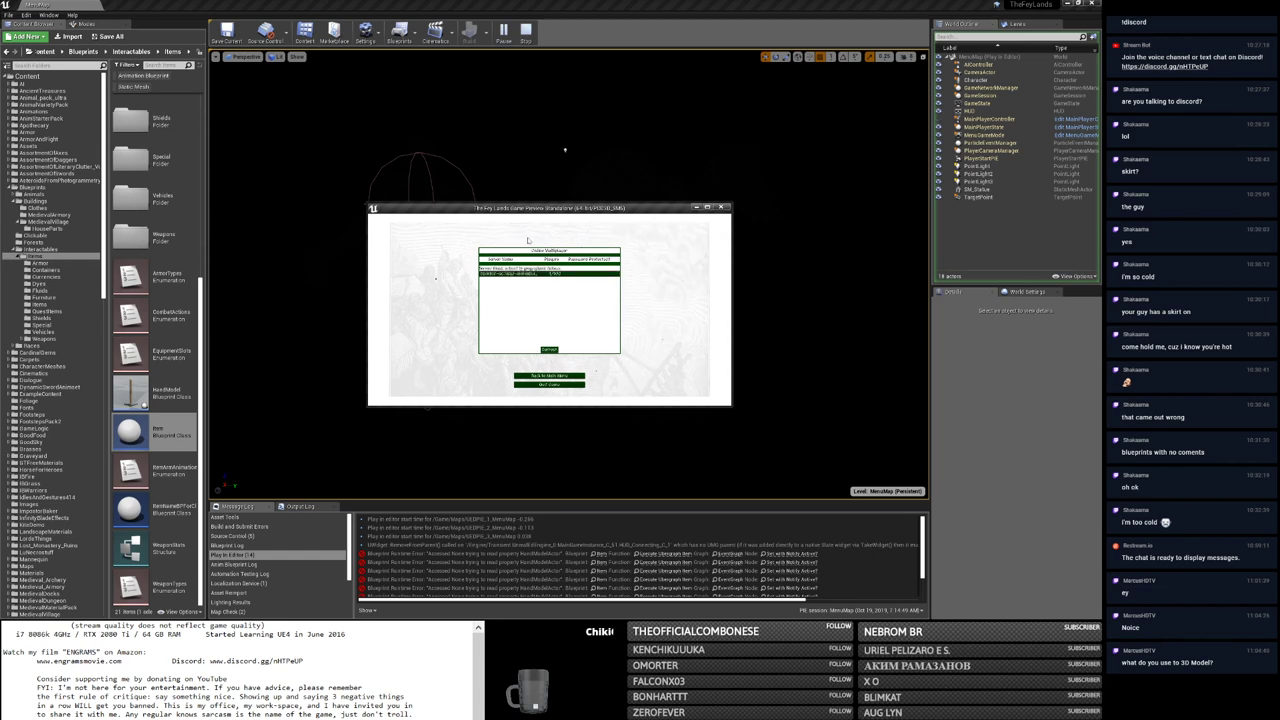
{"action": "left_click", "coordinate": [562, 274]}
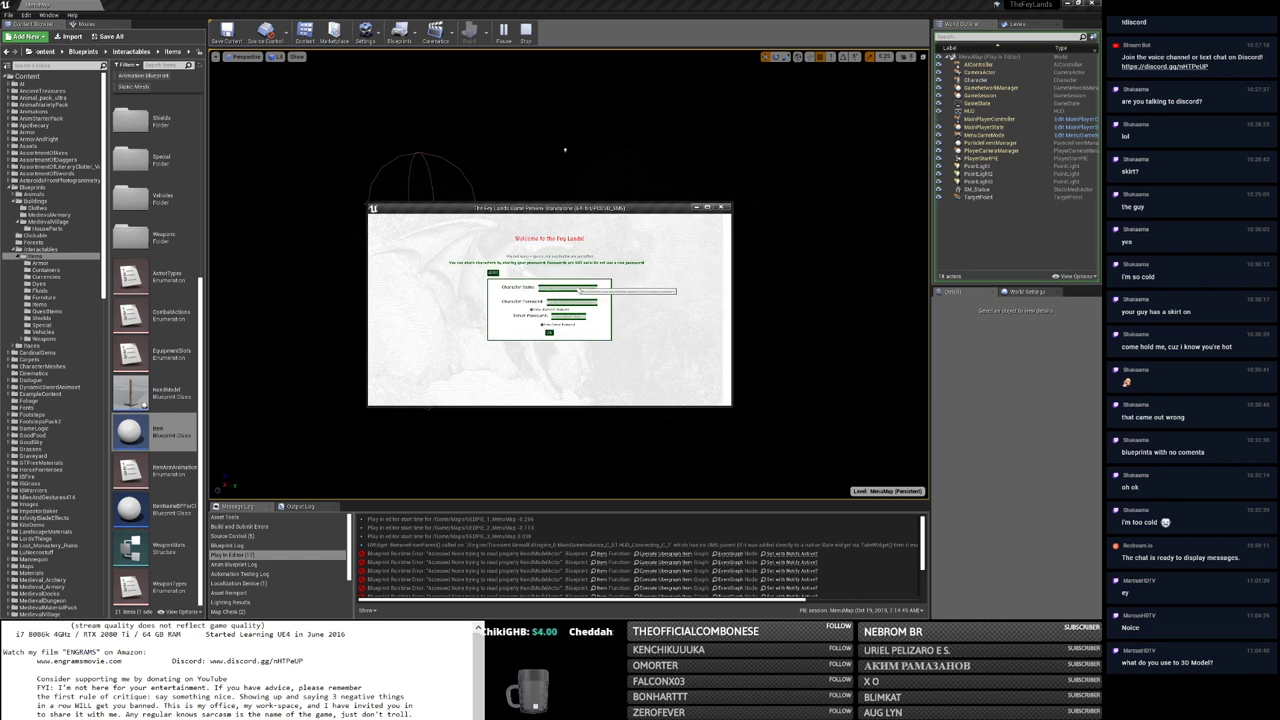
{"action": "left_click", "coordinate": [1068, 4]}
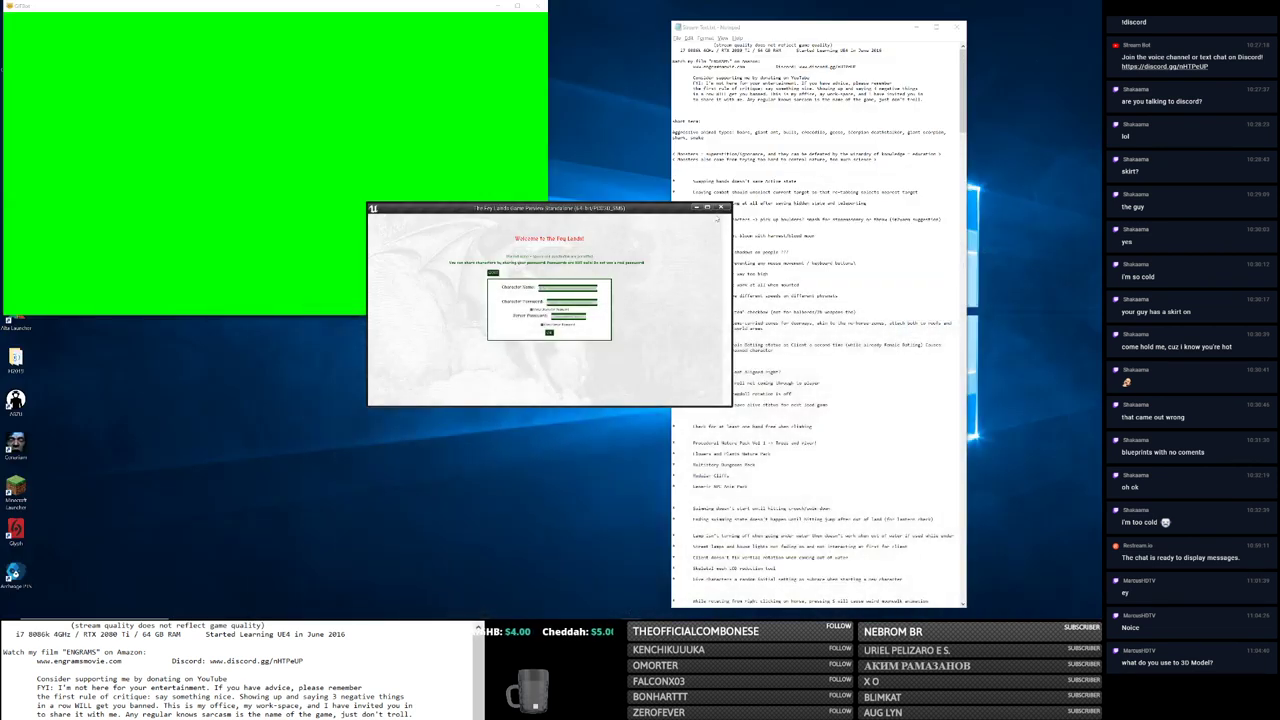
{"action": "left_click", "coordinate": [707, 207]}
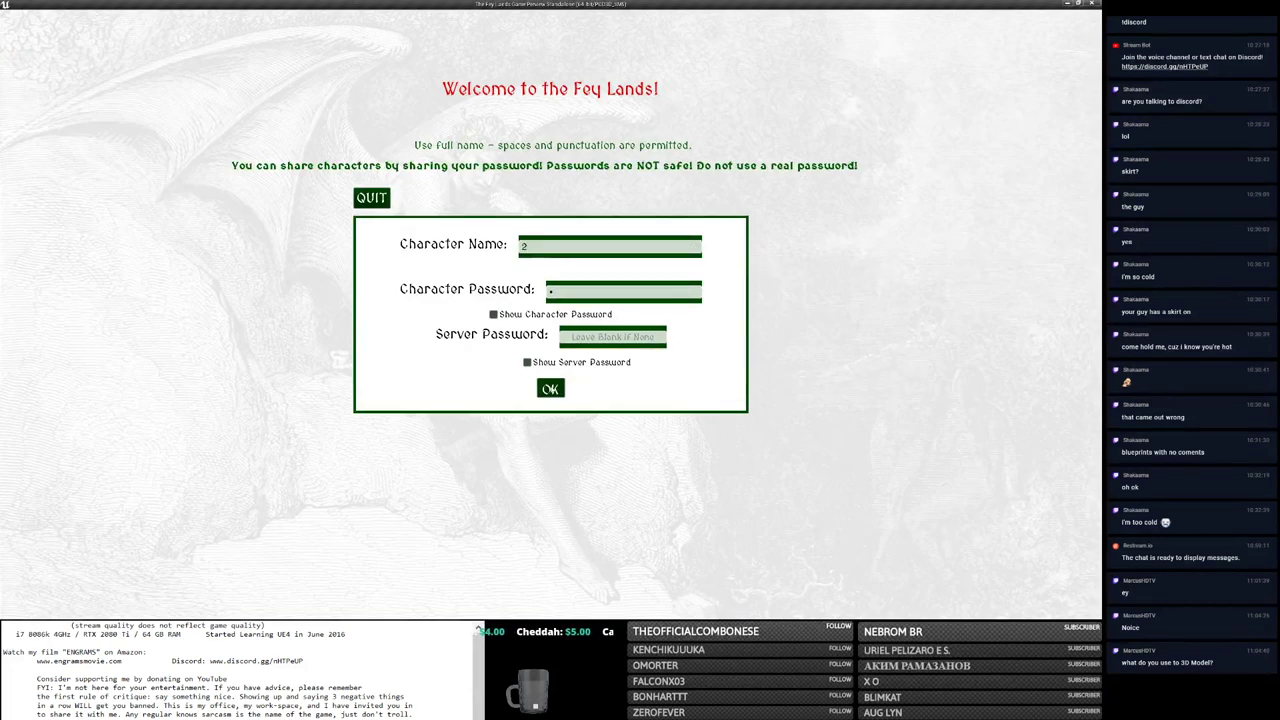
Step: Log in with the character details and start swimming underwater
{"action": "left_click", "coordinate": [550, 388]}
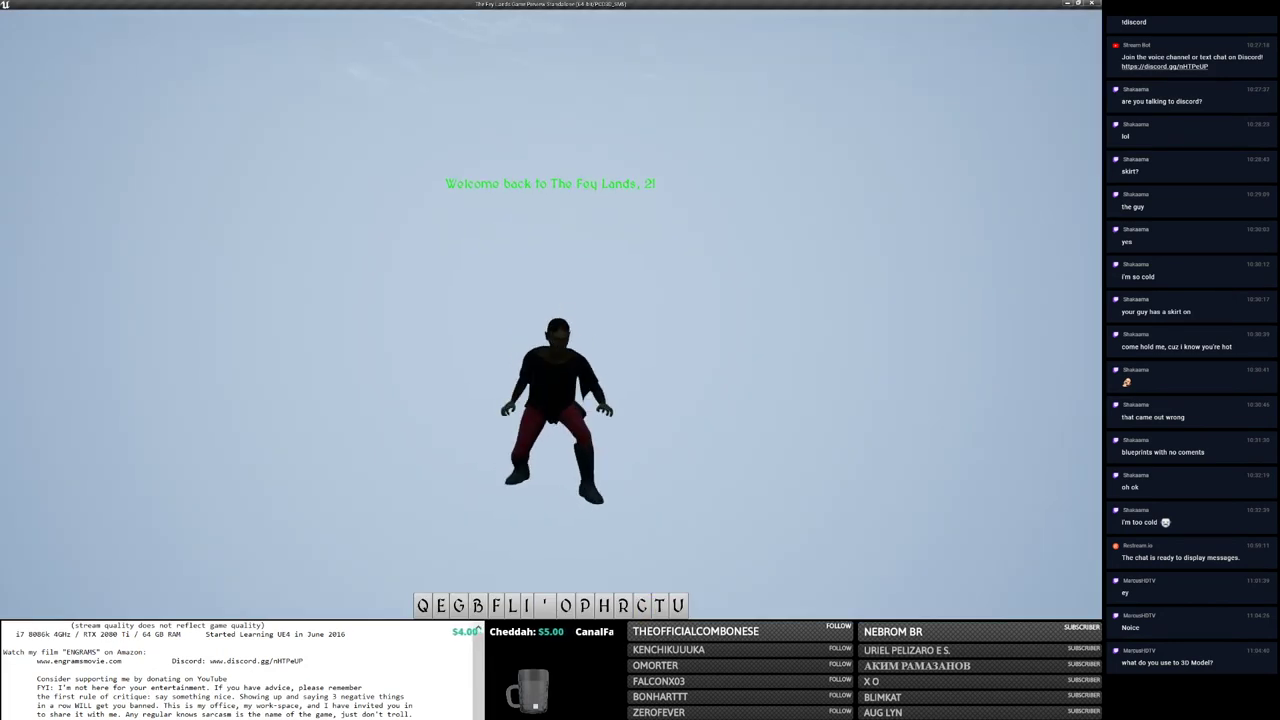
{"action": "key", "text": "c"}
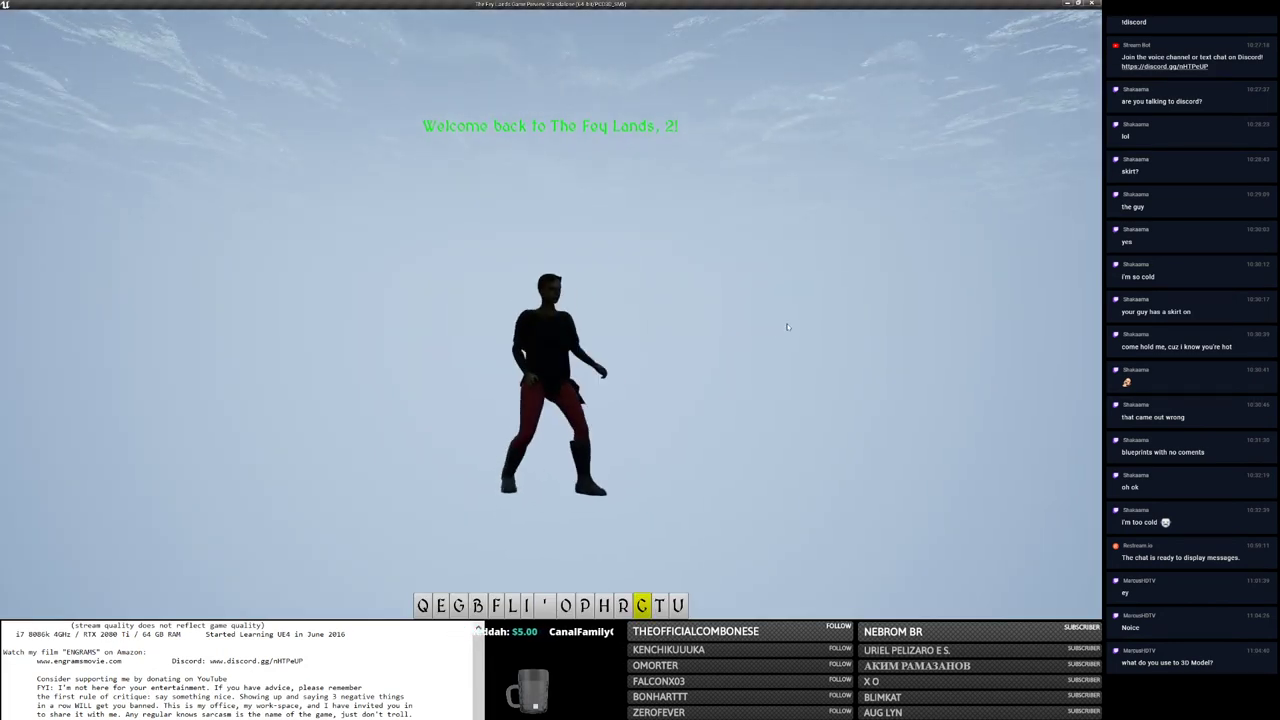
{"action": "key", "text": "c"}
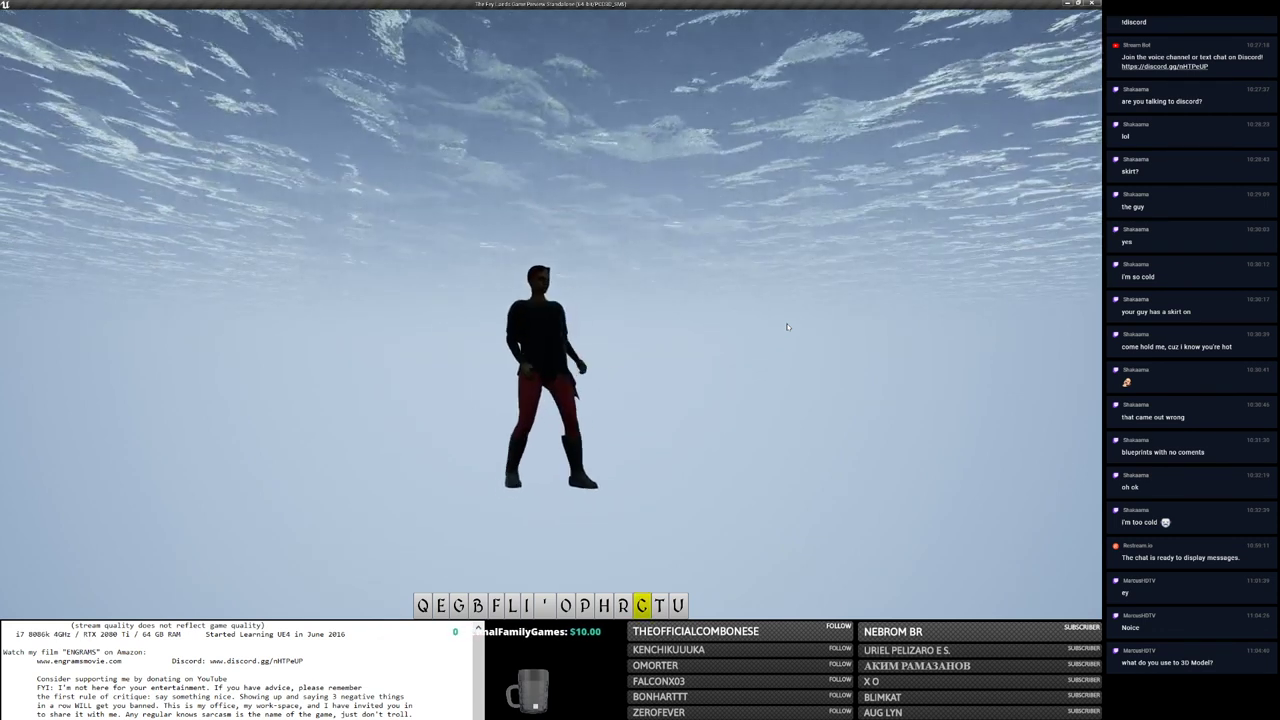
{"action": "key", "text": "c"}
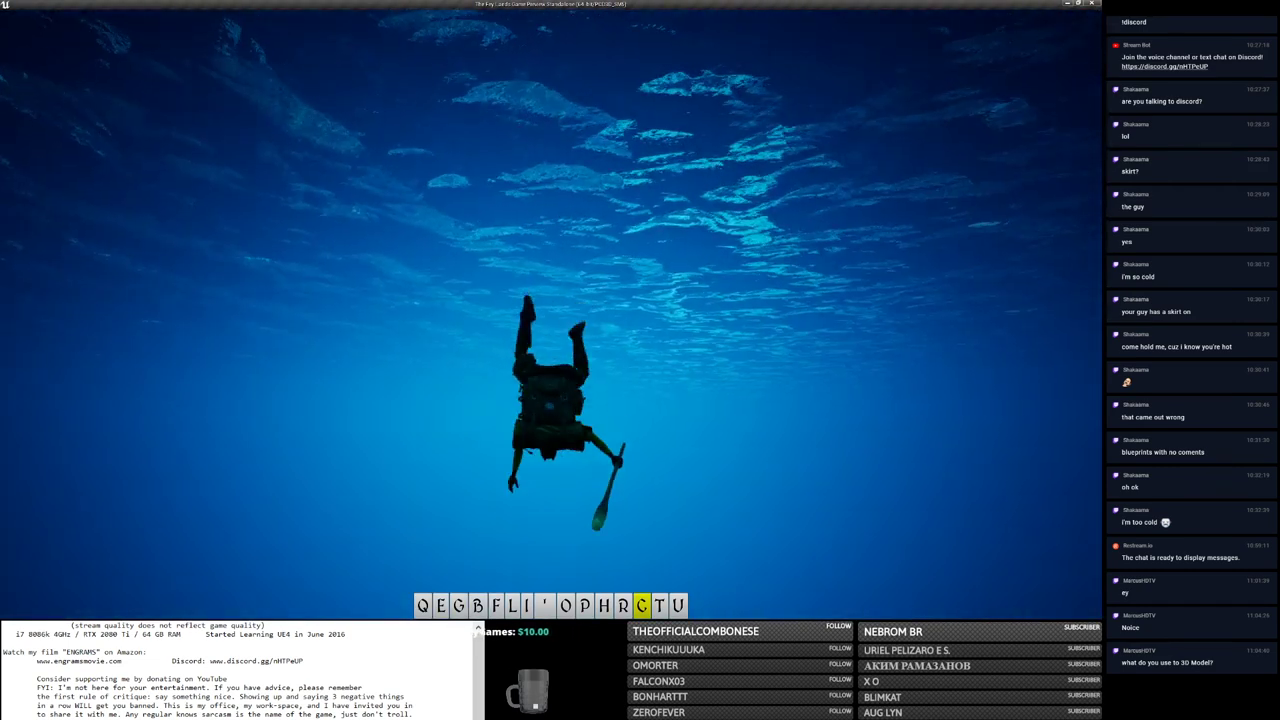
Step: Steer the swimmer upward, light a torch with Q, and bring up the in-game menu
{"action": "key", "text": "c"}
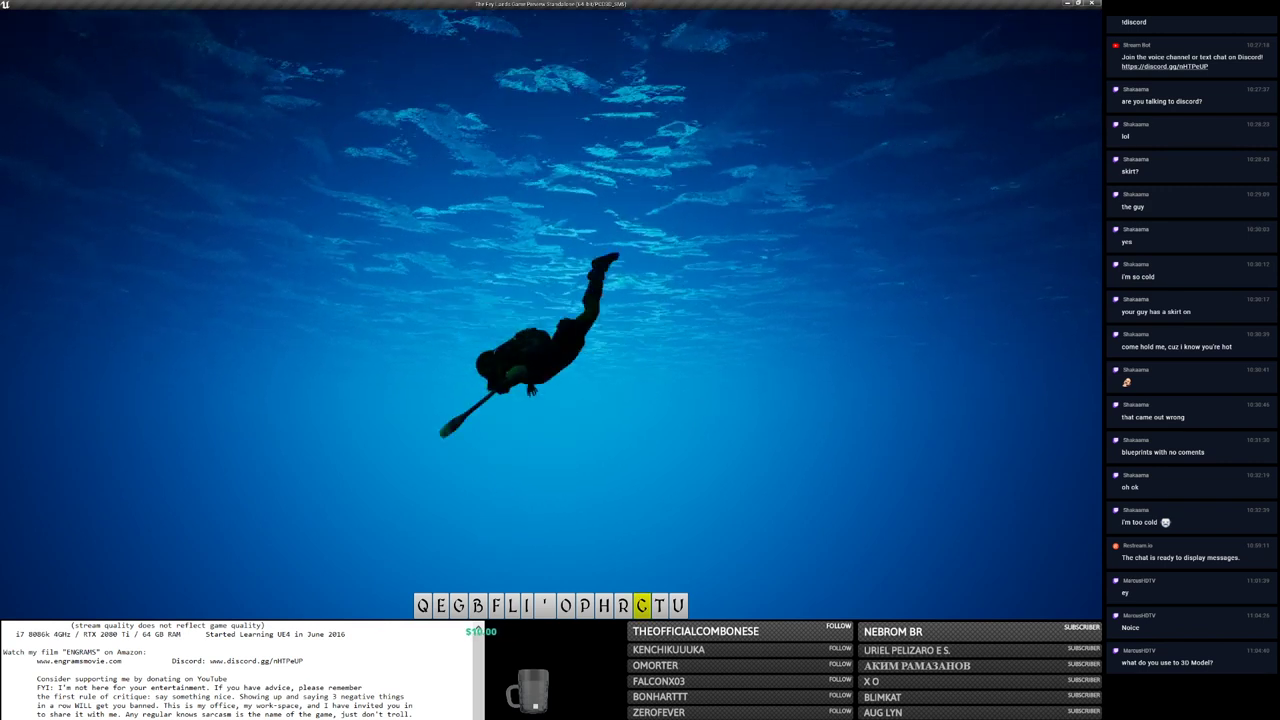
{"action": "key", "text": "q"}
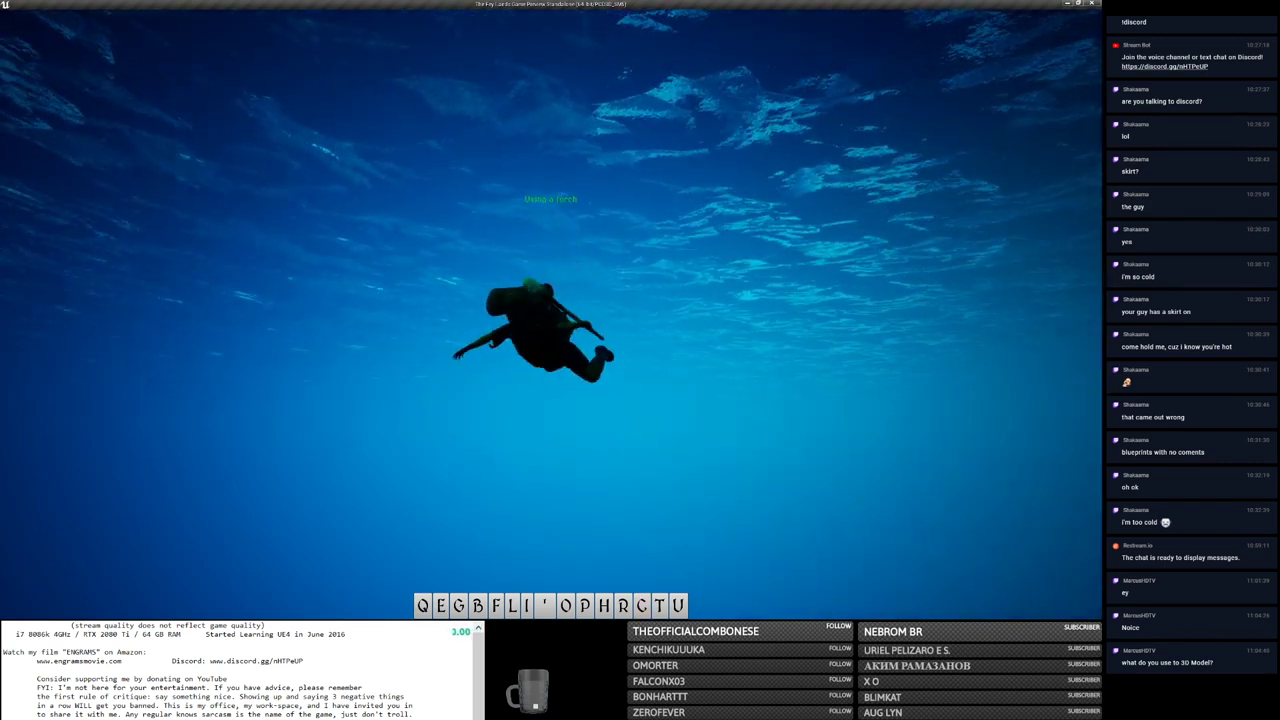
{"action": "key", "text": "c"}
{"action": "key", "text": "Escape"}
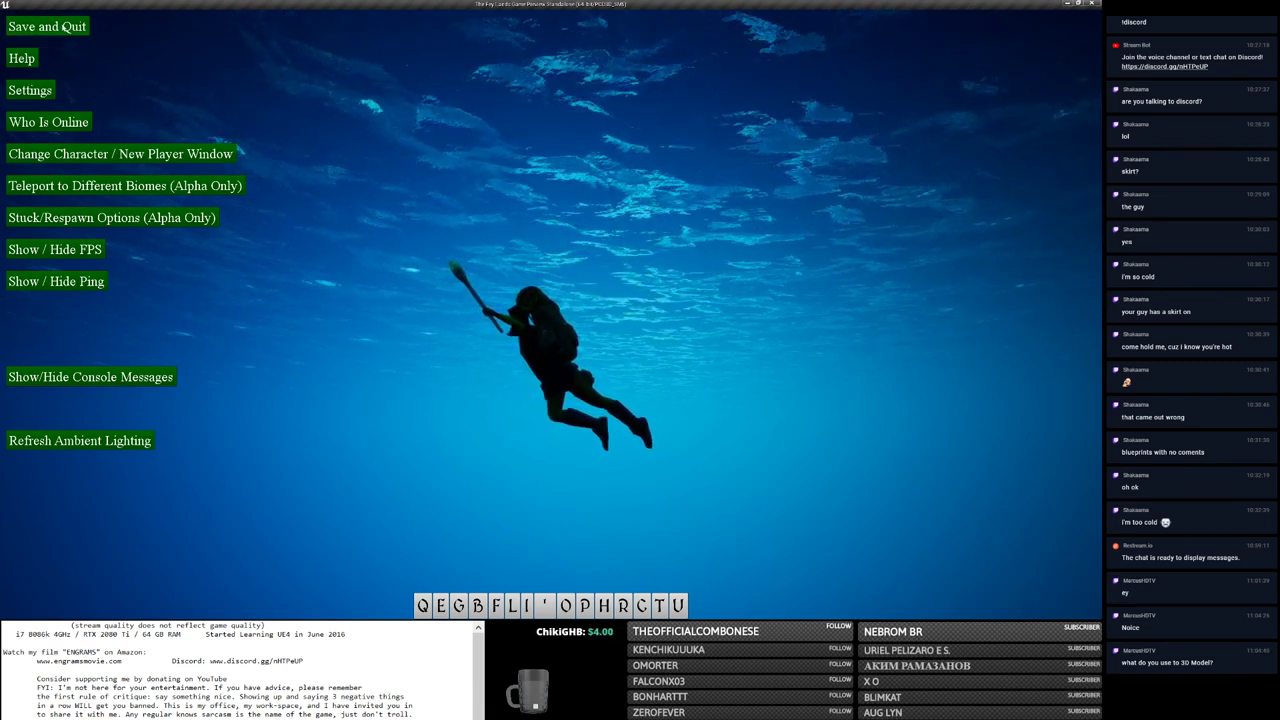
Step: Save and quit the session, close the game window, and switch back to the Unreal Editor
{"action": "left_click", "coordinate": [63, 27]}
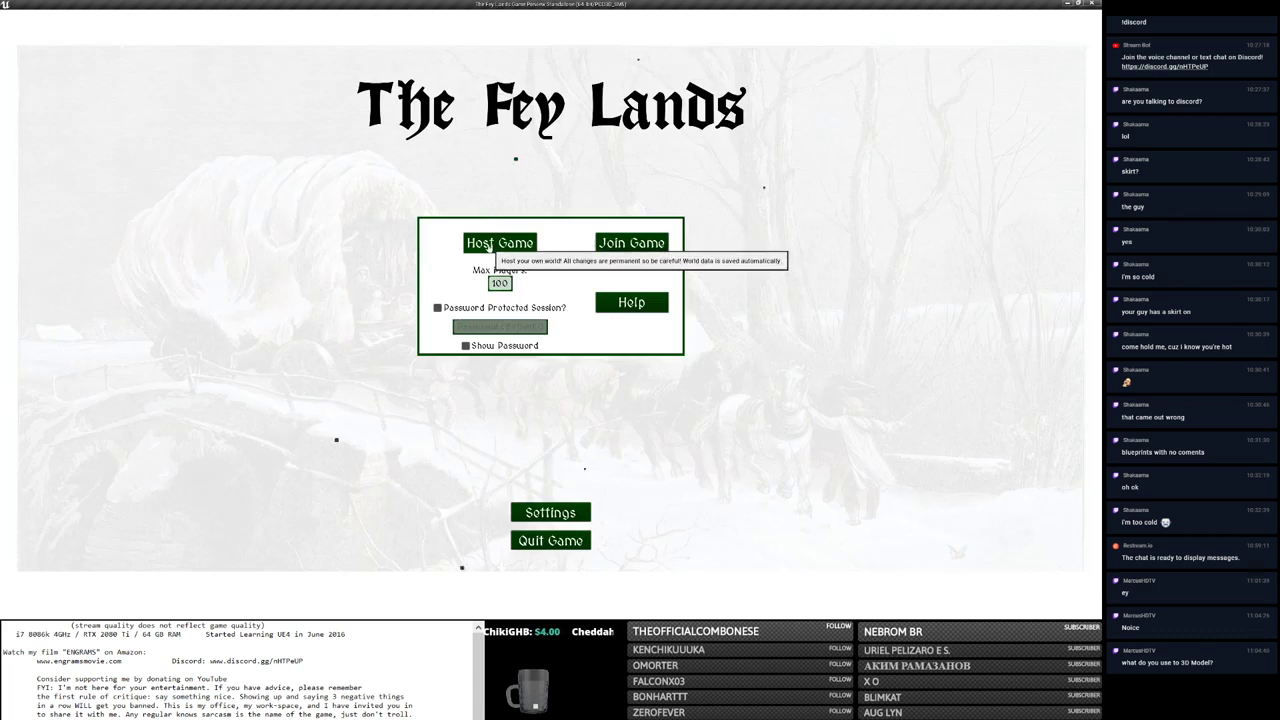
{"action": "left_click", "coordinate": [1093, 4]}
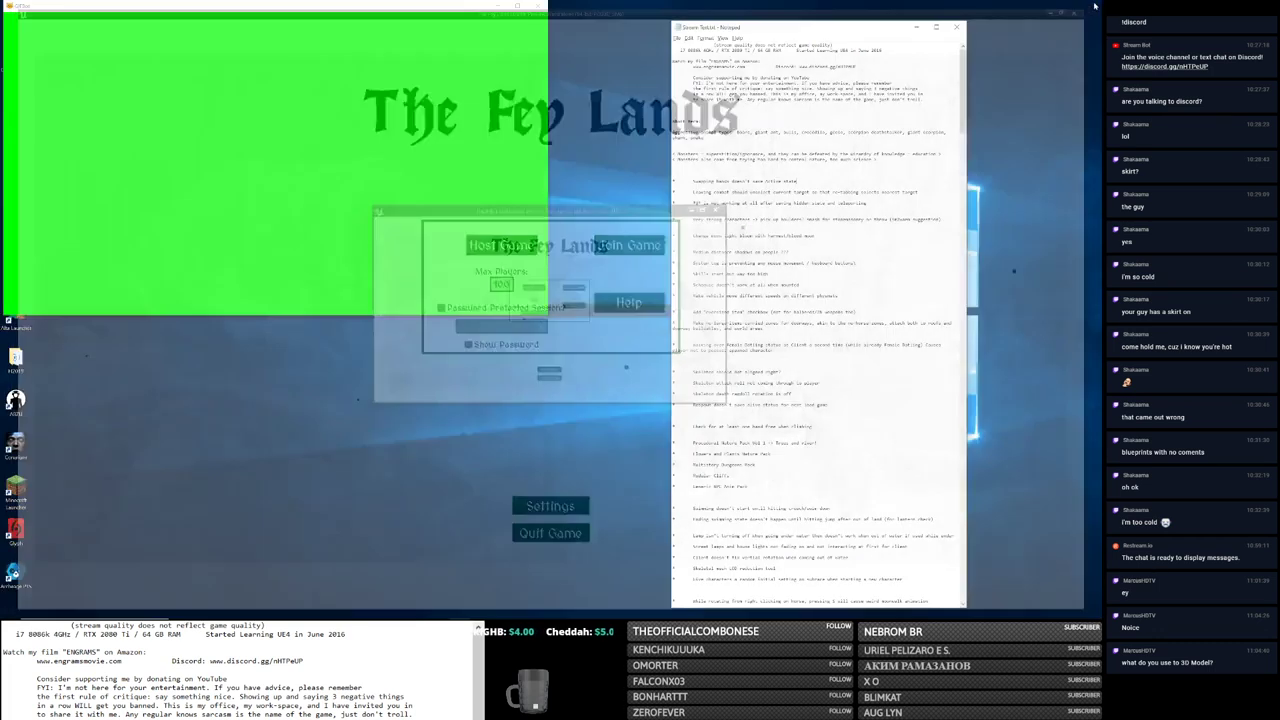
{"action": "key", "text": "alt+Tab"}
{"action": "left_click", "coordinate": [450, 274]}
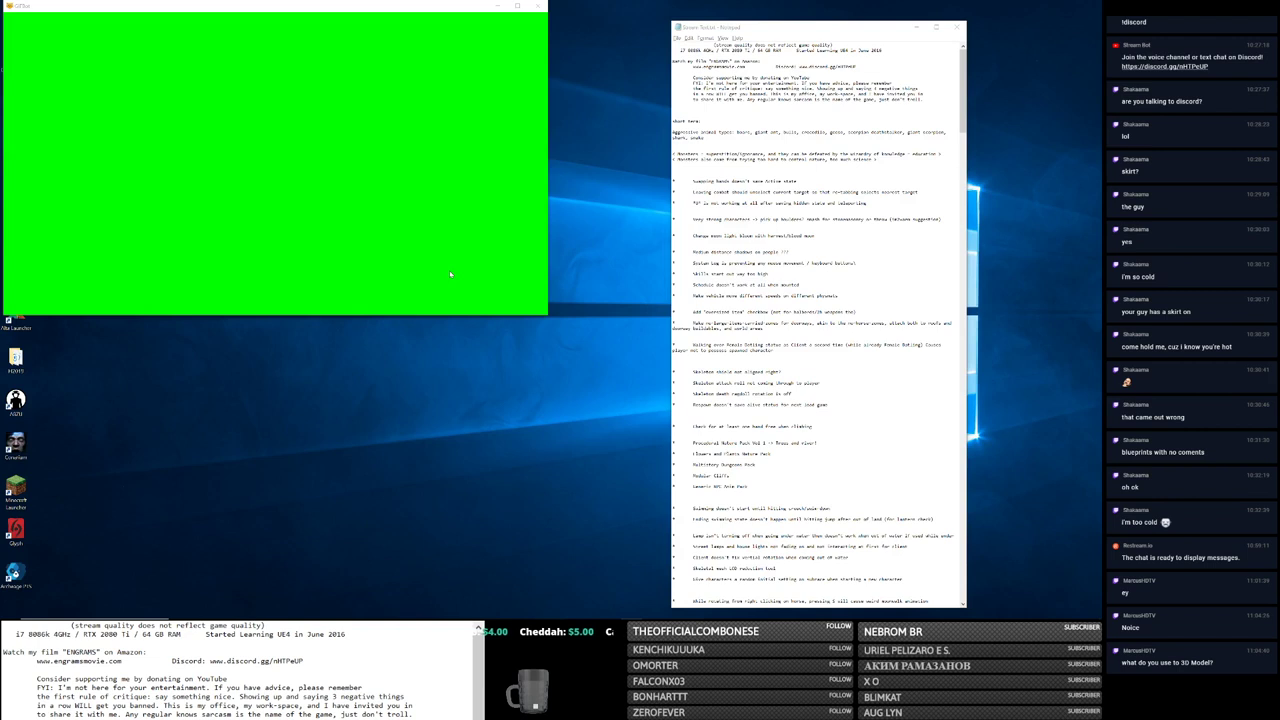
{"action": "key", "text": "alt+Tab"}
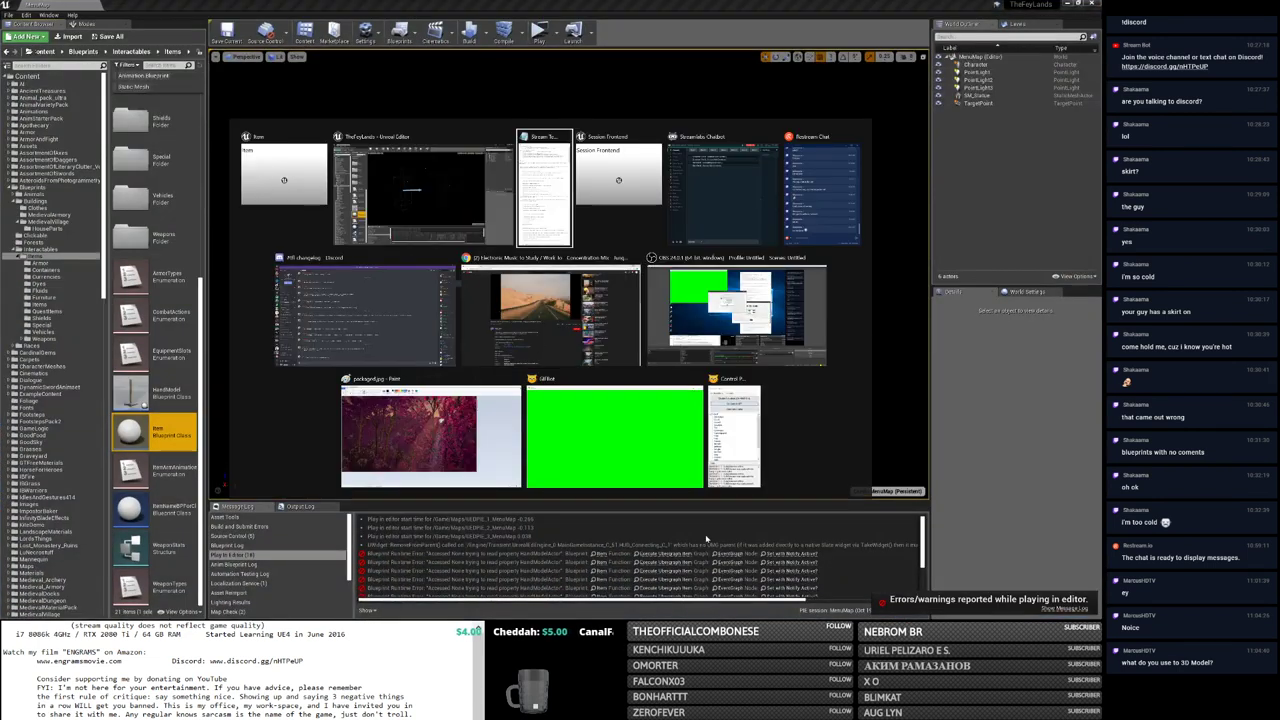
Step: Open the Item Blueprint from the log error and rearrange the Drop event's nodes
{"action": "key", "text": "Escape"}
{"action": "scroll", "coordinate": [650, 585], "scroll_direction": "up", "scroll_amount": 5}
{"action": "scroll", "coordinate": [740, 575], "scroll_direction": "up", "scroll_amount": 5}
{"action": "left_click", "coordinate": [795, 541]}
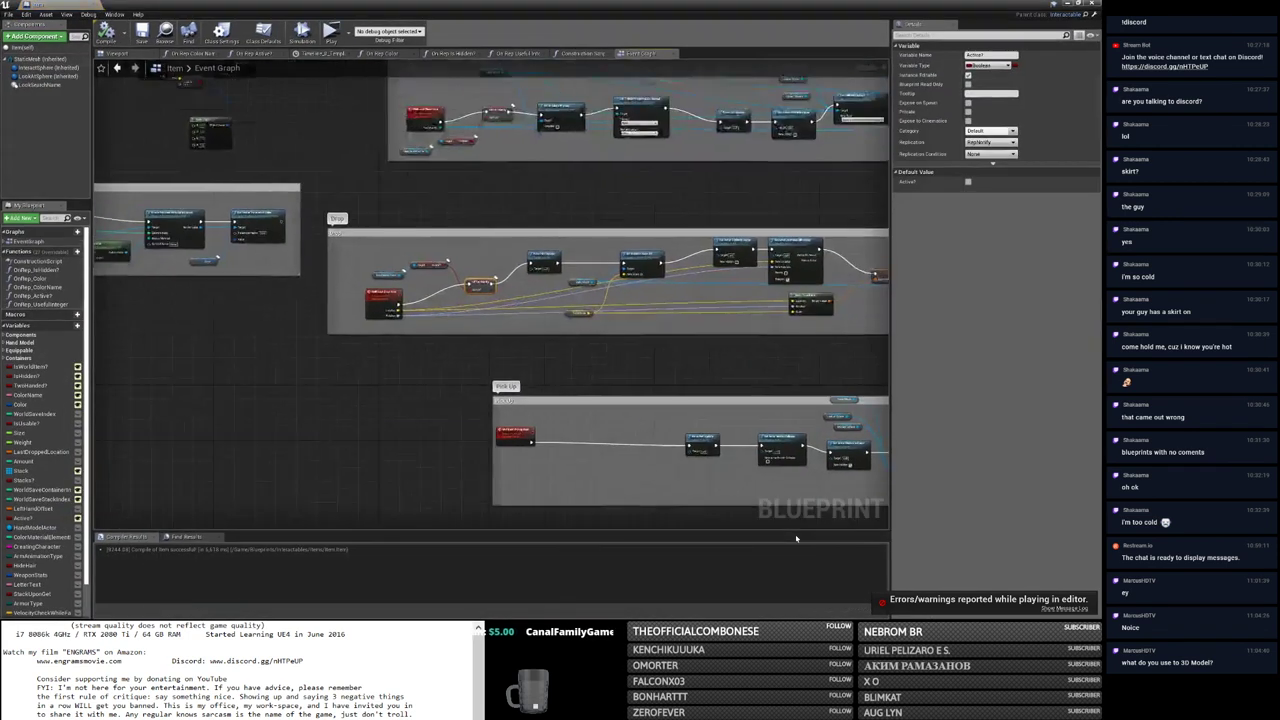
{"action": "left_click_drag", "start_coordinate": [285, 344], "coordinate": [237, 344]}
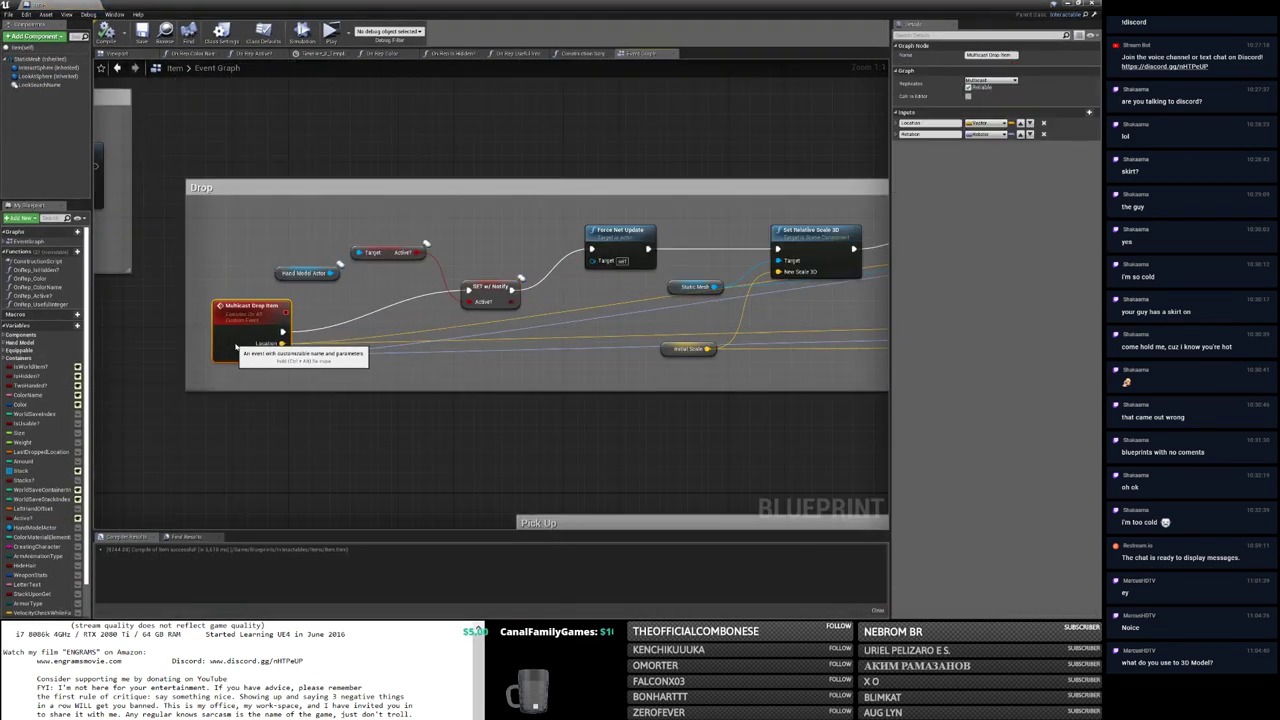
{"action": "mouse_move", "coordinate": [313, 238]}
{"action": "left_mouse_down"}
{"action": "mouse_move", "coordinate": [406, 287]}
{"action": "mouse_move", "coordinate": [435, 252]}
{"action": "left_mouse_up"}
{"action": "left_click_drag", "start_coordinate": [490, 288], "coordinate": [540, 303]}
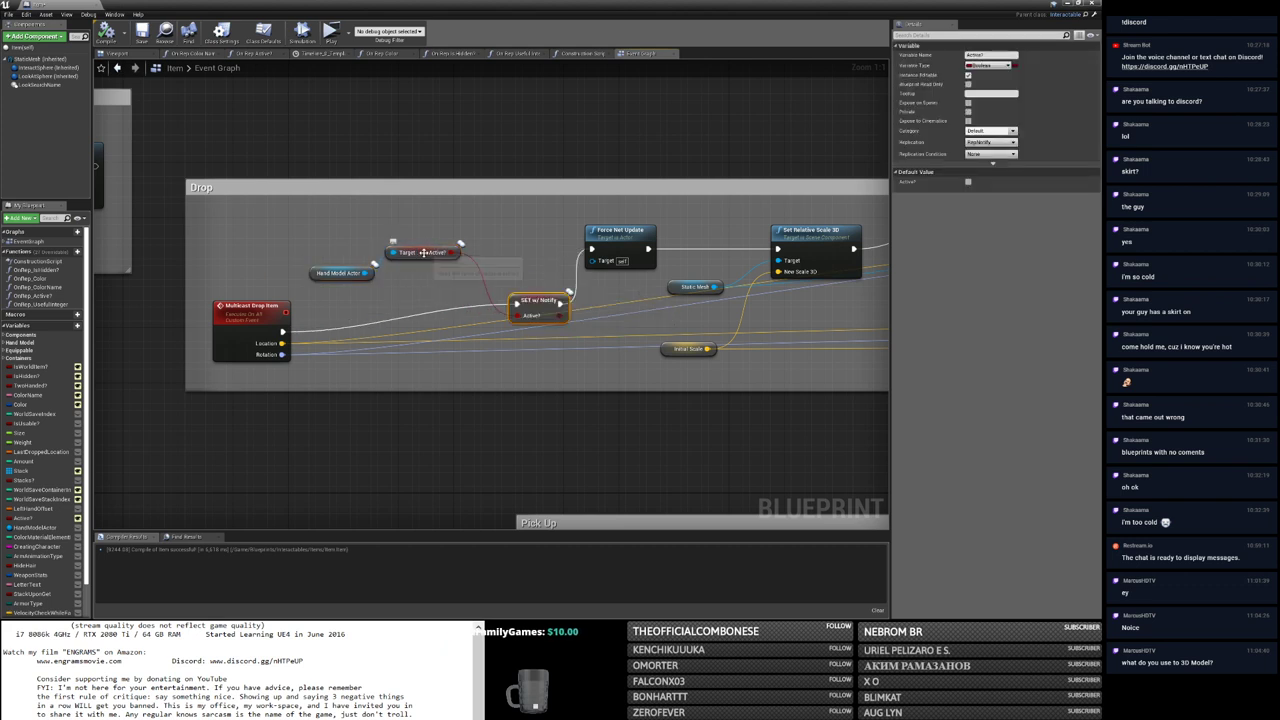
{"action": "left_click_drag", "start_coordinate": [423, 253], "coordinate": [437, 267]}
Step: Convert the Hand Model Actor getter to a validated GET, tidy the nodes, and close the Blueprint
{"action": "right_click", "coordinate": [320, 276]}
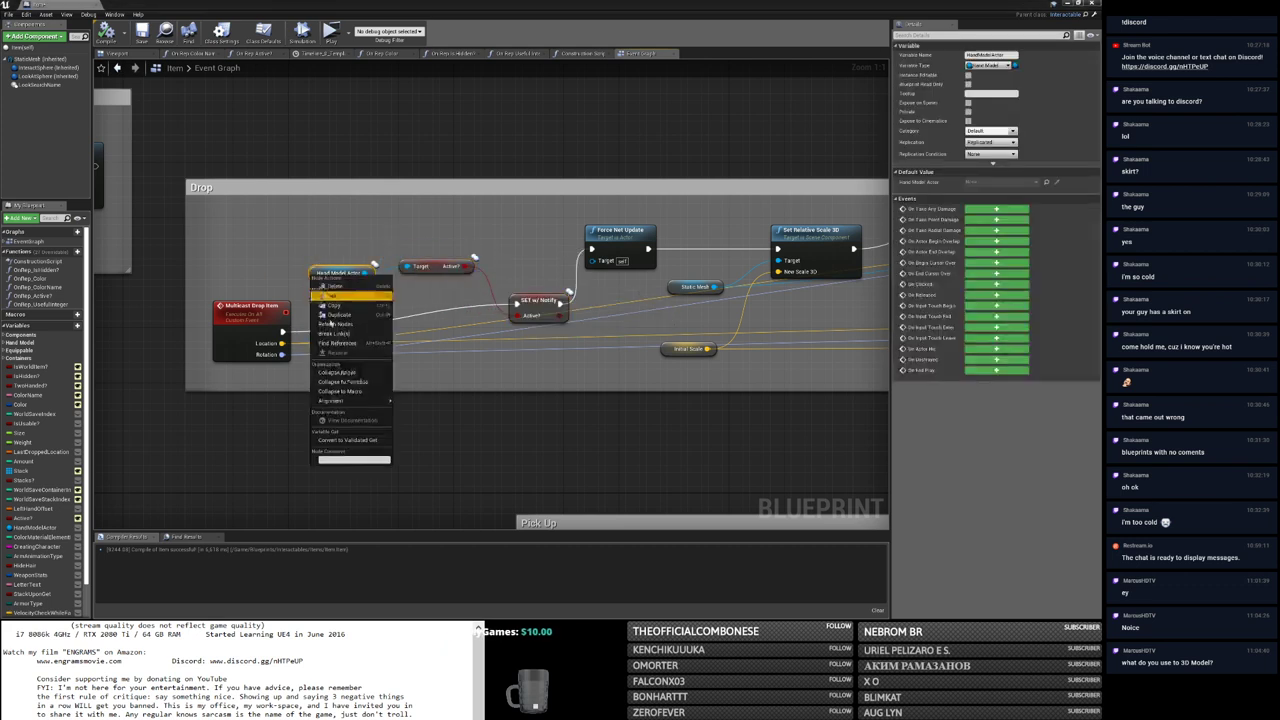
{"action": "left_click", "coordinate": [347, 443]}
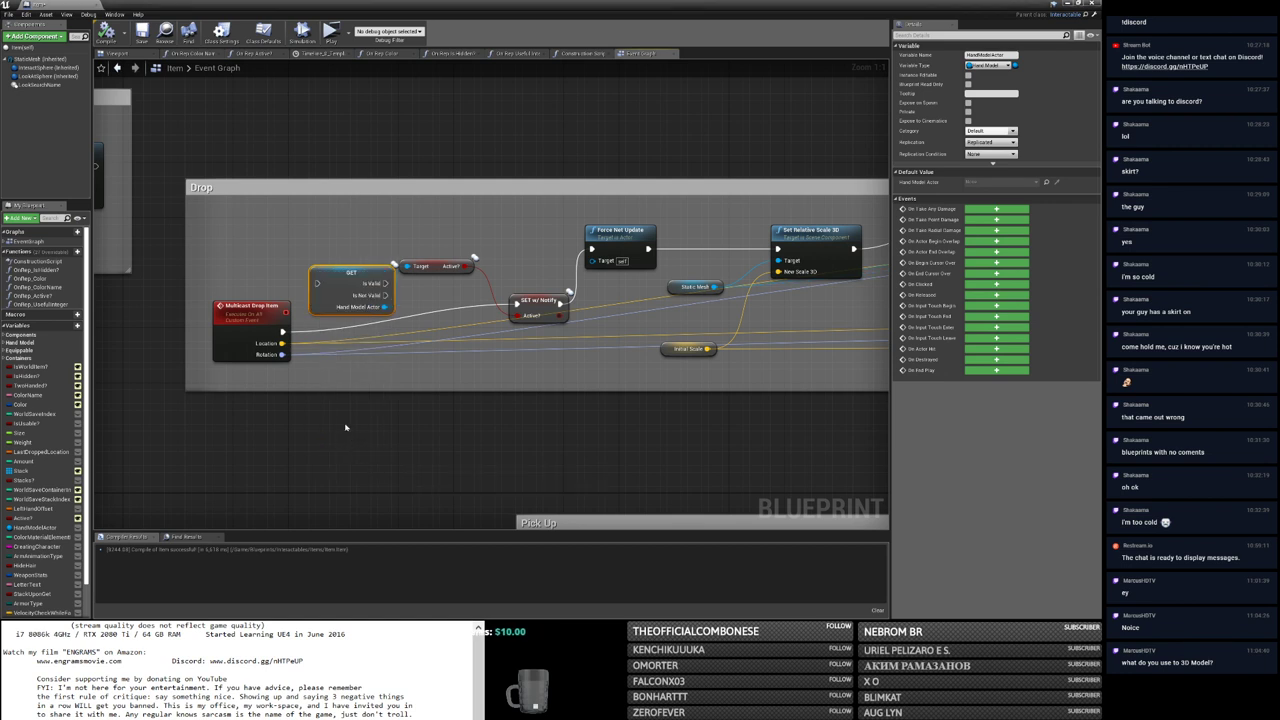
{"action": "left_click_drag", "start_coordinate": [340, 292], "coordinate": [333, 285]}
{"action": "left_click_drag", "start_coordinate": [432, 268], "coordinate": [445, 360]}
{"action": "left_click_drag", "start_coordinate": [344, 283], "coordinate": [351, 297]}
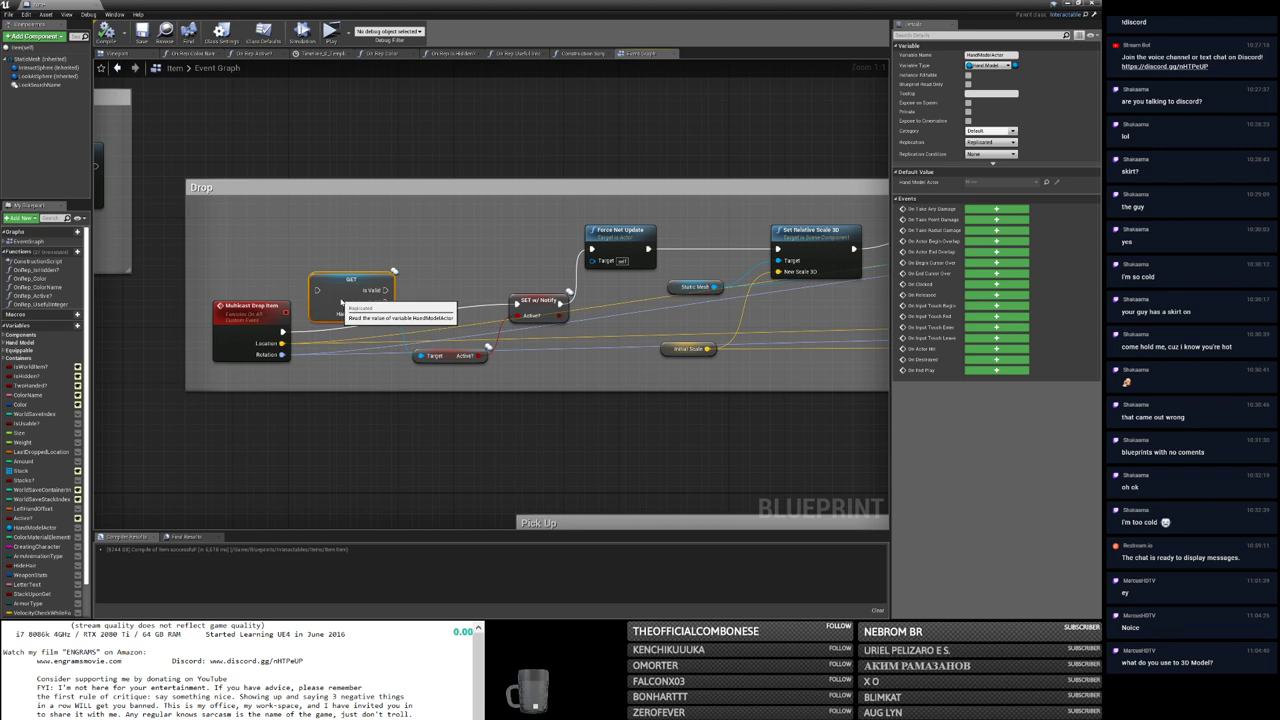
{"action": "left_click_drag", "start_coordinate": [255, 322], "coordinate": [249, 322]}
{"action": "left_click_drag", "start_coordinate": [340, 300], "coordinate": [333, 287]}
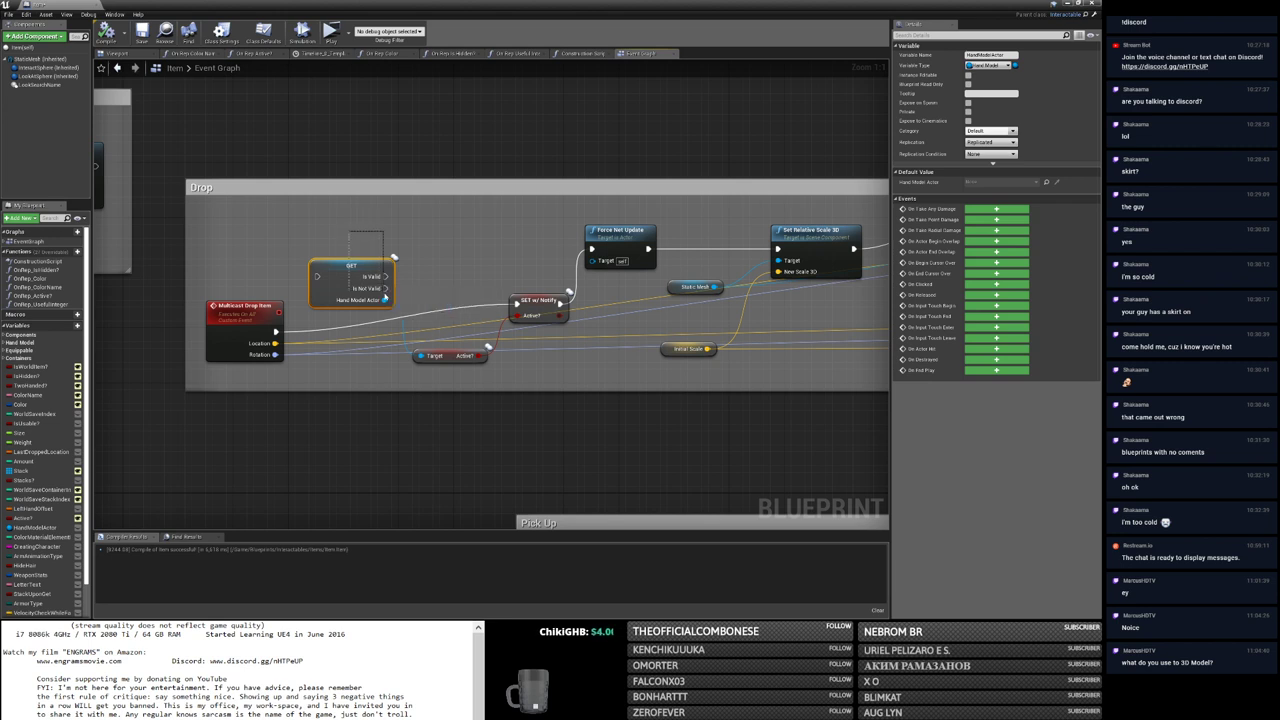
{"action": "left_click_drag", "start_coordinate": [376, 262], "coordinate": [425, 348]}
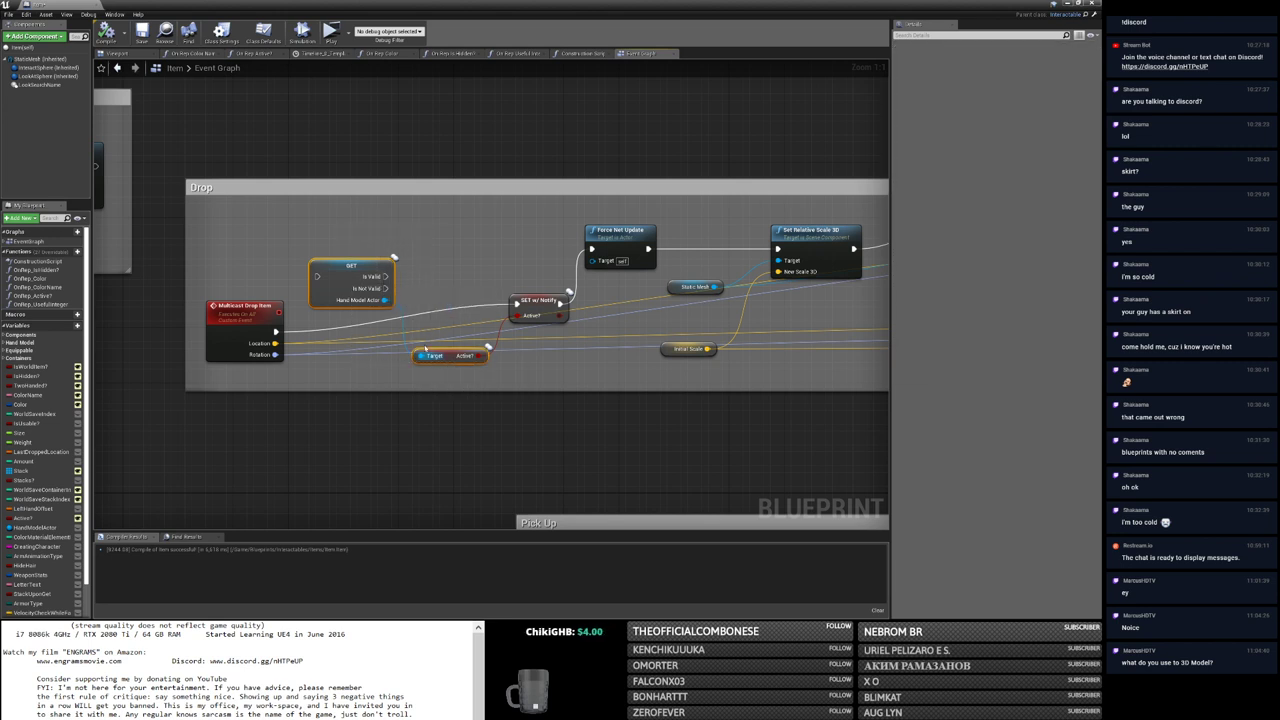
{"action": "left_click", "coordinate": [433, 278]}
{"action": "left_click", "coordinate": [1092, 4]}
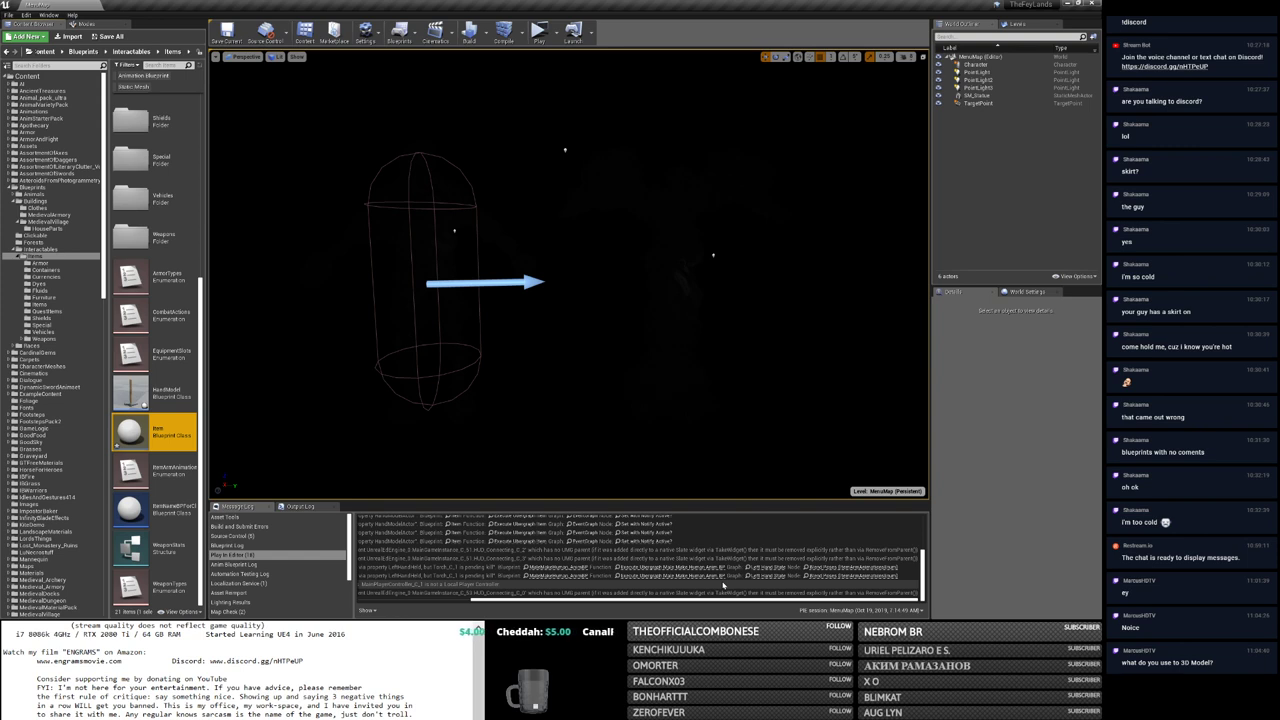
Step: Reopen the Item Blueprint's Event Graph from an error line's link in the Message Log
{"action": "scroll", "coordinate": [723, 585], "scroll_direction": "up", "scroll_amount": 5}
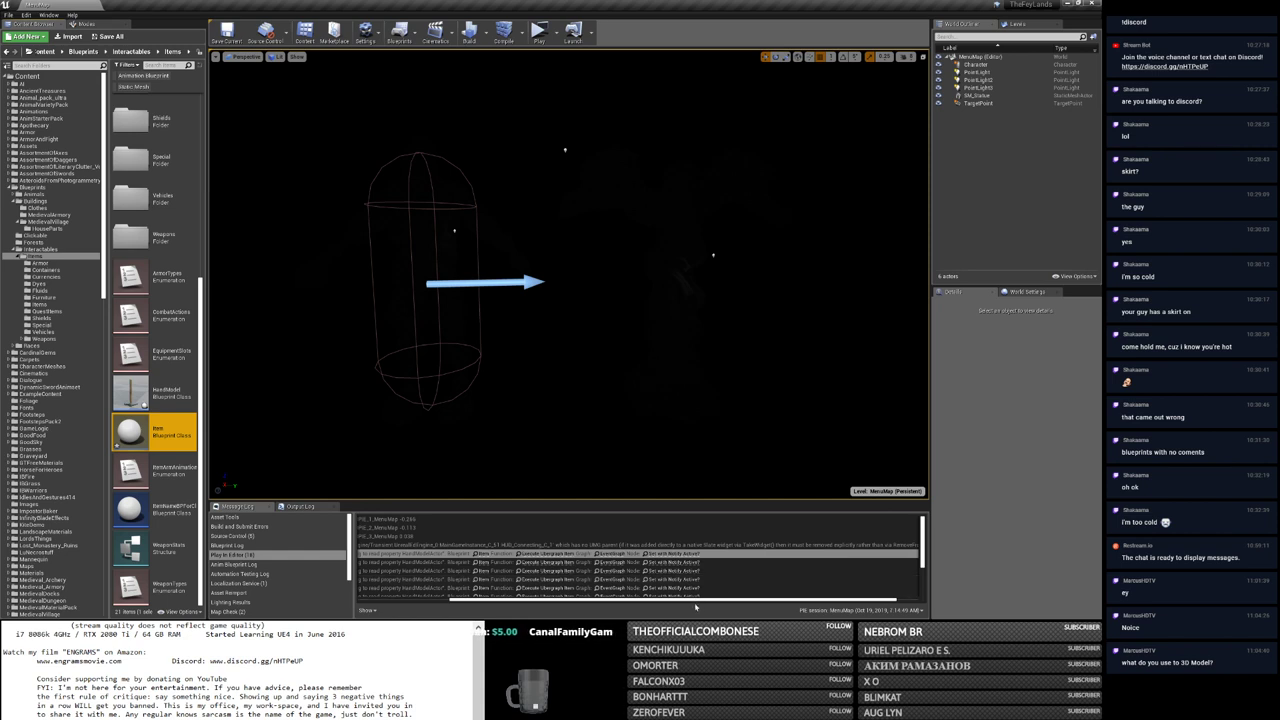
{"action": "left_click_drag", "start_coordinate": [700, 600], "coordinate": [656, 602]}
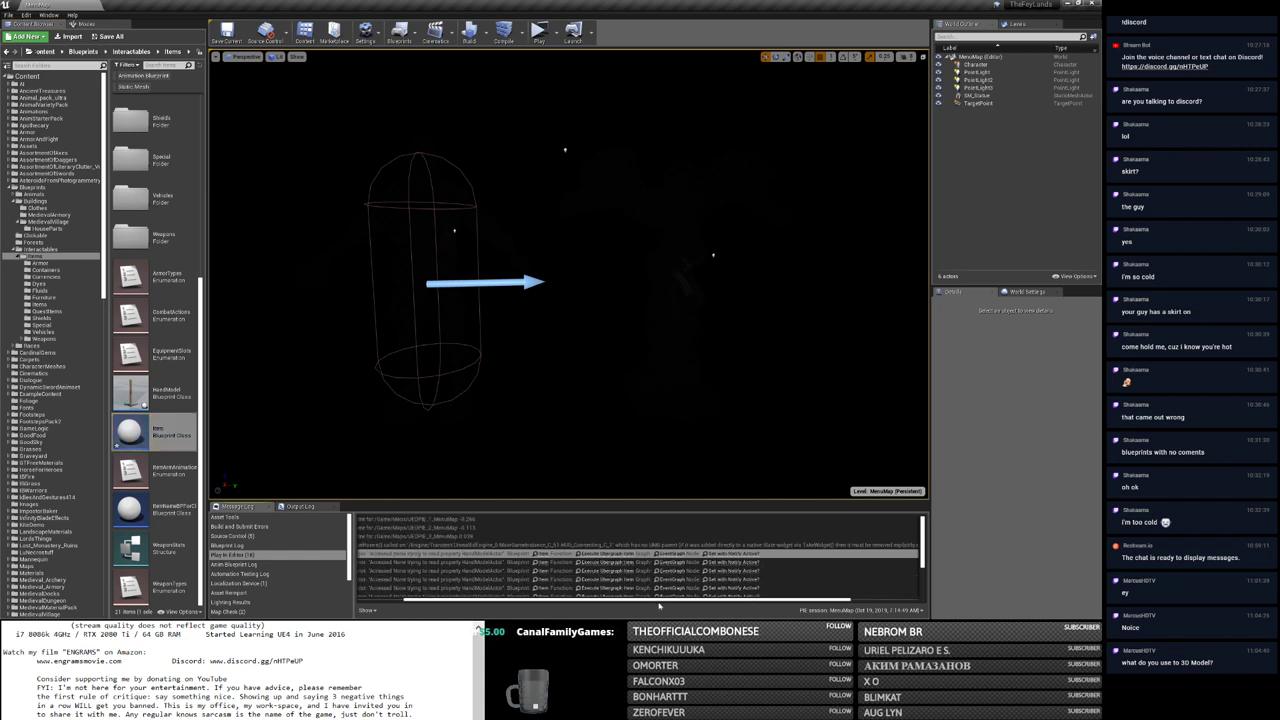
{"action": "left_click", "coordinate": [660, 588]}
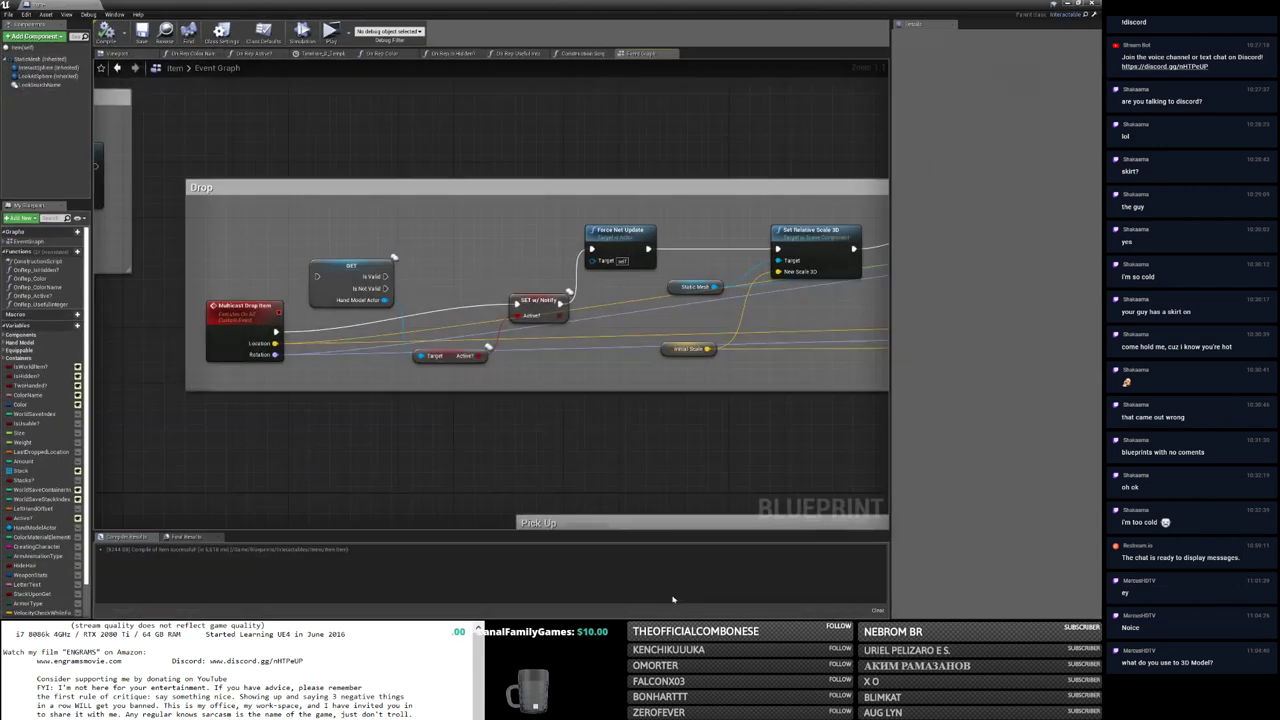
Step: Delete the validated Hand Model Actor GET and wire Multicast Drop Item straight to the Active setter
{"action": "scroll", "coordinate": [484, 490], "scroll_direction": "down", "scroll_amount": 4}
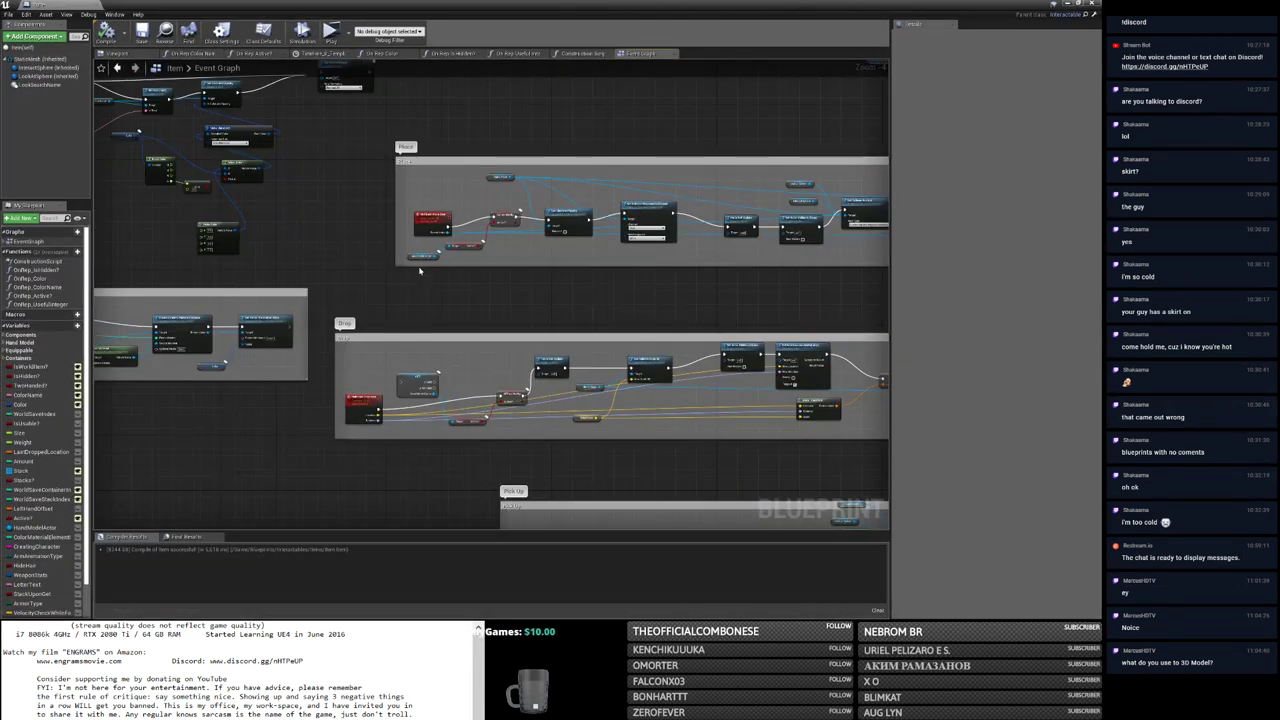
{"action": "scroll", "coordinate": [454, 411], "scroll_direction": "up", "scroll_amount": 2}
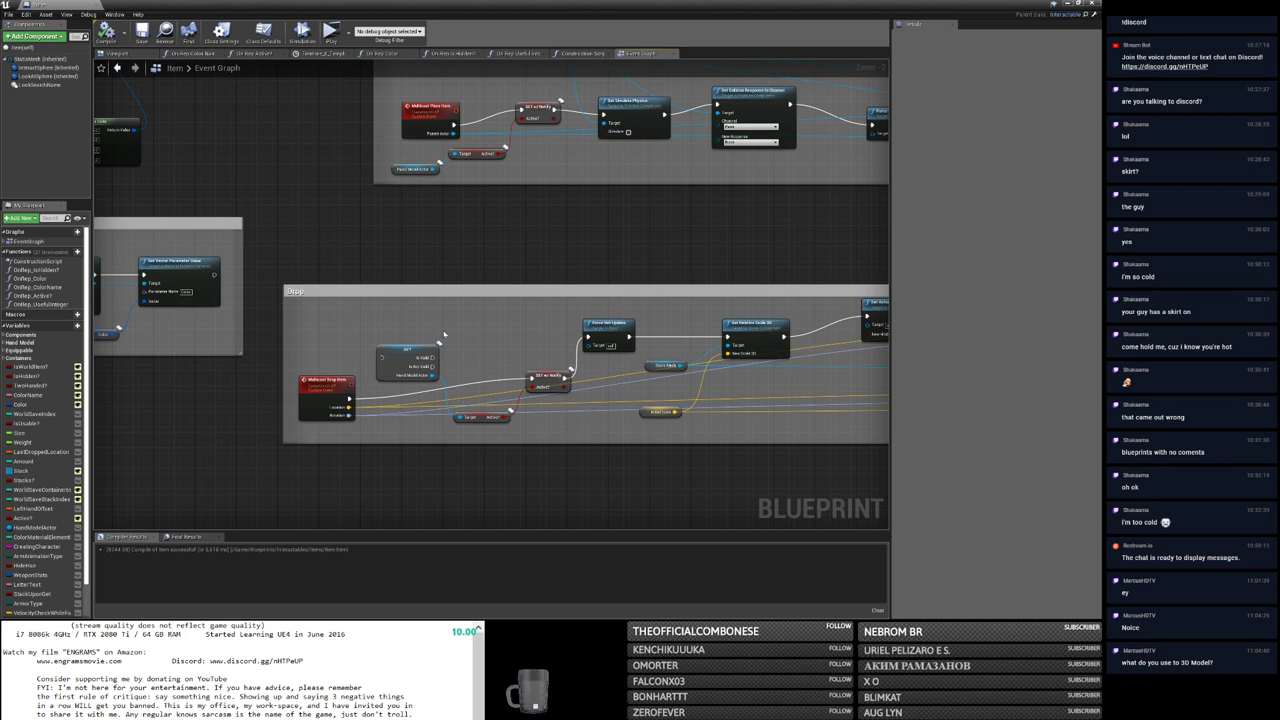
{"action": "right_click_drag", "start_coordinate": [440, 333], "coordinate": [414, 315]}
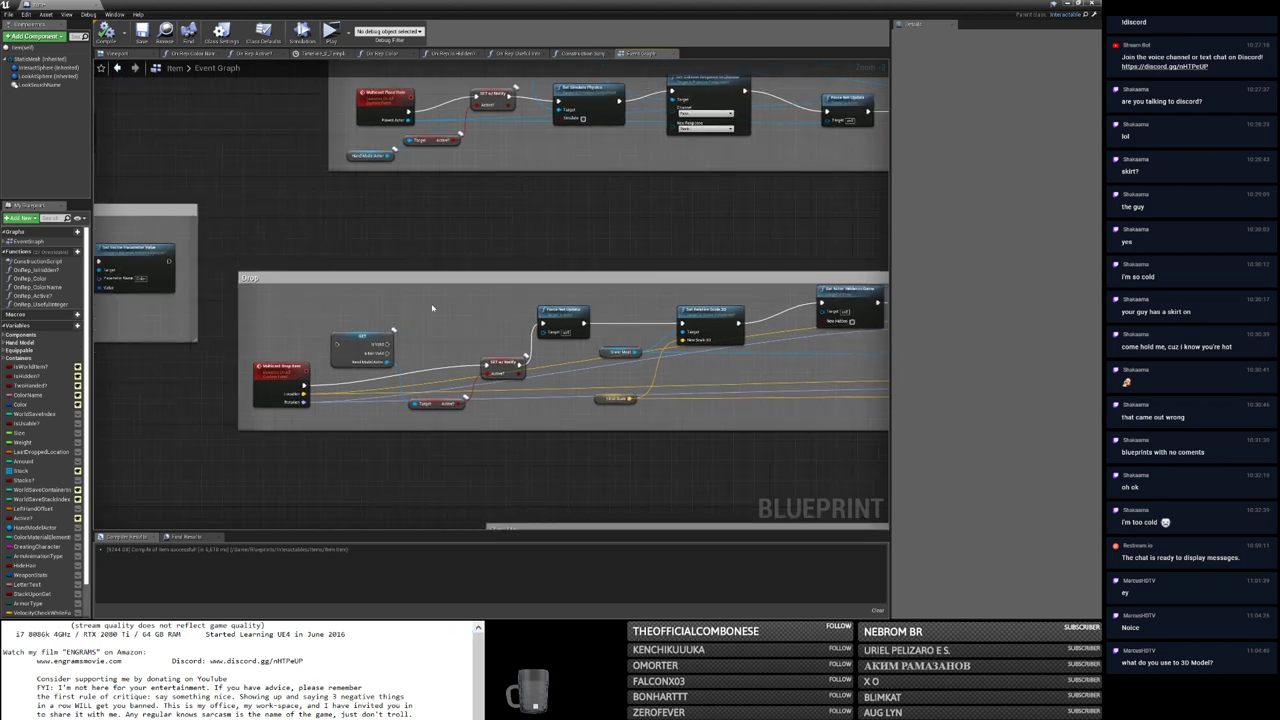
{"action": "left_click", "coordinate": [388, 337]}
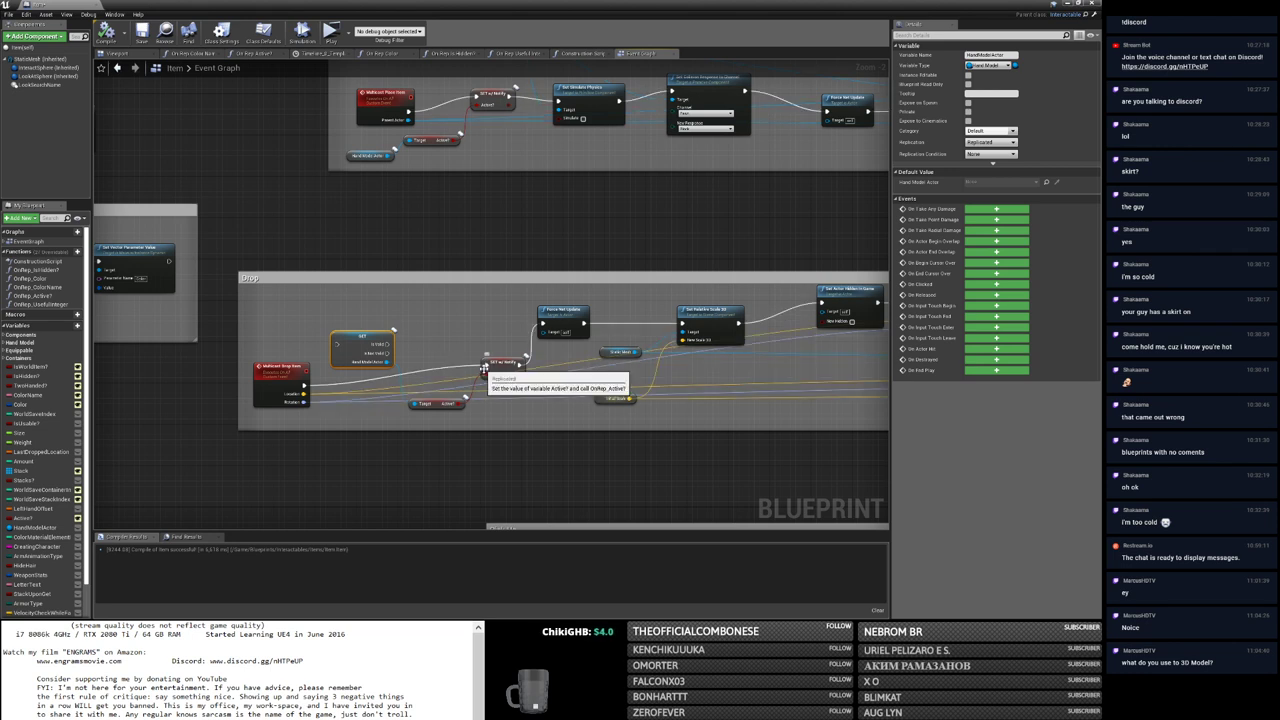
{"action": "key", "text": "Delete"}
{"action": "left_click_drag", "start_coordinate": [307, 384], "coordinate": [541, 324]}
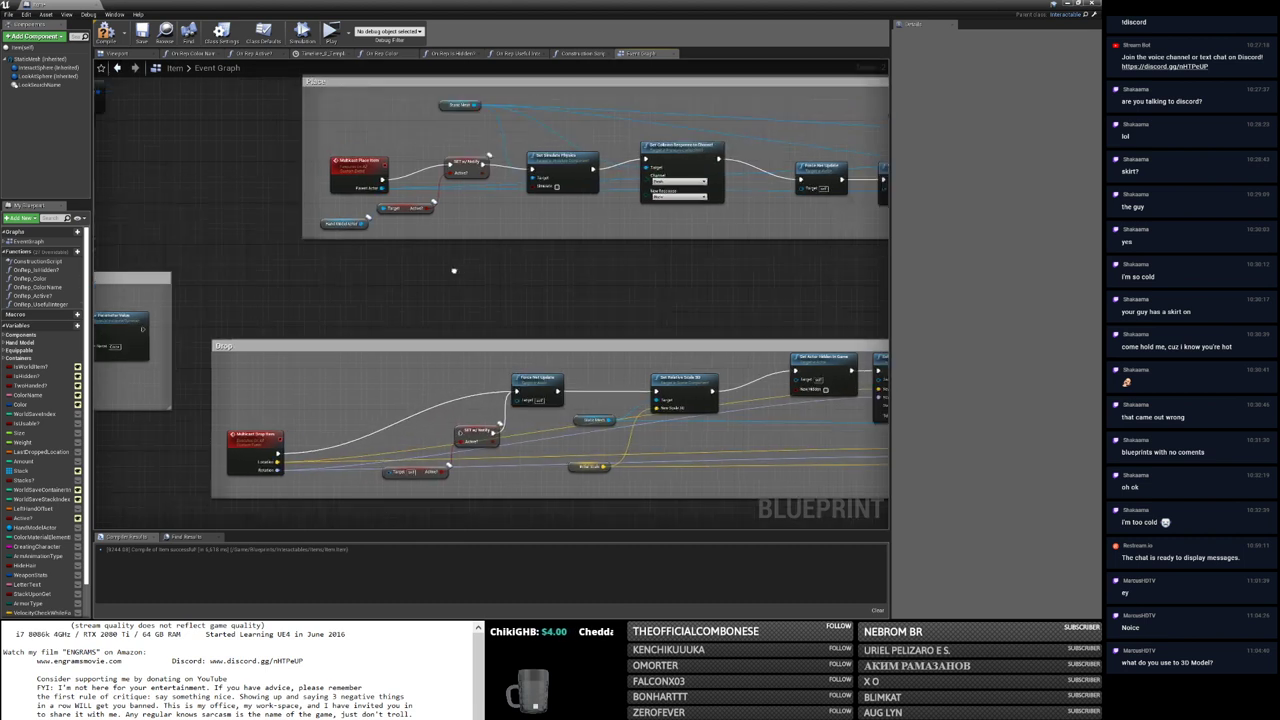
Step: Widen the Place comment and shift Multicast Place Item and the Target/Hand Mesh nodes left
{"action": "right_click_drag", "start_coordinate": [466, 368], "coordinate": [409, 501]}
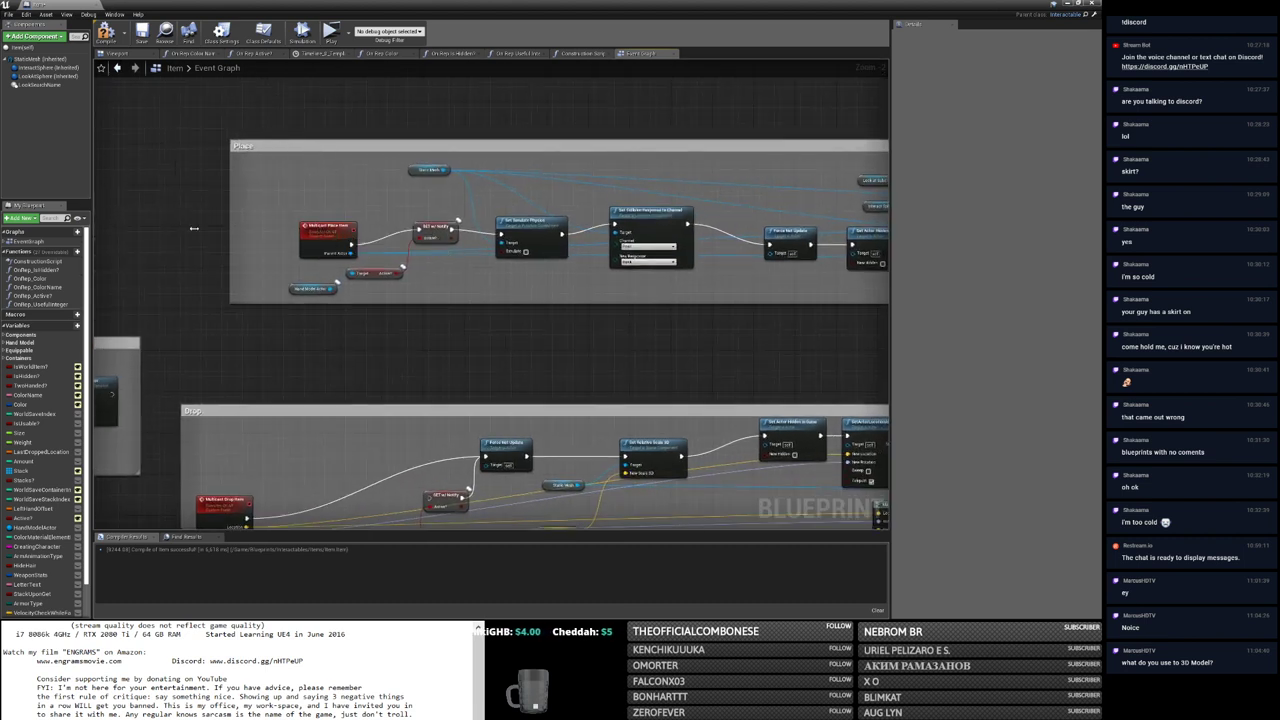
{"action": "left_click_drag", "start_coordinate": [271, 231], "coordinate": [180, 231]}
{"action": "left_click_drag", "start_coordinate": [325, 226], "coordinate": [237, 208]}
{"action": "mouse_move", "coordinate": [314, 275]}
{"action": "left_mouse_down"}
{"action": "mouse_move", "coordinate": [385, 292]}
{"action": "mouse_move", "coordinate": [300, 273]}
{"action": "left_mouse_up"}
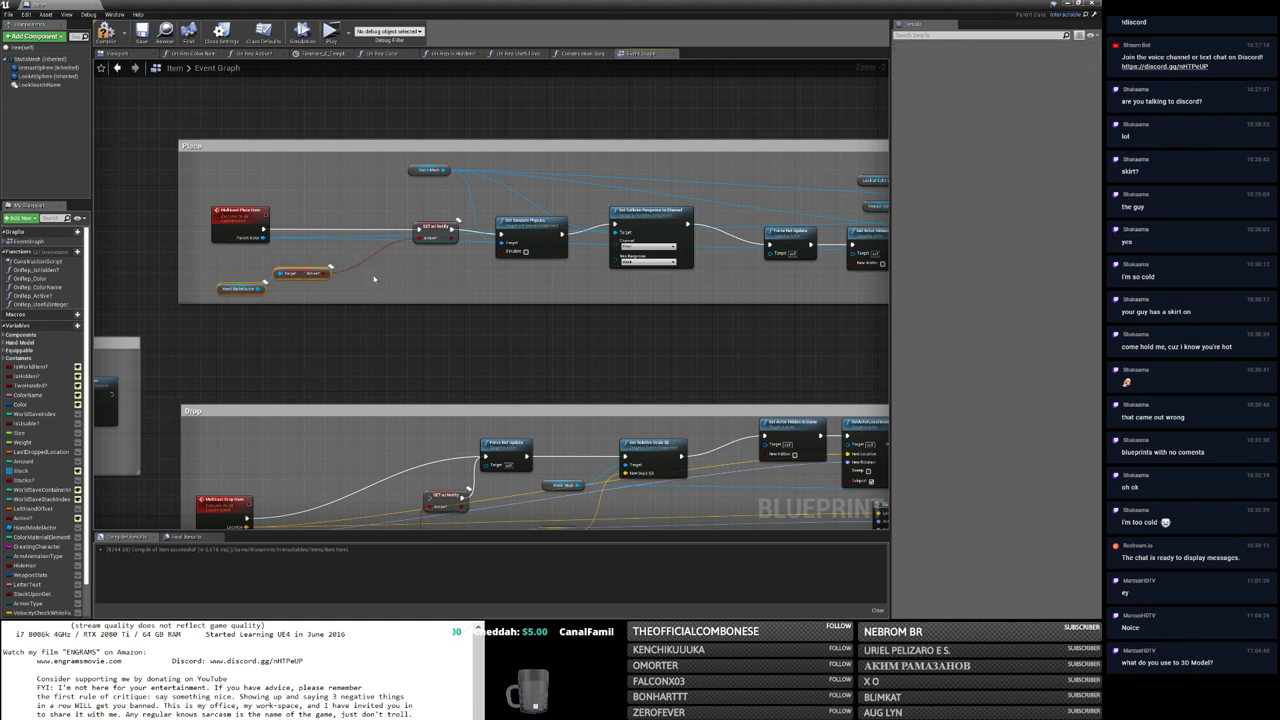
Step: Delete Place's SET Active node, reconnect the execution wire, and move Target/Hand Mesh Actor into Drop
{"action": "left_click", "coordinate": [422, 228]}
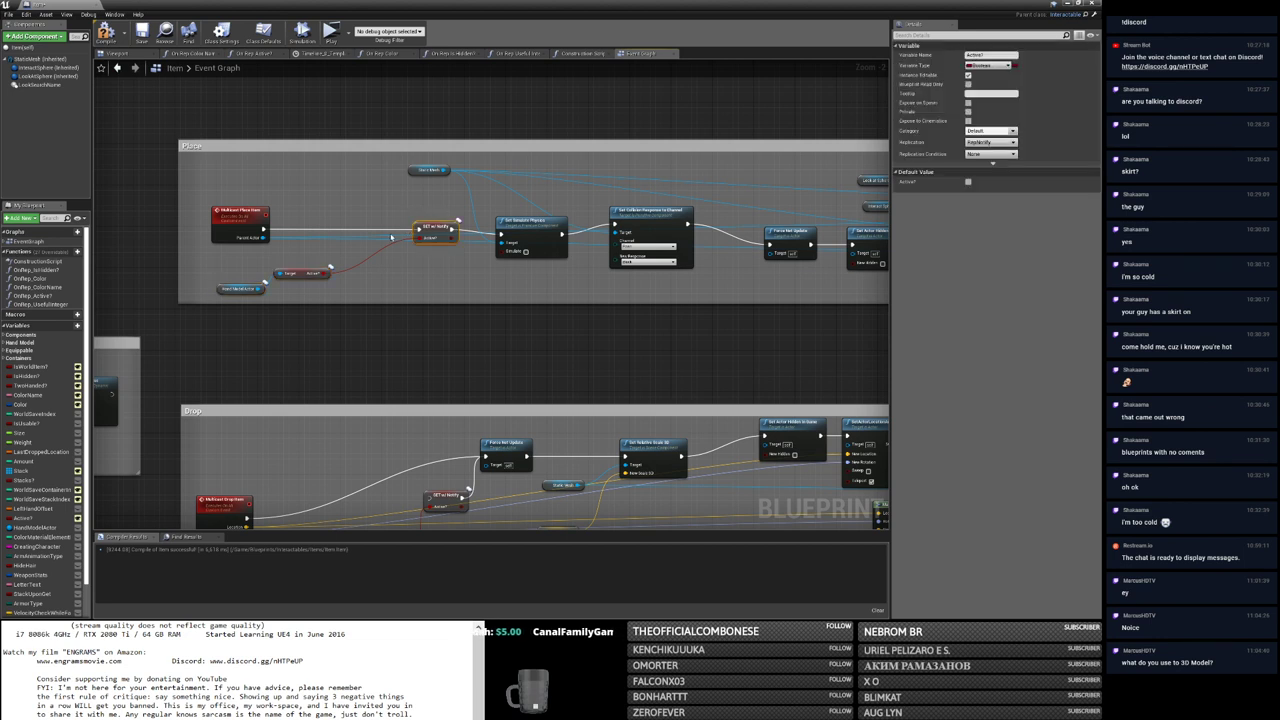
{"action": "key", "text": "Delete"}
{"action": "left_click_drag", "start_coordinate": [265, 231], "coordinate": [500, 234]}
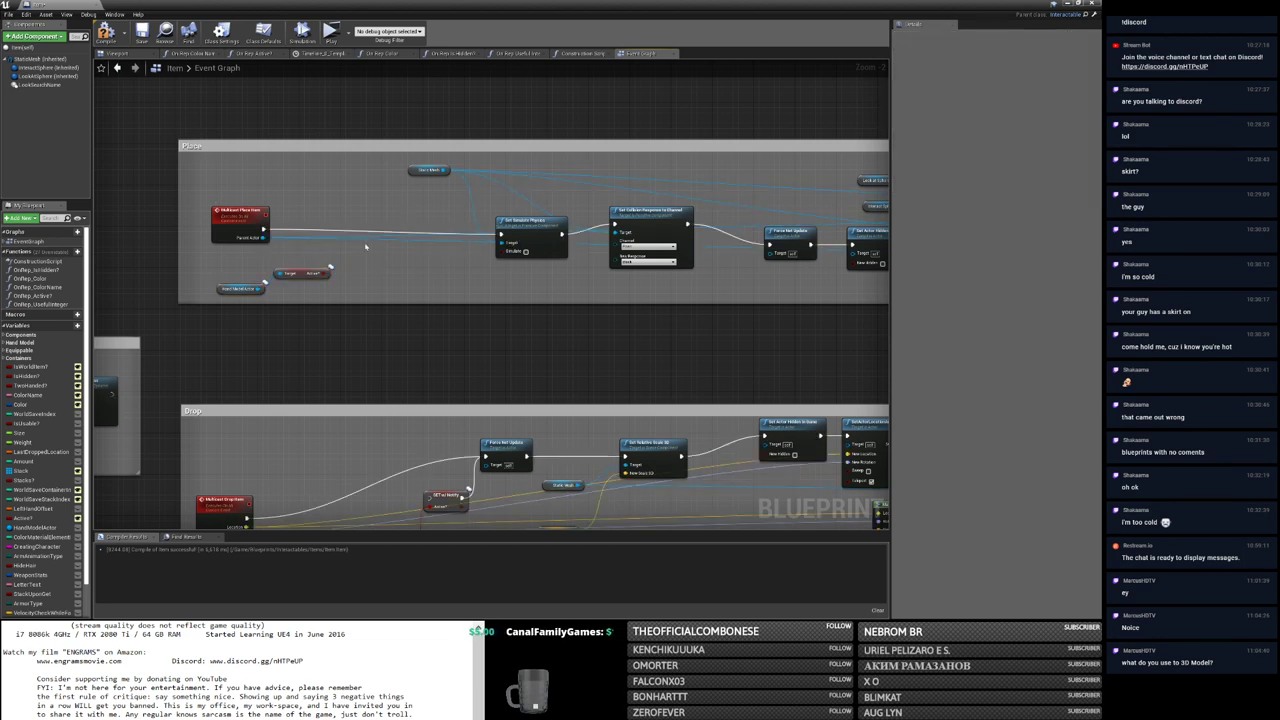
{"action": "left_click_drag", "start_coordinate": [256, 296], "coordinate": [421, 444]}
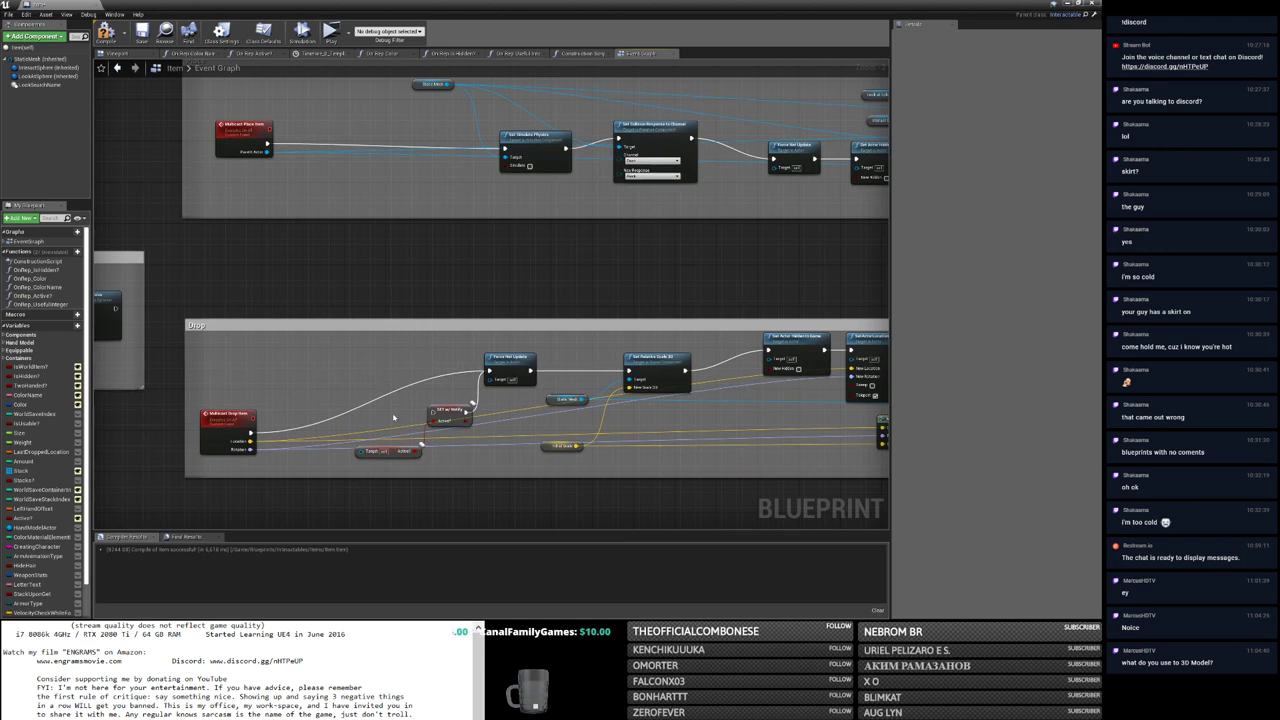
Step: Survey all the event groups in the graph and return to the level editor
{"action": "scroll", "coordinate": [437, 352], "scroll_direction": "down", "scroll_amount": 5}
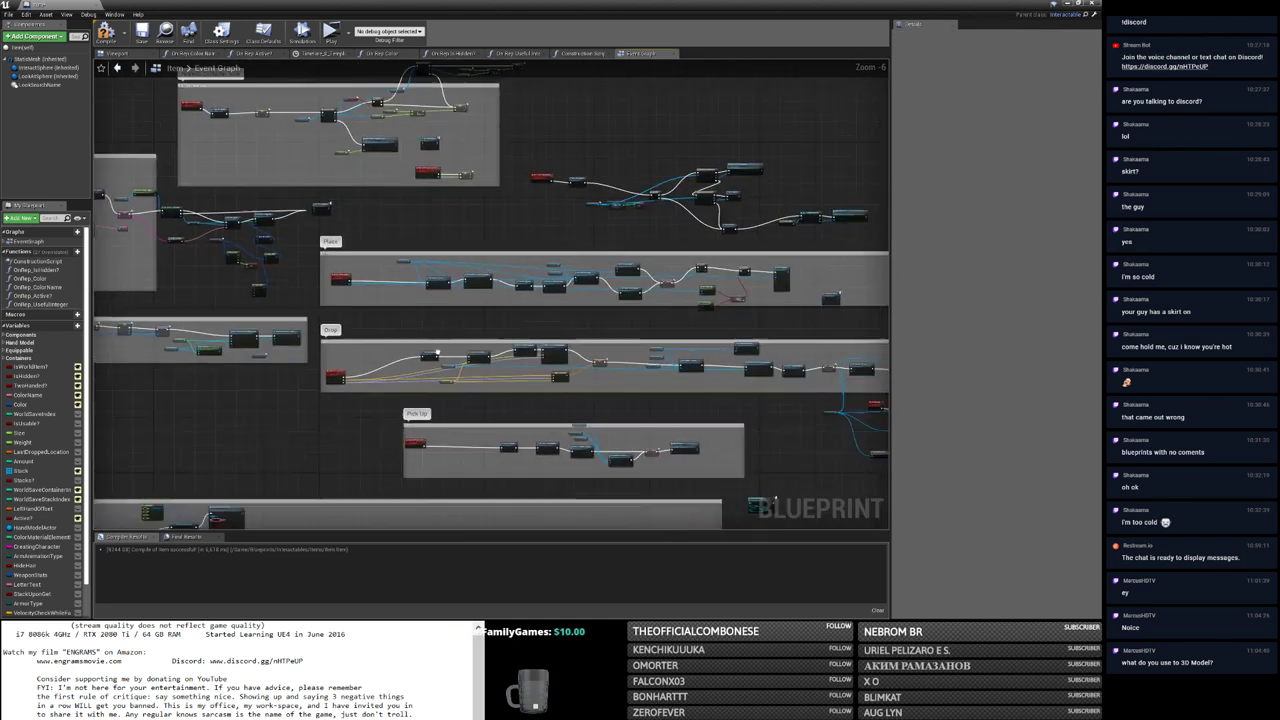
{"action": "right_click_drag", "start_coordinate": [437, 352], "coordinate": [425, 280]}
{"action": "scroll", "coordinate": [443, 346], "scroll_direction": "up", "scroll_amount": 5}
{"action": "scroll", "coordinate": [405, 287], "scroll_direction": "down", "scroll_amount": 5}
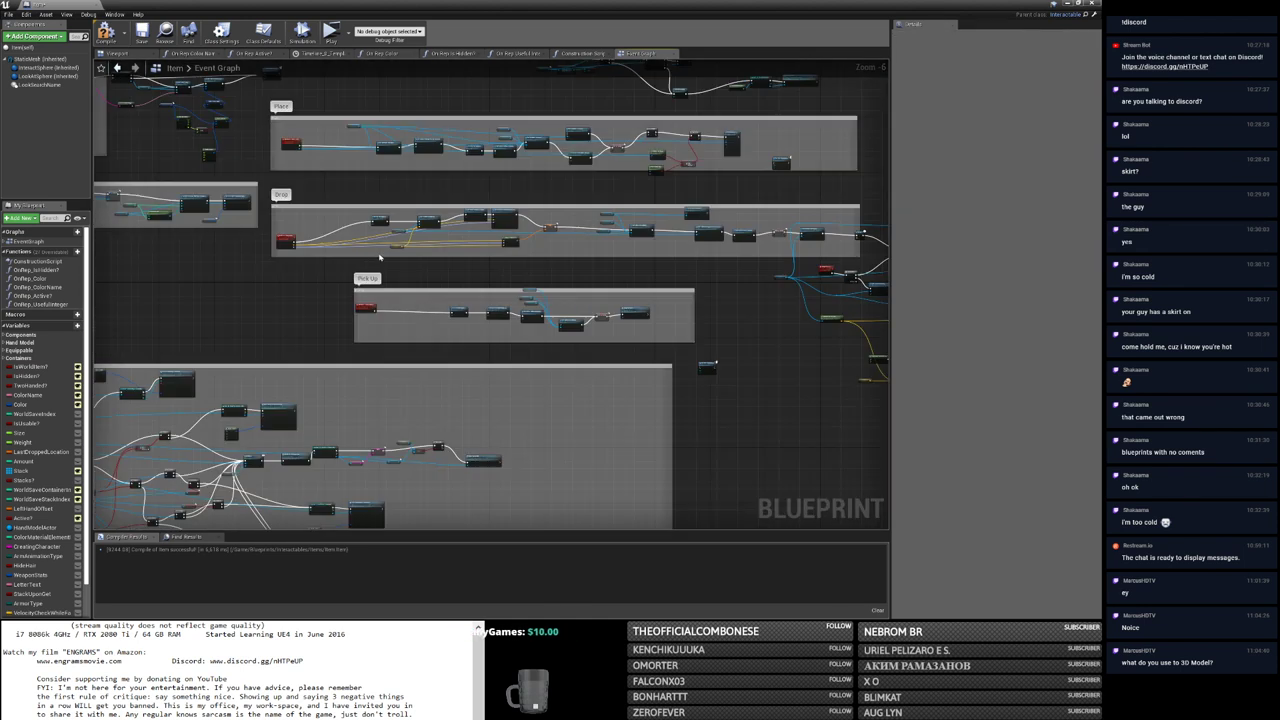
{"action": "scroll", "coordinate": [338, 216], "scroll_direction": "up", "scroll_amount": 3}
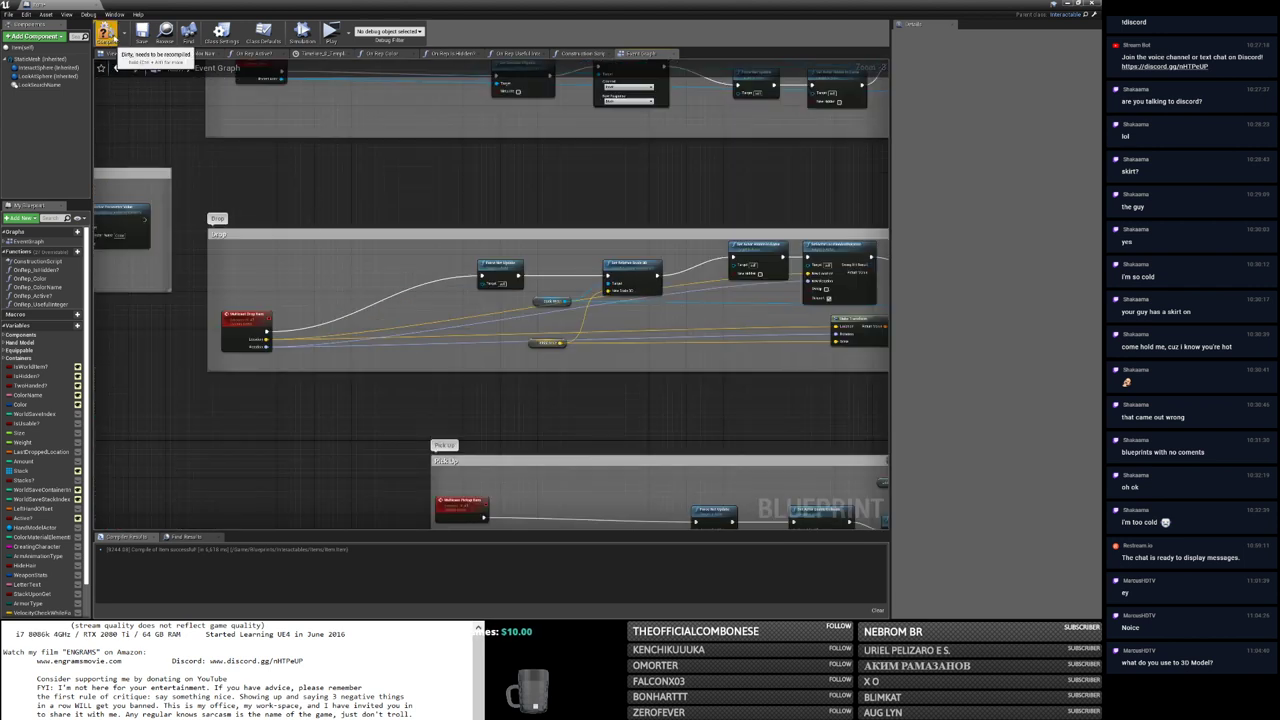
{"action": "scroll", "coordinate": [282, 232], "scroll_direction": "down", "scroll_amount": 3}
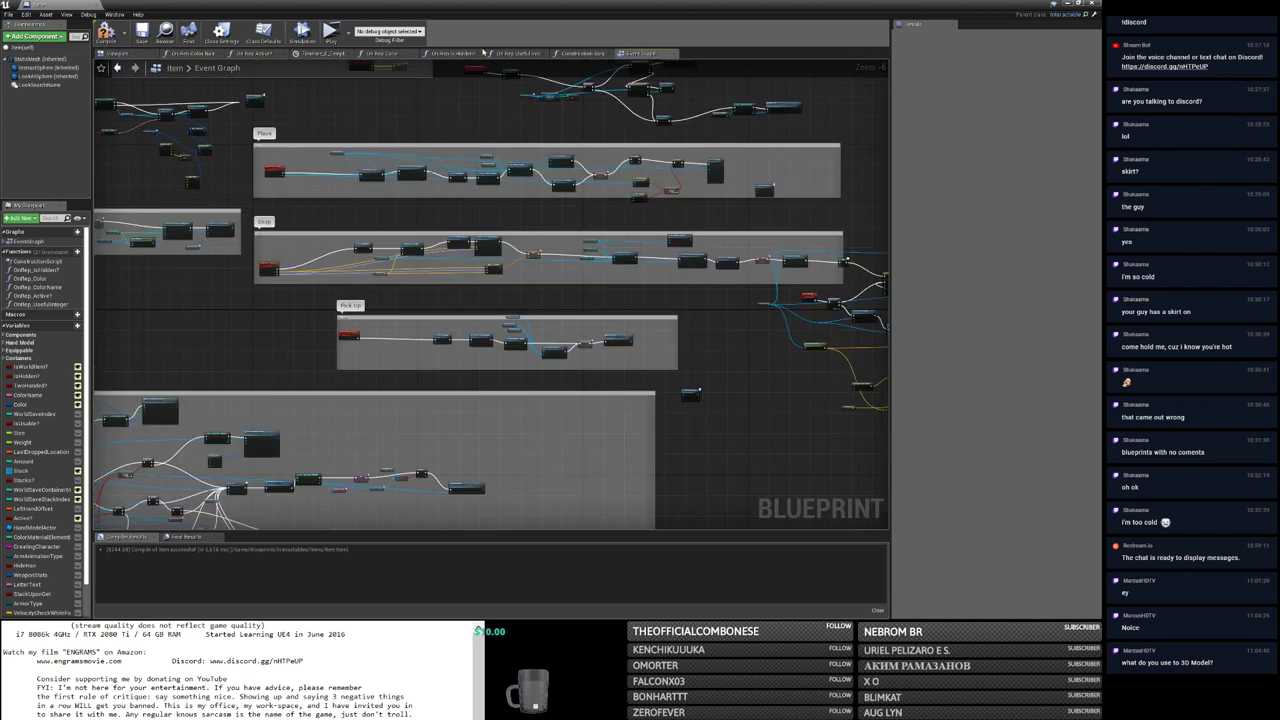
{"action": "left_click", "coordinate": [1053, 4]}
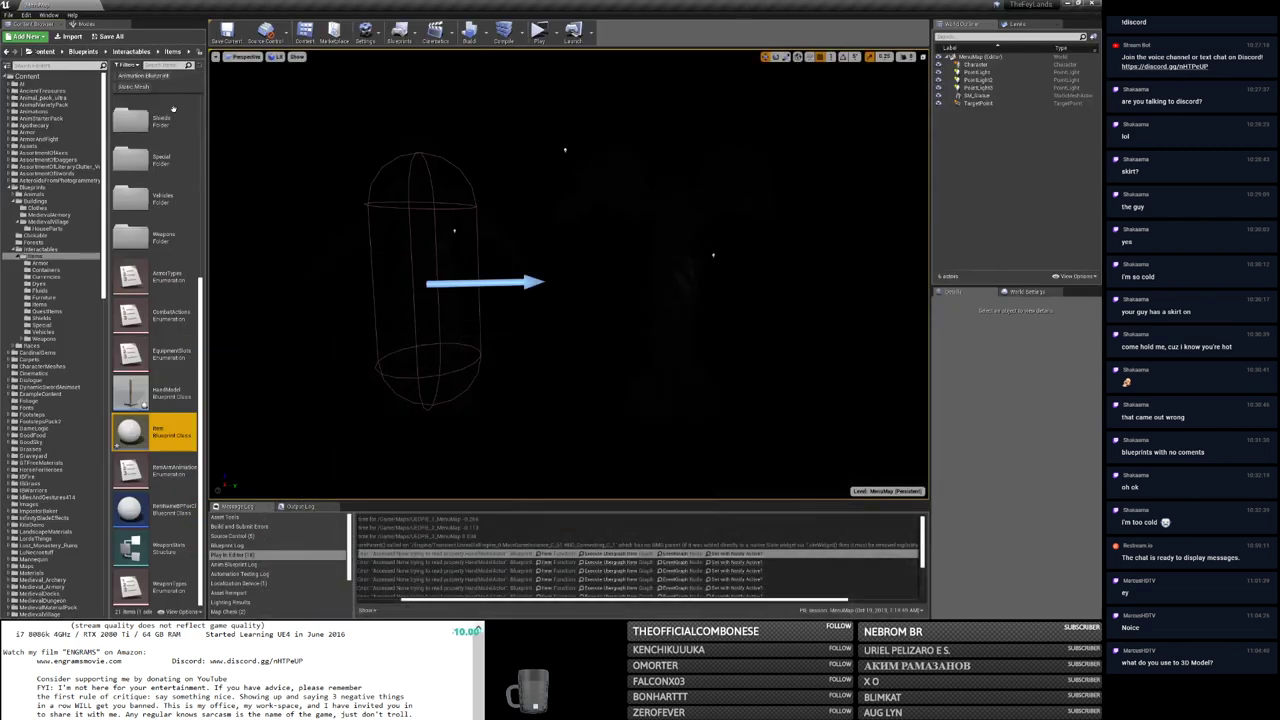
Step: Open the HandModel blueprint, inspect the Active? variable, and open its OnRep_Active? function
{"action": "double_click", "coordinate": [135, 392]}
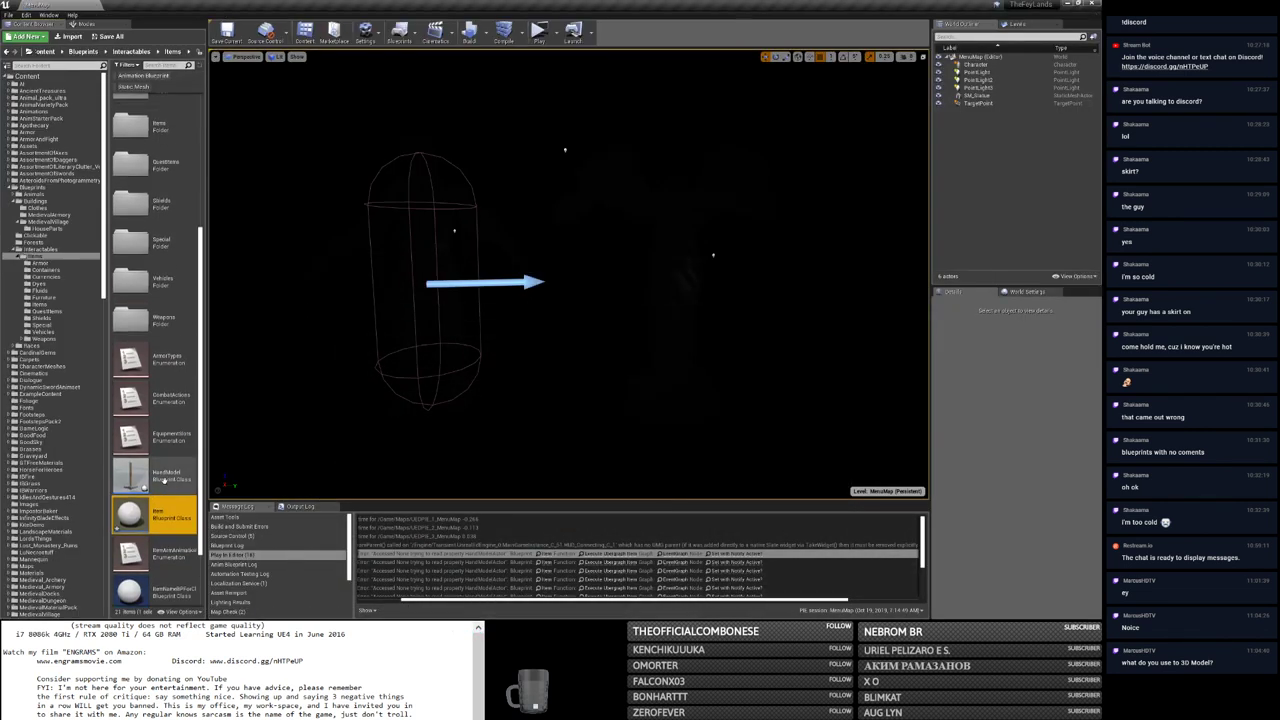
{"action": "scroll", "coordinate": [312, 282], "scroll_direction": "down", "scroll_amount": 3}
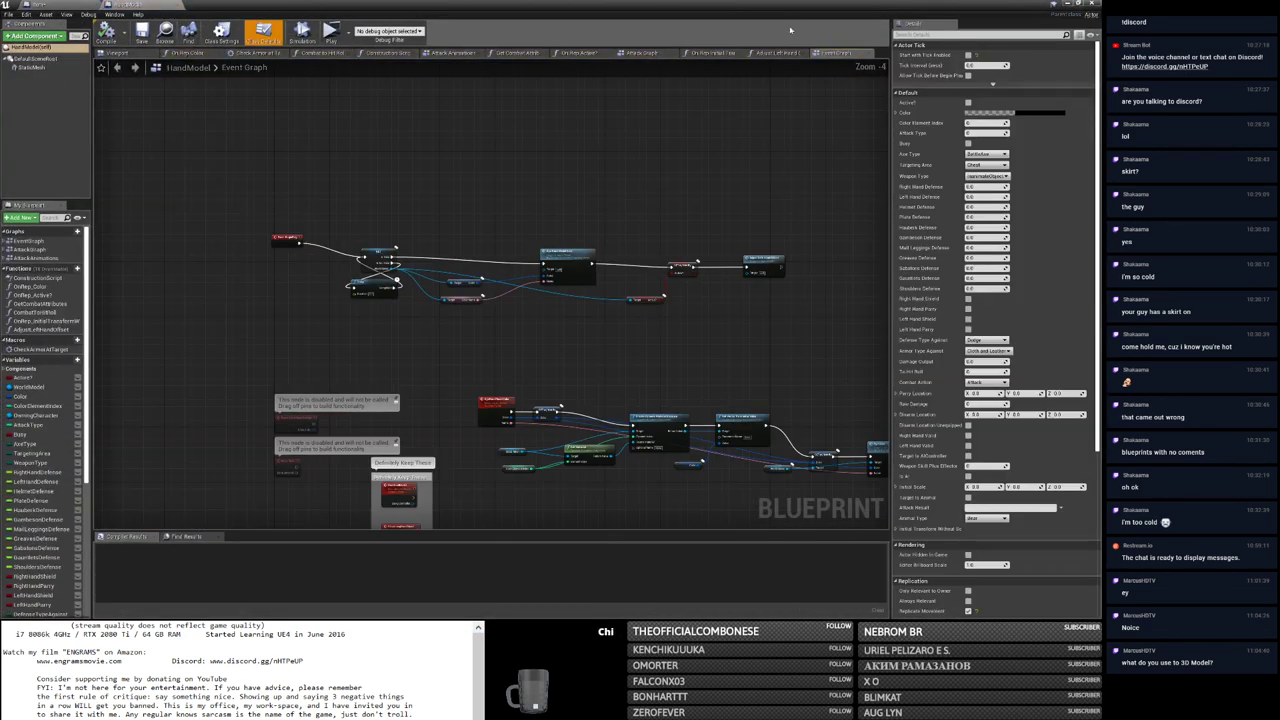
{"action": "left_click", "coordinate": [30, 377]}
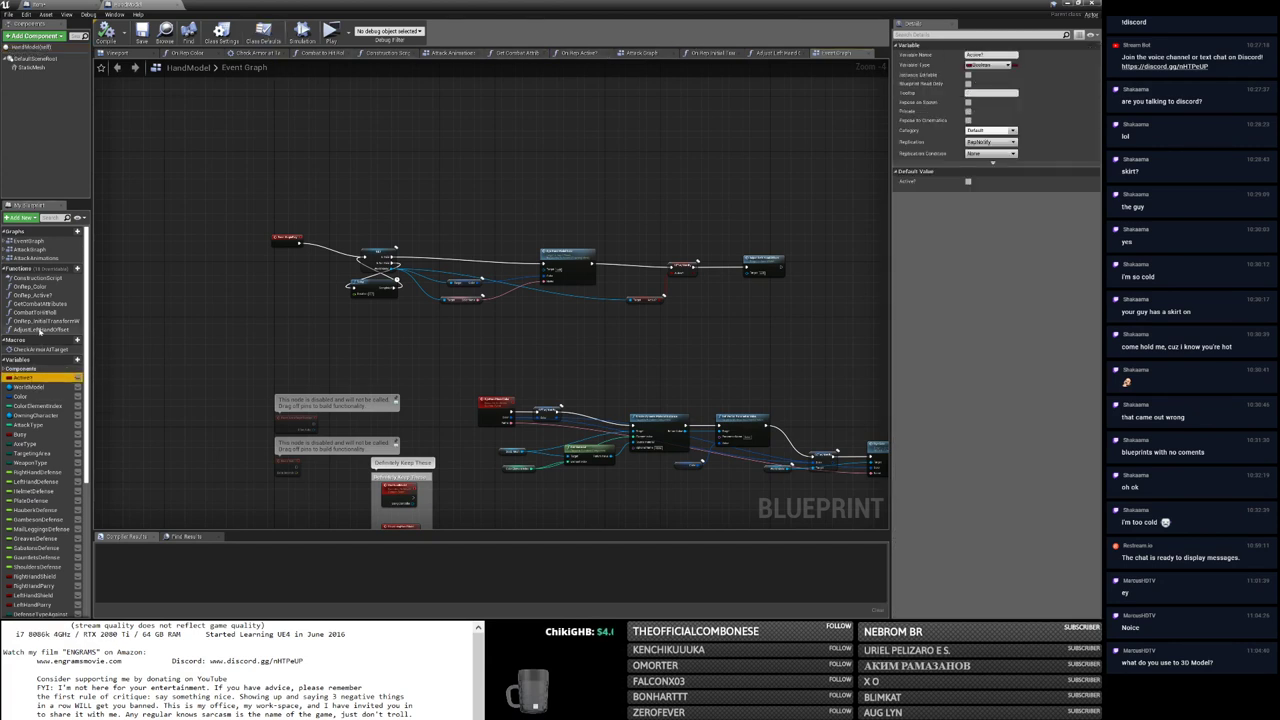
{"action": "double_click", "coordinate": [35, 295]}
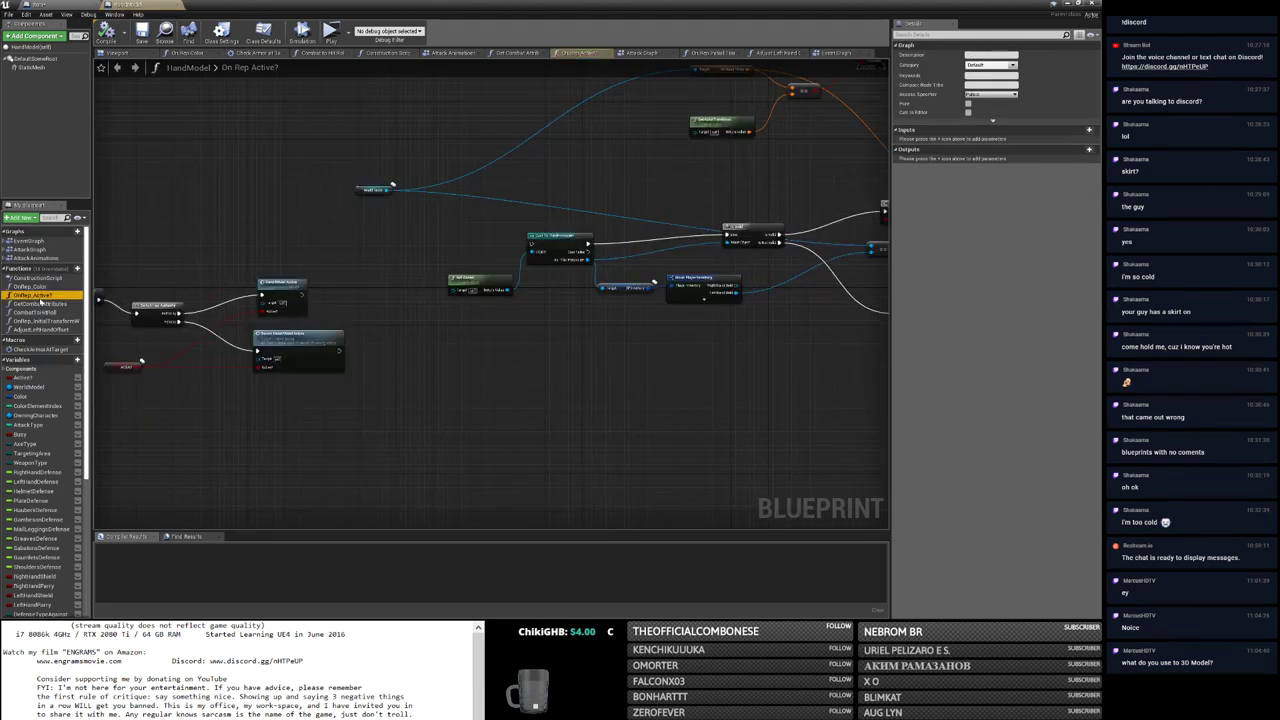
Step: Jump to the HandModelActive event, inspect its Set Active? with-notify node, and return to Item
{"action": "right_click_drag", "start_coordinate": [265, 297], "coordinate": [544, 279]}
{"action": "scroll", "coordinate": [544, 279], "scroll_direction": "up", "scroll_amount": 1}
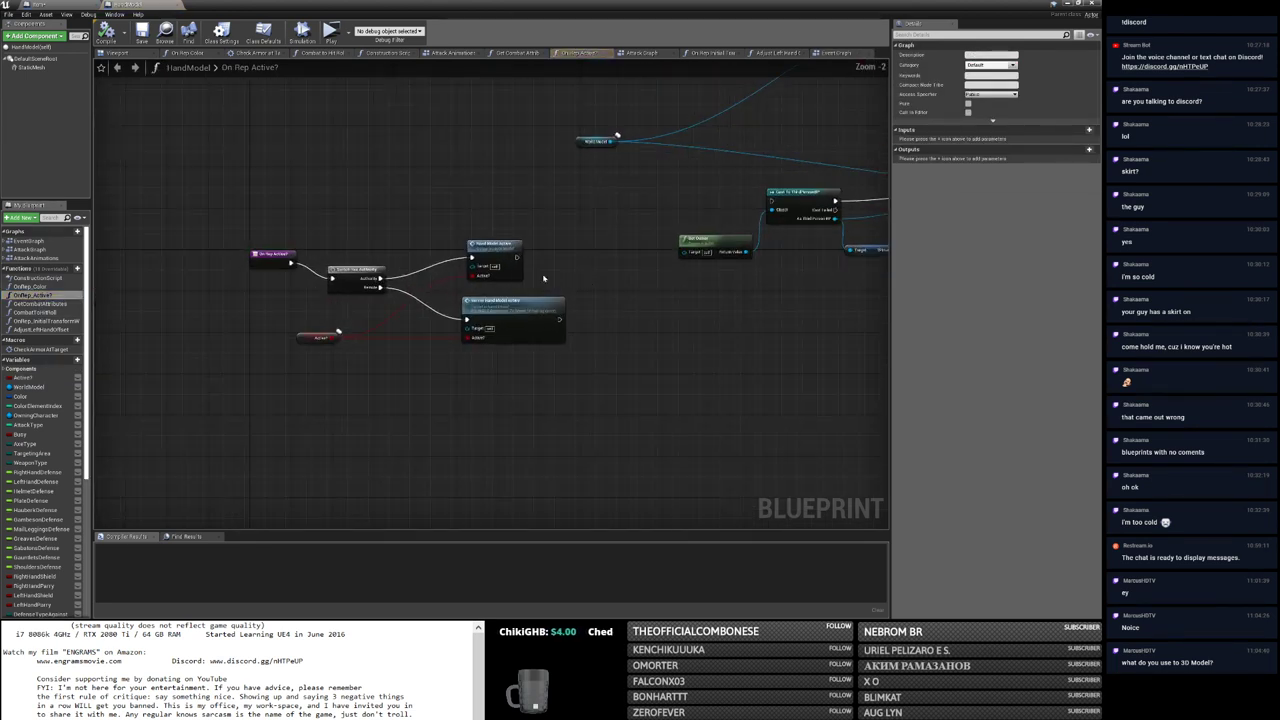
{"action": "double_click", "coordinate": [484, 257]}
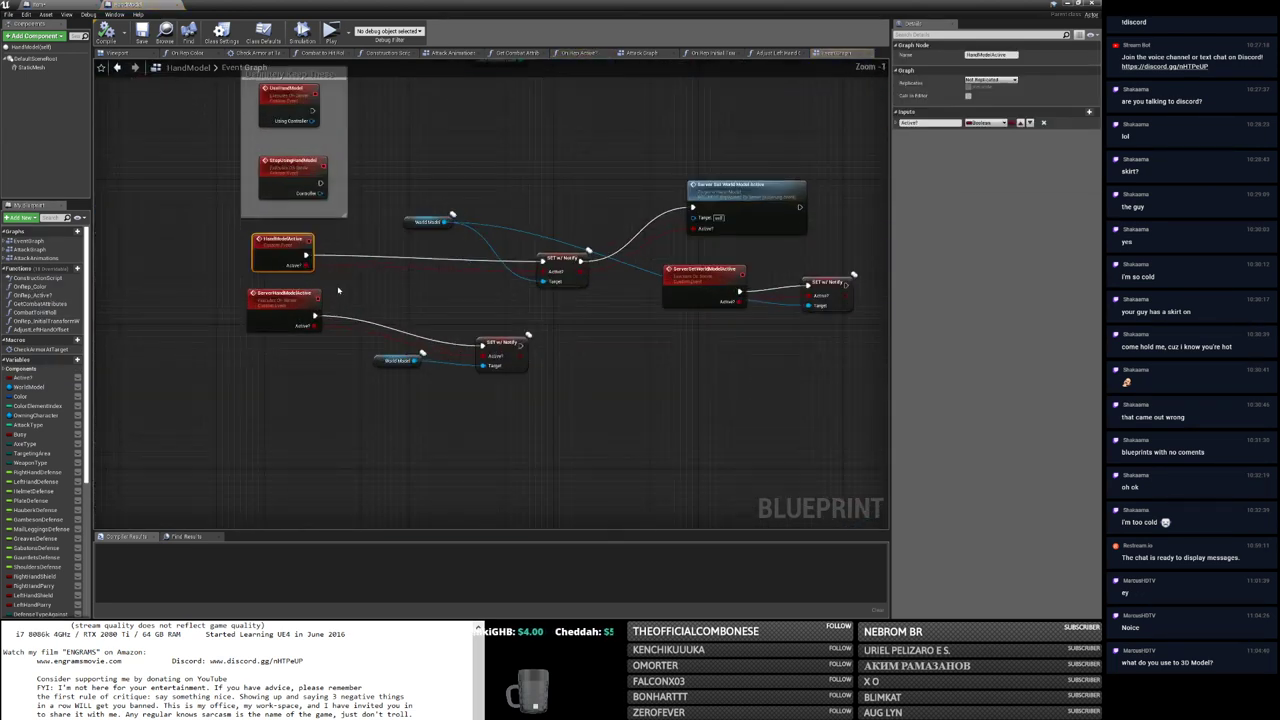
{"action": "right_click_drag", "start_coordinate": [464, 374], "coordinate": [361, 372]}
{"action": "left_click", "coordinate": [398, 345]}
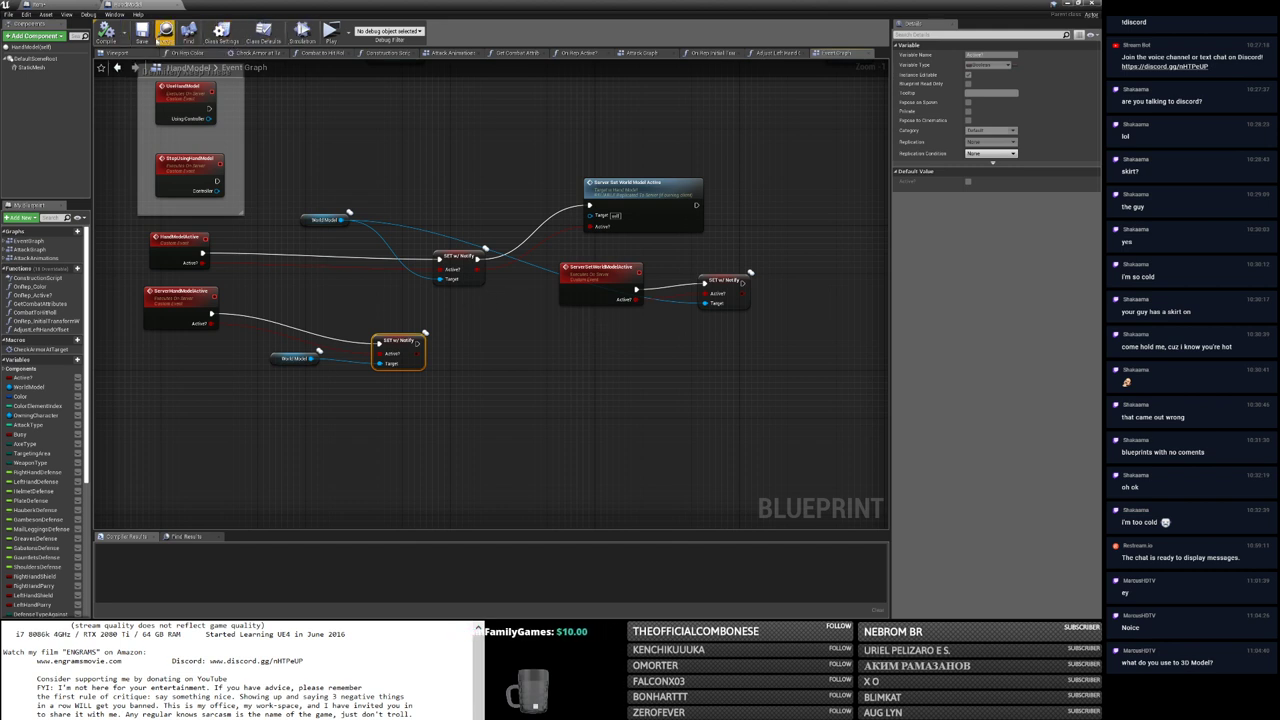
{"action": "key", "text": "ctrl+Tab"}
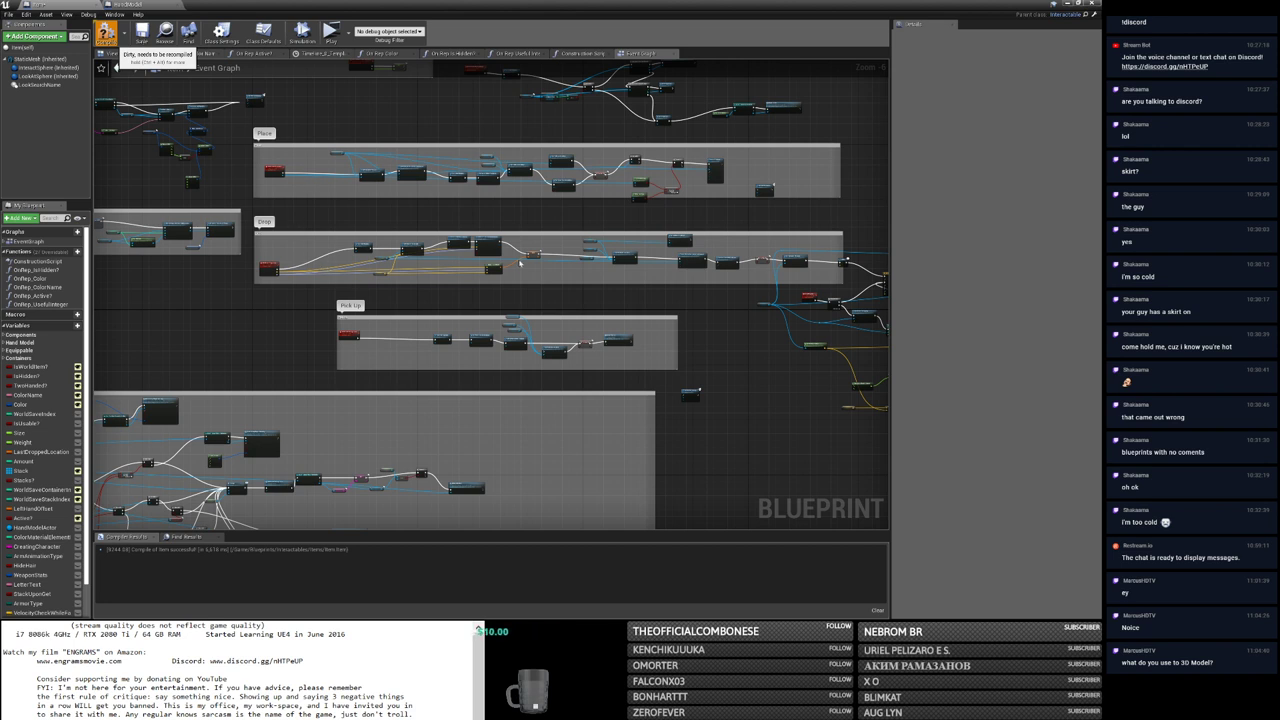
Step: Compile the Item blueprint with F7, save it, and review the log entries in the level editor
{"action": "key", "text": "F7"}
{"action": "left_click", "coordinate": [142, 32]}
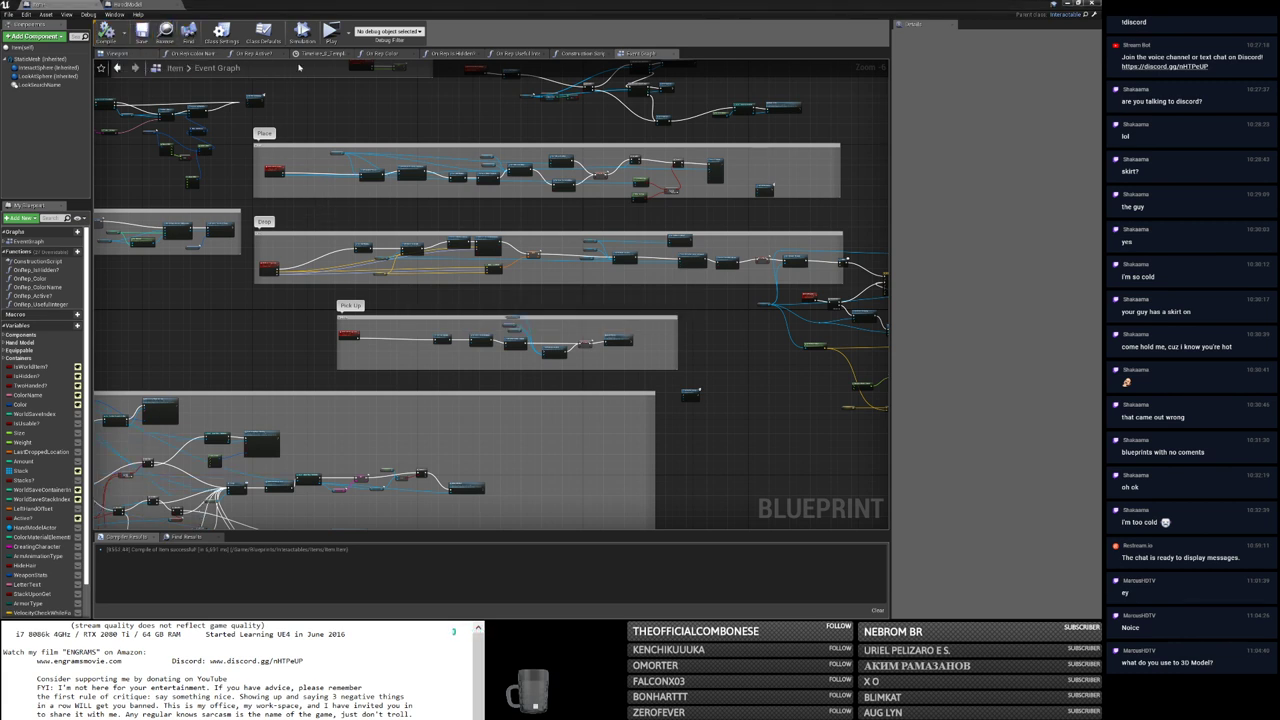
{"action": "left_click", "coordinate": [1066, 4]}
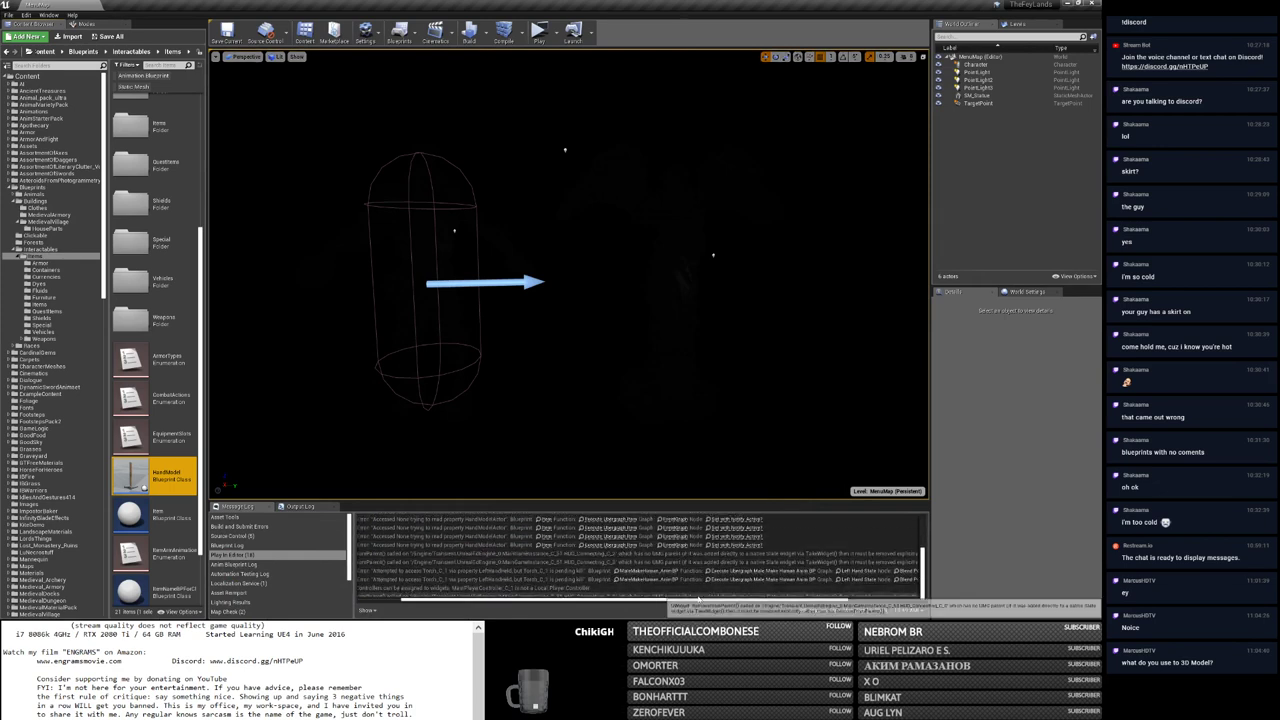
{"action": "left_click", "coordinate": [564, 570]}
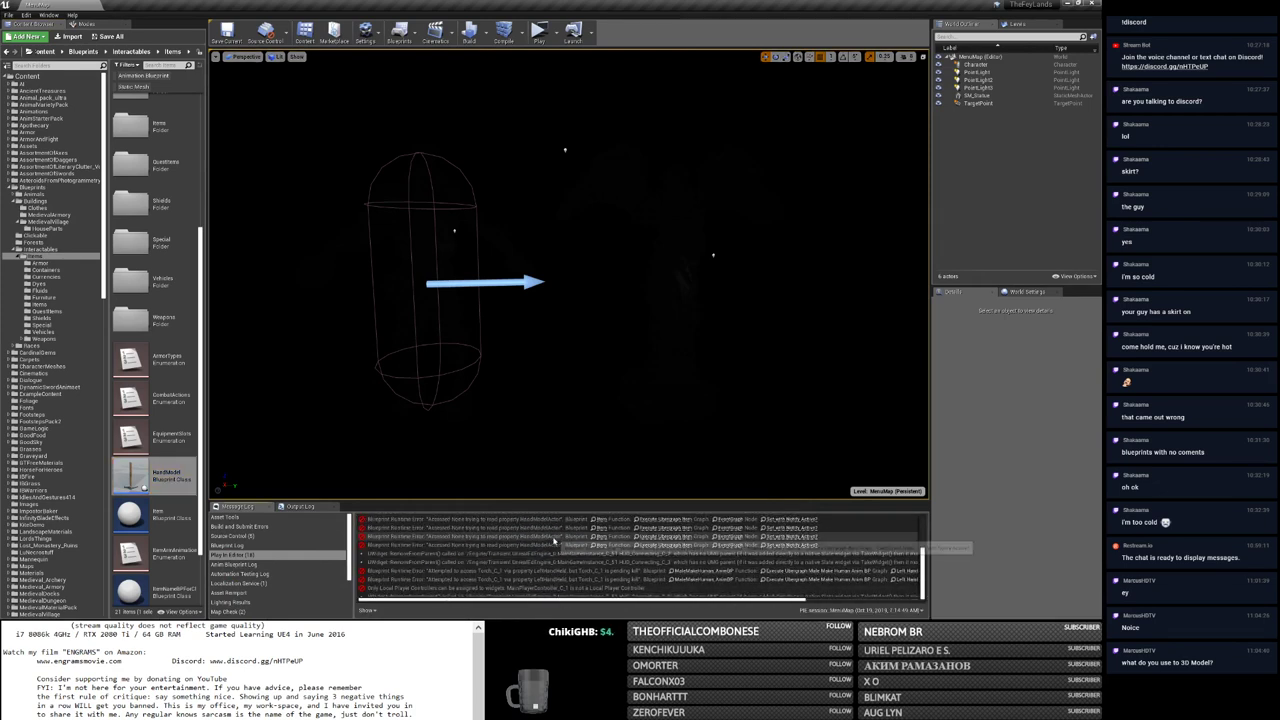
Step: Check the Session Frontend profiler, then switch back and reopen the Item blueprint
{"action": "key", "text": "alt+Tab"}
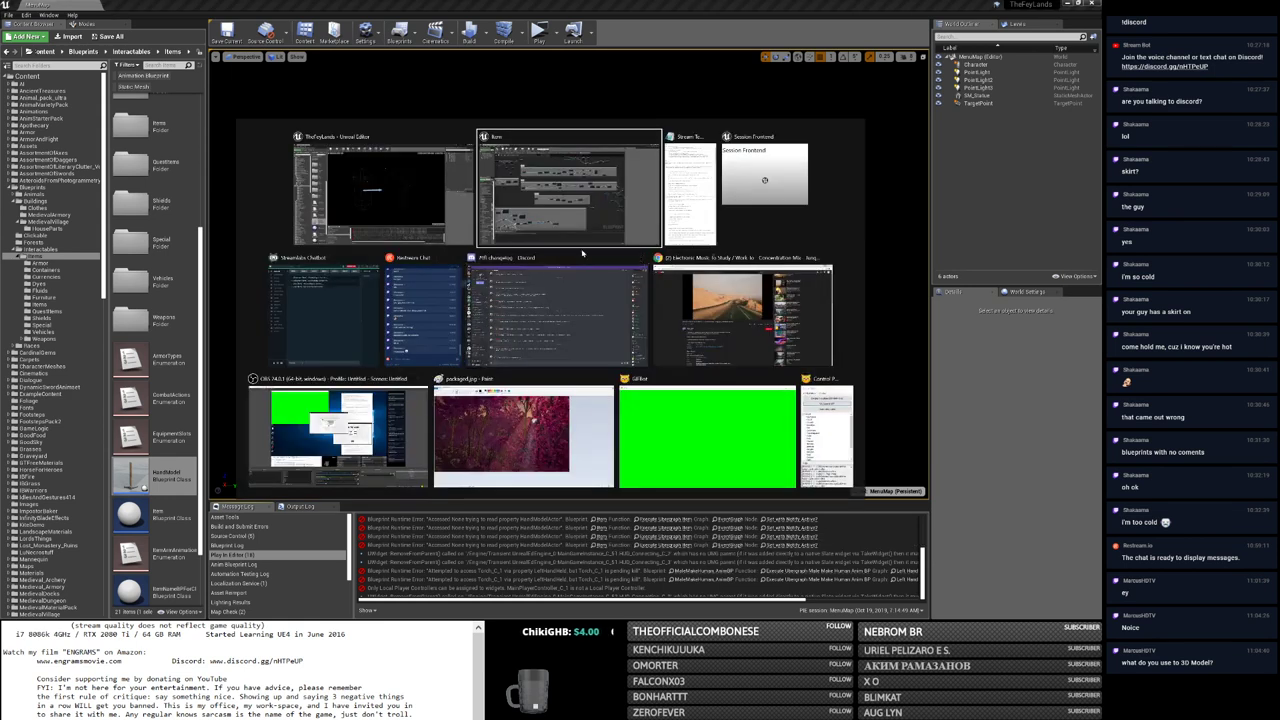
{"action": "left_click", "coordinate": [764, 175]}
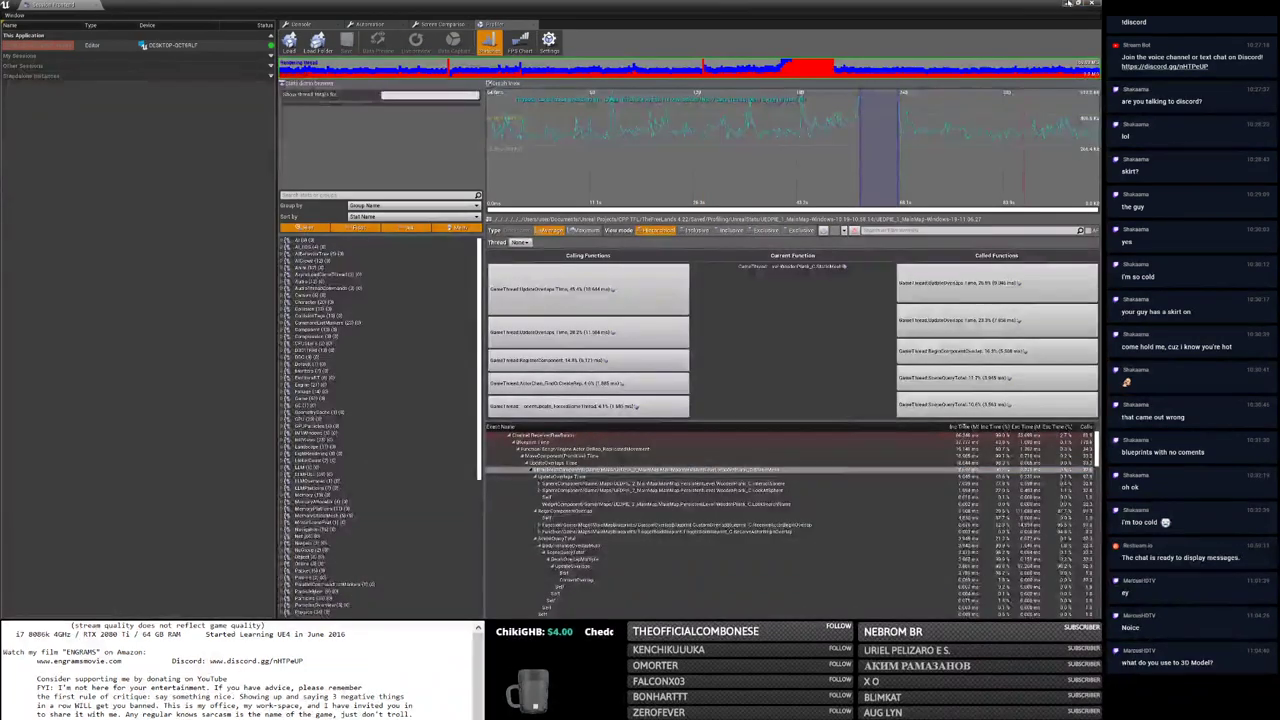
{"action": "key", "text": "alt+Tab"}
{"action": "double_click", "coordinate": [162, 505]}
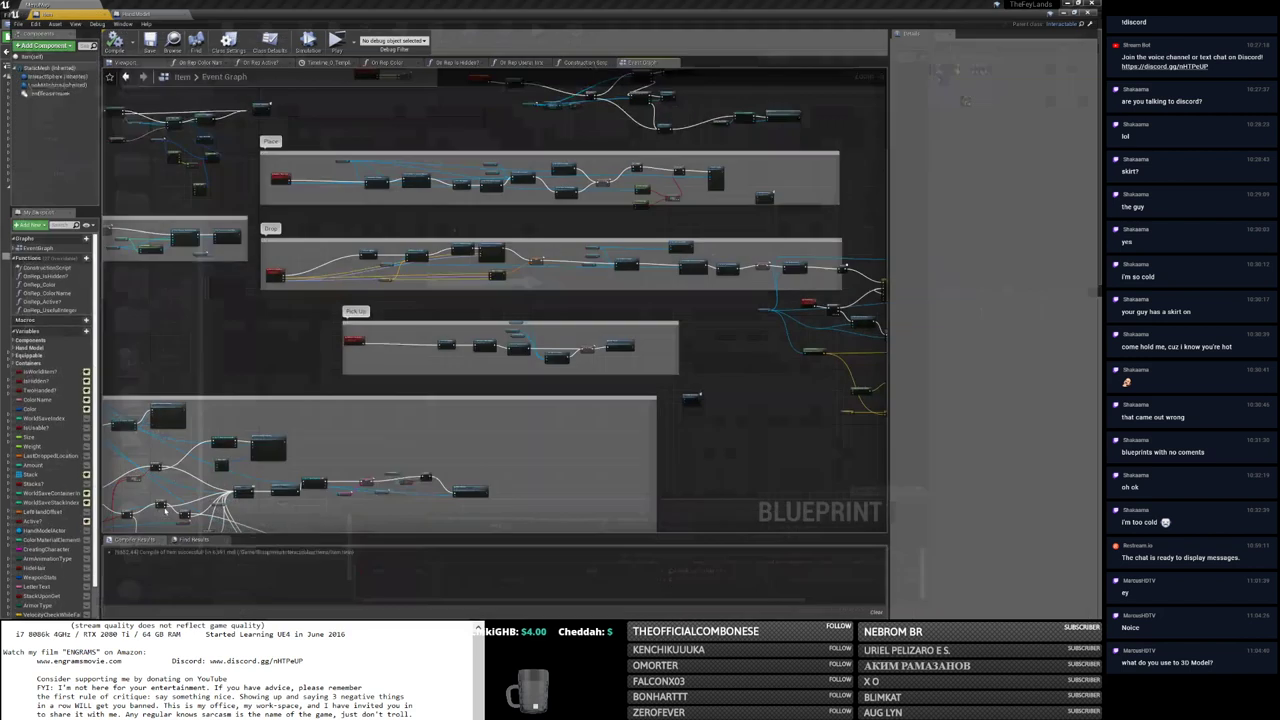
Step: Review the sphere component's Collision settings in Details, then launch a standalone game preview
{"action": "left_click", "coordinate": [58, 75]}
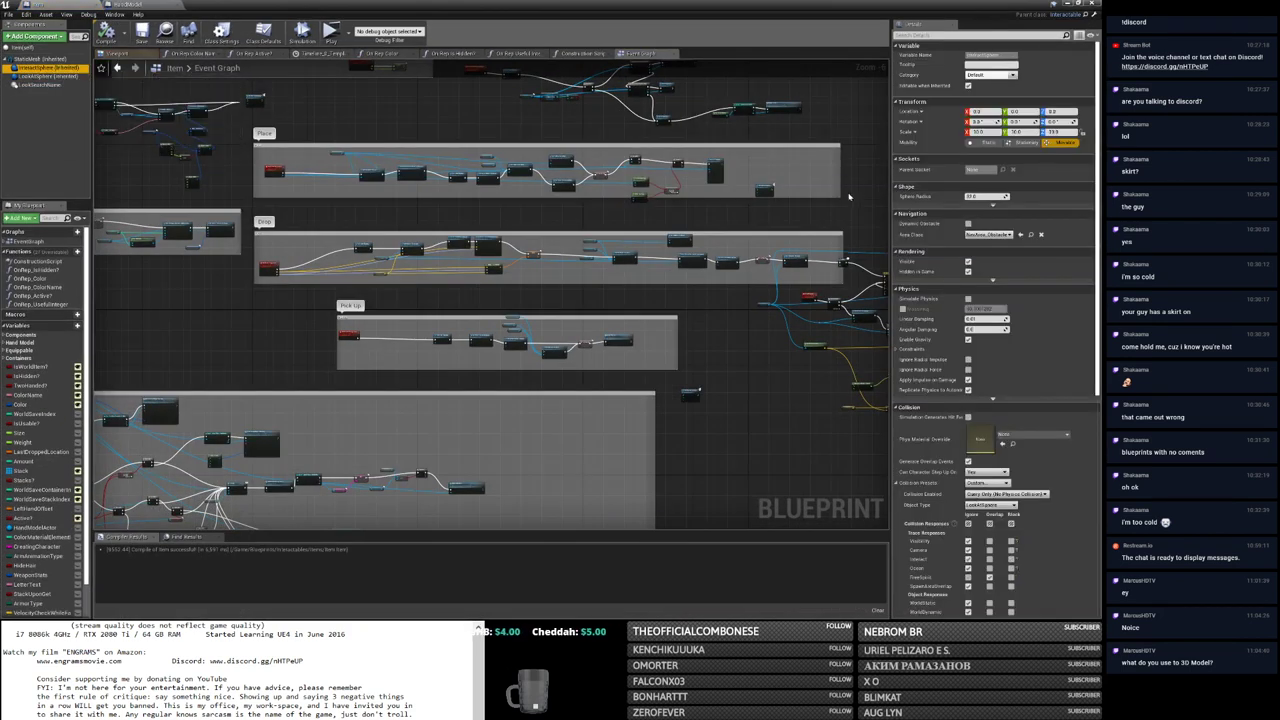
{"action": "scroll", "coordinate": [1042, 449], "scroll_direction": "down", "scroll_amount": 3}
{"action": "scroll", "coordinate": [1042, 449], "scroll_direction": "down", "scroll_amount": 3}
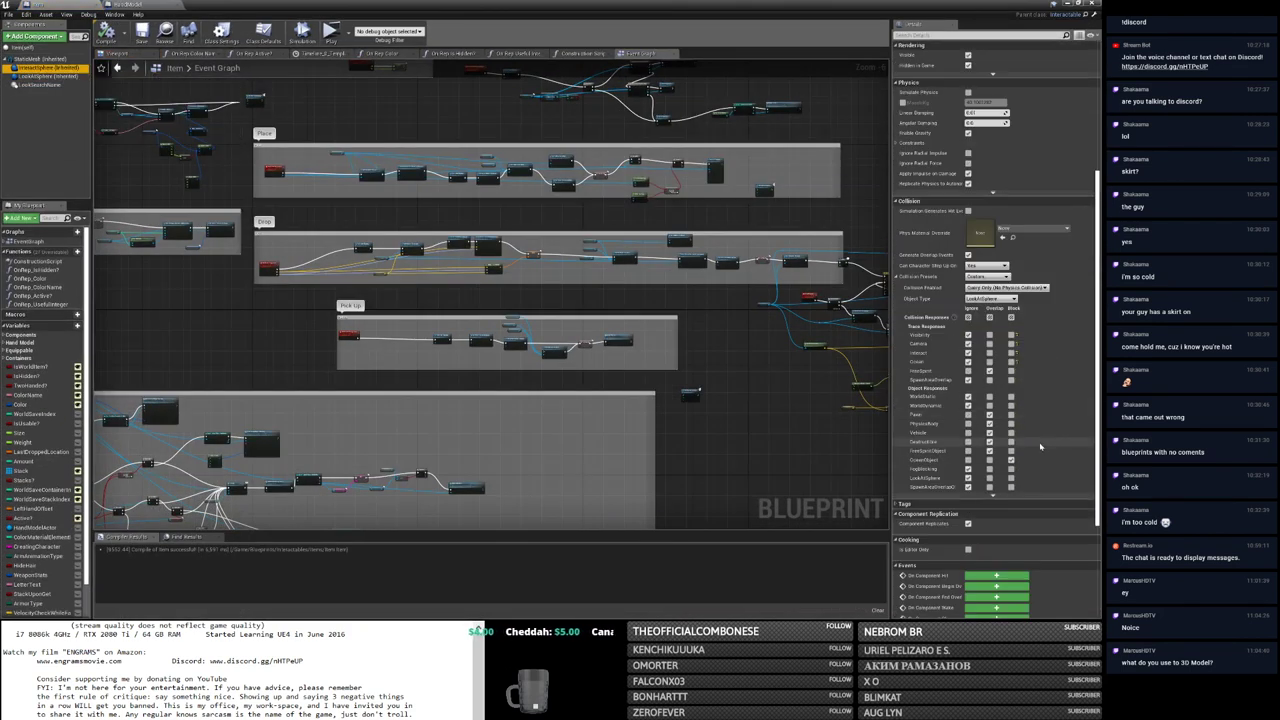
{"action": "scroll", "coordinate": [1025, 385], "scroll_direction": "down", "scroll_amount": 1}
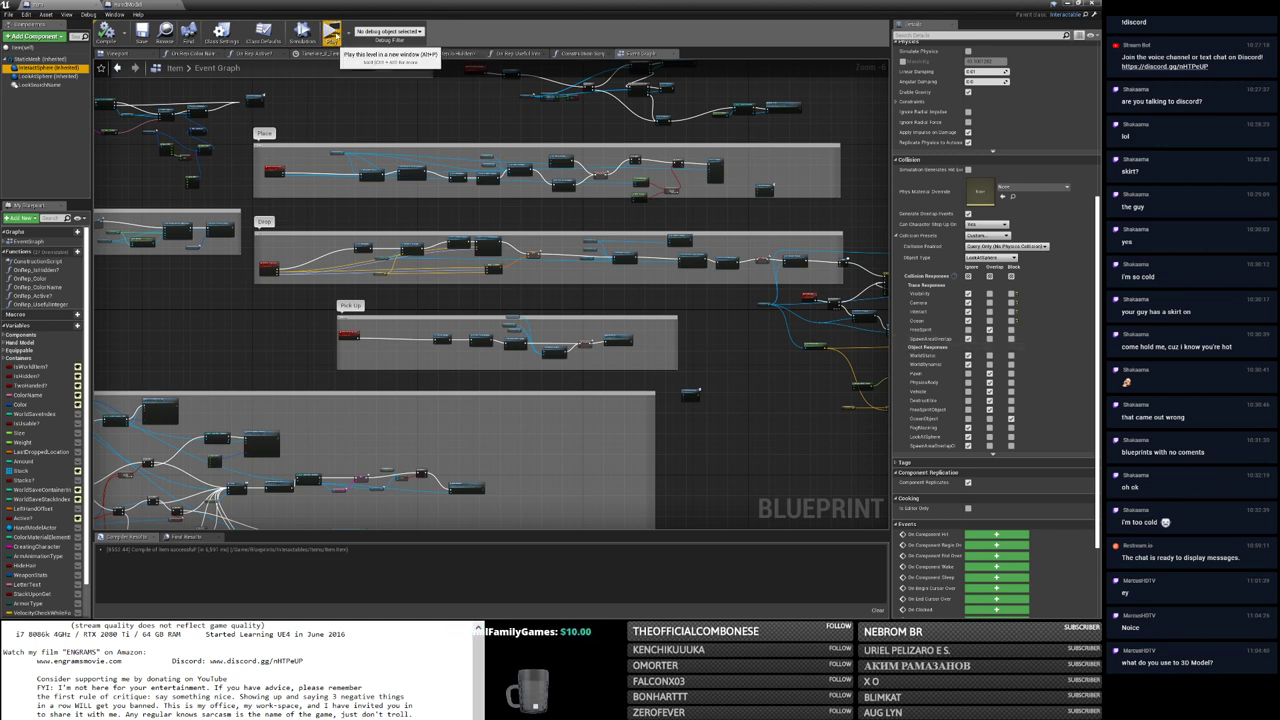
{"action": "left_click", "coordinate": [330, 33]}
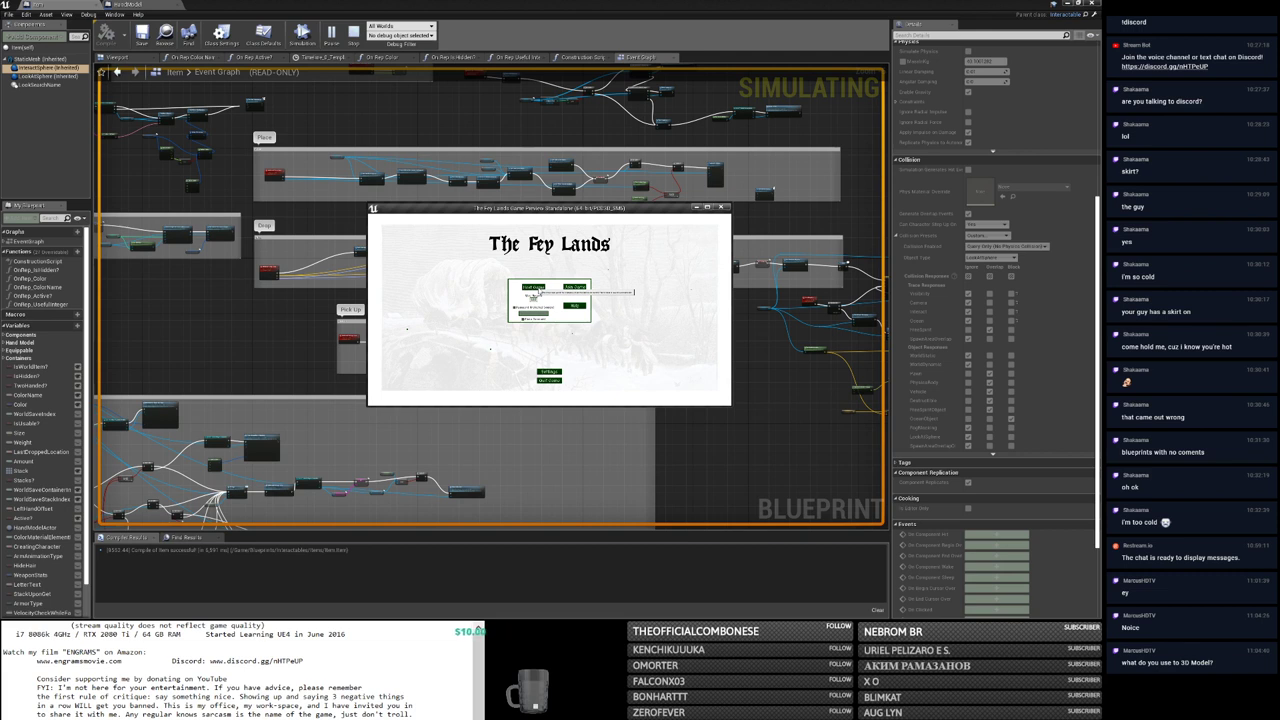
Step: Get past The Fey Lands main menu and login form, then walk forward into the forest
{"action": "left_click", "coordinate": [538, 290]}
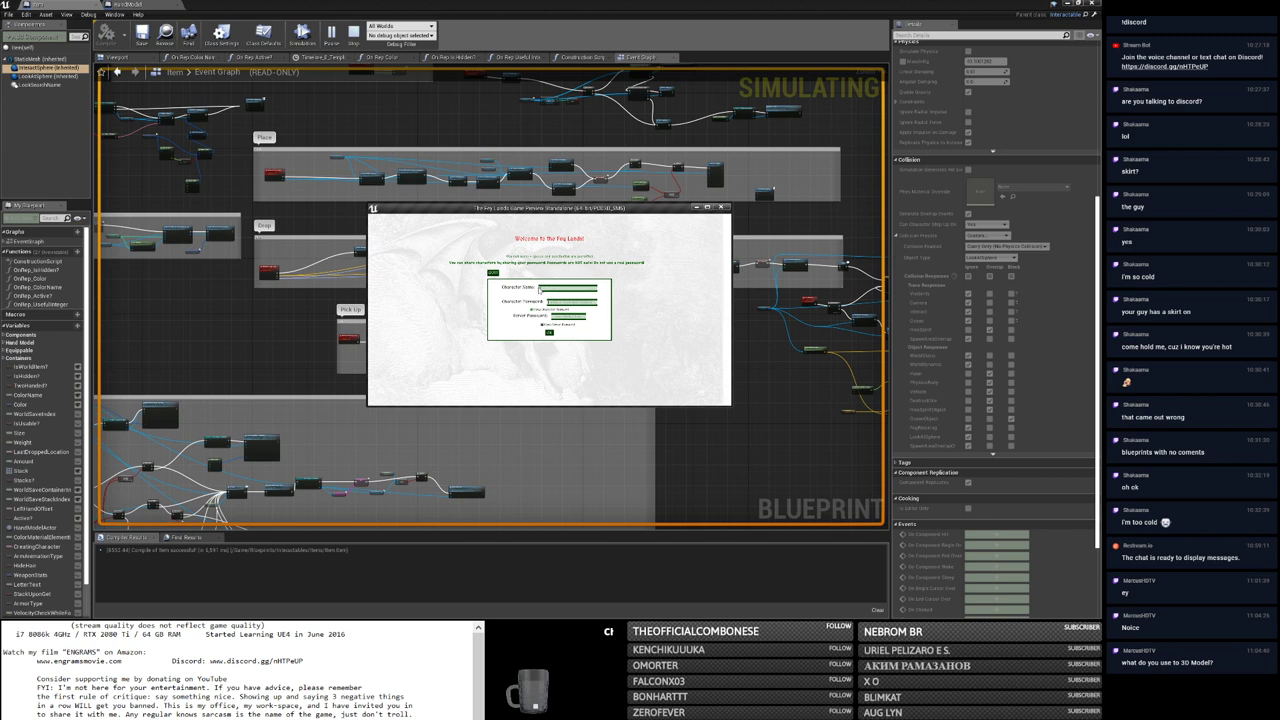
{"action": "left_click", "coordinate": [548, 334]}
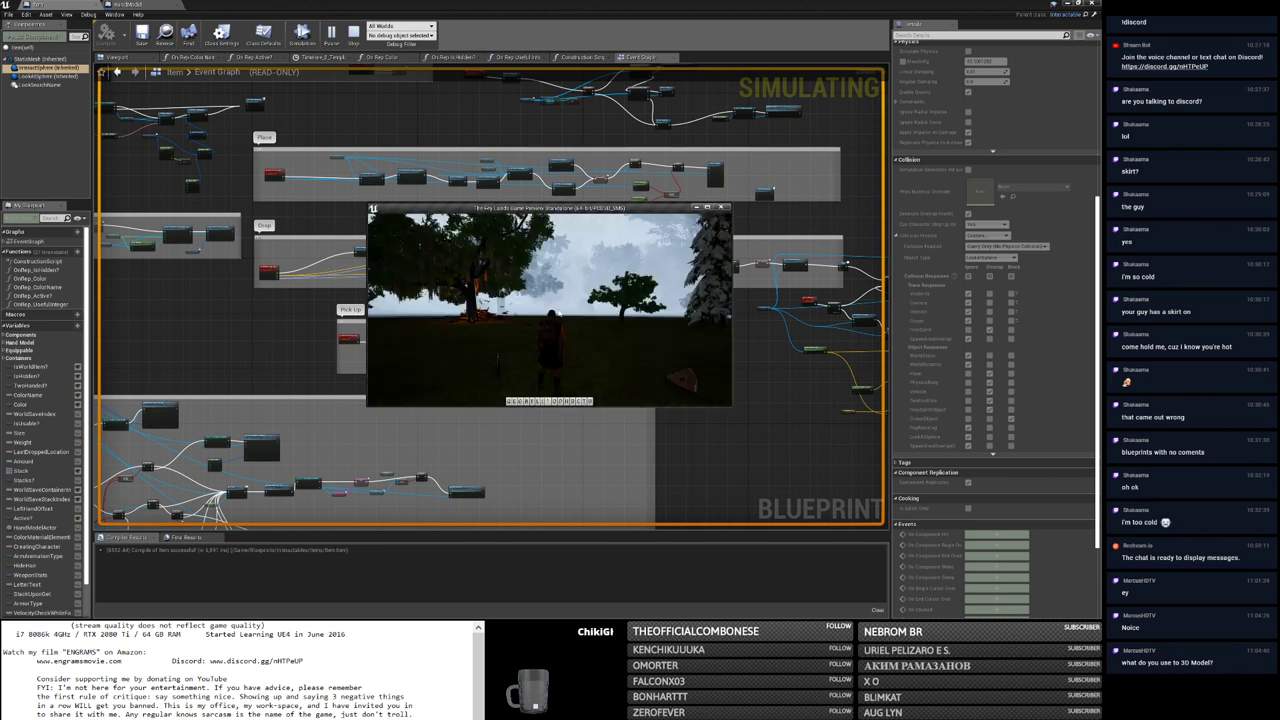
{"action": "key", "text": "w"}
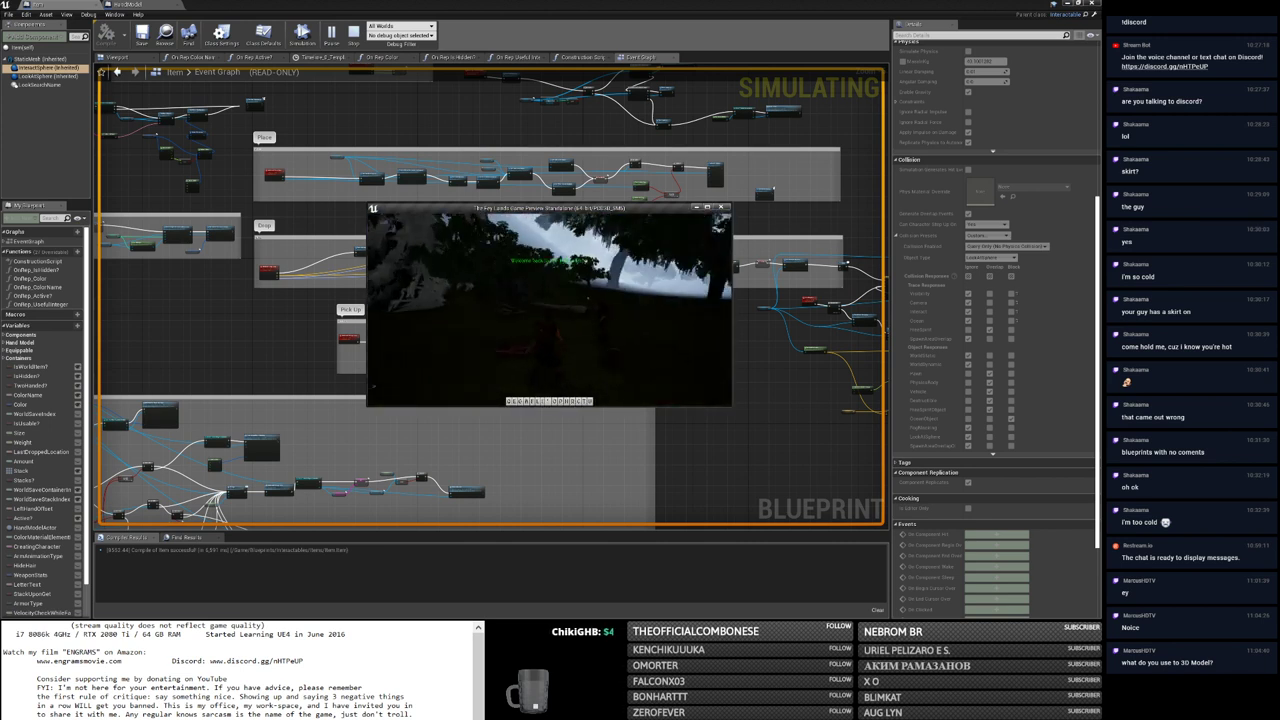
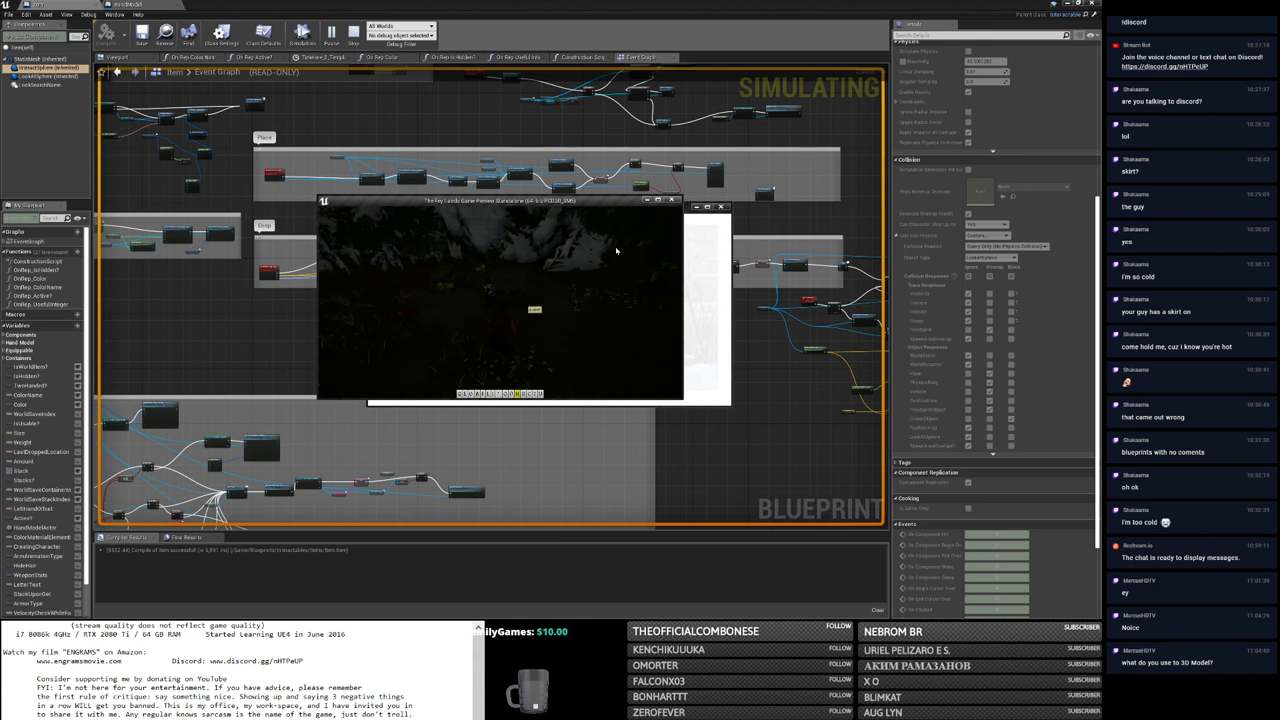
Step: Maximize the game window and take the free torch from the NPC's tool offer
{"action": "key", "text": "e"}
{"action": "key", "text": "super+d"}
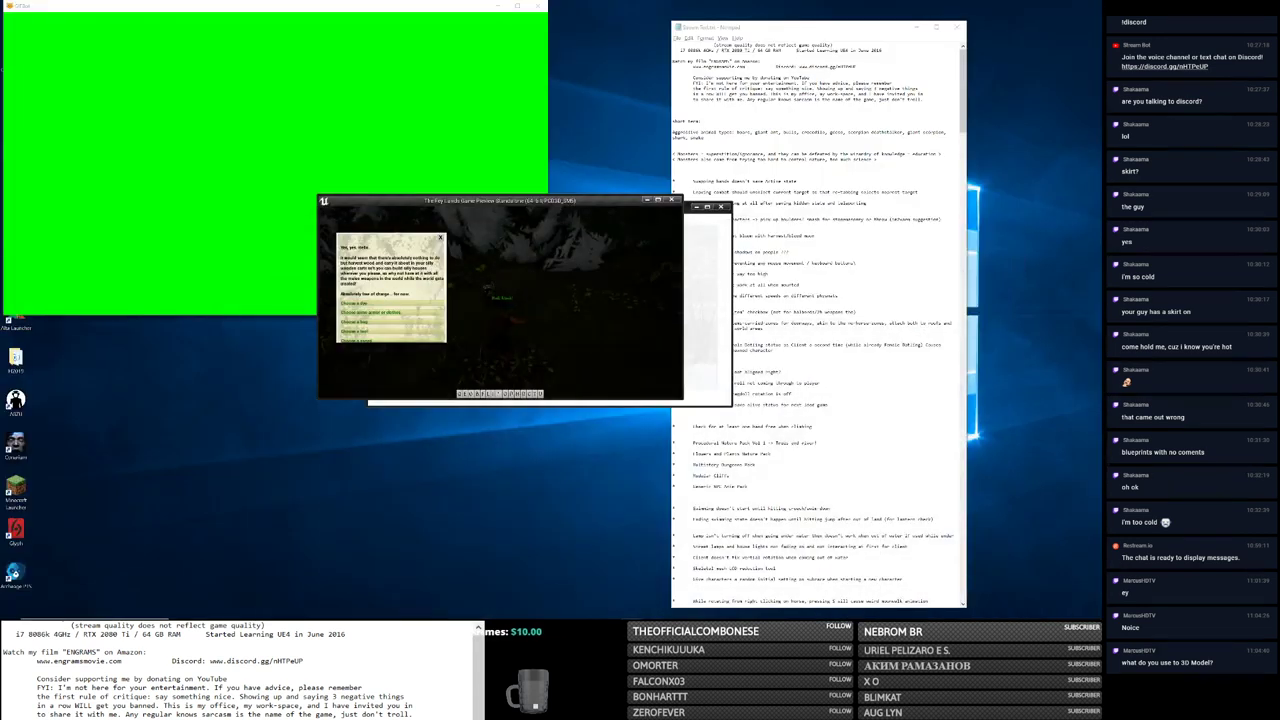
{"action": "left_click", "coordinate": [658, 200]}
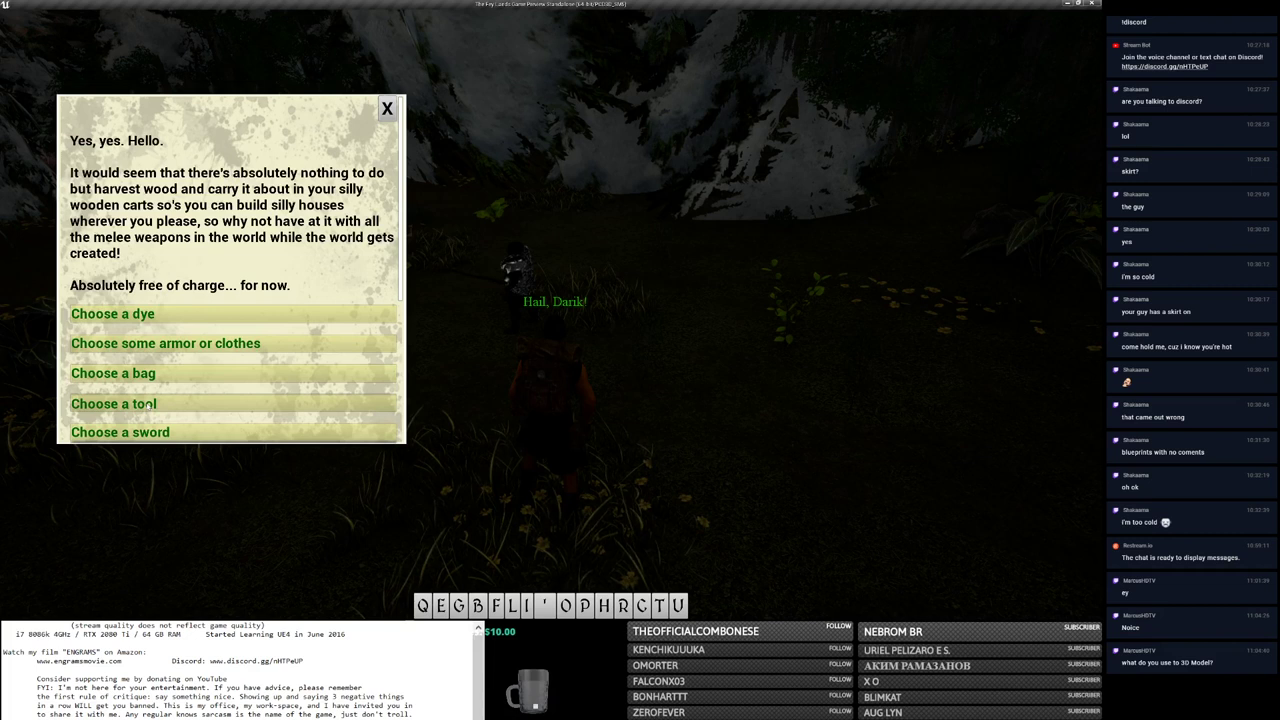
{"action": "left_click", "coordinate": [150, 403]}
{"action": "scroll", "coordinate": [200, 380], "scroll_direction": "down", "scroll_amount": 2}
{"action": "left_click", "coordinate": [300, 345]}
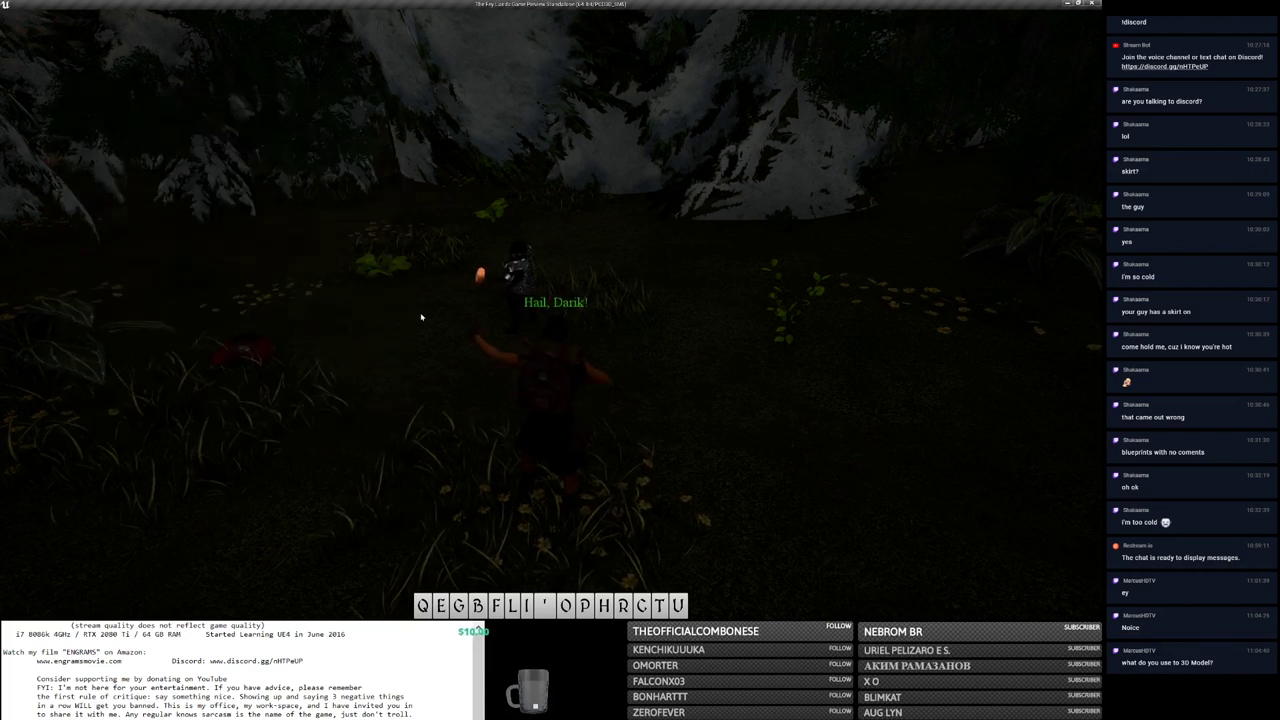
Step: Light the torch, drop it, pick it back up, and swap it between hands with the axe
{"action": "key", "text": "b"}
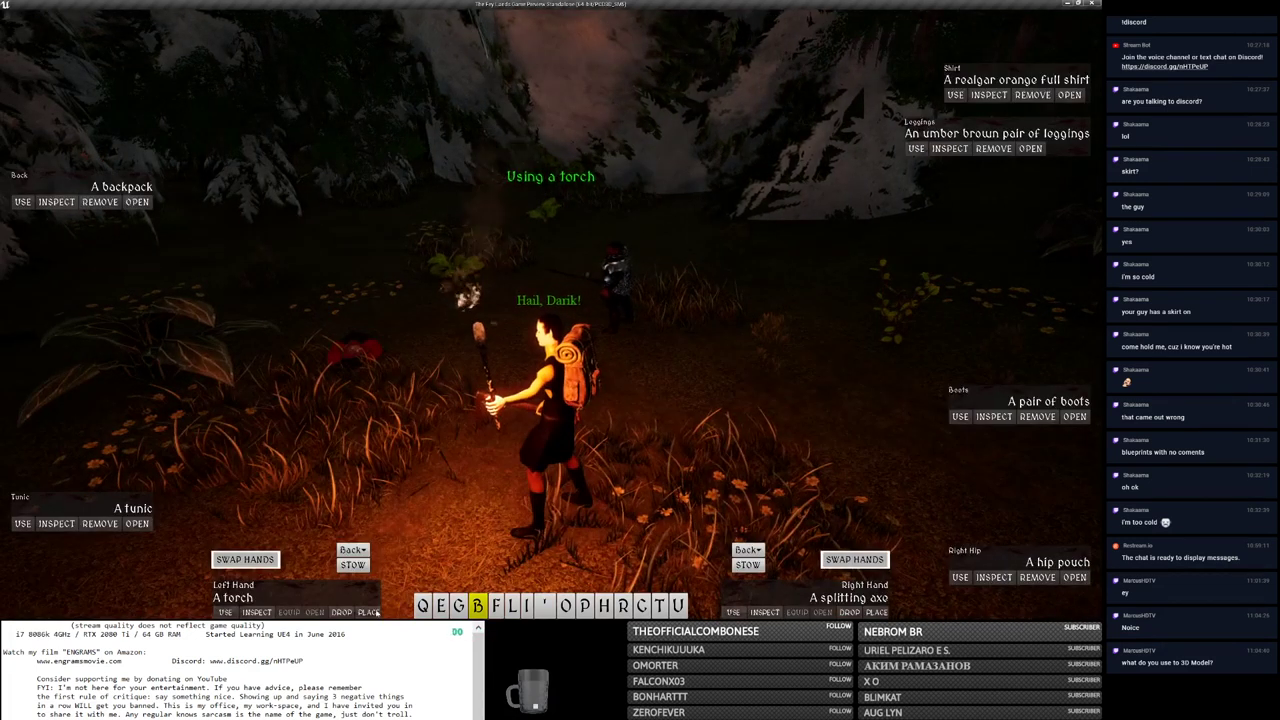
{"action": "key", "text": "c"}
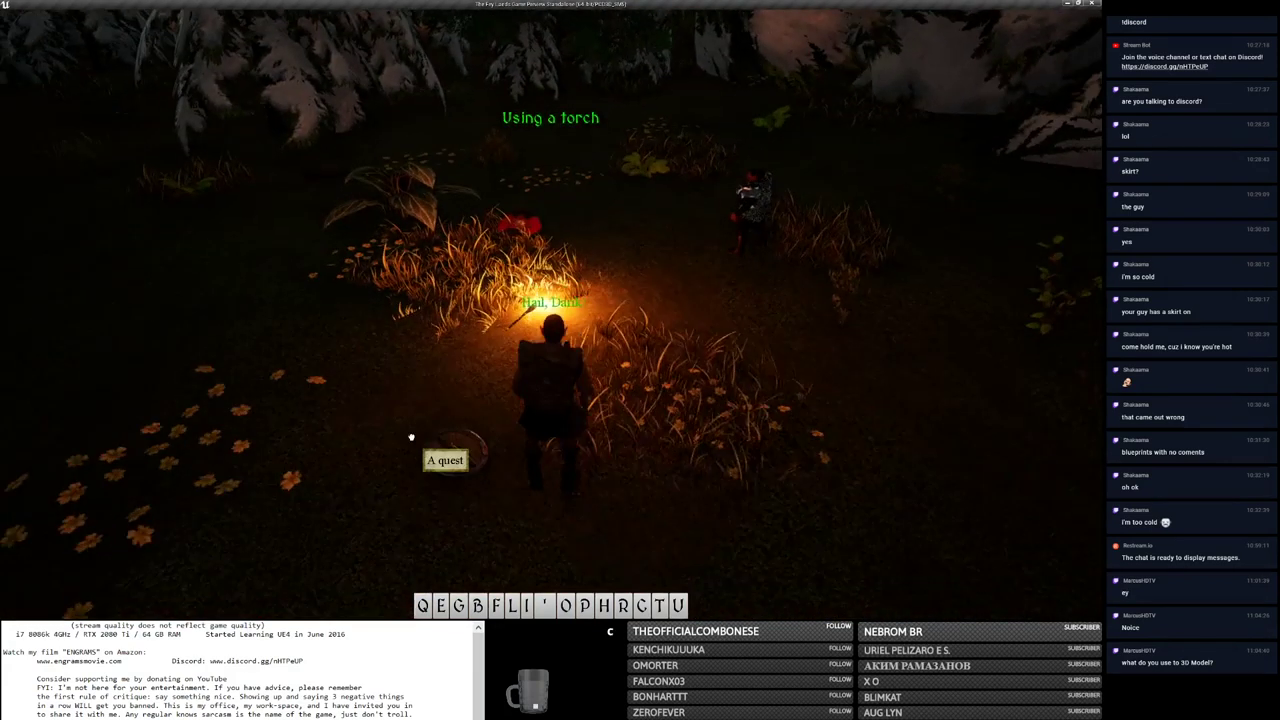
{"action": "key", "text": "q"}
{"action": "key", "text": "g"}
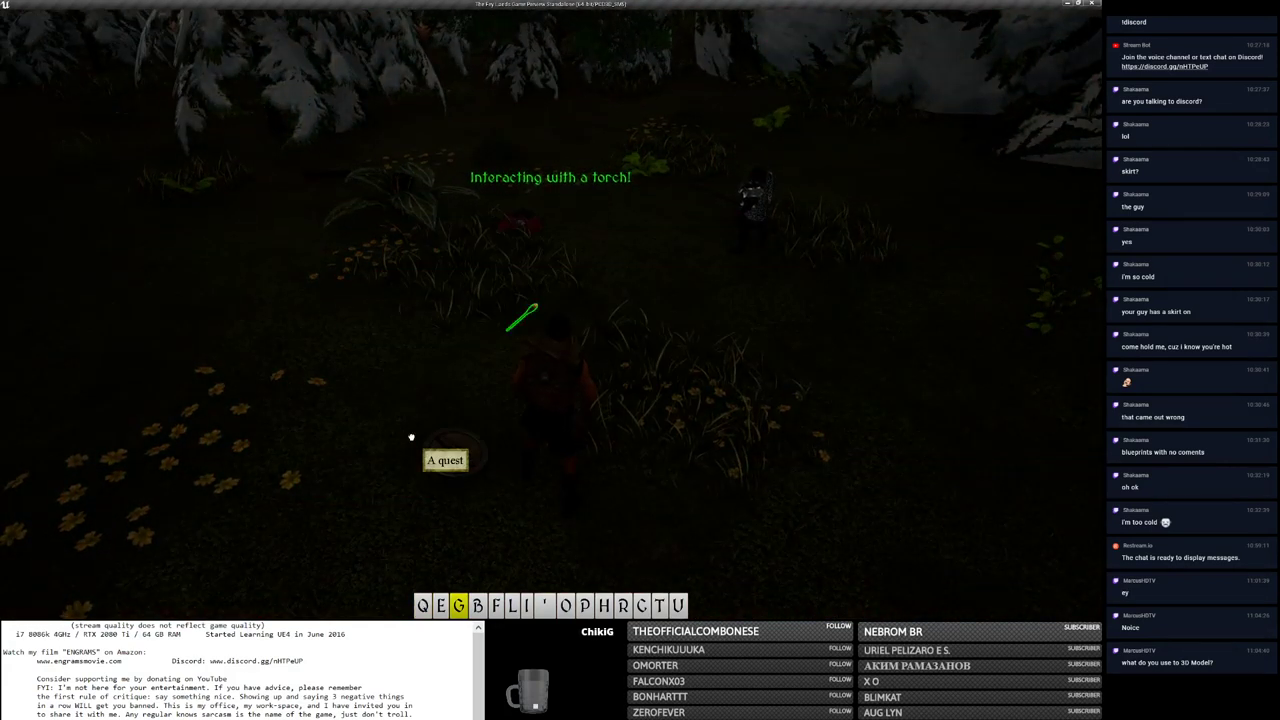
{"action": "key", "text": "b"}
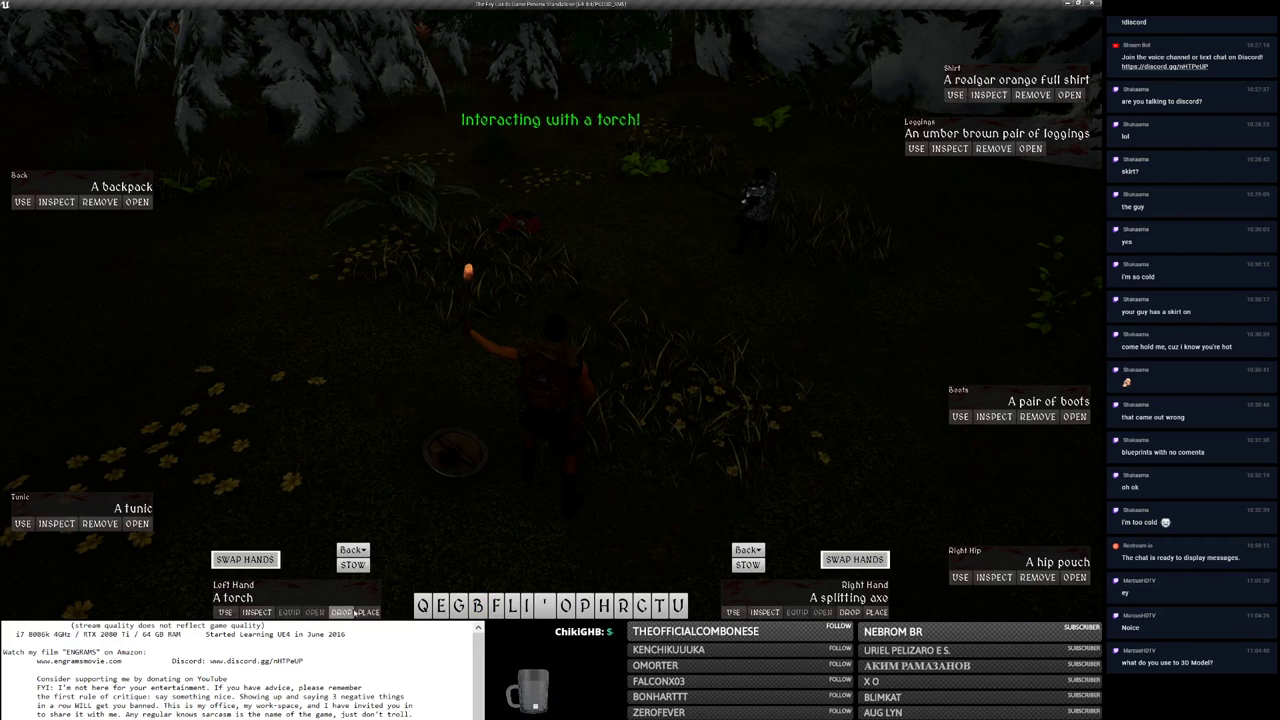
{"action": "left_click", "coordinate": [352, 612]}
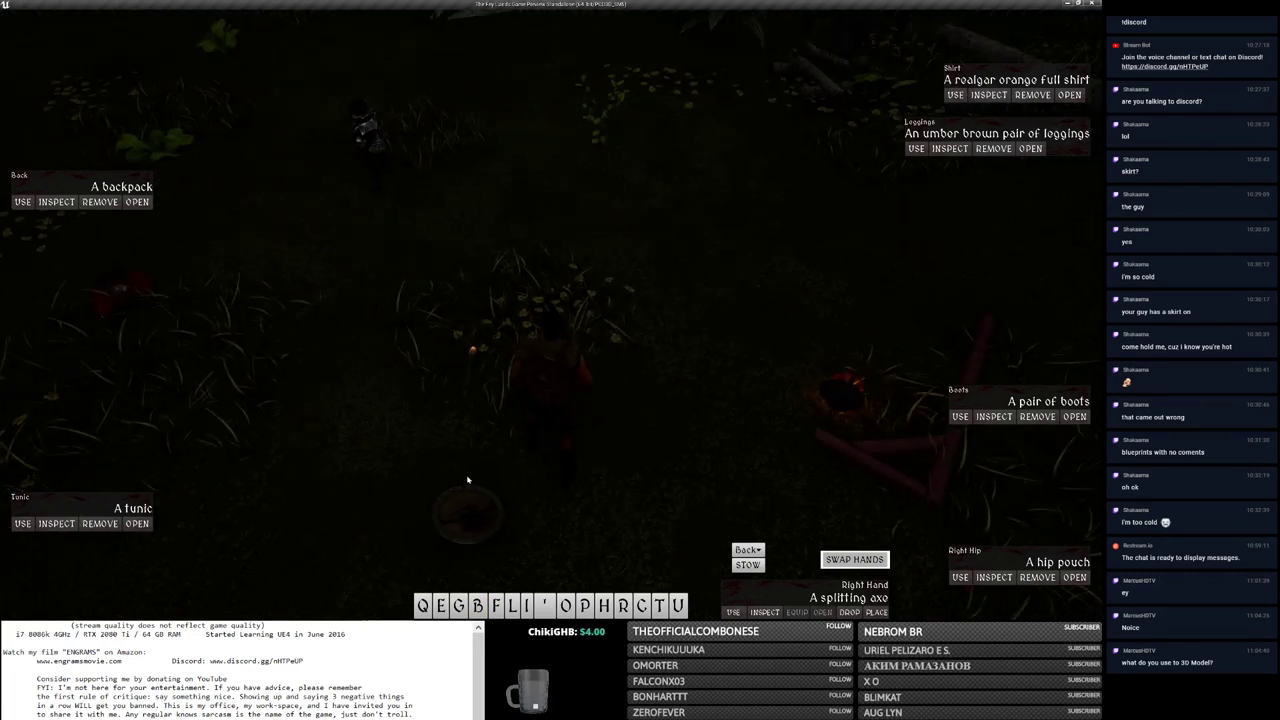
{"action": "left_click", "coordinate": [470, 345]}
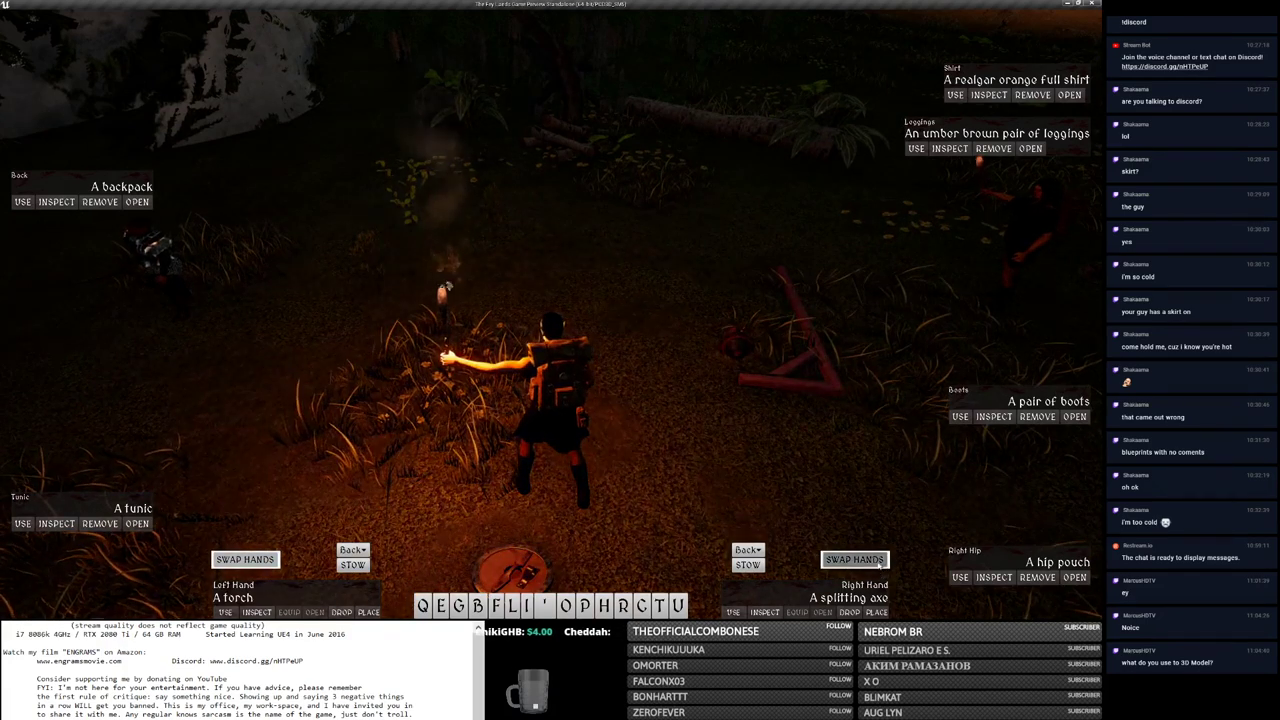
{"action": "left_click", "coordinate": [879, 565]}
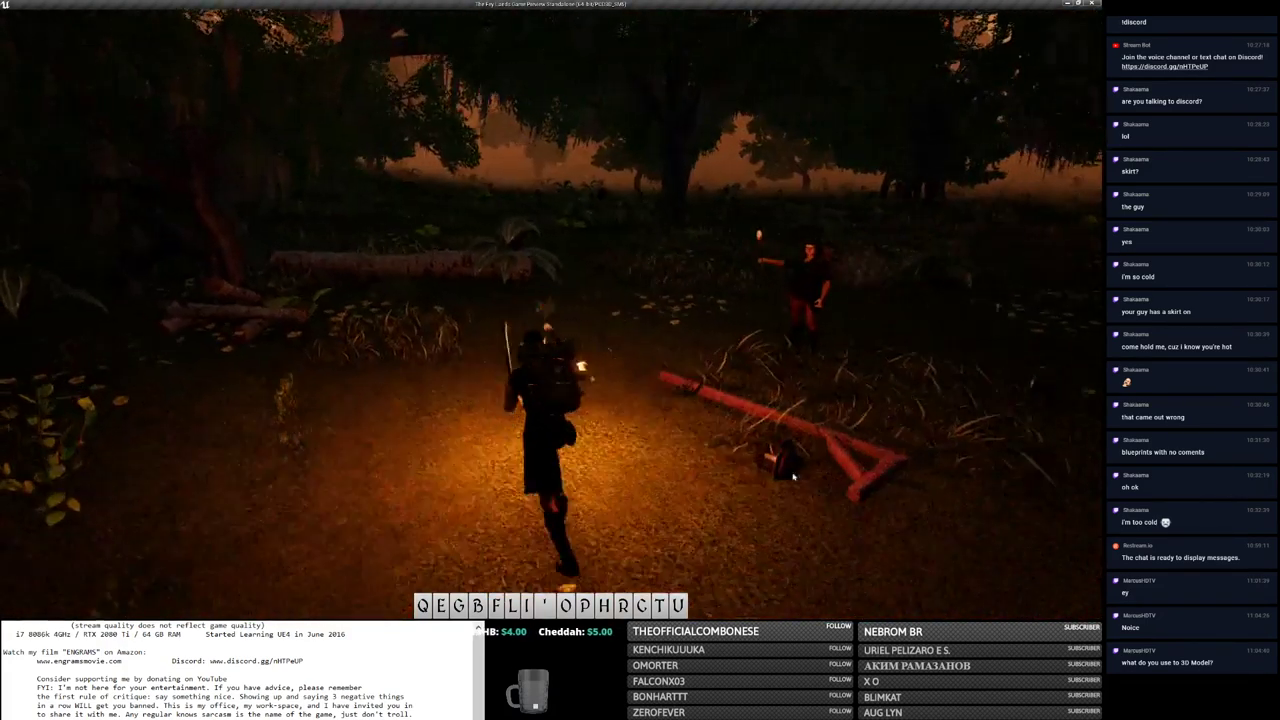
Step: Walk the character through the forest carrying the lantern, toggling the equipment view
{"action": "key", "text": "b"}
{"action": "key", "text": "Tab"}
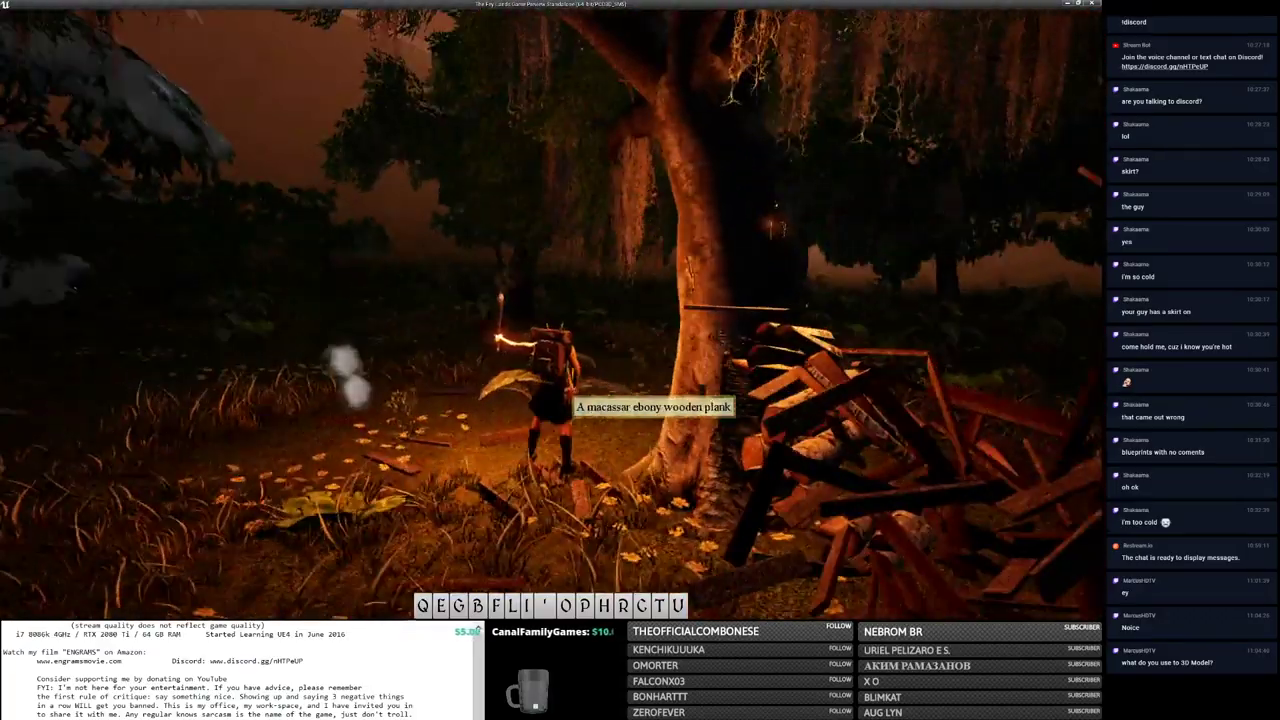
{"action": "key", "text": "Tab"}
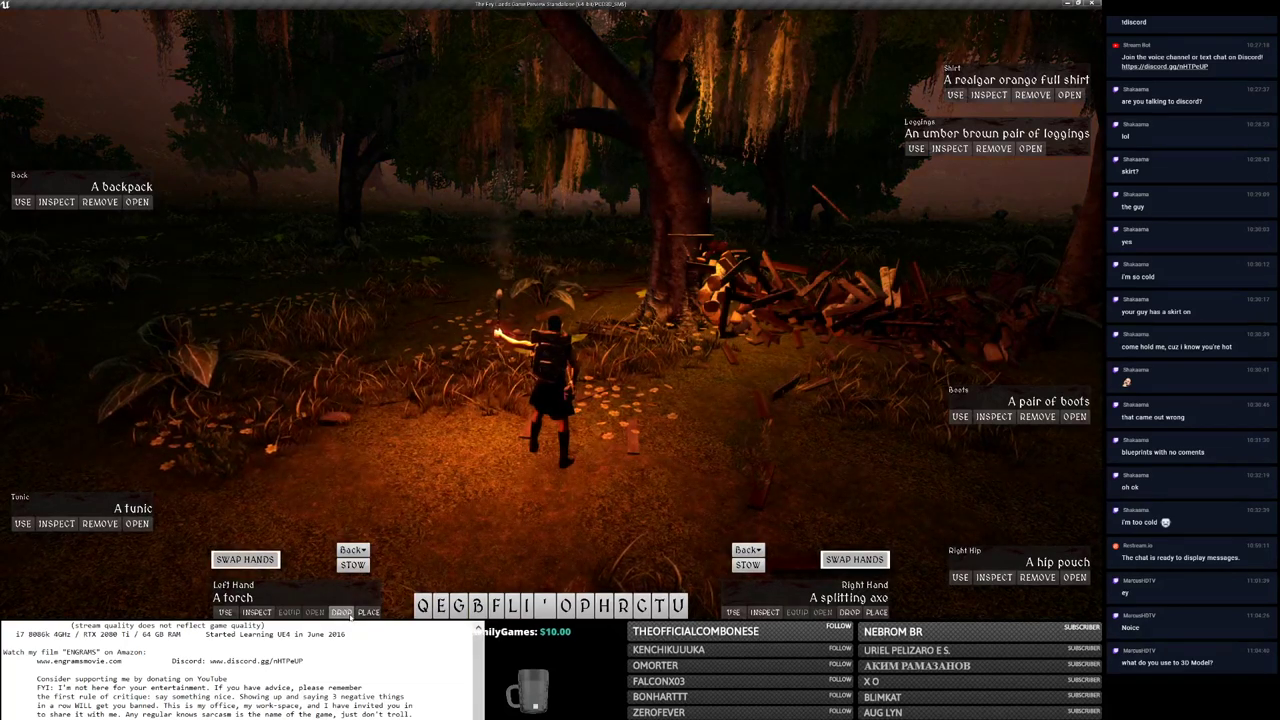
{"action": "key", "text": "Tab"}
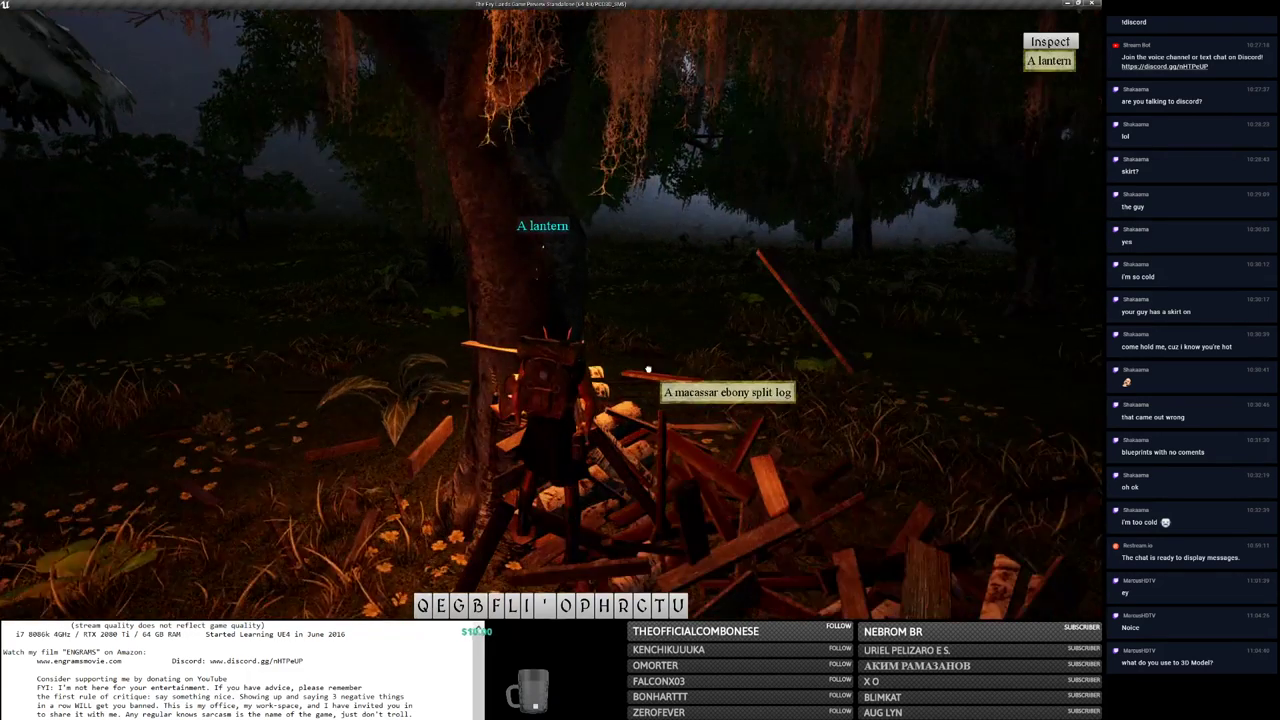
{"action": "key", "text": "g"}
{"action": "key", "text": "w"}
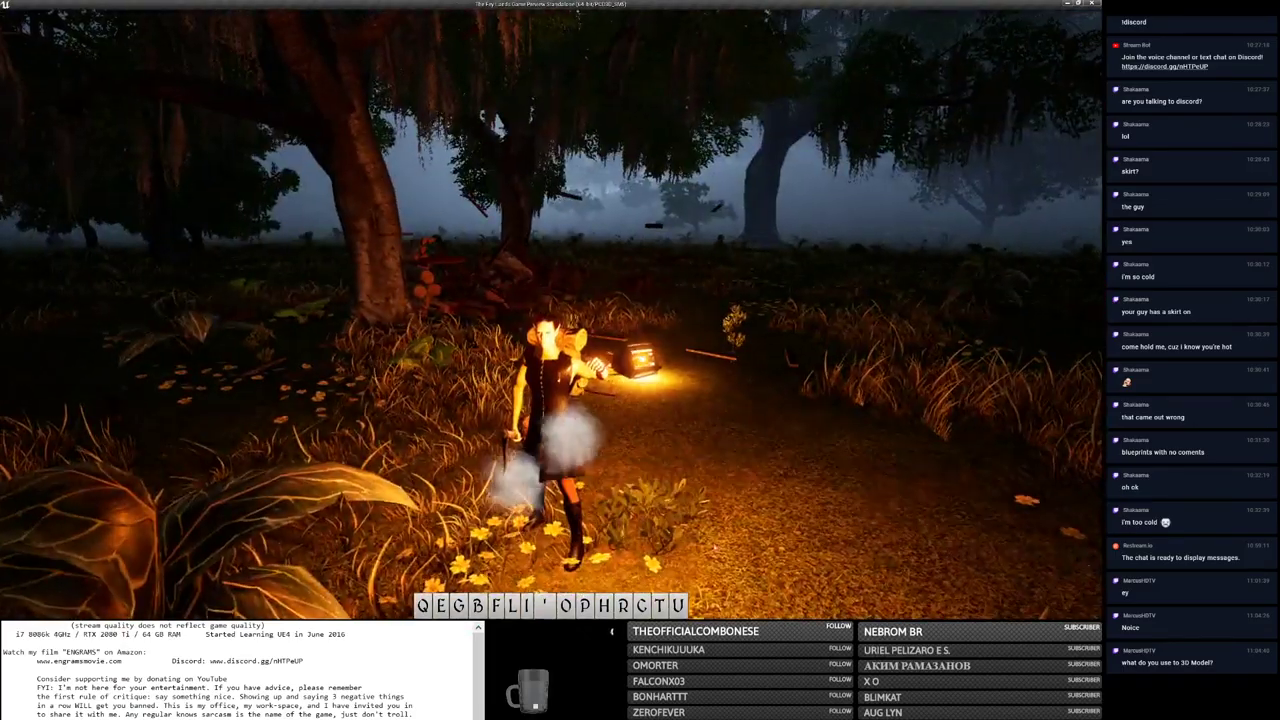
{"action": "key", "text": "i"}
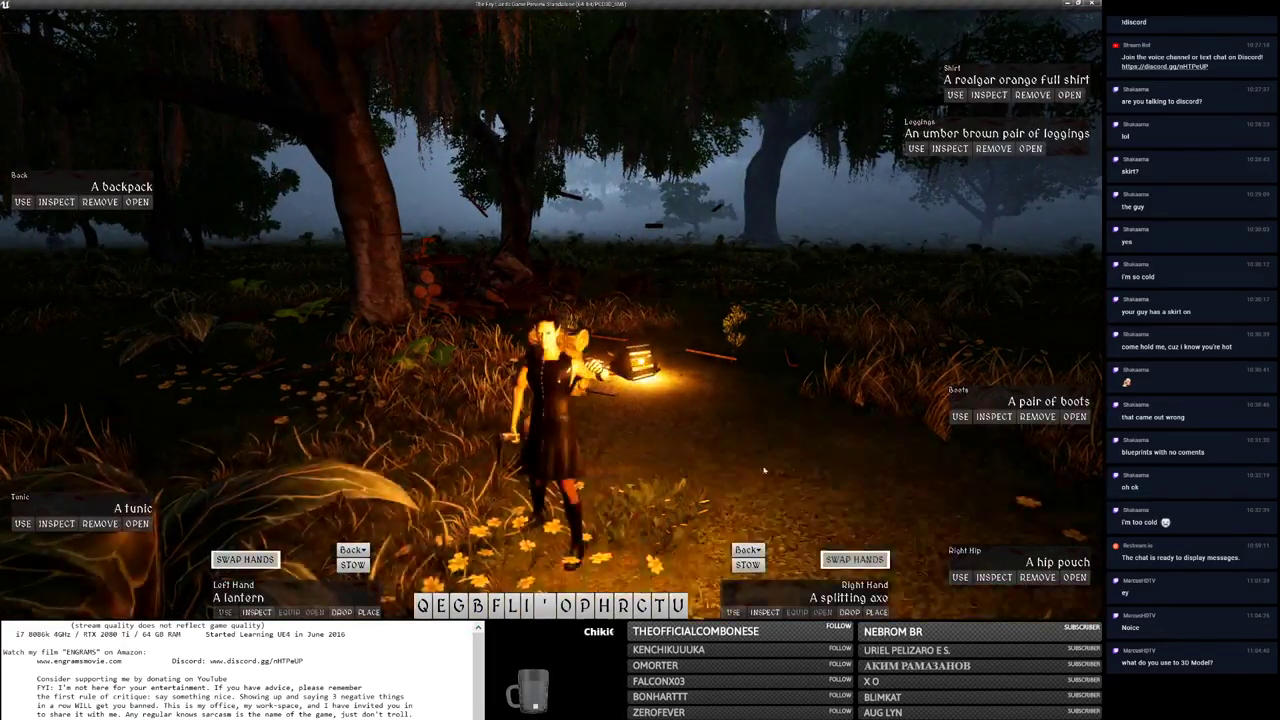
{"action": "key", "text": "i"}
{"action": "key", "text": "w"}
{"action": "key", "text": "w"}
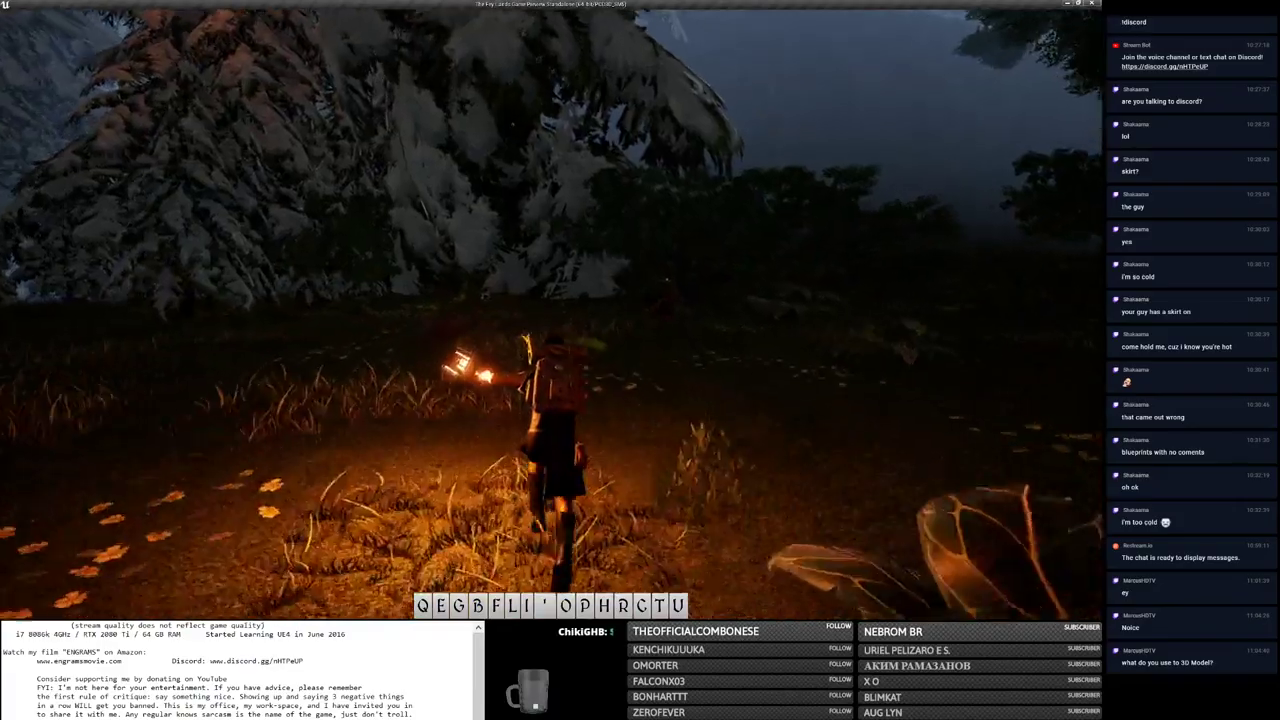
{"action": "key", "text": "w"}
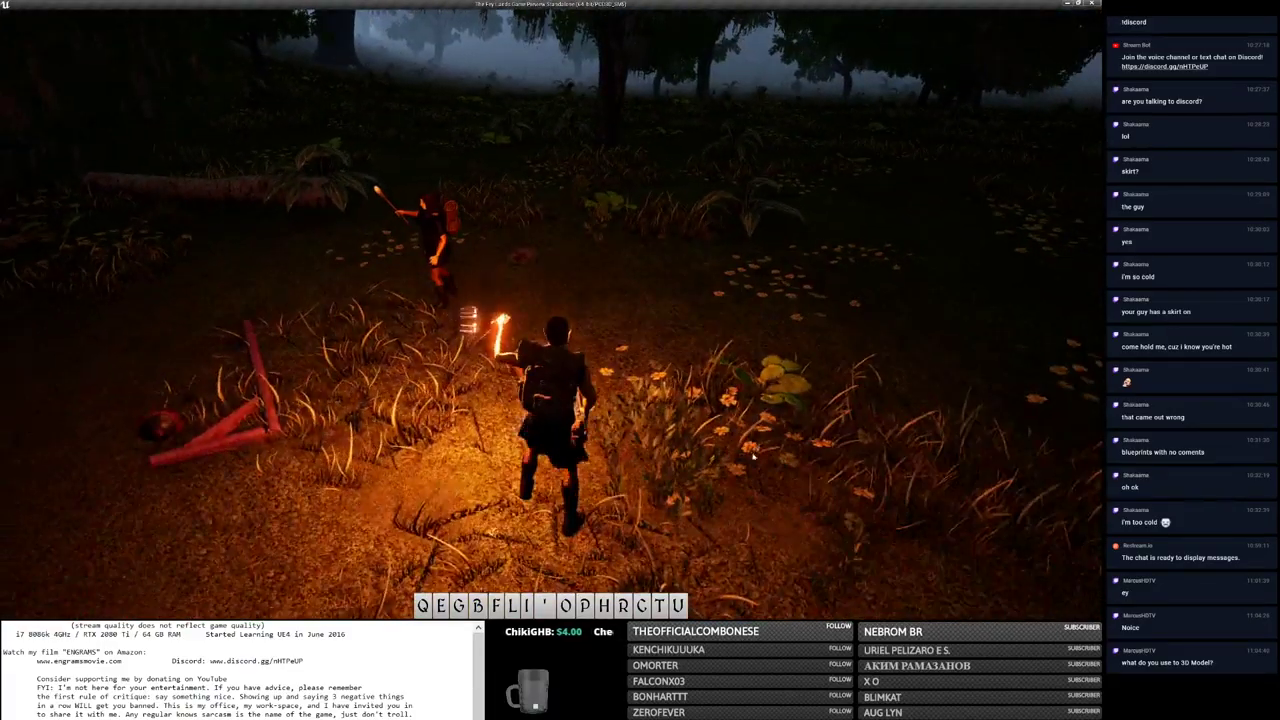
Step: Drop the lit lantern on the ground and minimize the game window
{"action": "key", "text": "b"}
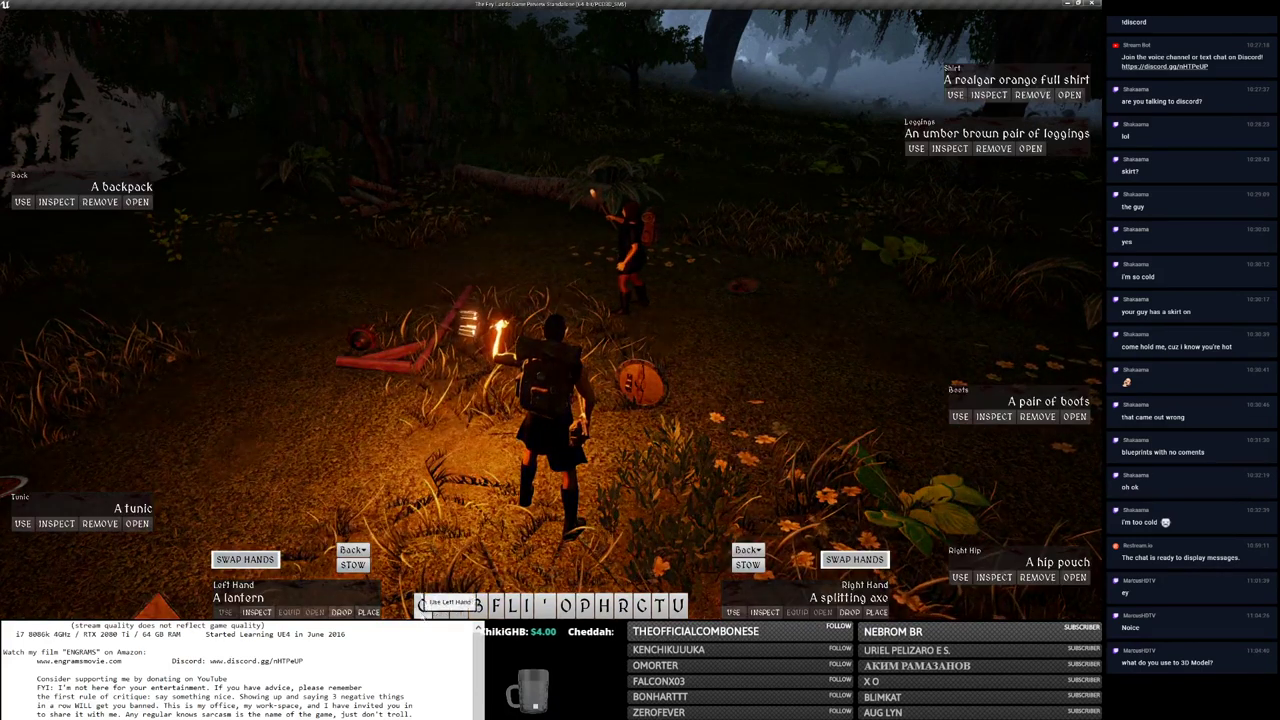
{"action": "left_click", "coordinate": [366, 612]}
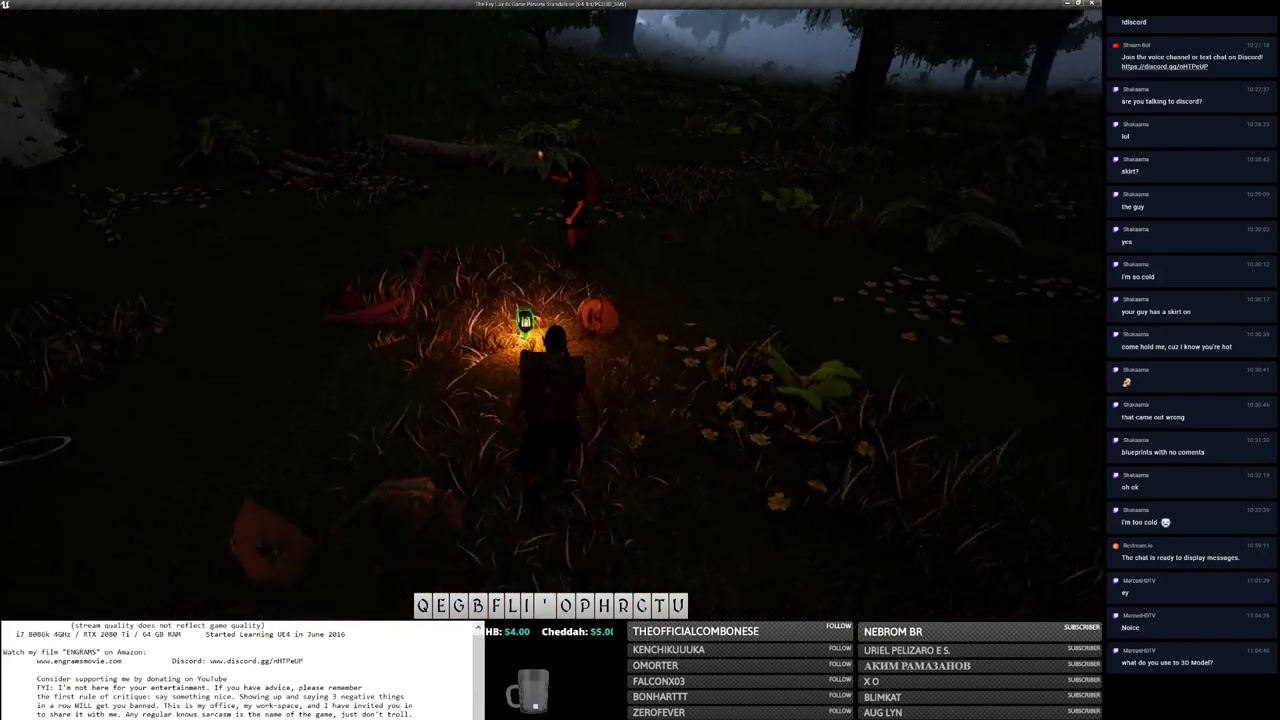
{"action": "left_click", "coordinate": [1066, 4]}
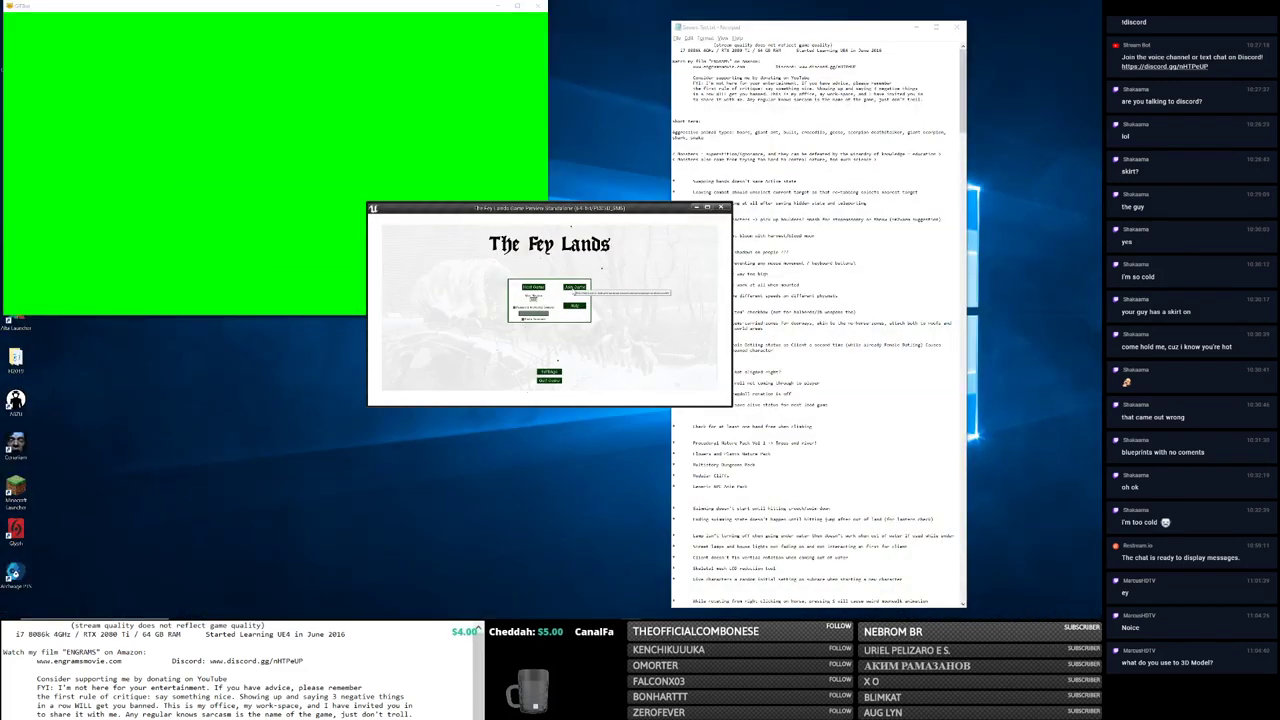
Step: From the maximized second game window, join the listed online server and log in a test character
{"action": "left_click", "coordinate": [575, 288]}
{"action": "left_click", "coordinate": [707, 207]}
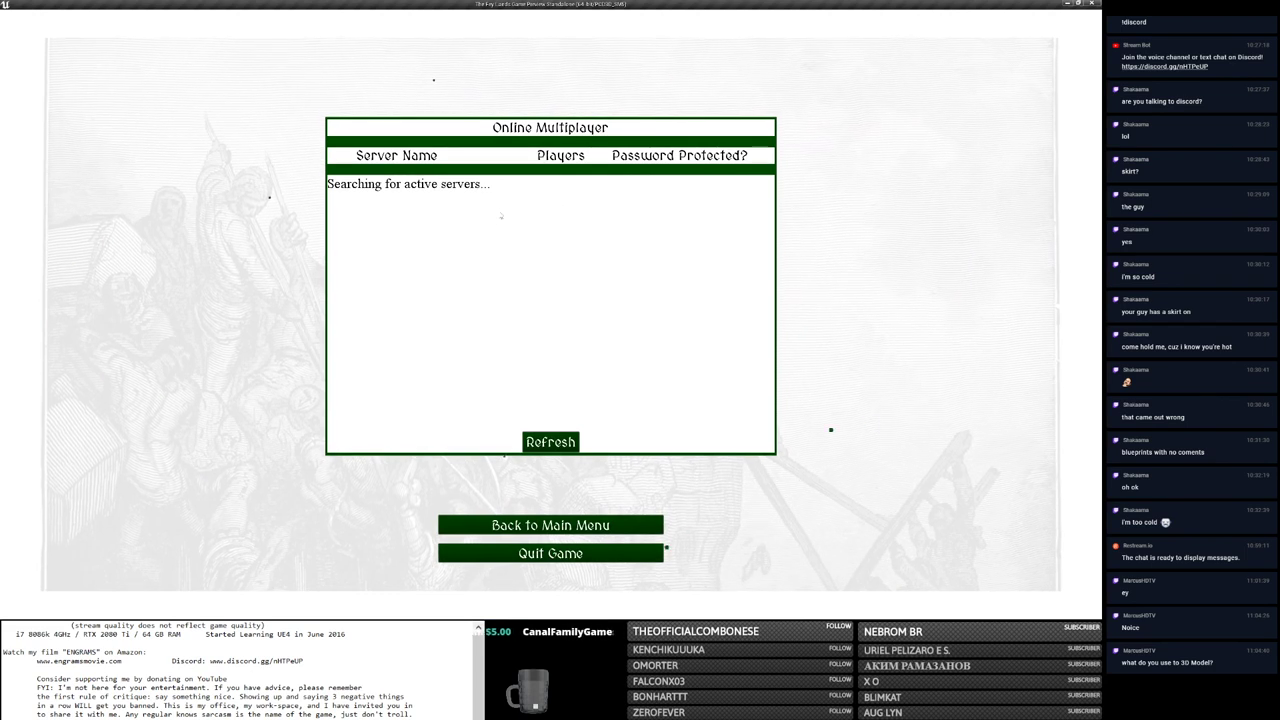
{"action": "key", "text": "alt+Tab"}
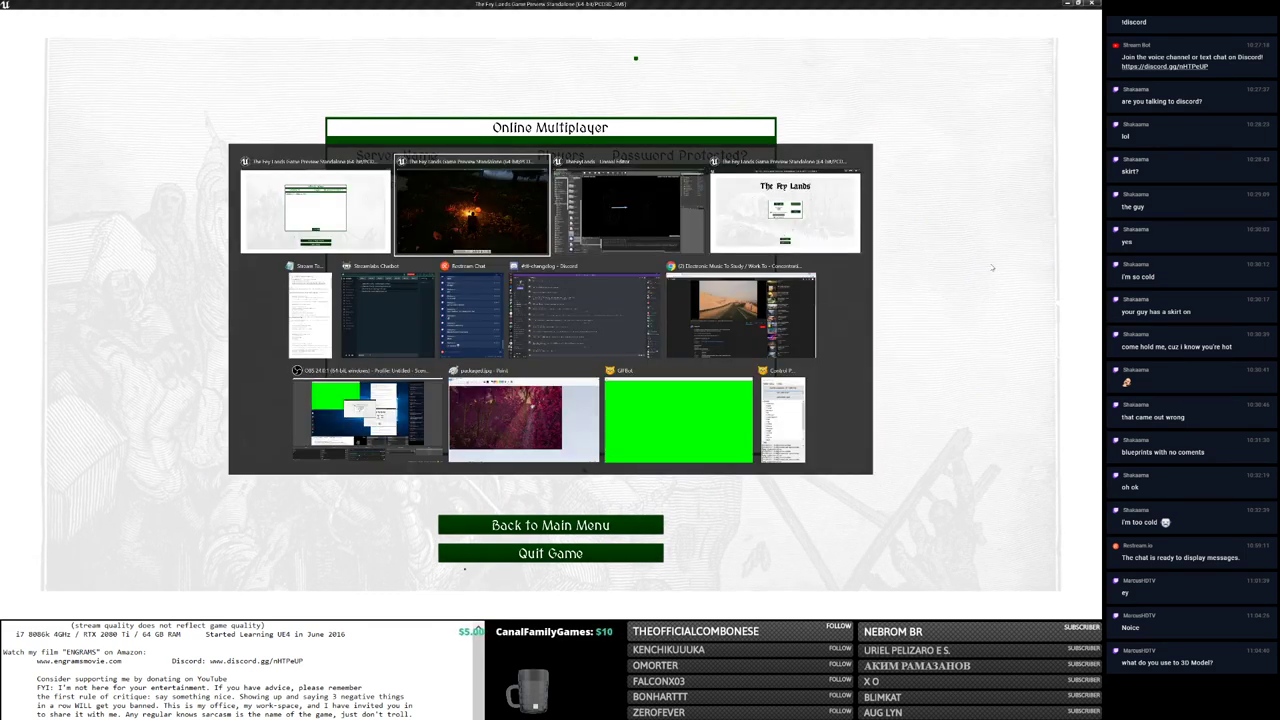
{"action": "key", "text": "Escape"}
{"action": "left_click", "coordinate": [589, 204]}
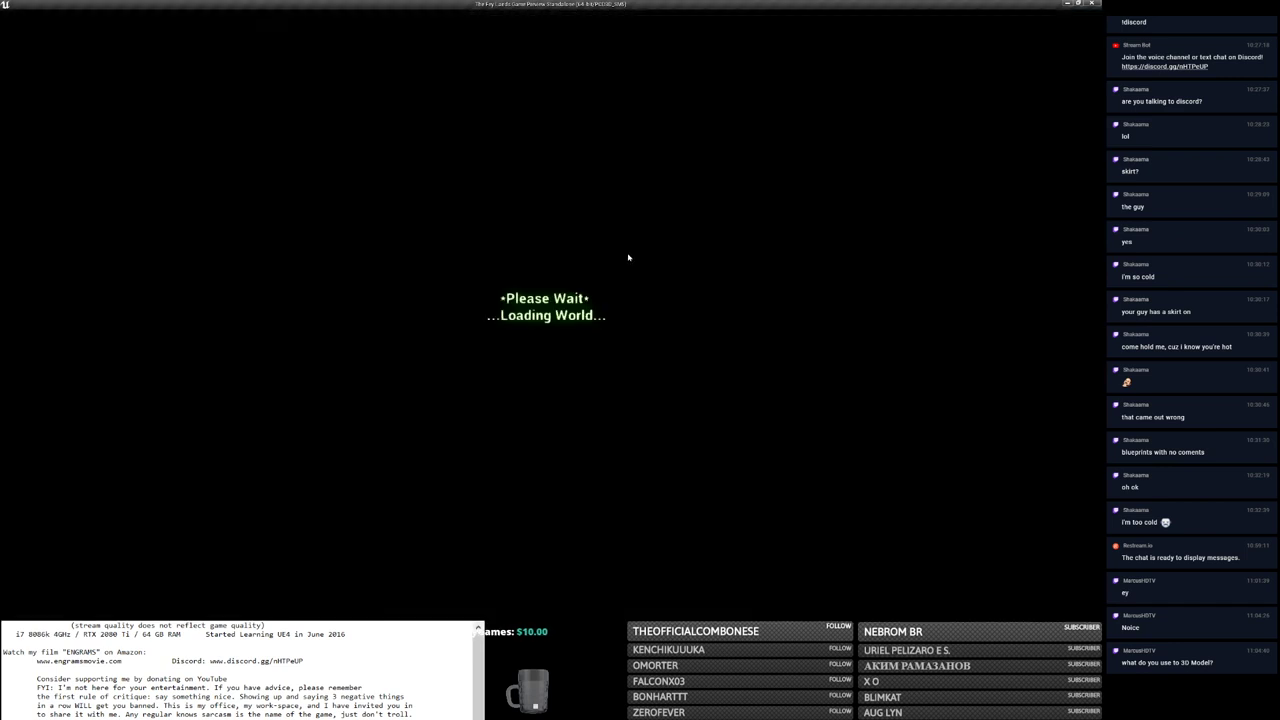
{"action": "key", "text": "Tab"}
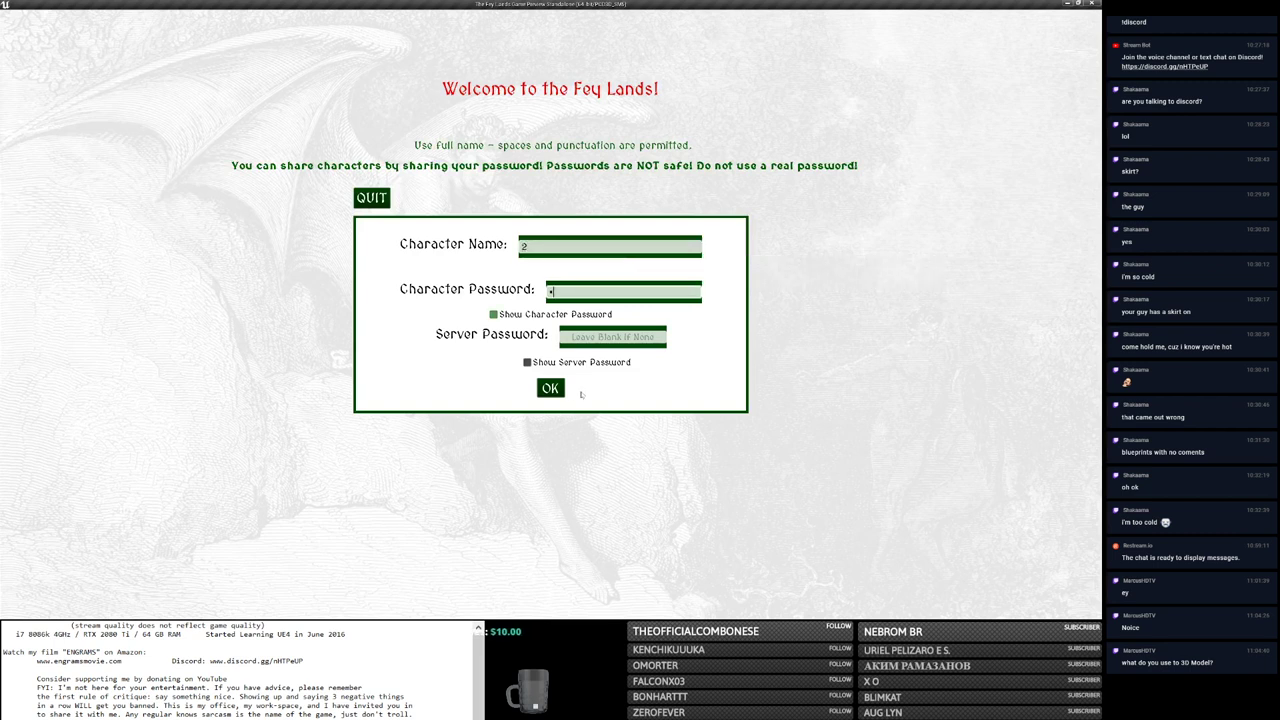
{"action": "left_click", "coordinate": [553, 390]}
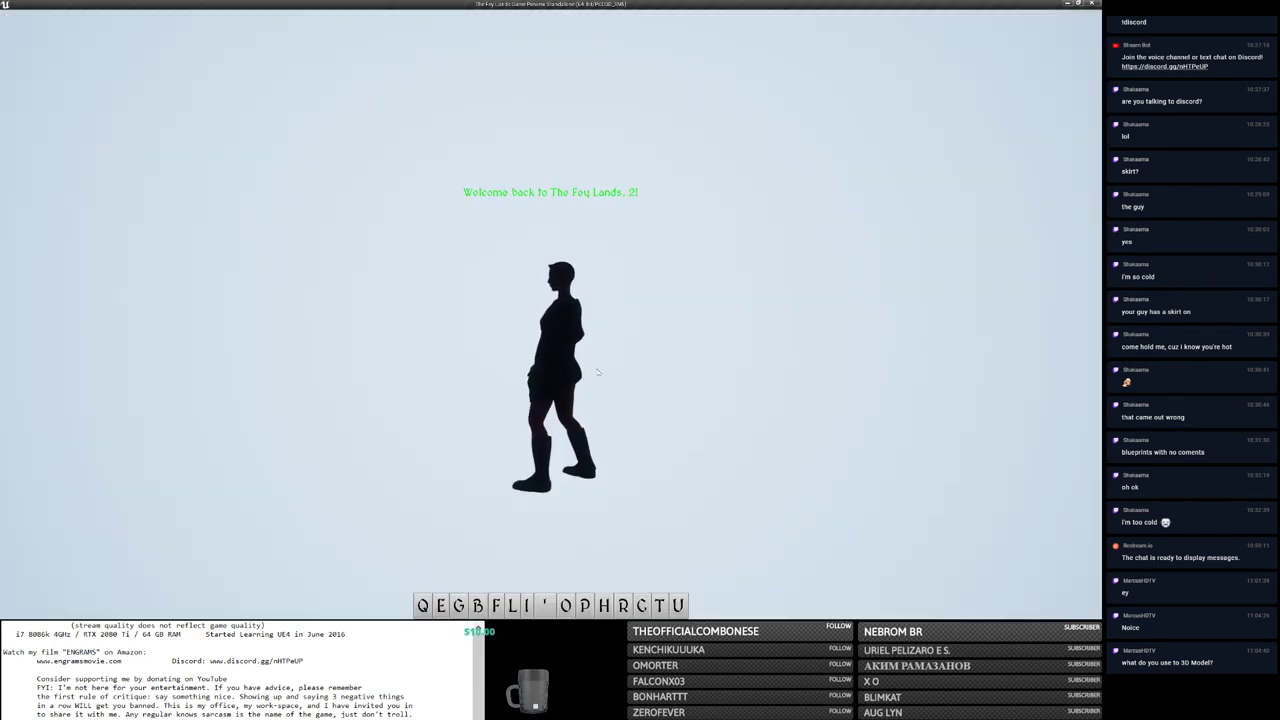
Step: Cycle the falling character through flipping and gliding poses, then go to Change Character
{"action": "key", "text": "Escape"}
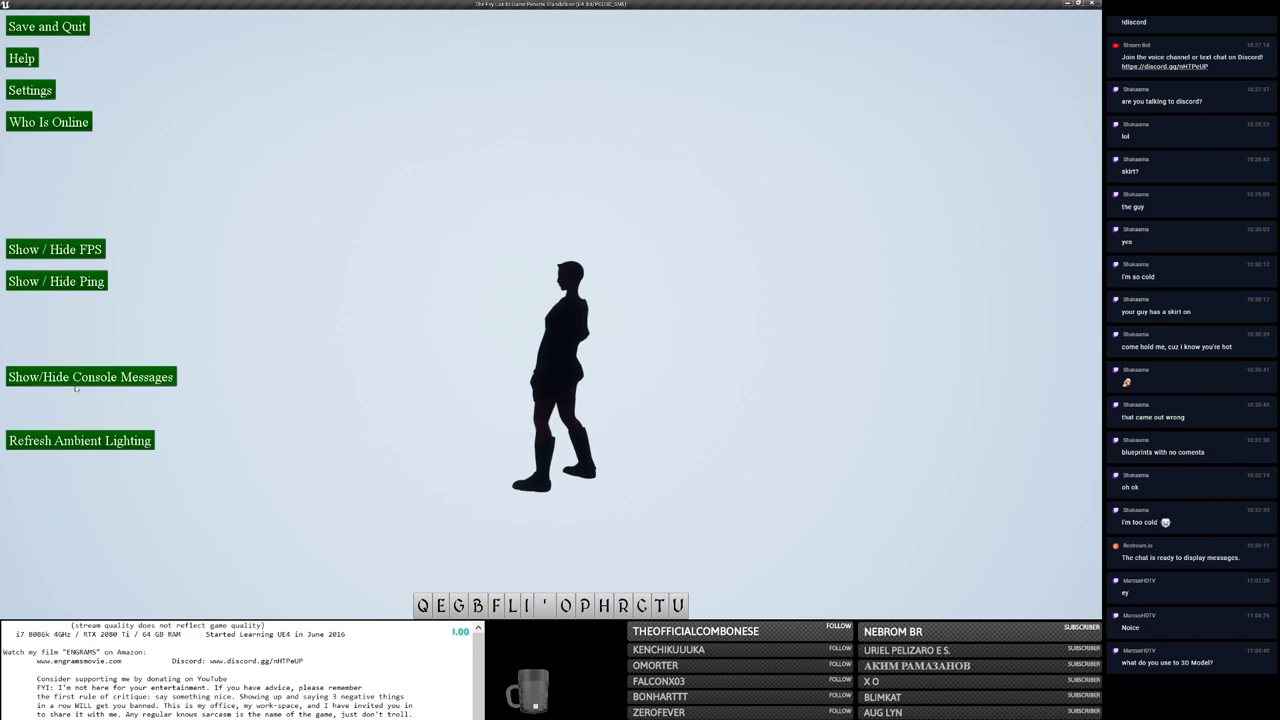
{"action": "key", "text": "Escape"}
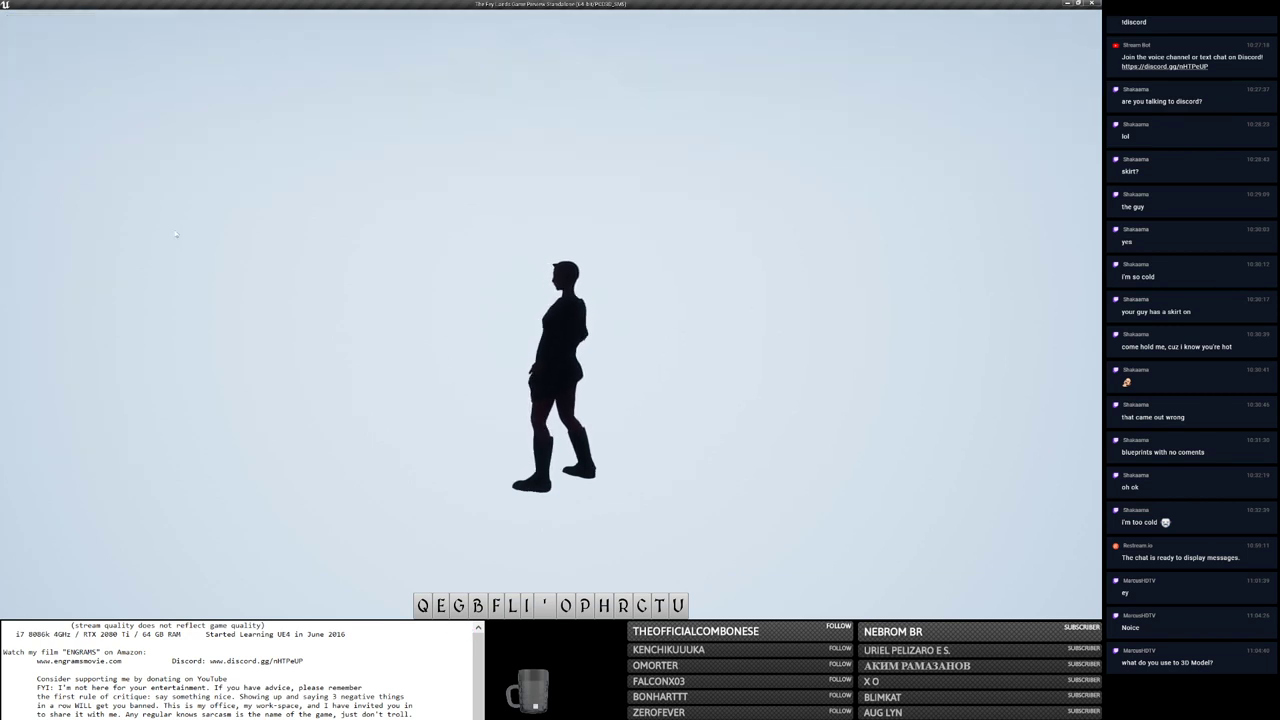
{"action": "key", "text": "d"}
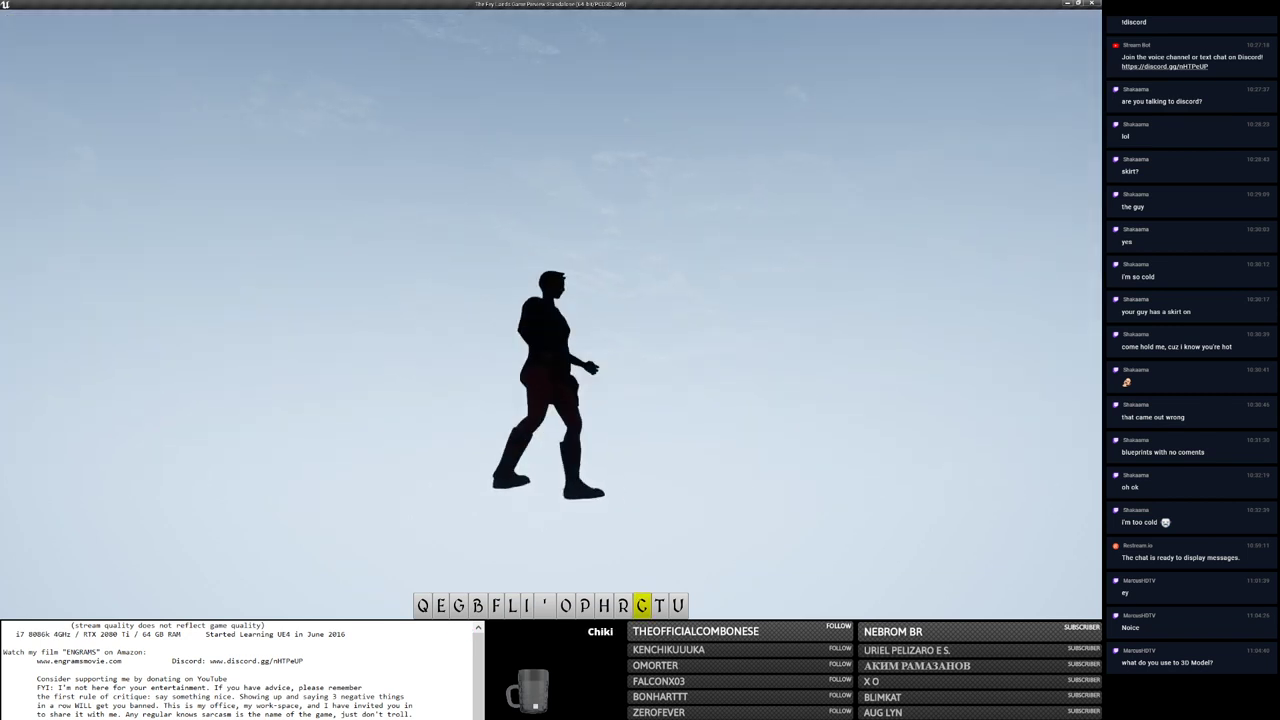
{"action": "key", "text": "c"}
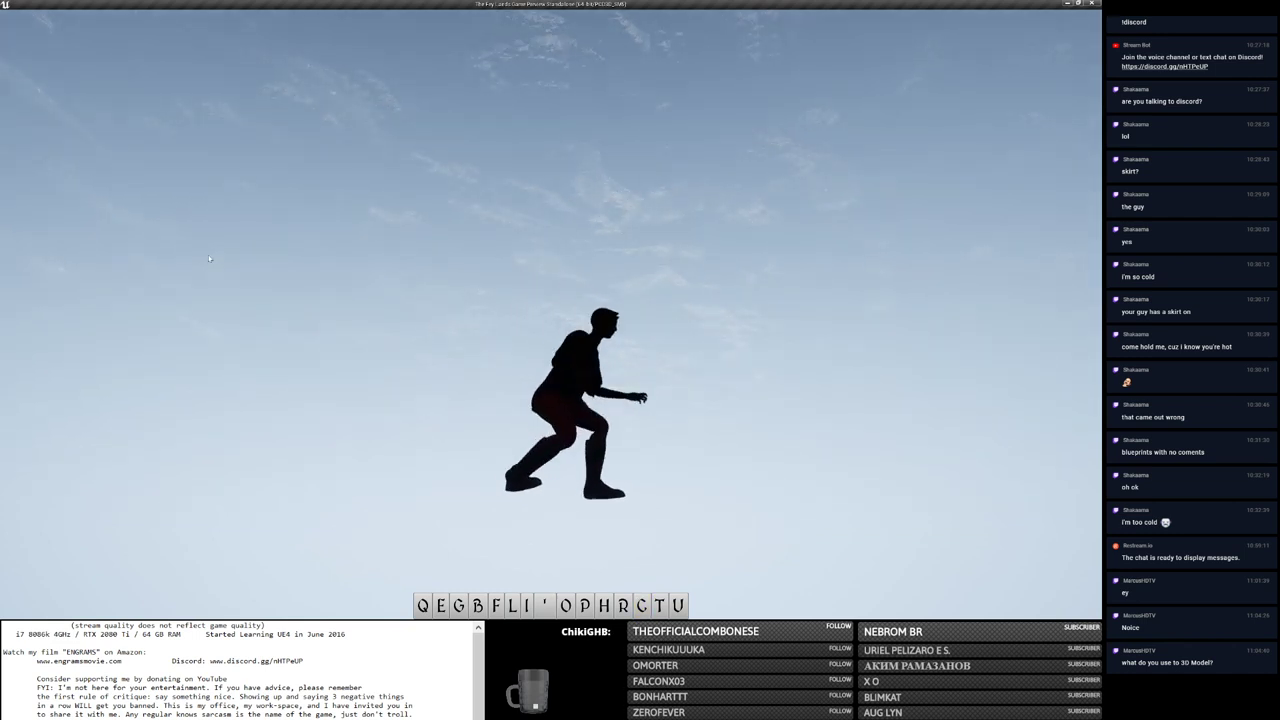
{"action": "key", "text": "c"}
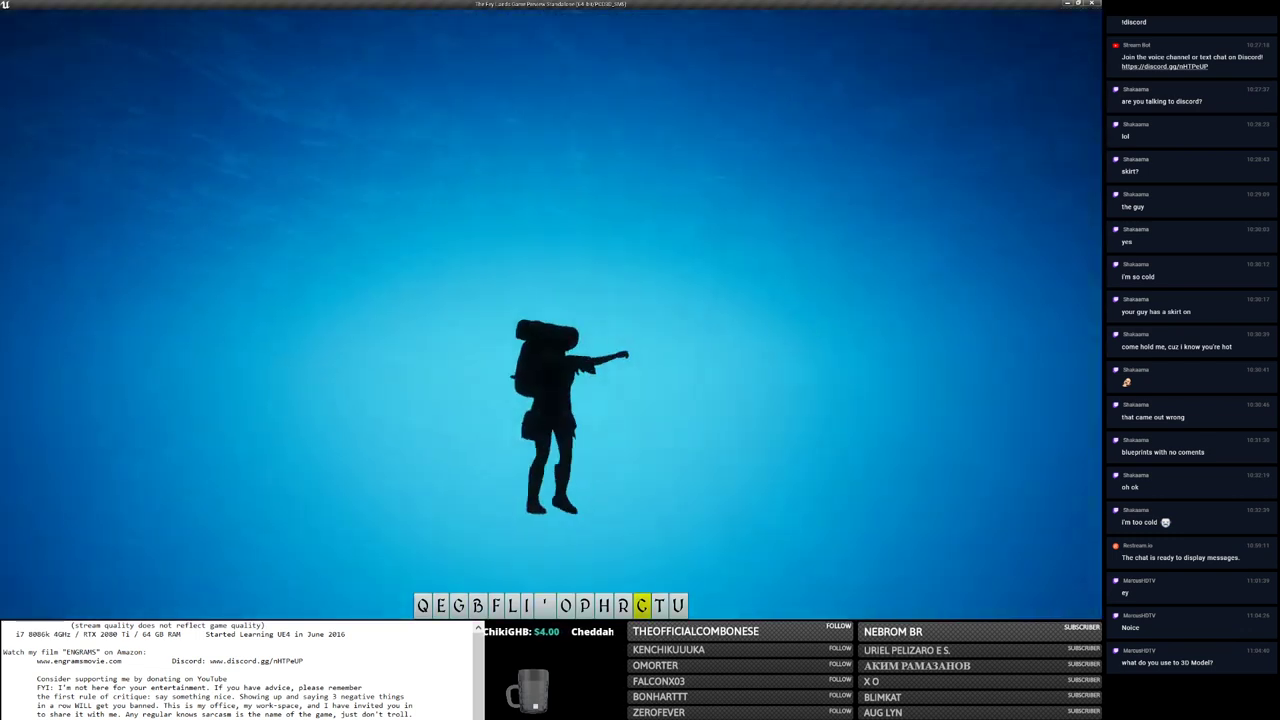
{"action": "key", "text": "c"}
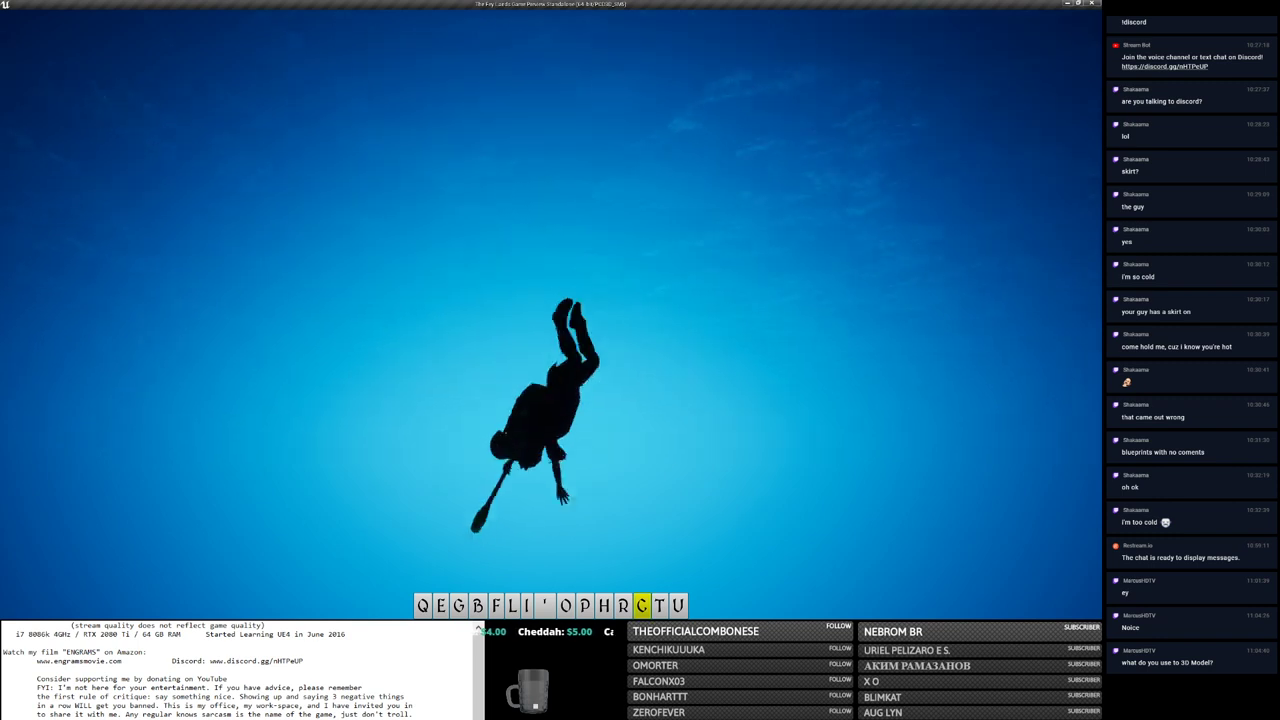
{"action": "key", "text": "c"}
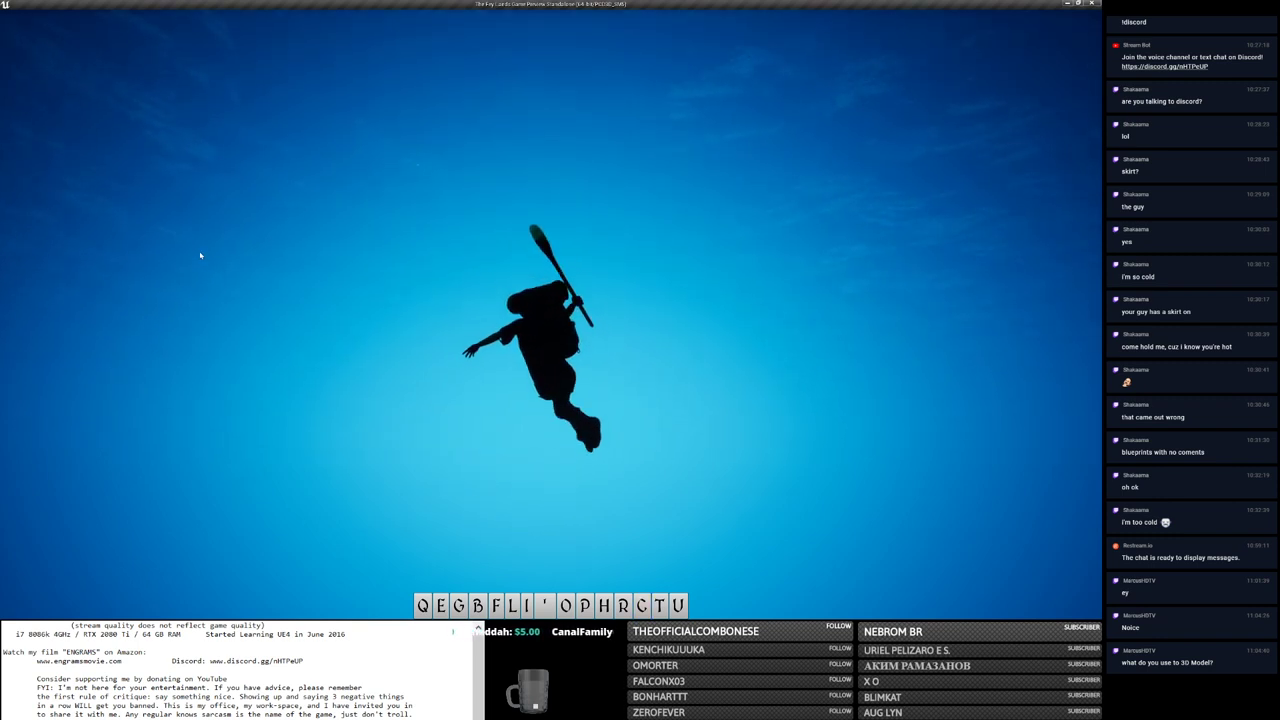
{"action": "key", "text": "Escape"}
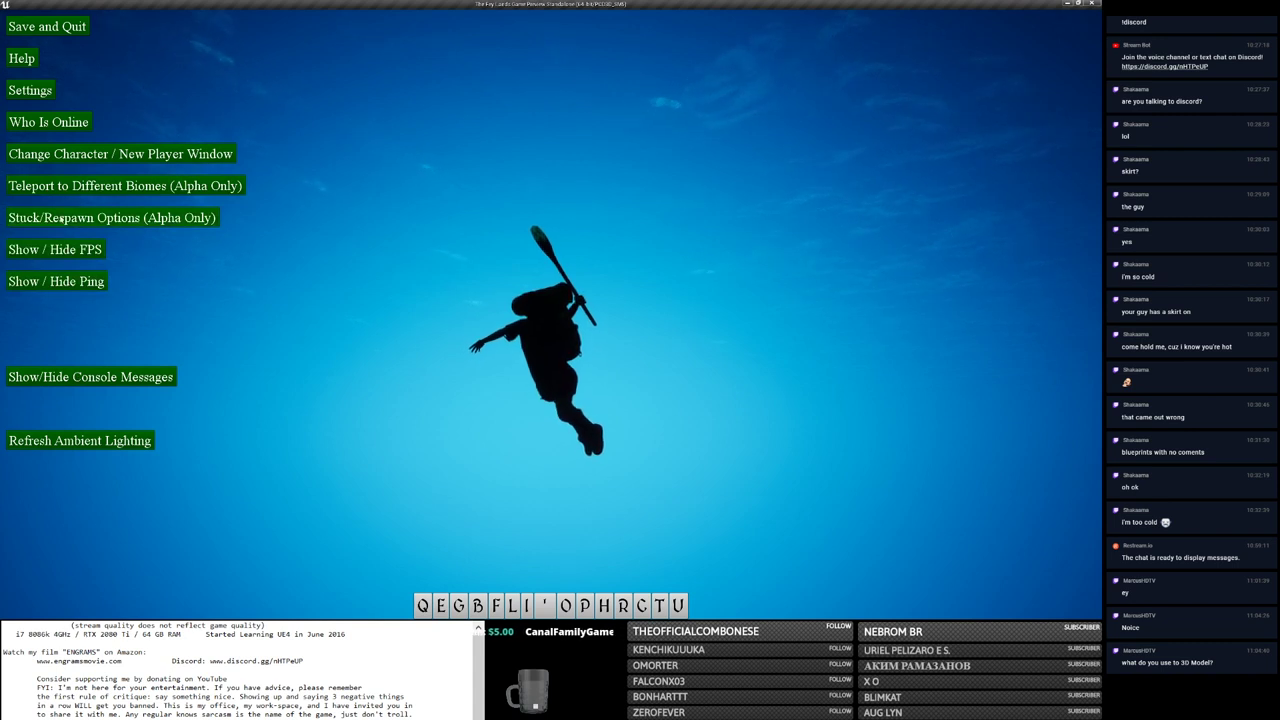
{"action": "left_click", "coordinate": [62, 163]}
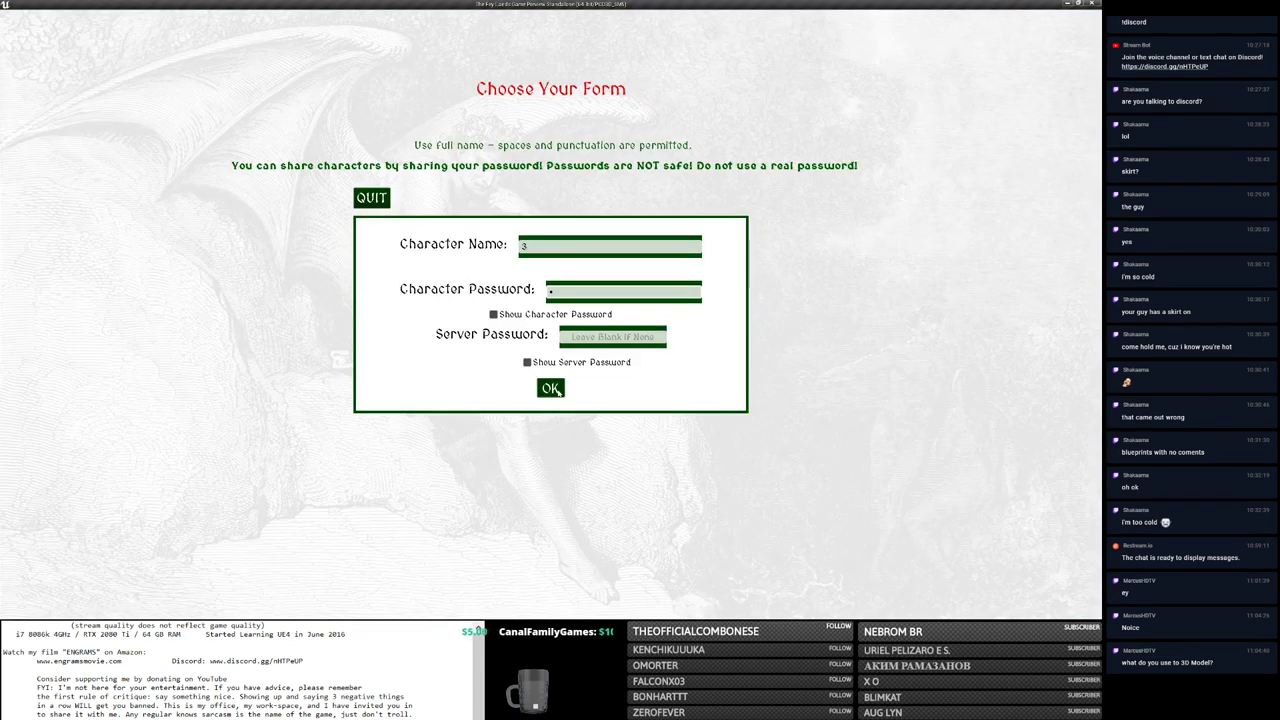
Step: Enter the forest world, use the torch, then Save and Quit back to the Unreal Editor
{"action": "left_click", "coordinate": [557, 391]}
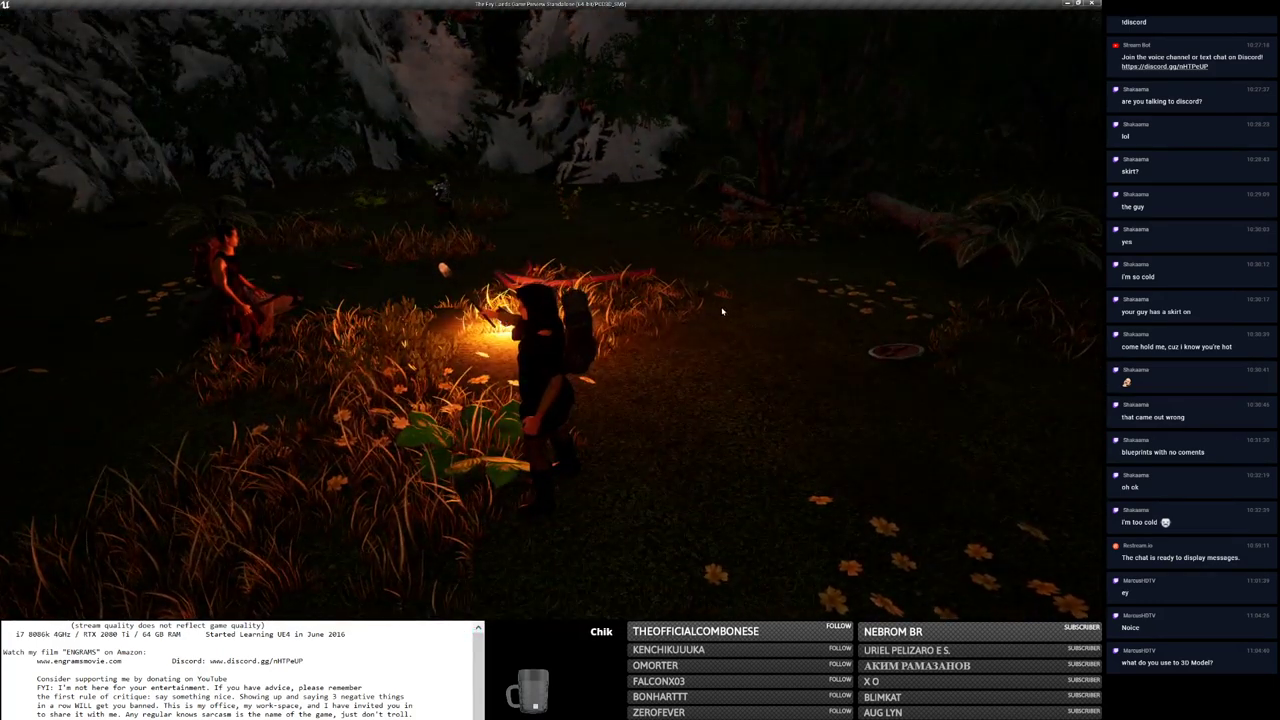
{"action": "key", "text": "e"}
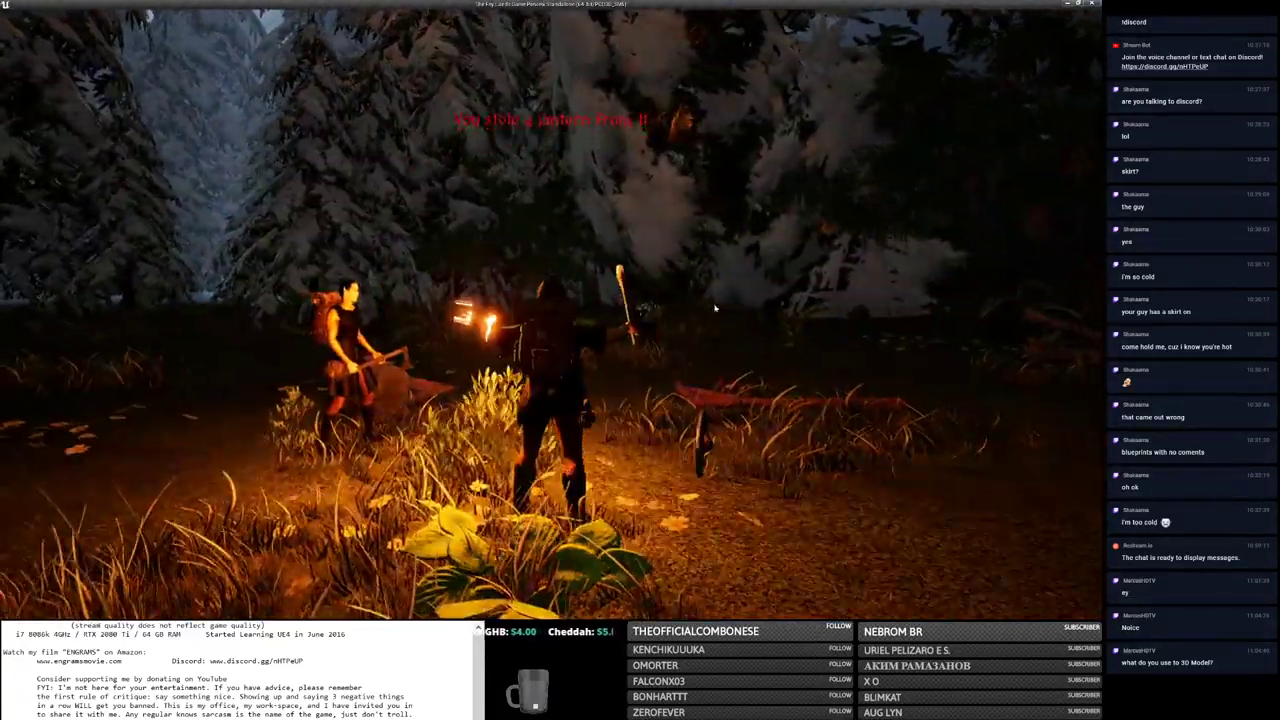
{"action": "key", "text": "alt+Tab"}
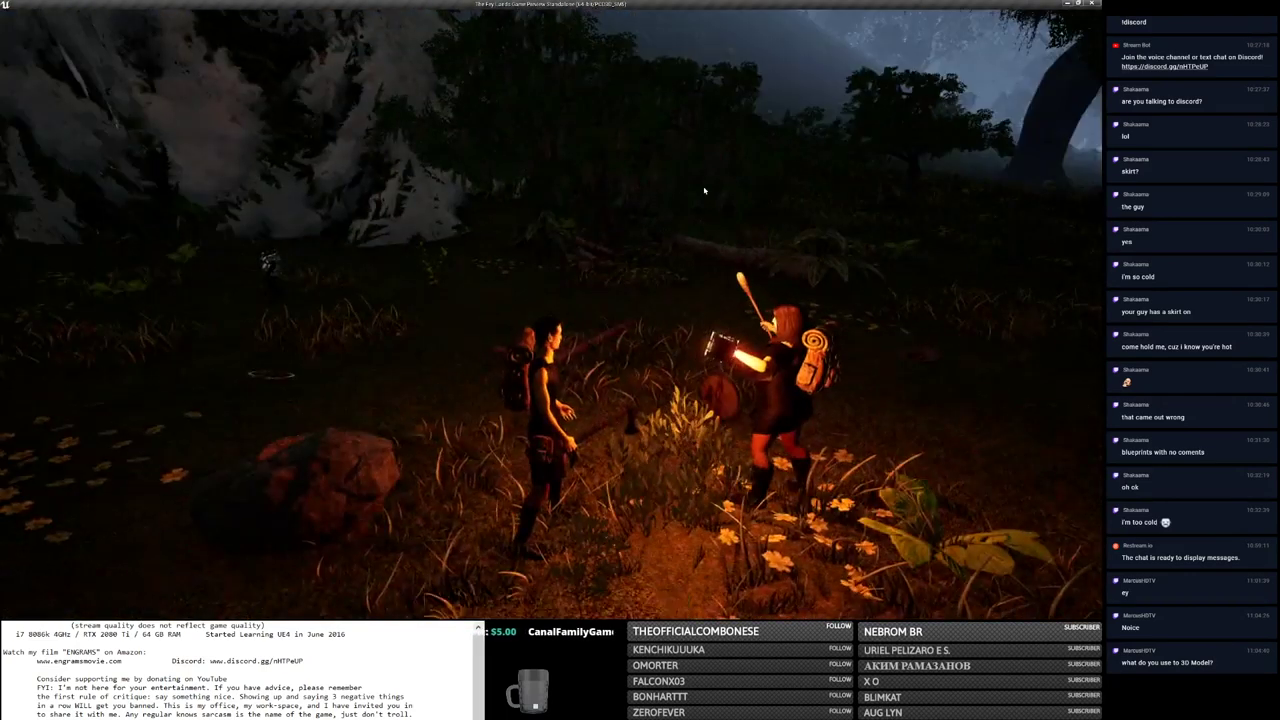
{"action": "key", "text": "Escape"}
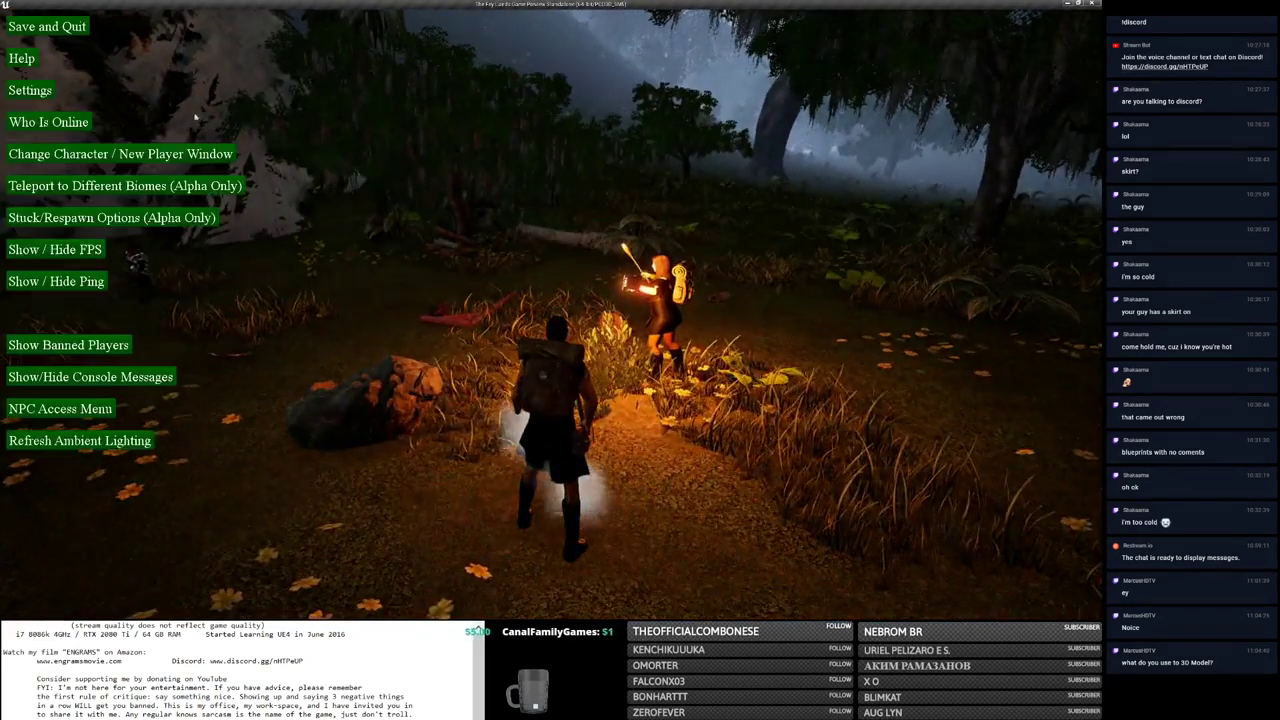
{"action": "left_click", "coordinate": [66, 28]}
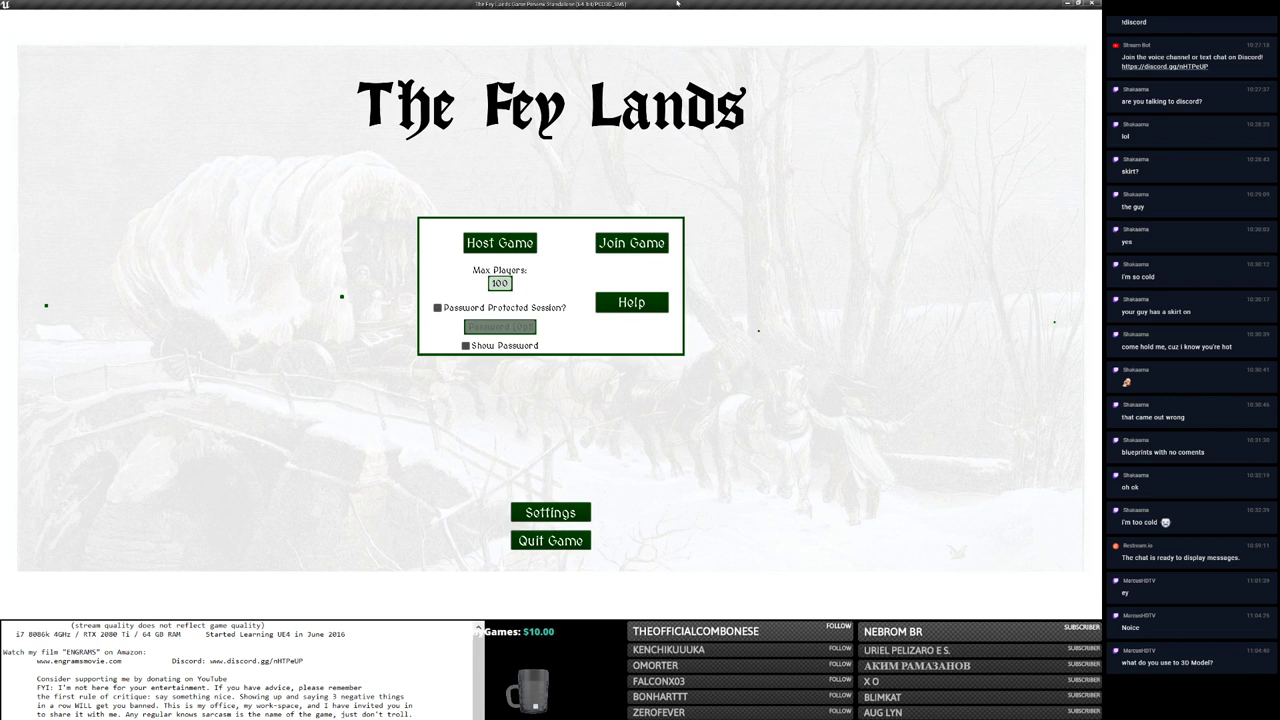
{"action": "key", "text": "alt+Tab"}
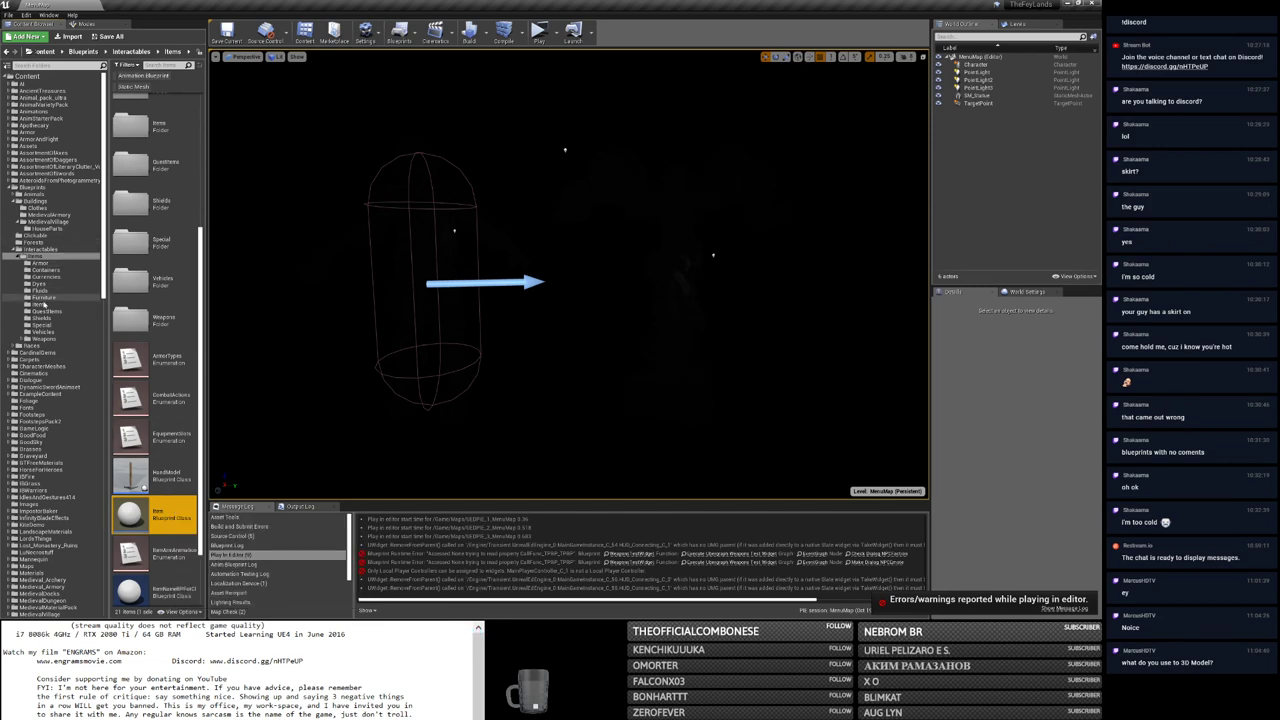
Step: Open the LanternInteractable blueprint from the Items folder and view its lantern preview
{"action": "left_click", "coordinate": [44, 303]}
{"action": "left_click", "coordinate": [176, 203]}
{"action": "left_click", "coordinate": [178, 237]}
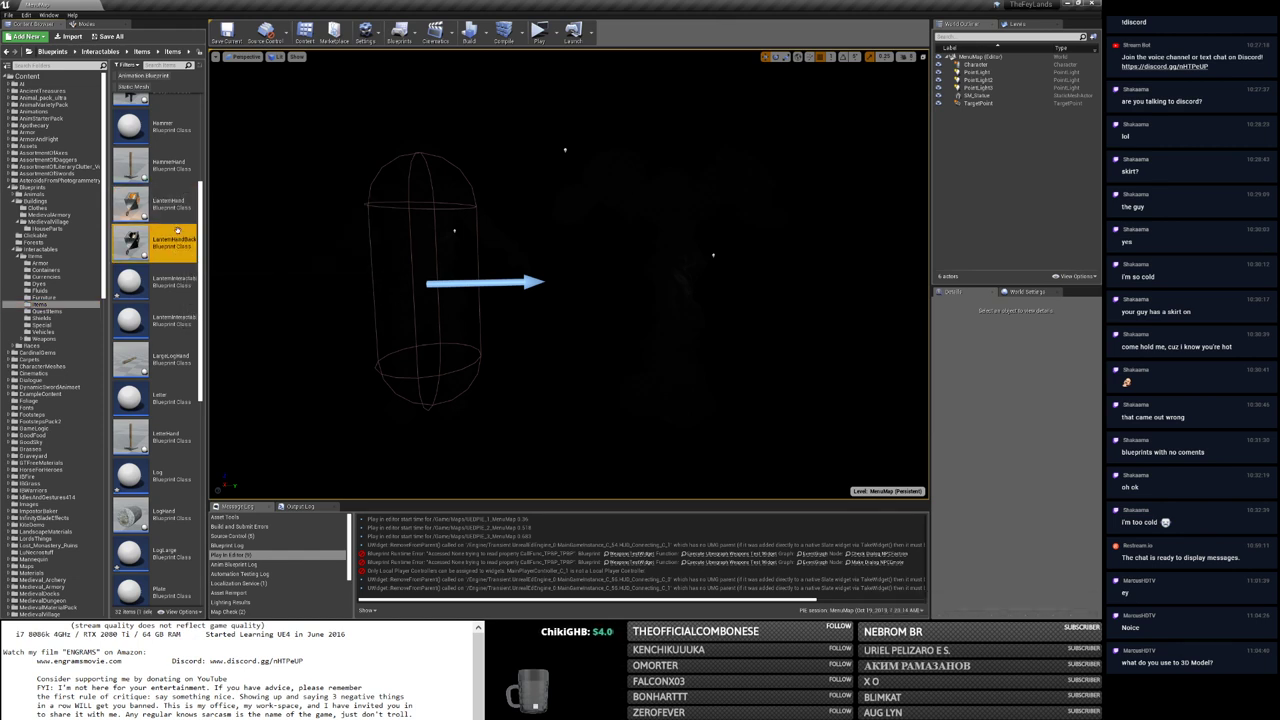
{"action": "left_click", "coordinate": [180, 279]}
{"action": "double_click", "coordinate": [180, 279]}
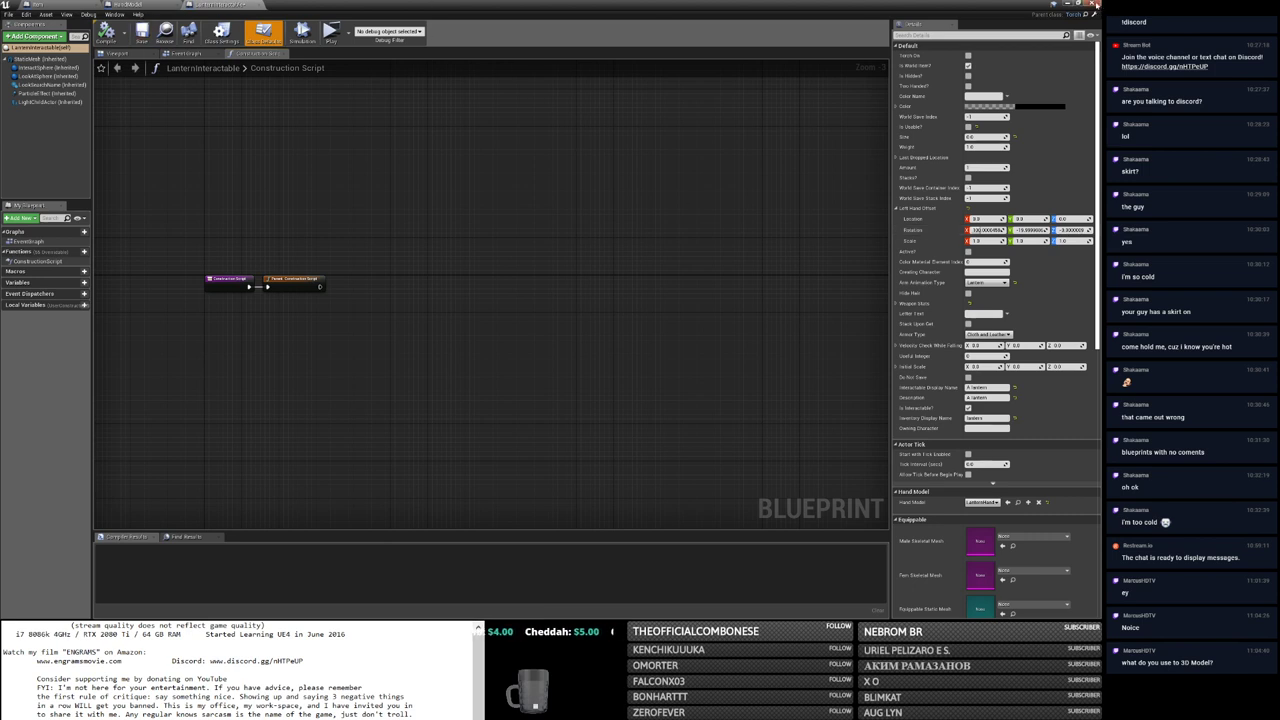
{"action": "left_click", "coordinate": [117, 53]}
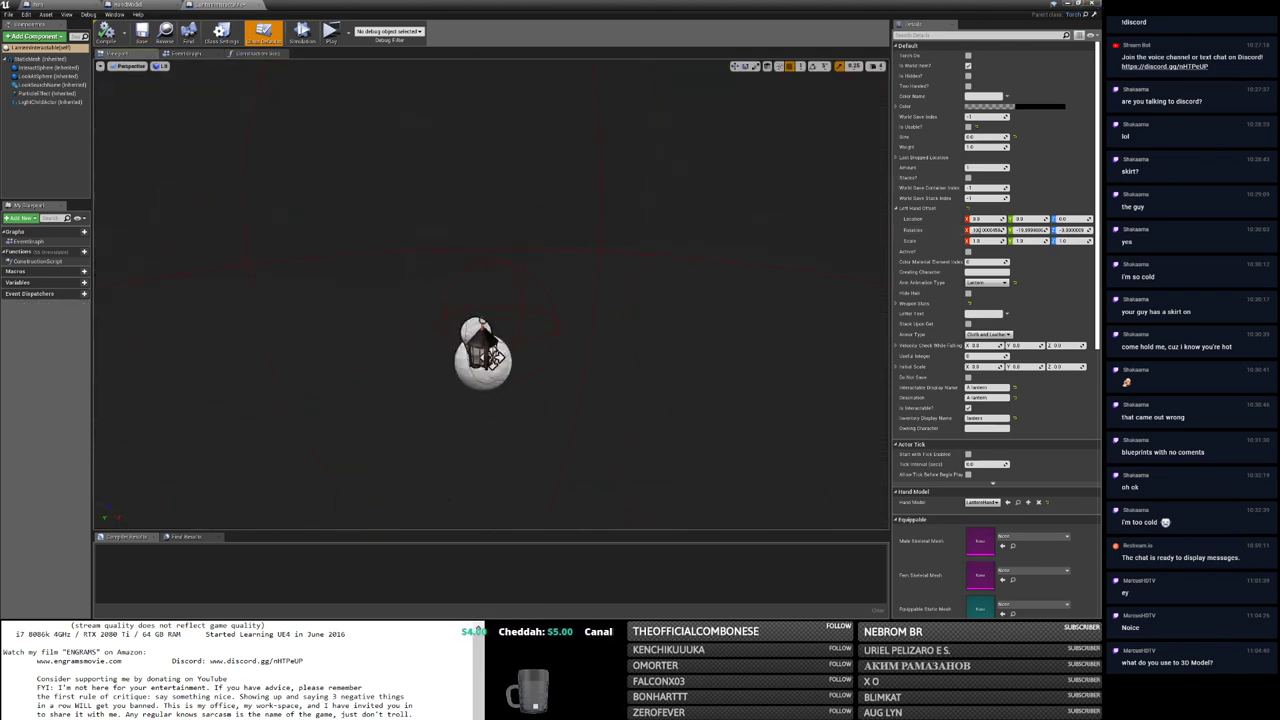
{"action": "left_click_drag", "start_coordinate": [338, 216], "coordinate": [338, 216]}
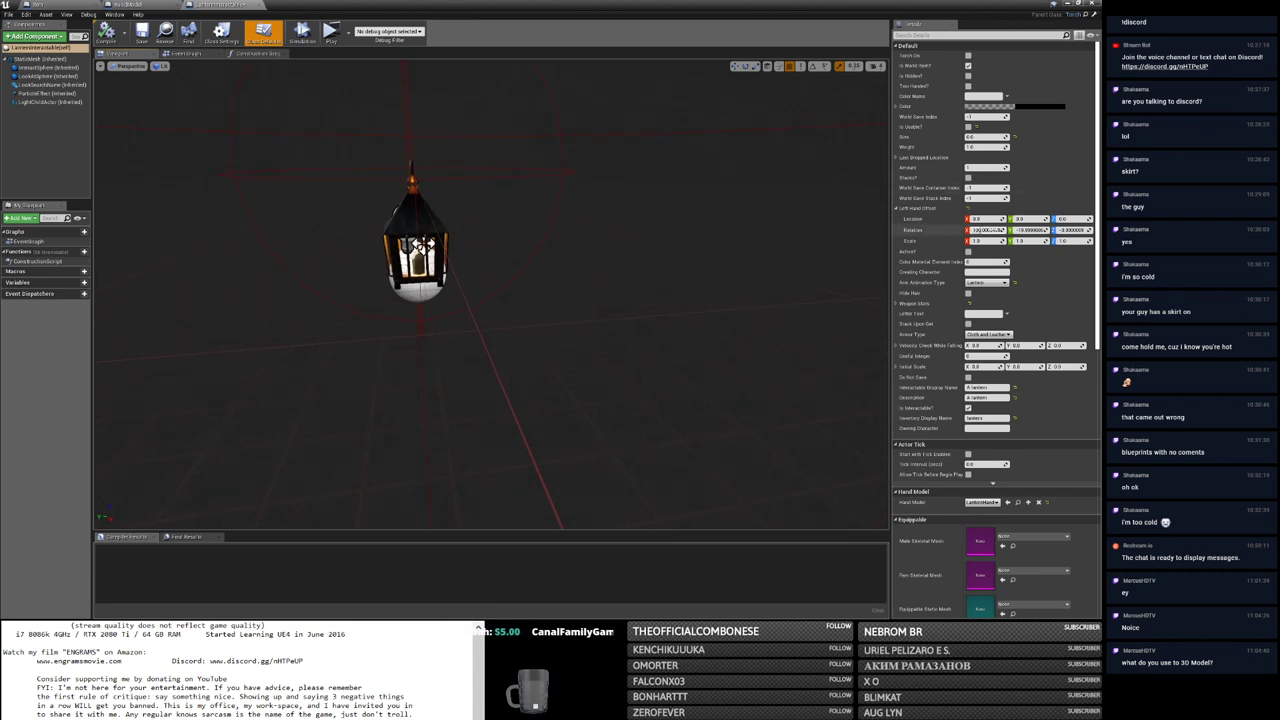
Step: Zero the Left Hand Offset Rotation, compile, and launch a Standalone Game preview
{"action": "key", "text": "Return"}
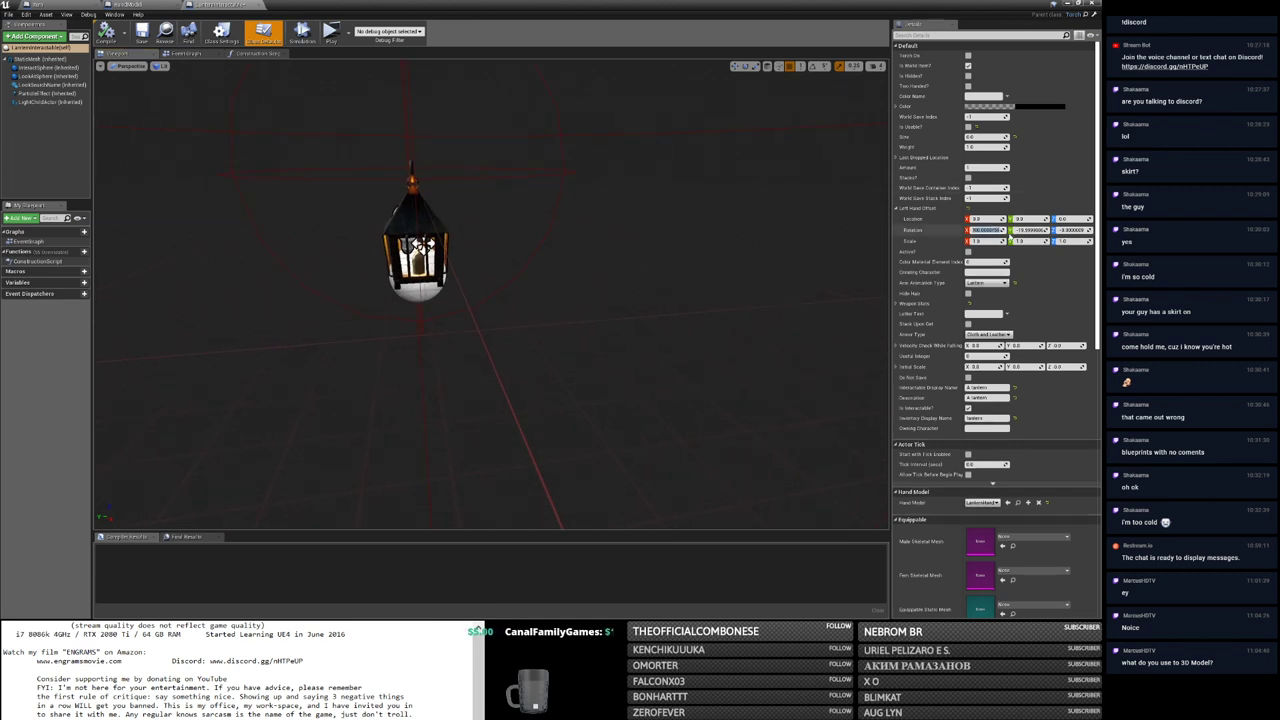
{"action": "left_click", "coordinate": [1024, 231]}
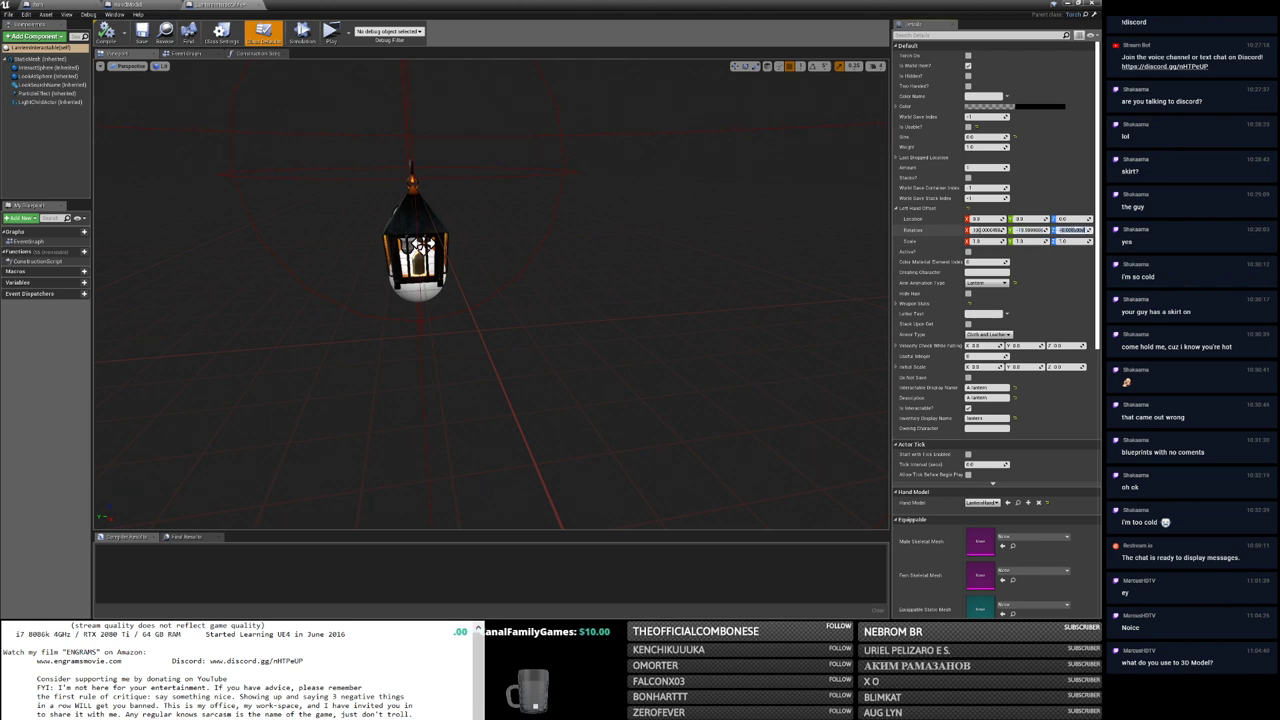
{"action": "key", "text": "Return"}
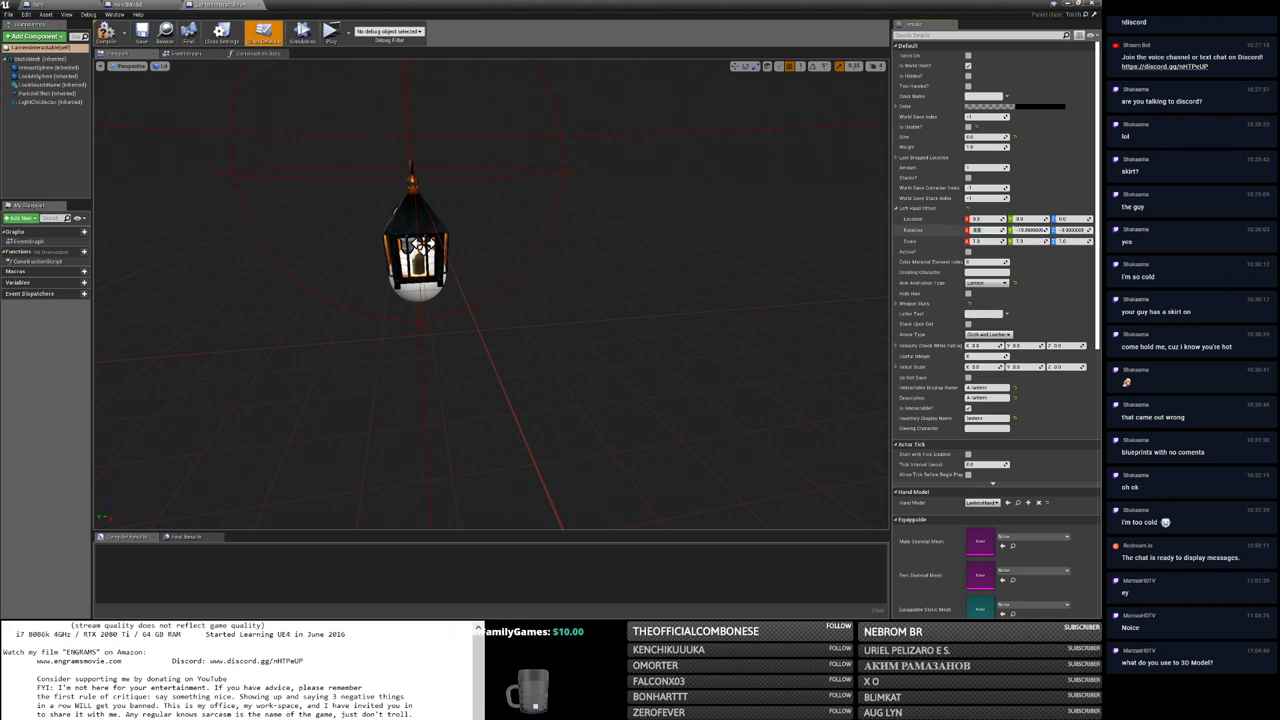
{"action": "left_click", "coordinate": [1020, 230]}
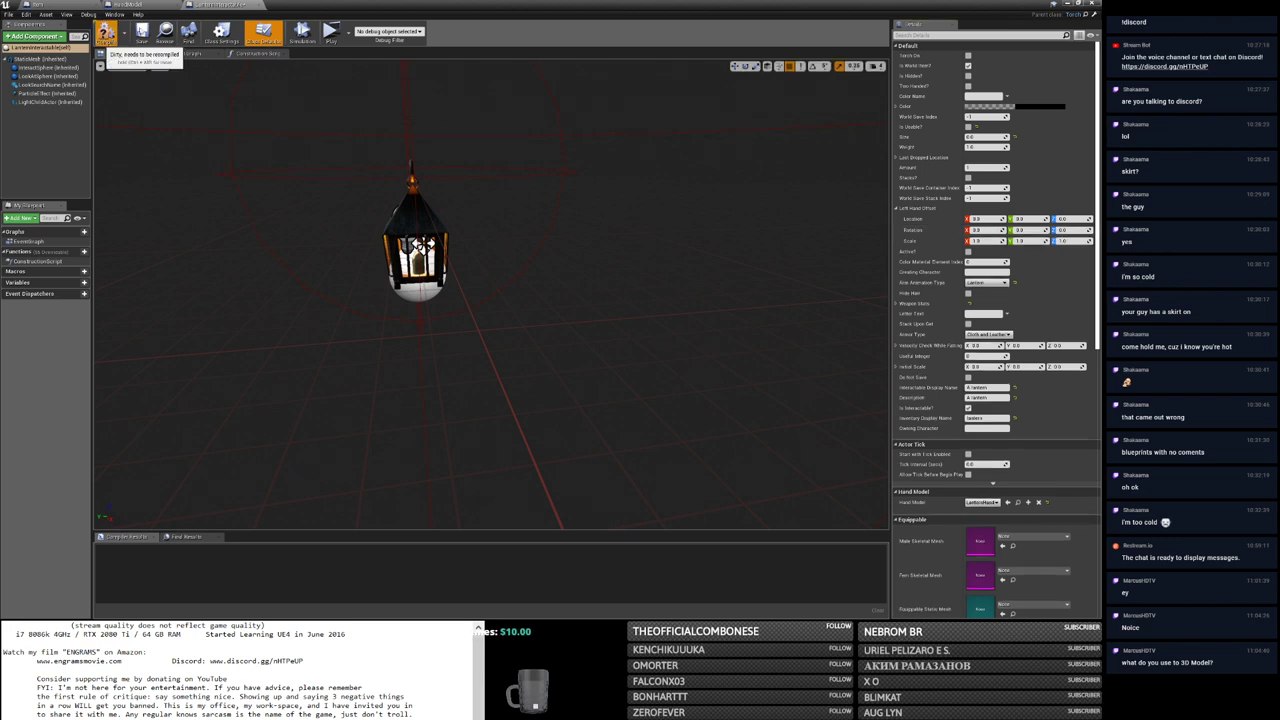
{"action": "left_click", "coordinate": [105, 32]}
{"action": "left_click", "coordinate": [348, 38]}
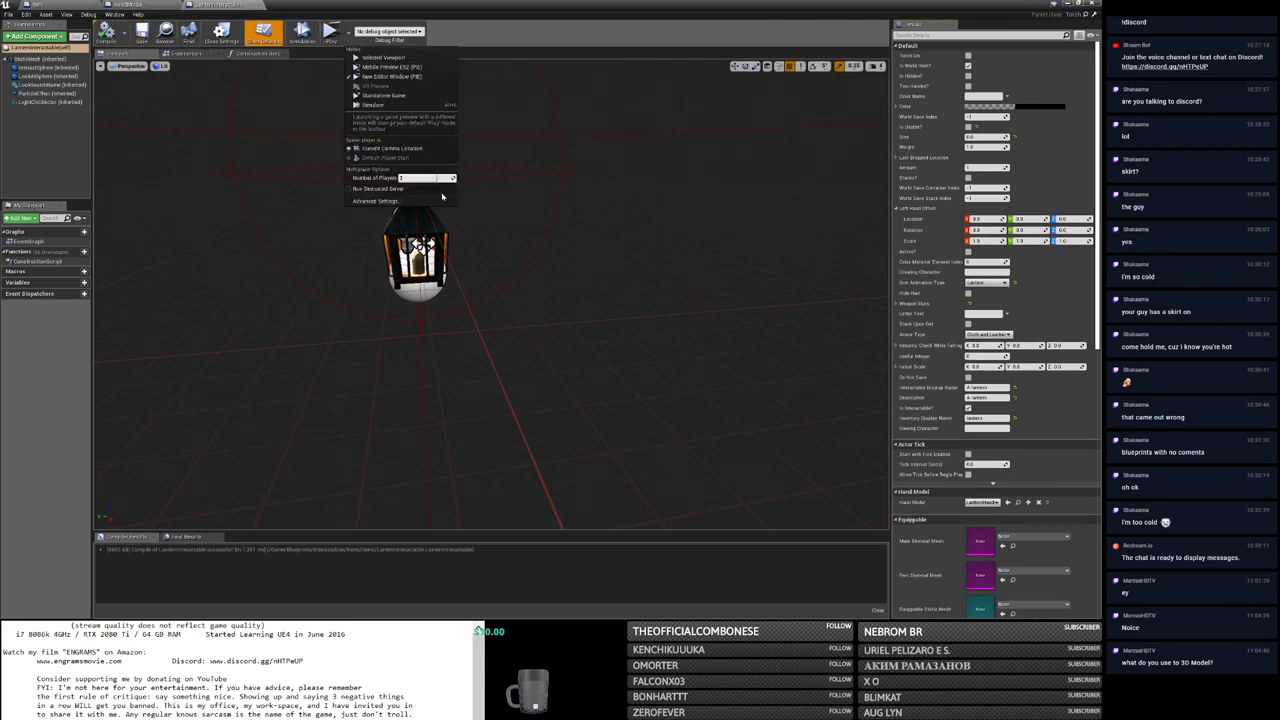
{"action": "left_click", "coordinate": [405, 38]}
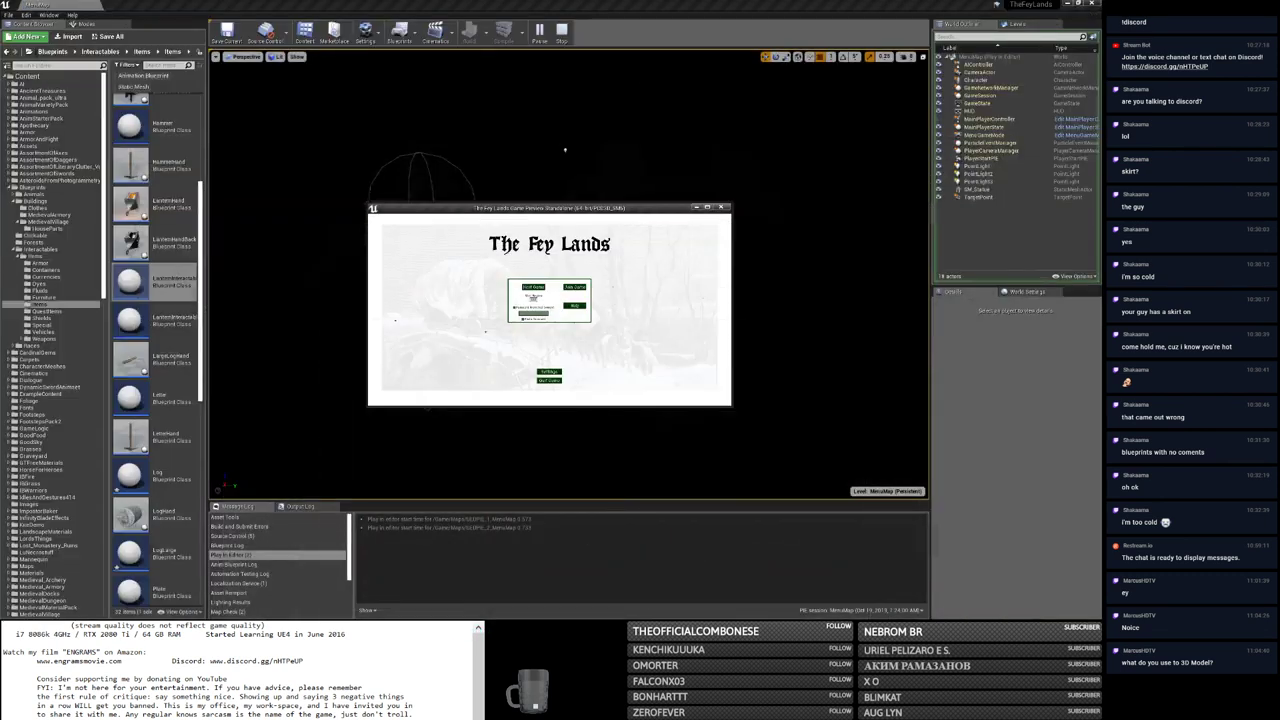
Step: Host a game session and log in with a character name and password
{"action": "left_click_drag", "start_coordinate": [557, 211], "coordinate": [349, 136]}
{"action": "left_click", "coordinate": [1073, 4]}
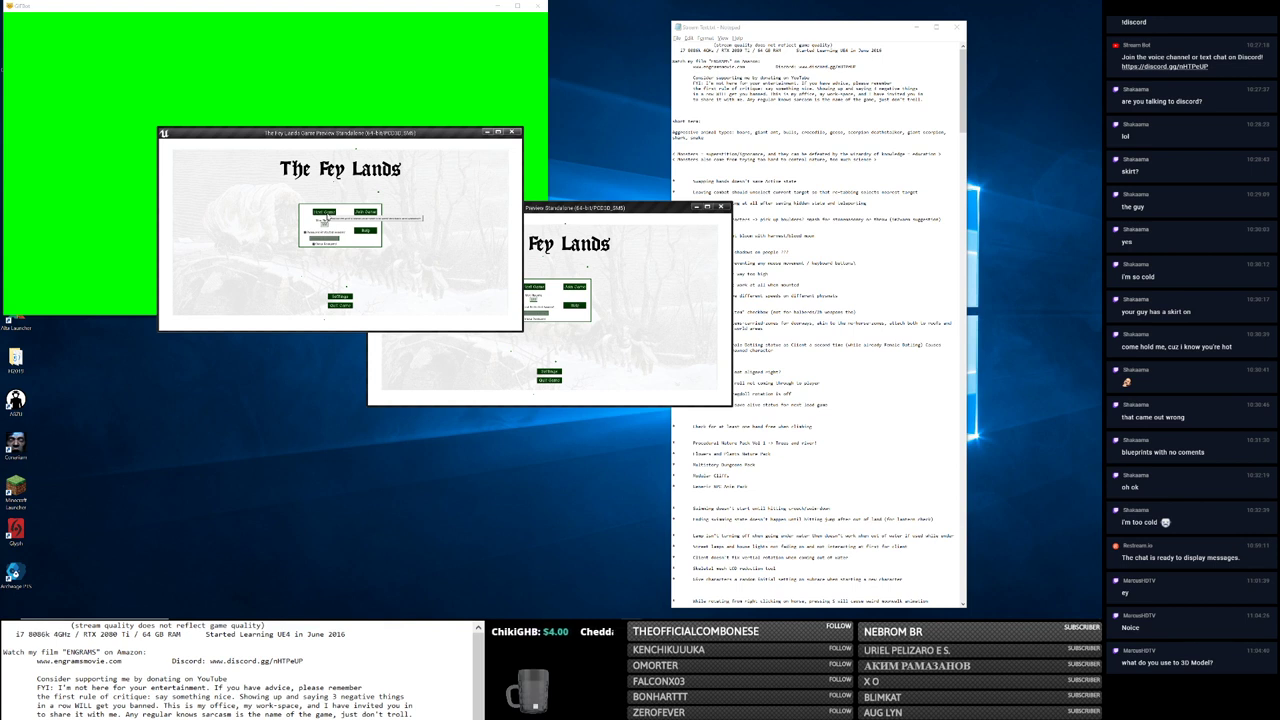
{"action": "left_click", "coordinate": [325, 217]}
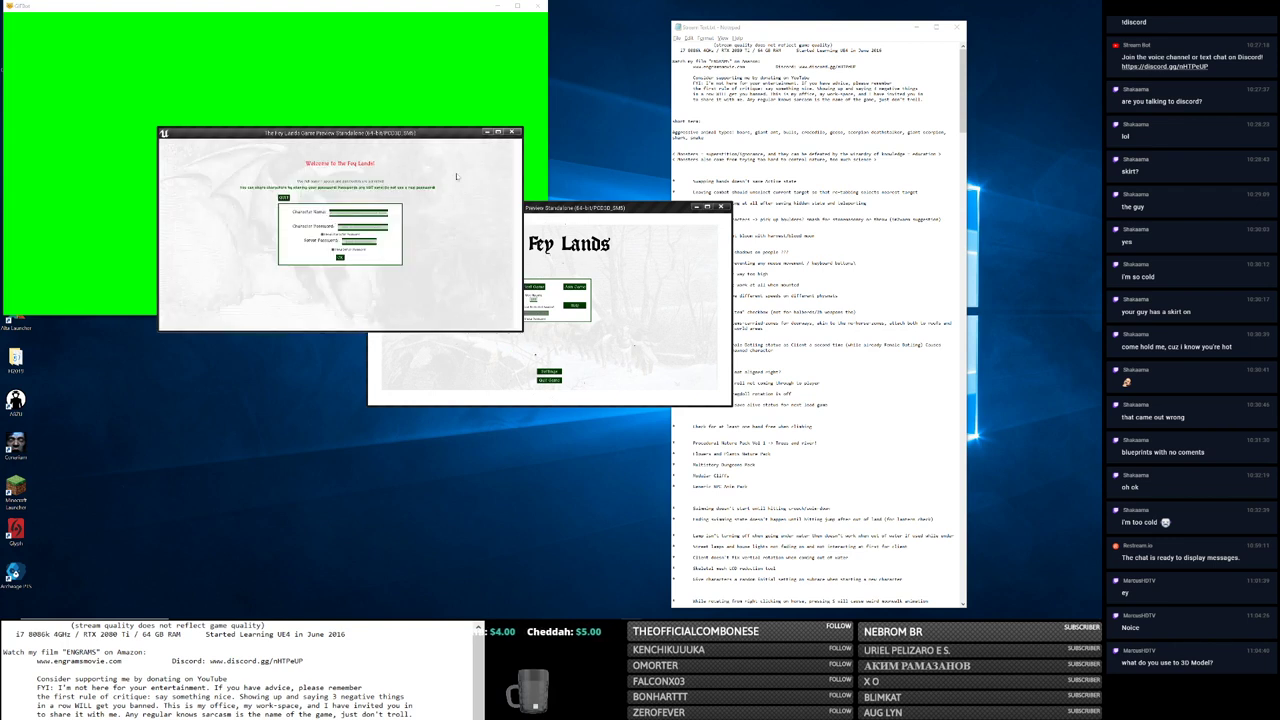
{"action": "left_click", "coordinate": [500, 132]}
{"action": "type", "text": "1"}
{"action": "key", "text": "Tab"}
{"action": "type", "text": "1"}
{"action": "key", "text": "Return"}
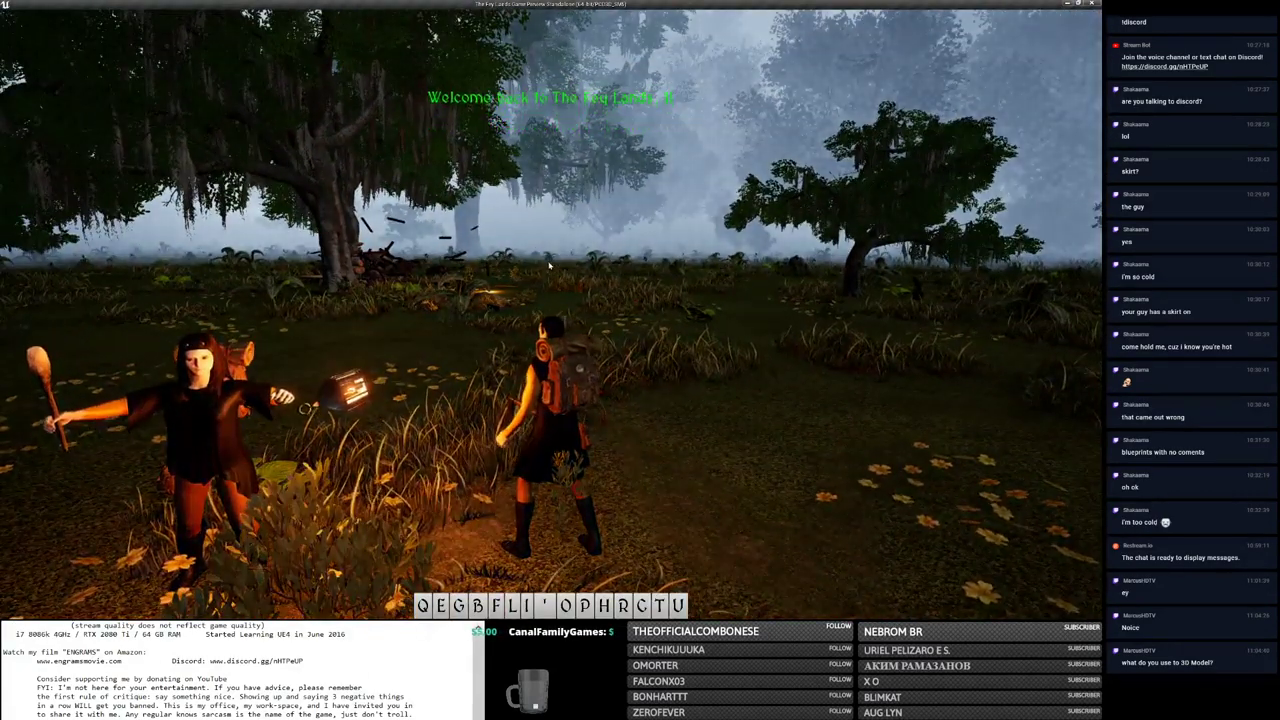
Step: Check the LanternInteractable blueprint editor, then return to the running game
{"action": "key", "text": "alt+Tab"}
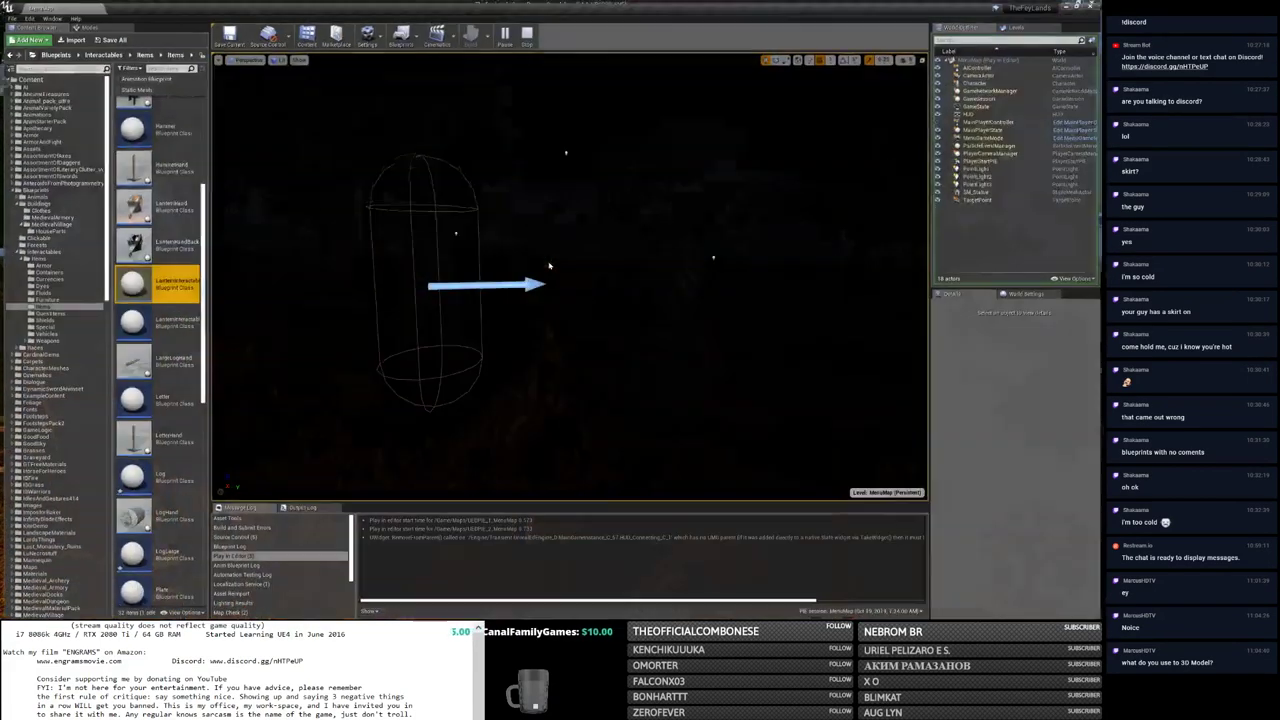
{"action": "key", "text": "alt+Tab"}
{"action": "key", "text": "alt+Tab"}
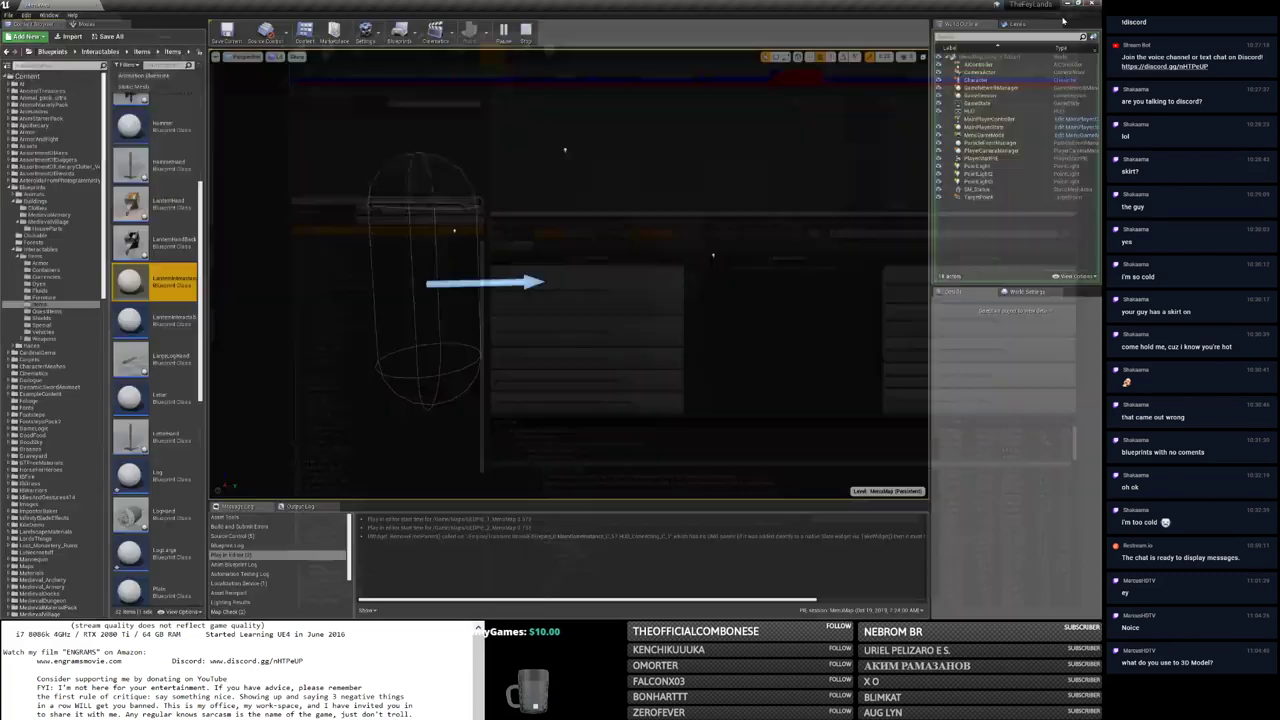
{"action": "key", "text": "alt+Tab"}
{"action": "left_click", "coordinate": [646, 200]}
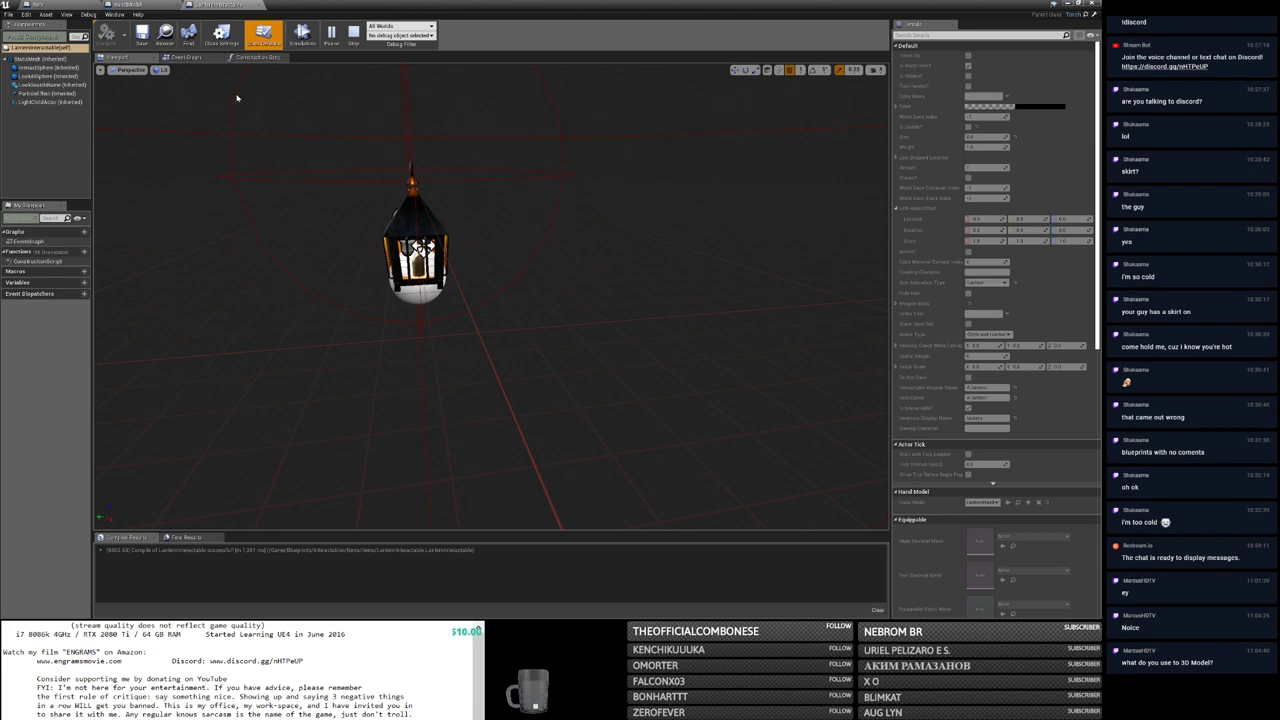
{"action": "key", "text": "alt+Tab"}
{"action": "key", "text": "alt+Tab"}
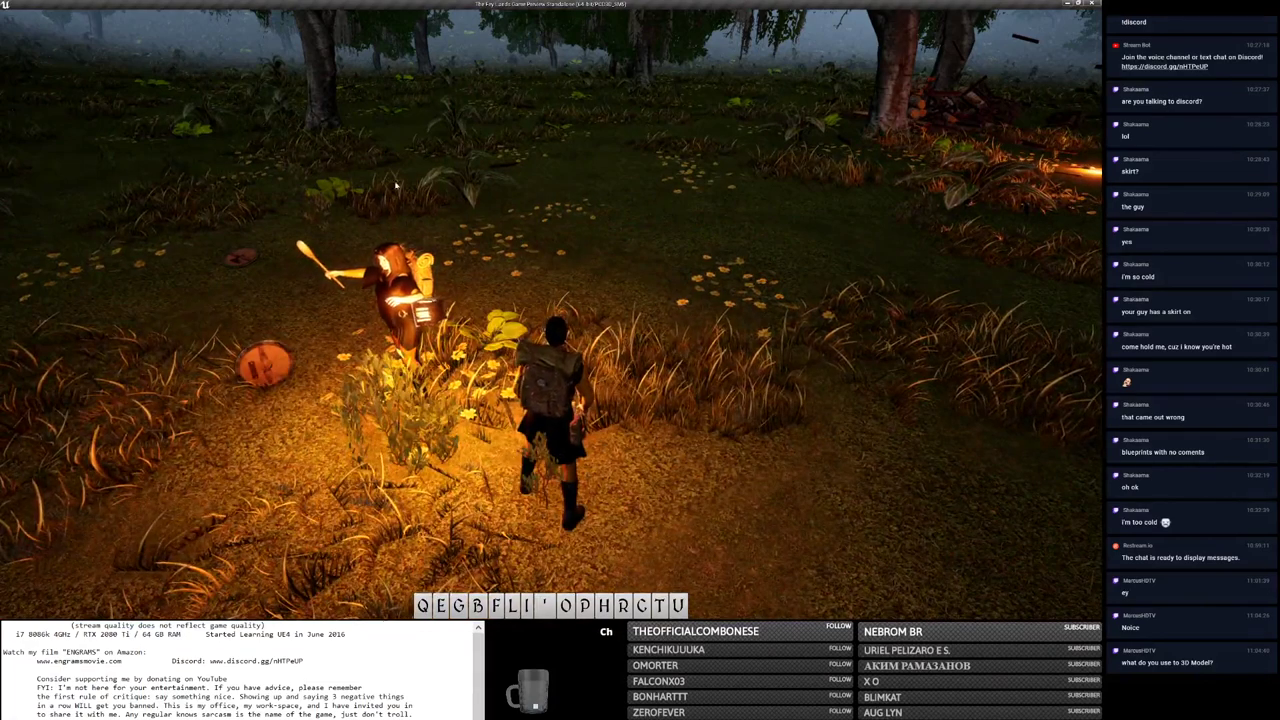
Step: Relog twice via Change Character, toggling the equipment overlay in between
{"action": "key", "text": "Escape"}
{"action": "left_click", "coordinate": [82, 154]}
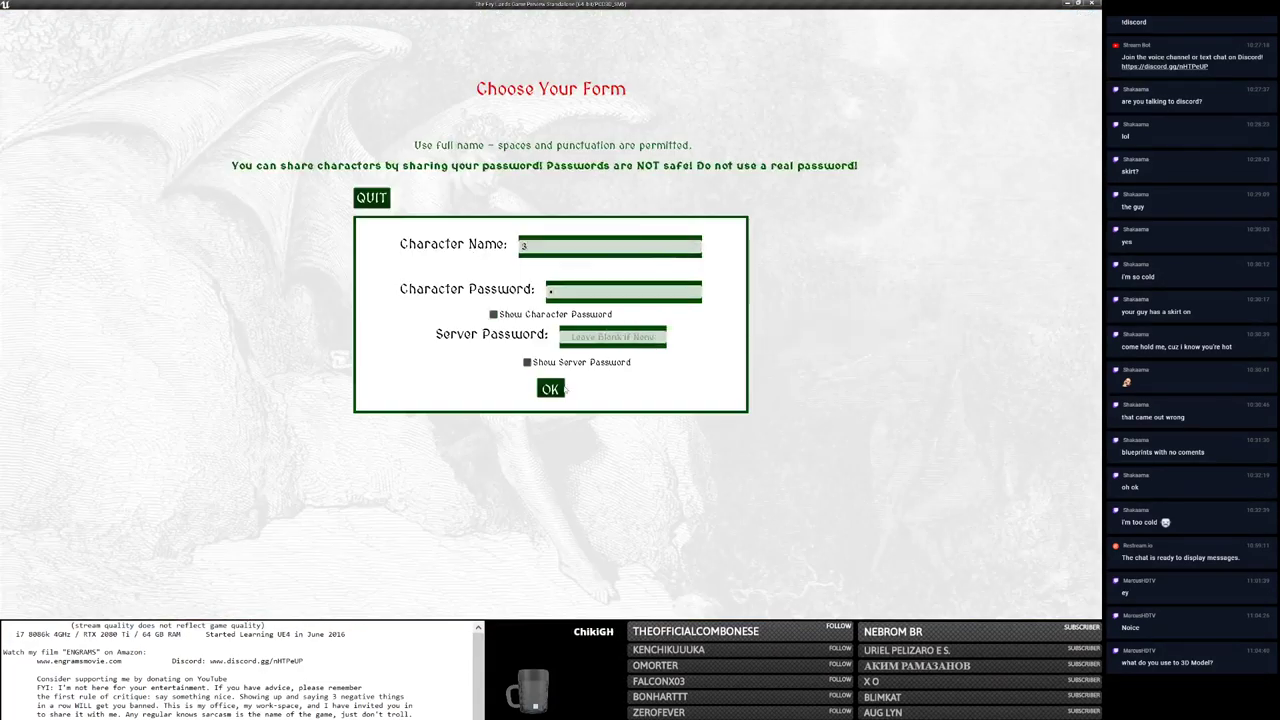
{"action": "left_click", "coordinate": [550, 389]}
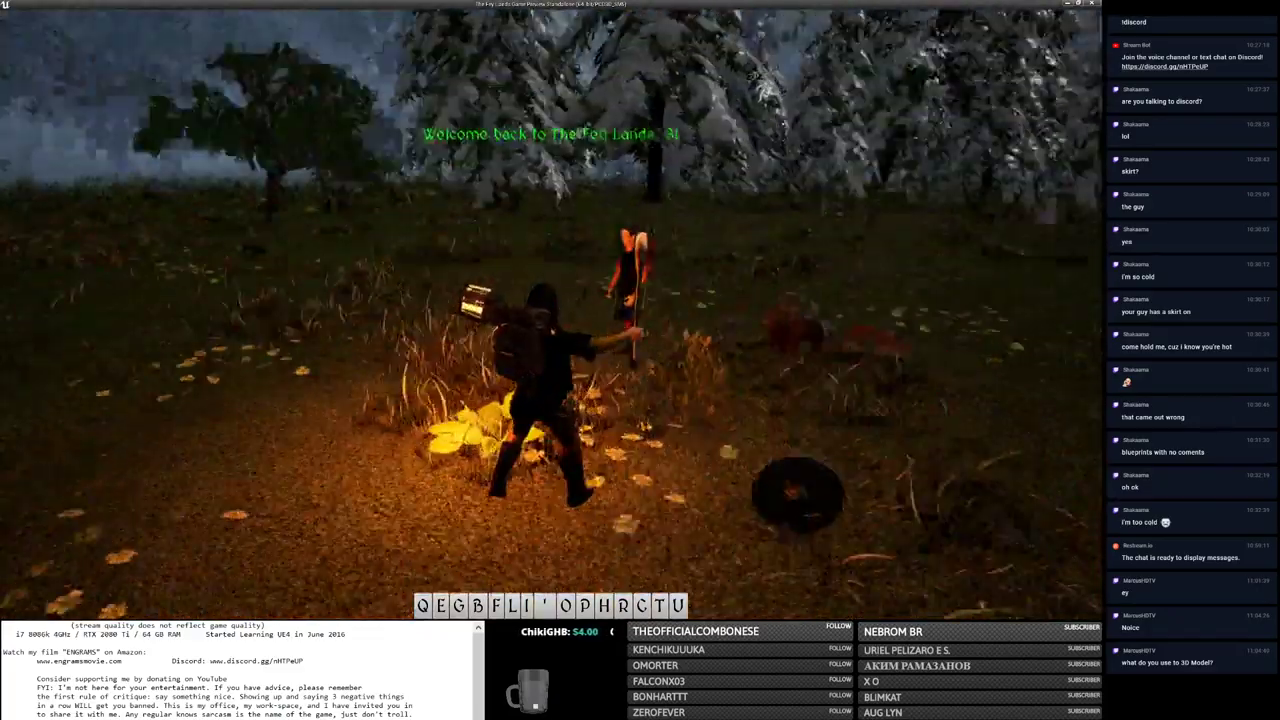
{"action": "key", "text": "Tab"}
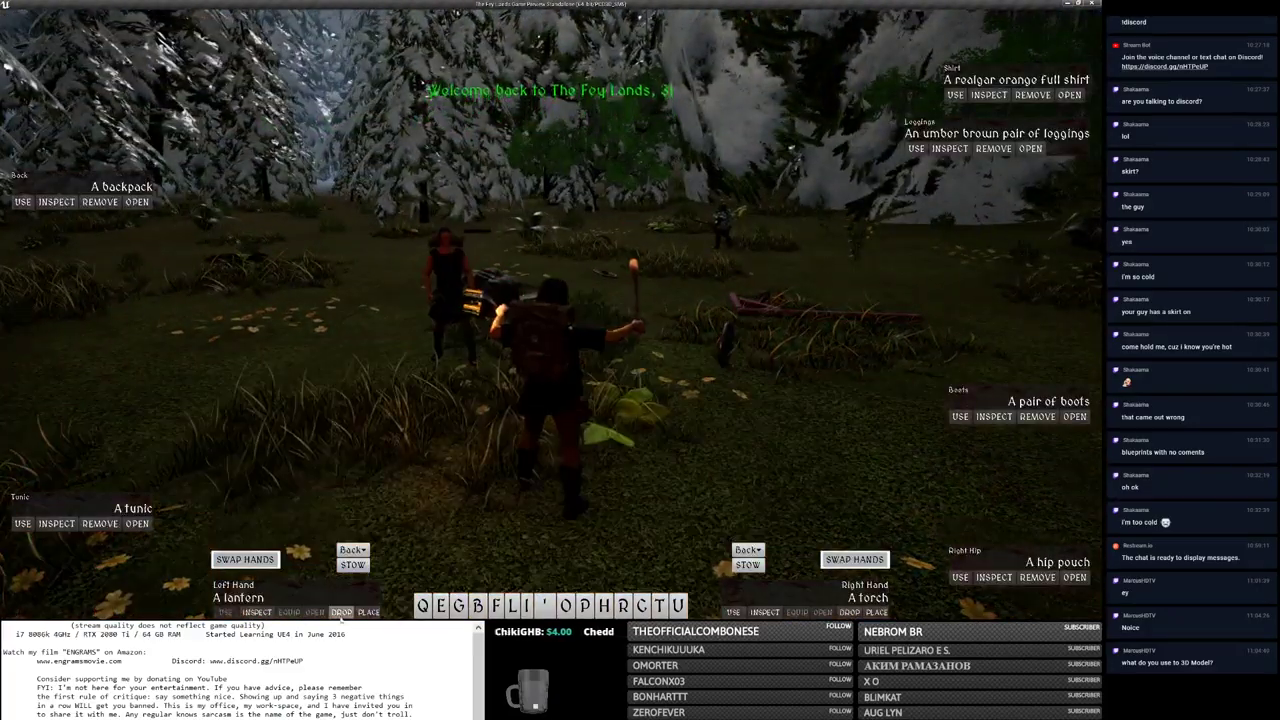
{"action": "key", "text": "Tab"}
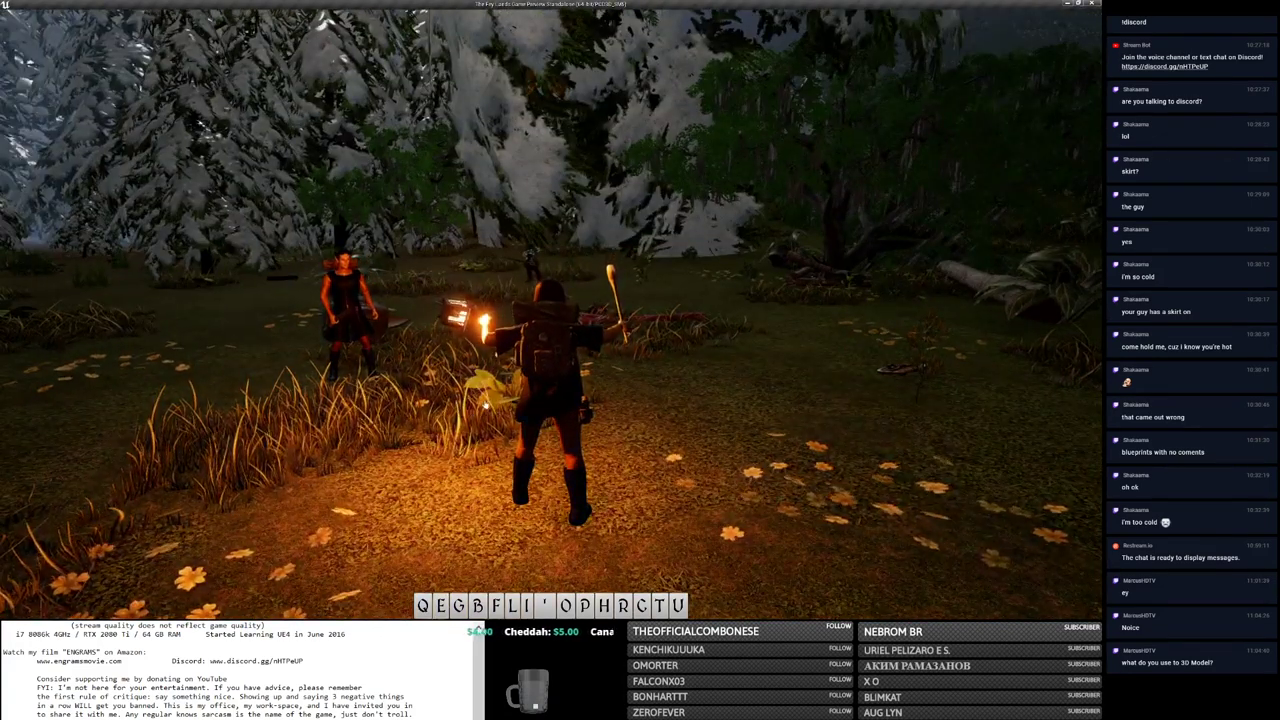
{"action": "key", "text": "Escape"}
{"action": "left_click", "coordinate": [160, 157]}
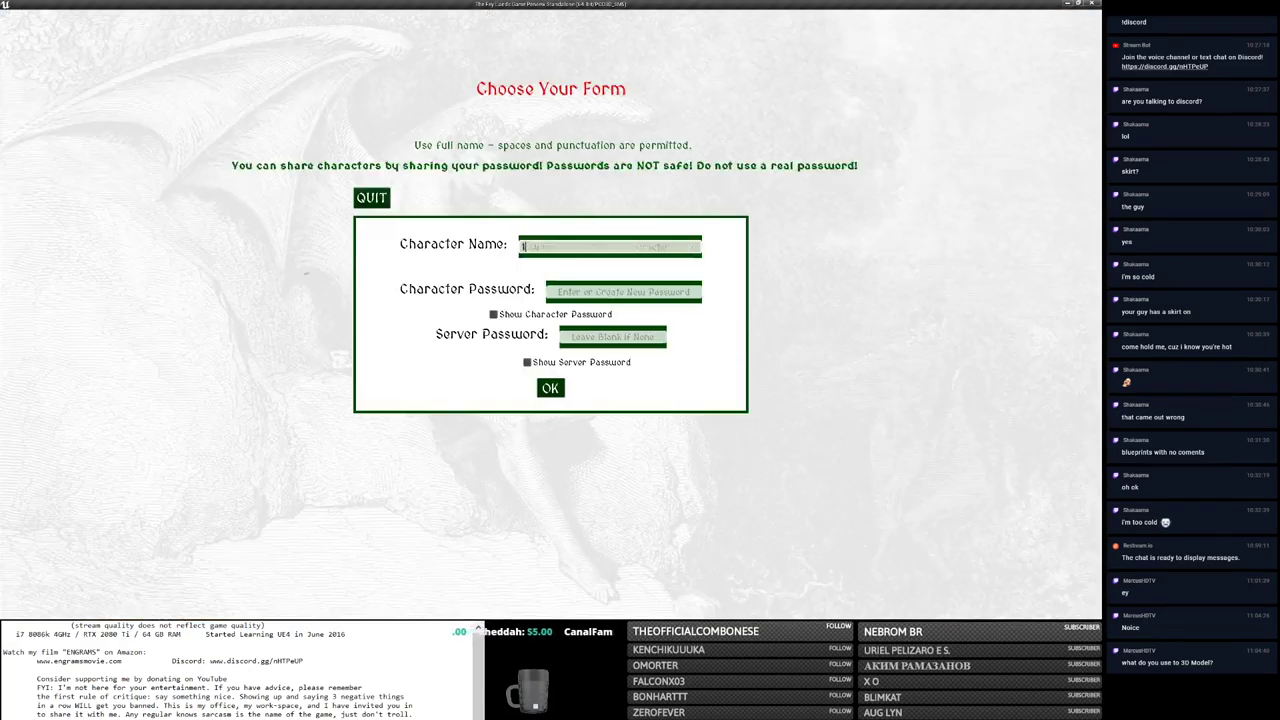
{"action": "type", "text": "1"}
{"action": "left_click", "coordinate": [554, 391]}
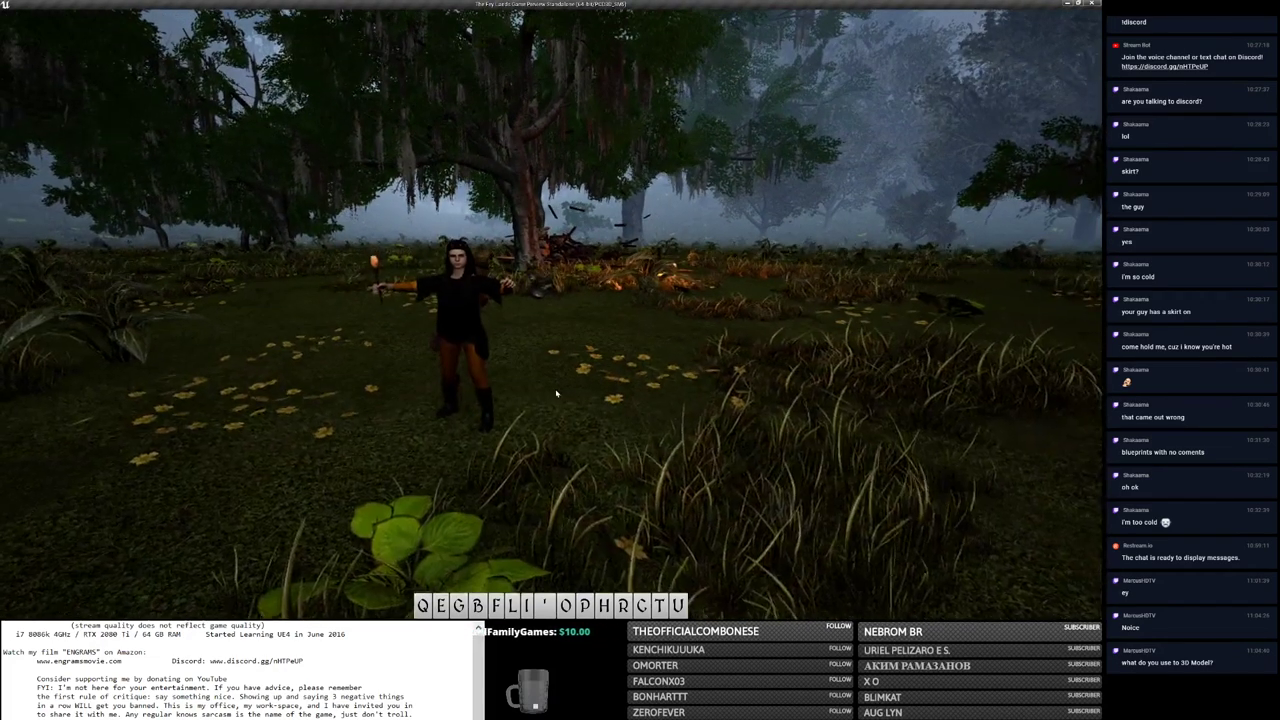
Step: Relog once more, light the lantern, and return to the Choose Your Form screen
{"action": "key", "text": "Escape"}
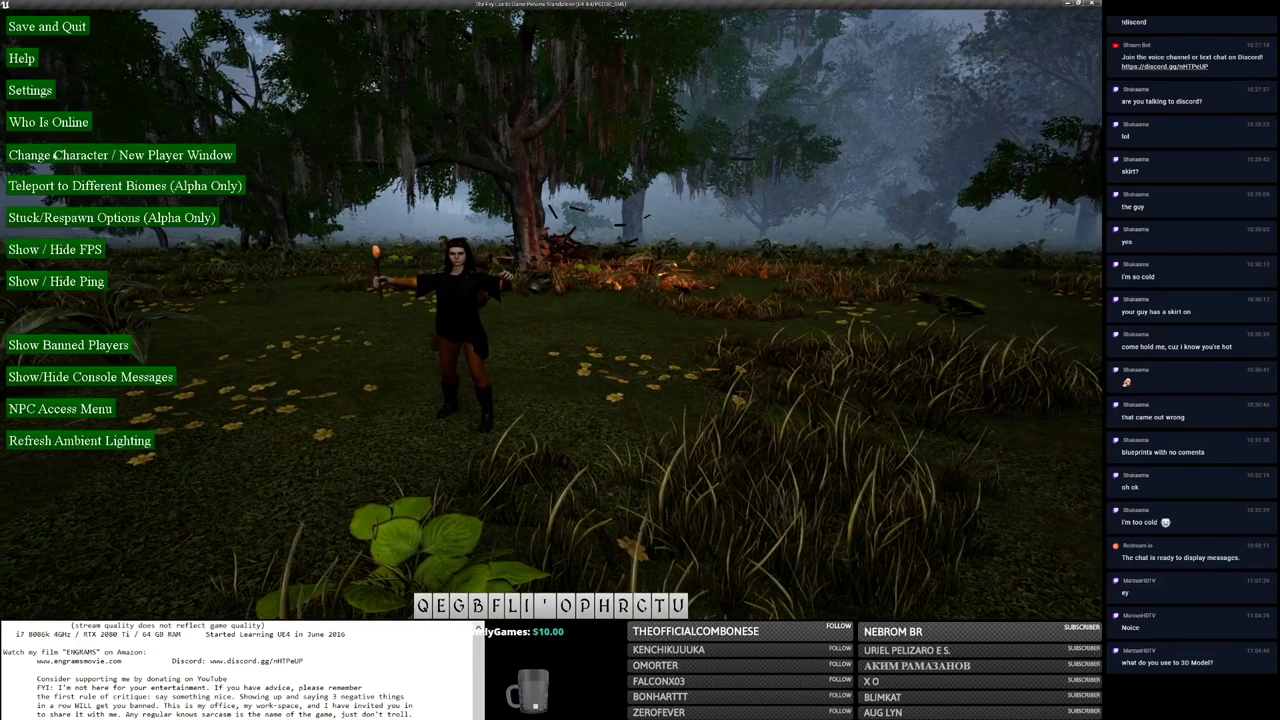
{"action": "left_click", "coordinate": [50, 155]}
{"action": "left_click", "coordinate": [551, 389]}
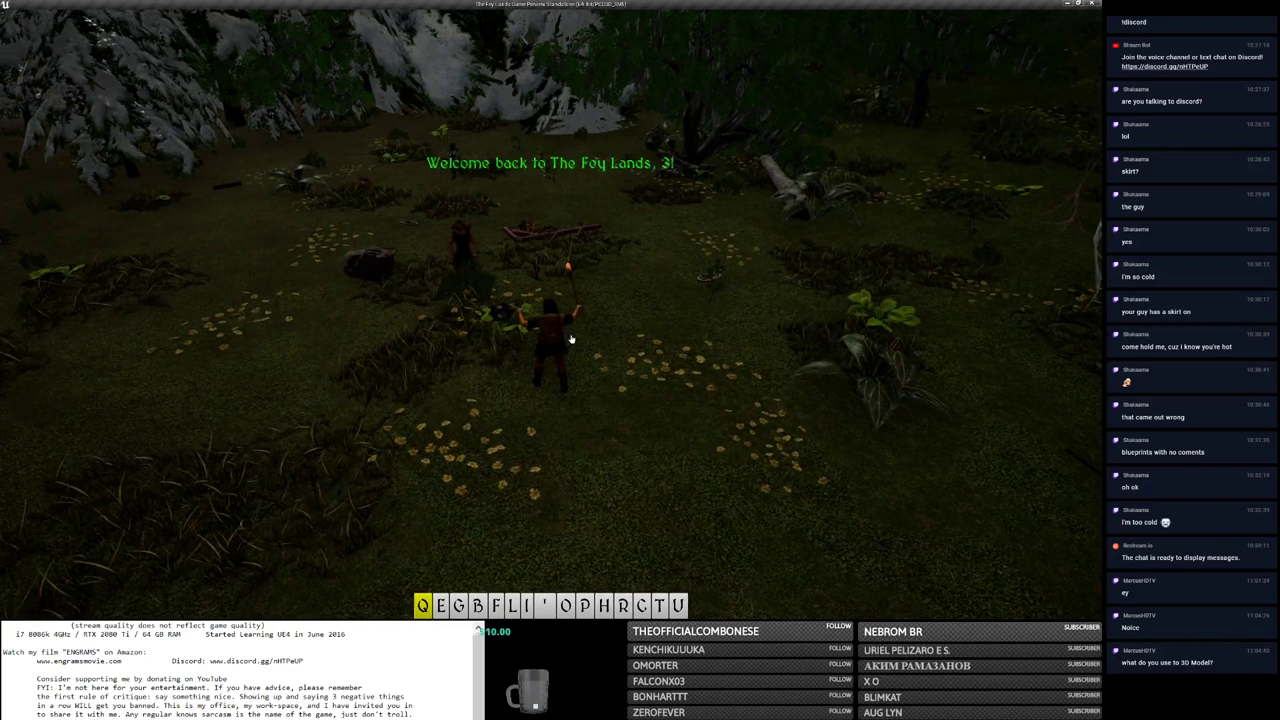
{"action": "key", "text": "l"}
{"action": "key", "text": "Escape"}
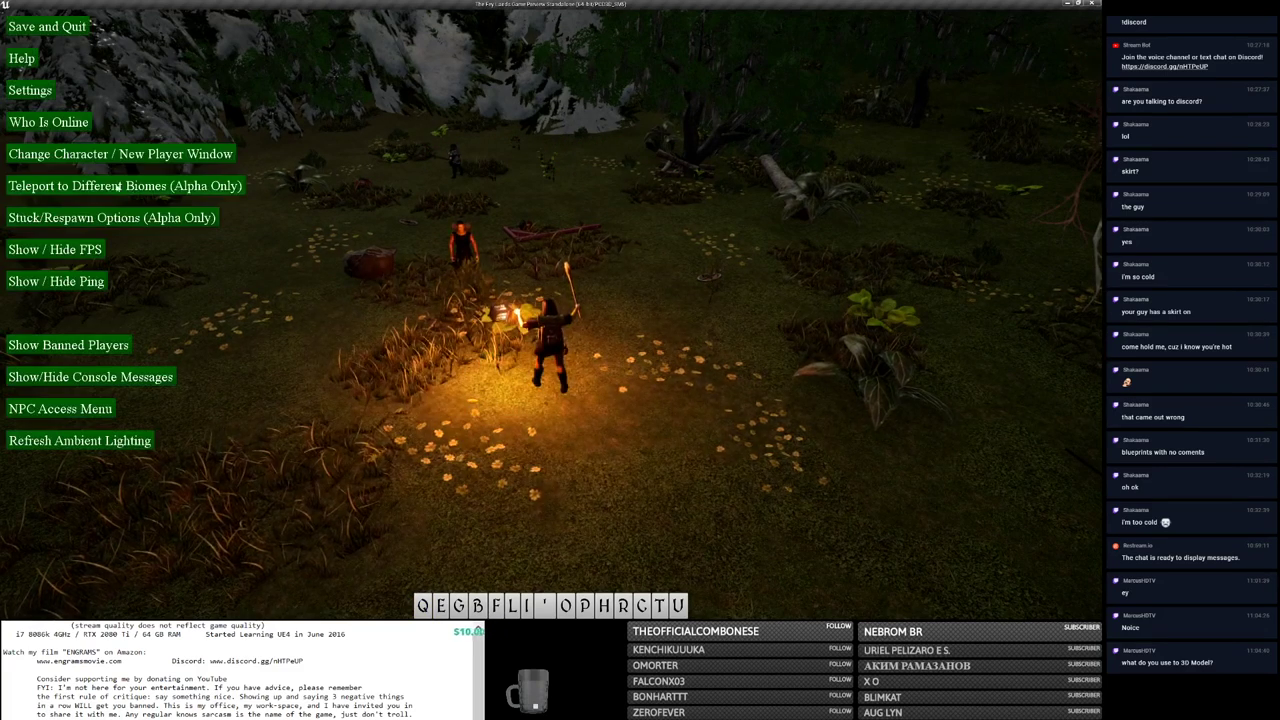
{"action": "left_click", "coordinate": [73, 156]}
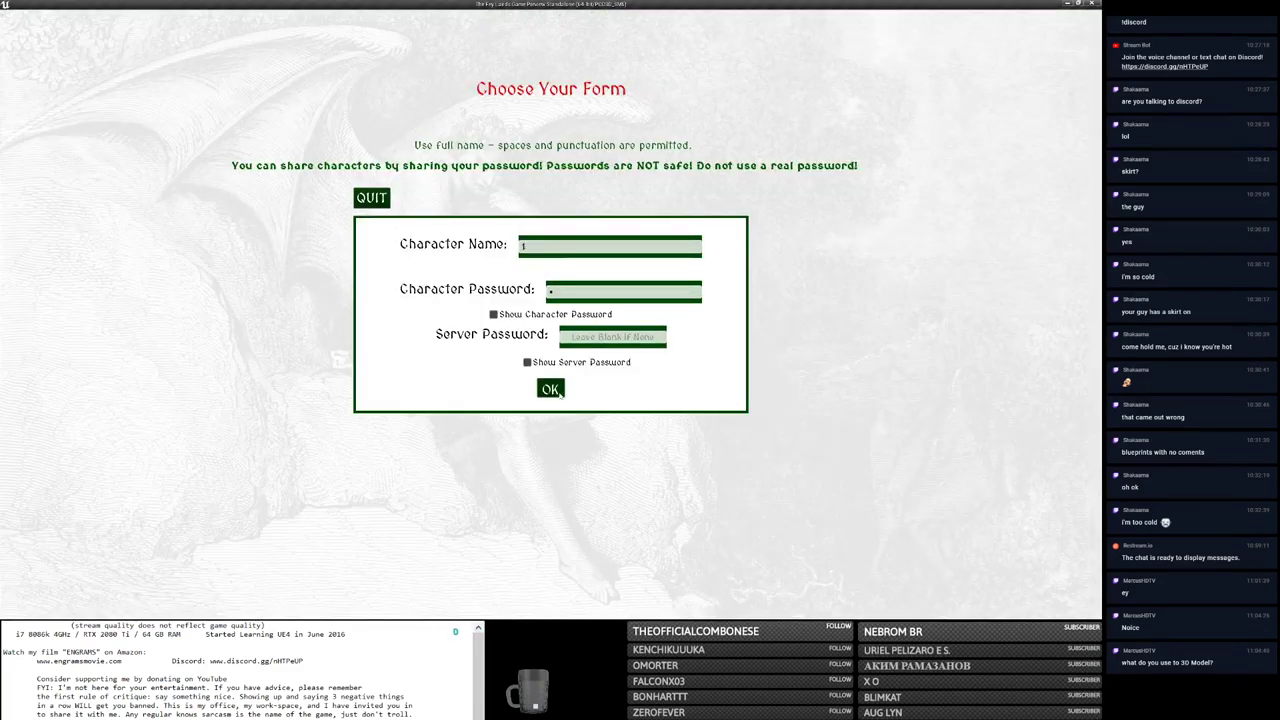
Step: Log in as character 1, then relog through Change Character
{"action": "key", "text": "Return"}
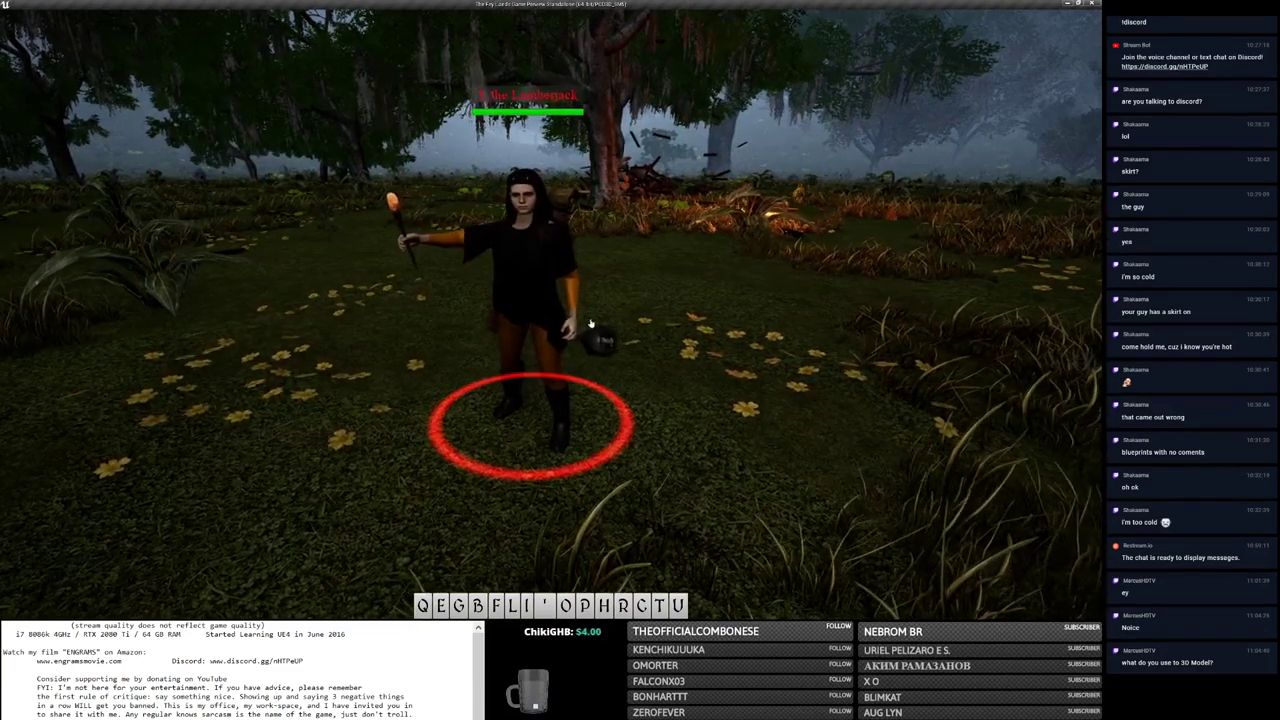
{"action": "key", "text": "Escape"}
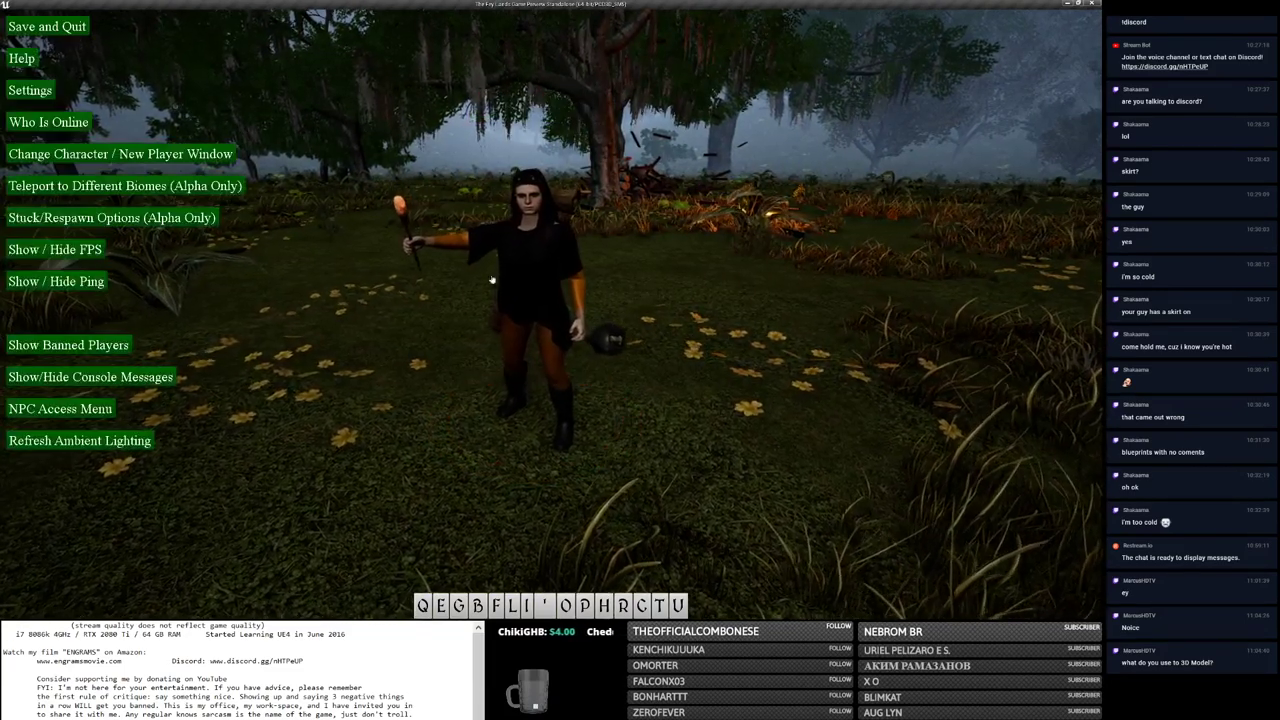
{"action": "left_click", "coordinate": [67, 153]}
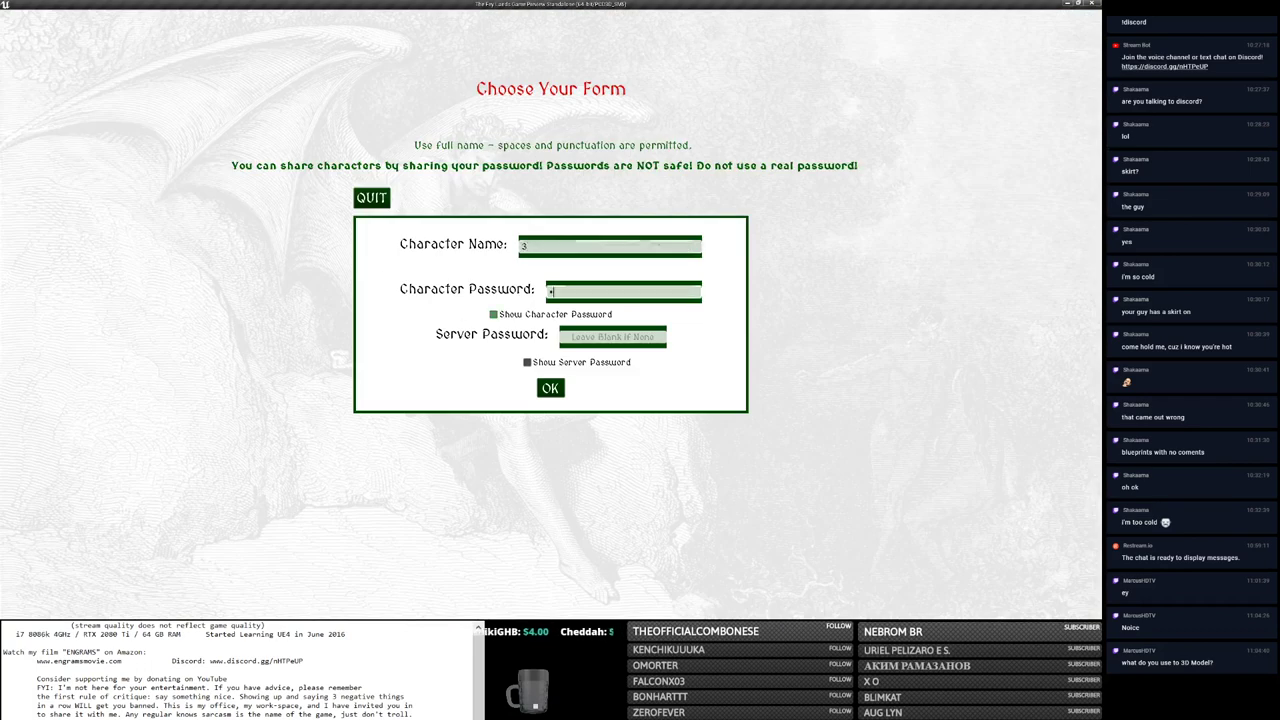
{"action": "left_click", "coordinate": [541, 385]}
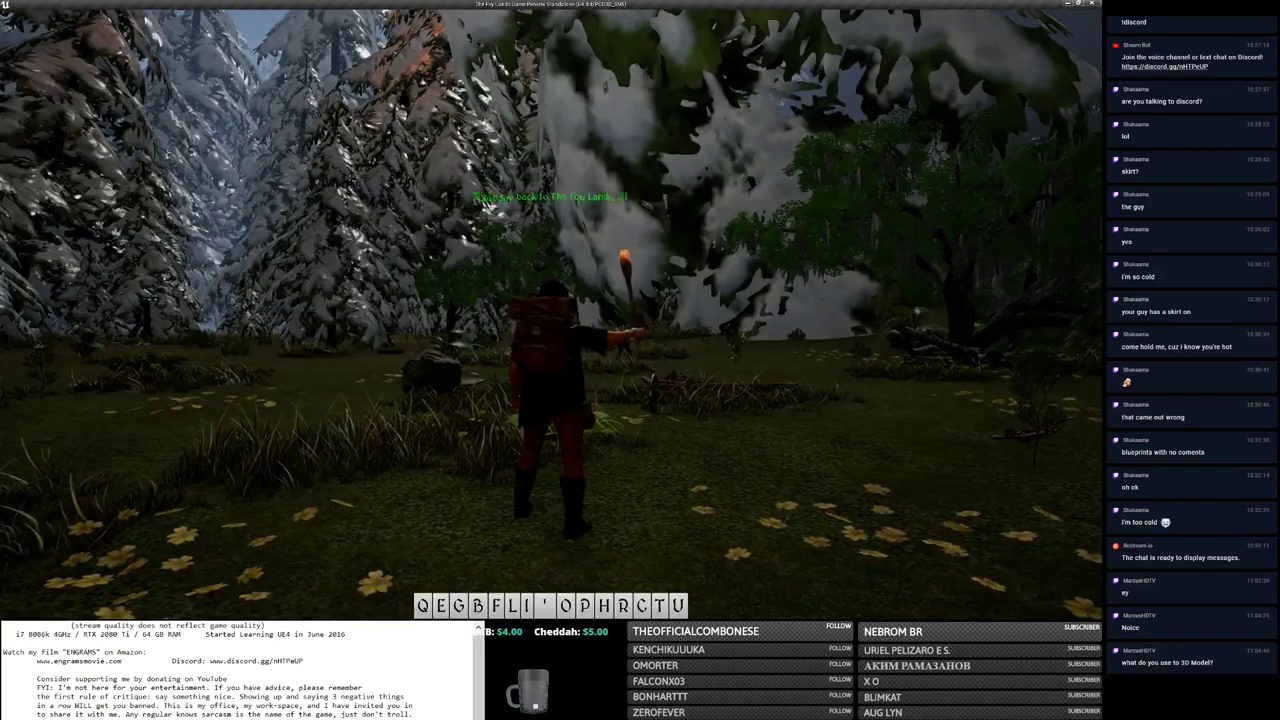
Step: Walk through the clearing and open the backpack holding two axes and a hammer
{"action": "key", "text": "b"}
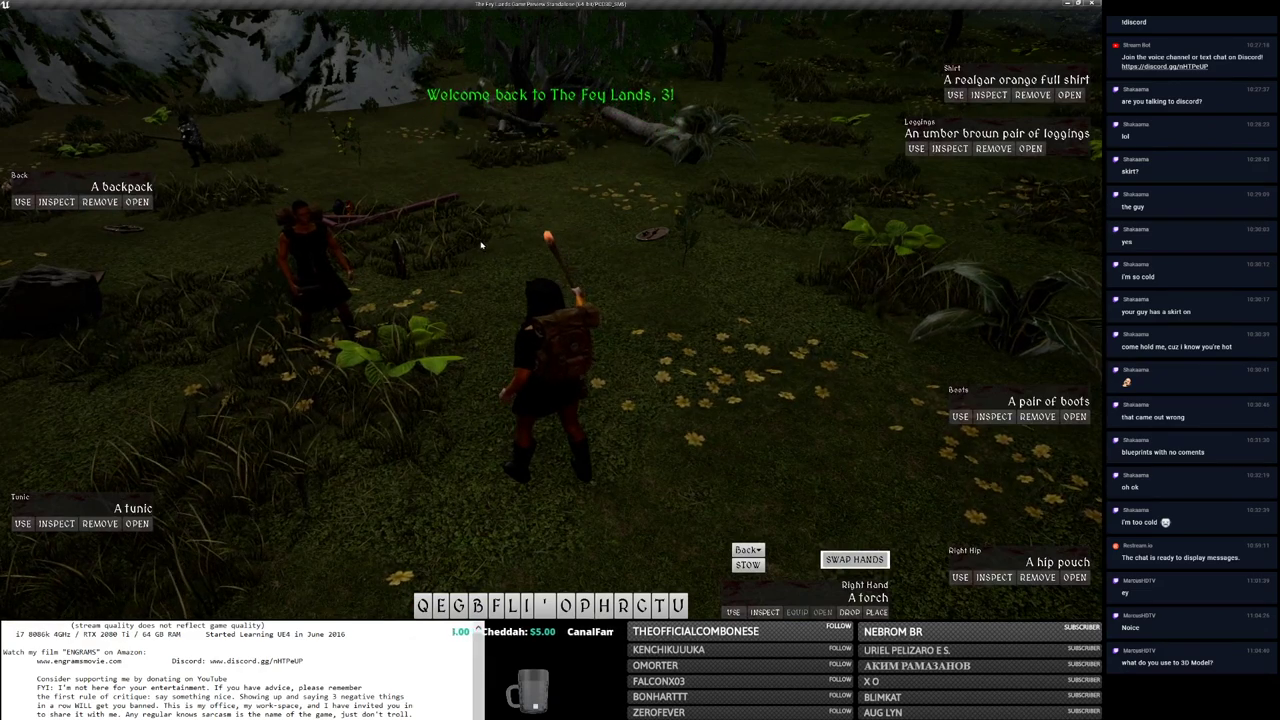
{"action": "key", "text": "b"}
{"action": "key", "text": "w"}
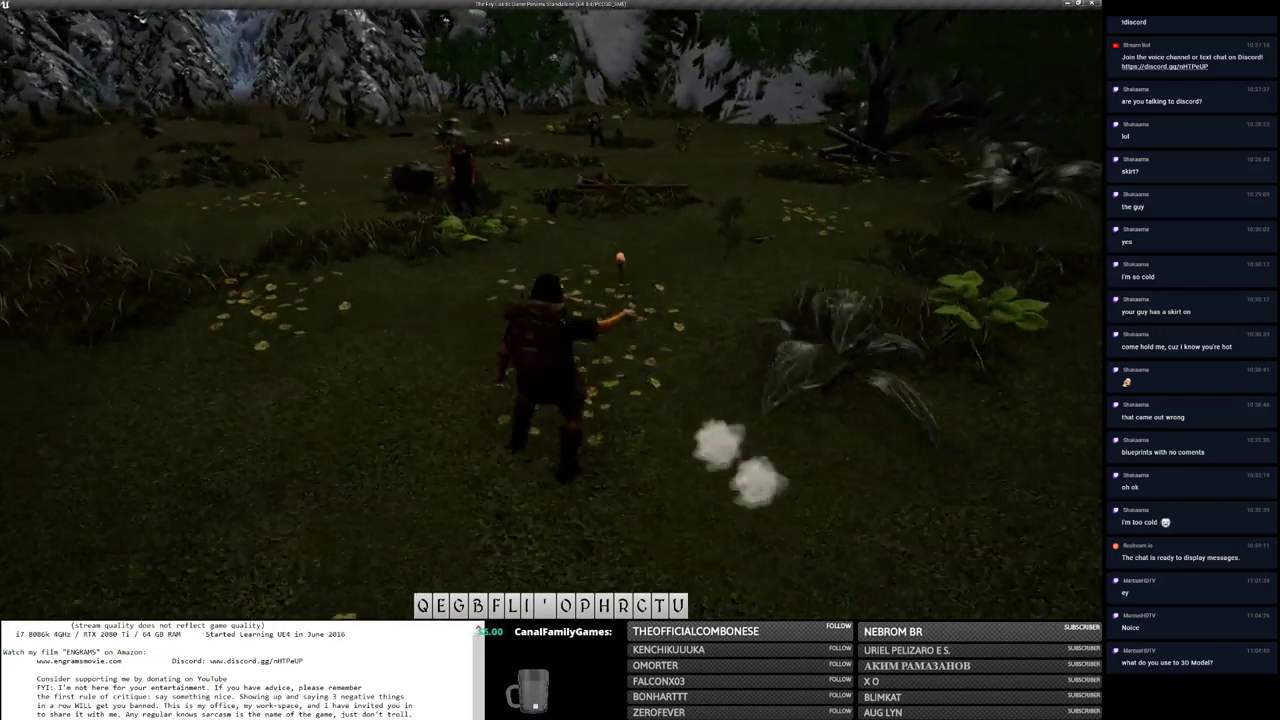
{"action": "key", "text": "b"}
{"action": "left_click", "coordinate": [137, 201]}
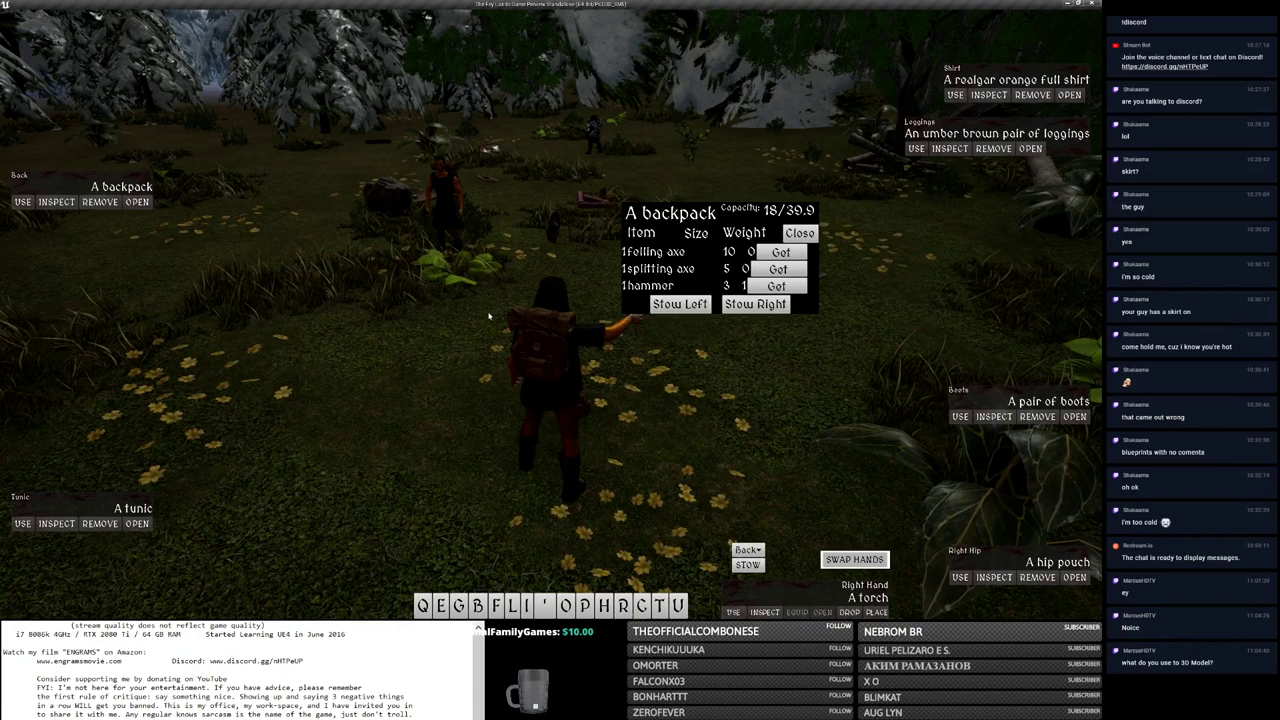
{"action": "key", "text": "w"}
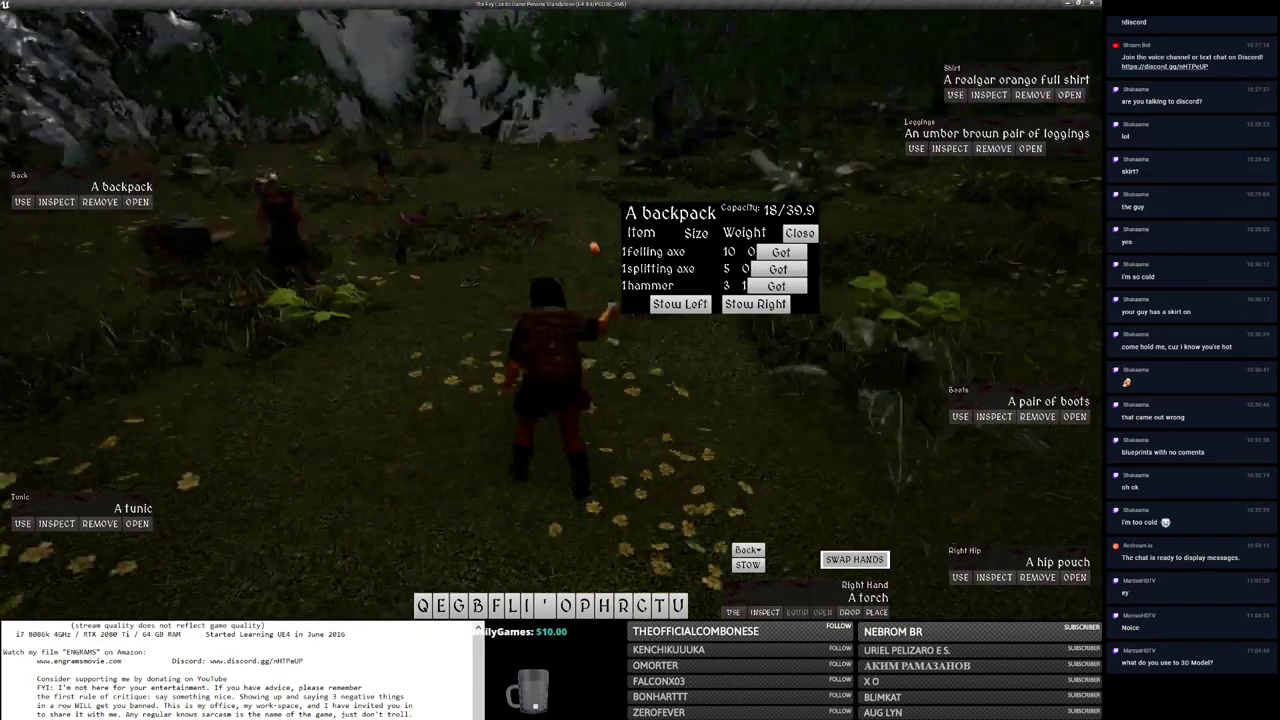
{"action": "key", "text": "w"}
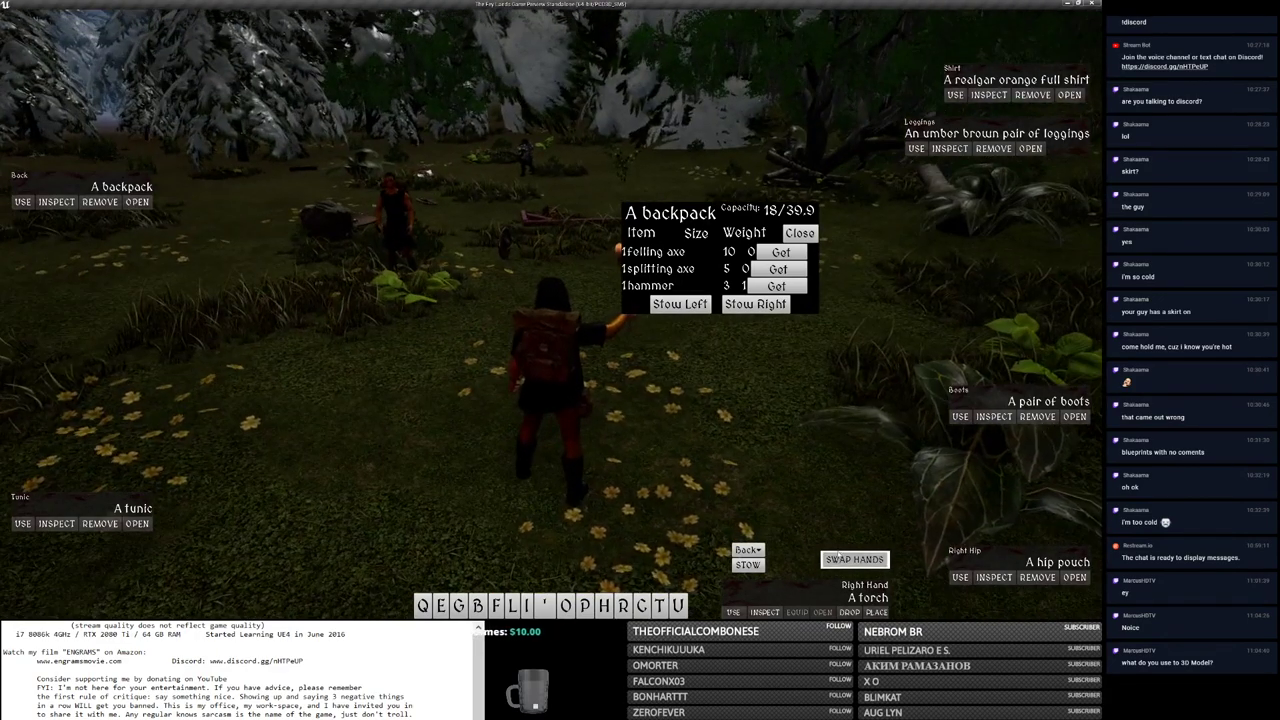
Step: Swap the torch to the left hand and back, look toward the enemies, and stop the preview
{"action": "left_click", "coordinate": [840, 560]}
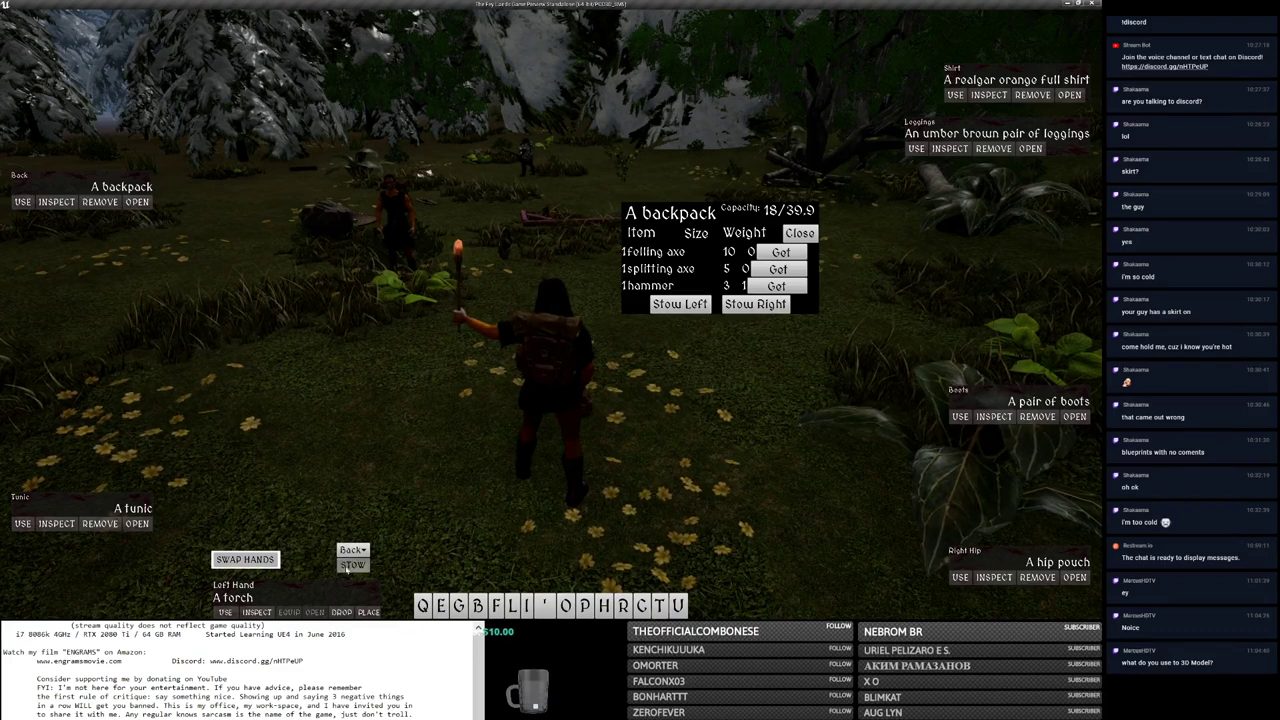
{"action": "left_click", "coordinate": [245, 559]}
{"action": "right_click_drag", "start_coordinate": [376, 403], "coordinate": [300, 403]}
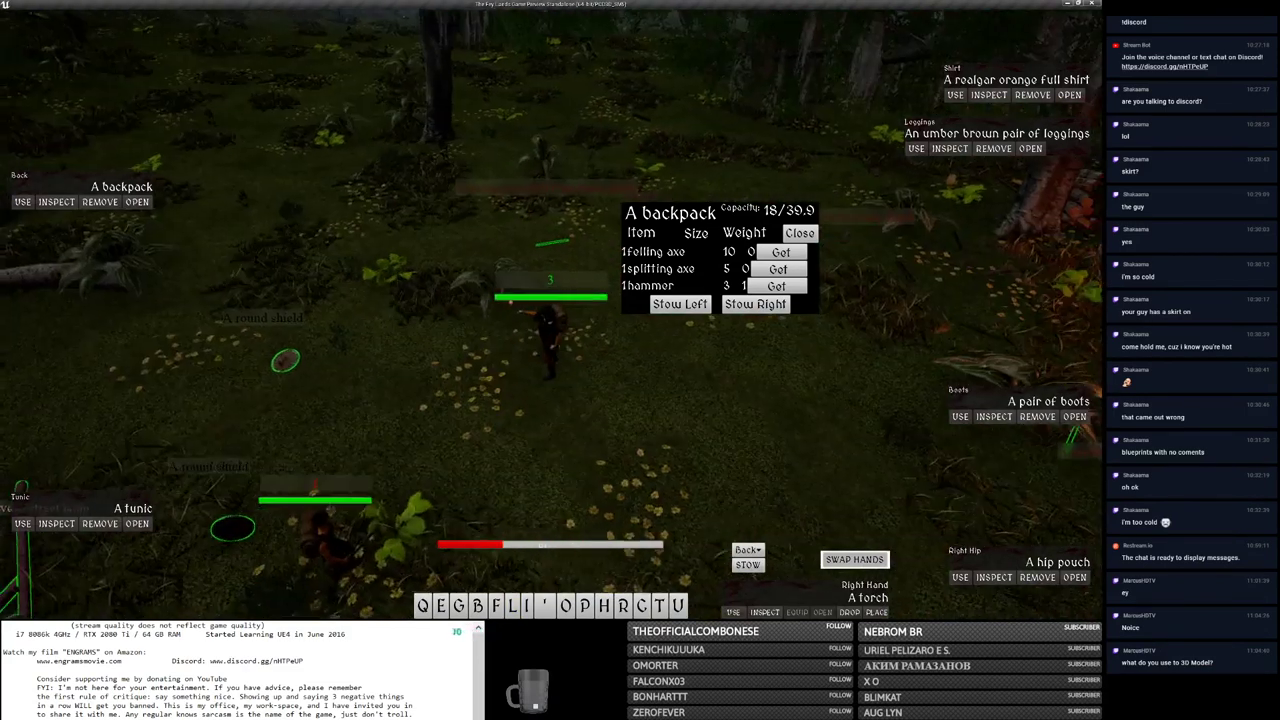
{"action": "mouse_move", "coordinate": [300, 403]}
{"action": "right_mouse_down"}
{"action": "mouse_move", "coordinate": [380, 403]}
{"action": "mouse_move", "coordinate": [360, 403]}
{"action": "right_mouse_up"}
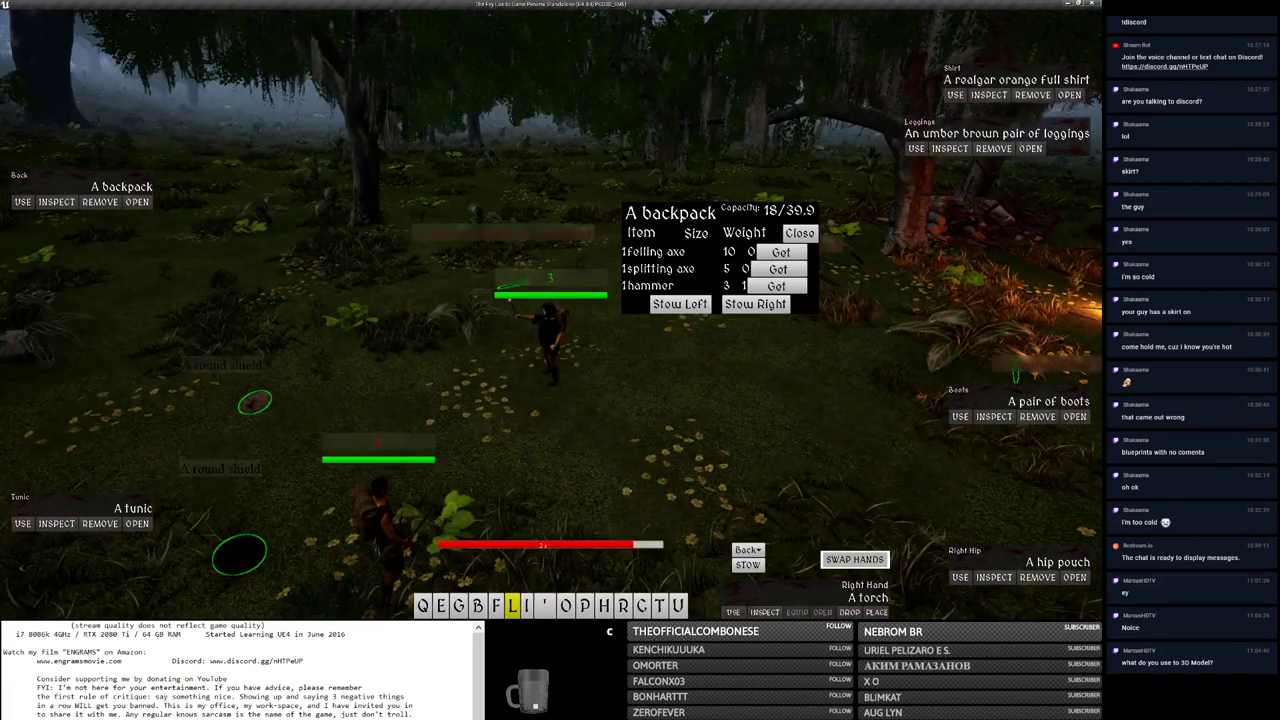
{"action": "key", "text": "Escape"}
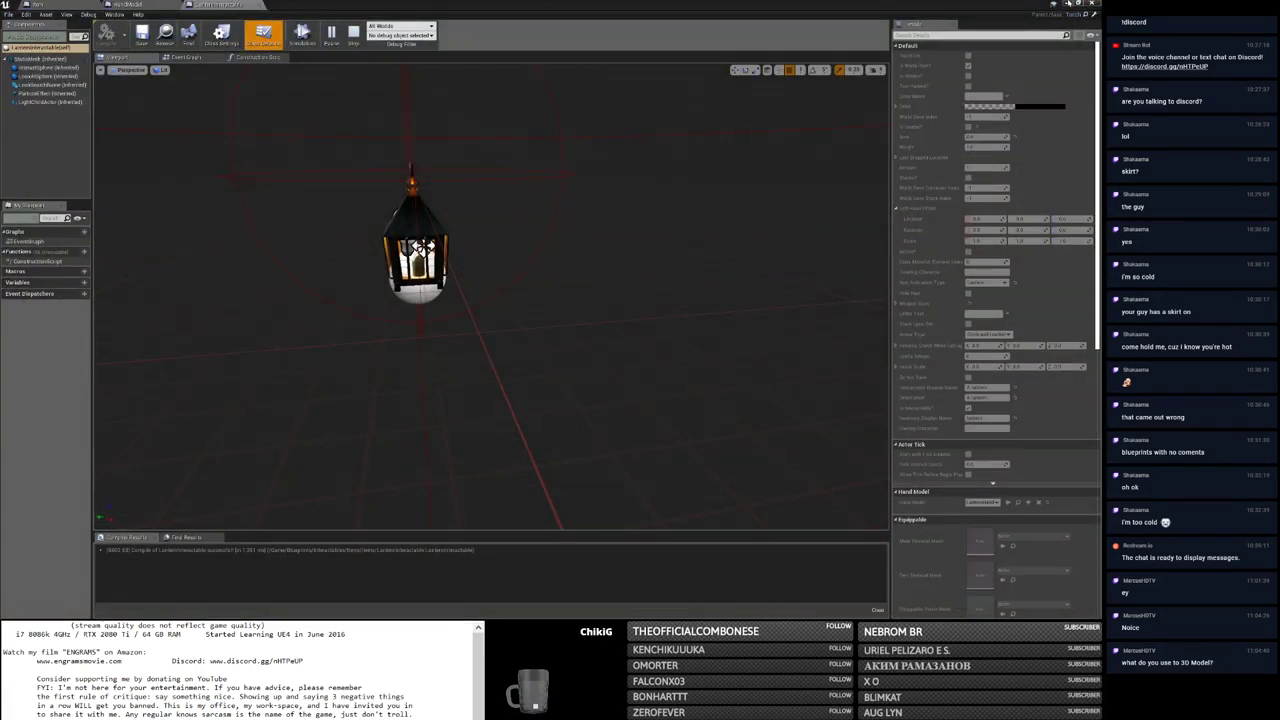
Step: Delete all save files in the SaveGames folder using File Explorer
{"action": "left_click", "coordinate": [1066, 4]}
{"action": "key", "text": "super"}
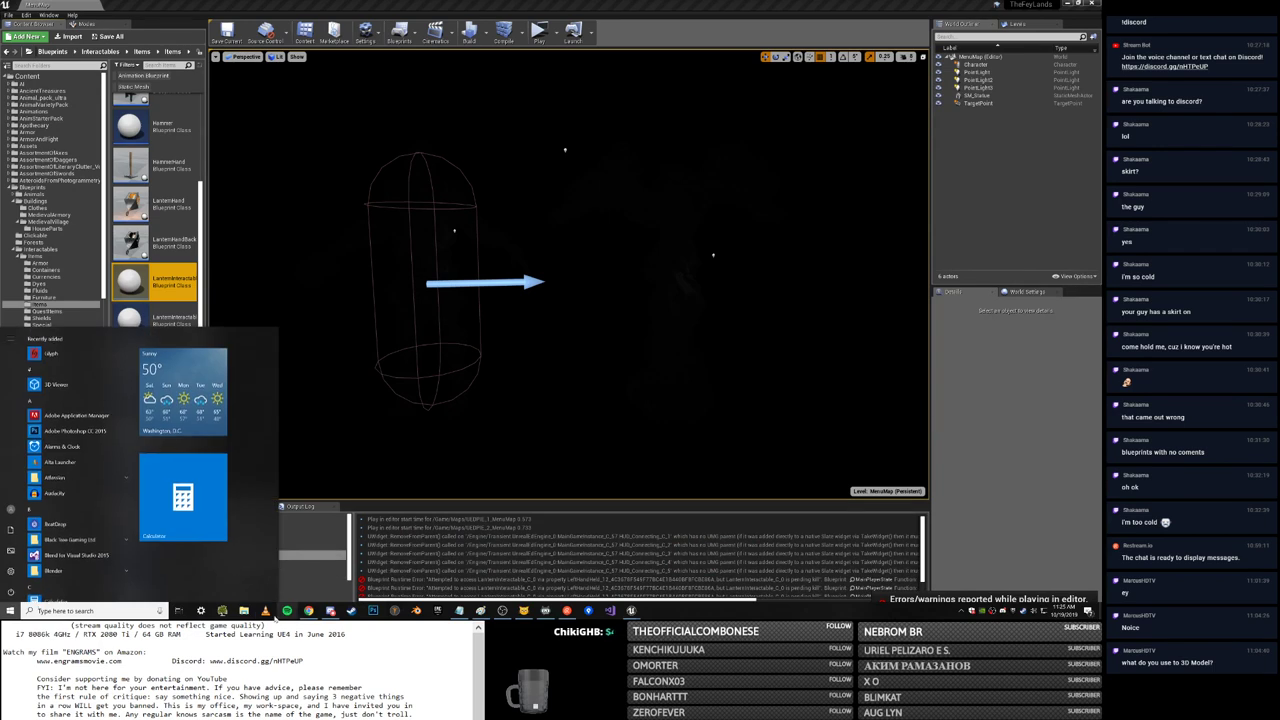
{"action": "key", "text": "super+e"}
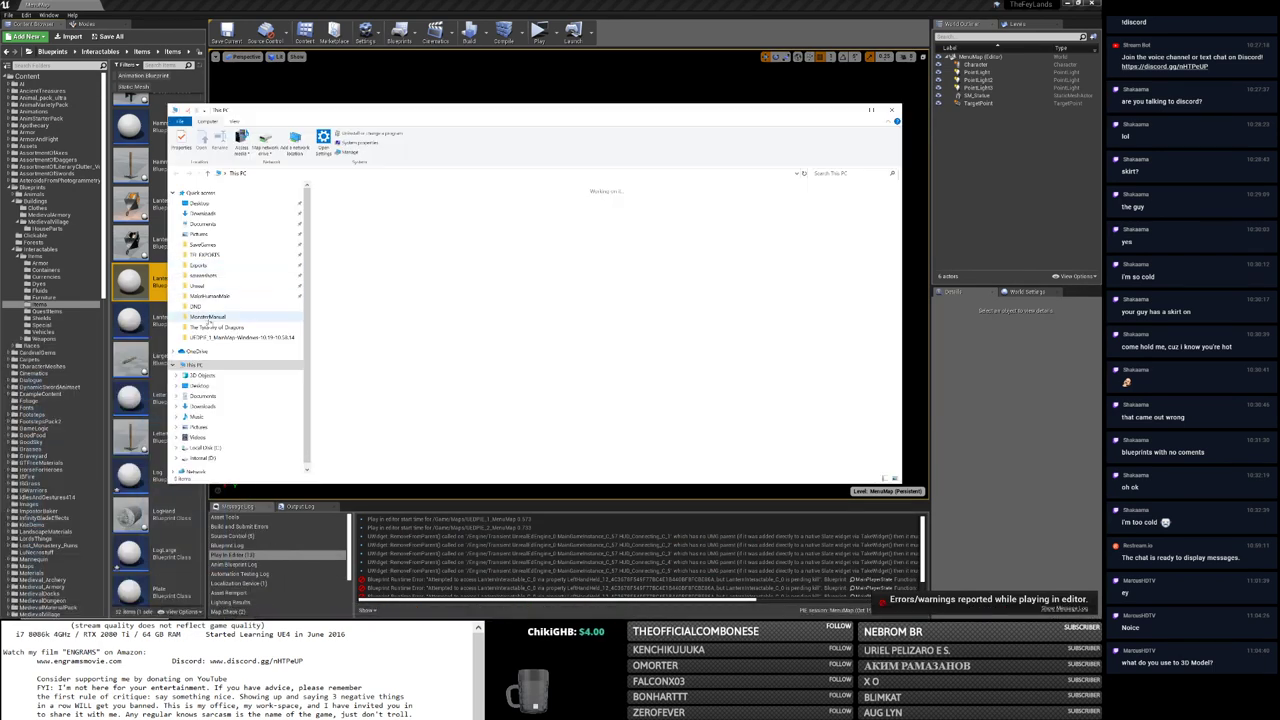
{"action": "left_click", "coordinate": [203, 244]}
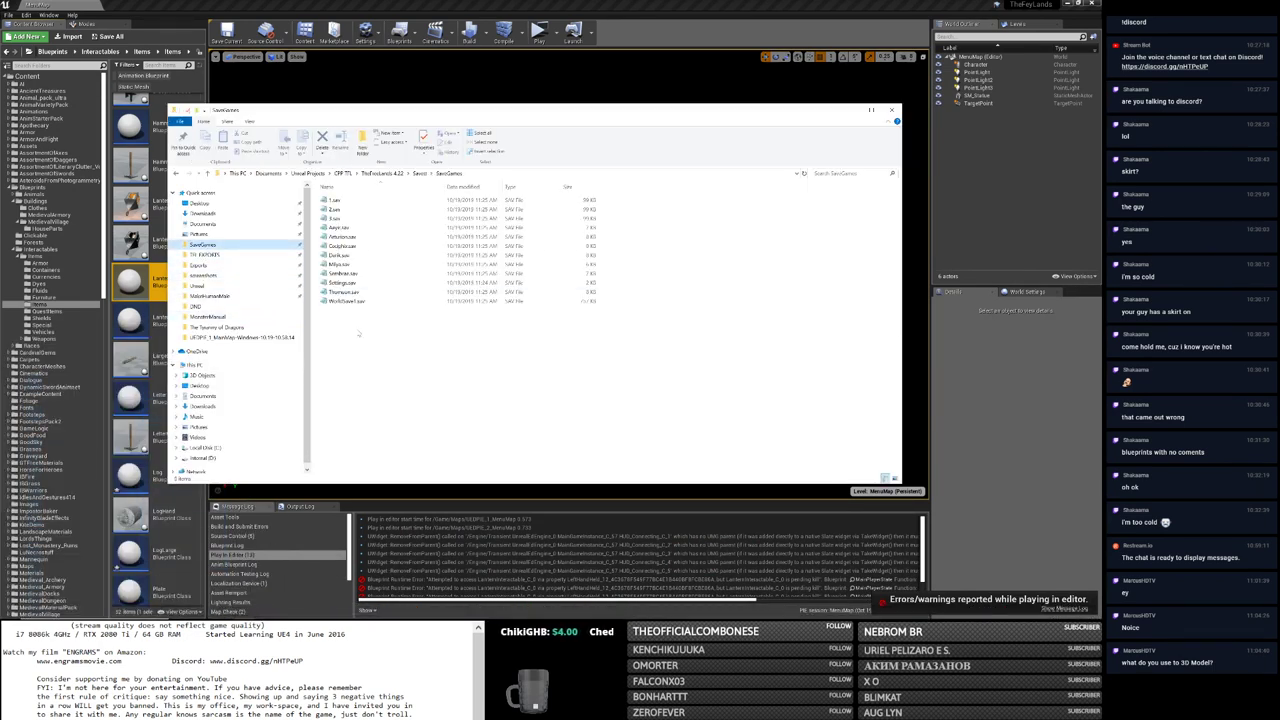
{"action": "key", "text": "ctrl+a"}
{"action": "key", "text": "Delete"}
{"action": "key", "text": "alt+F4"}
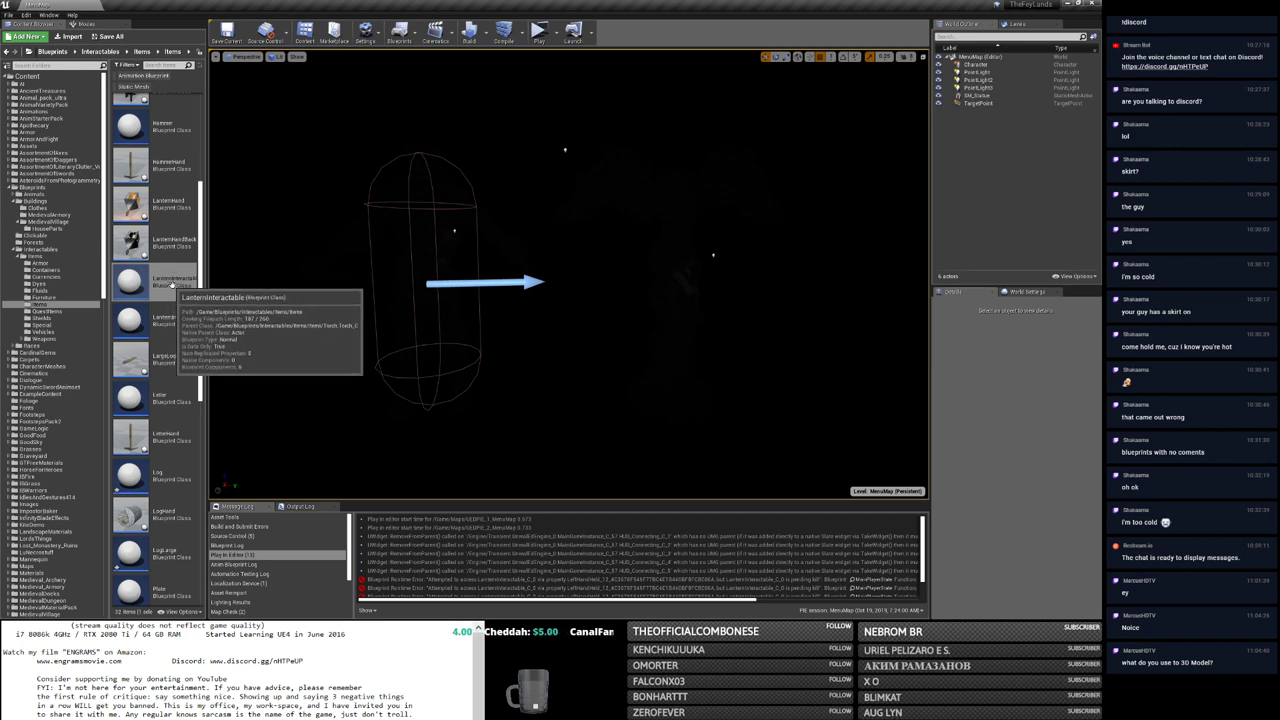
Step: Open the LanternHand blueprint, select the lantern mesh, and load the full Blueprint Editor
{"action": "double_click", "coordinate": [172, 285]}
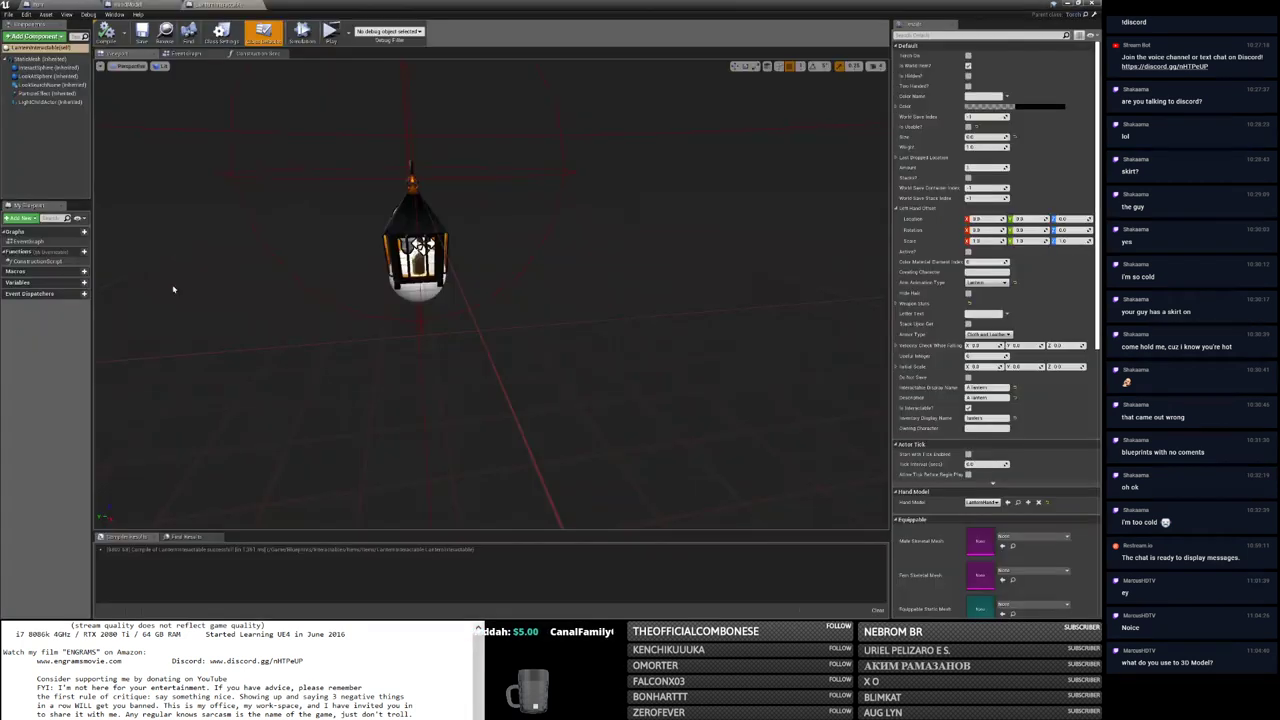
{"action": "right_click_drag", "start_coordinate": [173, 289], "coordinate": [150, 279]}
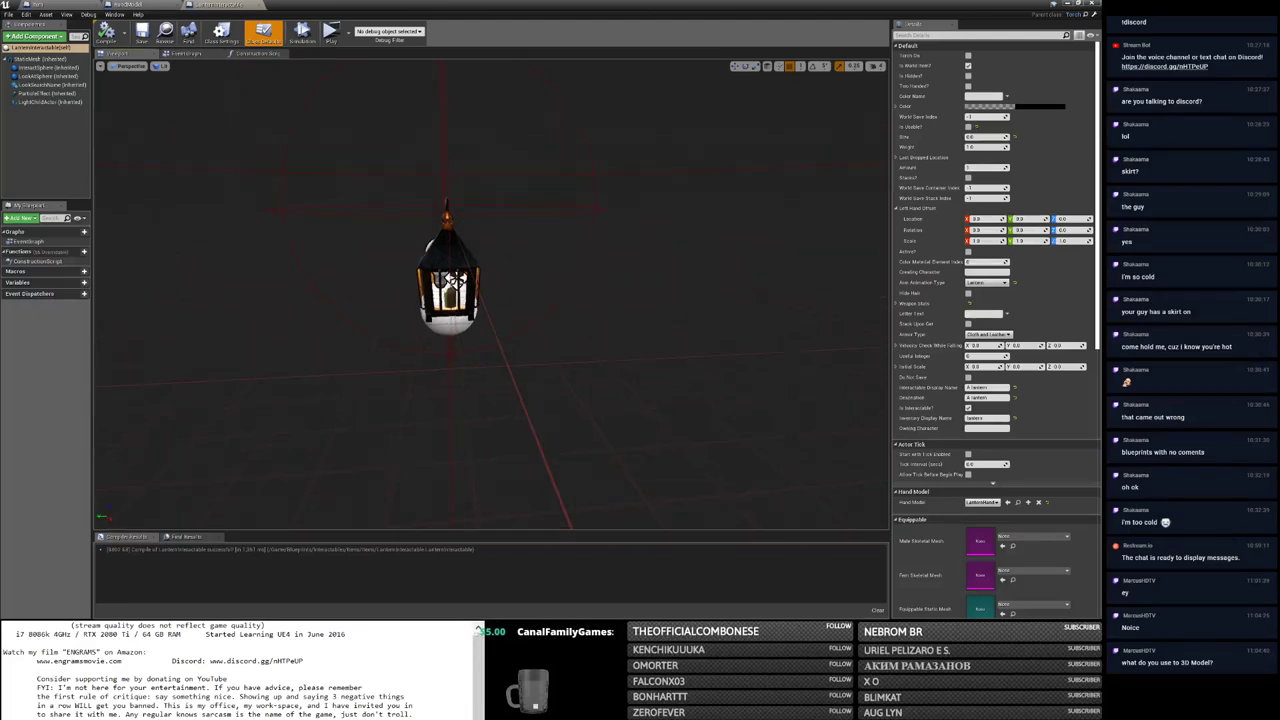
{"action": "left_click", "coordinate": [450, 260]}
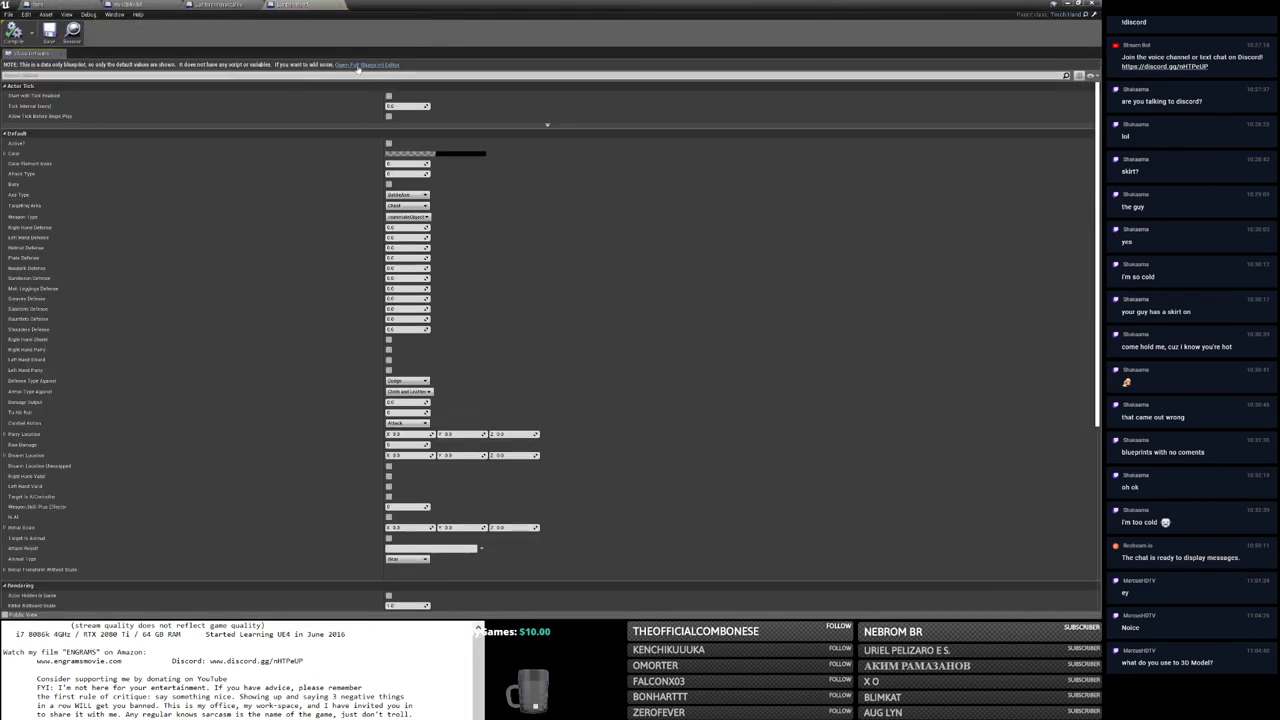
{"action": "left_click", "coordinate": [357, 65]}
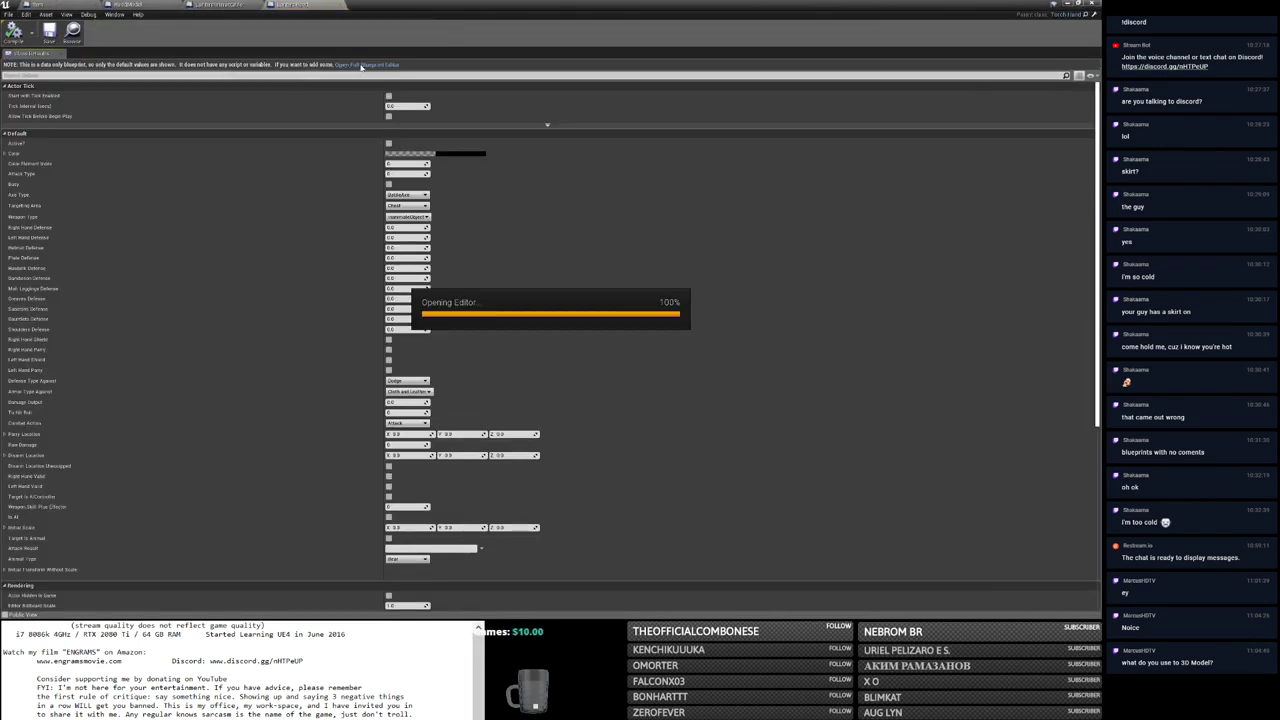
Step: Orbit the LanternHand lantern in the Viewport, select its StaticMesh, then close the blueprint
{"action": "left_click", "coordinate": [125, 53]}
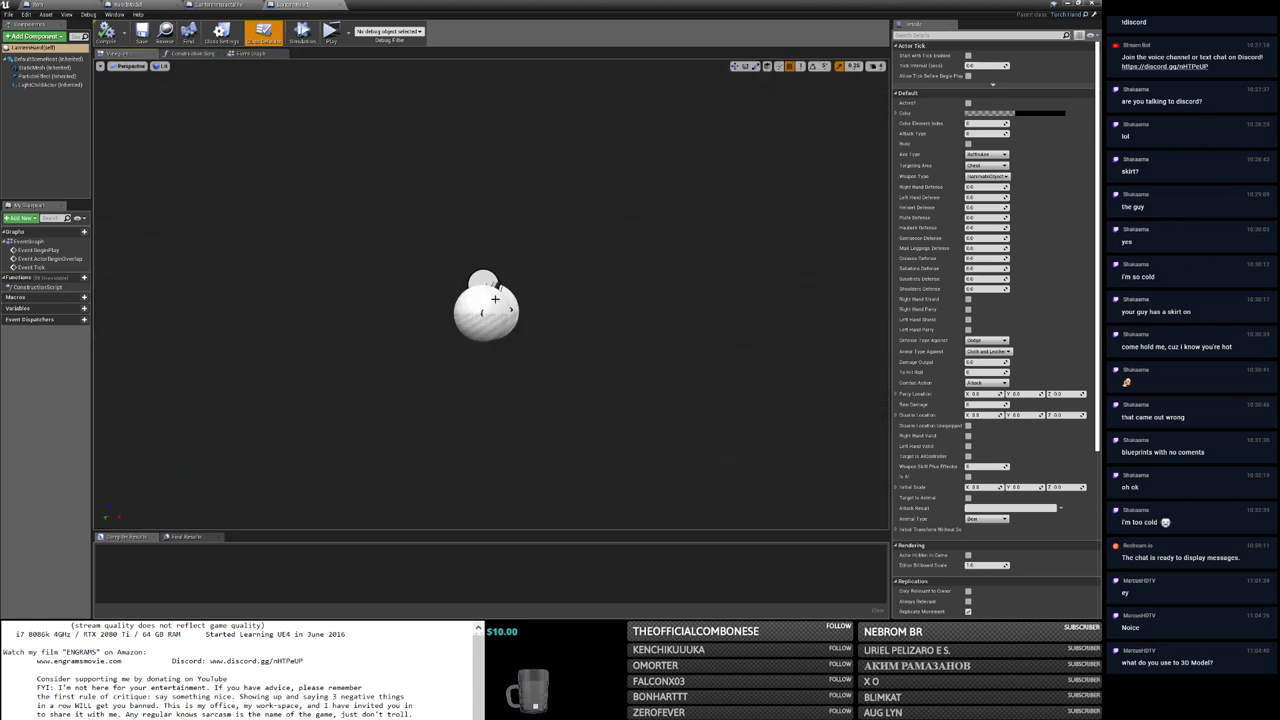
{"action": "left_click_drag", "start_coordinate": [494, 298], "coordinate": [440, 380]}
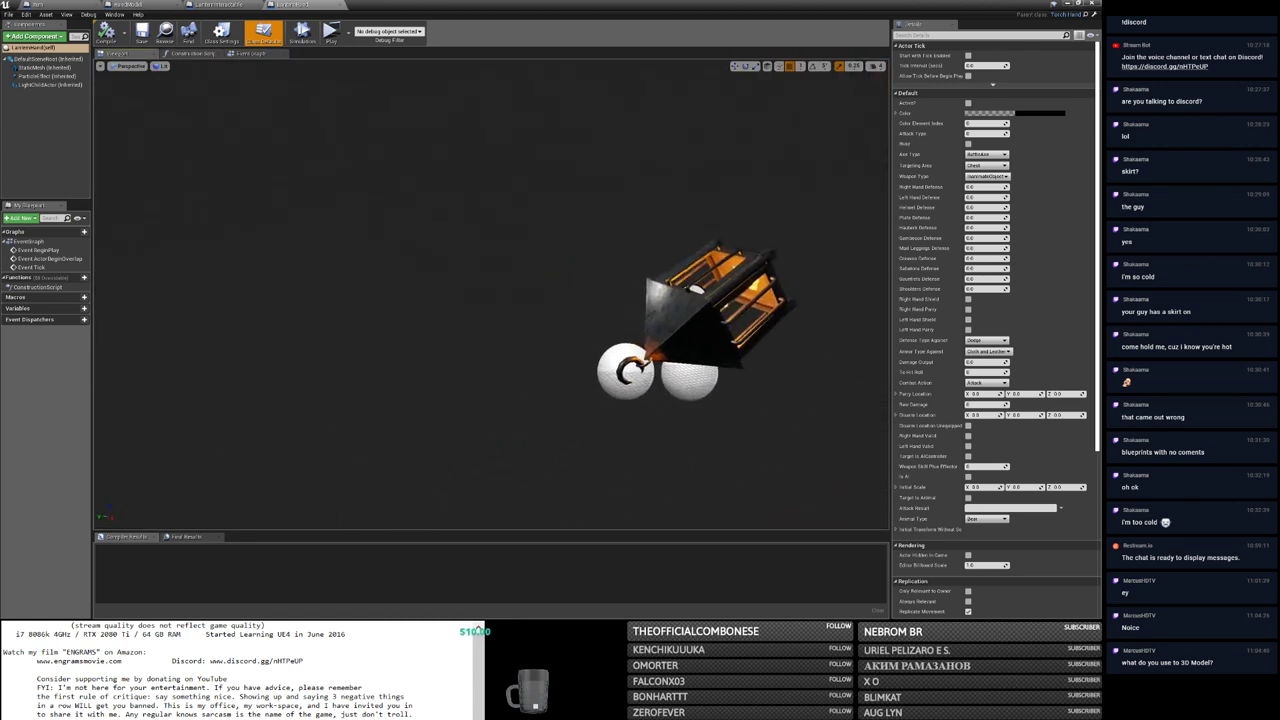
{"action": "left_click", "coordinate": [665, 300]}
{"action": "mouse_move", "coordinate": [532, 288]}
{"action": "left_mouse_down"}
{"action": "mouse_move", "coordinate": [470, 300]}
{"action": "mouse_move", "coordinate": [430, 290]}
{"action": "mouse_move", "coordinate": [500, 295]}
{"action": "left_mouse_up"}
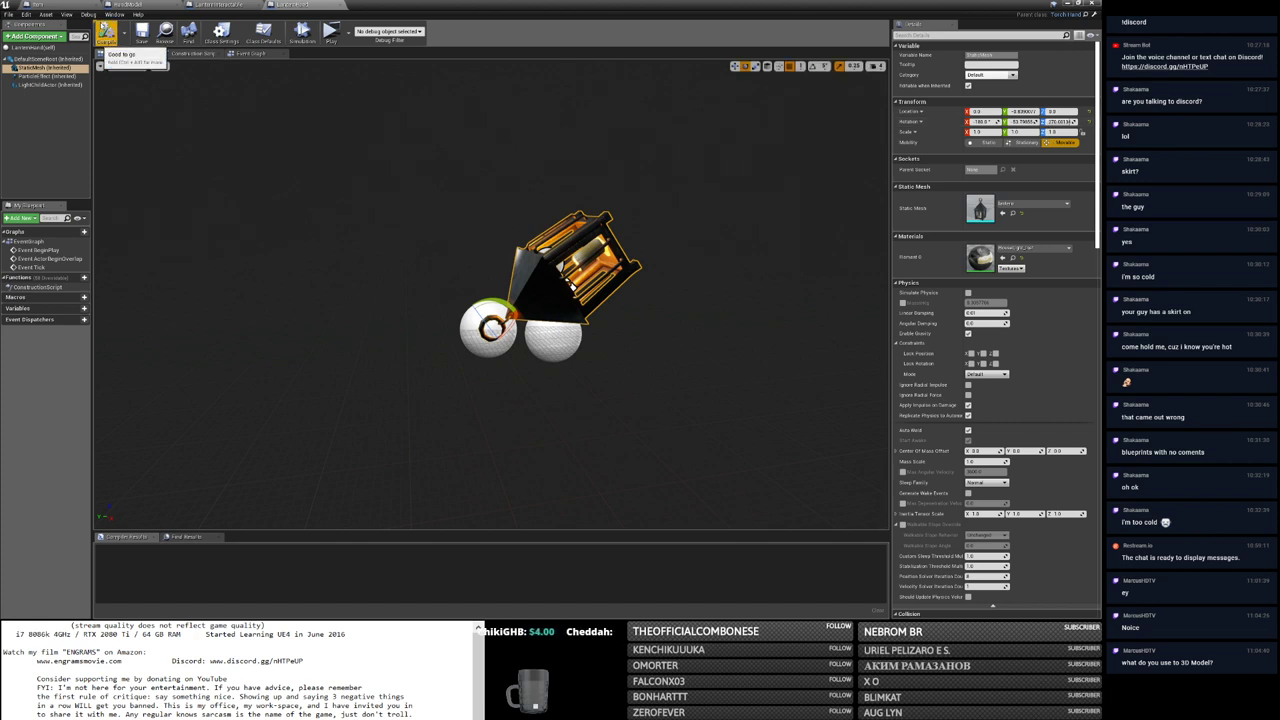
{"action": "left_click", "coordinate": [1068, 4]}
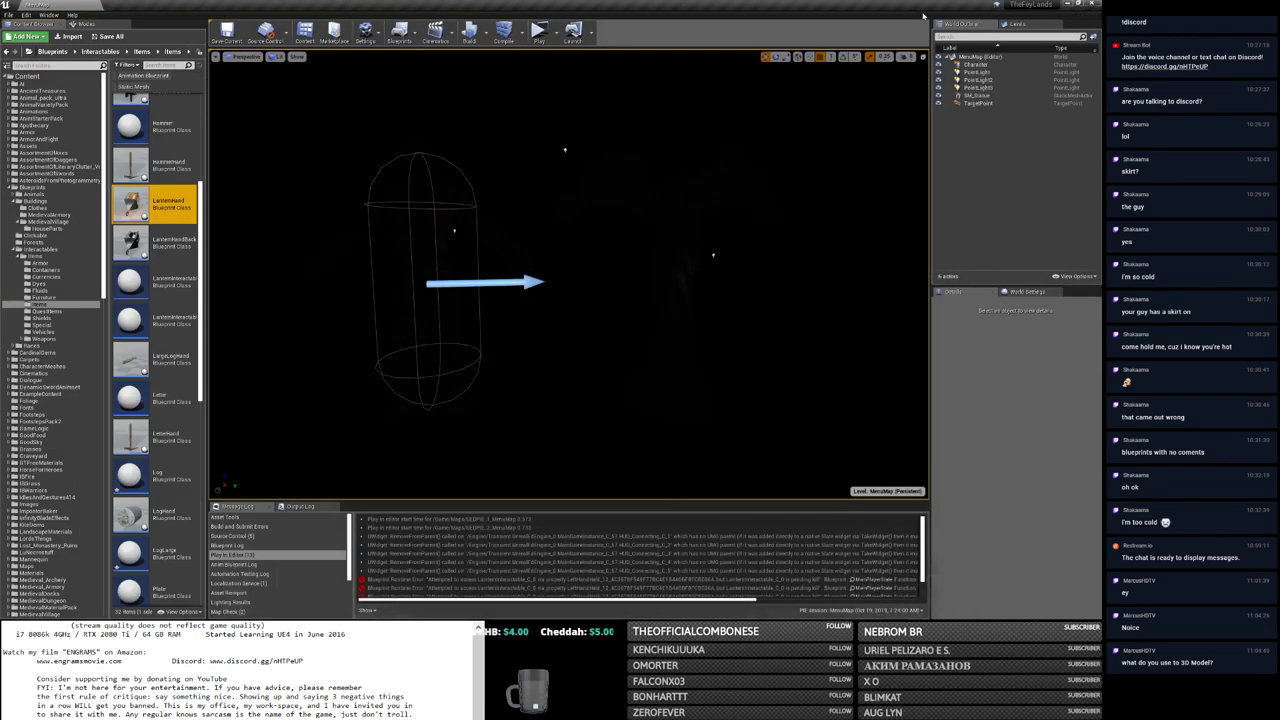
Step: Scroll the Items folder, then launch The Fey Lands as a Standalone Game
{"action": "scroll", "coordinate": [158, 291], "scroll_direction": "down", "scroll_amount": 1}
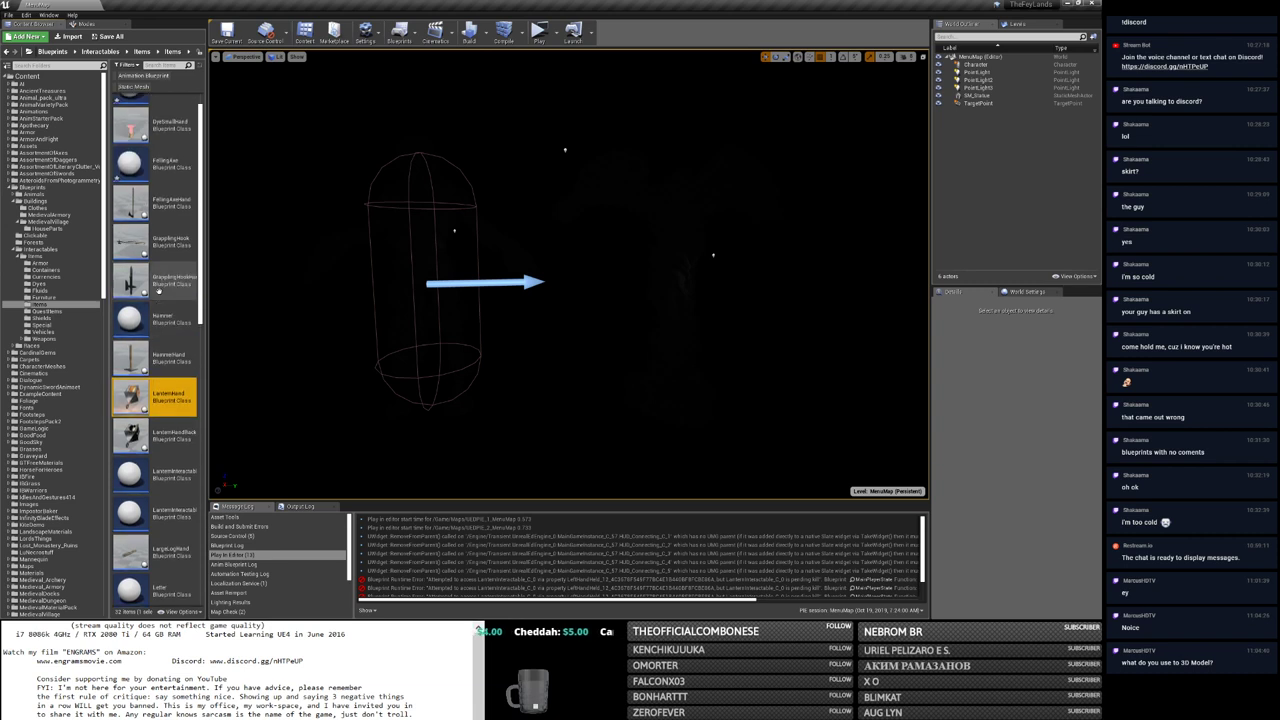
{"action": "scroll", "coordinate": [159, 289], "scroll_direction": "down", "scroll_amount": 1}
{"action": "scroll", "coordinate": [160, 287], "scroll_direction": "down", "scroll_amount": 1}
{"action": "scroll", "coordinate": [160, 287], "scroll_direction": "up", "scroll_amount": 2}
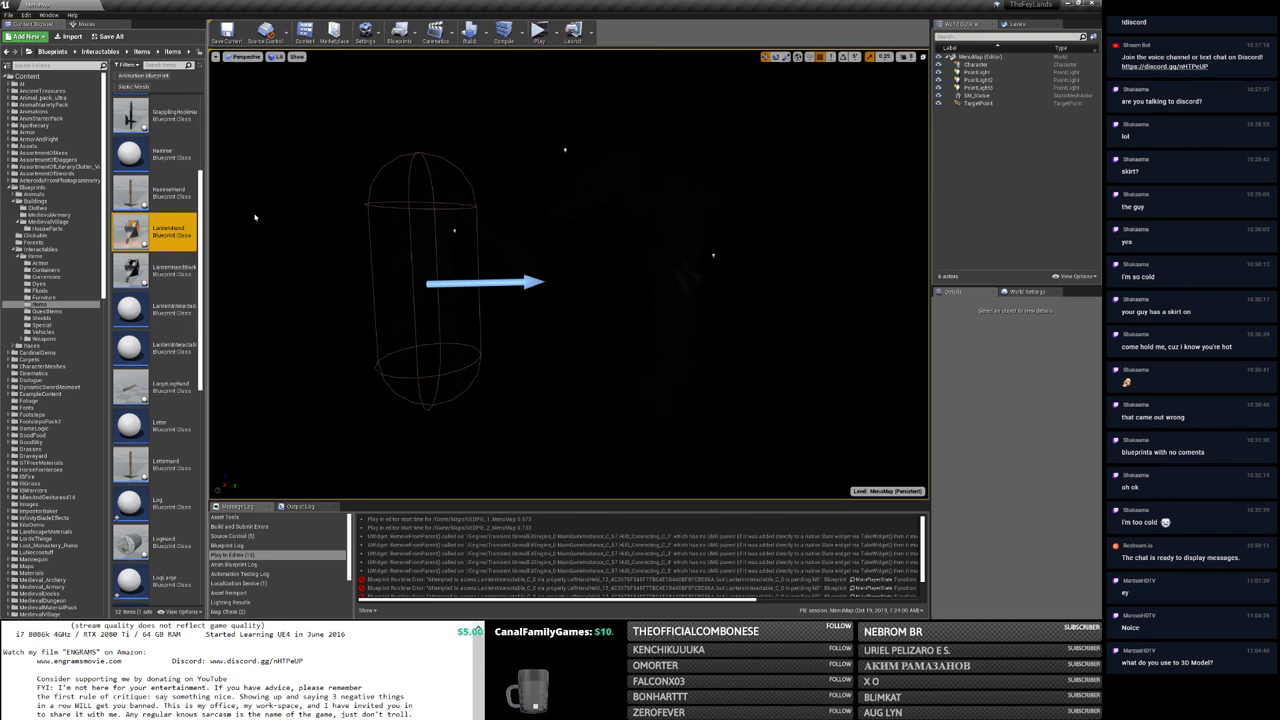
{"action": "left_click", "coordinate": [539, 37]}
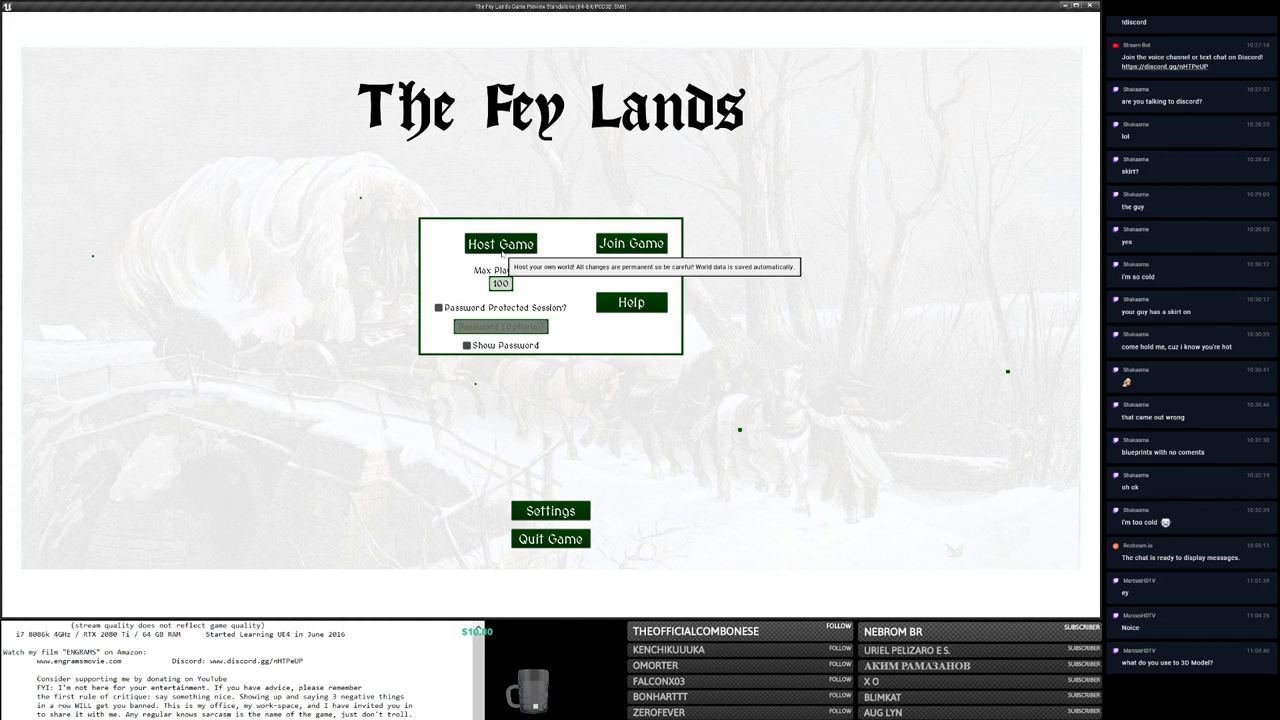
Step: Host a new game world and enter it
{"action": "left_click", "coordinate": [502, 250]}
{"action": "left_click", "coordinate": [550, 388]}
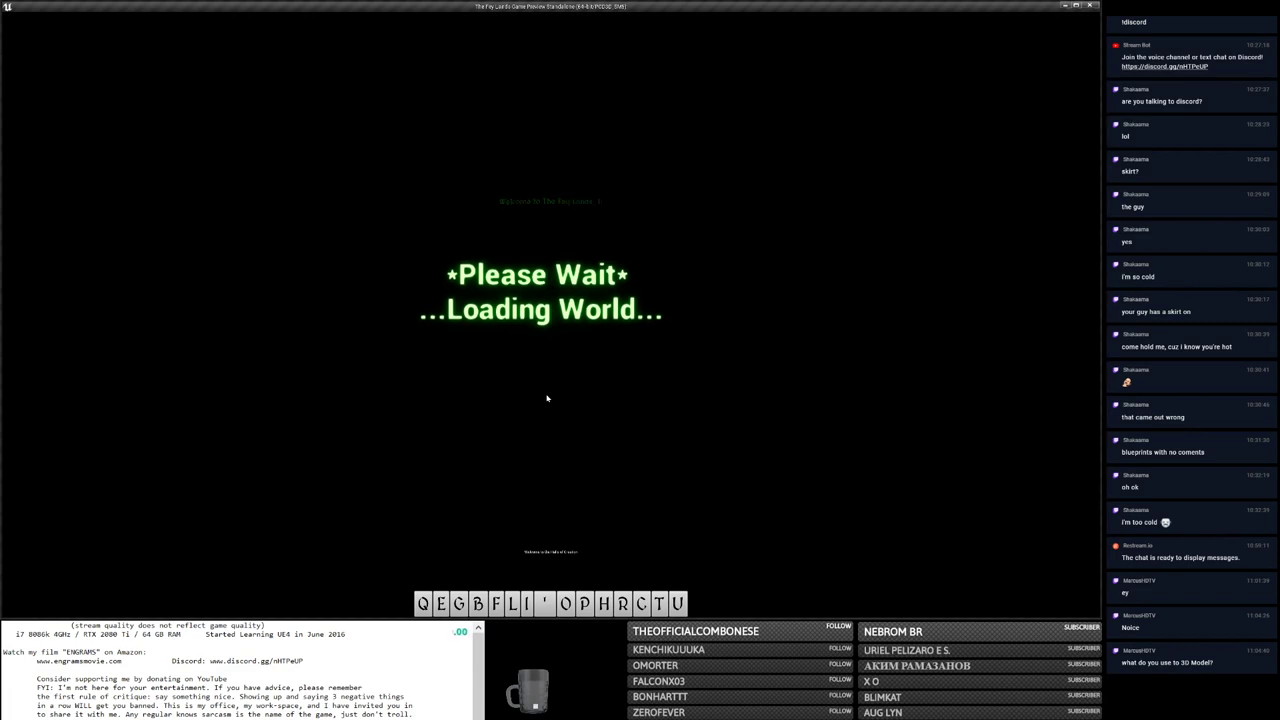
{"action": "key", "text": "c"}
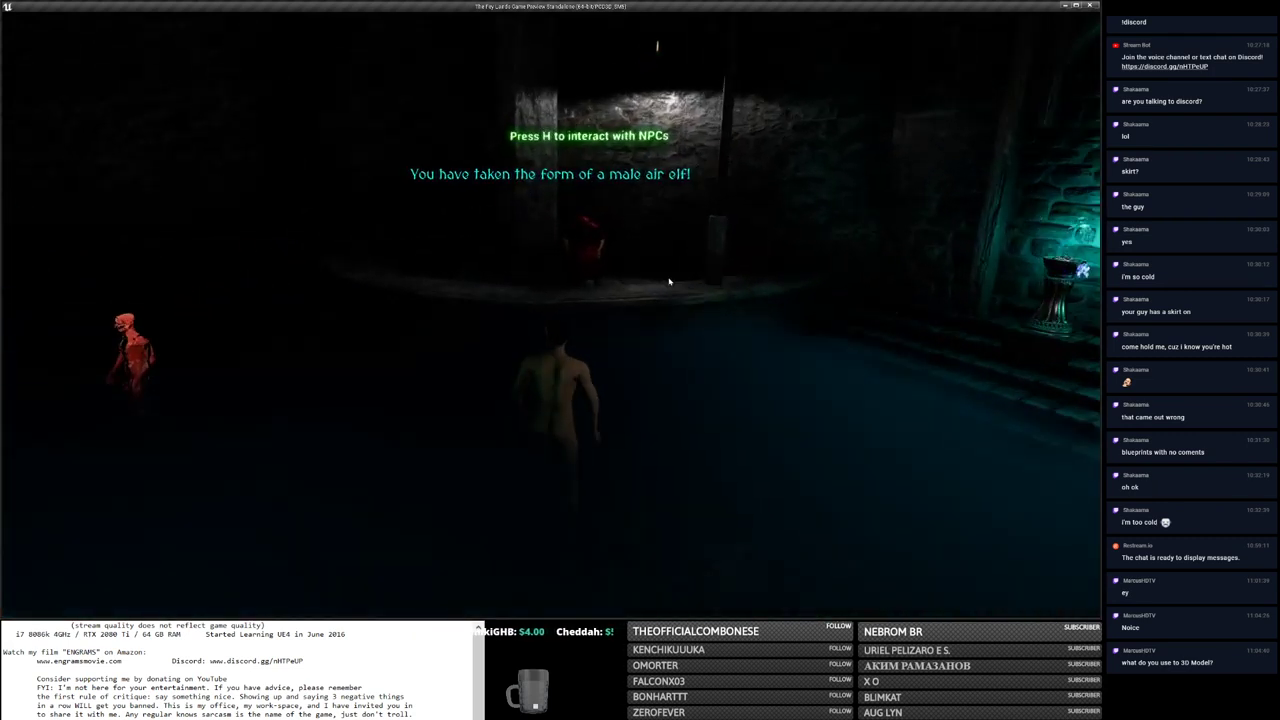
Step: Talk to the monk, then use the Magic Mirror's 'I know my self!' keeping the Adventurer origin
{"action": "key", "text": "h"}
{"action": "left_click", "coordinate": [214, 196]}
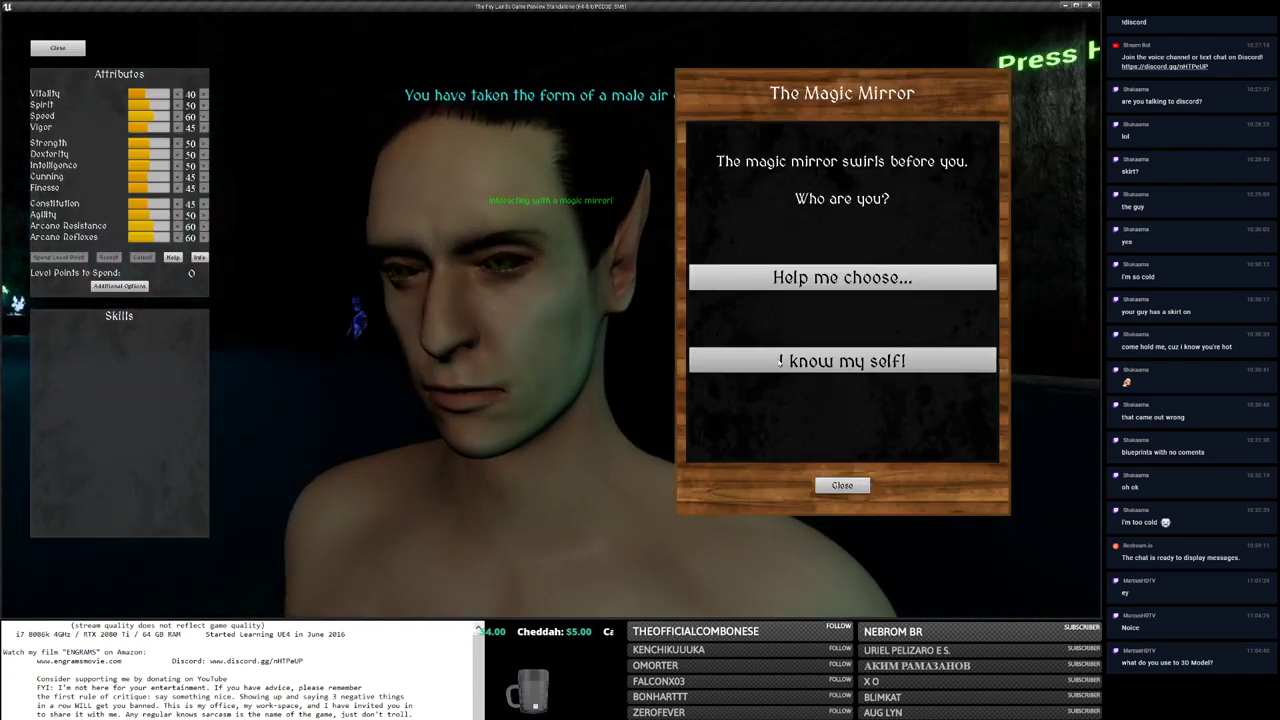
{"action": "left_click", "coordinate": [760, 360]}
{"action": "left_click", "coordinate": [760, 412]}
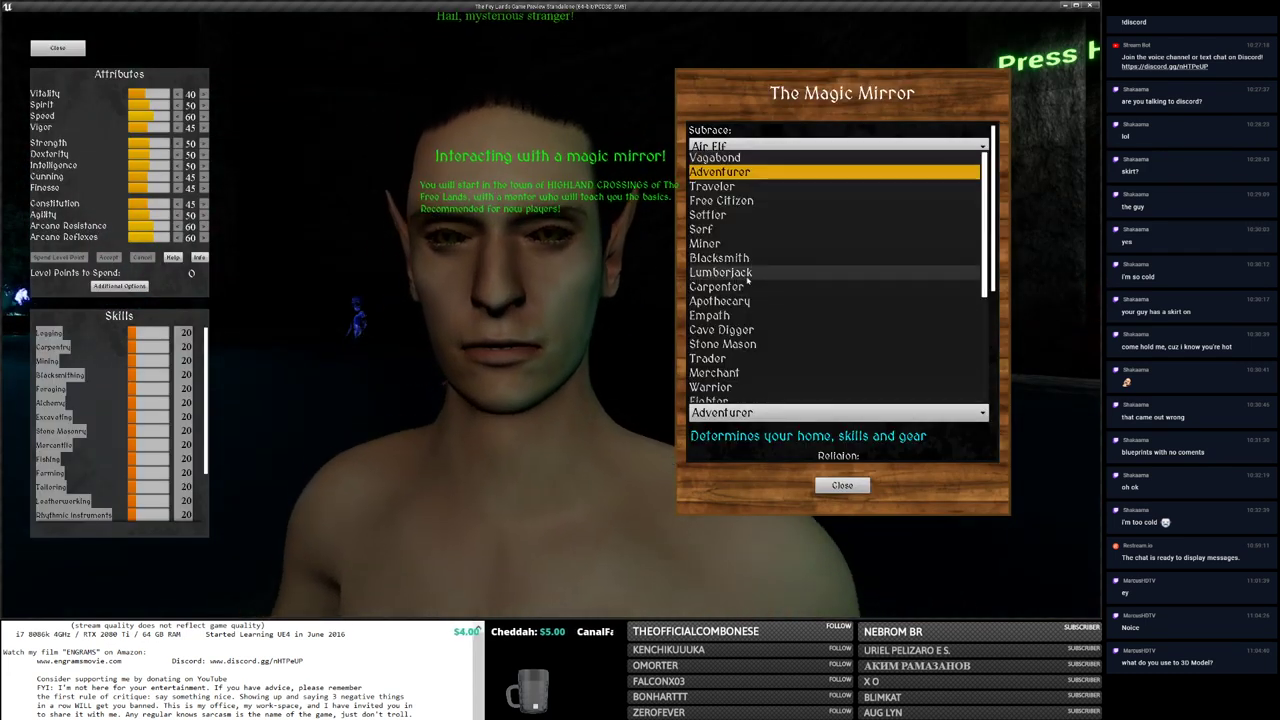
{"action": "left_click", "coordinate": [760, 171]}
{"action": "left_click", "coordinate": [842, 485]}
Step: Walk out the door, acknowledge the warning, and teleport to a new spawn via the ESC menu
{"action": "key", "text": "w"}
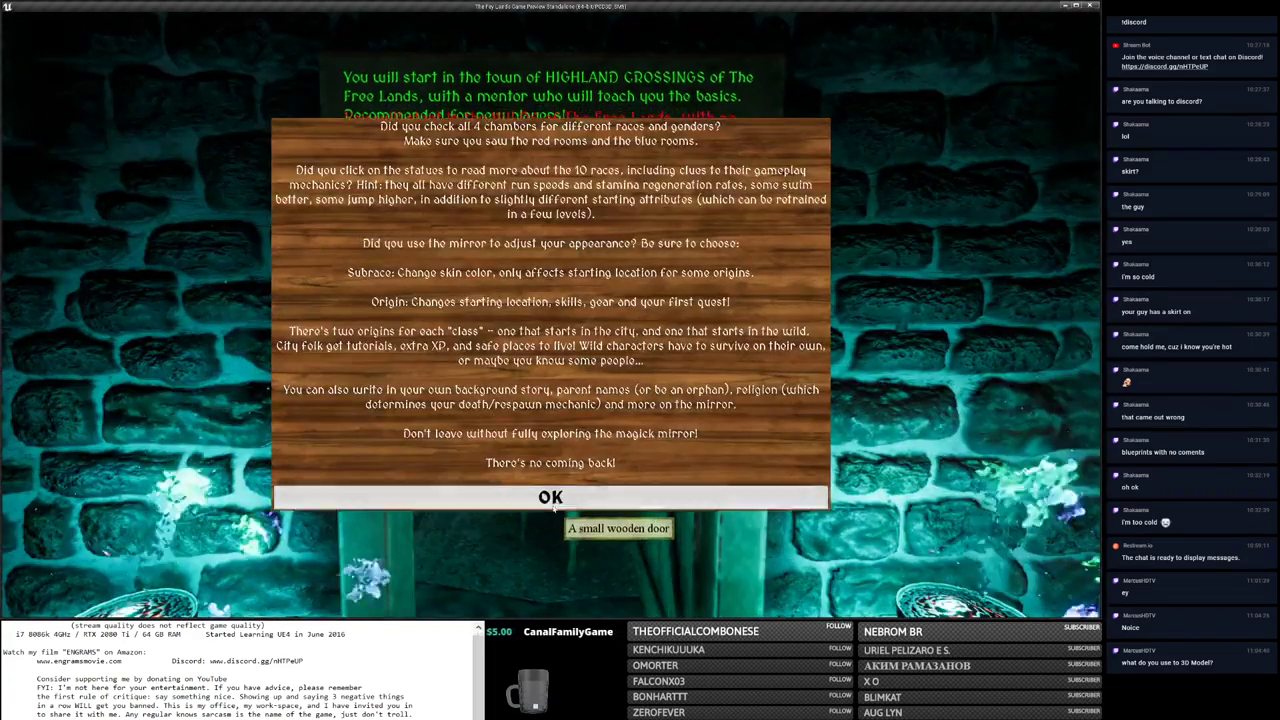
{"action": "left_click", "coordinate": [555, 497]}
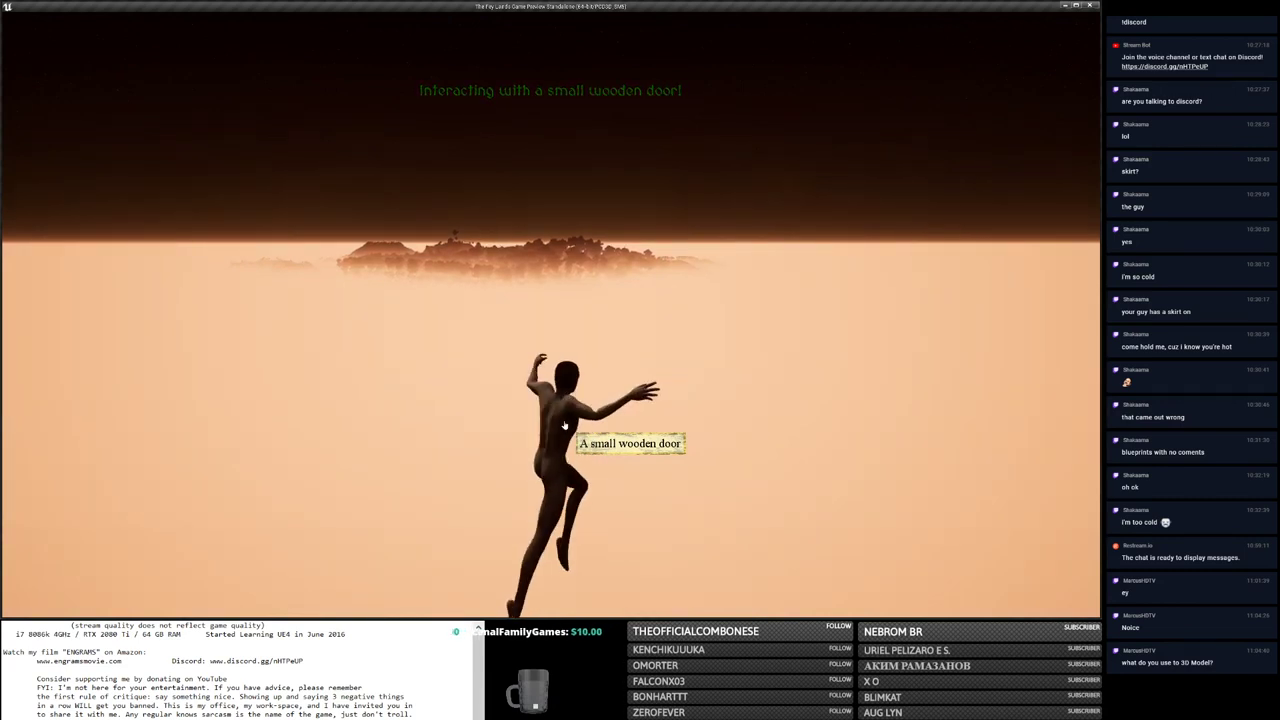
{"action": "key", "text": "alt+Tab"}
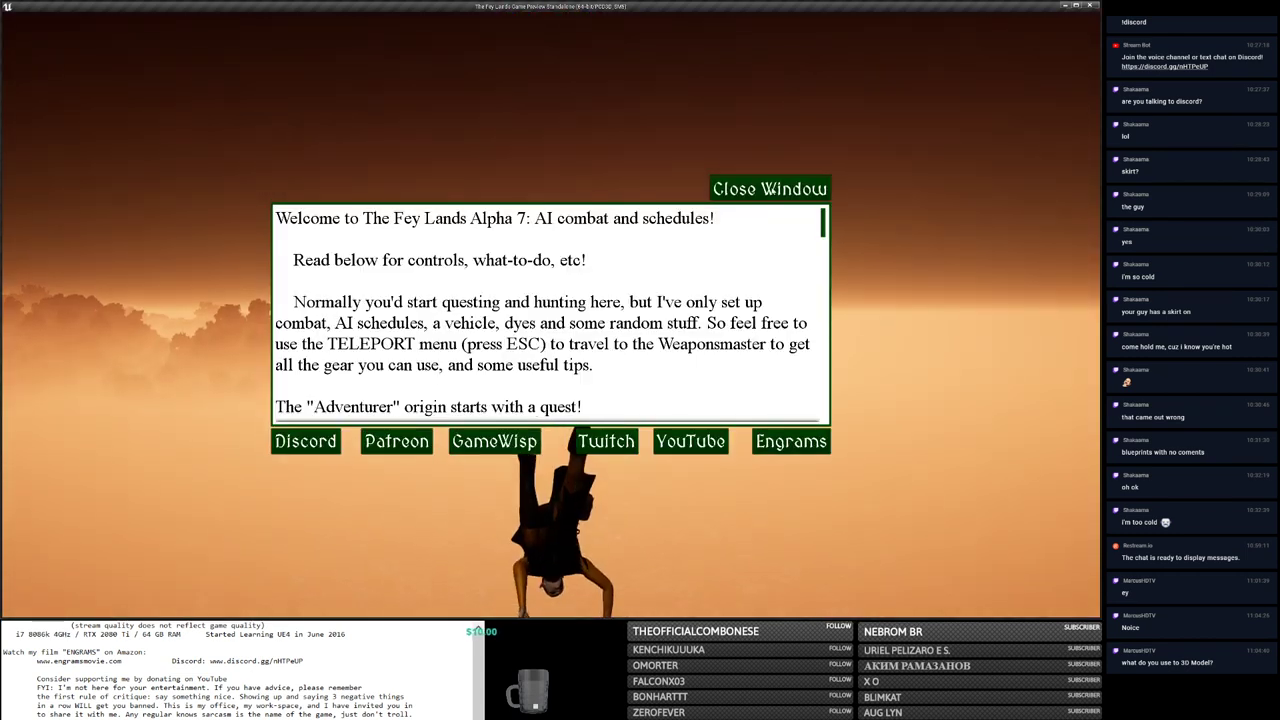
{"action": "key", "text": "Escape"}
{"action": "left_click", "coordinate": [171, 183]}
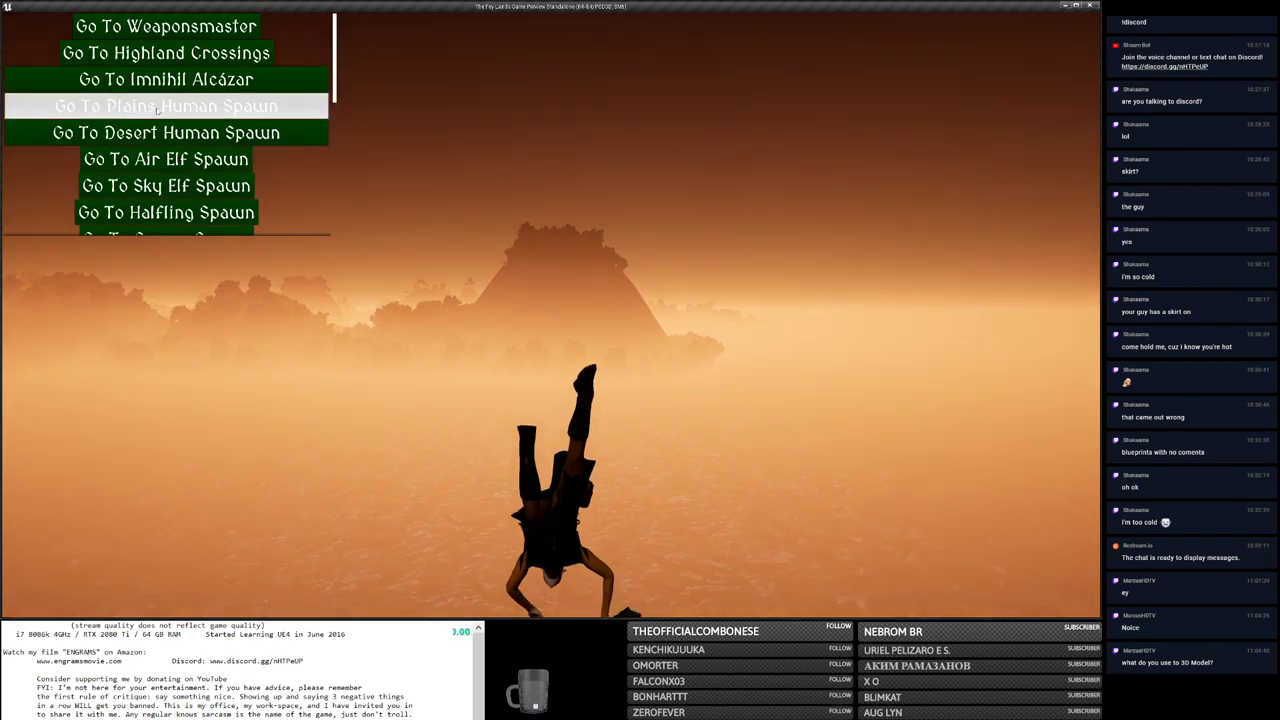
{"action": "left_click", "coordinate": [165, 52]}
Step: Bring the second game window to the front
{"action": "key", "text": "alt+Tab"}
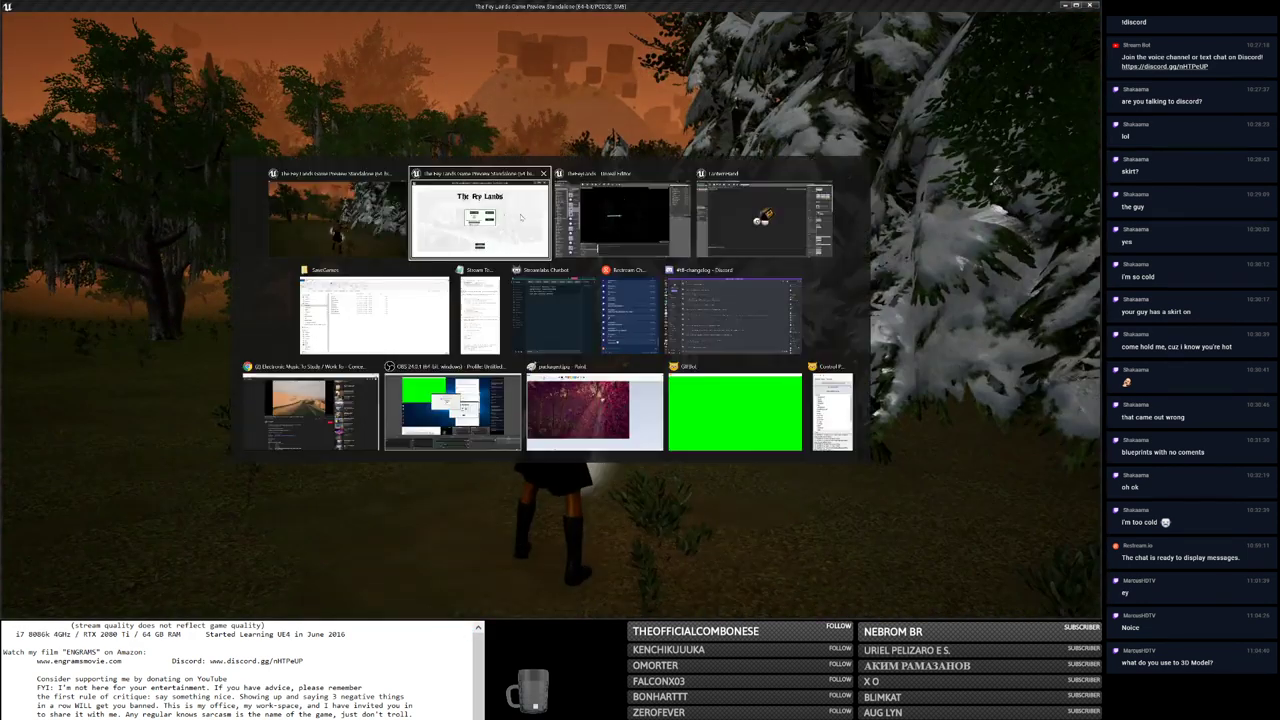
{"action": "left_click", "coordinate": [521, 218]}
{"action": "key", "text": "alt+Tab"}
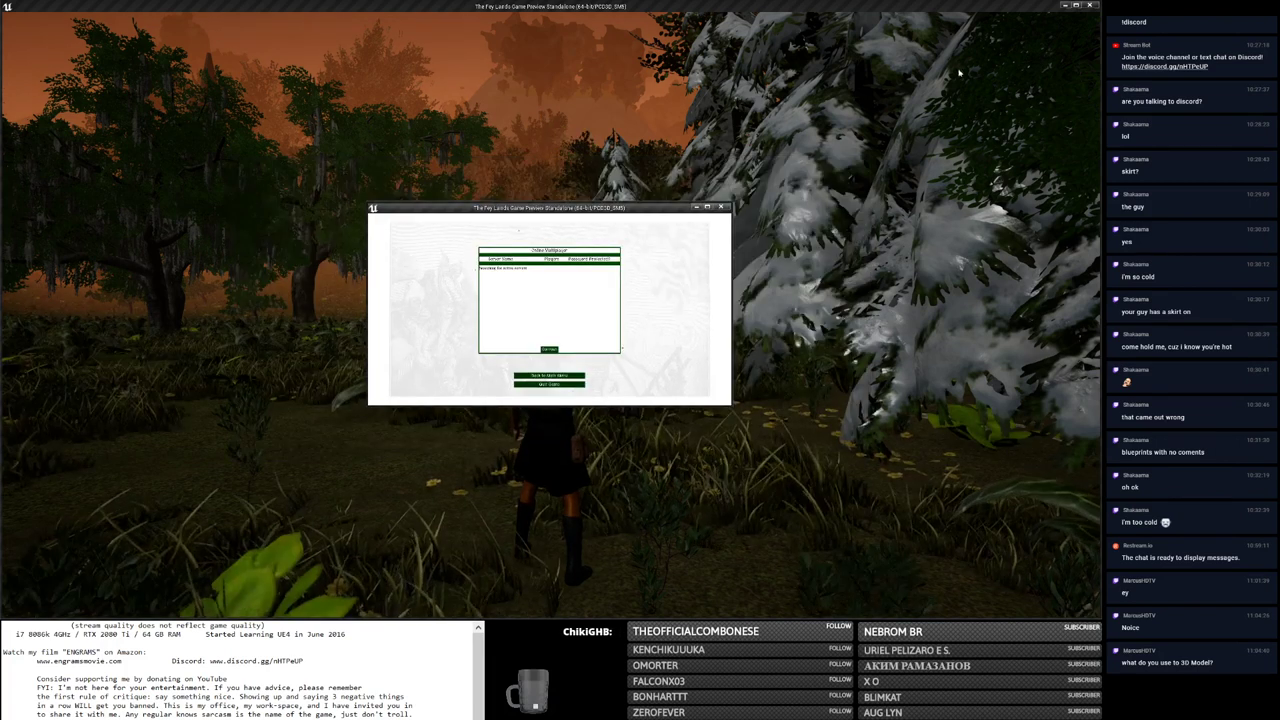
Step: Maximize the second game window and double-click the hosted server in the multiplayer list
{"action": "key", "text": "alt+Tab"}
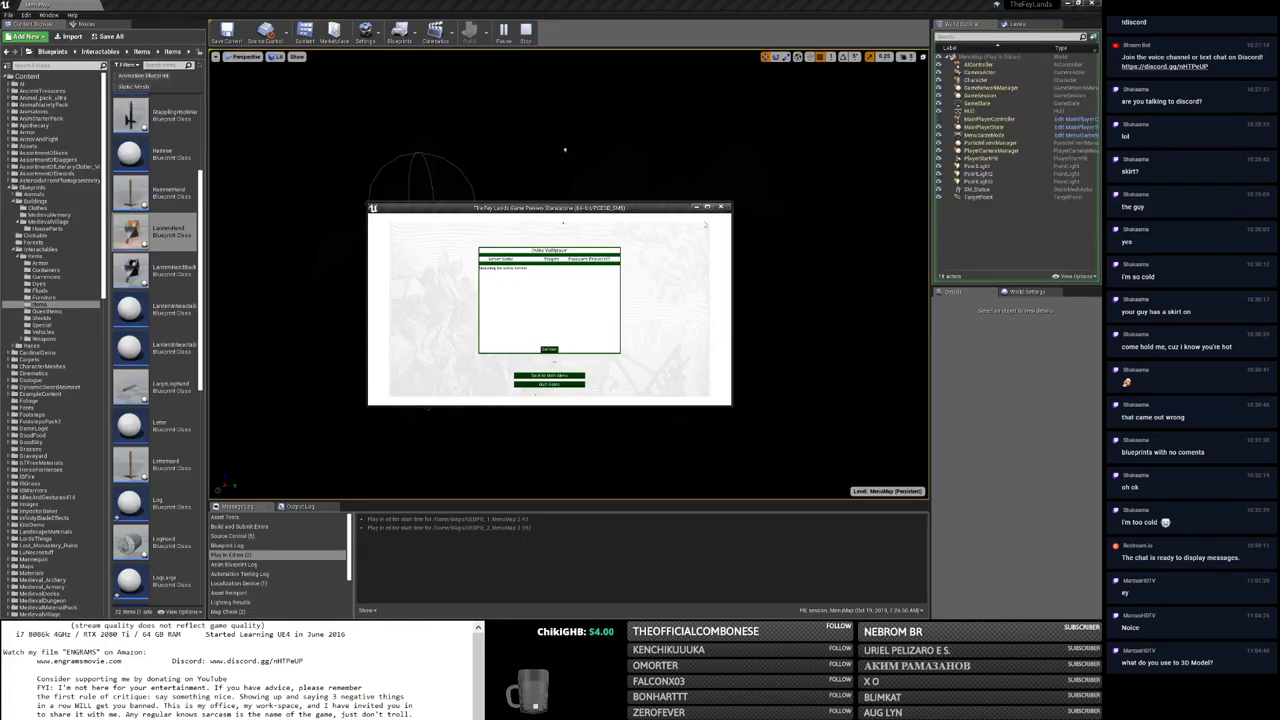
{"action": "left_click", "coordinate": [706, 207]}
{"action": "double_click", "coordinate": [612, 198]}
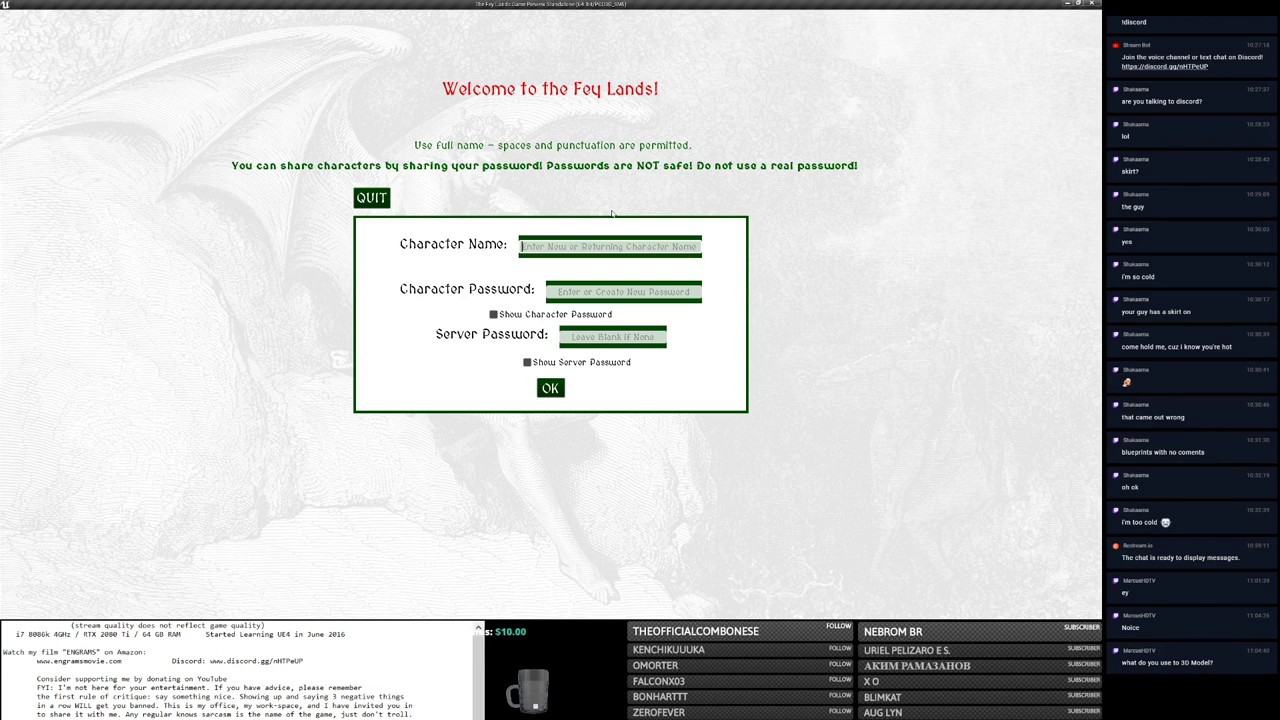
Step: Enter '2' as the character name and submit the login form
{"action": "left_click", "coordinate": [647, 254]}
{"action": "left_click", "coordinate": [550, 396]}
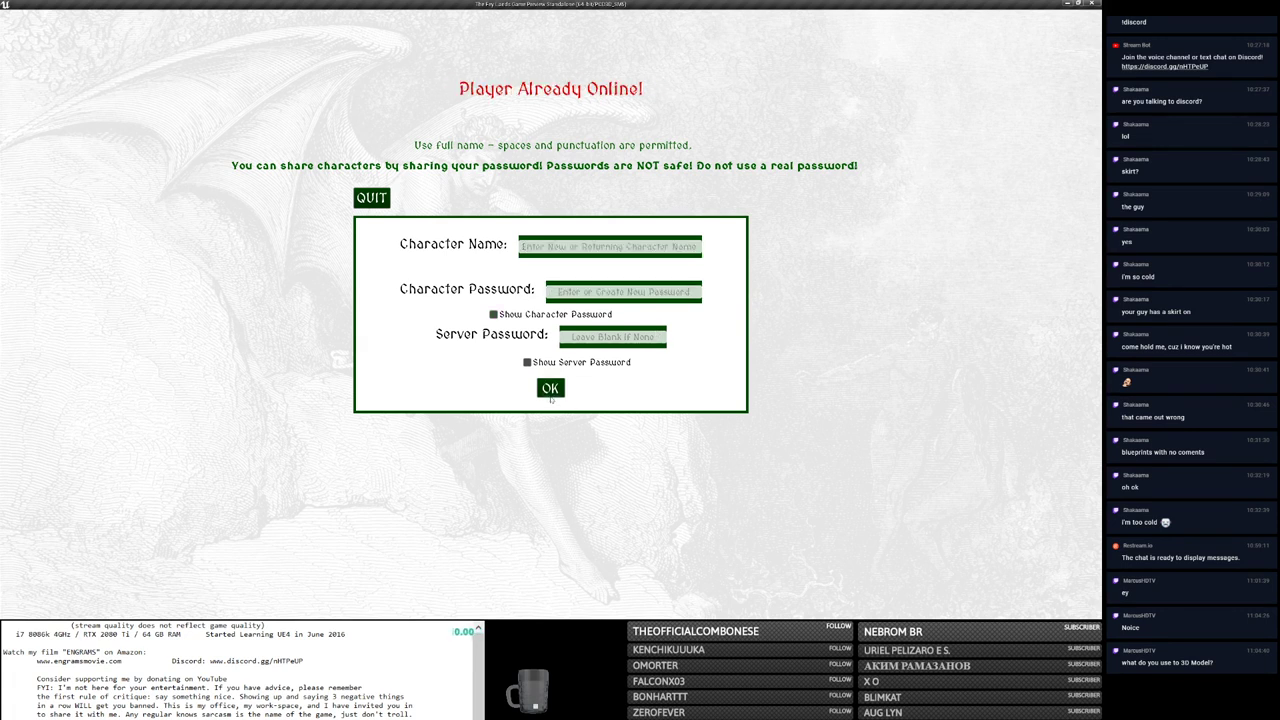
{"action": "type", "text": "2"}
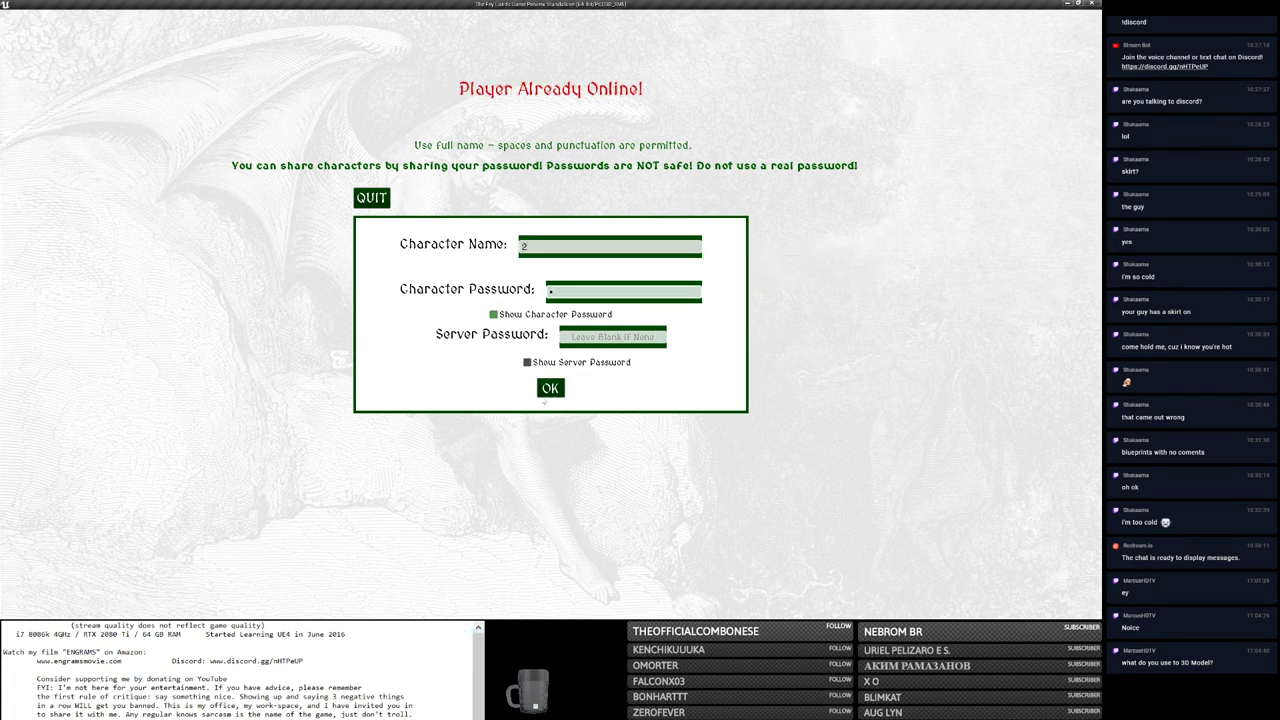
{"action": "left_click", "coordinate": [550, 388]}
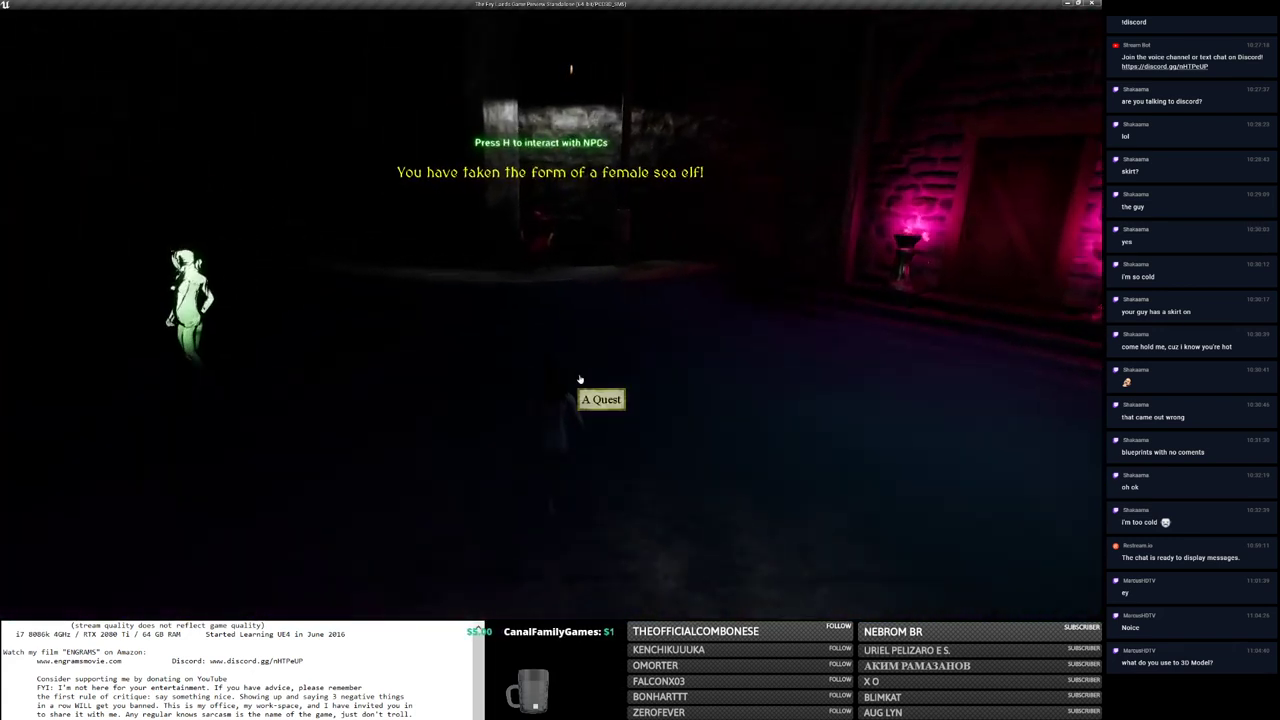
Step: Talk to the monk, then confirm the sea elf origin at the mirror via 'I know my self!'
{"action": "key", "text": "h"}
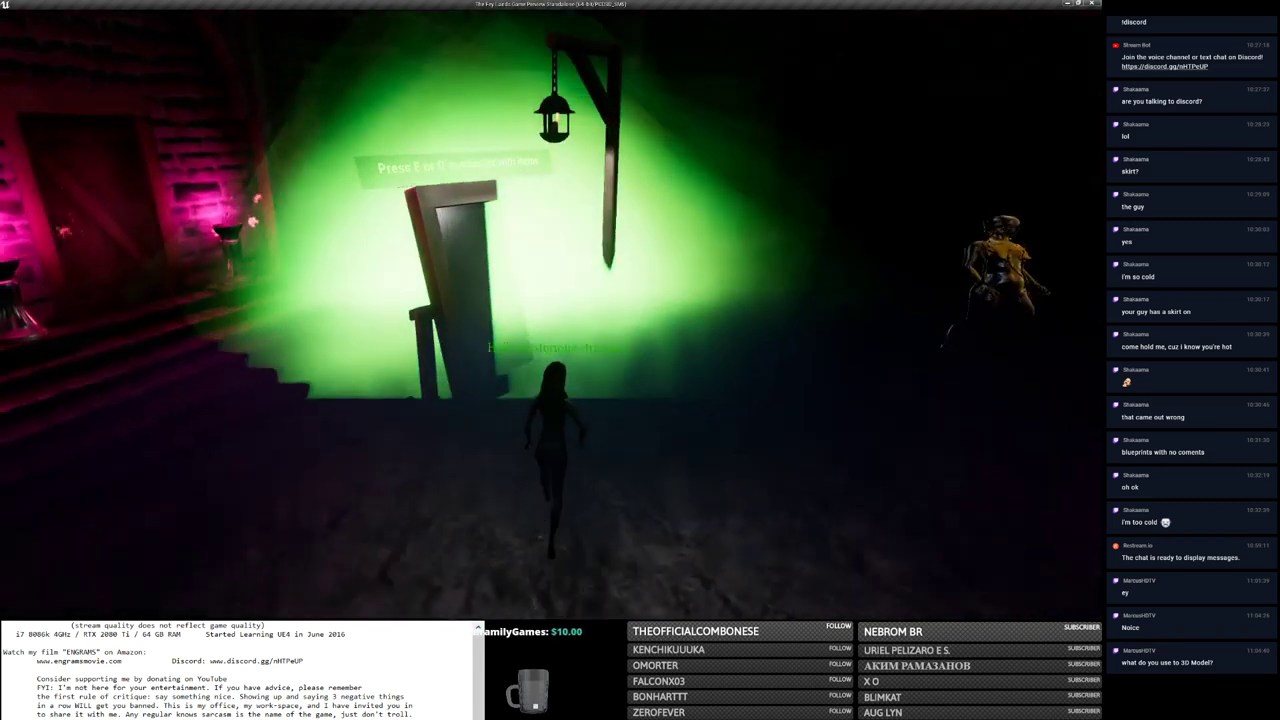
{"action": "key", "text": "h"}
{"action": "left_click", "coordinate": [758, 355]}
{"action": "left_click", "coordinate": [760, 416]}
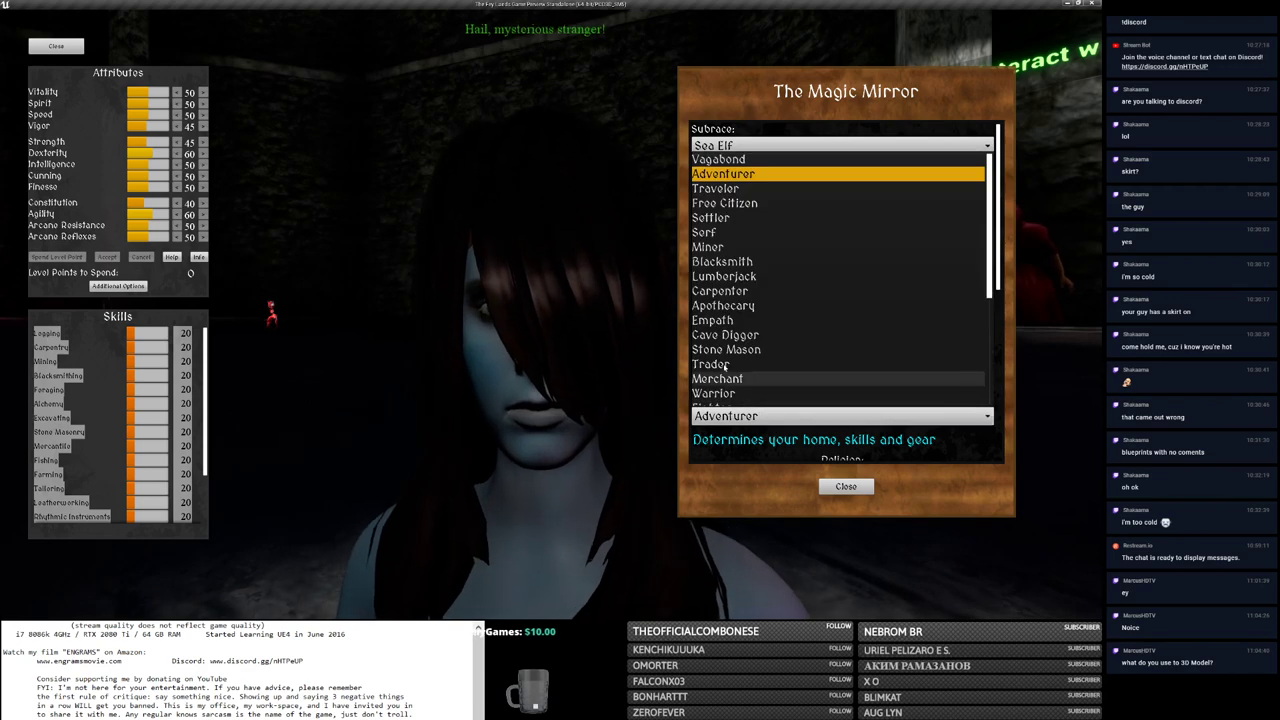
{"action": "left_click", "coordinate": [738, 280]}
{"action": "left_click", "coordinate": [846, 486]}
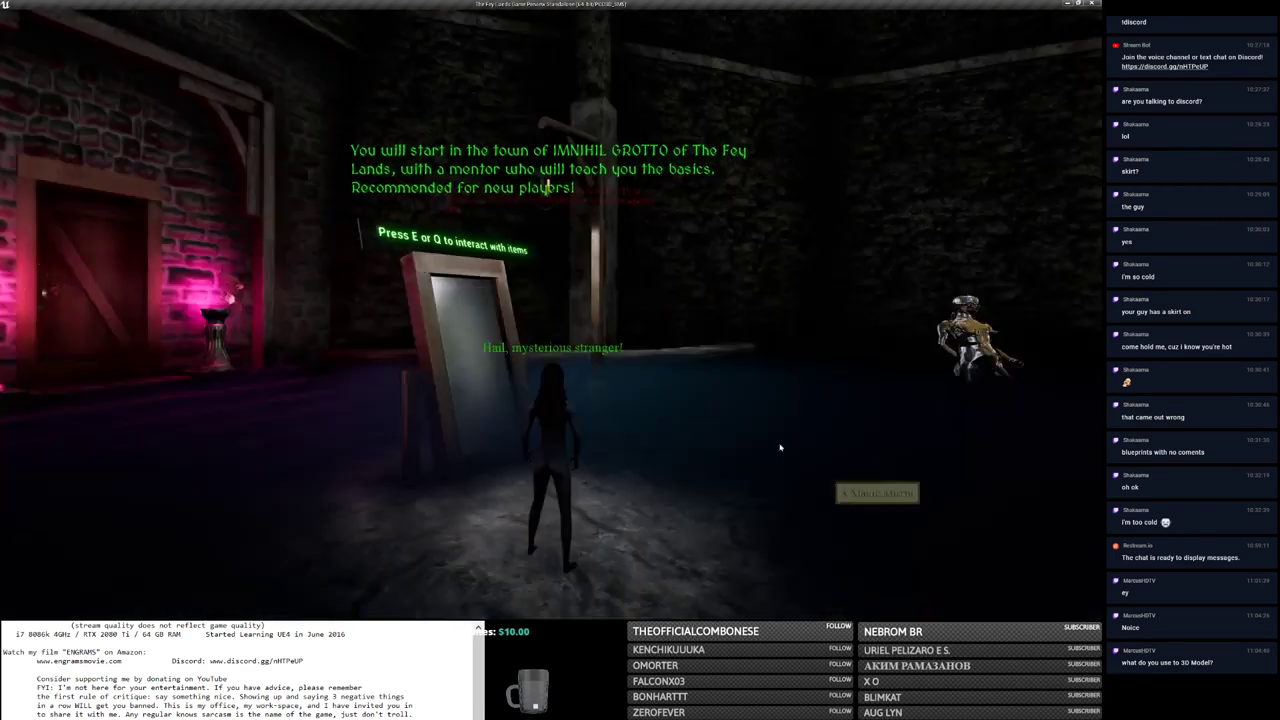
Step: Open the wooden door, acknowledge the info message, and go through the far door outside
{"action": "key", "text": "w"}
{"action": "key", "text": "e"}
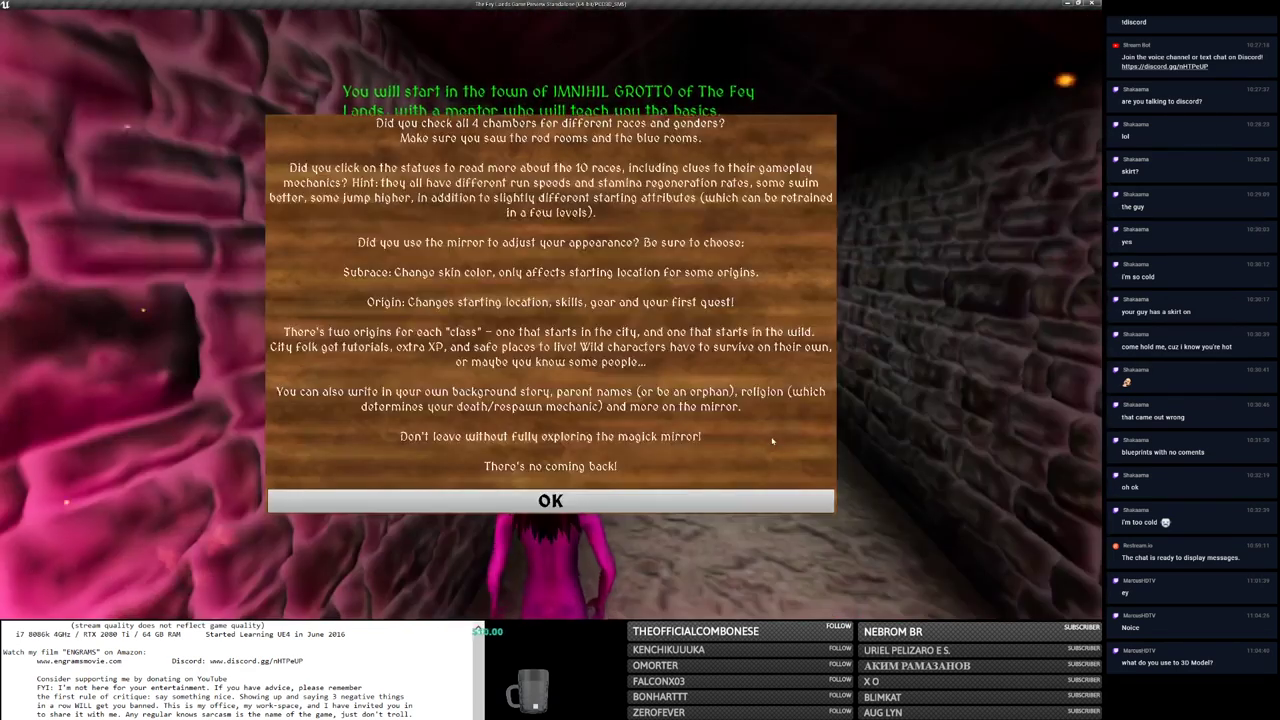
{"action": "left_click", "coordinate": [549, 500]}
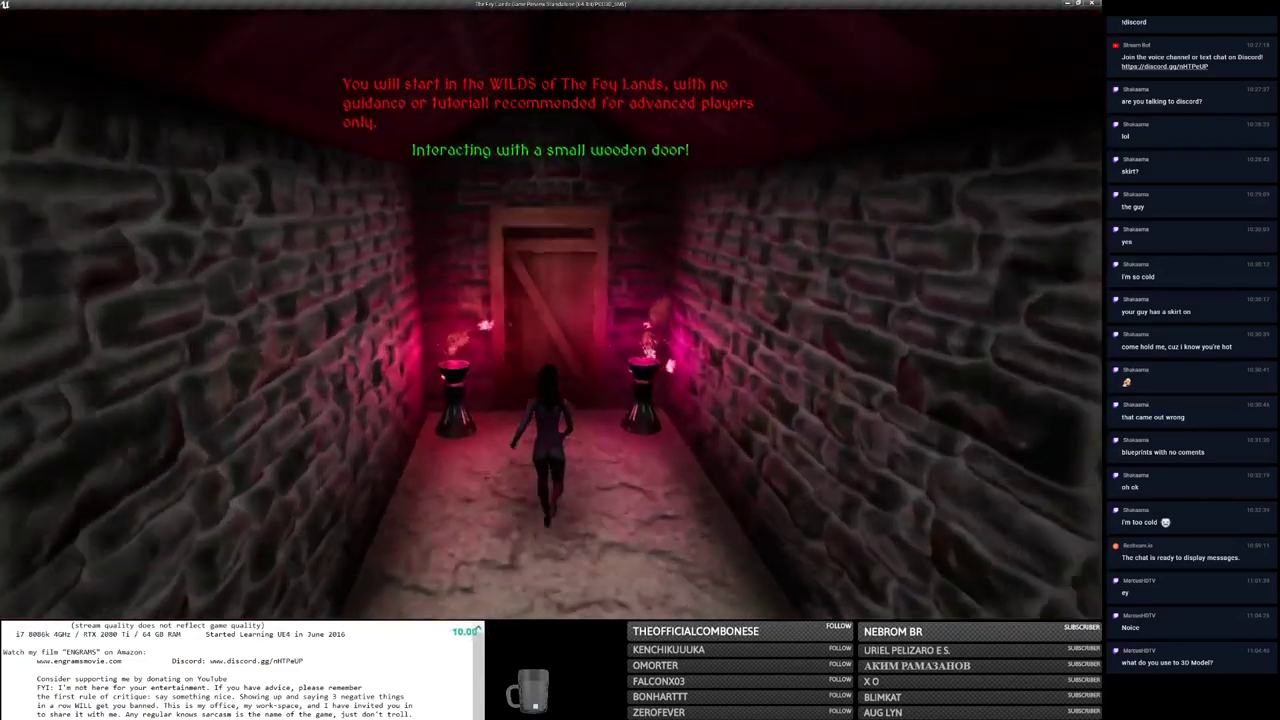
{"action": "key", "text": "e"}
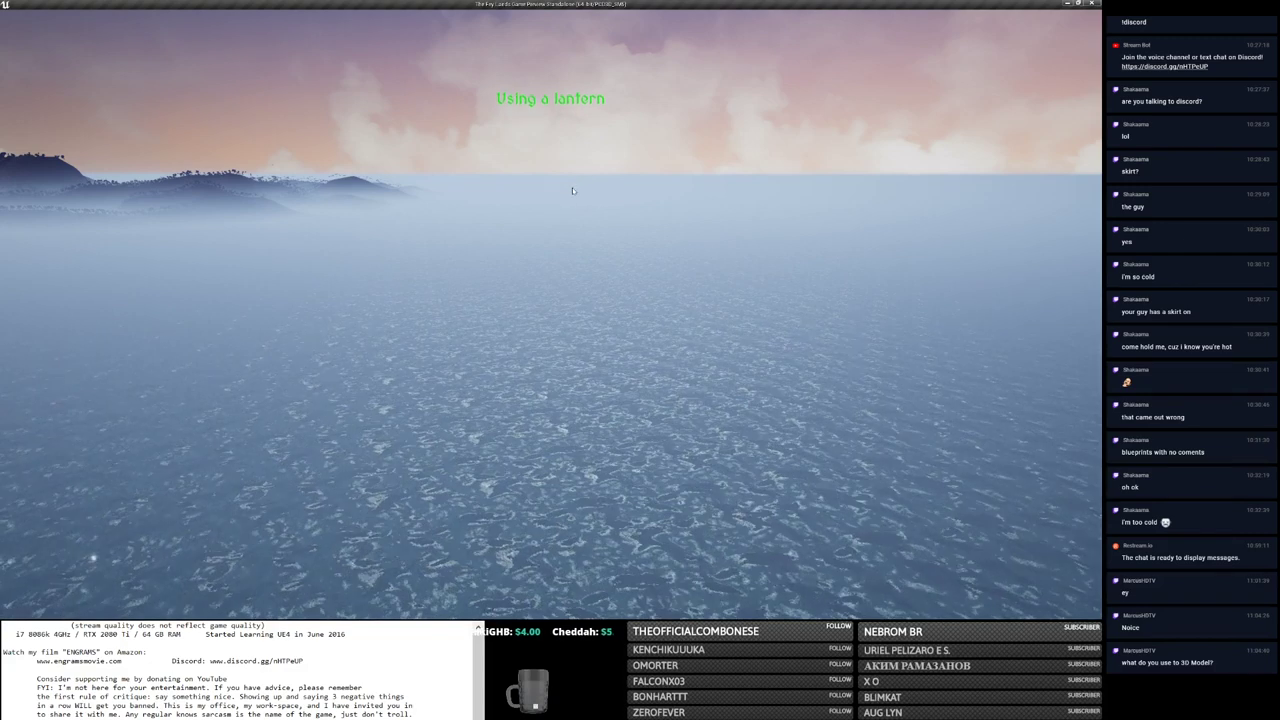
Step: Switch to the ocean game window and free the character with Stuck/Respawn > Unstuck
{"action": "key", "text": "alt+Tab"}
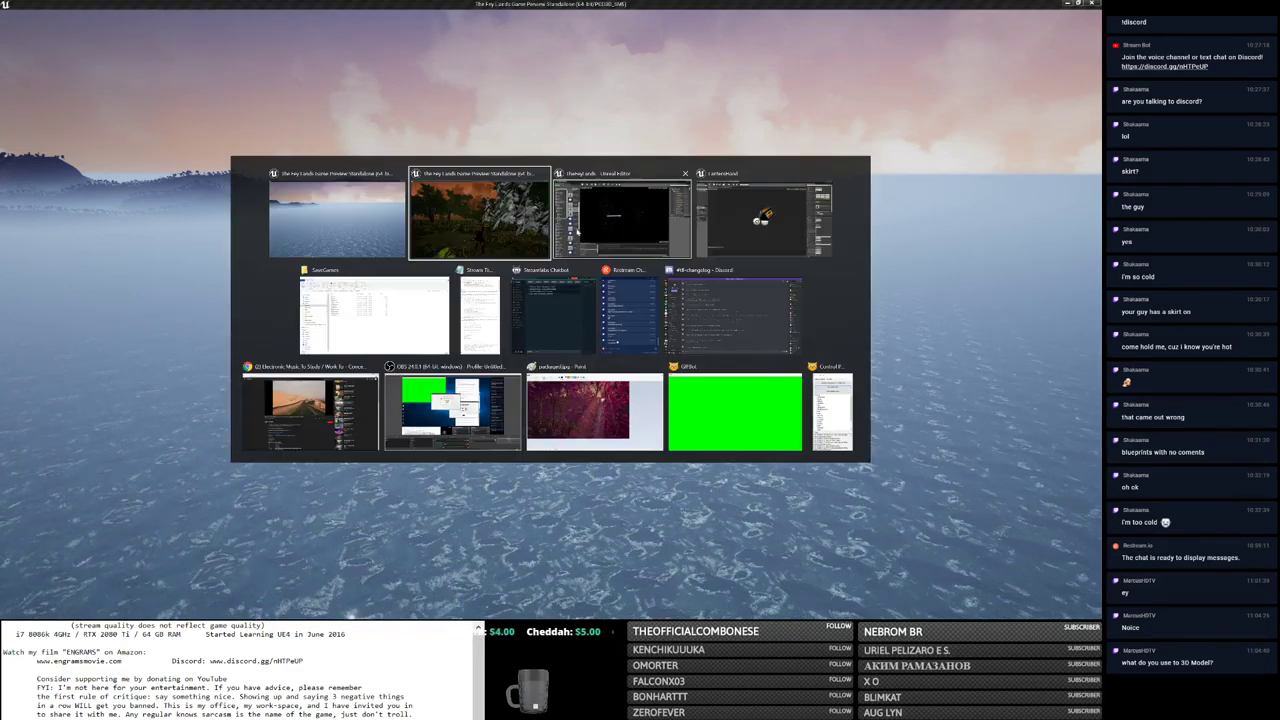
{"action": "key", "text": "alt+Tab"}
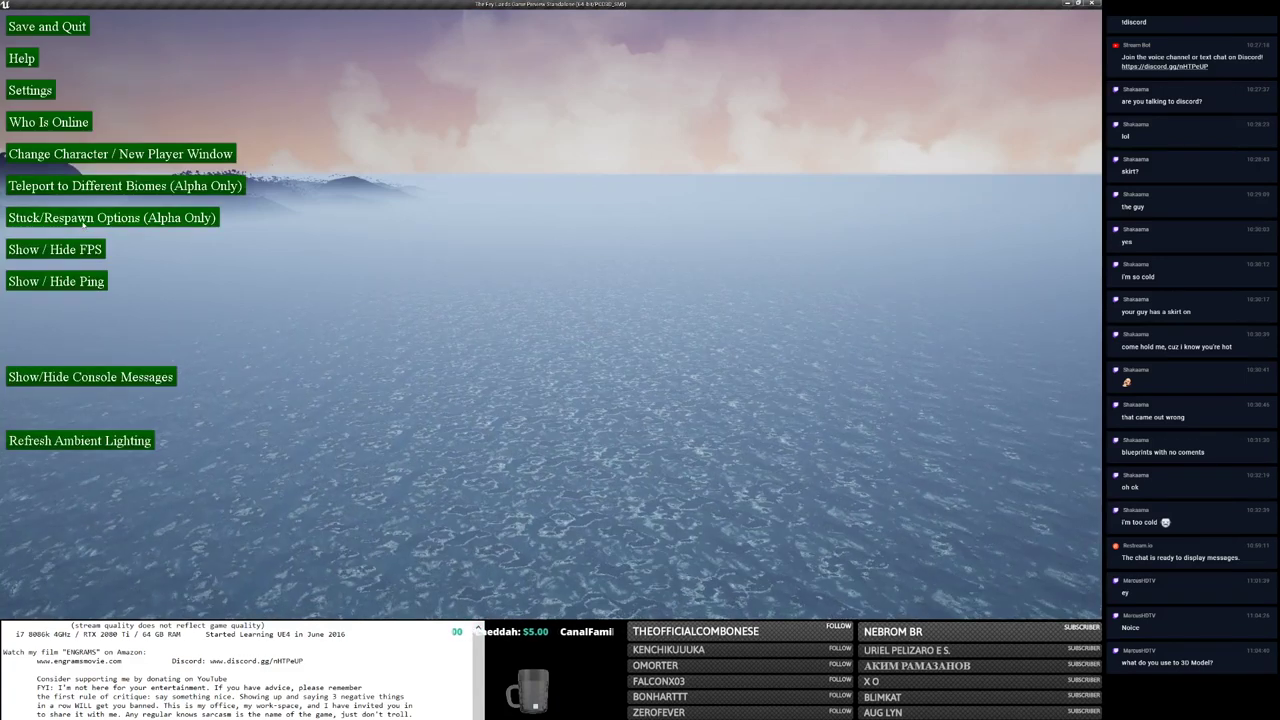
{"action": "left_click", "coordinate": [83, 224]}
{"action": "left_click", "coordinate": [99, 52]}
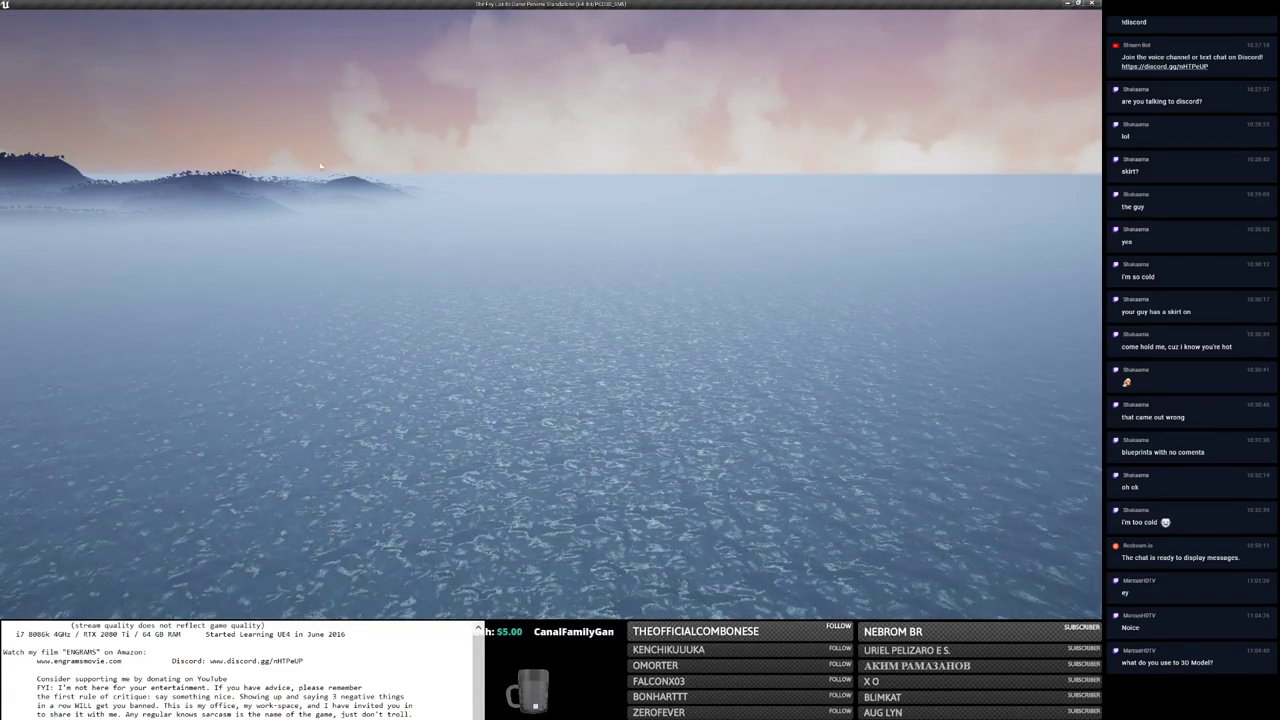
Step: Re-log through Change Character, then teleport to the forest destination near the quest giver
{"action": "key", "text": "Escape"}
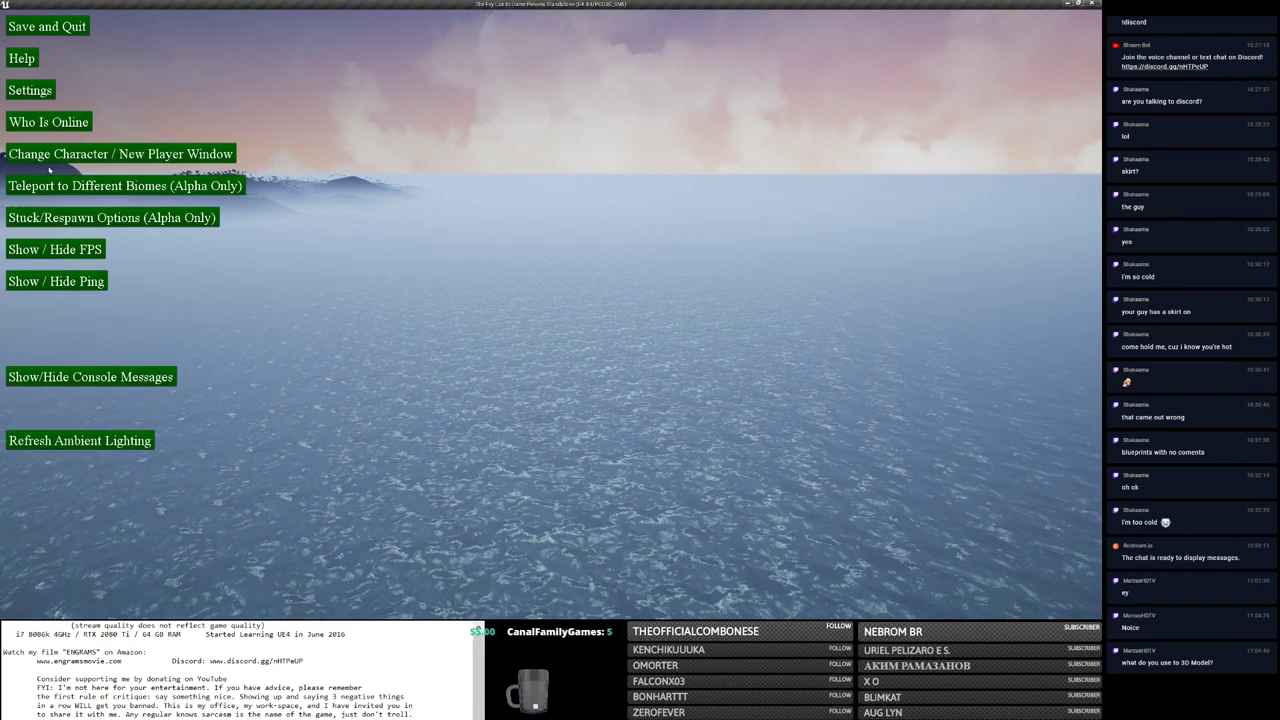
{"action": "left_click", "coordinate": [54, 158]}
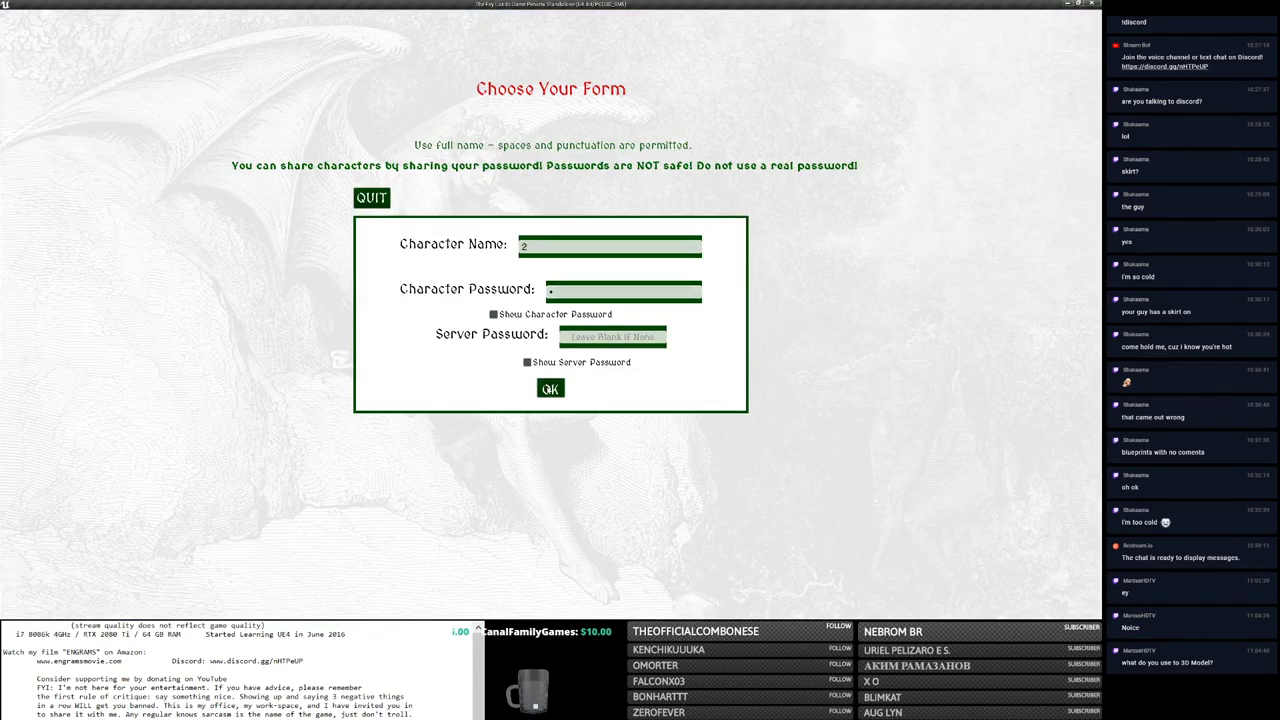
{"action": "key", "text": "Return"}
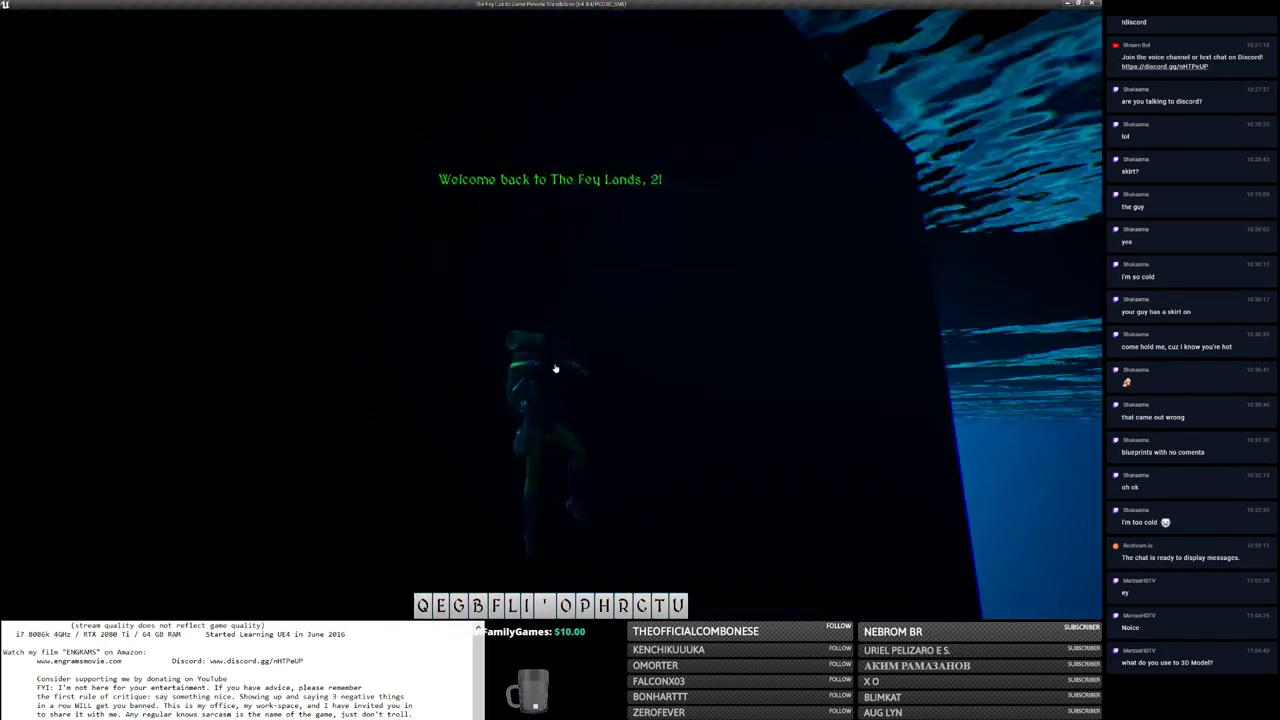
{"action": "key", "text": "Escape"}
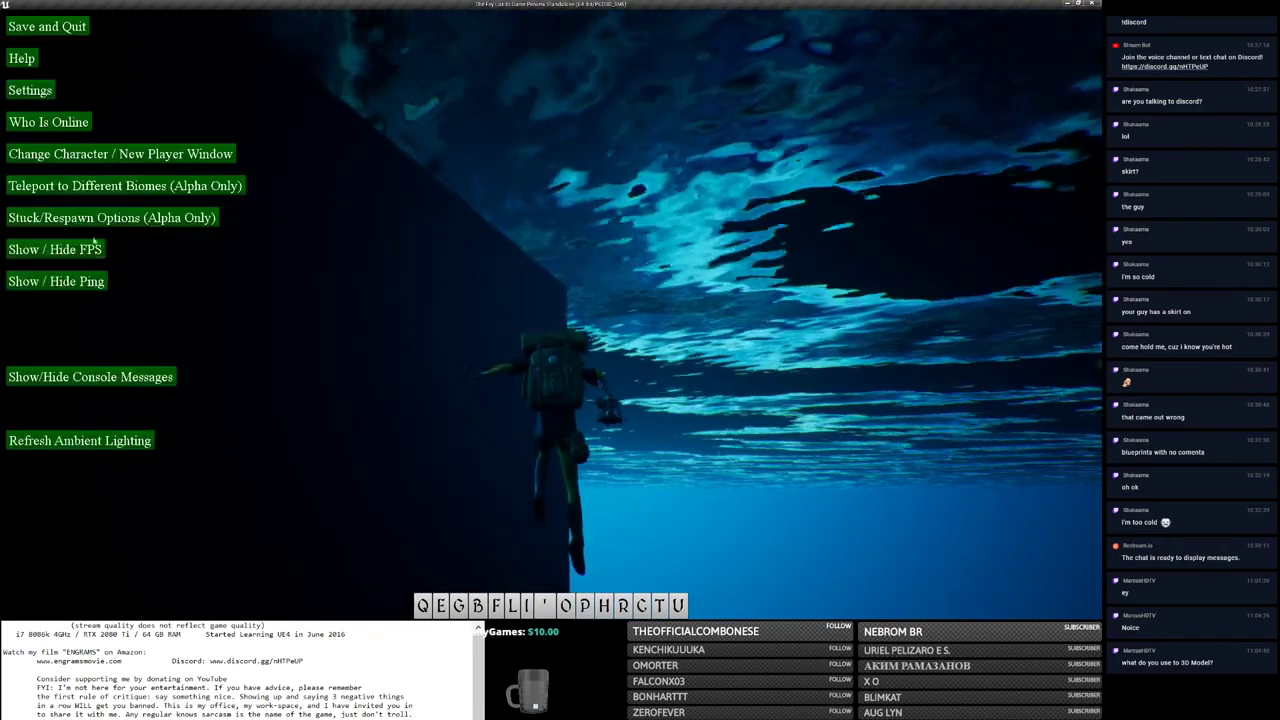
{"action": "left_click", "coordinate": [125, 186]}
{"action": "left_click", "coordinate": [153, 50]}
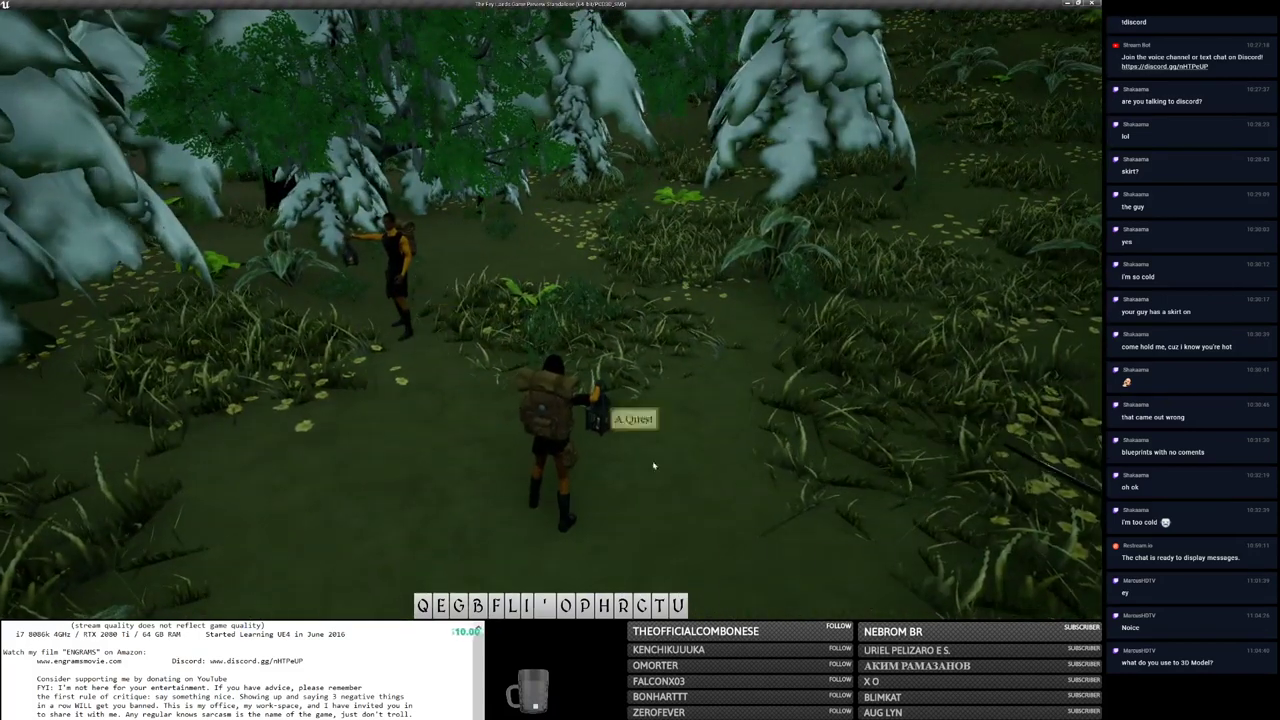
Step: Check the equipped items and look around the snowy forest toward the NPC
{"action": "key", "text": "Tab"}
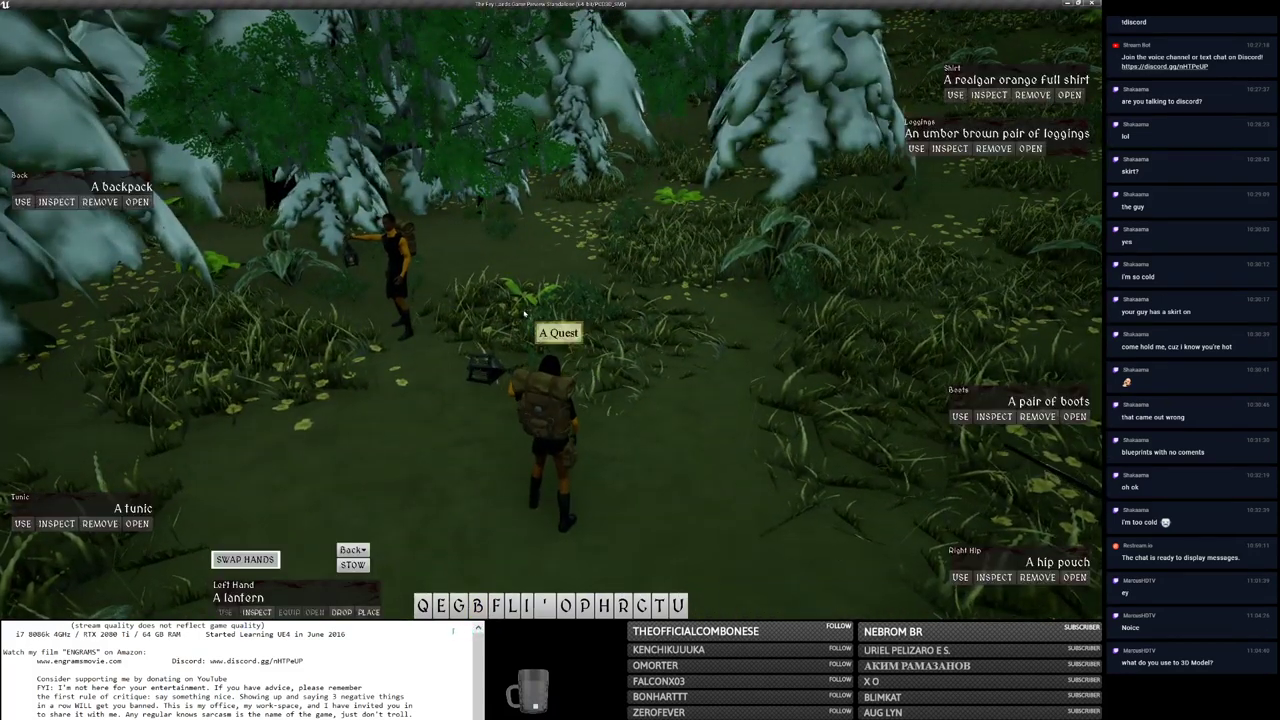
{"action": "key", "text": "Escape"}
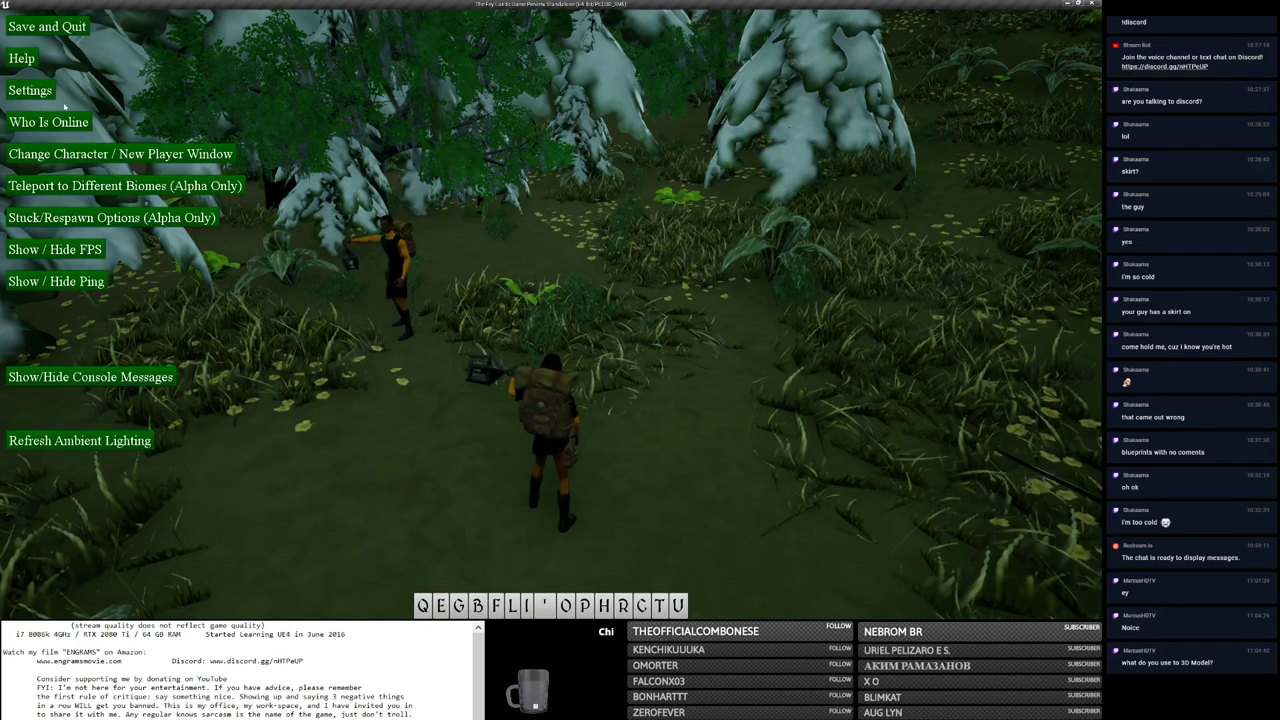
{"action": "mouse_move", "coordinate": [486, 283]}
{"action": "right_mouse_down"}
{"action": "mouse_move", "coordinate": [400, 285]}
{"action": "mouse_move", "coordinate": [498, 288]}
{"action": "right_mouse_up"}
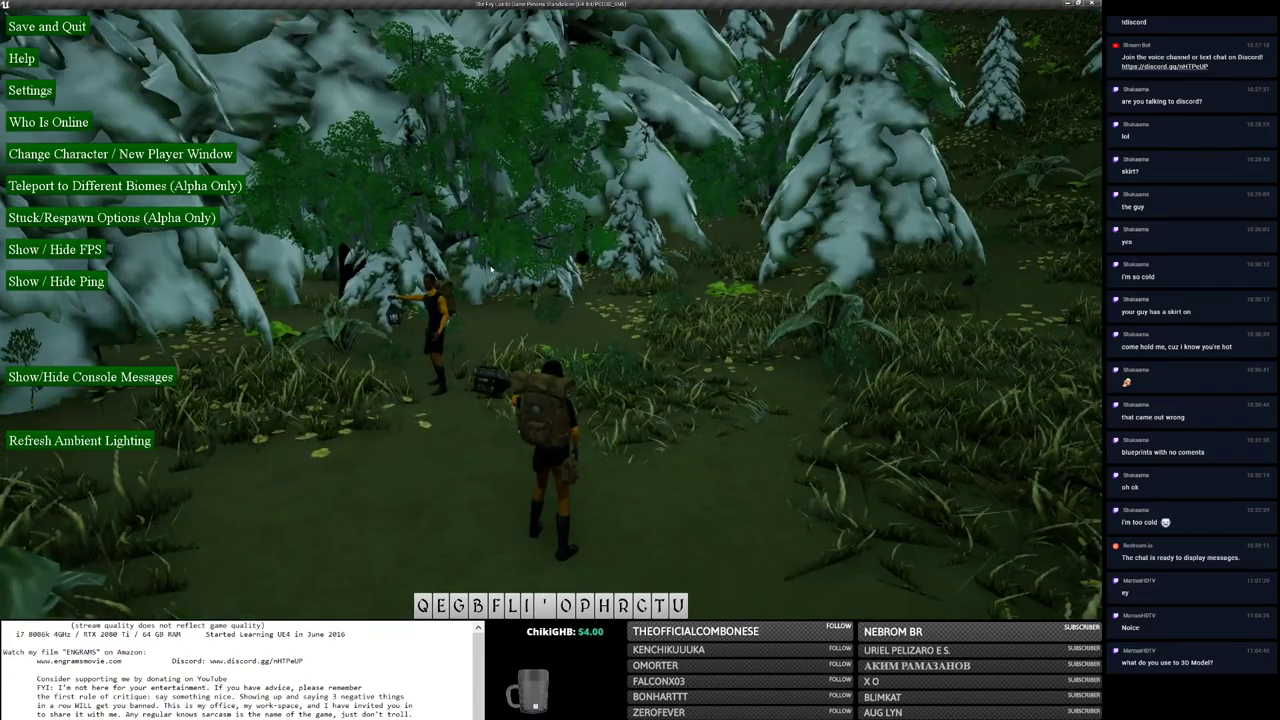
{"action": "right_click_drag", "start_coordinate": [491, 268], "coordinate": [600, 270]}
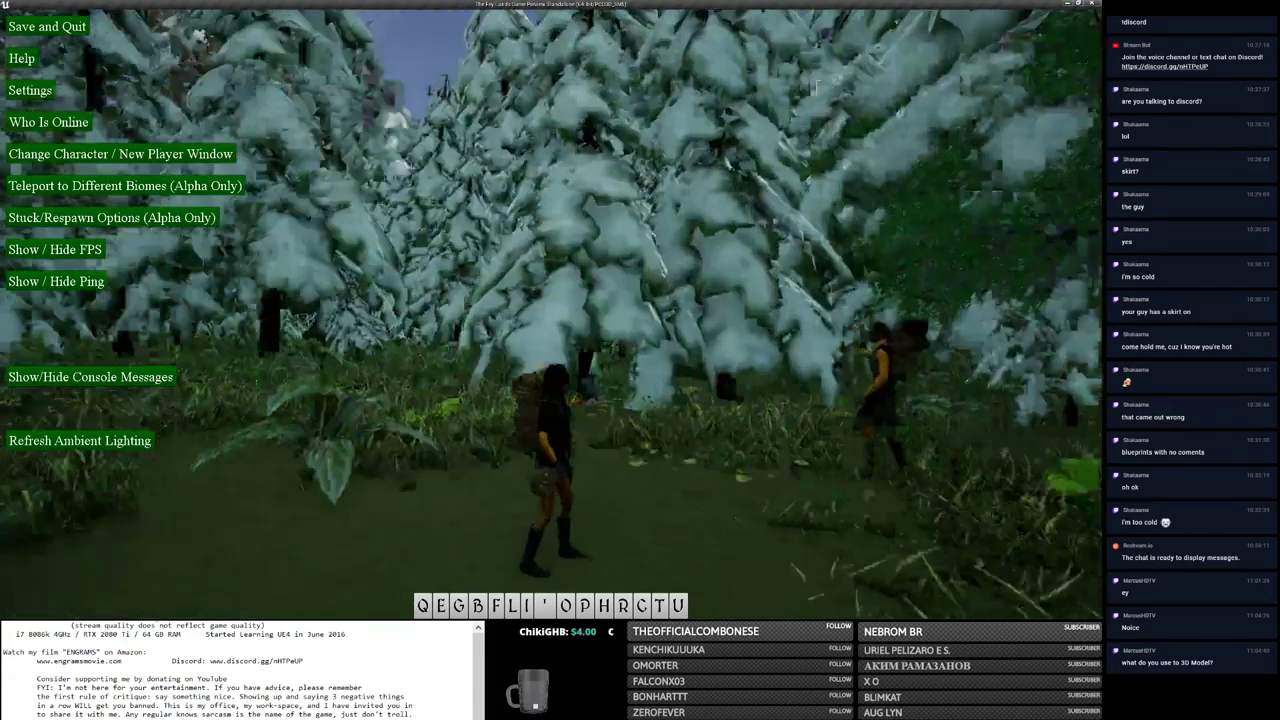
{"action": "mouse_move", "coordinate": [490, 268]}
{"action": "right_mouse_down"}
{"action": "mouse_move", "coordinate": [515, 282]}
{"action": "mouse_move", "coordinate": [600, 282]}
{"action": "right_mouse_up"}
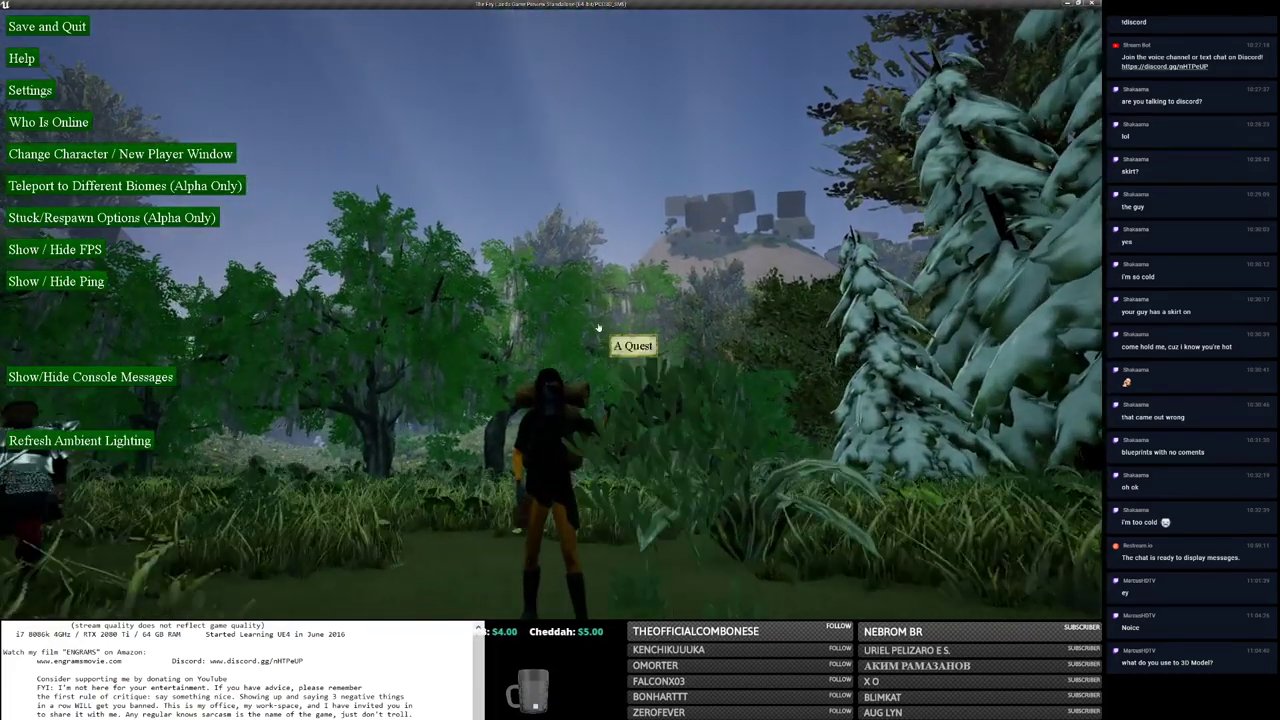
{"action": "key", "text": "alt+Tab"}
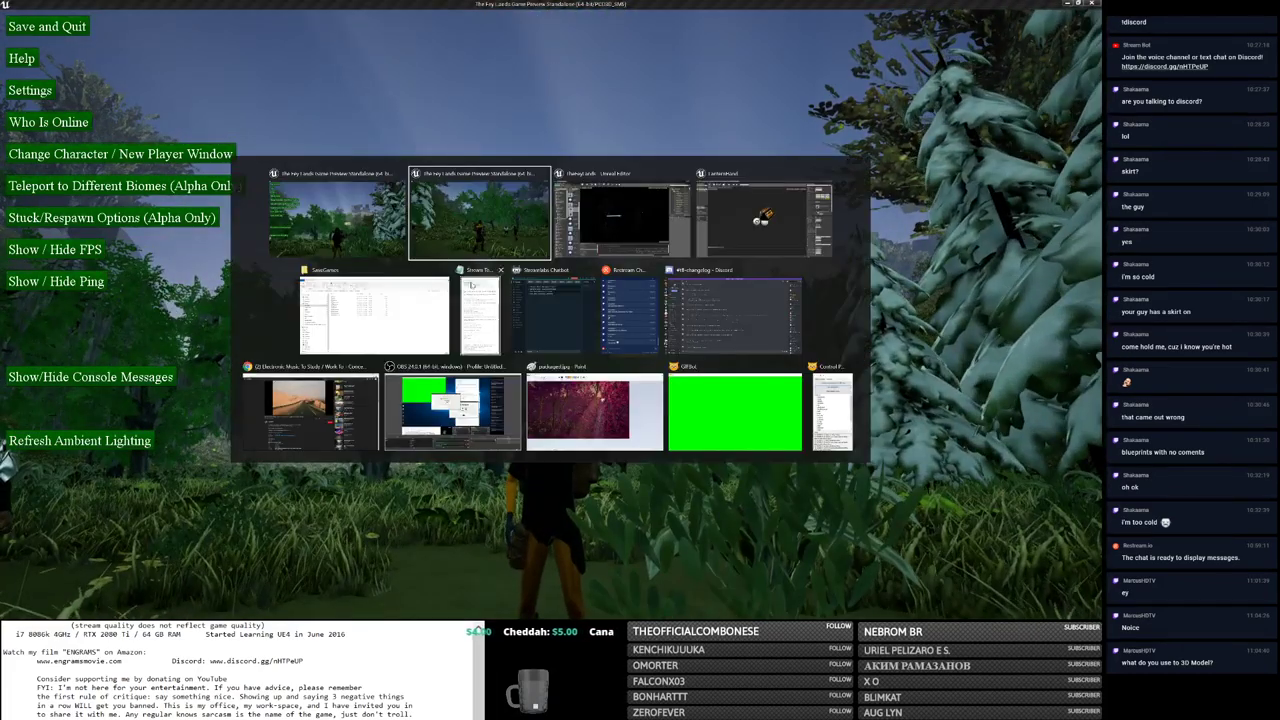
{"action": "right_click_drag", "start_coordinate": [629, 365], "coordinate": [629, 365]}
Step: Swap the lantern to the right hand, then go back to the character login form
{"action": "key", "text": "i"}
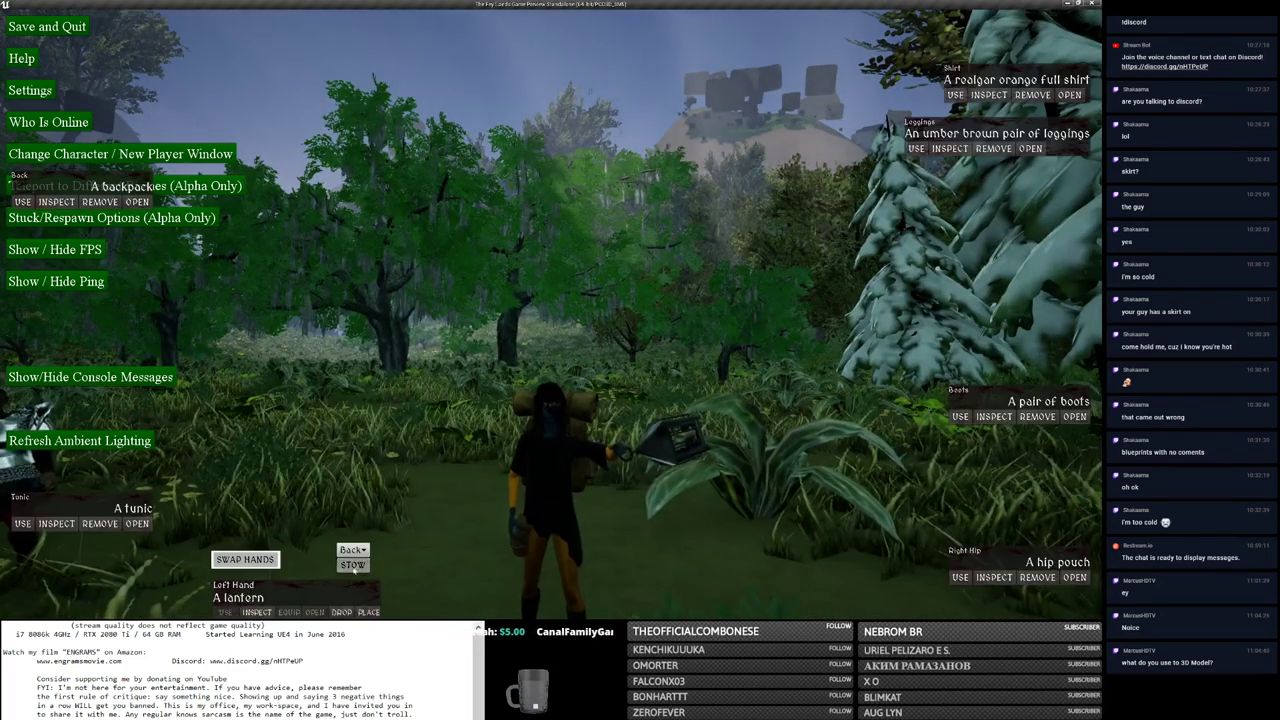
{"action": "left_click", "coordinate": [243, 563]}
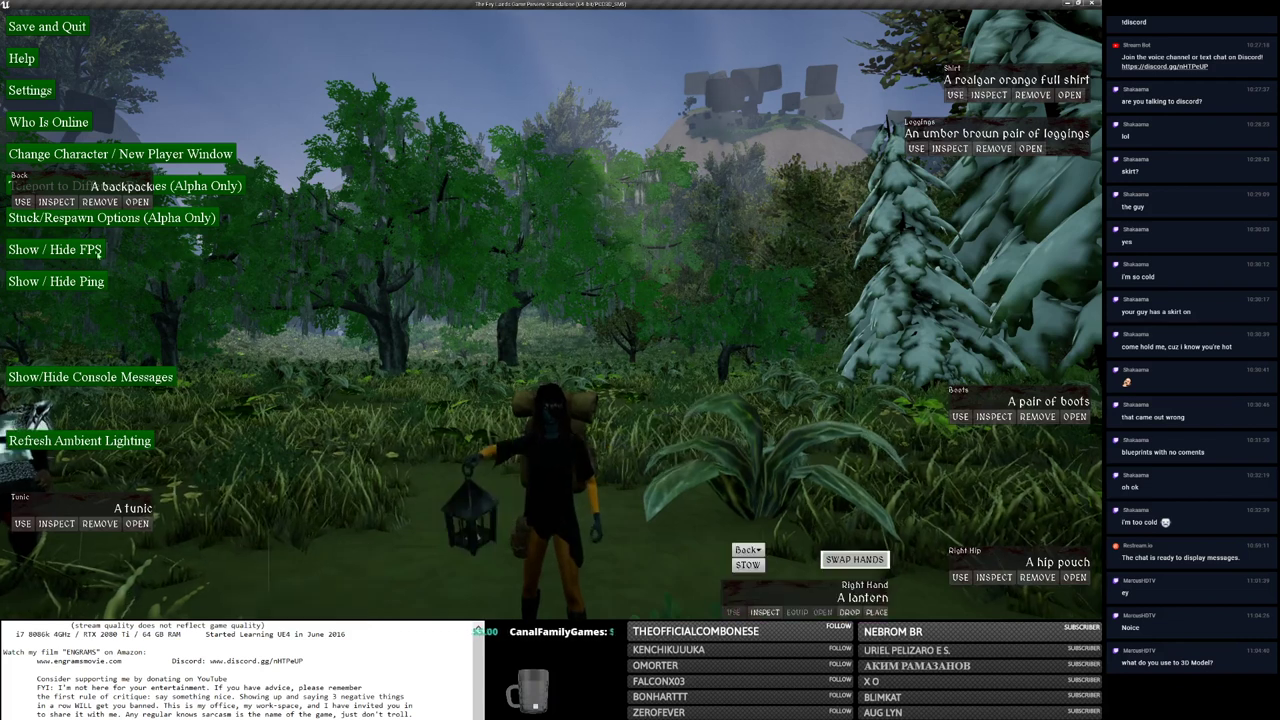
{"action": "left_click", "coordinate": [97, 157]}
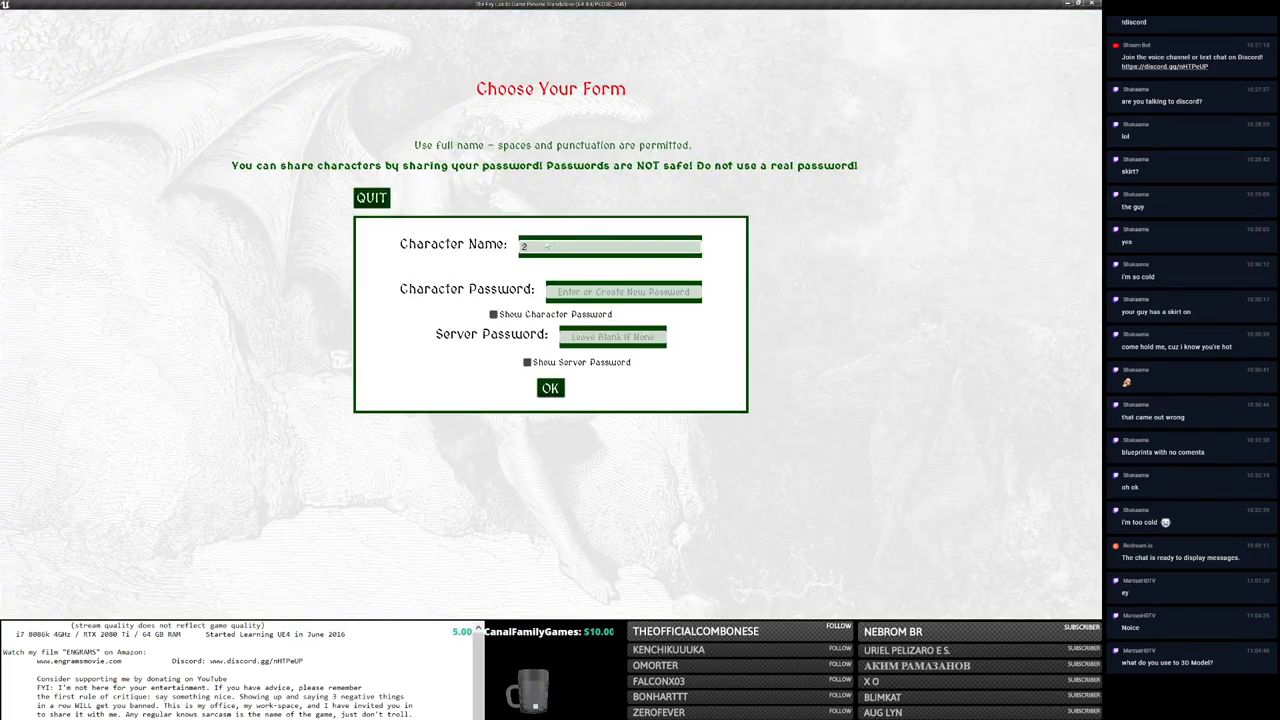
Step: Enter the character password and log back into the world
{"action": "left_click", "coordinate": [600, 292]}
{"action": "type", "text": "1"}
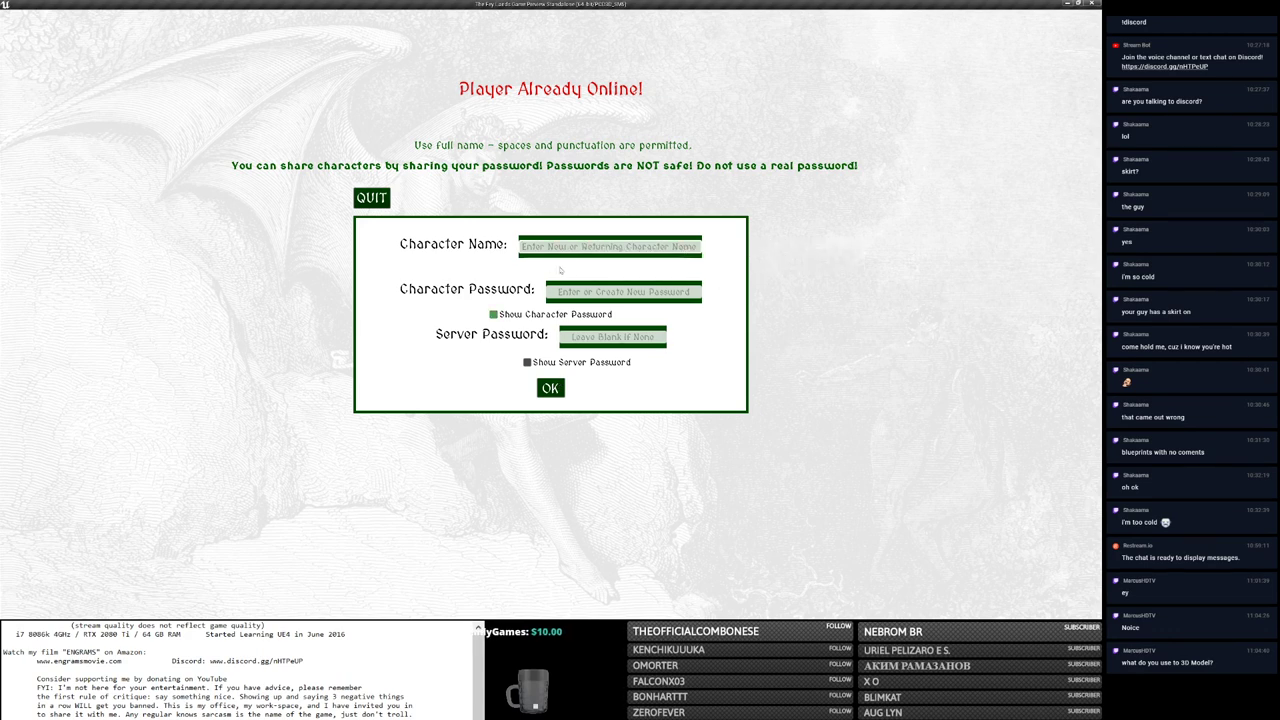
{"action": "left_click", "coordinate": [570, 298]}
{"action": "type", "text": "1"}
{"action": "left_click", "coordinate": [550, 390]}
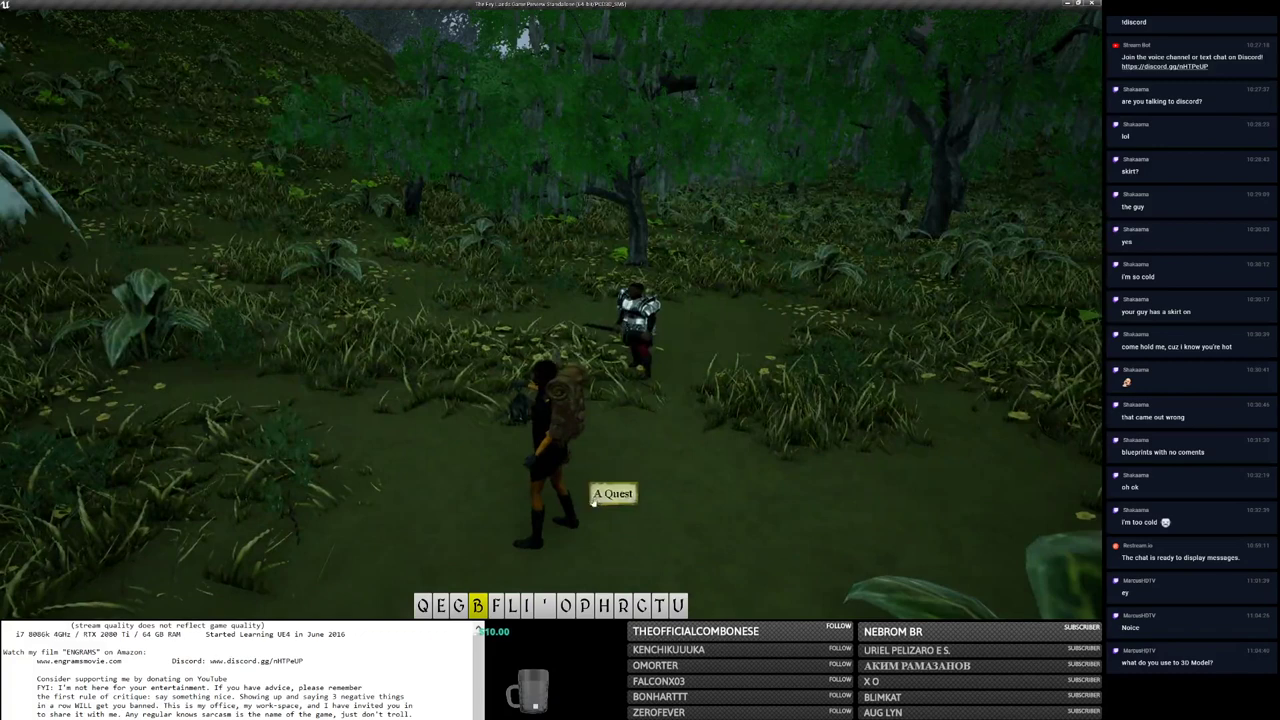
Step: Swap the lantern back to the left hand in the equipment overlay
{"action": "key", "text": "Tab"}
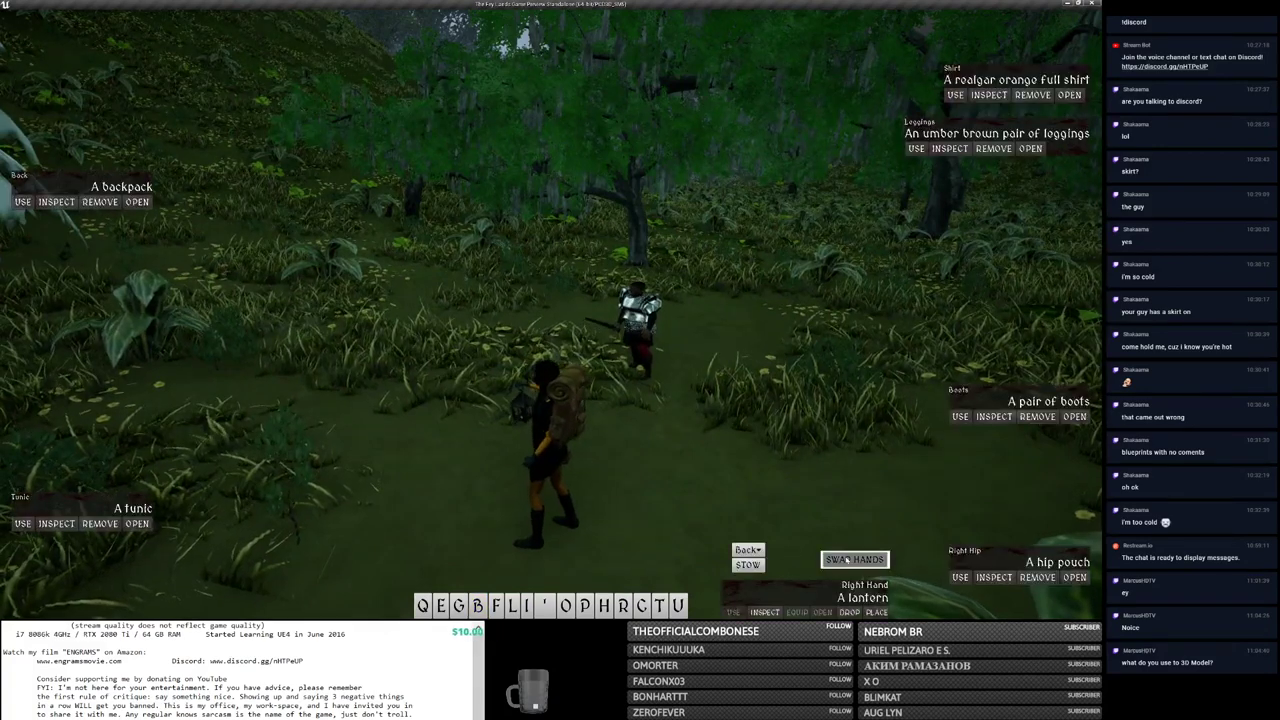
{"action": "left_click", "coordinate": [854, 559]}
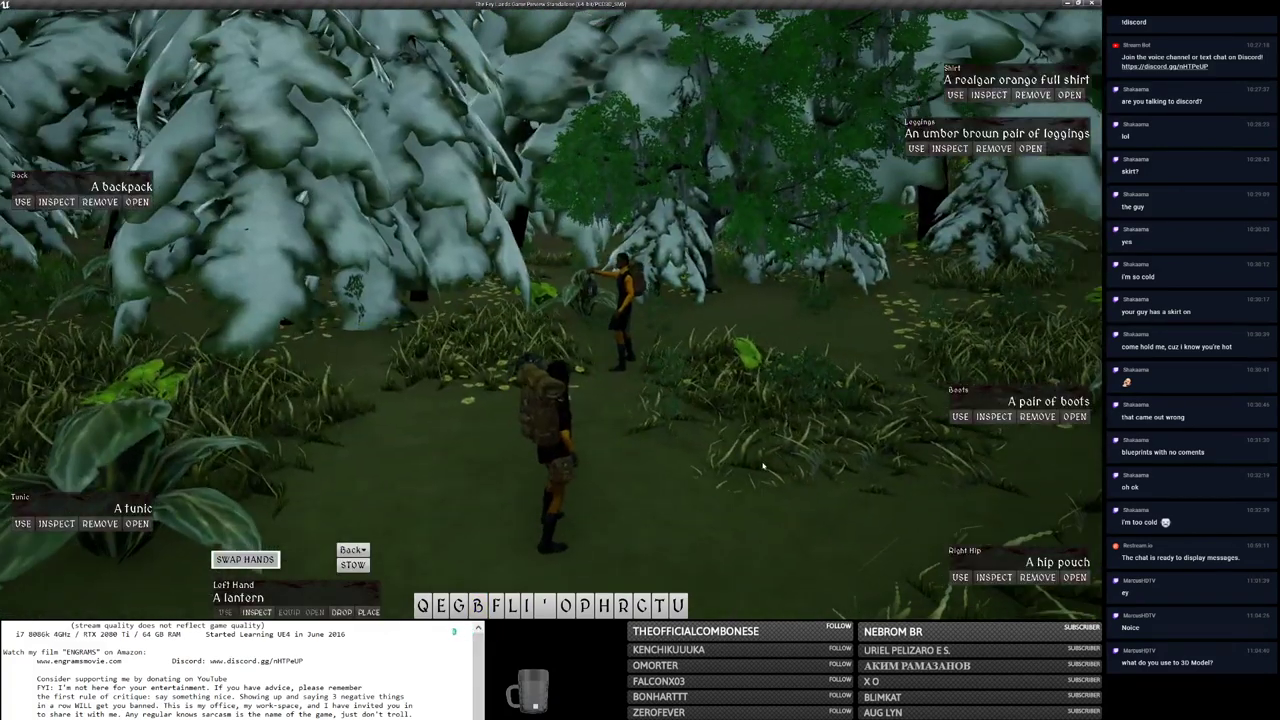
{"action": "key", "text": "Tab"}
Step: Save and quit the world, then close the game preview
{"action": "key", "text": "Escape"}
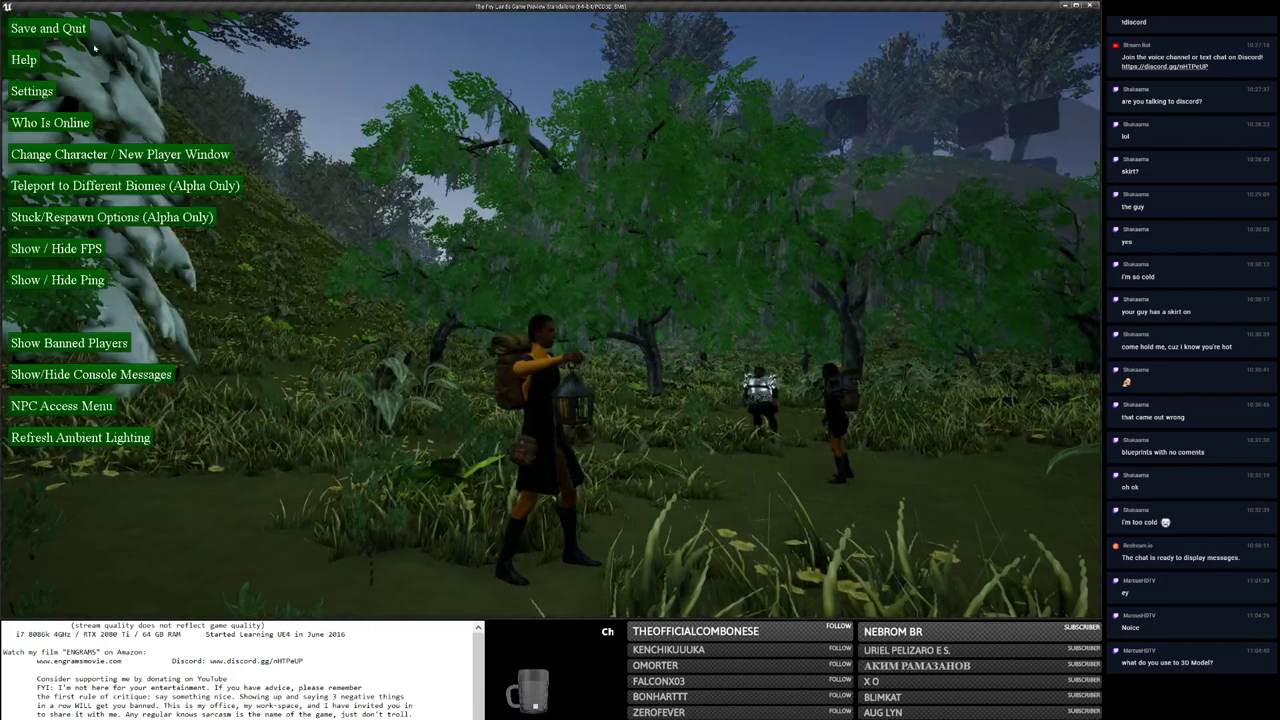
{"action": "left_click", "coordinate": [71, 29]}
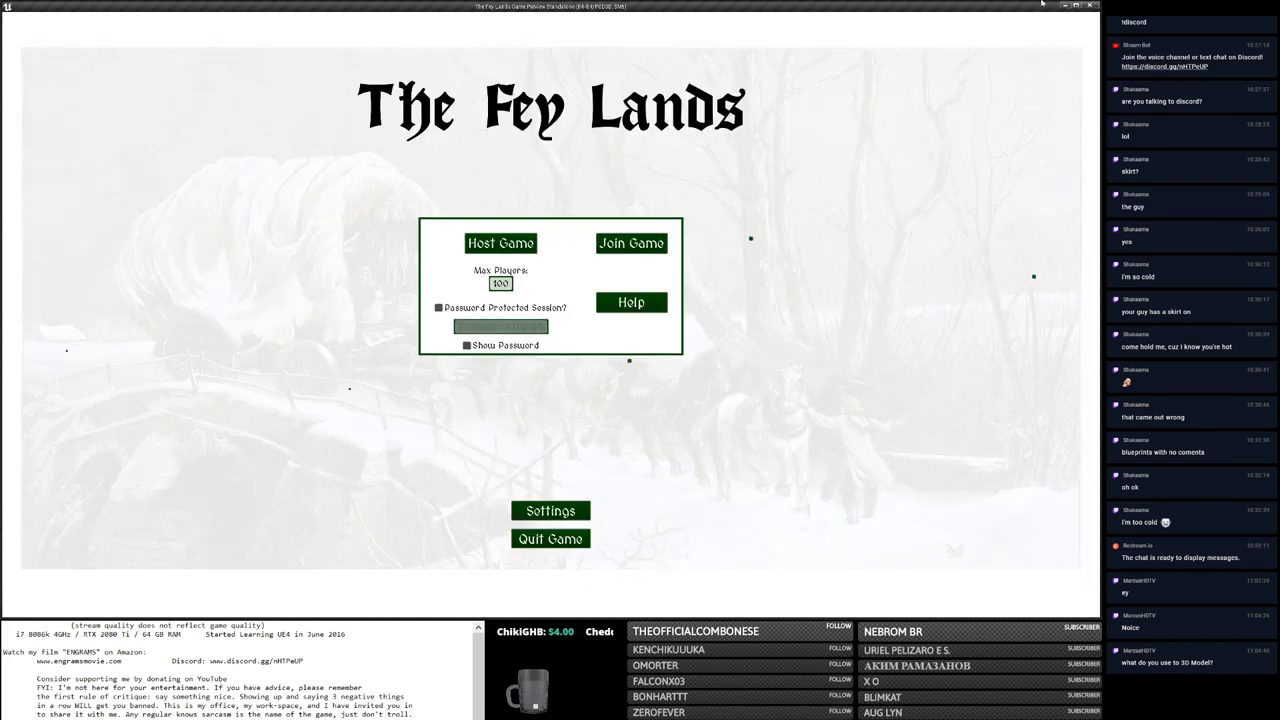
{"action": "left_click", "coordinate": [1093, 6]}
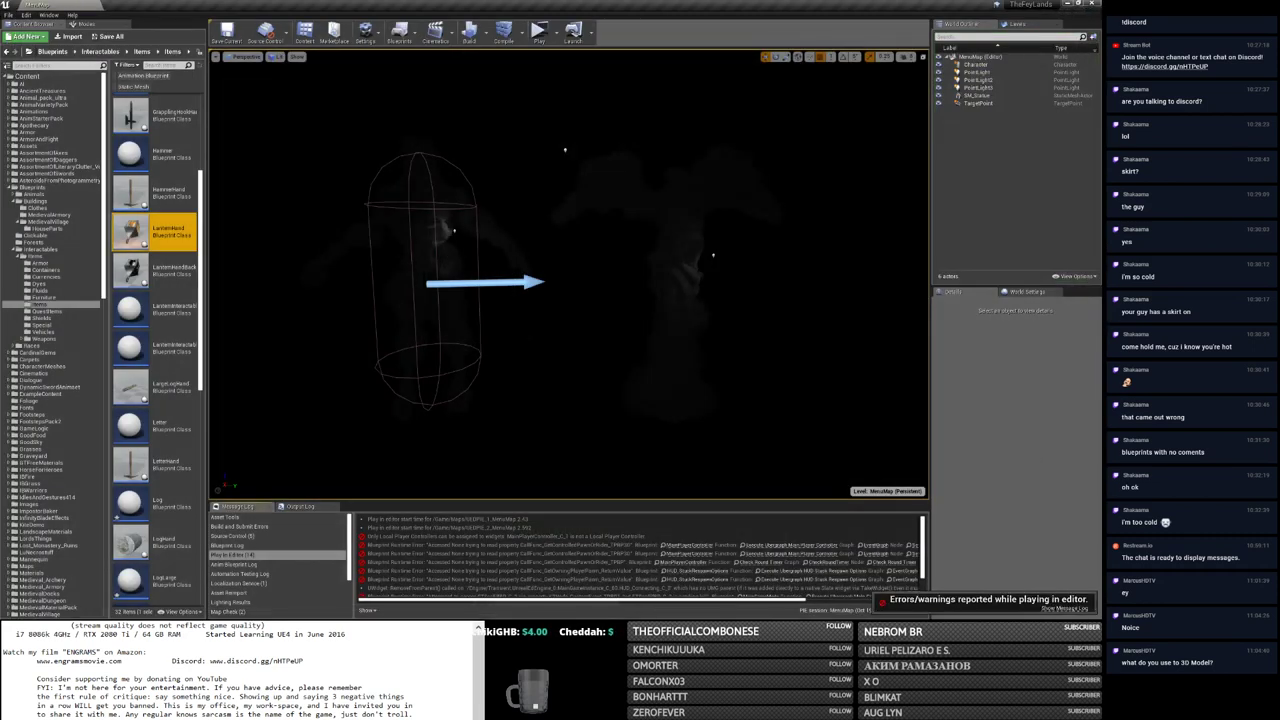
Step: Resize and scroll the Output Log to read the play-session errors
{"action": "left_click_drag", "start_coordinate": [645, 603], "coordinate": [893, 546]}
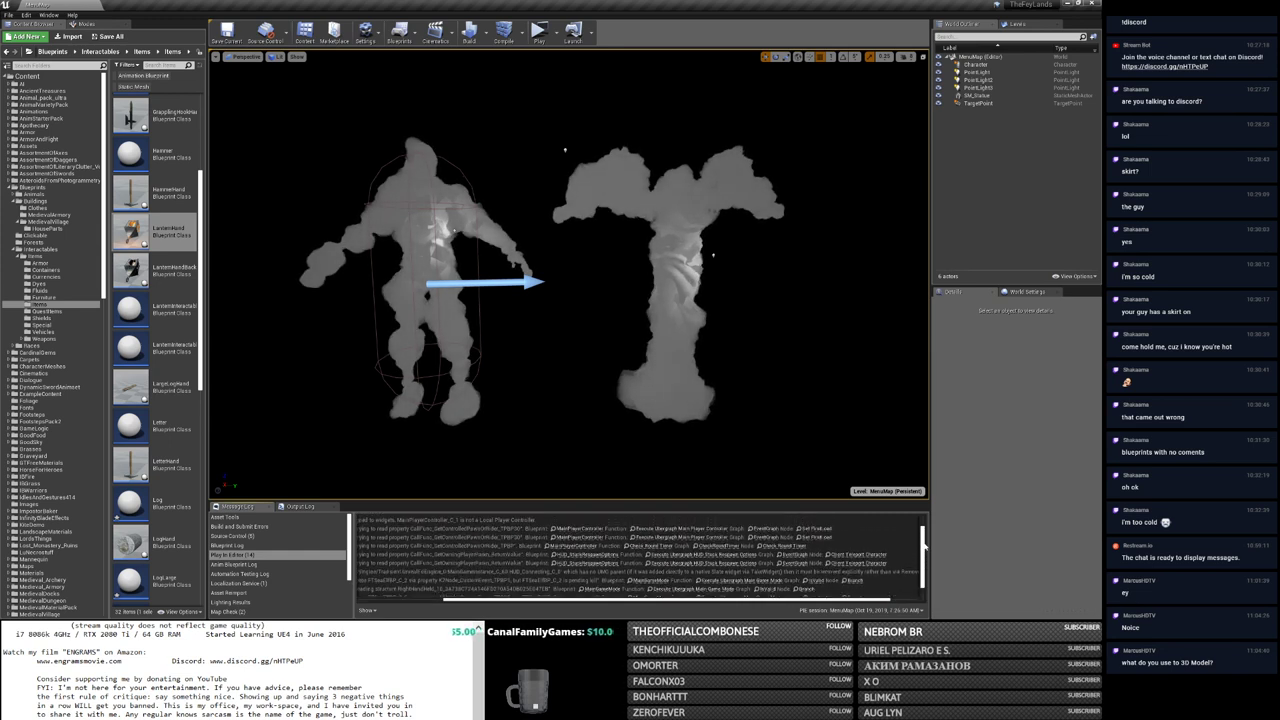
{"action": "scroll", "coordinate": [568, 556], "scroll_direction": "up", "scroll_amount": 2}
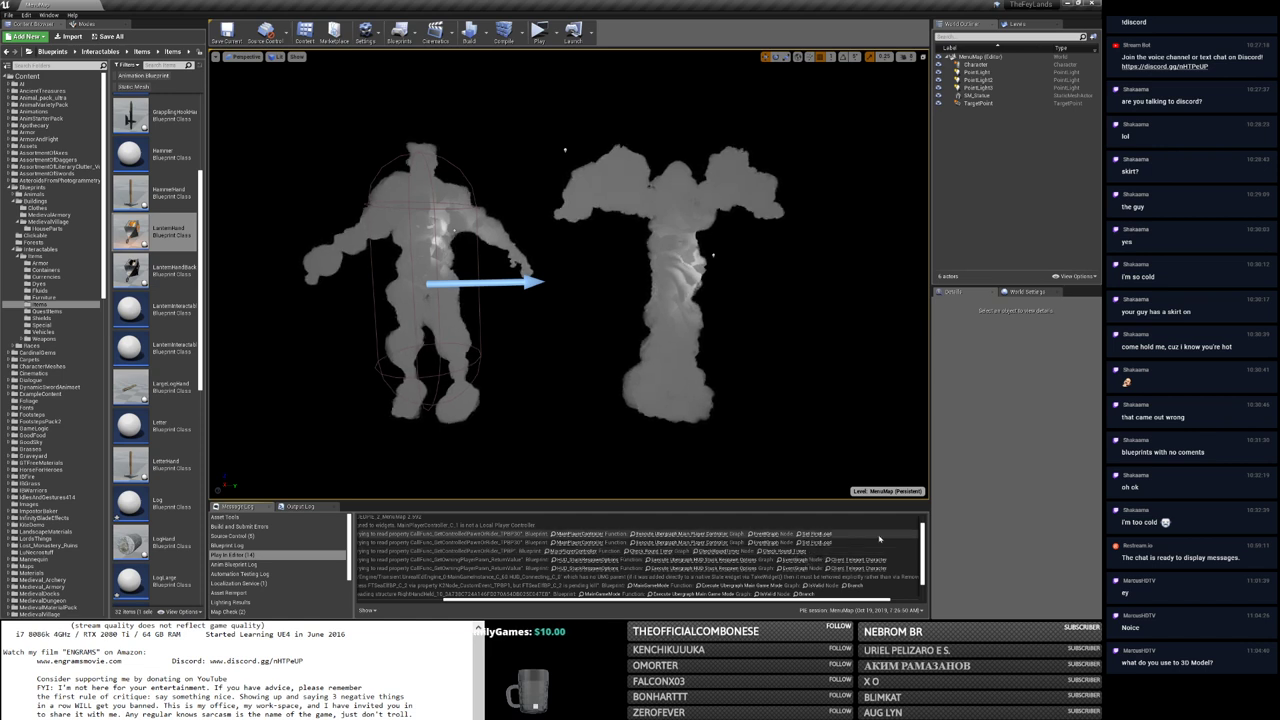
{"action": "scroll", "coordinate": [813, 543], "scroll_direction": "down", "scroll_amount": 3}
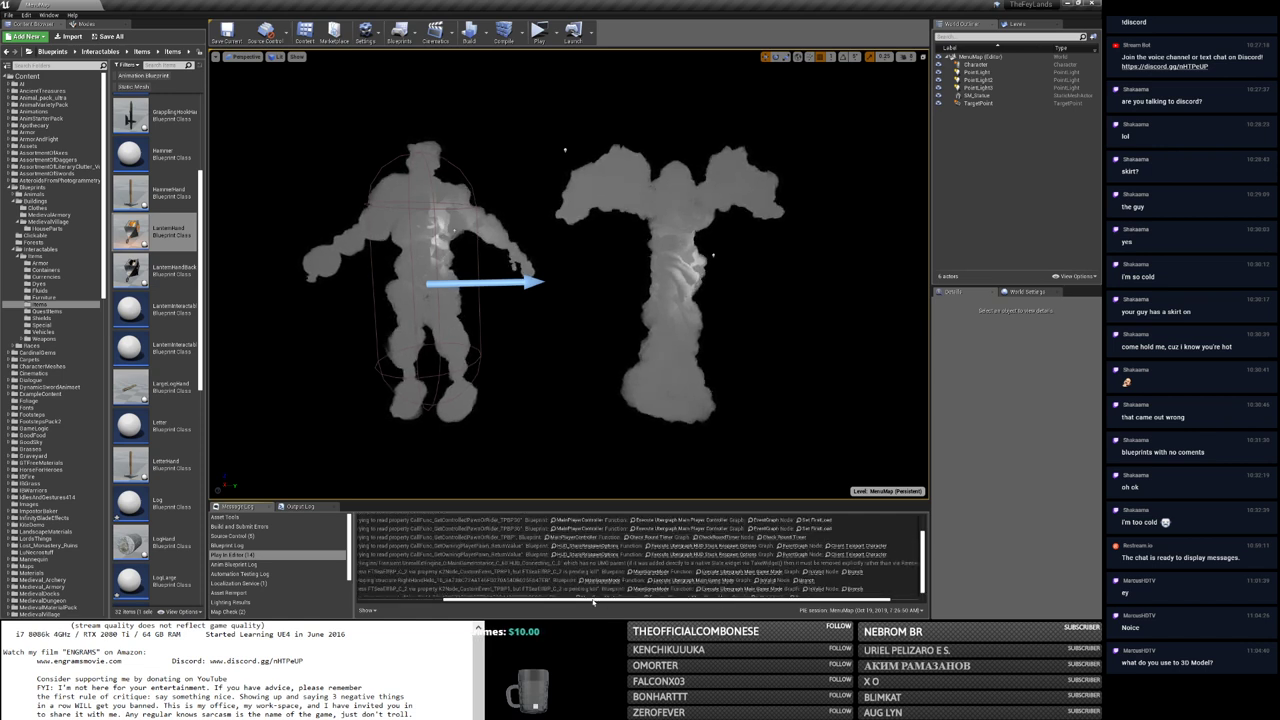
{"action": "mouse_move", "coordinate": [593, 601]}
{"action": "left_mouse_down"}
{"action": "mouse_move", "coordinate": [614, 603]}
{"action": "mouse_move", "coordinate": [522, 603]}
{"action": "mouse_move", "coordinate": [682, 607]}
{"action": "left_mouse_up"}
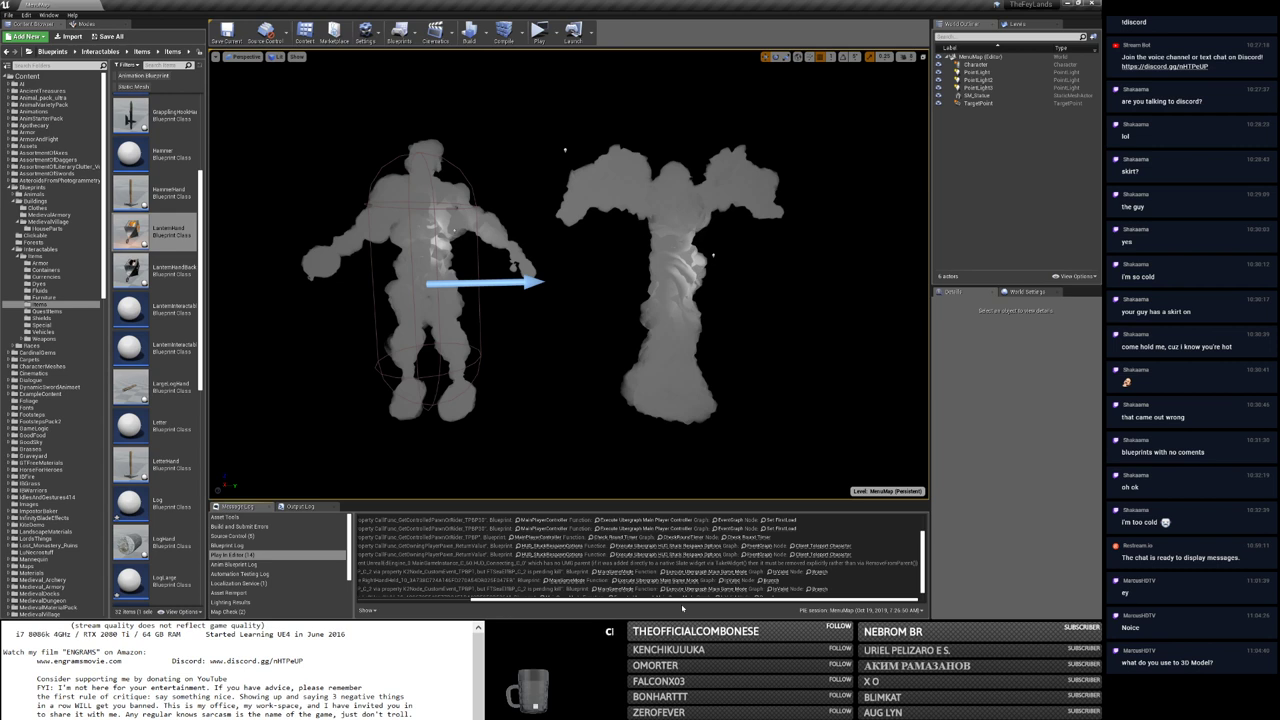
{"action": "left_click_drag", "start_coordinate": [682, 607], "coordinate": [646, 606]}
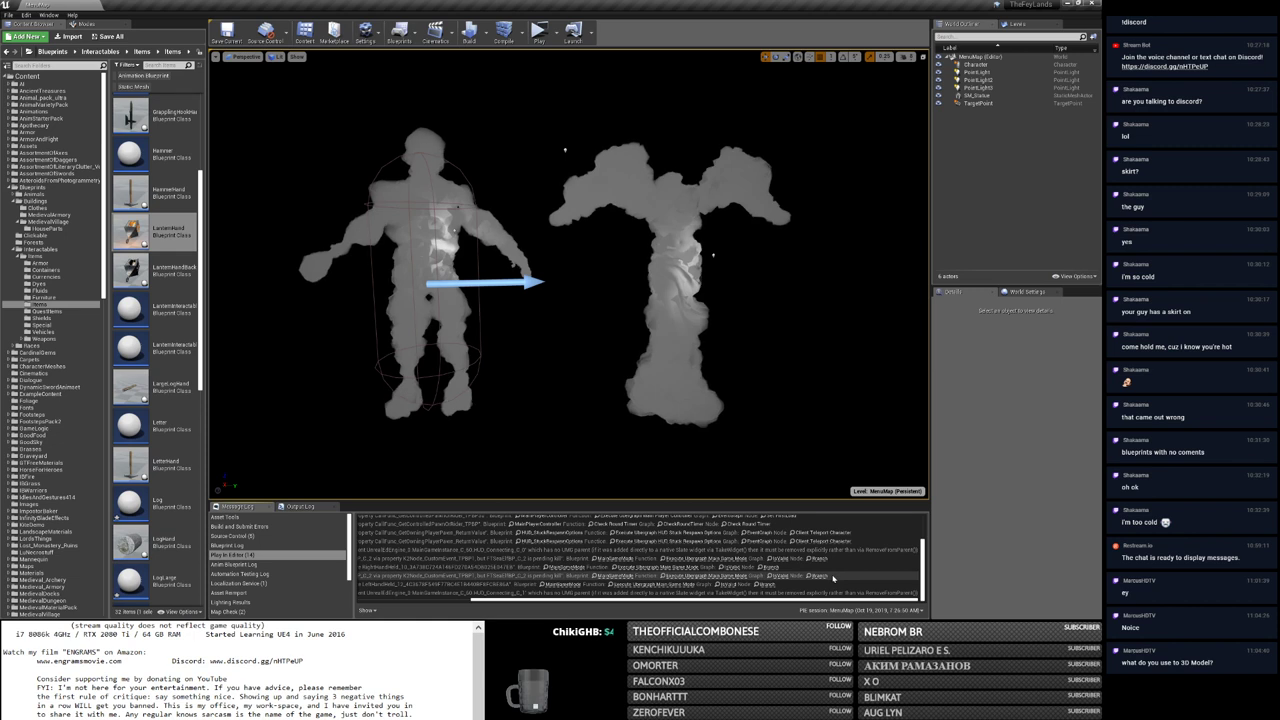
Step: Open and close LanternHand from its log link, then open MainPlayerController from the log
{"action": "left_click", "coordinate": [787, 567]}
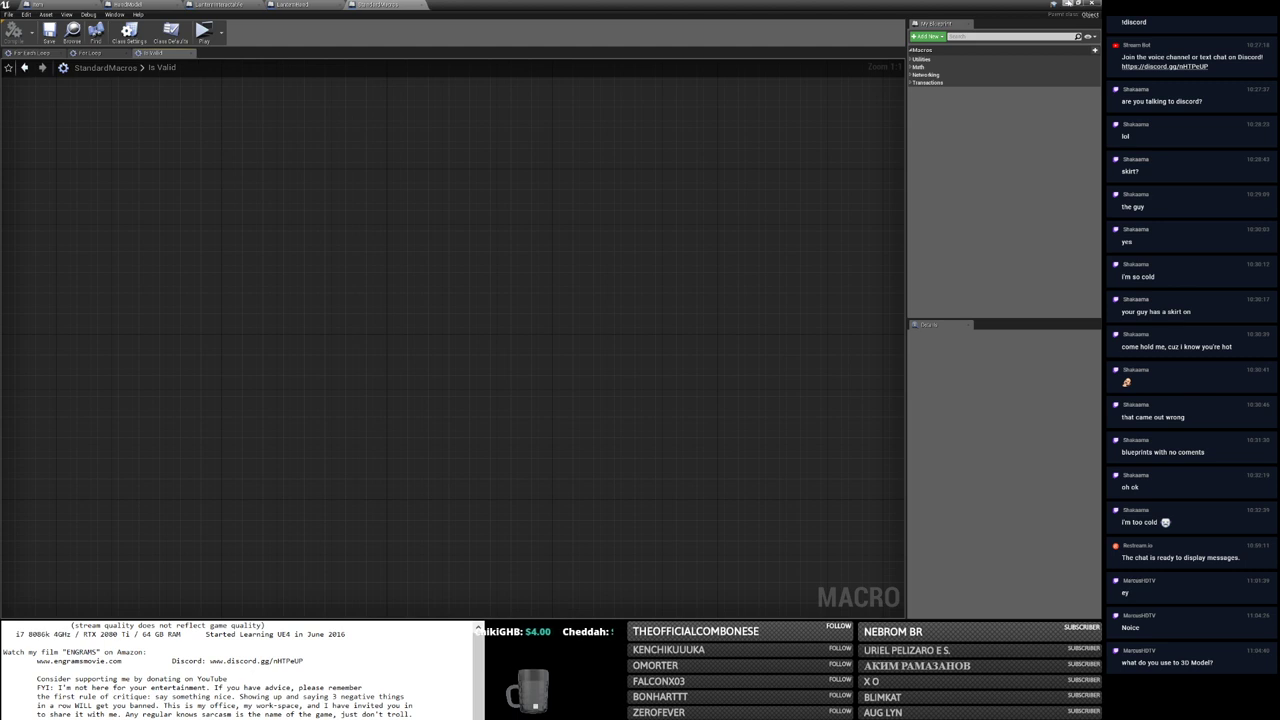
{"action": "left_click", "coordinate": [422, 5]}
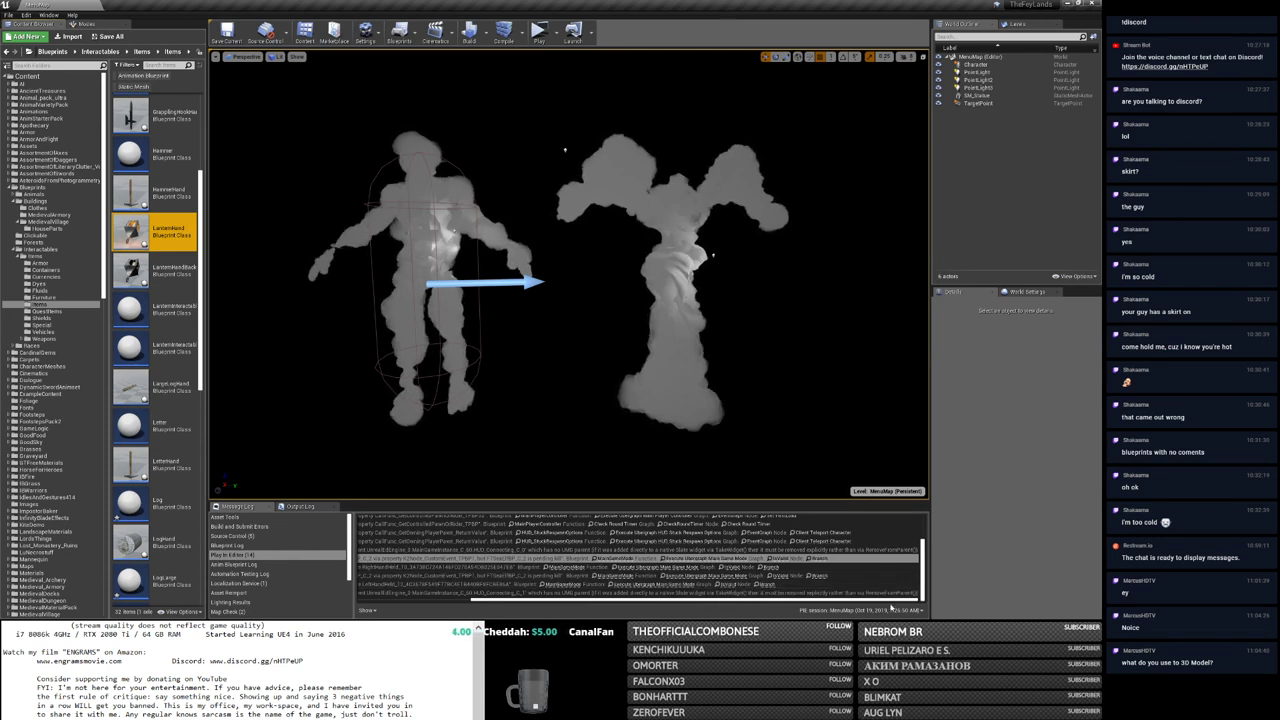
{"action": "scroll", "coordinate": [922, 590], "scroll_direction": "up", "scroll_amount": 2}
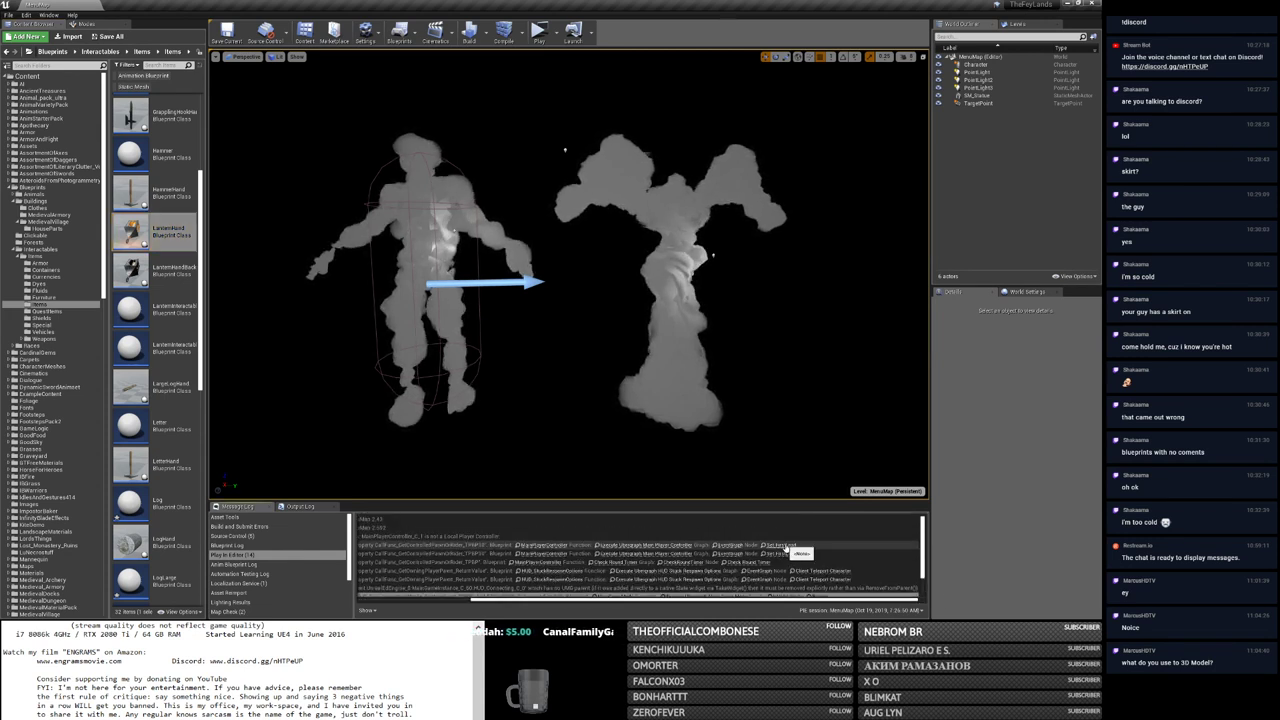
{"action": "left_click", "coordinate": [788, 548]}
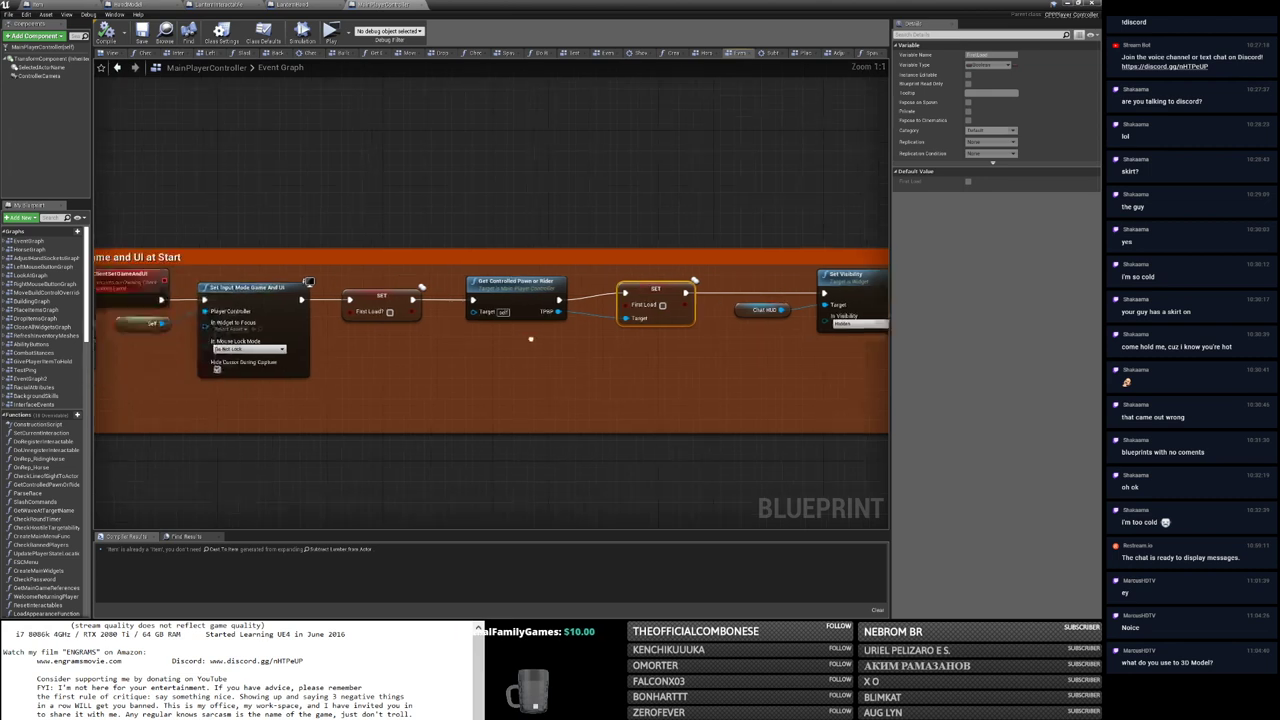
{"action": "left_click", "coordinate": [741, 283]}
{"action": "mouse_move", "coordinate": [711, 327]}
{"action": "right_mouse_down"}
{"action": "mouse_move", "coordinate": [602, 330]}
{"action": "mouse_move", "coordinate": [492, 302]}
{"action": "right_mouse_up"}
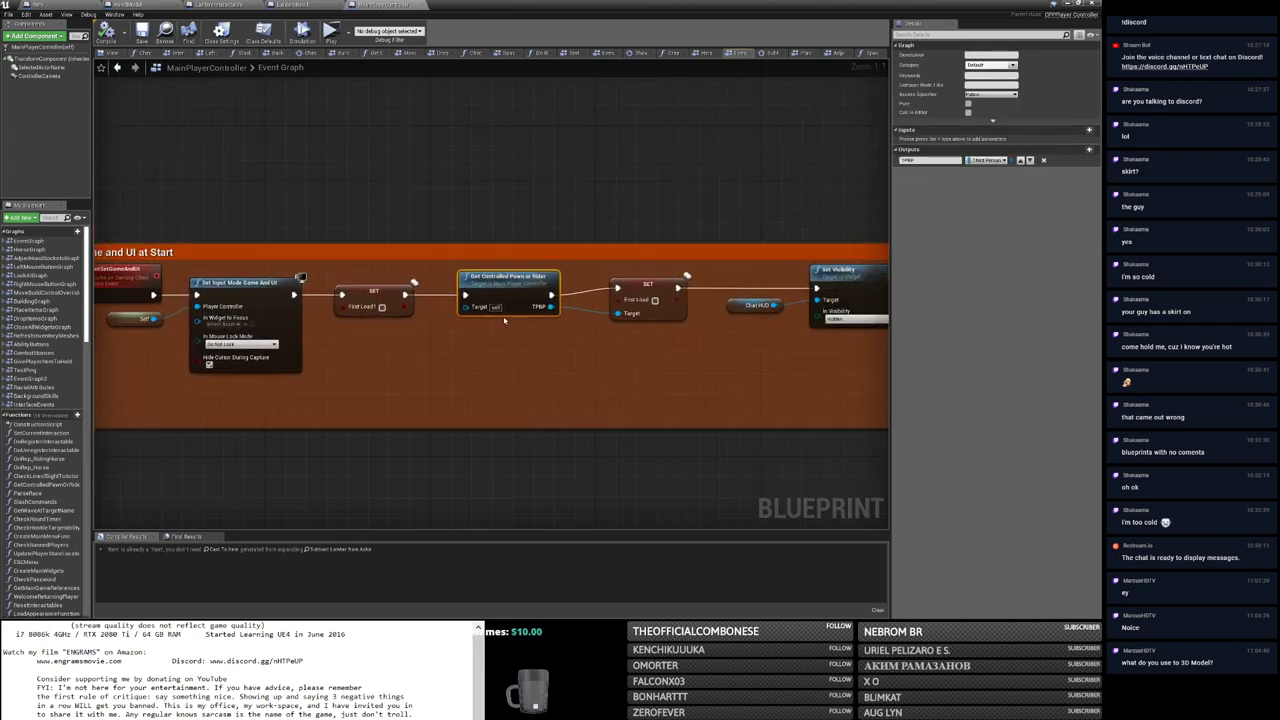
{"action": "double_click", "coordinate": [501, 300]}
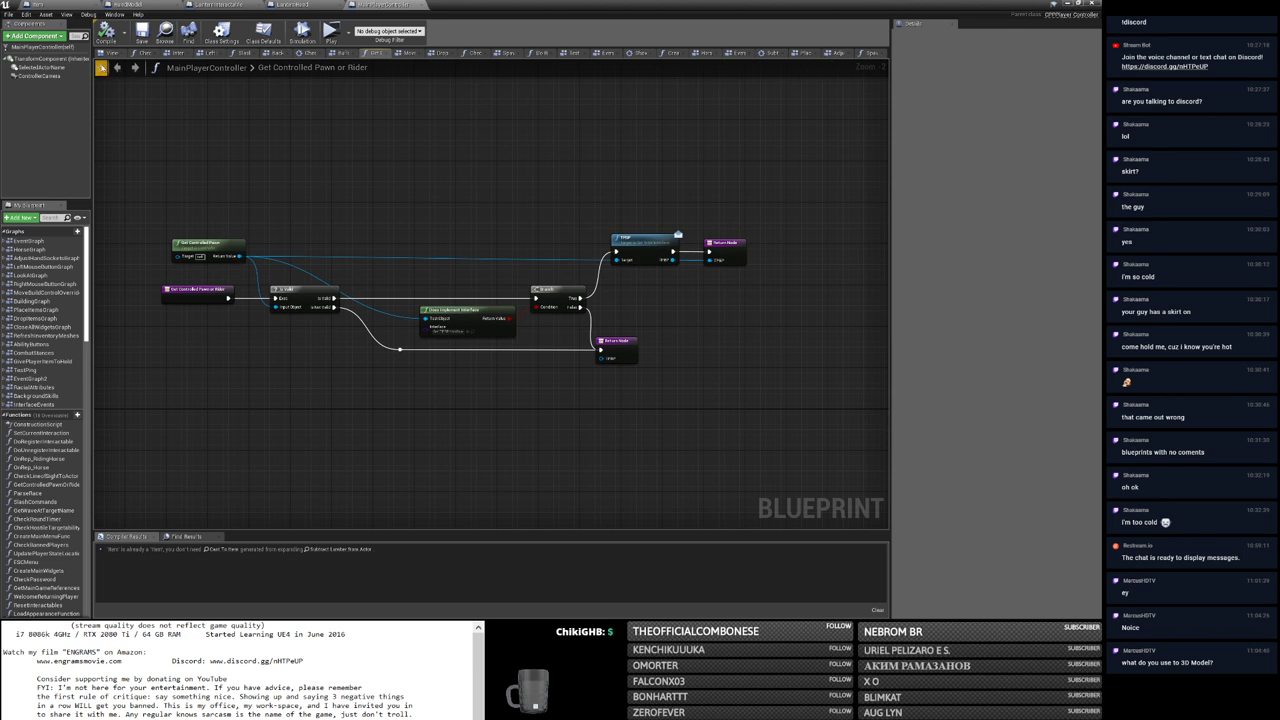
{"action": "left_click", "coordinate": [1067, 4]}
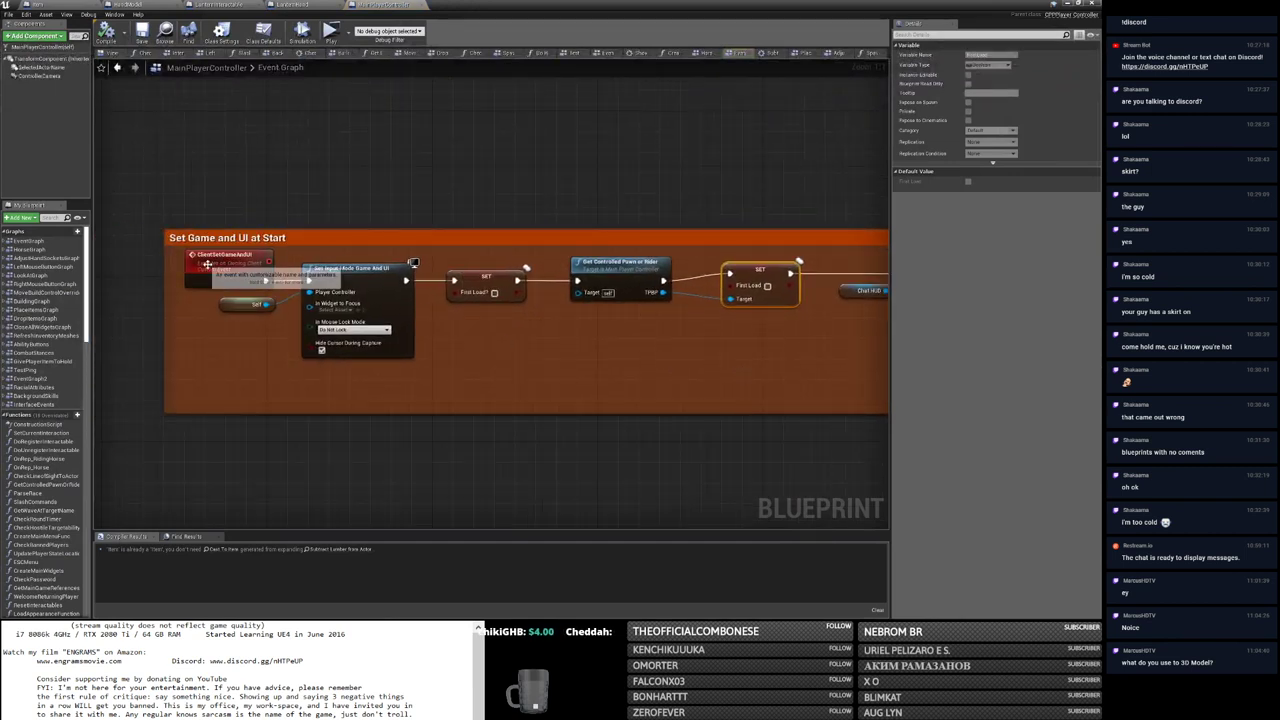
{"action": "left_click", "coordinate": [228, 260]}
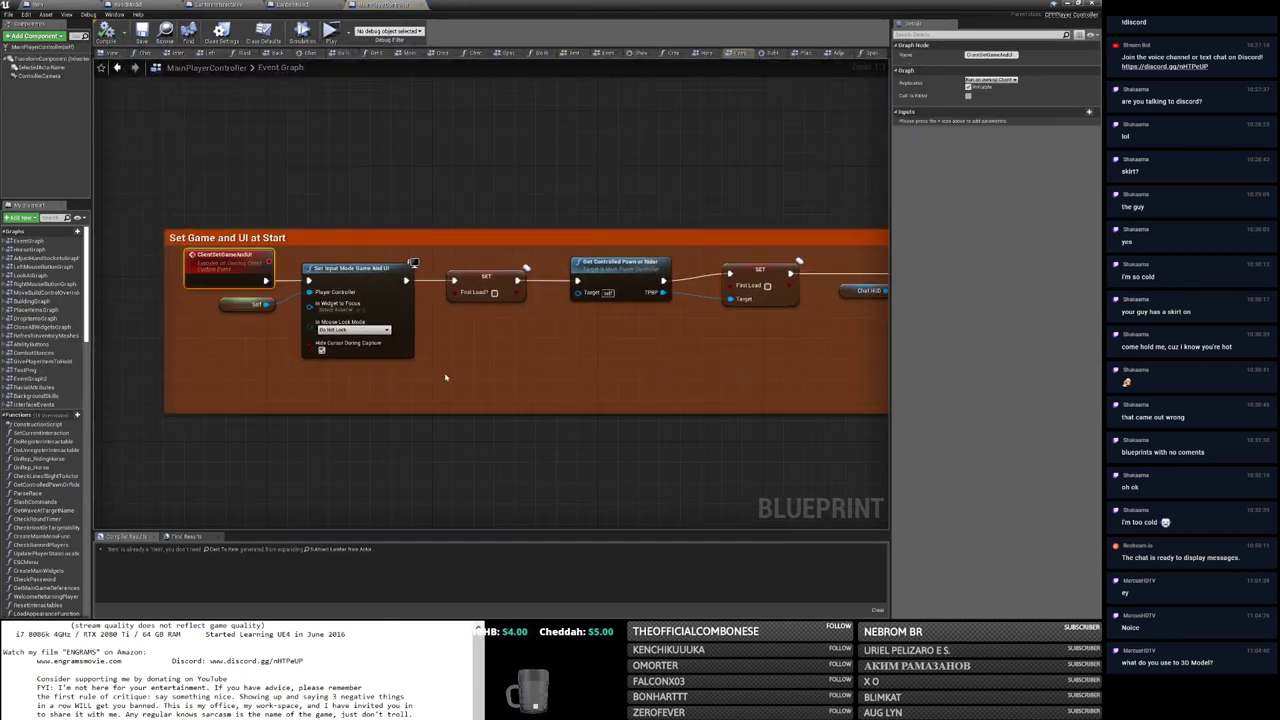
{"action": "right_click_drag", "start_coordinate": [456, 375], "coordinate": [259, 375]}
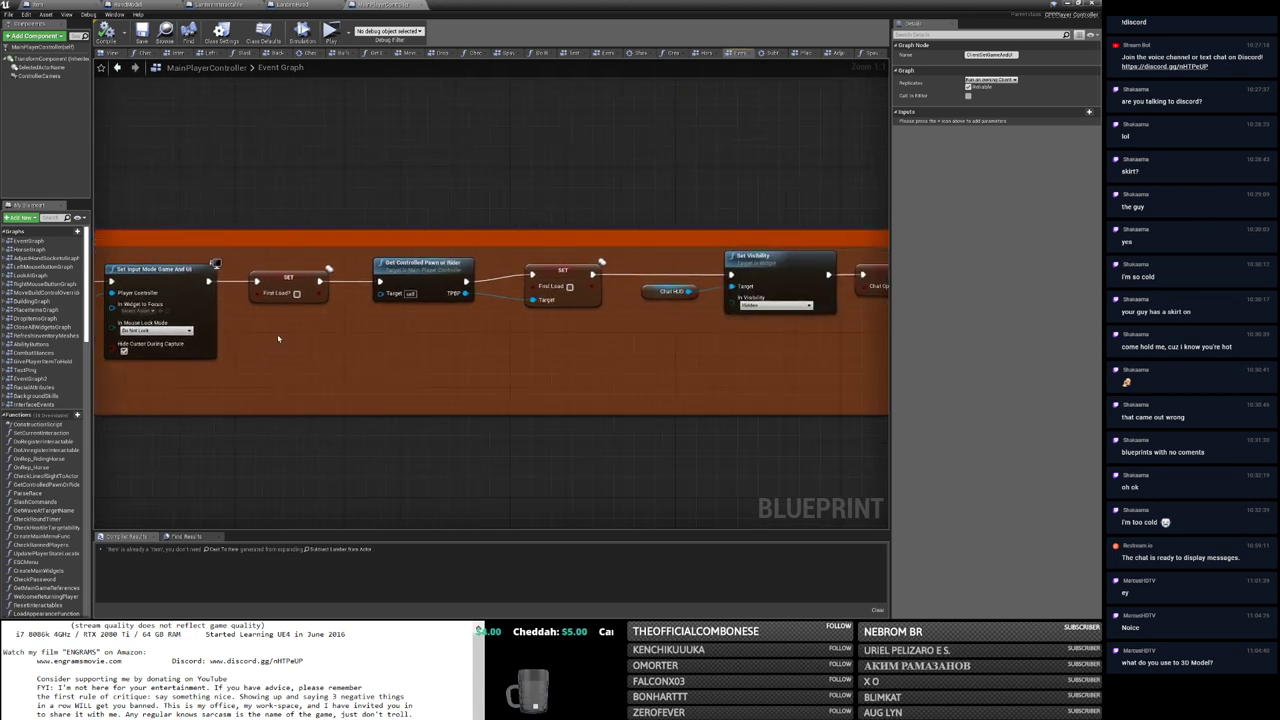
{"action": "scroll", "coordinate": [286, 327], "scroll_direction": "down", "scroll_amount": 2}
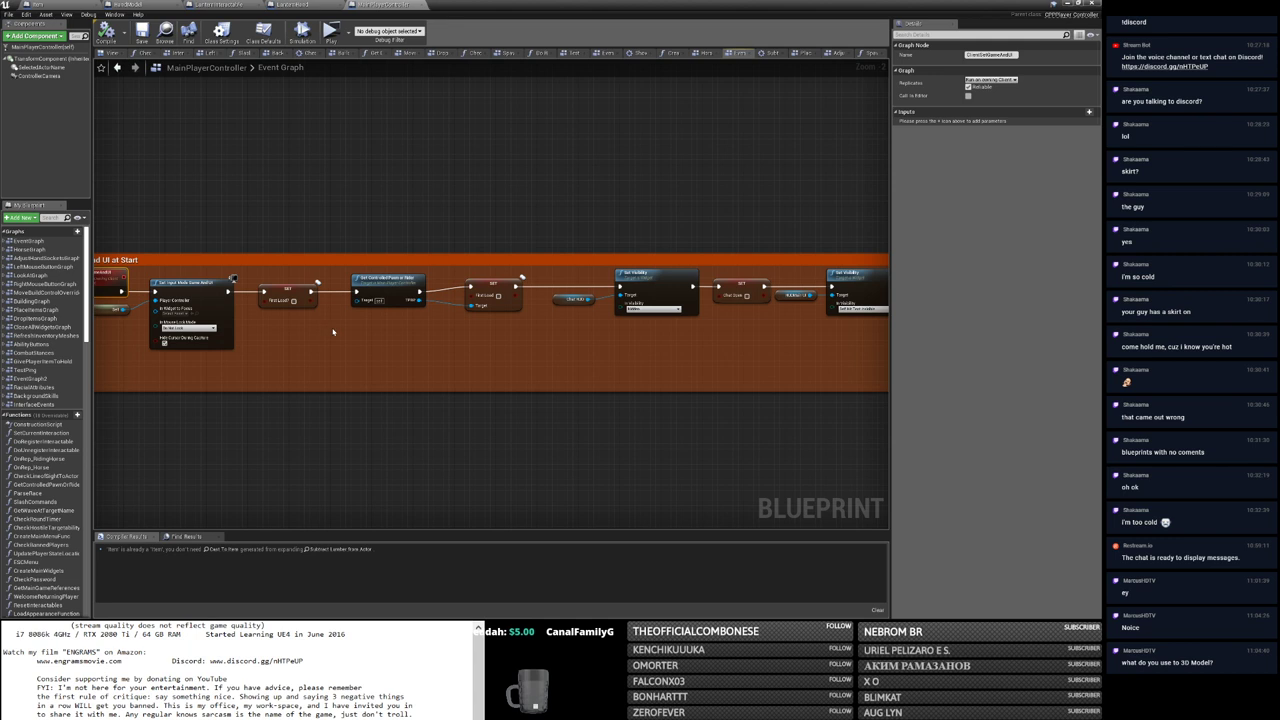
{"action": "right_click_drag", "start_coordinate": [322, 329], "coordinate": [167, 323]}
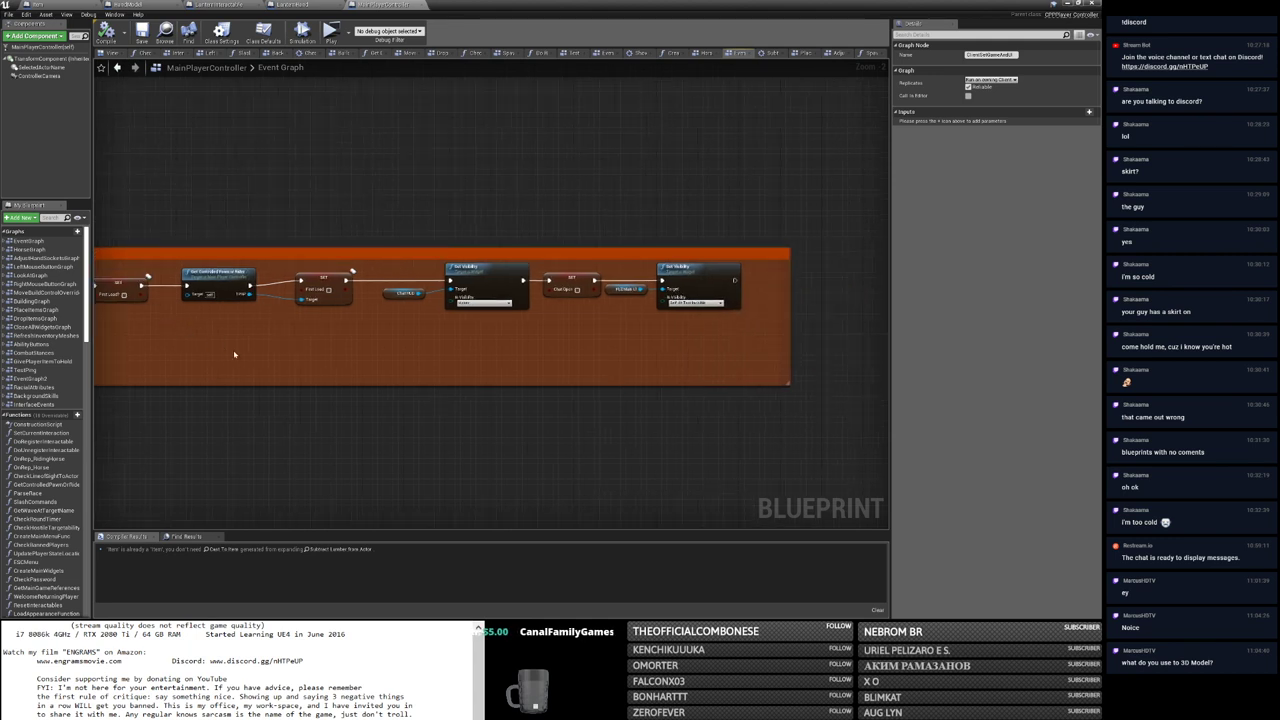
{"action": "mouse_move", "coordinate": [314, 359]}
{"action": "left_mouse_down"}
{"action": "mouse_move", "coordinate": [745, 262]}
{"action": "mouse_move", "coordinate": [744, 287]}
{"action": "left_mouse_up"}
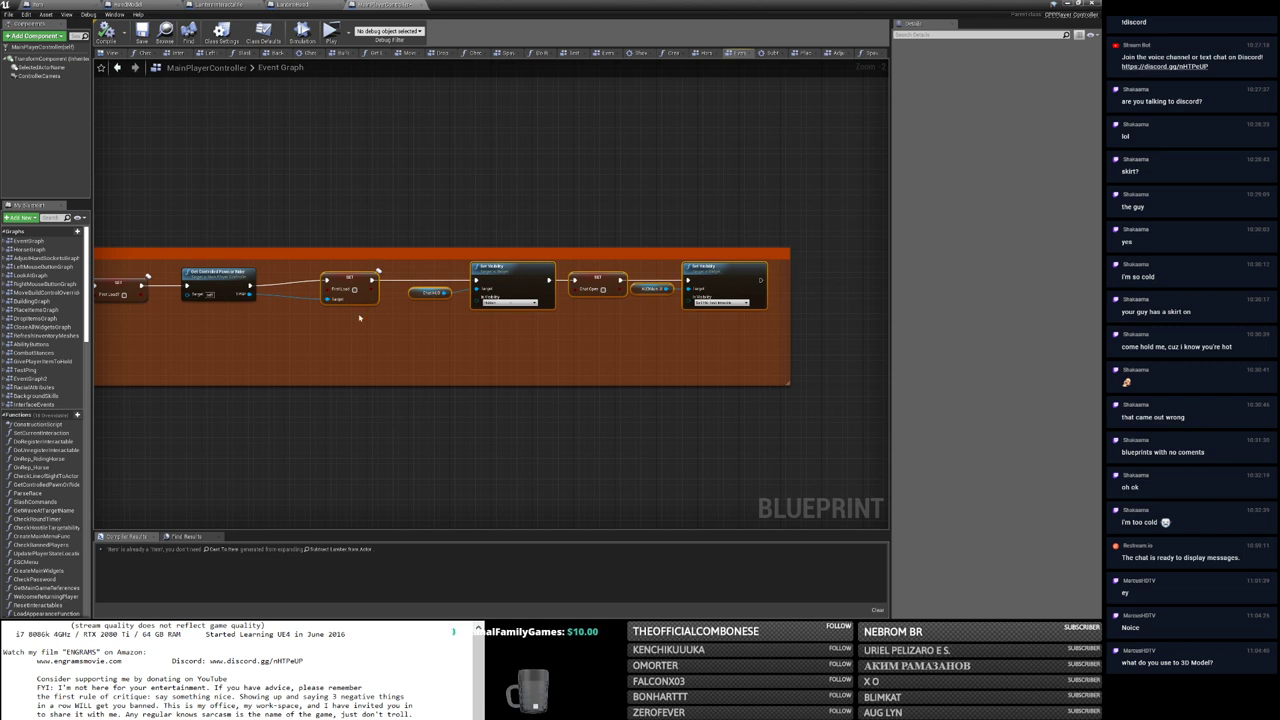
{"action": "scroll", "coordinate": [417, 306], "scroll_direction": "up", "scroll_amount": 3}
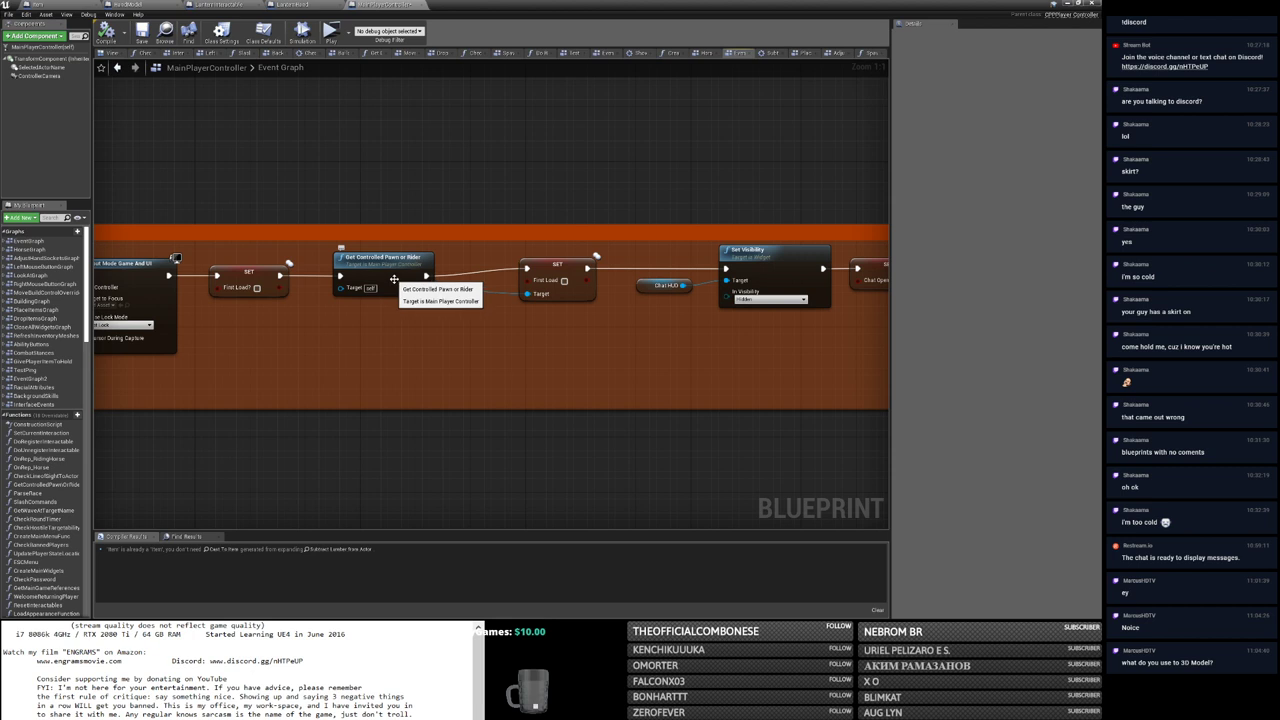
{"action": "right_click", "coordinate": [349, 356]}
{"action": "left_click", "coordinate": [346, 346]}
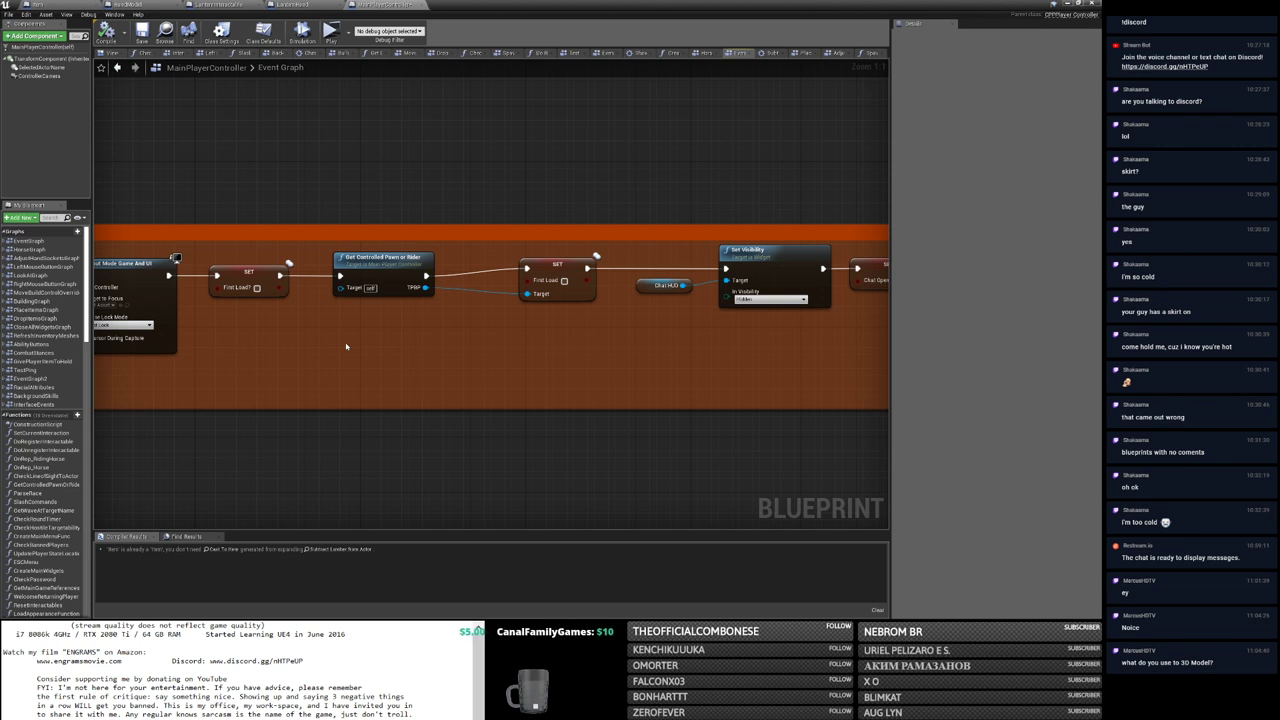
{"action": "right_click_drag", "start_coordinate": [362, 366], "coordinate": [430, 347]}
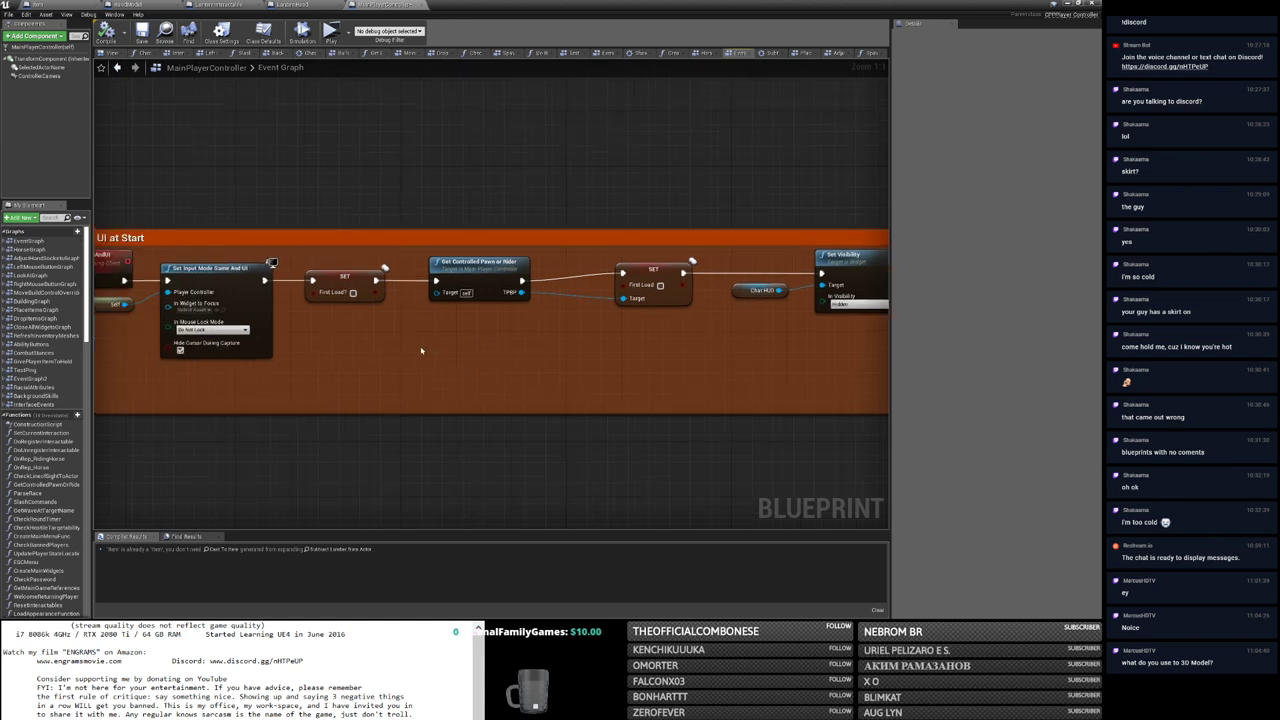
Step: Add a Get Controlled Pawn node feeding a Cast To ThirdPersonBP, executed after the First Load? SET
{"action": "right_click", "coordinate": [421, 350]}
{"action": "type", "text": "get contro"}
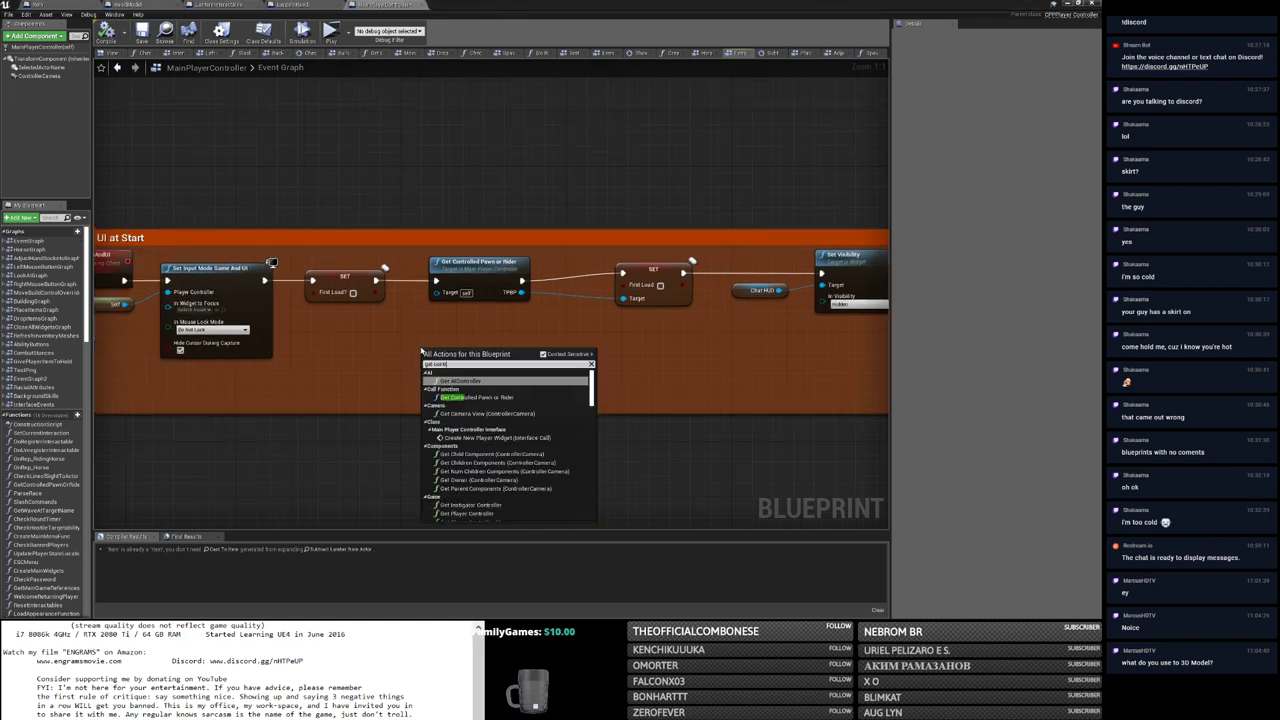
{"action": "type", "text": "lled pawn"}
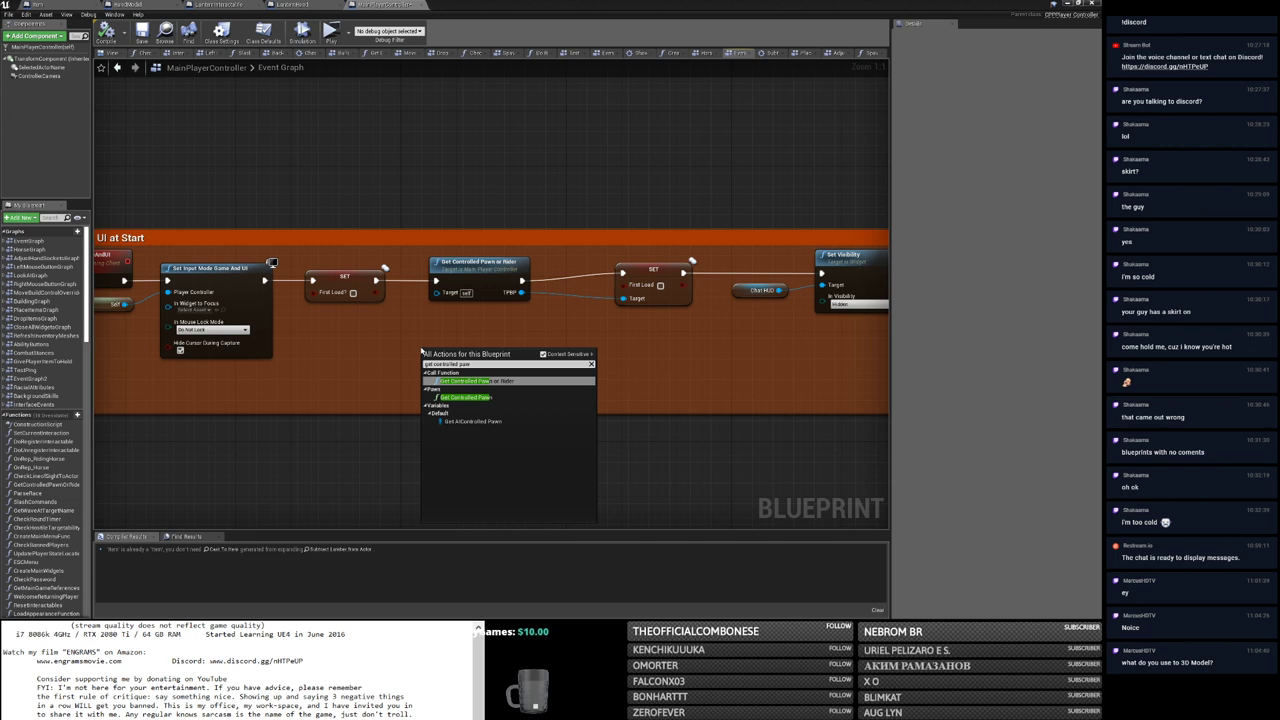
{"action": "left_click", "coordinate": [465, 397]}
{"action": "mouse_move", "coordinate": [489, 361]}
{"action": "left_mouse_down"}
{"action": "mouse_move", "coordinate": [371, 361]}
{"action": "mouse_move", "coordinate": [430, 355]}
{"action": "left_mouse_up"}
{"action": "type", "text": "cast to third"}
{"action": "key", "text": "Return"}
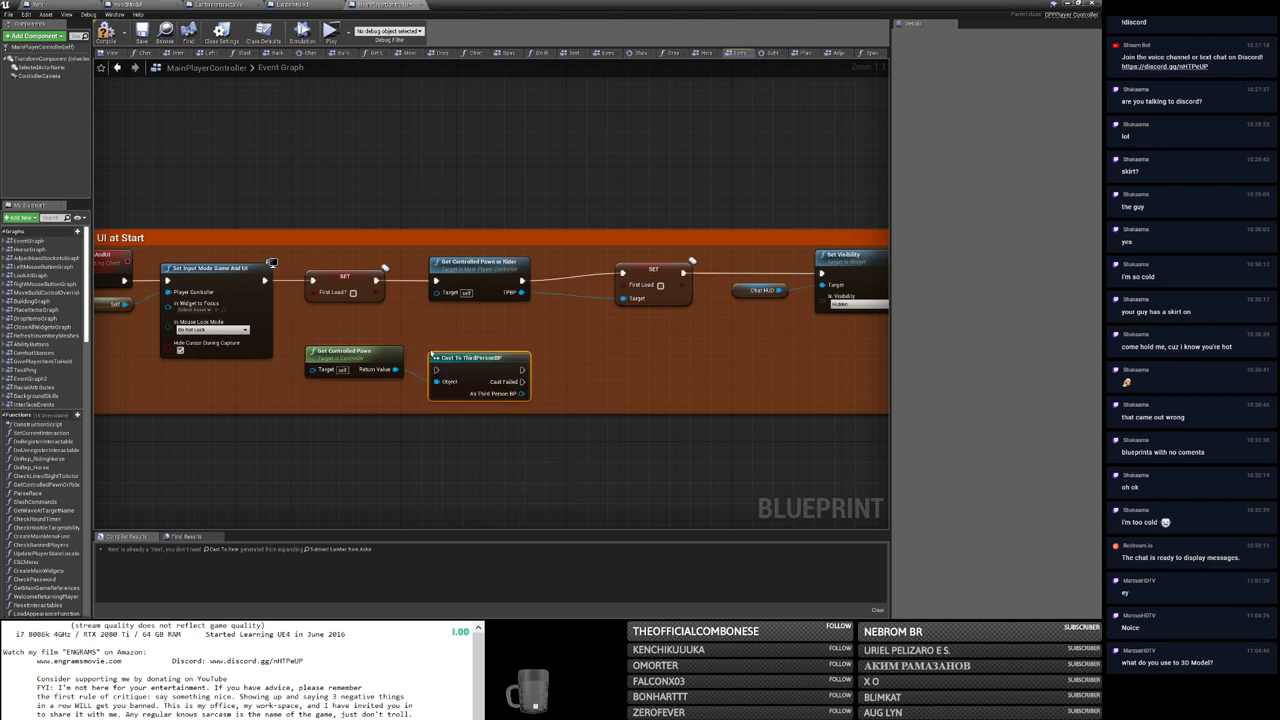
{"action": "mouse_move", "coordinate": [378, 280]}
{"action": "left_mouse_down"}
{"action": "mouse_move", "coordinate": [437, 370]}
{"action": "mouse_move", "coordinate": [487, 331]}
{"action": "left_mouse_up"}
{"action": "right_click", "coordinate": [493, 342]}
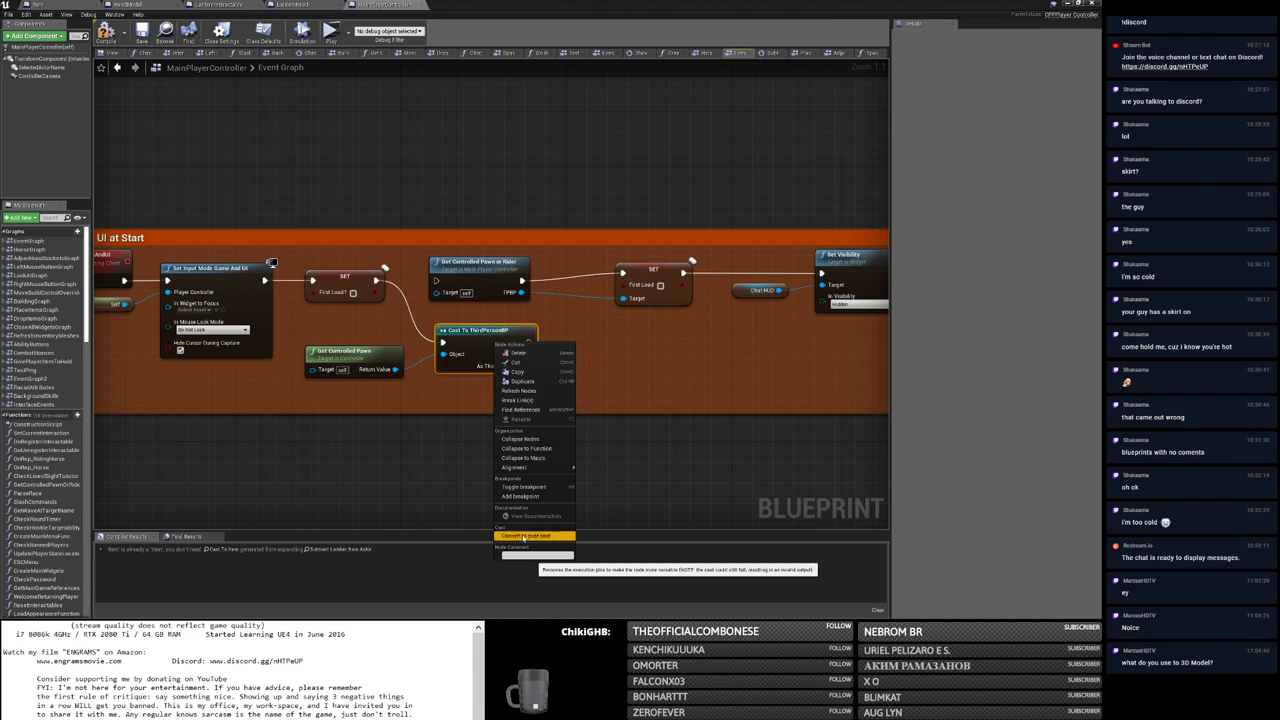
Step: Find all references to the ClientSetGameAndUI event
{"action": "right_click_drag", "start_coordinate": [339, 497], "coordinate": [514, 500]}
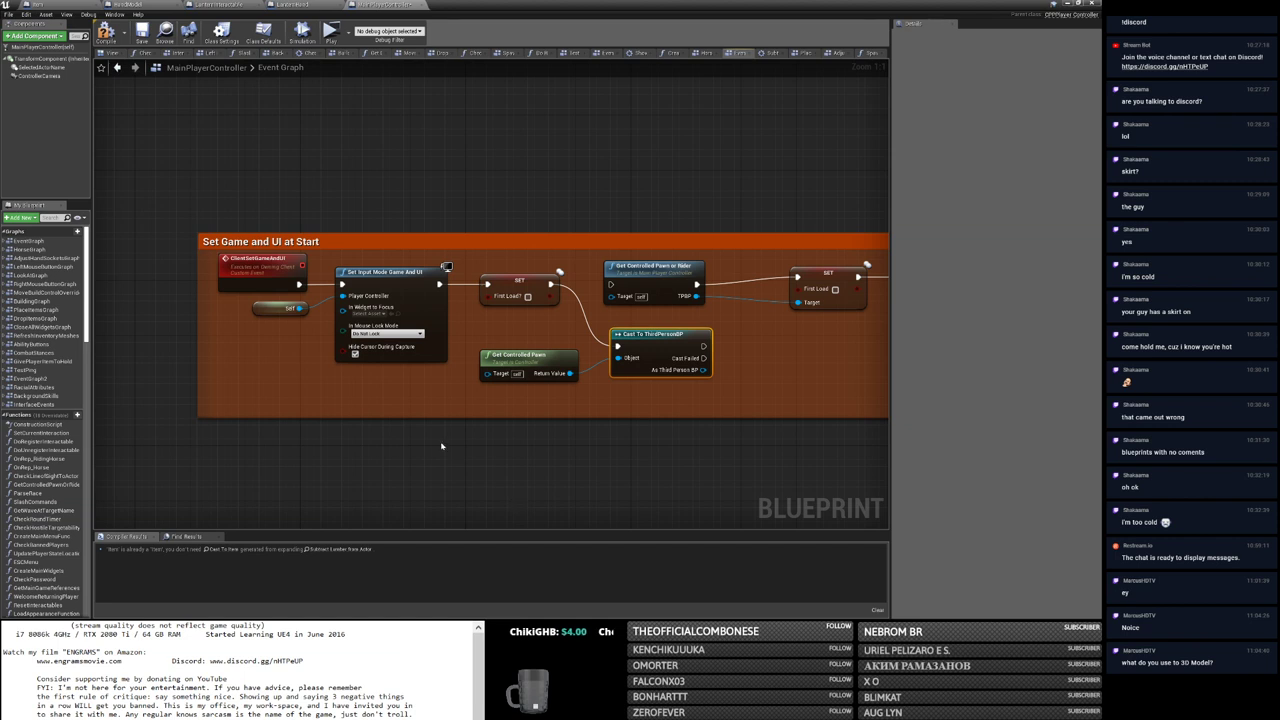
{"action": "right_click_drag", "start_coordinate": [443, 447], "coordinate": [254, 430]}
{"action": "mouse_move", "coordinate": [446, 383]}
{"action": "right_mouse_down"}
{"action": "mouse_move", "coordinate": [322, 410]}
{"action": "mouse_move", "coordinate": [371, 400]}
{"action": "right_mouse_up"}
{"action": "right_click_drag", "start_coordinate": [200, 400], "coordinate": [402, 400]}
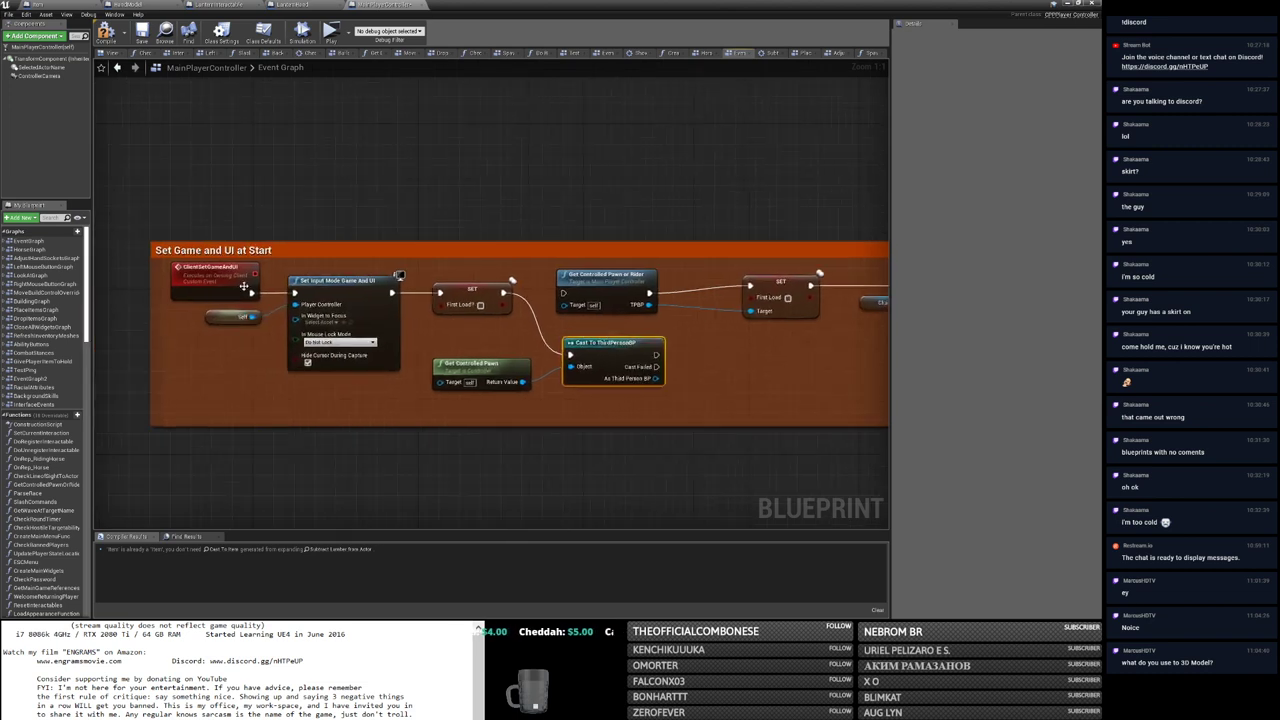
{"action": "right_click", "coordinate": [222, 284]}
{"action": "left_click", "coordinate": [263, 362]}
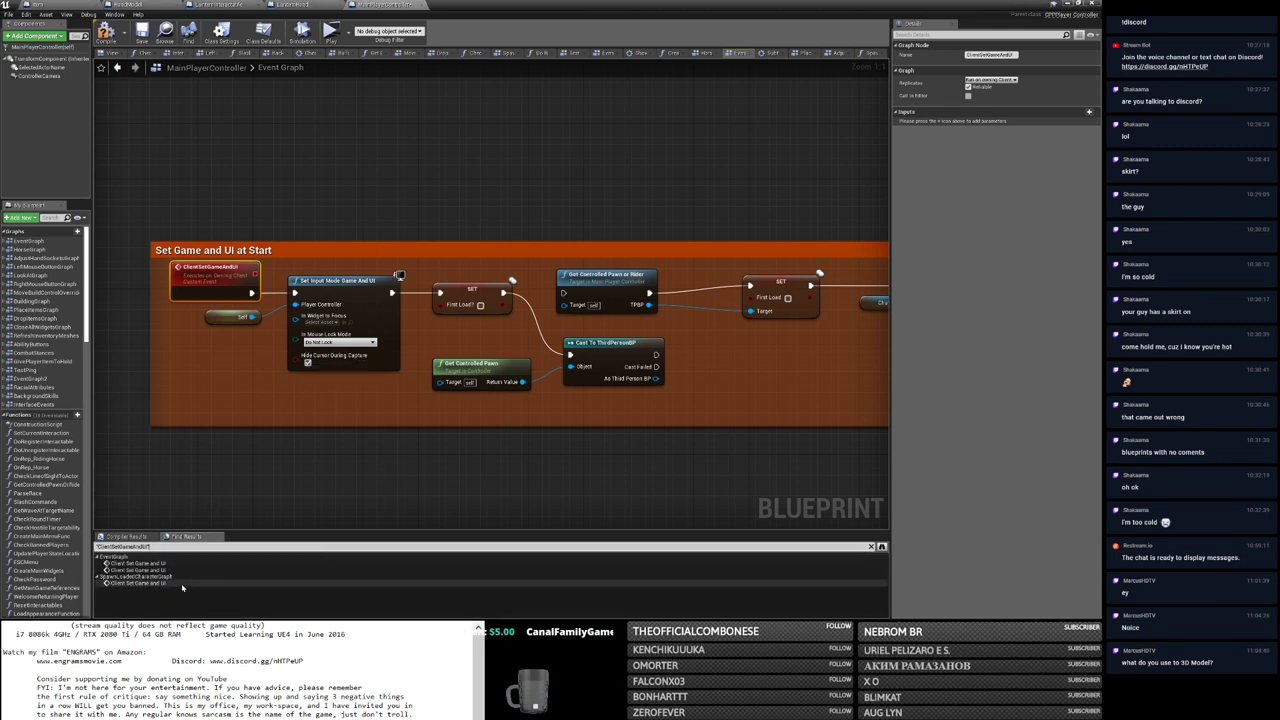
Step: Jump to the ClientSetGameAndUI calls and inspect the Finish Logging In logic in Spawn Loaded Character Graph
{"action": "left_click", "coordinate": [150, 570]}
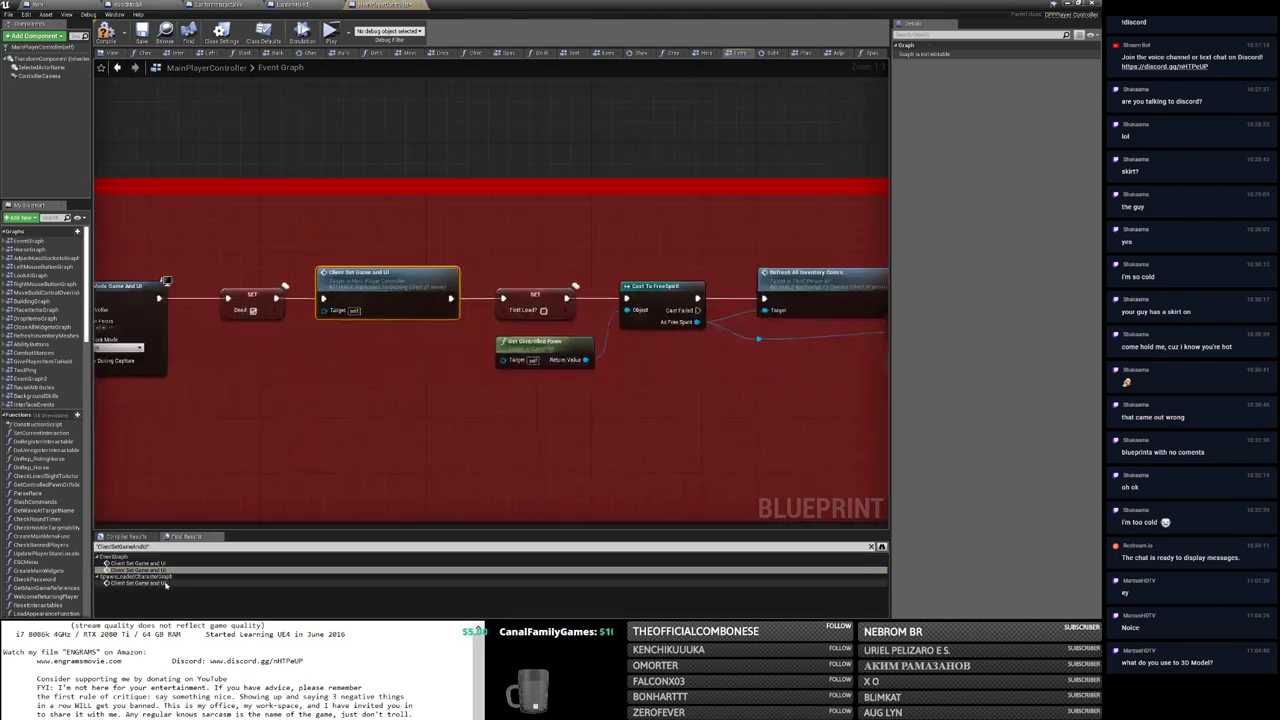
{"action": "scroll", "coordinate": [778, 408], "scroll_direction": "down", "scroll_amount": 6}
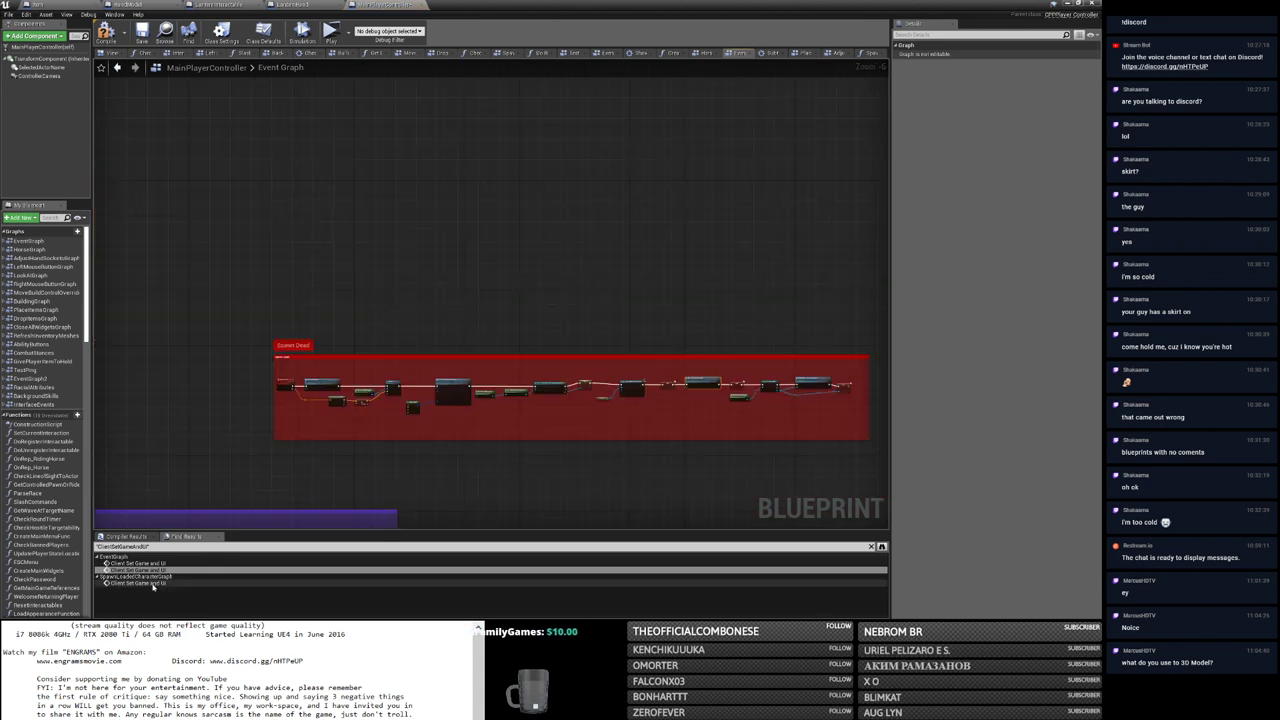
{"action": "left_click", "coordinate": [222, 582]}
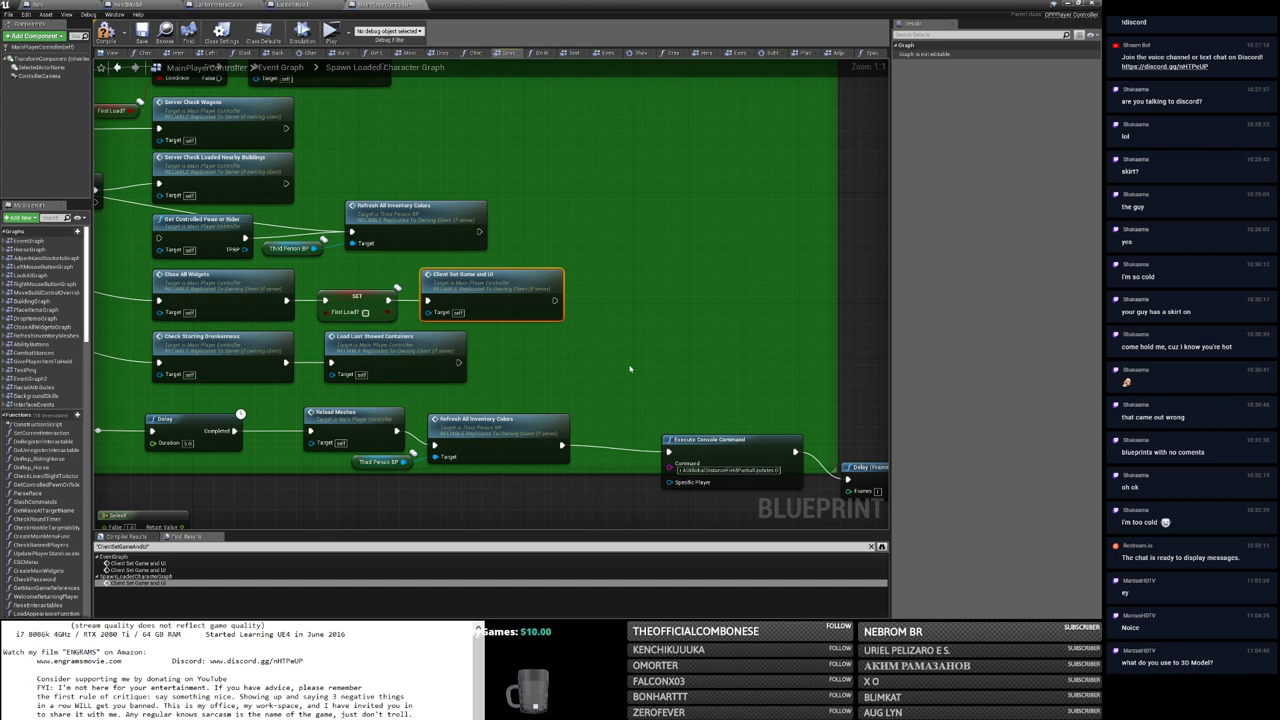
{"action": "scroll", "coordinate": [650, 322], "scroll_direction": "down", "scroll_amount": 2}
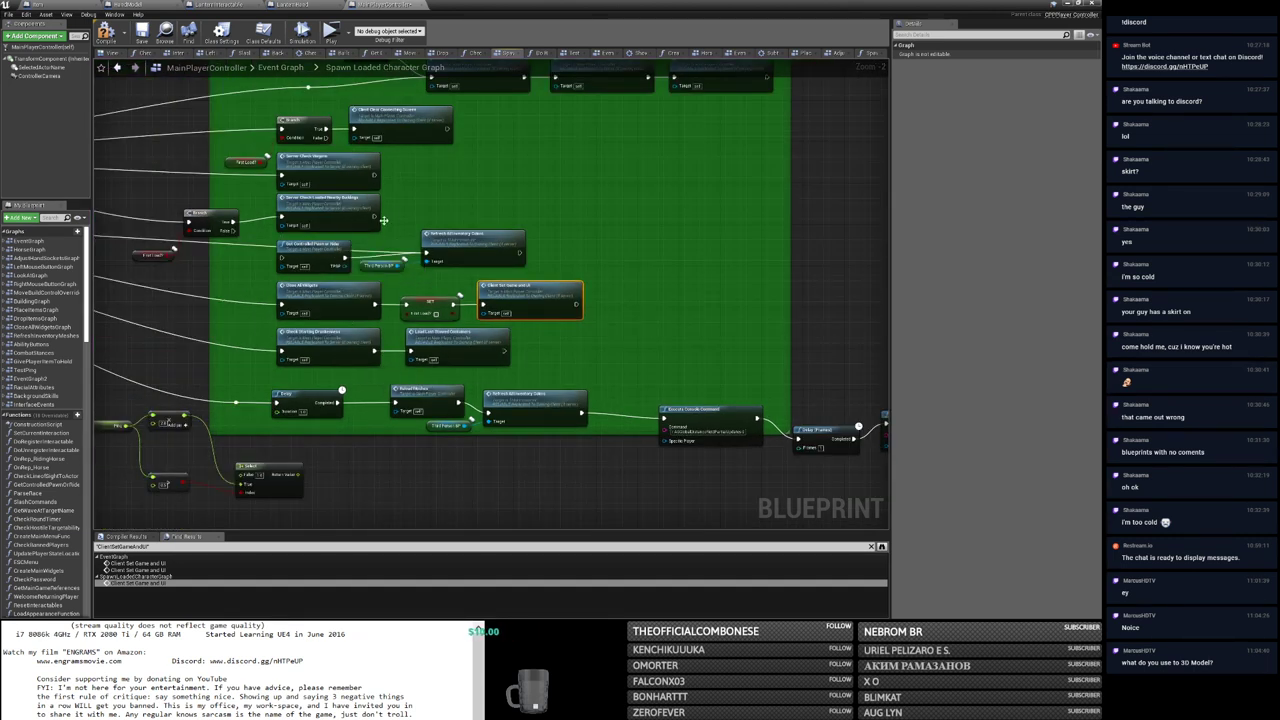
{"action": "mouse_move", "coordinate": [410, 205]}
{"action": "right_mouse_down"}
{"action": "mouse_move", "coordinate": [410, 290]}
{"action": "mouse_move", "coordinate": [655, 219]}
{"action": "mouse_move", "coordinate": [491, 168]}
{"action": "right_mouse_up"}
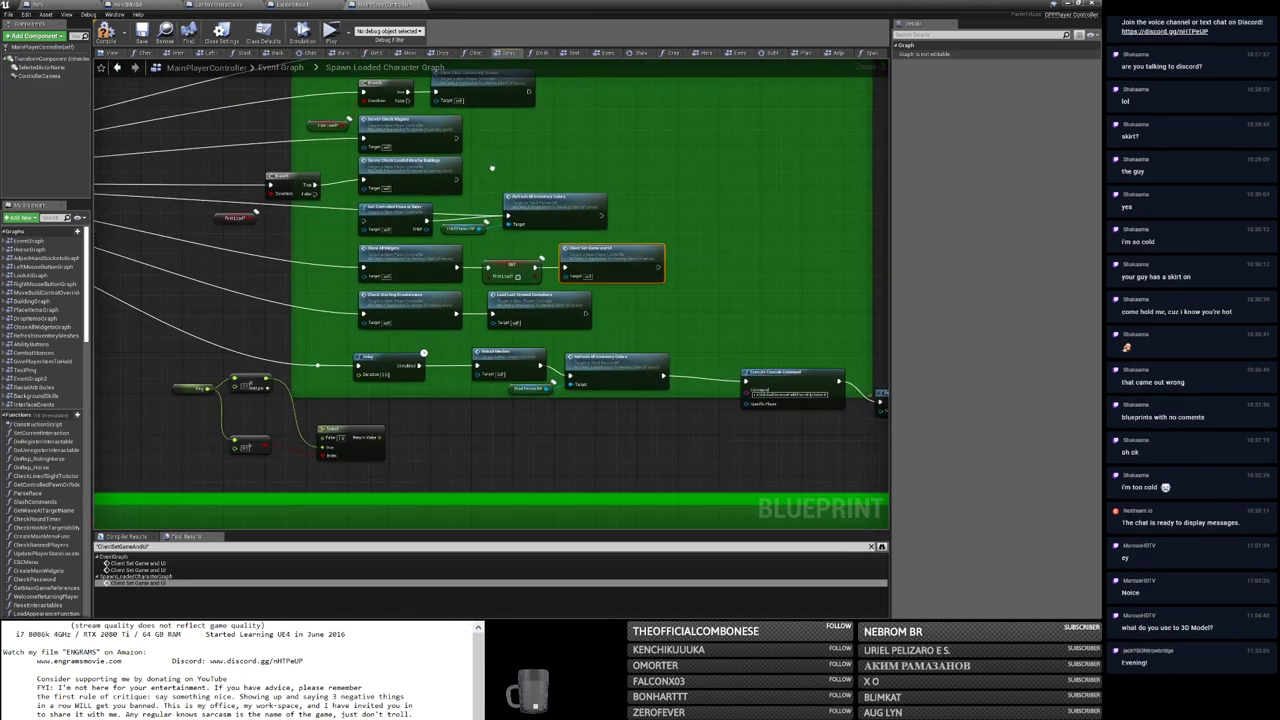
{"action": "mouse_move", "coordinate": [491, 168]}
{"action": "right_mouse_down"}
{"action": "mouse_move", "coordinate": [213, 140]}
{"action": "mouse_move", "coordinate": [338, 302]}
{"action": "right_mouse_up"}
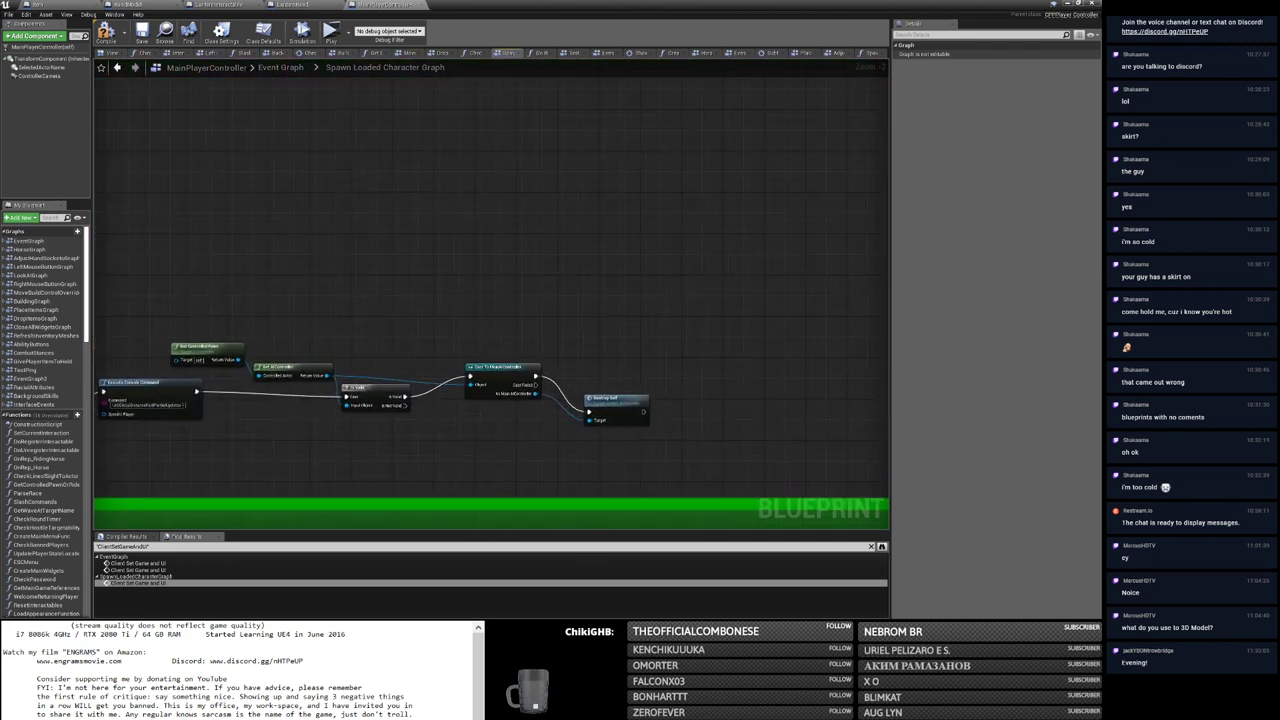
{"action": "scroll", "coordinate": [338, 302], "scroll_direction": "down", "scroll_amount": 3}
{"action": "mouse_move", "coordinate": [338, 302]}
{"action": "right_mouse_down"}
{"action": "mouse_move", "coordinate": [343, 449]}
{"action": "mouse_move", "coordinate": [780, 268]}
{"action": "right_mouse_up"}
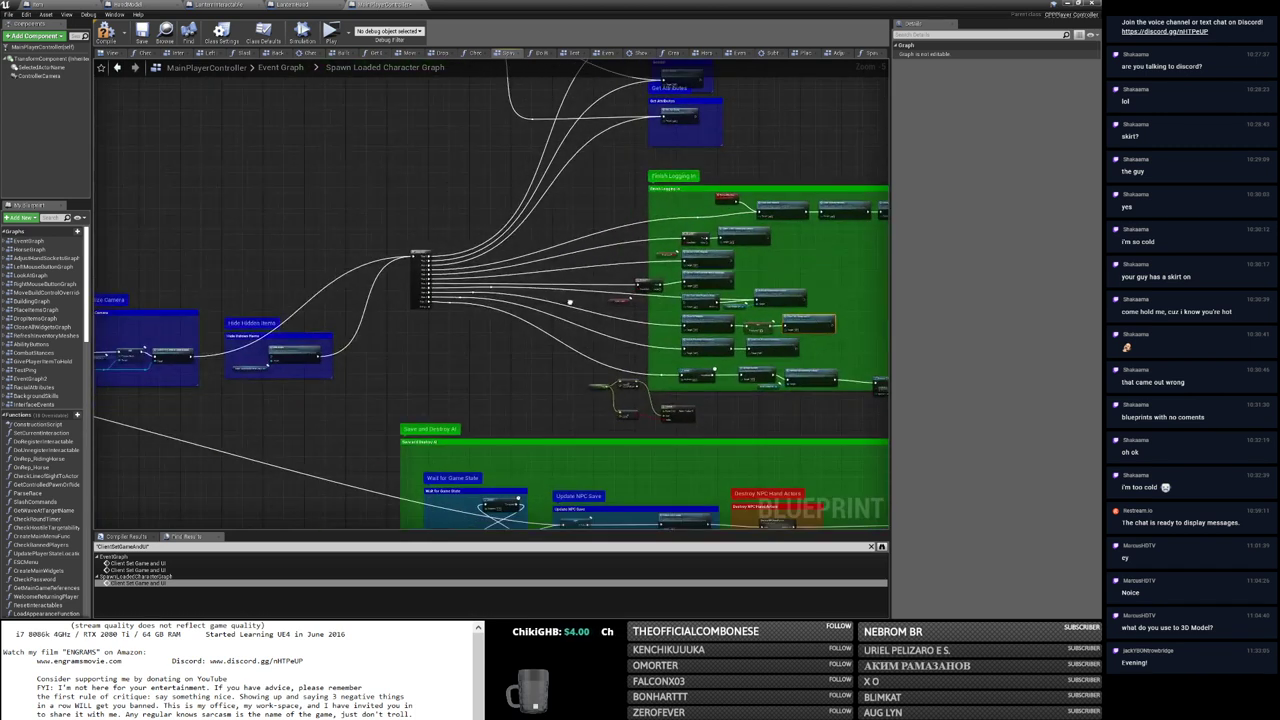
{"action": "right_click_drag", "start_coordinate": [780, 268], "coordinate": [451, 219]}
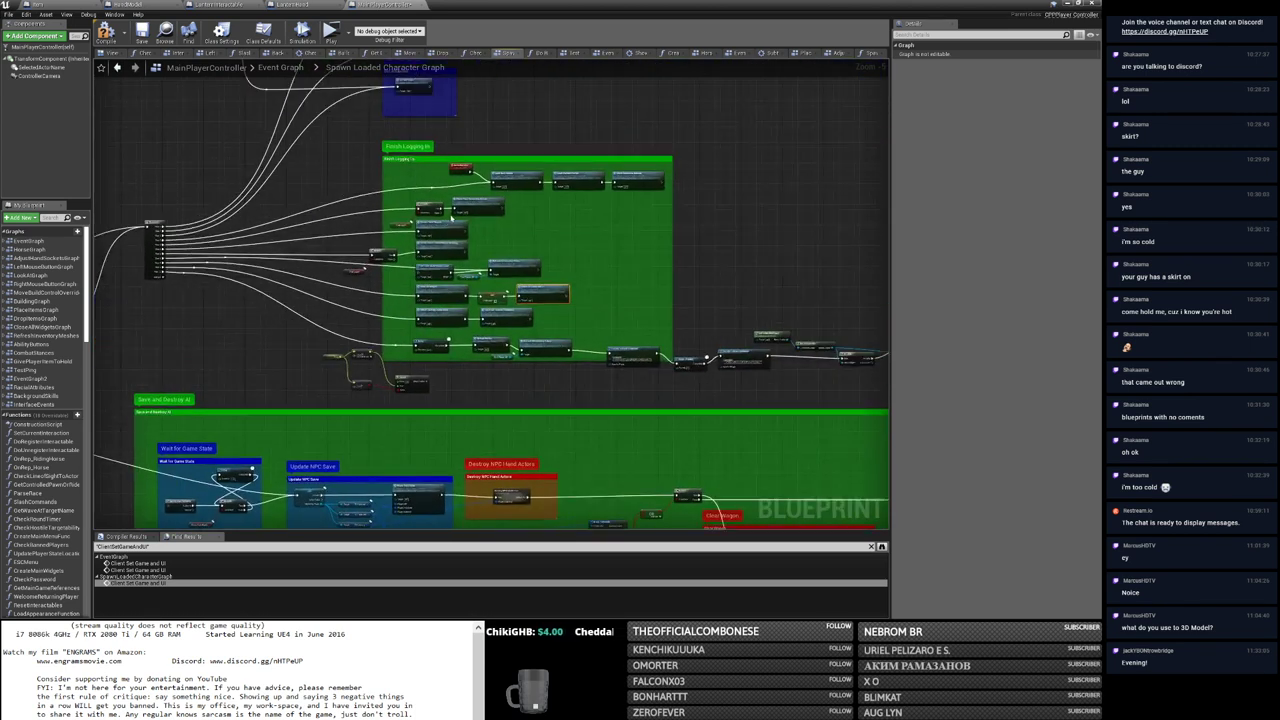
{"action": "scroll", "coordinate": [451, 219], "scroll_direction": "up", "scroll_amount": 1}
{"action": "scroll", "coordinate": [448, 217], "scroll_direction": "up", "scroll_amount": 1}
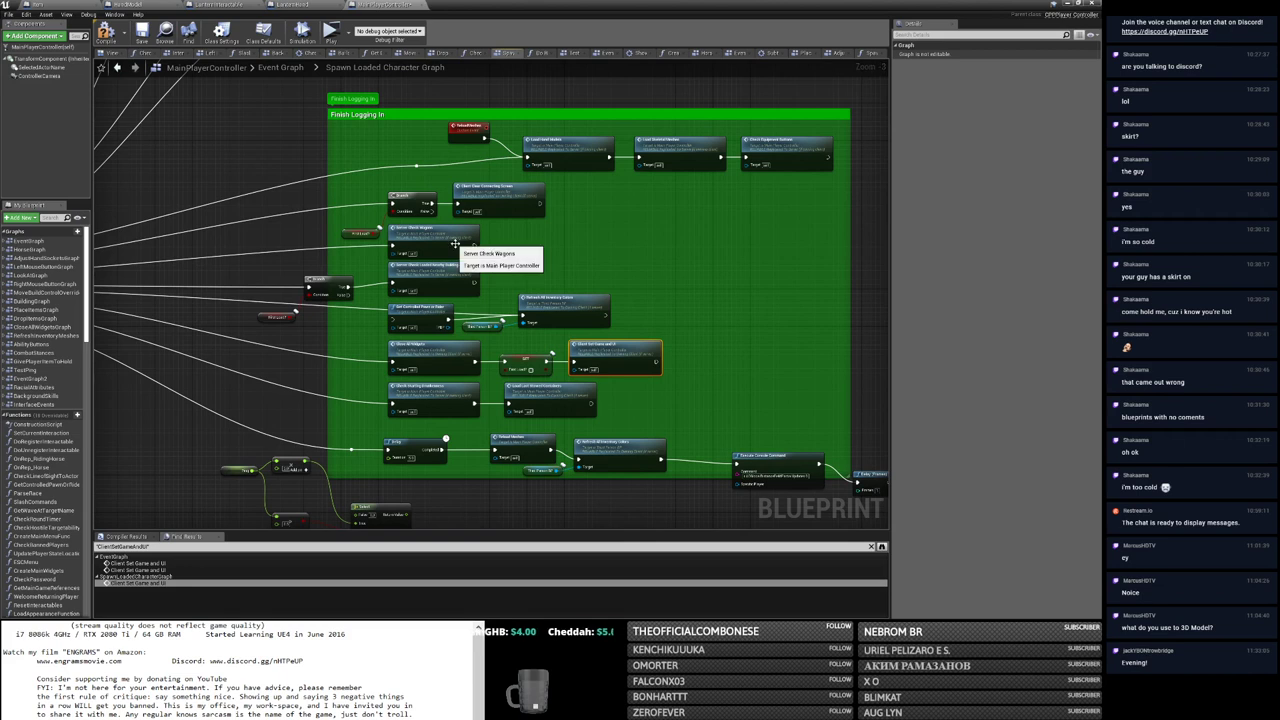
Step: Return to the Event Graph and navigate back to the Set Game and UI at Start section
{"action": "key", "text": "alt+Left"}
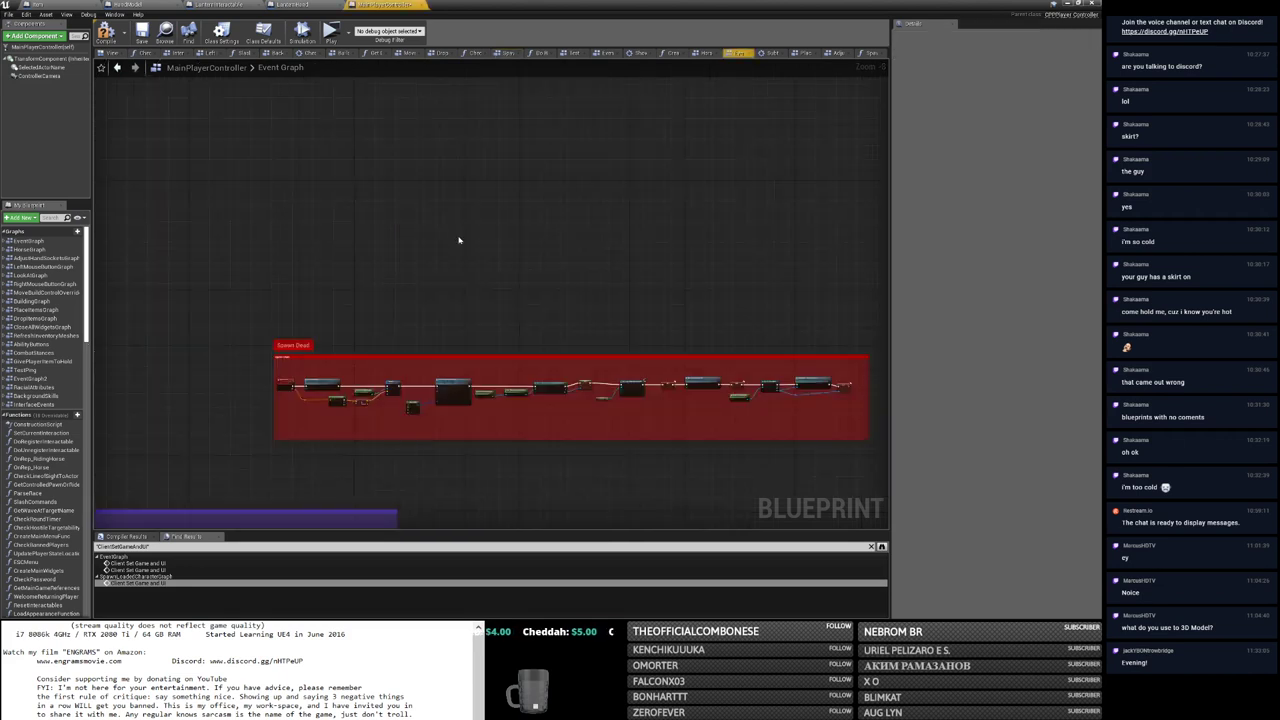
{"action": "right_click_drag", "start_coordinate": [490, 244], "coordinate": [231, 231]}
{"action": "scroll", "coordinate": [230, 272], "scroll_direction": "up", "scroll_amount": 4}
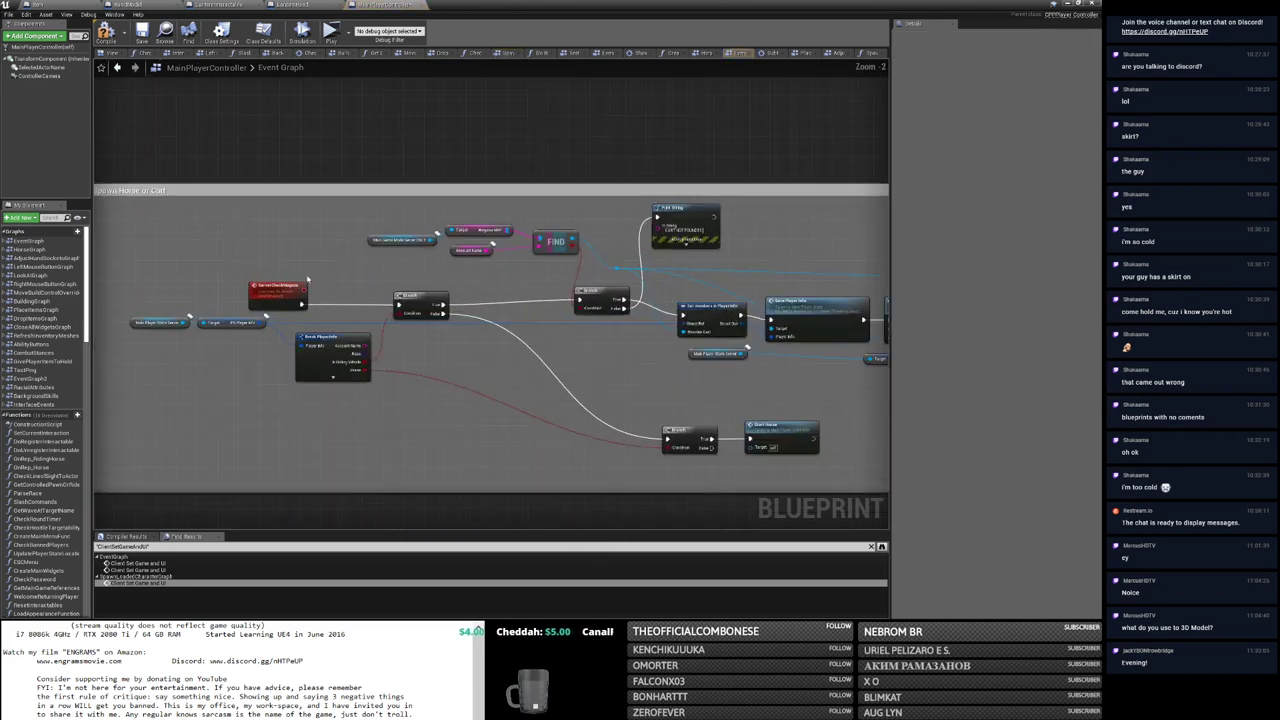
{"action": "right_click_drag", "start_coordinate": [356, 272], "coordinate": [120, 224]}
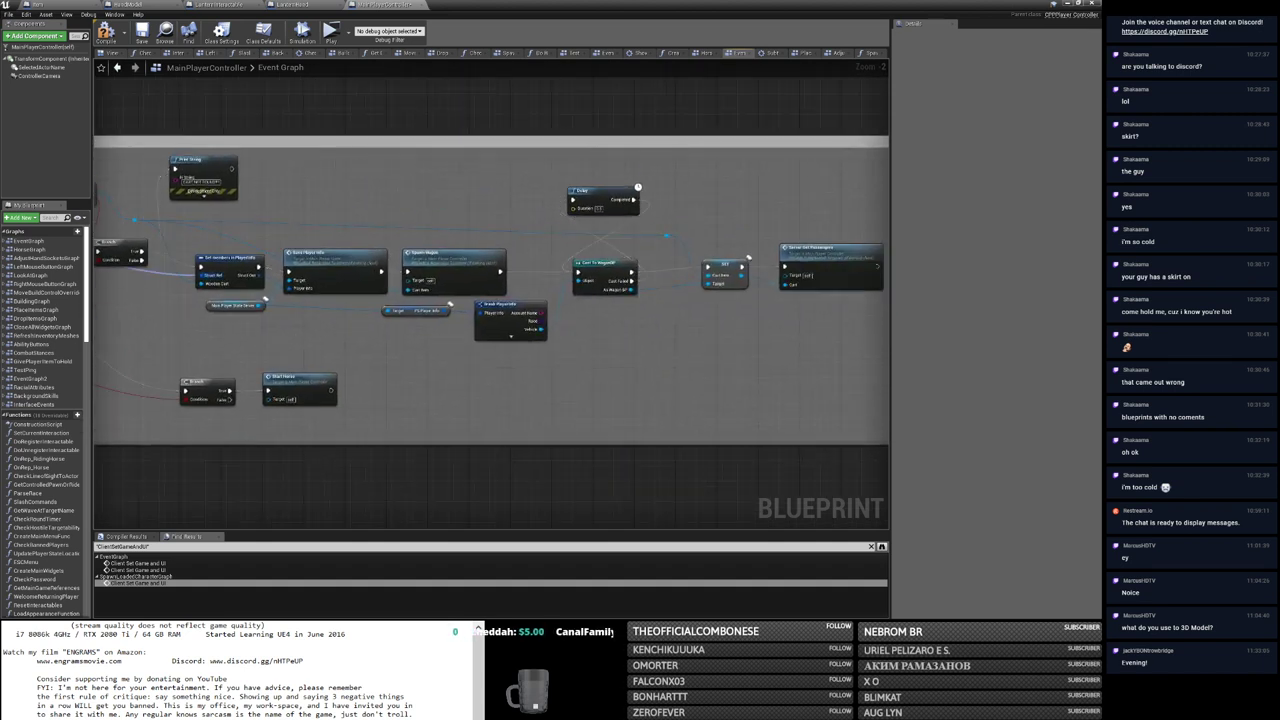
{"action": "right_click_drag", "start_coordinate": [120, 224], "coordinate": [354, 230]}
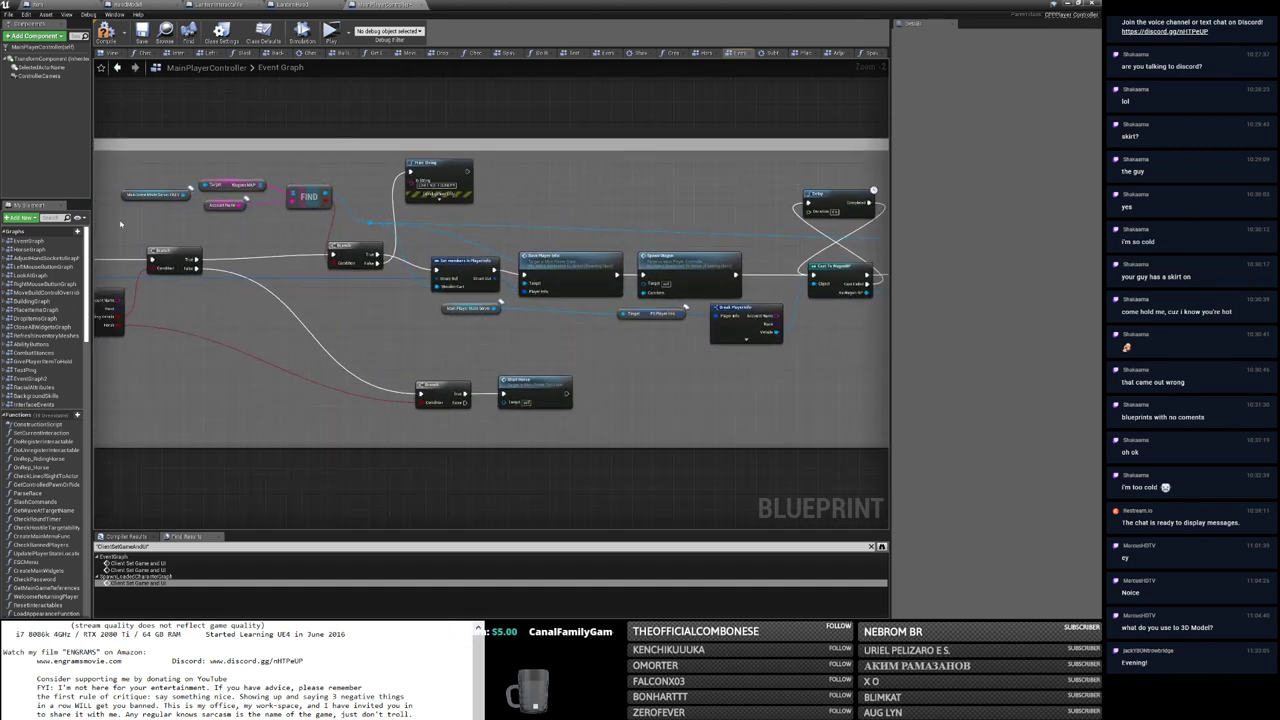
{"action": "left_click", "coordinate": [116, 68]}
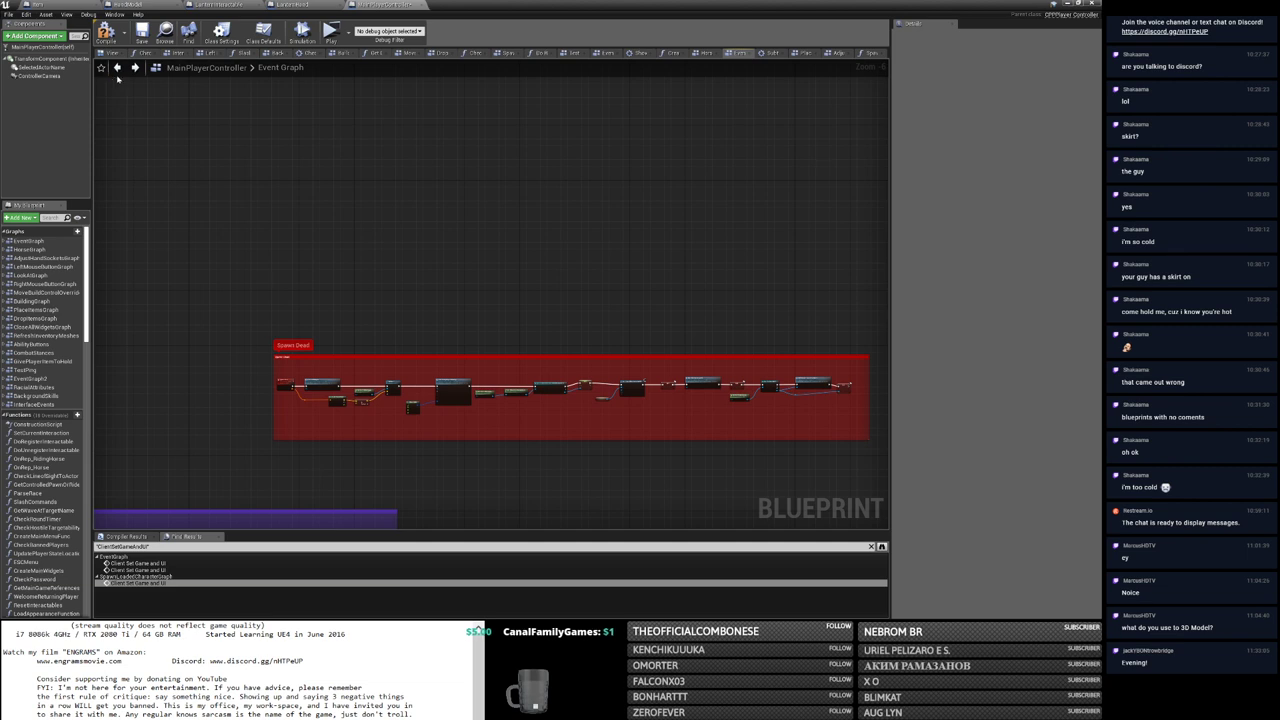
{"action": "left_click", "coordinate": [117, 67]}
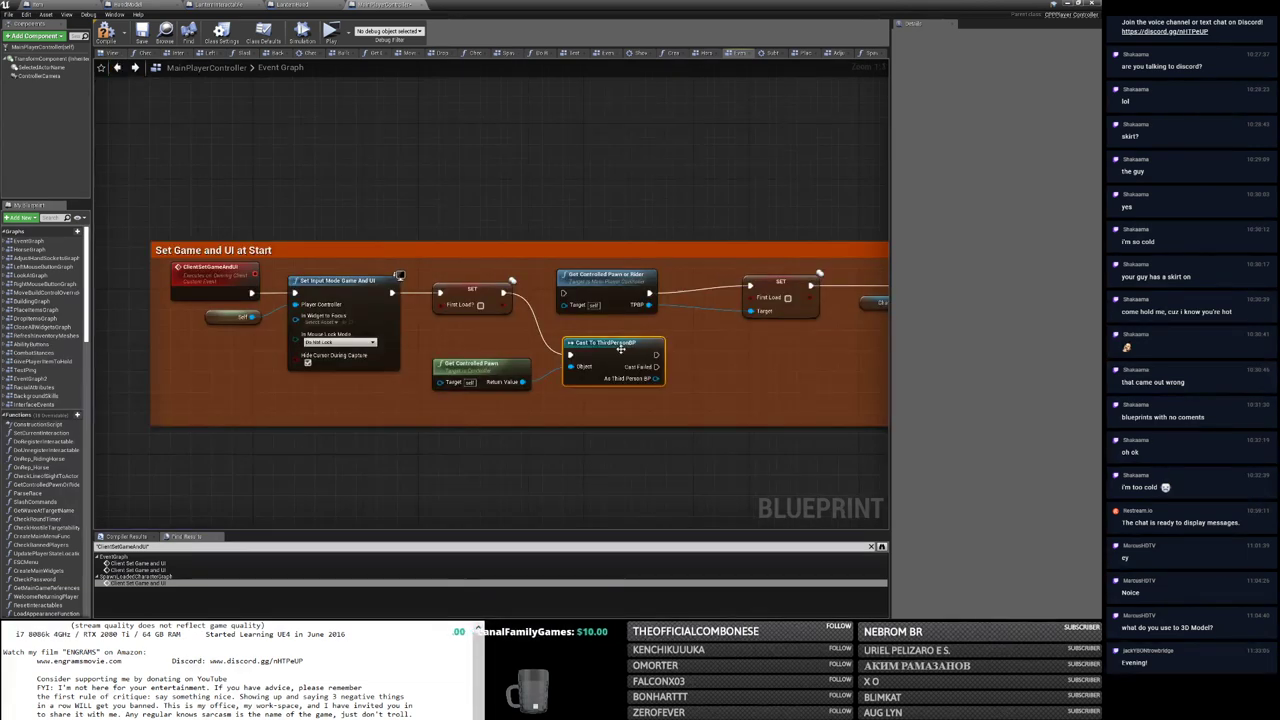
Step: Open the Get Controlled Pawn or Rider function graph beside the Set Visibility node
{"action": "right_click_drag", "start_coordinate": [620, 349], "coordinate": [493, 323]}
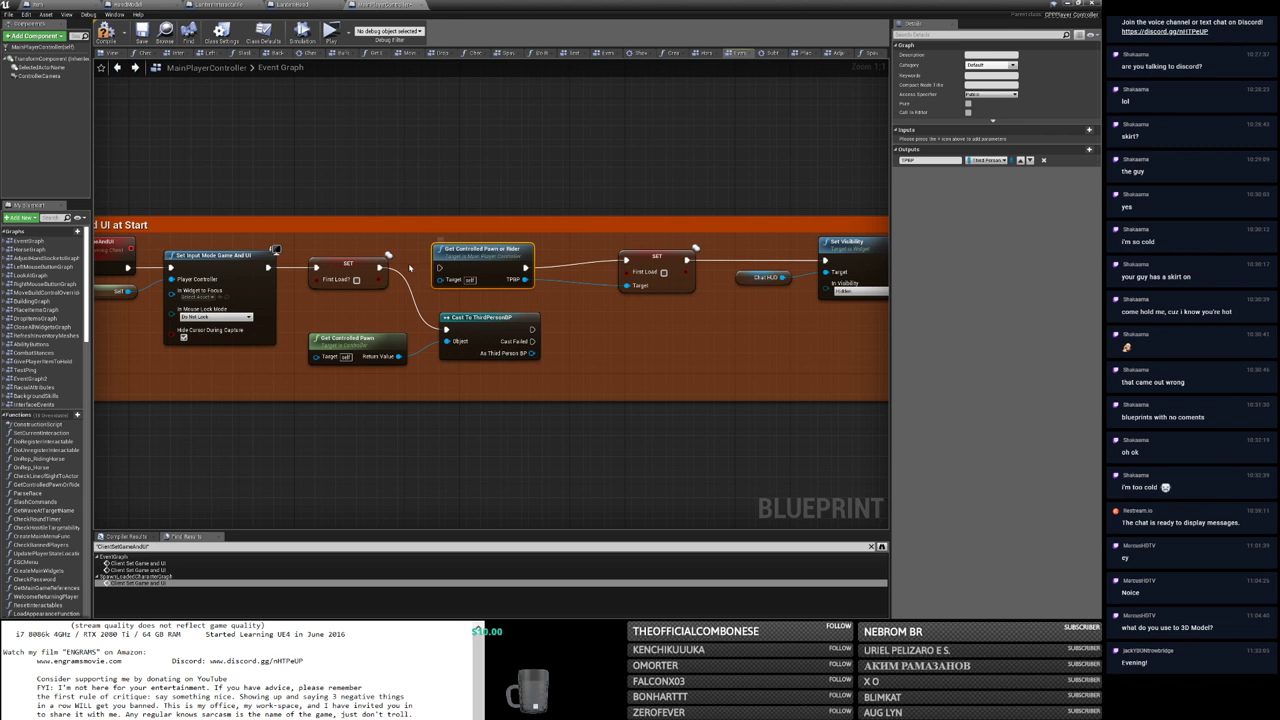
{"action": "double_click", "coordinate": [478, 267]}
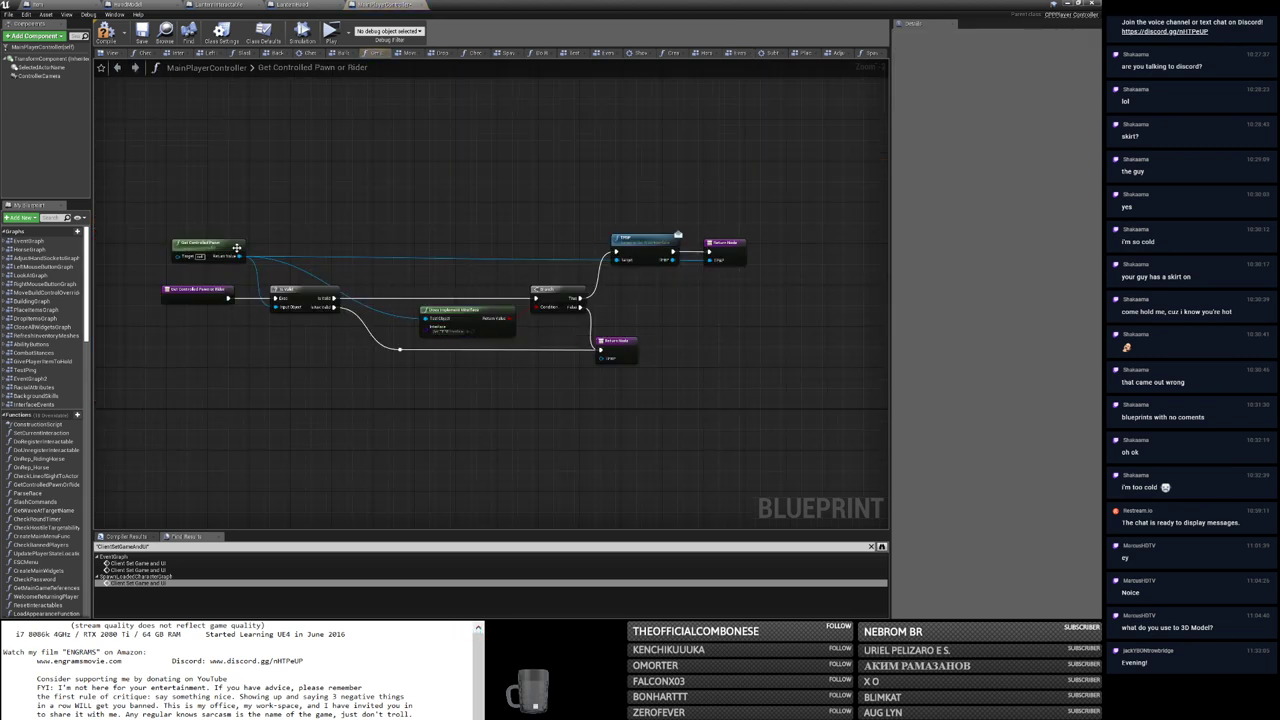
{"action": "left_click", "coordinate": [1053, 4]}
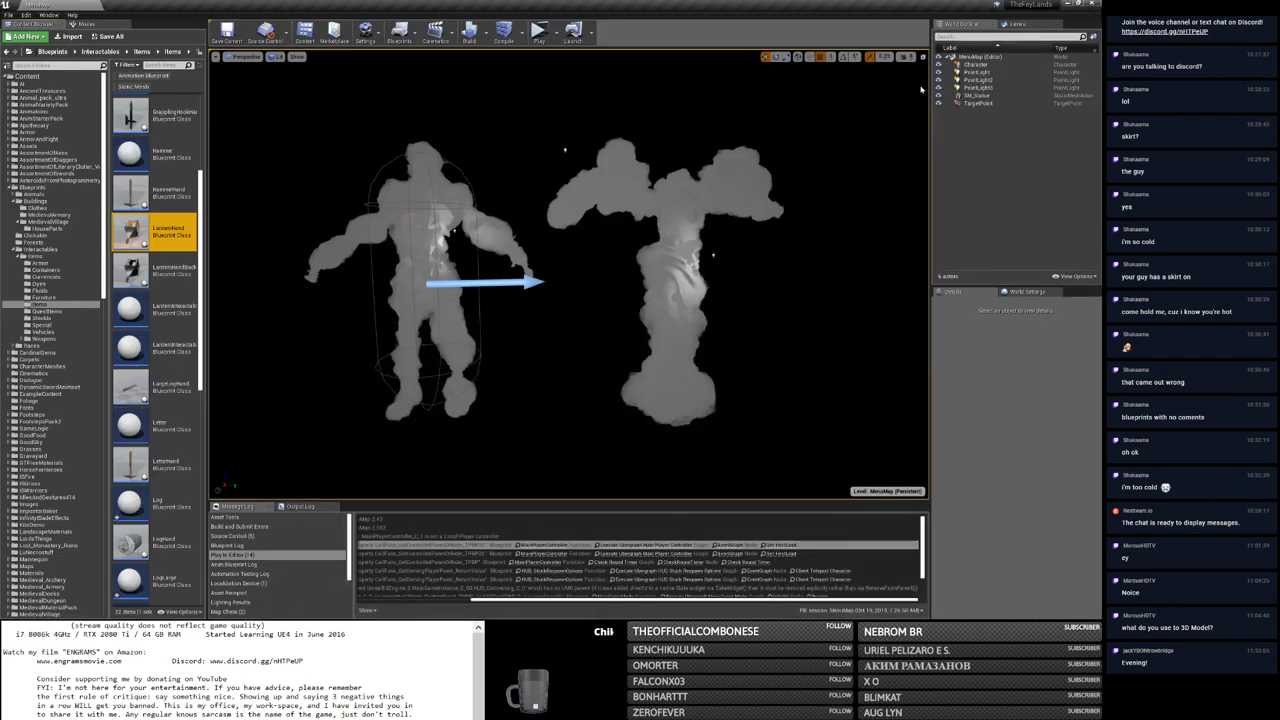
{"action": "key", "text": "alt+Tab"}
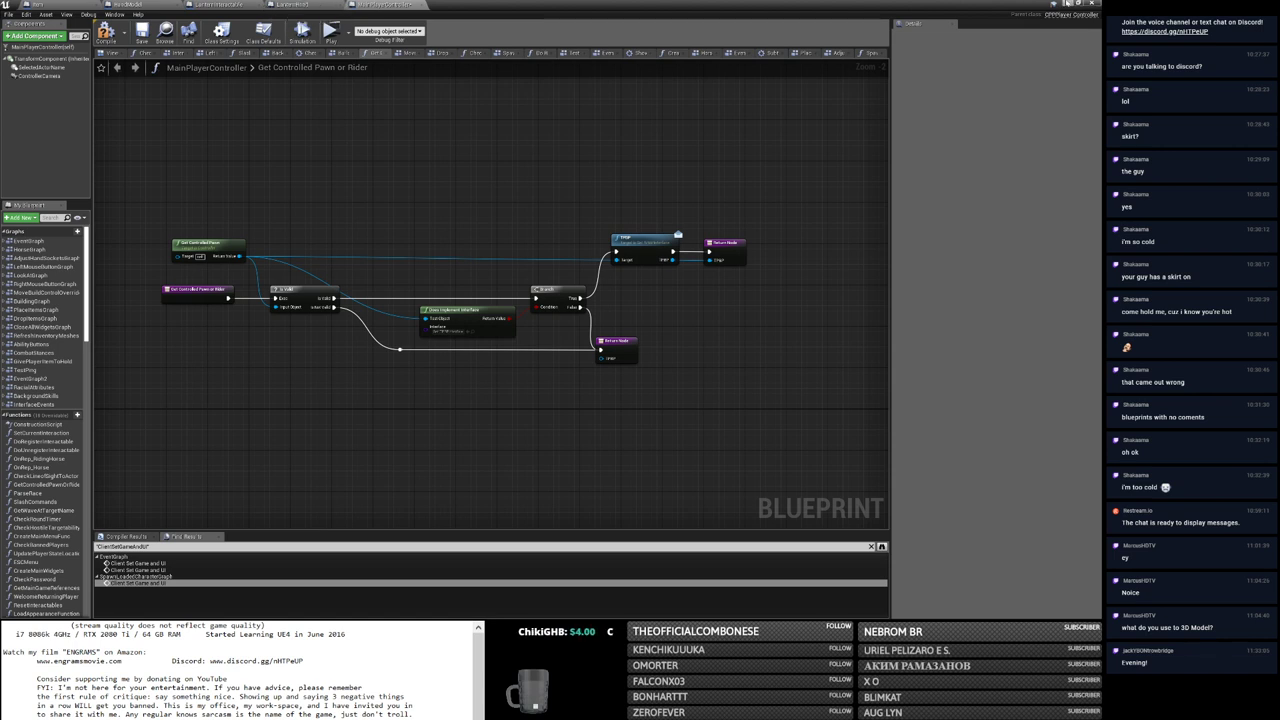
Step: Minimize the Blueprint editor and start The Fey Lands in Standalone Game windows
{"action": "left_click", "coordinate": [1067, 4]}
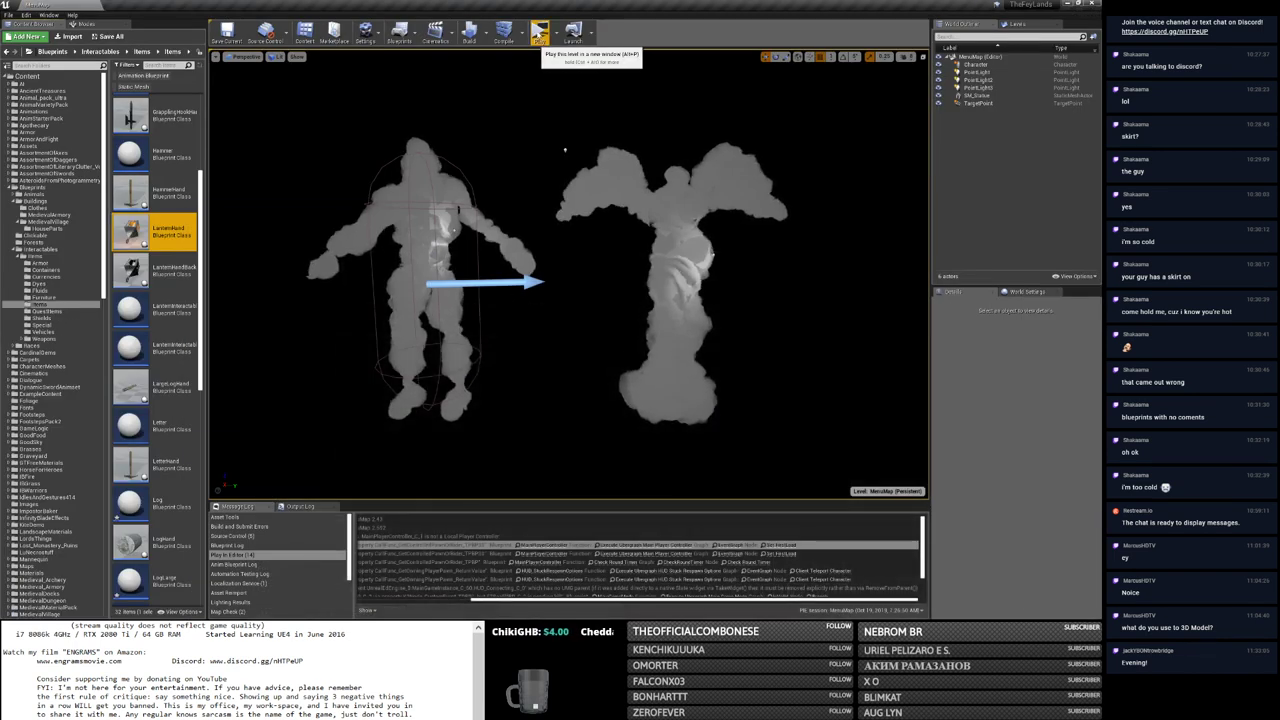
{"action": "left_click", "coordinate": [538, 33]}
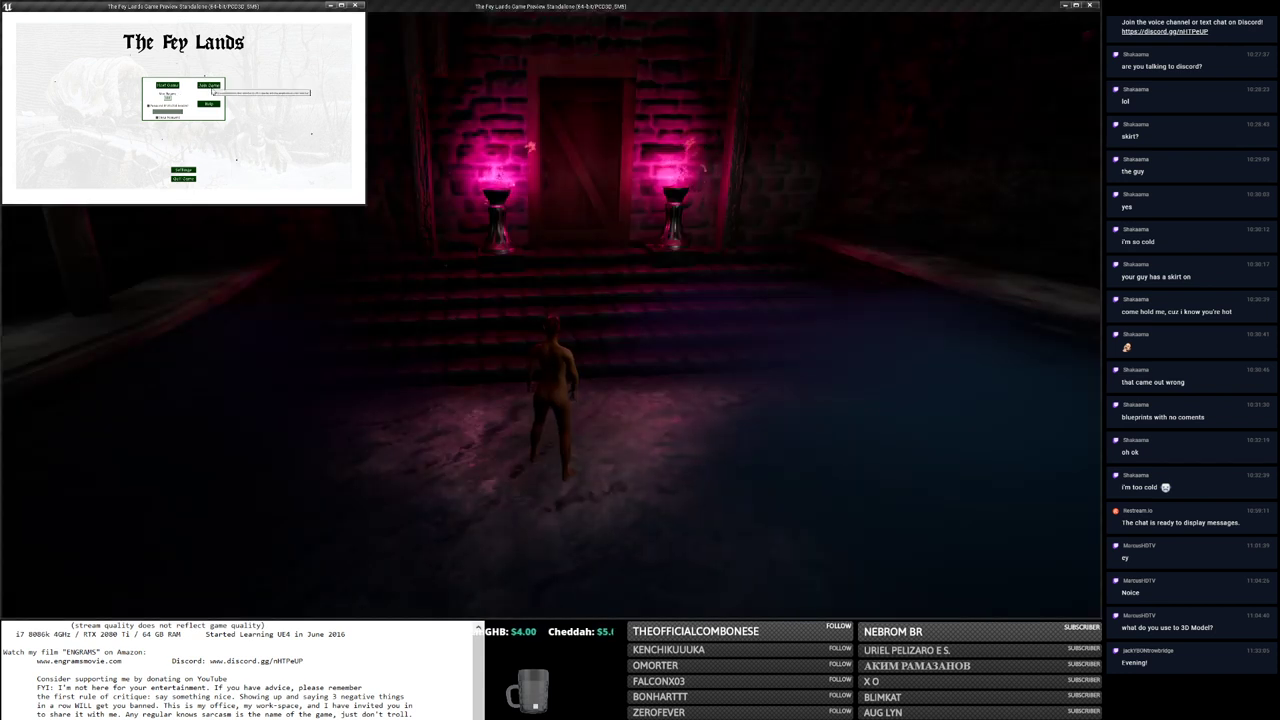
Step: Join the hosted server from the server list with a new character named '4'
{"action": "left_click", "coordinate": [209, 86]}
{"action": "left_click", "coordinate": [220, 80]}
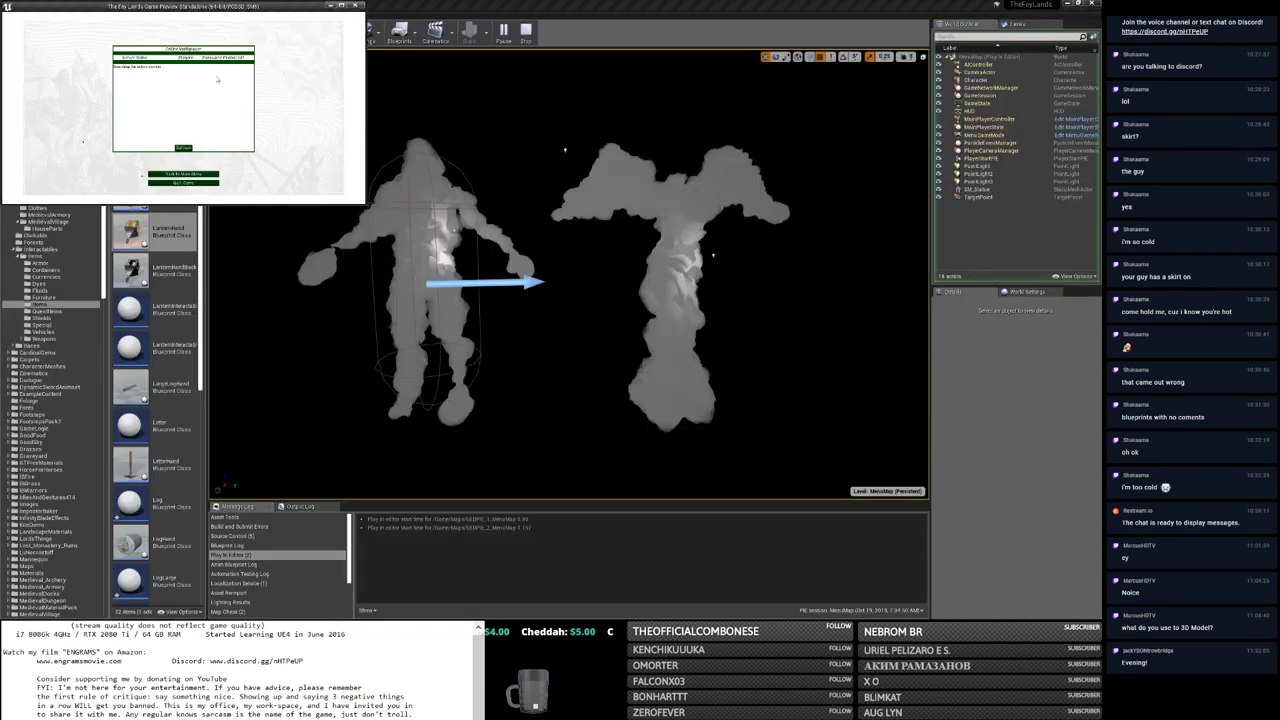
{"action": "left_click", "coordinate": [1062, 3]}
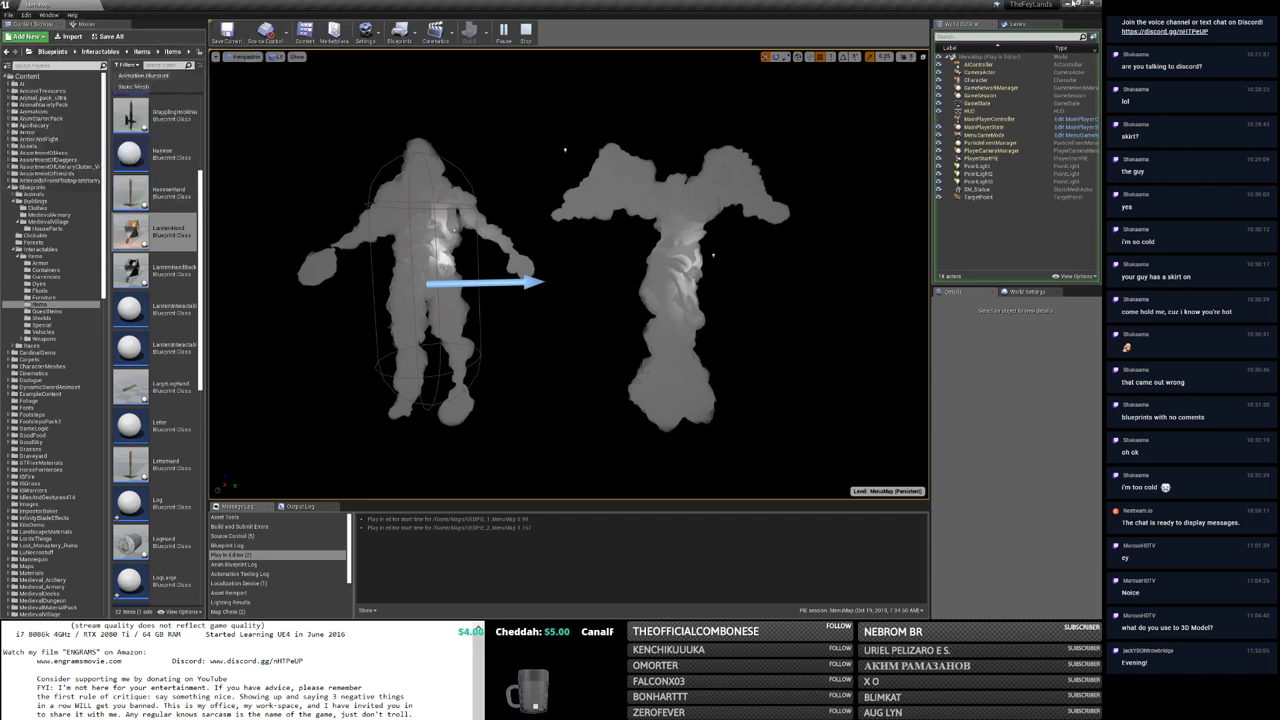
{"action": "left_click", "coordinate": [341, 5]}
{"action": "left_click", "coordinate": [526, 200]}
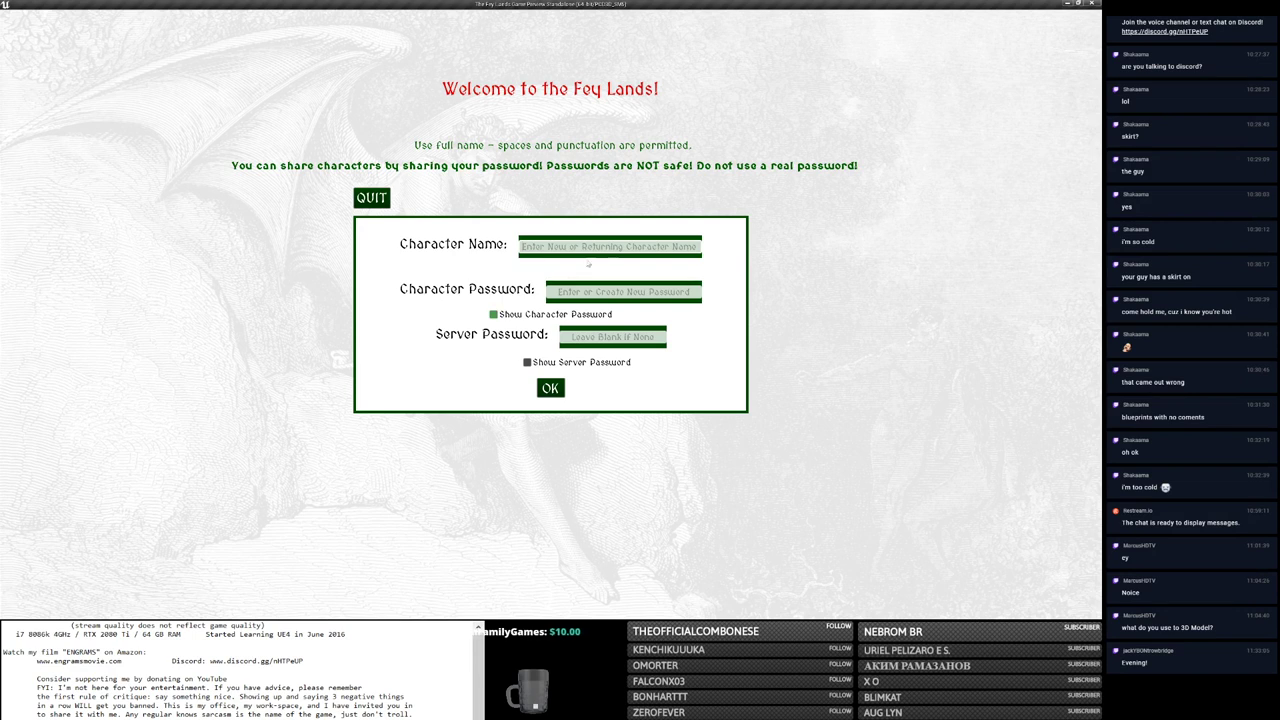
{"action": "left_click", "coordinate": [603, 248]}
{"action": "type", "text": "4"}
{"action": "left_click", "coordinate": [551, 388]}
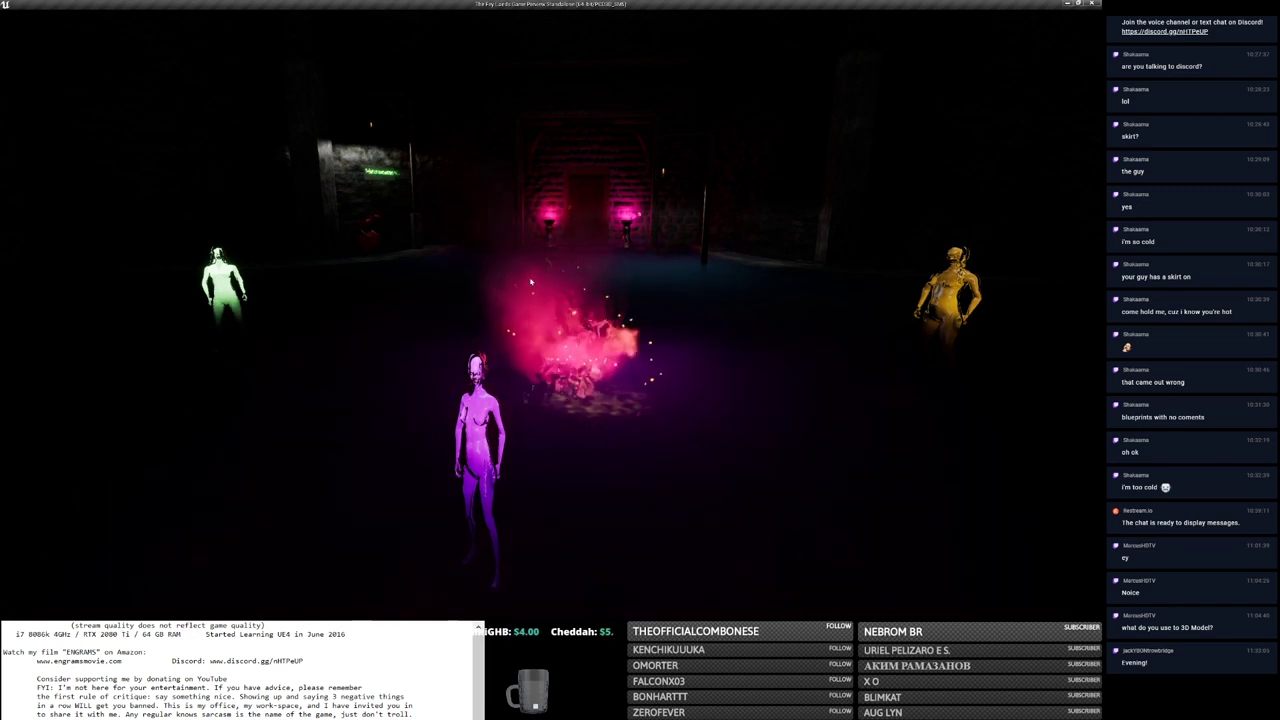
Step: Save and quit both players' characters, then close the game window
{"action": "key", "text": "Escape"}
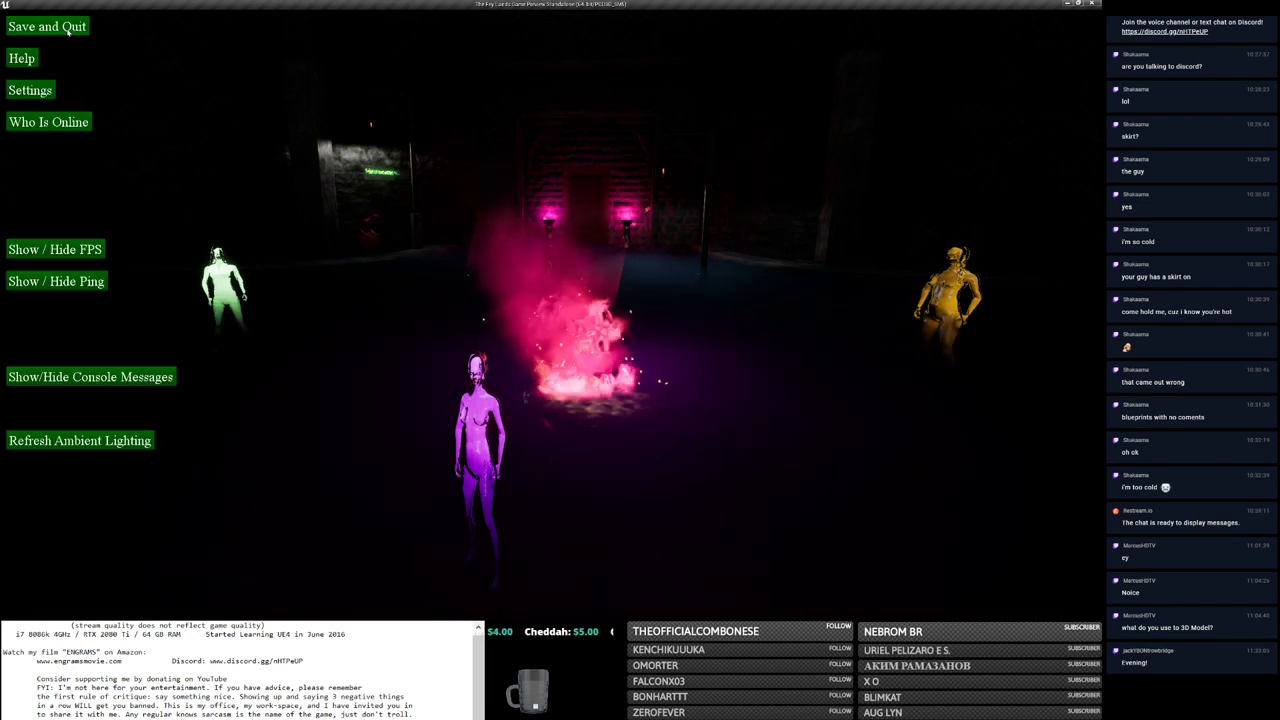
{"action": "left_click", "coordinate": [66, 30]}
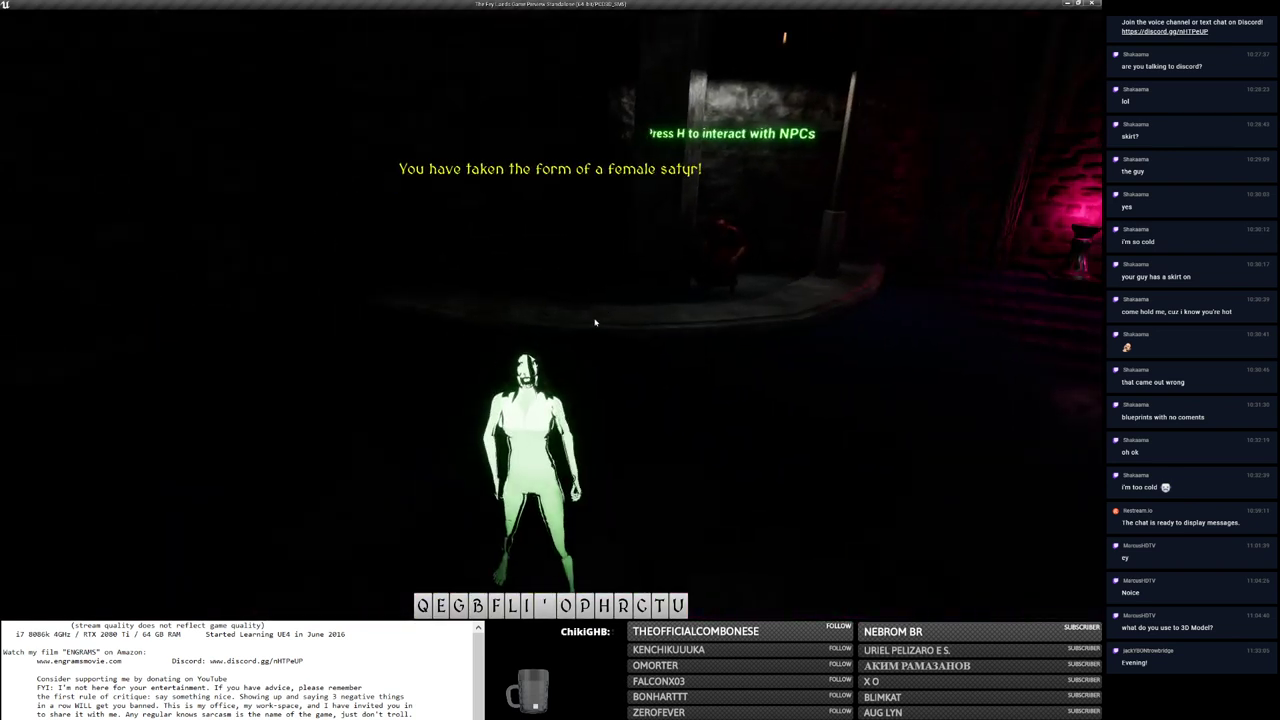
{"action": "key", "text": "alt+Tab"}
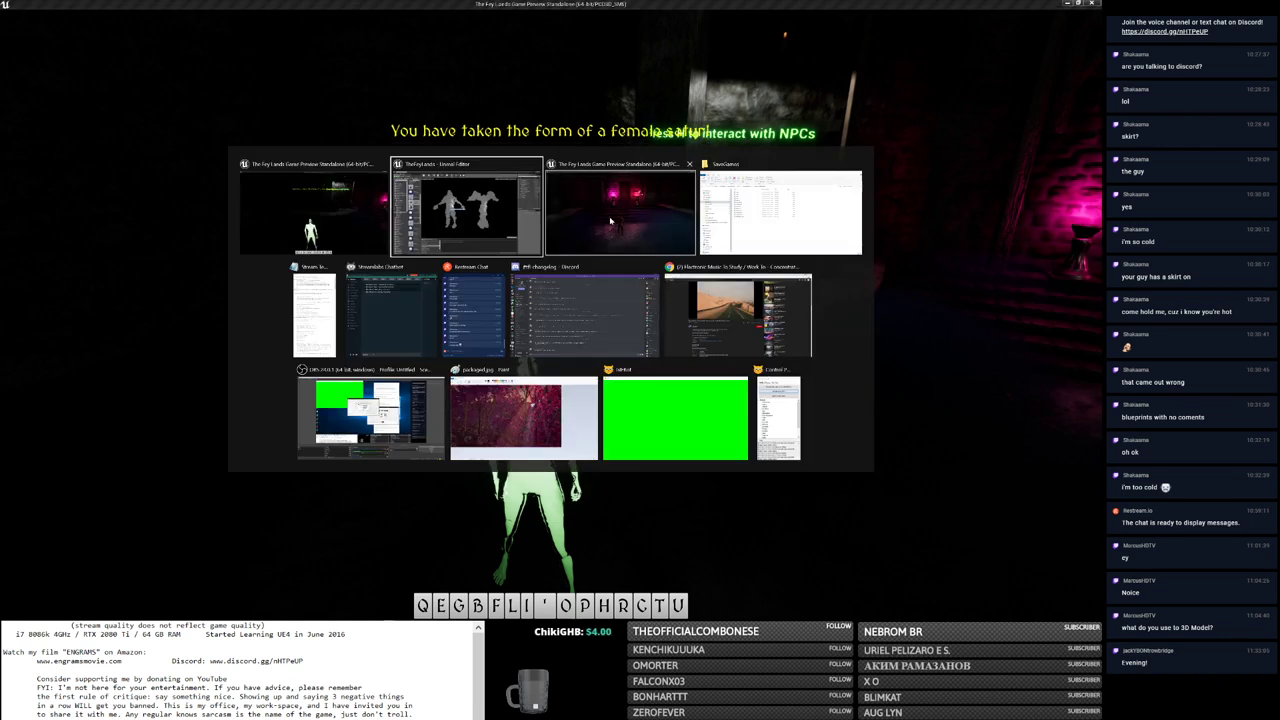
{"action": "left_click", "coordinate": [605, 215]}
{"action": "key", "text": "Escape"}
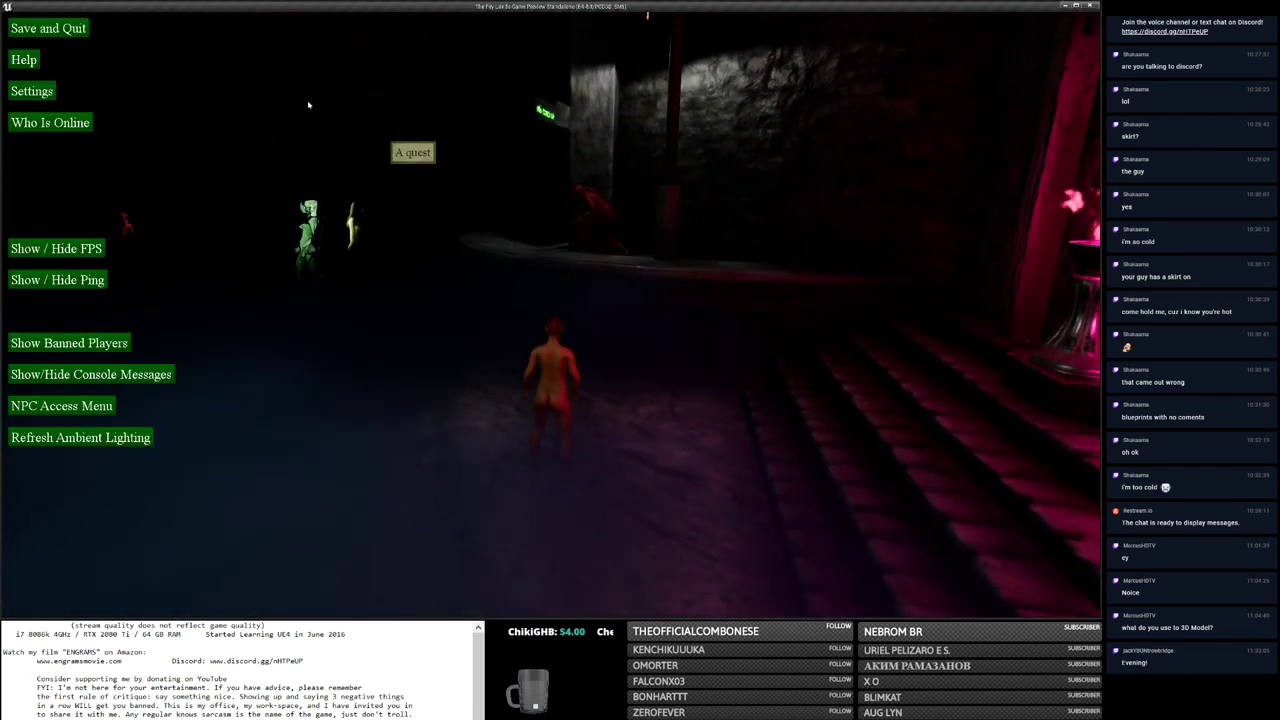
{"action": "left_click", "coordinate": [62, 36]}
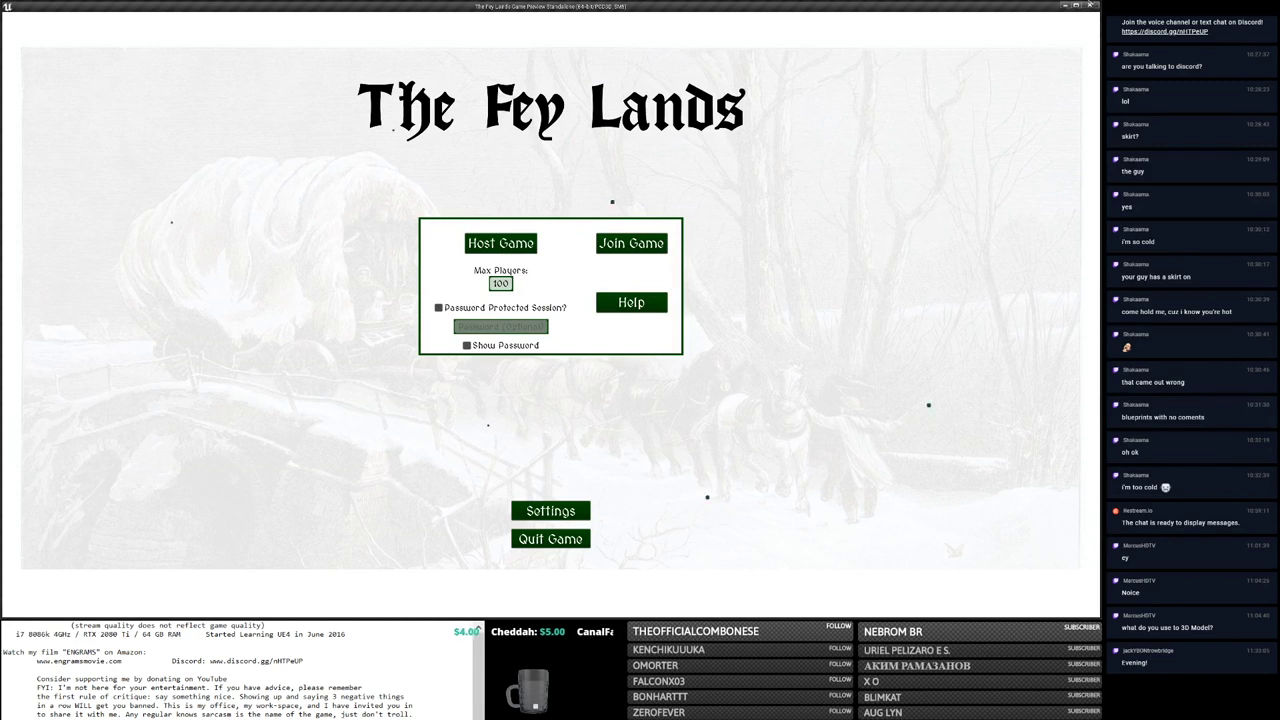
{"action": "left_click", "coordinate": [1090, 5]}
{"action": "key", "text": "alt+Tab"}
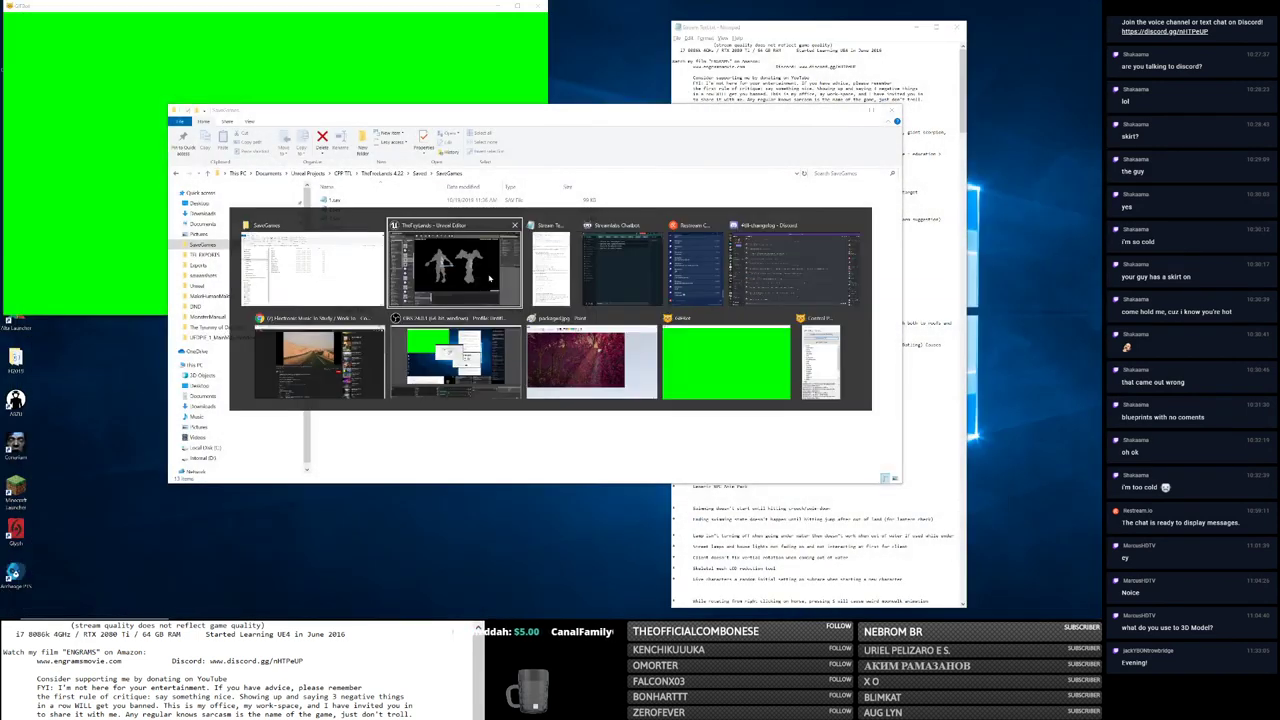
Step: Open MainMap from the Content Browser's Maps folder, declining the save prompt
{"action": "left_click", "coordinate": [490, 279]}
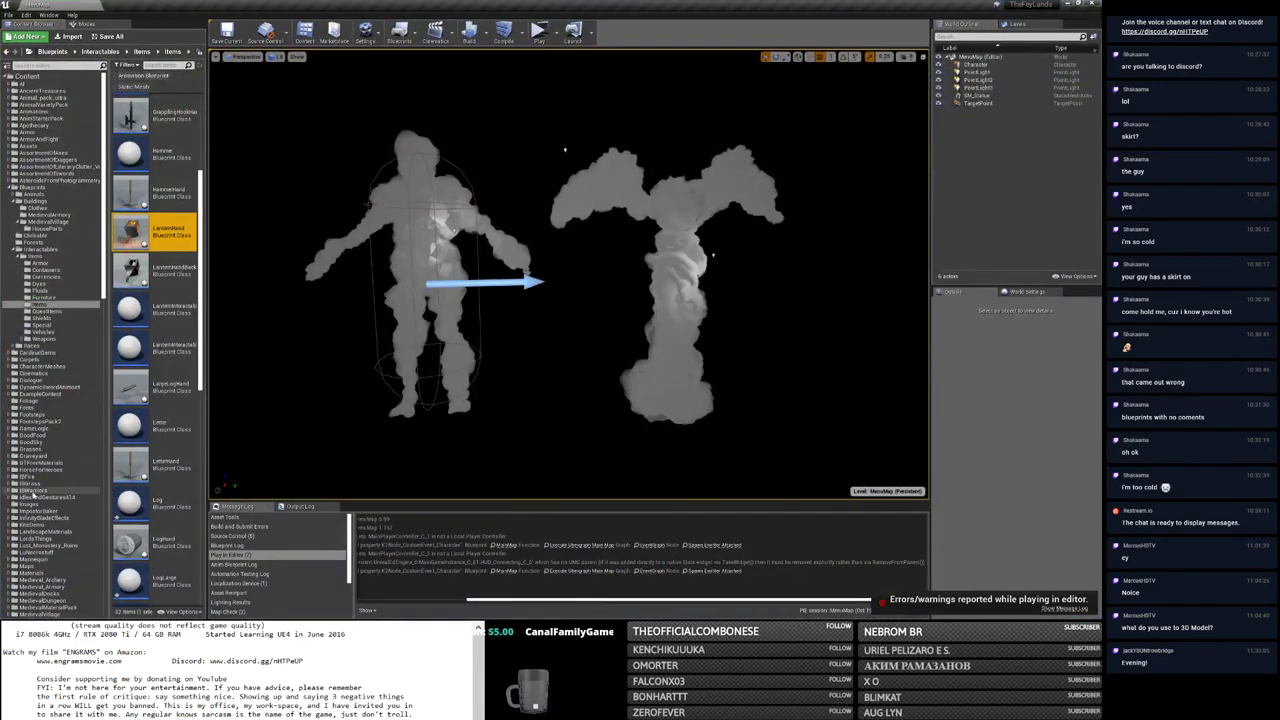
{"action": "scroll", "coordinate": [45, 400], "scroll_direction": "down", "scroll_amount": 3}
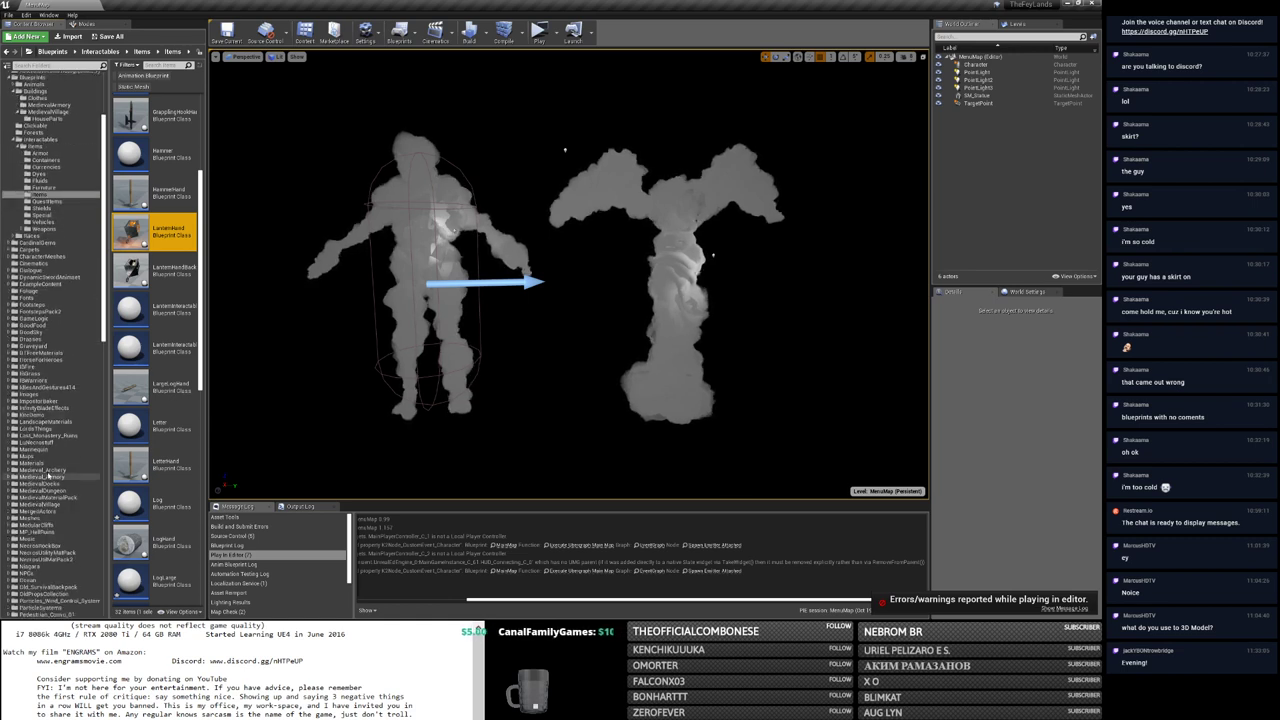
{"action": "left_click", "coordinate": [30, 463]}
{"action": "left_click", "coordinate": [30, 456]}
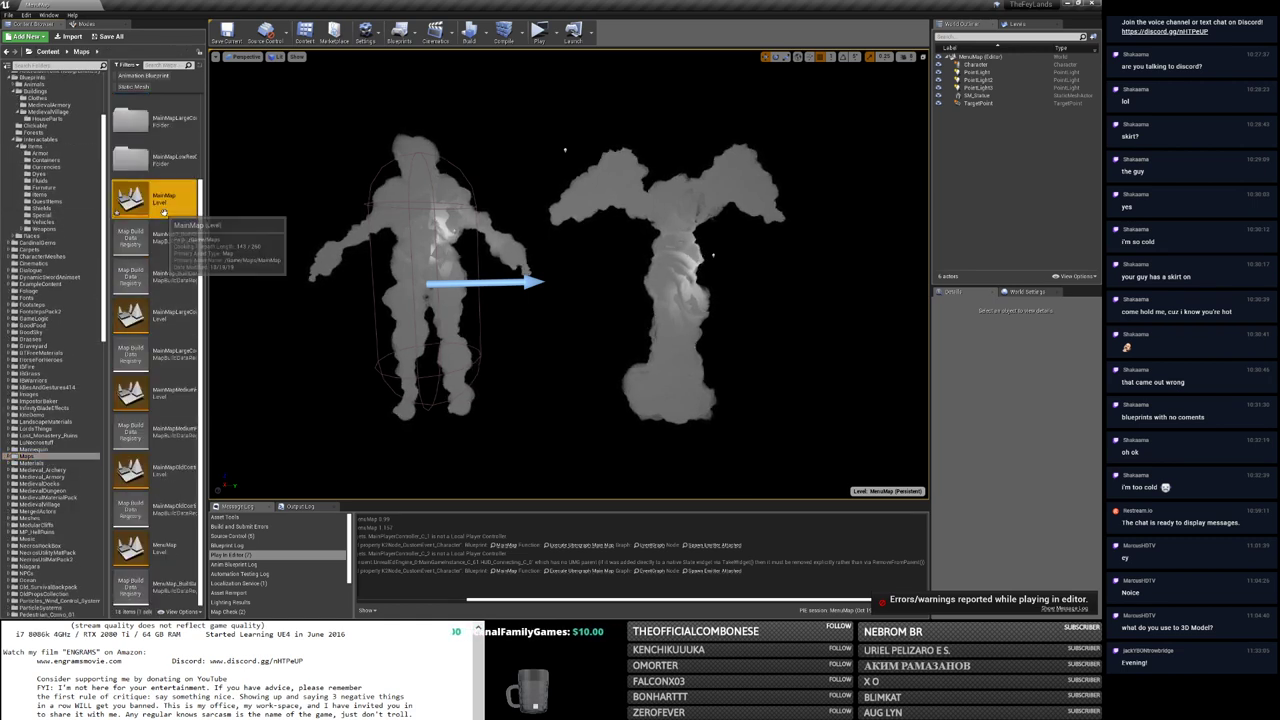
{"action": "double_click", "coordinate": [164, 212]}
{"action": "left_click", "coordinate": [601, 389]}
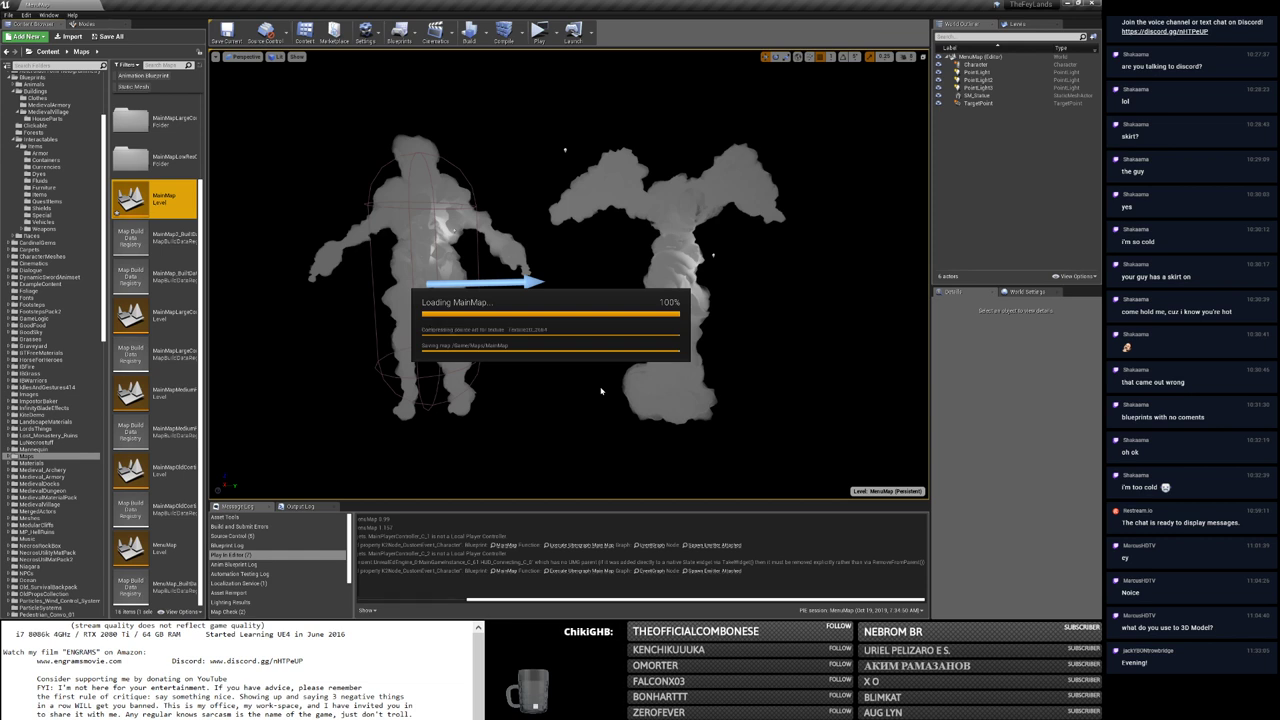
{"action": "key", "text": "alt+Tab"}
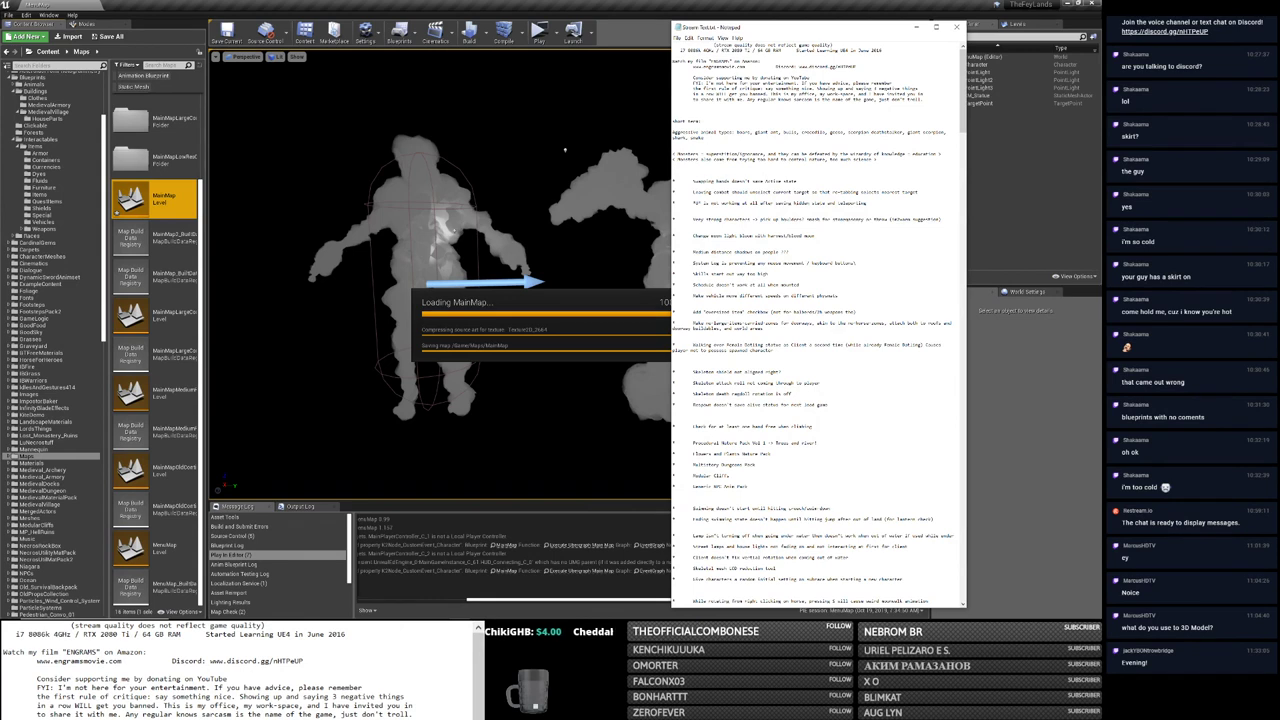
Step: Add a new line and the words 'rigid', 'Mesh' and 'p' to the stream to-do notes
{"action": "key", "text": "Return"}
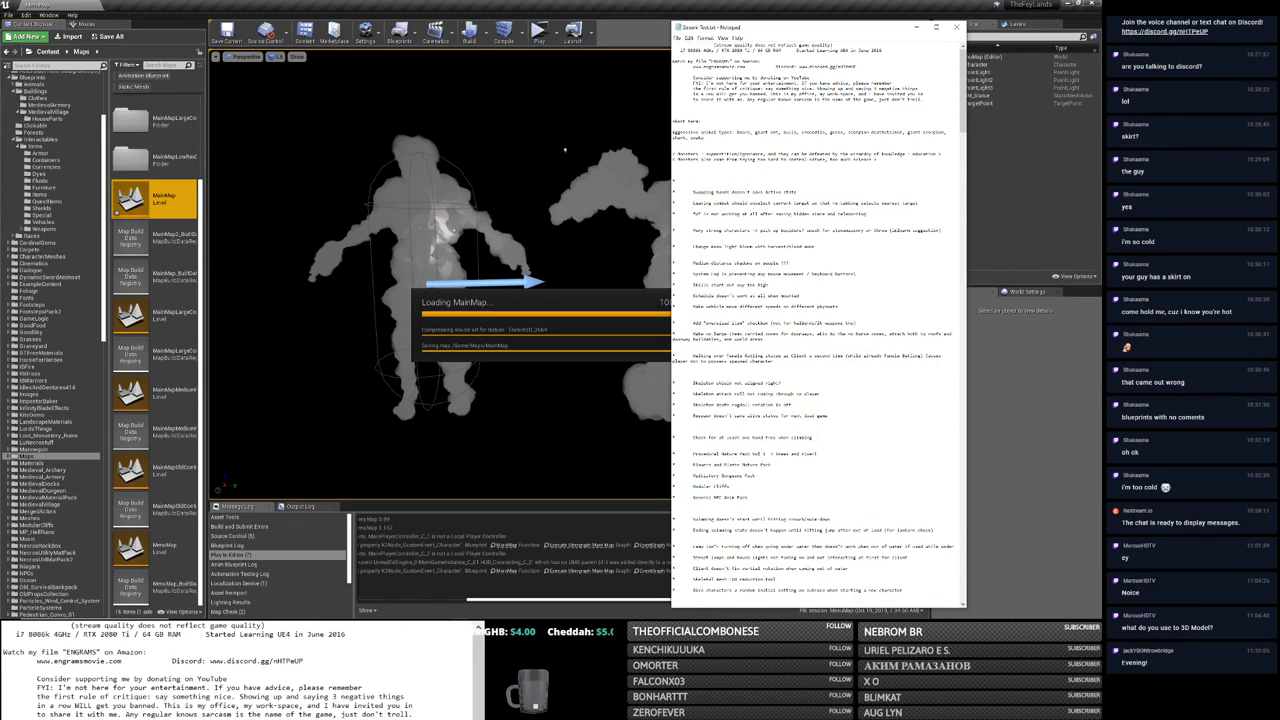
{"action": "type", "text": "Items :"}
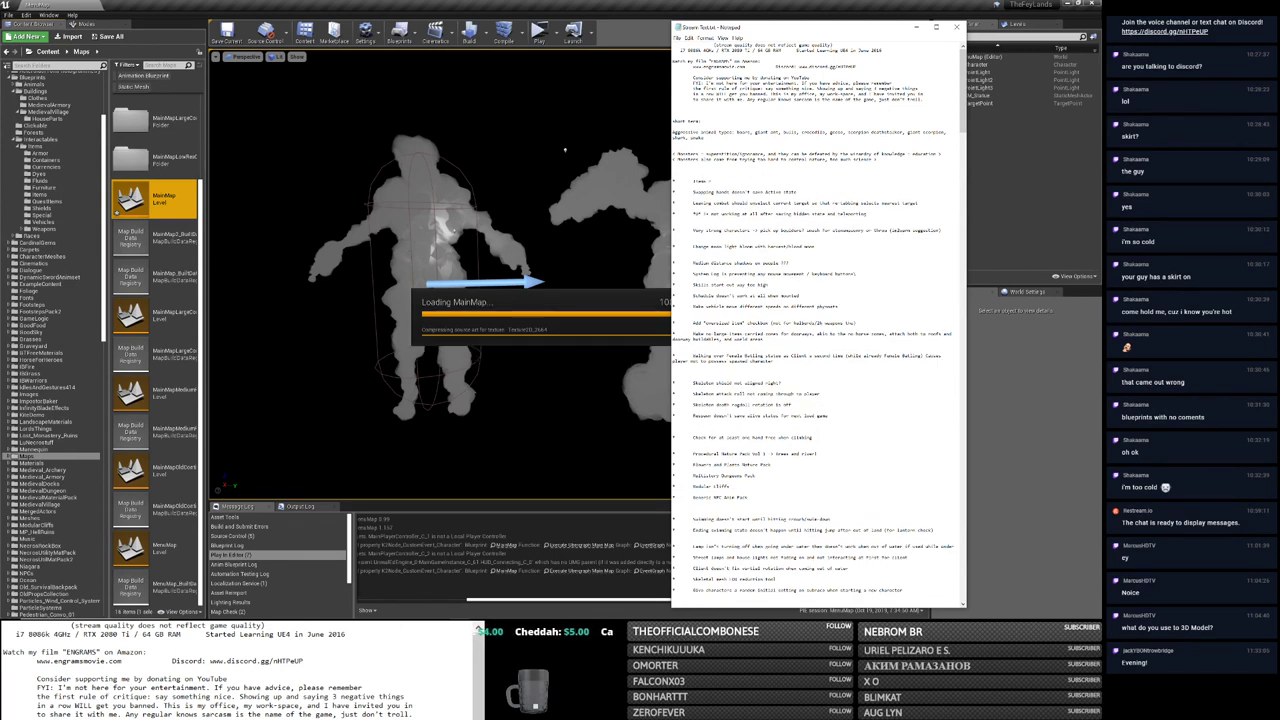
{"action": "type", "text": "rigid"}
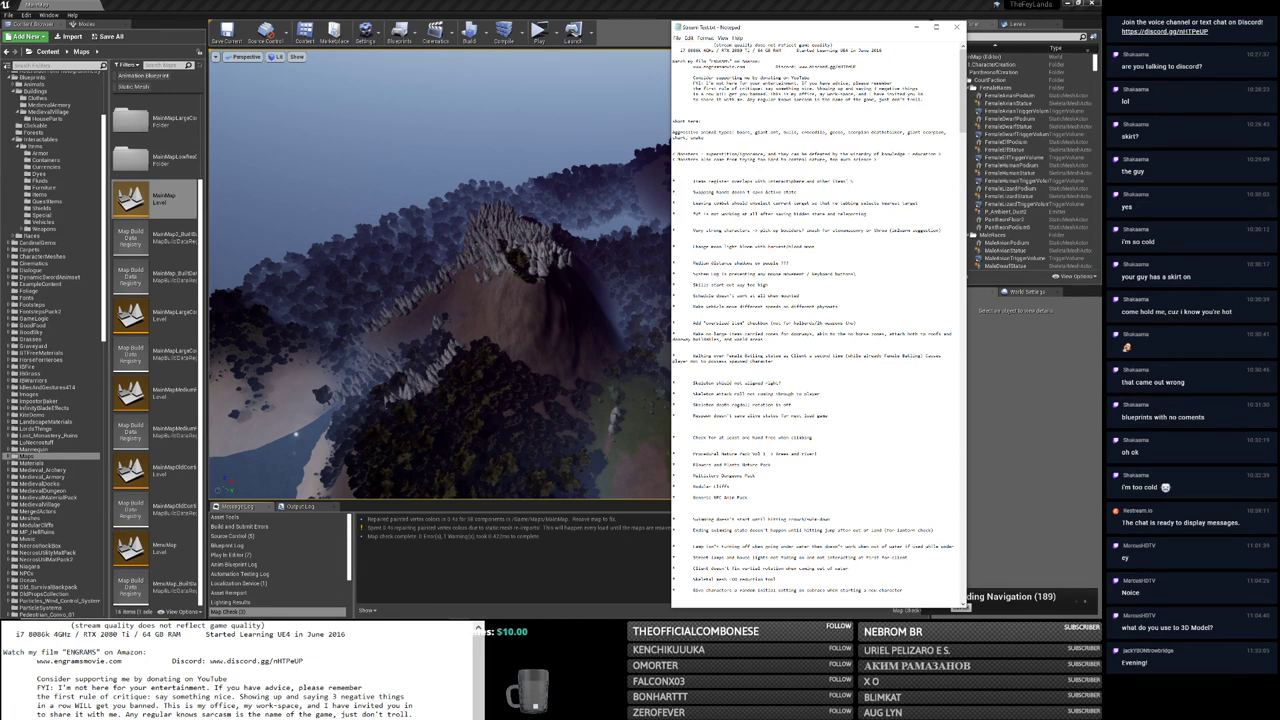
{"action": "type", "text": "Mesh"}
{"action": "type", "text": "p"}
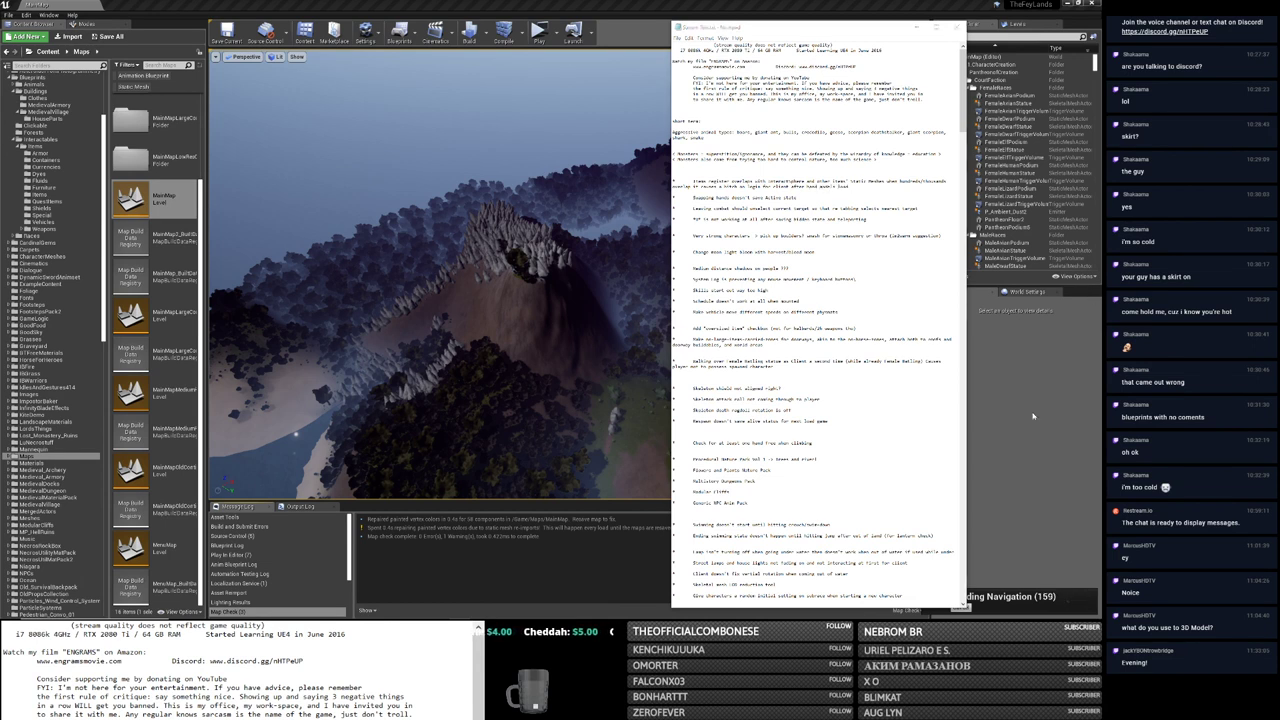
Step: Open the MainMap Level Blueprint and center the Dark Elf race chooser logic
{"action": "left_click", "coordinate": [1065, 392]}
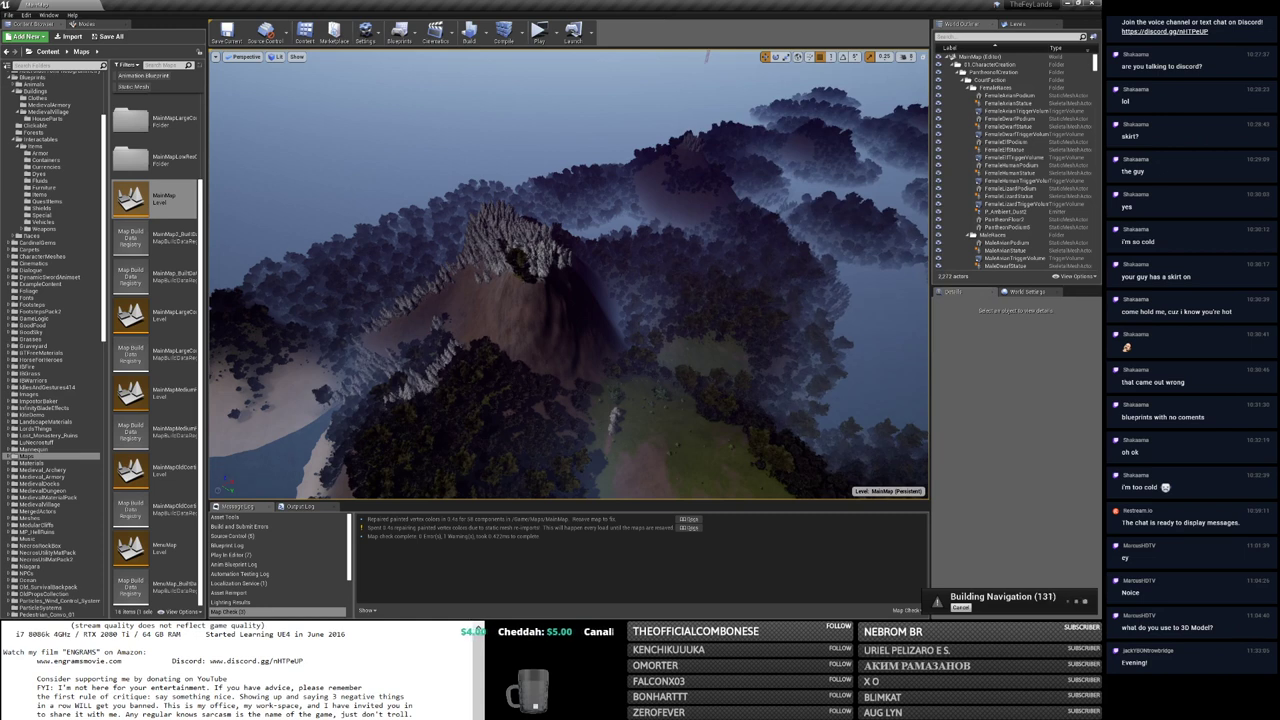
{"action": "right_click_drag", "start_coordinate": [532, 257], "coordinate": [532, 257]}
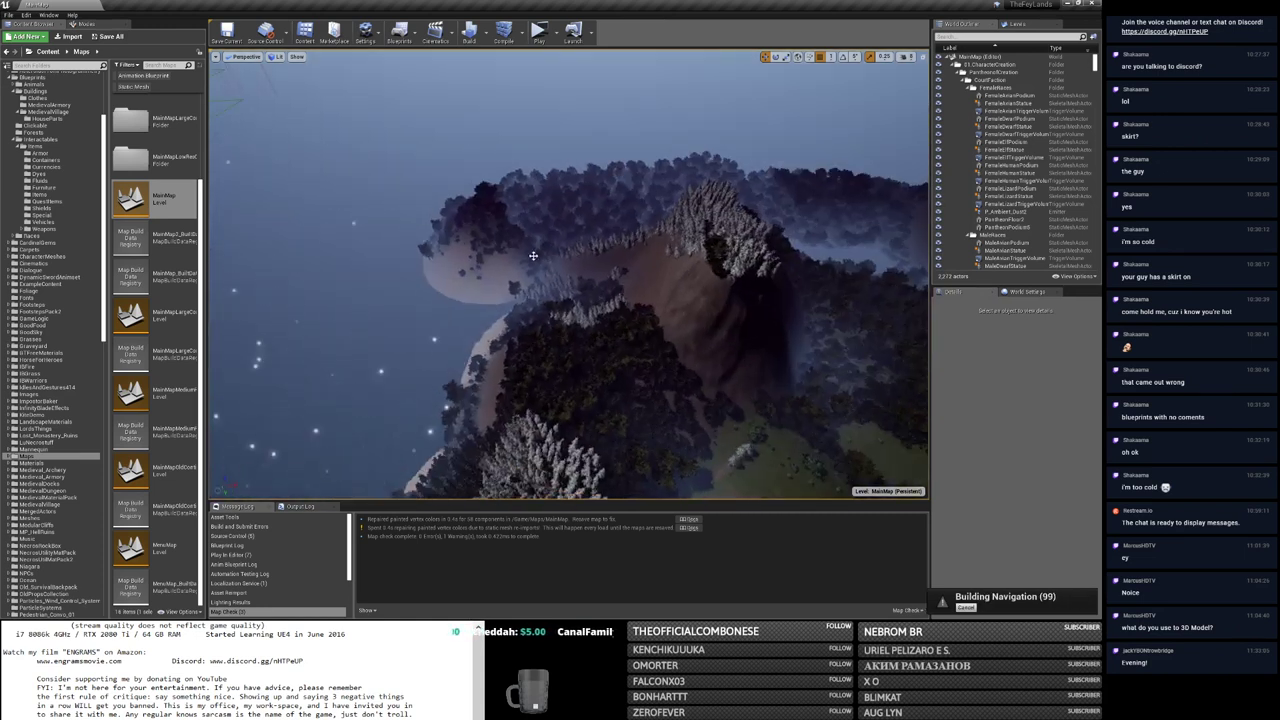
{"action": "right_click_drag", "start_coordinate": [437, 51], "coordinate": [437, 51]}
{"action": "left_click", "coordinate": [400, 35]}
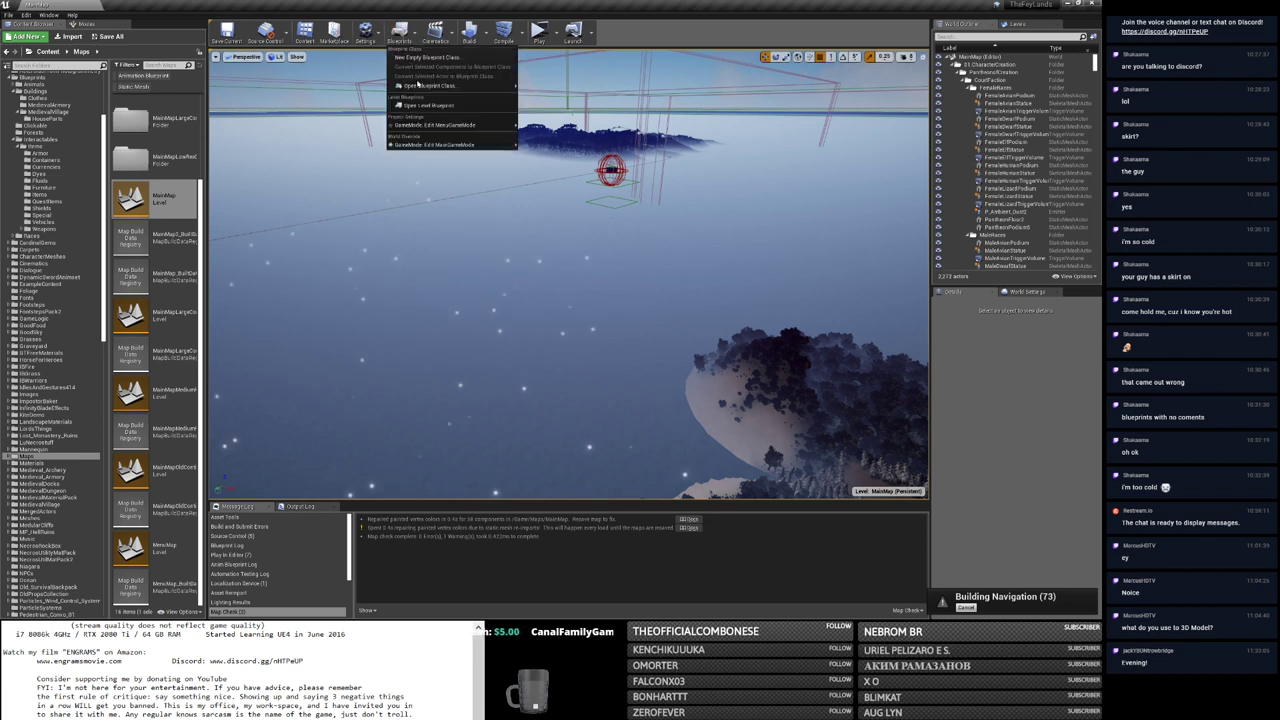
{"action": "left_click", "coordinate": [422, 106]}
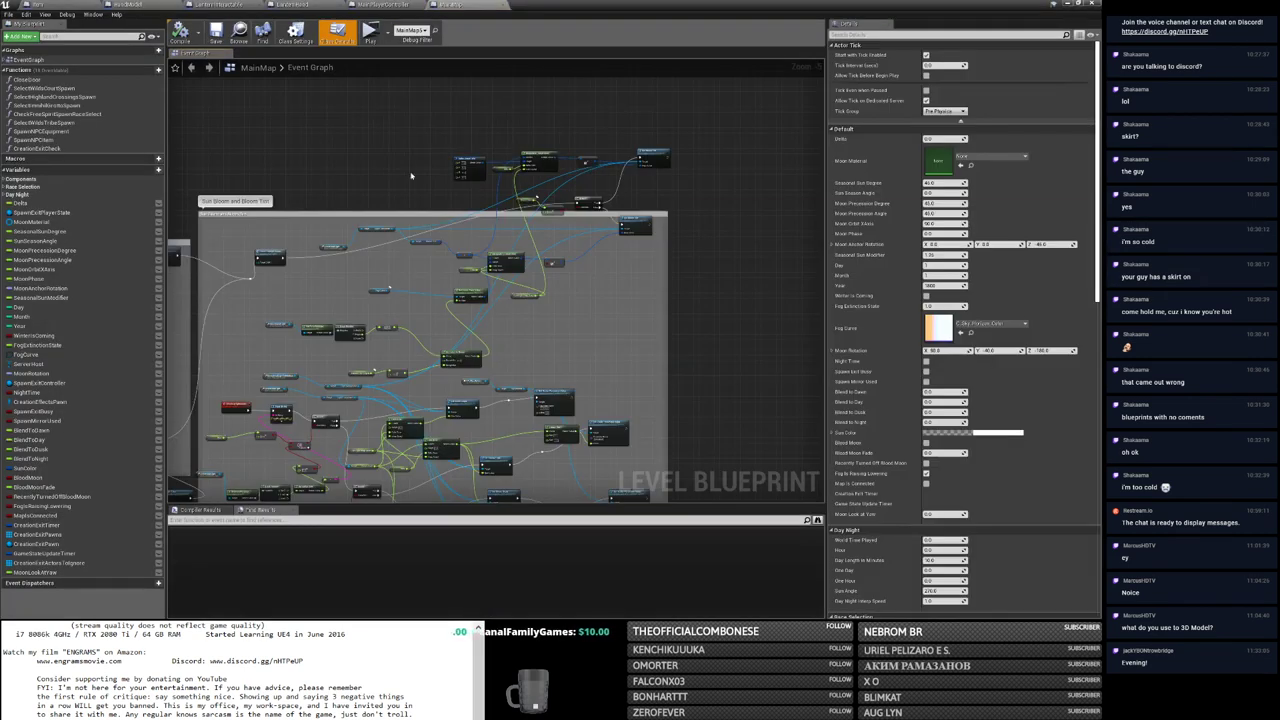
{"action": "right_click_drag", "start_coordinate": [430, 170], "coordinate": [520, 300]}
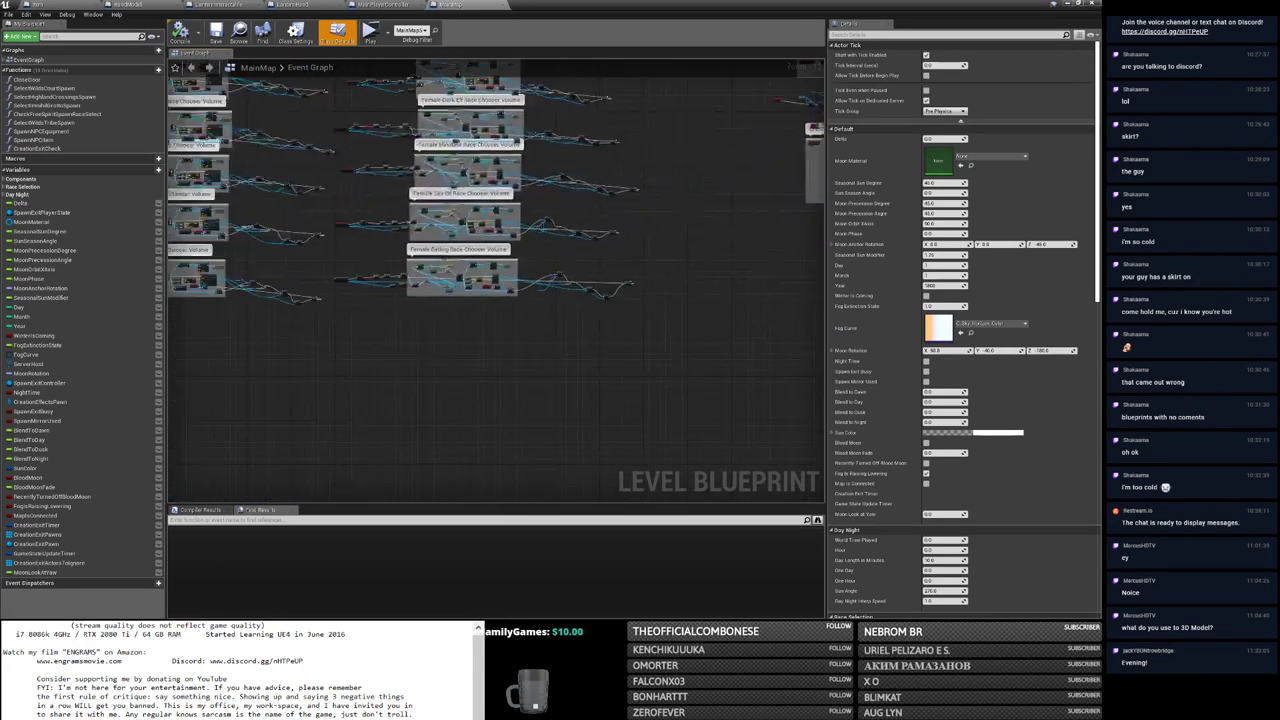
{"action": "right_click_drag", "start_coordinate": [550, 114], "coordinate": [635, 232]}
{"action": "scroll", "coordinate": [548, 196], "scroll_direction": "up", "scroll_amount": 2}
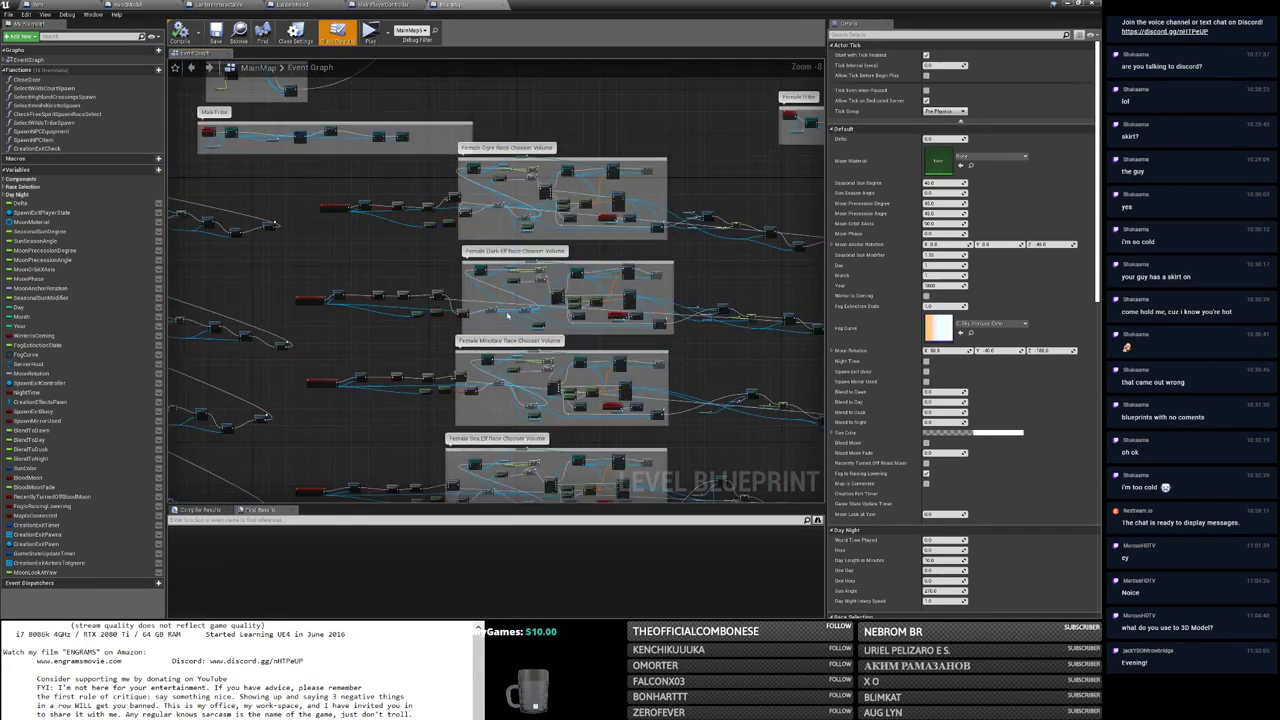
{"action": "scroll", "coordinate": [481, 311], "scroll_direction": "up", "scroll_amount": 2}
{"action": "scroll", "coordinate": [397, 308], "scroll_direction": "up", "scroll_amount": 3}
{"action": "mouse_move", "coordinate": [469, 232]}
{"action": "right_mouse_down"}
{"action": "mouse_move", "coordinate": [631, 211]}
{"action": "mouse_move", "coordinate": [615, 218]}
{"action": "right_mouse_up"}
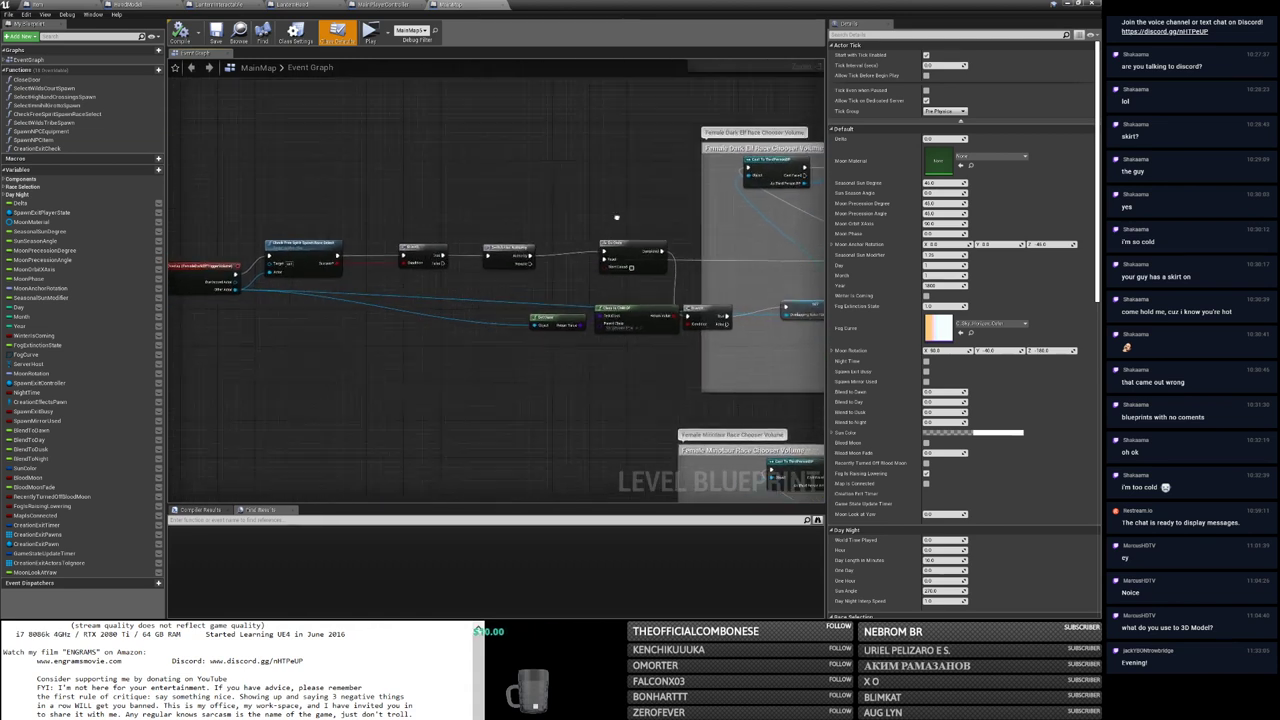
Step: Inspect the Check Free Spirit Spawn Race Select function, then return to the Event Graph
{"action": "double_click", "coordinate": [290, 262]}
{"action": "scroll", "coordinate": [405, 283], "scroll_direction": "up", "scroll_amount": 2}
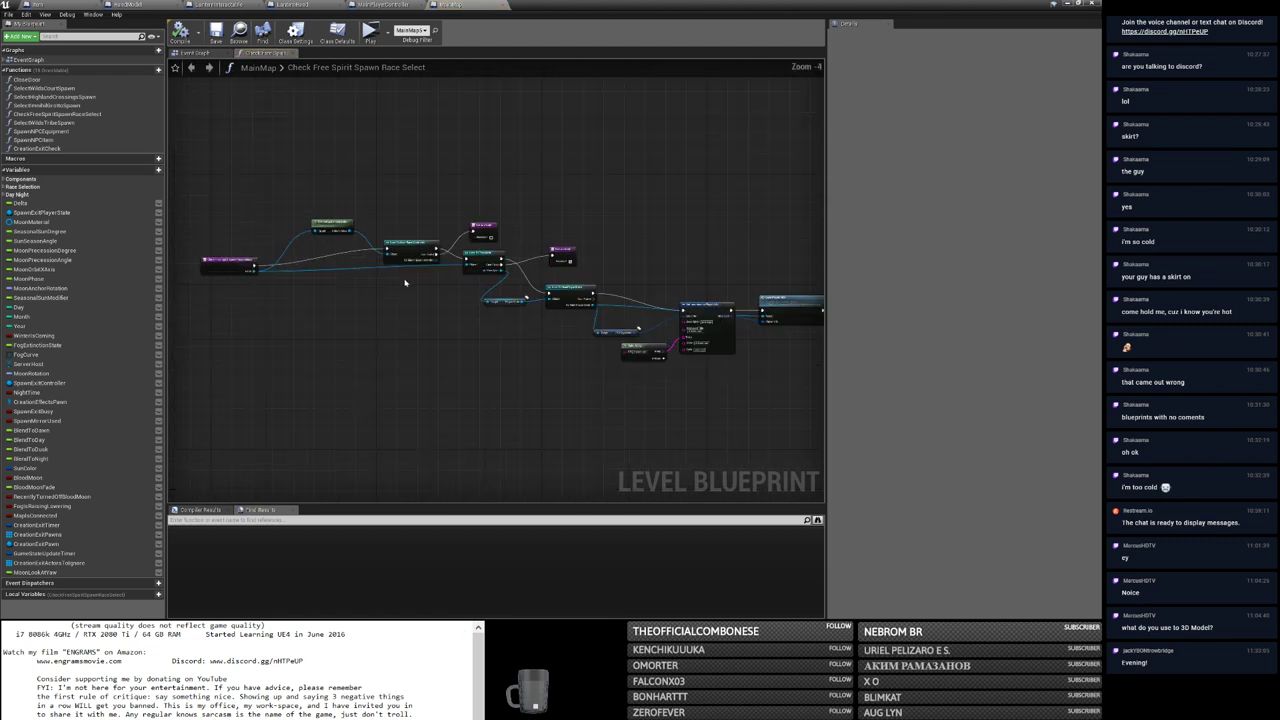
{"action": "scroll", "coordinate": [413, 279], "scroll_direction": "up", "scroll_amount": 2}
{"action": "right_click_drag", "start_coordinate": [414, 277], "coordinate": [337, 266]}
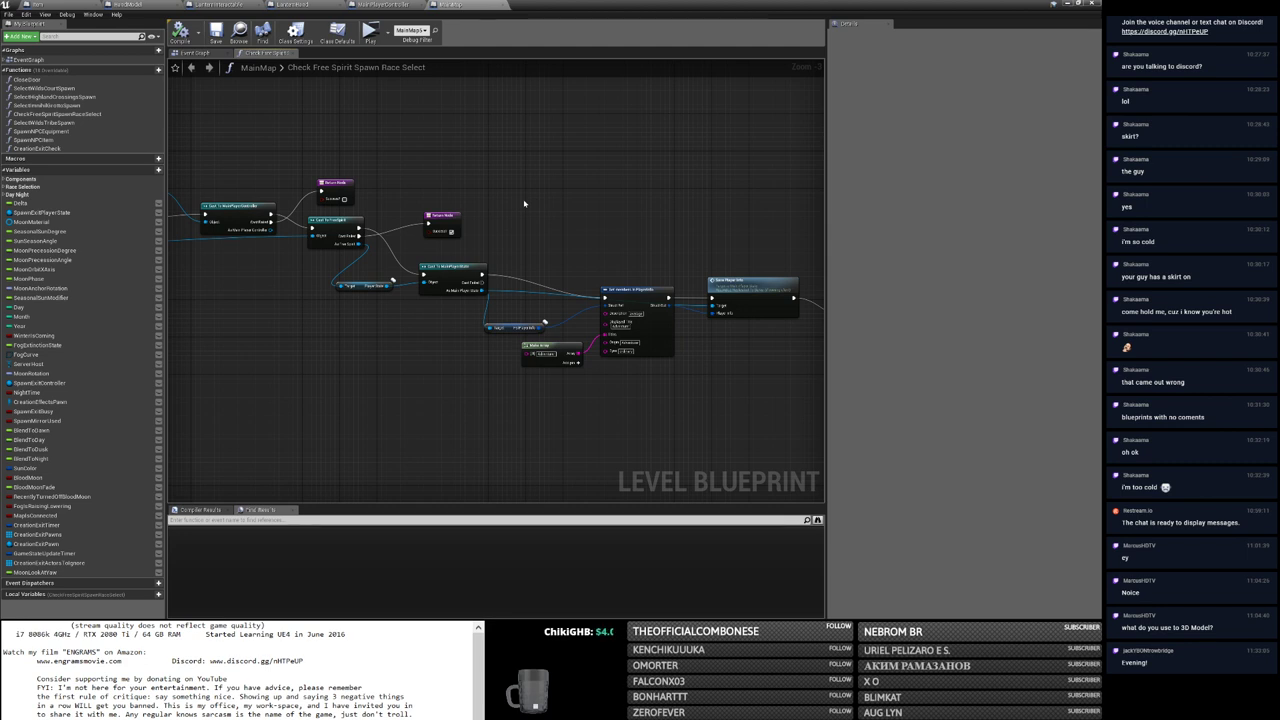
{"action": "right_click_drag", "start_coordinate": [524, 204], "coordinate": [378, 179]}
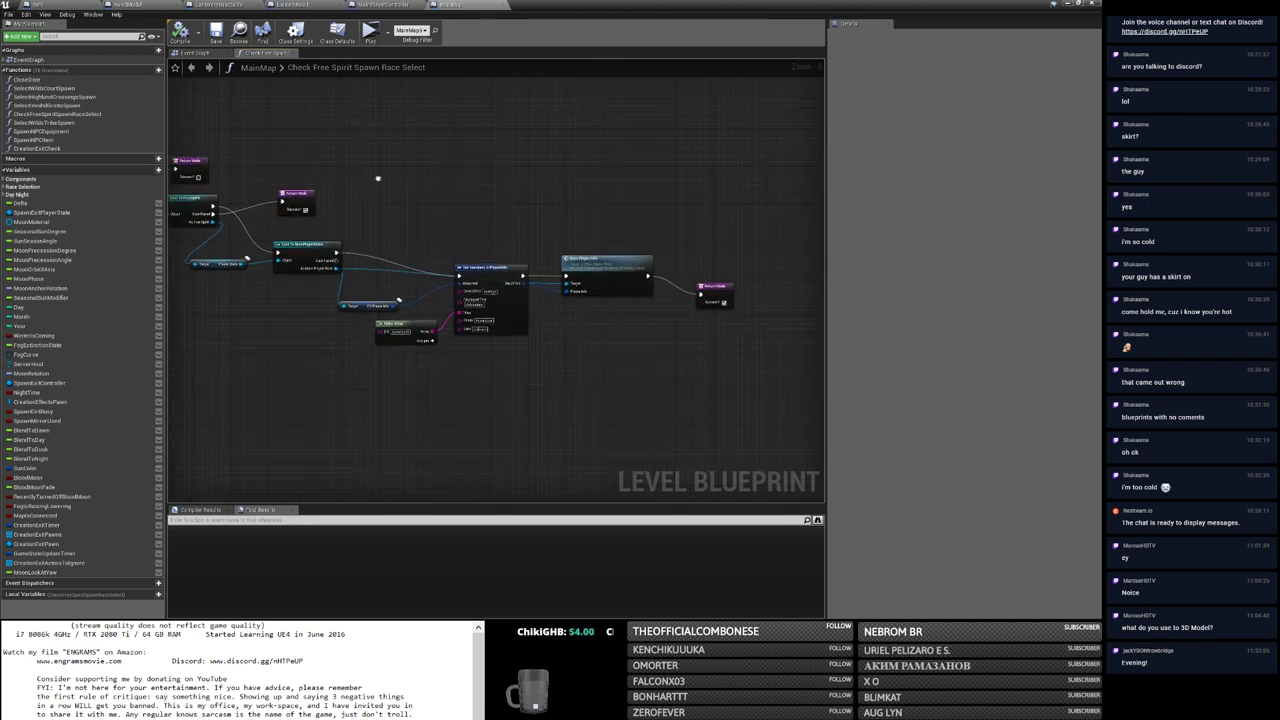
{"action": "right_click_drag", "start_coordinate": [378, 179], "coordinate": [362, 179]}
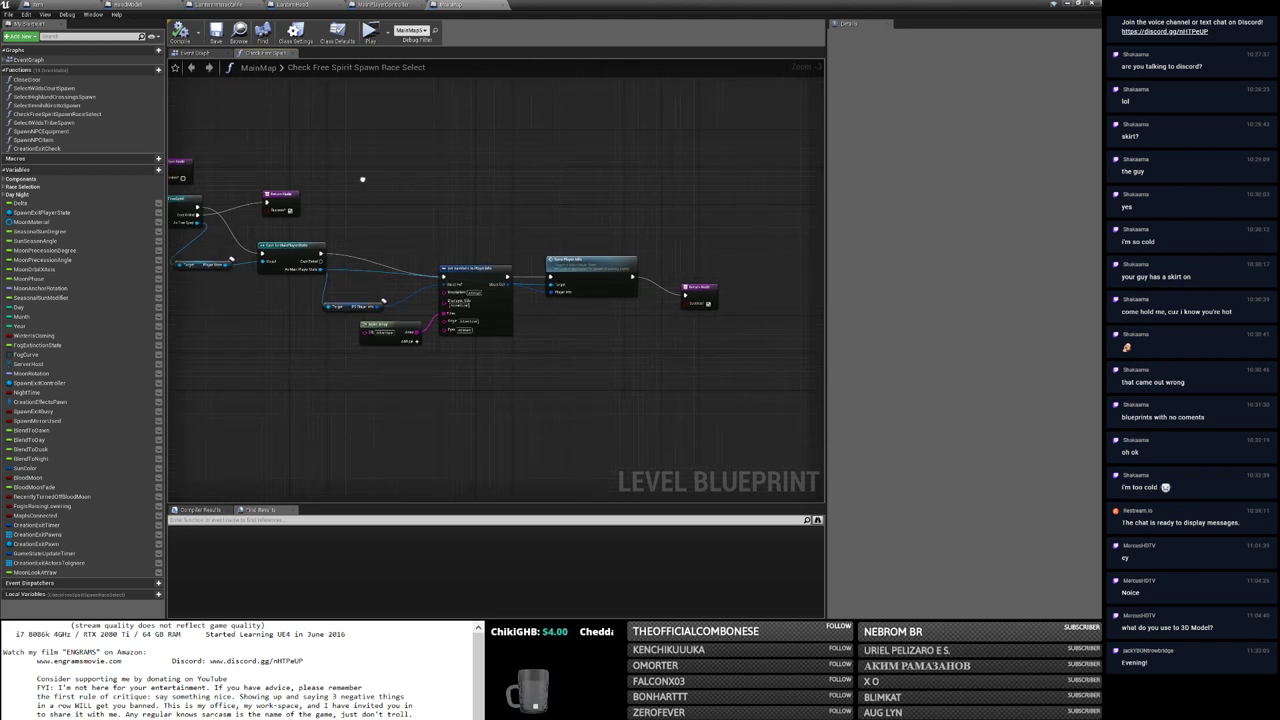
{"action": "key", "text": "alt+Left"}
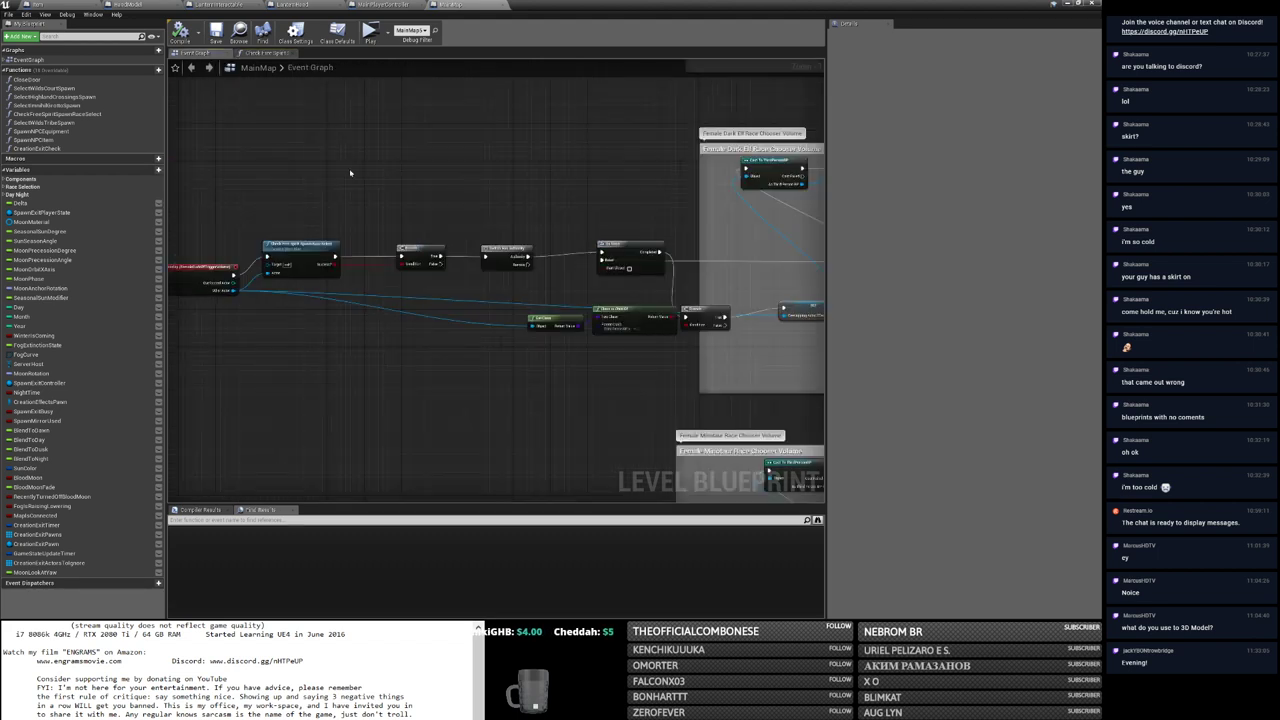
Step: Pan across the Female Dark Elf and other race chooser volume sections
{"action": "right_click_drag", "start_coordinate": [378, 202], "coordinate": [294, 205]}
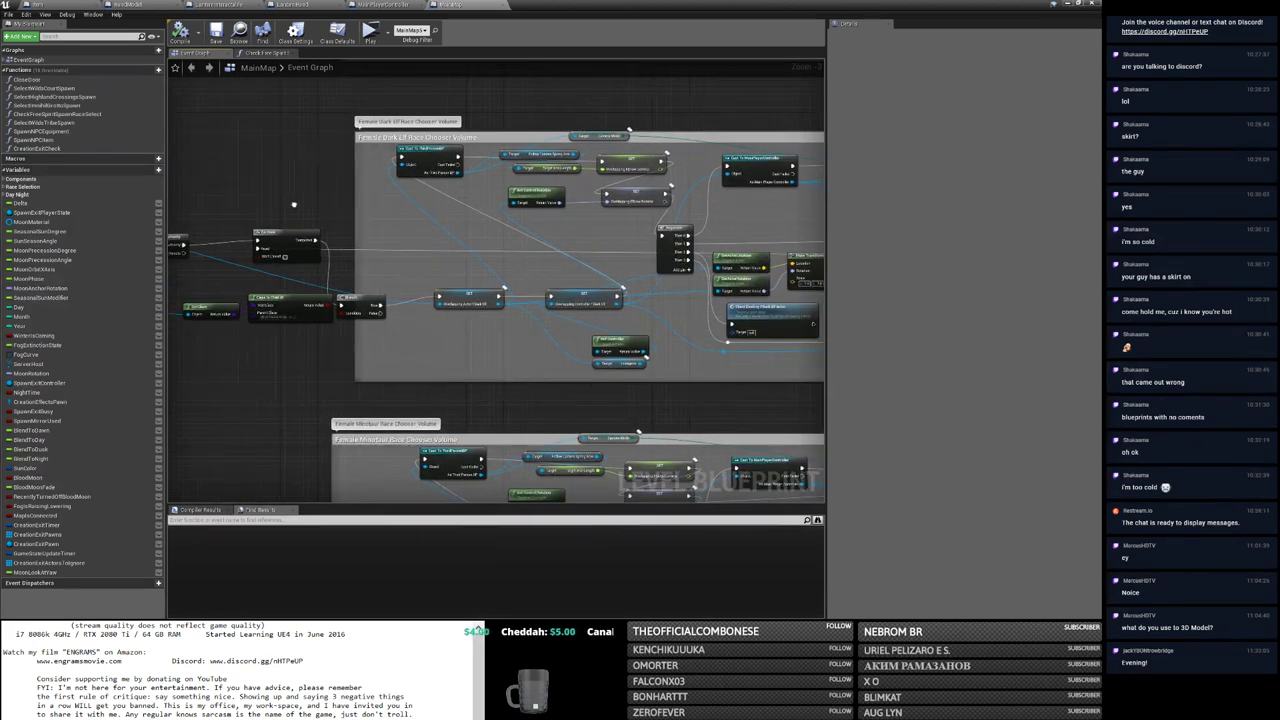
{"action": "scroll", "coordinate": [190, 222], "scroll_direction": "down", "scroll_amount": 3}
{"action": "mouse_move", "coordinate": [188, 222]}
{"action": "right_mouse_down"}
{"action": "mouse_move", "coordinate": [402, 206]}
{"action": "mouse_move", "coordinate": [268, 220]}
{"action": "mouse_move", "coordinate": [572, 219]}
{"action": "mouse_move", "coordinate": [362, 215]}
{"action": "right_mouse_up"}
{"action": "right_click_drag", "start_coordinate": [560, 210], "coordinate": [341, 187]}
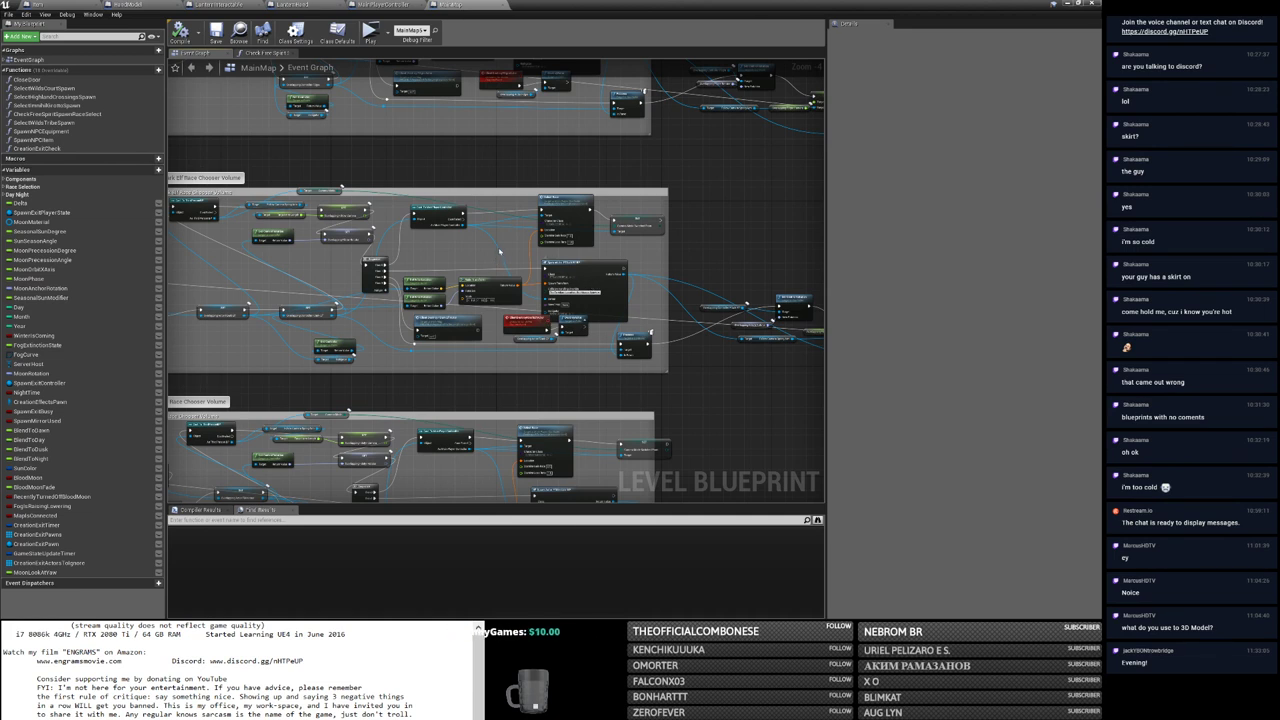
{"action": "scroll", "coordinate": [499, 258], "scroll_direction": "up", "scroll_amount": 2}
{"action": "scroll", "coordinate": [499, 258], "scroll_direction": "up", "scroll_amount": 1}
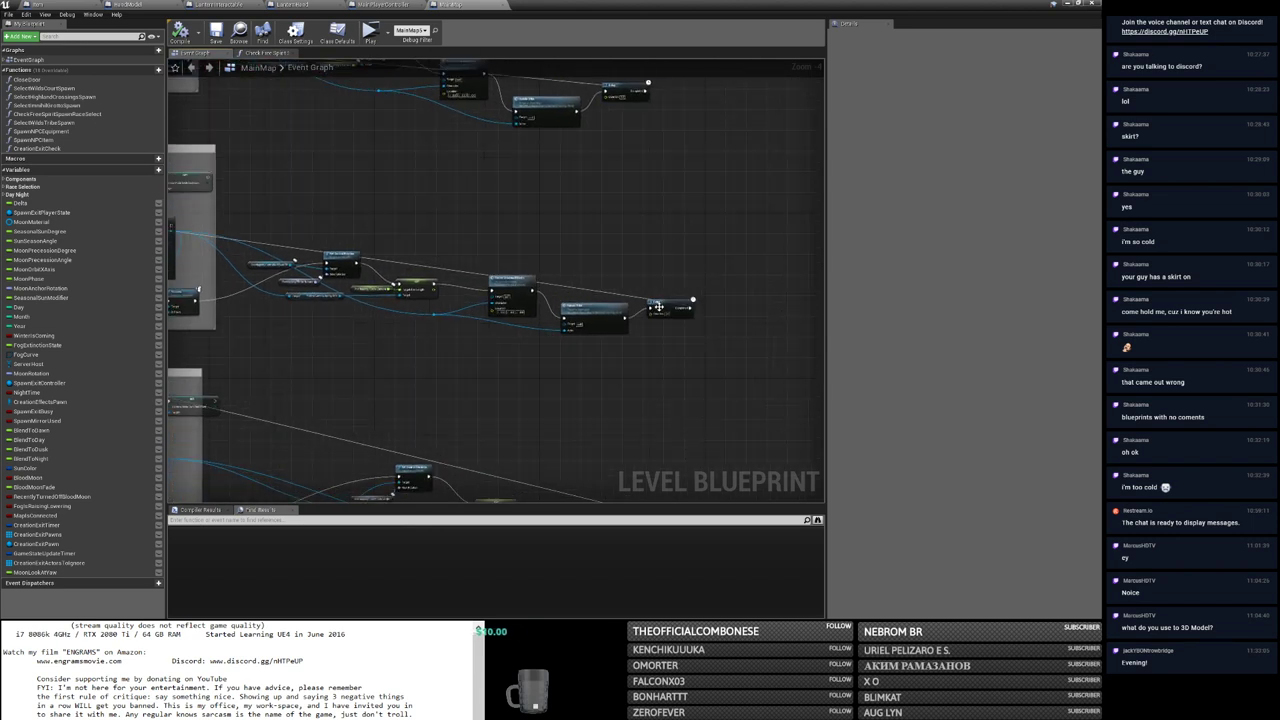
{"action": "scroll", "coordinate": [659, 307], "scroll_direction": "down", "scroll_amount": 3}
{"action": "scroll", "coordinate": [600, 300], "scroll_direction": "up", "scroll_amount": 3}
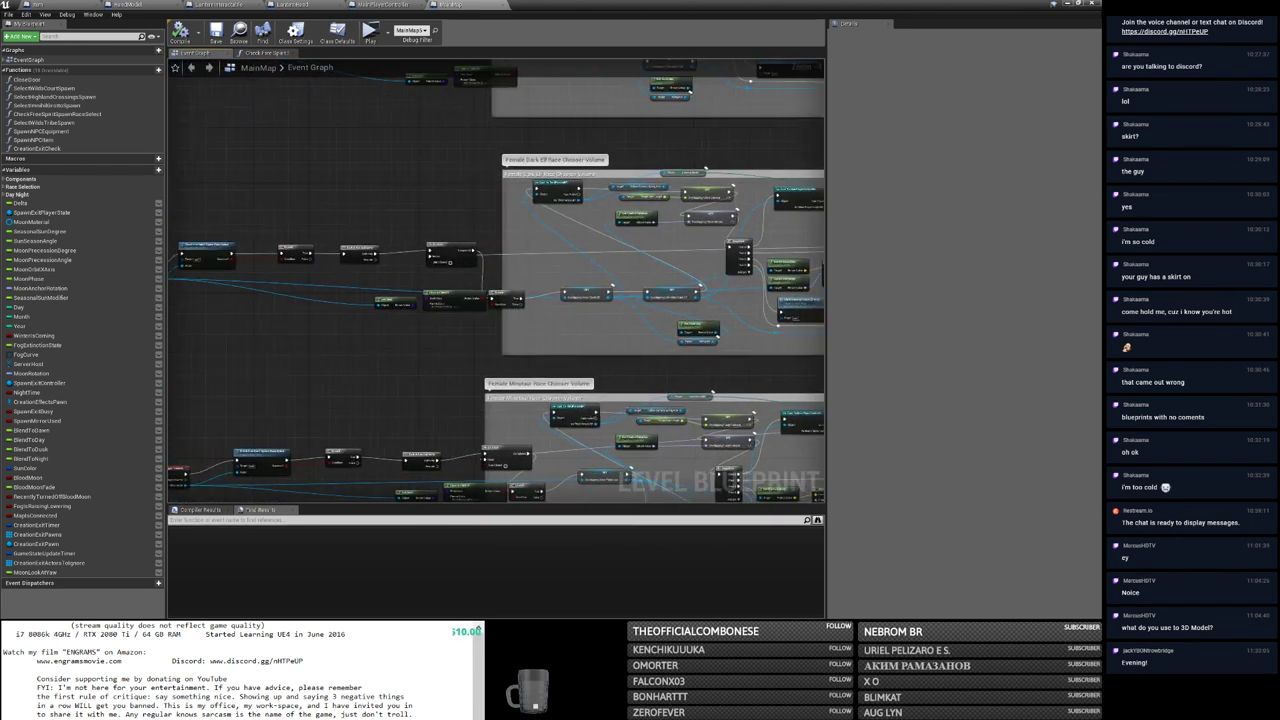
{"action": "right_click_drag", "start_coordinate": [500, 300], "coordinate": [615, 294]}
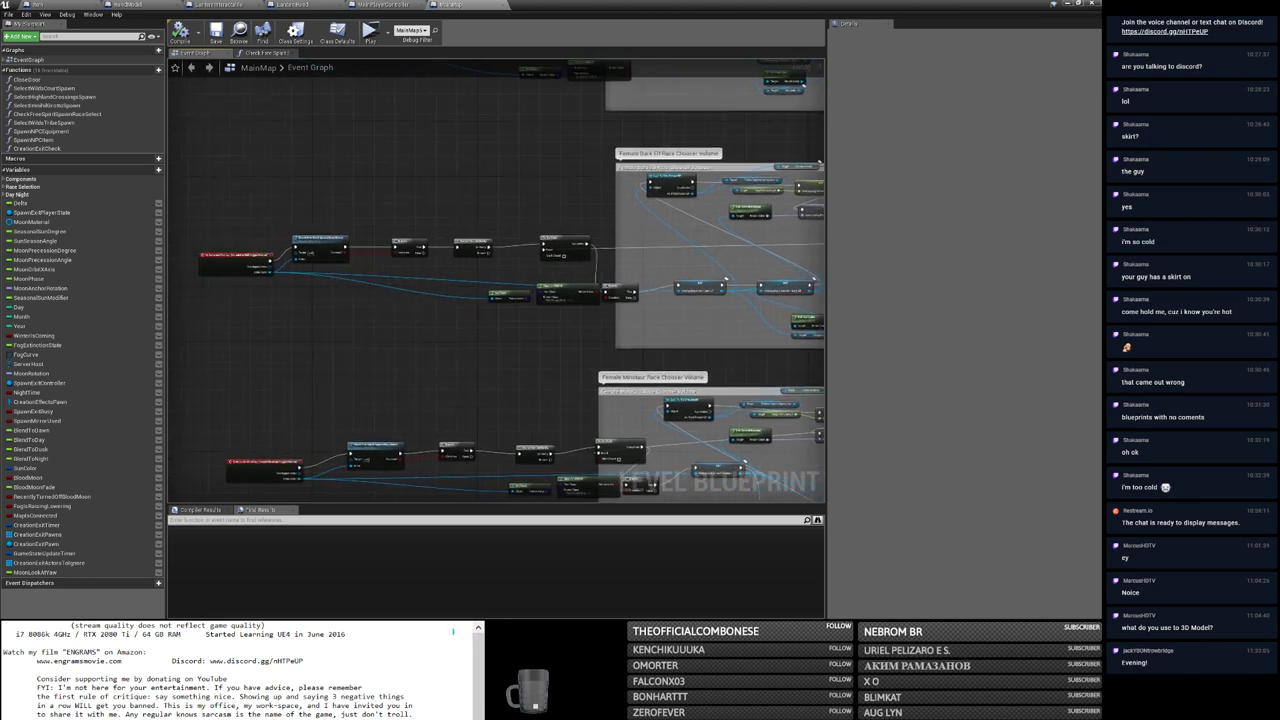
{"action": "right_click_drag", "start_coordinate": [600, 300], "coordinate": [378, 308]}
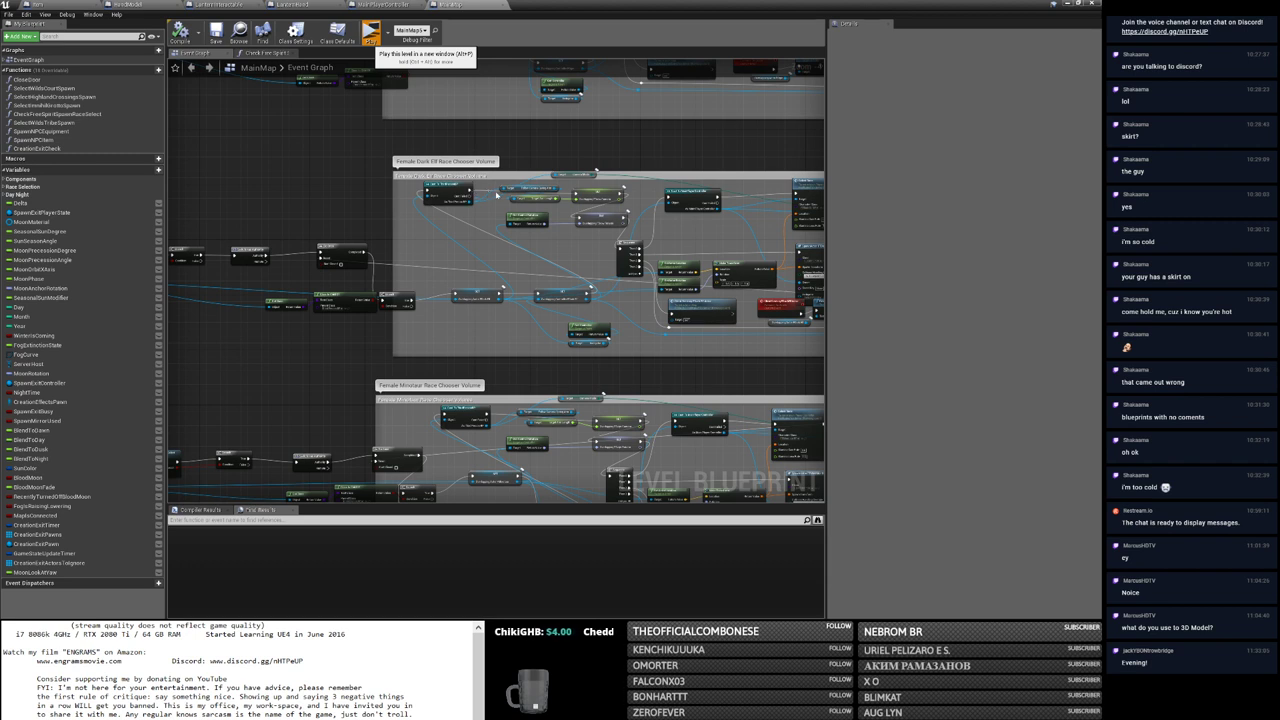
Step: Launch standalone preview windows and confirm the login in the first game window
{"action": "left_click", "coordinate": [371, 33]}
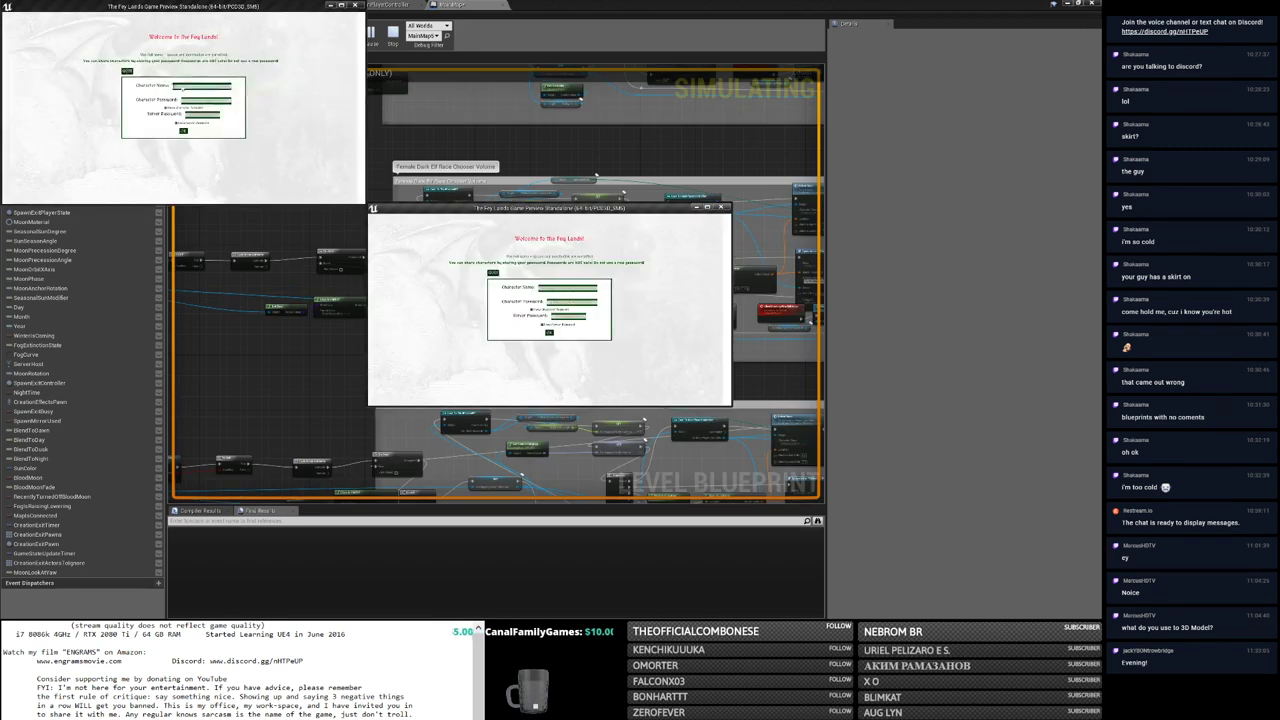
{"action": "left_click", "coordinate": [184, 132]}
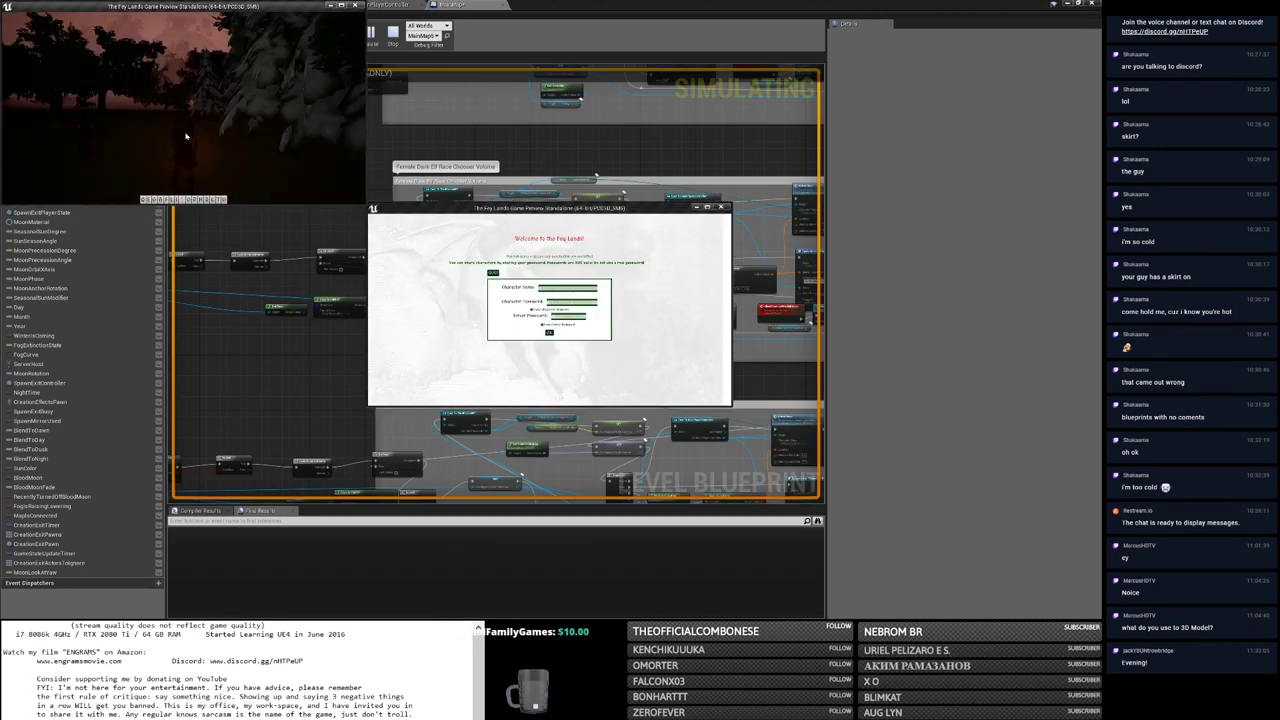
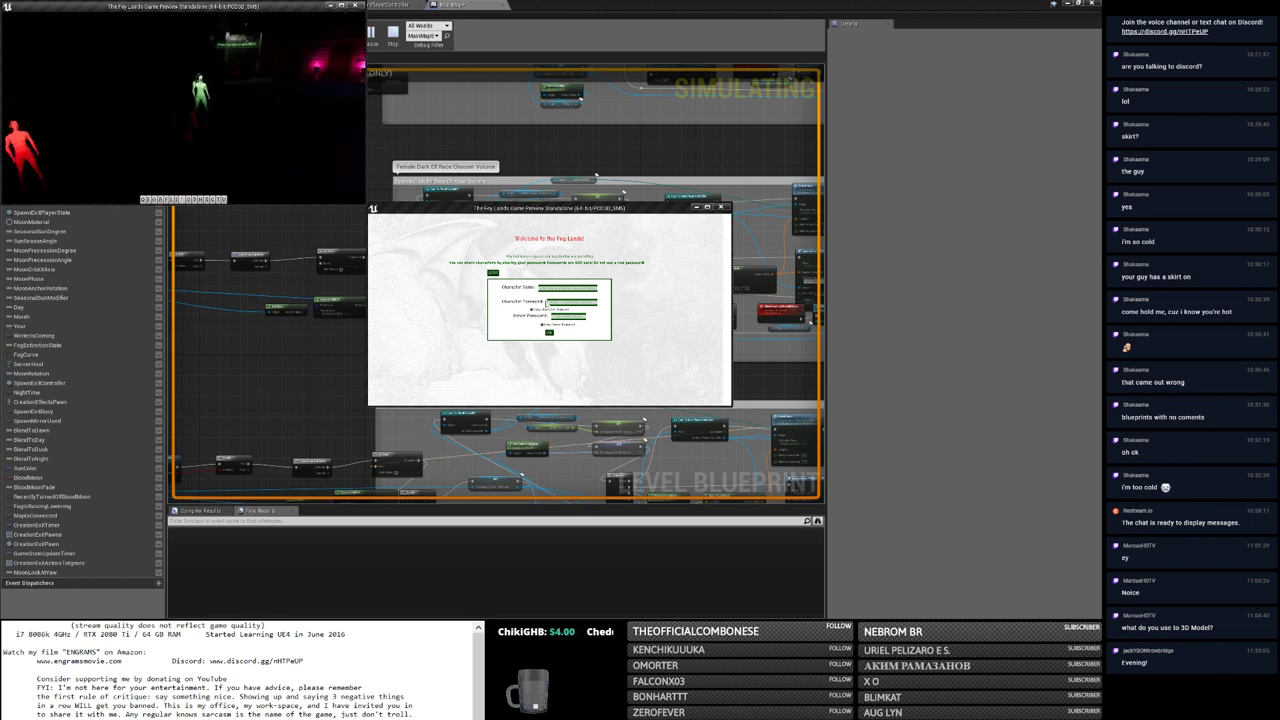
Step: Confirm the Fey Lands character login and move the game window to the right
{"action": "left_click", "coordinate": [560, 302]}
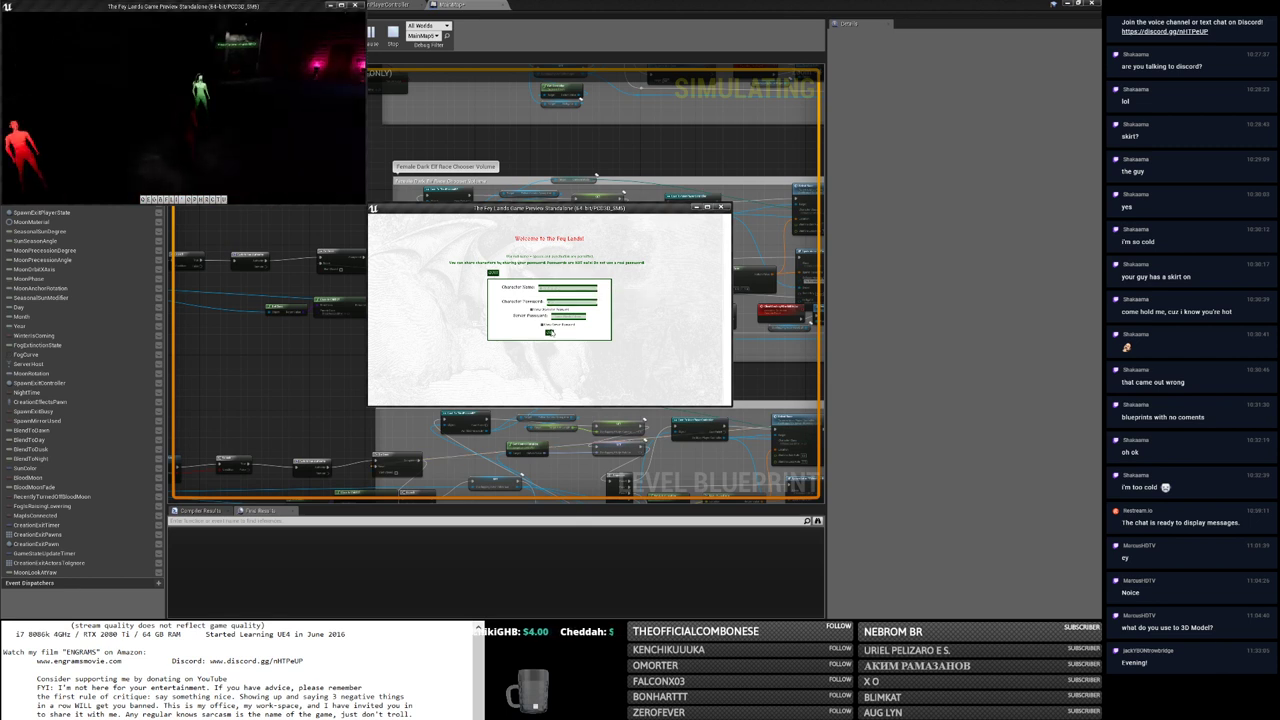
{"action": "left_click", "coordinate": [549, 332]}
{"action": "left_click_drag", "start_coordinate": [556, 201], "coordinate": [850, 123]}
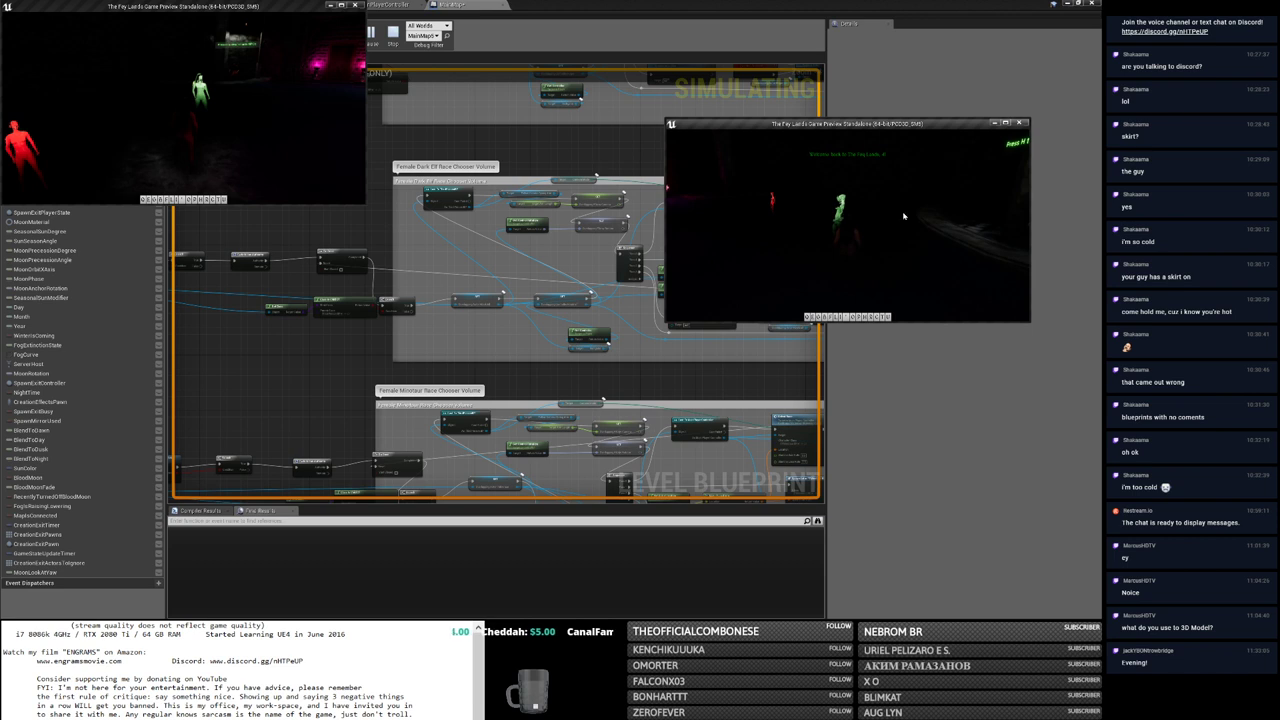
Step: Switch between the Level Blueprint and the Fey Lands game windows, ending on the game preview
{"action": "left_click", "coordinate": [453, 244]}
{"action": "scroll", "coordinate": [453, 244], "scroll_direction": "down", "scroll_amount": 3}
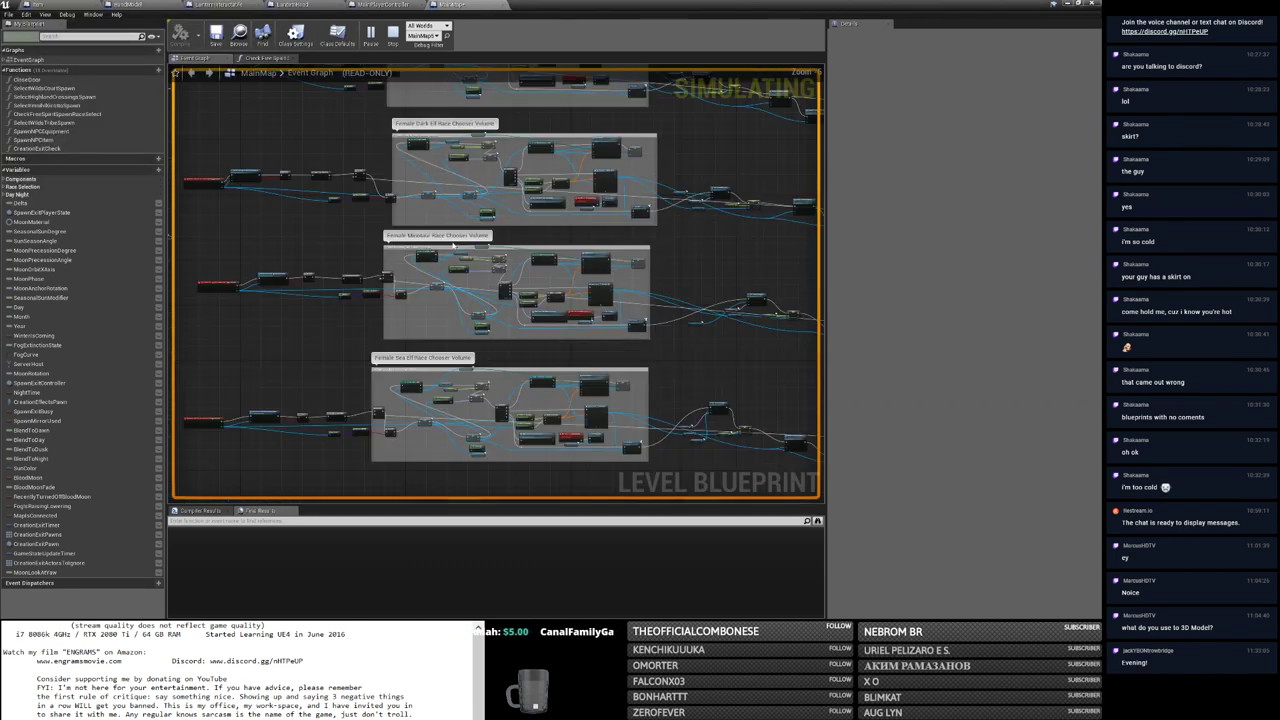
{"action": "key", "text": "alt+Tab"}
{"action": "key", "text": "alt+Tab"}
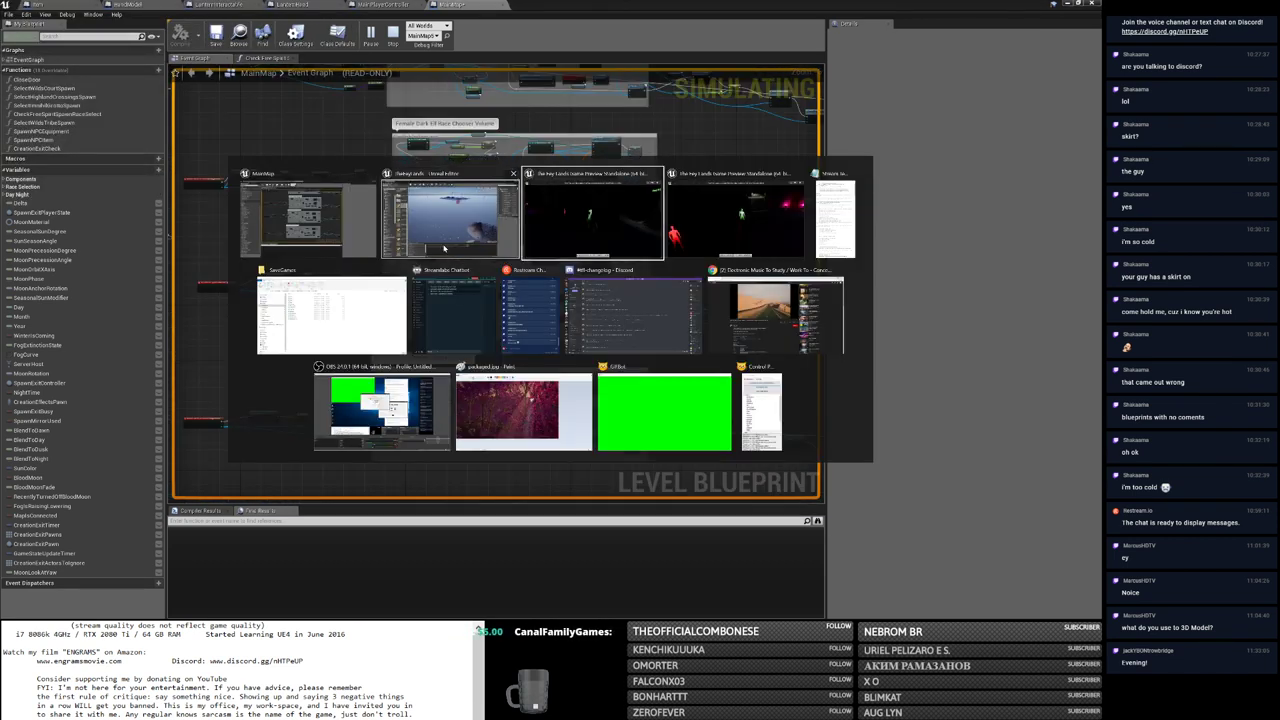
{"action": "left_click", "coordinate": [799, 238]}
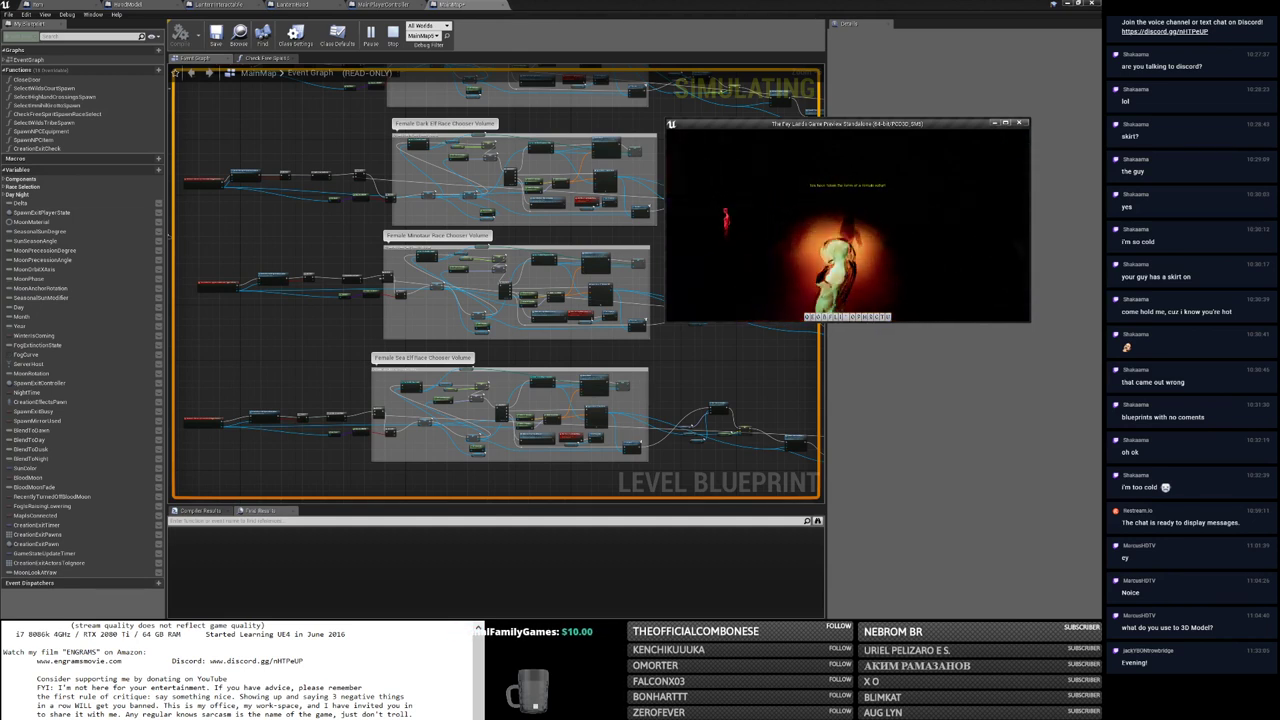
{"action": "left_click", "coordinate": [423, 35]}
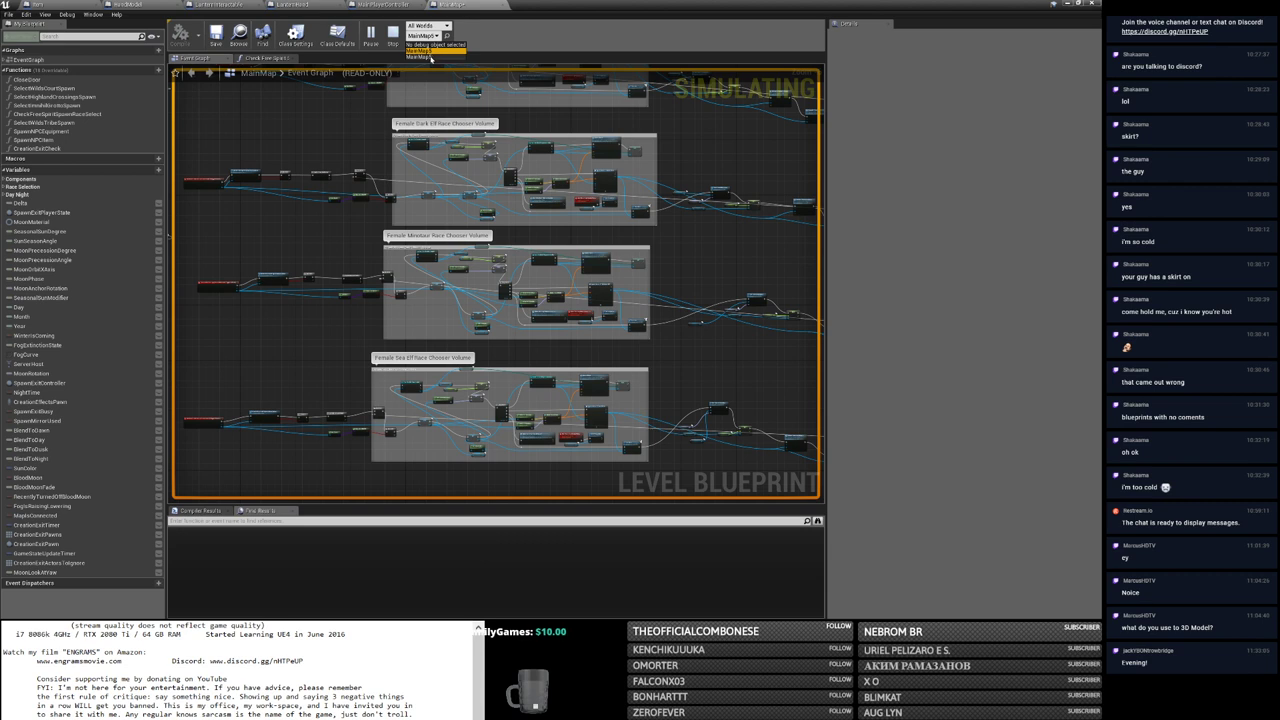
{"action": "key", "text": "alt+Tab"}
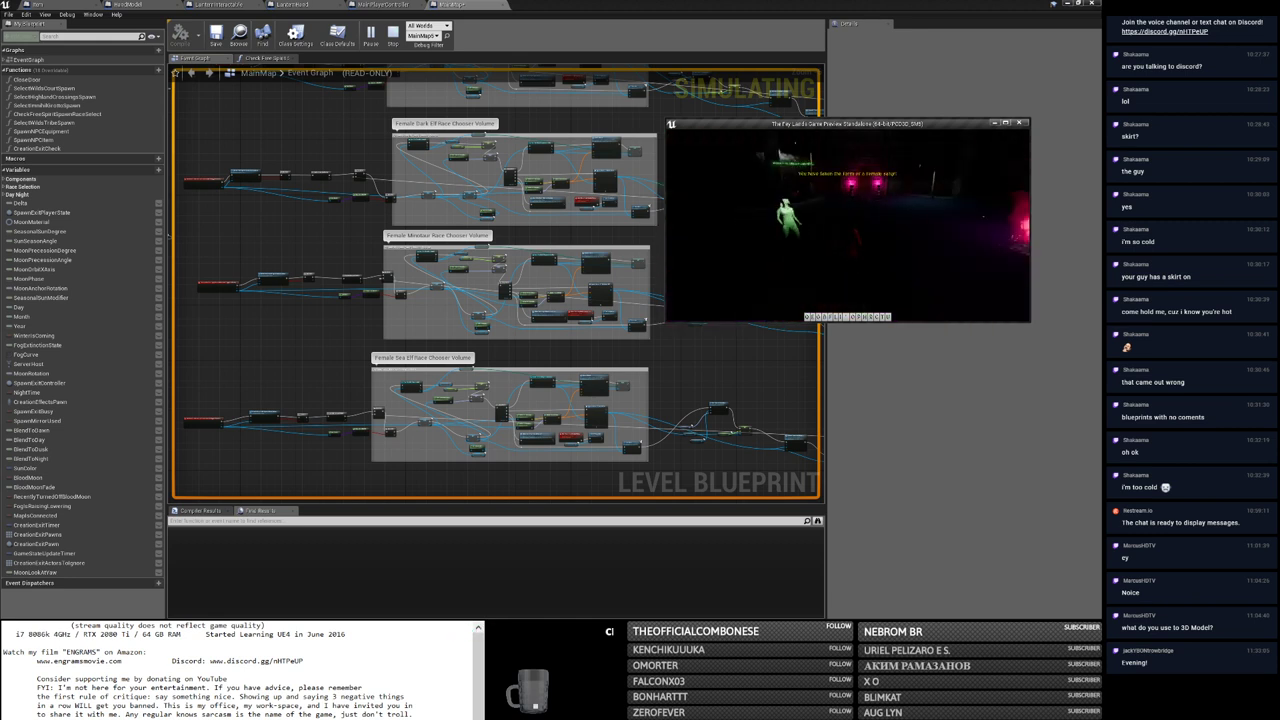
{"action": "key", "text": "alt+Tab"}
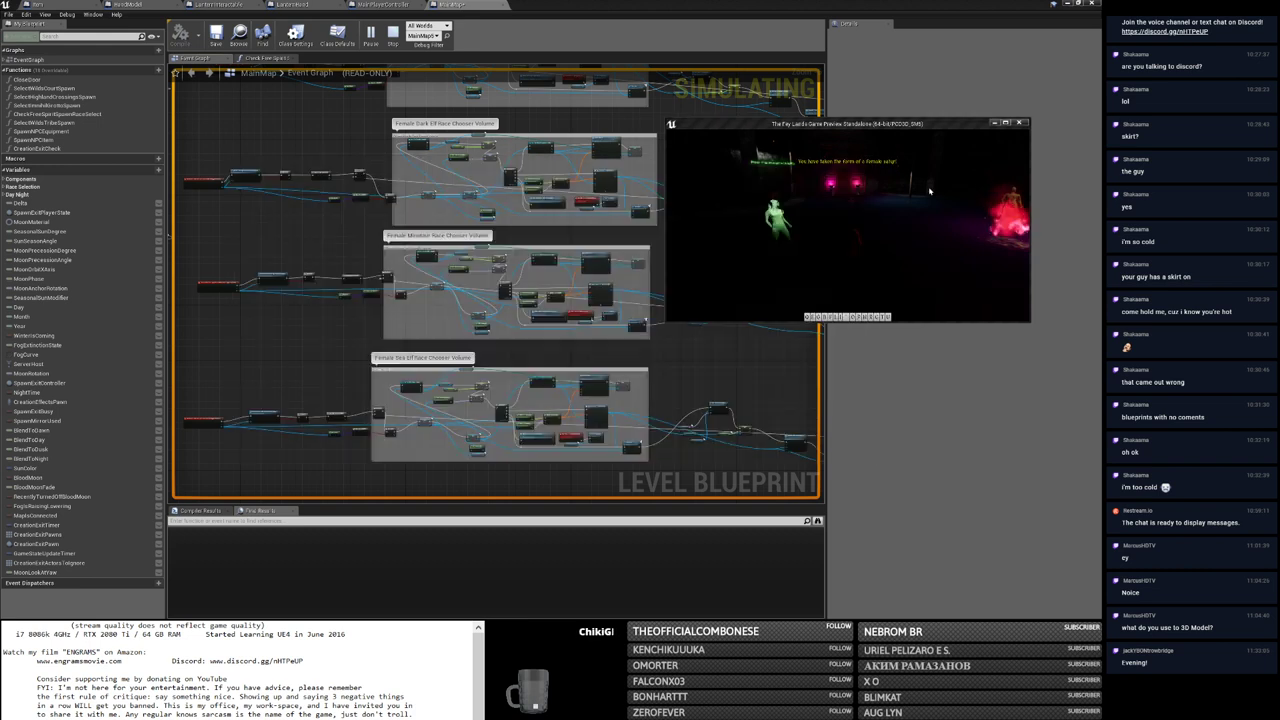
{"action": "left_click", "coordinate": [691, 139]}
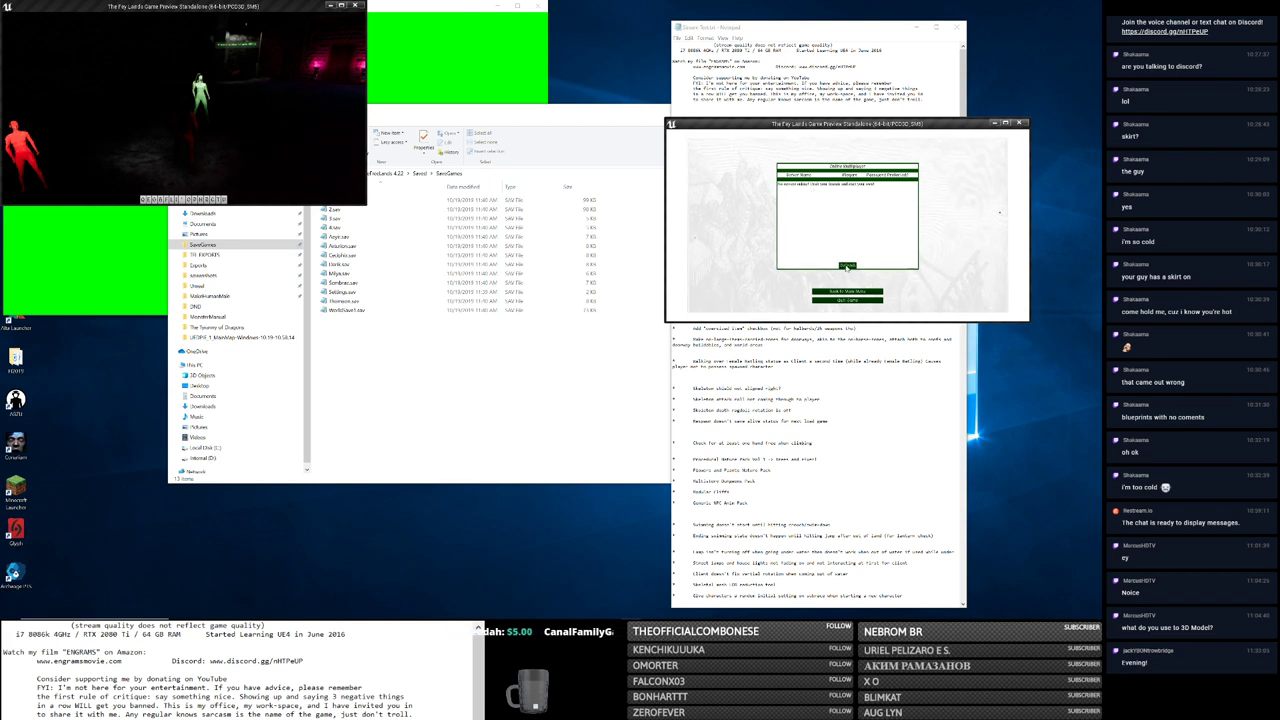
Step: Host a session in the left client and join it from the second client
{"action": "left_click", "coordinate": [248, 141]}
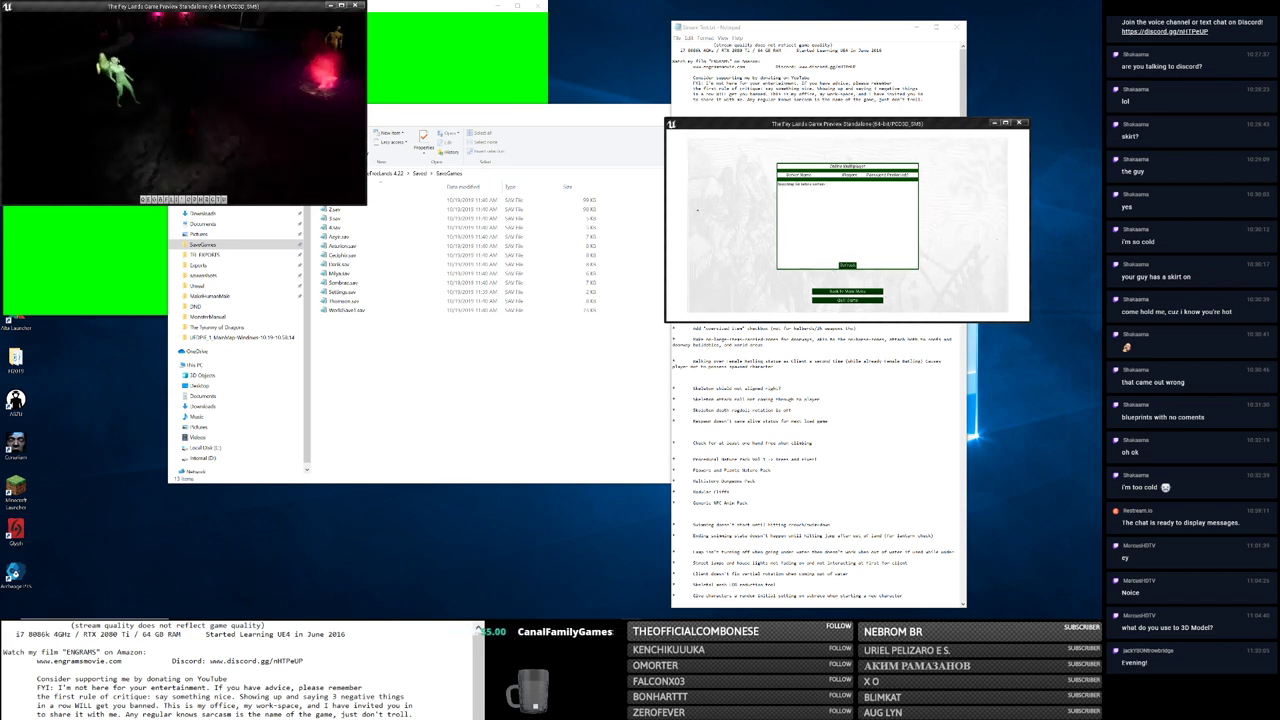
{"action": "left_click_drag", "start_coordinate": [229, 10], "coordinate": [381, 60]}
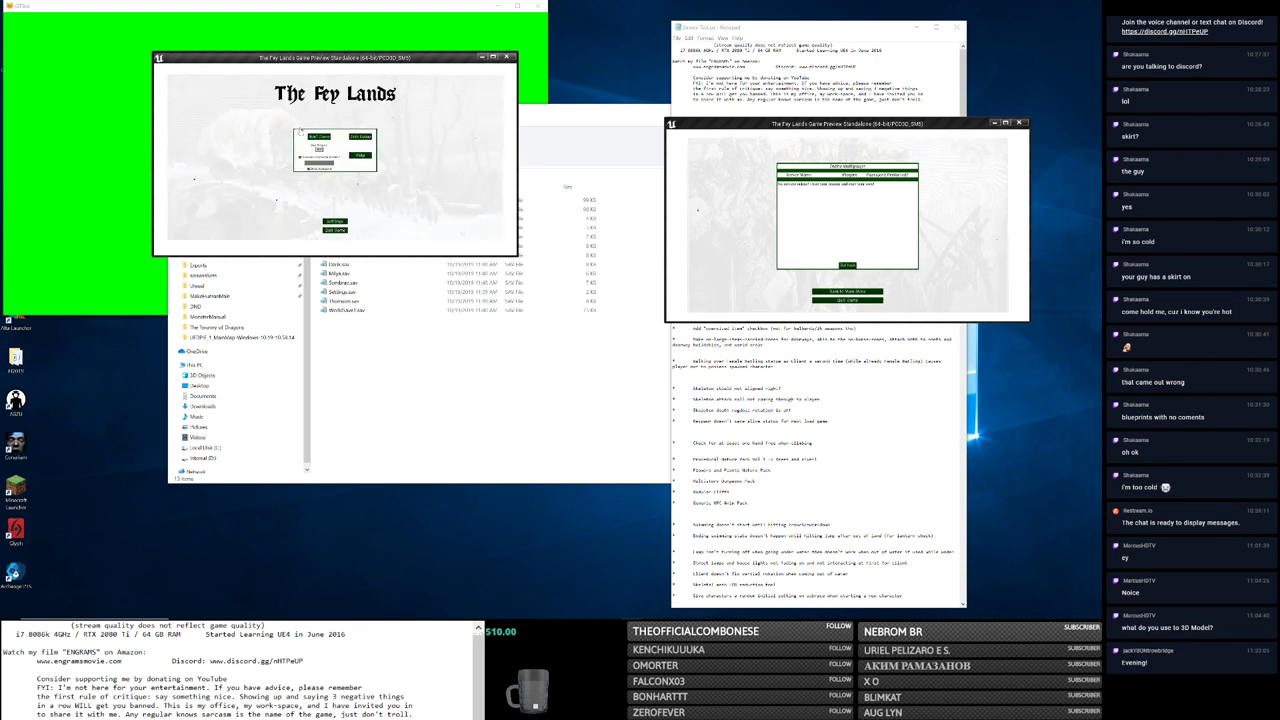
{"action": "left_click", "coordinate": [851, 268]}
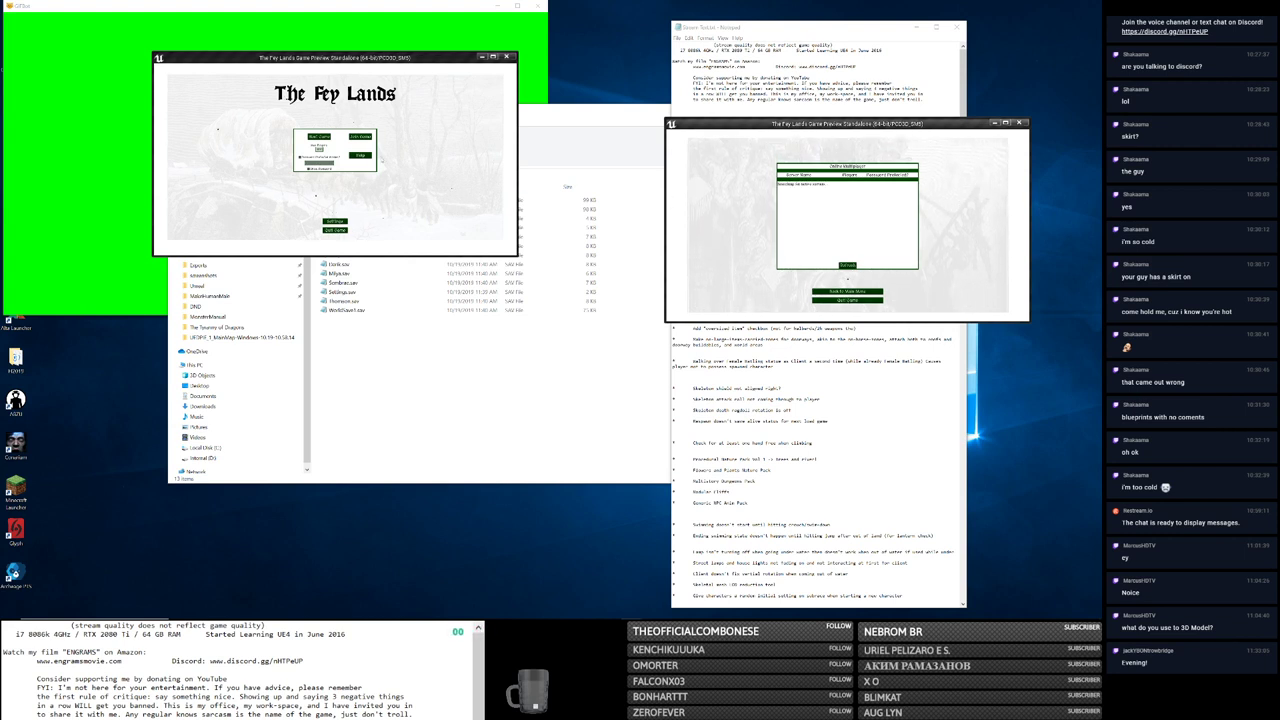
{"action": "left_click", "coordinate": [312, 137]}
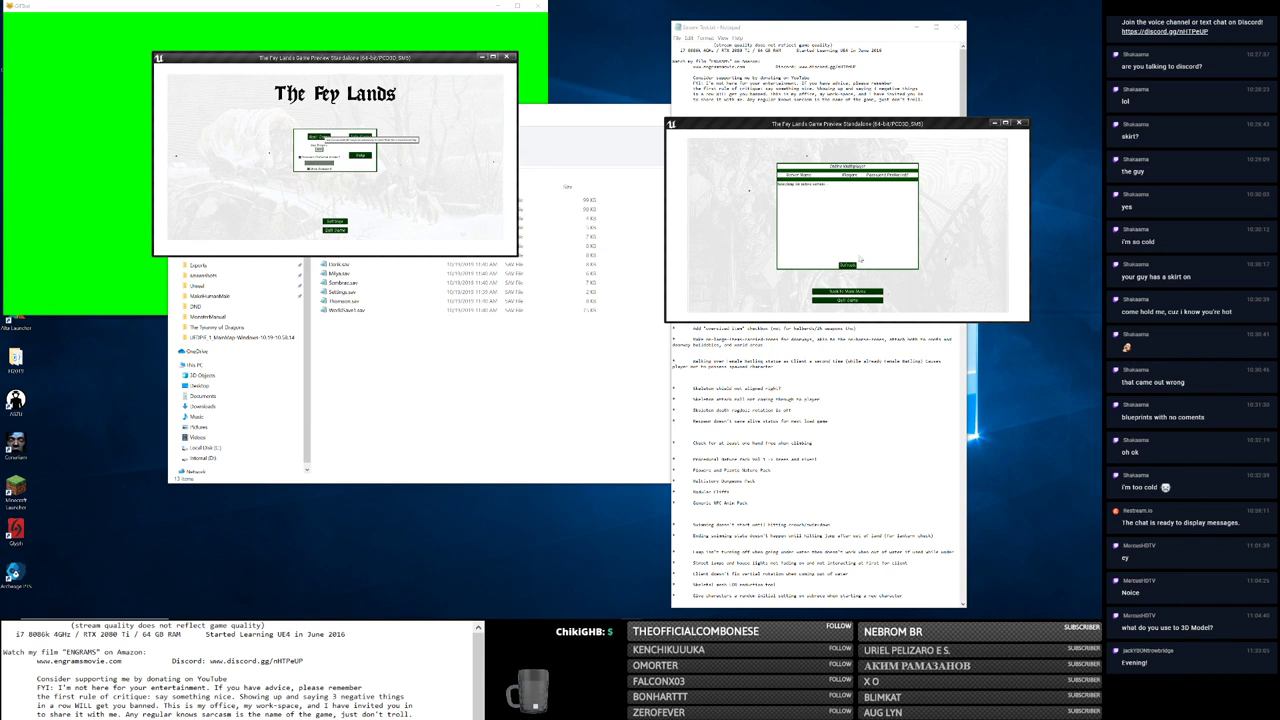
{"action": "left_click", "coordinate": [852, 268]}
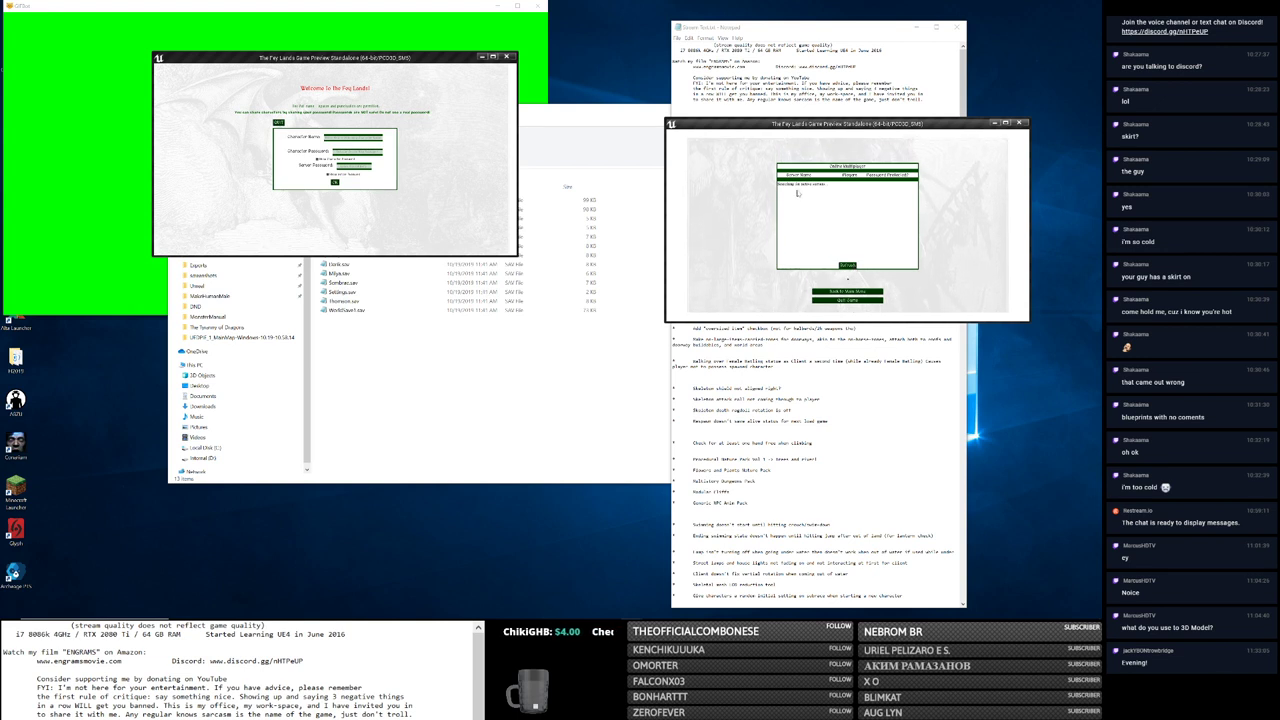
{"action": "left_click_drag", "start_coordinate": [849, 130], "coordinate": [593, 238]}
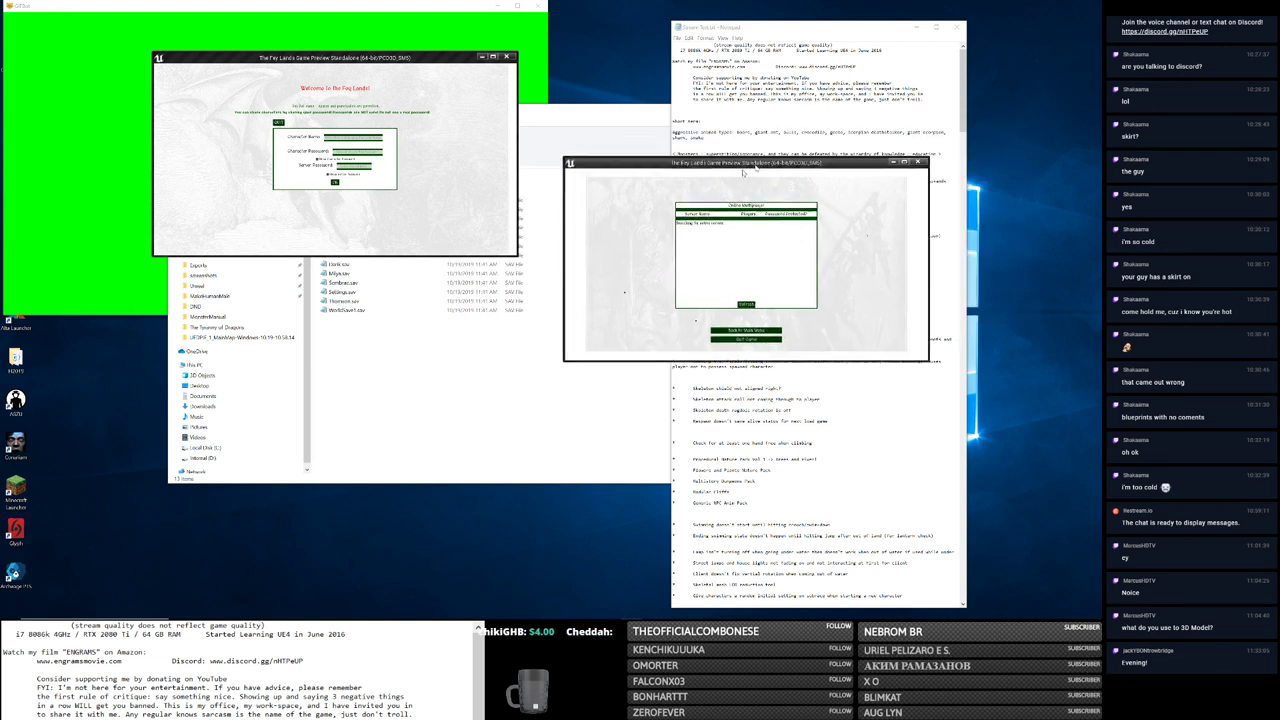
{"action": "left_click", "coordinate": [591, 298]}
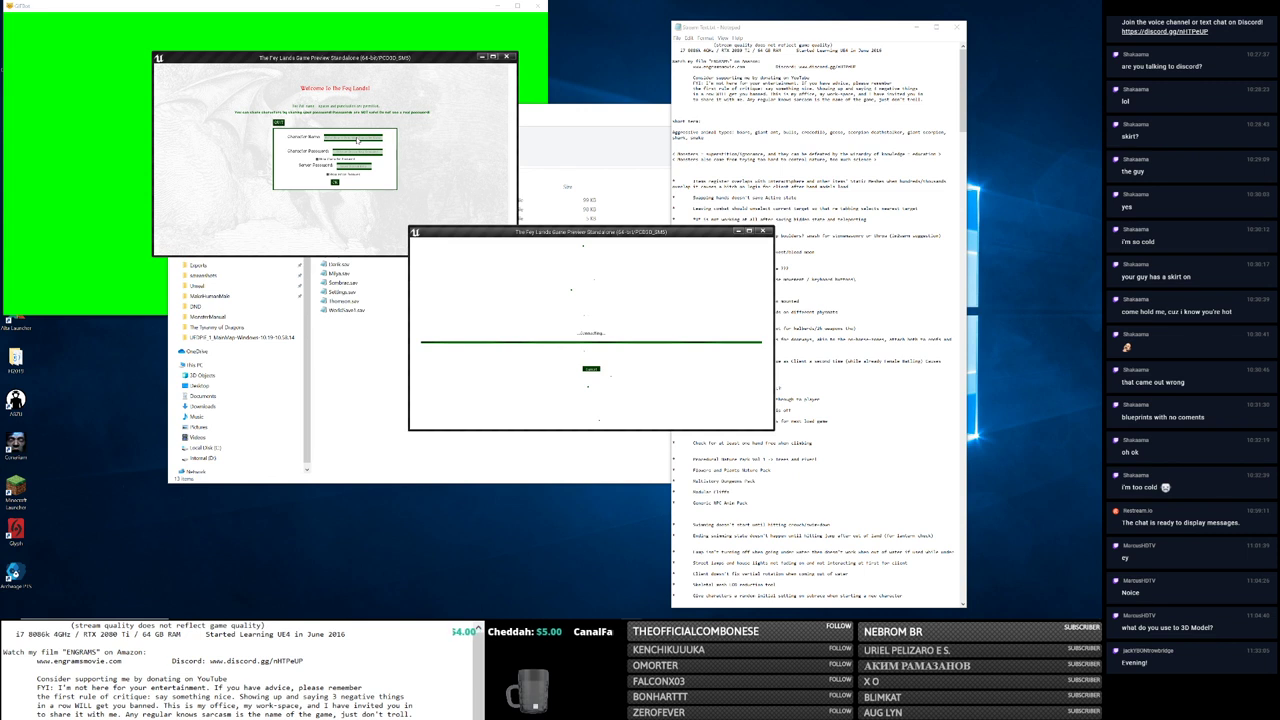
Step: Log both clients' characters into the Fey Lands world
{"action": "left_click", "coordinate": [362, 157]}
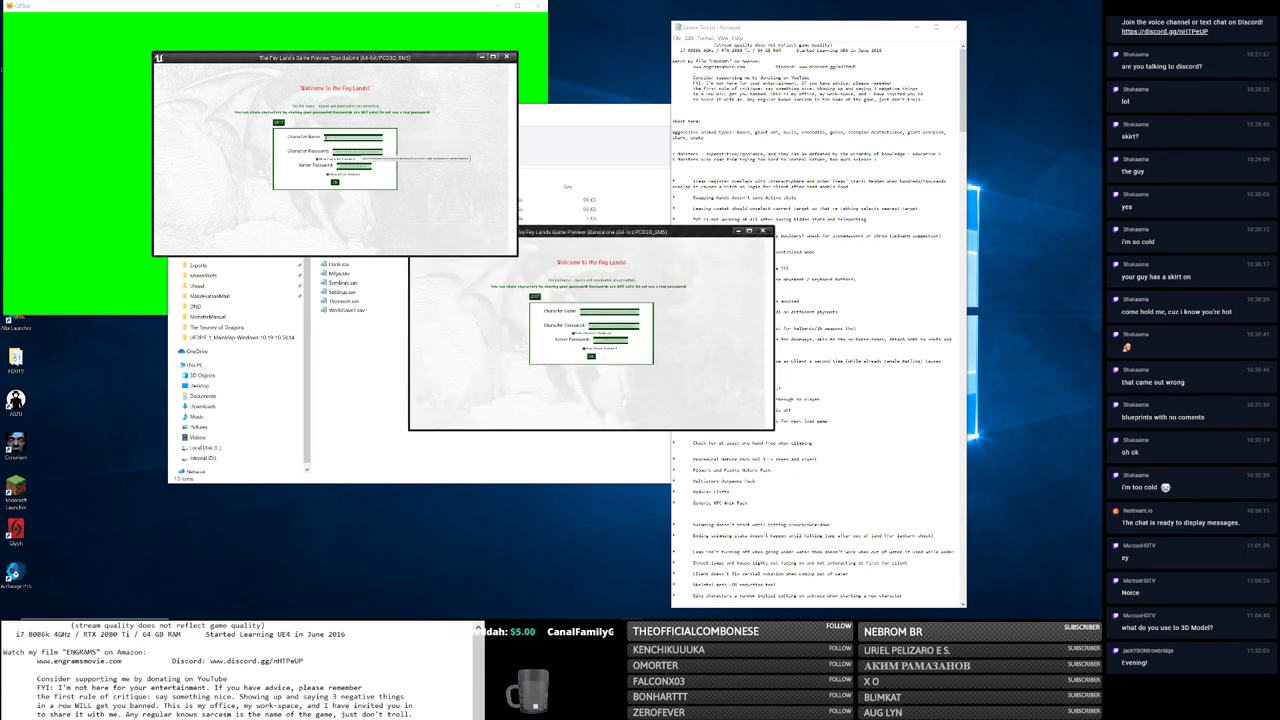
{"action": "left_click", "coordinate": [336, 183]}
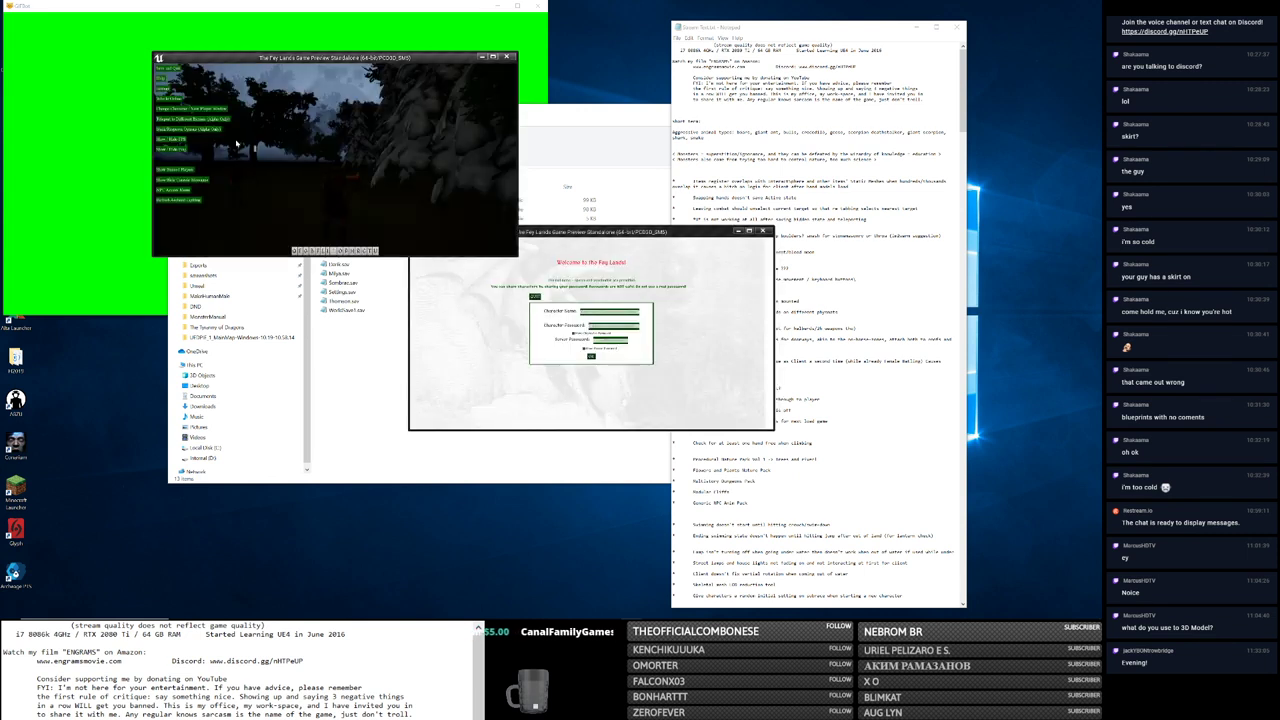
{"action": "left_click", "coordinate": [186, 110]}
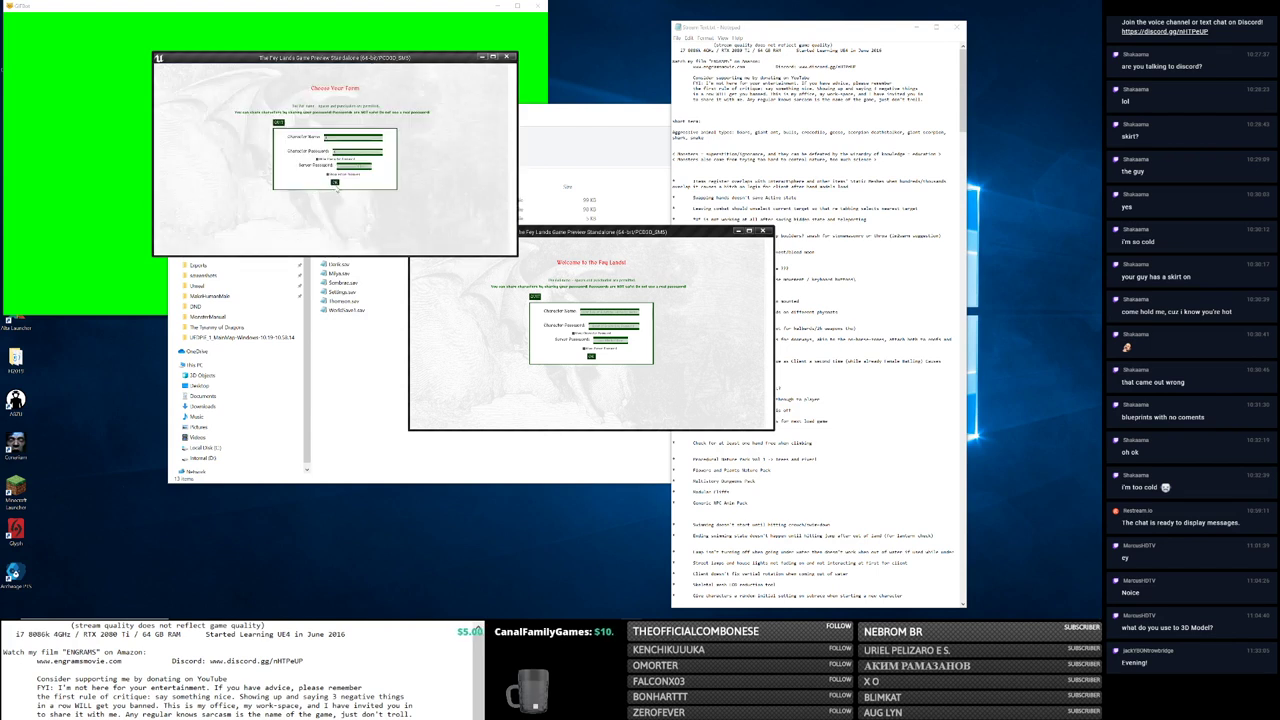
{"action": "left_click", "coordinate": [336, 185]}
{"action": "left_click", "coordinate": [609, 326]}
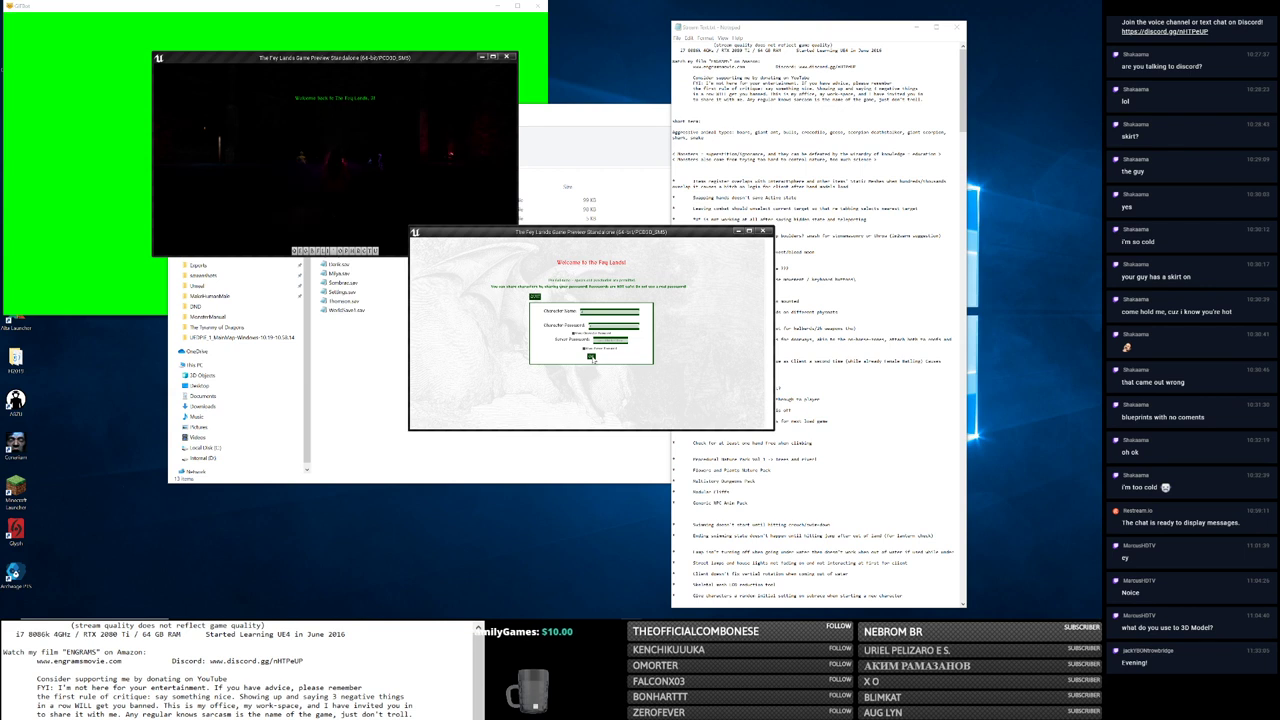
{"action": "left_click", "coordinate": [591, 357]}
Step: Switch through the Unreal Editor and Level Blueprint, bringing the game preview on top
{"action": "key", "text": "alt+Tab"}
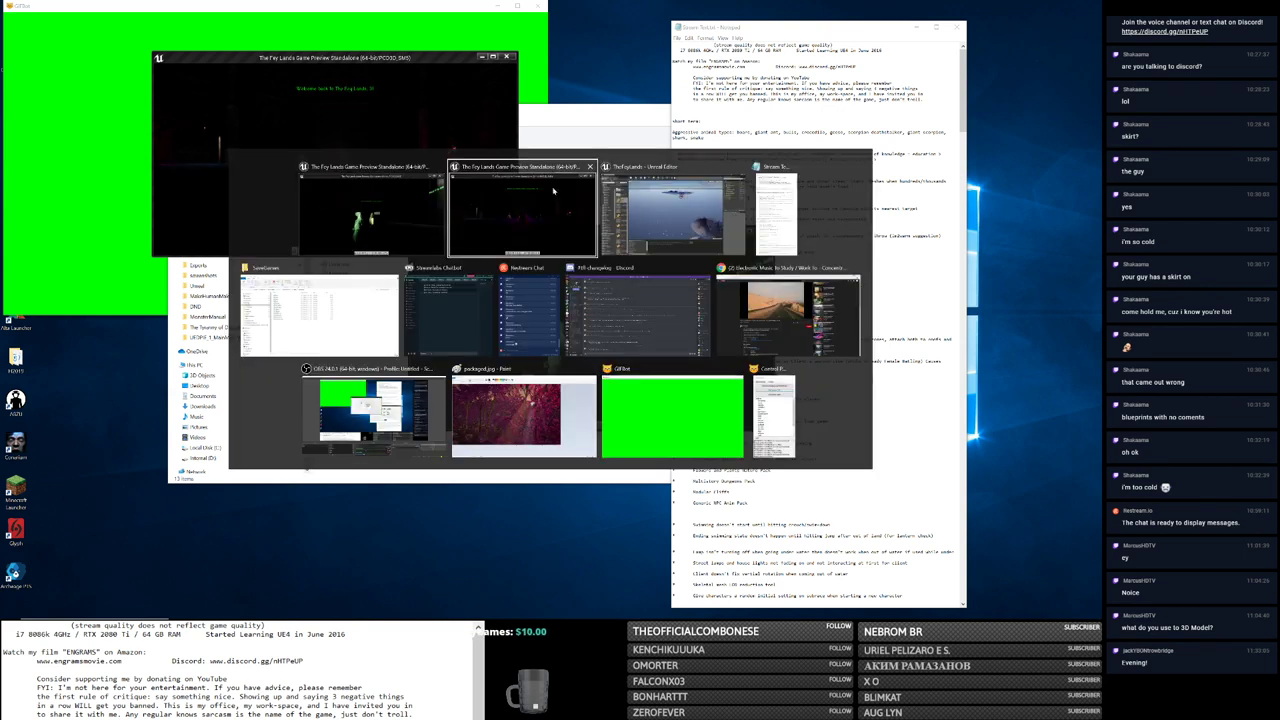
{"action": "left_click", "coordinate": [648, 218]}
{"action": "key", "text": "alt+Tab"}
{"action": "left_click", "coordinate": [387, 229]}
{"action": "key", "text": "alt+Tab"}
{"action": "key", "text": "alt+Tab"}
{"action": "left_click", "coordinate": [730, 222]}
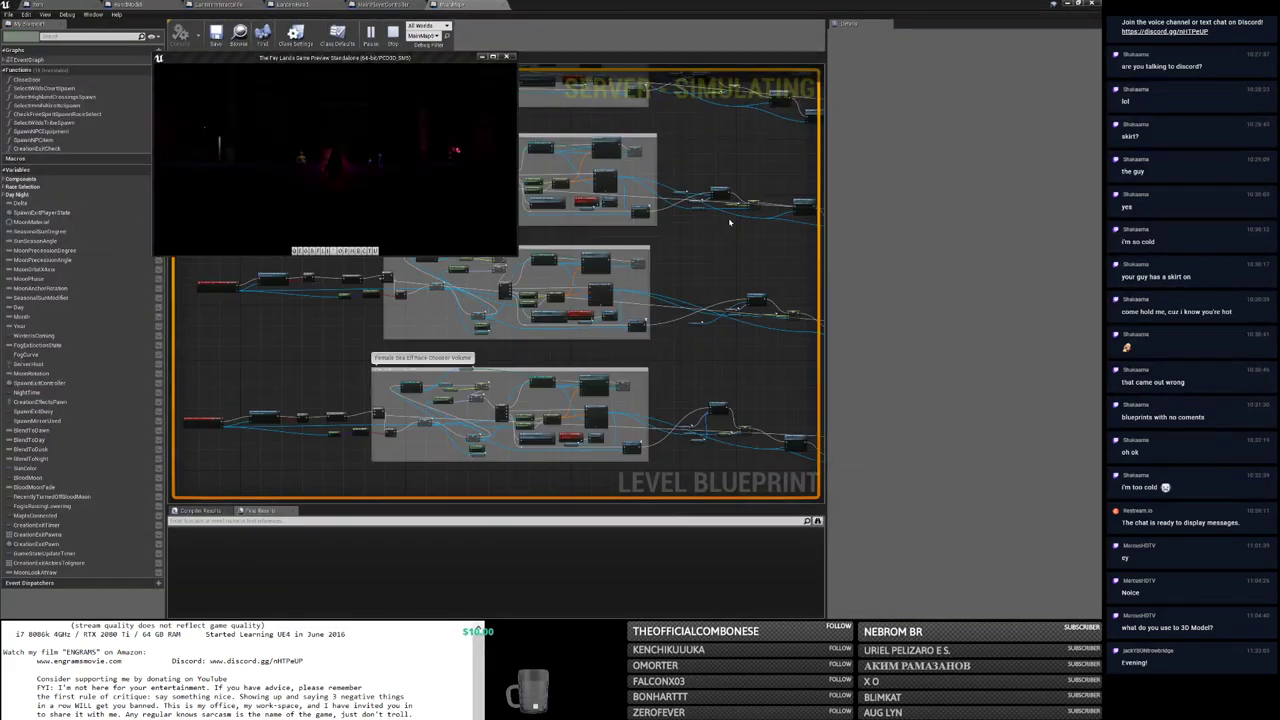
Step: Move the game preview to the upper right and close the Level Blueprint editor
{"action": "left_click_drag", "start_coordinate": [421, 63], "coordinate": [897, 77]}
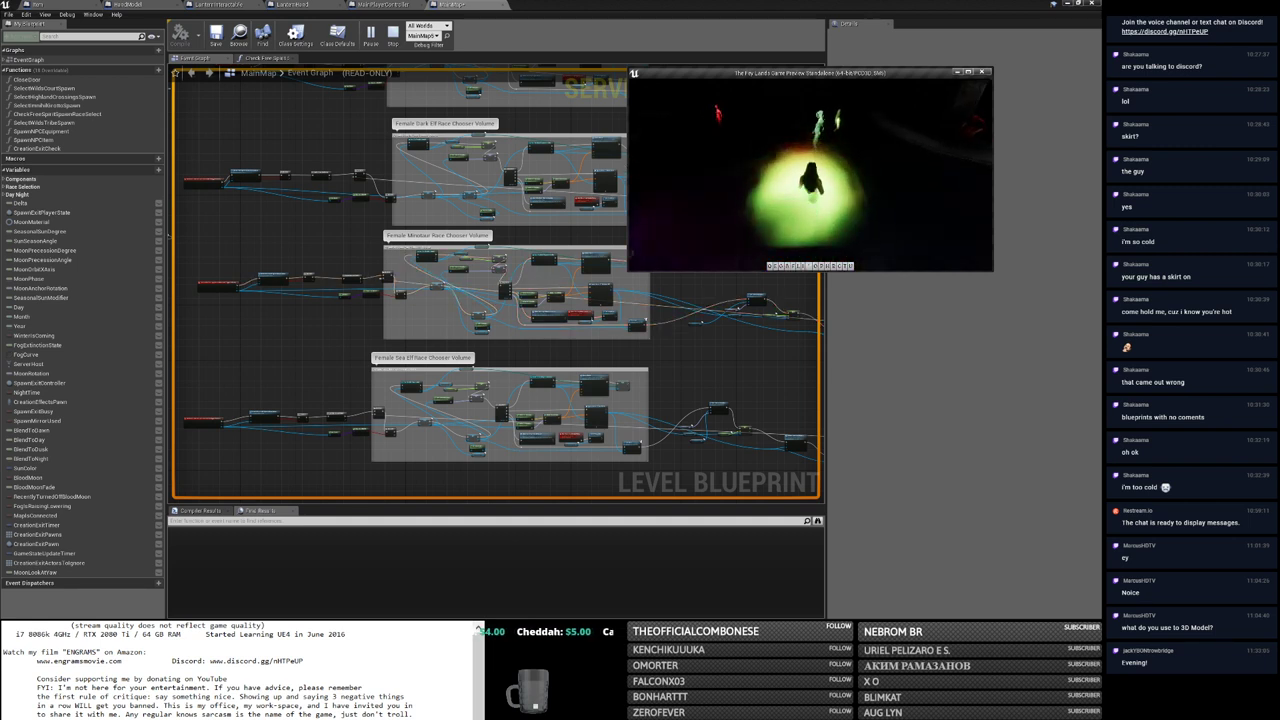
{"action": "left_click", "coordinate": [1068, 4]}
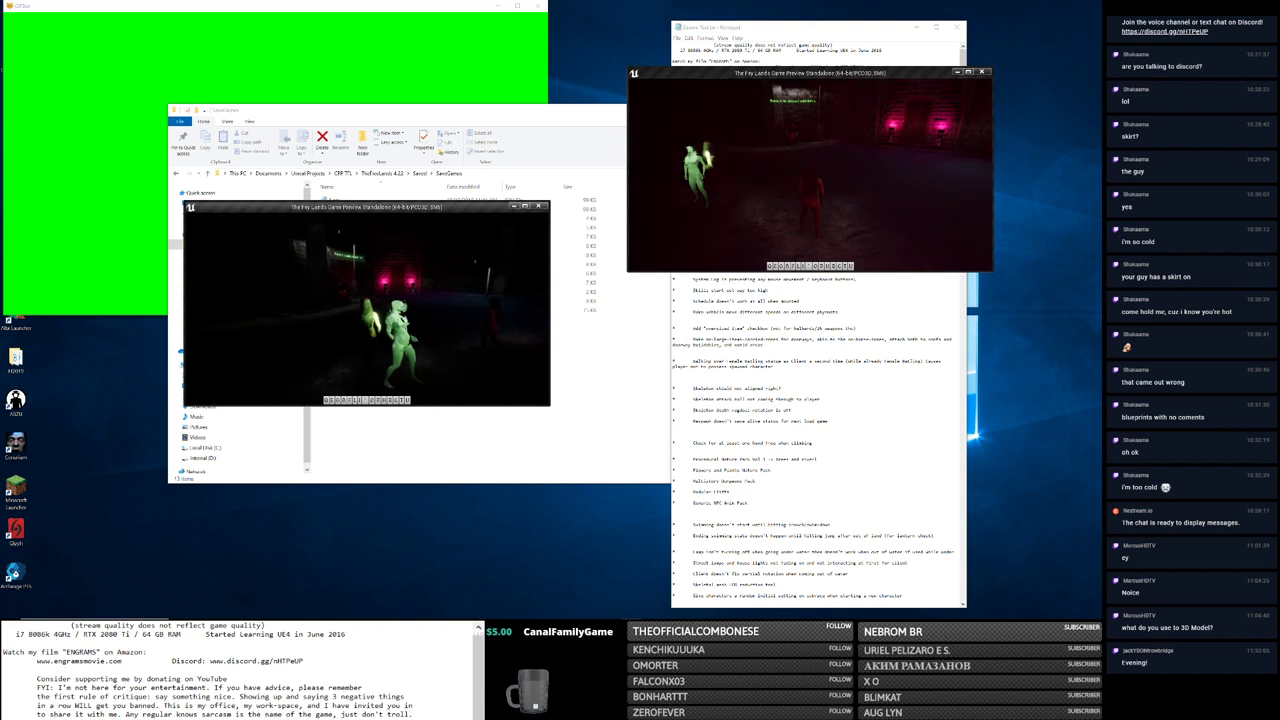
Step: In the upper client, turn on the carried light, talk to the nearby character, and walk to the doorway
{"action": "left_click", "coordinate": [325, 260]}
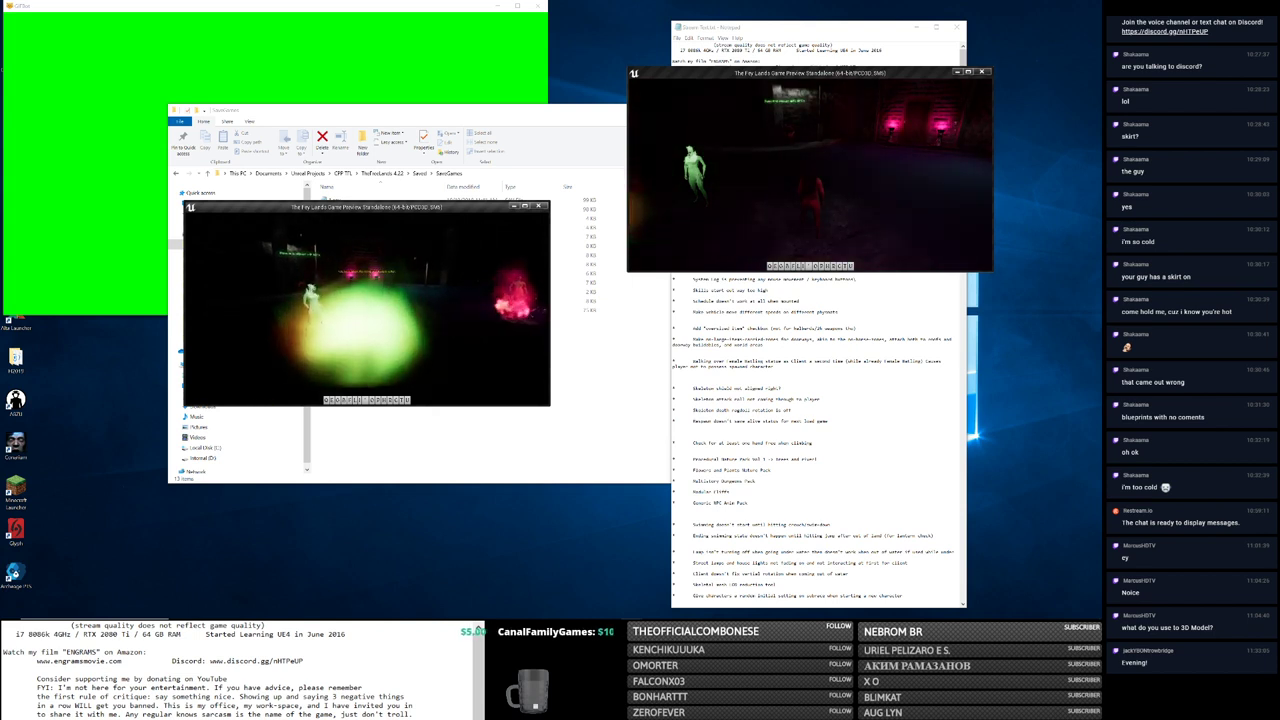
{"action": "key", "text": "alt+Tab"}
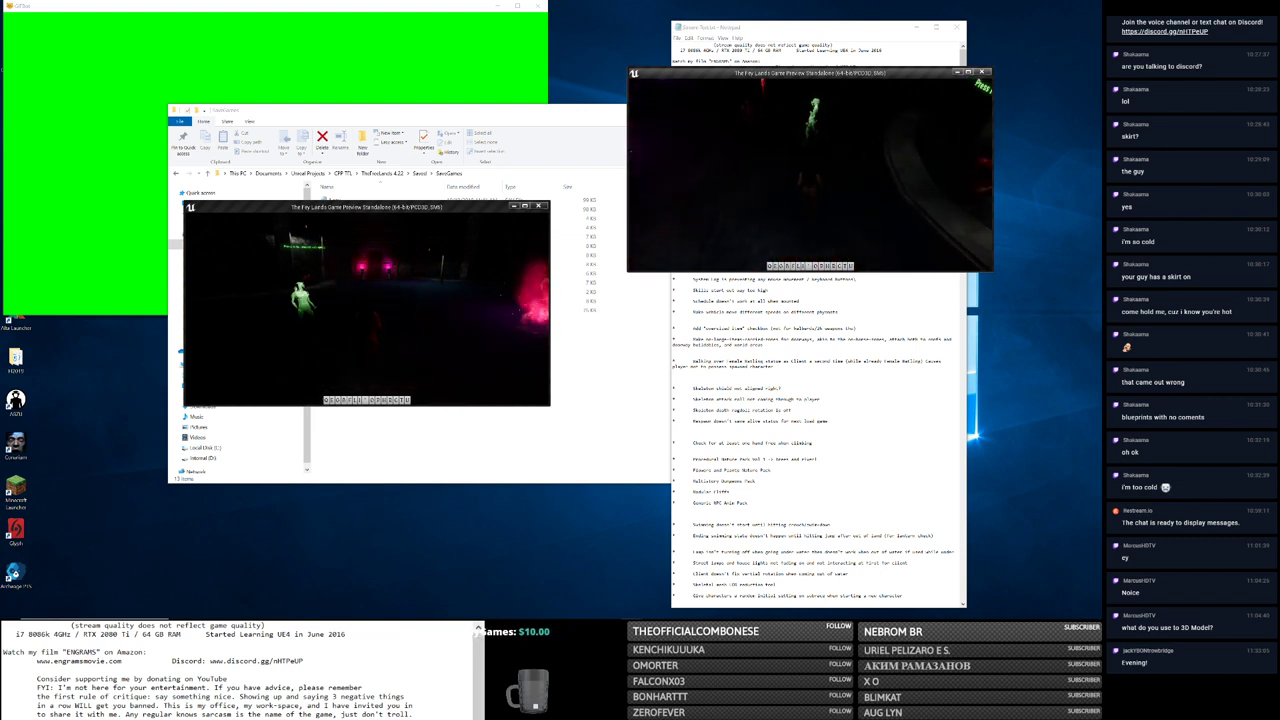
{"action": "key", "text": "h"}
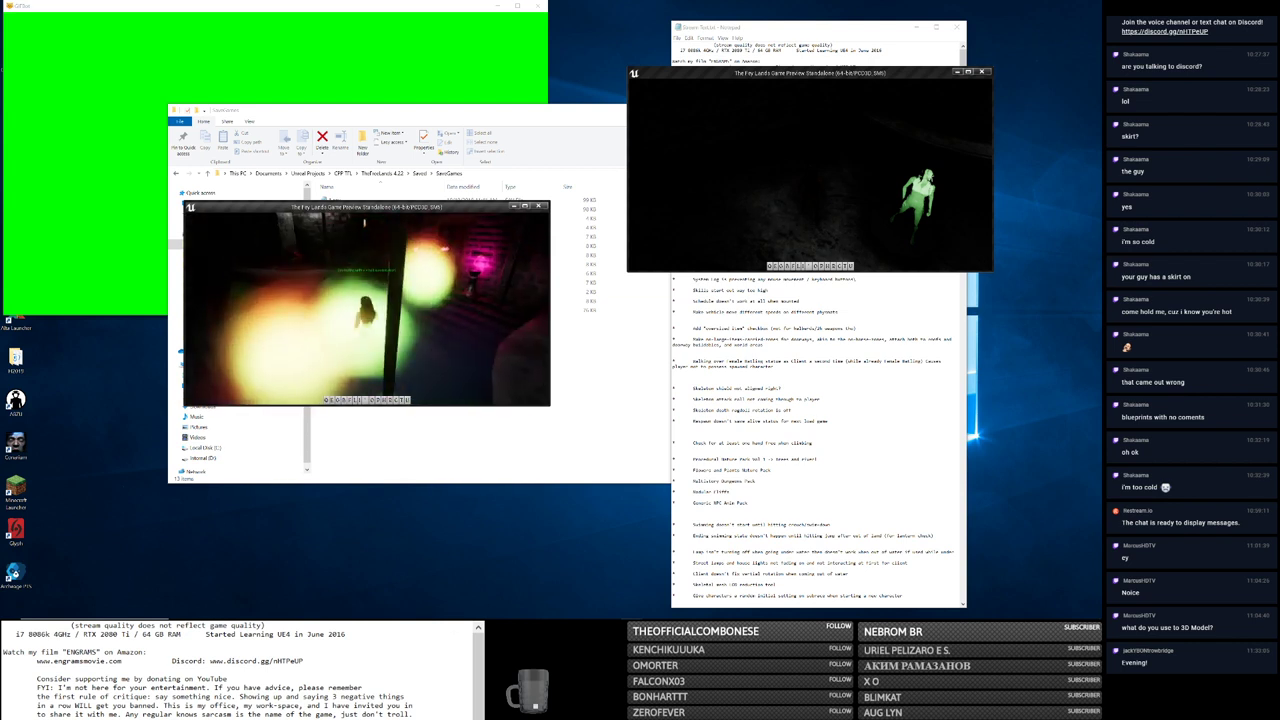
{"action": "key", "text": "e"}
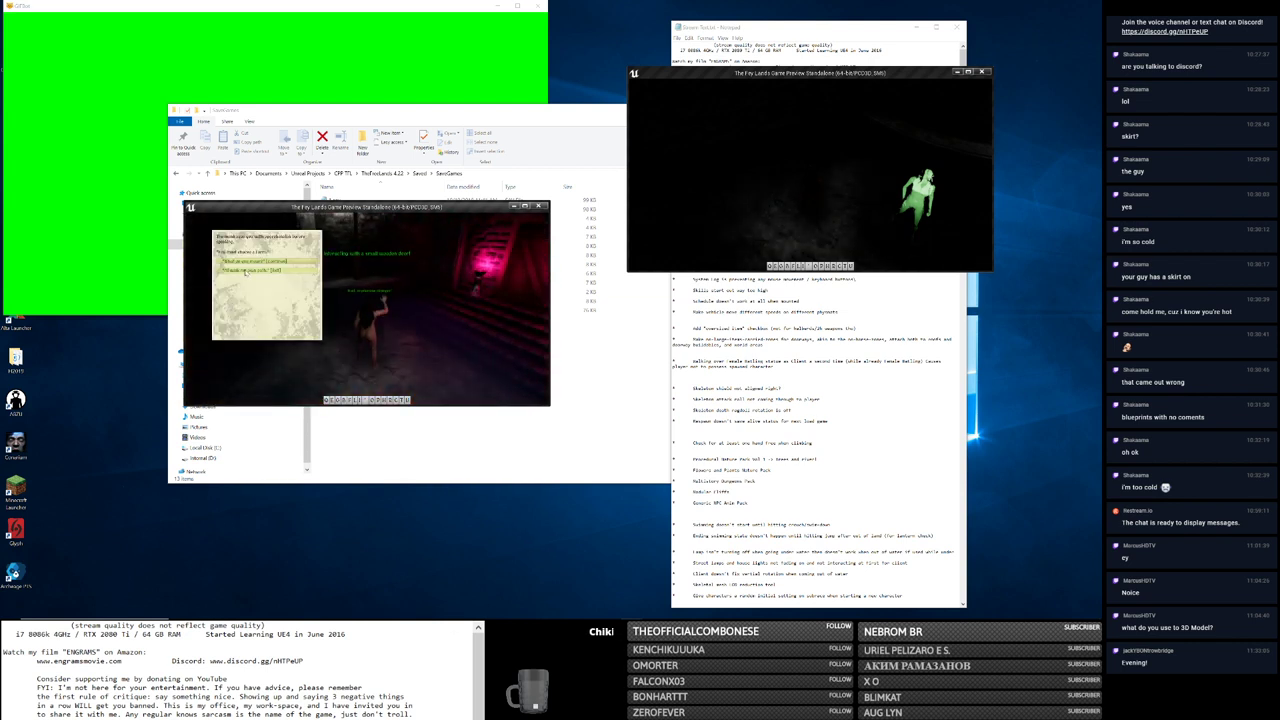
{"action": "left_click", "coordinate": [245, 271]}
{"action": "key", "text": "w"}
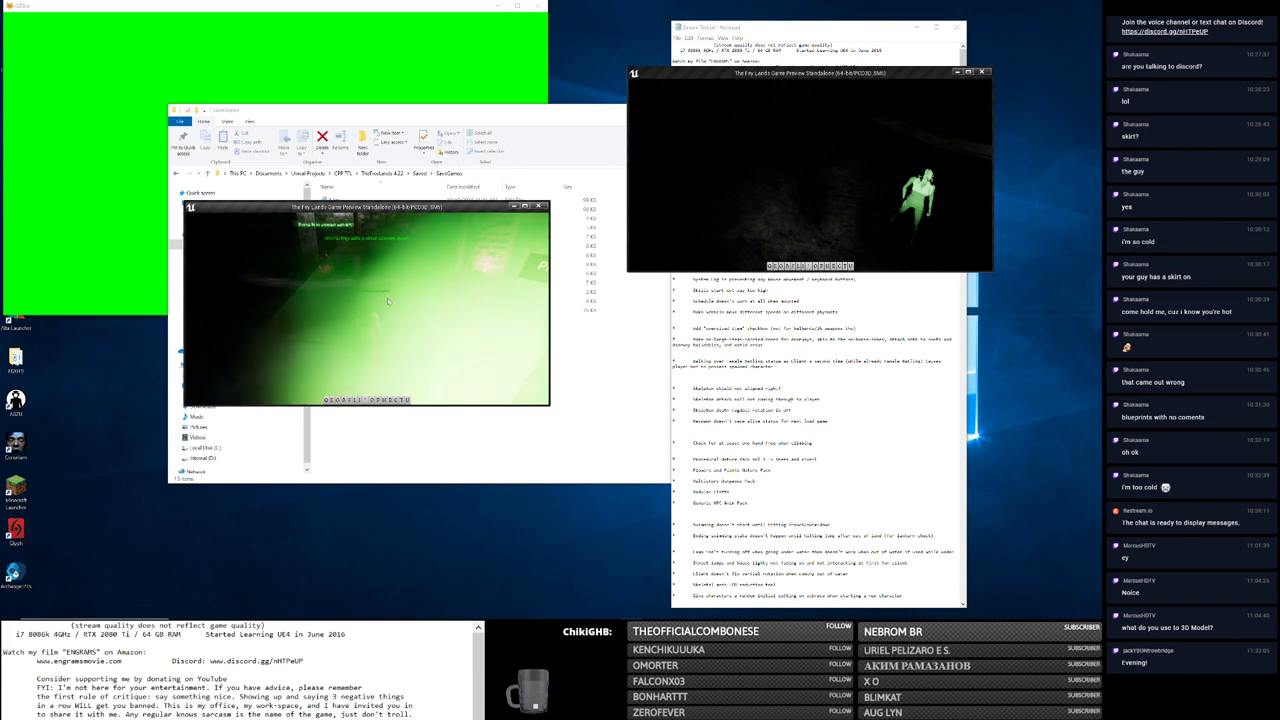
Step: Open and close the Magic Mirror customization, then dismiss its info message
{"action": "key", "text": "e"}
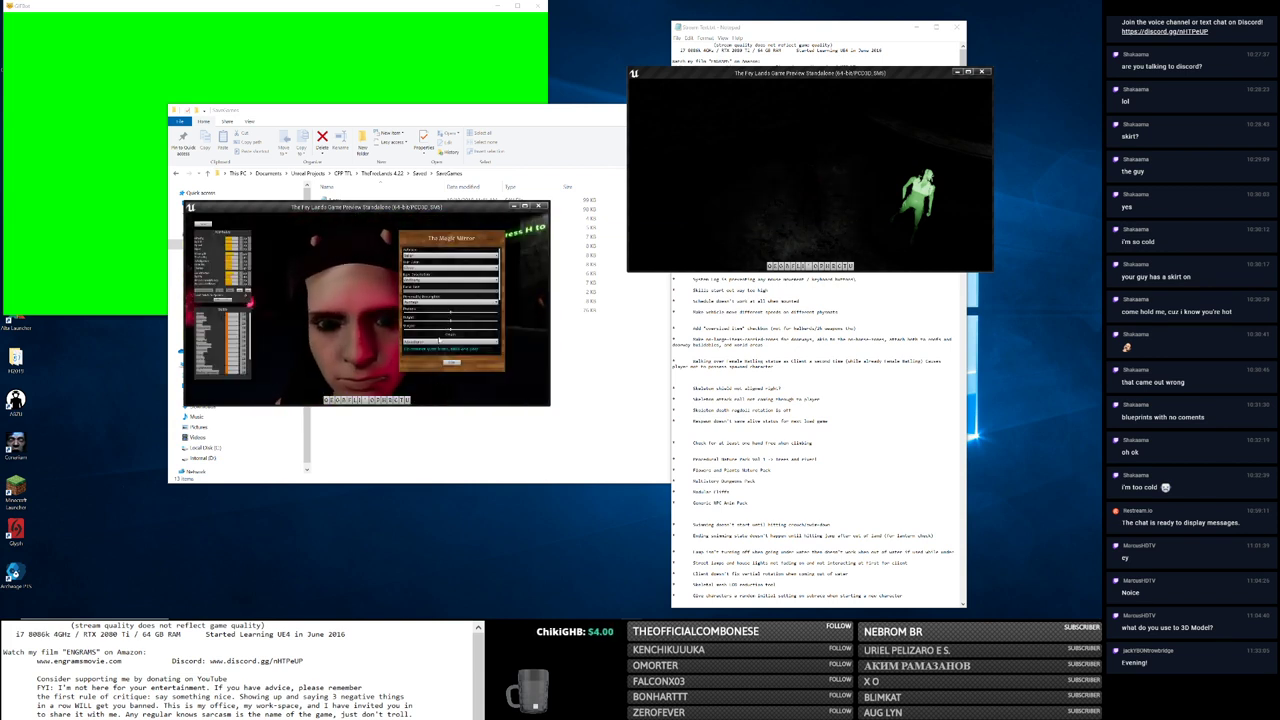
{"action": "left_click", "coordinate": [451, 366]}
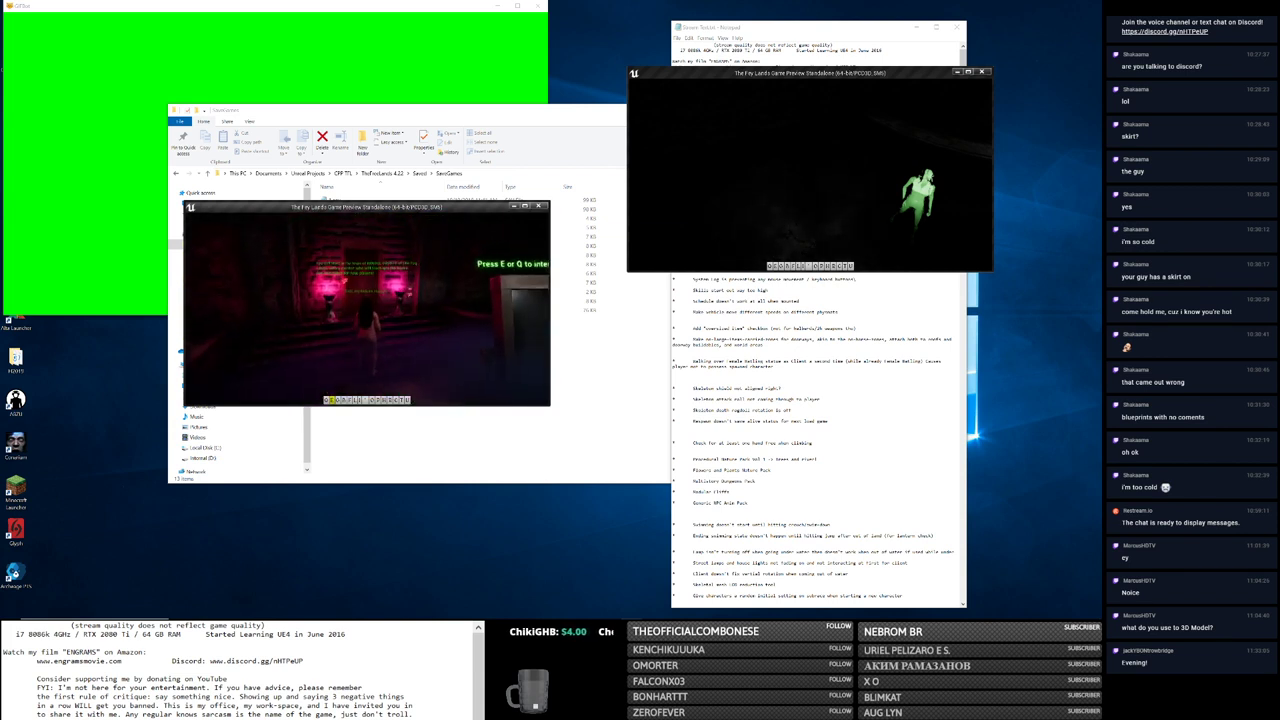
{"action": "key", "text": "e"}
{"action": "left_click", "coordinate": [419, 368]}
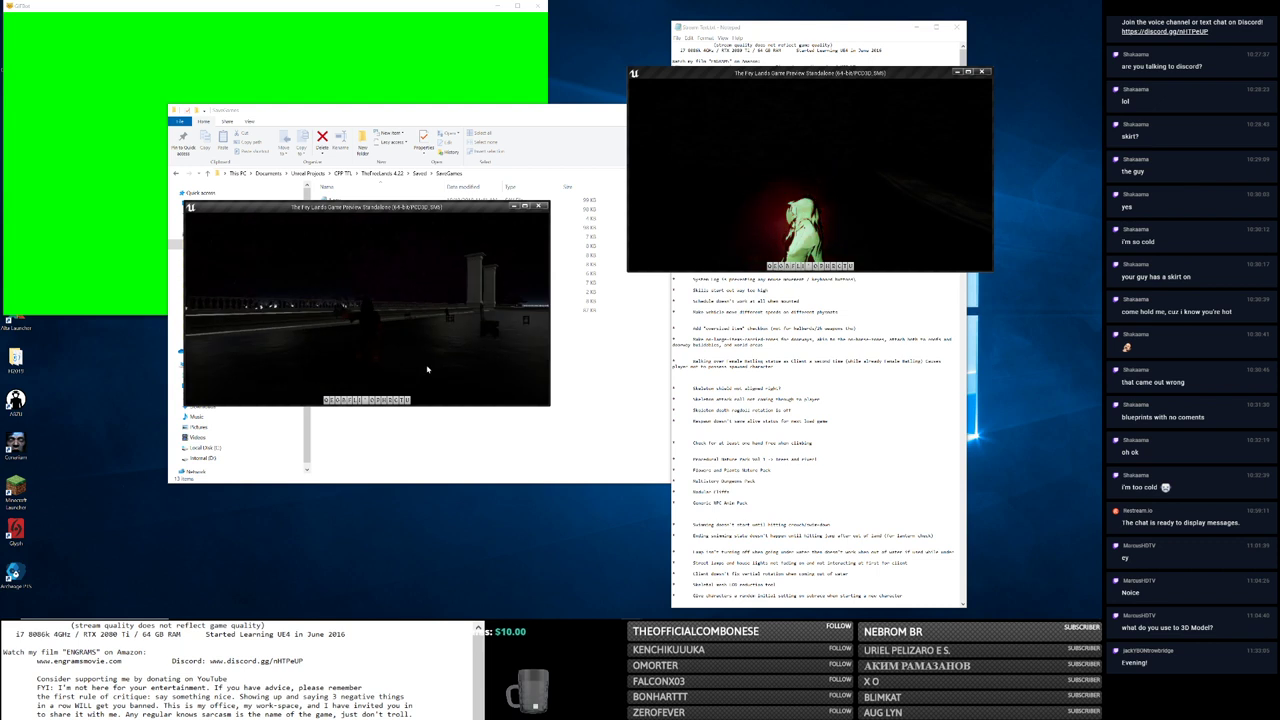
Step: Open the Magic Mirror in the second game client
{"action": "key", "text": "alt+Tab"}
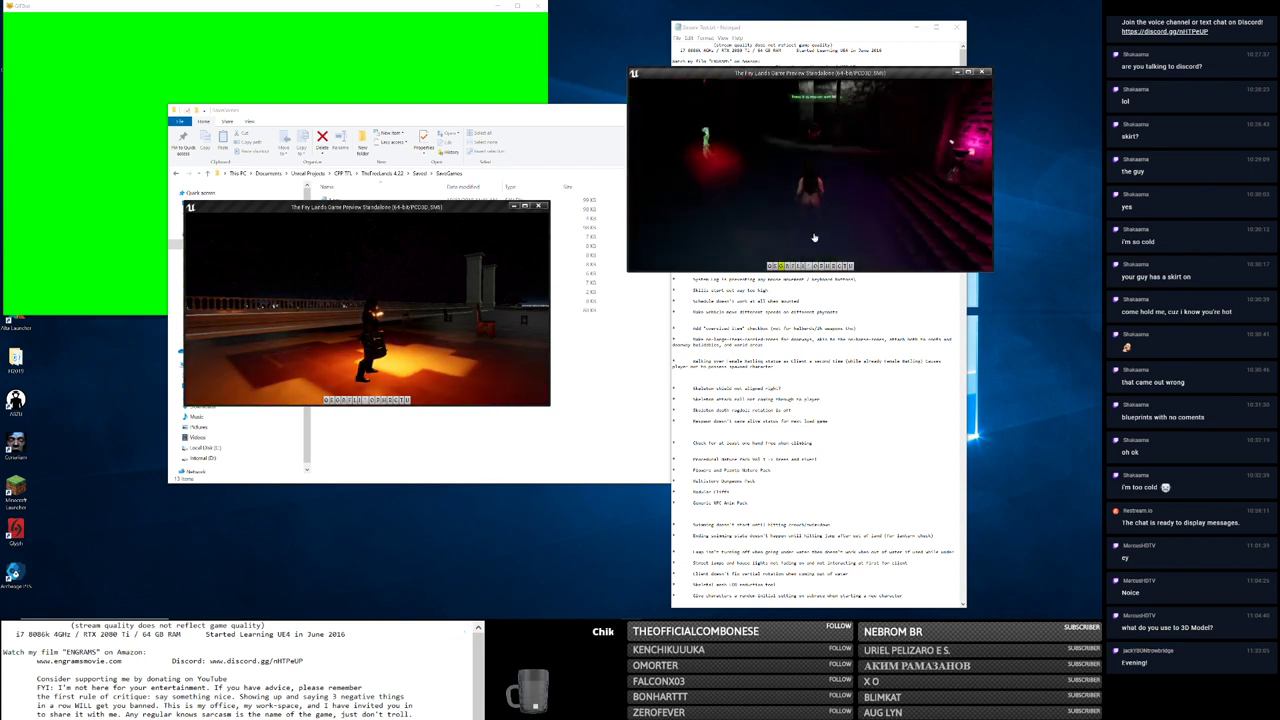
{"action": "left_click", "coordinate": [808, 193]}
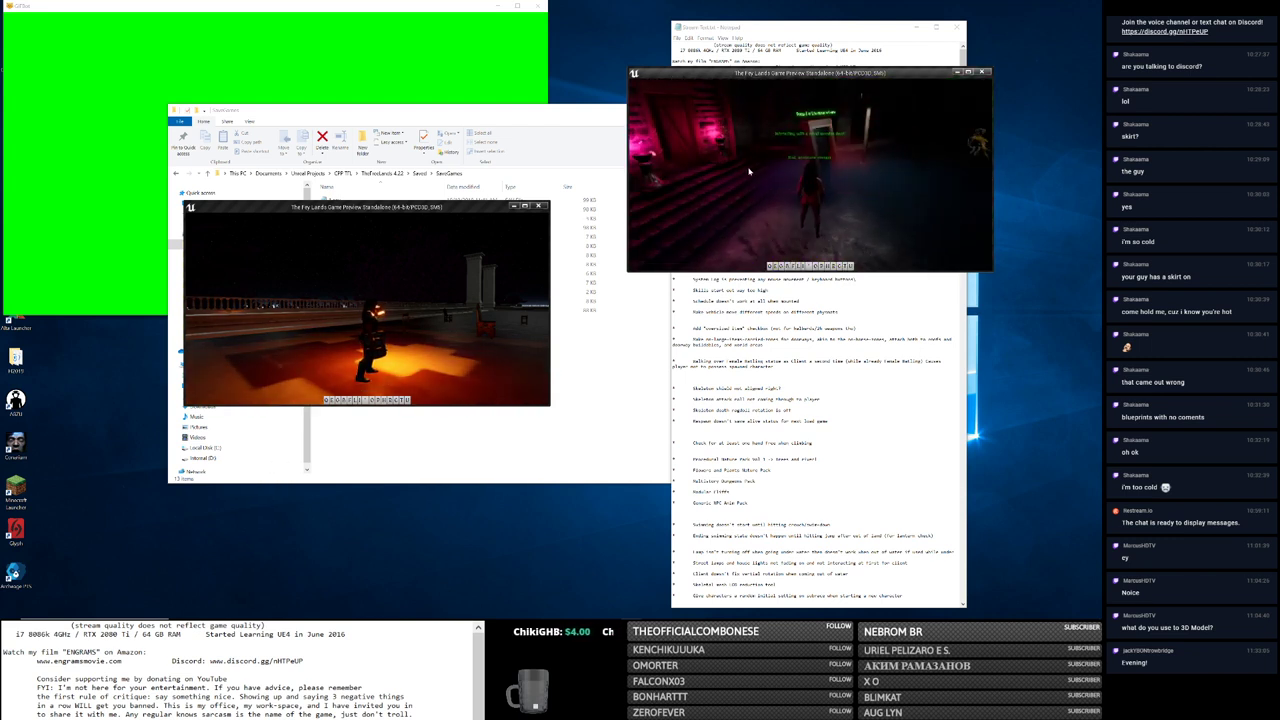
{"action": "key", "text": "e"}
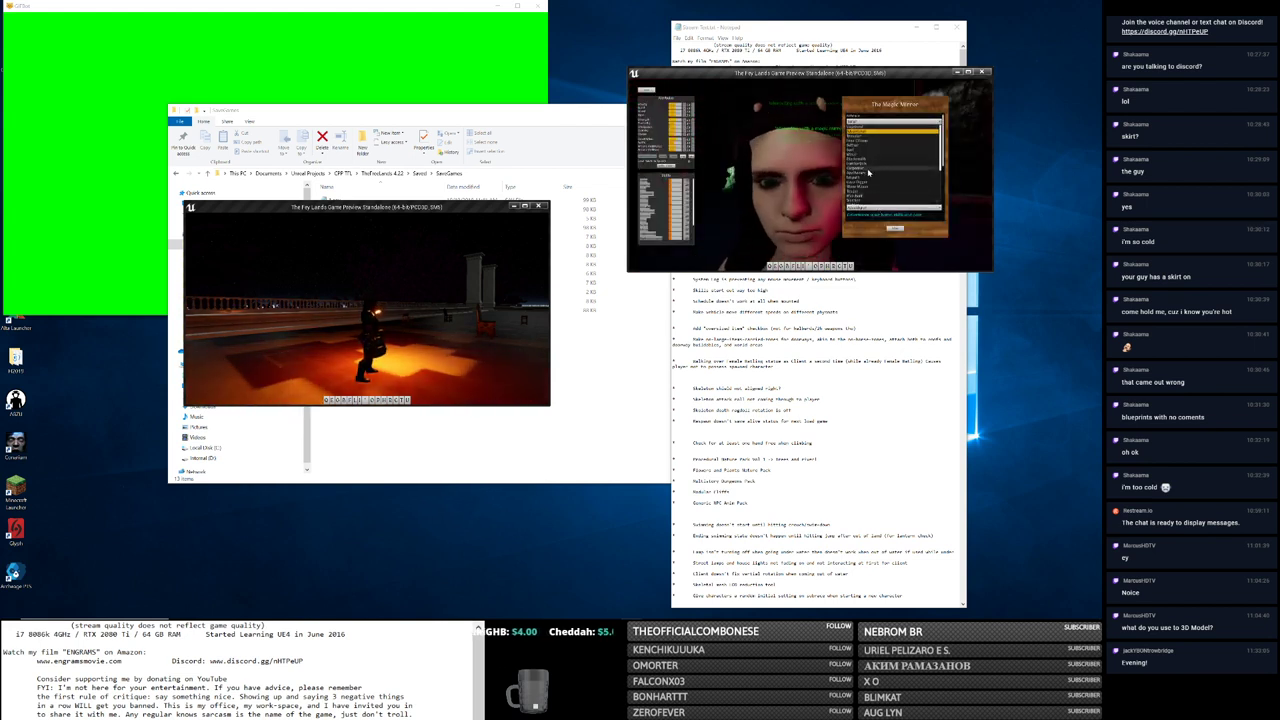
Step: Close the Magic Mirror and teleport the character to the underwater biome, then the dark forest
{"action": "left_click", "coordinate": [894, 229]}
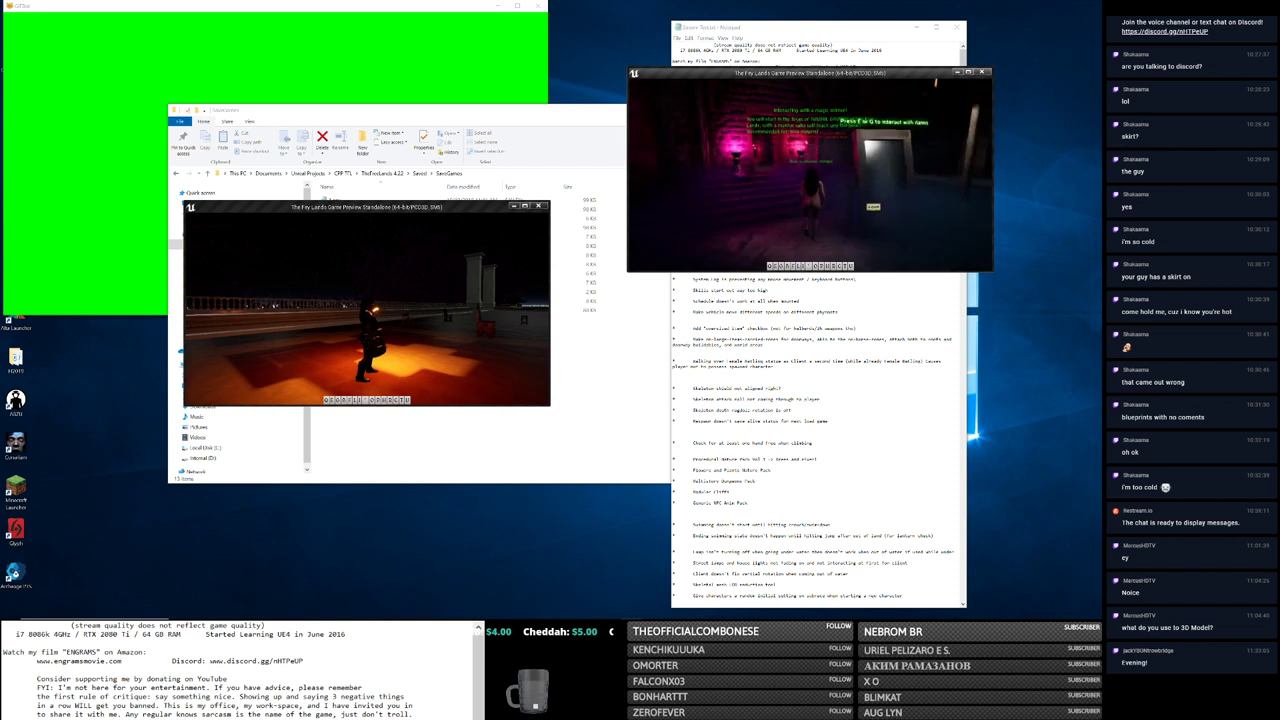
{"action": "left_click", "coordinate": [810, 235]}
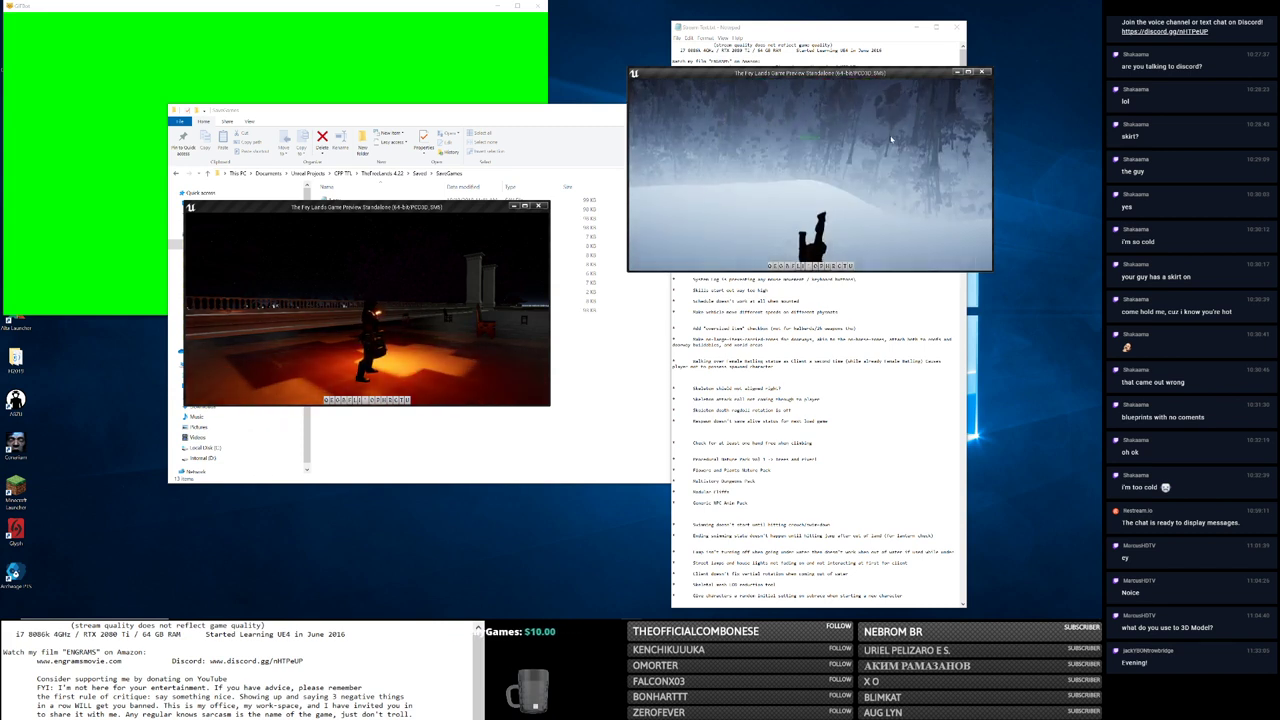
{"action": "key", "text": "Tab"}
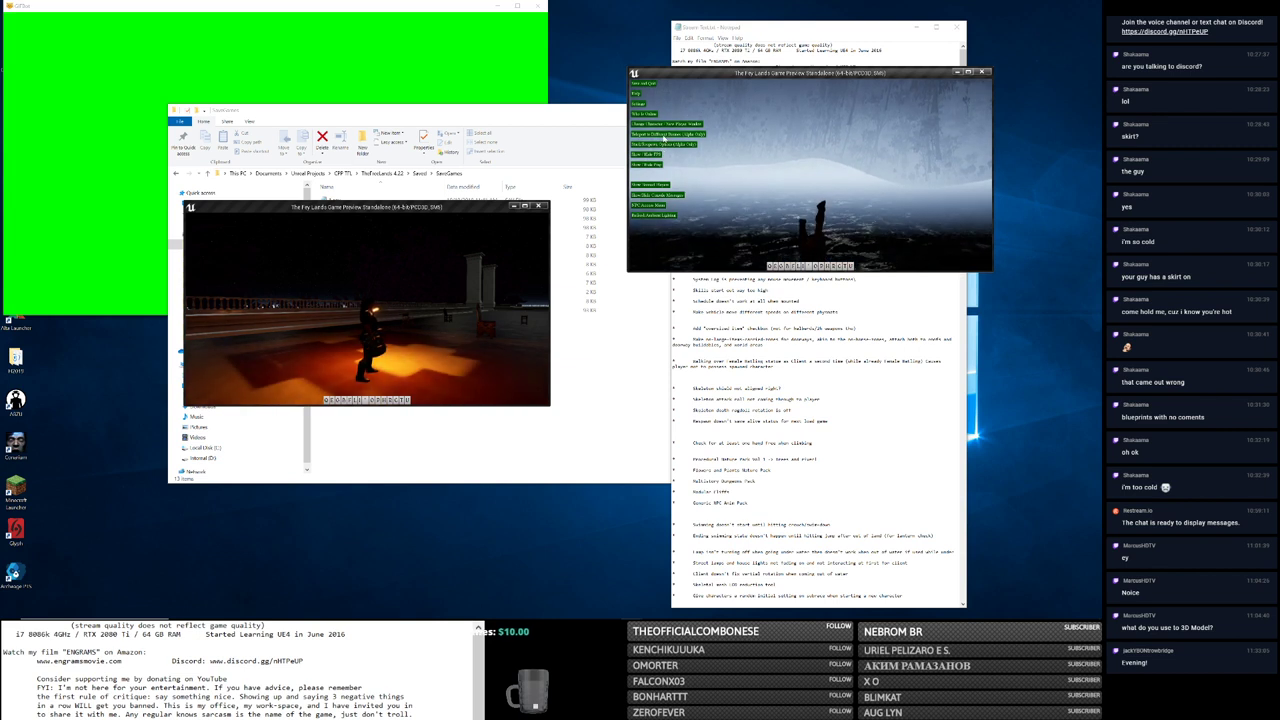
{"action": "left_click", "coordinate": [657, 143]}
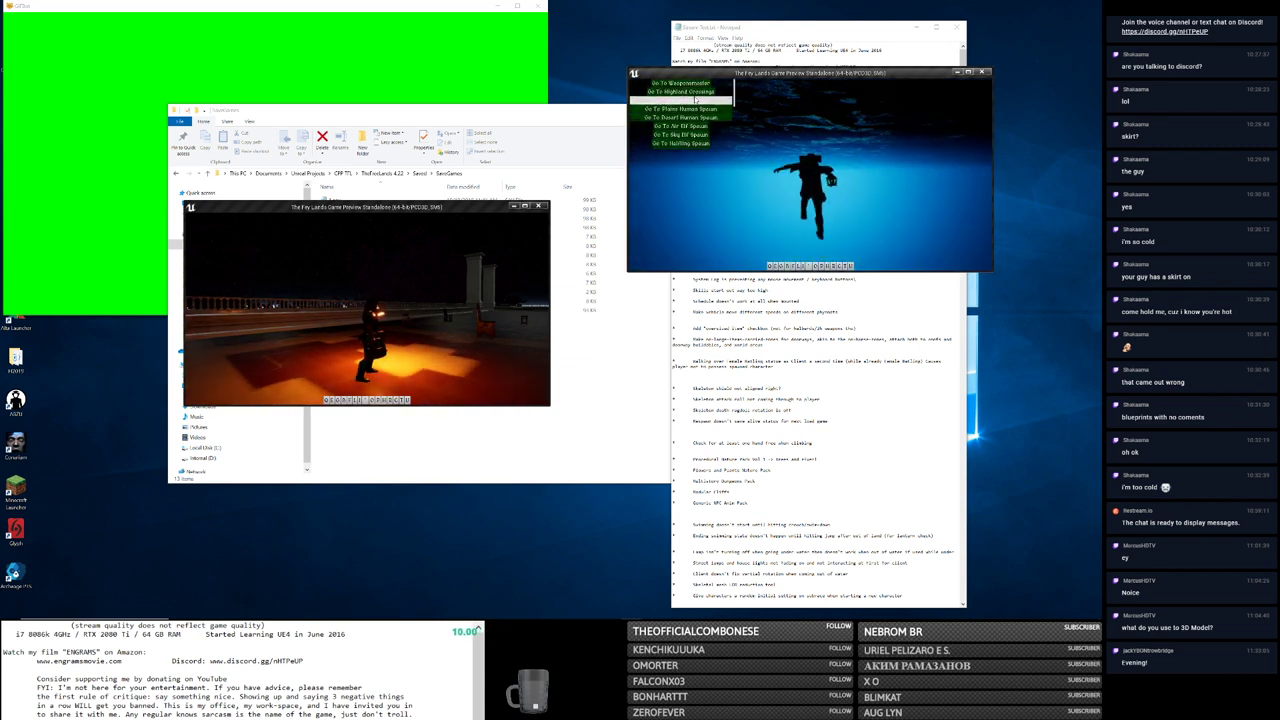
{"action": "left_click", "coordinate": [697, 92]}
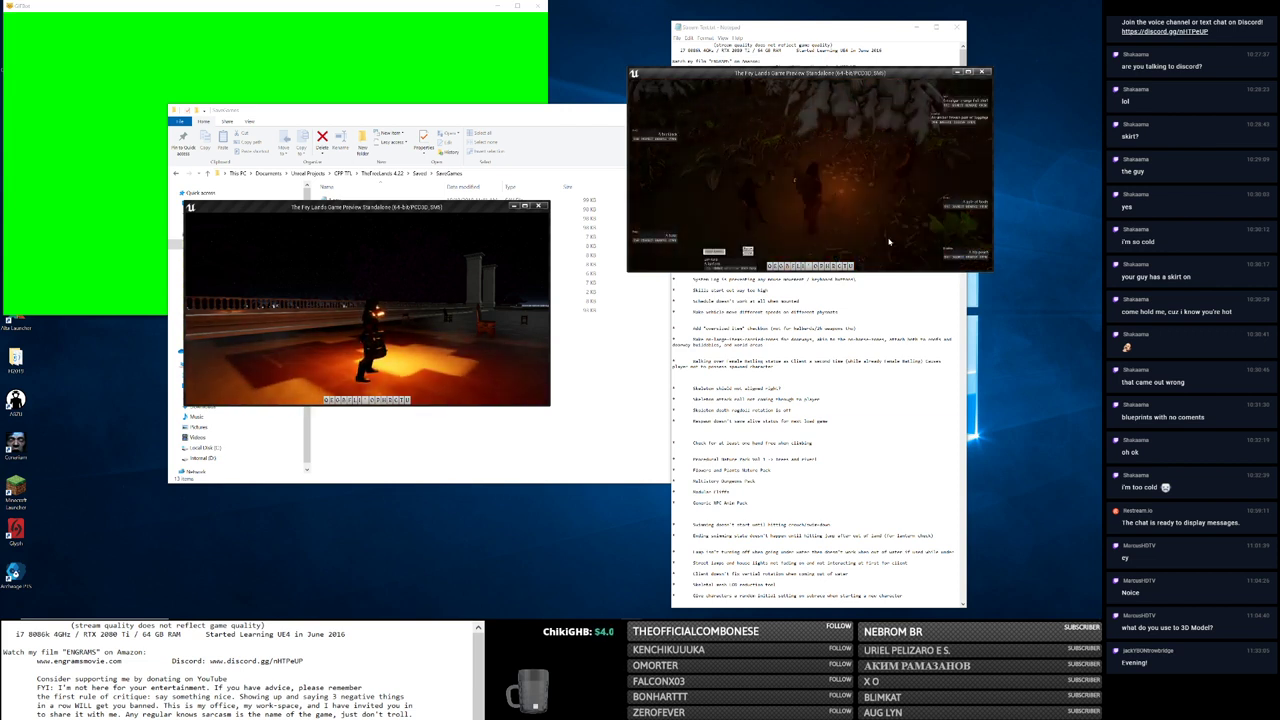
Step: Make the first client fill the screen, equip the lantern, and select the Adventurer
{"action": "left_click", "coordinate": [423, 297]}
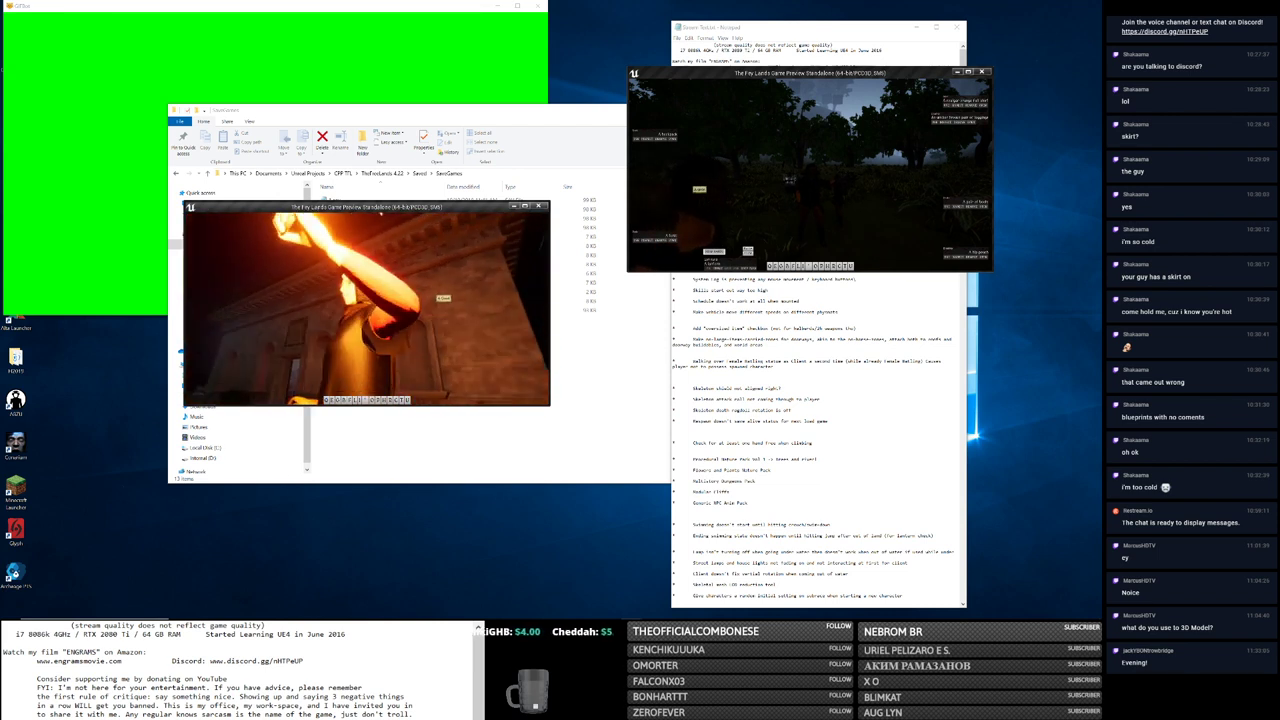
{"action": "key", "text": "alt+Return"}
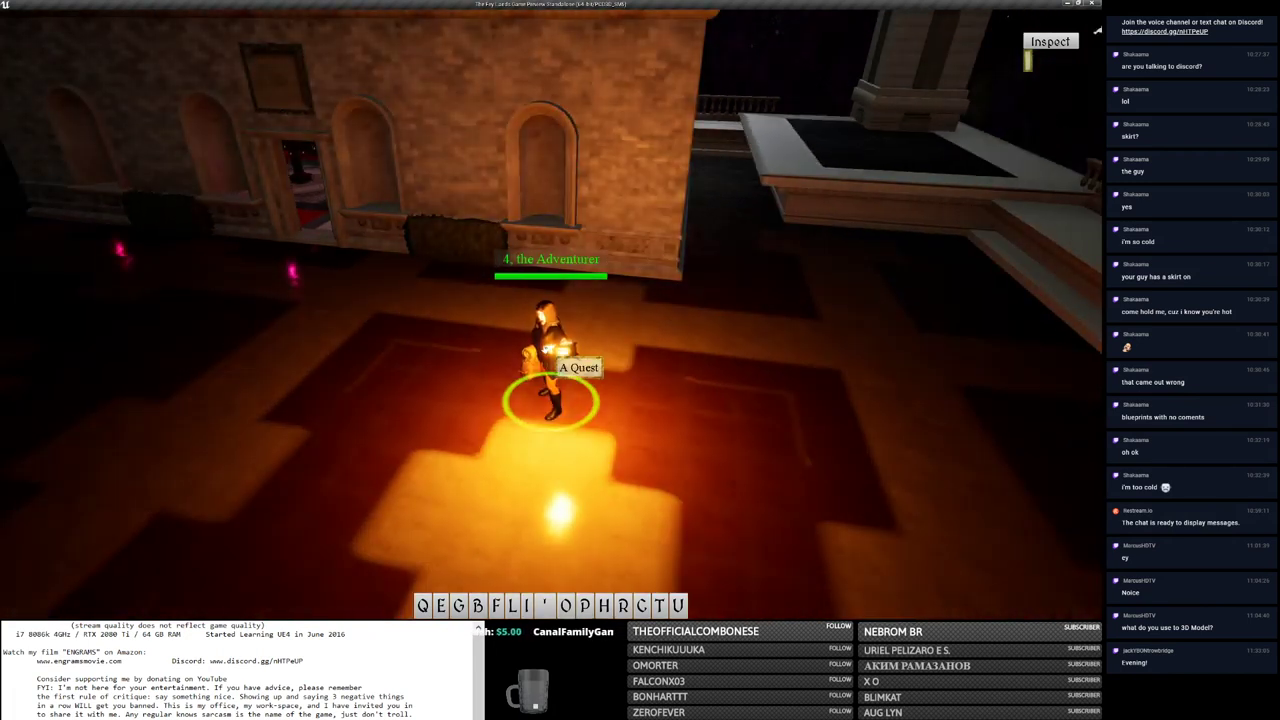
{"action": "key", "text": "q"}
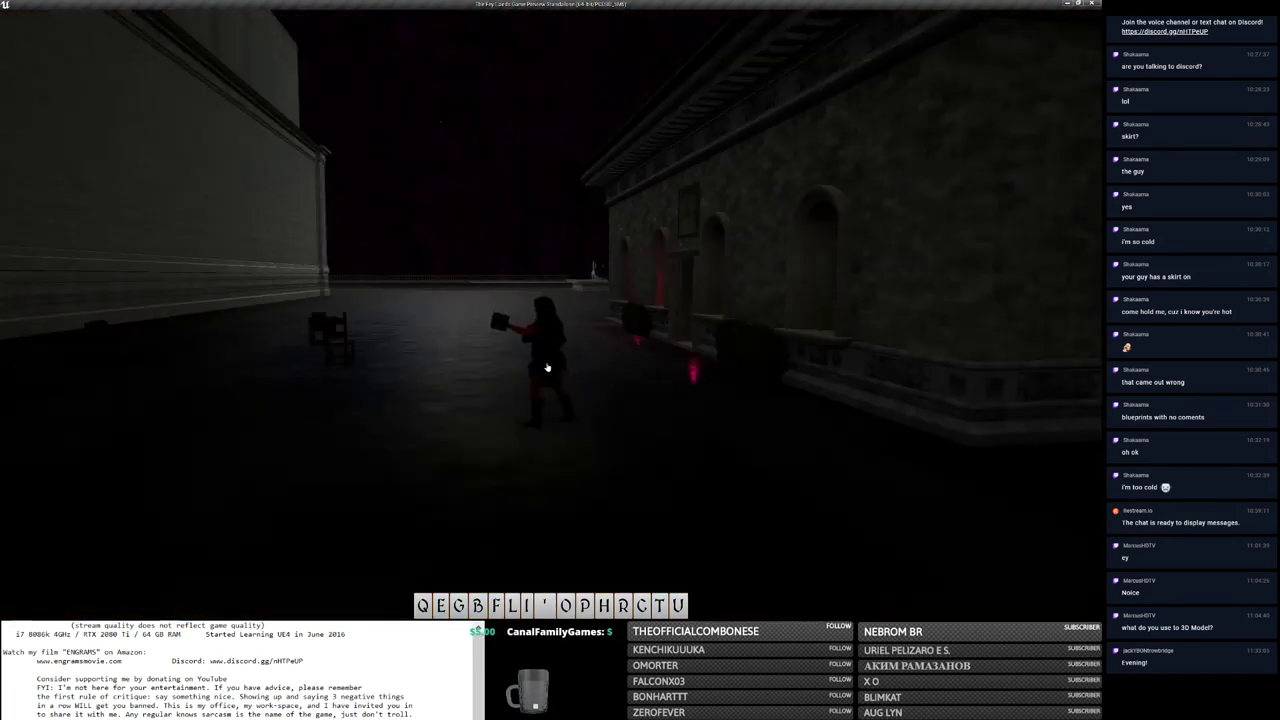
{"action": "left_click", "coordinate": [557, 359]}
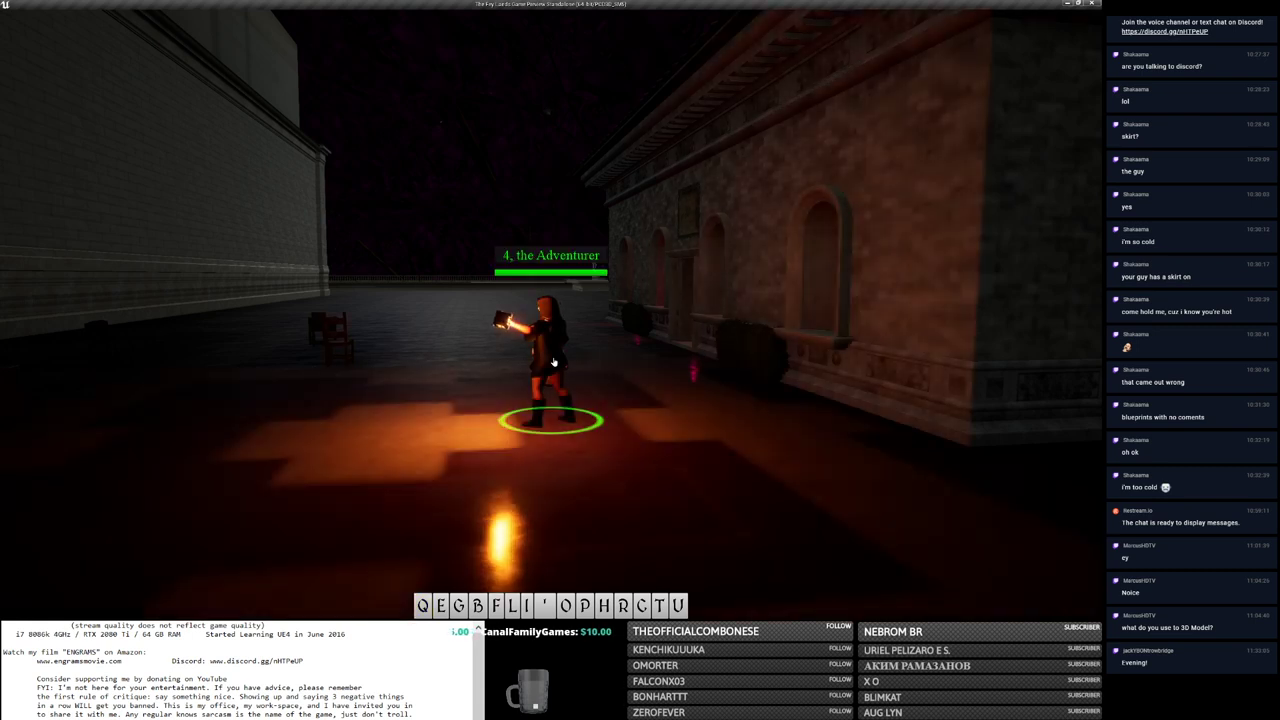
Step: Orbit the camera and read the Adventurer's description through Inspect
{"action": "right_click_drag", "start_coordinate": [557, 103], "coordinate": [583, 227]}
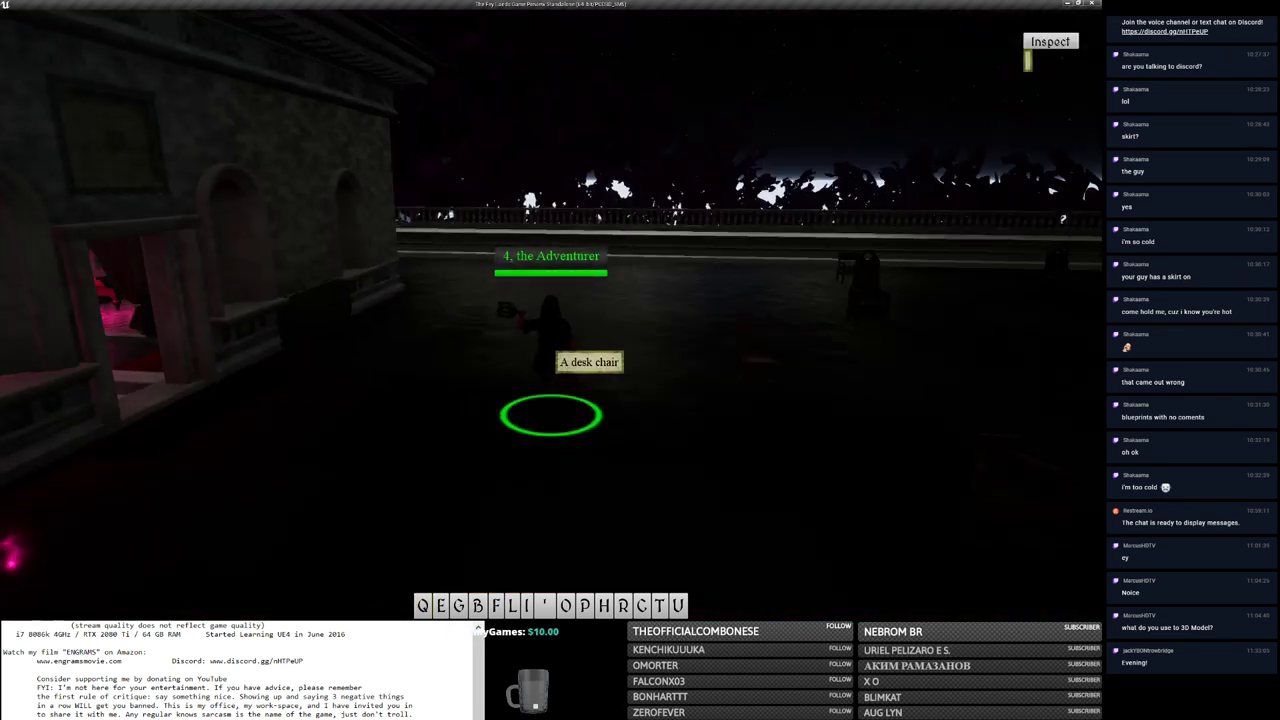
{"action": "left_click", "coordinate": [690, 360]}
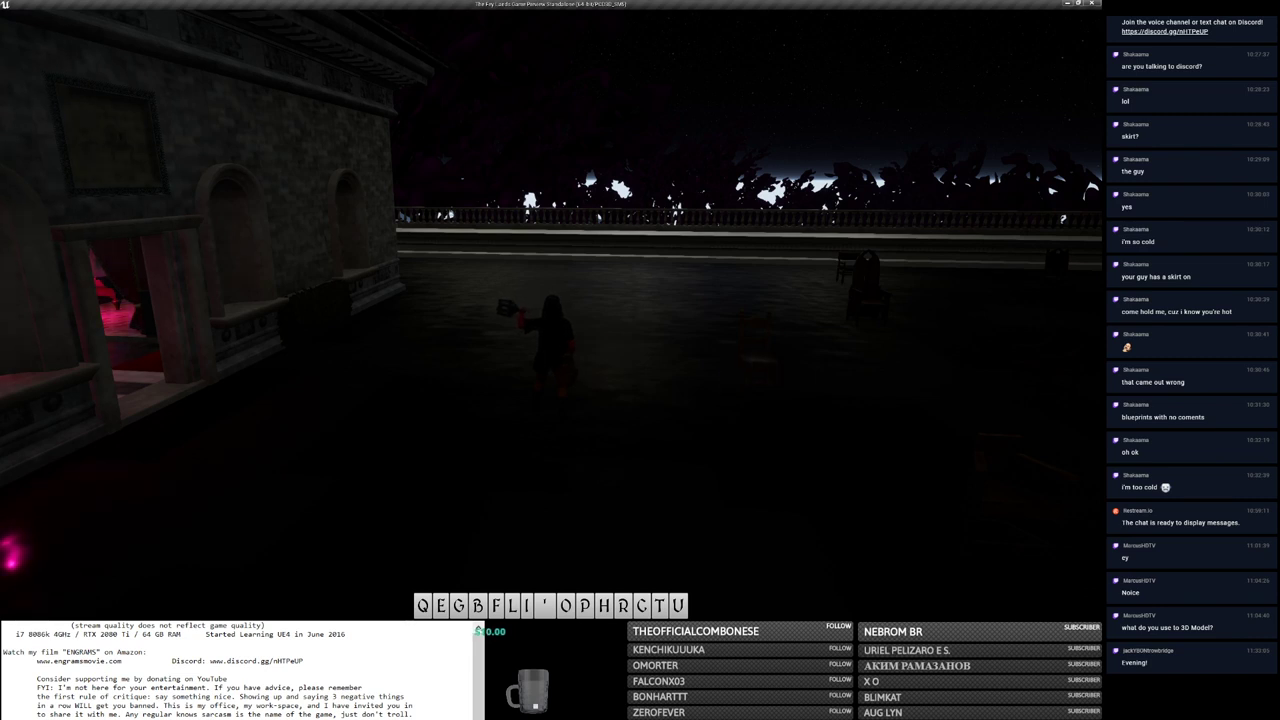
{"action": "key", "text": "4"}
{"action": "right_click_drag", "start_coordinate": [651, 306], "coordinate": [659, 294]}
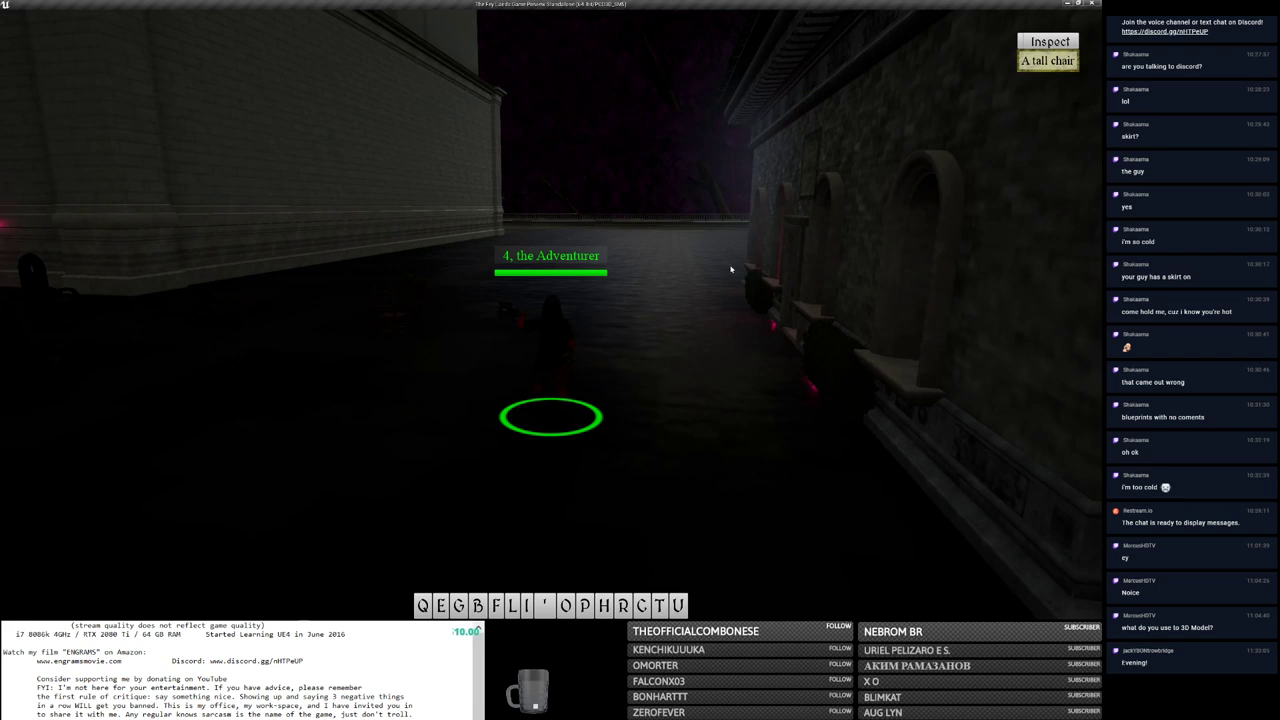
{"action": "left_click", "coordinate": [1043, 44]}
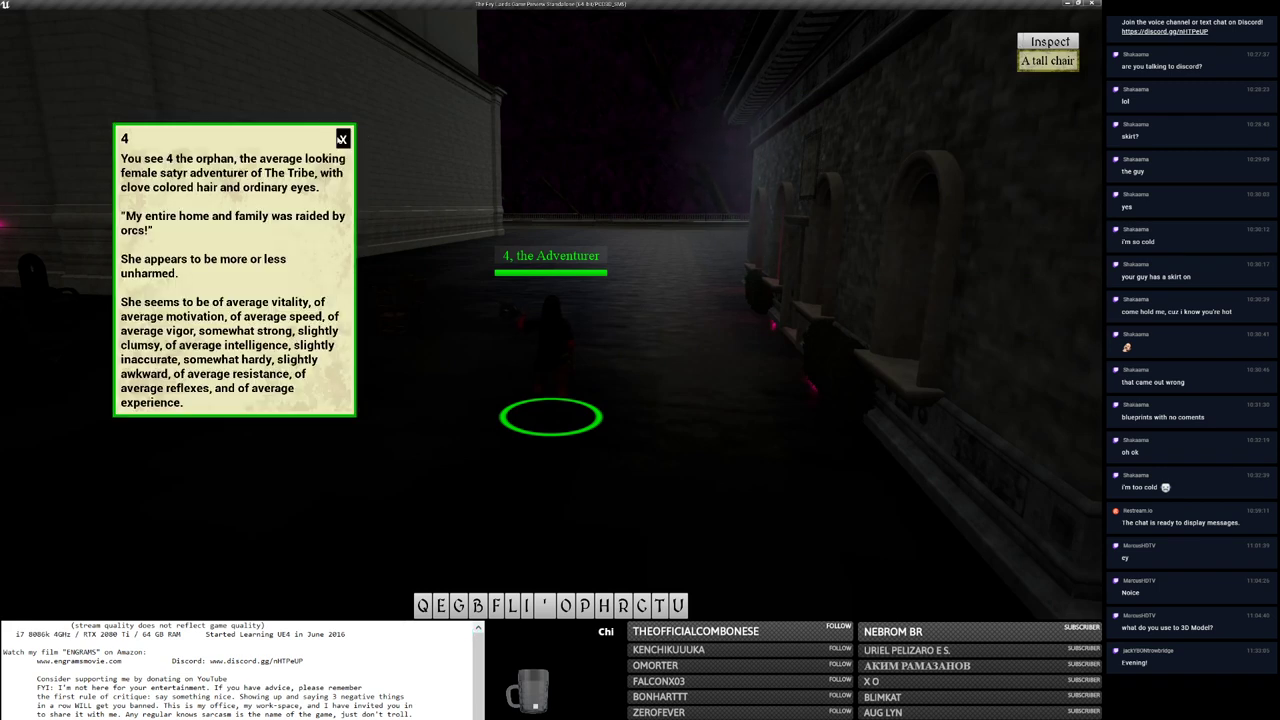
{"action": "key", "text": "Escape"}
Step: Inspect the Adventurer again from its right-click actions and close the description panel
{"action": "left_click", "coordinate": [597, 323]}
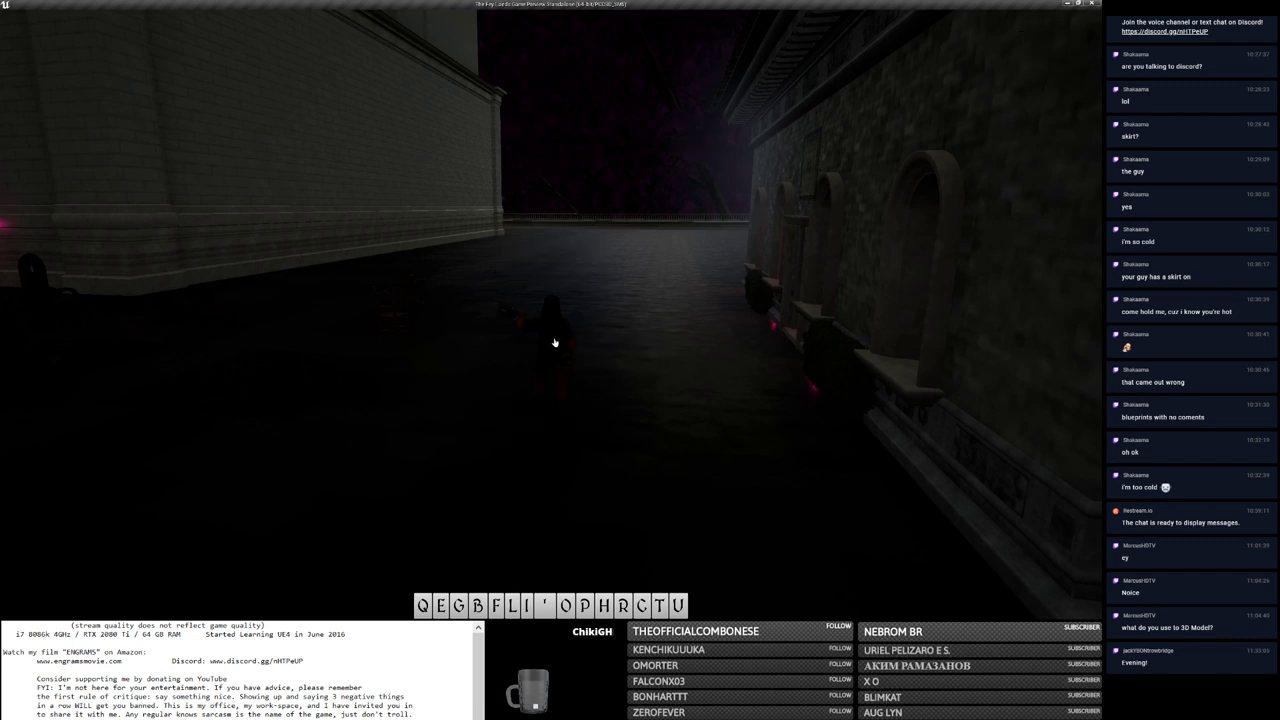
{"action": "left_click", "coordinate": [541, 376]}
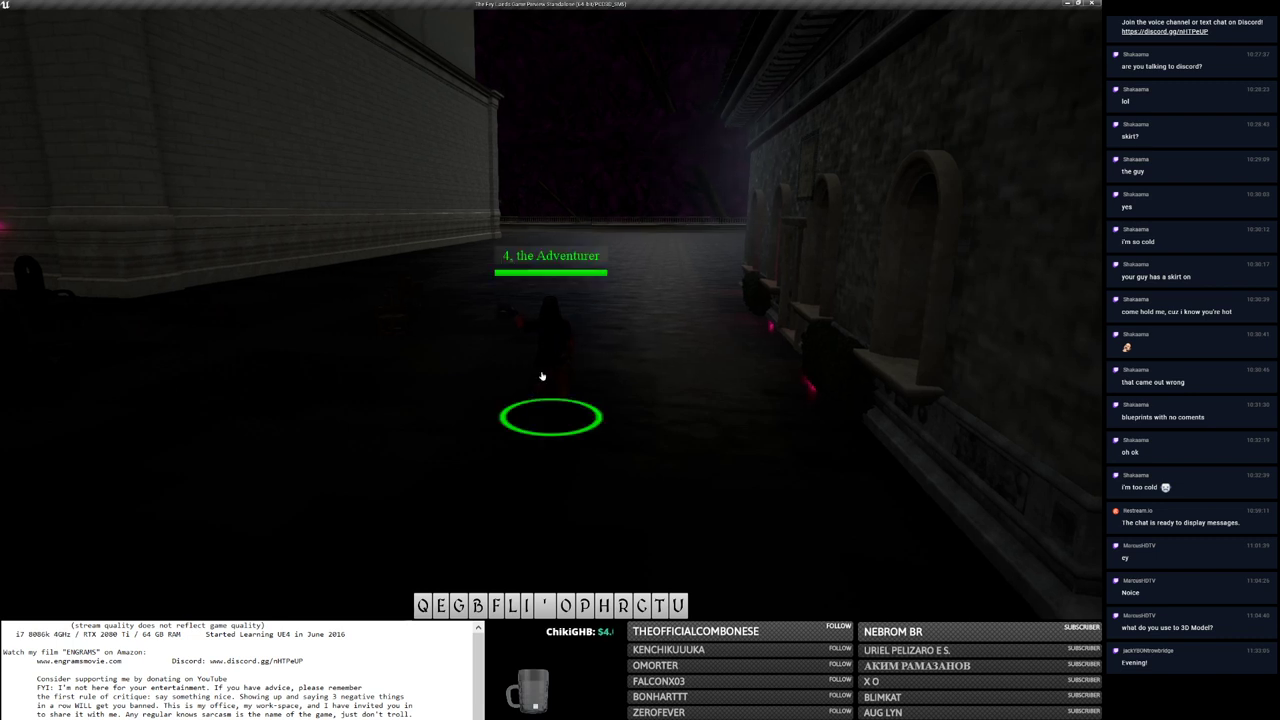
{"action": "right_click", "coordinate": [552, 358]}
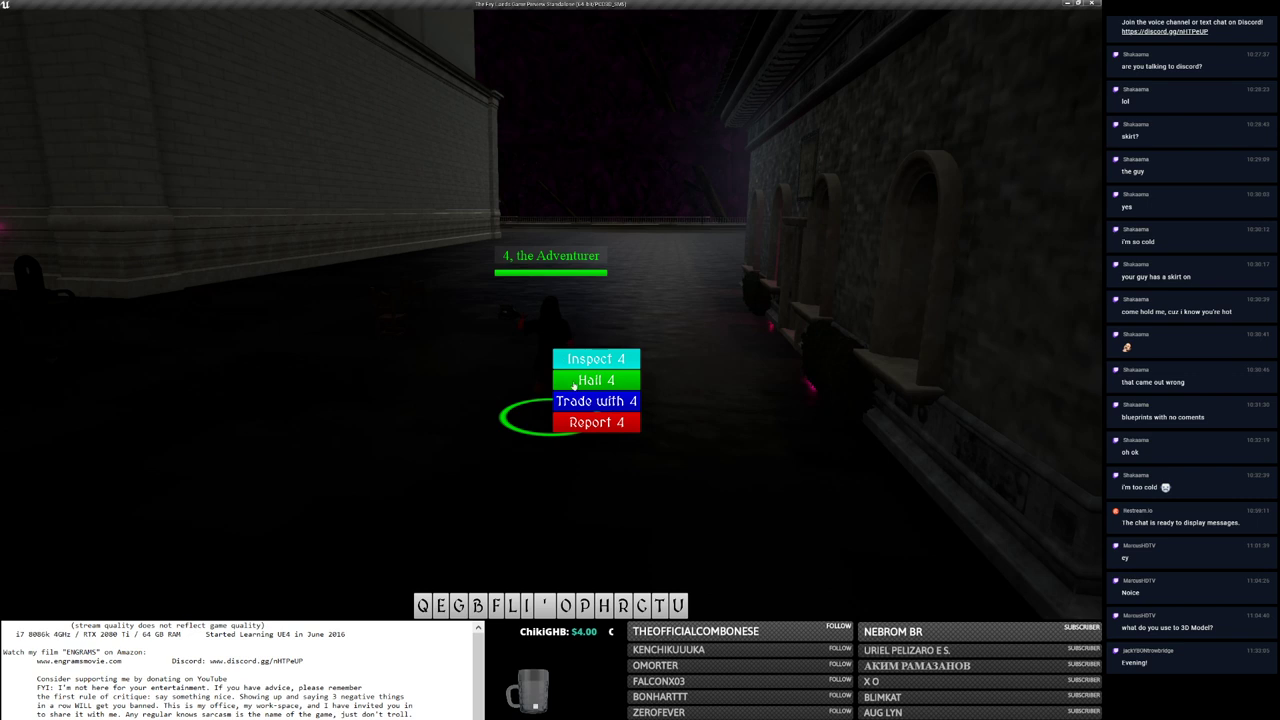
{"action": "left_click", "coordinate": [596, 358]}
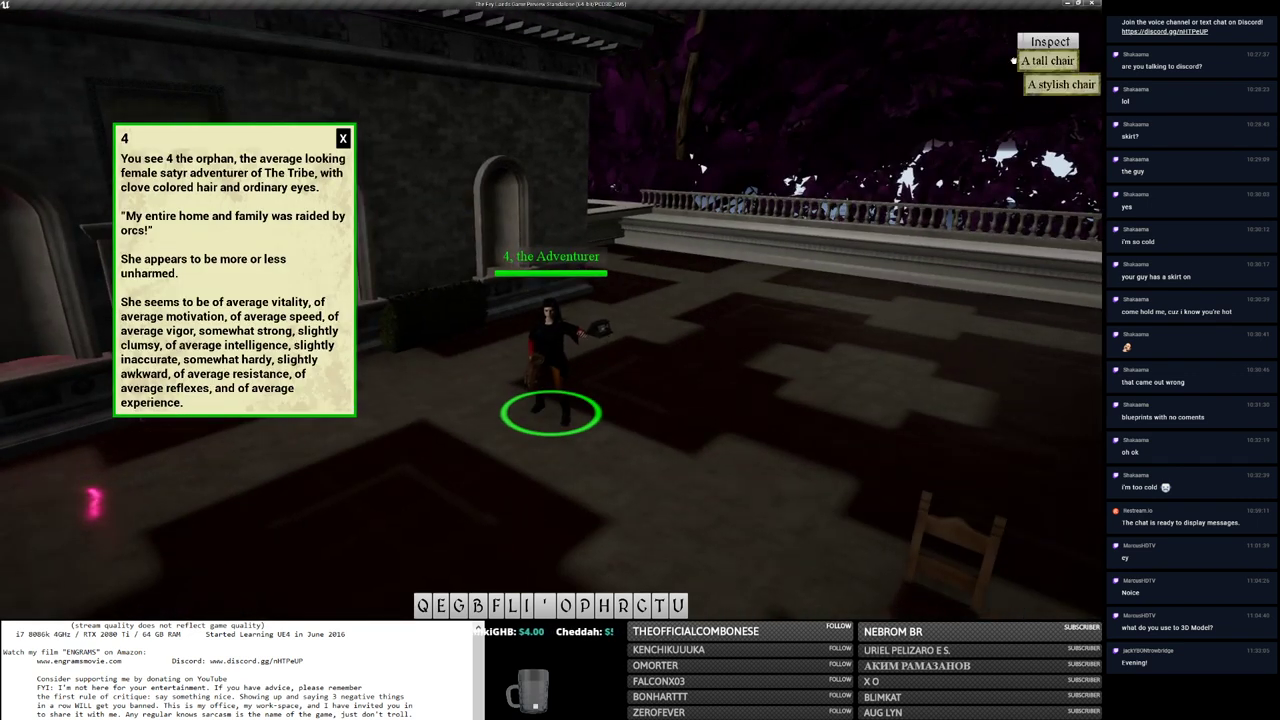
{"action": "left_click", "coordinate": [344, 139]}
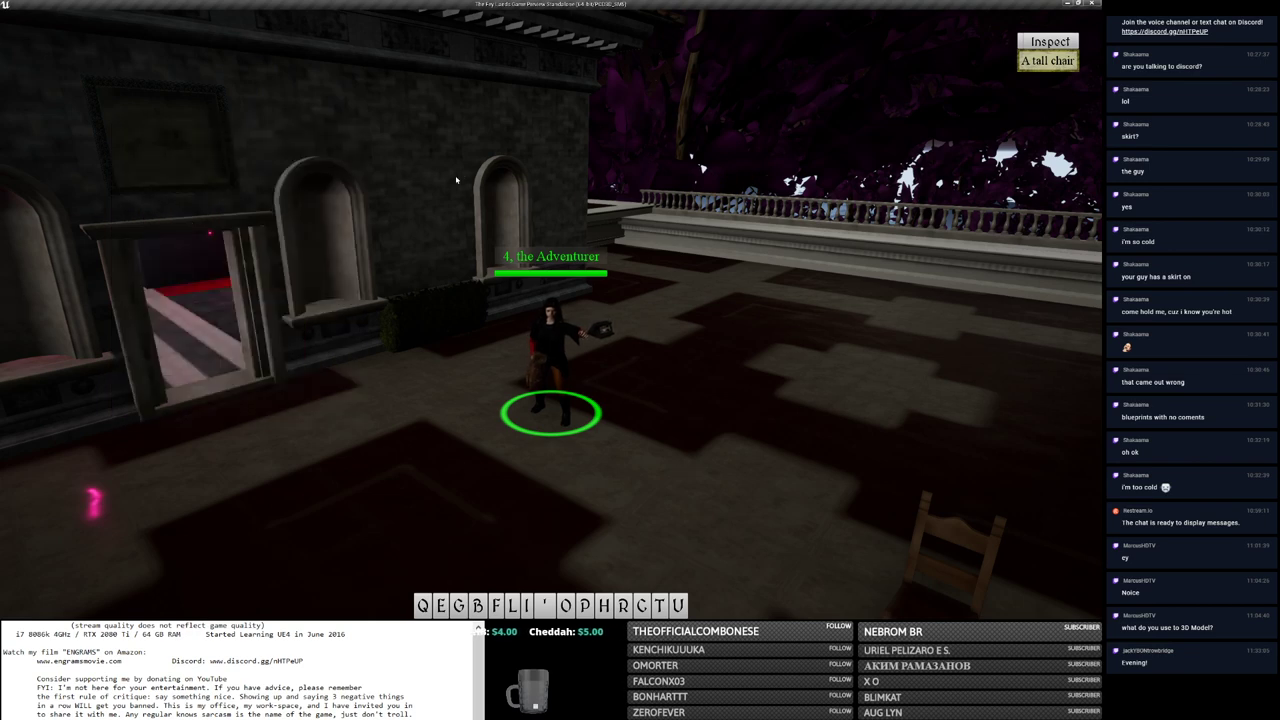
Step: Turn the camera toward the building wall and bring up the in-game options menu
{"action": "scroll", "coordinate": [598, 210], "scroll_direction": "down", "scroll_amount": 2}
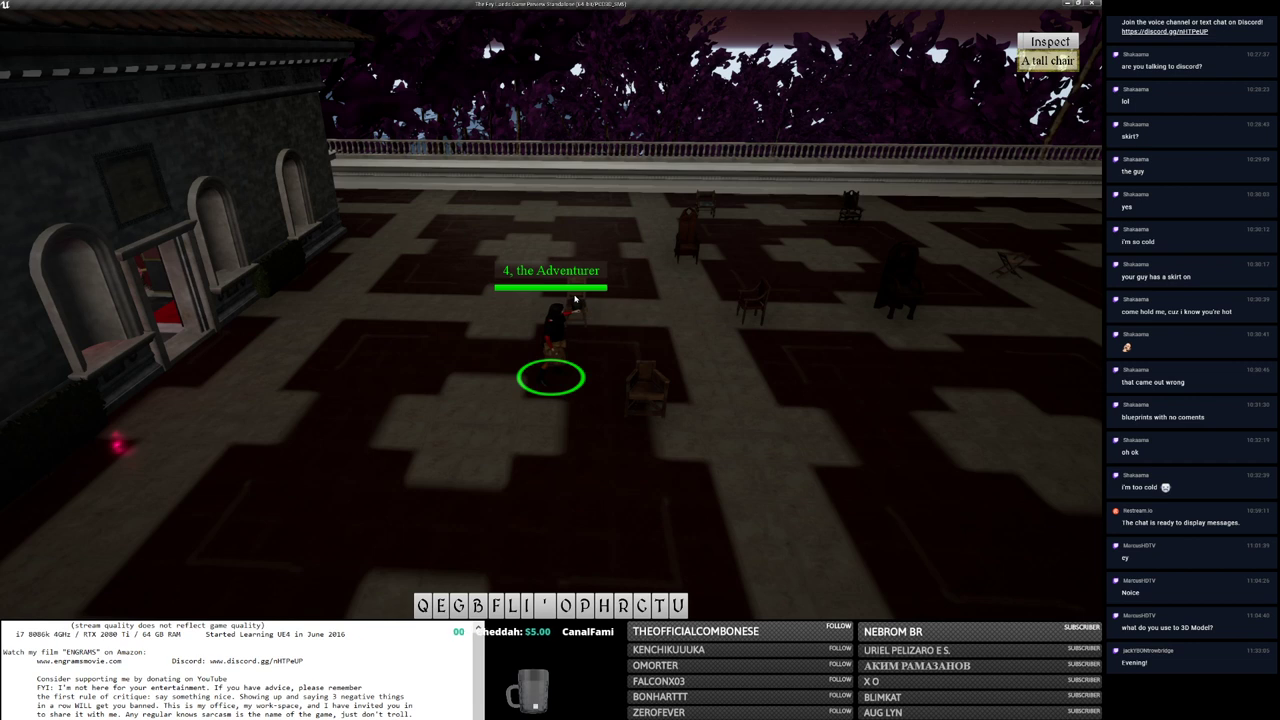
{"action": "key", "text": "Left"}
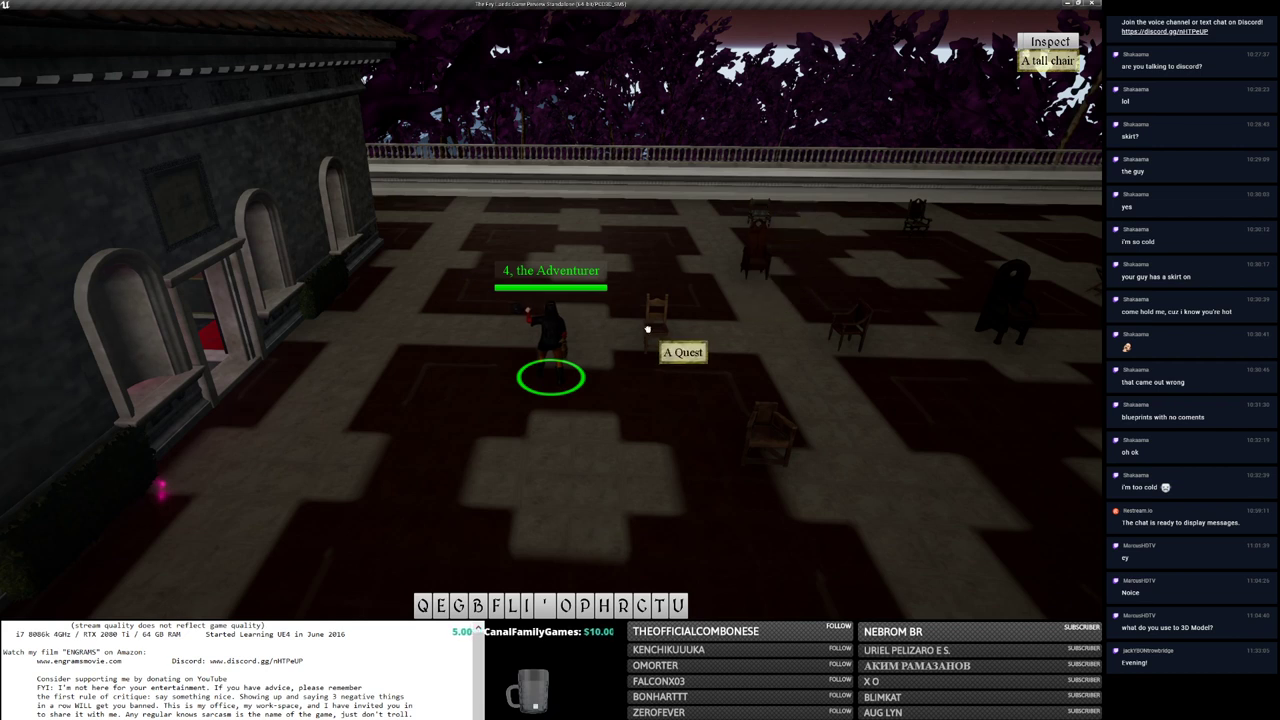
{"action": "left_click", "coordinate": [562, 285]}
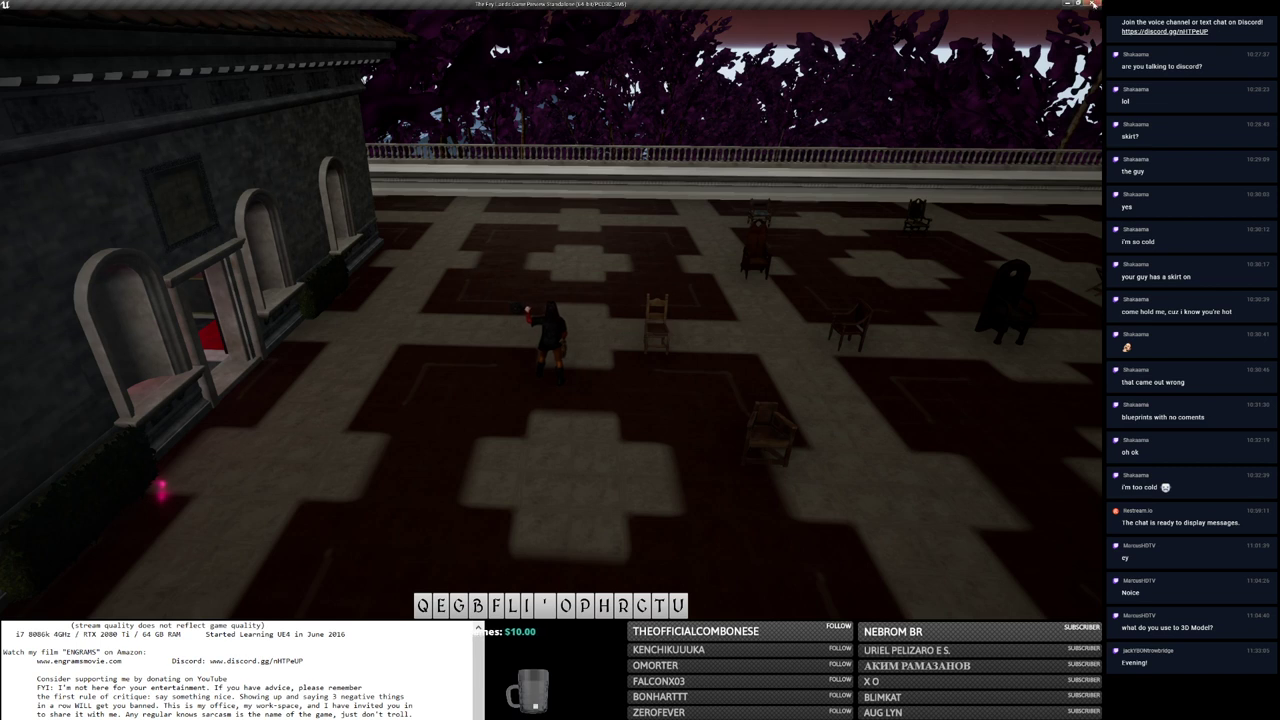
{"action": "scroll", "coordinate": [712, 160], "scroll_direction": "up", "scroll_amount": 5}
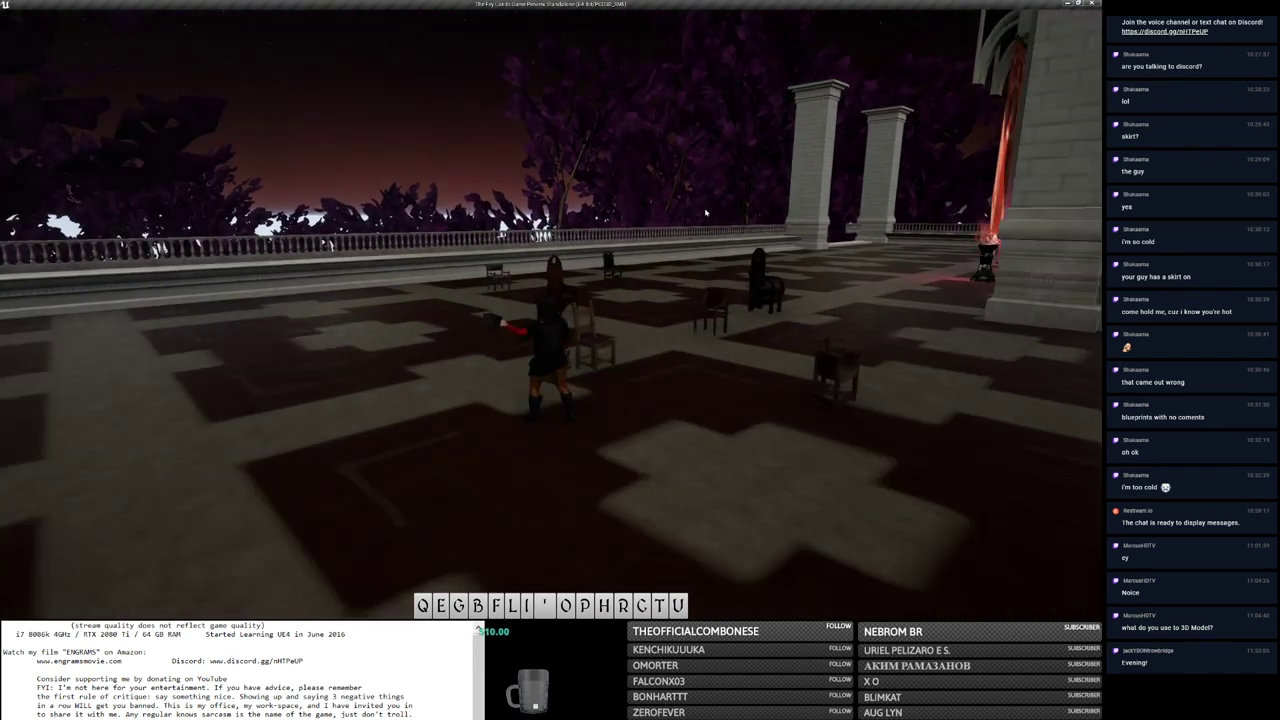
{"action": "key", "text": "e"}
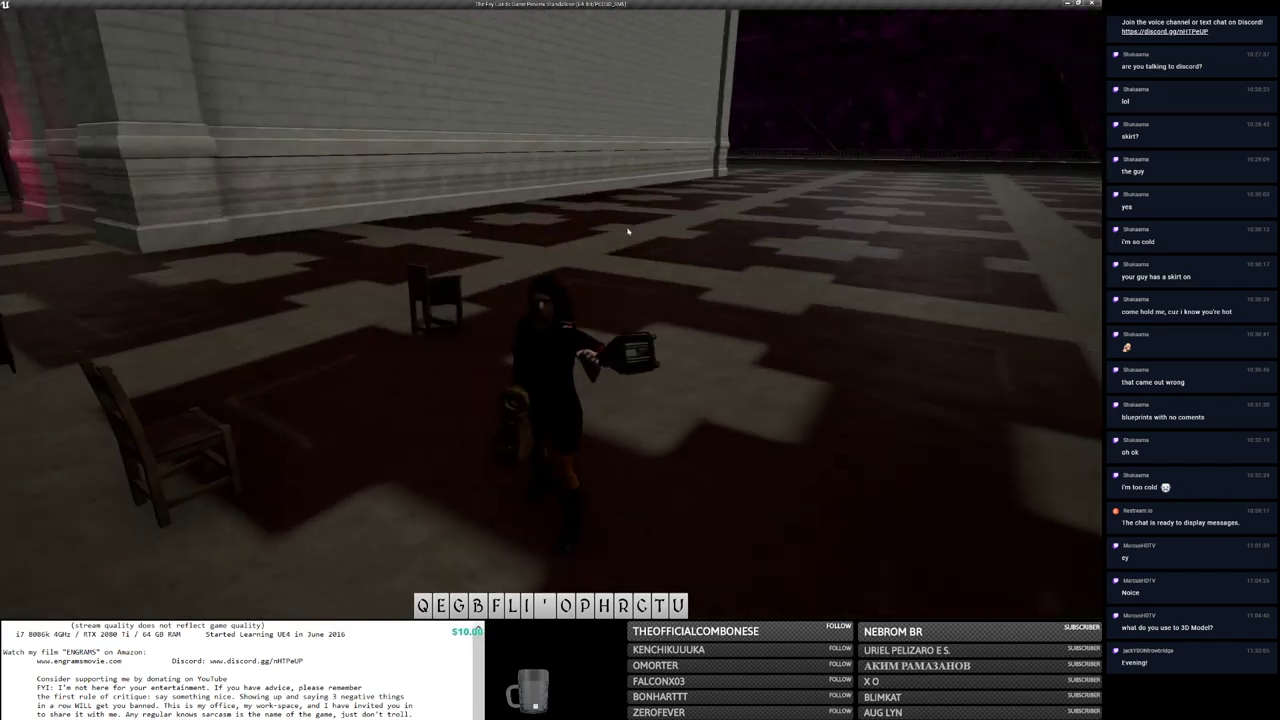
{"action": "key", "text": "Escape"}
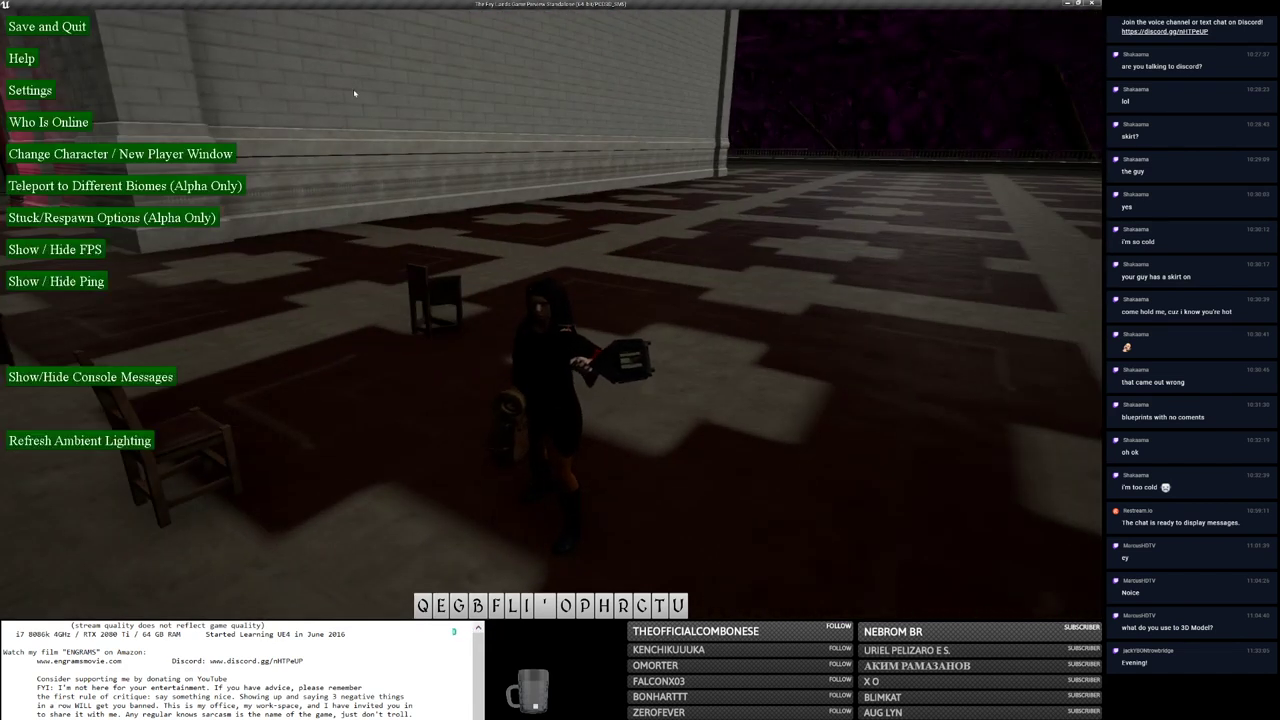
Step: Save and Quit both standalone Fey Lands clients, then return to the Unreal Editor
{"action": "key", "text": "alt+Tab"}
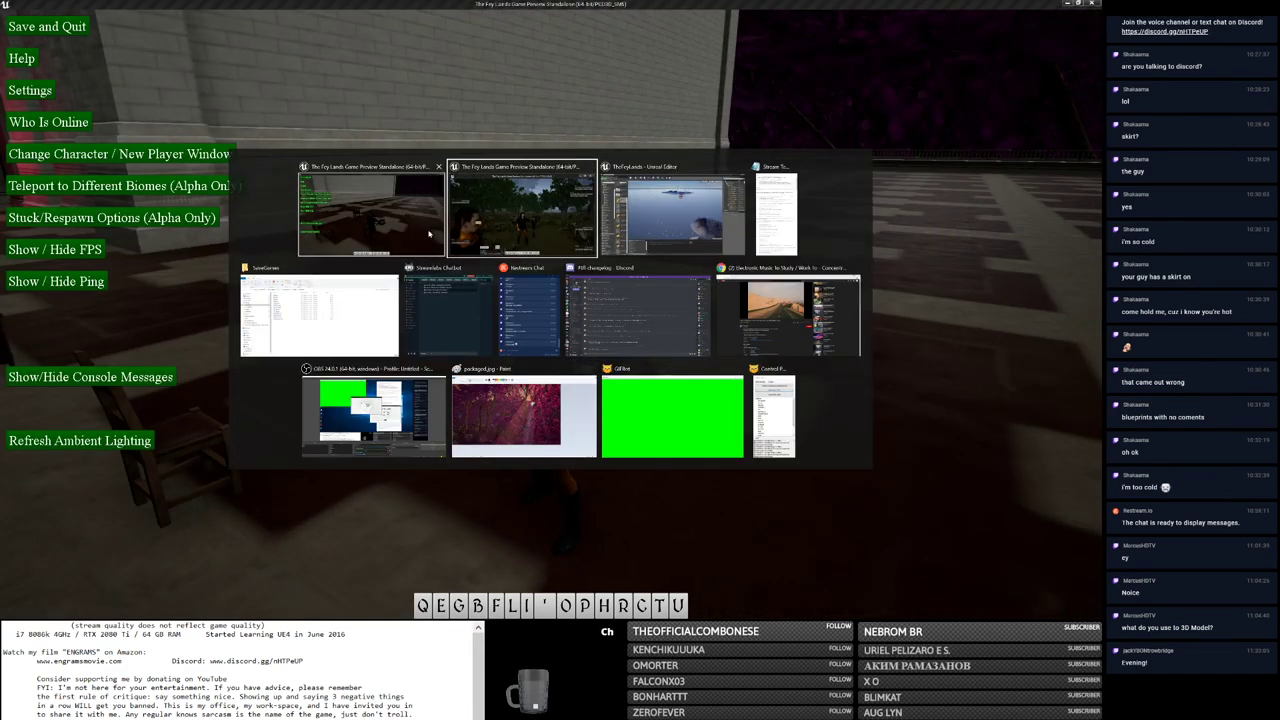
{"action": "left_click", "coordinate": [429, 234]}
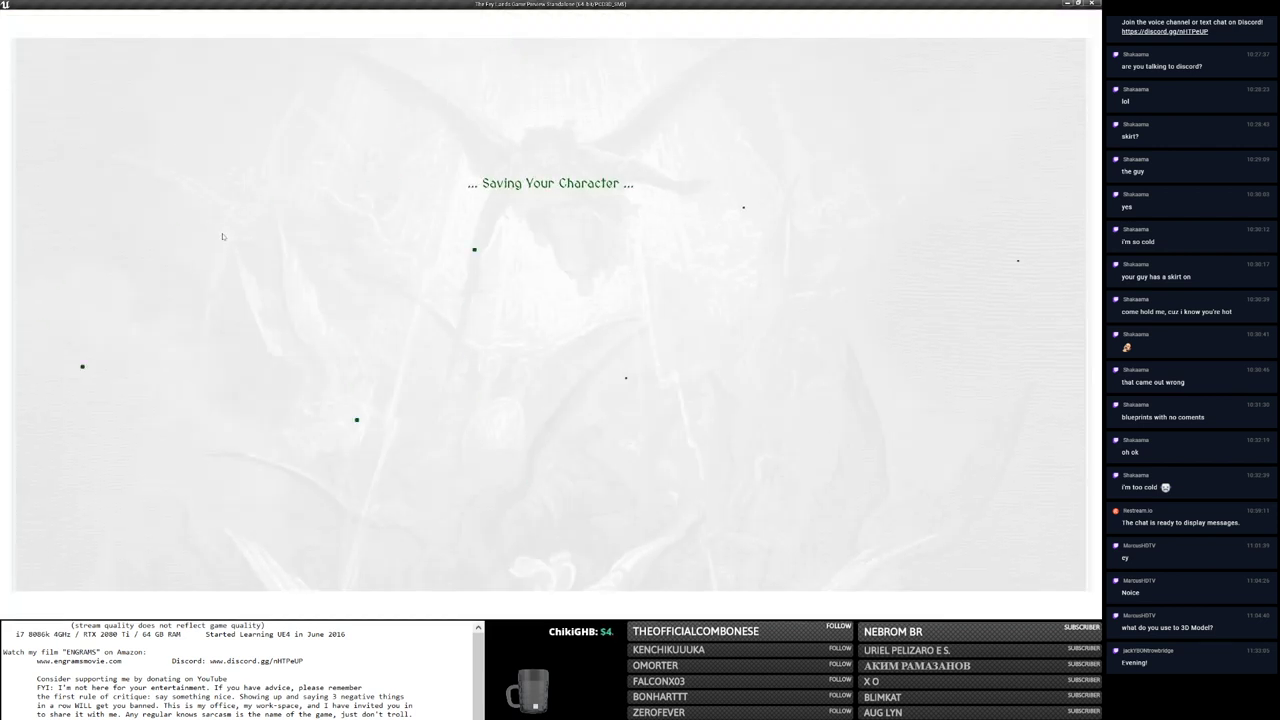
{"action": "key", "text": "alt+Tab"}
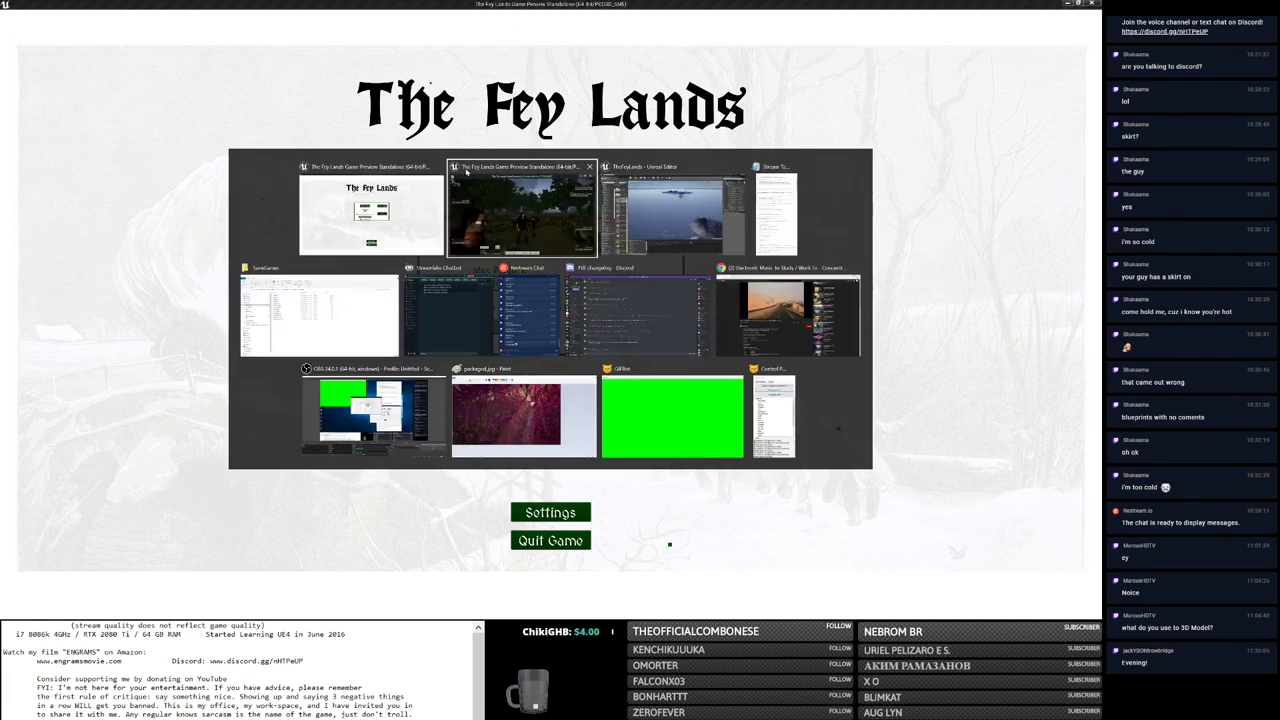
{"action": "left_click", "coordinate": [455, 172]}
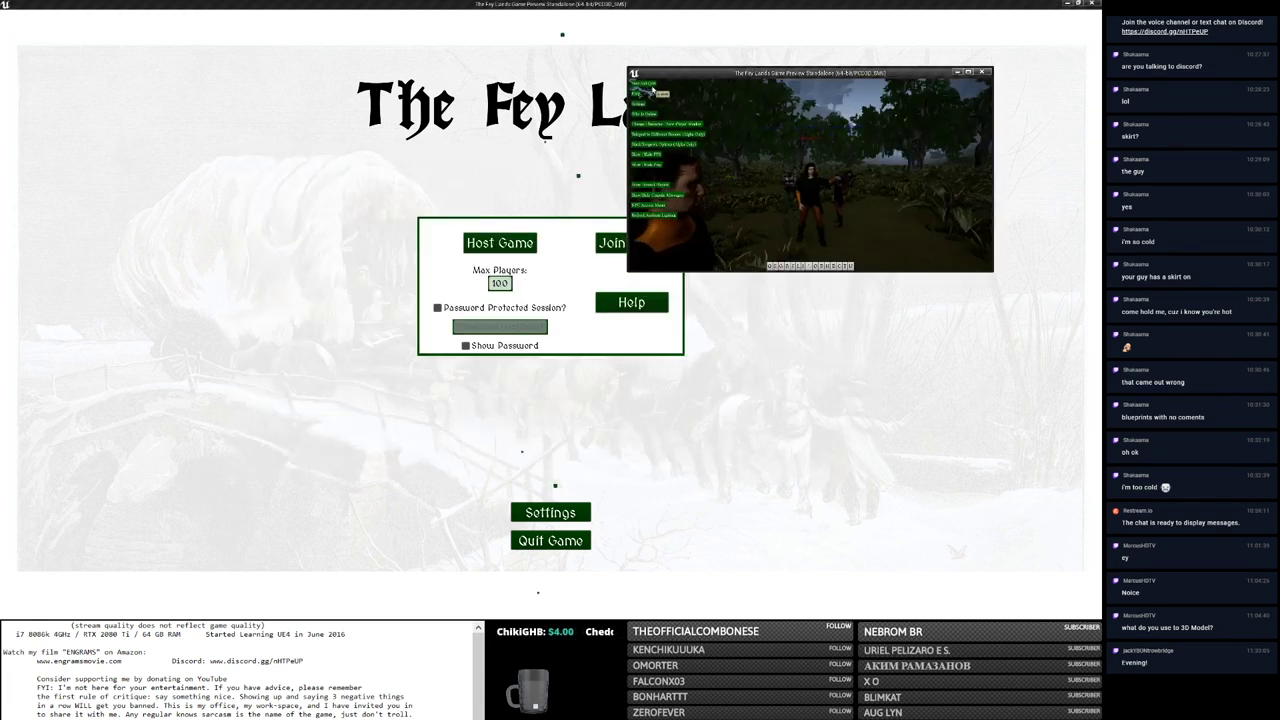
{"action": "left_click", "coordinate": [655, 92]}
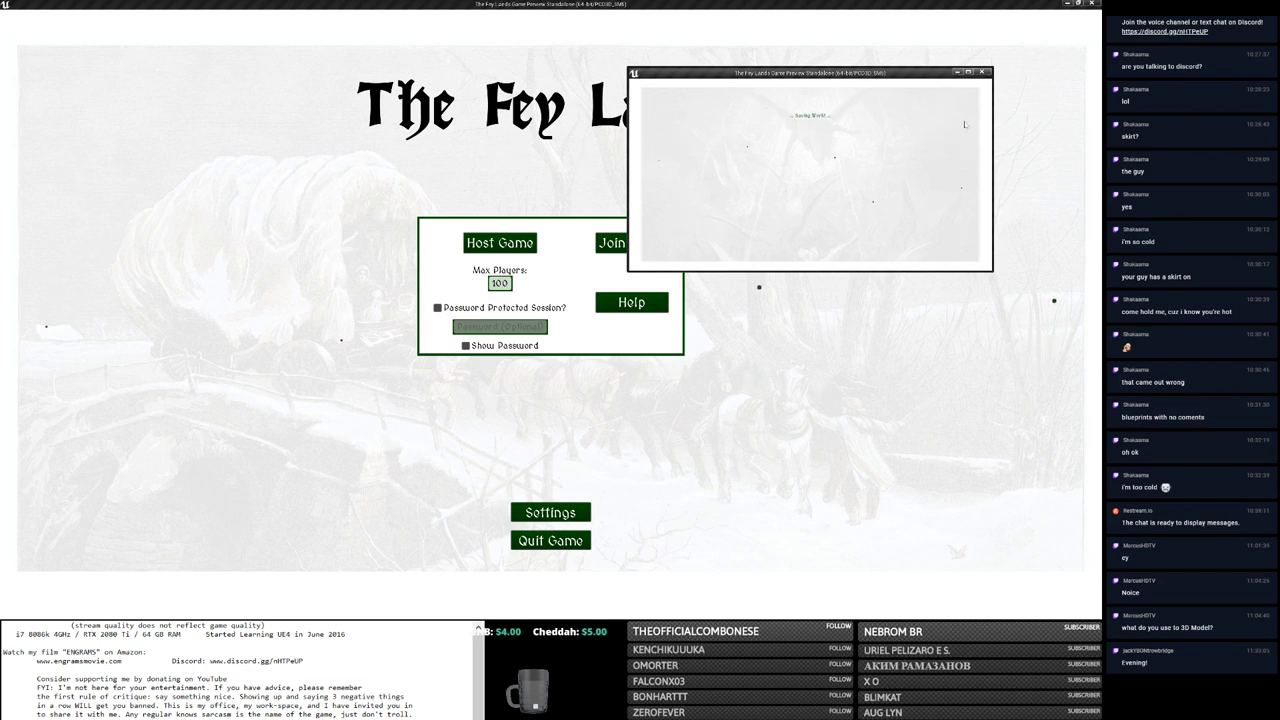
{"action": "key", "text": "alt+Tab"}
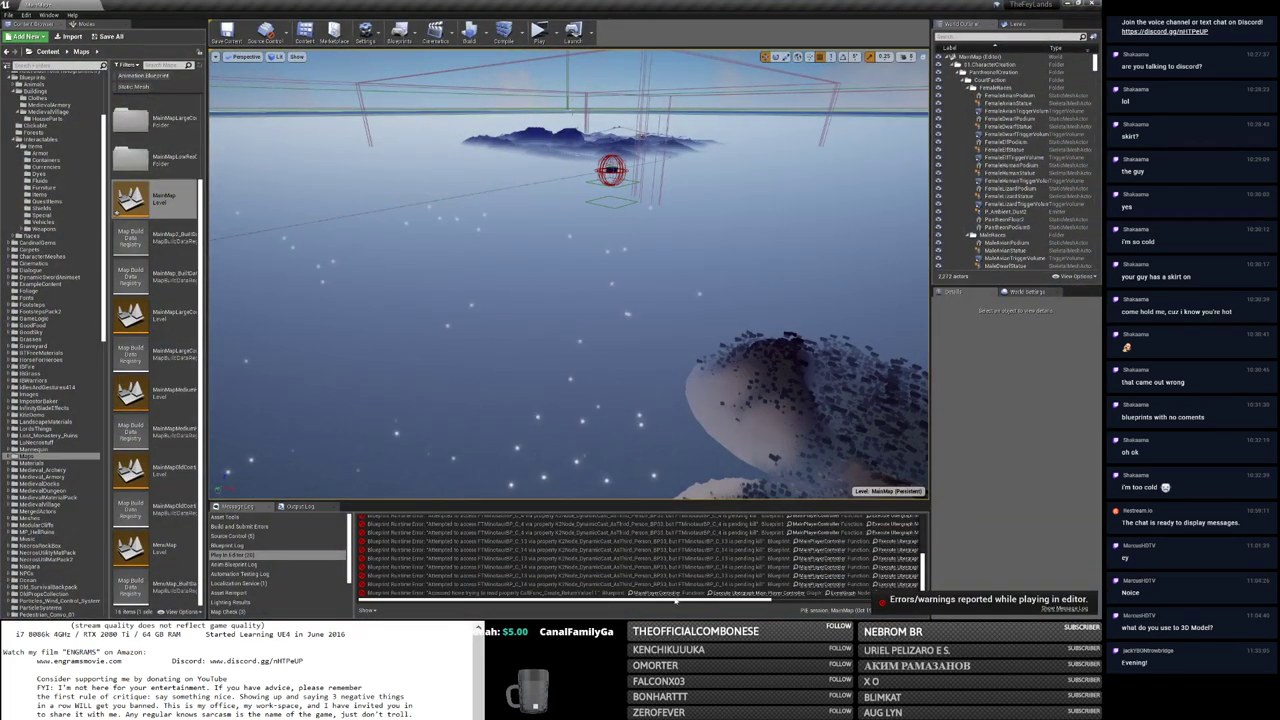
Step: Open the MainPlayerController blueprint from the logged error and pan and zoom its graph
{"action": "left_click_drag", "start_coordinate": [679, 603], "coordinate": [783, 570]}
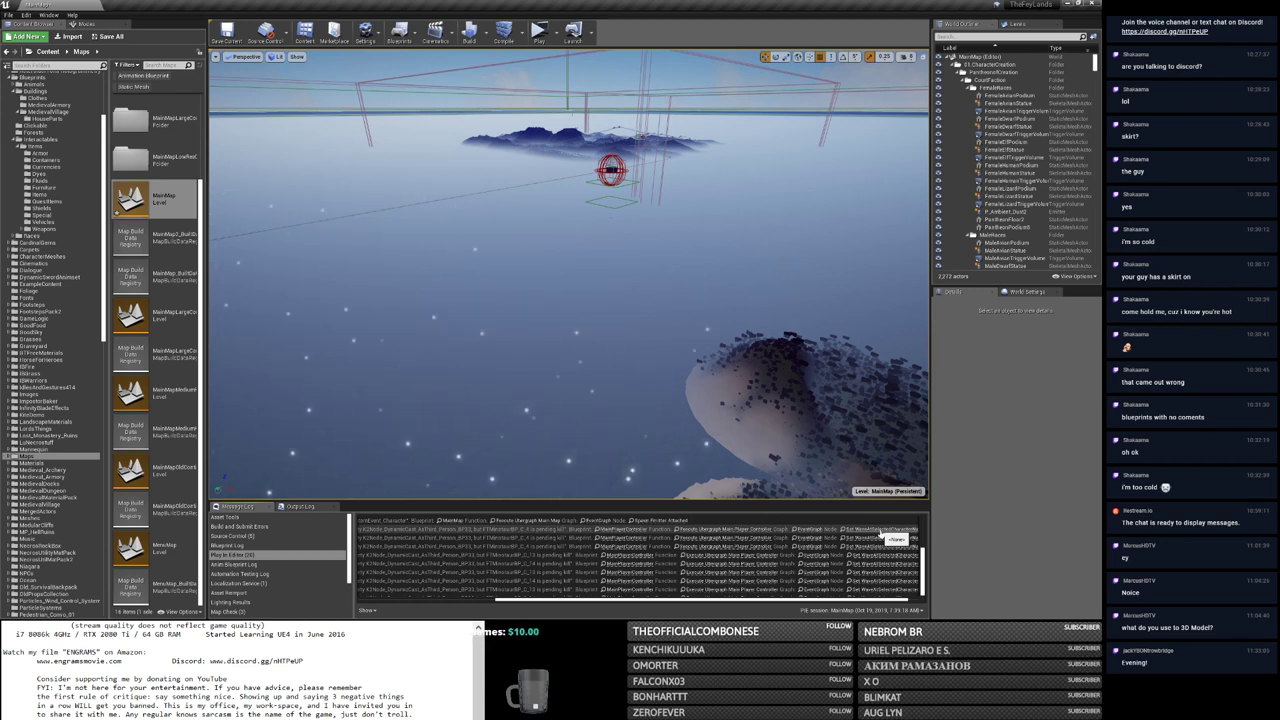
{"action": "left_click", "coordinate": [881, 537]}
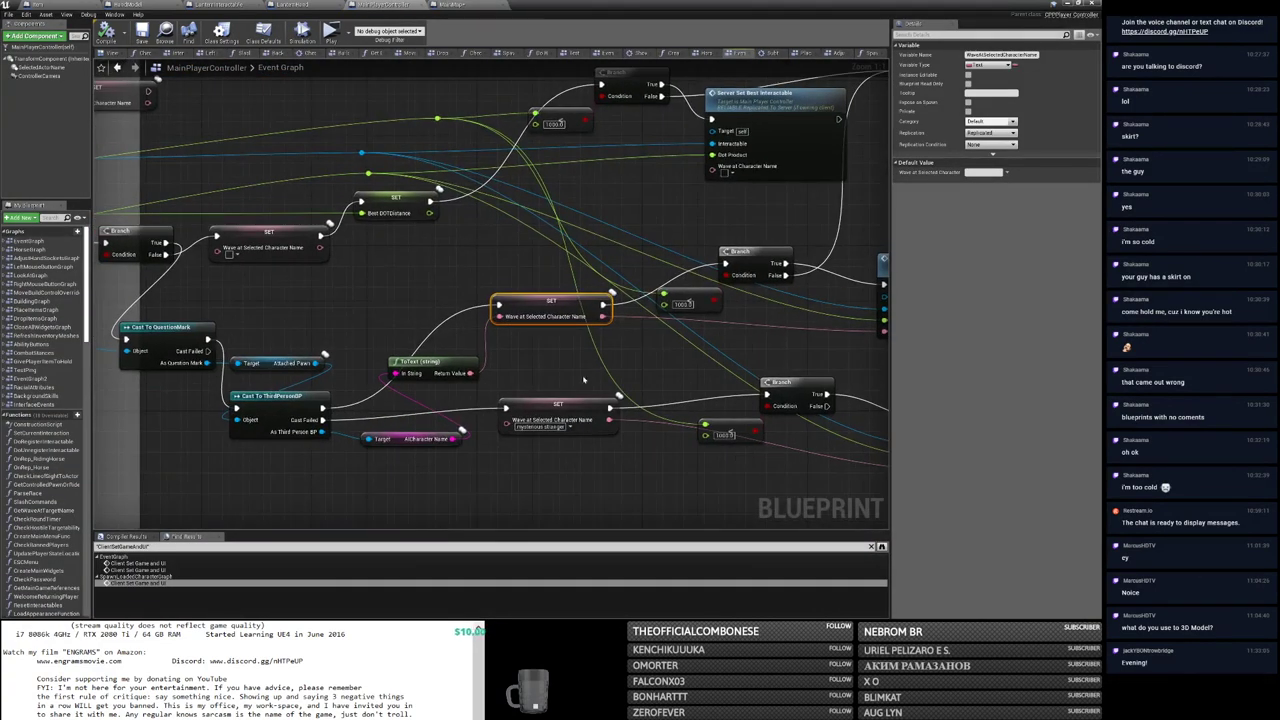
{"action": "right_click_drag", "start_coordinate": [330, 378], "coordinate": [624, 349]}
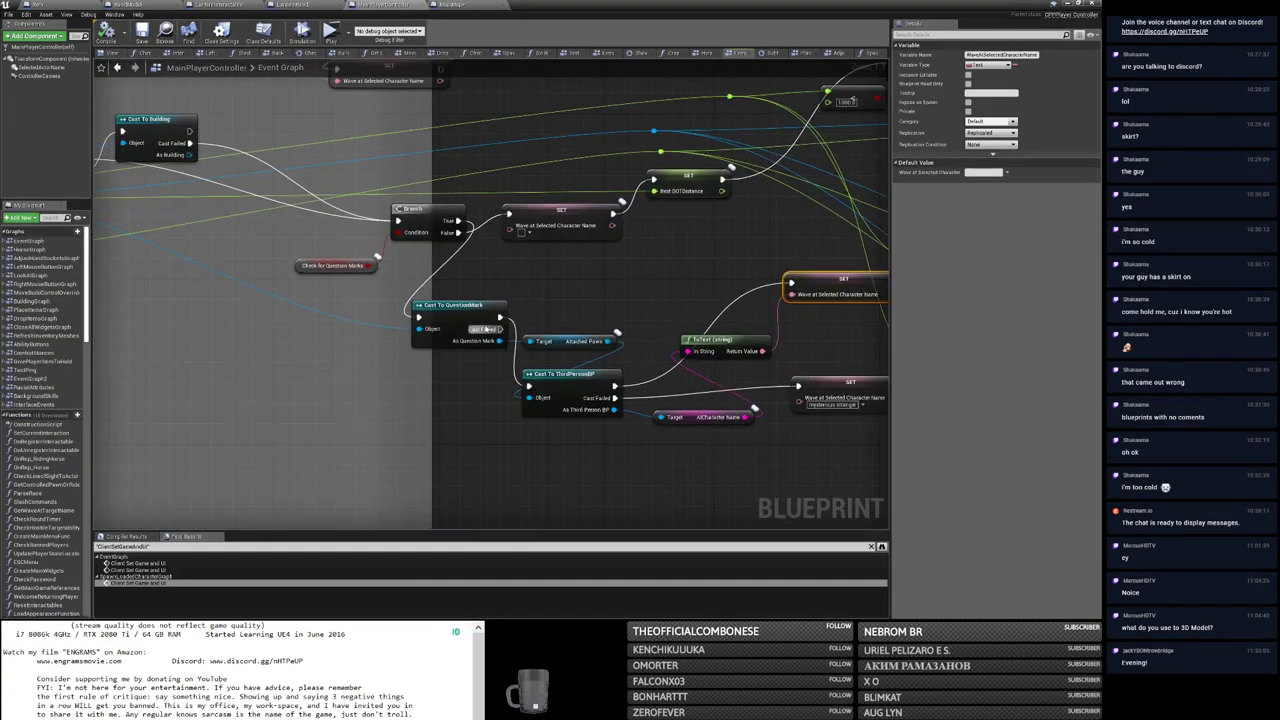
{"action": "scroll", "coordinate": [634, 322], "scroll_direction": "down", "scroll_amount": 2}
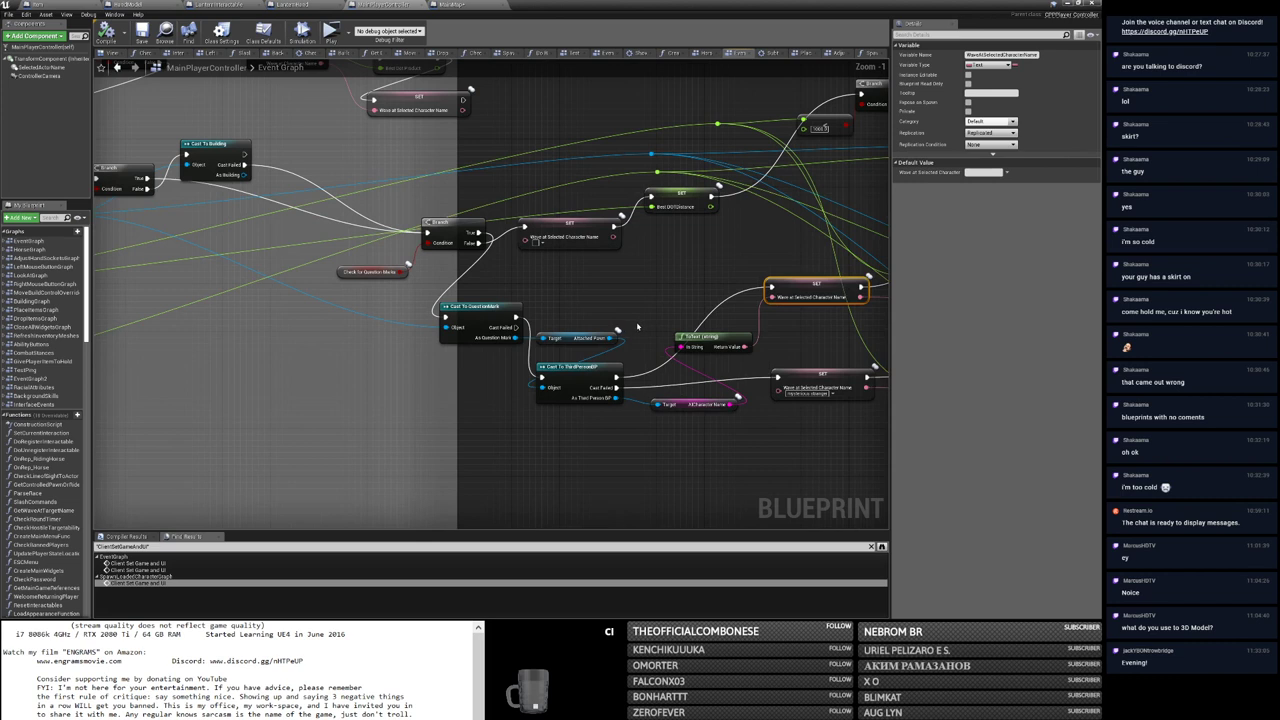
{"action": "scroll", "coordinate": [634, 326], "scroll_direction": "down", "scroll_amount": 1}
{"action": "scroll", "coordinate": [634, 328], "scroll_direction": "down", "scroll_amount": 1}
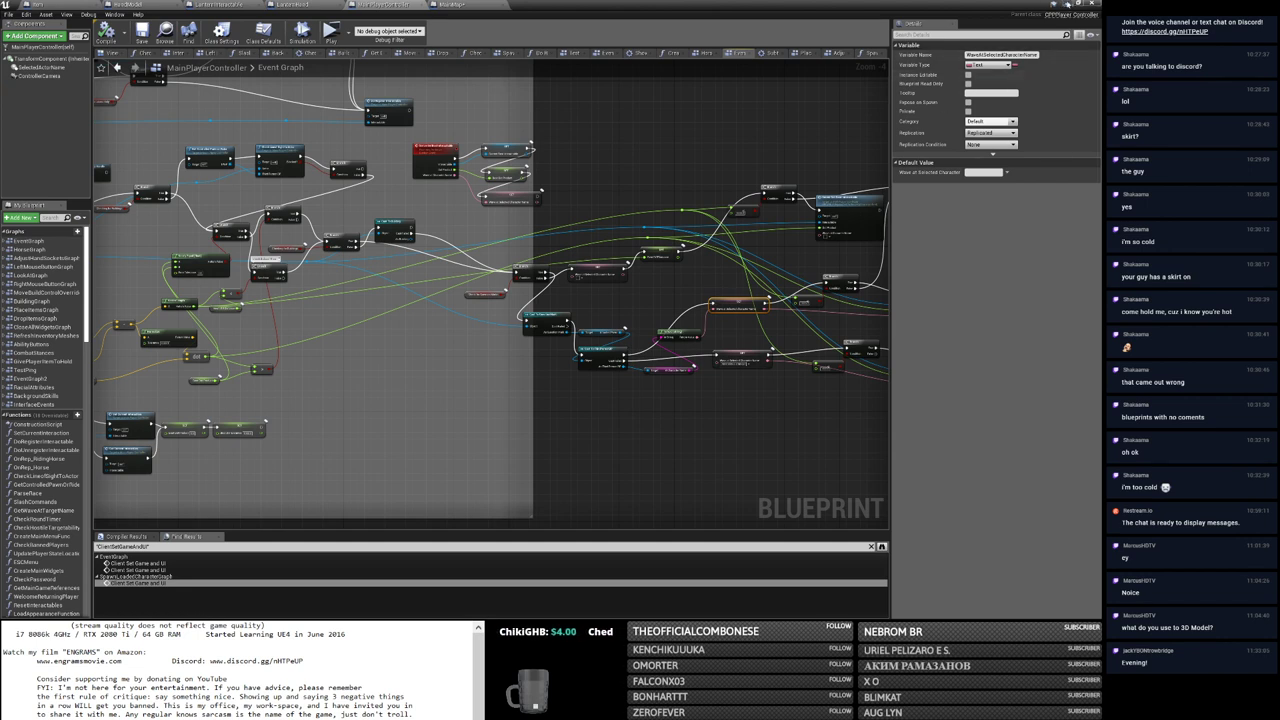
Step: Reopen the MainMap level and switch to its Level Blueprint graph
{"action": "left_click", "coordinate": [1067, 4]}
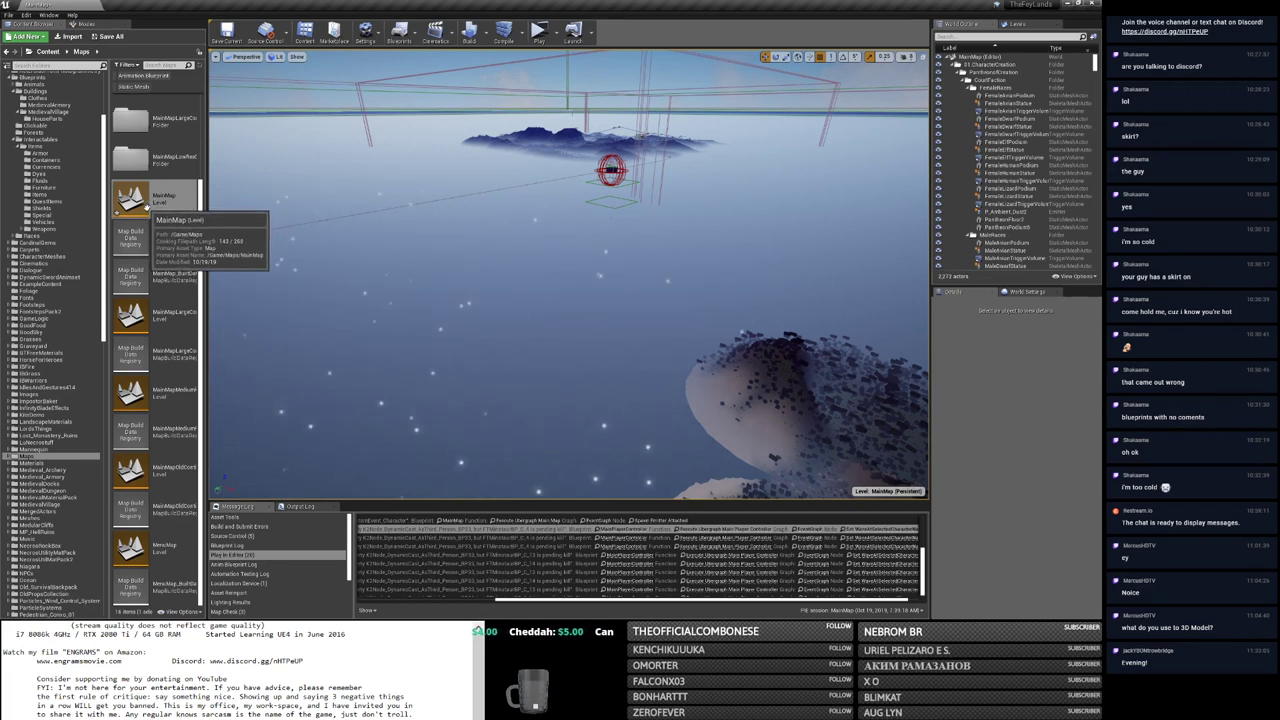
{"action": "double_click", "coordinate": [117, 210]}
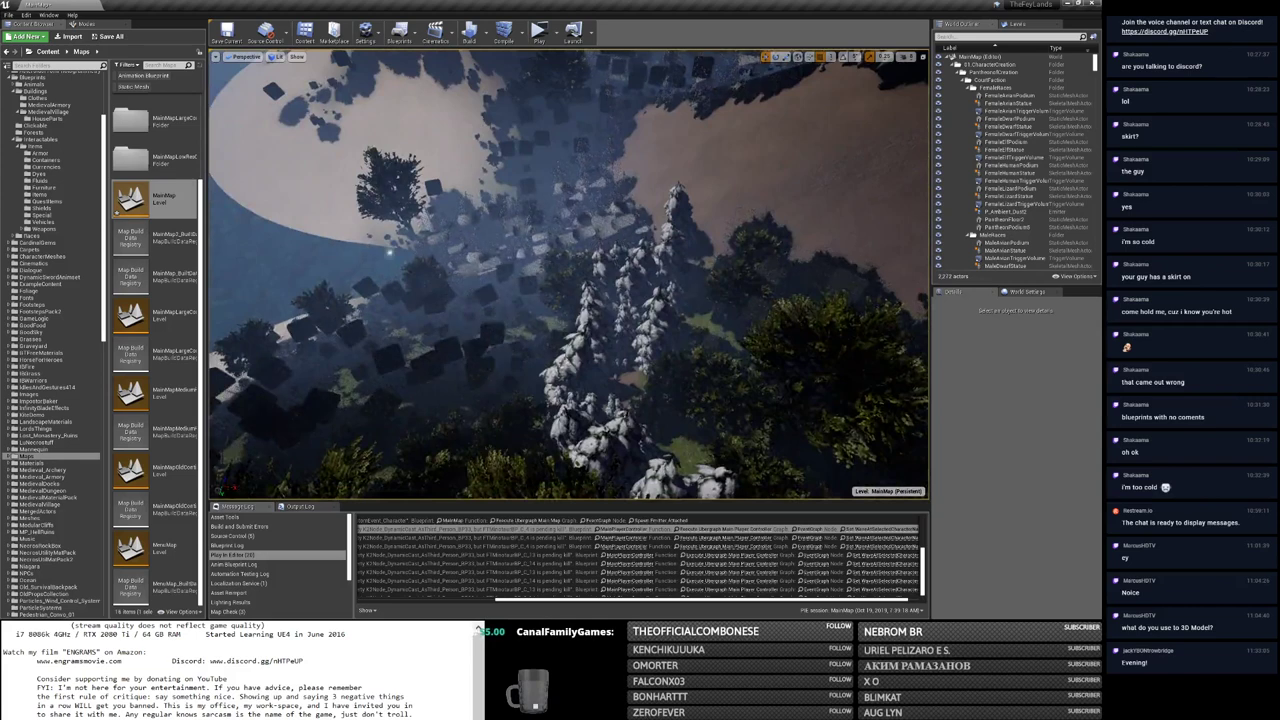
{"action": "key", "text": "alt+Tab"}
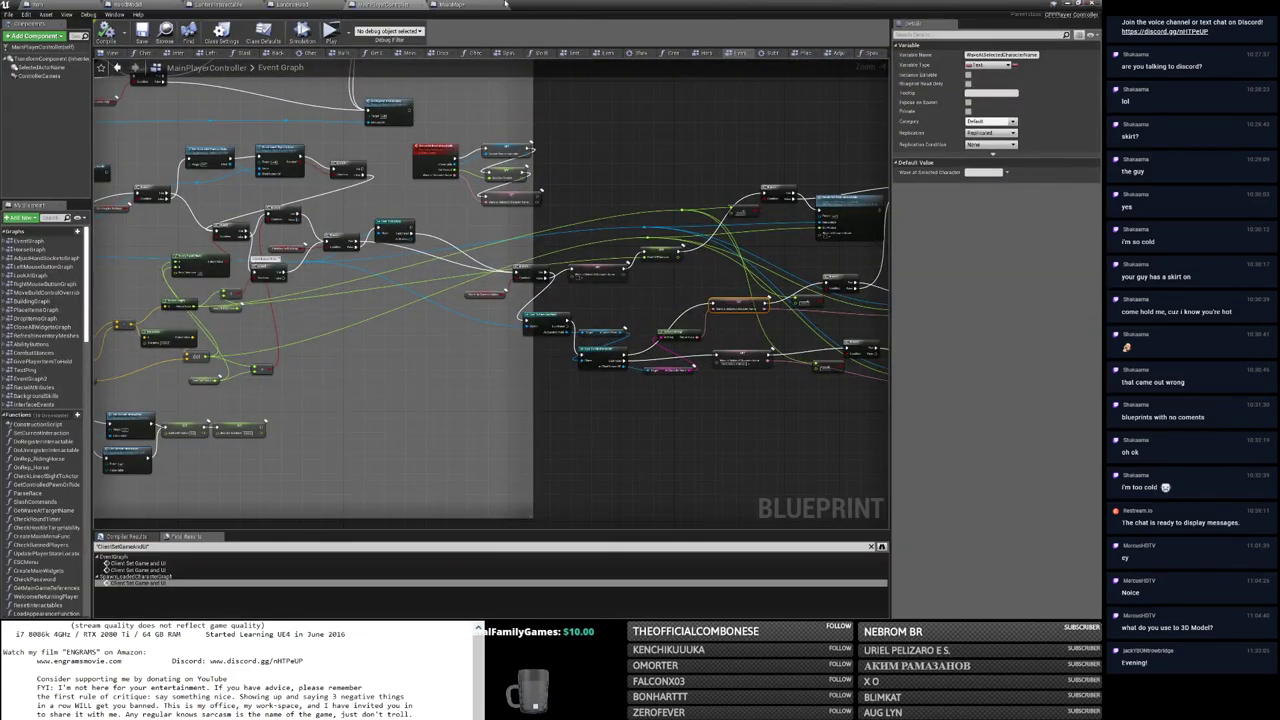
{"action": "left_click", "coordinate": [505, 4]}
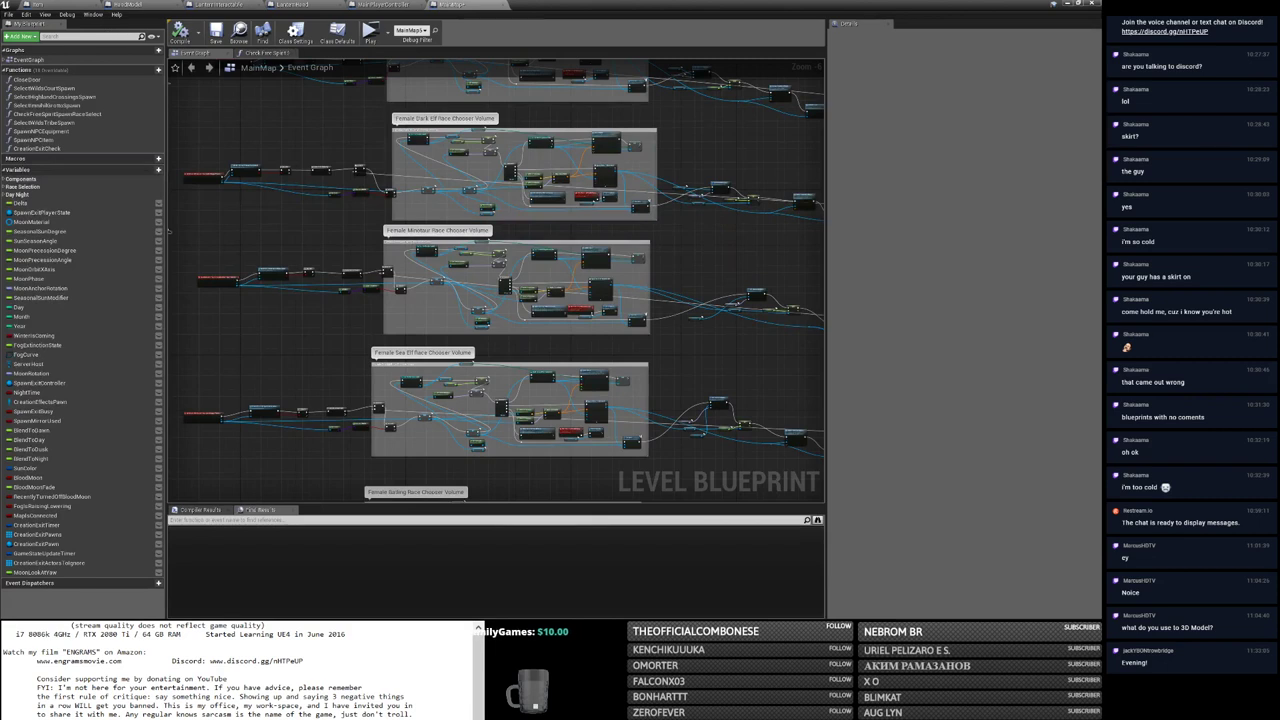
Step: Compare the torch hand blueprint with the LanternInteractable blueprint
{"action": "left_click", "coordinate": [218, 5]}
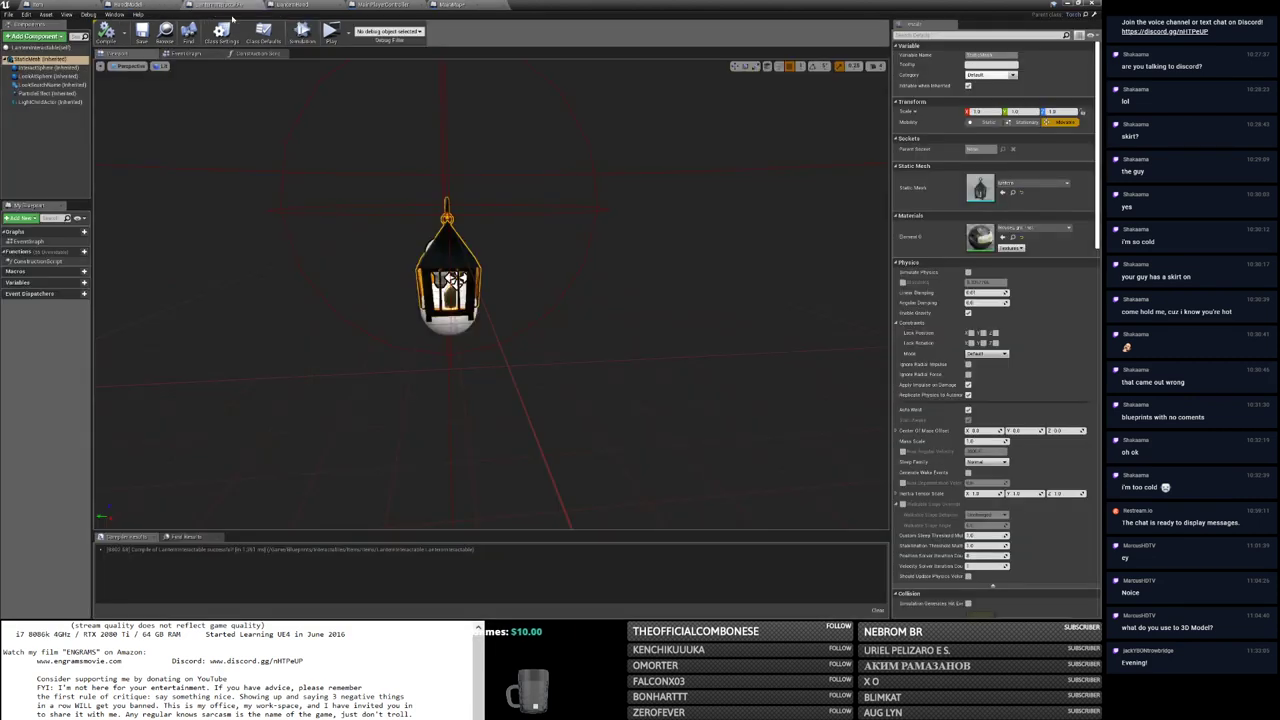
{"action": "left_click", "coordinate": [300, 5]}
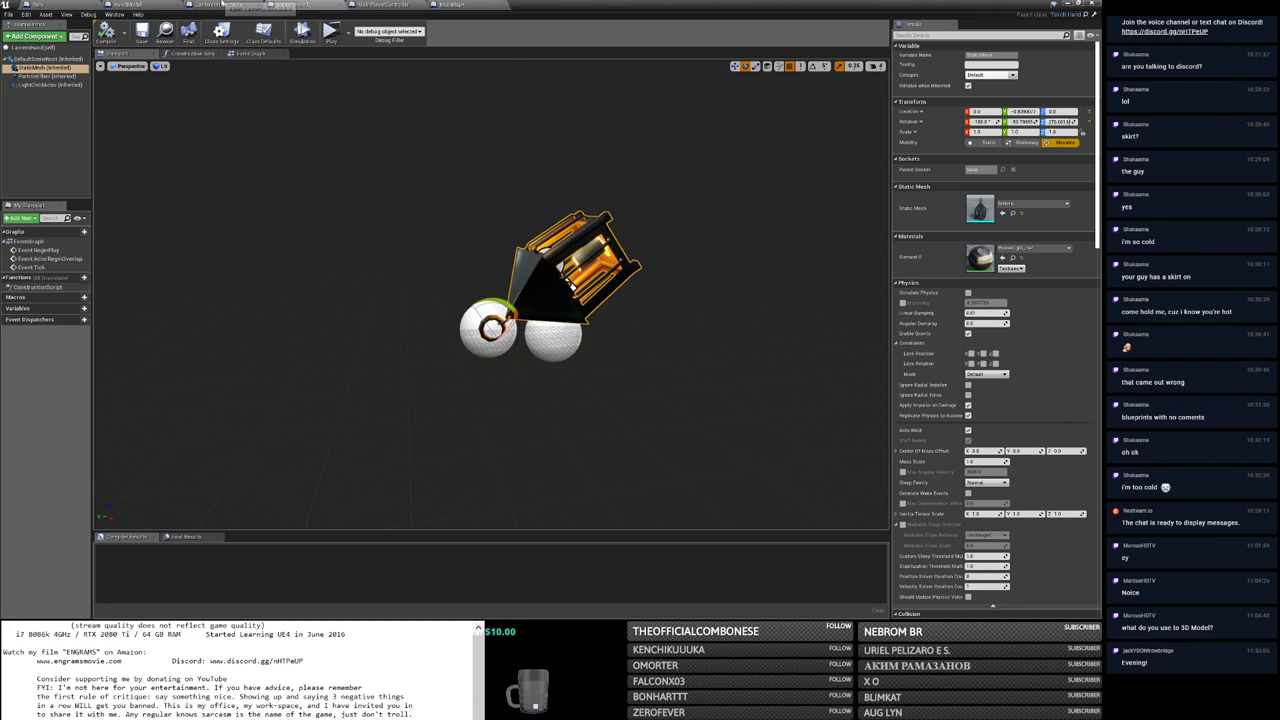
{"action": "left_click", "coordinate": [224, 5]}
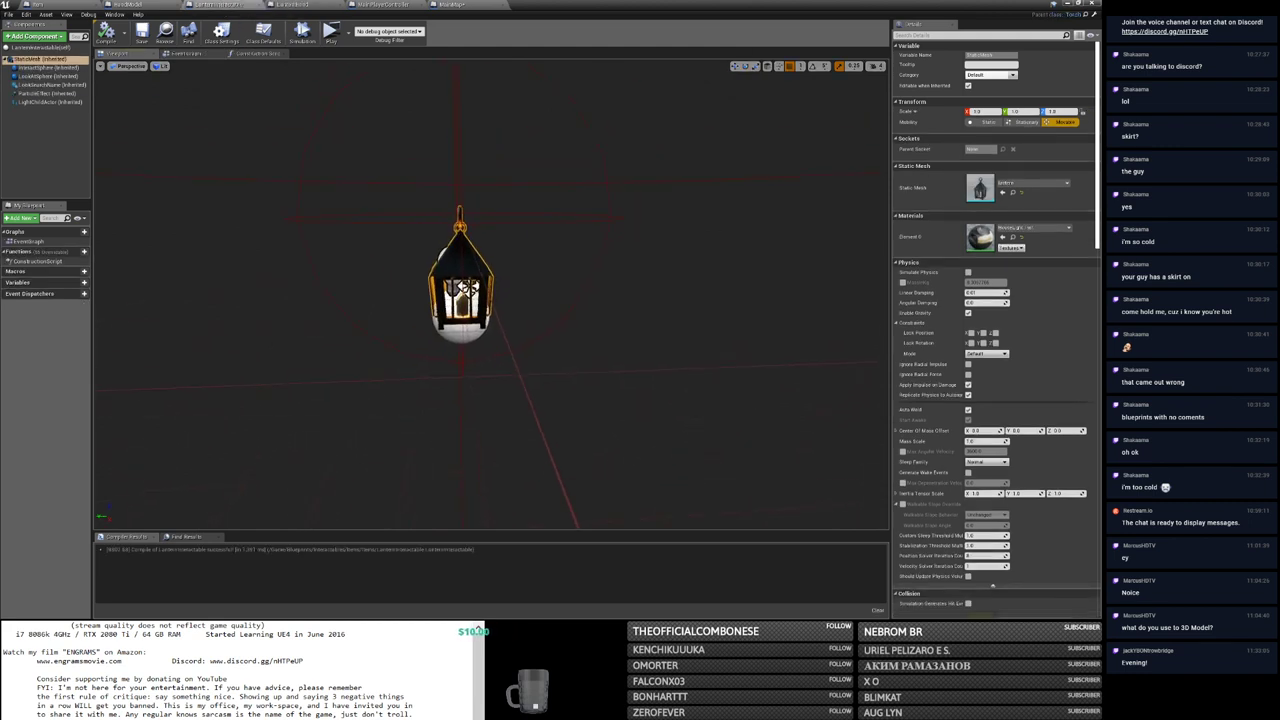
{"action": "left_click", "coordinate": [300, 5]}
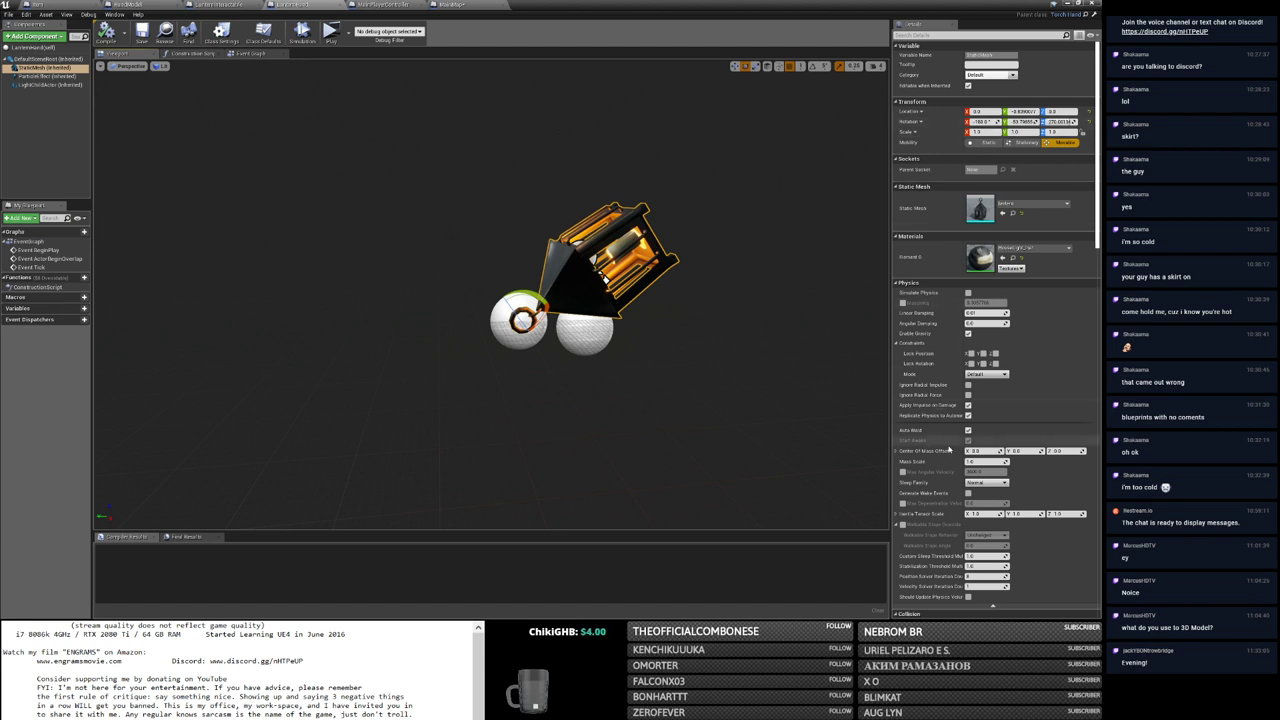
{"action": "left_click", "coordinate": [236, 5]}
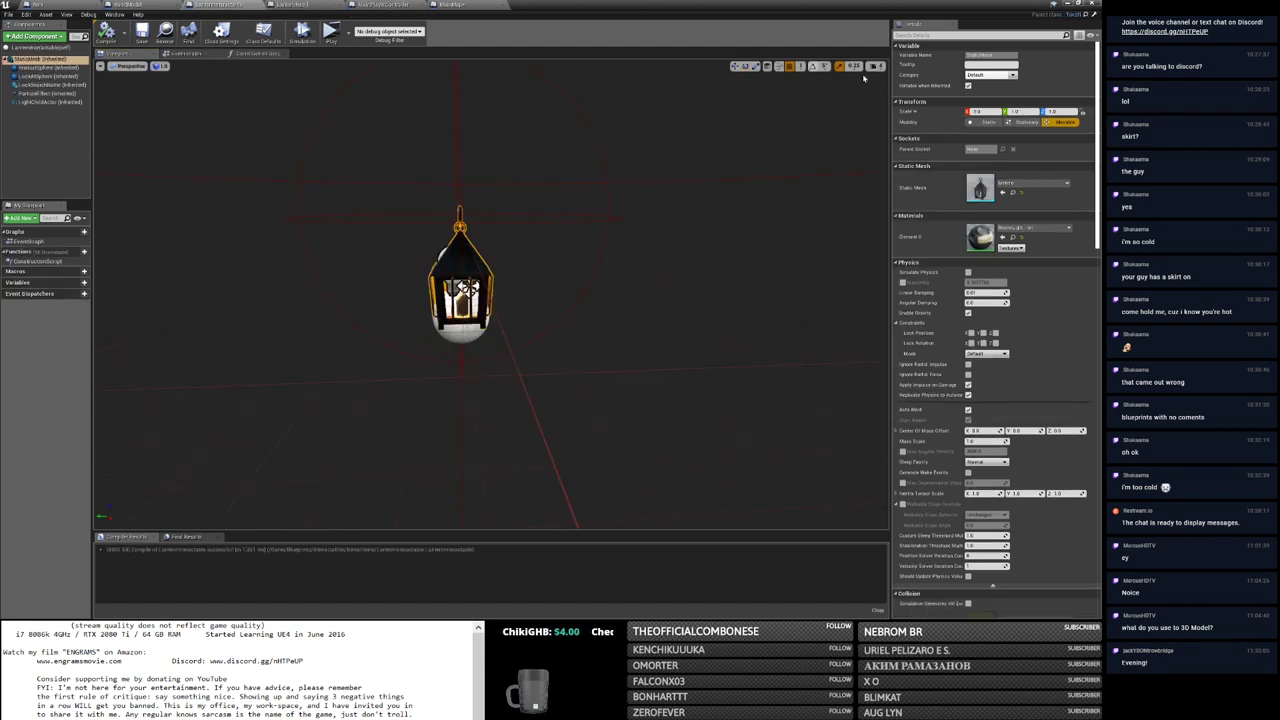
Step: Change Left Hand Offset Rotation Y in LanternInteractable's Class Defaults and compile
{"action": "left_click", "coordinate": [40, 47]}
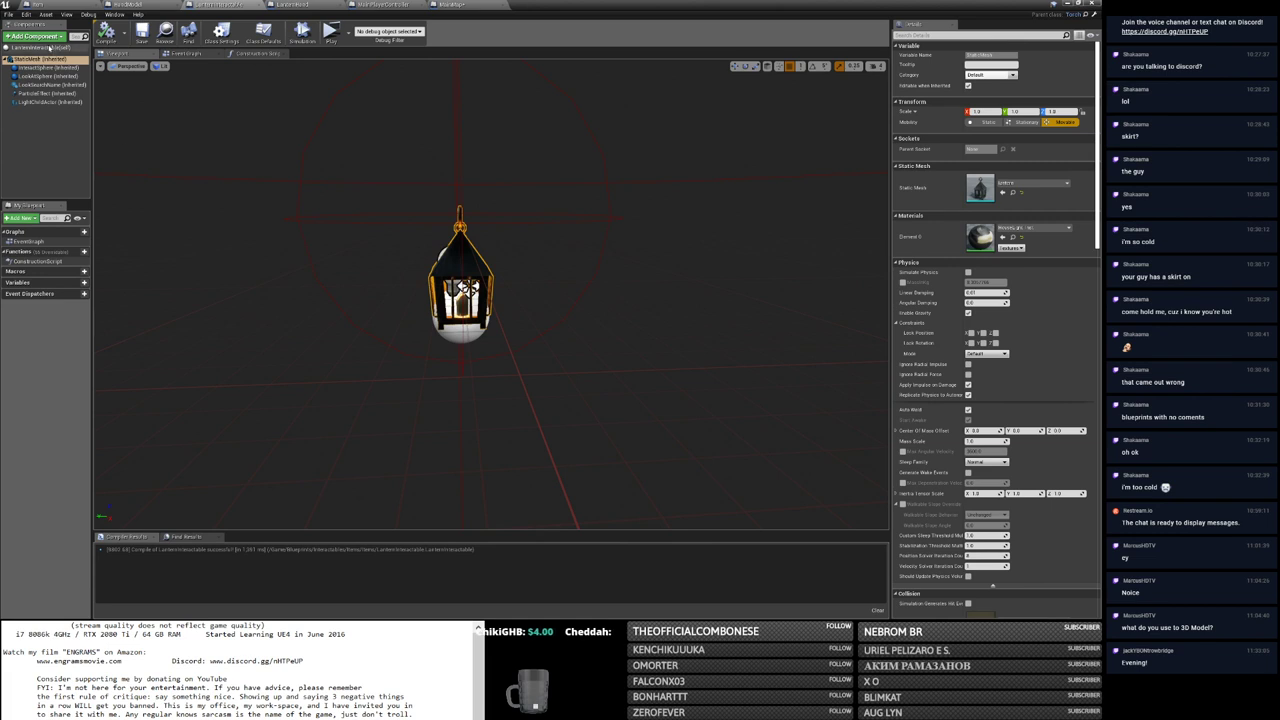
{"action": "left_click", "coordinate": [1024, 230]}
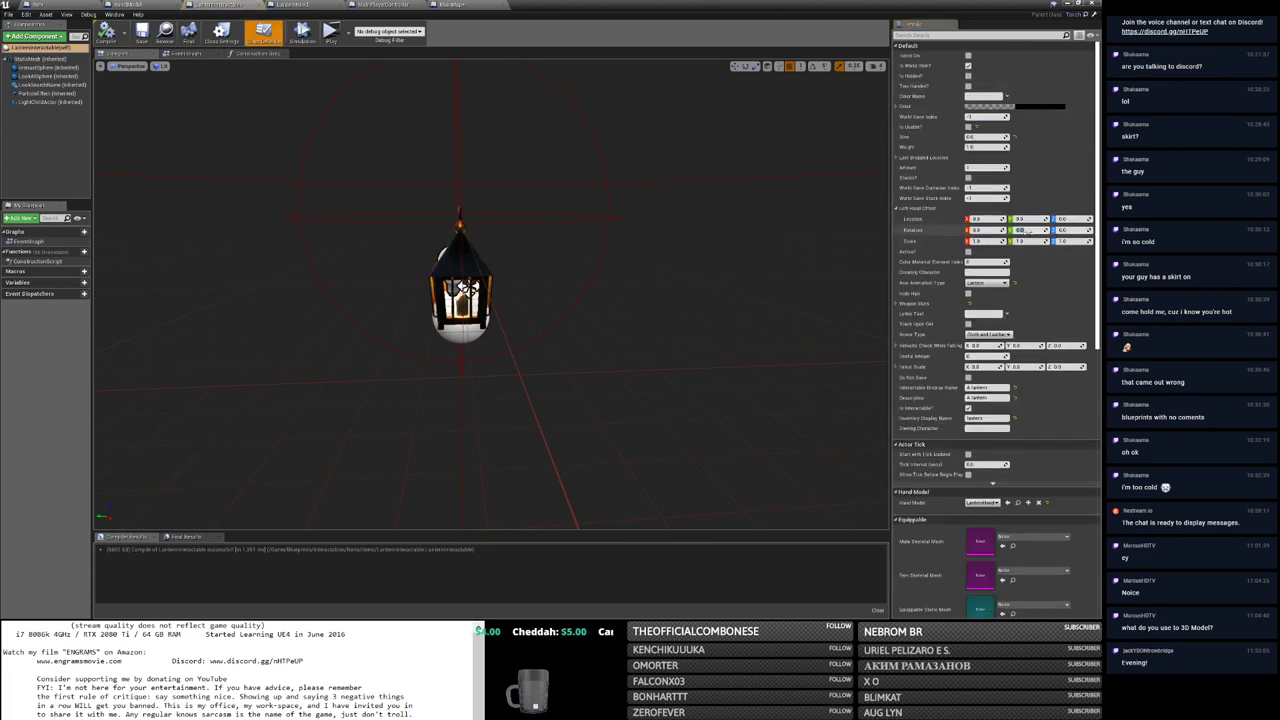
{"action": "key", "text": "Return"}
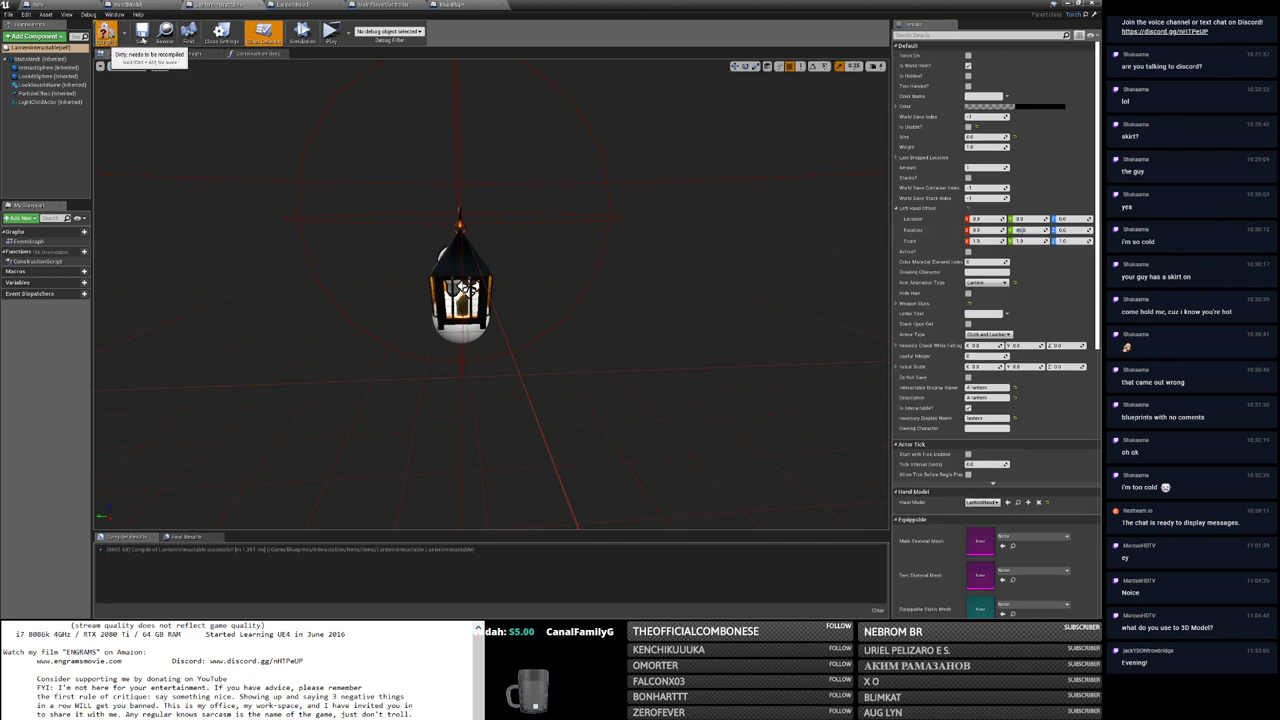
{"action": "left_click", "coordinate": [106, 34]}
Step: Launch a standalone game and log in a test character with its name and password
{"action": "left_click", "coordinate": [348, 32]}
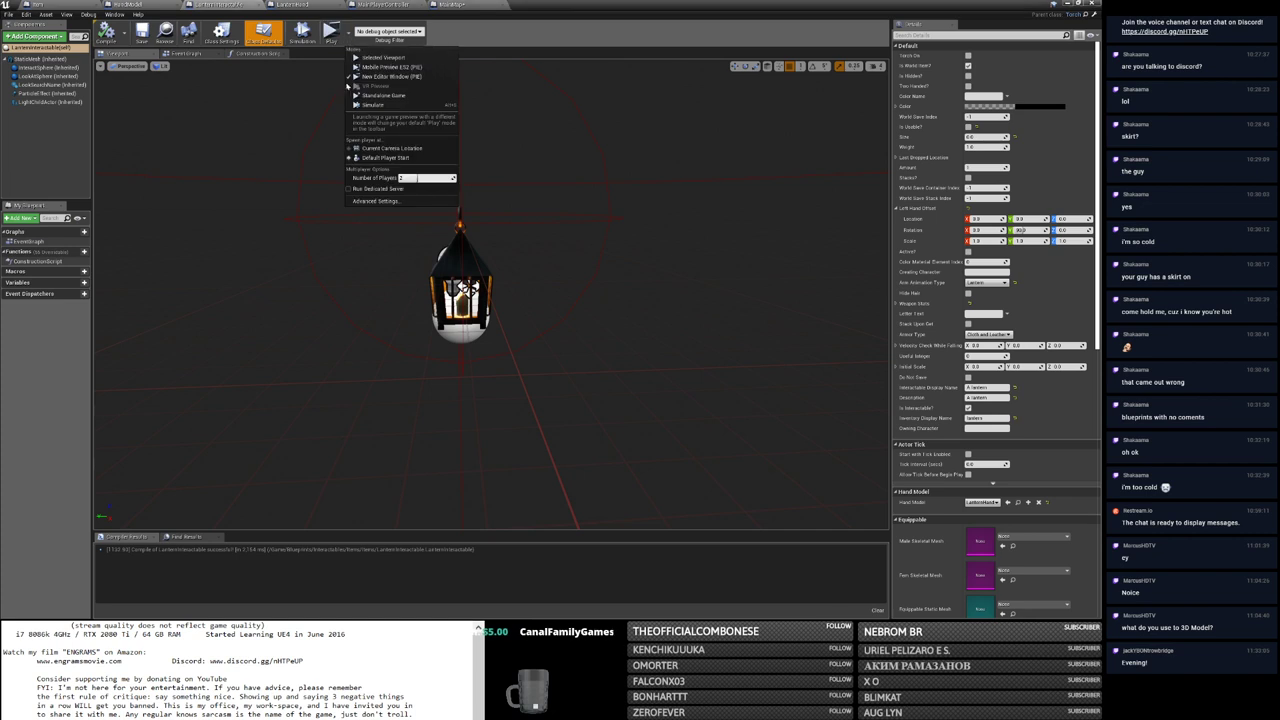
{"action": "left_click", "coordinate": [519, 35]}
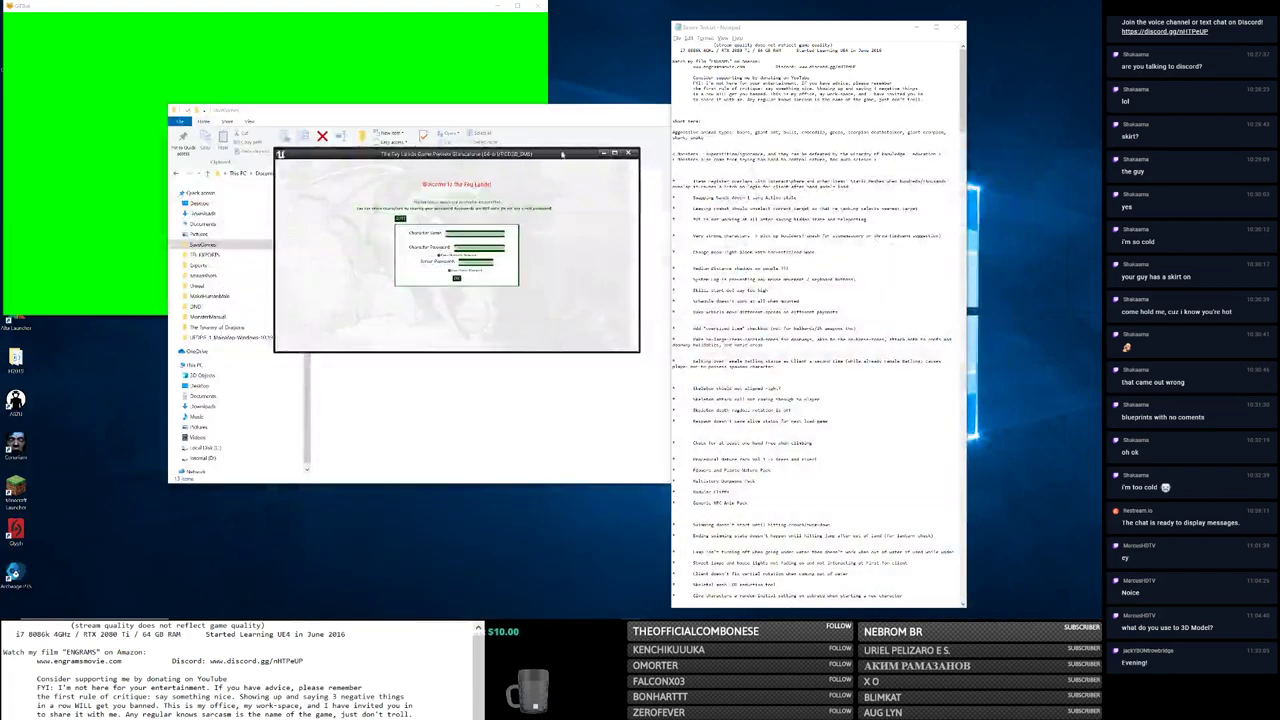
{"action": "left_click", "coordinate": [614, 152]}
{"action": "type", "text": "1"}
{"action": "key", "text": "Tab"}
{"action": "type", "text": "1"}
{"action": "left_click", "coordinate": [550, 389]}
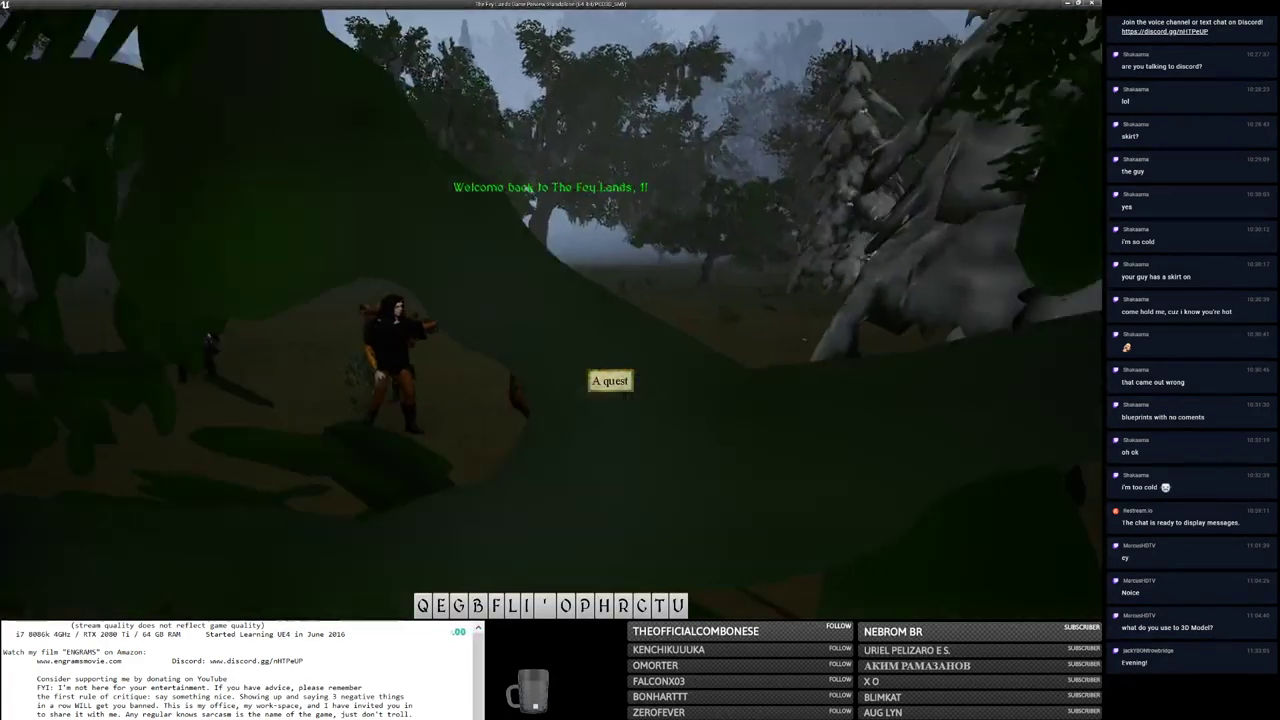
Step: Use Swap Hands in the equipment overlay to put the lantern in the left hand
{"action": "key", "text": "i"}
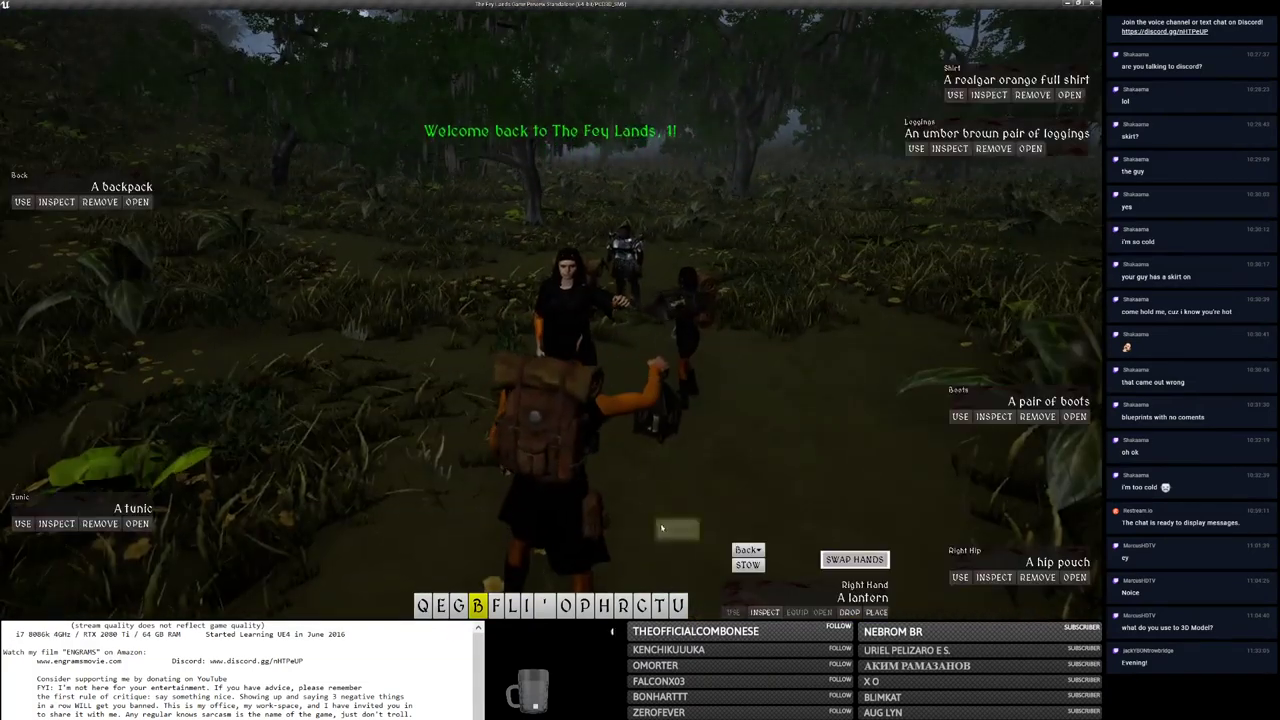
{"action": "left_click", "coordinate": [855, 560]}
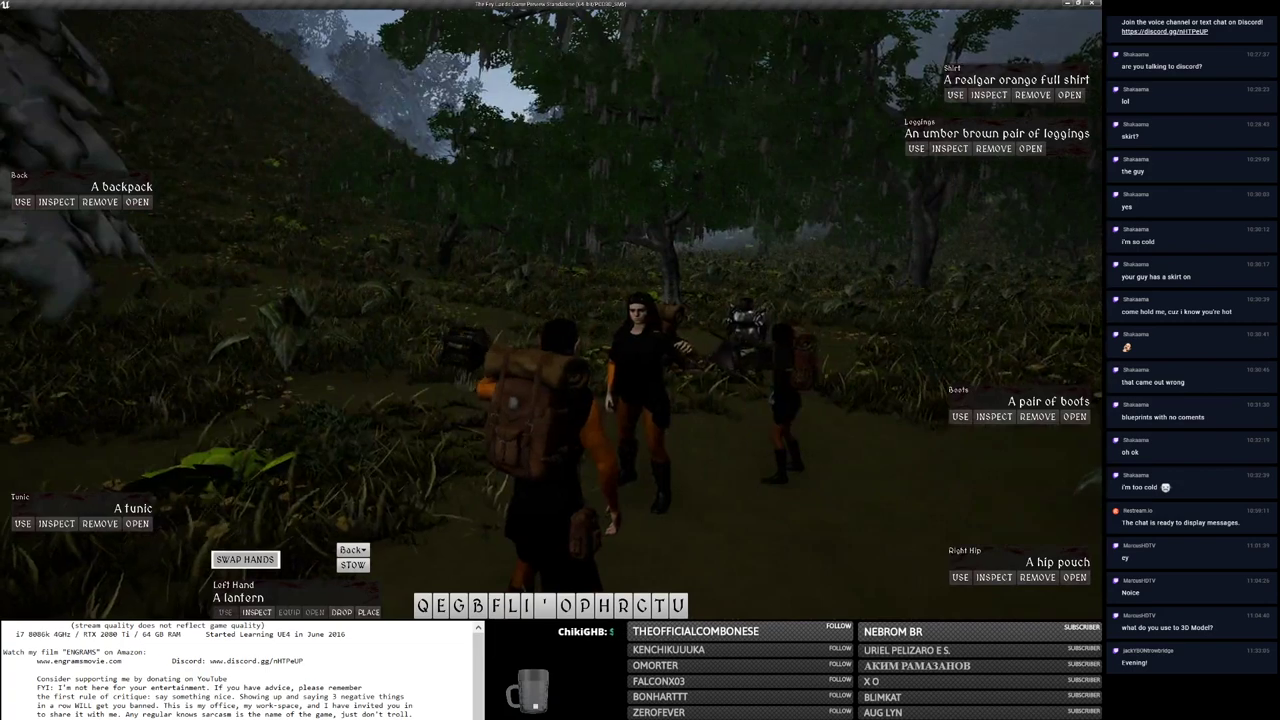
{"action": "key", "text": "i"}
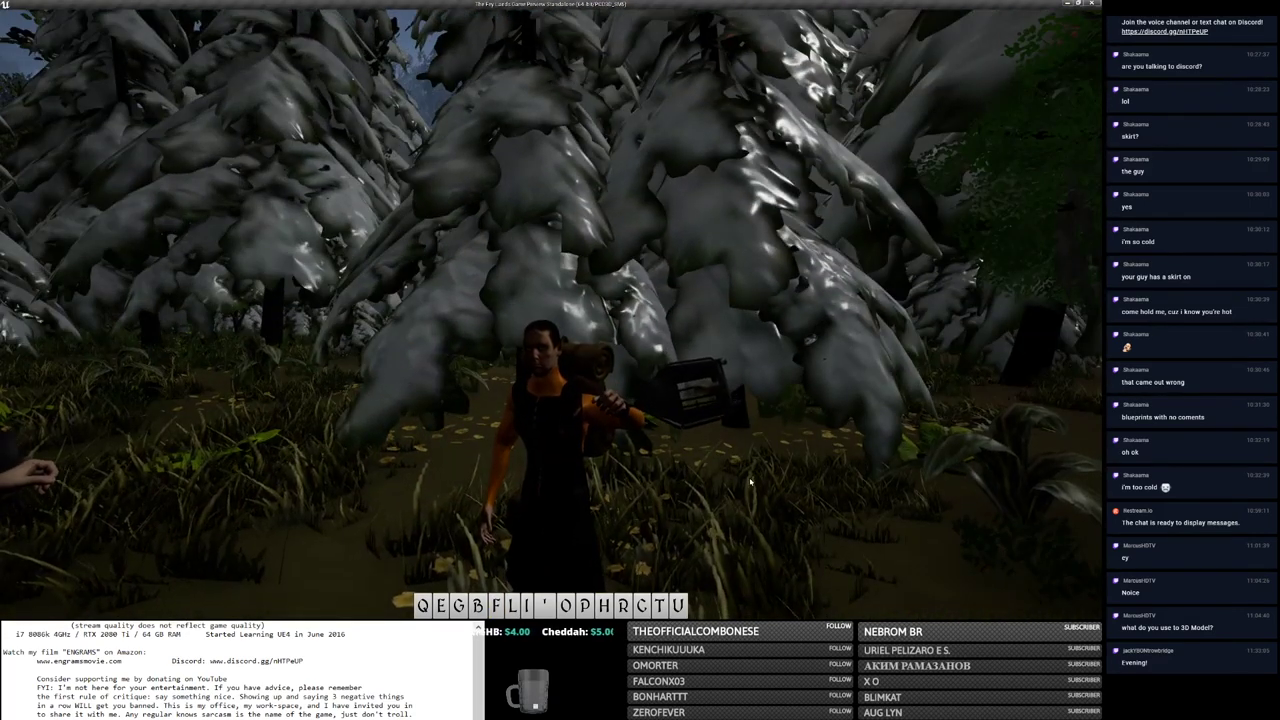
Step: Exit the game and return to the LanternInteractable blueprint editor
{"action": "key", "text": "Escape"}
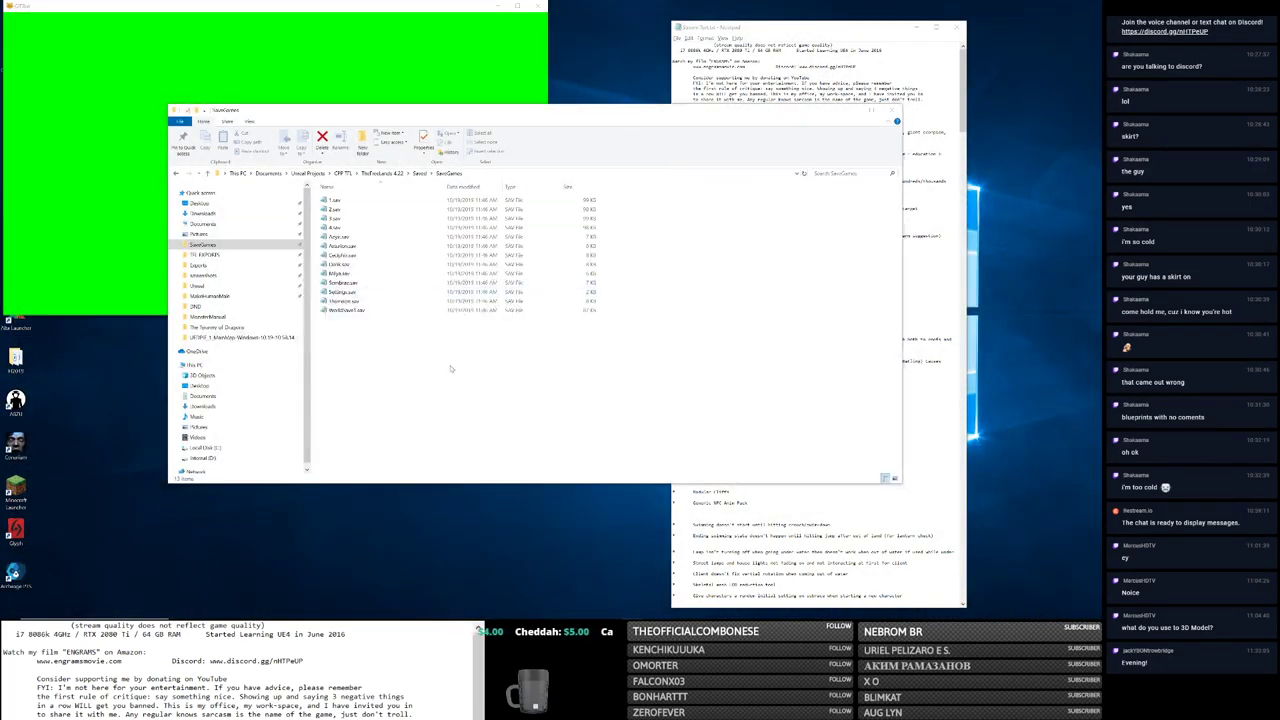
{"action": "key", "text": "alt+Tab"}
{"action": "key", "text": "shift+Tab"}
{"action": "key", "text": "shift+Tab"}
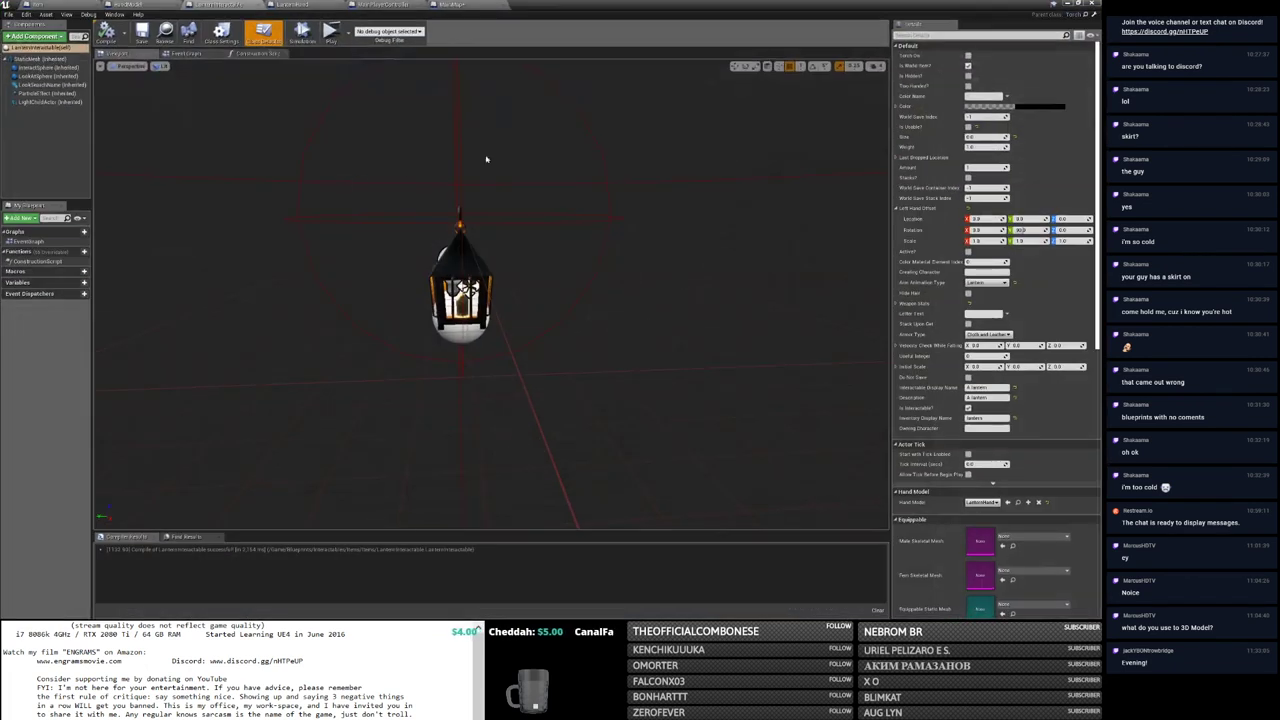
Step: Compile LanternInteractable and launch the game in a standalone New Editor Window
{"action": "left_click", "coordinate": [470, 5]}
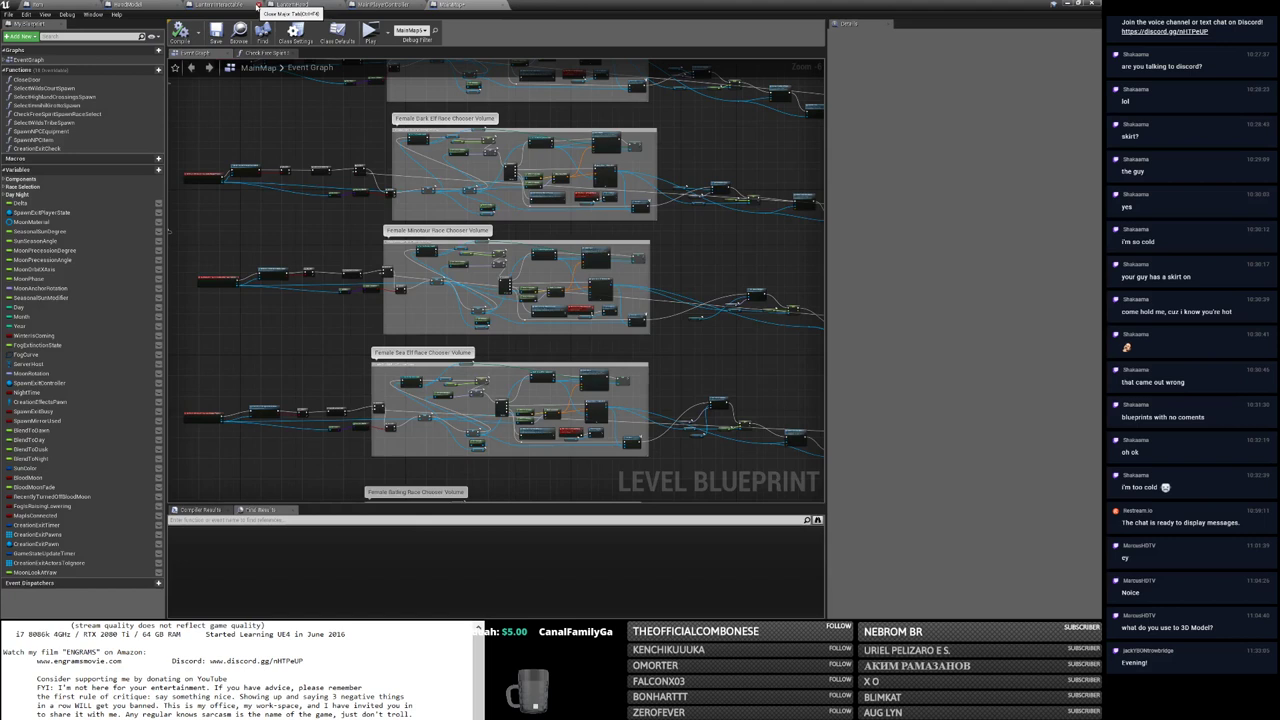
{"action": "left_click", "coordinate": [256, 5]}
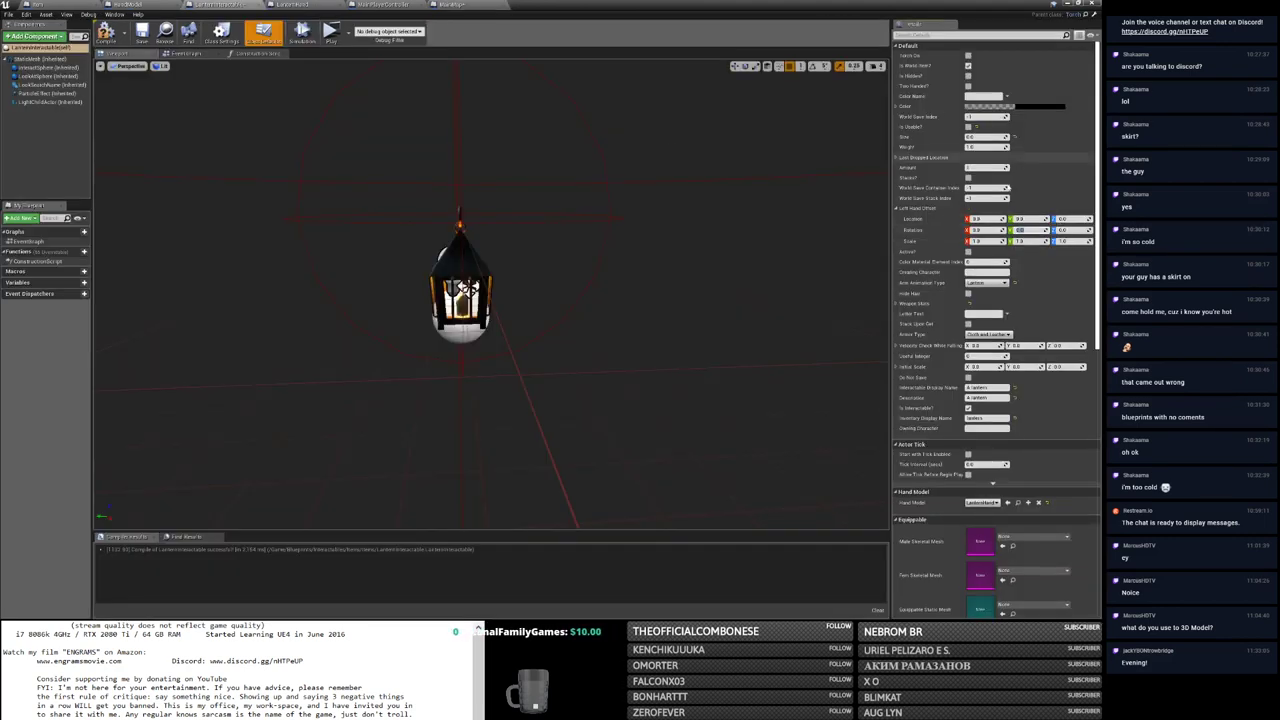
{"action": "left_click", "coordinate": [228, 5]}
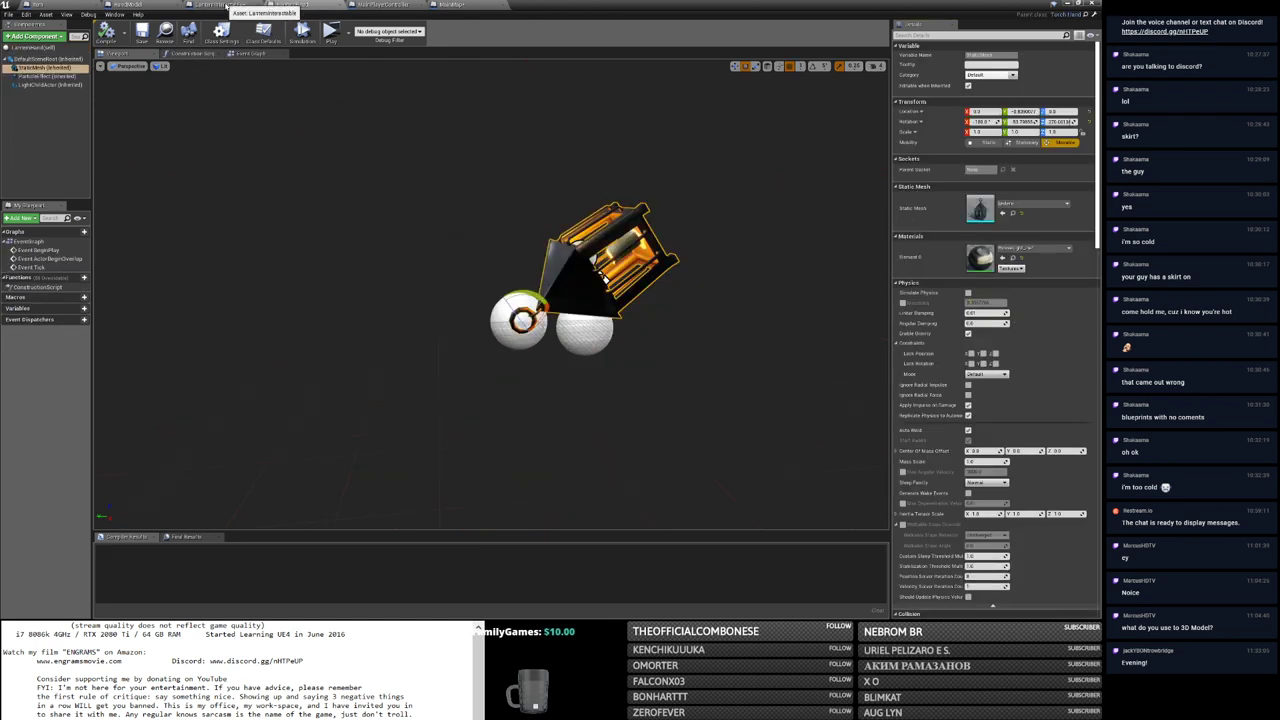
{"action": "left_click", "coordinate": [228, 6]}
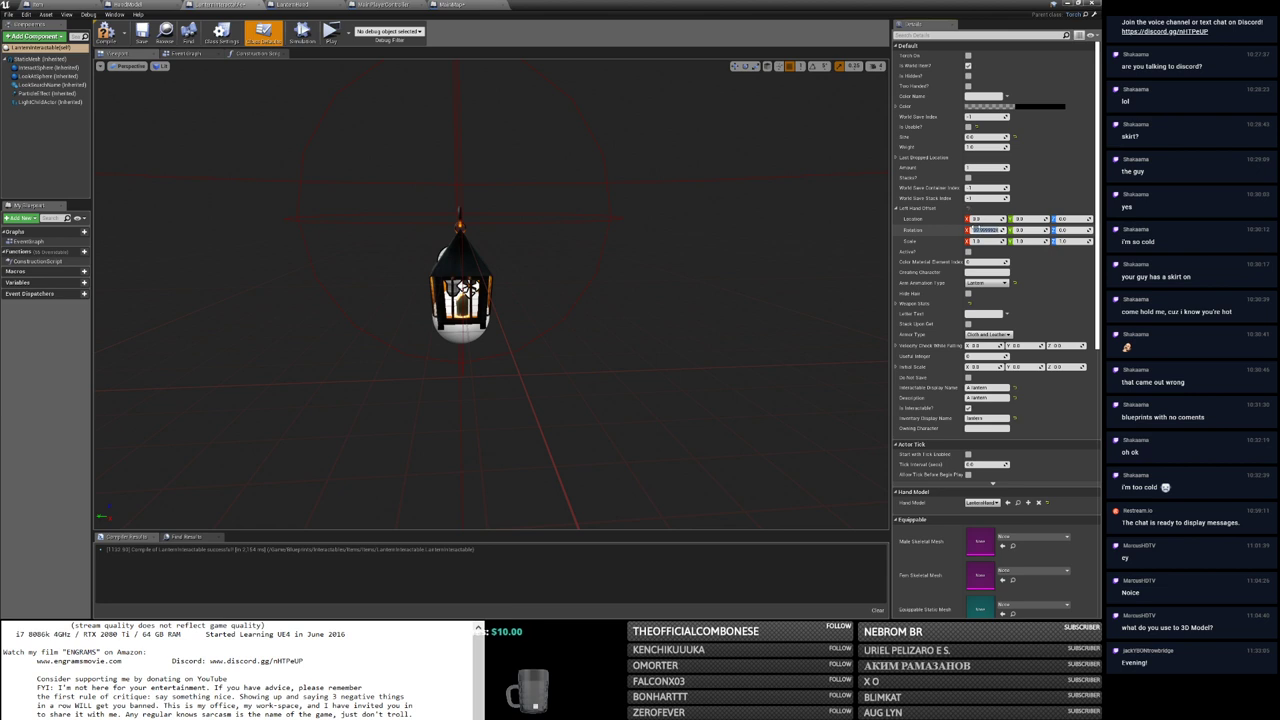
{"action": "left_click", "coordinate": [141, 40]}
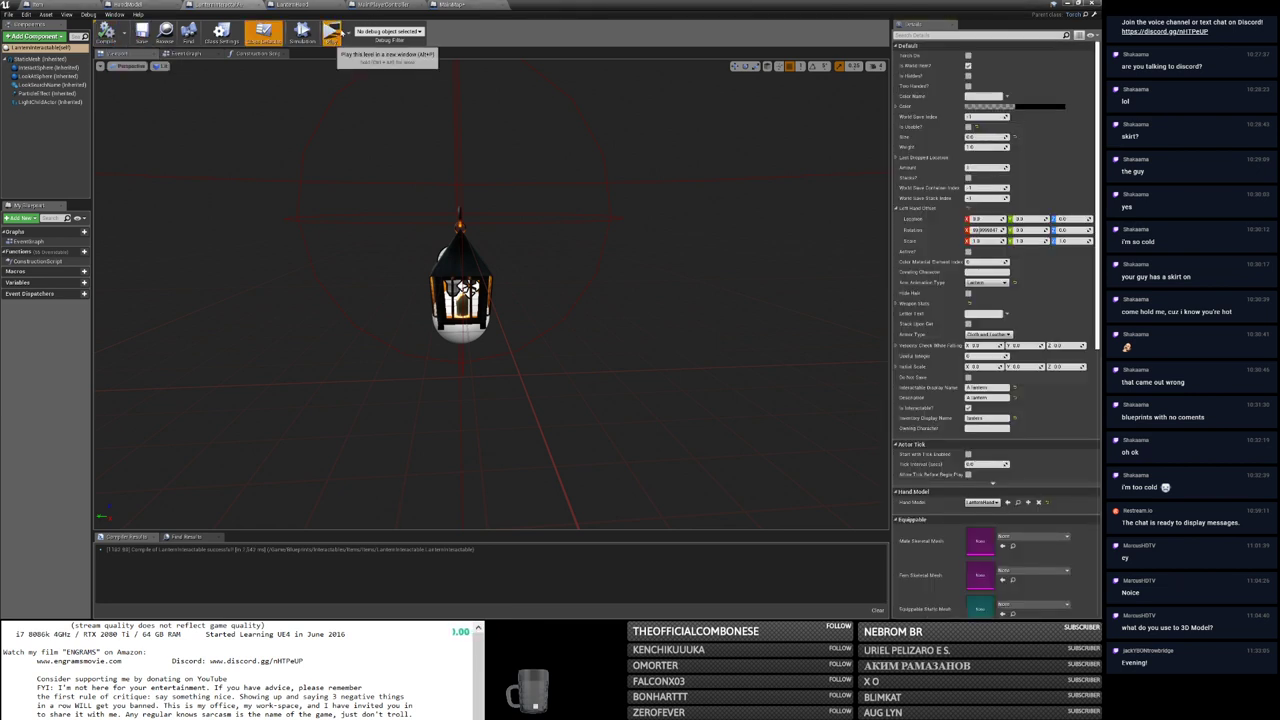
{"action": "left_click", "coordinate": [331, 33]}
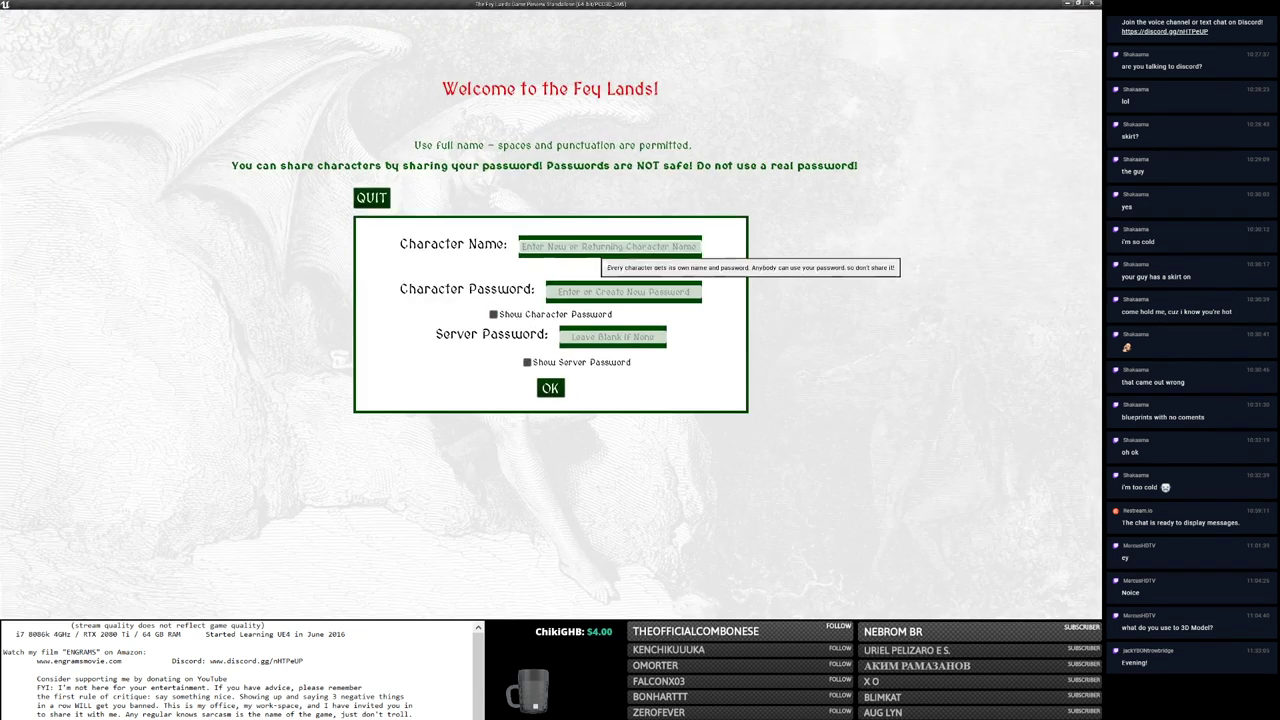
Step: Log in to the standalone Fey Lands client with a test character
{"action": "type", "text": "1"}
{"action": "key", "text": "Tab"}
{"action": "key", "text": "Return"}
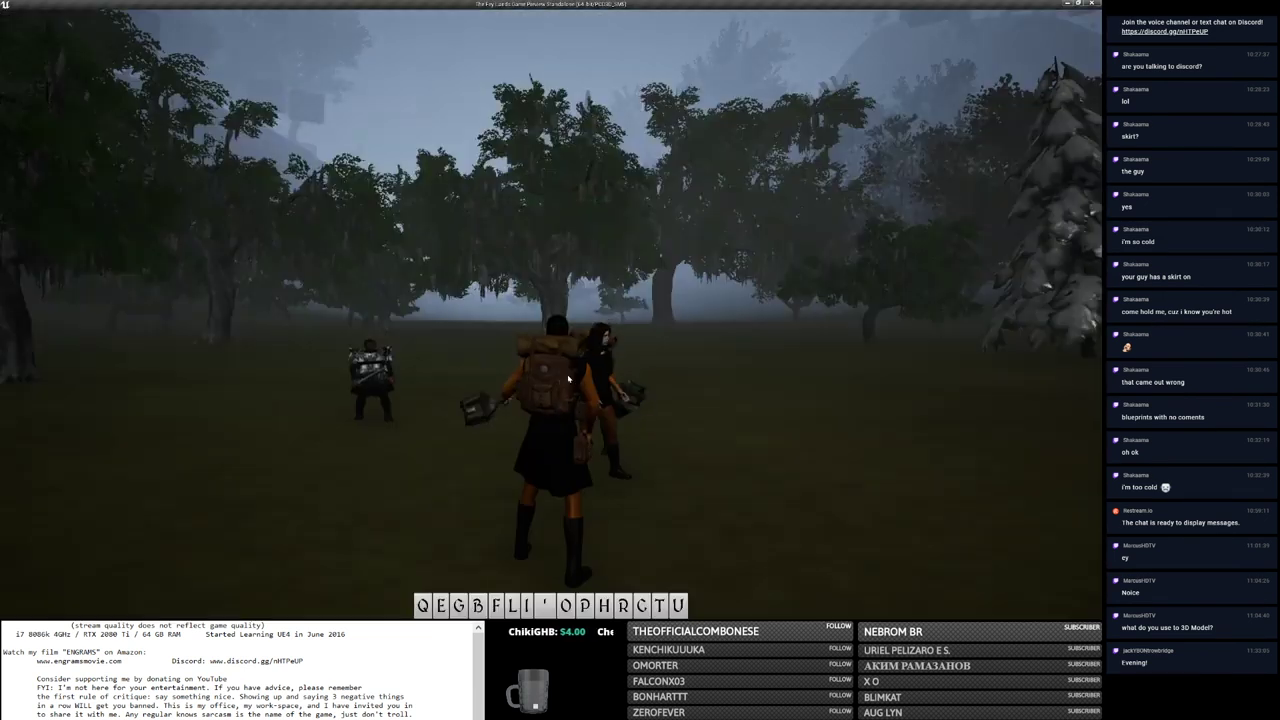
{"action": "right_click_drag", "start_coordinate": [589, 346], "coordinate": [589, 346]}
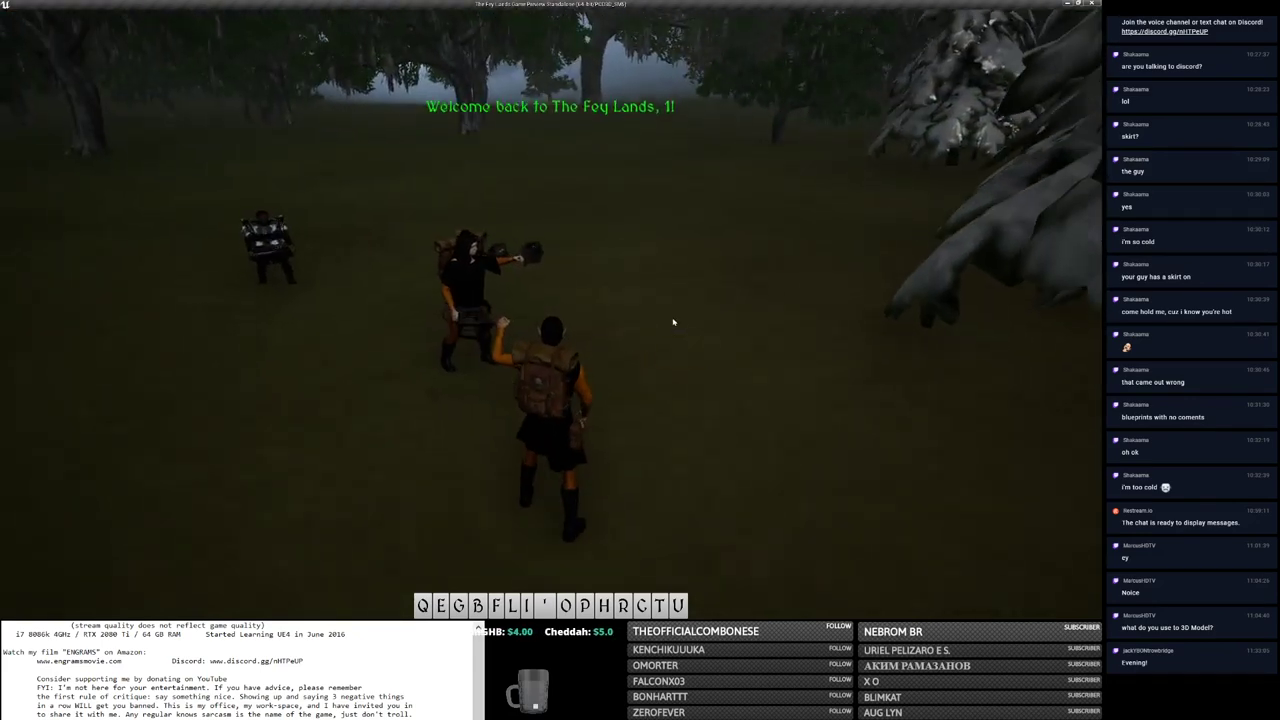
Step: Open the equipment panels and light the lantern held in the left hand
{"action": "key", "text": "b"}
{"action": "right_click_drag", "start_coordinate": [589, 346], "coordinate": [664, 256]}
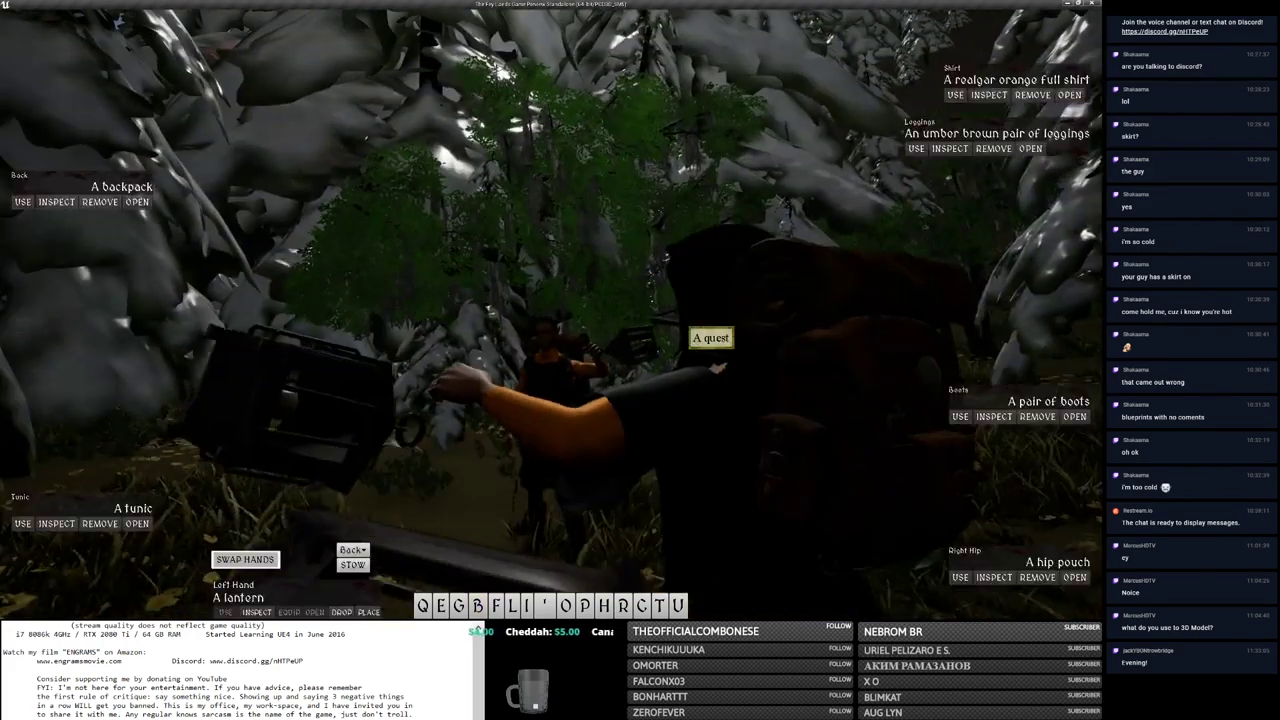
{"action": "left_click", "coordinate": [664, 256]}
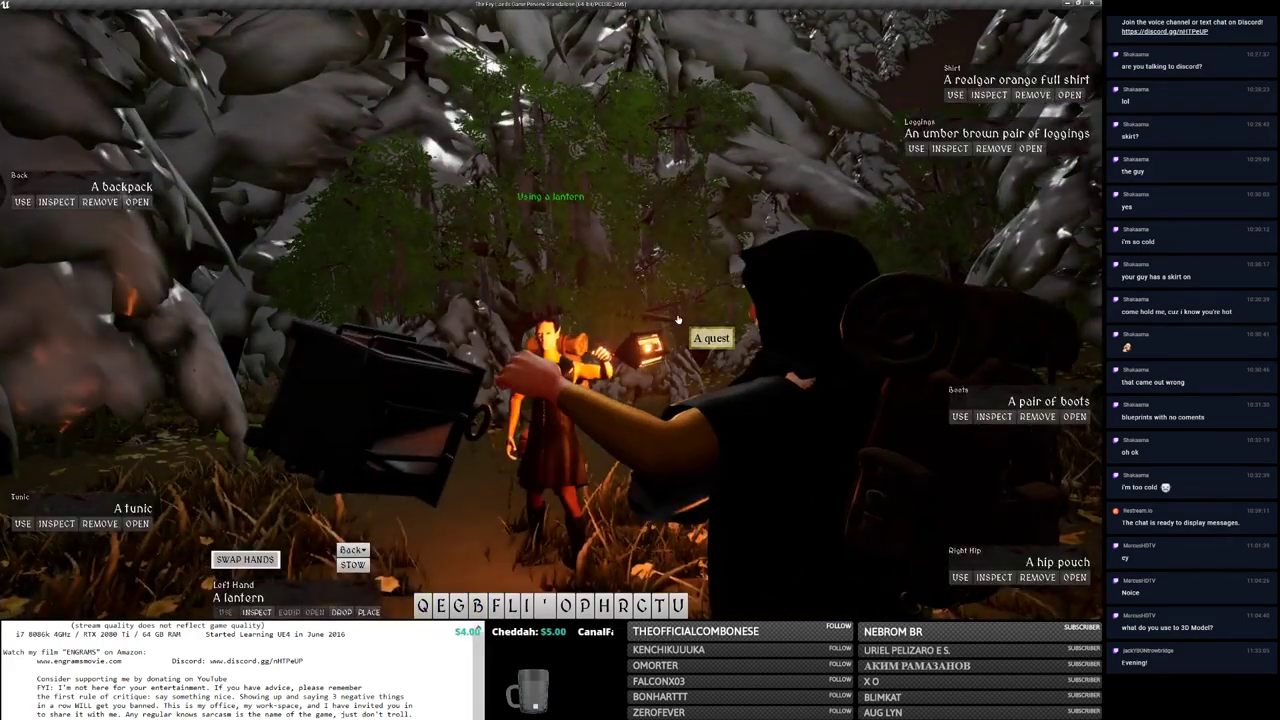
{"action": "mouse_move", "coordinate": [677, 320]}
{"action": "right_mouse_down"}
{"action": "mouse_move", "coordinate": [677, 390]}
{"action": "mouse_move", "coordinate": [630, 444]}
{"action": "right_mouse_up"}
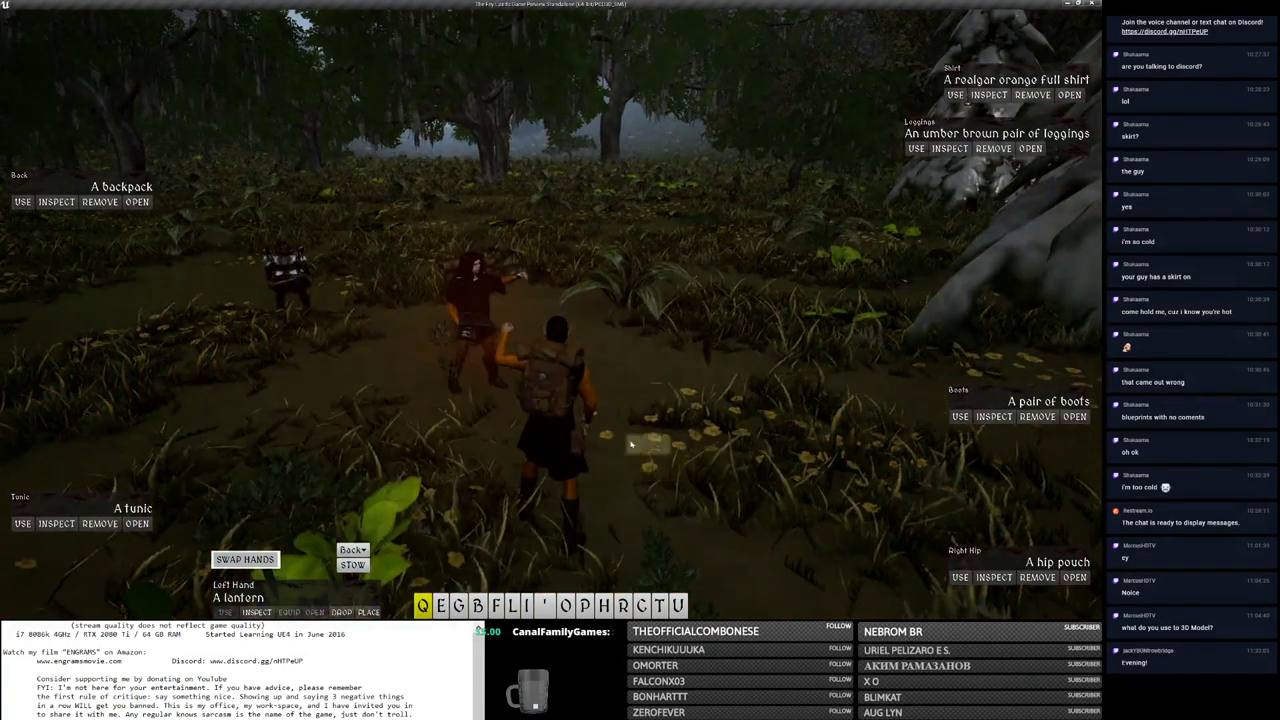
{"action": "key", "text": "Tab"}
Step: Swap the lantern to the other hand, then close the standalone game window
{"action": "right_click_drag", "start_coordinate": [630, 444], "coordinate": [708, 479]}
{"action": "key", "text": "Tab"}
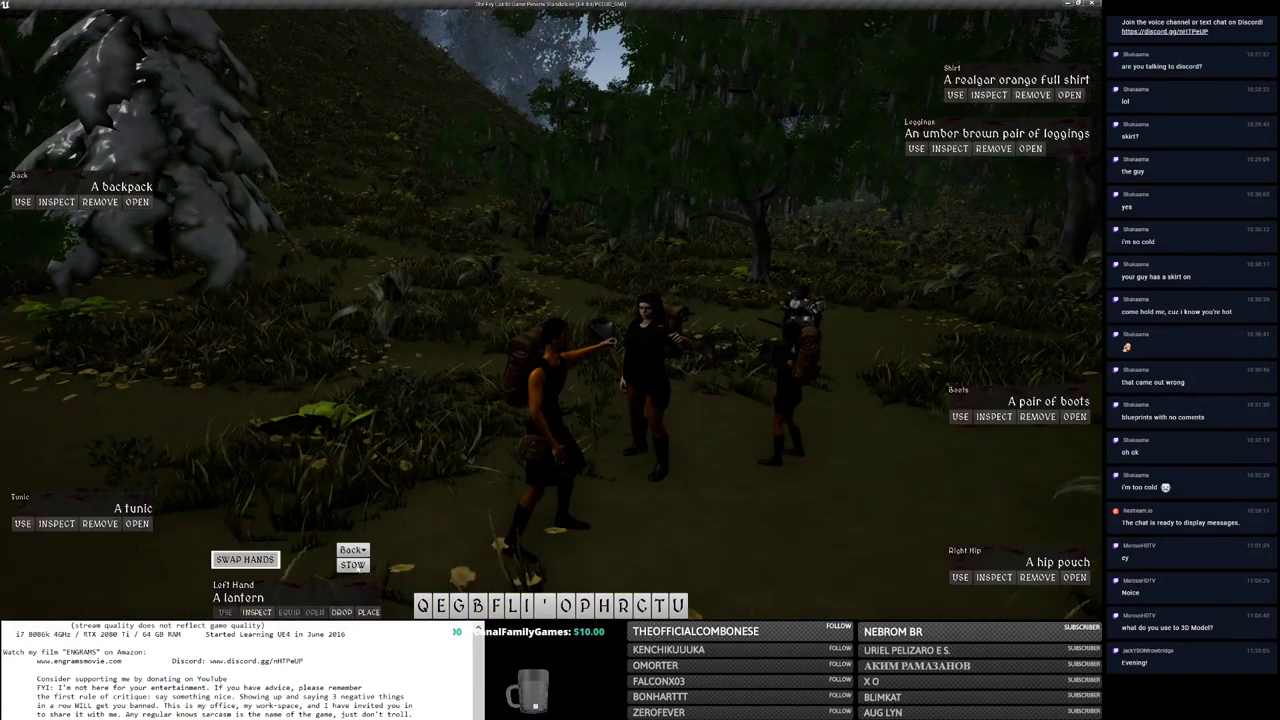
{"action": "left_click", "coordinate": [854, 559]}
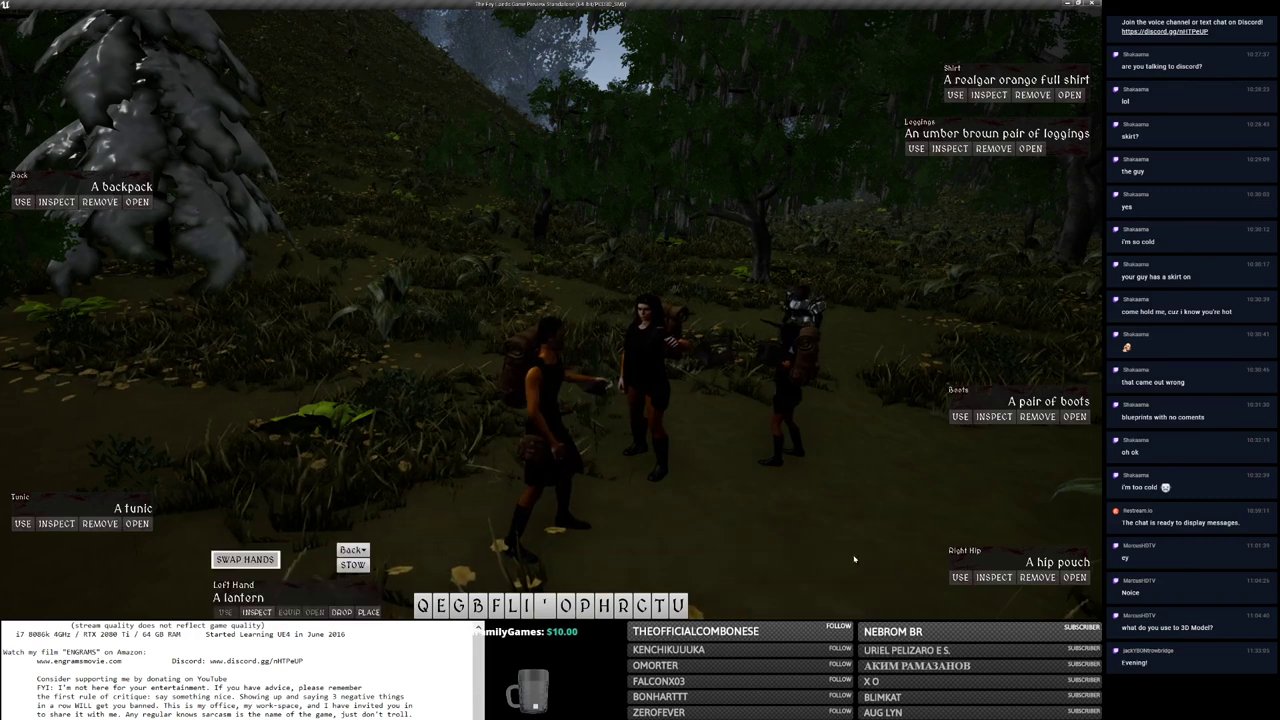
{"action": "right_click_drag", "start_coordinate": [854, 559], "coordinate": [817, 513]}
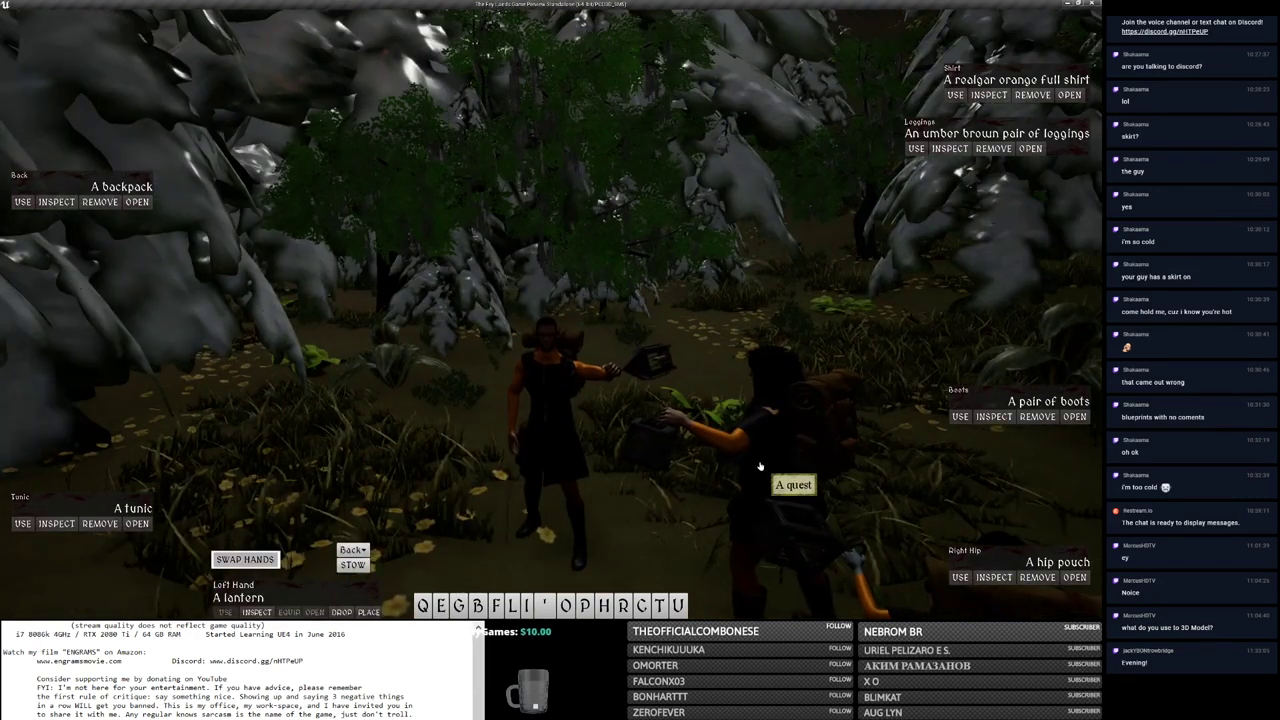
{"action": "key", "text": "Escape"}
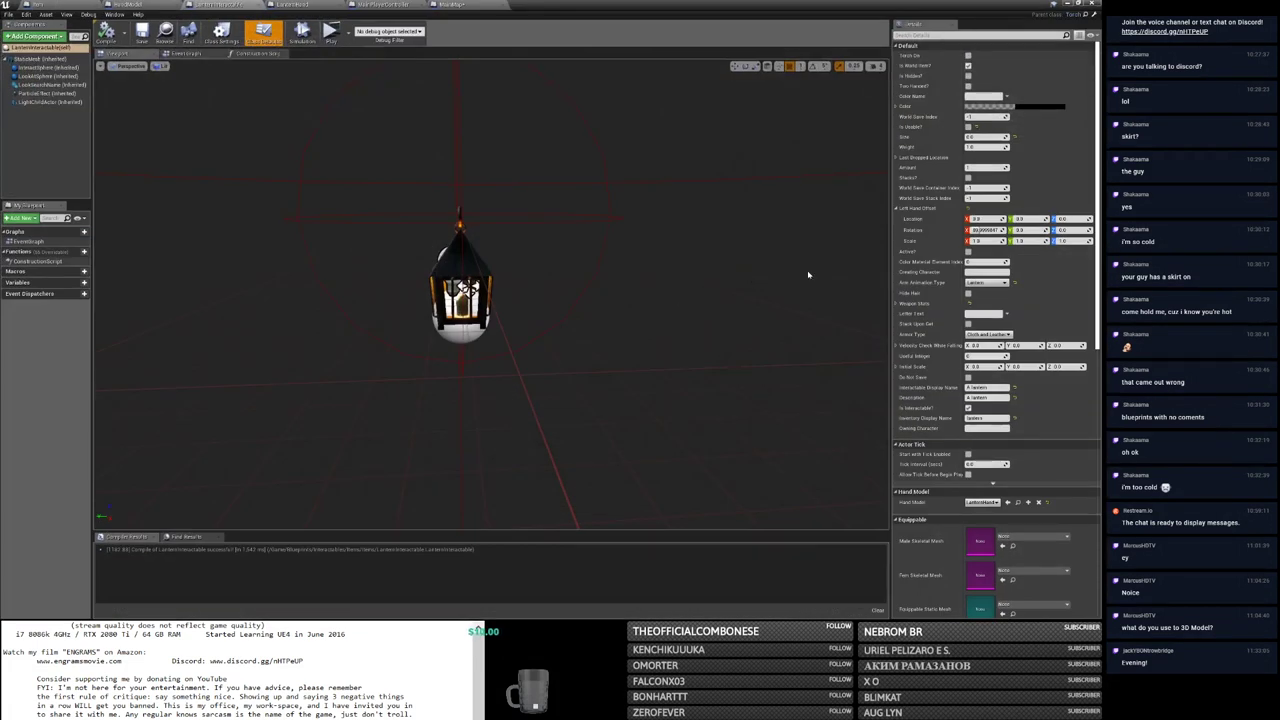
Step: Delete the upper node group from HandModel's On Rep Active? graph
{"action": "left_click", "coordinate": [985, 230]}
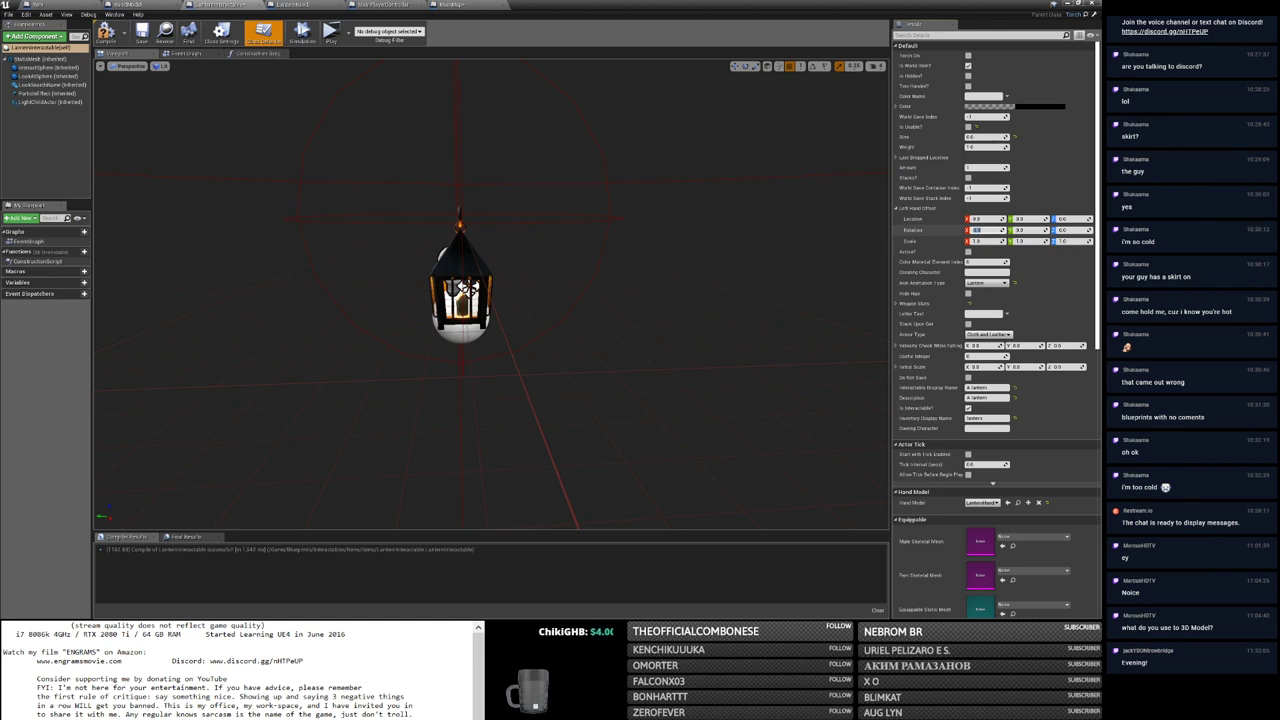
{"action": "left_click", "coordinate": [128, 4]}
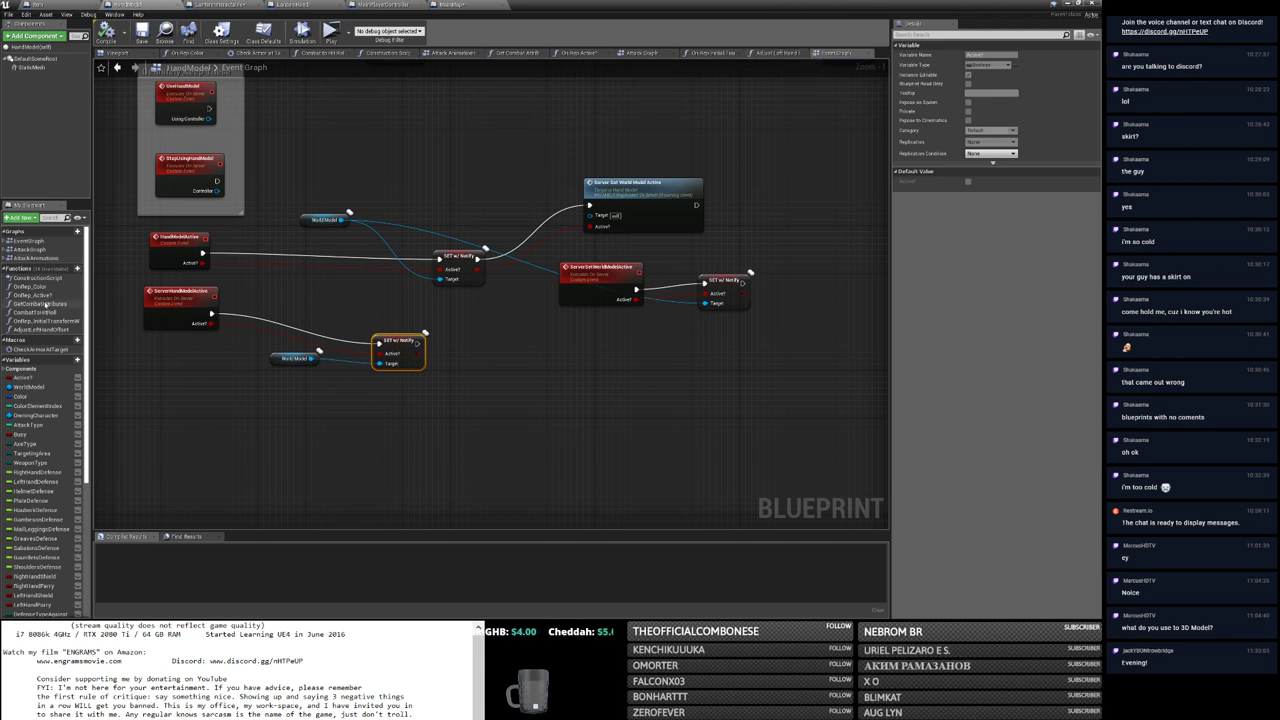
{"action": "double_click", "coordinate": [35, 295]}
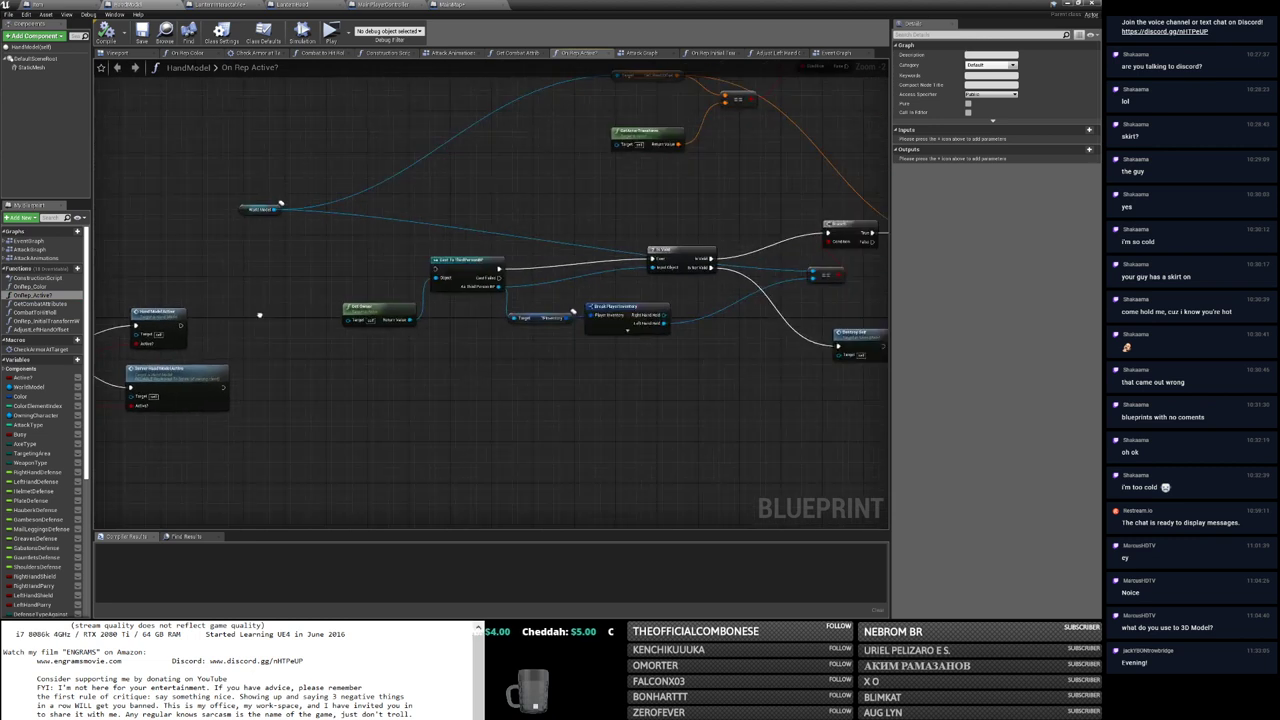
{"action": "scroll", "coordinate": [259, 315], "scroll_direction": "down", "scroll_amount": 4}
{"action": "left_click_drag", "start_coordinate": [428, 147], "coordinate": [646, 374]}
{"action": "key", "text": "Delete"}
Step: Open HandModel's Adjust Left Hand Offset function graph
{"action": "left_click", "coordinate": [38, 278]}
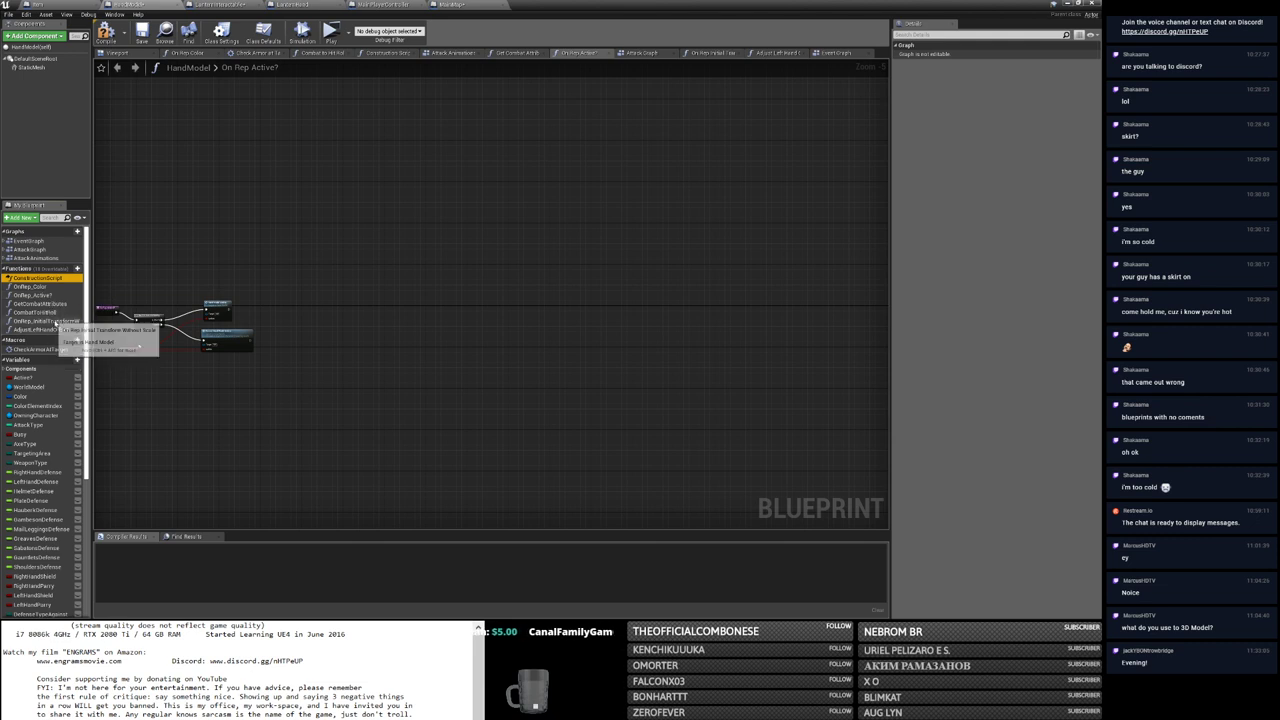
{"action": "double_click", "coordinate": [45, 321]}
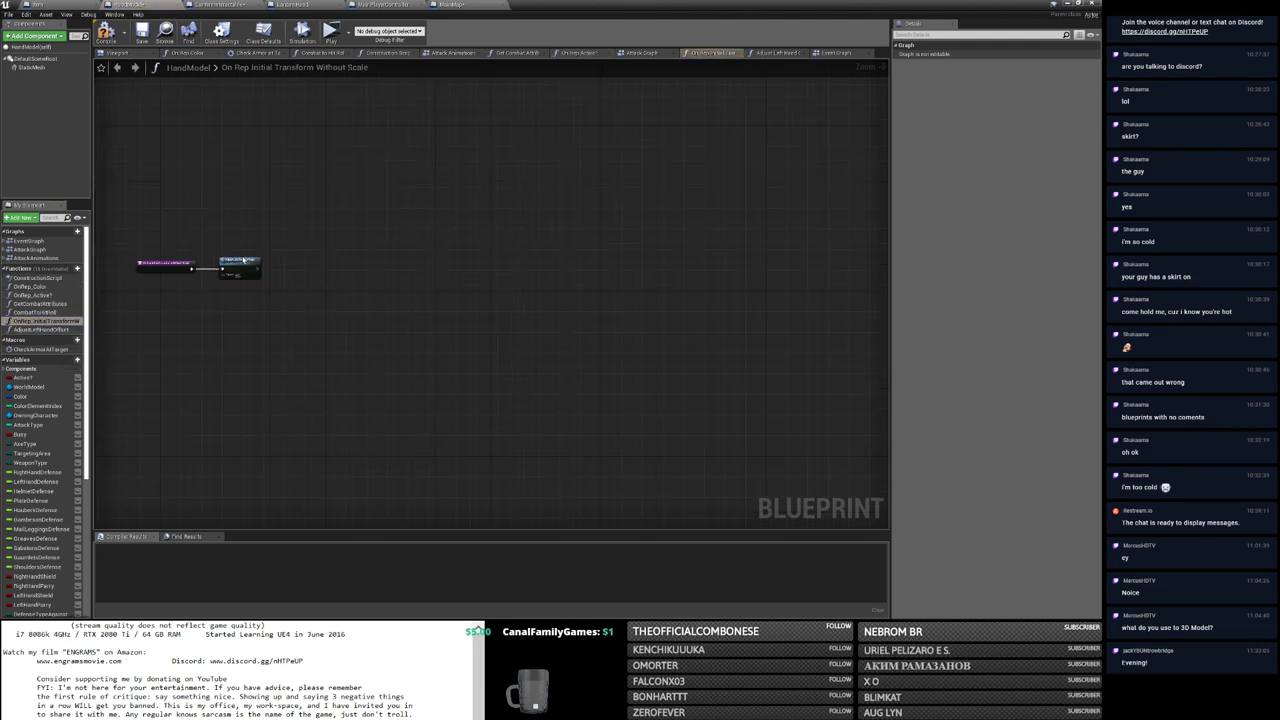
{"action": "double_click", "coordinate": [240, 266]}
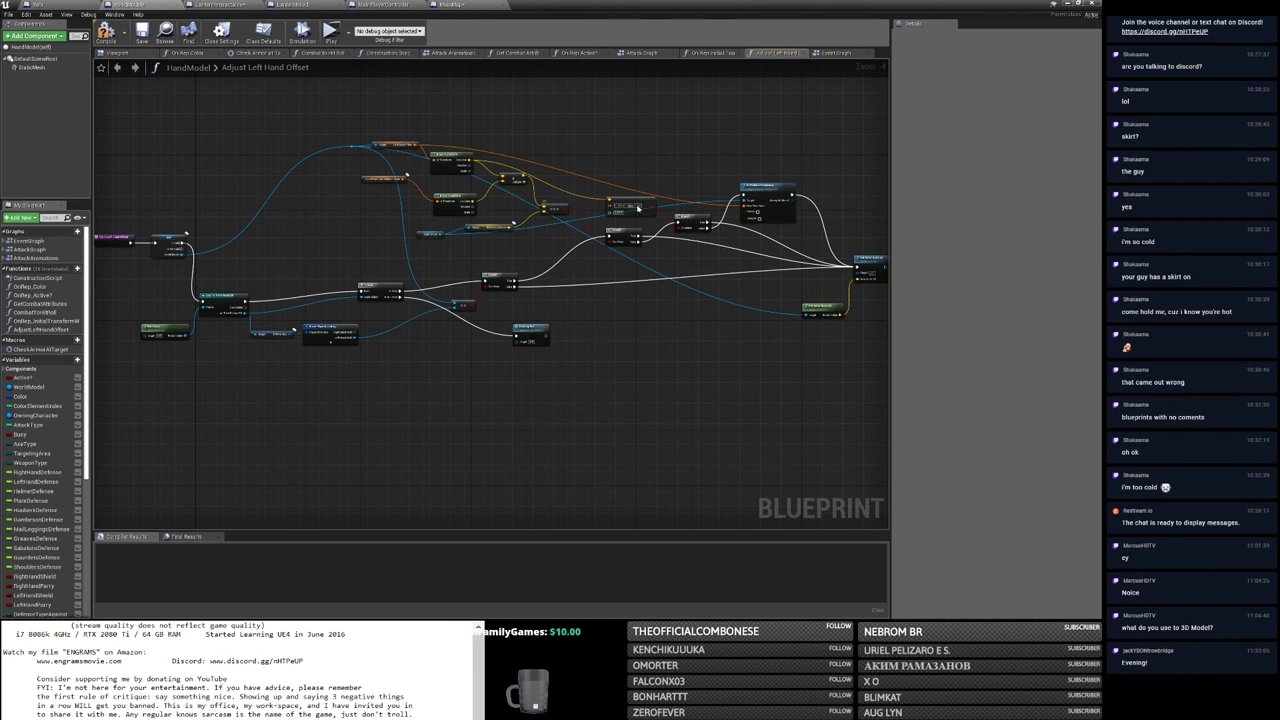
Step: Add an Equal (Rotator) node from the Rotator output pin
{"action": "left_click_drag", "start_coordinate": [639, 208], "coordinate": [631, 154]}
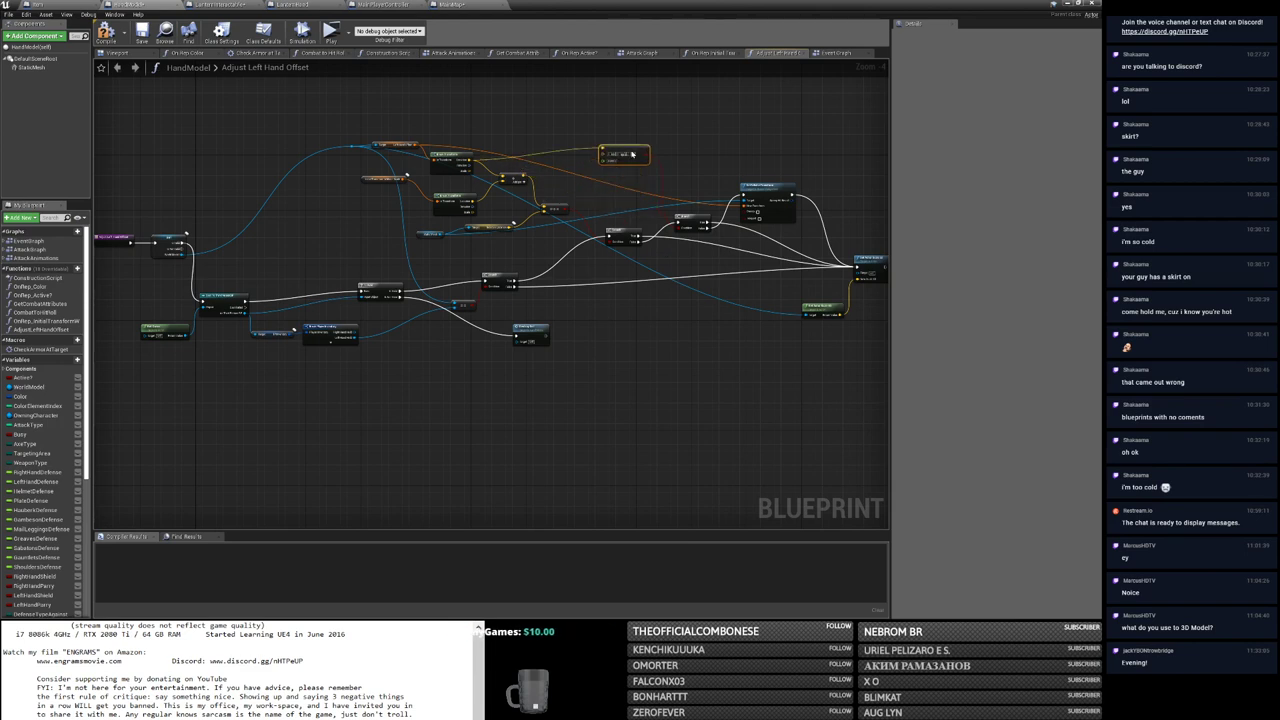
{"action": "right_click_drag", "start_coordinate": [631, 154], "coordinate": [547, 200]}
{"action": "left_click_drag", "start_coordinate": [386, 214], "coordinate": [512, 233]}
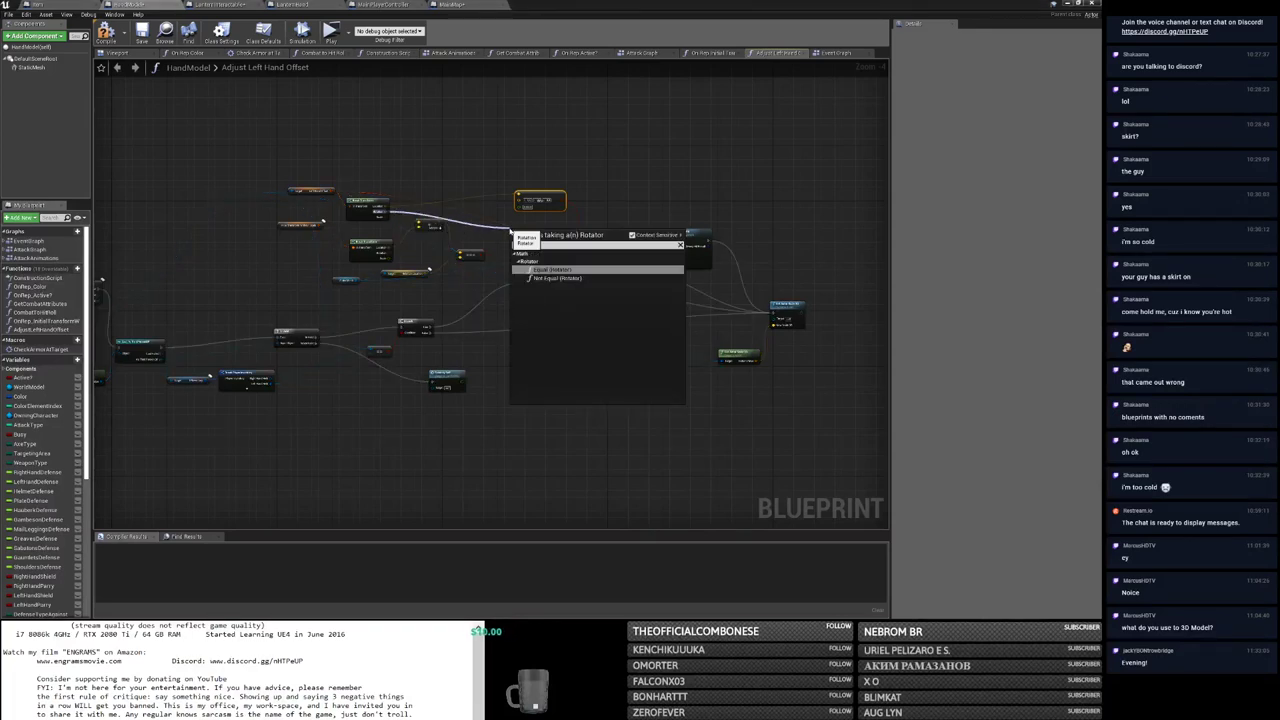
{"action": "left_click", "coordinate": [552, 269]}
Step: Add an AND Boolean node from the comparison's result pin
{"action": "scroll", "coordinate": [546, 230], "scroll_direction": "up", "scroll_amount": 4}
{"action": "mouse_move", "coordinate": [547, 186]}
{"action": "left_mouse_down"}
{"action": "mouse_move", "coordinate": [501, 191]}
{"action": "mouse_move", "coordinate": [578, 209]}
{"action": "left_mouse_up"}
{"action": "type", "text": "and"}
{"action": "key", "text": "Return"}
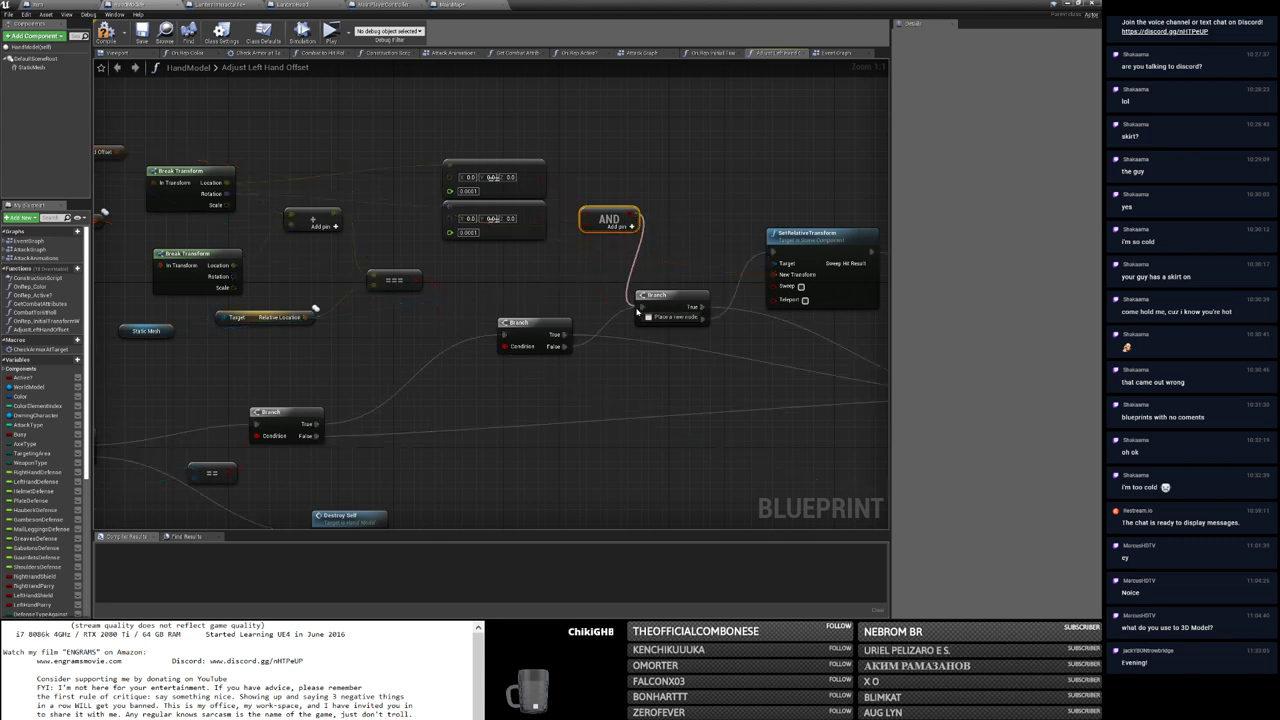
Step: Compile the HandModel blueprint with F7 and go to LanternInteractable
{"action": "right_click_drag", "start_coordinate": [775, 412], "coordinate": [584, 366]}
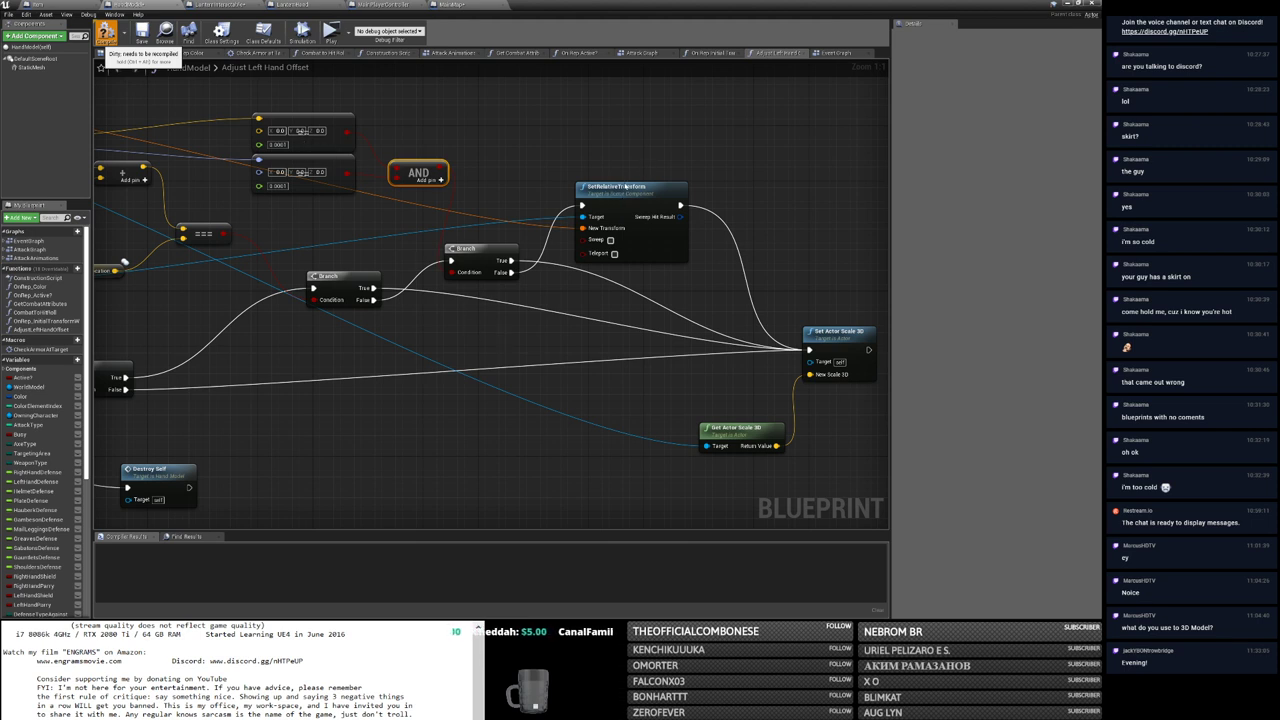
{"action": "key", "text": "F7"}
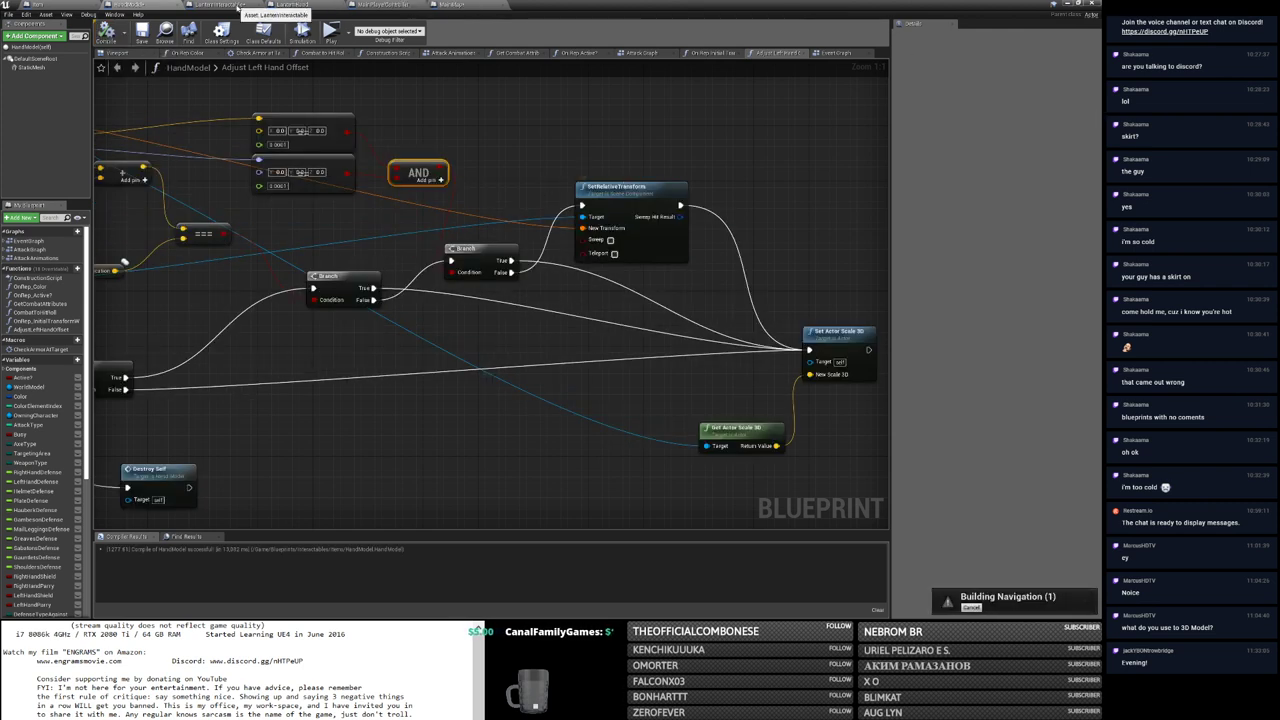
{"action": "left_click", "coordinate": [265, 5]}
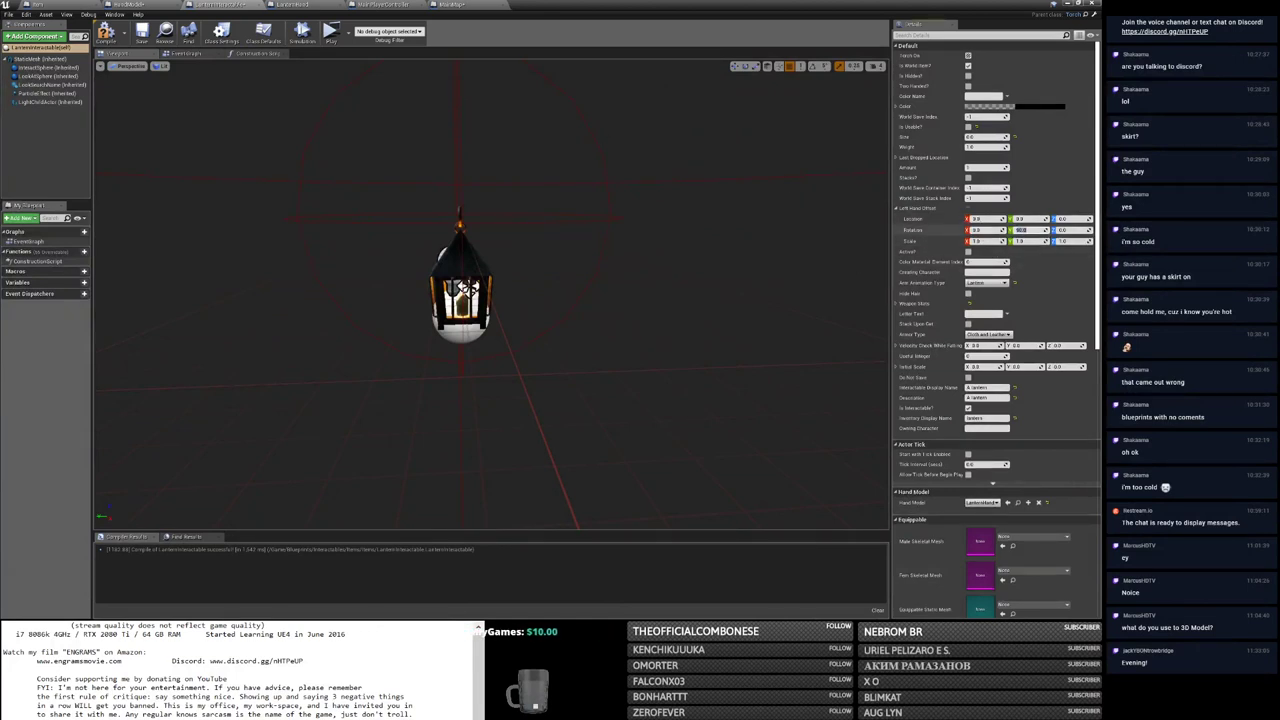
Step: Commit Rotation Y of 90, compile the lantern blueprint, and switch to MainMap
{"action": "key", "text": "Return"}
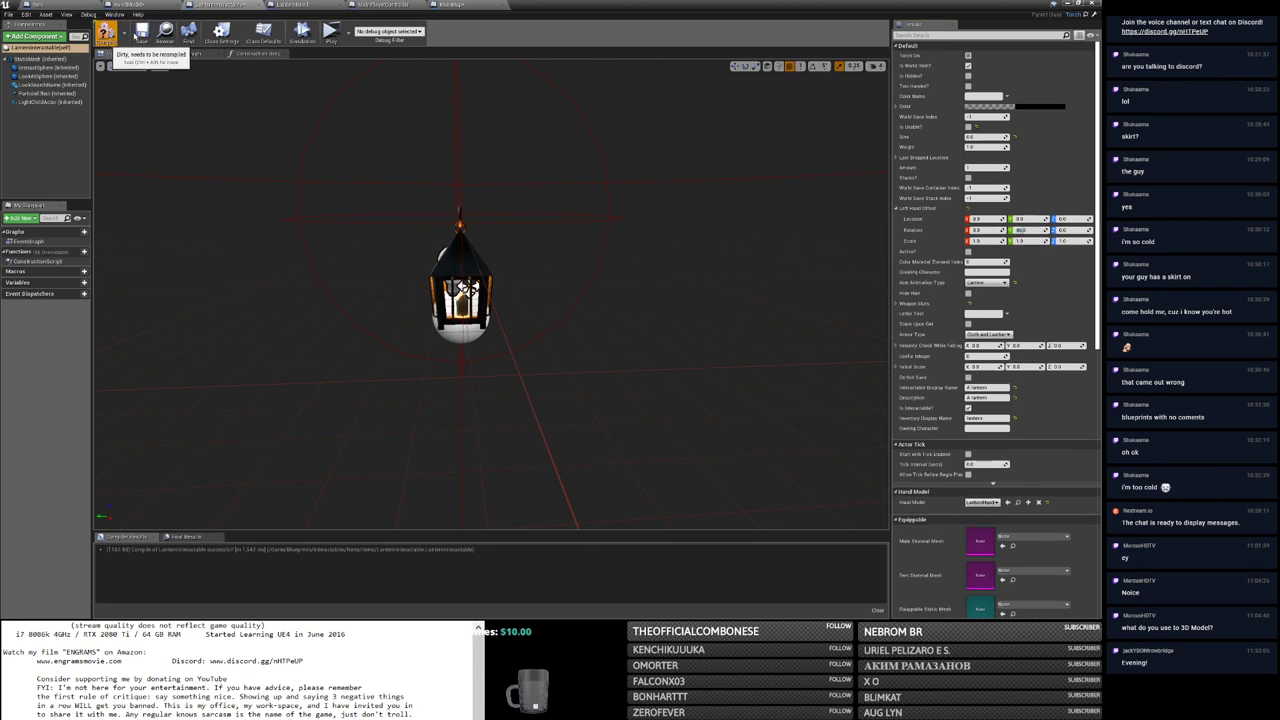
{"action": "left_click", "coordinate": [106, 37]}
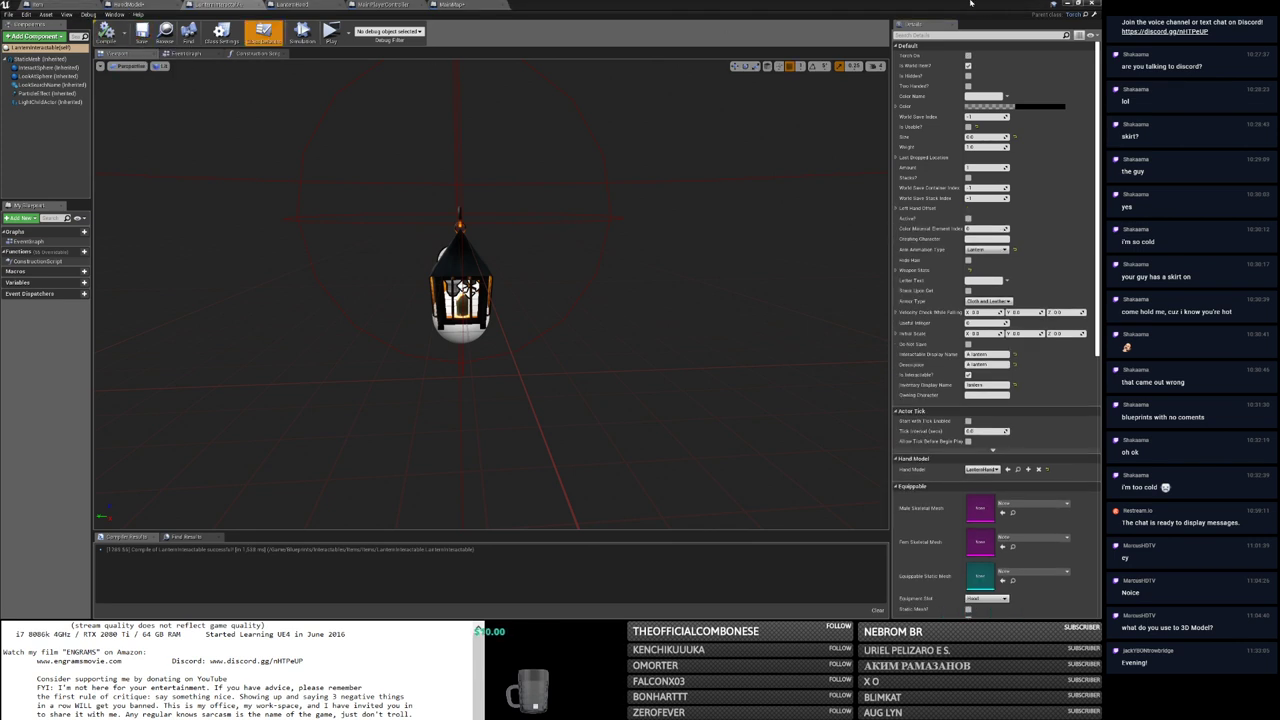
{"action": "left_click", "coordinate": [450, 4]}
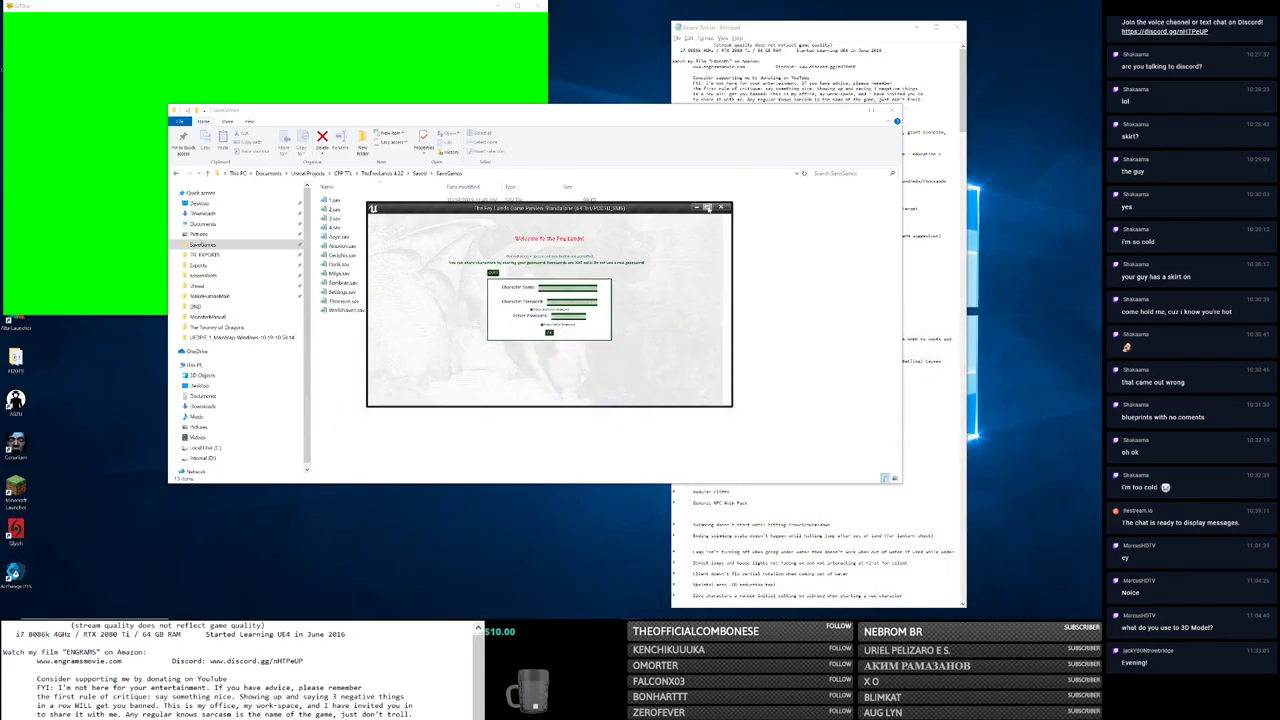
Step: Fill in the character login and enter The Fey Lands
{"action": "left_click", "coordinate": [707, 208]}
{"action": "type", "text": "1"}
{"action": "key", "text": "Tab"}
{"action": "type", "text": "1"}
{"action": "left_click", "coordinate": [551, 390]}
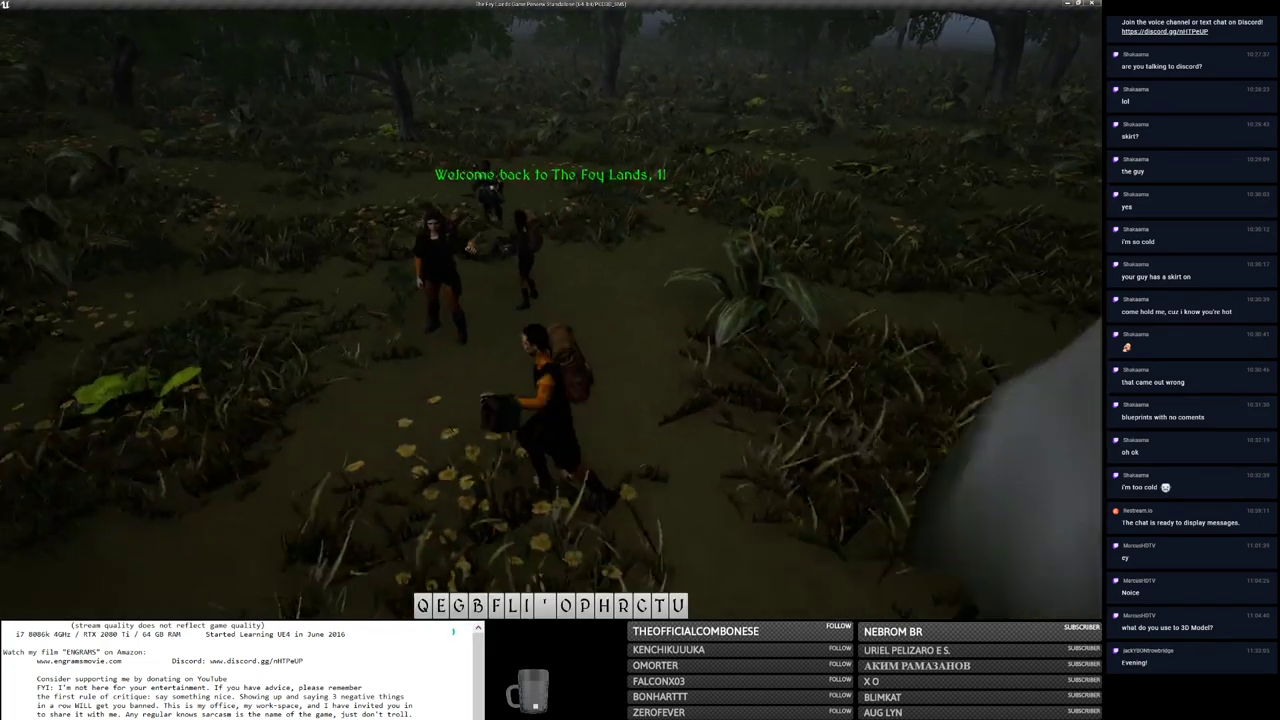
Step: Move the lantern to the right hand and back to the left, then return to the editor
{"action": "key", "text": "c"}
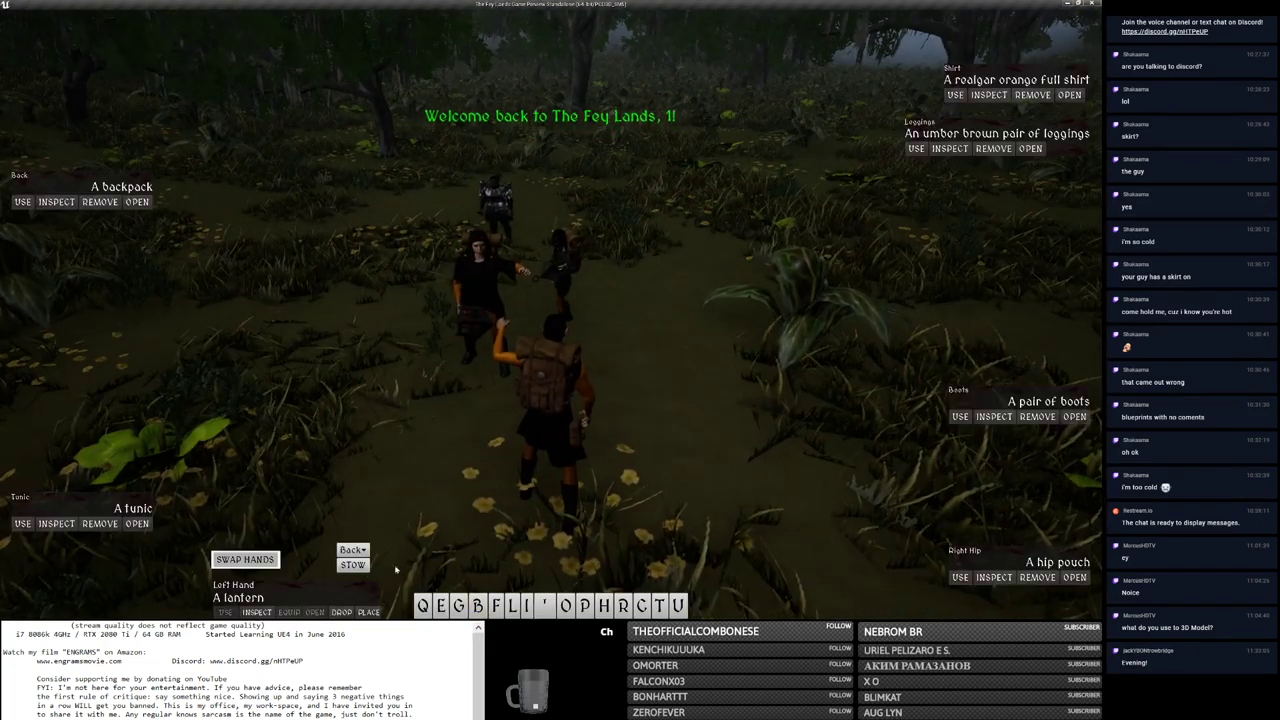
{"action": "key", "text": "f"}
{"action": "left_click", "coordinate": [835, 560]}
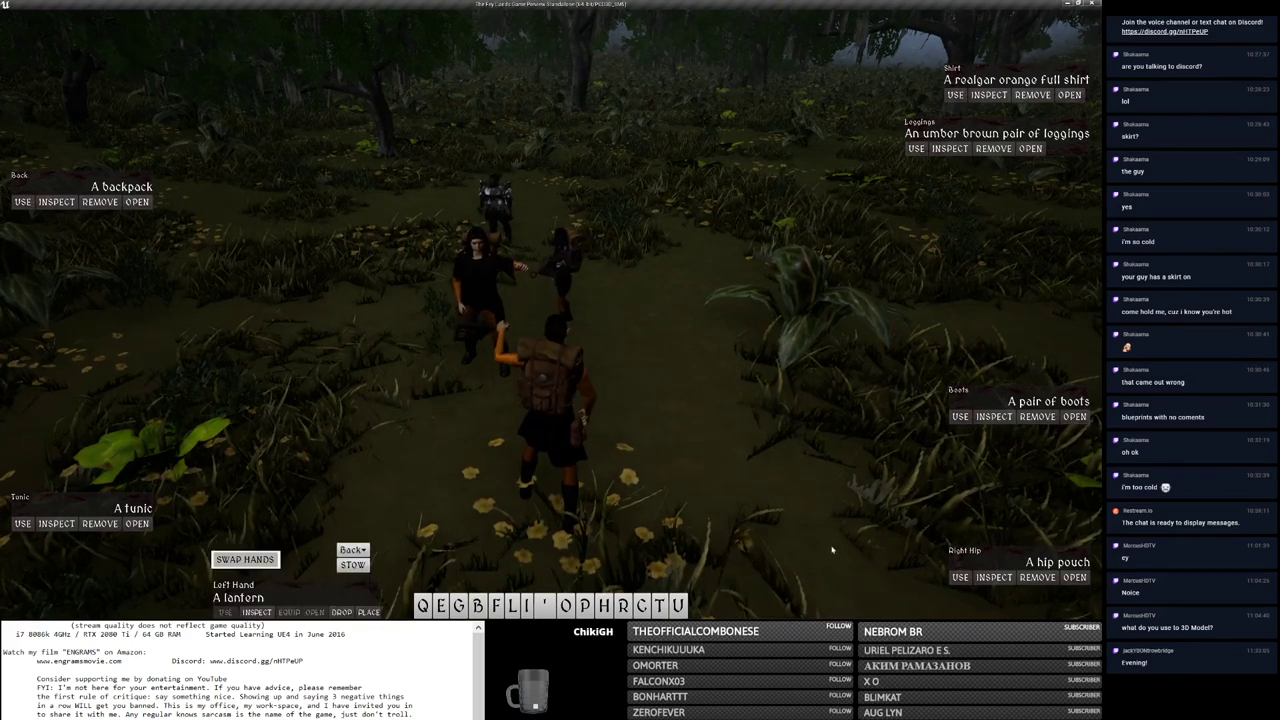
{"action": "key", "text": "alt+Tab"}
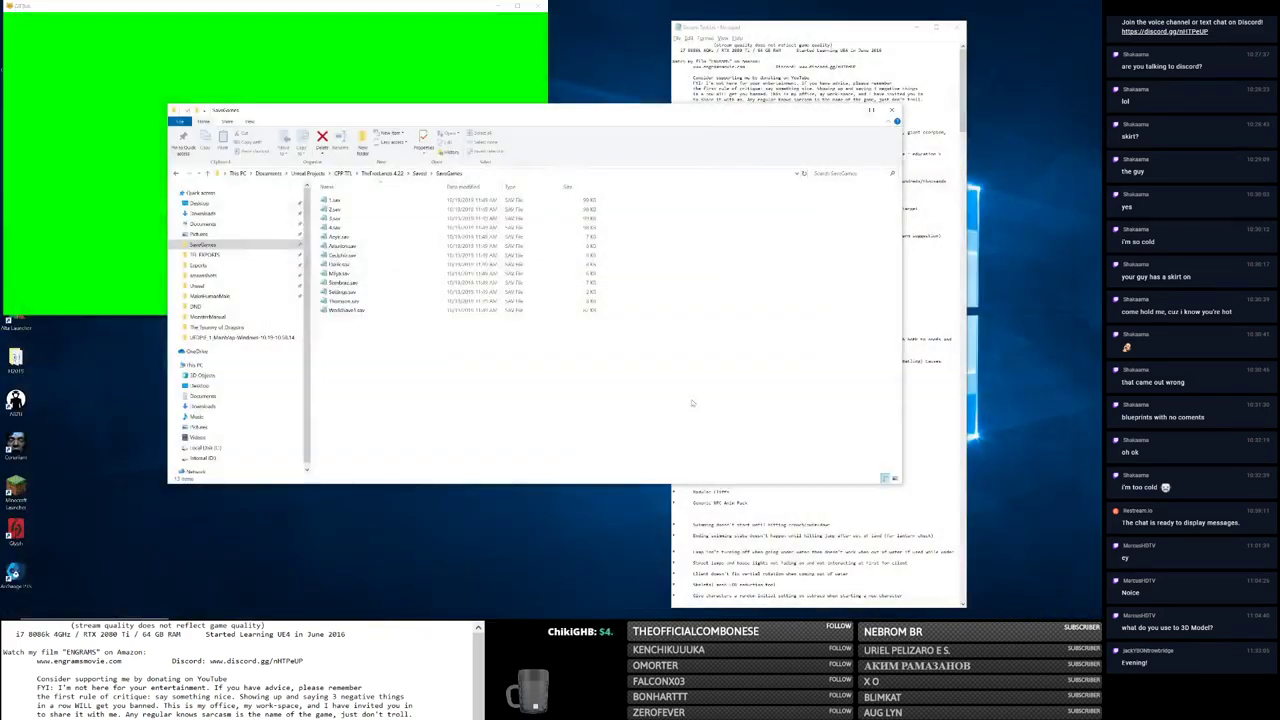
{"action": "key", "text": "alt+Tab"}
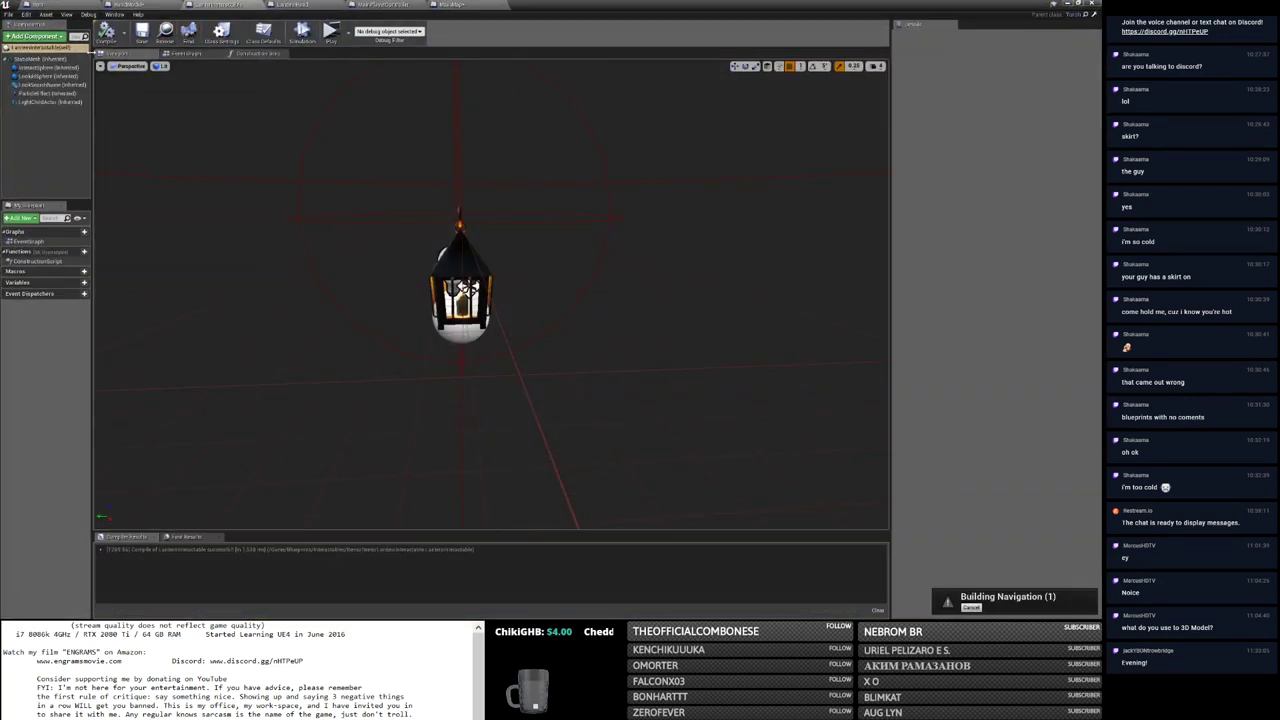
Step: Expand Left Hand Offset in LanternInteractable's Class Defaults
{"action": "left_click", "coordinate": [293, 5]}
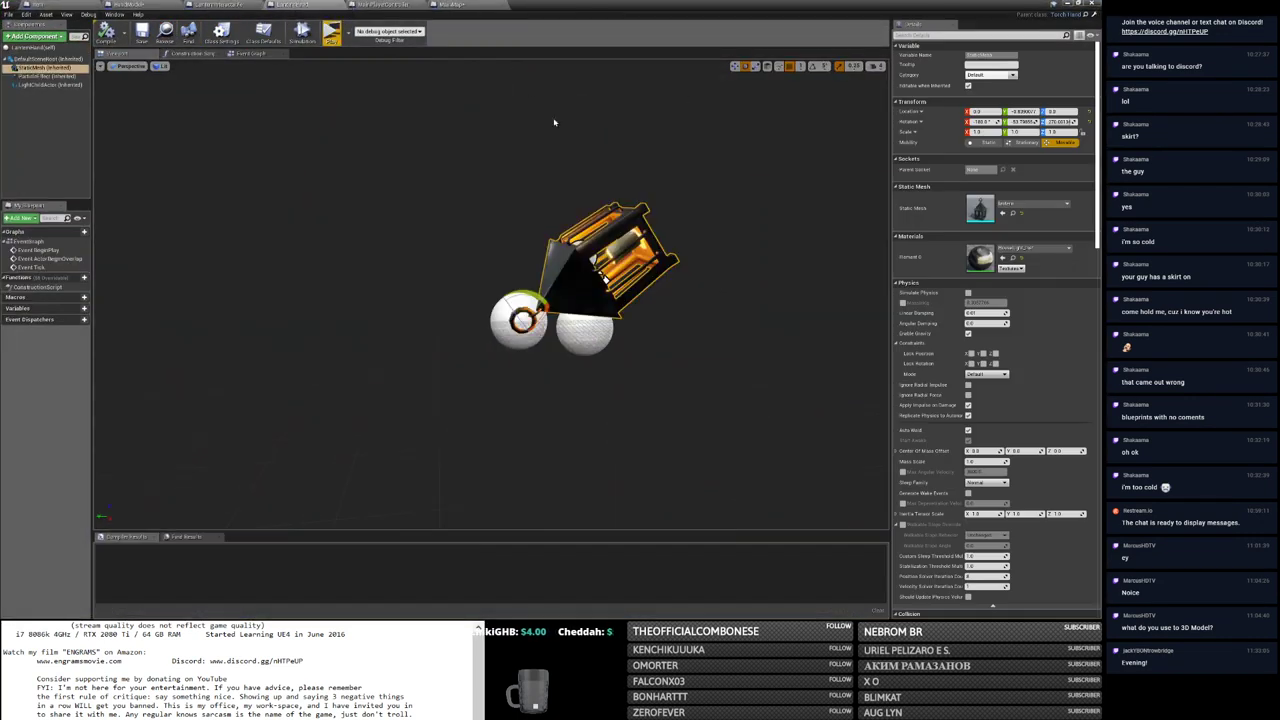
{"action": "left_click", "coordinate": [218, 4]}
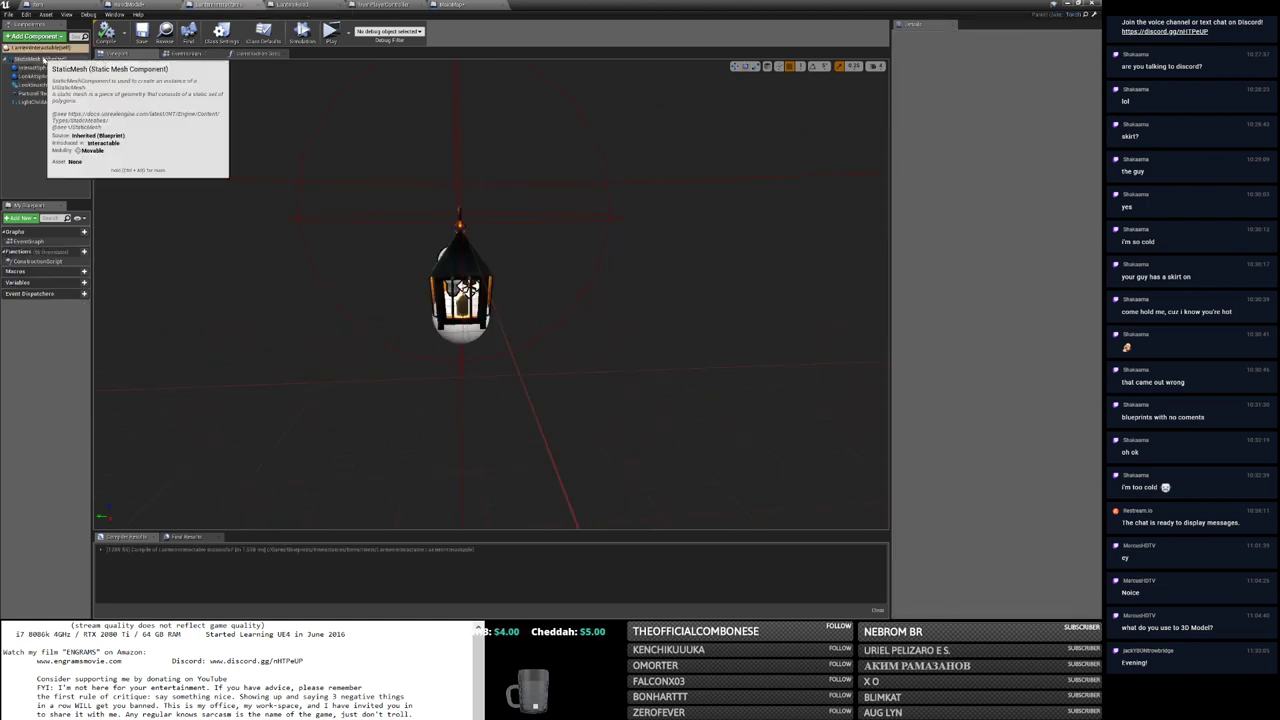
{"action": "left_click", "coordinate": [72, 48]}
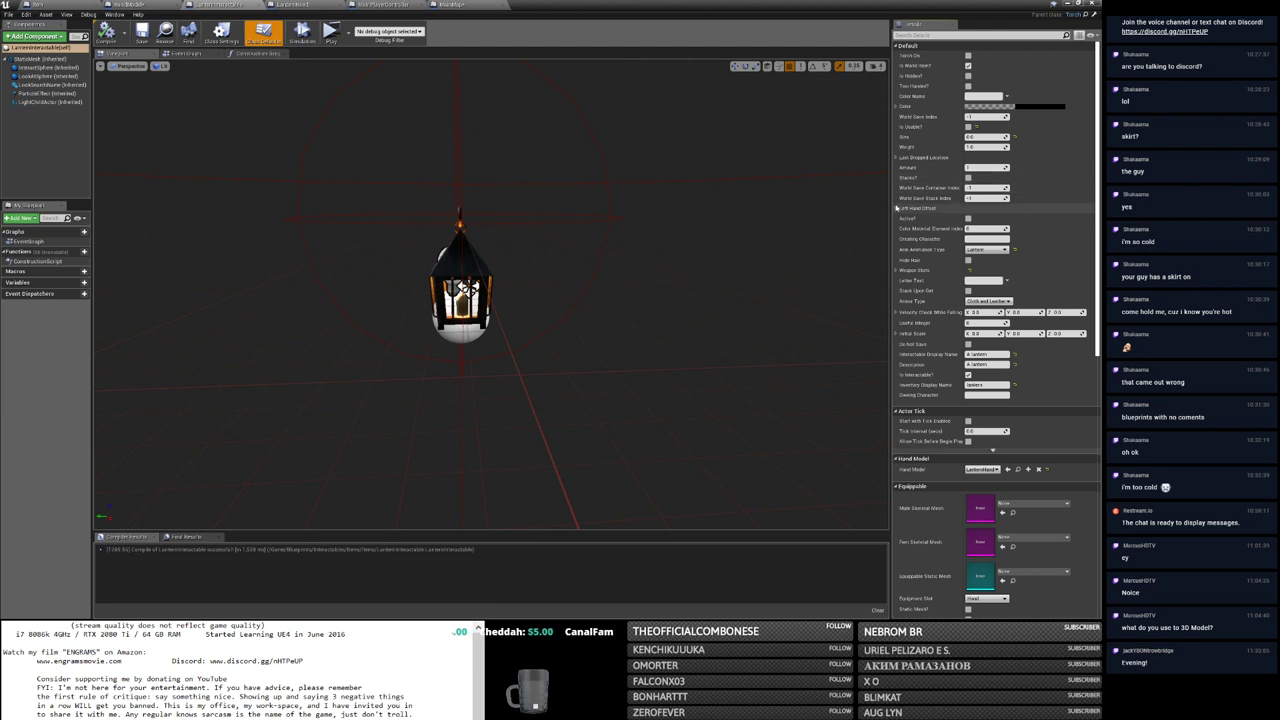
{"action": "left_click", "coordinate": [910, 208]}
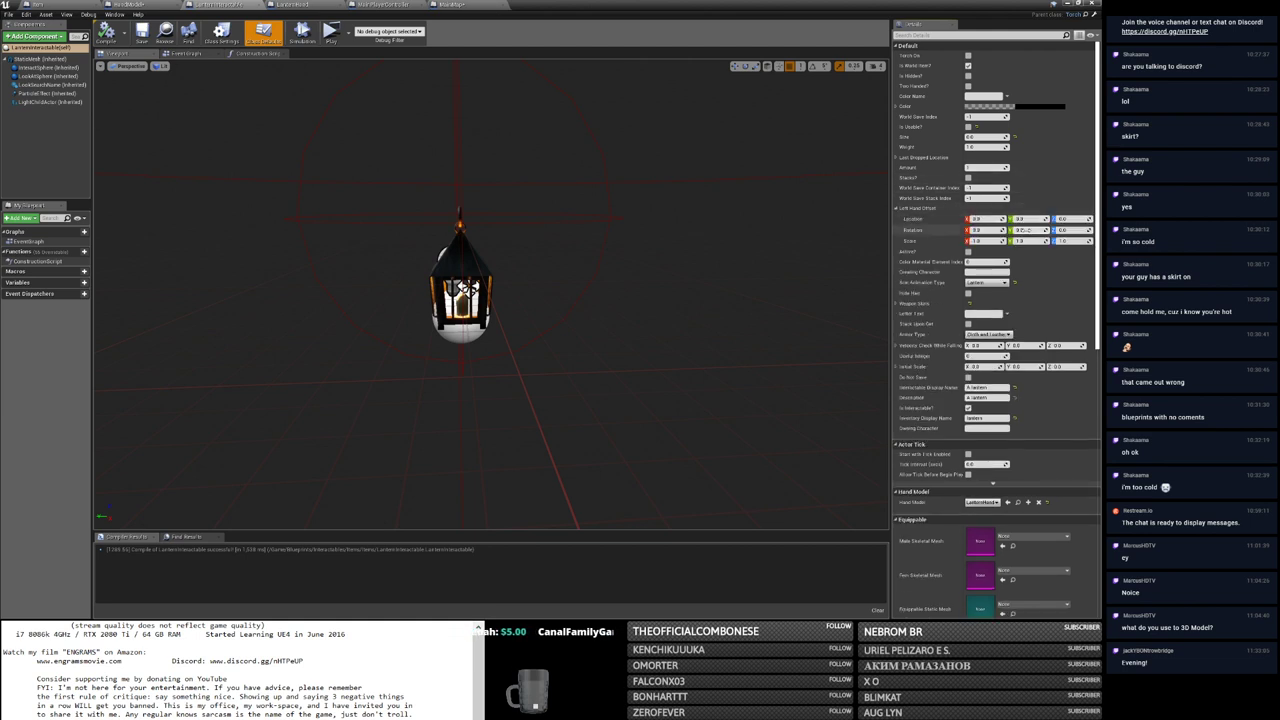
Step: Compare HandModel, LanternHand and lantern StaticMesh components and class defaults
{"action": "left_click", "coordinate": [140, 4]}
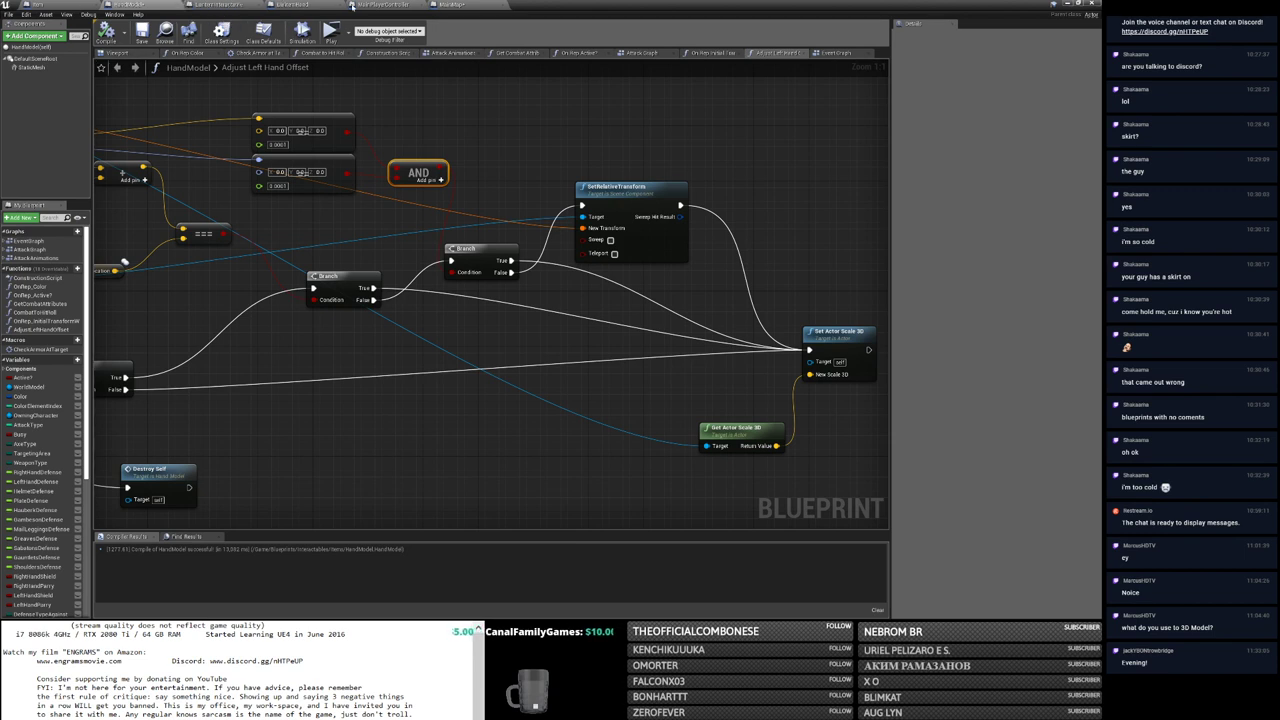
{"action": "left_click", "coordinate": [320, 5]}
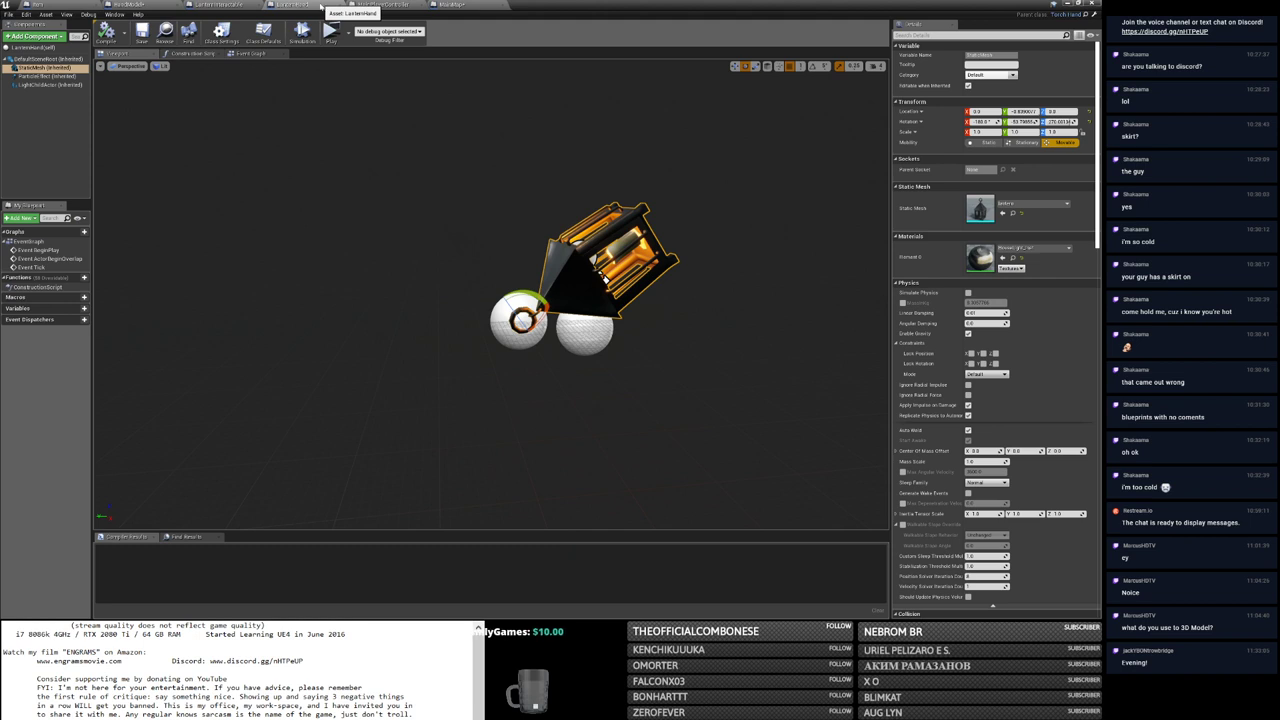
{"action": "left_click", "coordinate": [35, 47]}
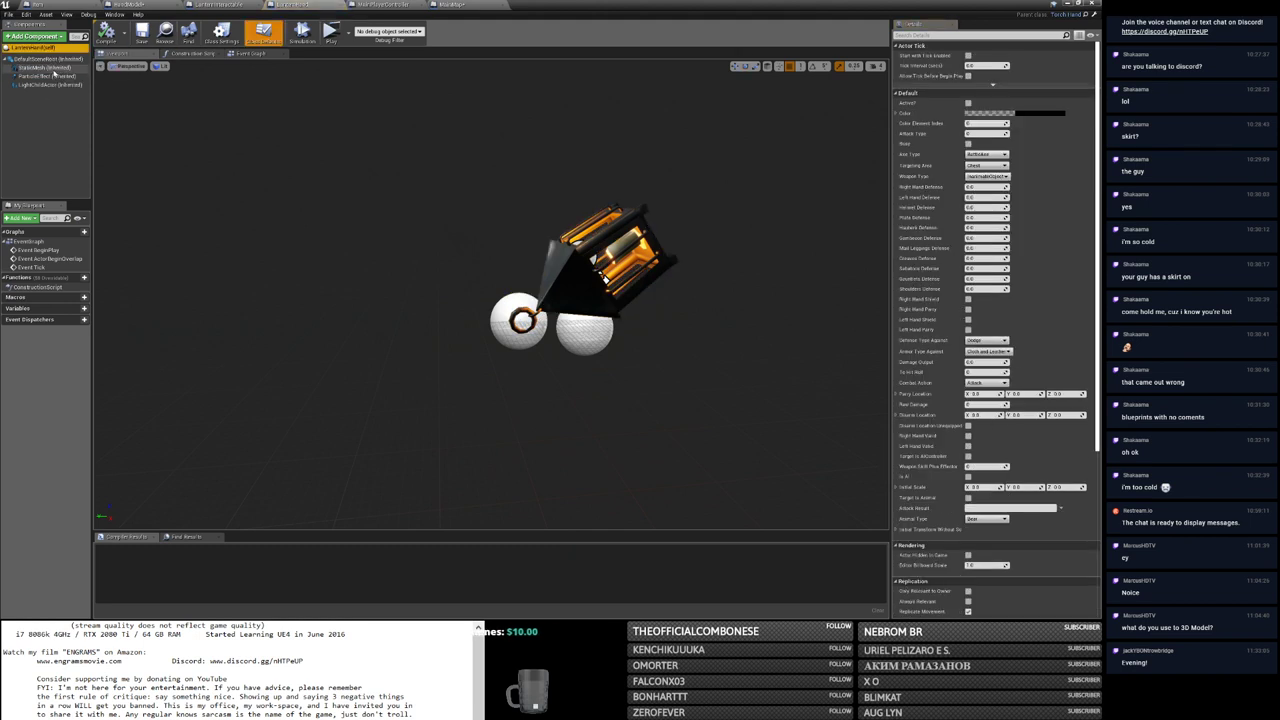
{"action": "left_click", "coordinate": [130, 5]}
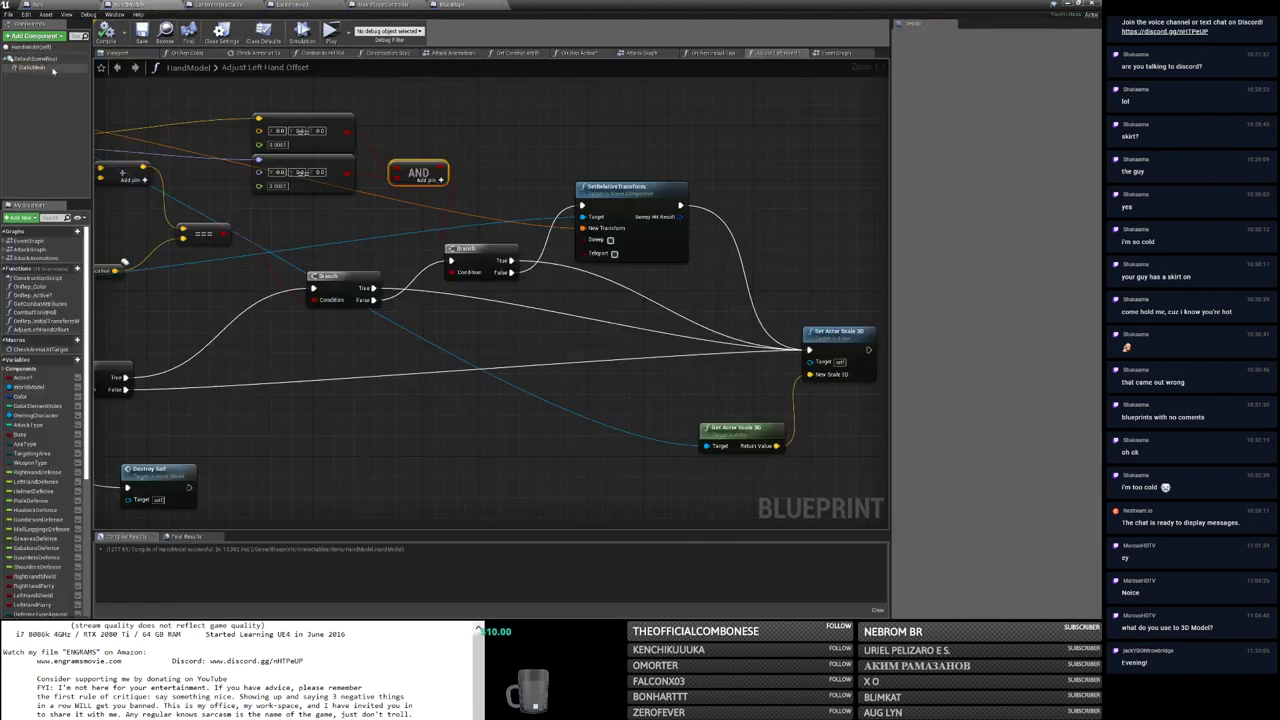
{"action": "left_click", "coordinate": [52, 68]}
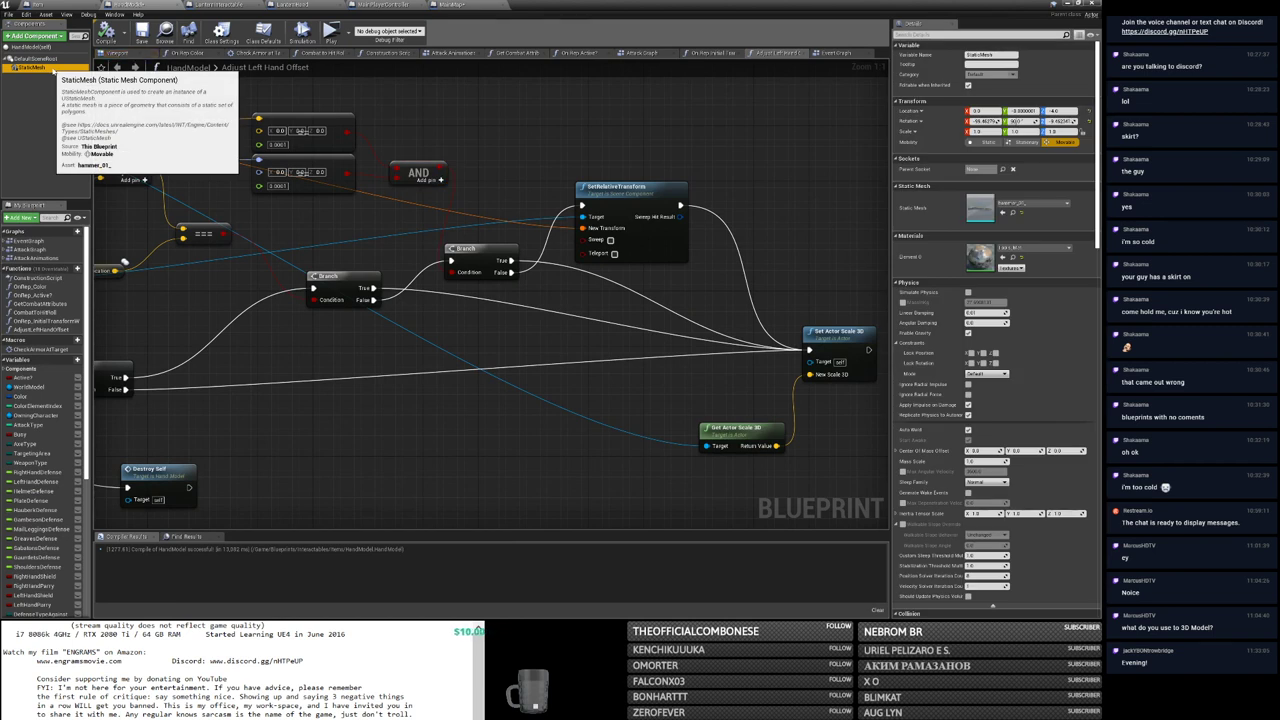
{"action": "left_click", "coordinate": [210, 5]}
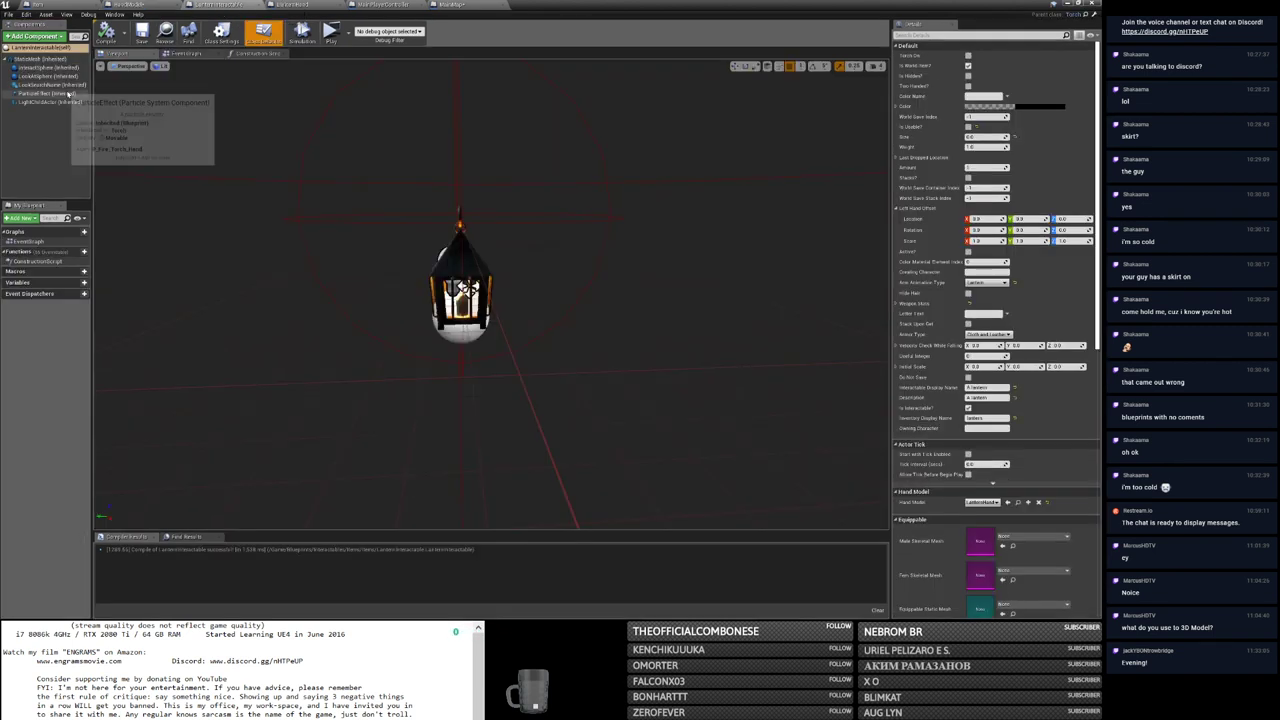
{"action": "left_click", "coordinate": [58, 60]}
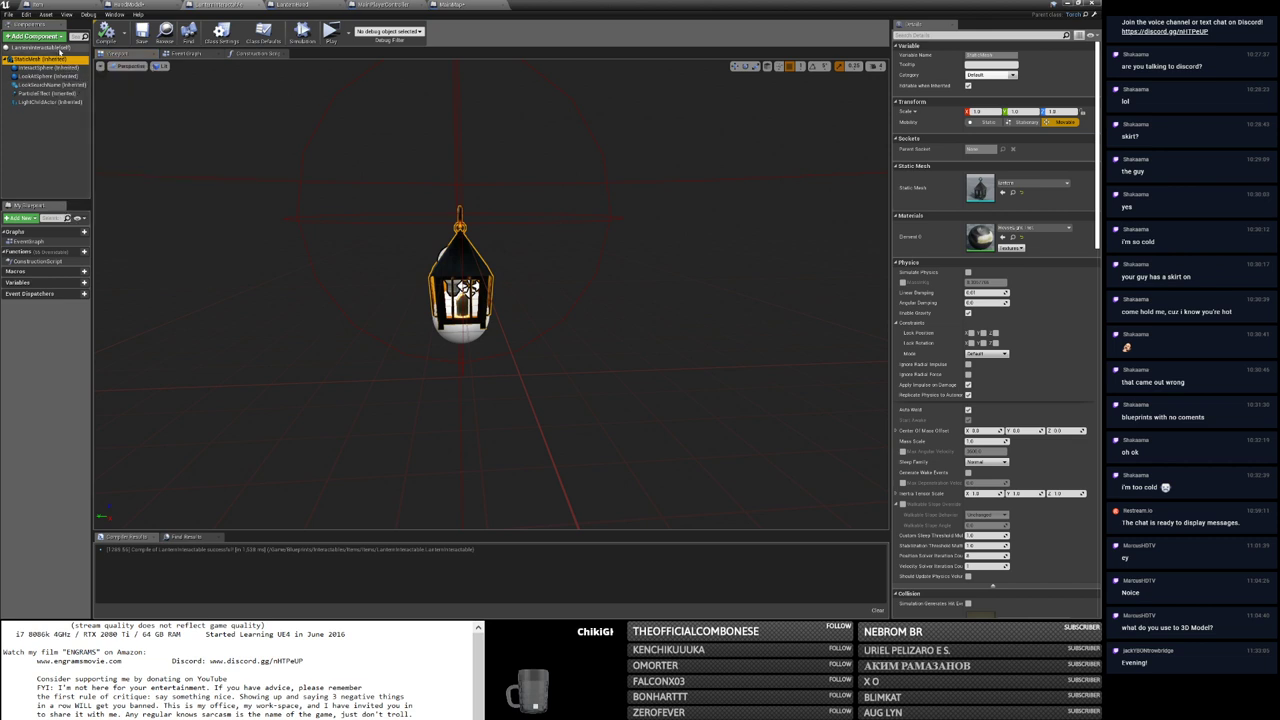
{"action": "left_click", "coordinate": [57, 48]}
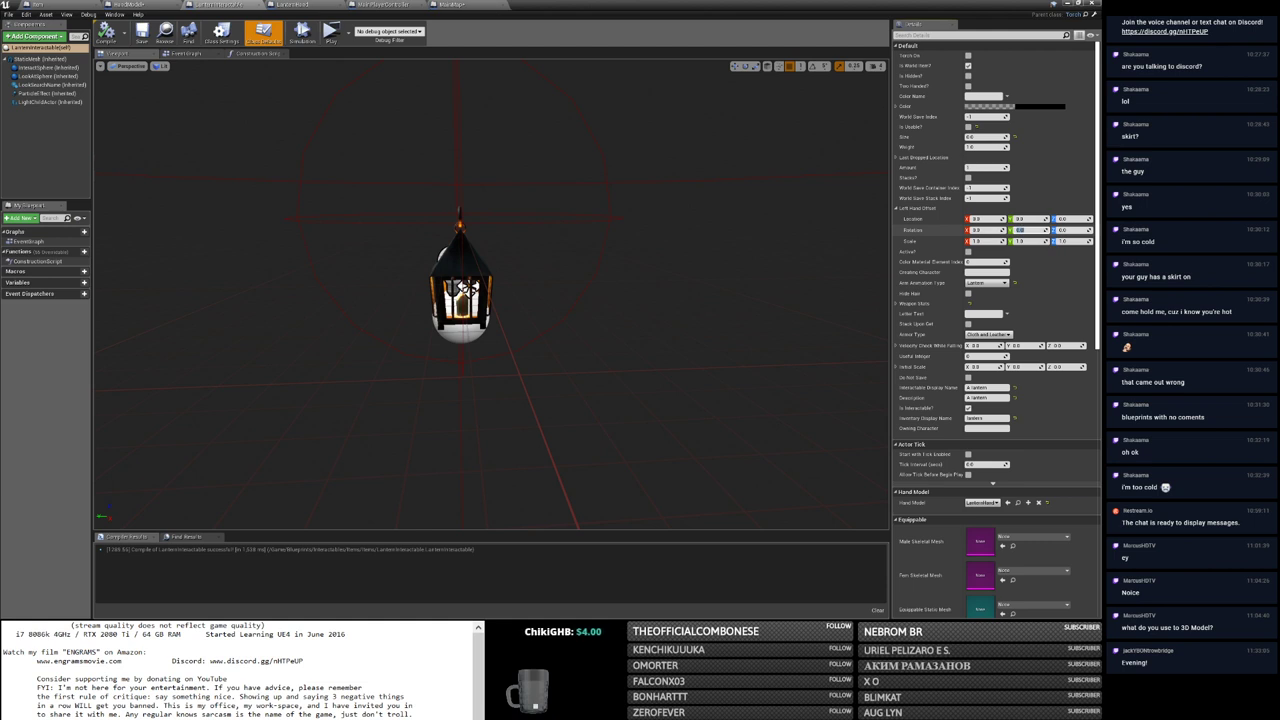
Step: Set Left Hand Offset Rotation Y to 90 and compile the lantern blueprint
{"action": "type", "text": "90"}
{"action": "key", "text": "Return"}
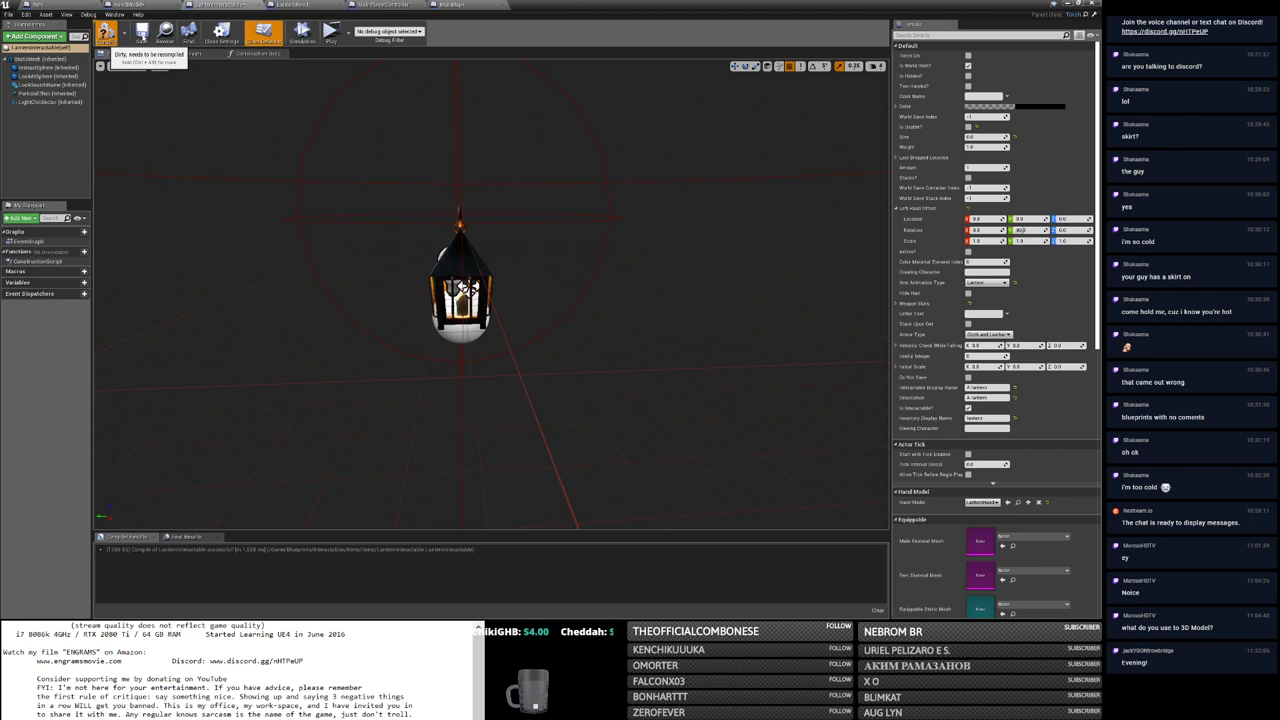
{"action": "left_click", "coordinate": [142, 34]}
Step: Cycle through the LanternHand and MainPlayerController tabs back to HandModel
{"action": "left_click", "coordinate": [300, 5]}
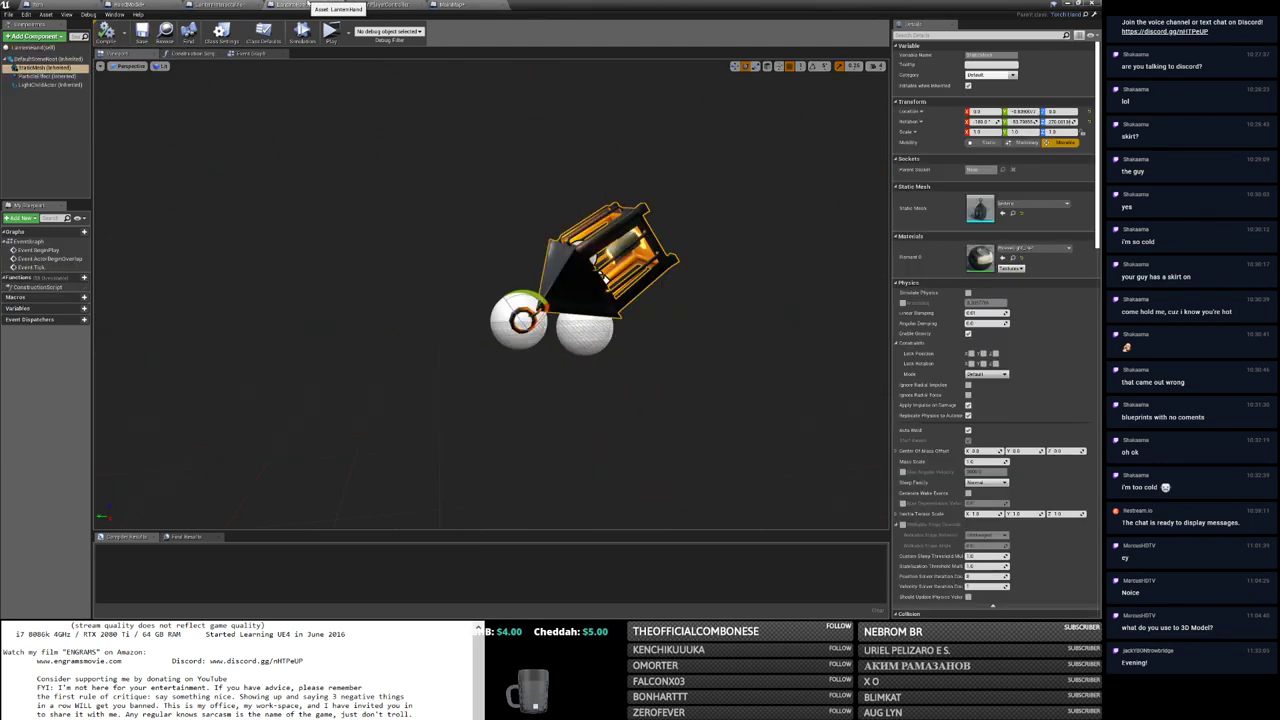
{"action": "left_click", "coordinate": [416, 8]}
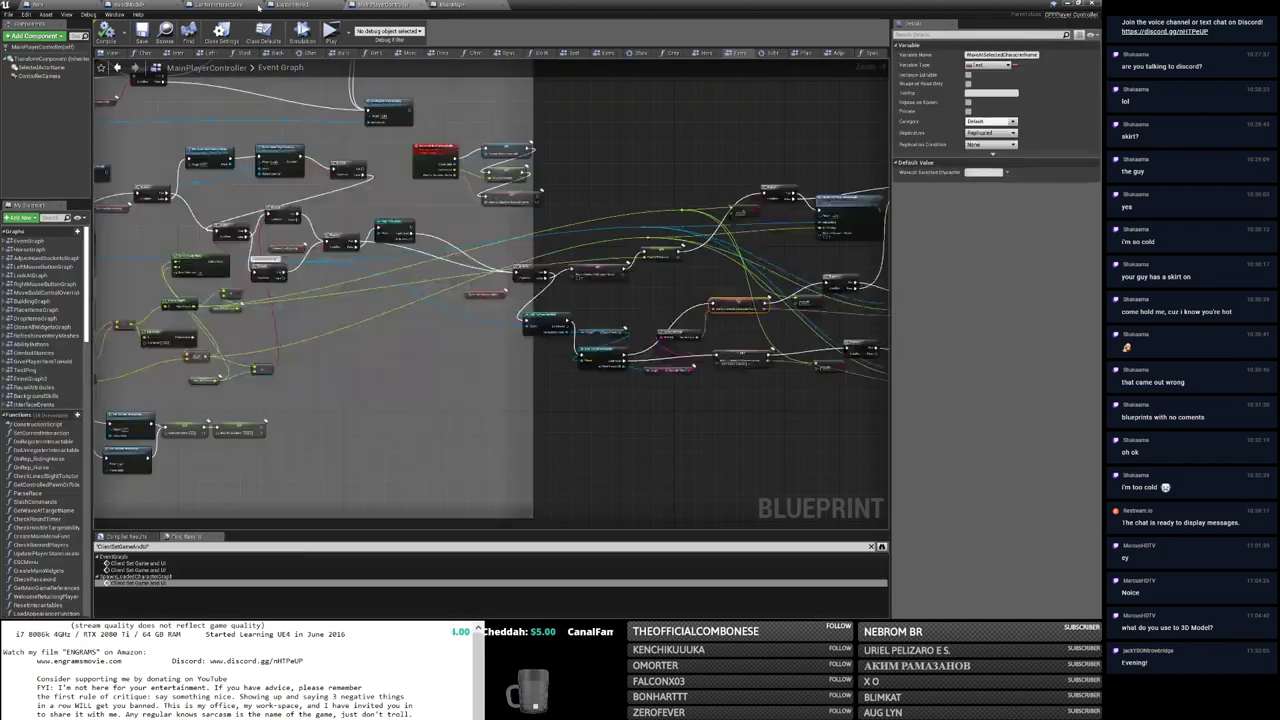
{"action": "left_click", "coordinate": [236, 7]}
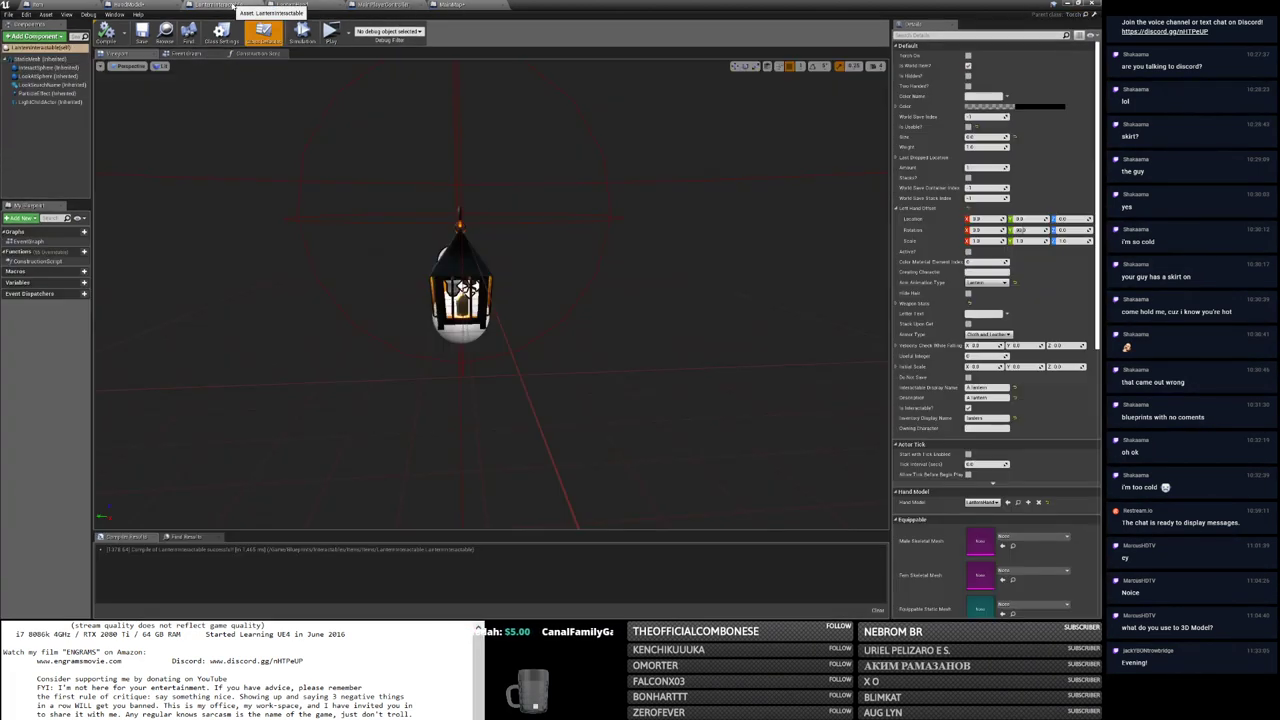
{"action": "left_click", "coordinate": [160, 7]}
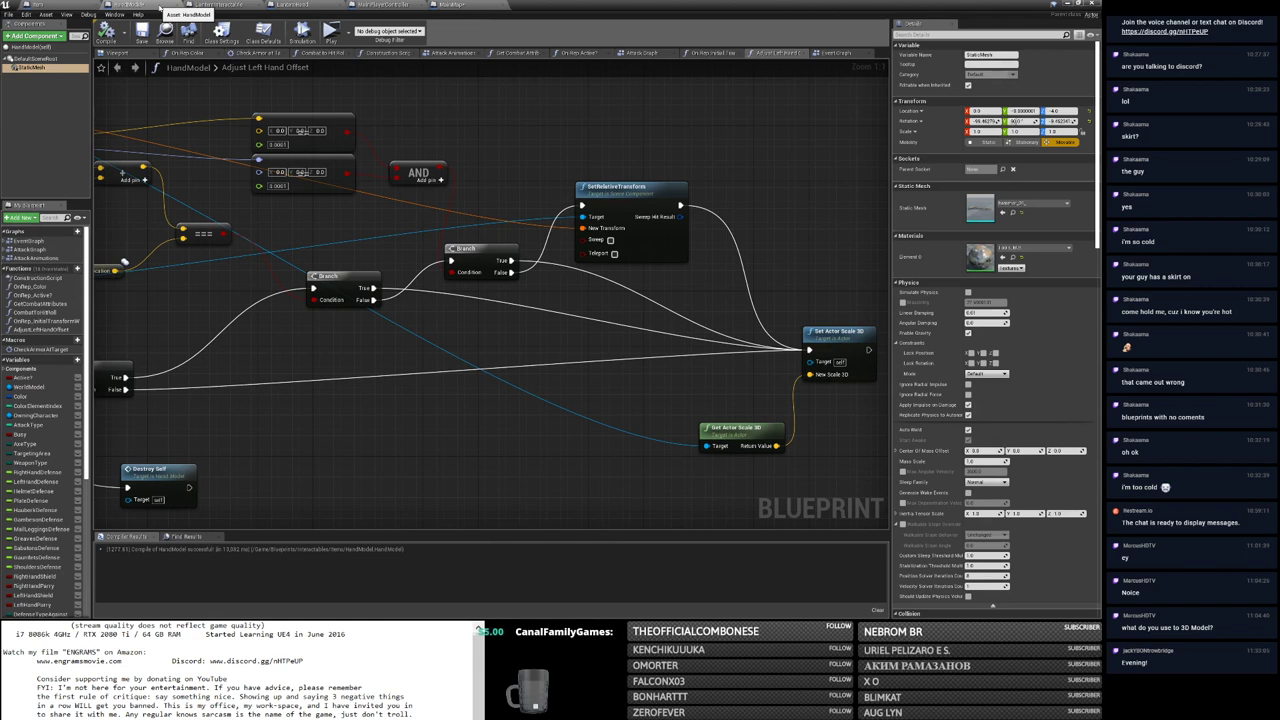
Step: Nudge the HandModel mesh's Y rotation to about -7 and return to the event graph
{"action": "left_click_drag", "start_coordinate": [1013, 121], "coordinate": [995, 121]}
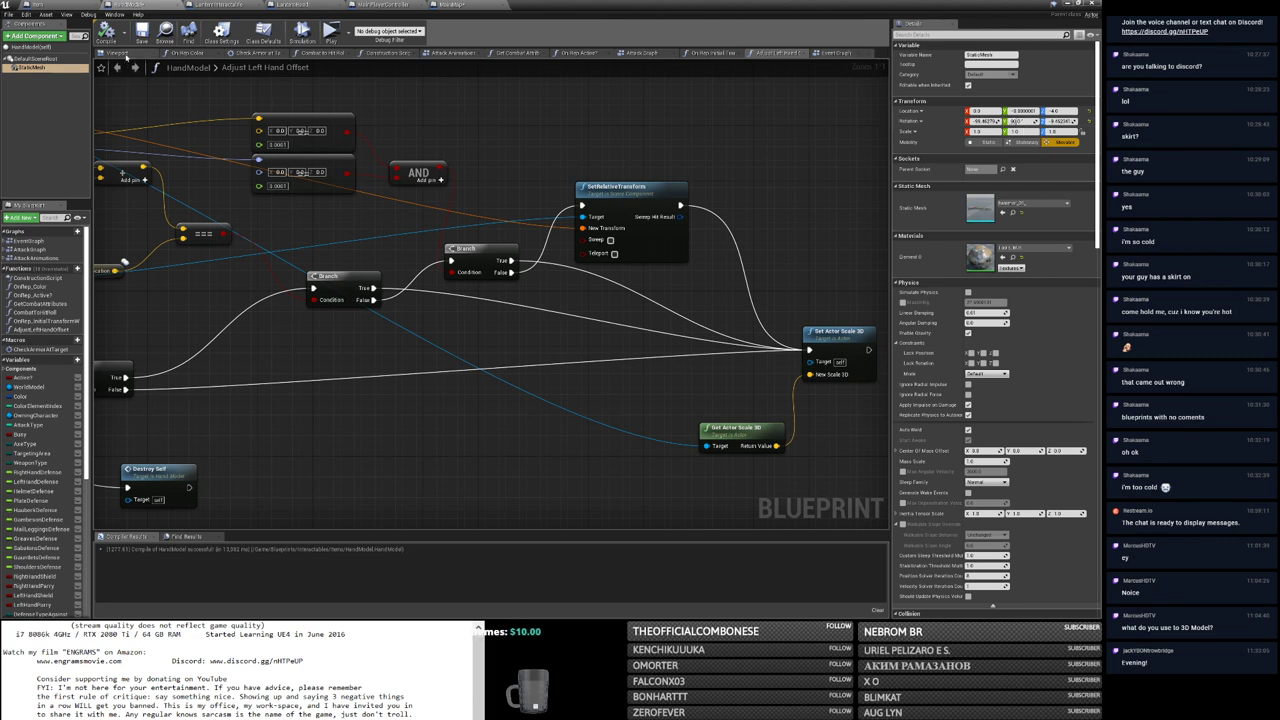
{"action": "left_click", "coordinate": [119, 53]}
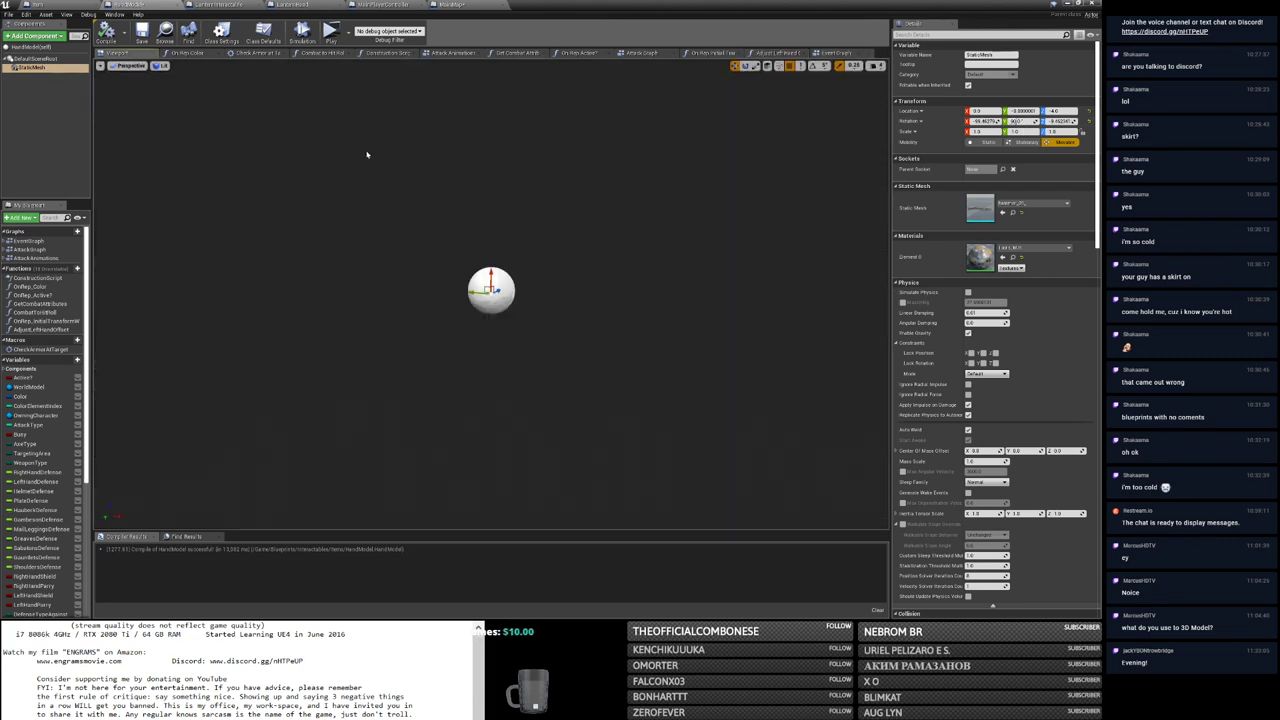
{"action": "left_click", "coordinate": [836, 53]}
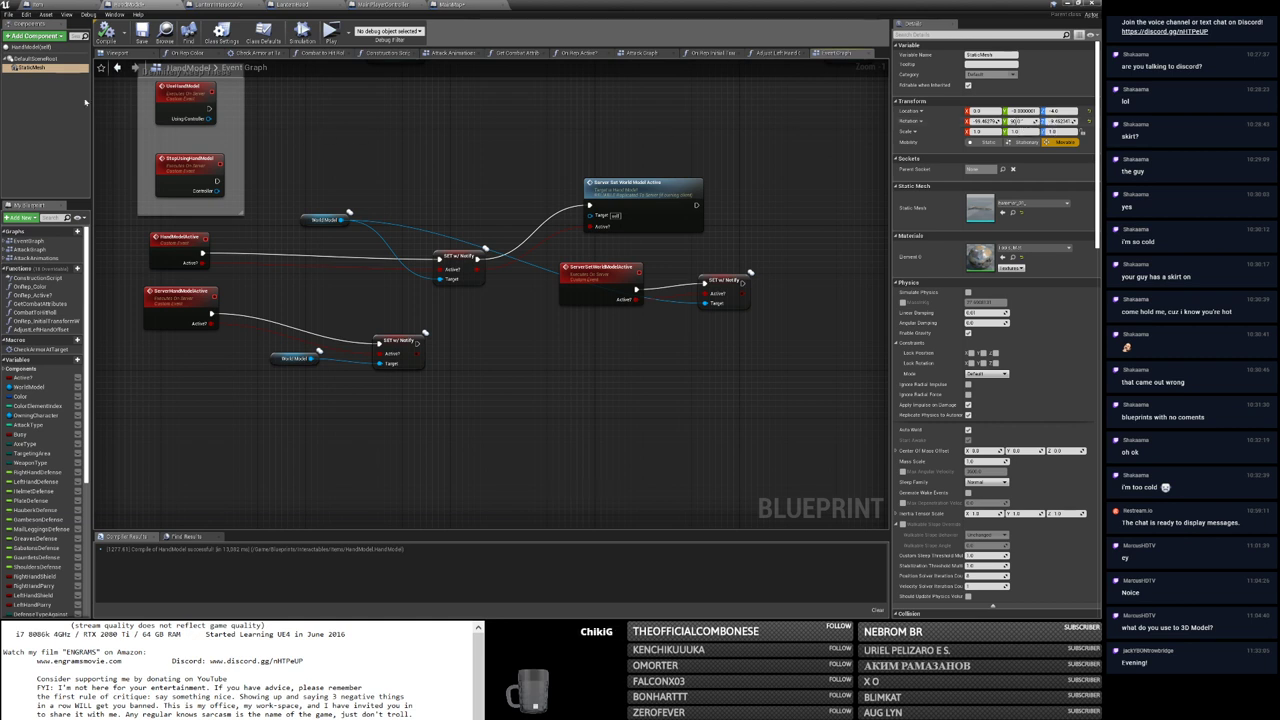
Step: Undo the Left Hand Offset change and the recently added nodes with Edit > Undo
{"action": "left_click", "coordinate": [26, 14]}
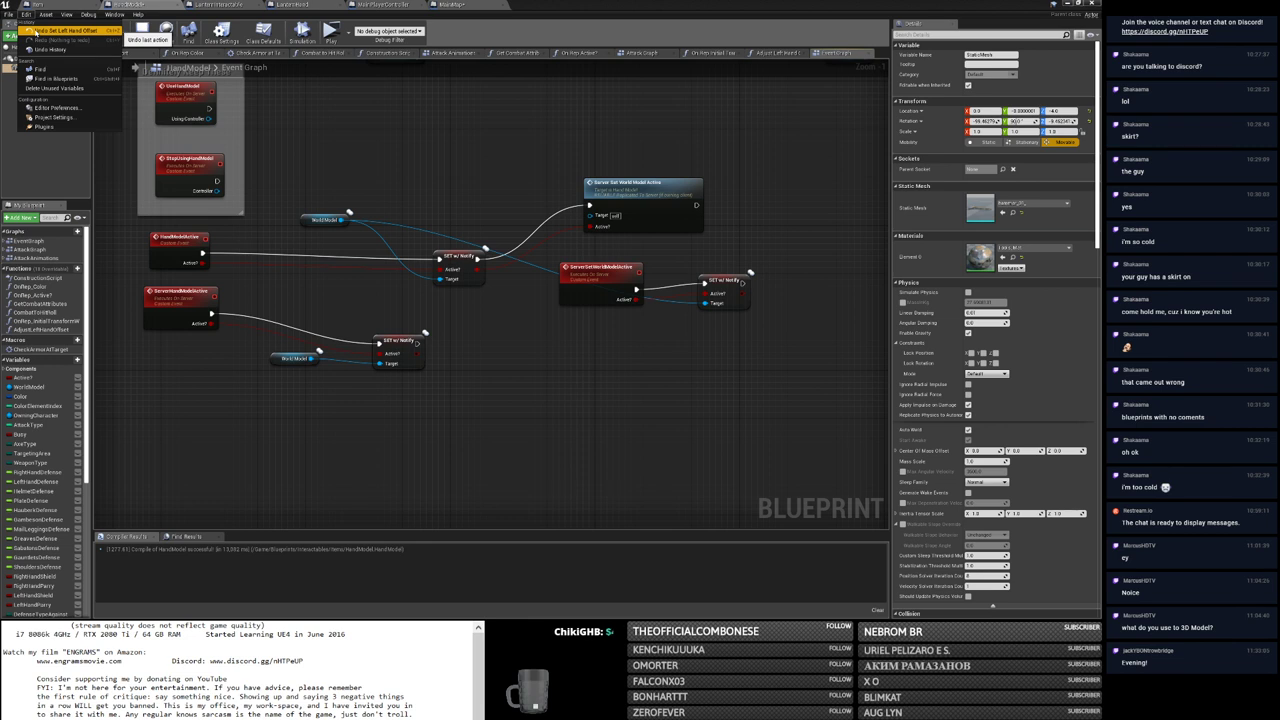
{"action": "left_click", "coordinate": [35, 30]}
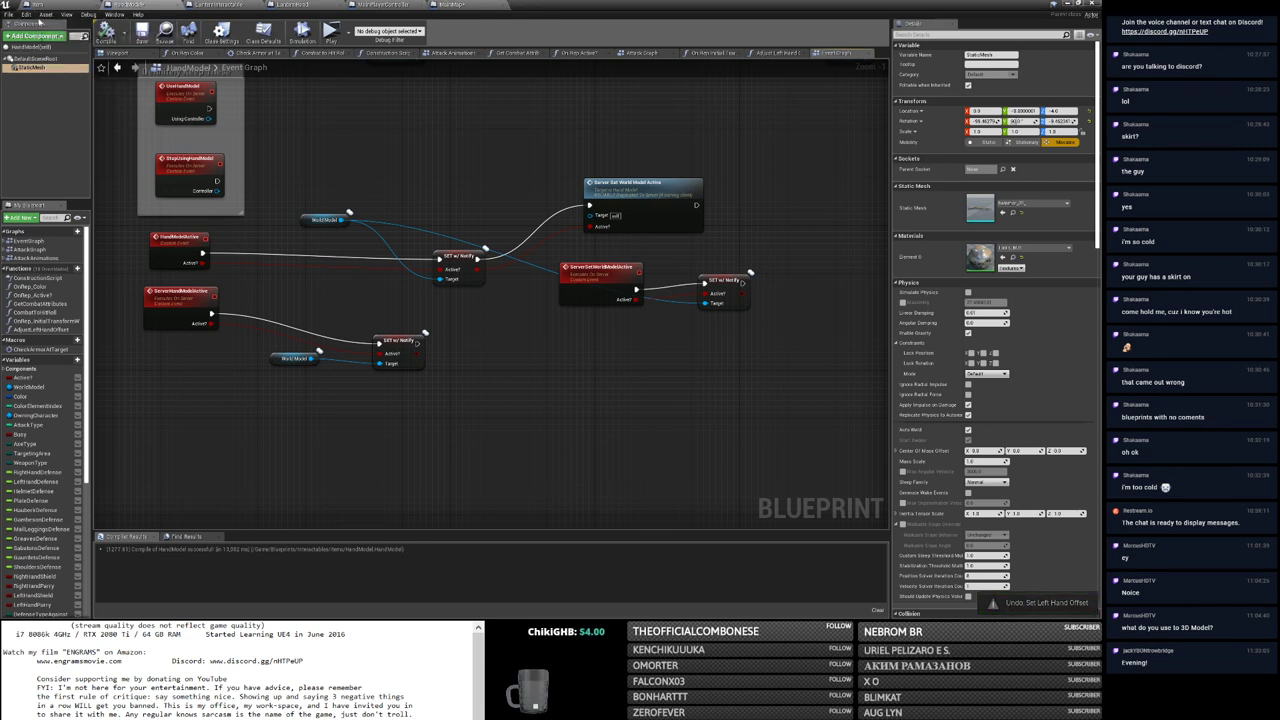
{"action": "left_click", "coordinate": [26, 14]}
{"action": "left_click", "coordinate": [30, 35]}
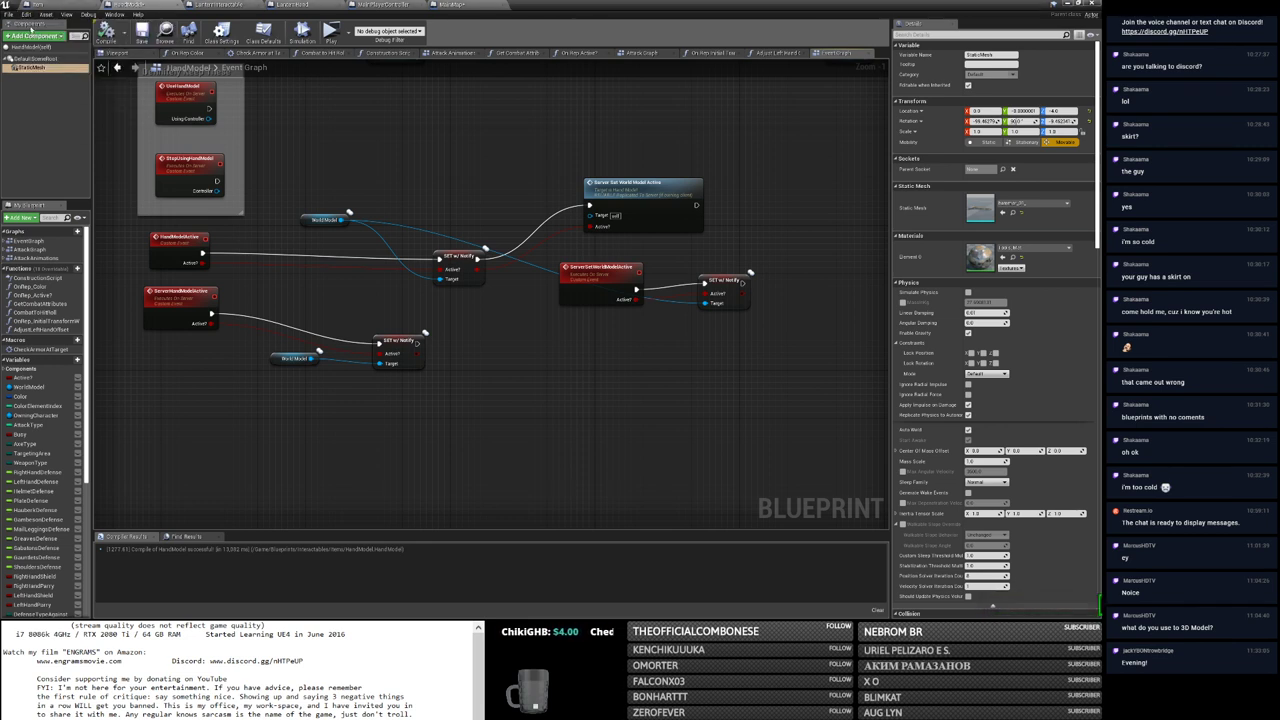
{"action": "left_click", "coordinate": [26, 14]}
{"action": "left_click", "coordinate": [33, 34]}
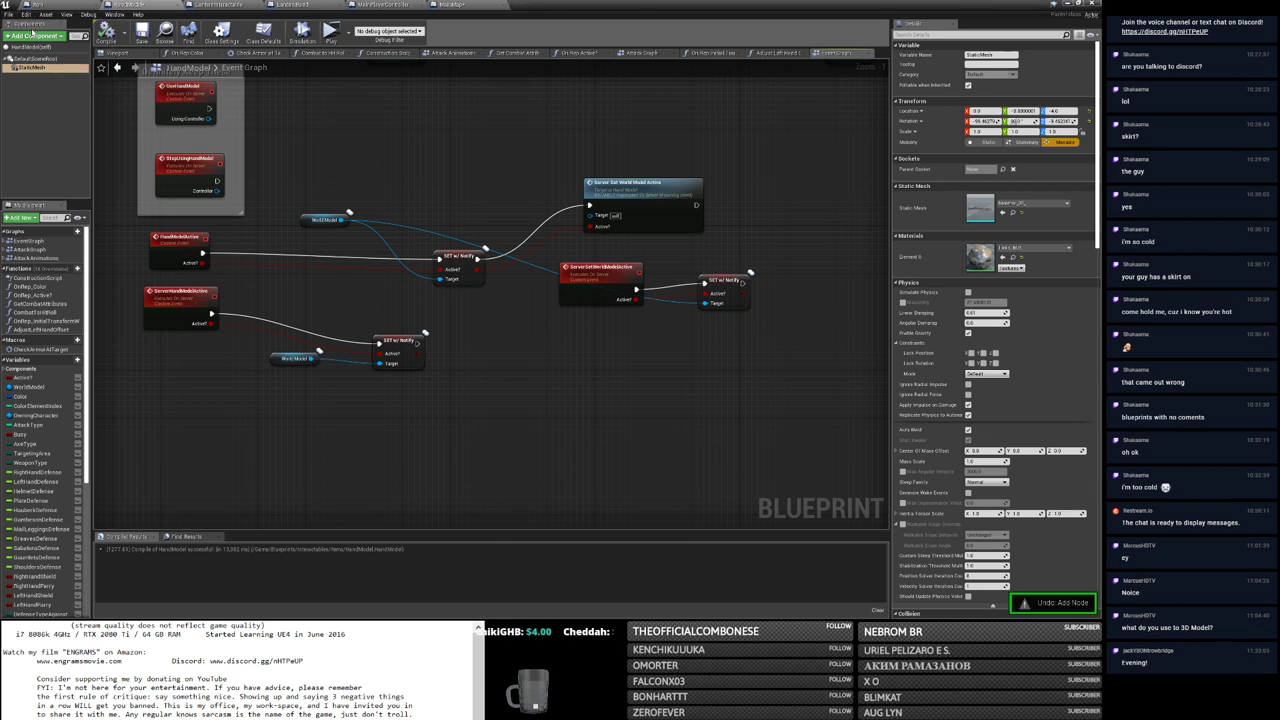
{"action": "left_click", "coordinate": [26, 14]}
{"action": "left_click", "coordinate": [33, 32]}
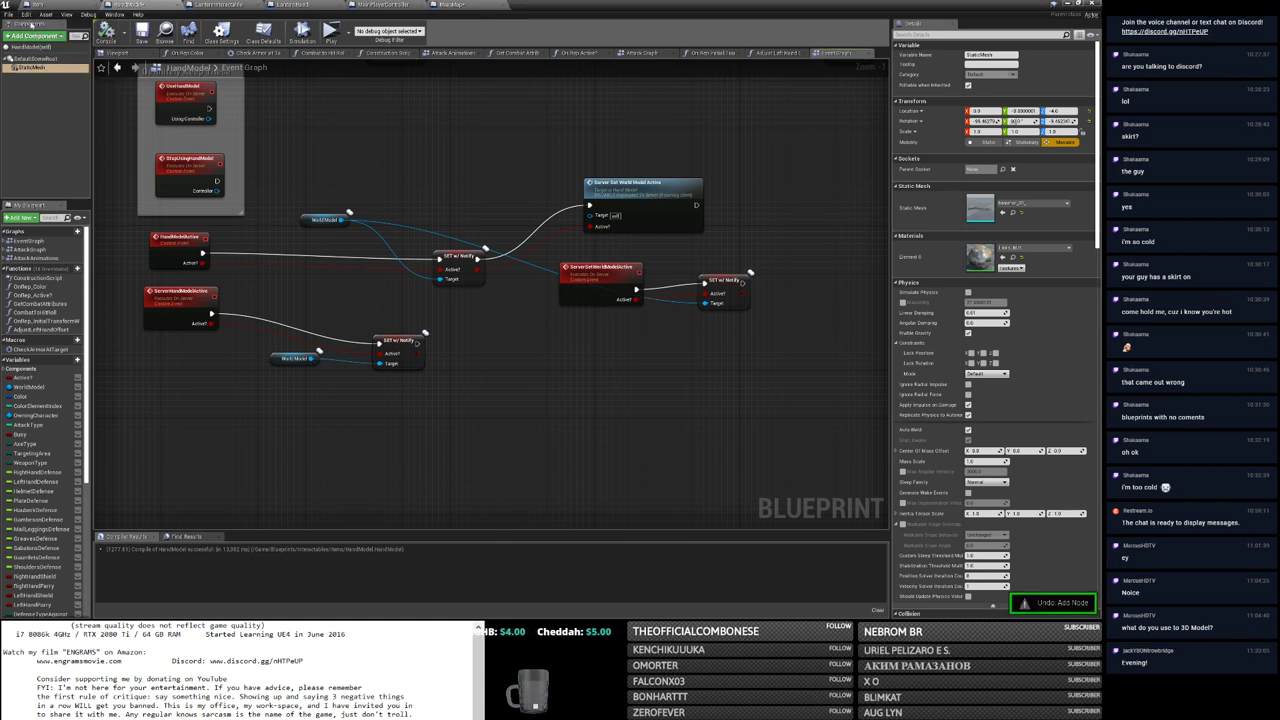
{"action": "left_click", "coordinate": [26, 14]}
{"action": "left_click", "coordinate": [33, 31]}
{"action": "left_click", "coordinate": [26, 14]}
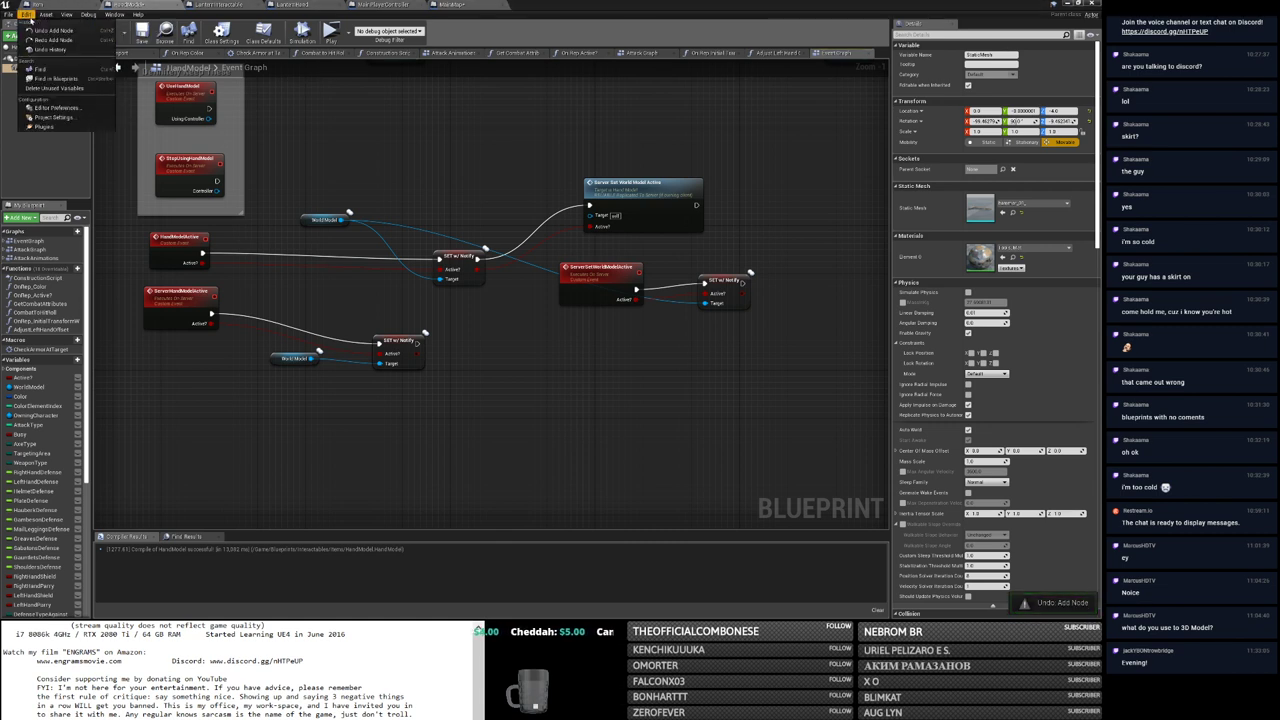
{"action": "left_click", "coordinate": [33, 31]}
{"action": "left_click", "coordinate": [26, 14]}
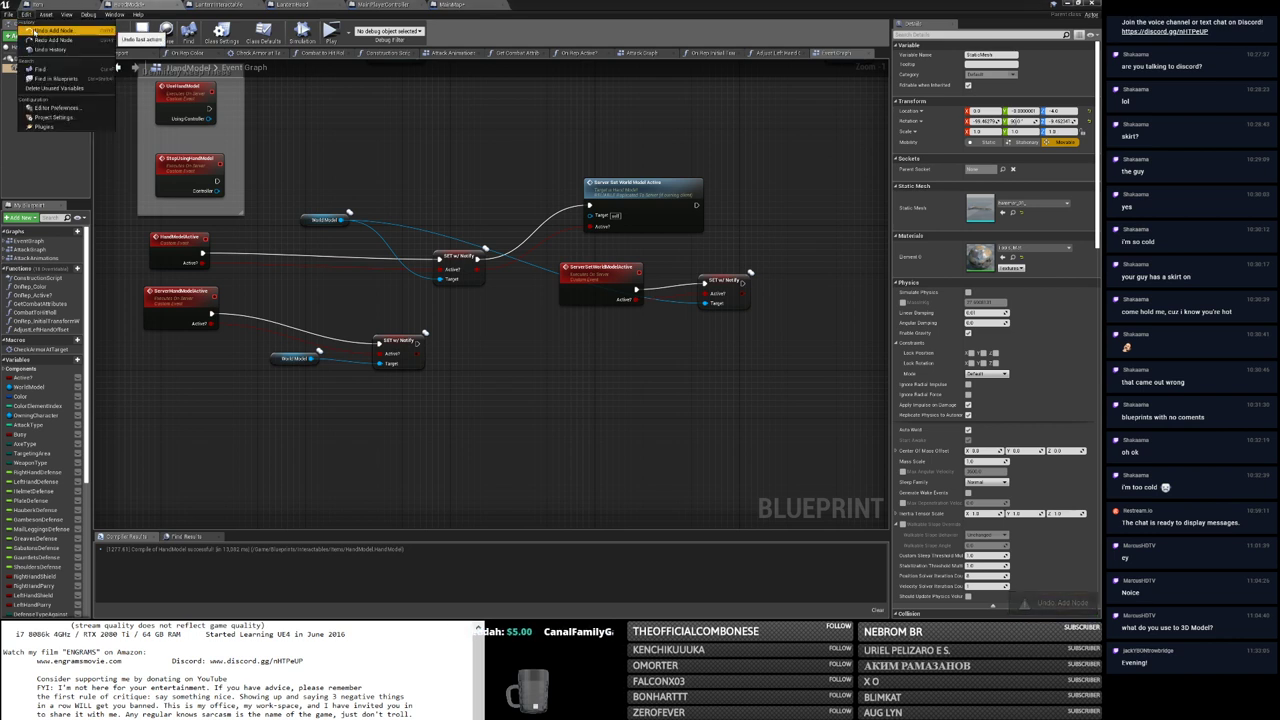
Step: Visit the LanternInteractable blueprint and come back to the HandModel graph
{"action": "left_click", "coordinate": [205, 4]}
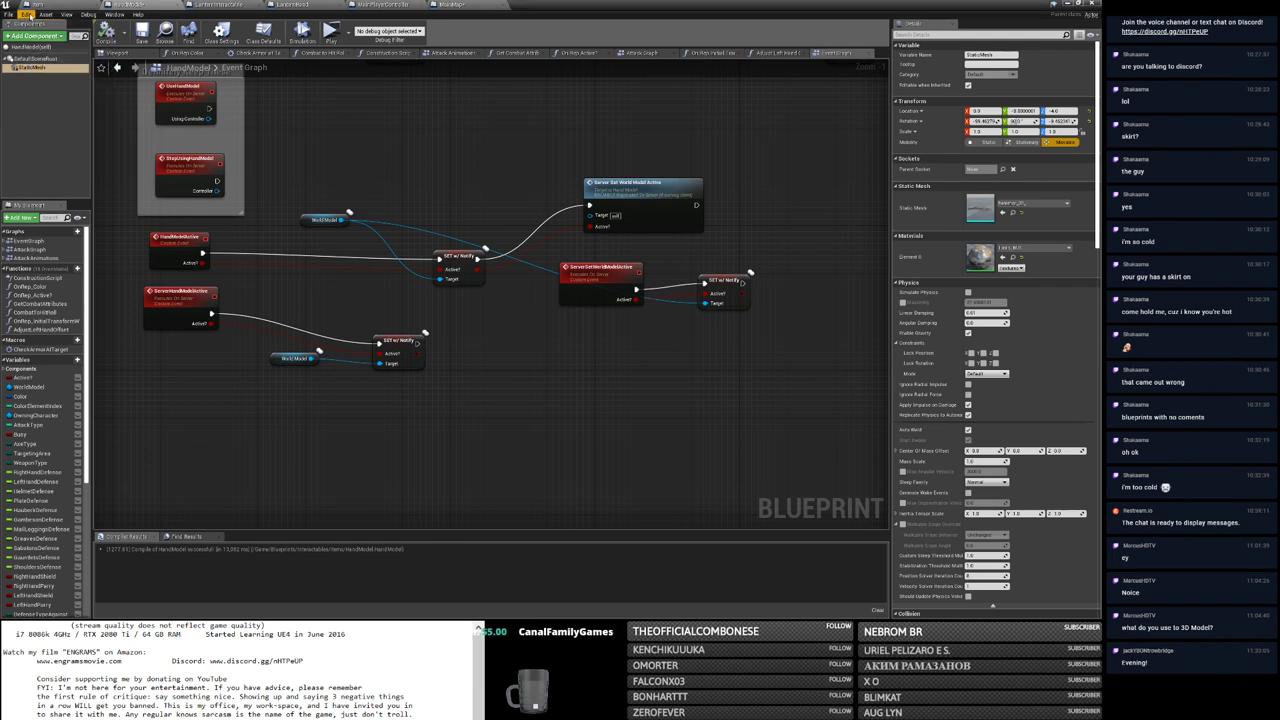
{"action": "left_click", "coordinate": [205, 4]}
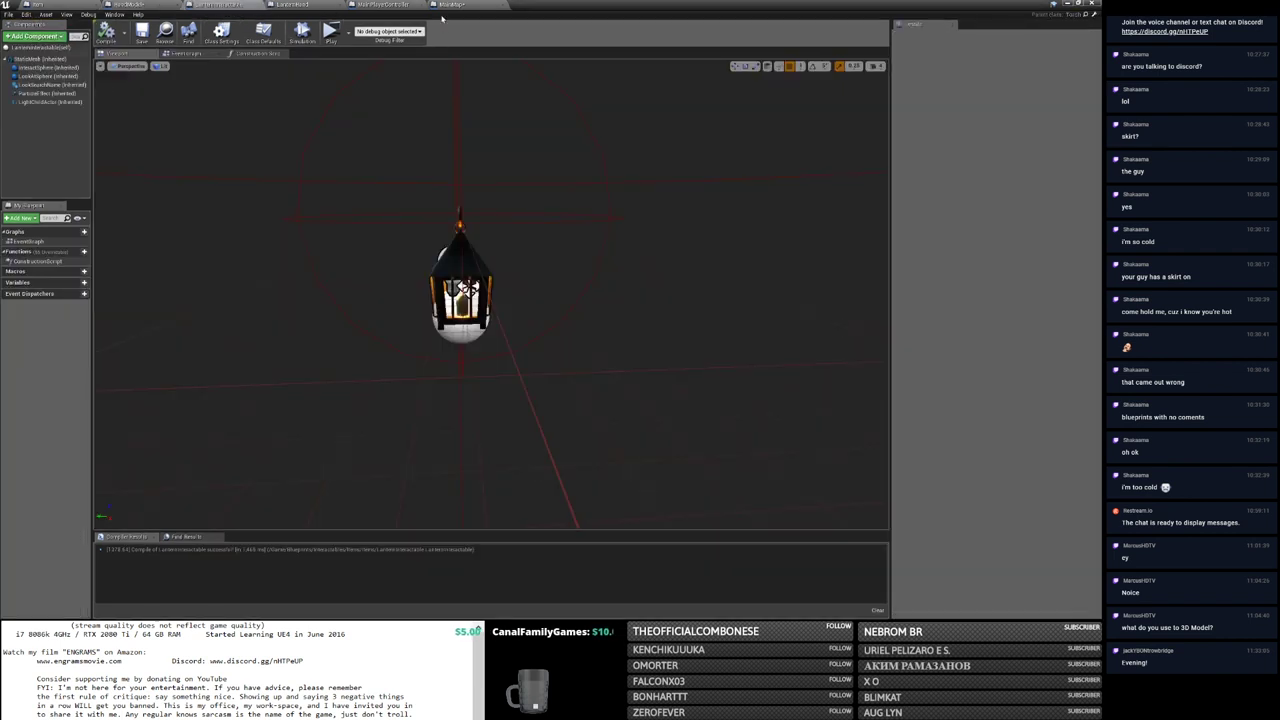
{"action": "left_click", "coordinate": [130, 5]}
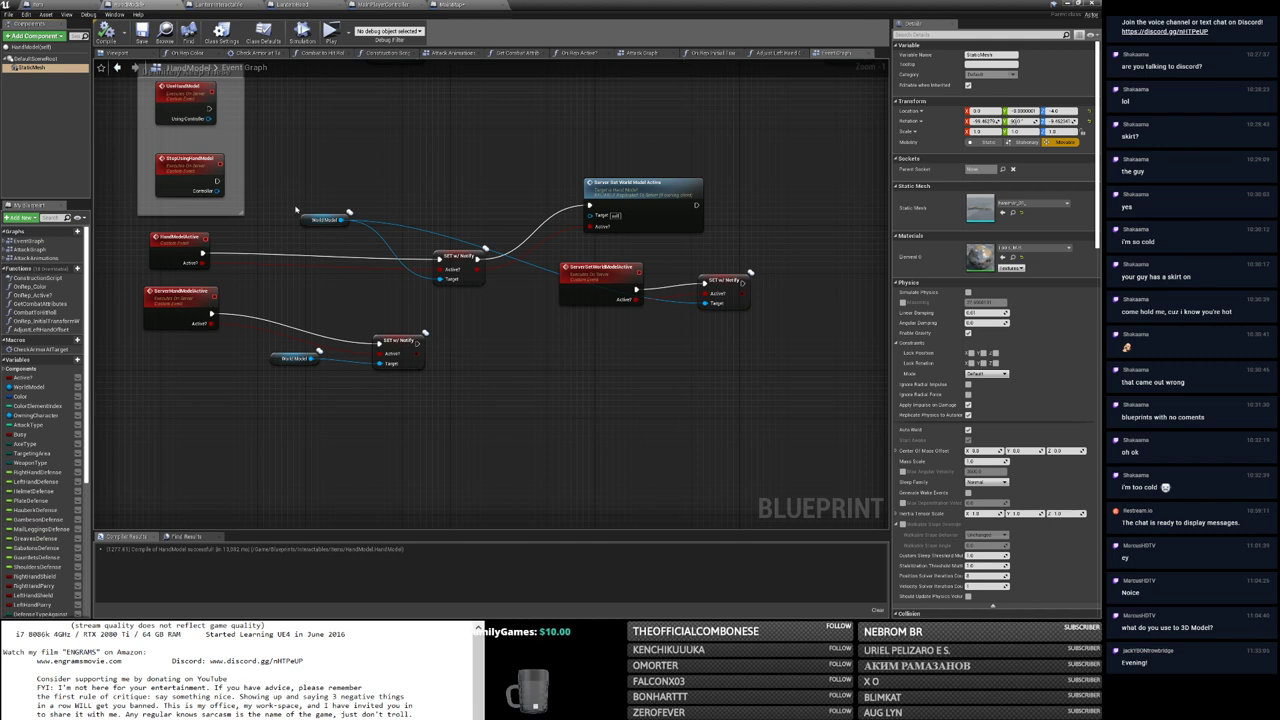
Step: Open the Adjust Left Hand Offset graph and undo the last added node
{"action": "scroll", "coordinate": [296, 210], "scroll_direction": "down", "scroll_amount": 1}
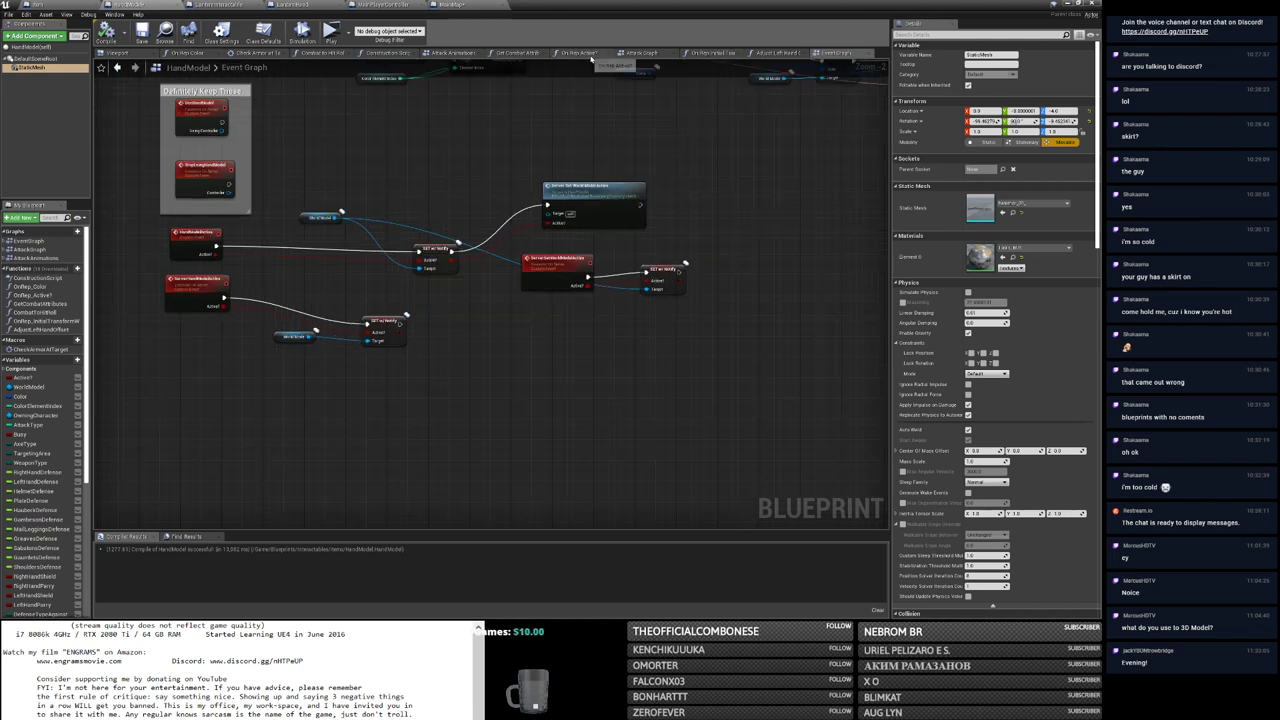
{"action": "left_click", "coordinate": [781, 55]}
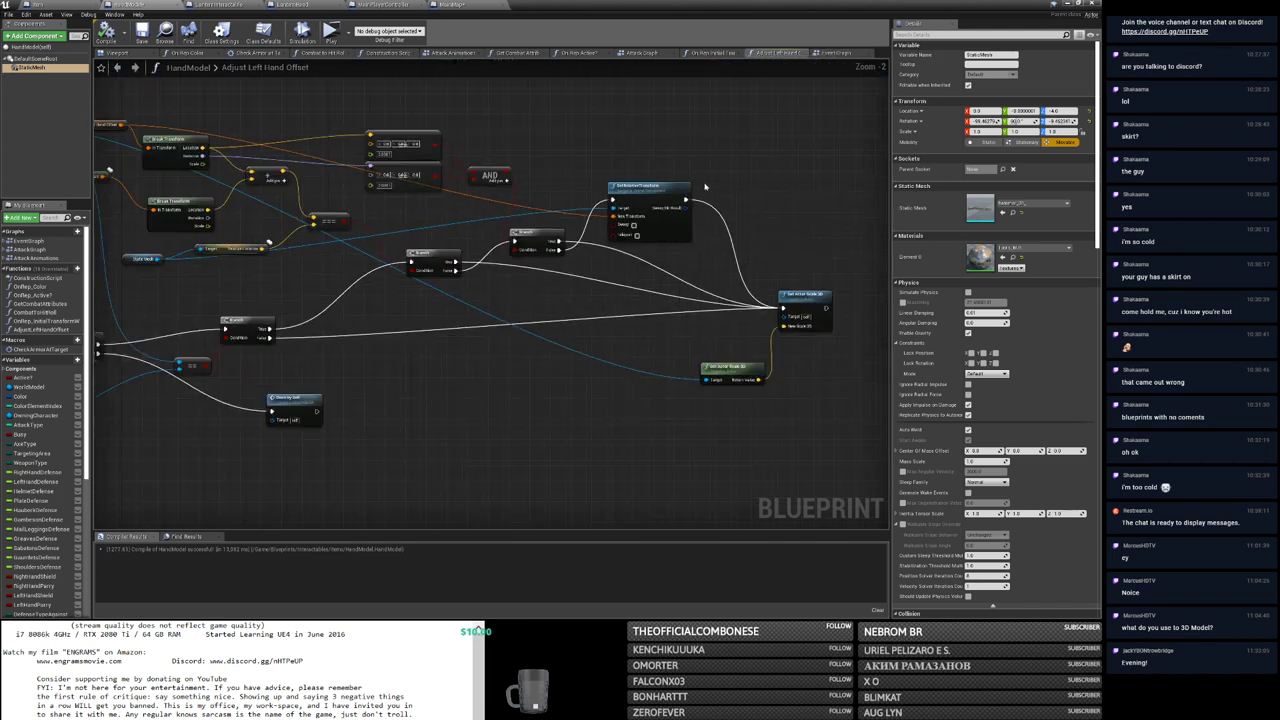
{"action": "left_click", "coordinate": [25, 15]}
{"action": "left_click", "coordinate": [34, 31]}
{"action": "left_click", "coordinate": [25, 15]}
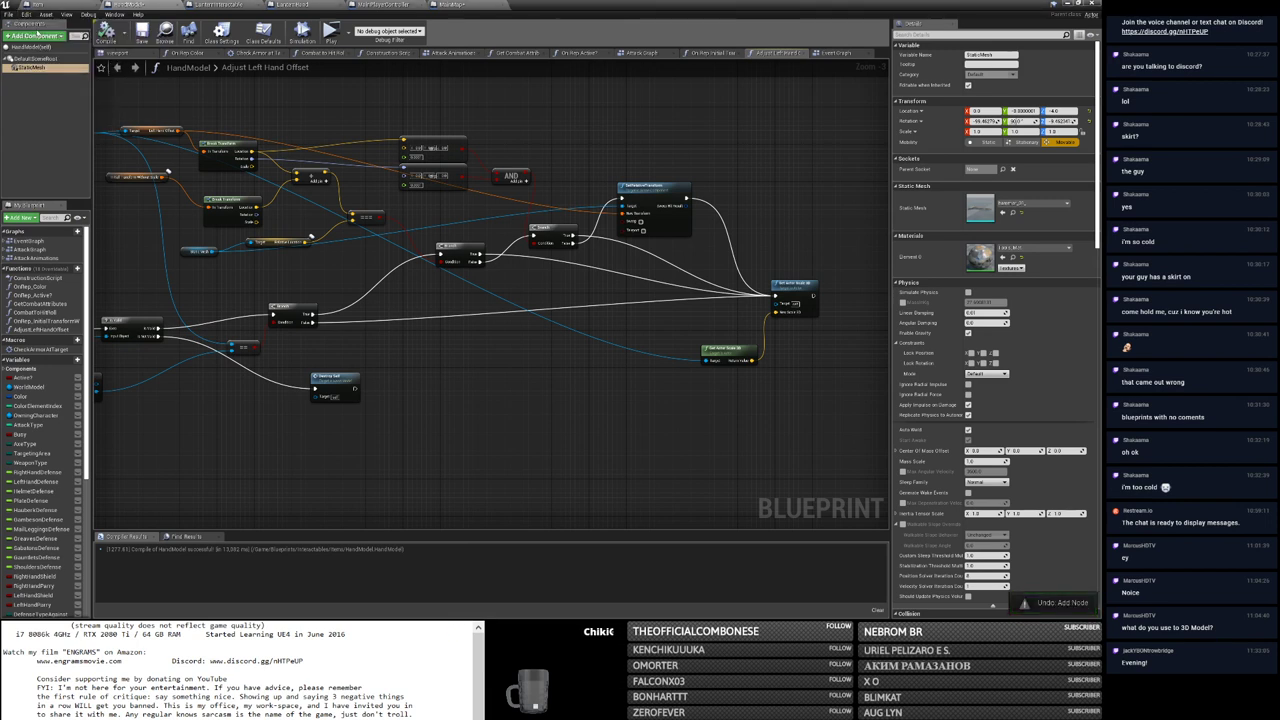
Step: Redo the undone nodes through to the Set Left Hand Offset change
{"action": "left_click", "coordinate": [24, 14]}
{"action": "left_click", "coordinate": [40, 48]}
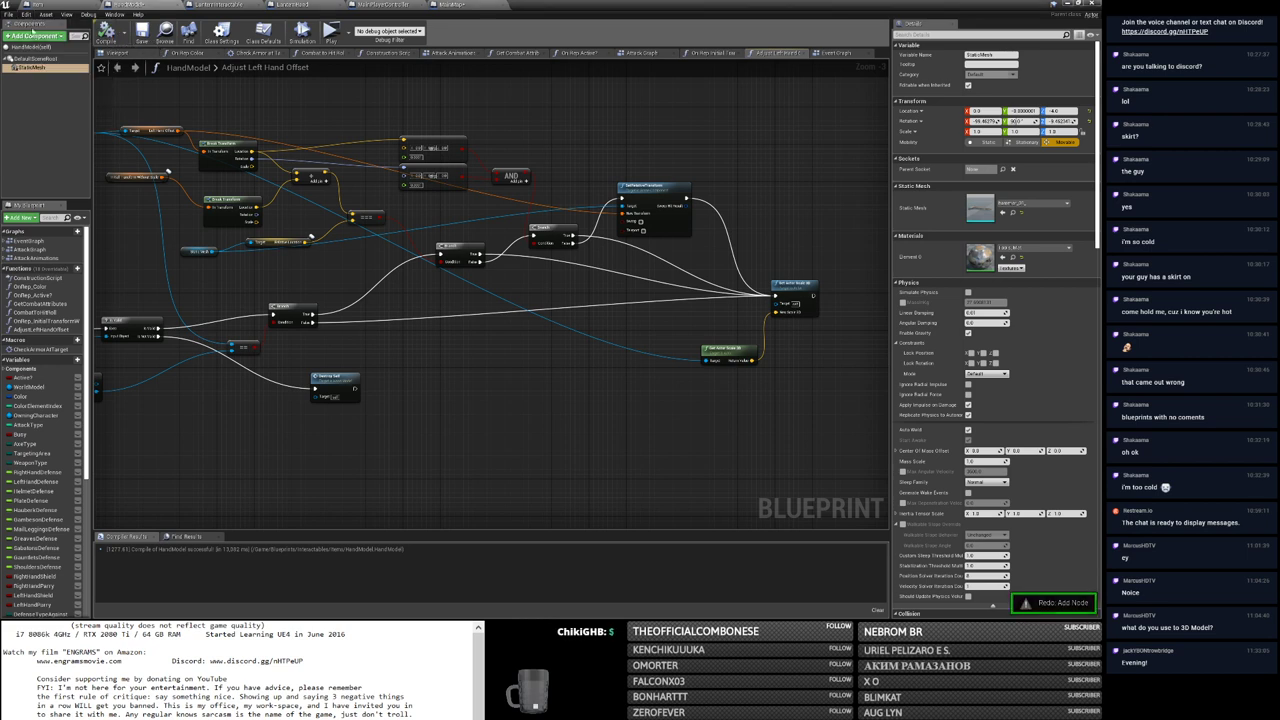
{"action": "left_click", "coordinate": [26, 14]}
{"action": "left_click", "coordinate": [40, 40]}
{"action": "left_click", "coordinate": [26, 14]}
{"action": "left_click", "coordinate": [40, 40]}
{"action": "left_click", "coordinate": [26, 14]}
{"action": "left_click", "coordinate": [40, 40]}
{"action": "left_click", "coordinate": [26, 14]}
{"action": "left_click", "coordinate": [40, 40]}
{"action": "left_click", "coordinate": [26, 14]}
{"action": "left_click", "coordinate": [40, 40]}
{"action": "left_click", "coordinate": [26, 14]}
{"action": "left_click", "coordinate": [40, 40]}
{"action": "left_click", "coordinate": [26, 14]}
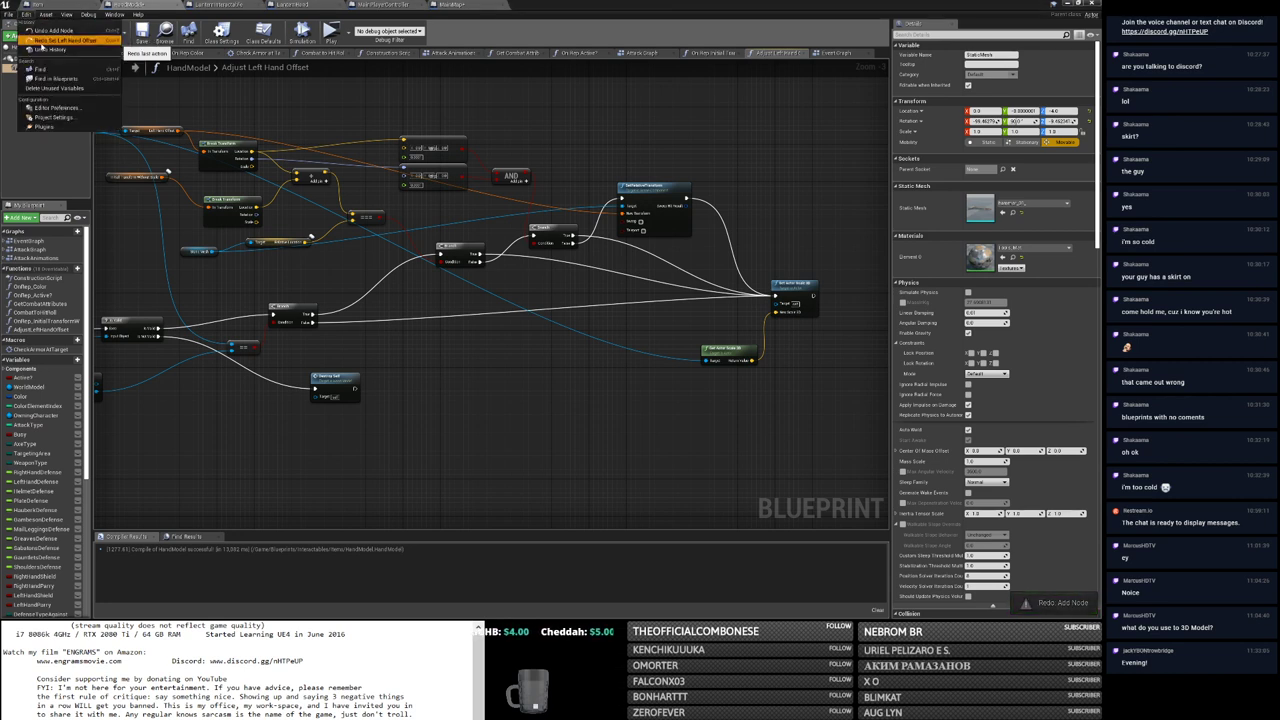
{"action": "left_click", "coordinate": [40, 41]}
Step: Check the lantern blueprint's Class Defaults, then return to the MainMap level editor
{"action": "left_click", "coordinate": [236, 5]}
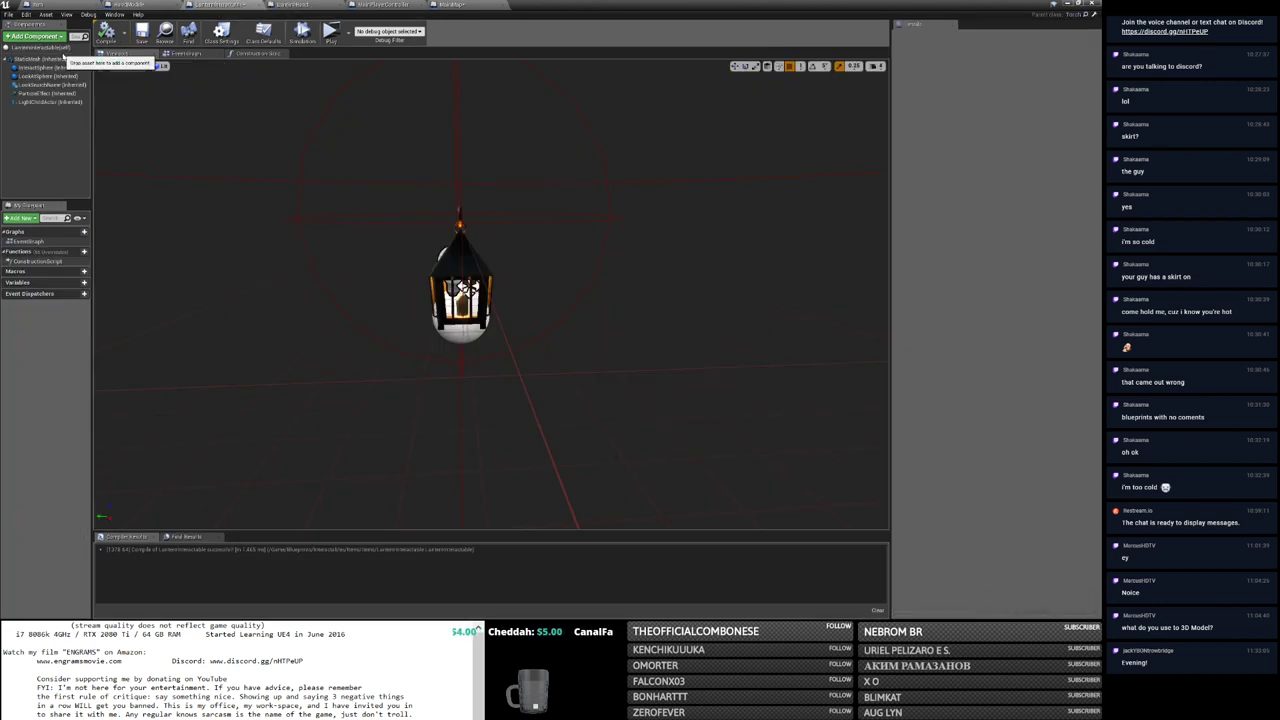
{"action": "left_click", "coordinate": [263, 35]}
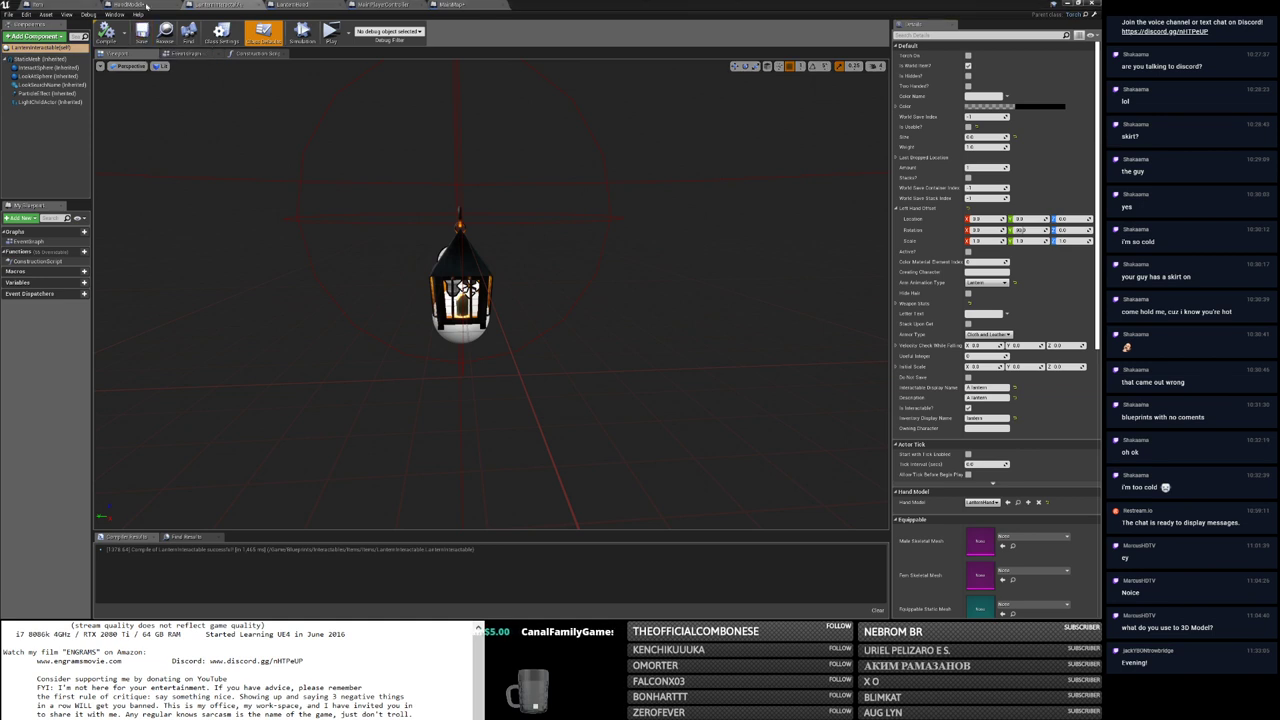
{"action": "left_click", "coordinate": [147, 5]}
{"action": "key", "text": "alt+Tab"}
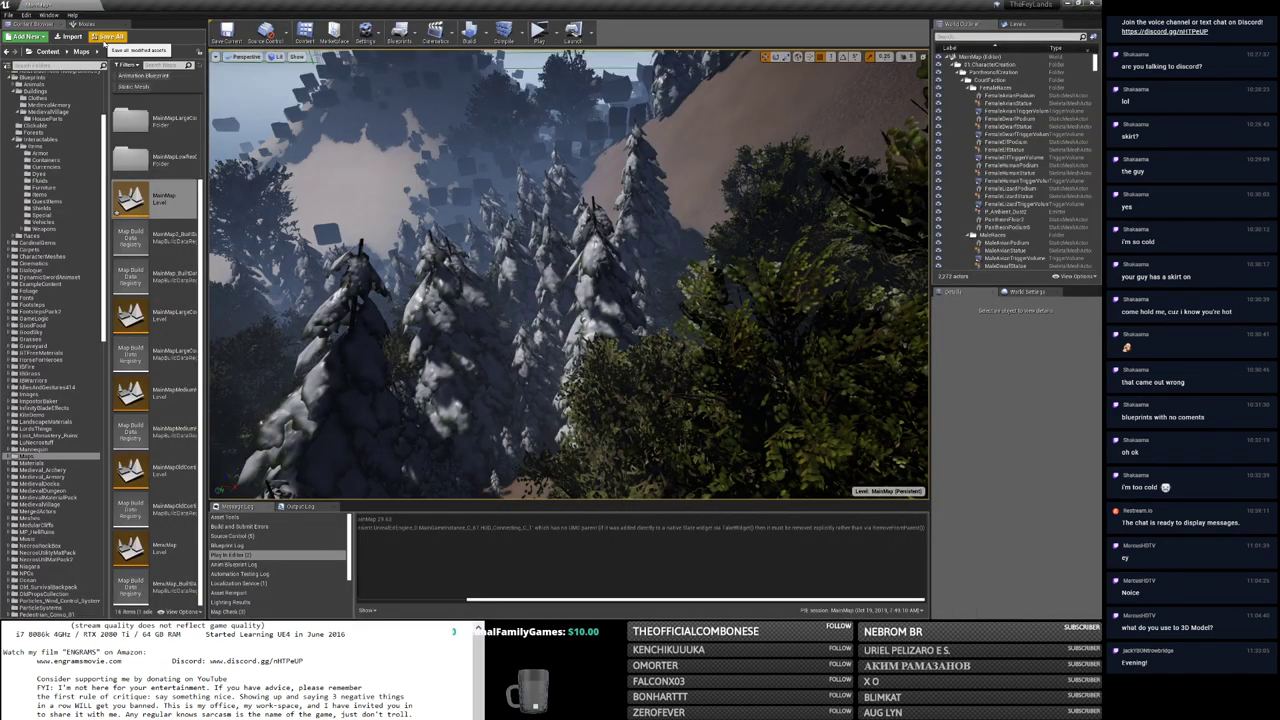
Step: Save all three modified assets, then bring the Fey Lands standalone preview to full screen
{"action": "left_click", "coordinate": [105, 41]}
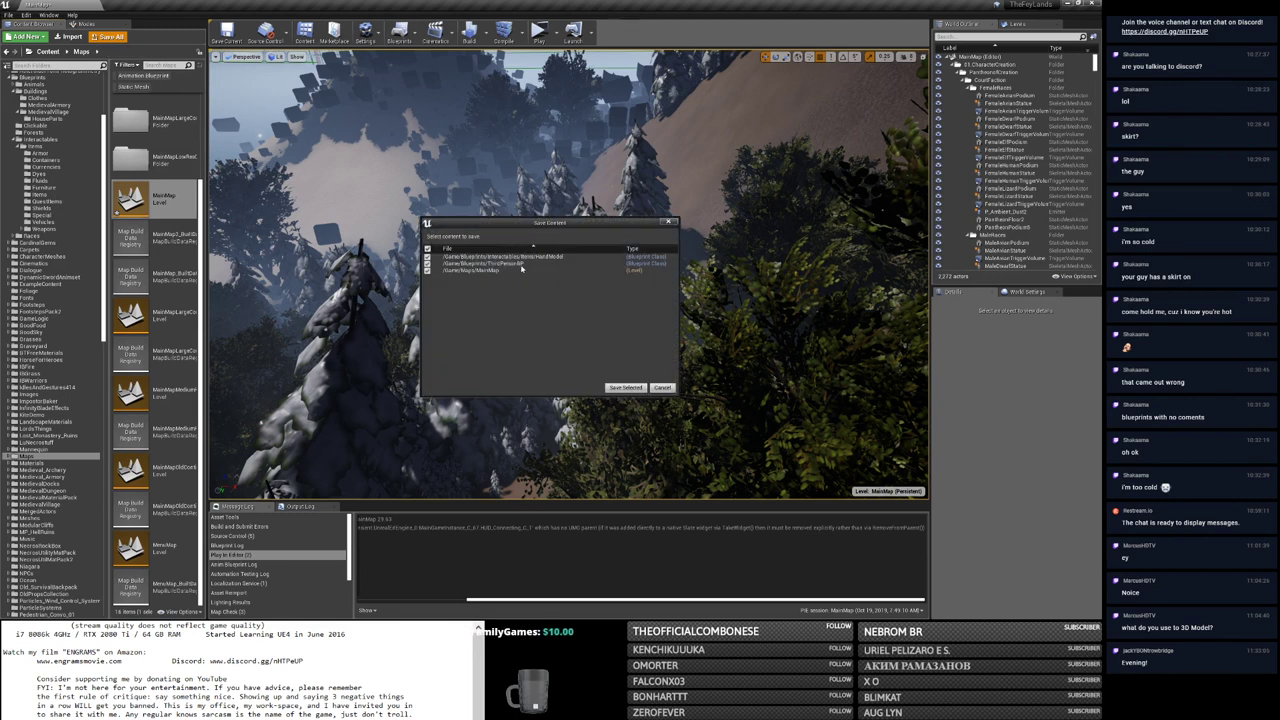
{"action": "left_click", "coordinate": [662, 387]}
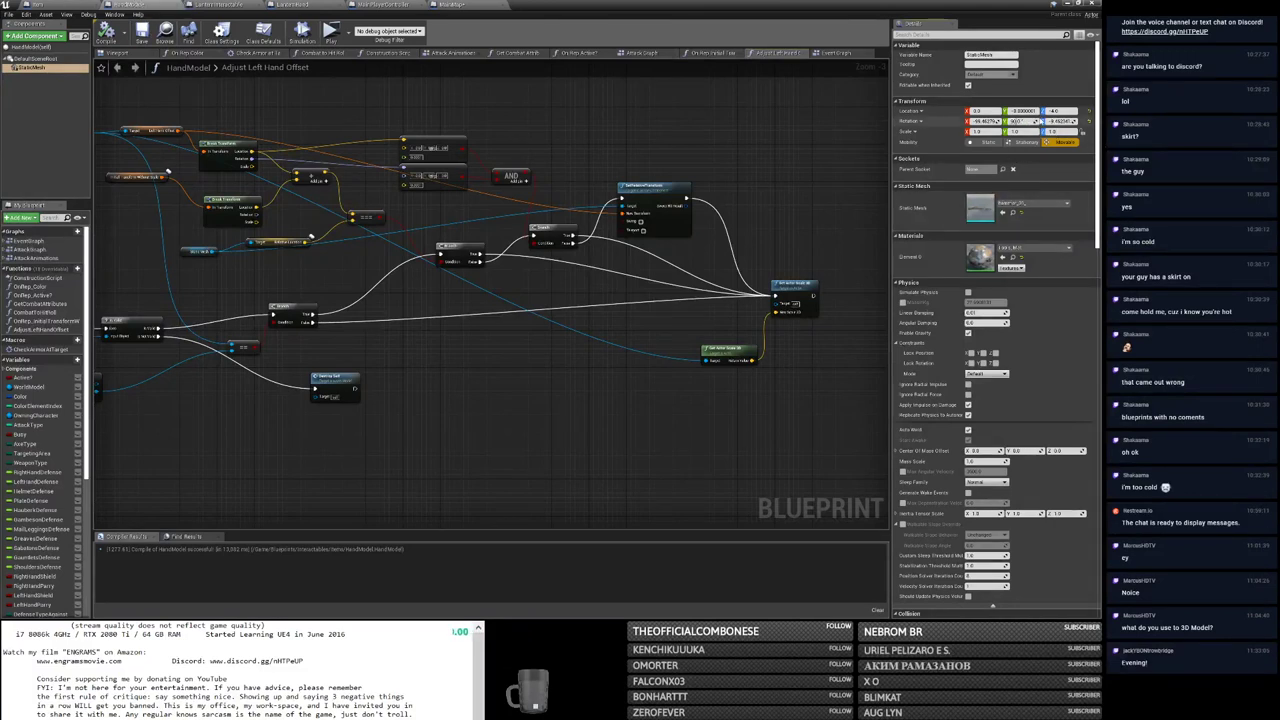
{"action": "left_click", "coordinate": [229, 6]}
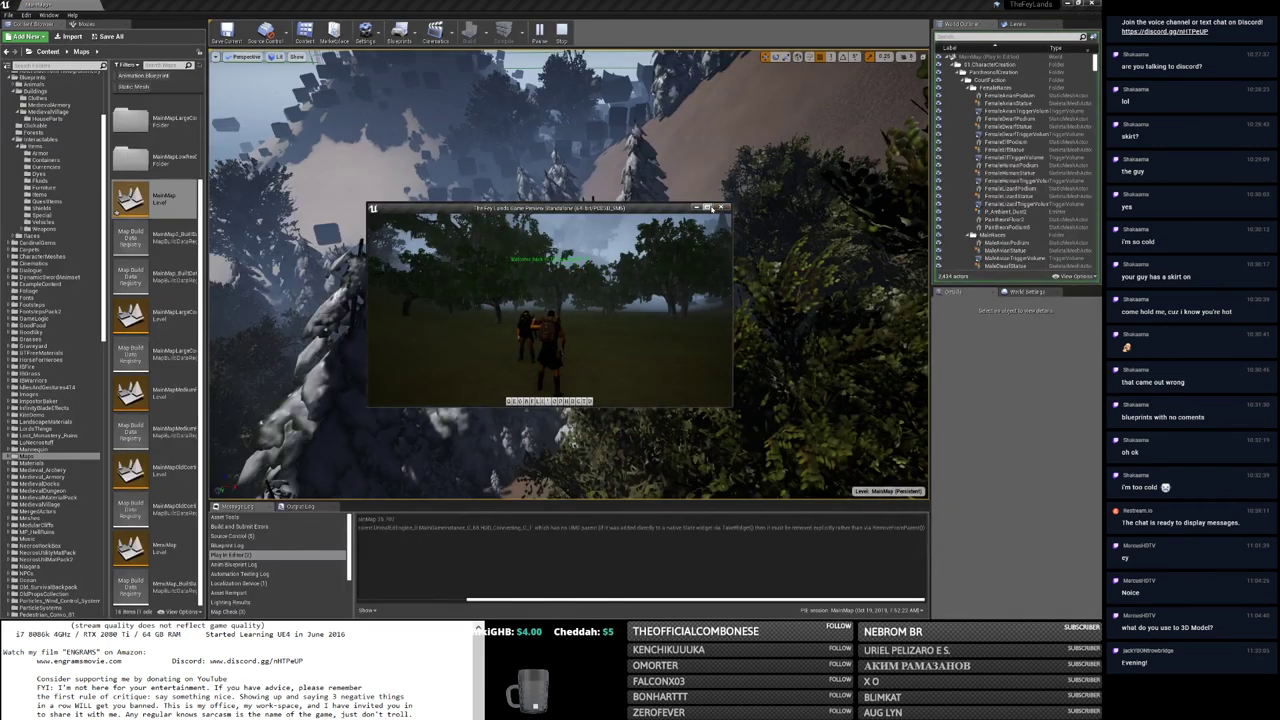
{"action": "left_click", "coordinate": [709, 209]}
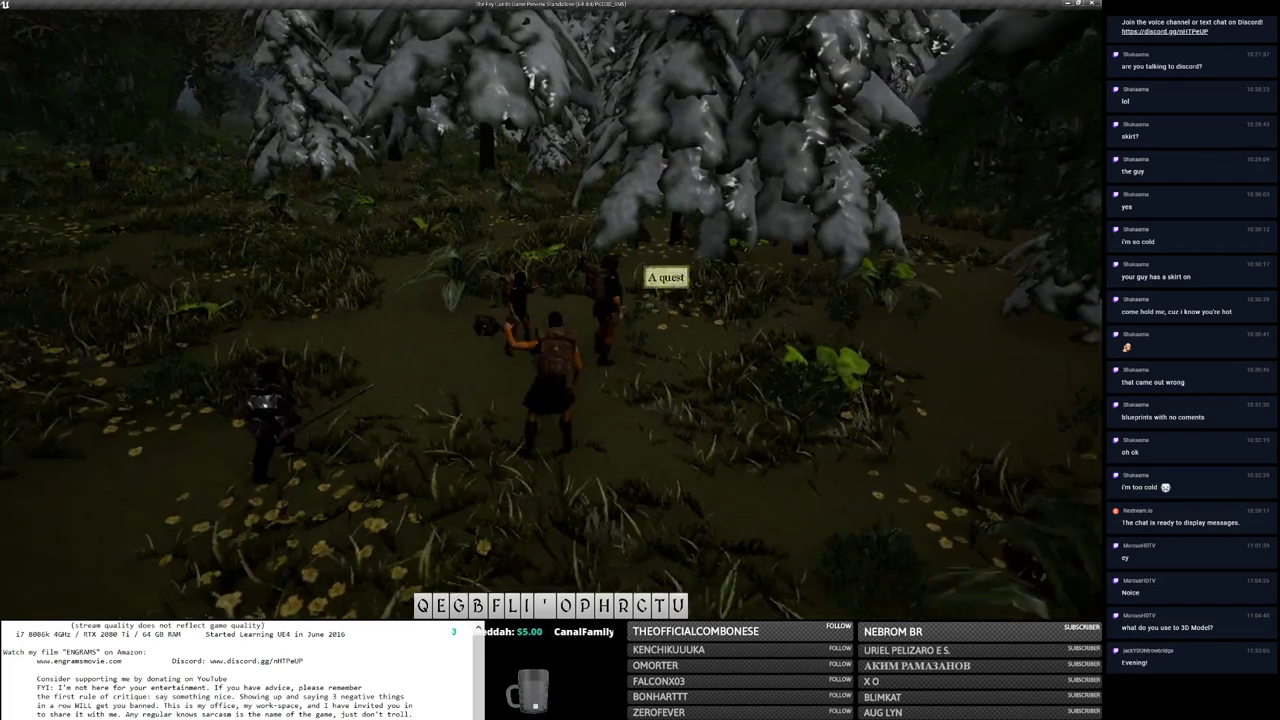
Step: Walk through the forest and use the lantern in the Left Hand slot of the equipment overlay
{"action": "key", "text": "l"}
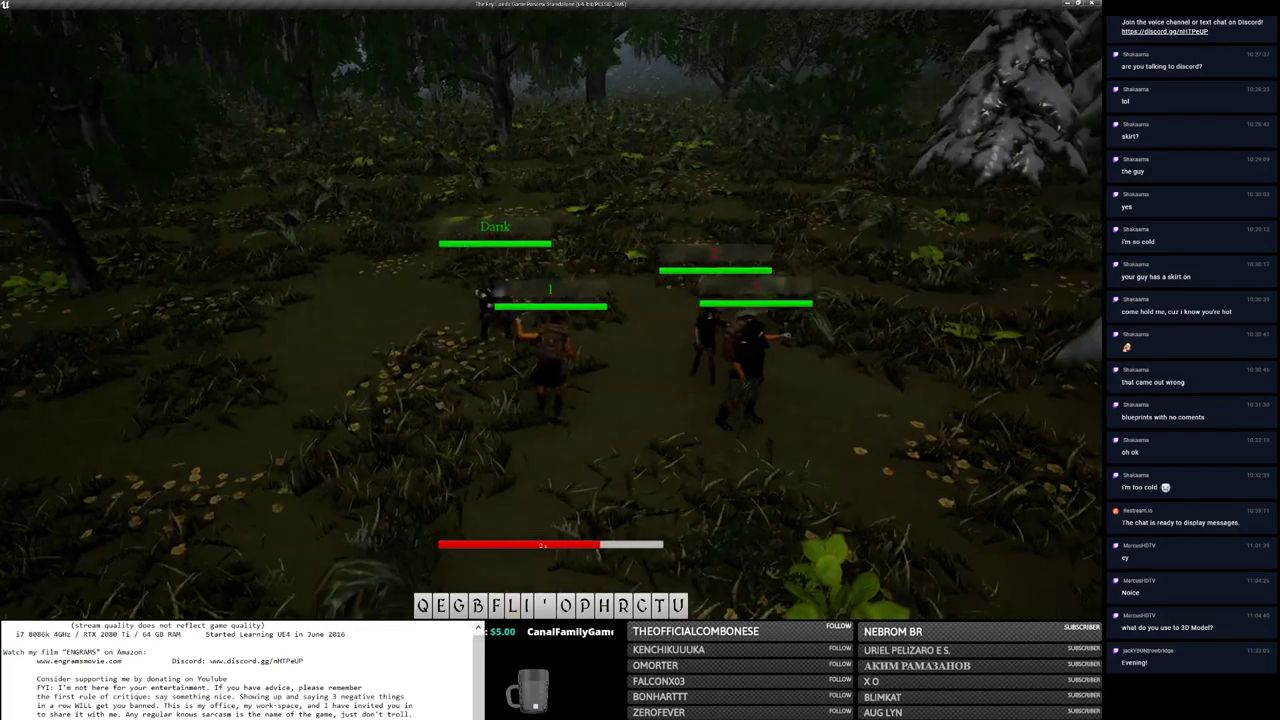
{"action": "key", "text": "i"}
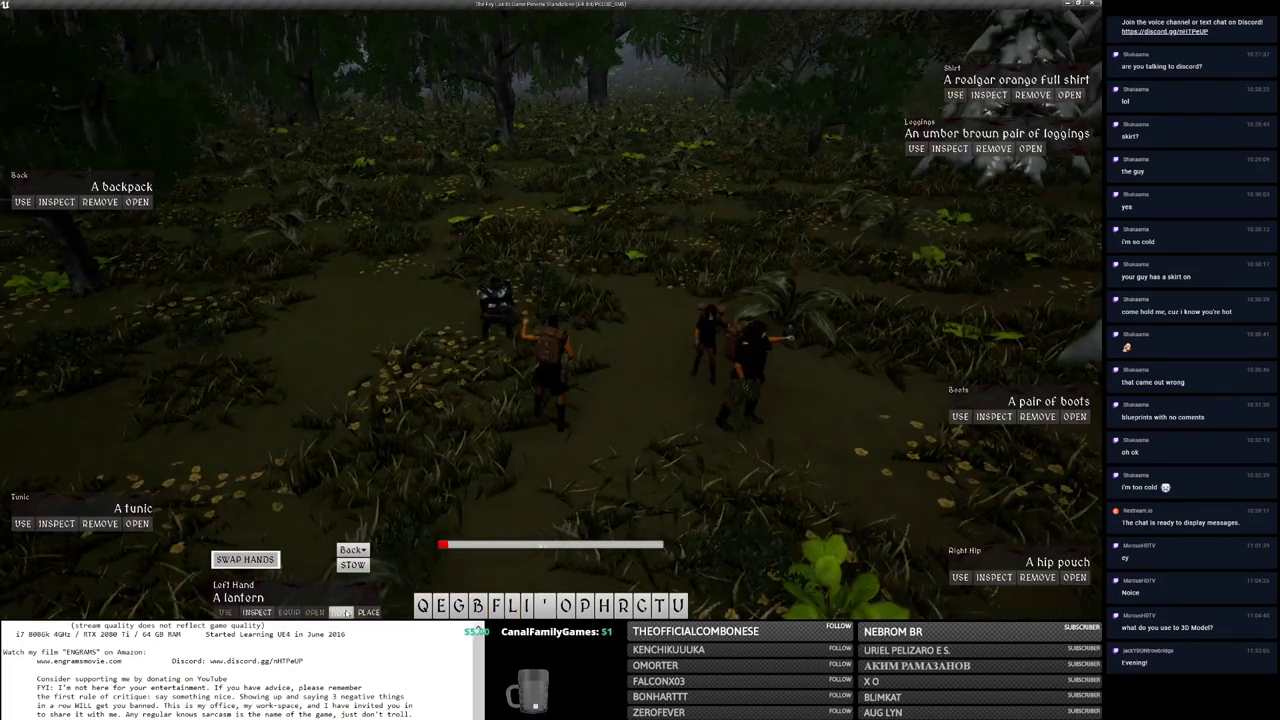
{"action": "left_click", "coordinate": [368, 612]}
{"action": "key", "text": "l"}
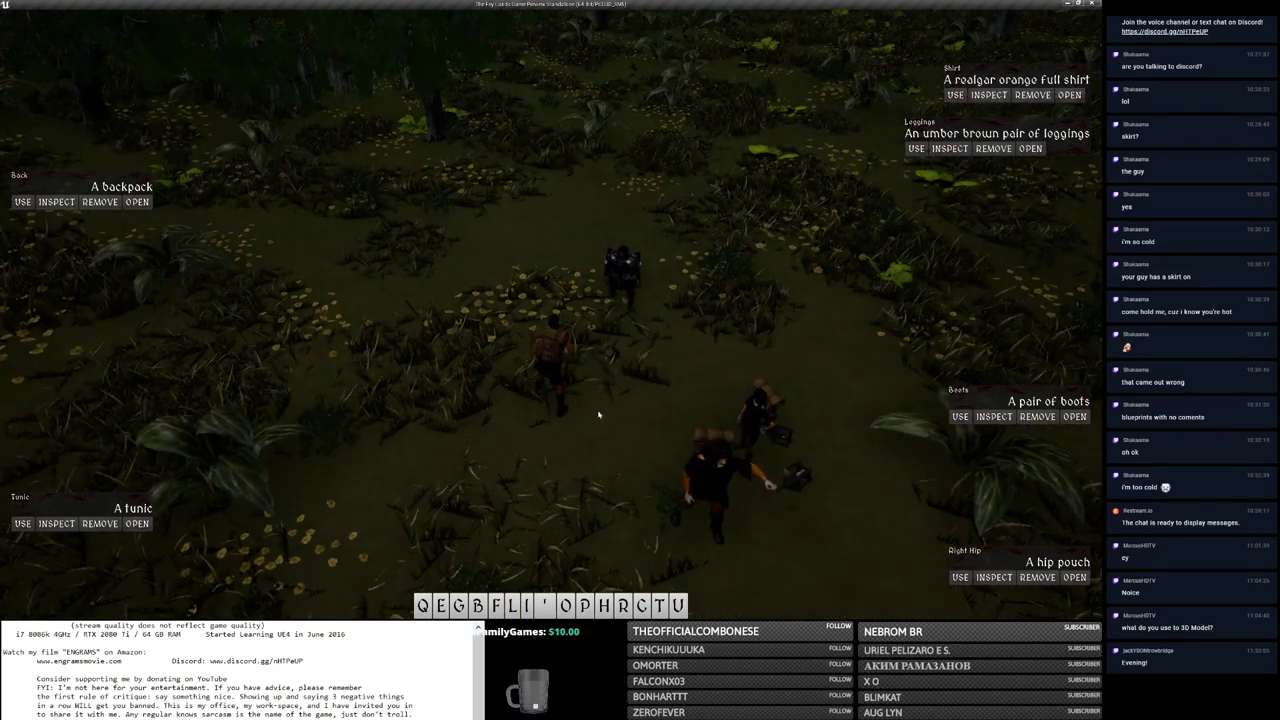
{"action": "key", "text": "i"}
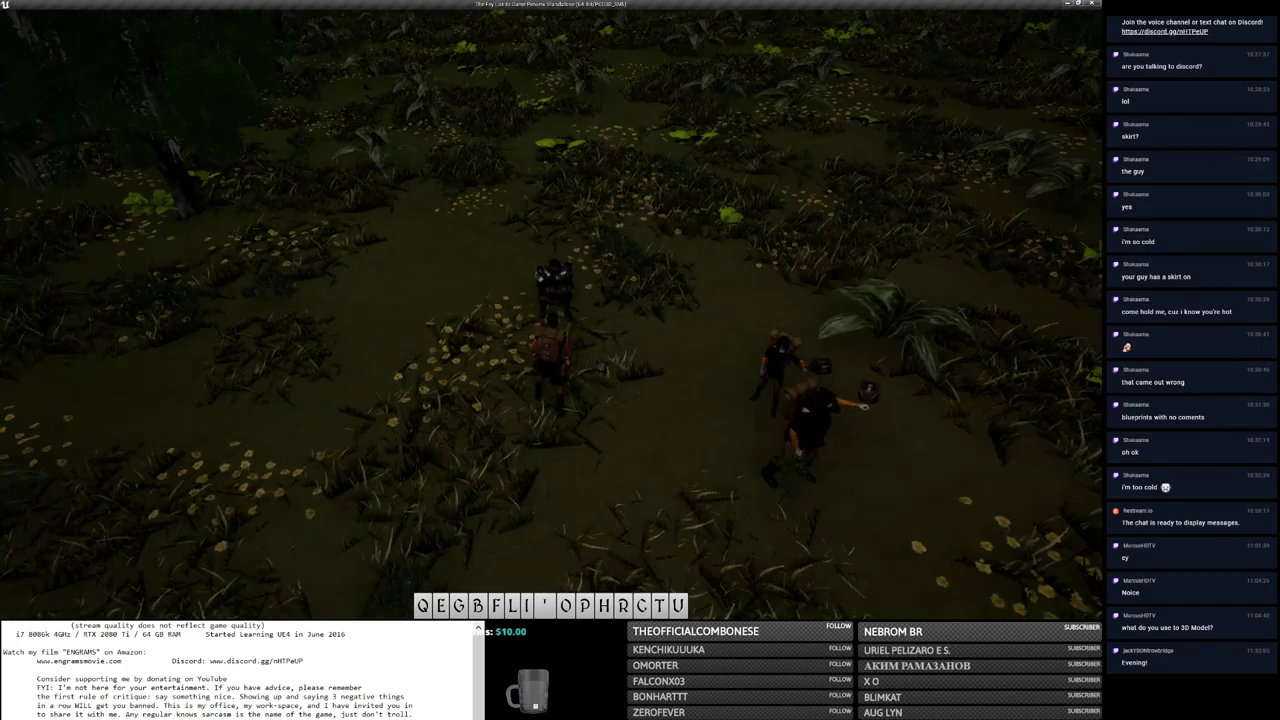
{"action": "scroll", "coordinate": [669, 284], "scroll_direction": "up", "scroll_amount": 5}
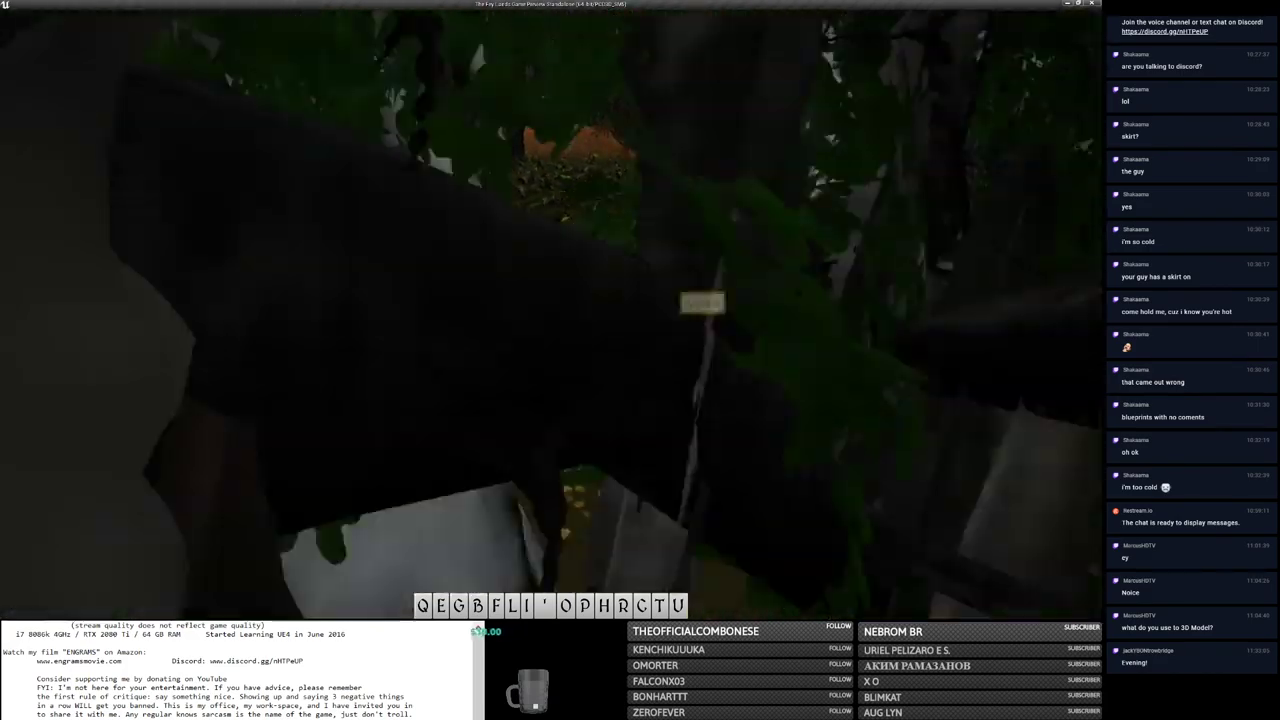
{"action": "scroll", "coordinate": [701, 302], "scroll_direction": "down", "scroll_amount": 5}
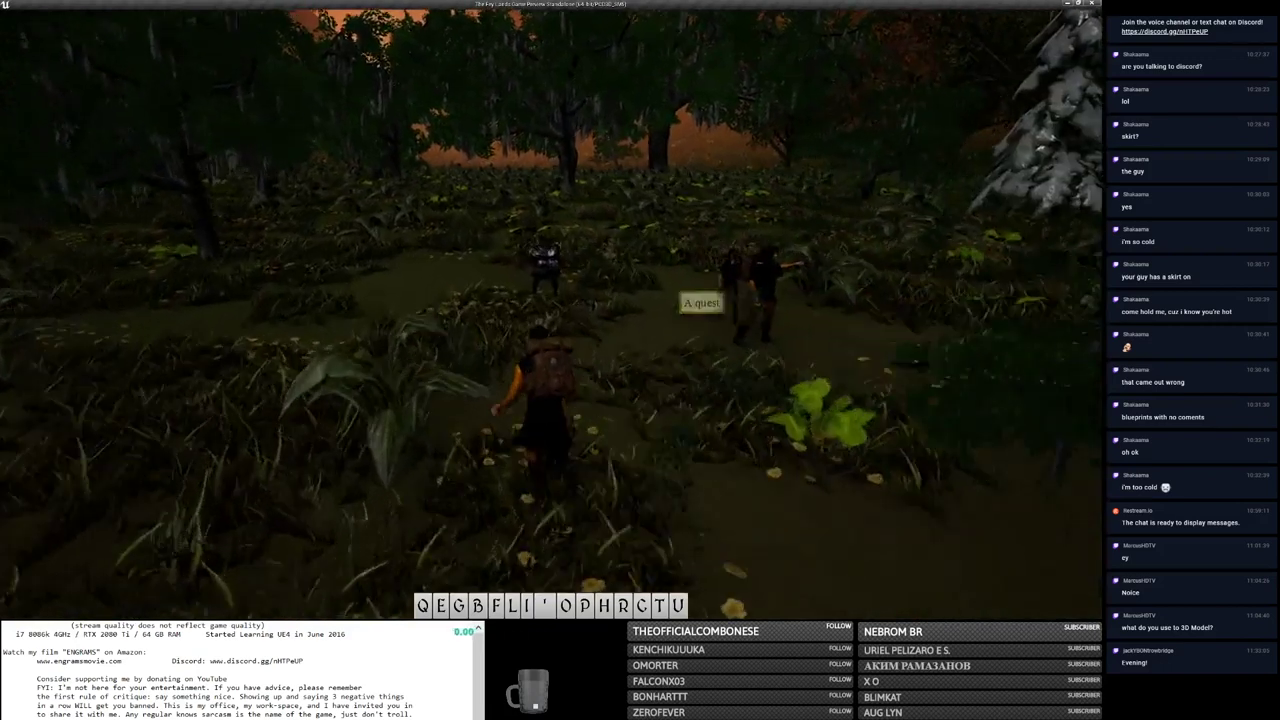
Step: Talk to the quest giver and scroll through the quest dialog
{"action": "left_click", "coordinate": [701, 302]}
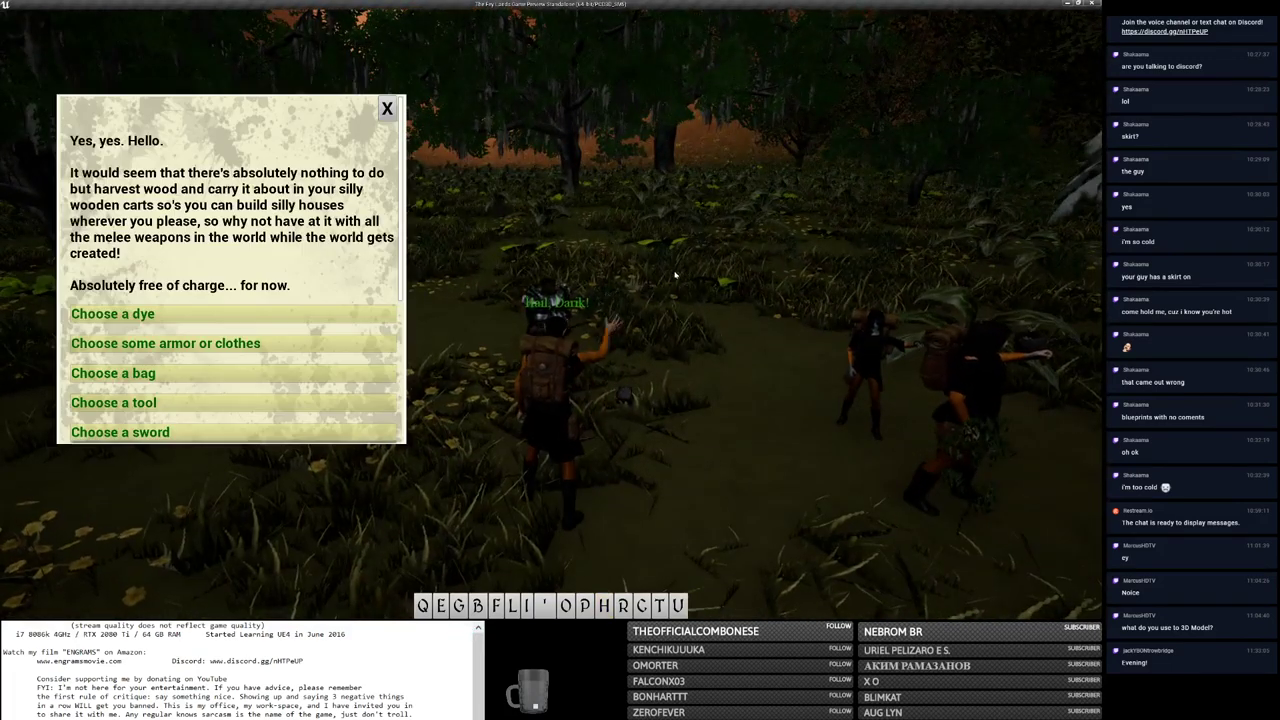
{"action": "right_click_drag", "start_coordinate": [685, 272], "coordinate": [572, 270]}
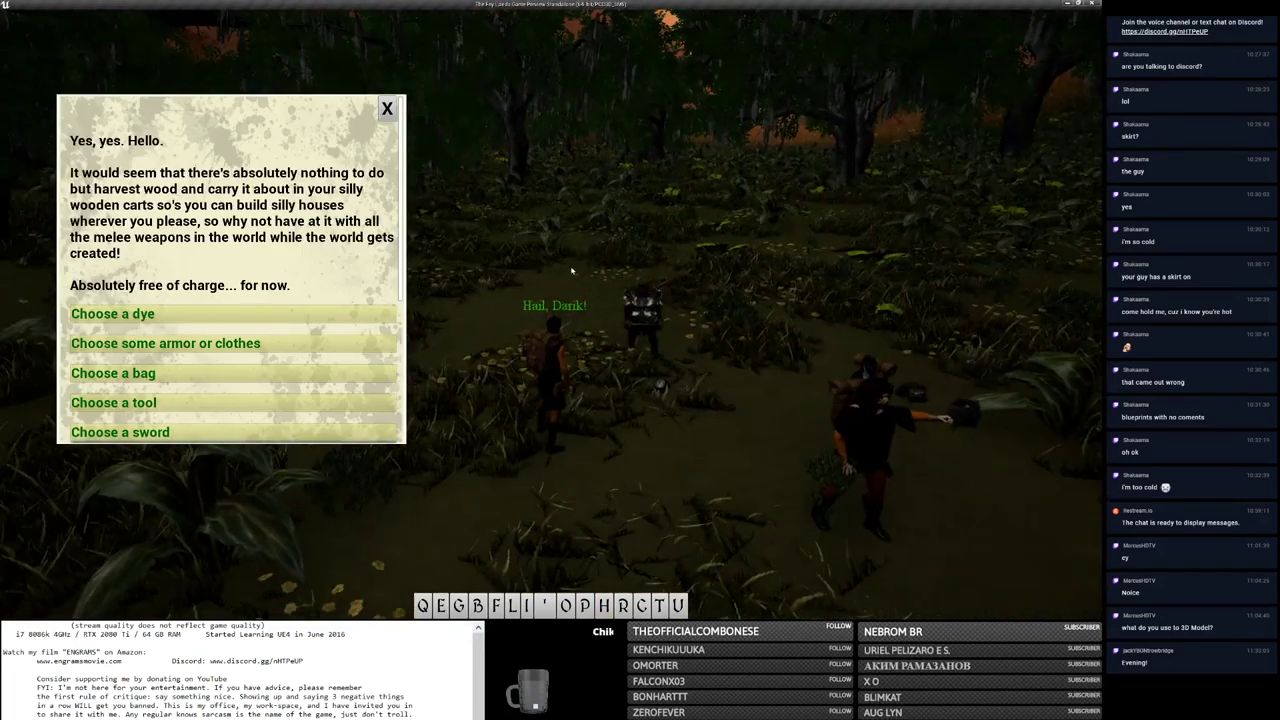
{"action": "scroll", "coordinate": [205, 368], "scroll_direction": "down", "scroll_amount": 3}
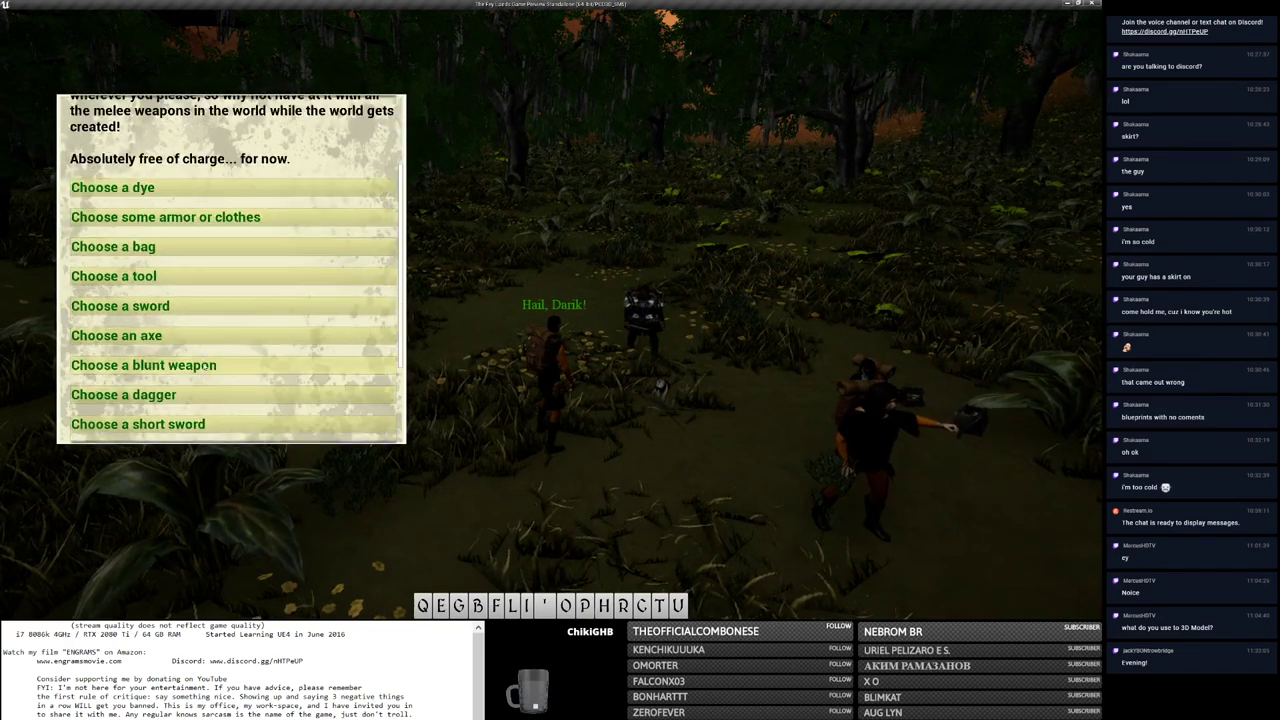
{"action": "scroll", "coordinate": [205, 366], "scroll_direction": "down", "scroll_amount": 1}
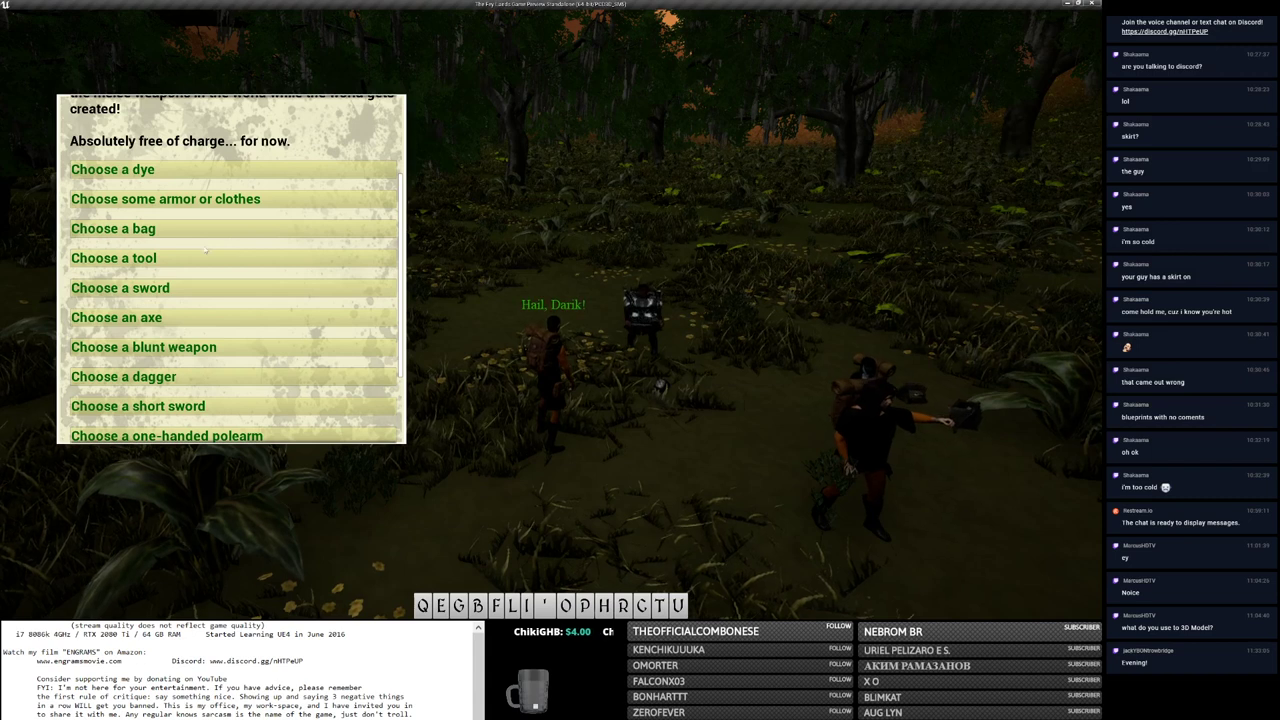
{"action": "scroll", "coordinate": [205, 252], "scroll_direction": "down", "scroll_amount": 4}
{"action": "scroll", "coordinate": [205, 252], "scroll_direction": "down", "scroll_amount": 2}
{"action": "scroll", "coordinate": [205, 252], "scroll_direction": "up", "scroll_amount": 2}
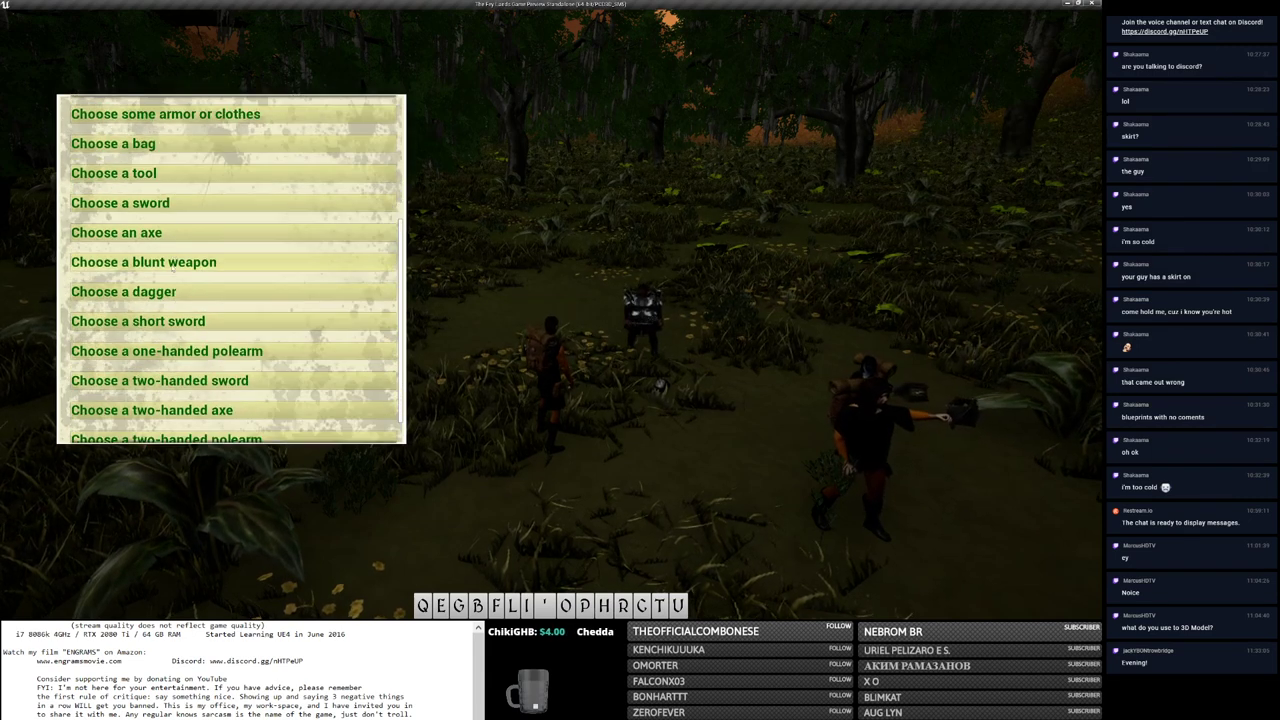
{"action": "scroll", "coordinate": [205, 252], "scroll_direction": "up", "scroll_amount": 2}
Step: Choose a torch from the quest giver's tools, light it, and move it toward the left hand
{"action": "left_click", "coordinate": [150, 190]}
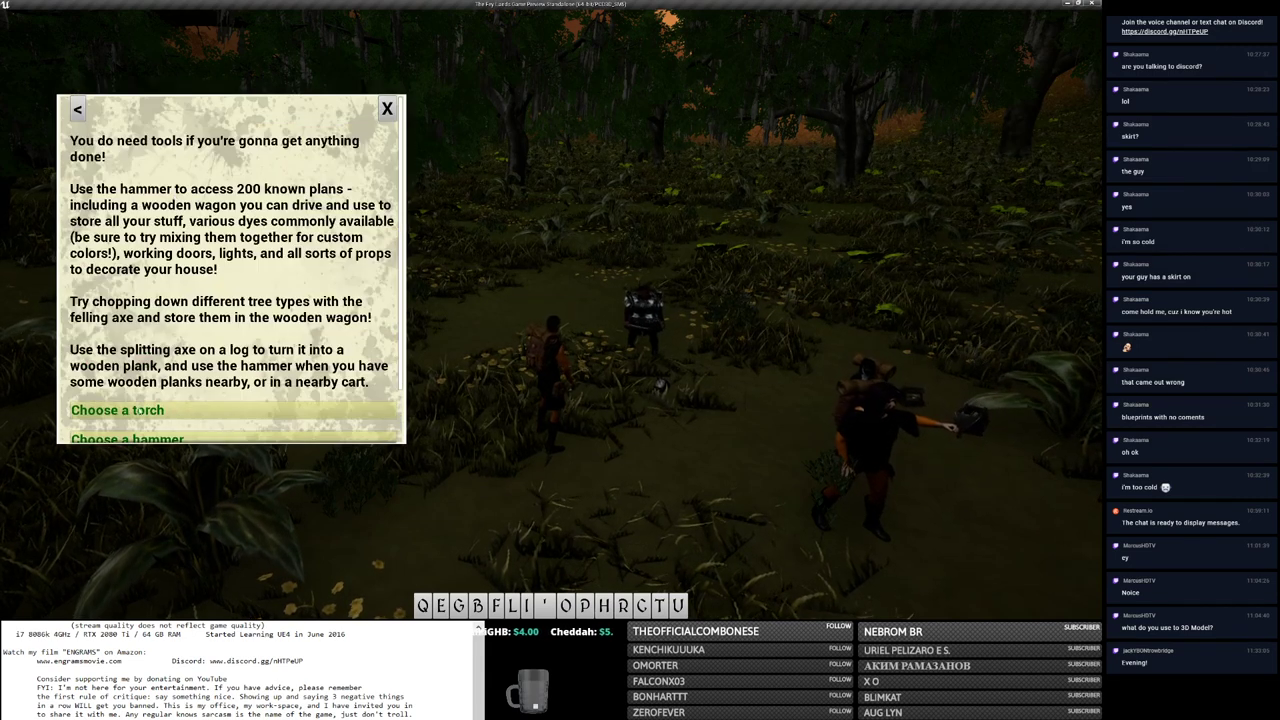
{"action": "left_click", "coordinate": [136, 417]}
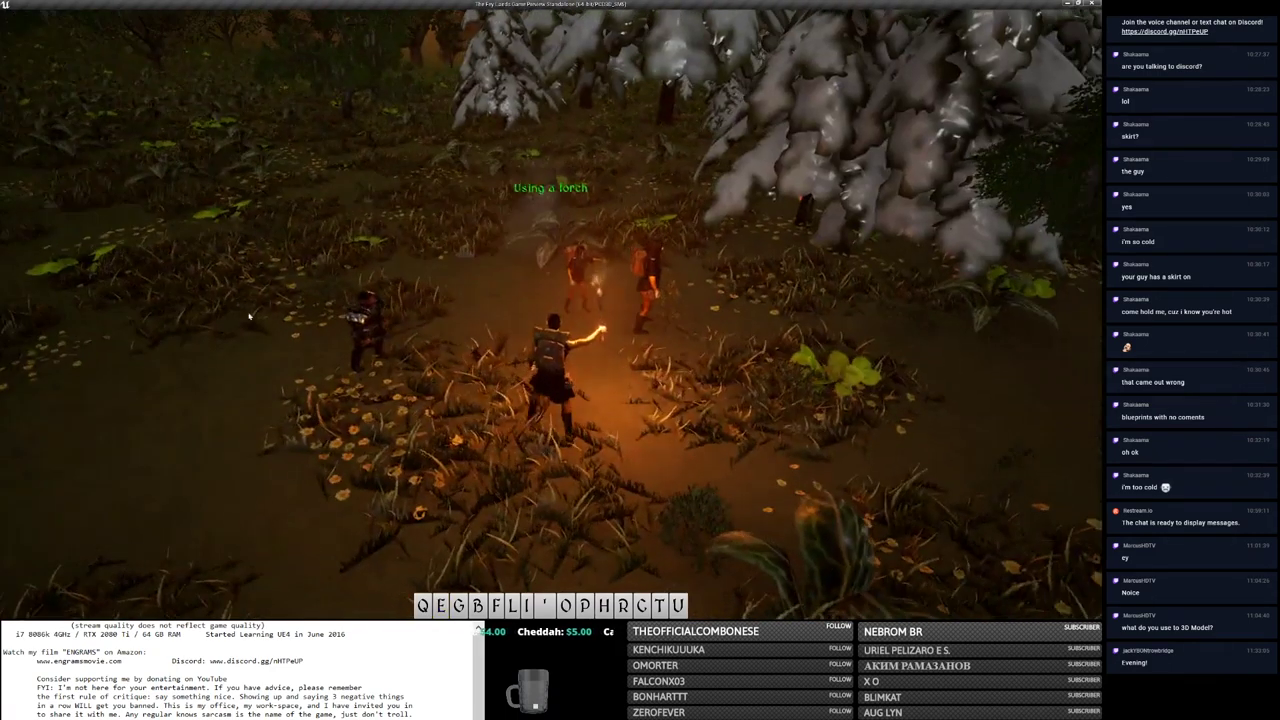
{"action": "key", "text": "b"}
{"action": "left_click", "coordinate": [854, 559]}
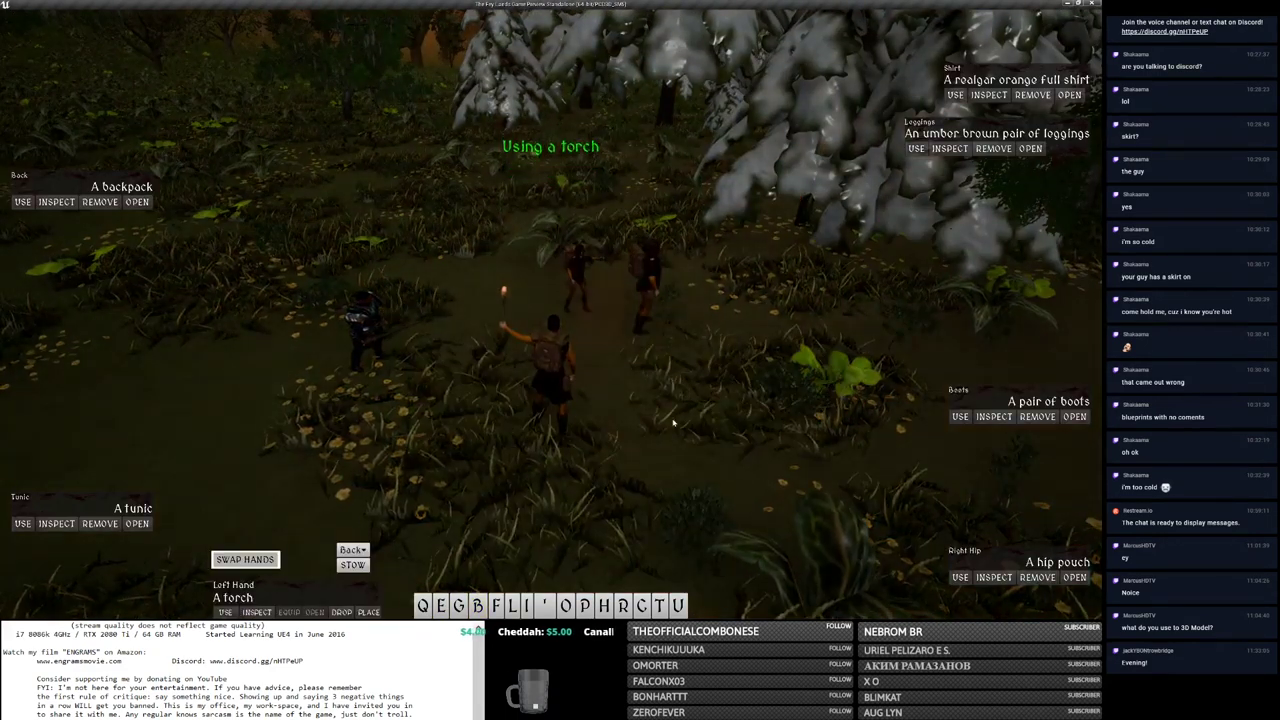
Step: Light the equipped torch, close the overlay, and exit the standalone game back to the editor
{"action": "key", "text": "q"}
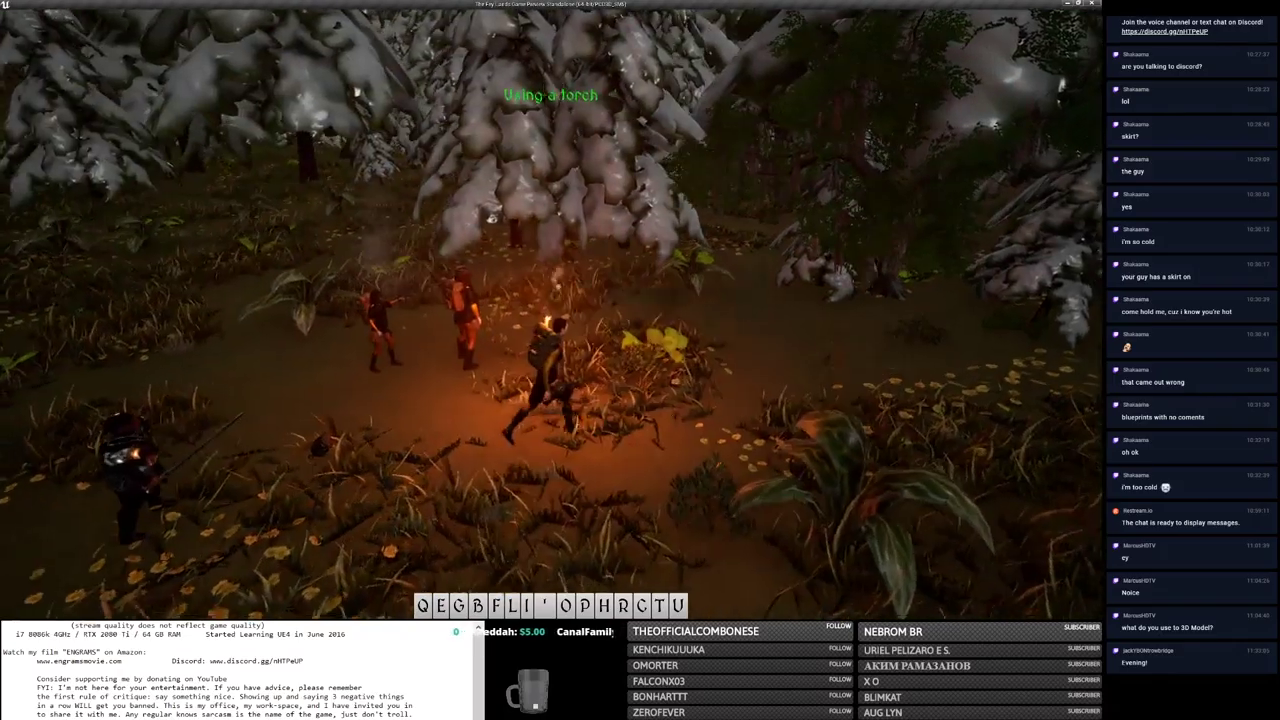
{"action": "key", "text": "Tab"}
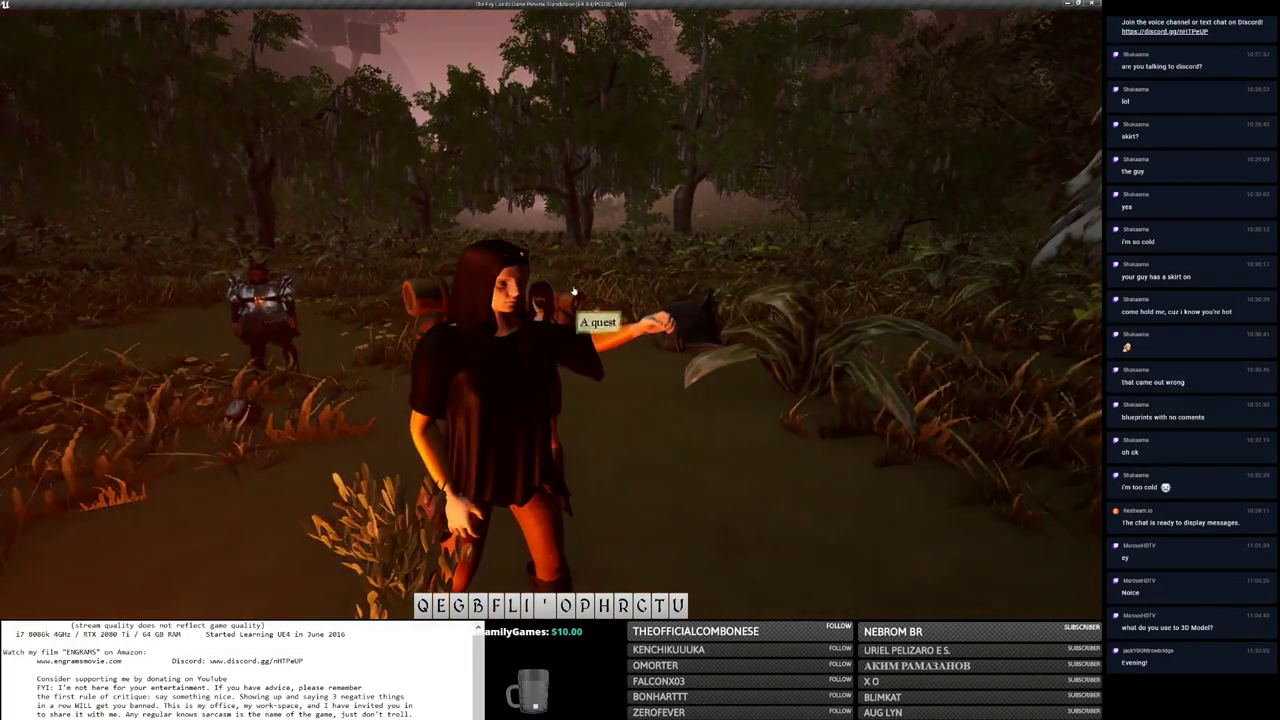
{"action": "key", "text": "Escape"}
{"action": "key", "text": "alt+Tab"}
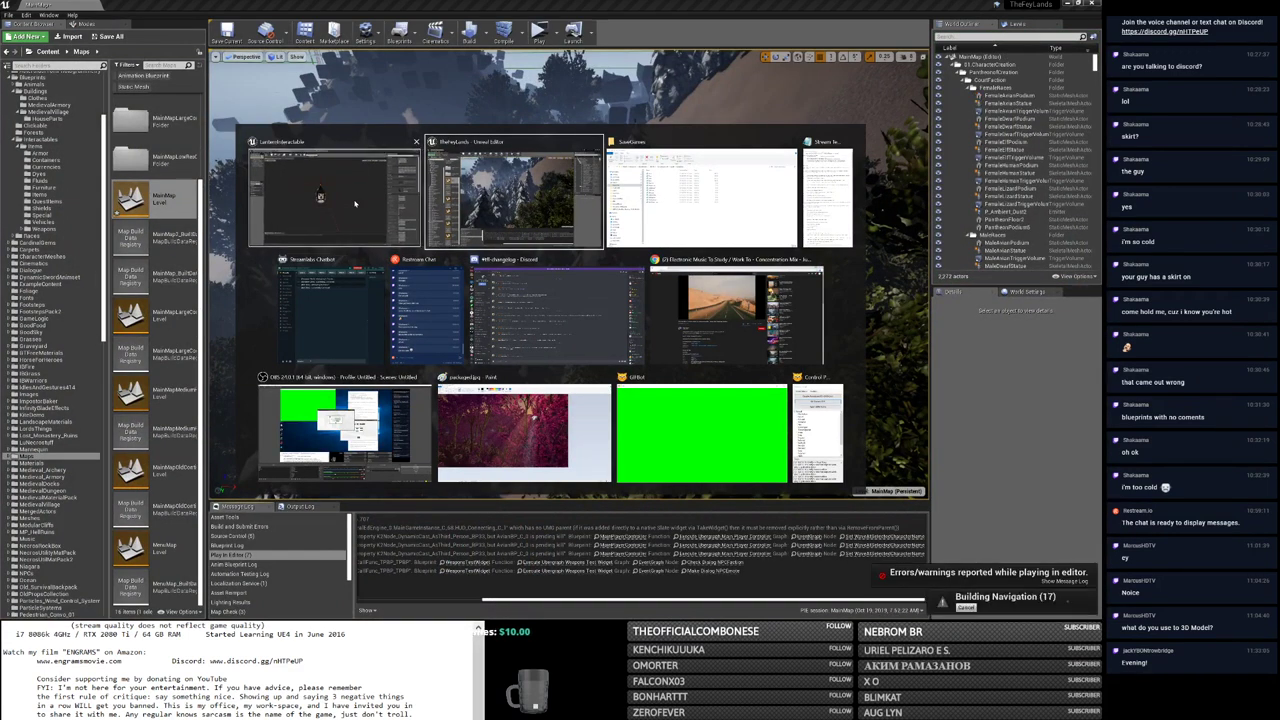
Step: Return to the Item blueprint editor and select its InteractSphere component
{"action": "left_click", "coordinate": [354, 204]}
{"action": "left_click", "coordinate": [52, 6]}
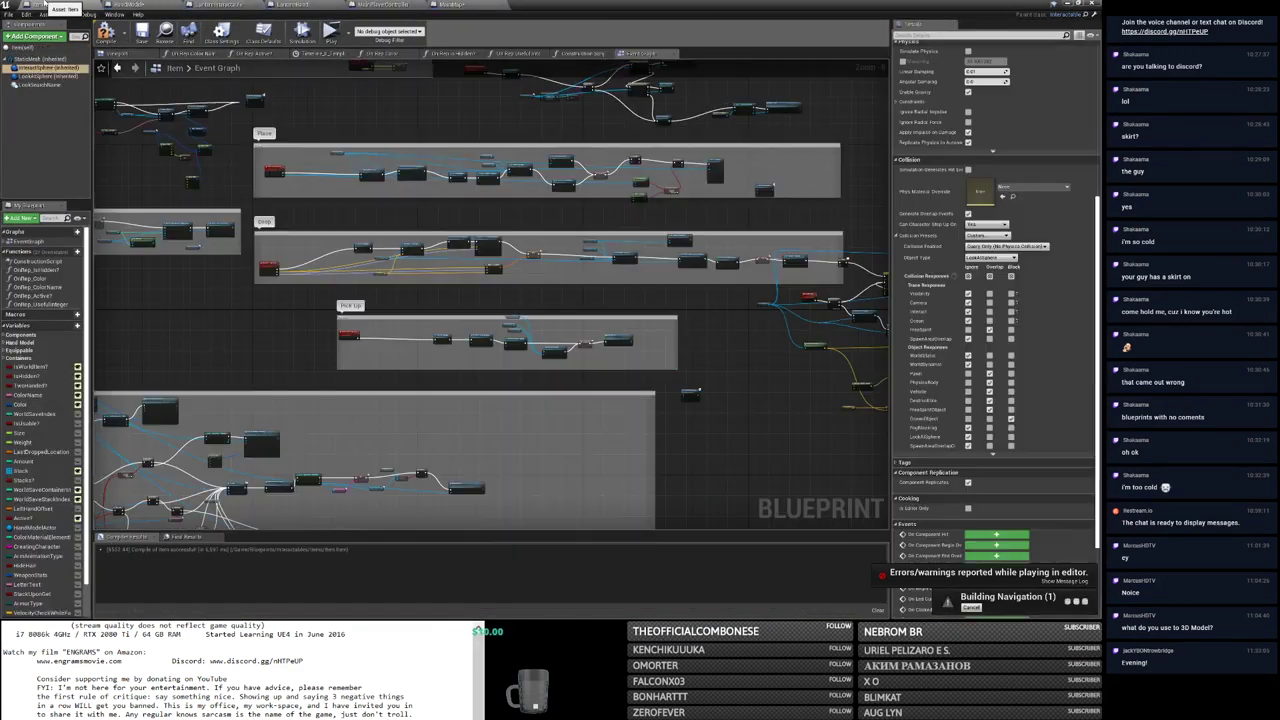
{"action": "left_click", "coordinate": [50, 67]}
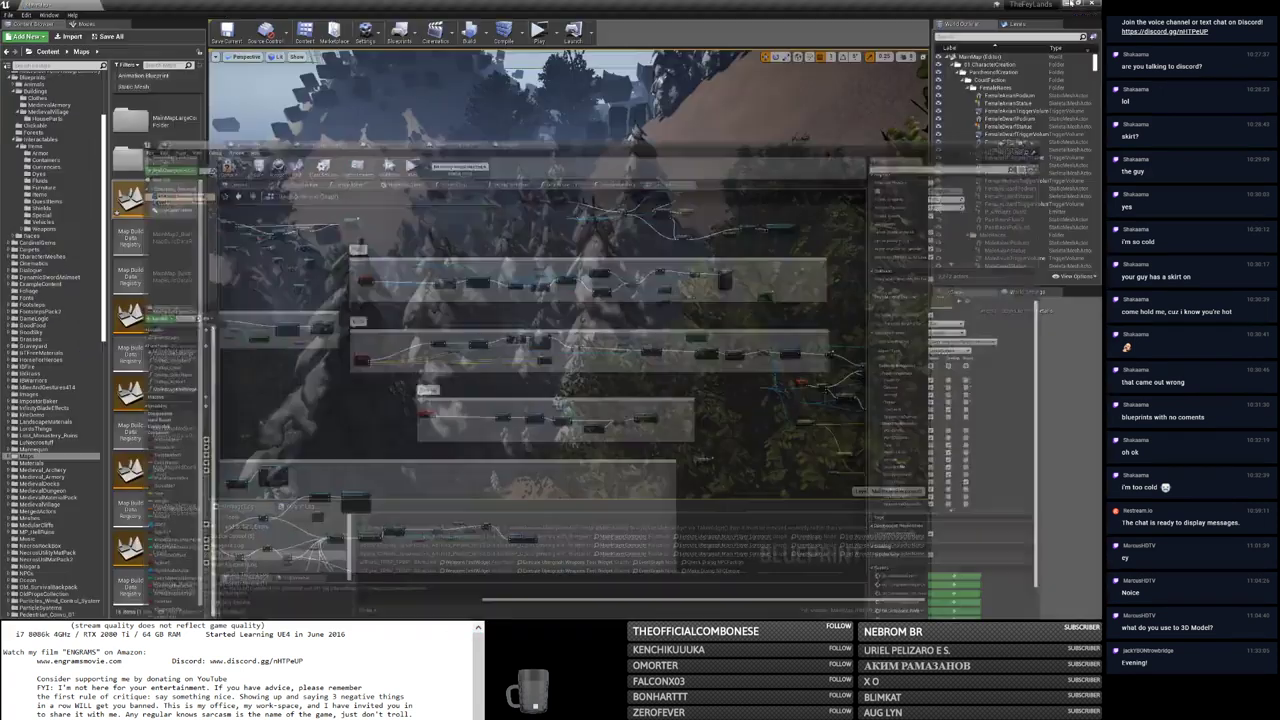
{"action": "left_click", "coordinate": [1094, 12]}
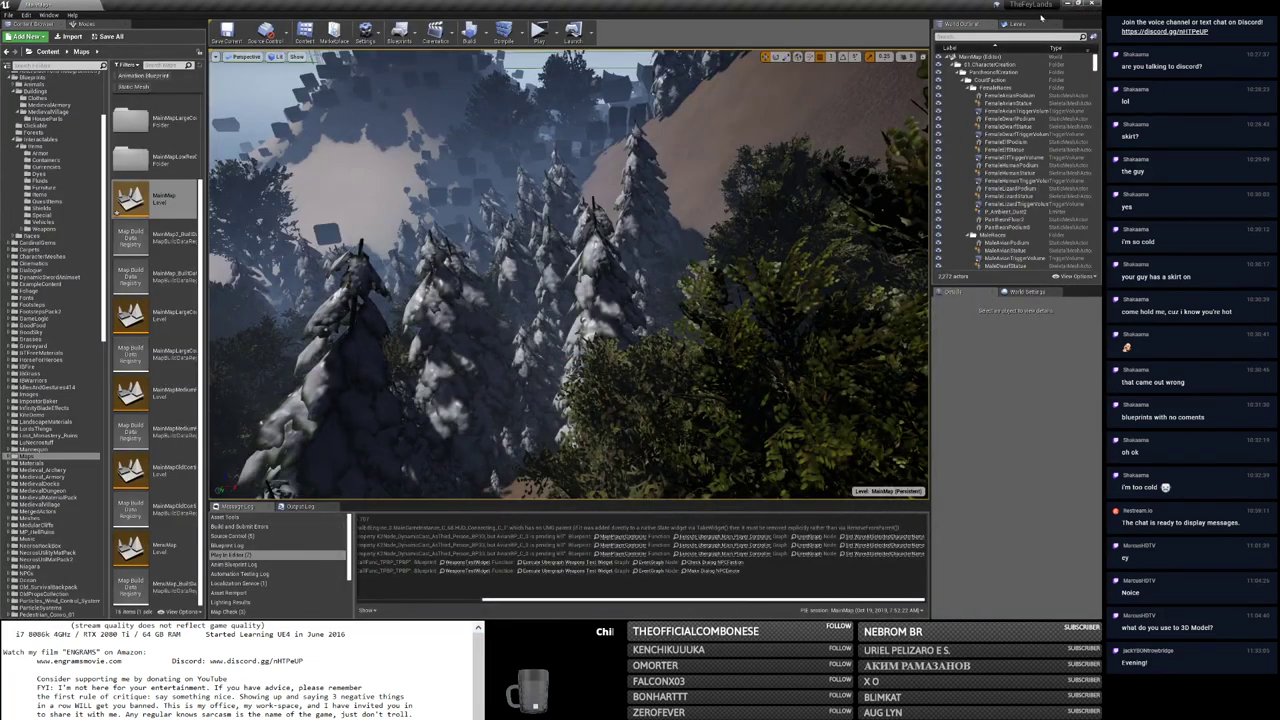
{"action": "key", "text": "alt+Tab"}
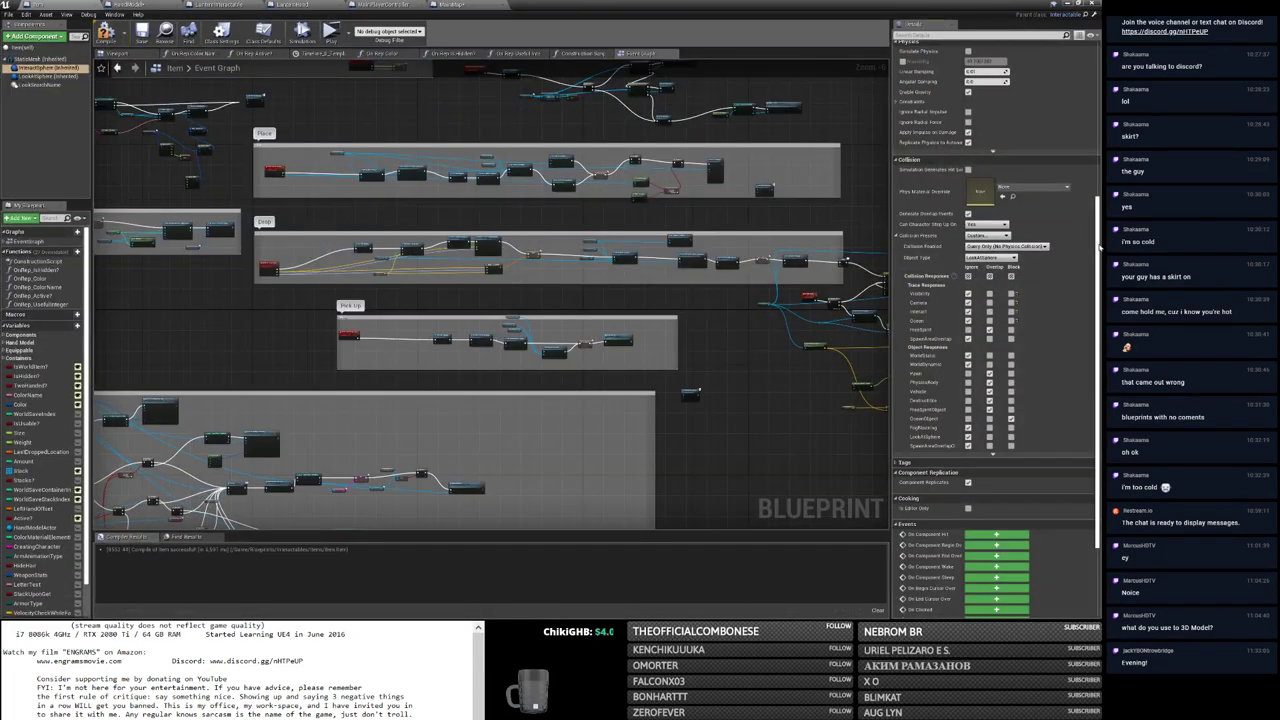
{"action": "scroll", "coordinate": [1000, 250], "scroll_direction": "up", "scroll_amount": 10}
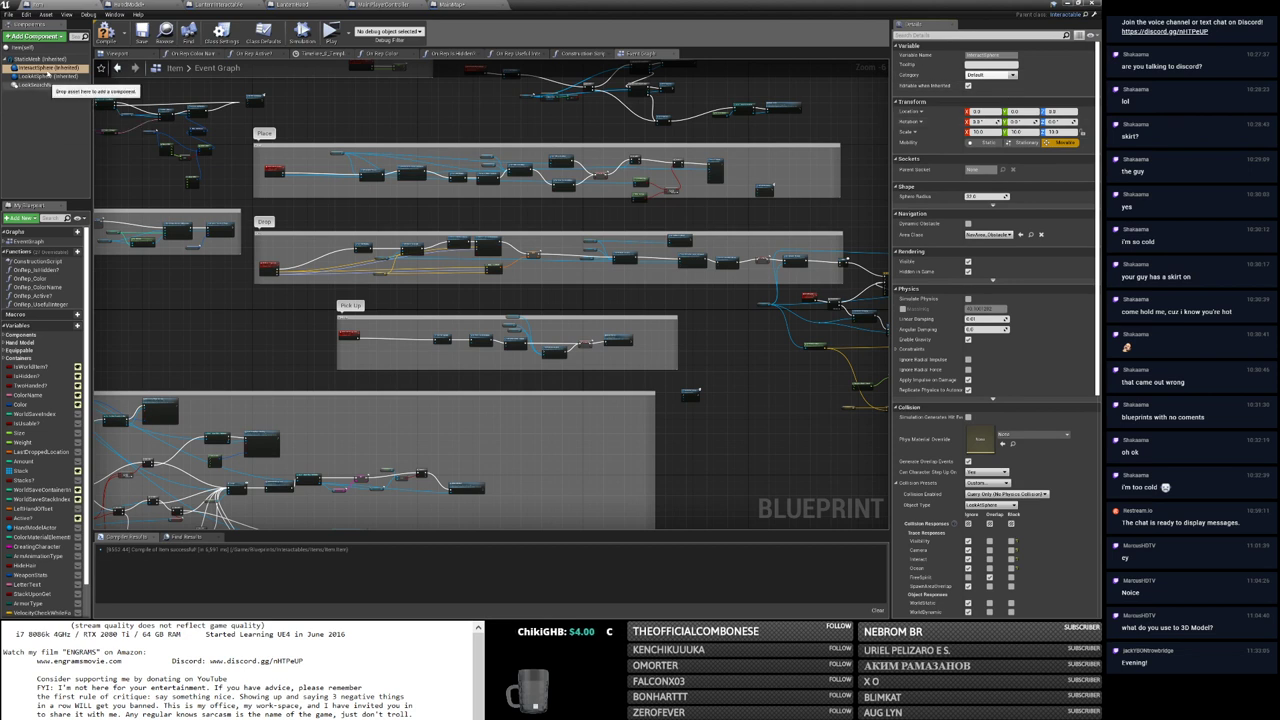
Step: Inspect the Item's Left Hand Offset class default, recompile, and open HandModel's Adjust Left Hand Offset graph
{"action": "left_click", "coordinate": [24, 47]}
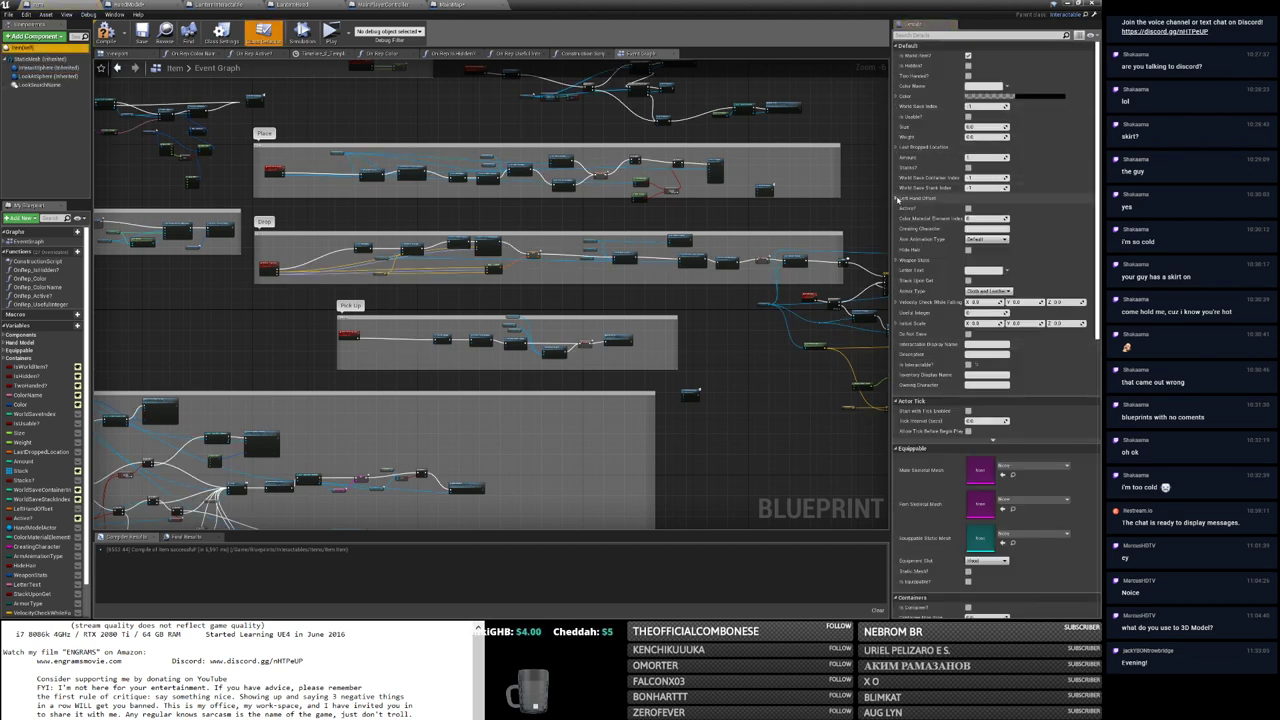
{"action": "left_click", "coordinate": [896, 198]}
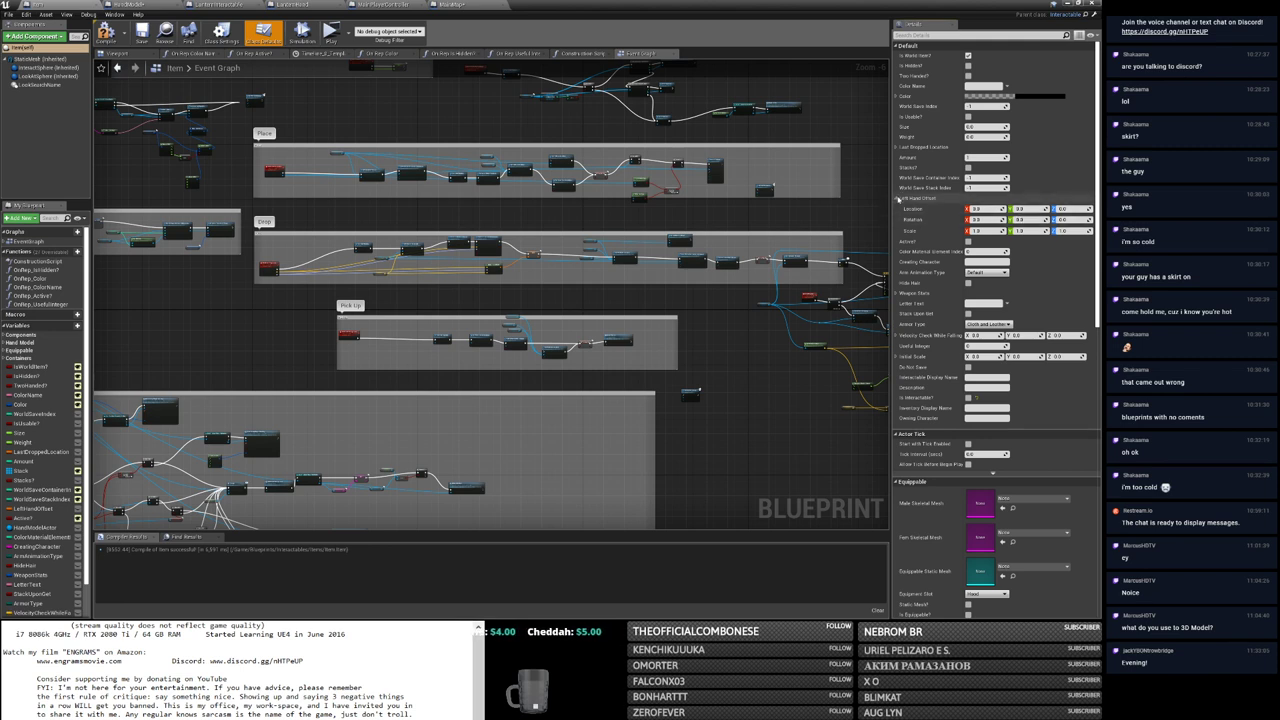
{"action": "left_click", "coordinate": [894, 198]}
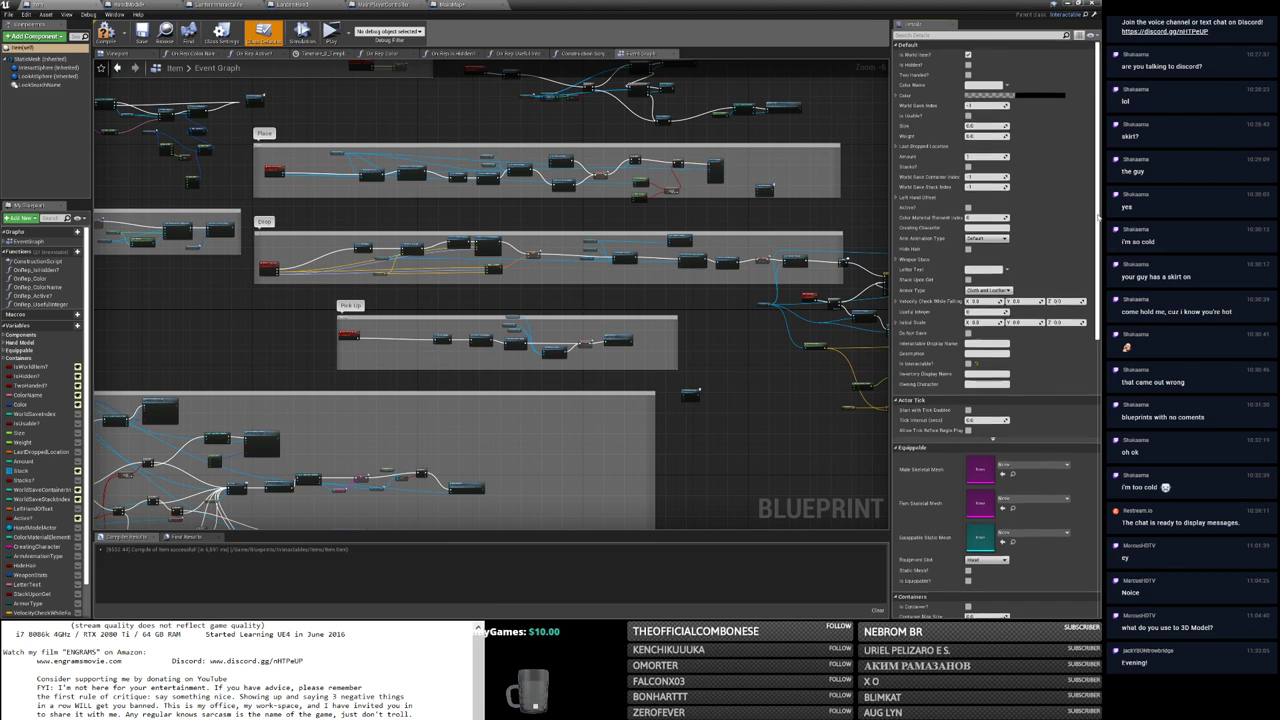
{"action": "mouse_move", "coordinate": [1098, 217]}
{"action": "left_mouse_down"}
{"action": "mouse_move", "coordinate": [1100, 450]}
{"action": "mouse_move", "coordinate": [1102, 185]}
{"action": "left_mouse_up"}
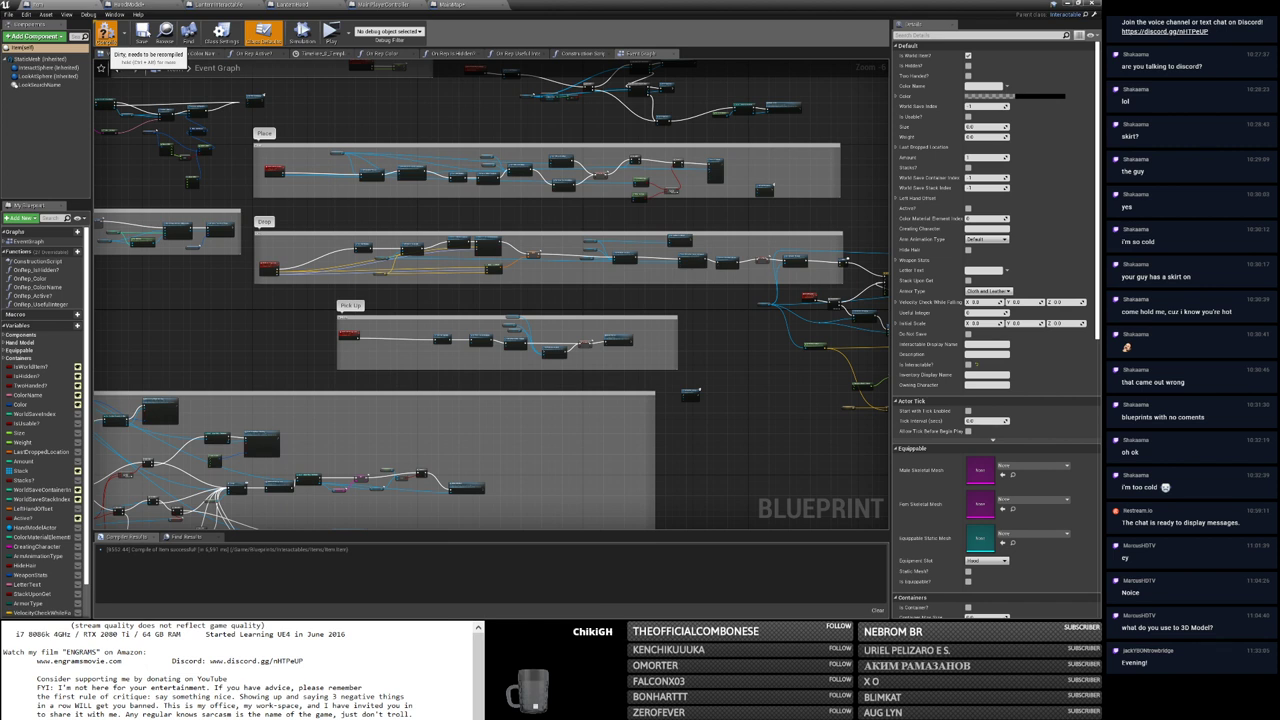
{"action": "left_click", "coordinate": [105, 35]}
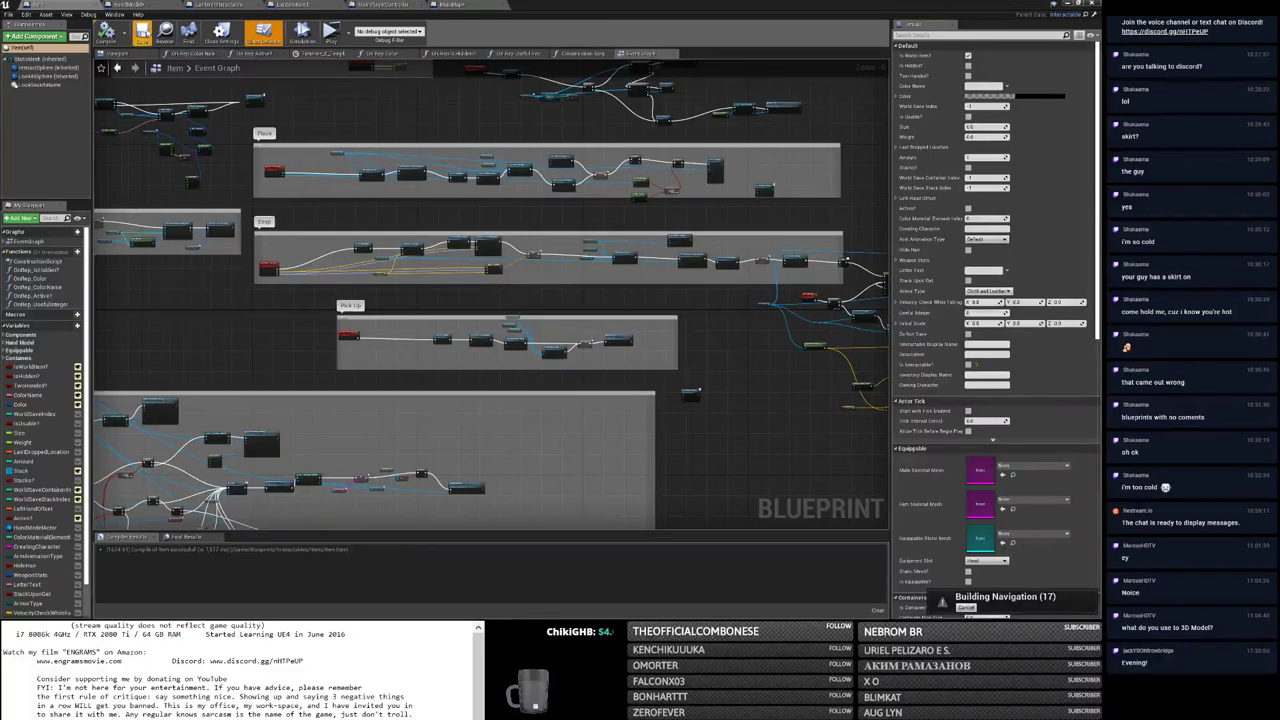
{"action": "left_click", "coordinate": [130, 5]}
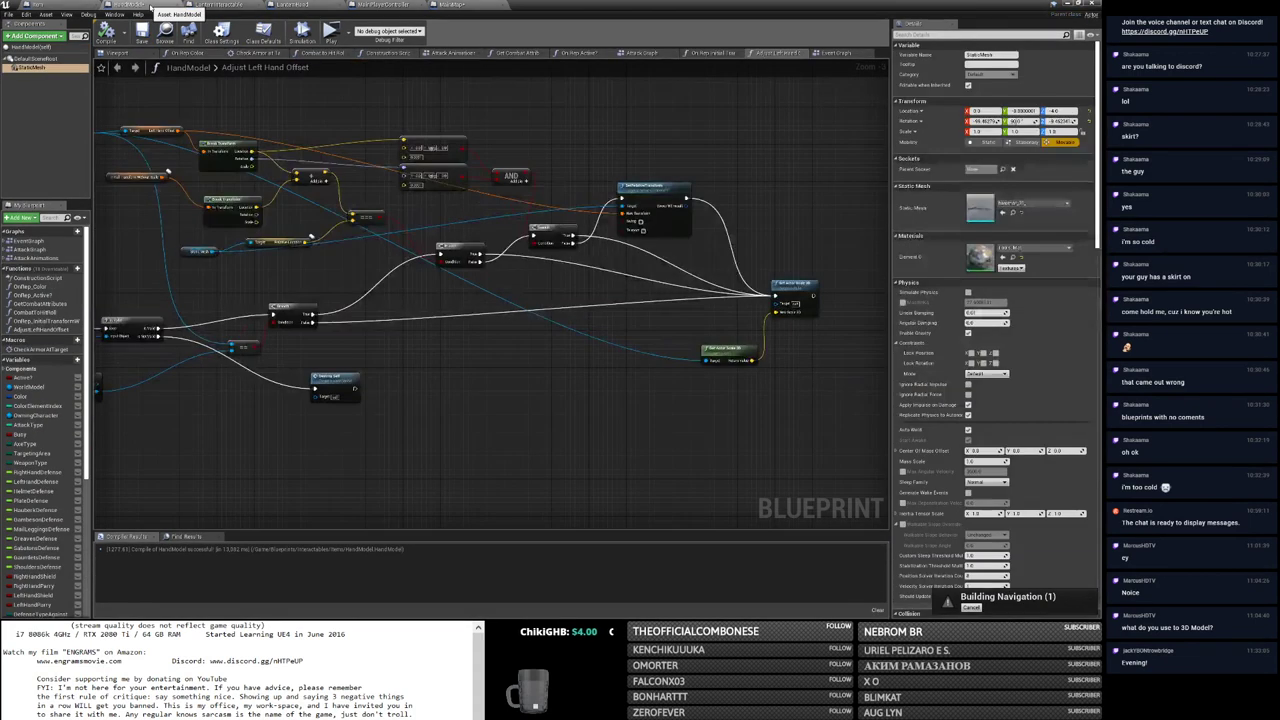
Step: Save the HandModel blueprint and view the TorchHand blueprint's class defaults
{"action": "left_click", "coordinate": [142, 33]}
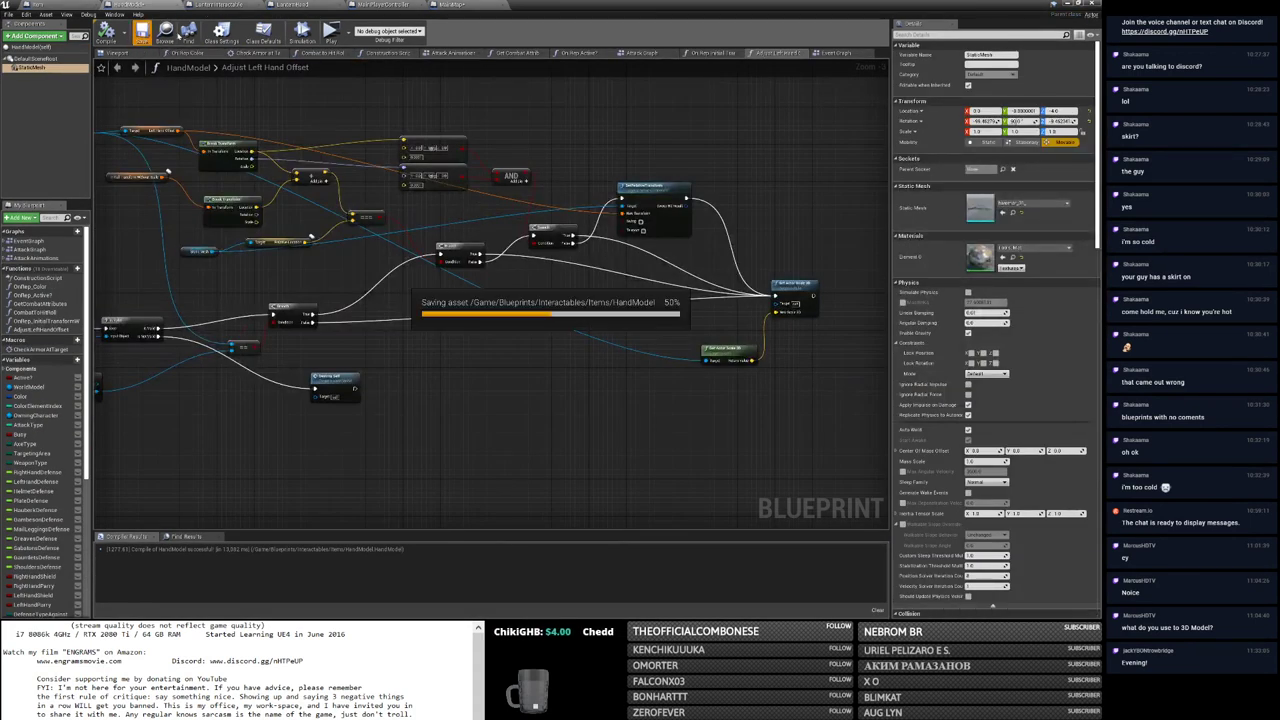
{"action": "left_click", "coordinate": [290, 5]}
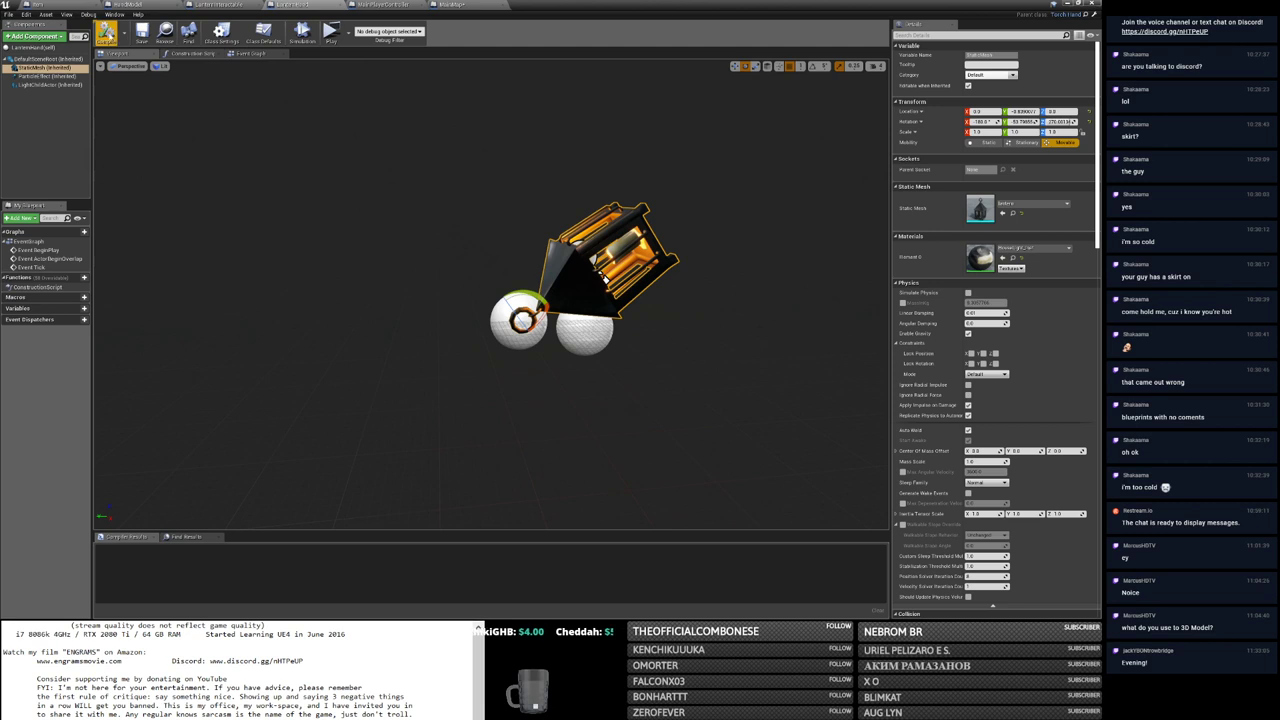
{"action": "left_click", "coordinate": [76, 48]}
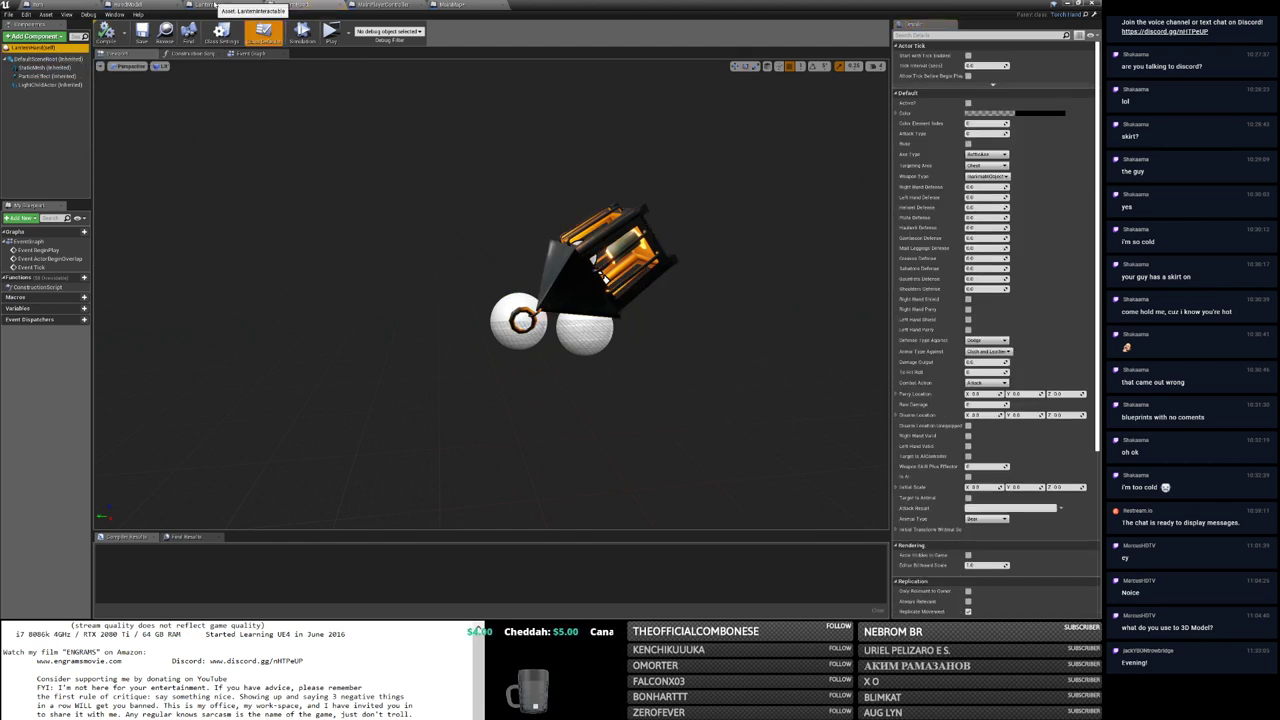
Step: Set LanternInteractable's Left Hand Offset X rotation to -90 and recompile it
{"action": "left_click", "coordinate": [220, 4]}
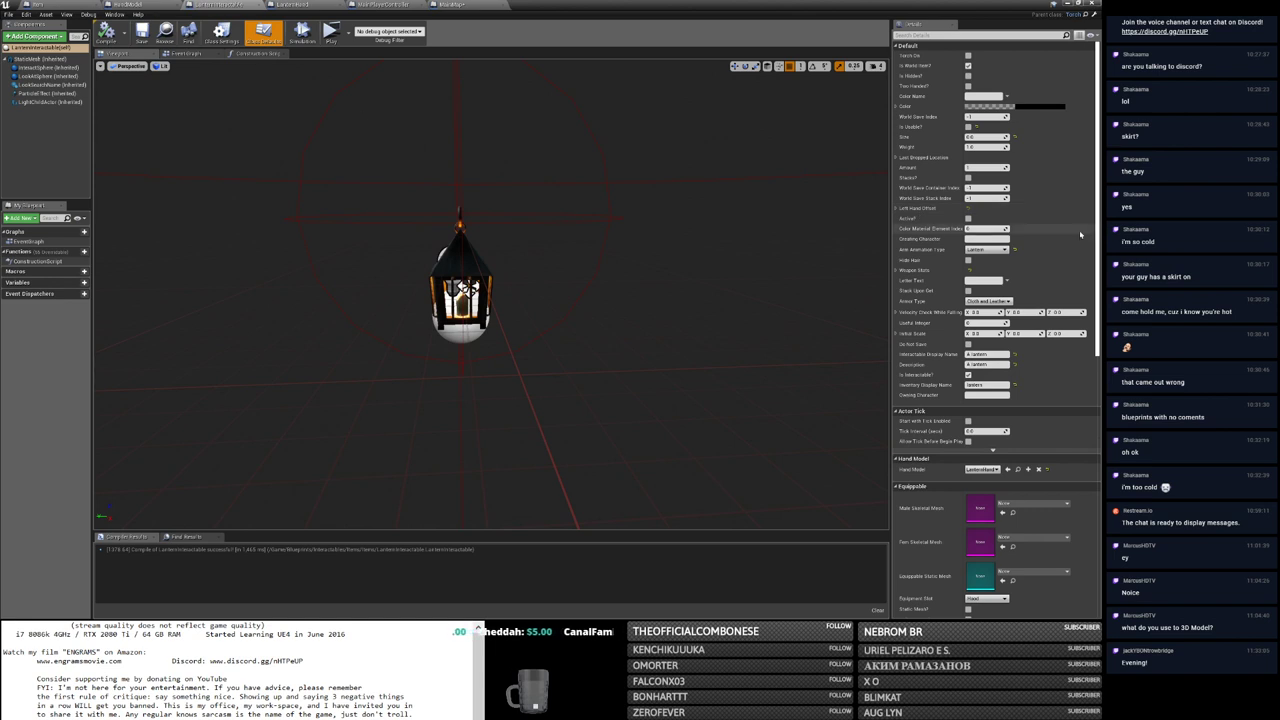
{"action": "left_click", "coordinate": [895, 205]}
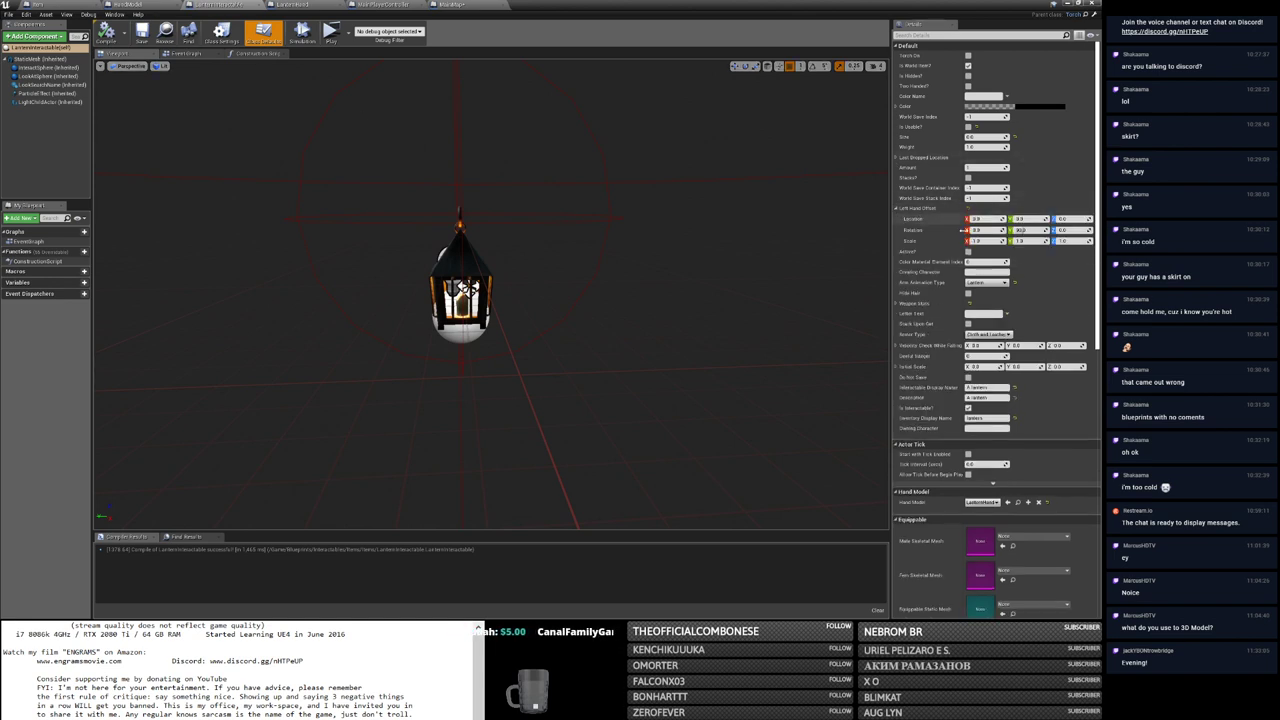
{"action": "left_click", "coordinate": [985, 230]}
{"action": "type", "text": "-90"}
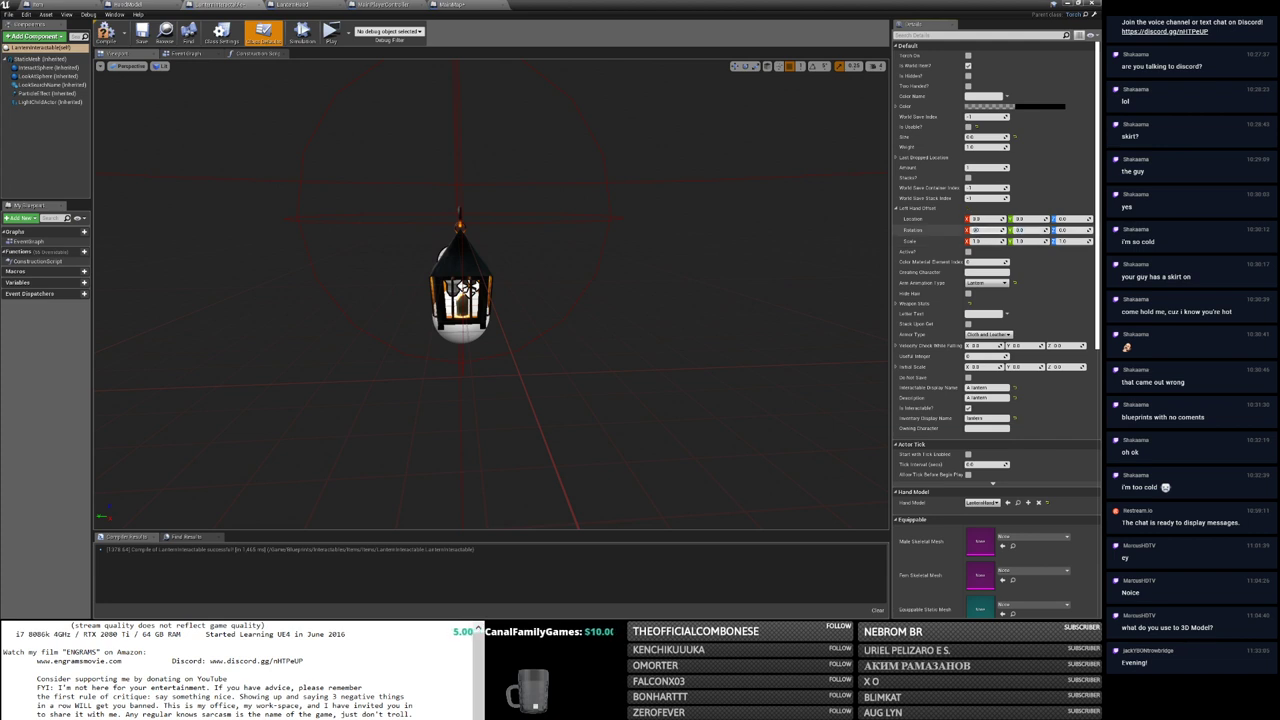
{"action": "key", "text": "Return"}
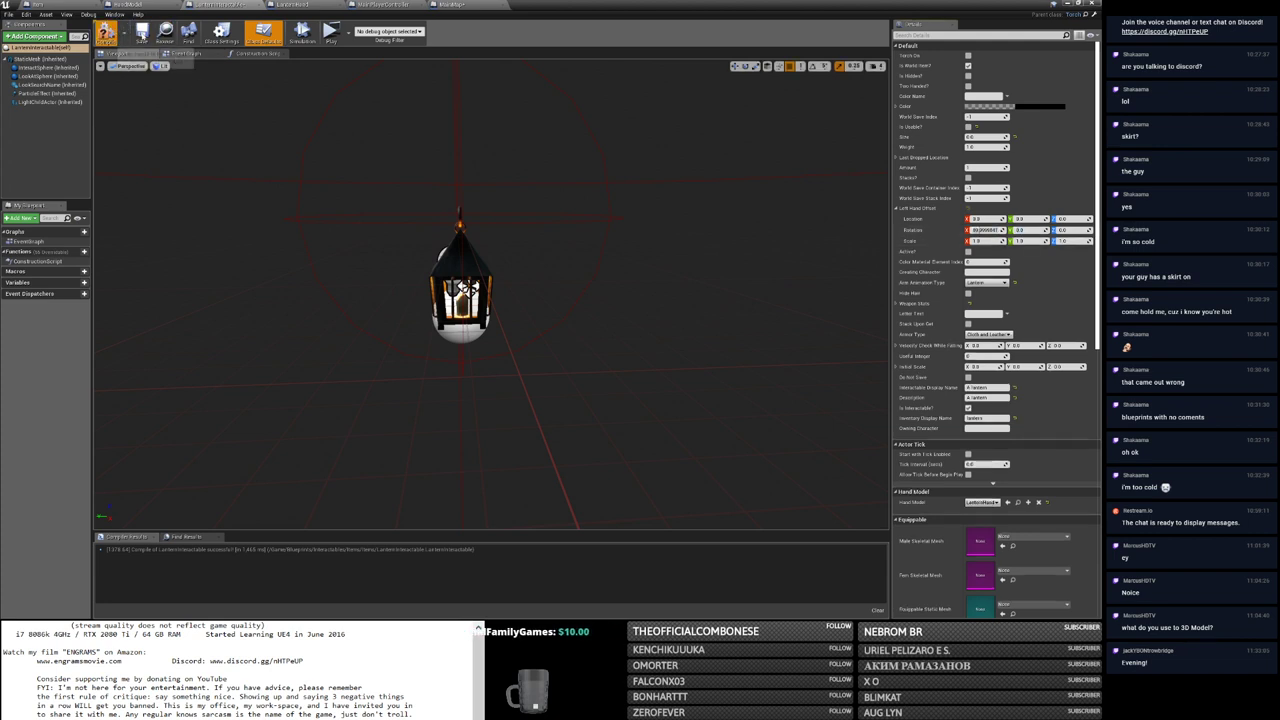
{"action": "left_click", "coordinate": [106, 33]}
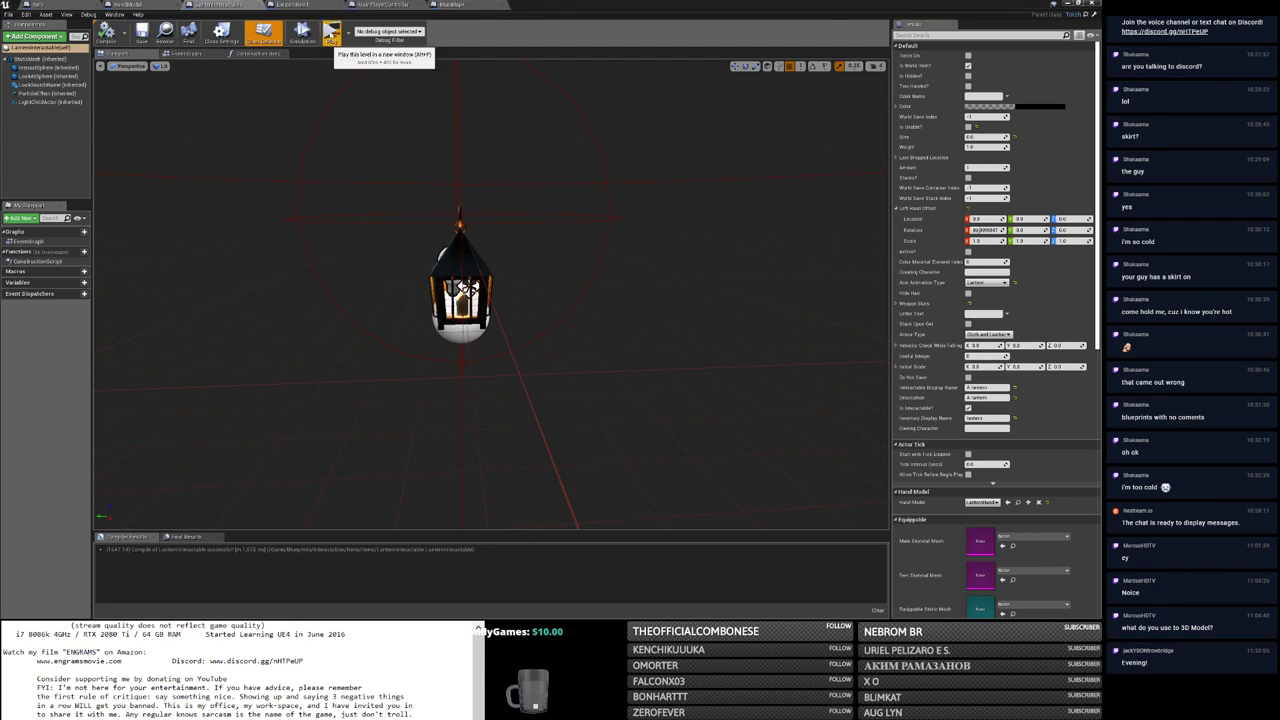
{"action": "left_click", "coordinate": [347, 33]}
Step: Log into a New Editor Window game, test the lantern, then return to the LanternInteractable blueprint
{"action": "left_click", "coordinate": [331, 34]}
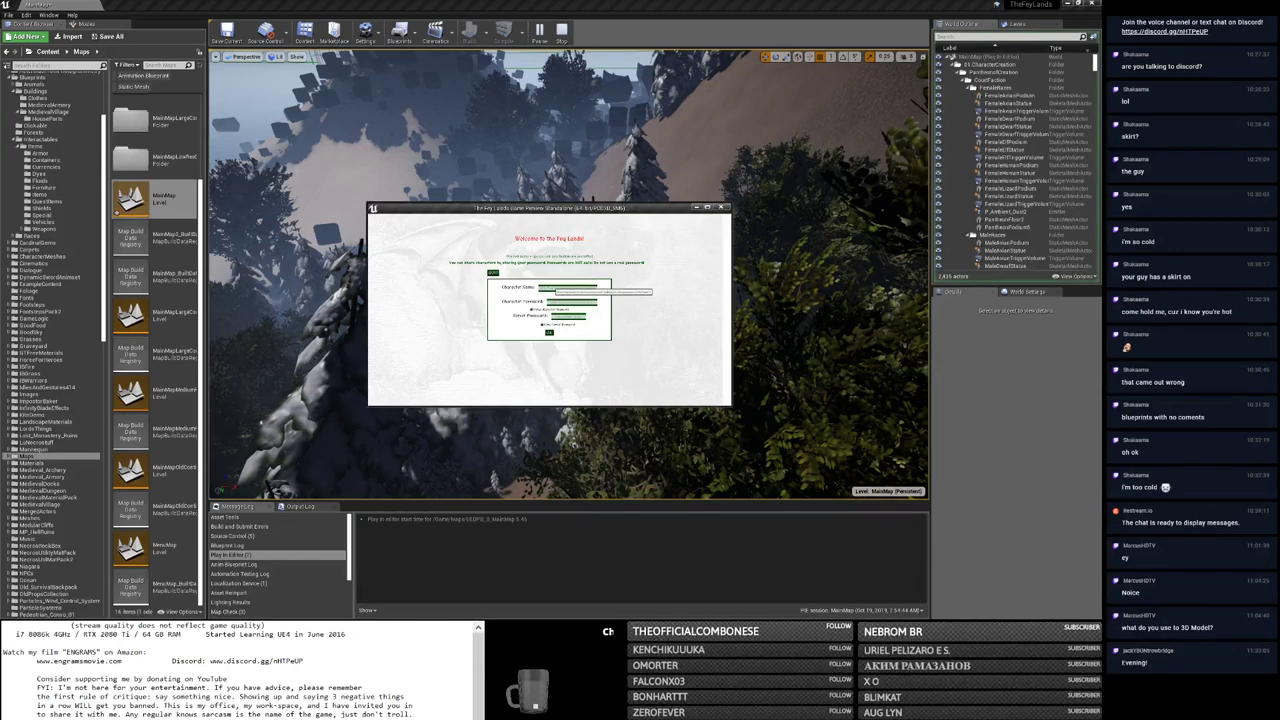
{"action": "left_click", "coordinate": [549, 334]}
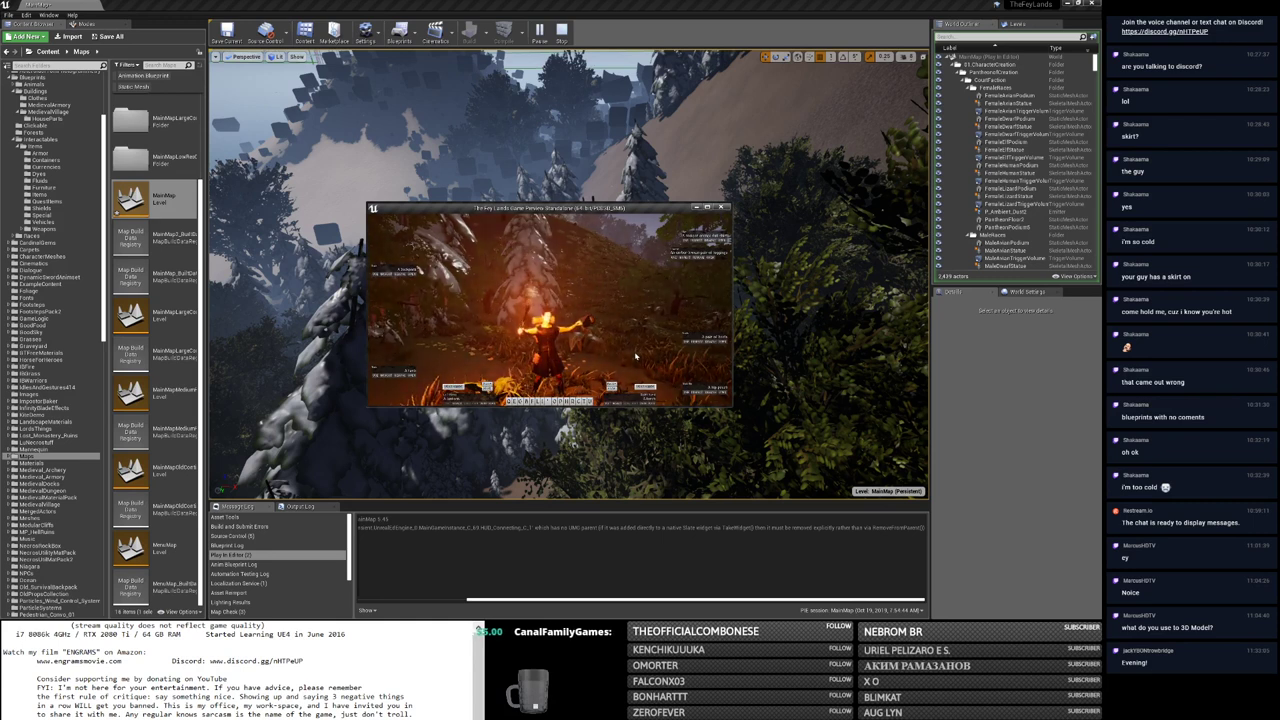
{"action": "key", "text": "Escape"}
{"action": "key", "text": "alt+Tab"}
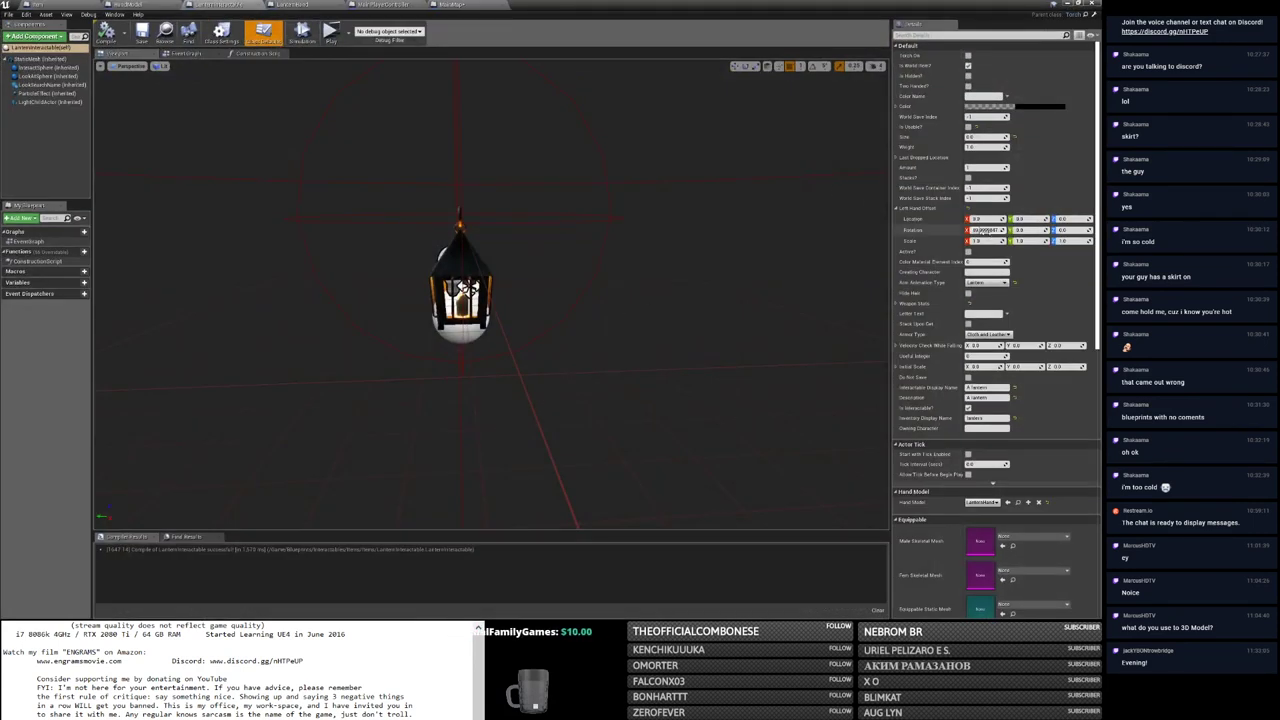
Step: Change the lantern's Left Hand Offset X and Z rotation, recompile, and return to Item's Event Graph
{"action": "left_click", "coordinate": [982, 230]}
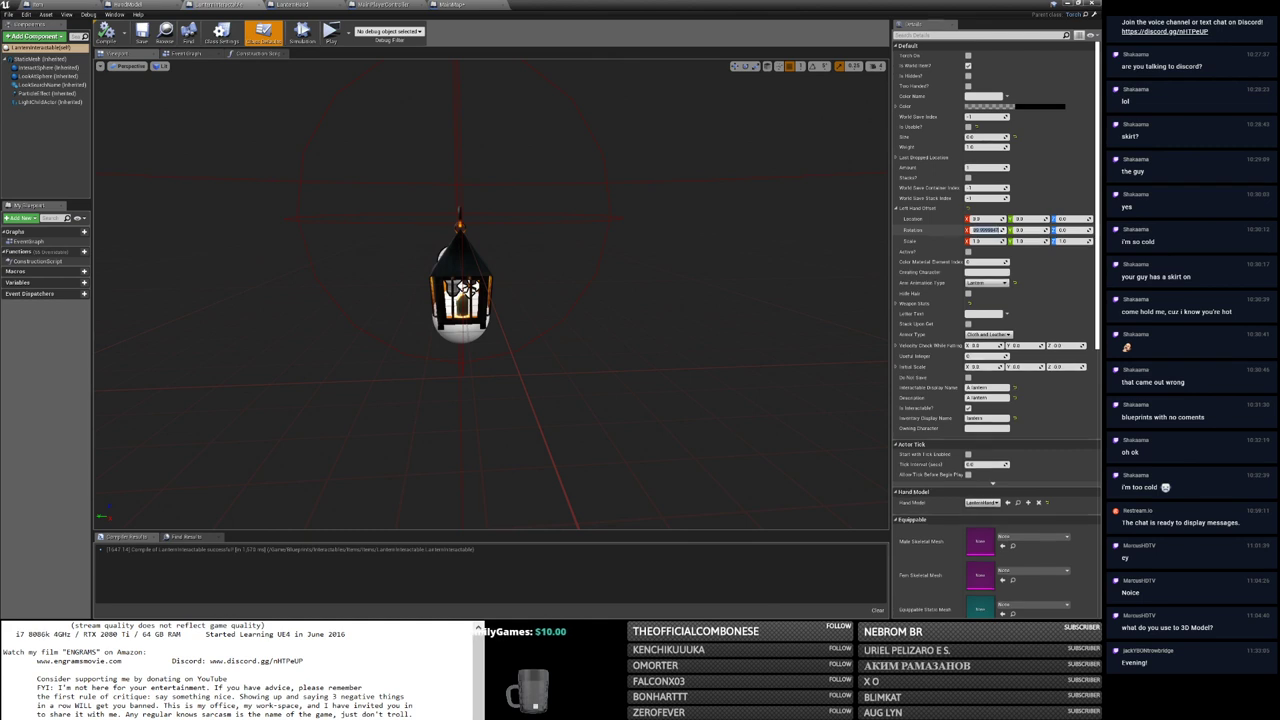
{"action": "left_click", "coordinate": [1063, 230]}
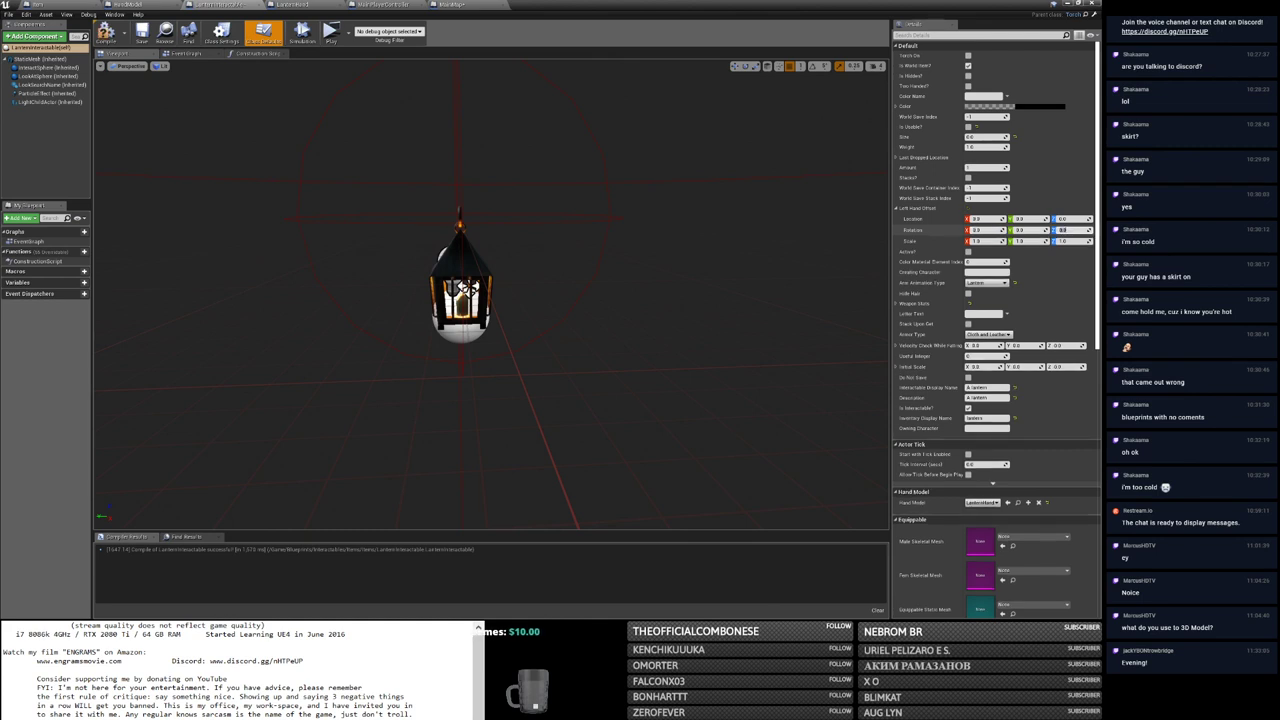
{"action": "key", "text": "Return"}
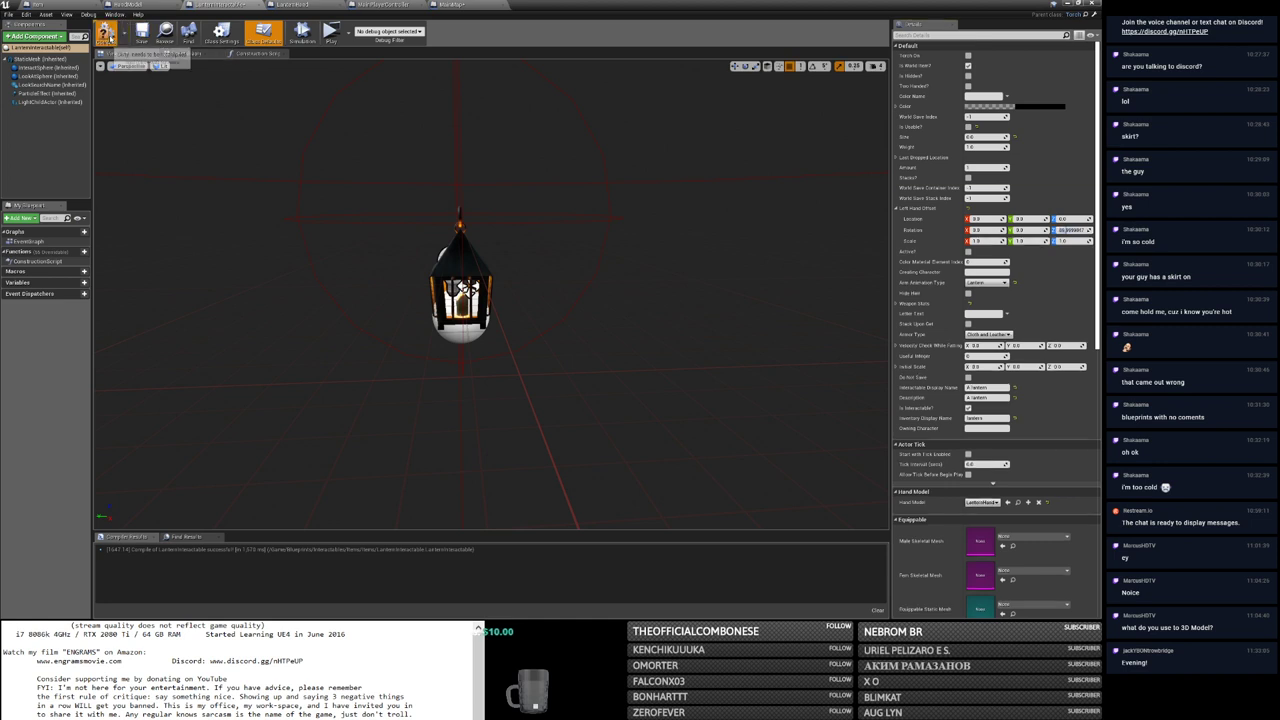
{"action": "left_click", "coordinate": [141, 40]}
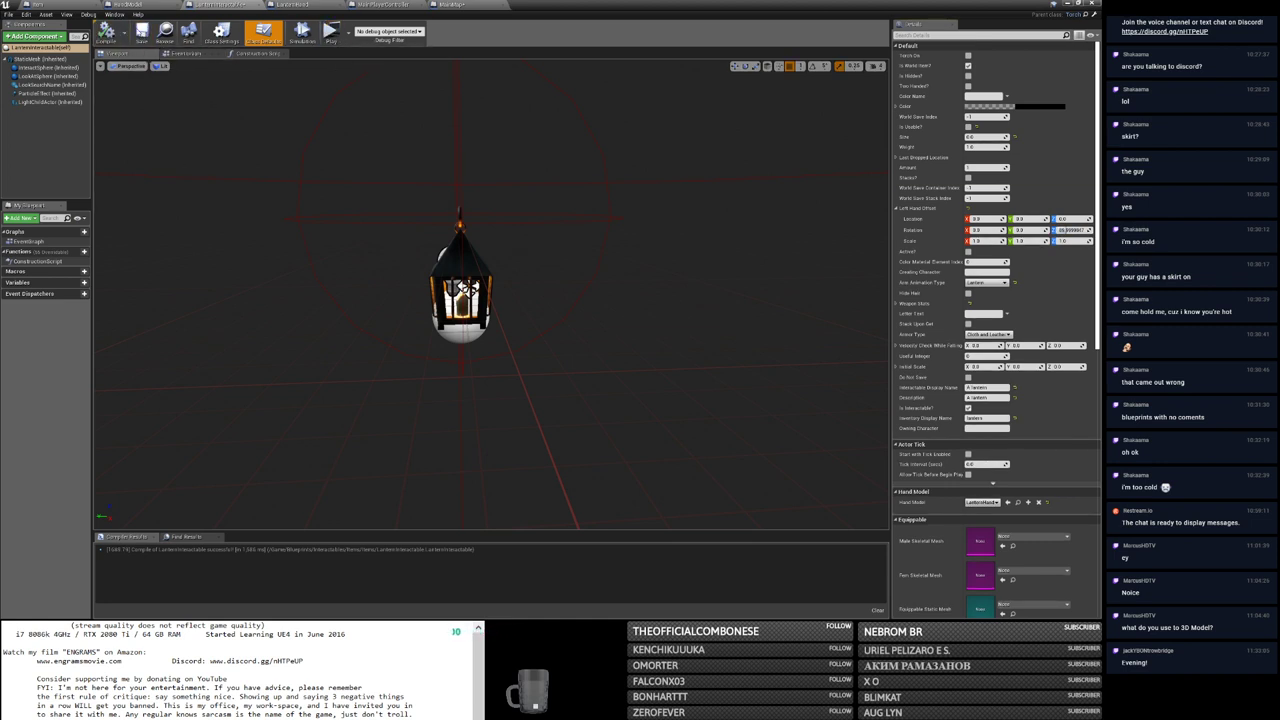
{"action": "left_click", "coordinate": [66, 6]}
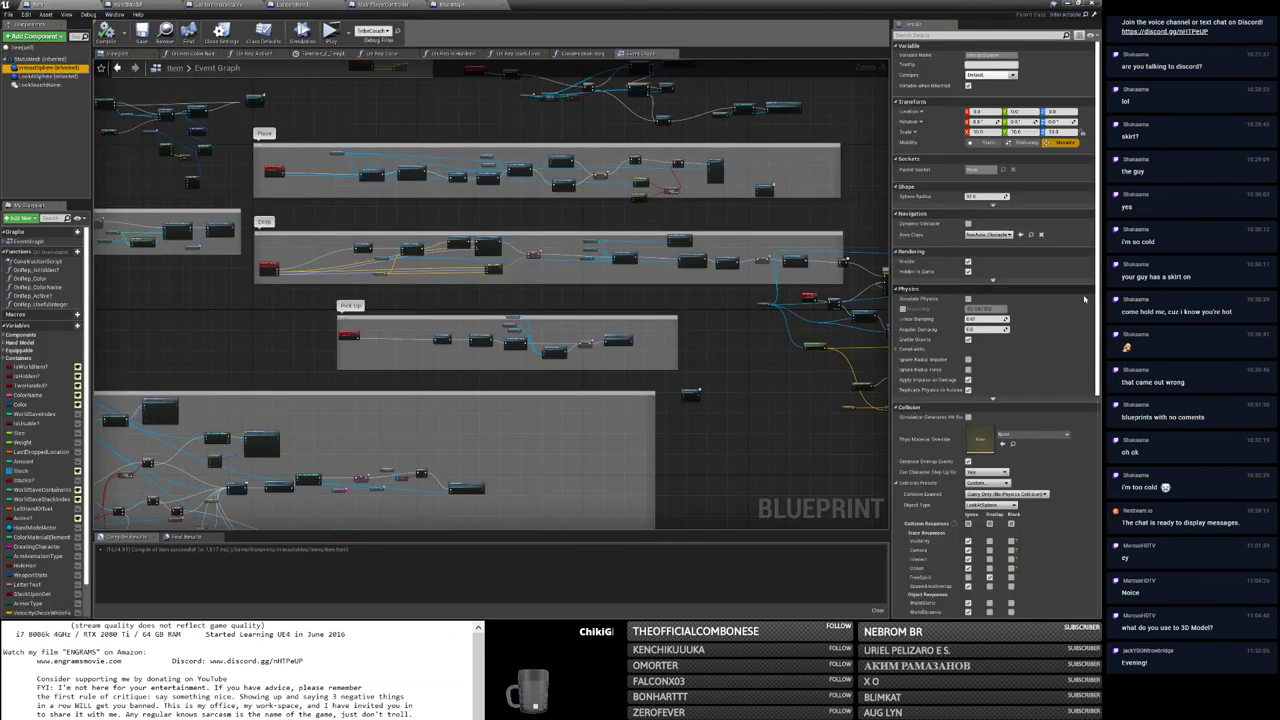
Step: Change the Item sphere's collision Object Type to WorldDynamic, then compile and save the Item blueprint
{"action": "scroll", "coordinate": [960, 290], "scroll_direction": "down", "scroll_amount": 5}
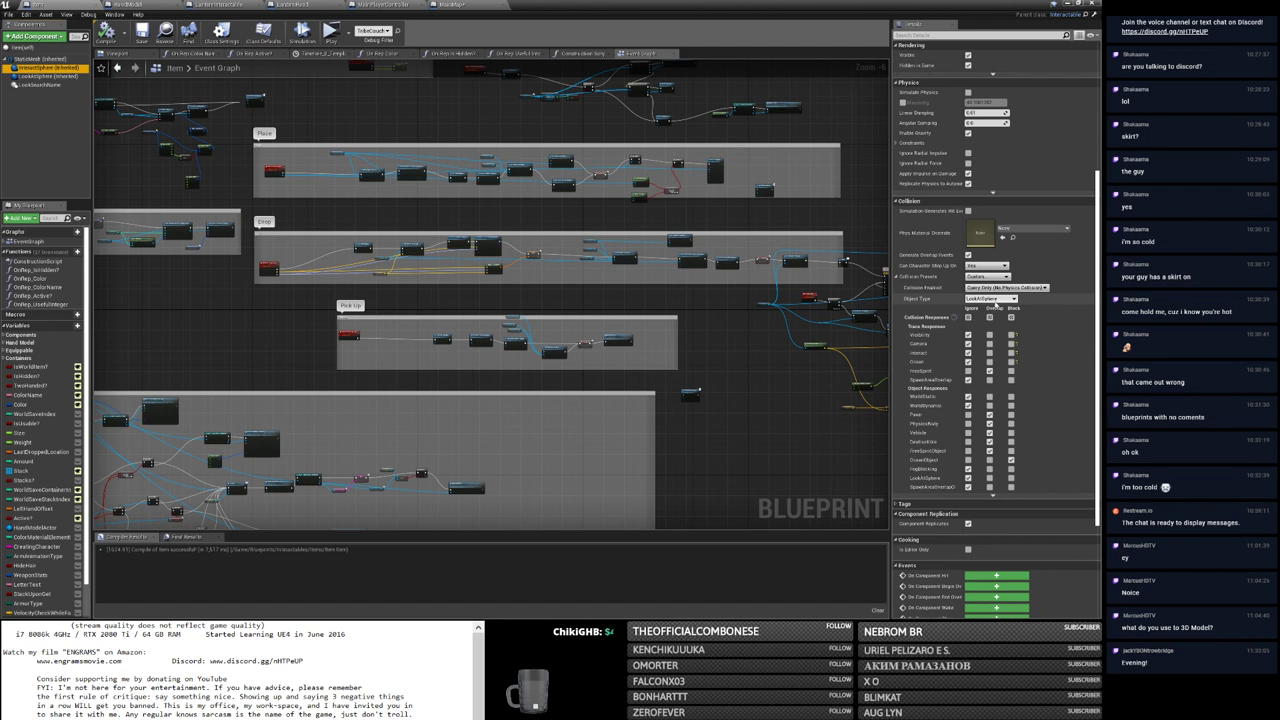
{"action": "left_click", "coordinate": [996, 299]}
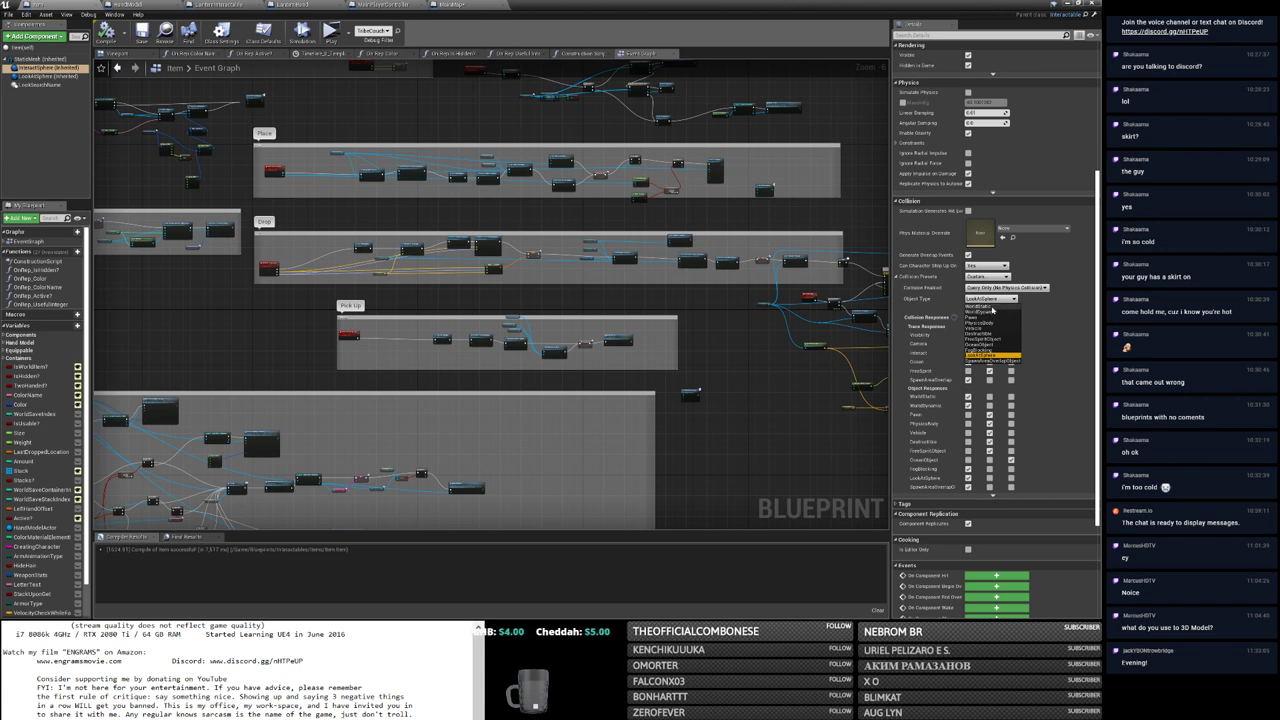
{"action": "left_click", "coordinate": [988, 312]}
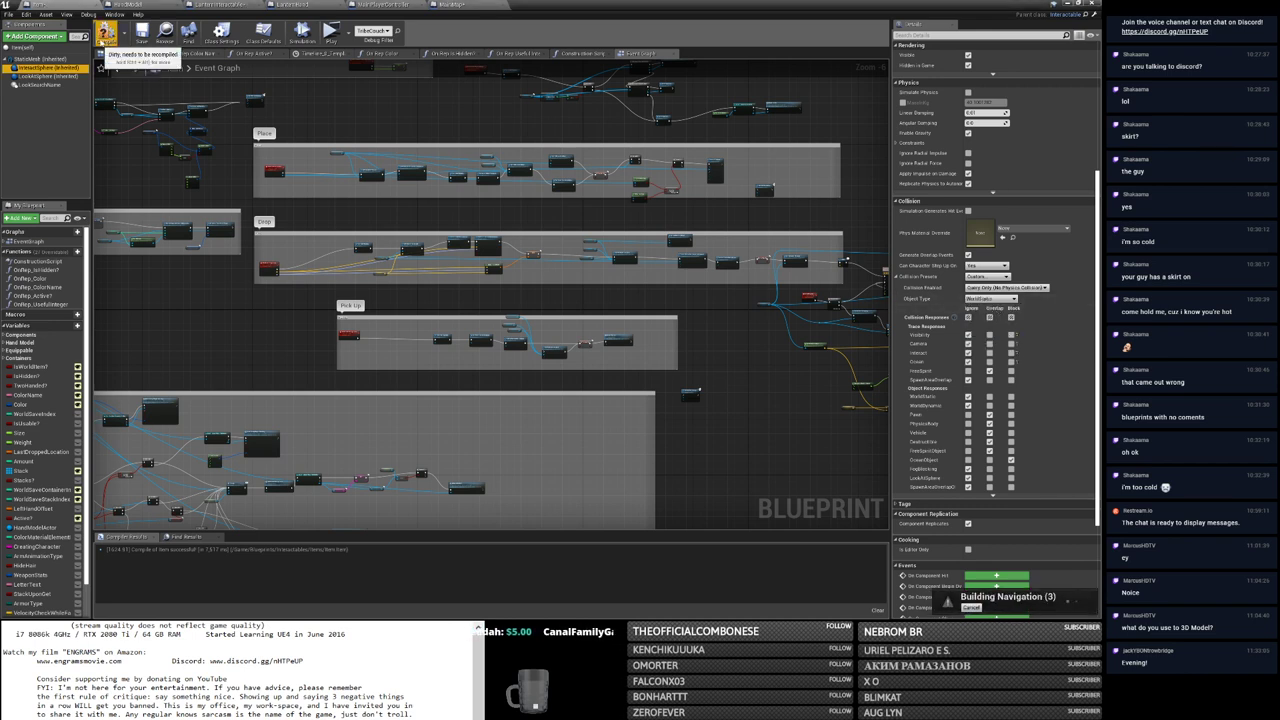
{"action": "left_click", "coordinate": [105, 38]}
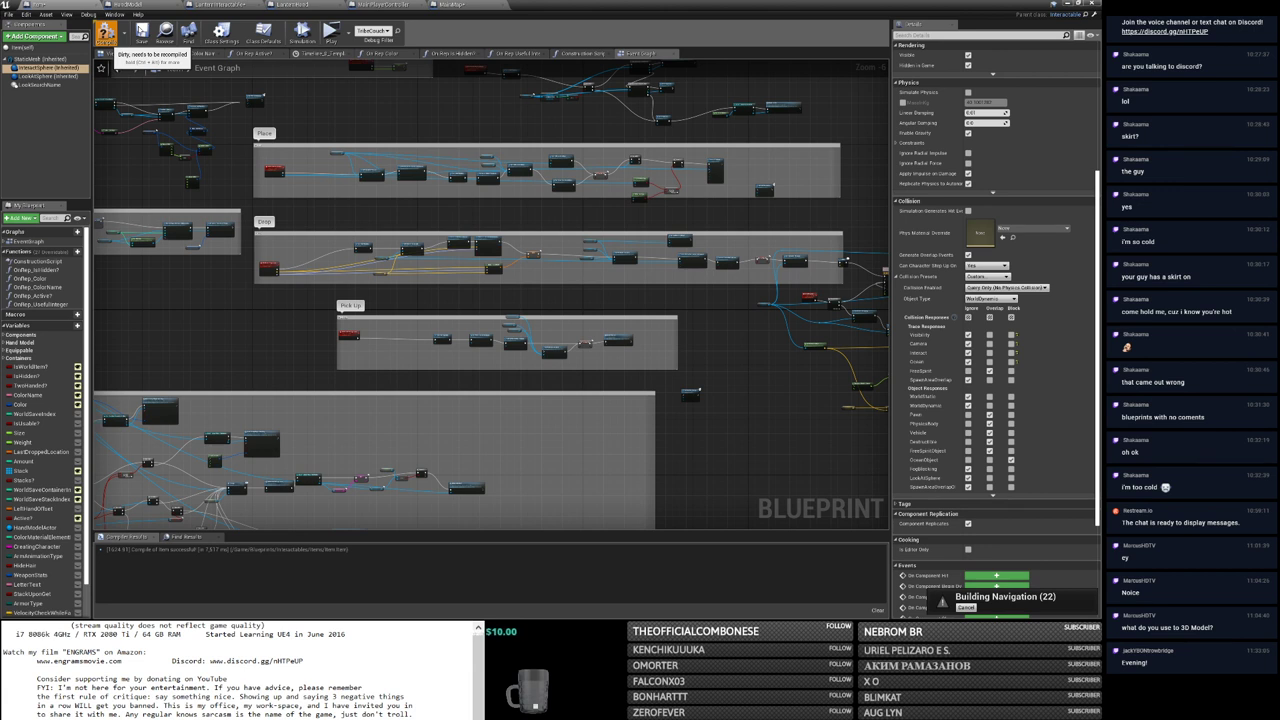
{"action": "left_click", "coordinate": [105, 34]}
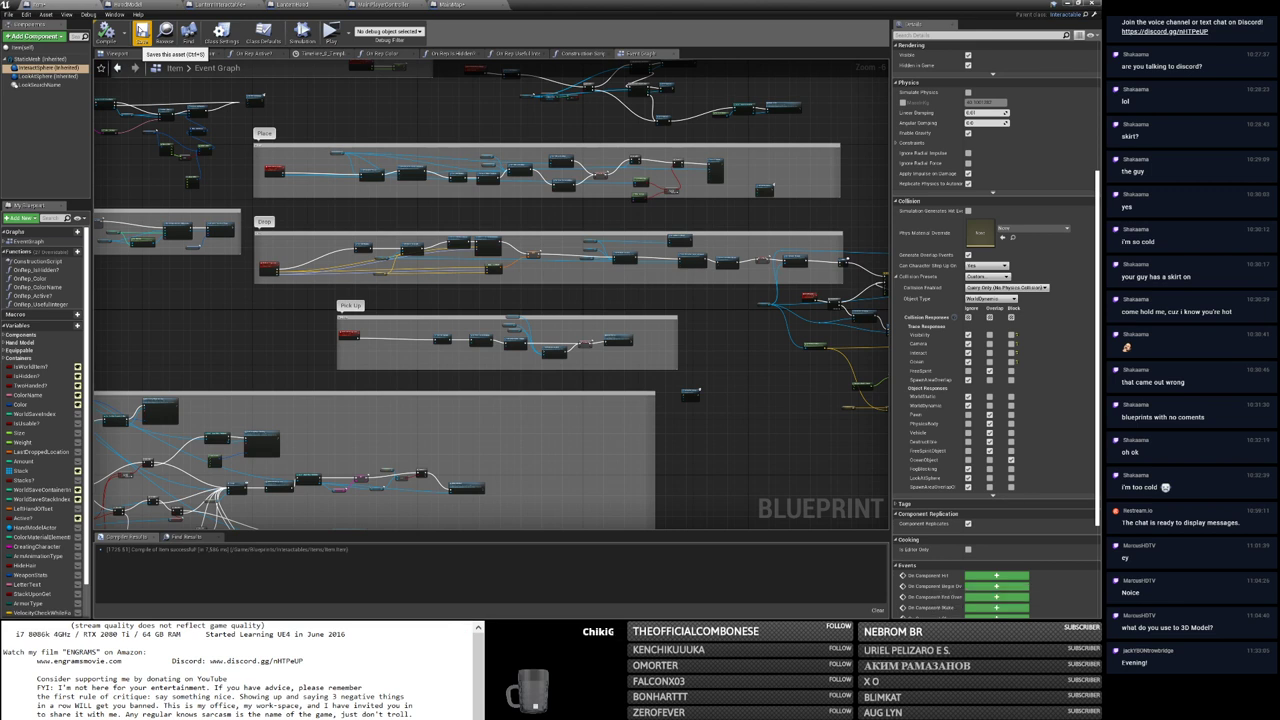
{"action": "left_click", "coordinate": [142, 35]}
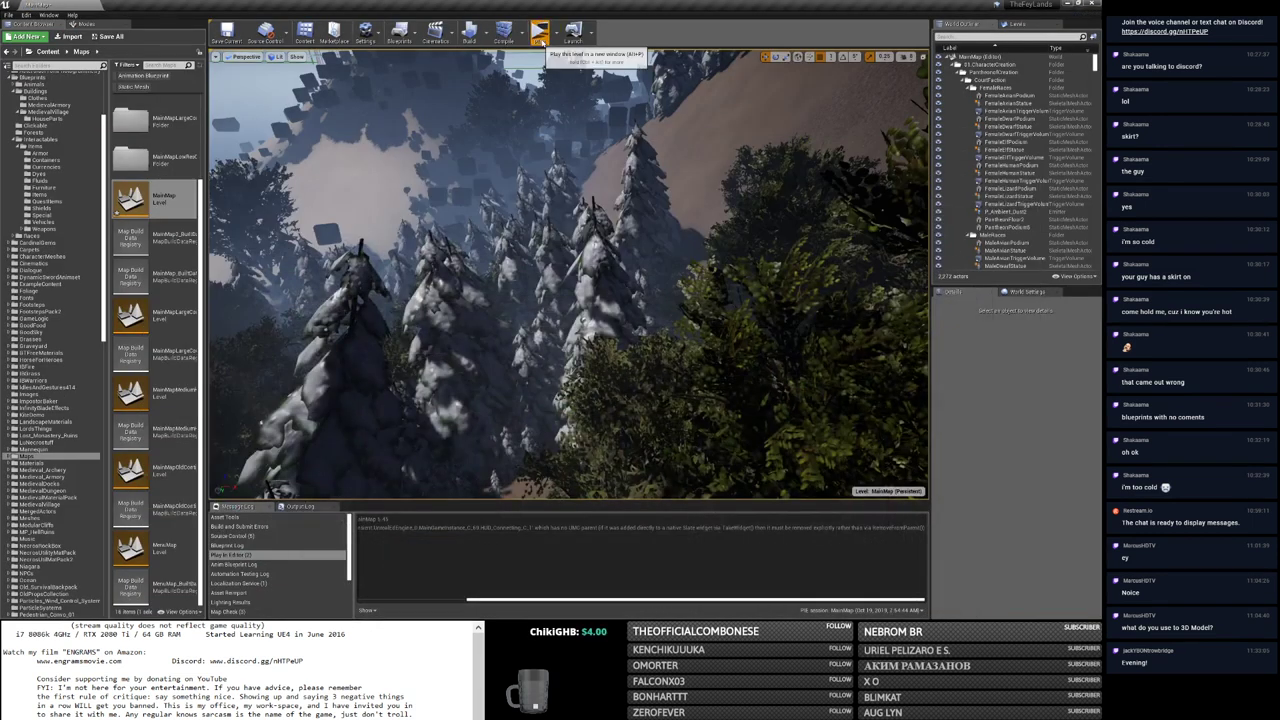
Step: Launch the standalone game, maximize its window, and log in with the test account password
{"action": "left_click", "coordinate": [540, 38]}
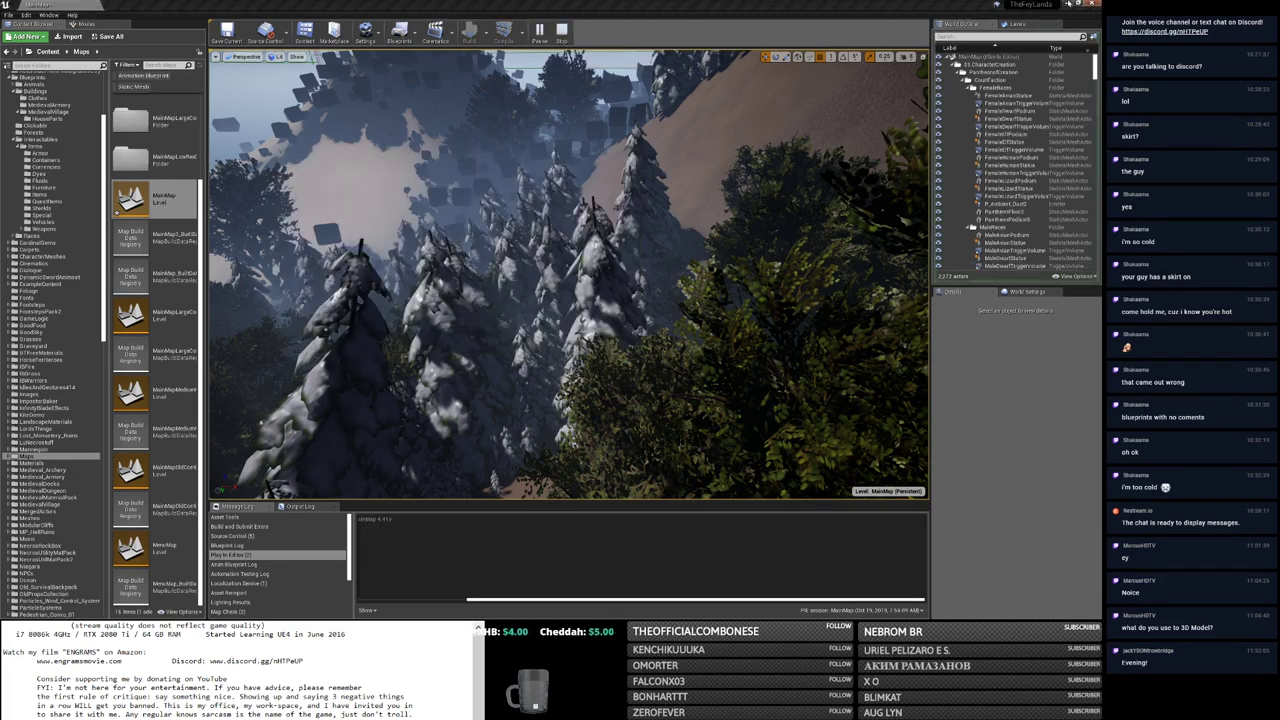
{"action": "left_click", "coordinate": [1068, 4]}
{"action": "left_click", "coordinate": [614, 153]}
{"action": "type", "text": "1"}
{"action": "key", "text": "Tab"}
{"action": "type", "text": "1"}
{"action": "left_click", "coordinate": [550, 388]}
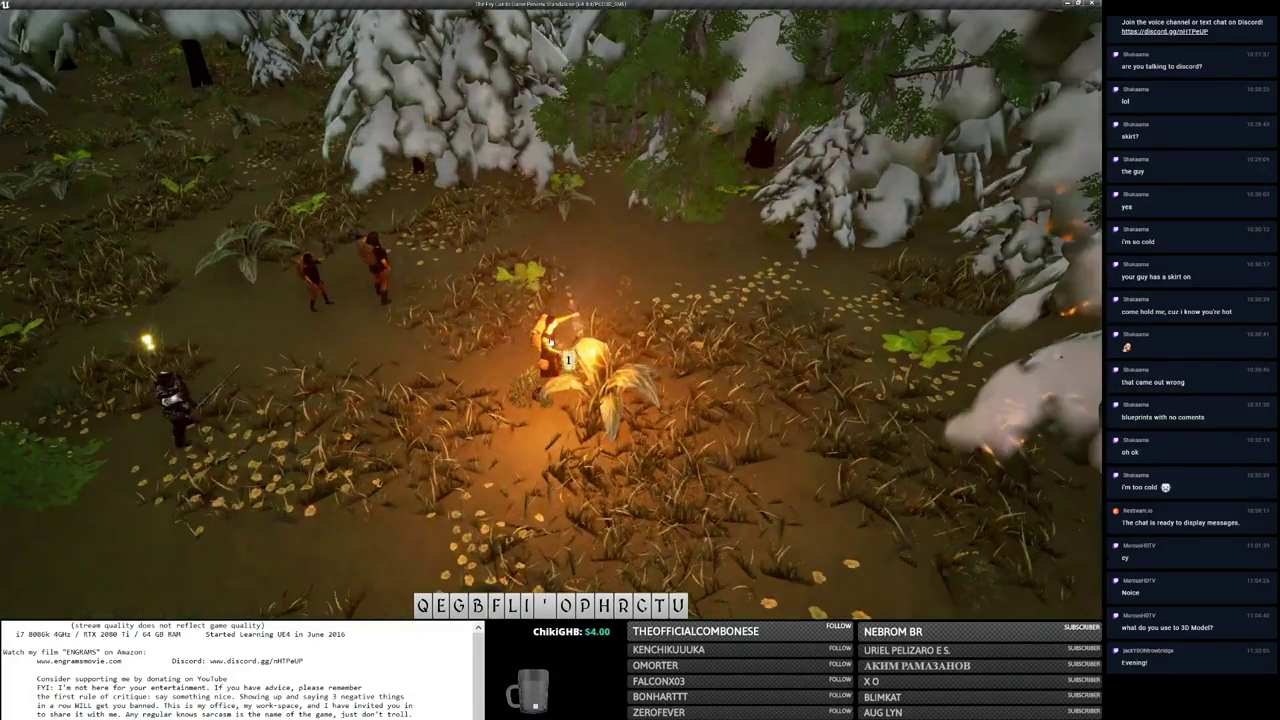
Step: Drop the lantern, backpack, hip pouch, boots, leggings and orange shirt from the equipment panel
{"action": "key", "text": "b"}
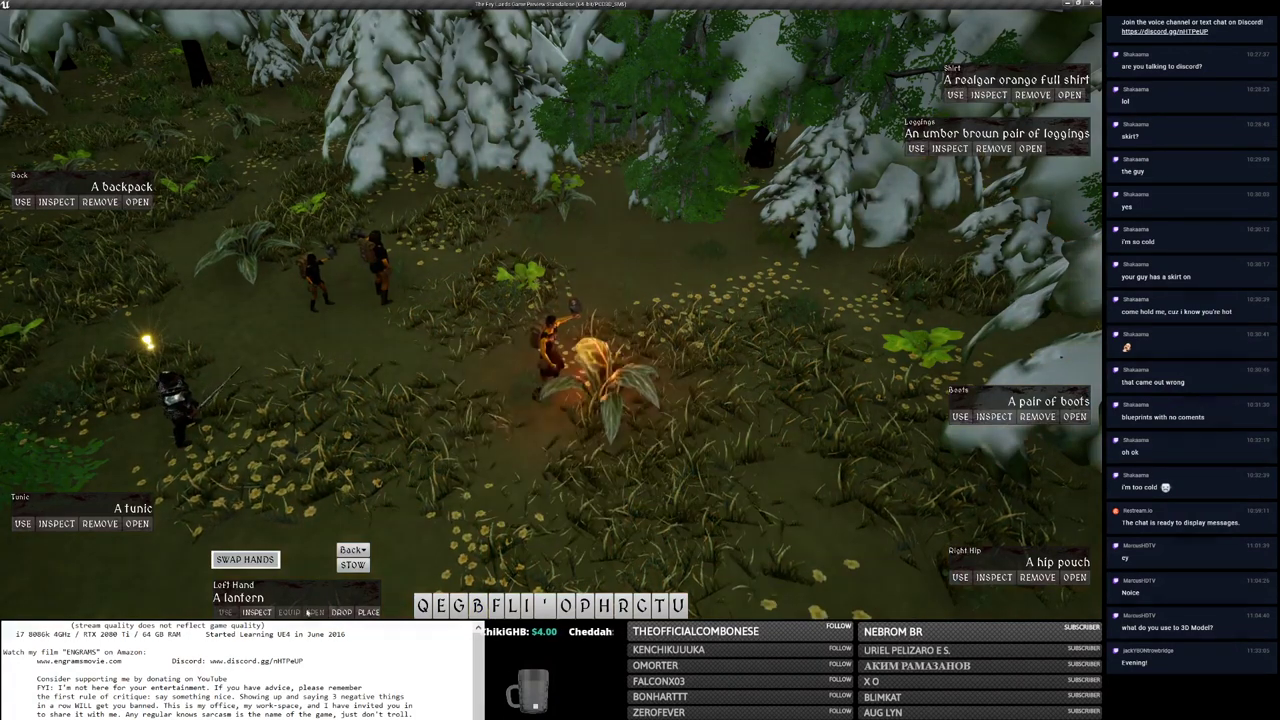
{"action": "left_click", "coordinate": [341, 612]}
{"action": "left_click", "coordinate": [118, 524]}
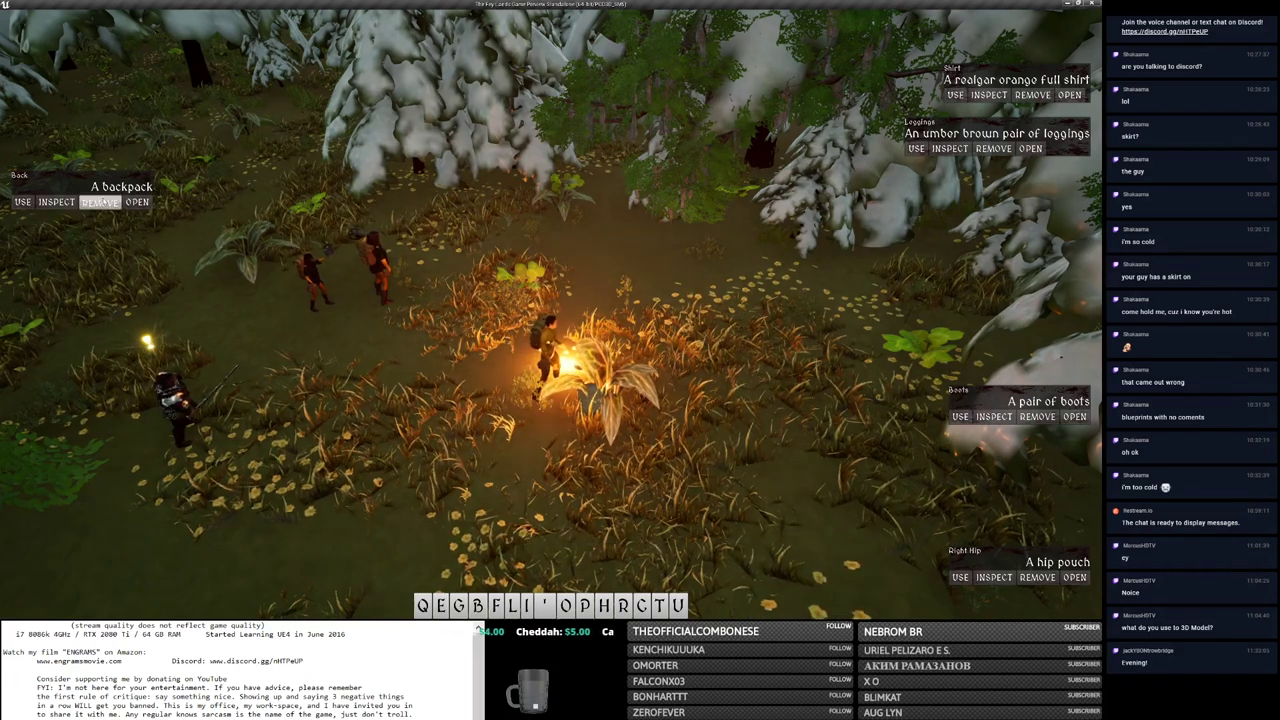
{"action": "left_click", "coordinate": [100, 202]}
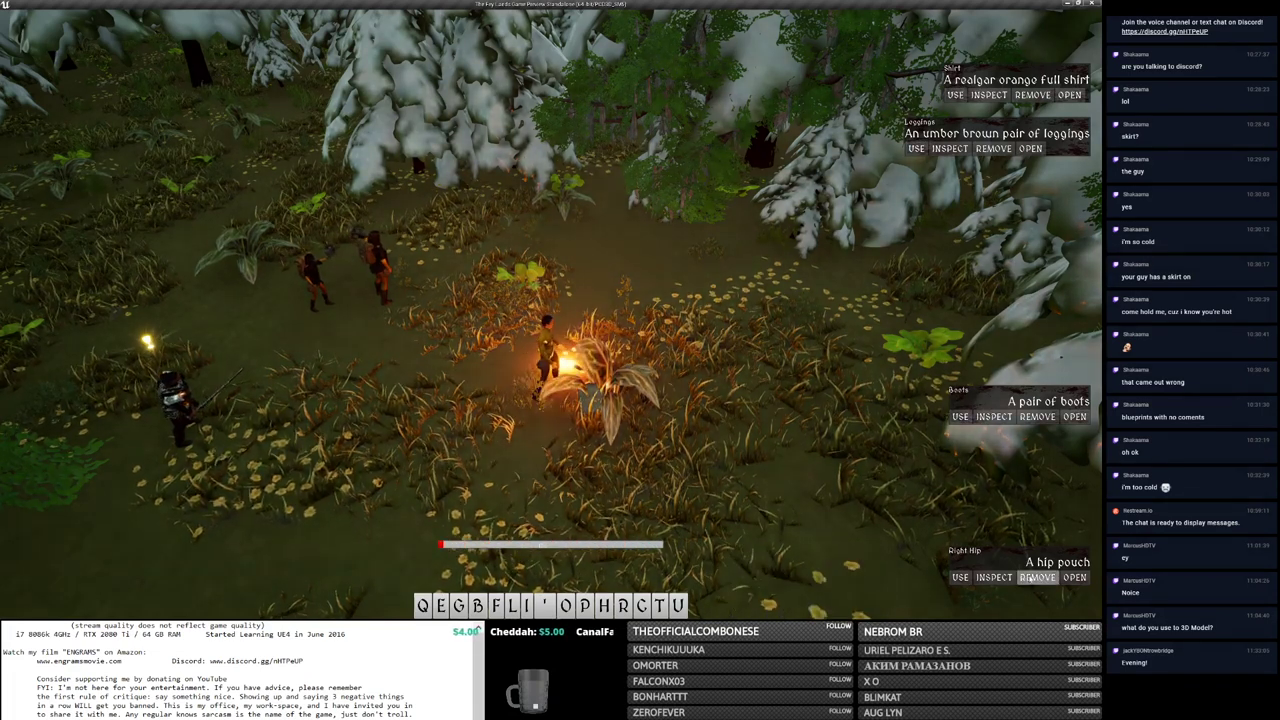
{"action": "left_click", "coordinate": [1037, 577]}
{"action": "left_click", "coordinate": [849, 612]}
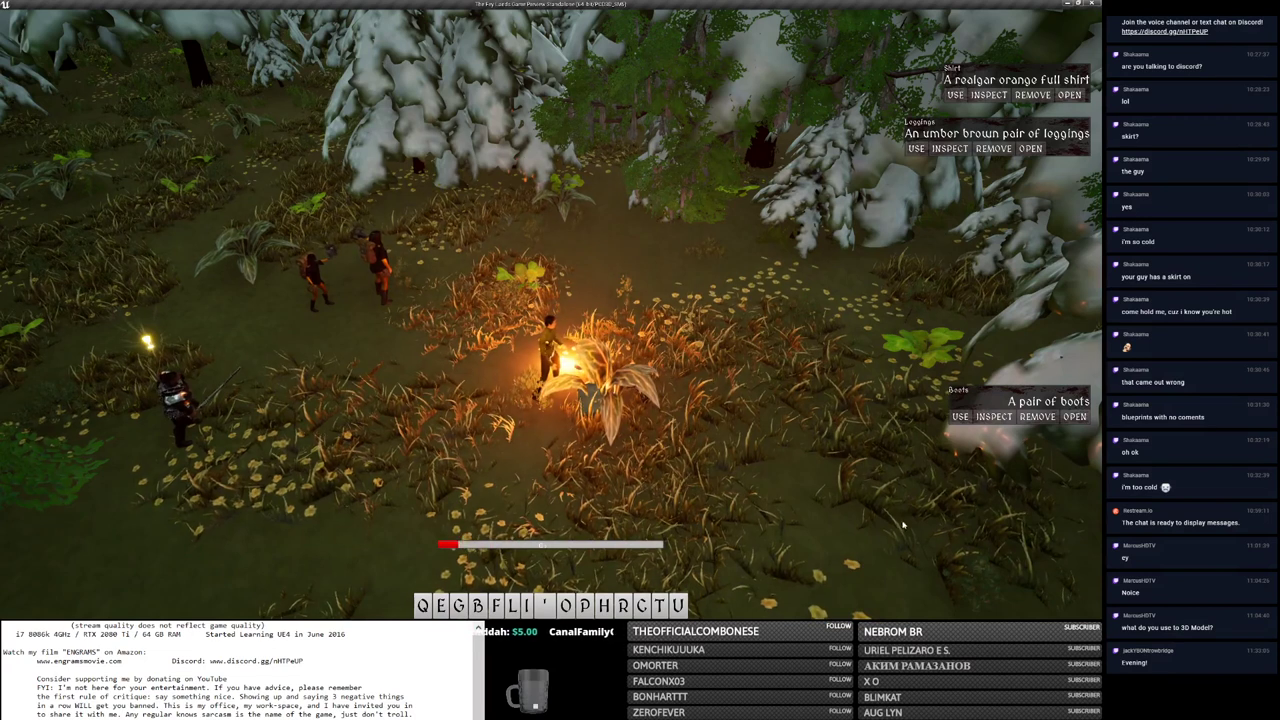
{"action": "left_click", "coordinate": [1037, 416]}
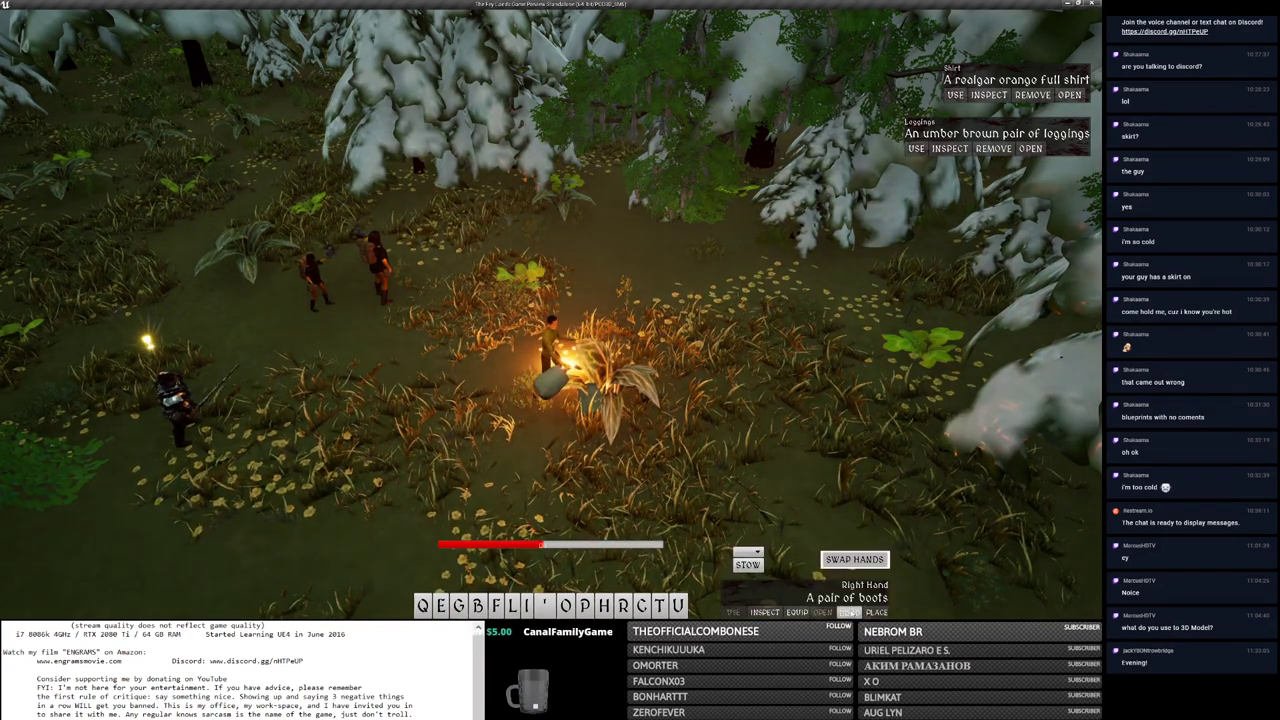
{"action": "left_click", "coordinate": [849, 612]}
{"action": "left_click", "coordinate": [992, 149]}
{"action": "left_click", "coordinate": [849, 612]}
{"action": "left_click", "coordinate": [1033, 95]}
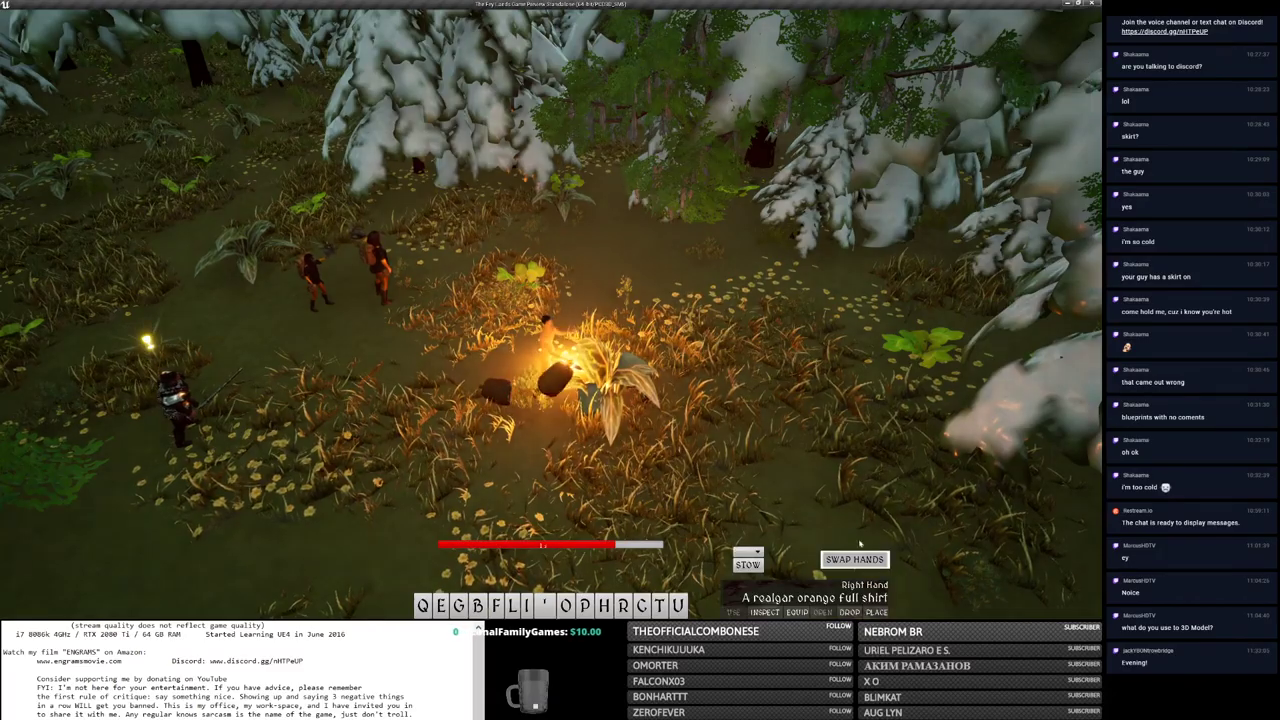
Step: Walk away from the dropped items and select the Lumberjack NPC to view his description
{"action": "key", "text": "w"}
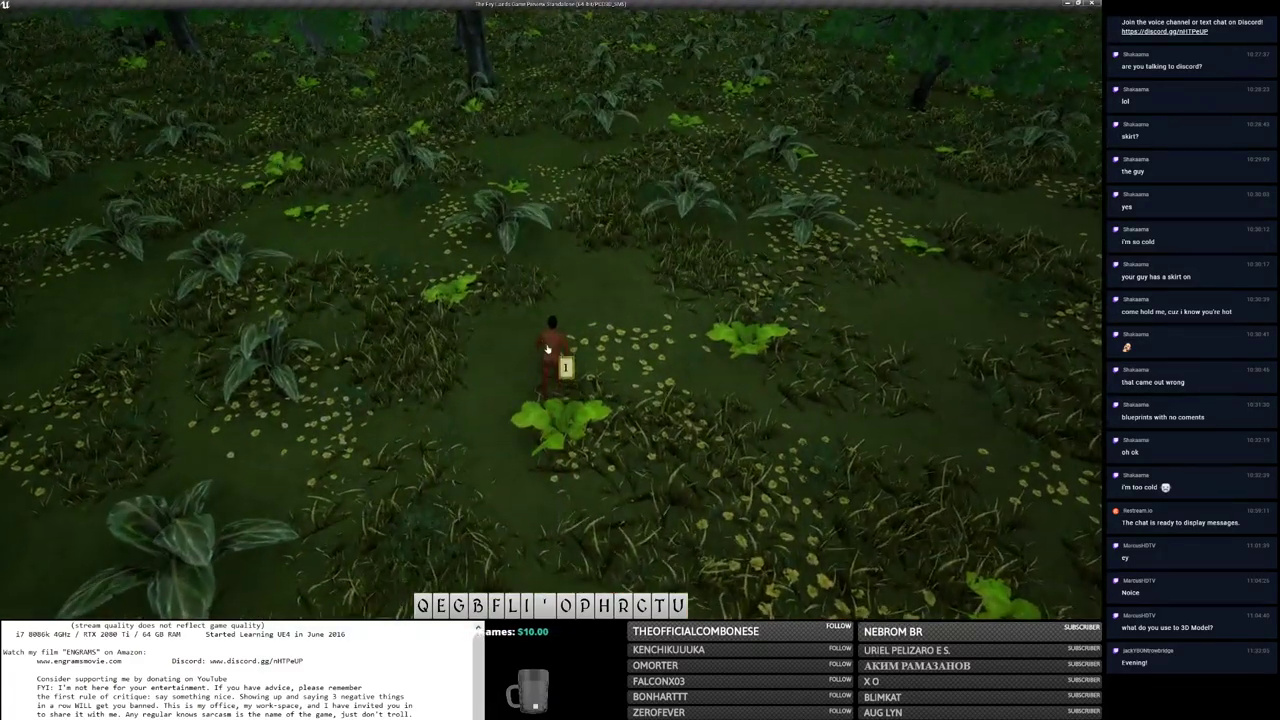
{"action": "left_click", "coordinate": [547, 349]}
{"action": "scroll", "coordinate": [550, 345], "scroll_direction": "up", "scroll_amount": 3}
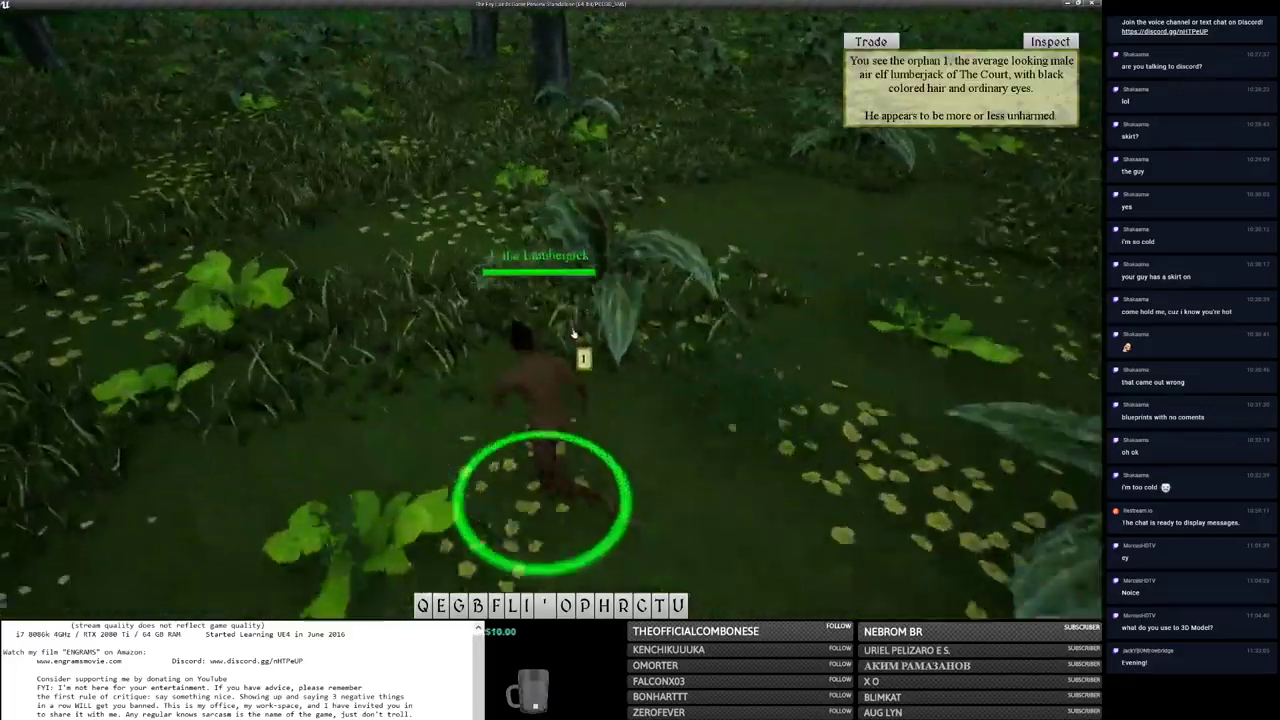
{"action": "scroll", "coordinate": [574, 333], "scroll_direction": "up", "scroll_amount": 3}
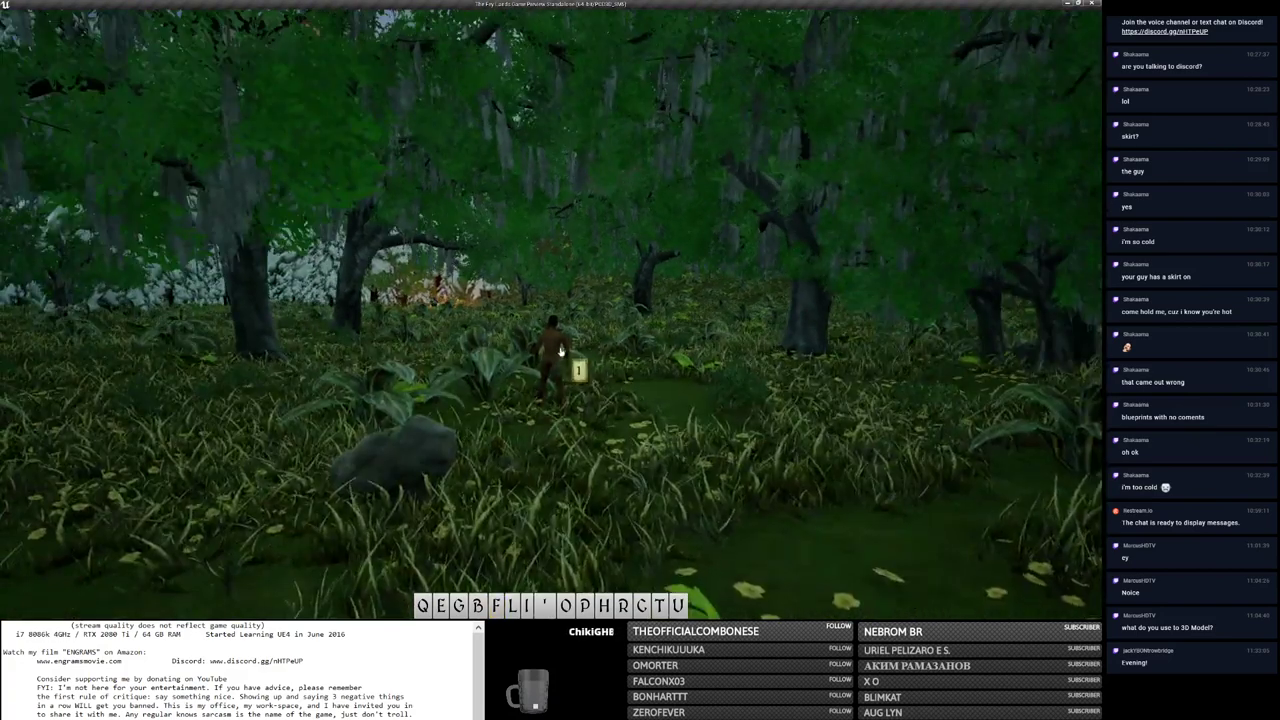
{"action": "left_click", "coordinate": [560, 350]}
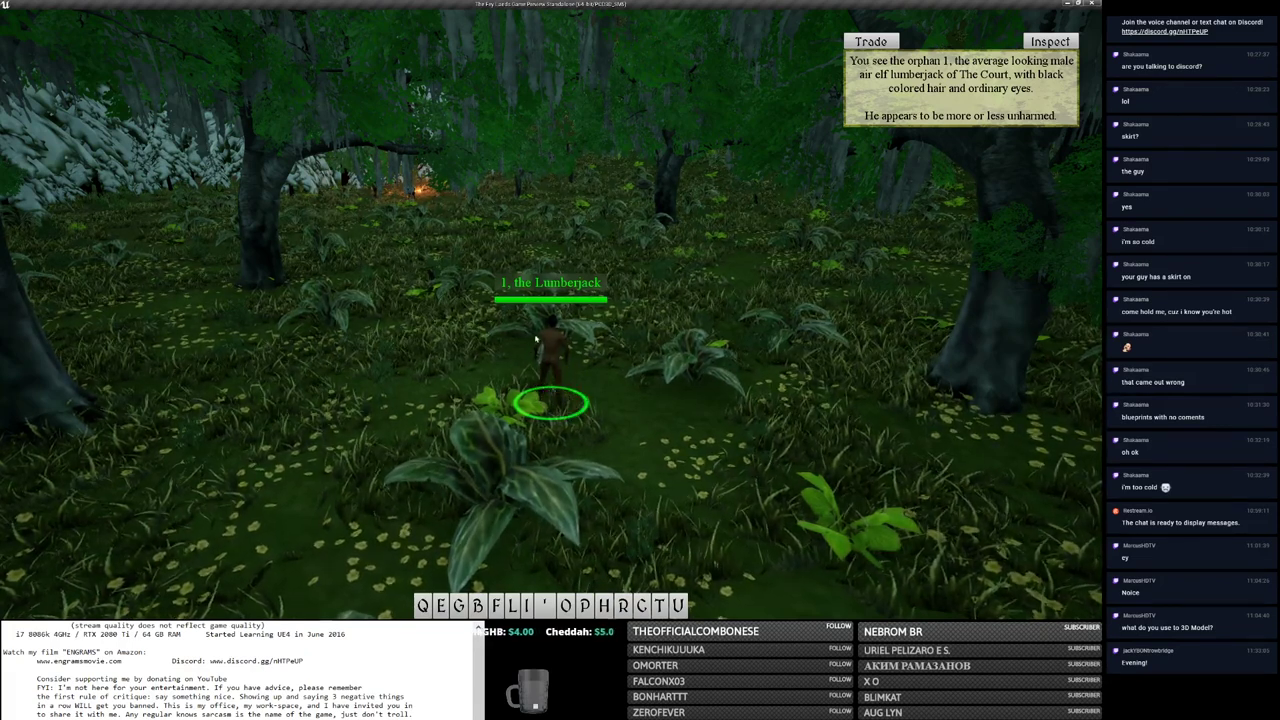
{"action": "scroll", "coordinate": [536, 340], "scroll_direction": "up", "scroll_amount": 5}
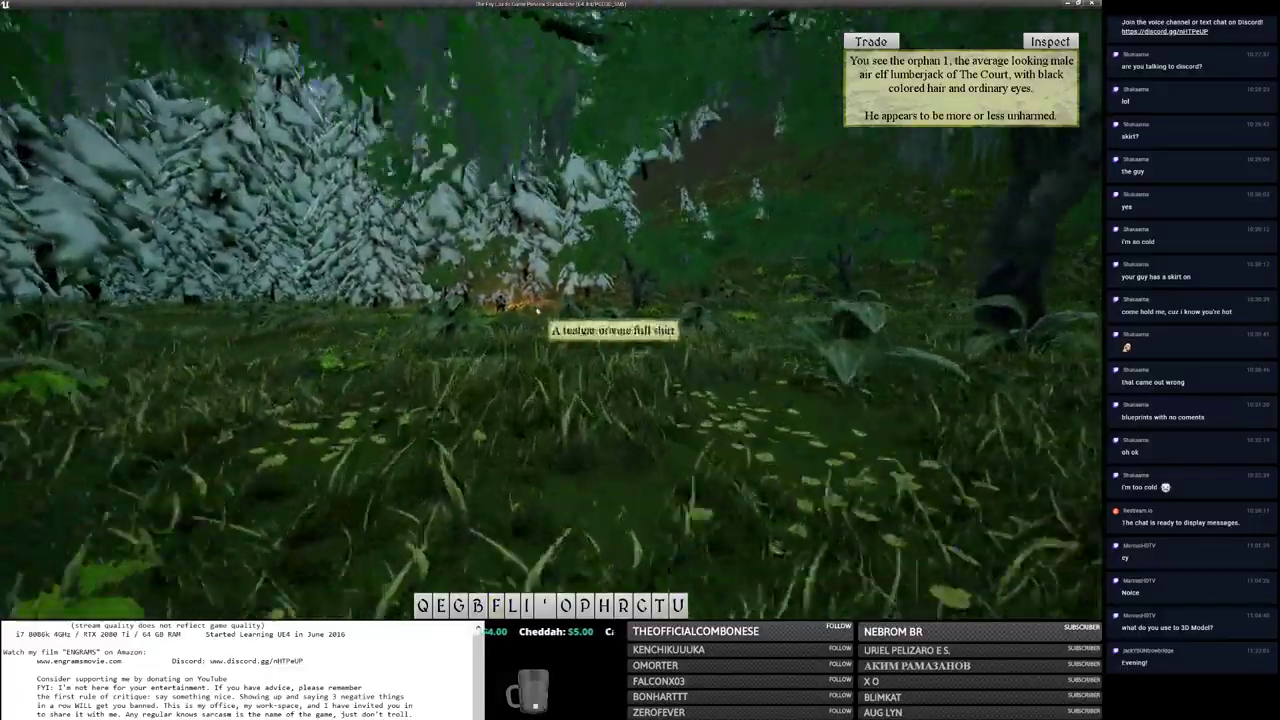
{"action": "scroll", "coordinate": [537, 313], "scroll_direction": "down", "scroll_amount": 5}
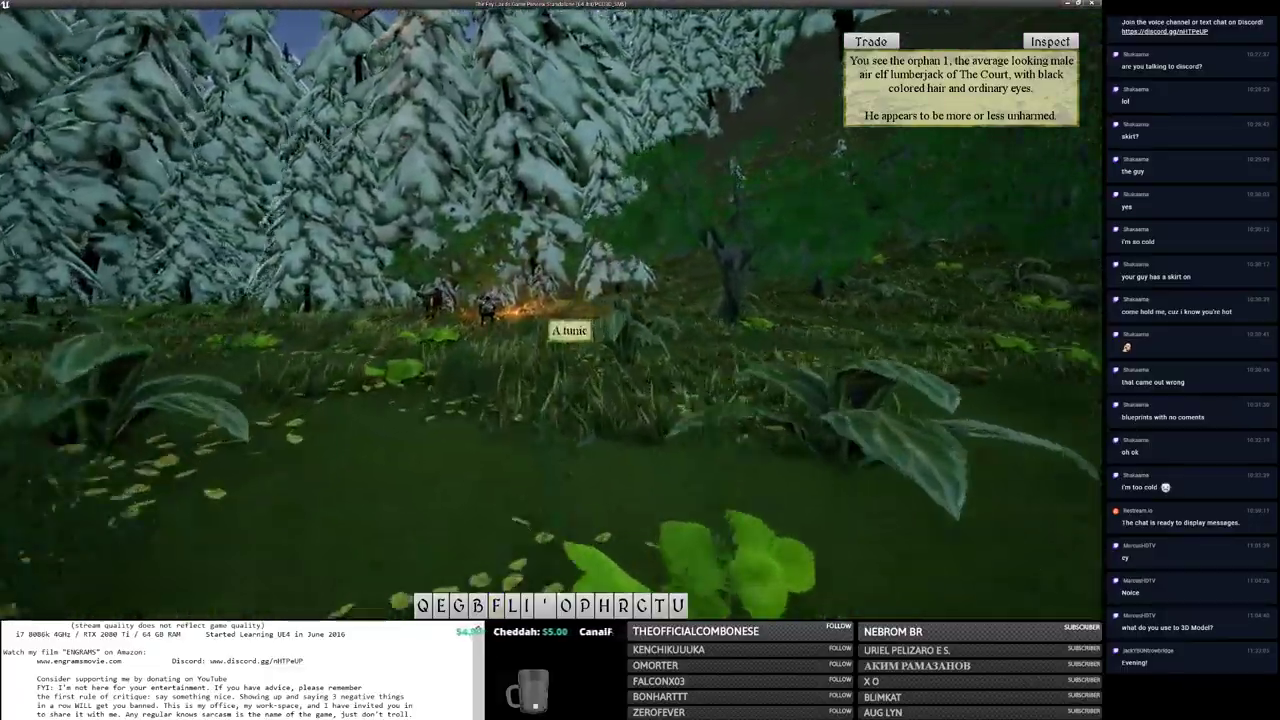
{"action": "scroll", "coordinate": [537, 313], "scroll_direction": "down", "scroll_amount": 5}
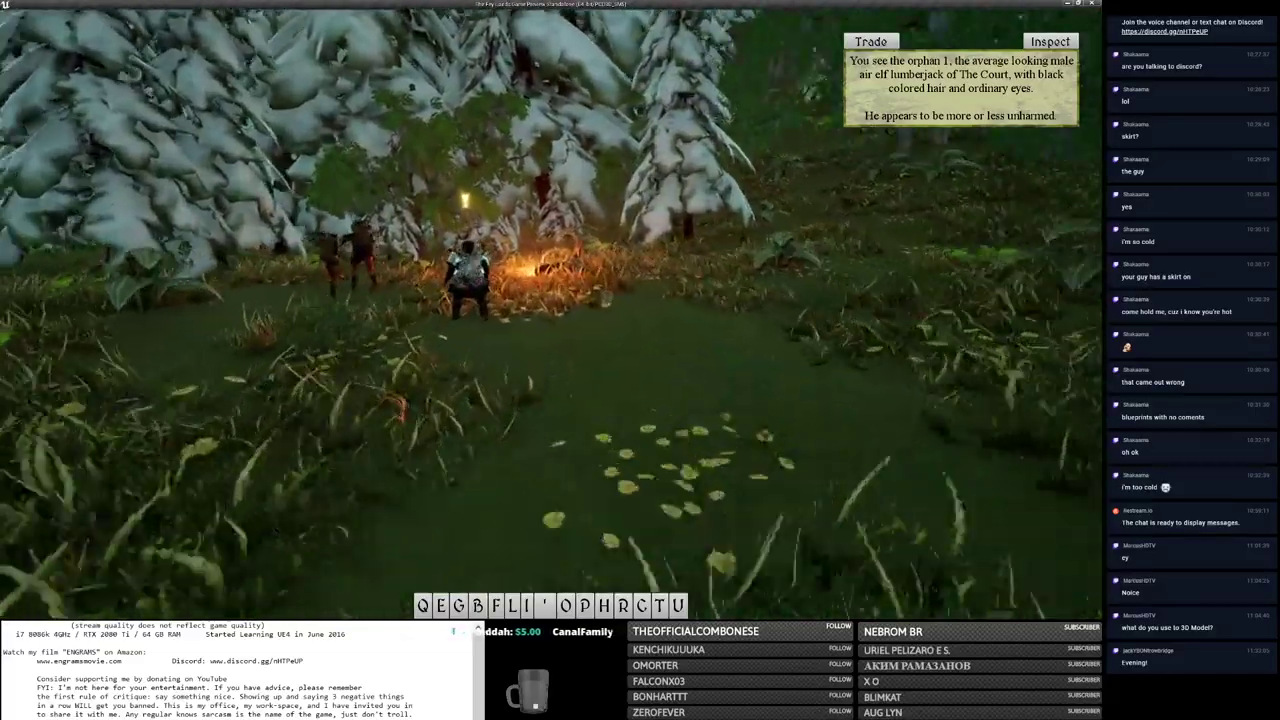
{"action": "scroll", "coordinate": [537, 313], "scroll_direction": "up", "scroll_amount": 5}
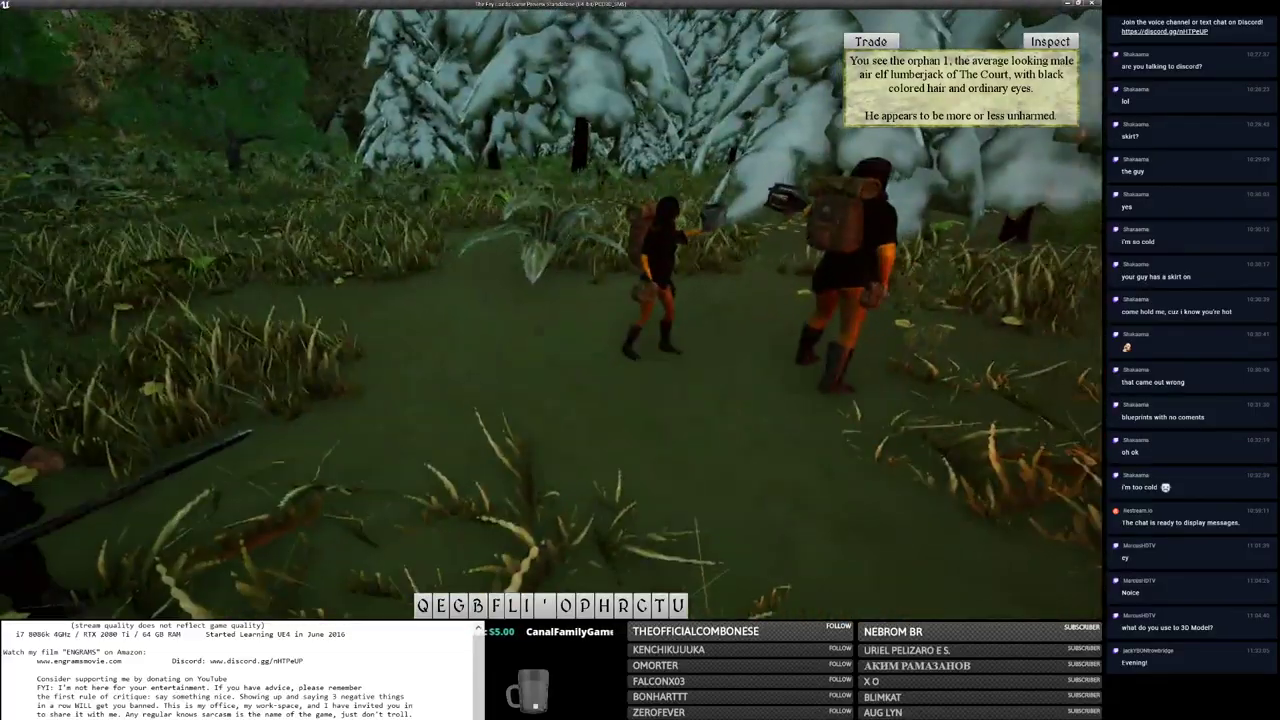
{"action": "scroll", "coordinate": [582, 325], "scroll_direction": "down", "scroll_amount": 5}
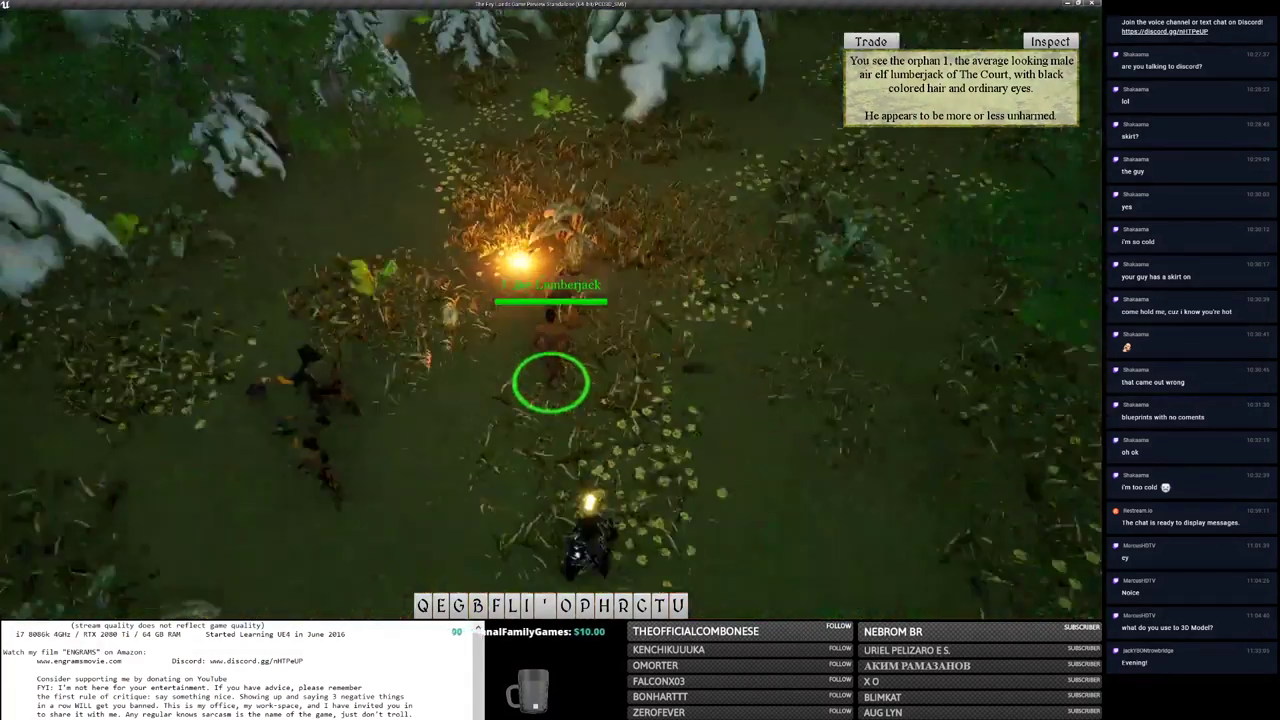
{"action": "key", "text": "g"}
{"action": "left_click", "coordinate": [800, 613]}
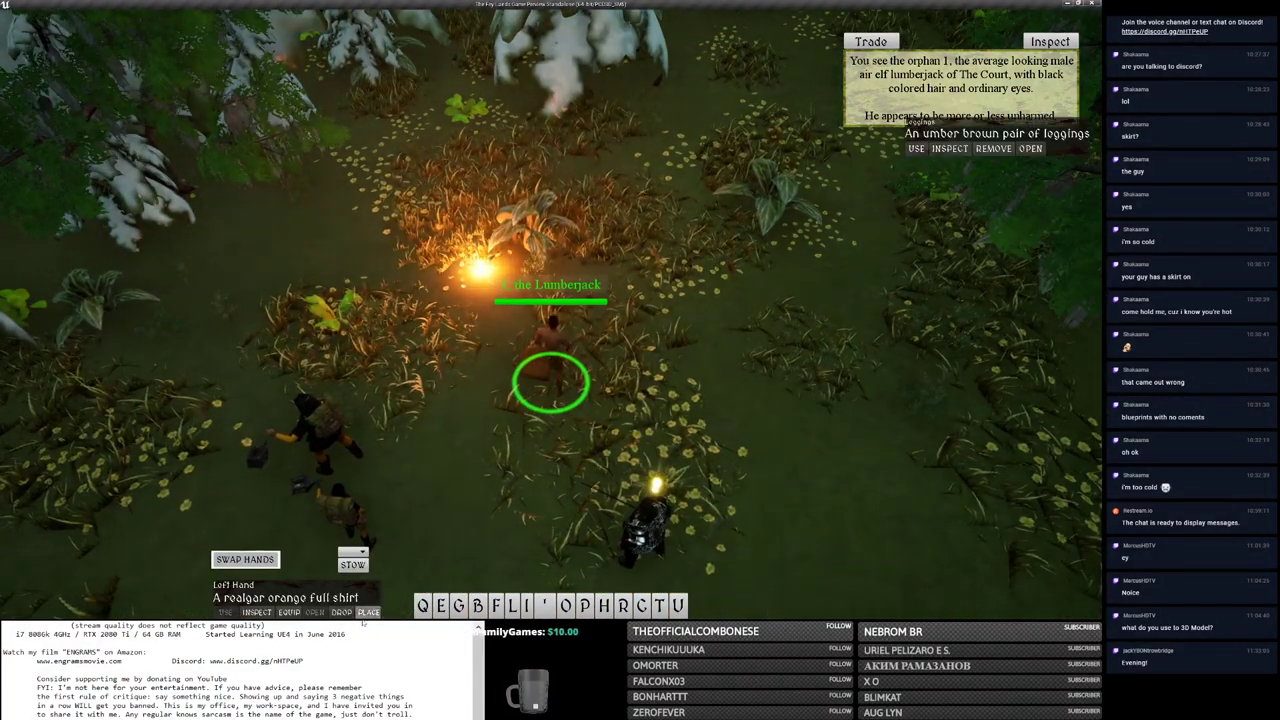
{"action": "left_click", "coordinate": [293, 613]}
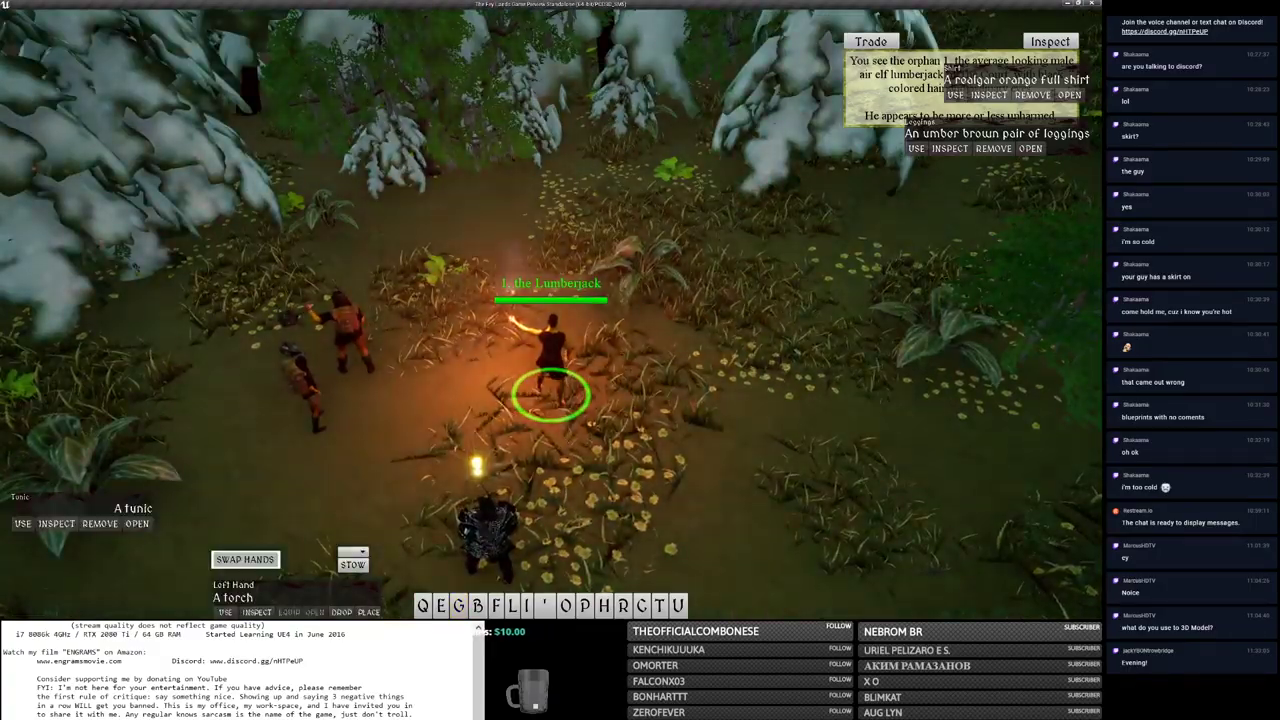
{"action": "scroll", "coordinate": [553, 320], "scroll_direction": "up", "scroll_amount": 5}
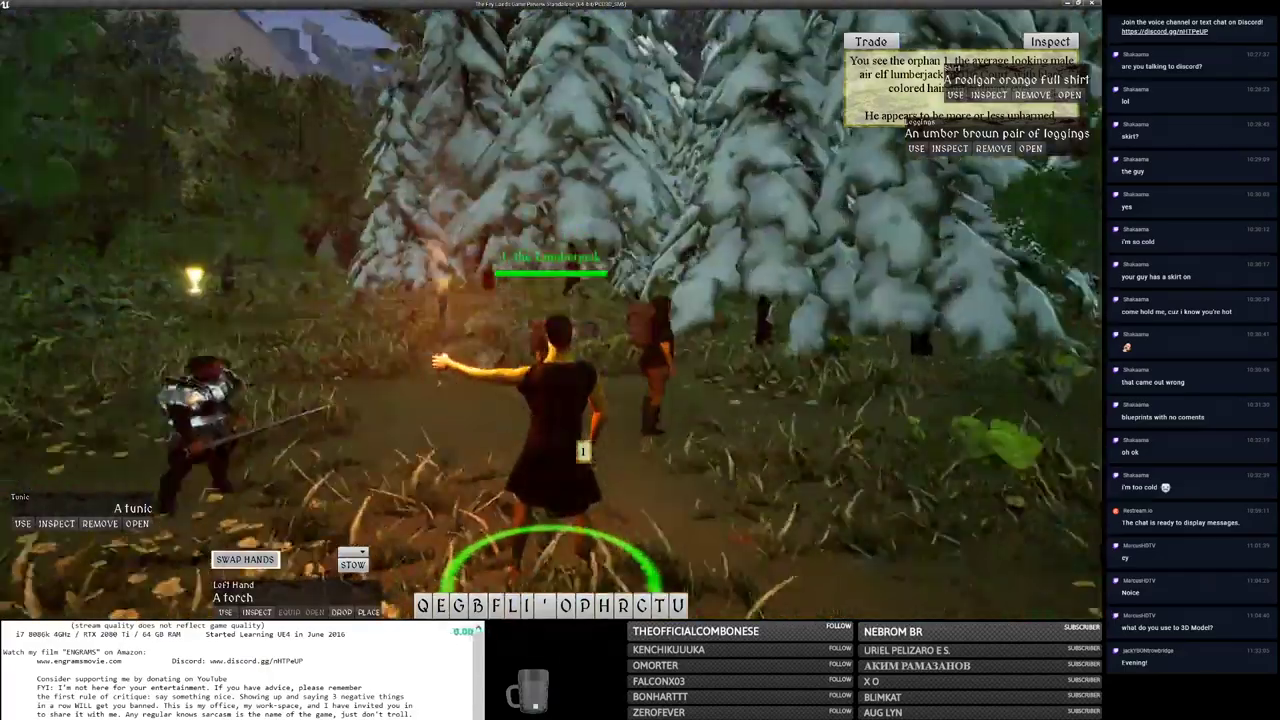
{"action": "scroll", "coordinate": [618, 422], "scroll_direction": "down", "scroll_amount": 2}
{"action": "scroll", "coordinate": [618, 422], "scroll_direction": "down", "scroll_amount": 3}
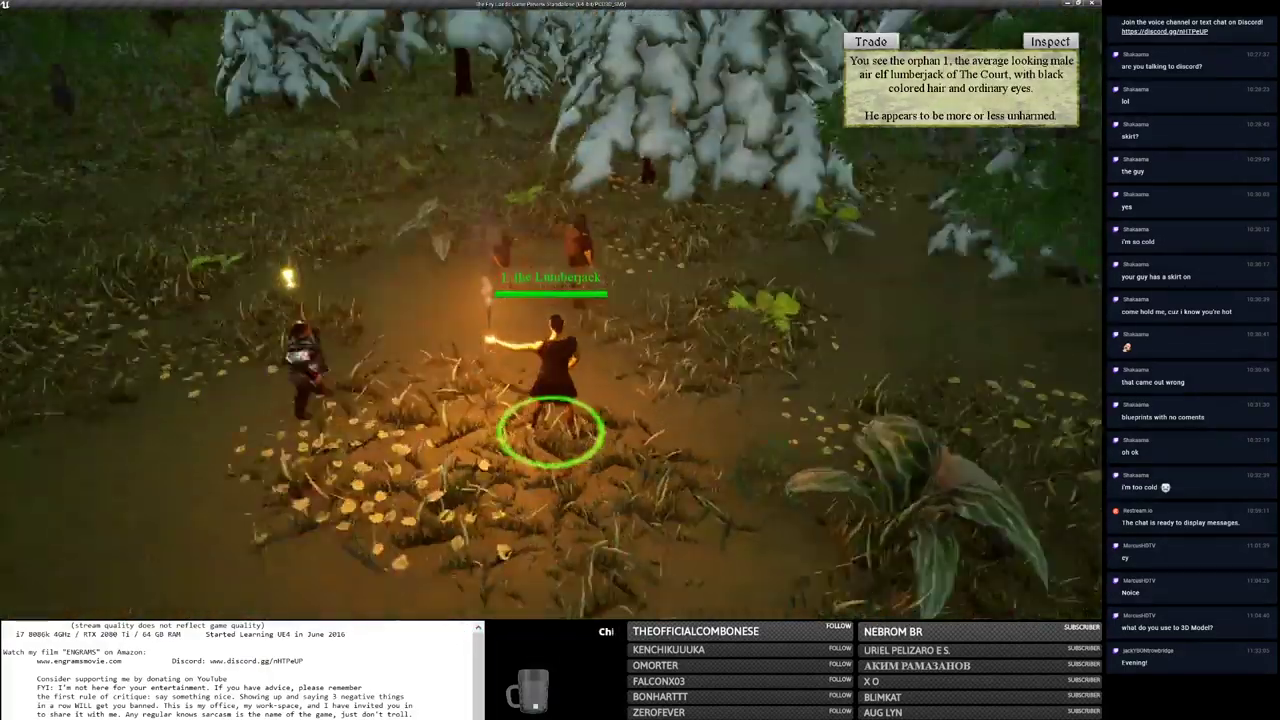
{"action": "right_click_drag", "start_coordinate": [618, 422], "coordinate": [584, 372]}
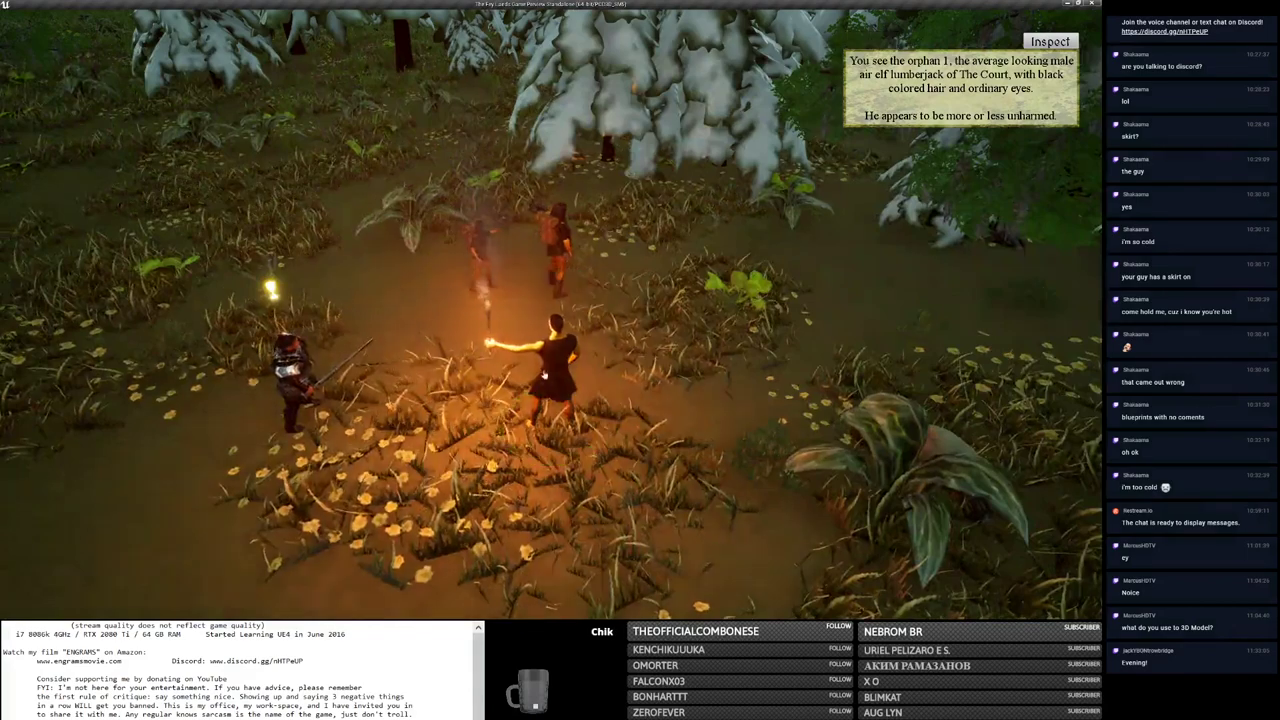
{"action": "left_click", "coordinate": [584, 372]}
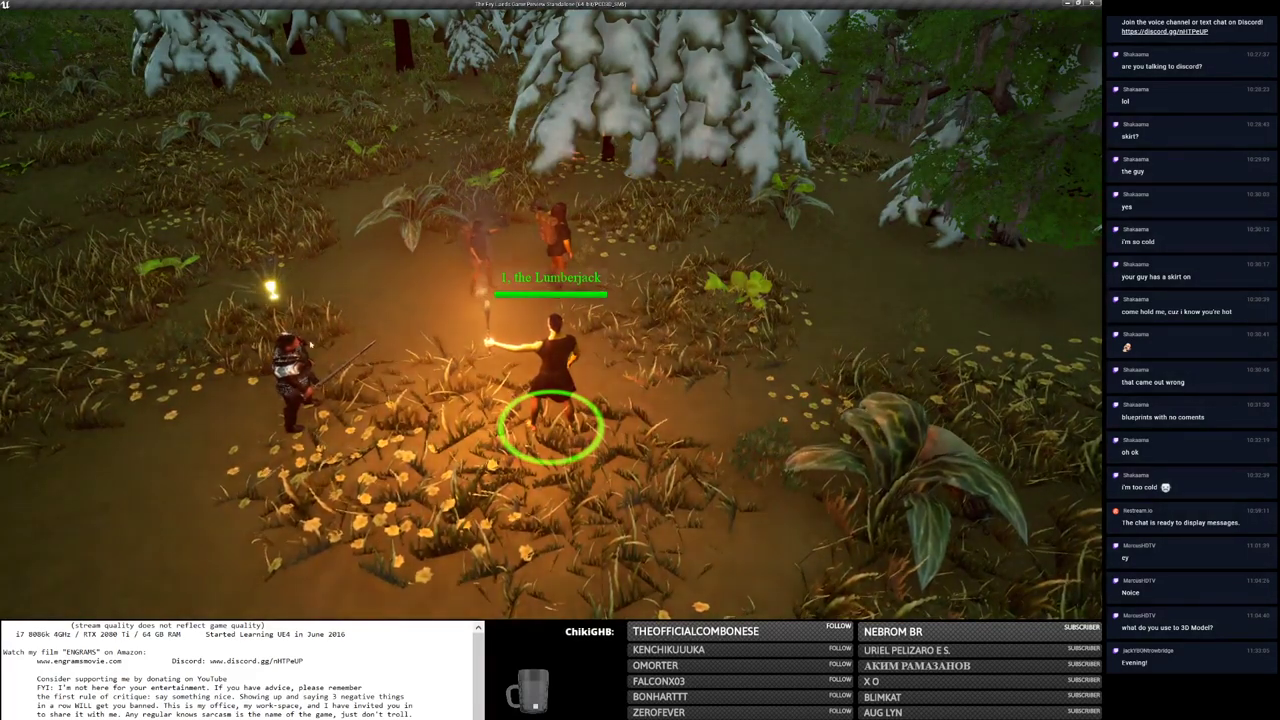
{"action": "middle_click_drag", "start_coordinate": [310, 344], "coordinate": [383, 355]}
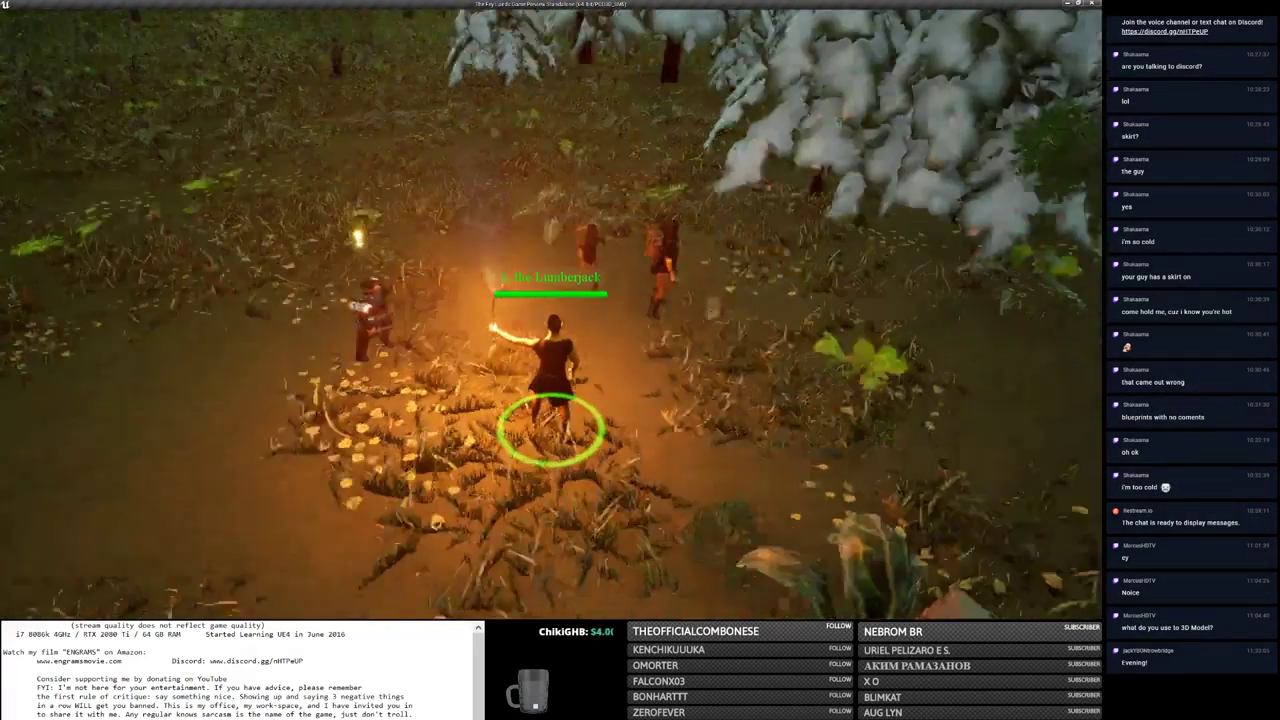
{"action": "scroll", "coordinate": [550, 310], "scroll_direction": "up", "scroll_amount": 5}
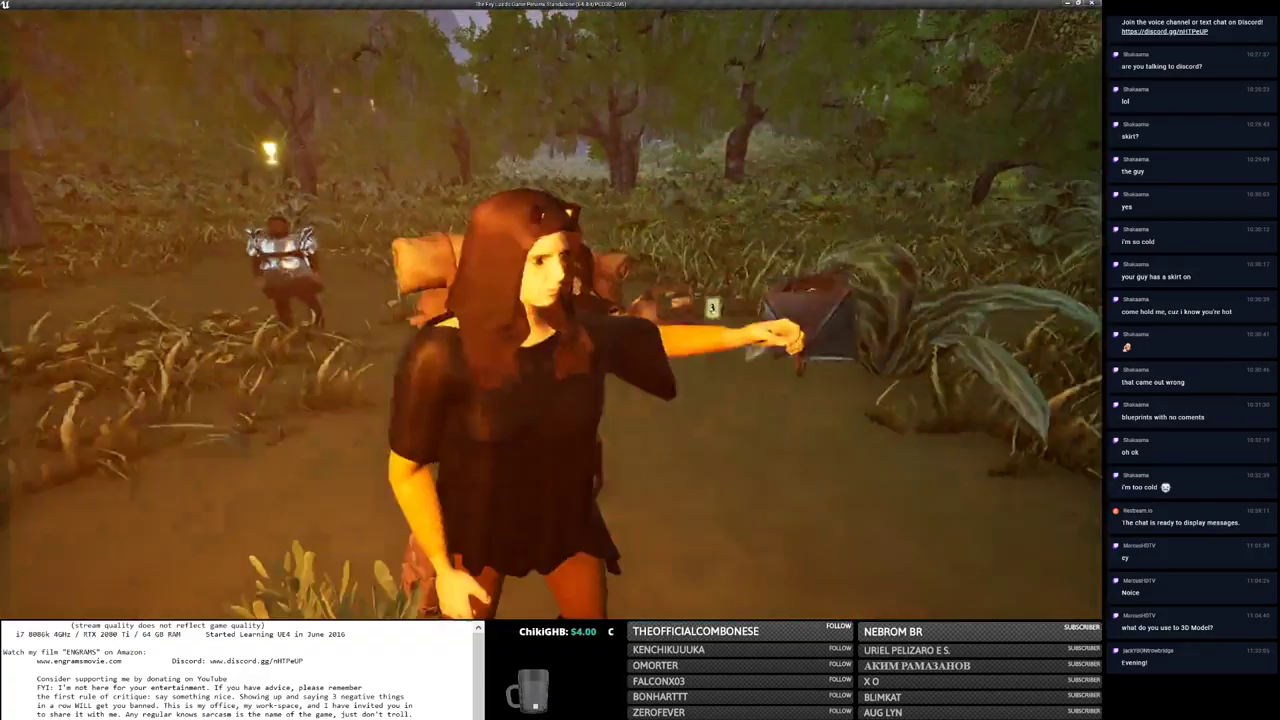
{"action": "middle_click_drag", "start_coordinate": [687, 296], "coordinate": [686, 333]}
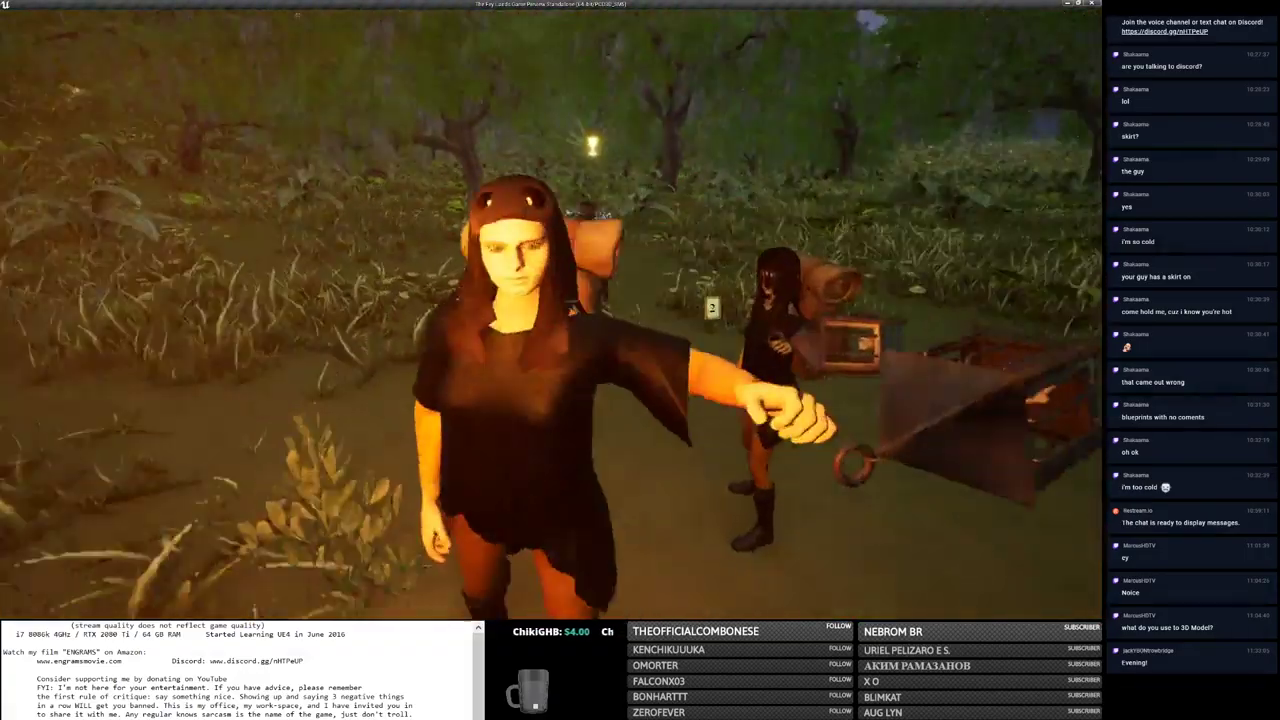
{"action": "middle_click_drag", "start_coordinate": [593, 322], "coordinate": [576, 285]}
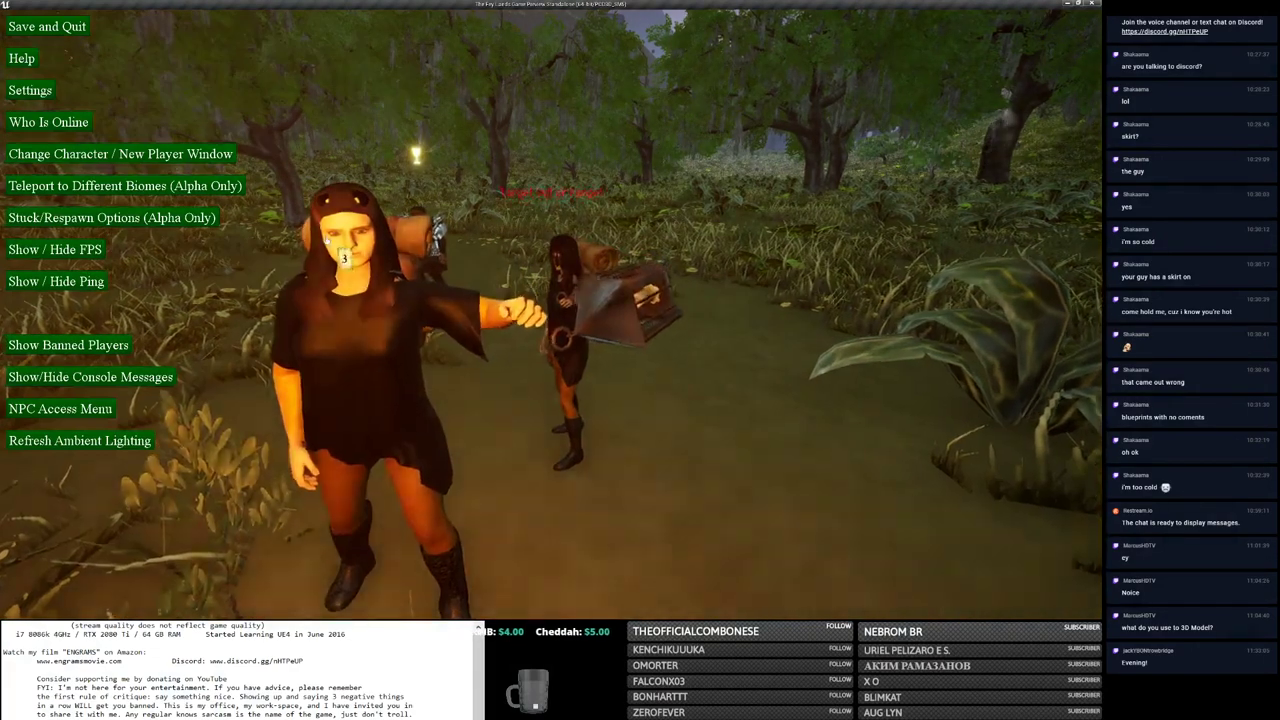
Step: Orbit and zoom the camera close to the backpack on the forest floor, then open it
{"action": "mouse_move", "coordinate": [493, 272]}
{"action": "middle_mouse_down"}
{"action": "mouse_move", "coordinate": [420, 265]}
{"action": "mouse_move", "coordinate": [495, 300]}
{"action": "middle_mouse_up"}
{"action": "scroll", "coordinate": [358, 260], "scroll_direction": "down", "scroll_amount": 3}
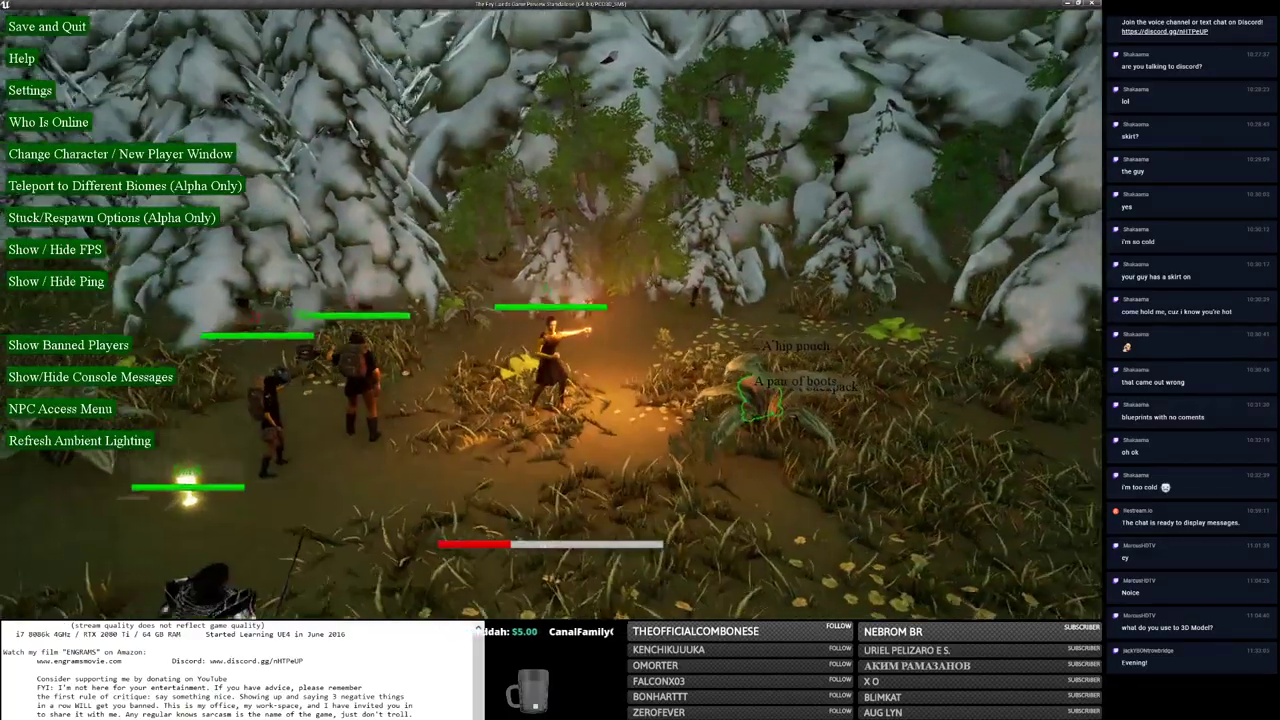
{"action": "mouse_move", "coordinate": [495, 300]}
{"action": "middle_mouse_down"}
{"action": "mouse_move", "coordinate": [430, 300]}
{"action": "mouse_move", "coordinate": [560, 300]}
{"action": "middle_mouse_up"}
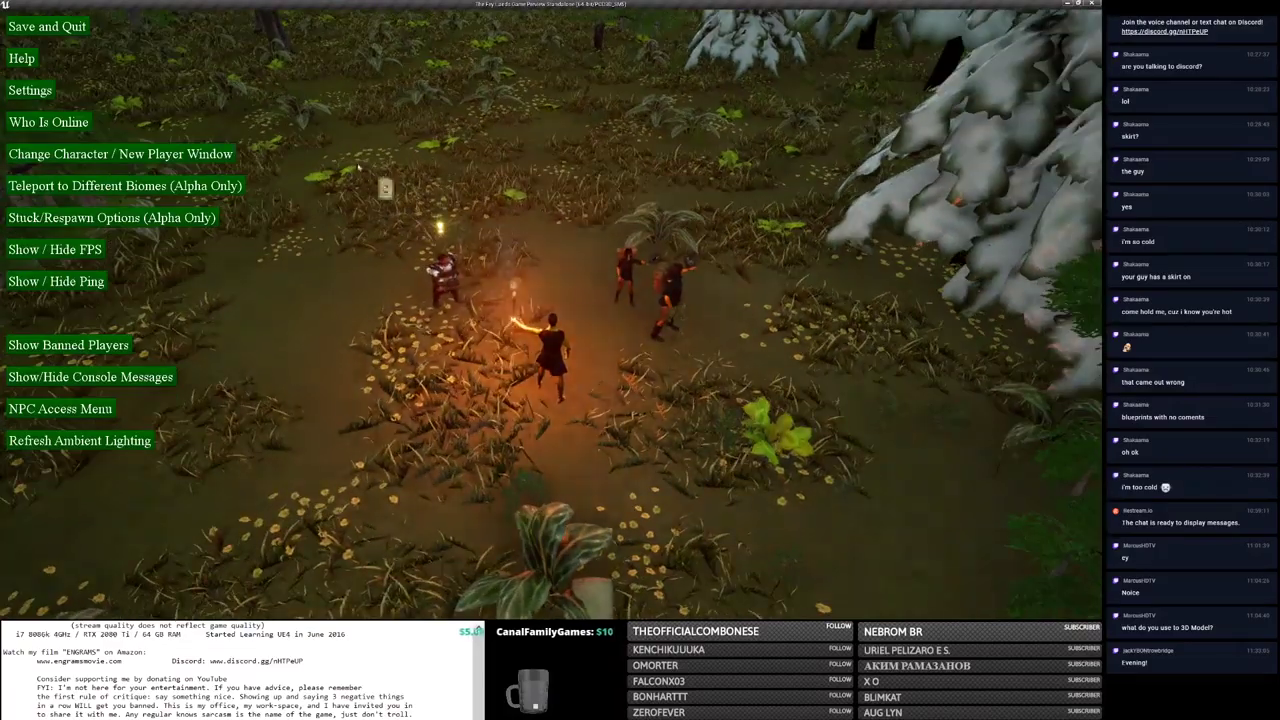
{"action": "middle_click_drag", "start_coordinate": [560, 300], "coordinate": [660, 300]}
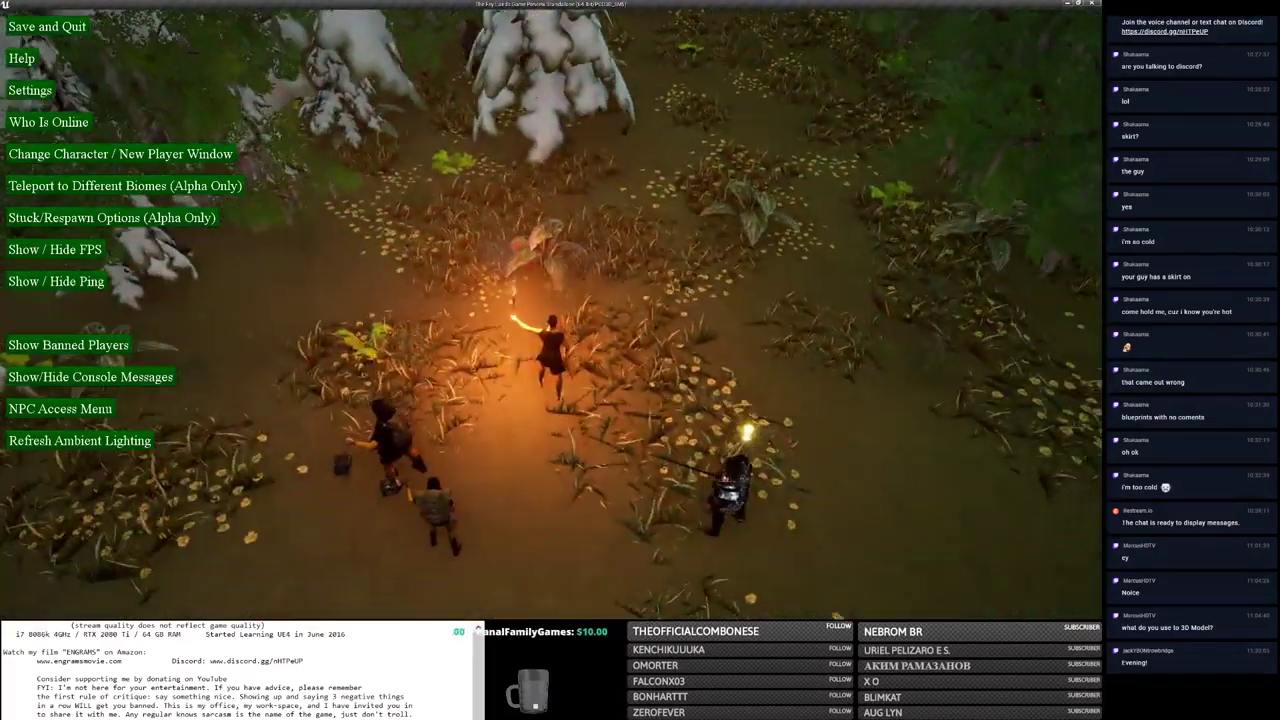
{"action": "scroll", "coordinate": [484, 307], "scroll_direction": "up", "scroll_amount": 5}
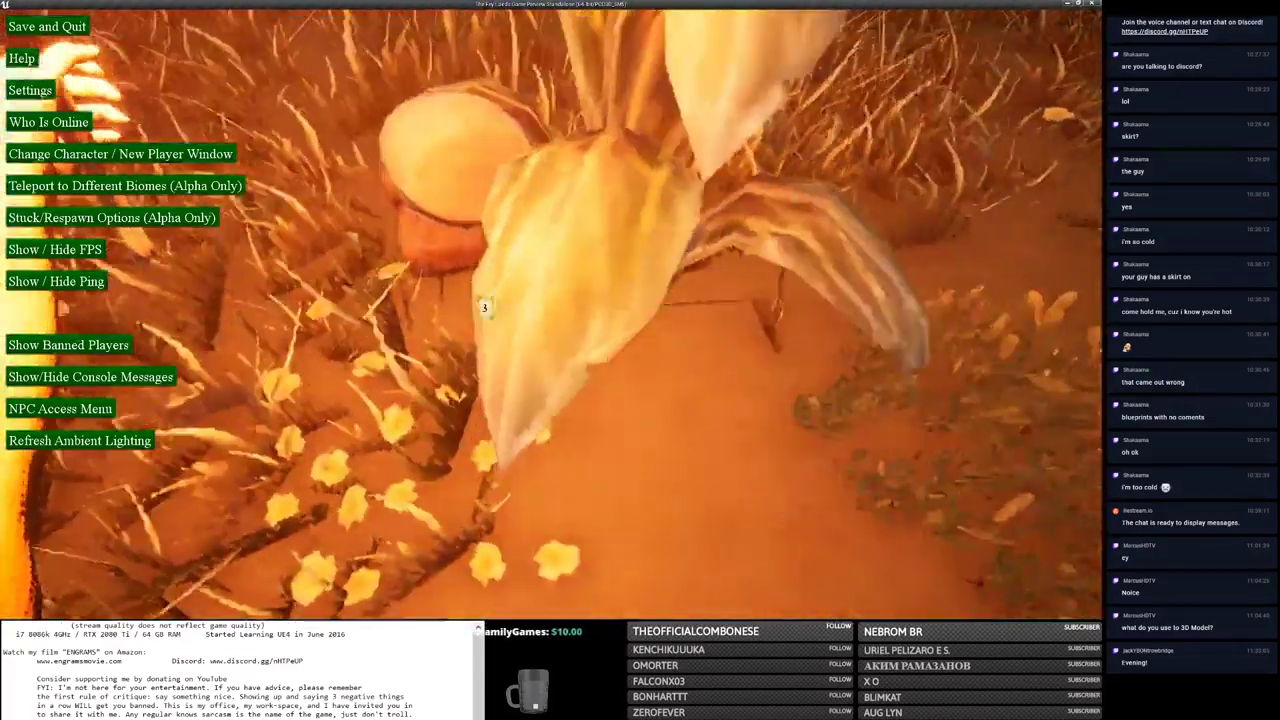
{"action": "scroll", "coordinate": [484, 307], "scroll_direction": "down", "scroll_amount": 2}
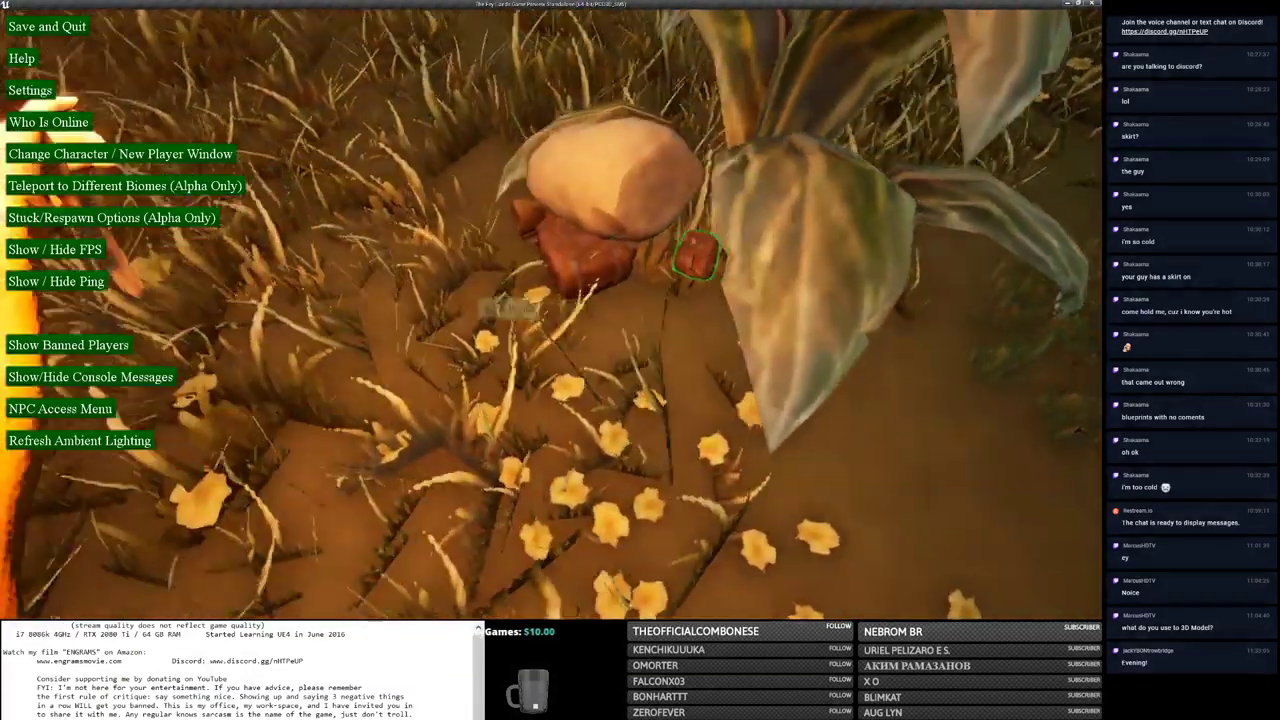
{"action": "key", "text": "e"}
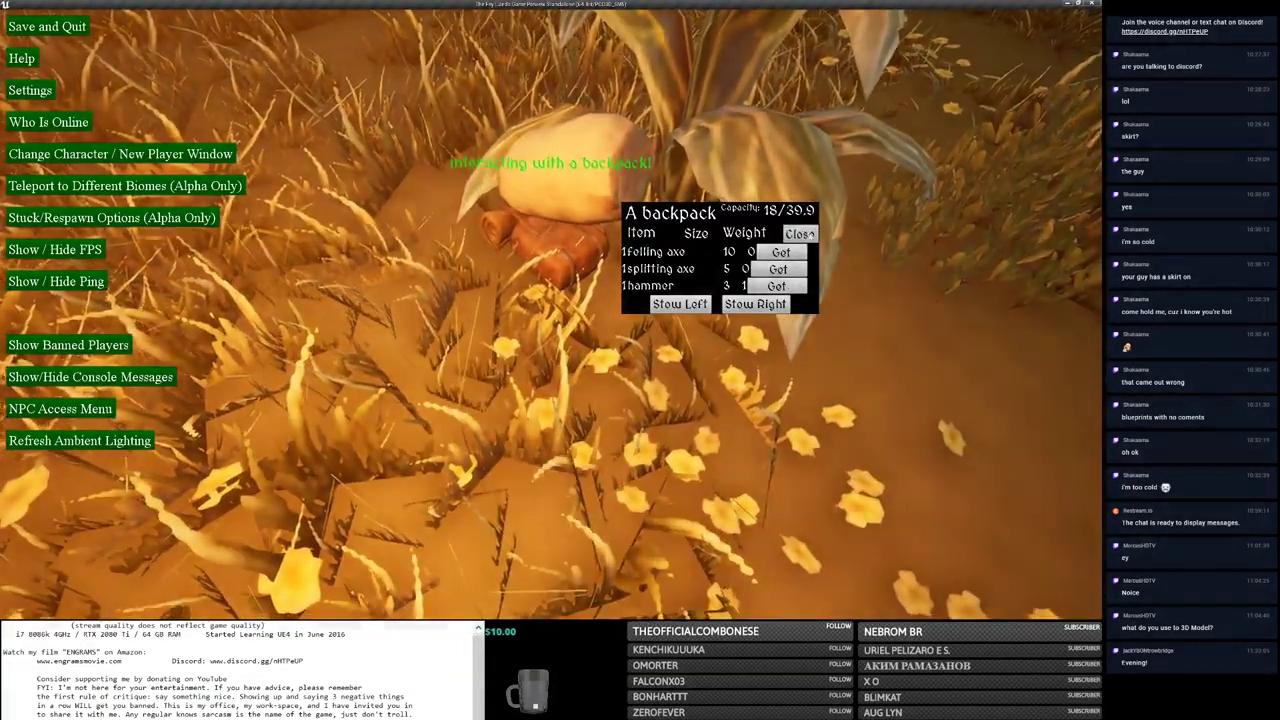
Step: Close the backpack window, then equip the boots on the feet and the backpack on the back
{"action": "left_click", "coordinate": [800, 233]}
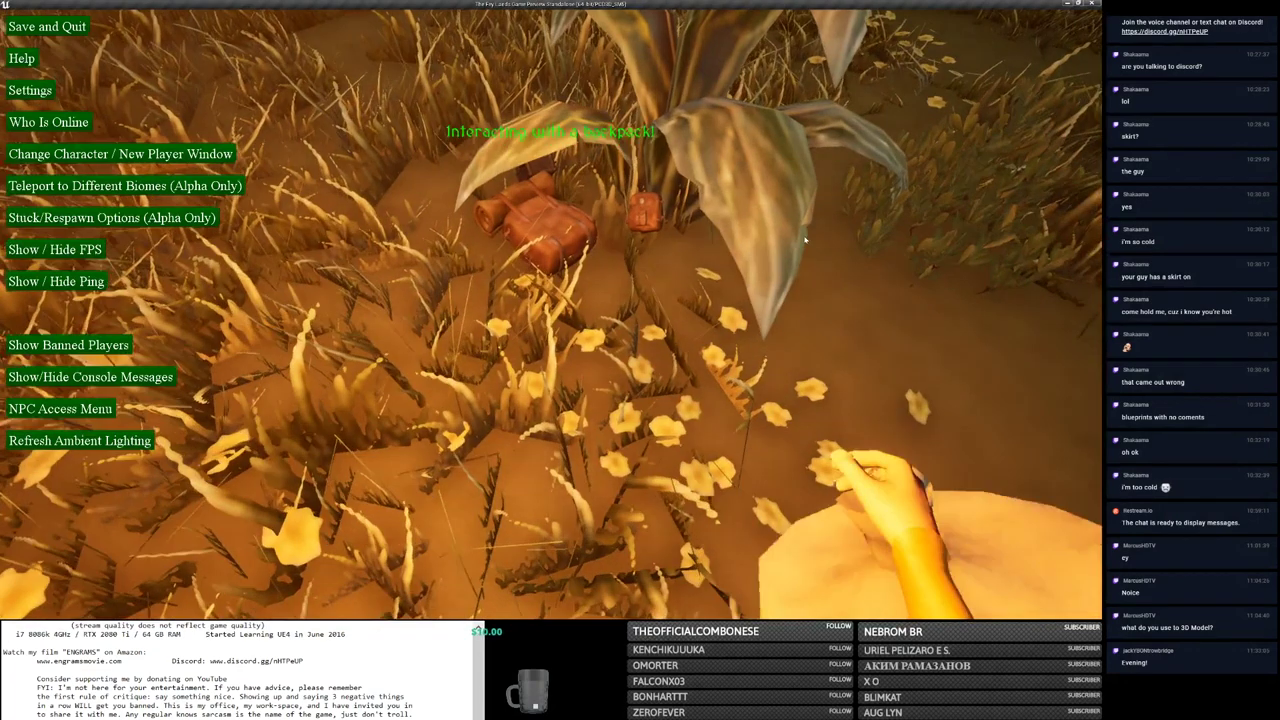
{"action": "scroll", "coordinate": [800, 240], "scroll_direction": "down", "scroll_amount": 5}
{"action": "key", "text": "Tab"}
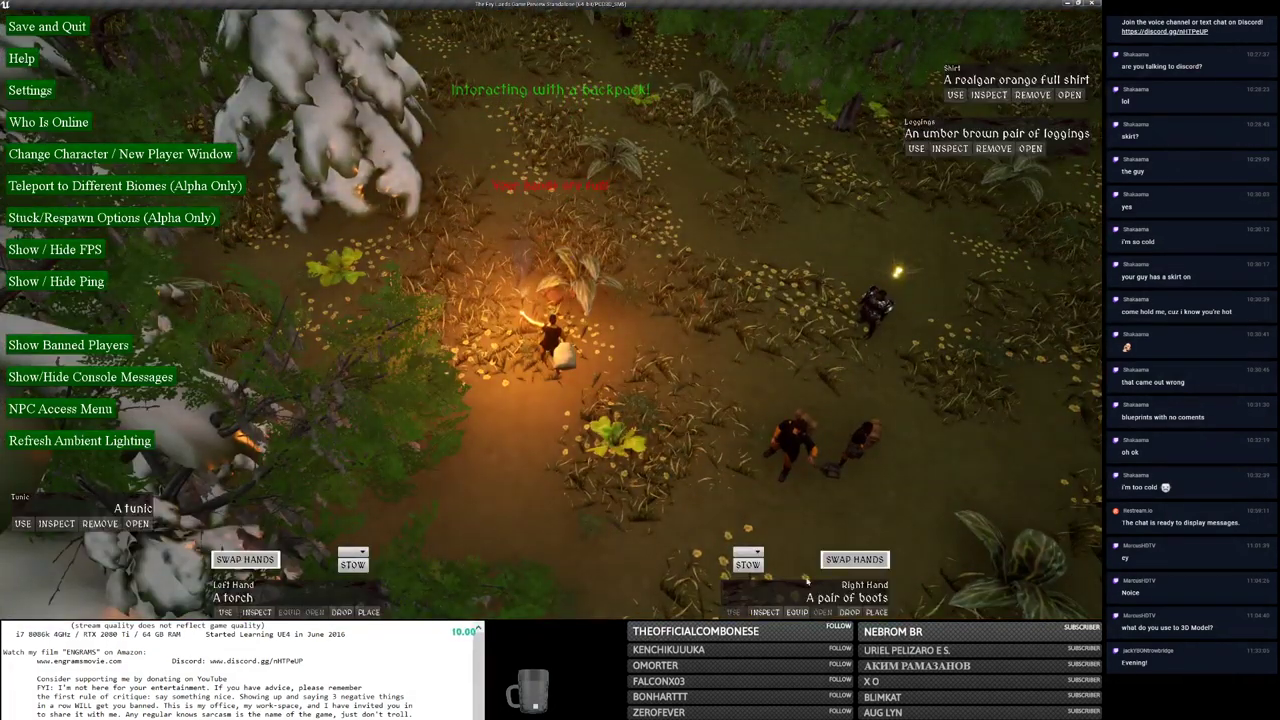
{"action": "left_click", "coordinate": [799, 612]}
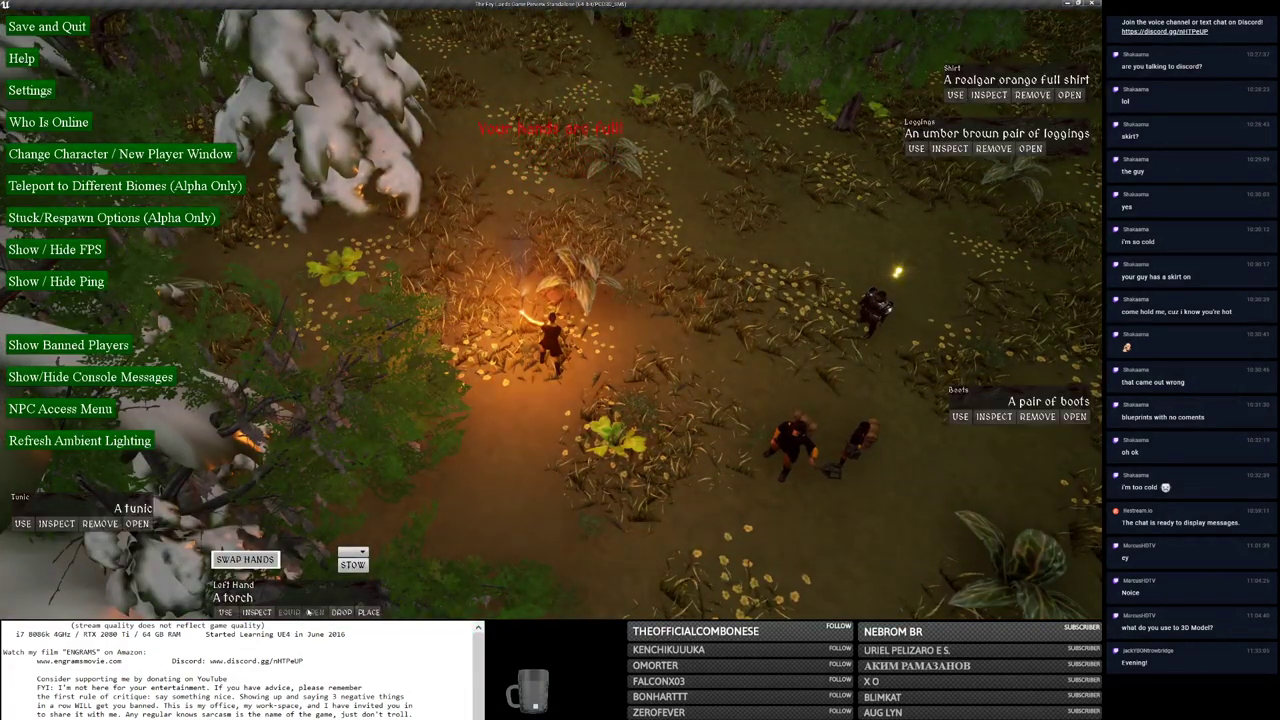
{"action": "key", "text": "e"}
{"action": "left_click", "coordinate": [799, 612]}
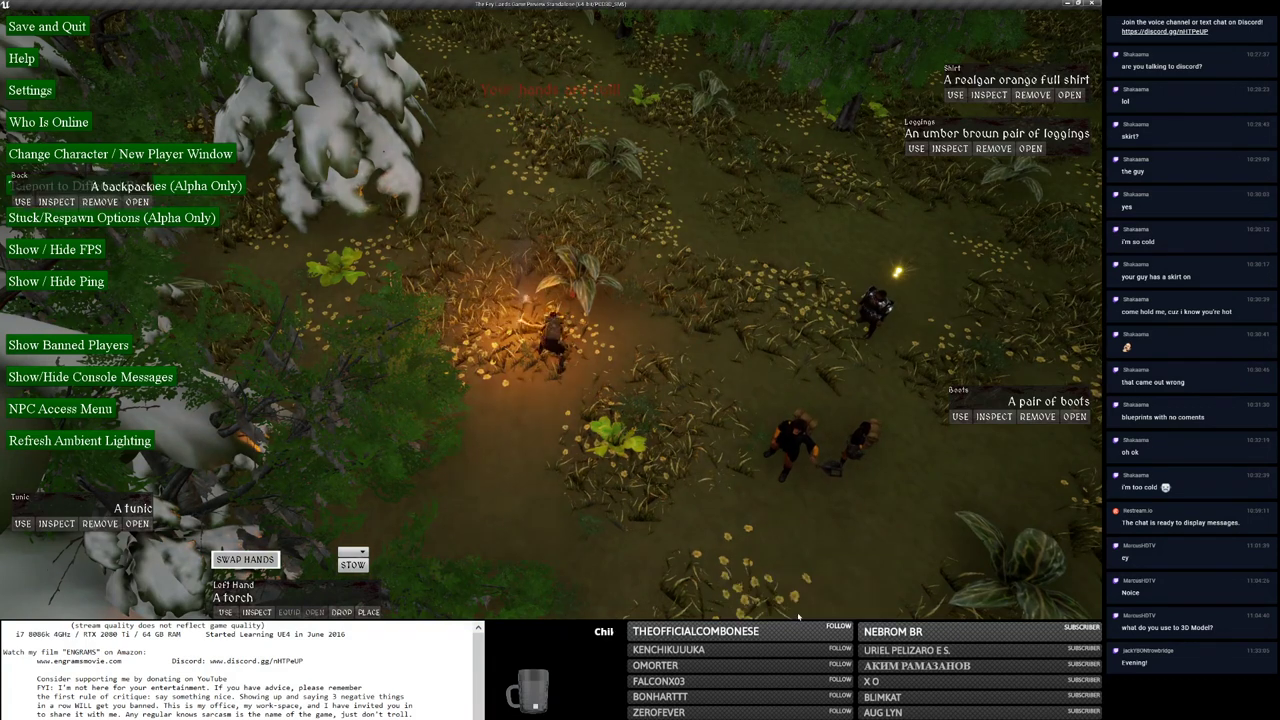
Step: Move the hip pouch onto the right hip, check its contents, and take the lantern in hand
{"action": "key", "text": "e"}
{"action": "left_click", "coordinate": [799, 612]}
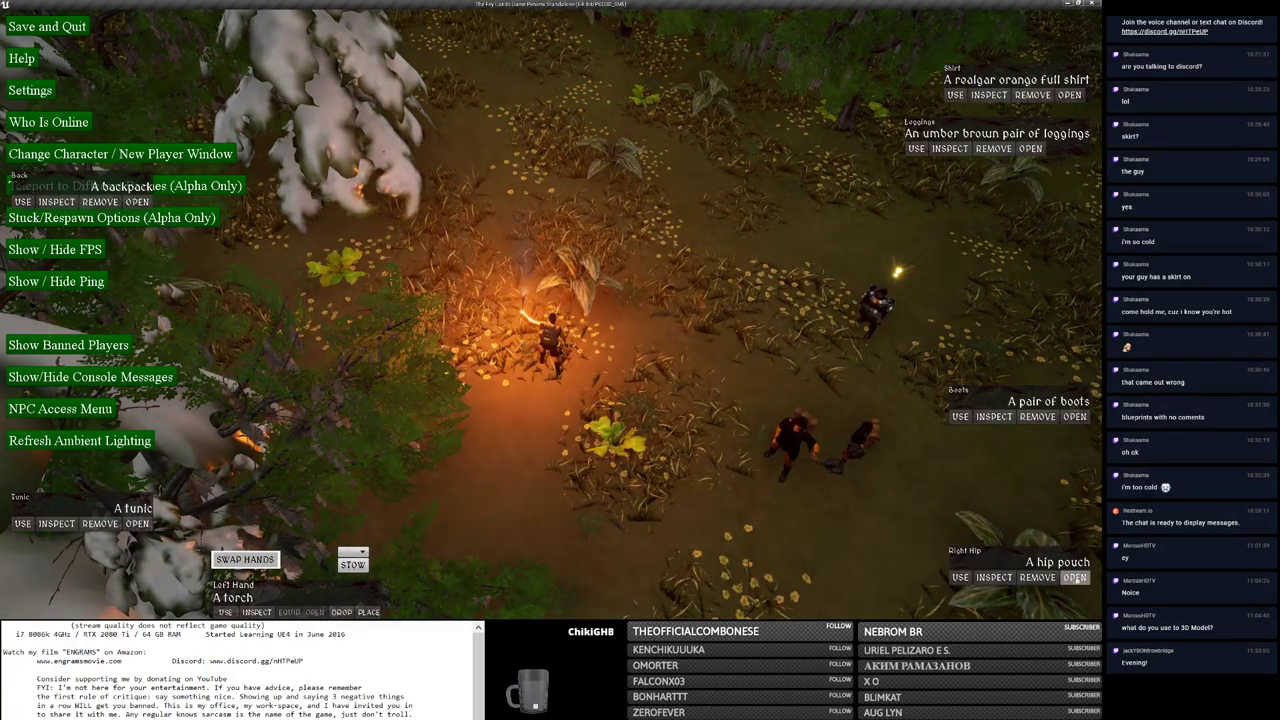
{"action": "left_click", "coordinate": [1074, 577]}
{"action": "left_click", "coordinate": [795, 256]}
{"action": "key", "text": "e"}
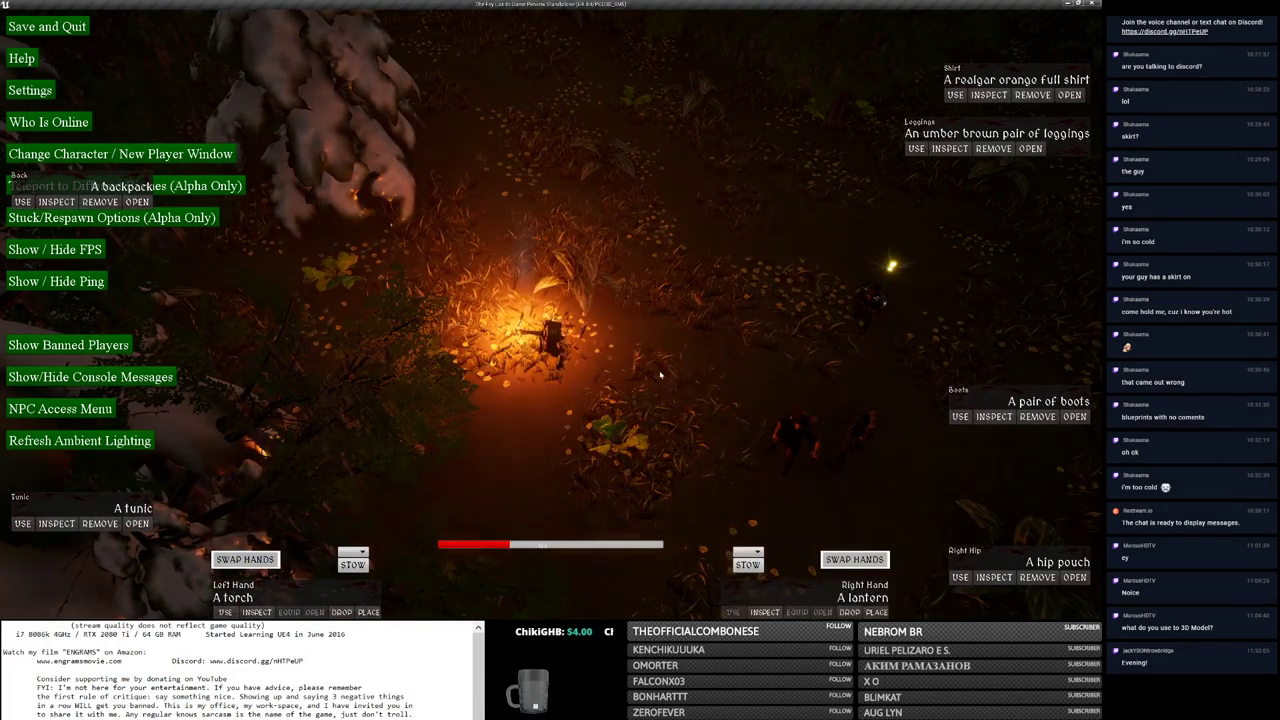
{"action": "key", "text": "Tab"}
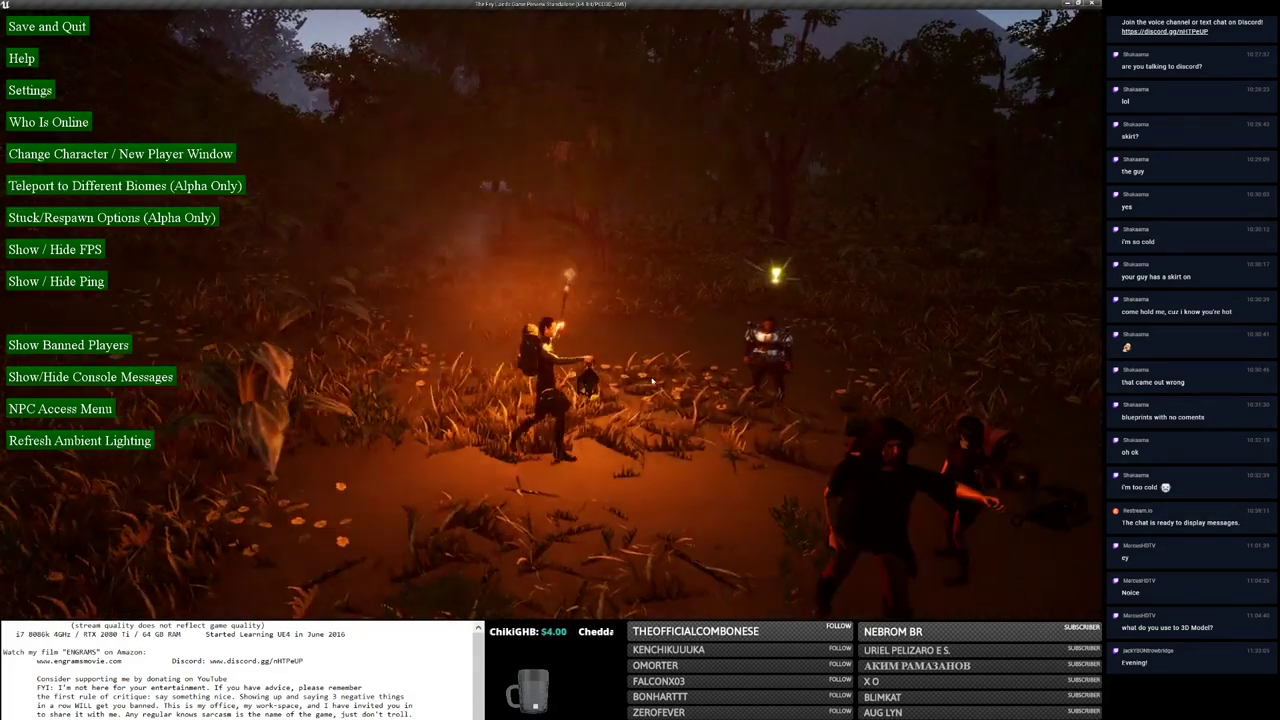
{"action": "key", "text": "Tab"}
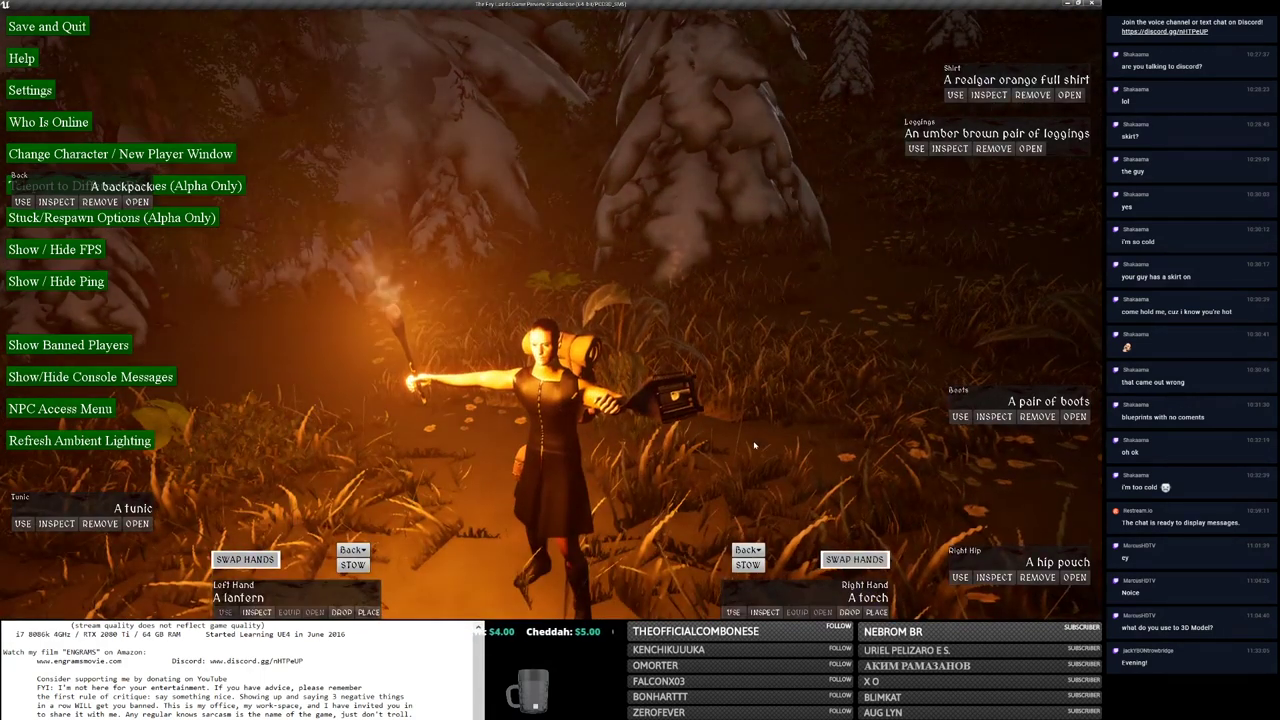
{"action": "key", "text": "Escape"}
{"action": "key", "text": "Escape"}
Step: Save and quit the Fey Lands game, then return to HandModel's Adjust Left Hand Offset graph in the editor
{"action": "left_click", "coordinate": [60, 30]}
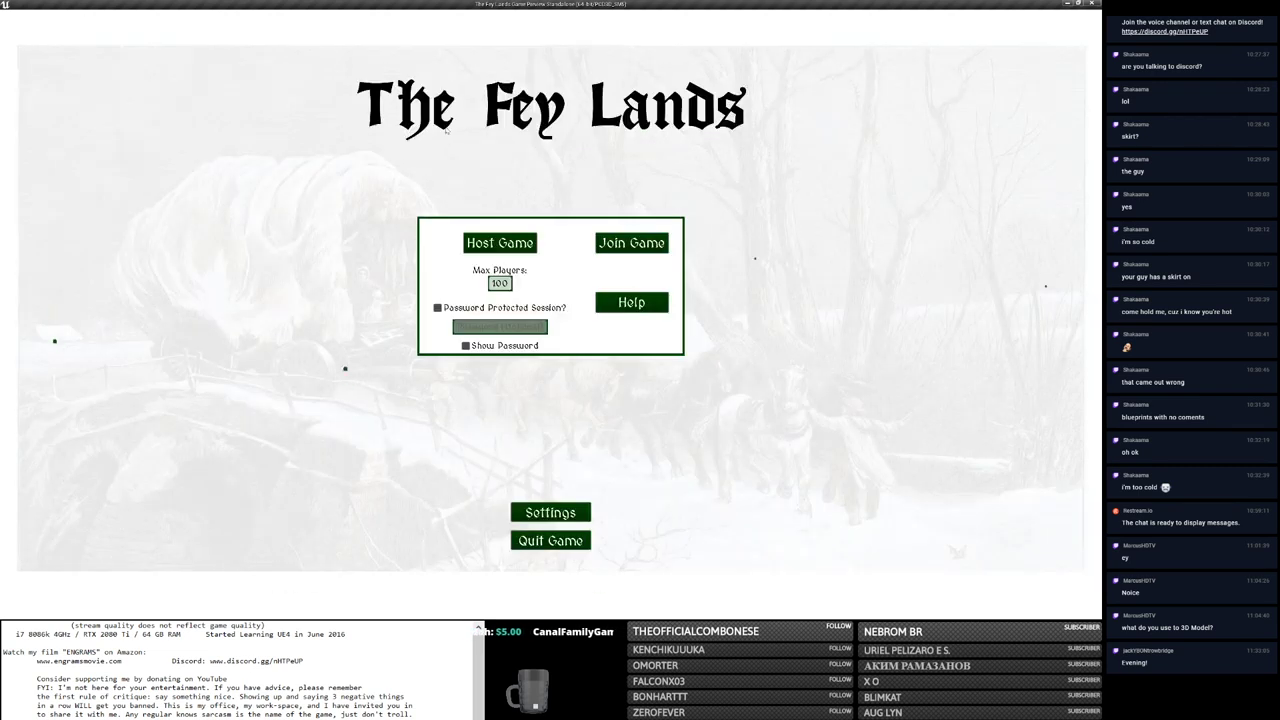
{"action": "left_click", "coordinate": [1092, 3]}
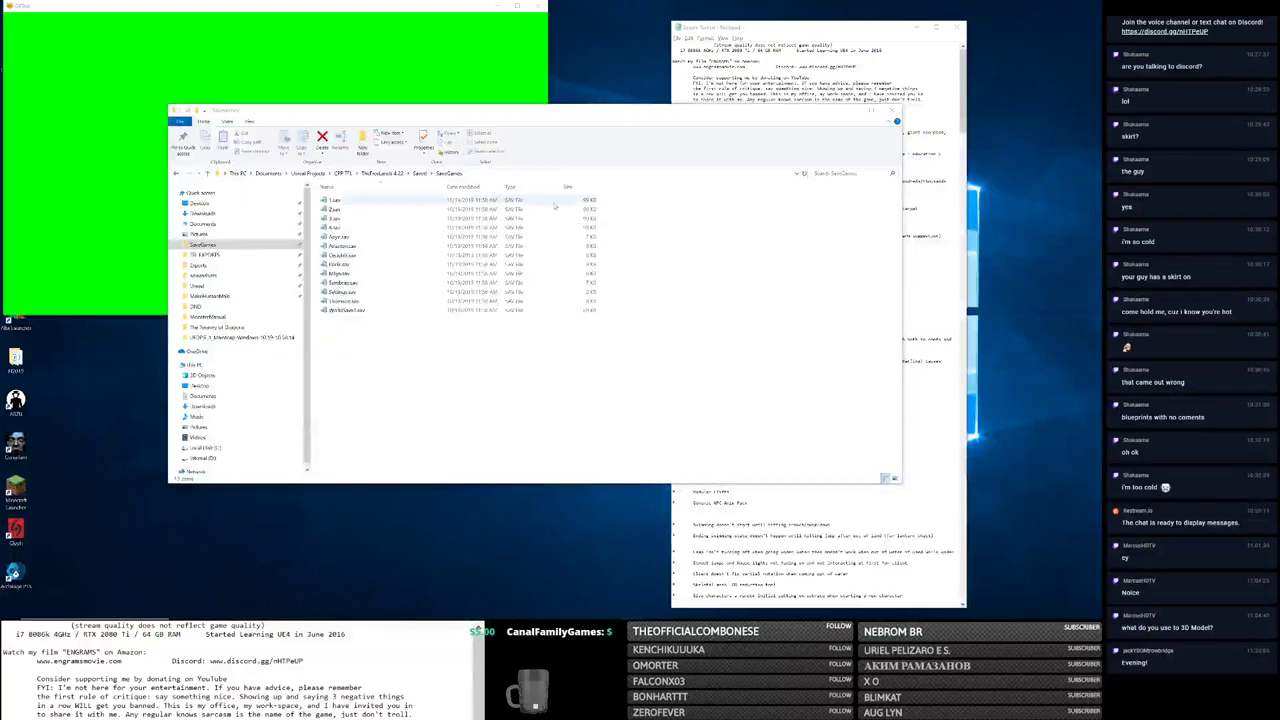
{"action": "key", "text": "alt+Tab"}
{"action": "key", "text": "alt+Tab"}
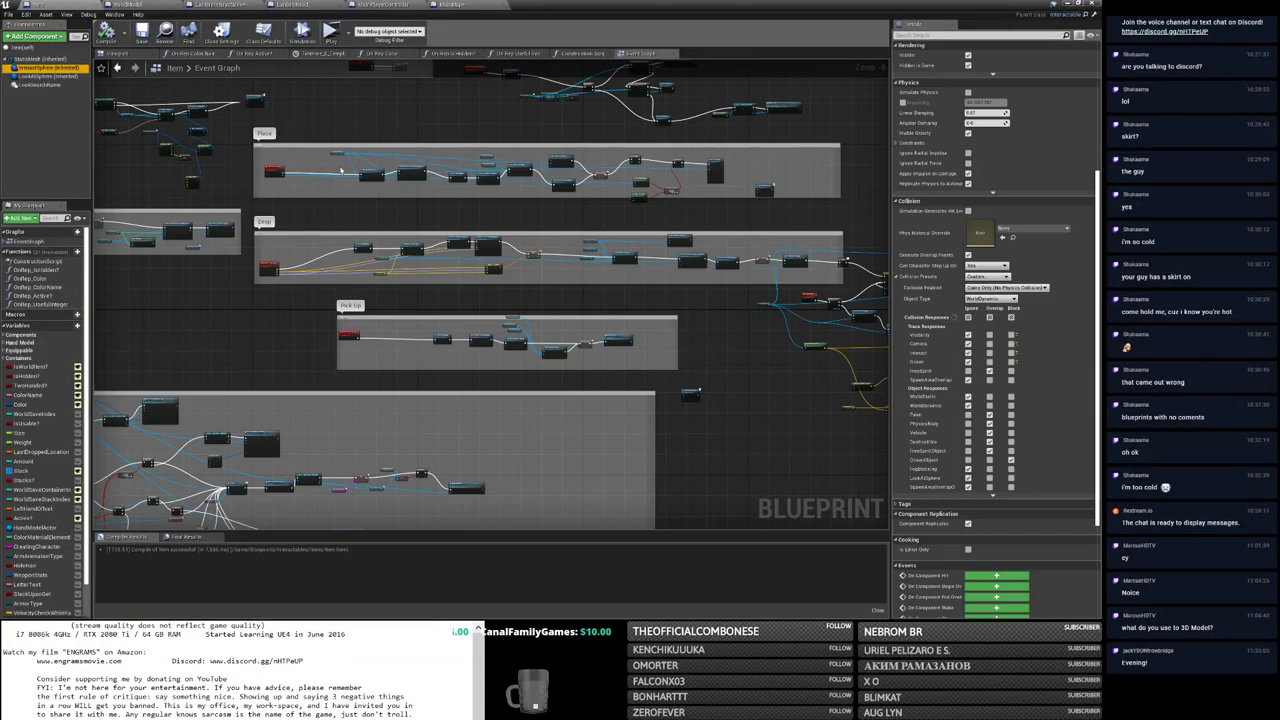
{"action": "left_click", "coordinate": [566, 55]}
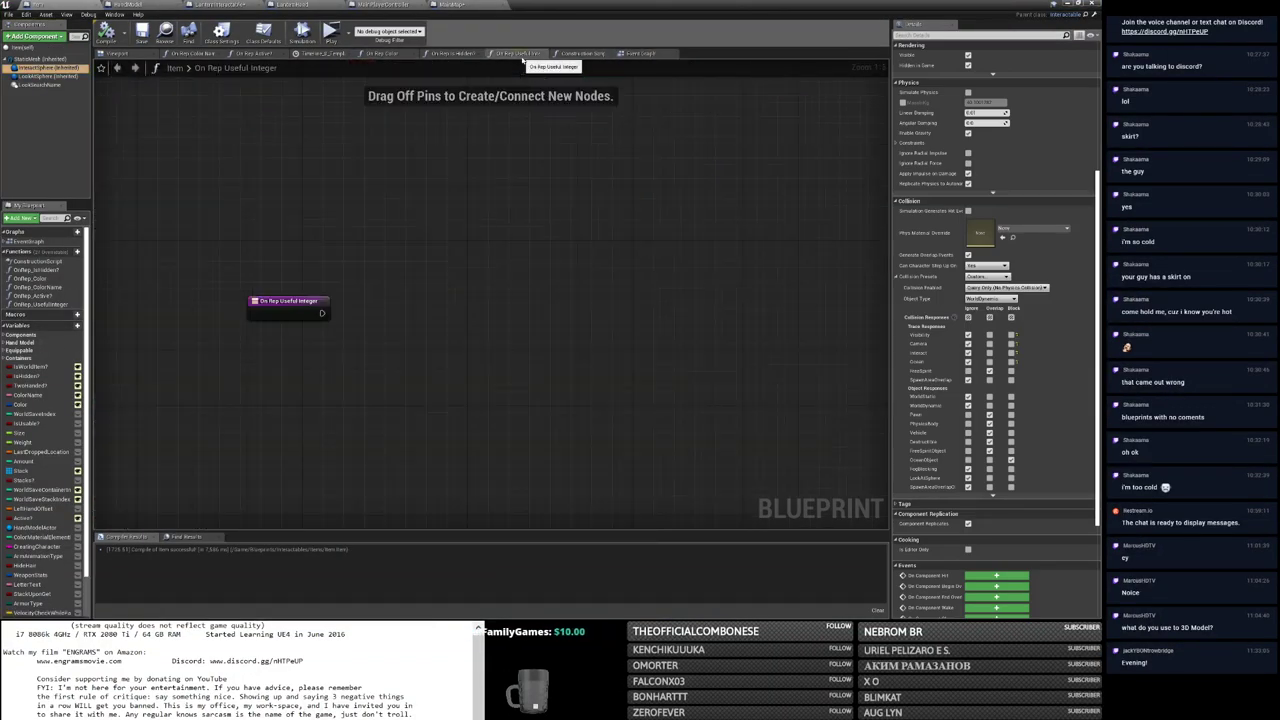
{"action": "left_click", "coordinate": [641, 53]}
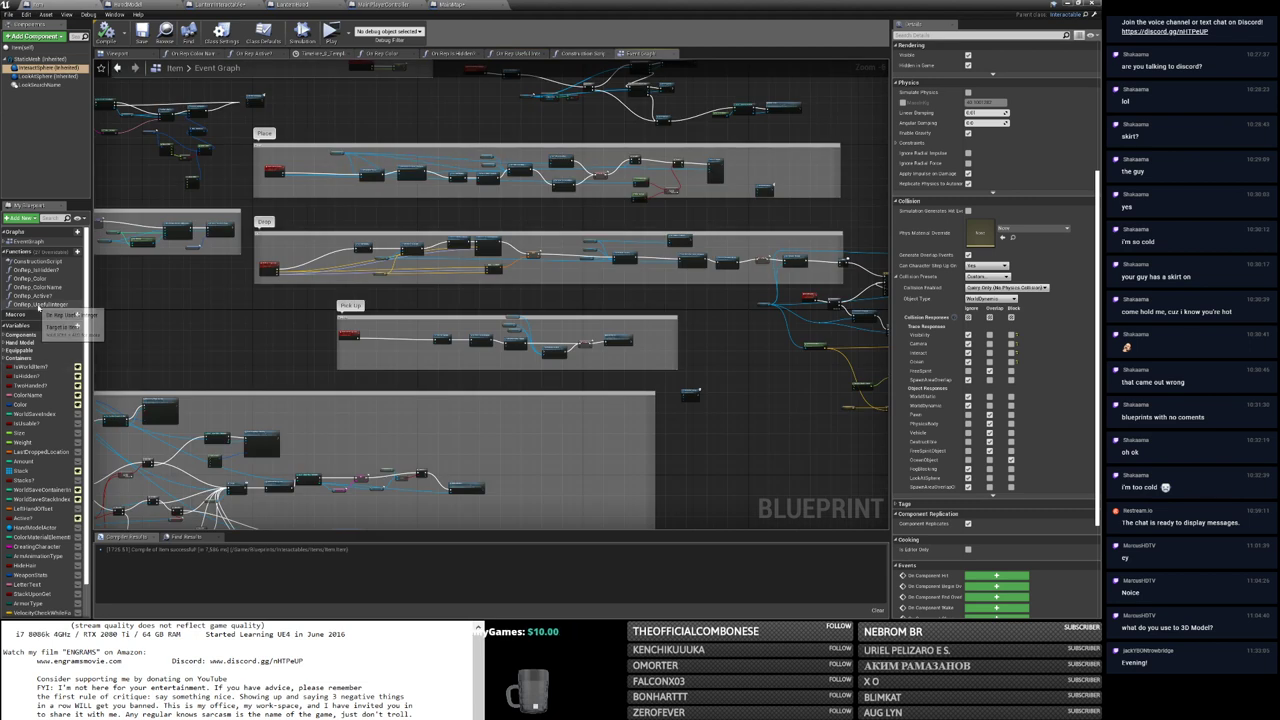
{"action": "left_click", "coordinate": [128, 4]}
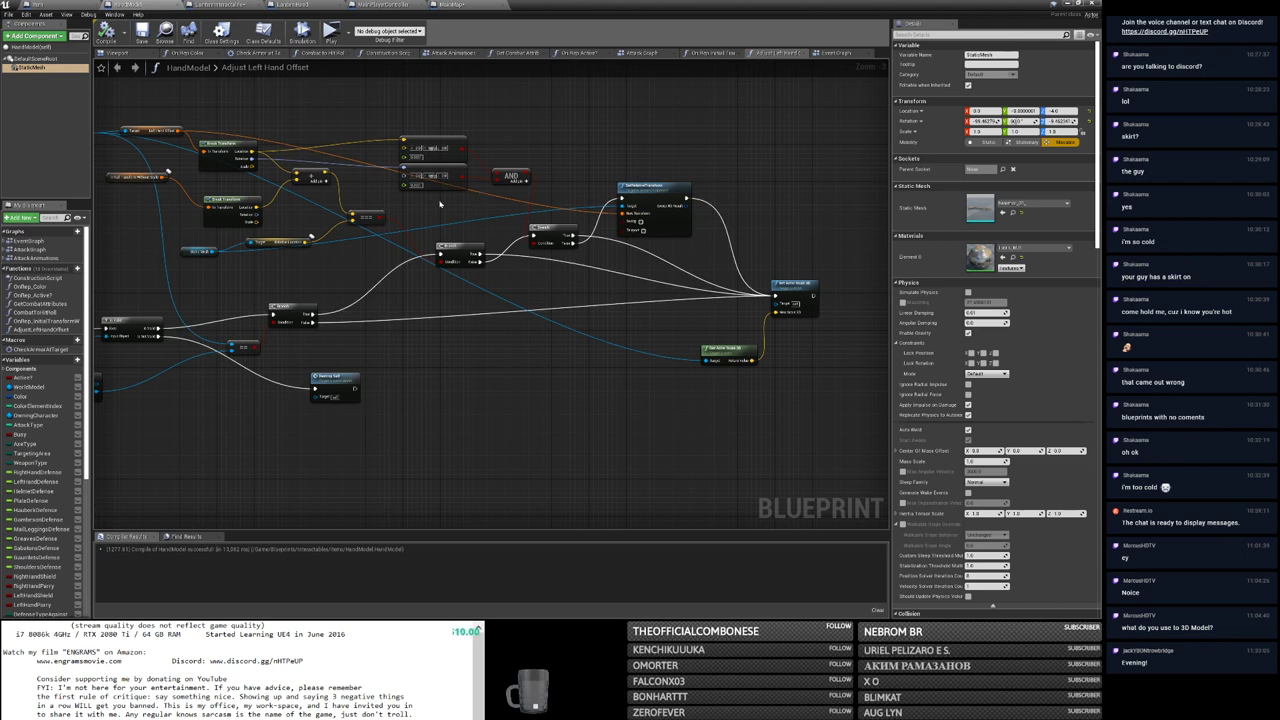
Step: Pan across the graph to view the rotator-equality checks feeding the AND node
{"action": "right_click_drag", "start_coordinate": [150, 135], "coordinate": [202, 143]}
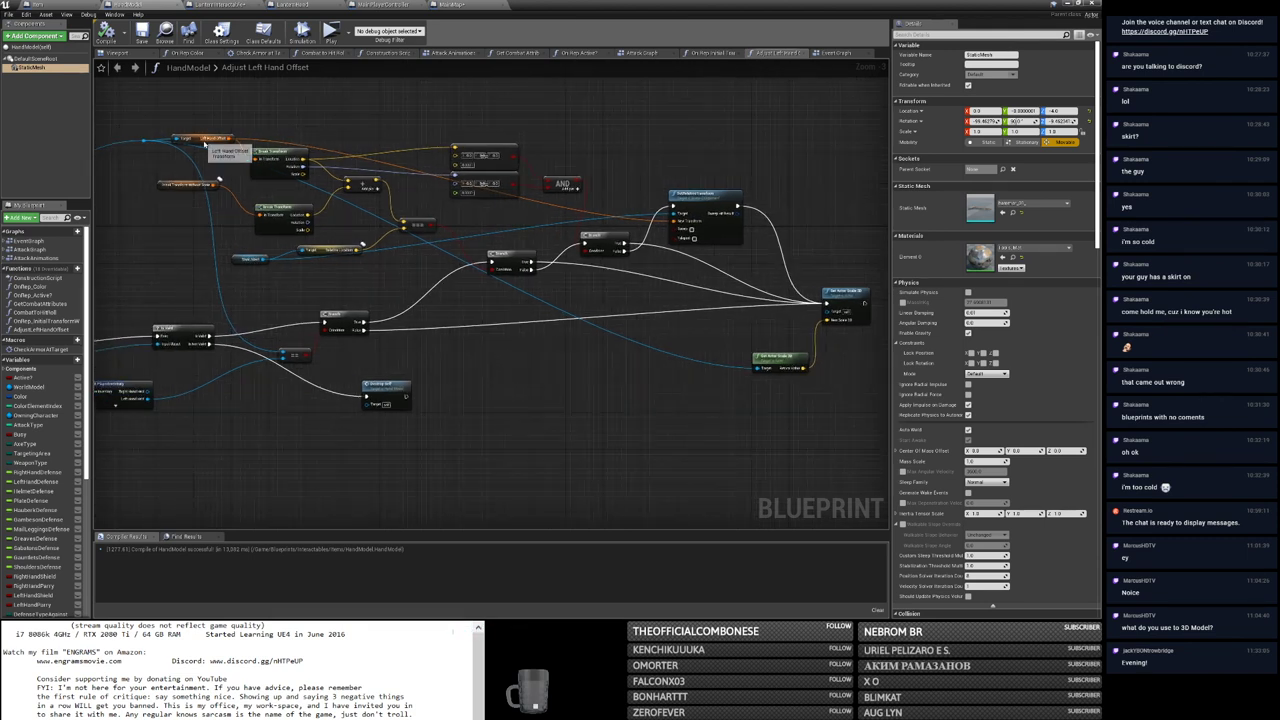
{"action": "mouse_move", "coordinate": [218, 178]}
{"action": "right_mouse_down"}
{"action": "mouse_move", "coordinate": [384, 223]}
{"action": "mouse_move", "coordinate": [264, 230]}
{"action": "right_mouse_up"}
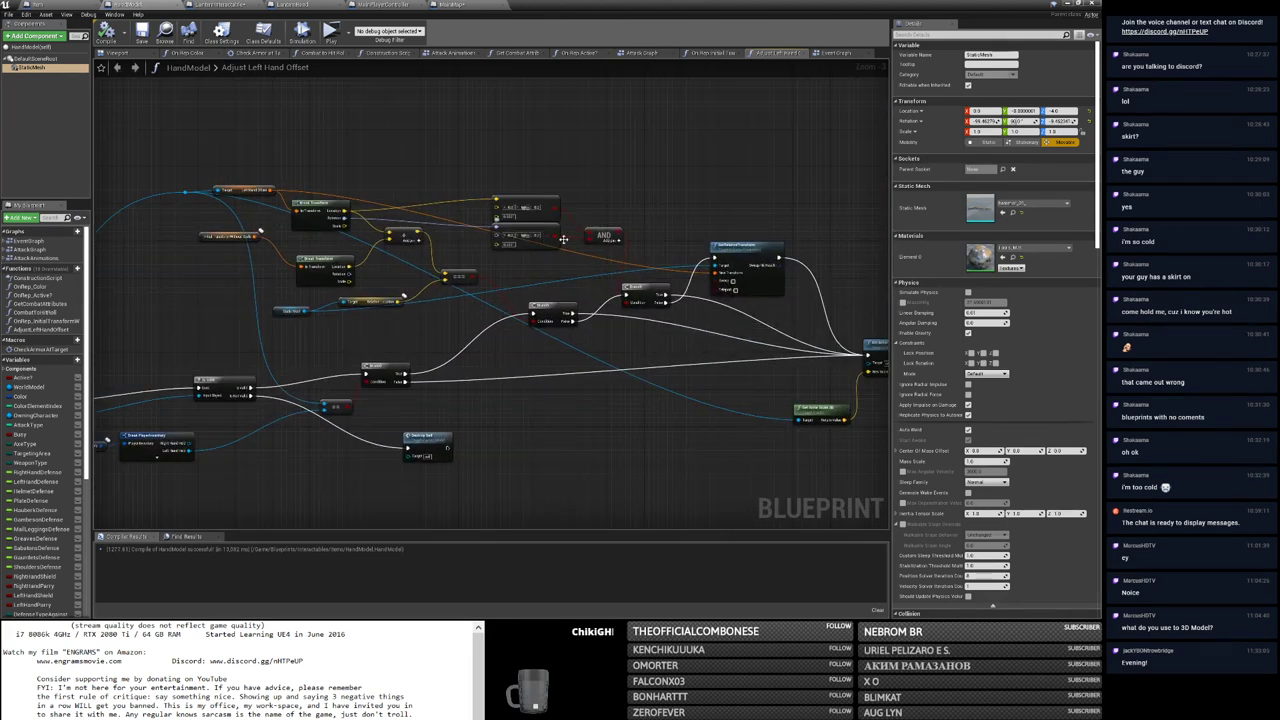
{"action": "right_click_drag", "start_coordinate": [548, 234], "coordinate": [380, 227]}
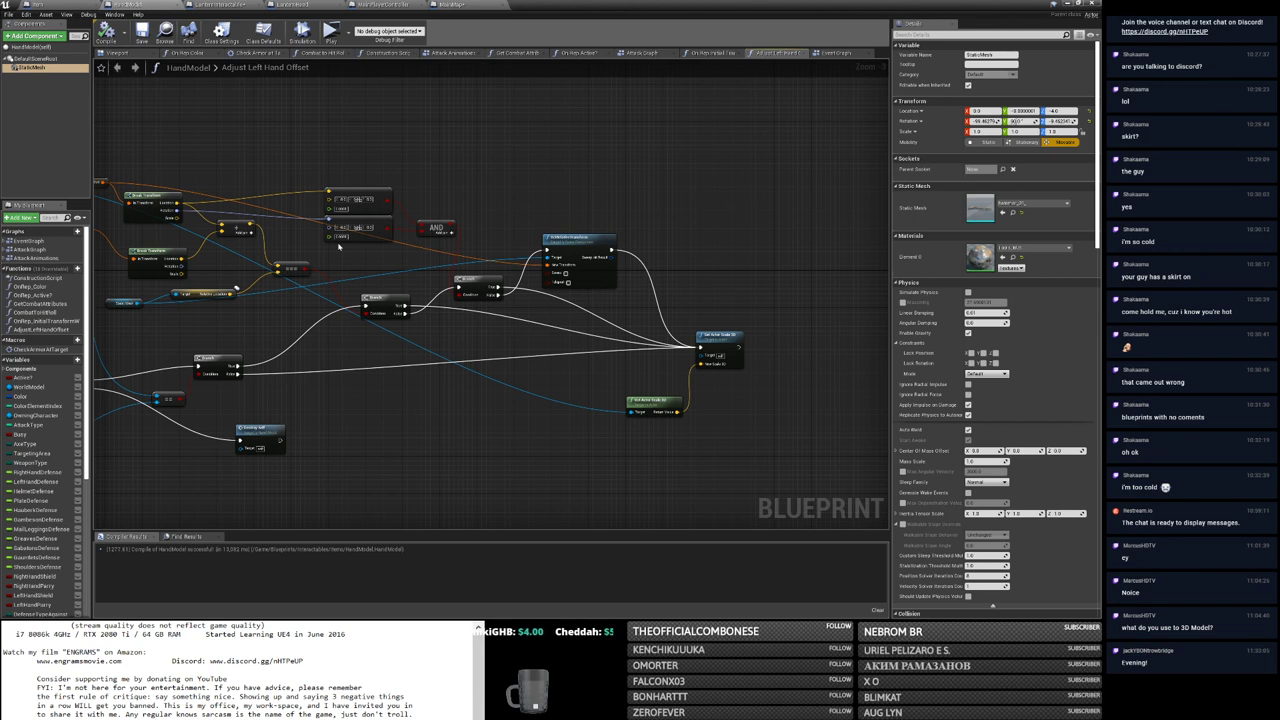
{"action": "right_click_drag", "start_coordinate": [337, 284], "coordinate": [447, 266]}
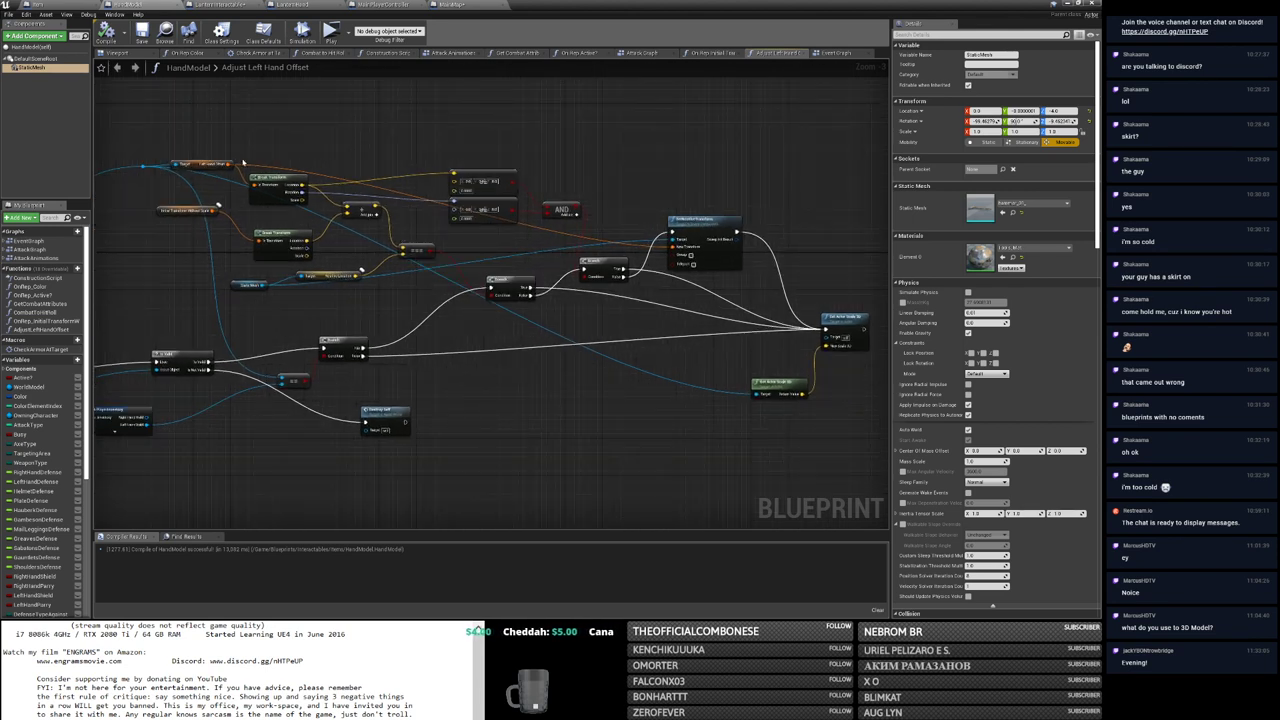
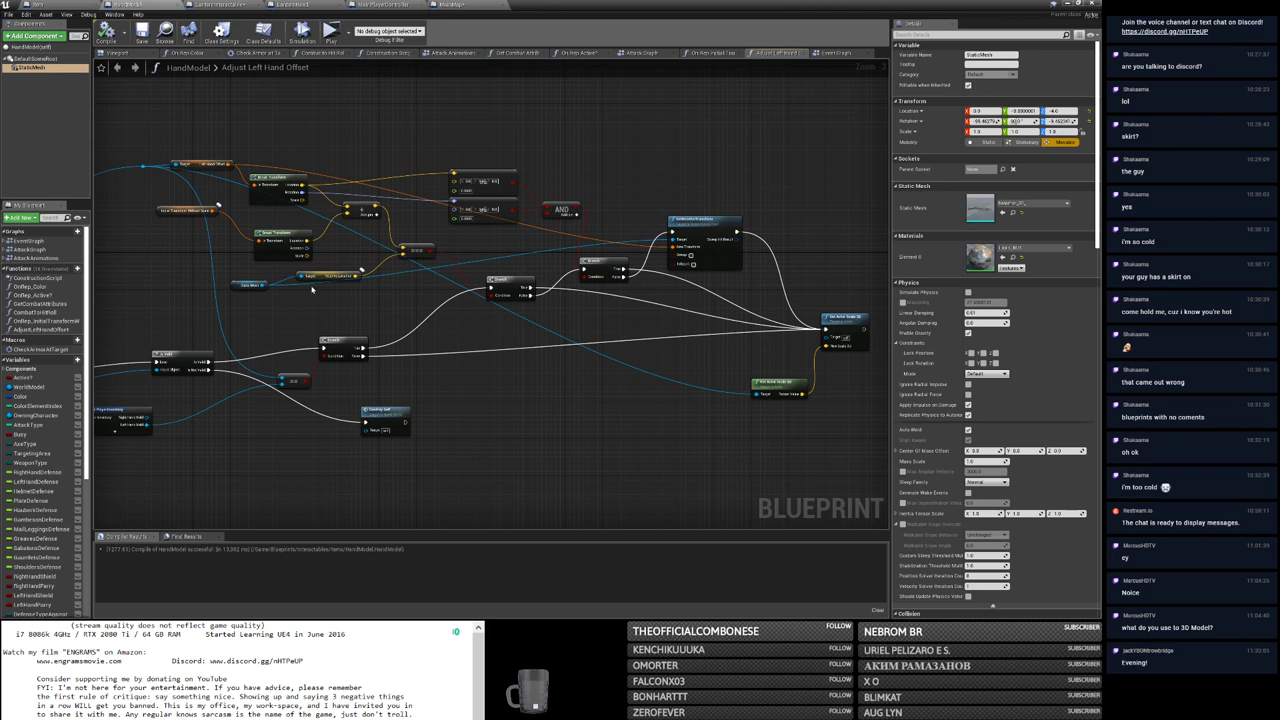
Step: Shift the Static Mesh getter down and add an AND Boolean node fed by the == result
{"action": "right_click_drag", "start_coordinate": [497, 323], "coordinate": [545, 340]}
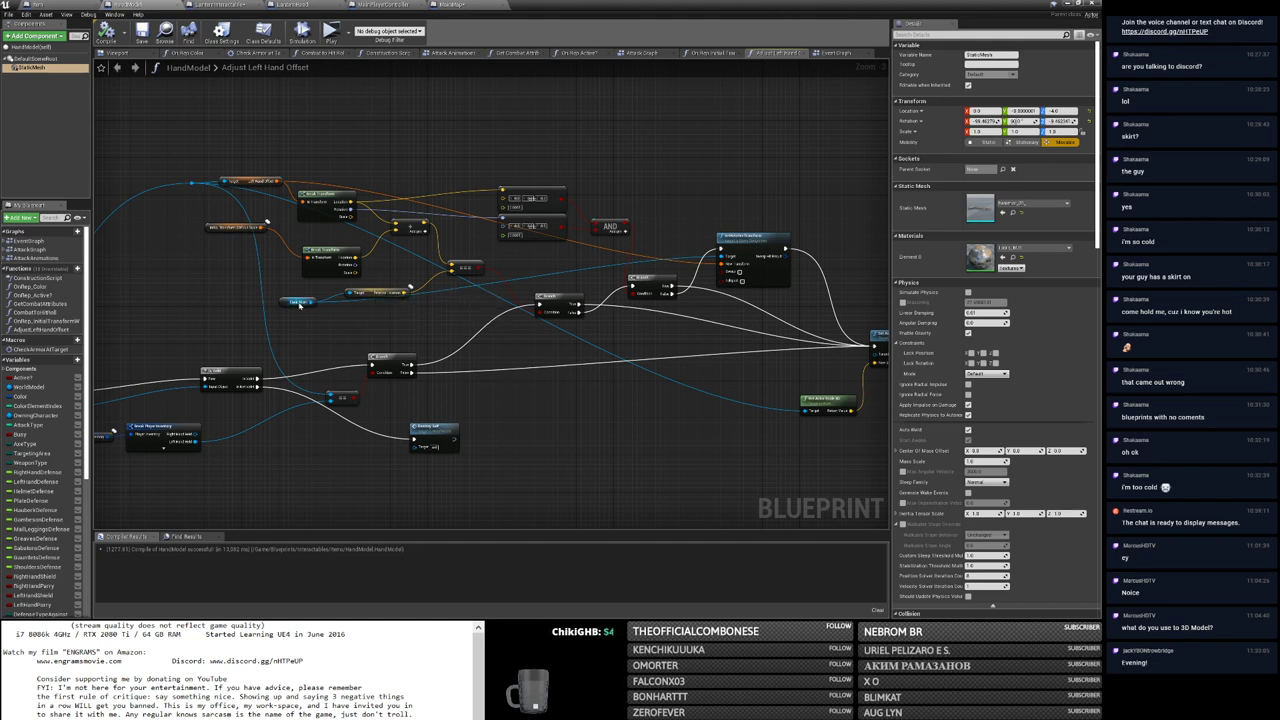
{"action": "mouse_move", "coordinate": [297, 302]}
{"action": "left_mouse_down"}
{"action": "mouse_move", "coordinate": [293, 321]}
{"action": "mouse_move", "coordinate": [309, 322]}
{"action": "left_mouse_up"}
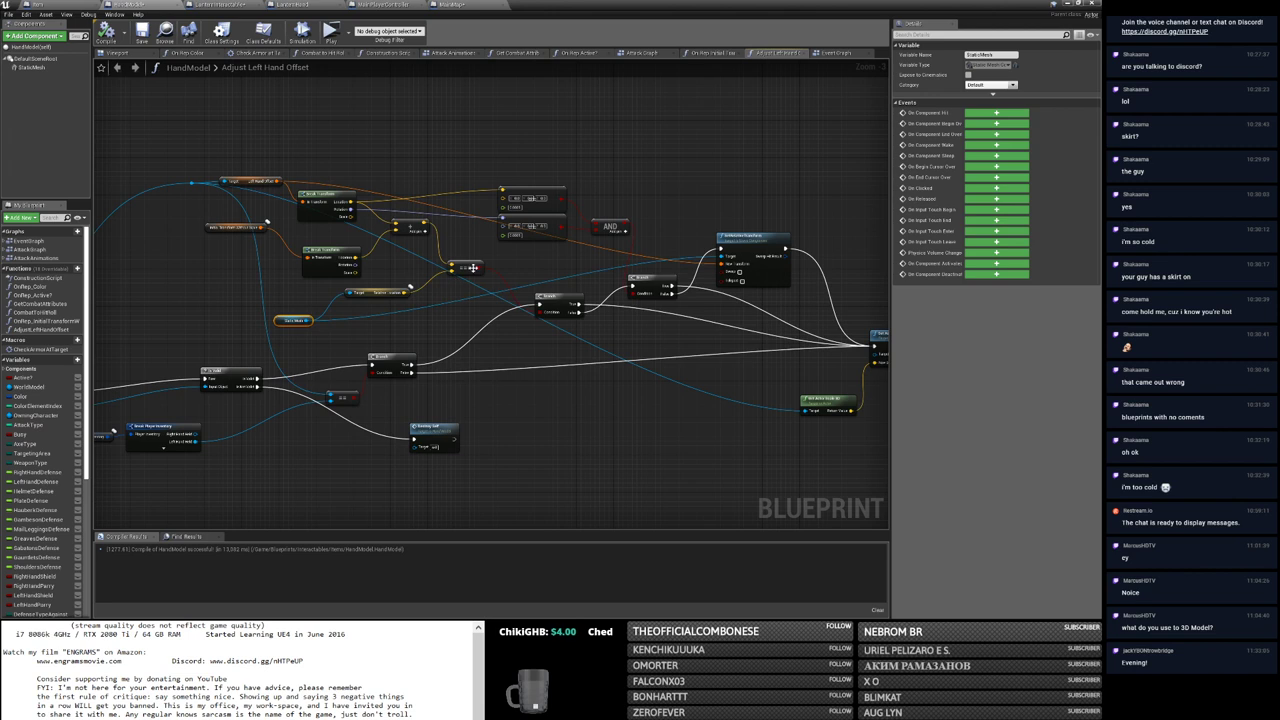
{"action": "left_click_drag", "start_coordinate": [478, 267], "coordinate": [476, 300]}
{"action": "type", "text": "and"}
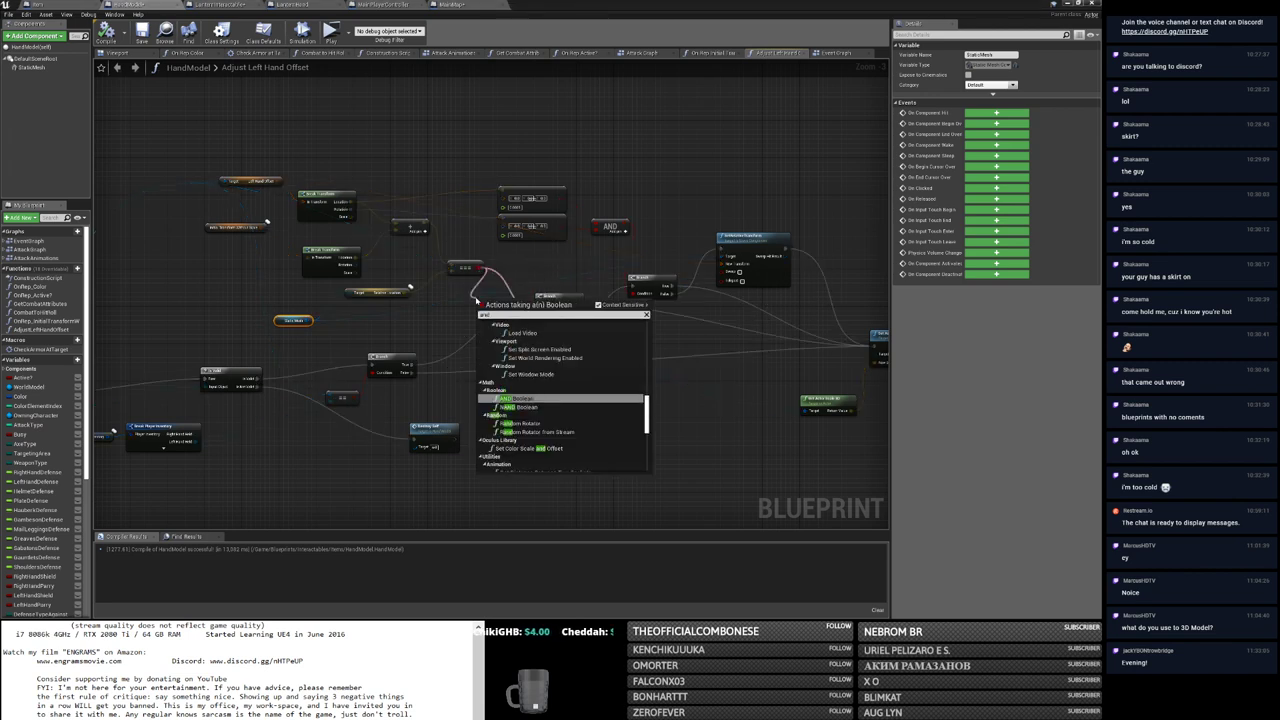
{"action": "key", "text": "Return"}
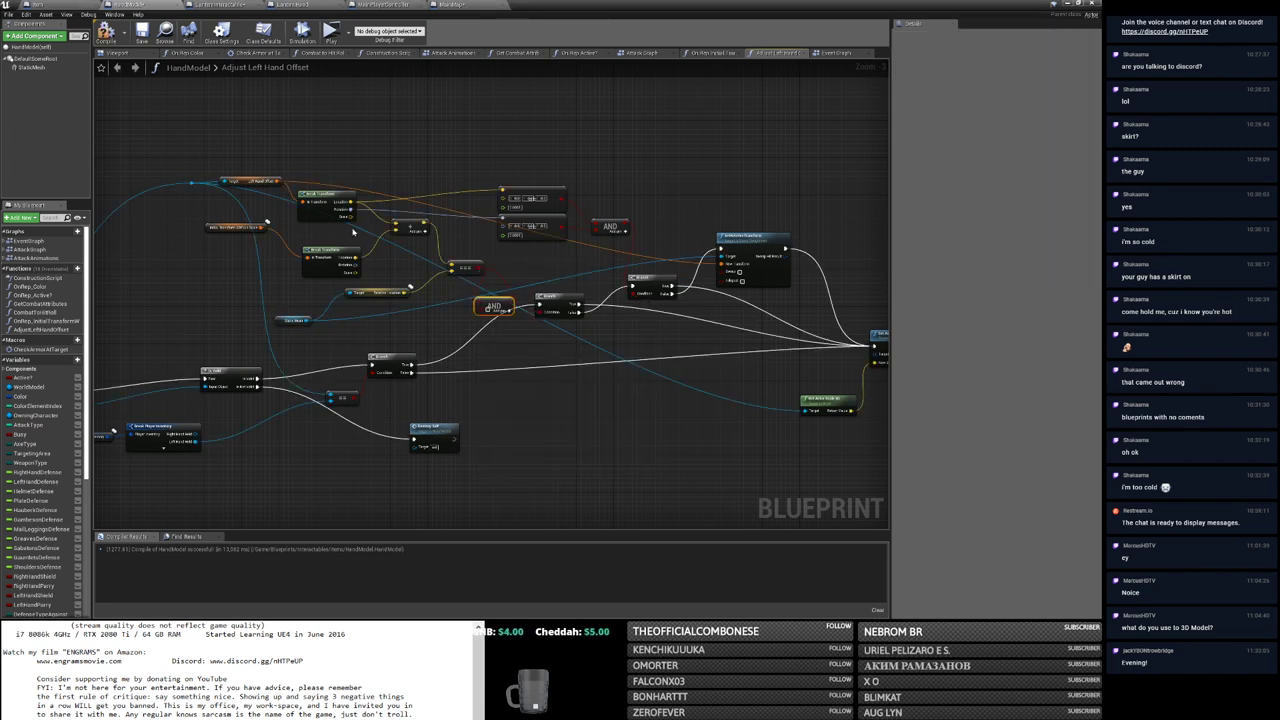
{"action": "left_click_drag", "start_coordinate": [350, 210], "coordinate": [628, 258]}
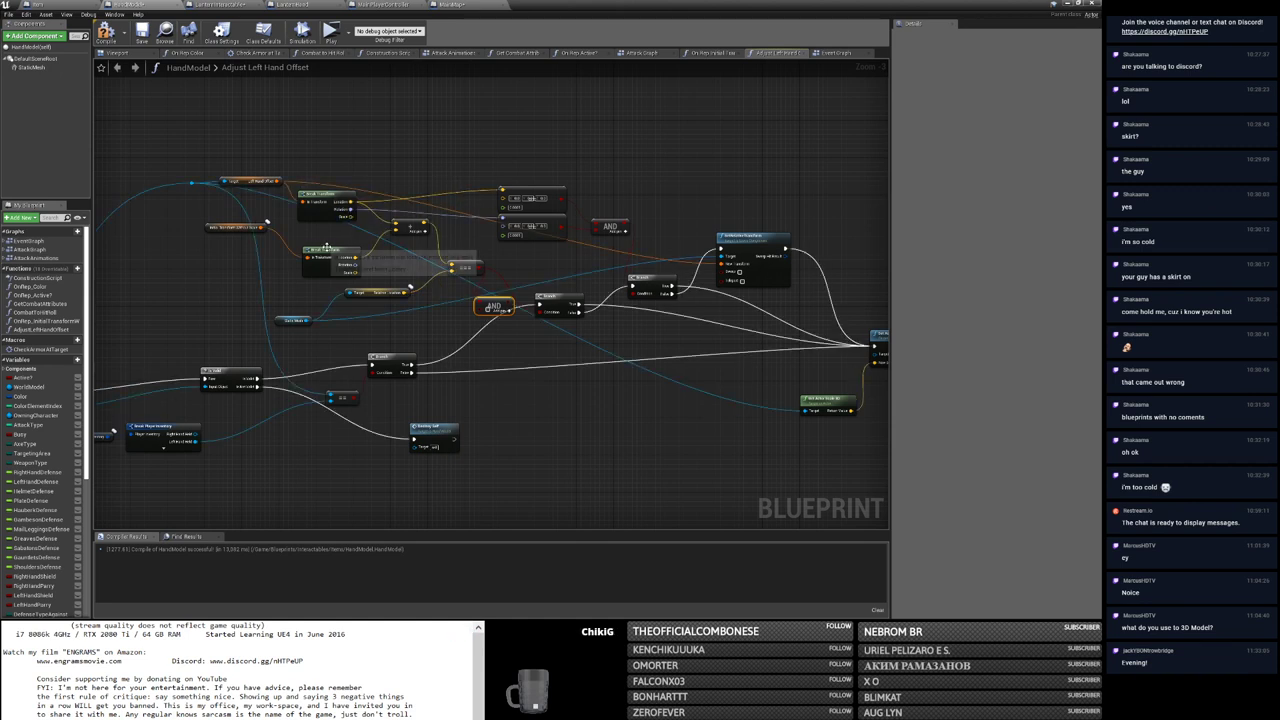
Step: Rearrange the Break Transform, location variable, transform and small math nodes in the graph
{"action": "left_click_drag", "start_coordinate": [328, 251], "coordinate": [321, 233]}
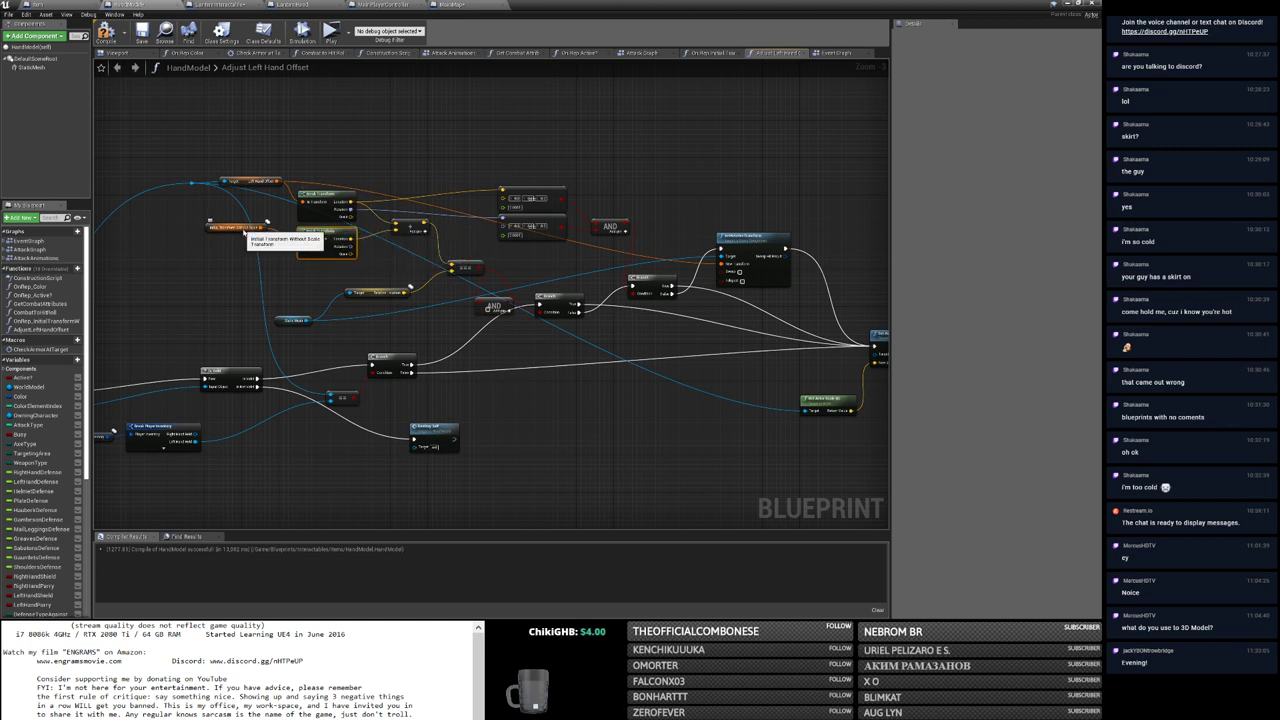
{"action": "left_click_drag", "start_coordinate": [365, 291], "coordinate": [351, 300]}
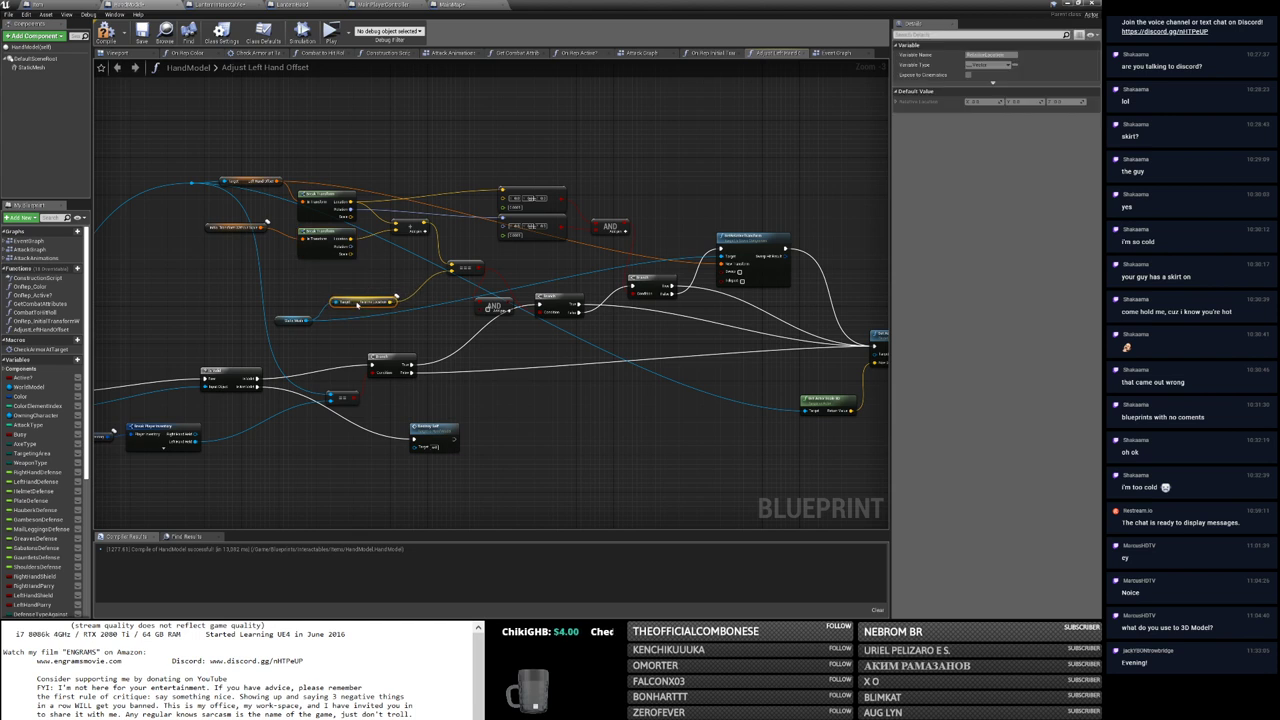
{"action": "left_click_drag", "start_coordinate": [765, 243], "coordinate": [778, 232]}
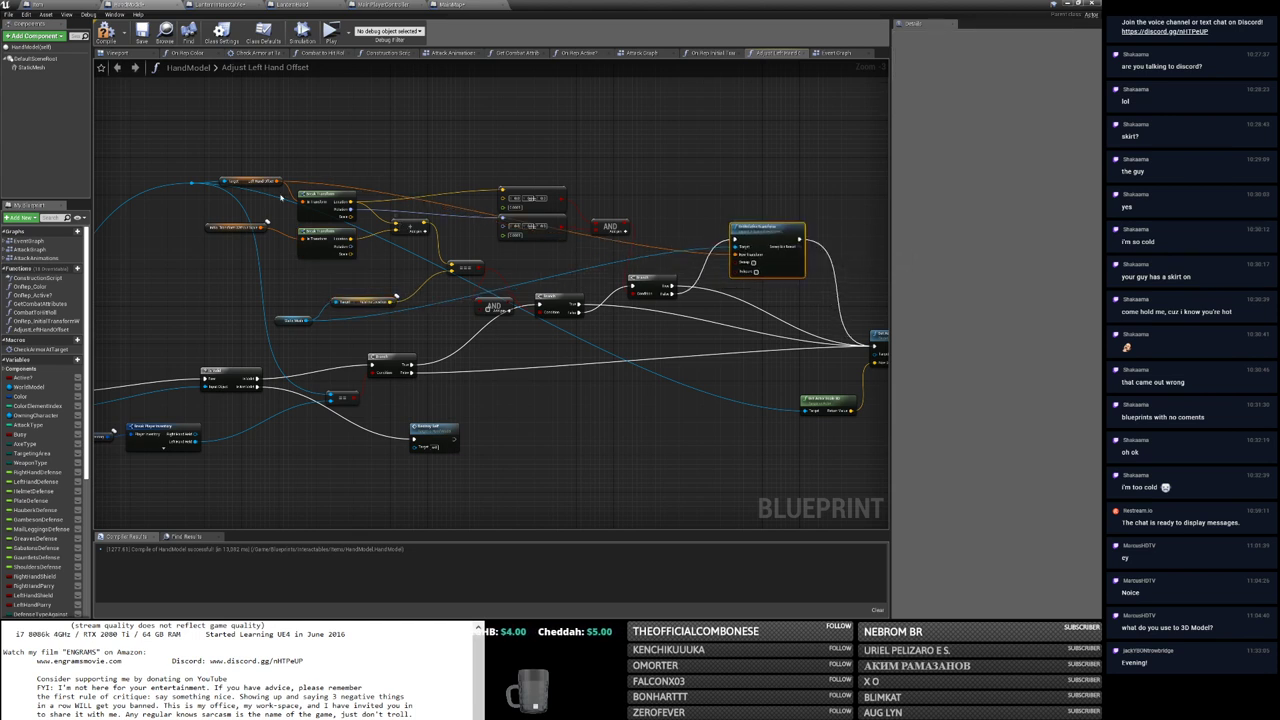
{"action": "left_click_drag", "start_coordinate": [267, 222], "coordinate": [271, 232]}
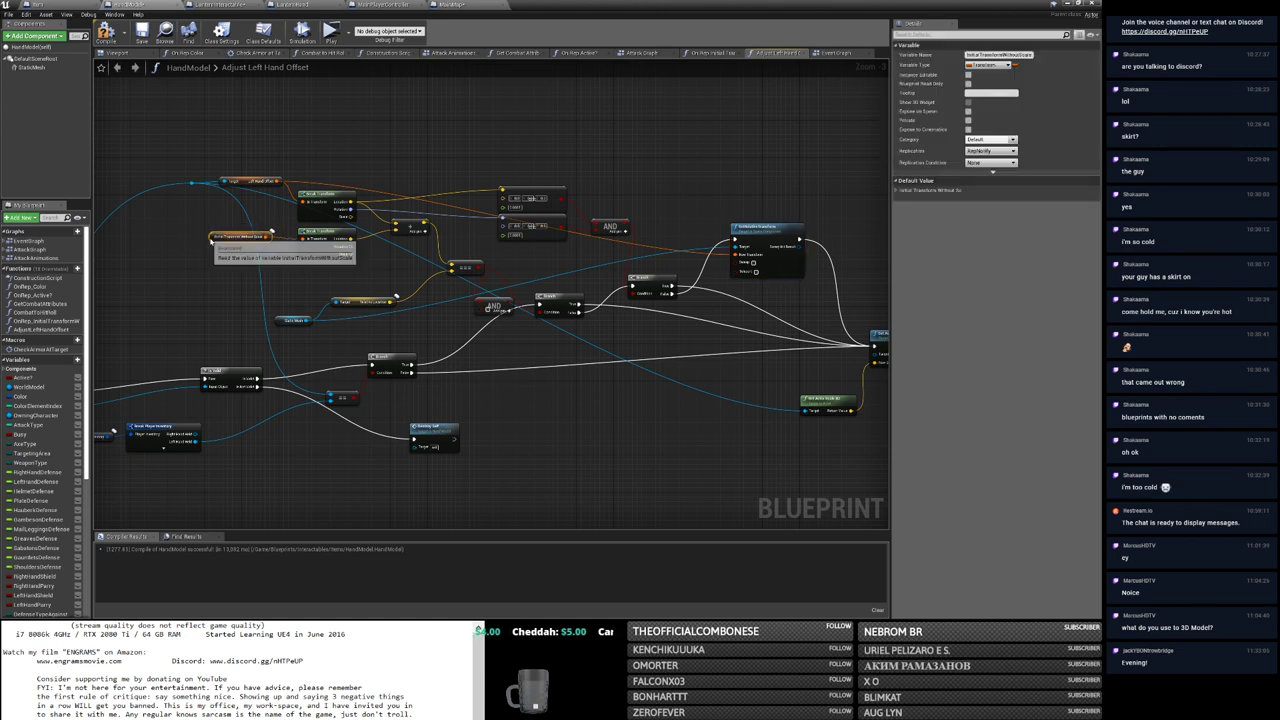
{"action": "left_click", "coordinate": [325, 232], "text": "shift"}
{"action": "mouse_move", "coordinate": [325, 235]}
{"action": "left_mouse_down"}
{"action": "mouse_move", "coordinate": [277, 257]}
{"action": "mouse_move", "coordinate": [328, 243]}
{"action": "left_mouse_up"}
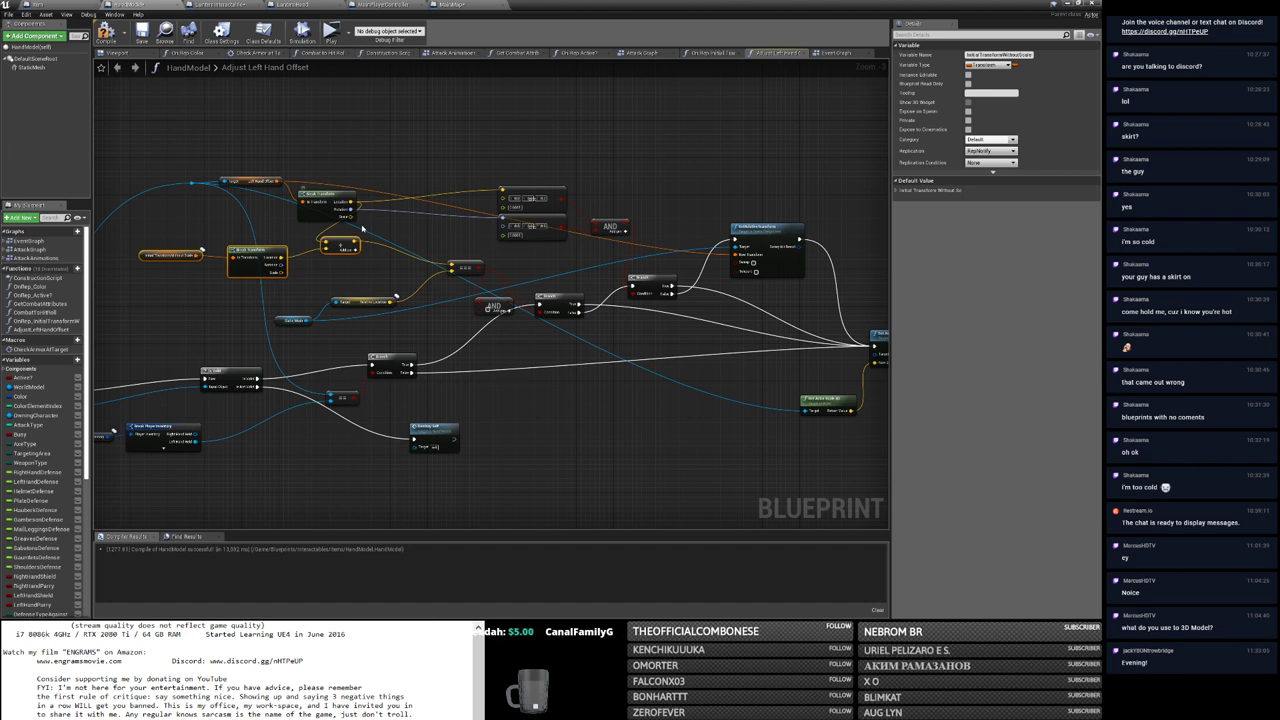
{"action": "left_click", "coordinate": [452, 265]}
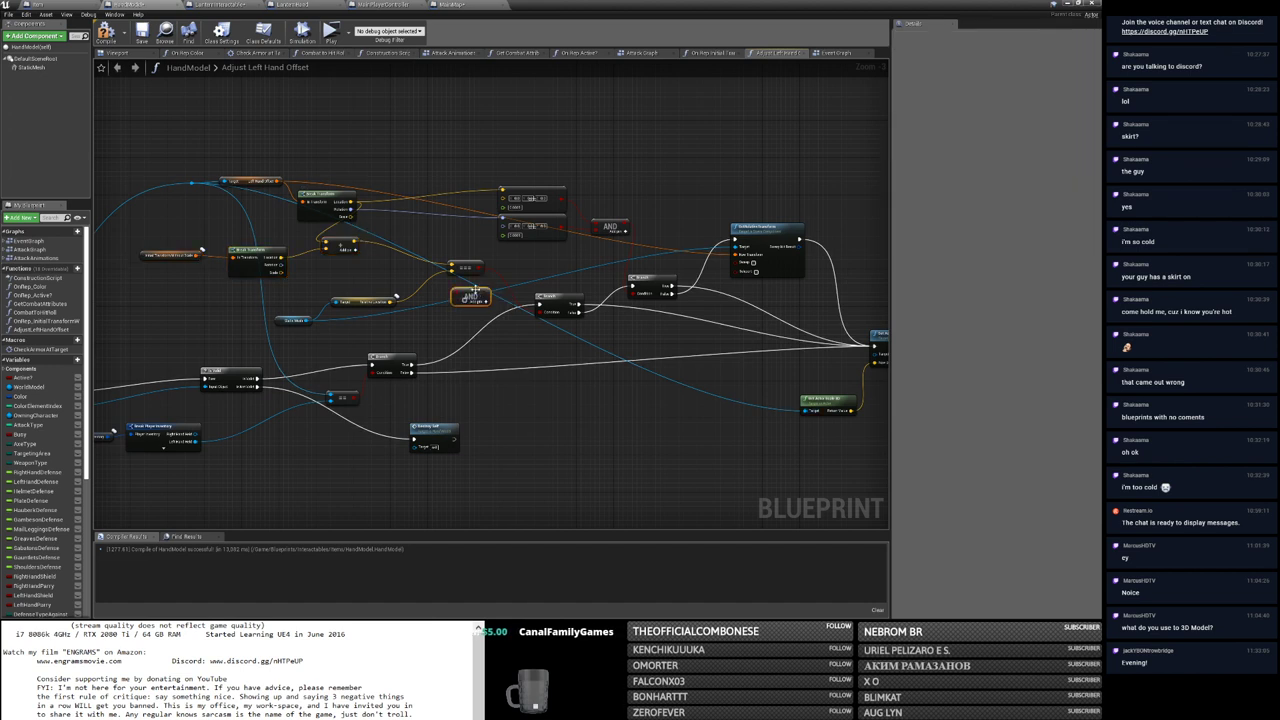
{"action": "left_click_drag", "start_coordinate": [449, 263], "coordinate": [424, 249]}
Step: Wire Break Transform's Location into the comparison and add a vector == node from it
{"action": "left_click_drag", "start_coordinate": [351, 202], "coordinate": [428, 254]}
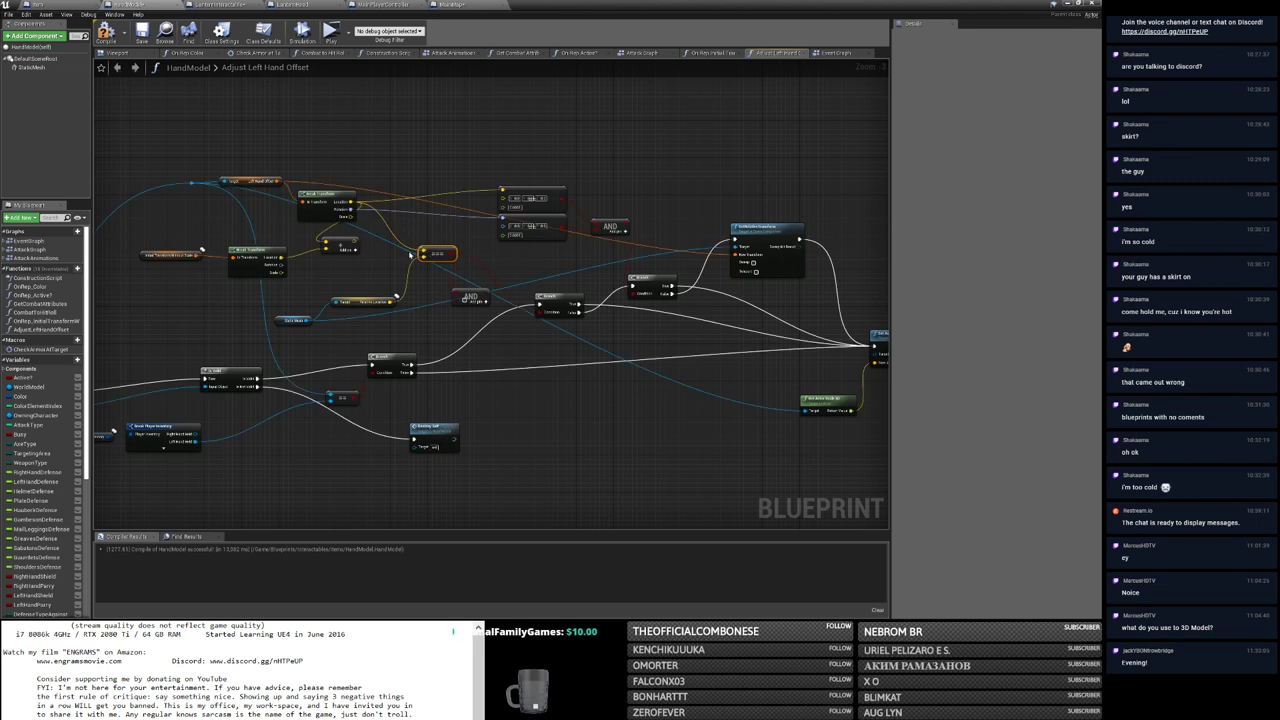
{"action": "mouse_move", "coordinate": [351, 202]}
{"action": "left_mouse_down"}
{"action": "mouse_move", "coordinate": [395, 278]}
{"action": "mouse_move", "coordinate": [334, 287]}
{"action": "mouse_move", "coordinate": [323, 327]}
{"action": "left_mouse_up"}
{"action": "type", "text": "=="}
{"action": "key", "text": "Return"}
{"action": "type", "text": "get rota"}
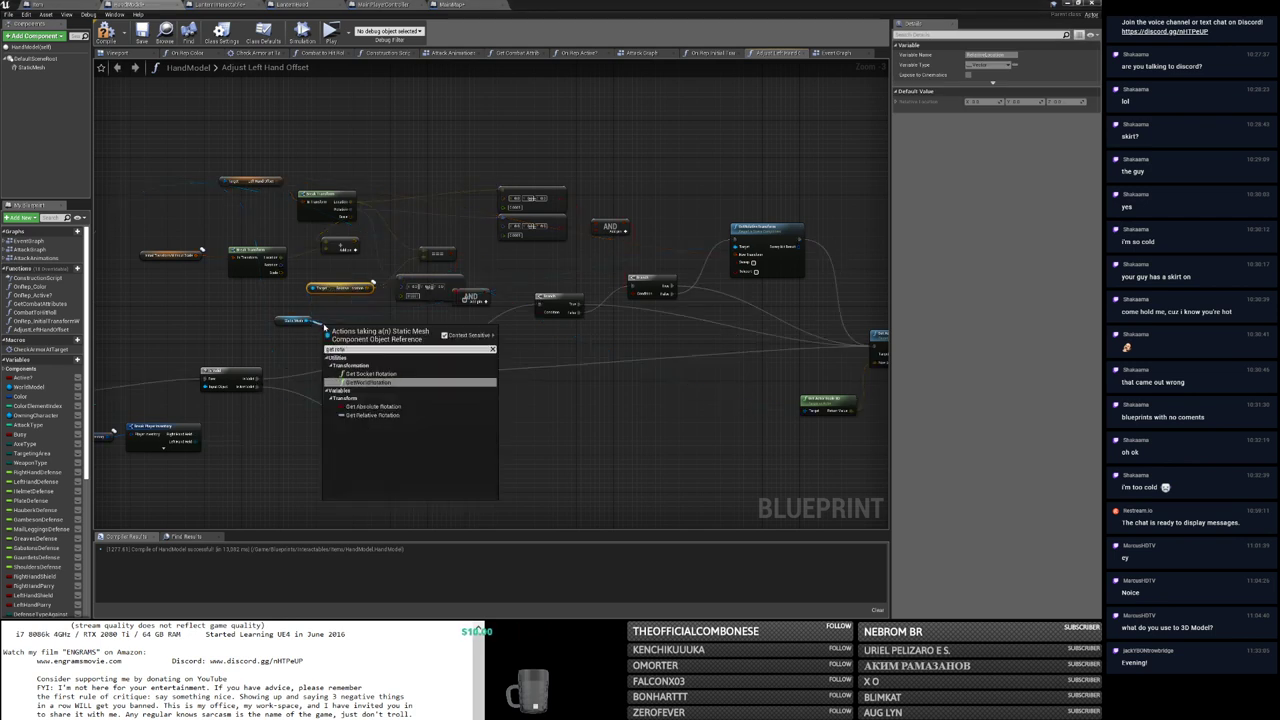
Step: Compare Get Relative Rotation in the equality check and connect the AND result to the Branch condition
{"action": "key", "text": "Down"}
{"action": "key", "text": "Down"}
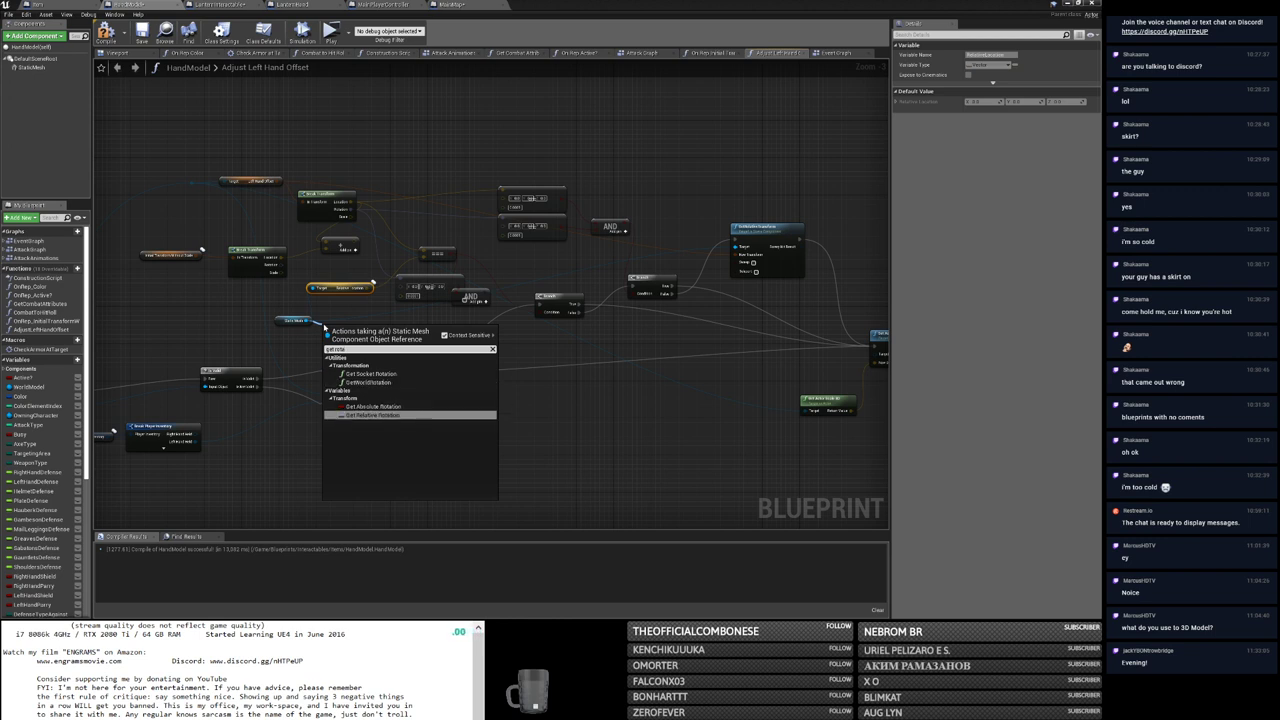
{"action": "key", "text": "Return"}
{"action": "left_click_drag", "start_coordinate": [383, 329], "coordinate": [404, 292]}
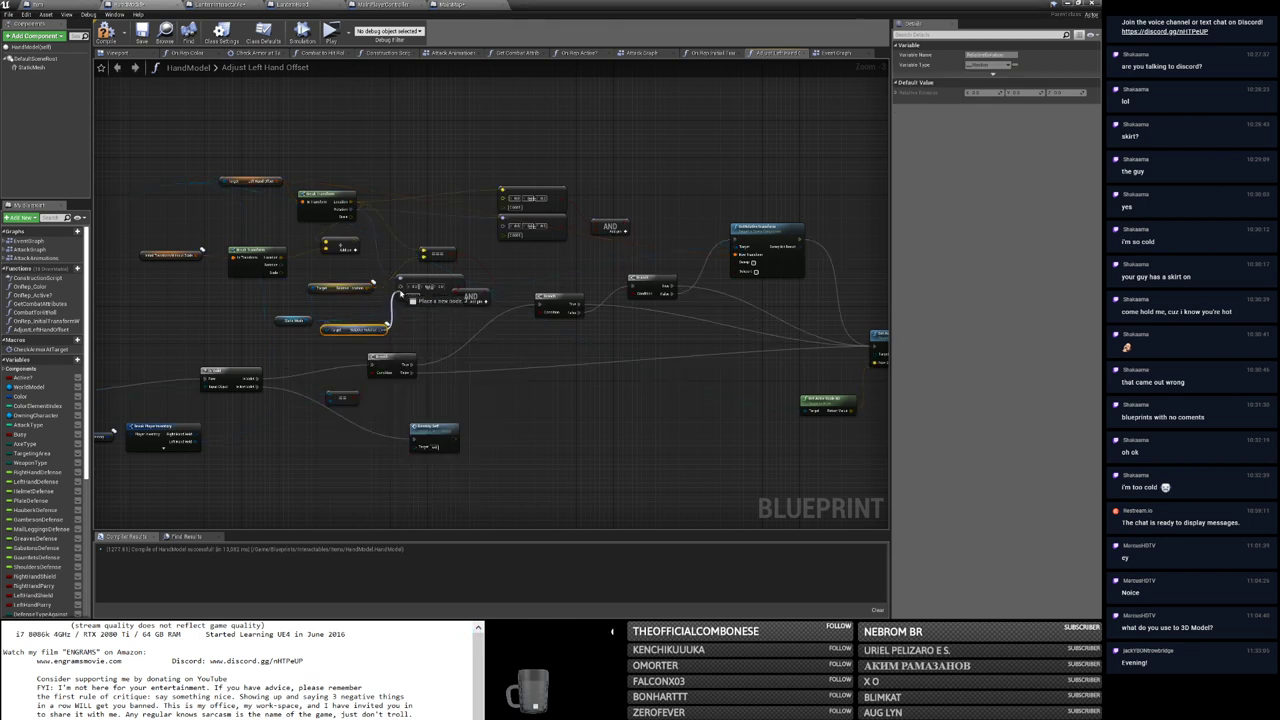
{"action": "left_click_drag", "start_coordinate": [488, 298], "coordinate": [545, 313]}
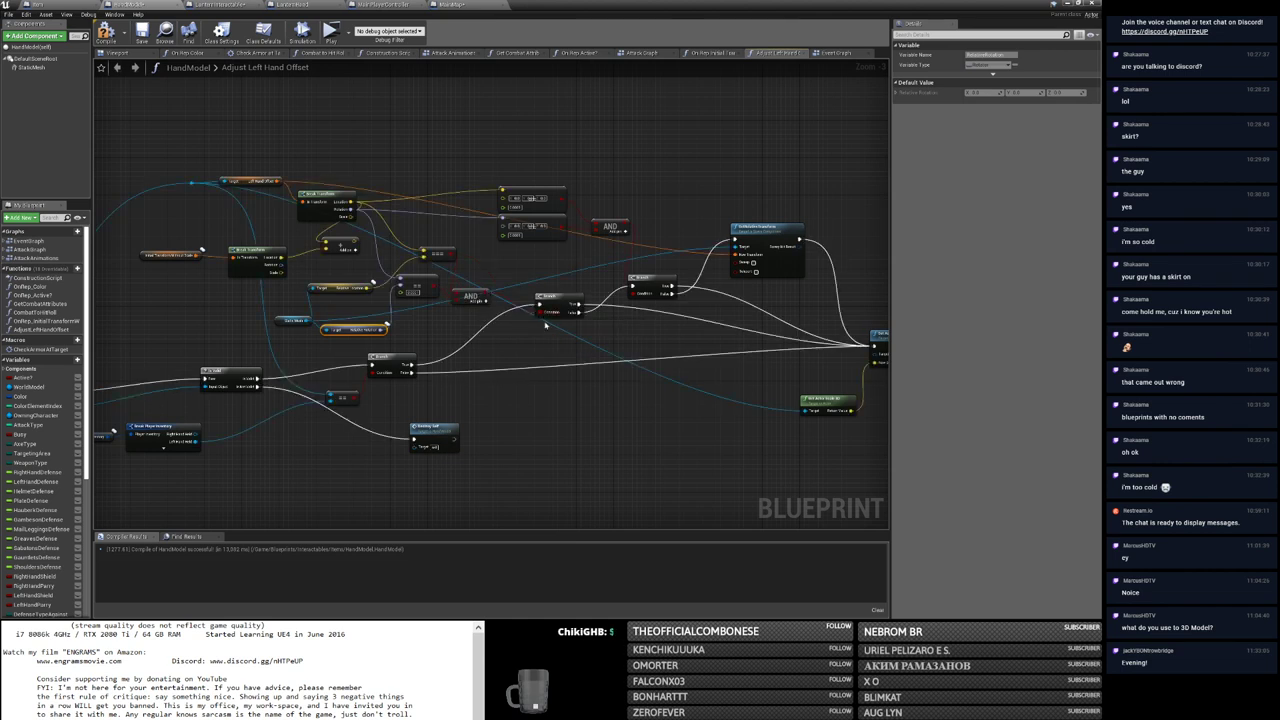
{"action": "left_click_drag", "start_coordinate": [470, 296], "coordinate": [503, 272]}
Step: Move the comparison node right and the Make/Break Transform and addition nodes up
{"action": "left_click_drag", "start_coordinate": [412, 281], "coordinate": [442, 281]}
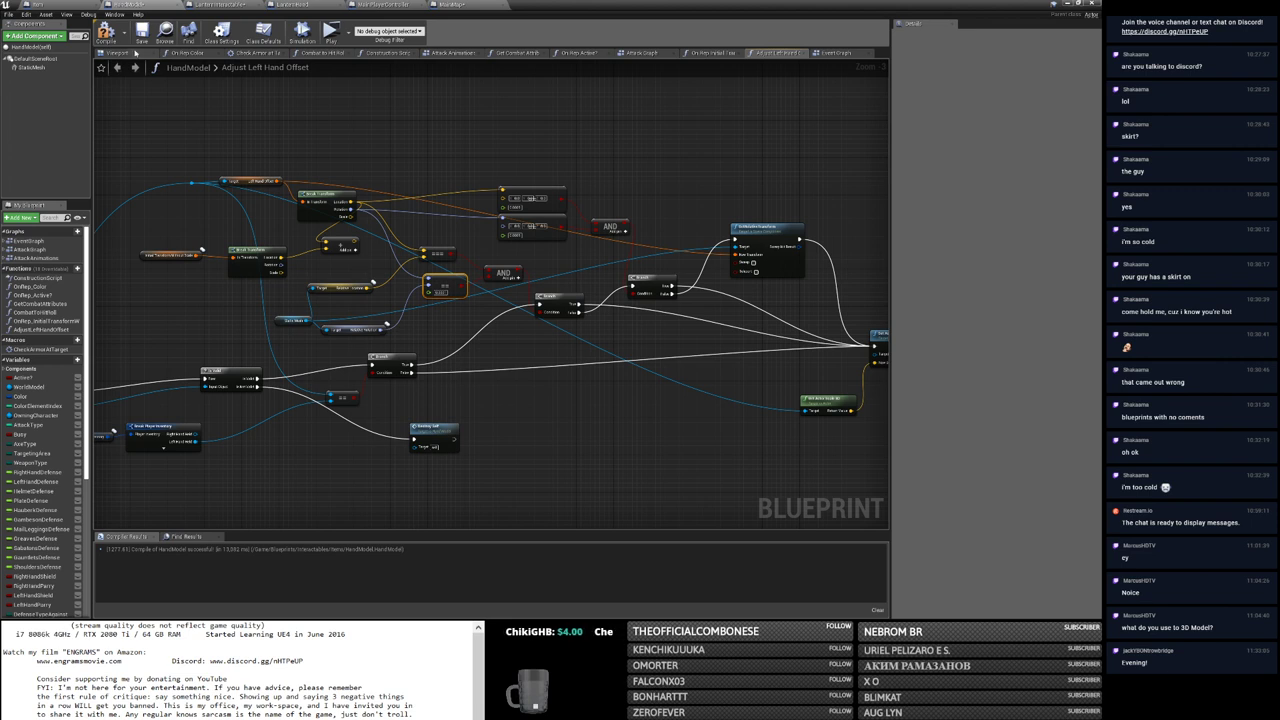
{"action": "left_click_drag", "start_coordinate": [248, 238], "coordinate": [140, 278]}
{"action": "left_click", "coordinate": [337, 242], "text": "ctrl"}
{"action": "mouse_move", "coordinate": [337, 242]}
{"action": "left_mouse_down"}
{"action": "mouse_move", "coordinate": [350, 117]}
{"action": "mouse_move", "coordinate": [380, 85]}
{"action": "left_mouse_up"}
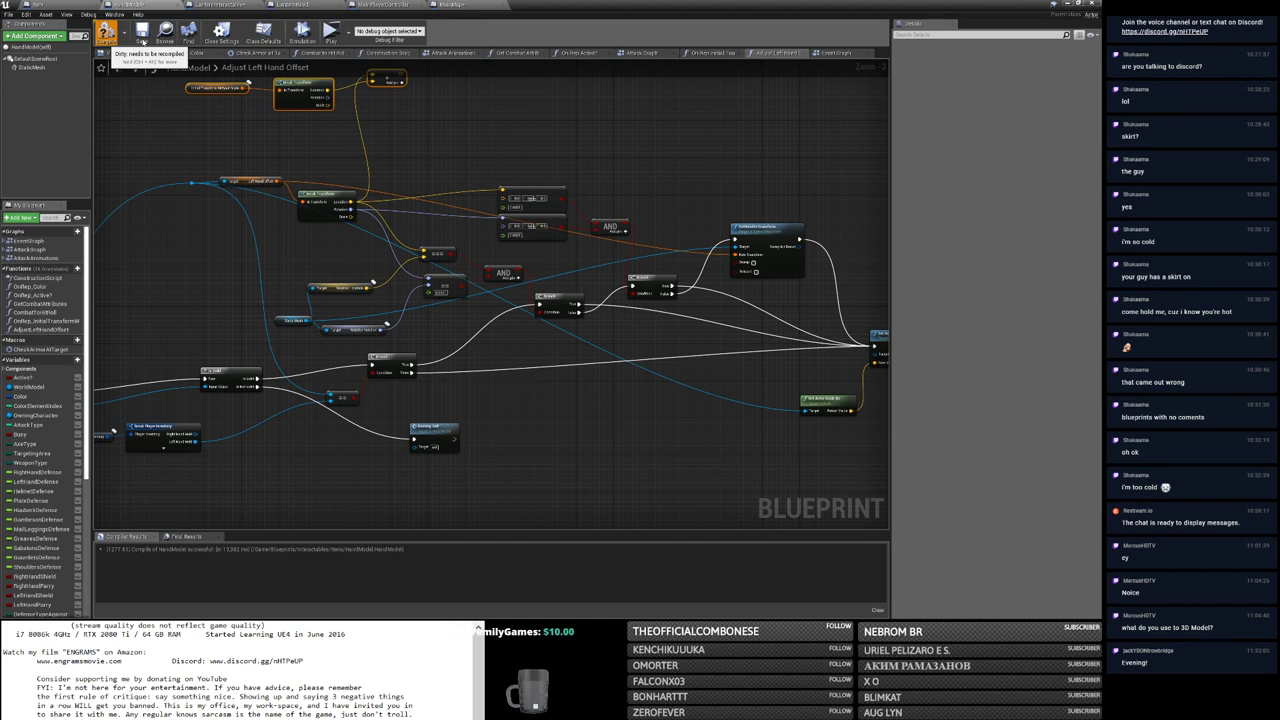
Step: Compile and save the HandModel blueprint, then bring up the window switcher
{"action": "left_click", "coordinate": [141, 38]}
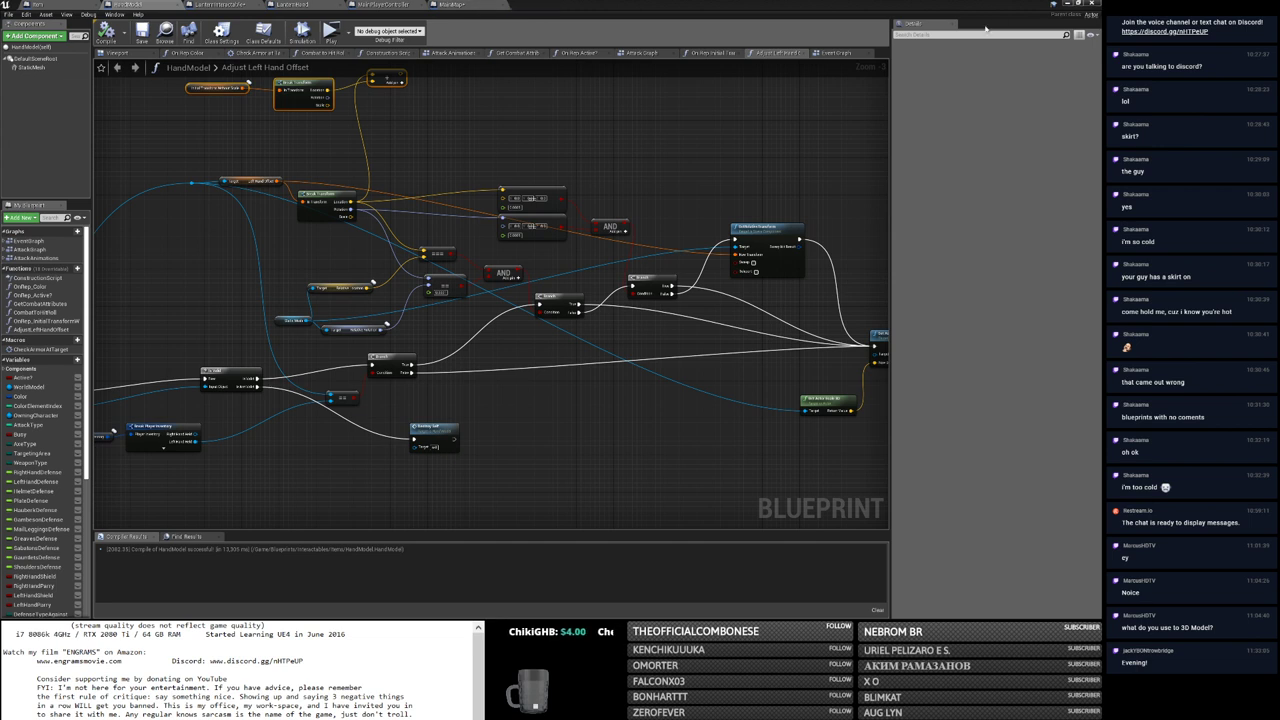
{"action": "key", "text": "alt+Tab"}
{"action": "key", "text": "alt+Tab"}
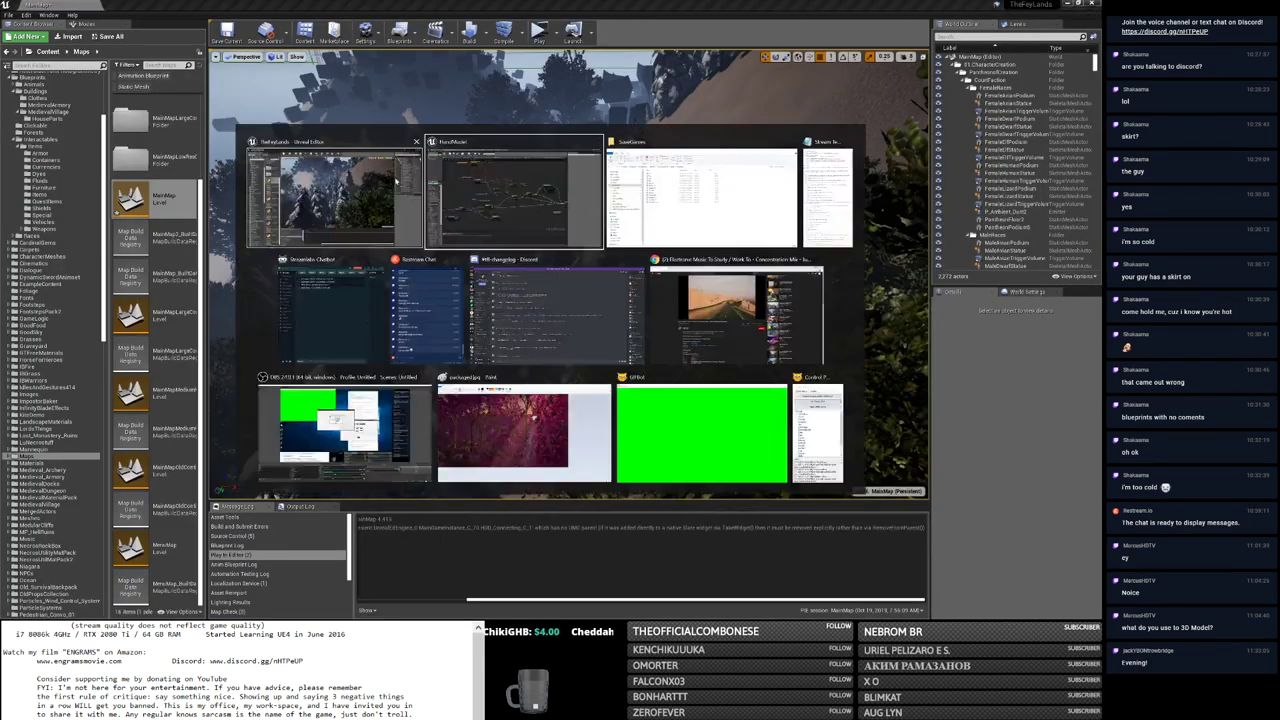
Step: In LanternInteractable, set Left Hand Offset rotation Z to 0 and compile
{"action": "left_click", "coordinate": [220, 5]}
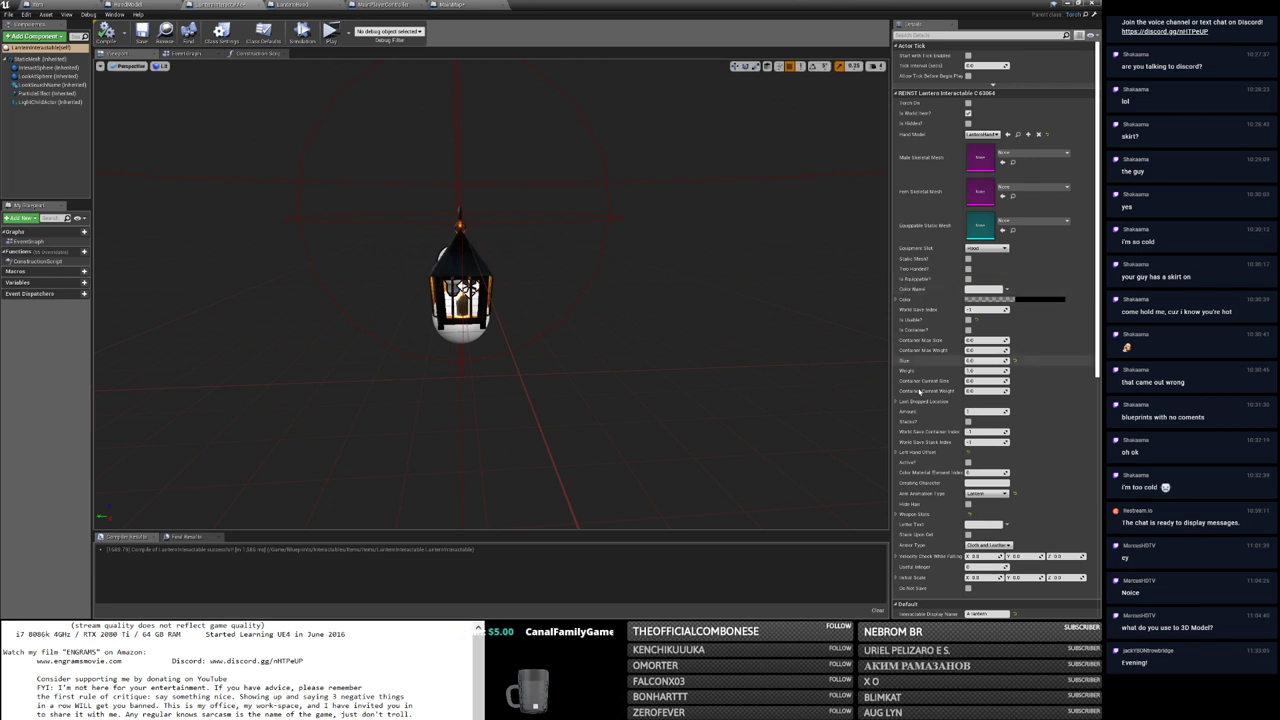
{"action": "left_click", "coordinate": [896, 452]}
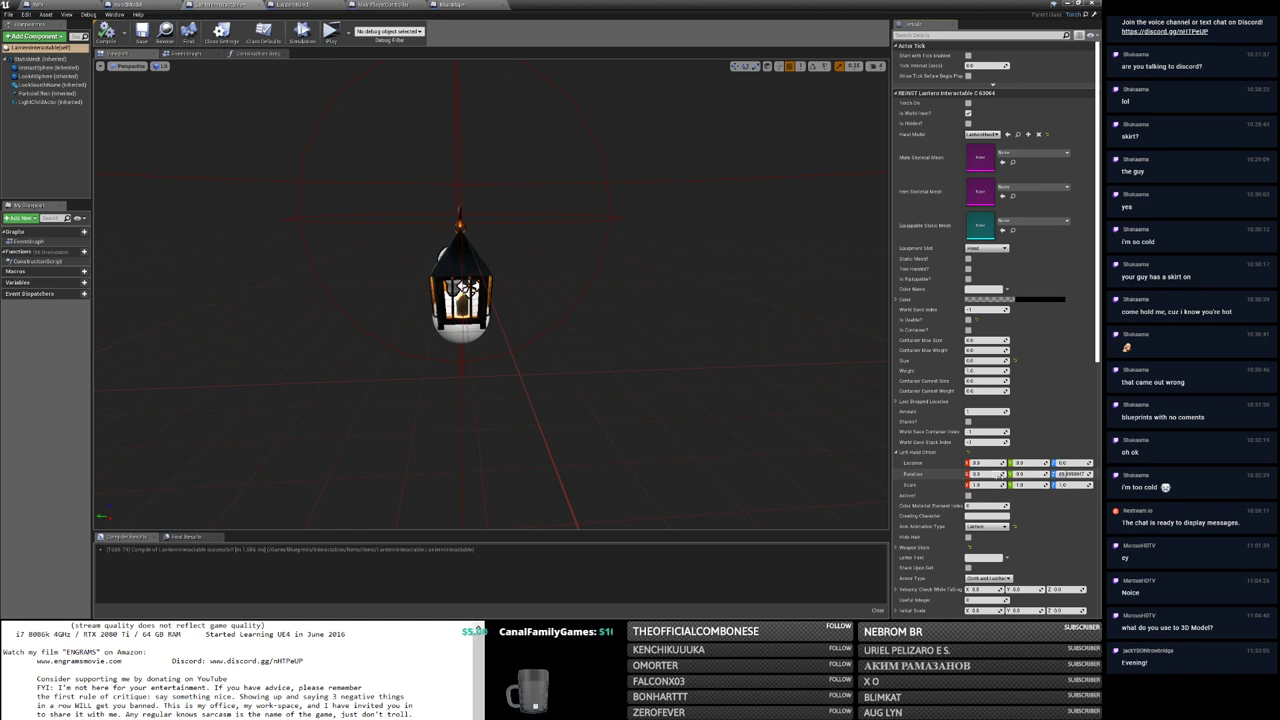
{"action": "left_click", "coordinate": [1072, 474]}
{"action": "type", "text": "0"}
{"action": "key", "text": "Return"}
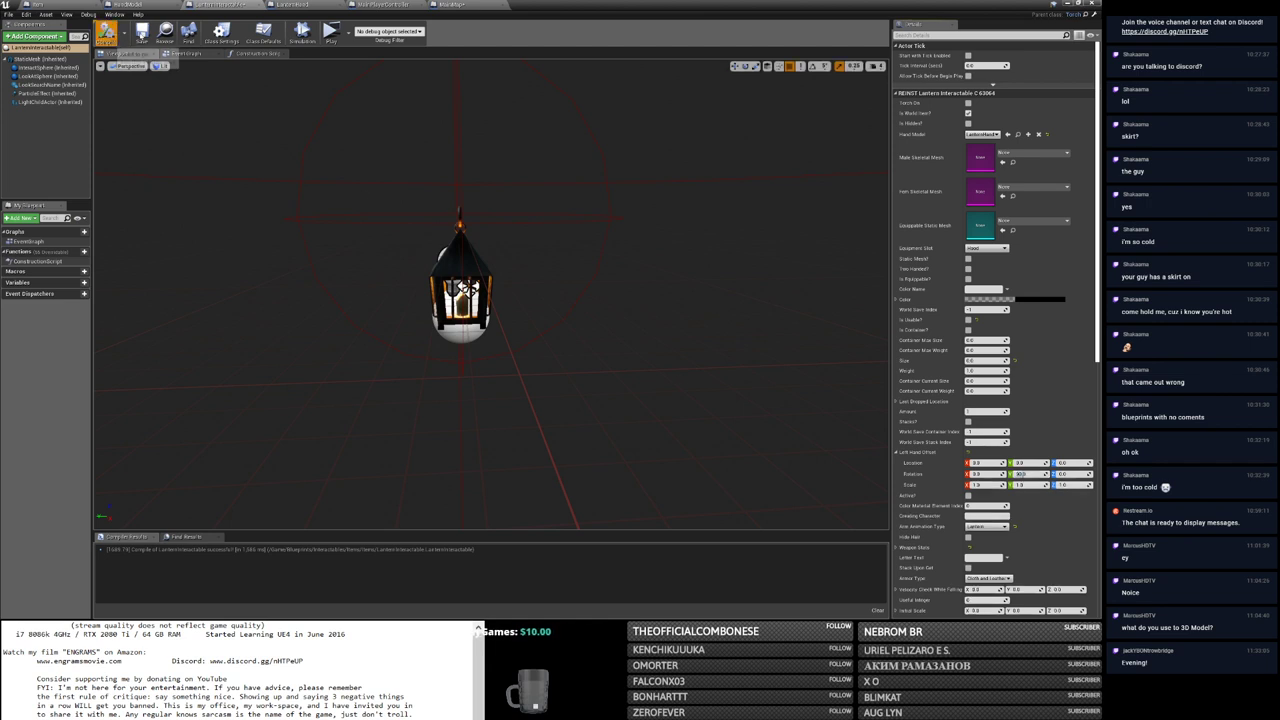
{"action": "left_click", "coordinate": [106, 34]}
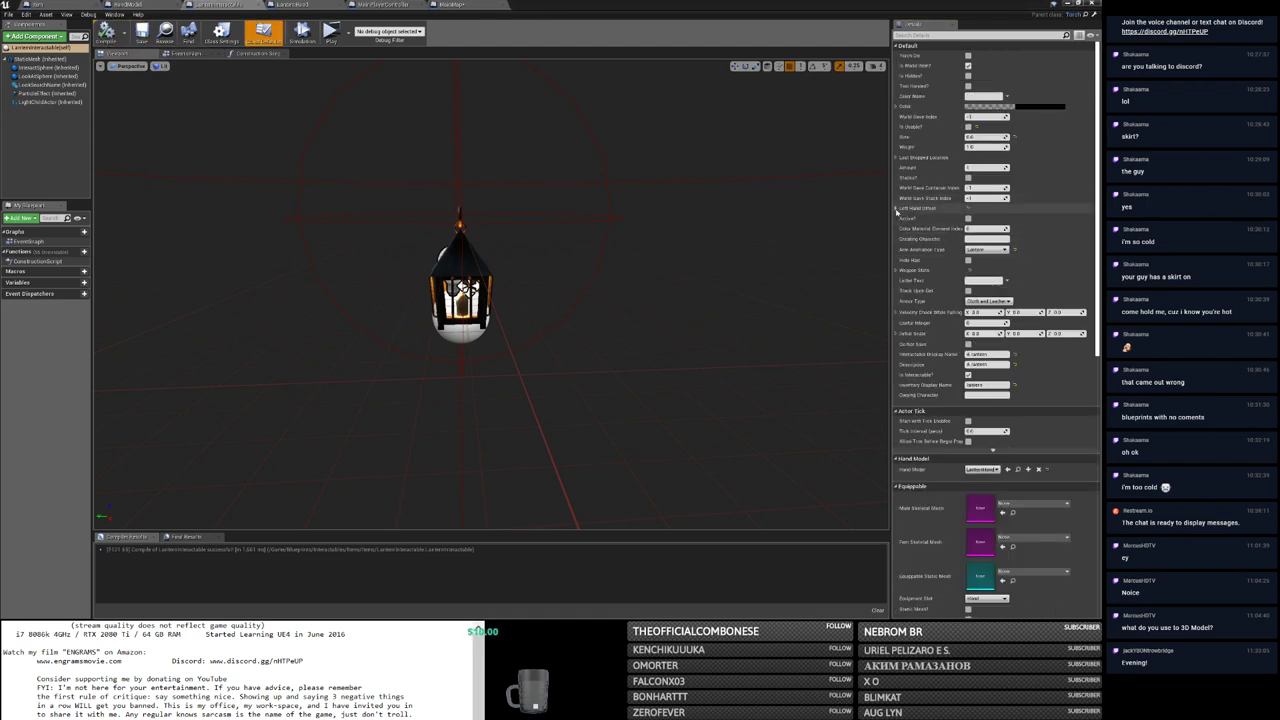
Step: Set Left Hand Offset rotation Z 0 and Y 90, recompile, and minimize the editor
{"action": "left_click", "coordinate": [896, 209]}
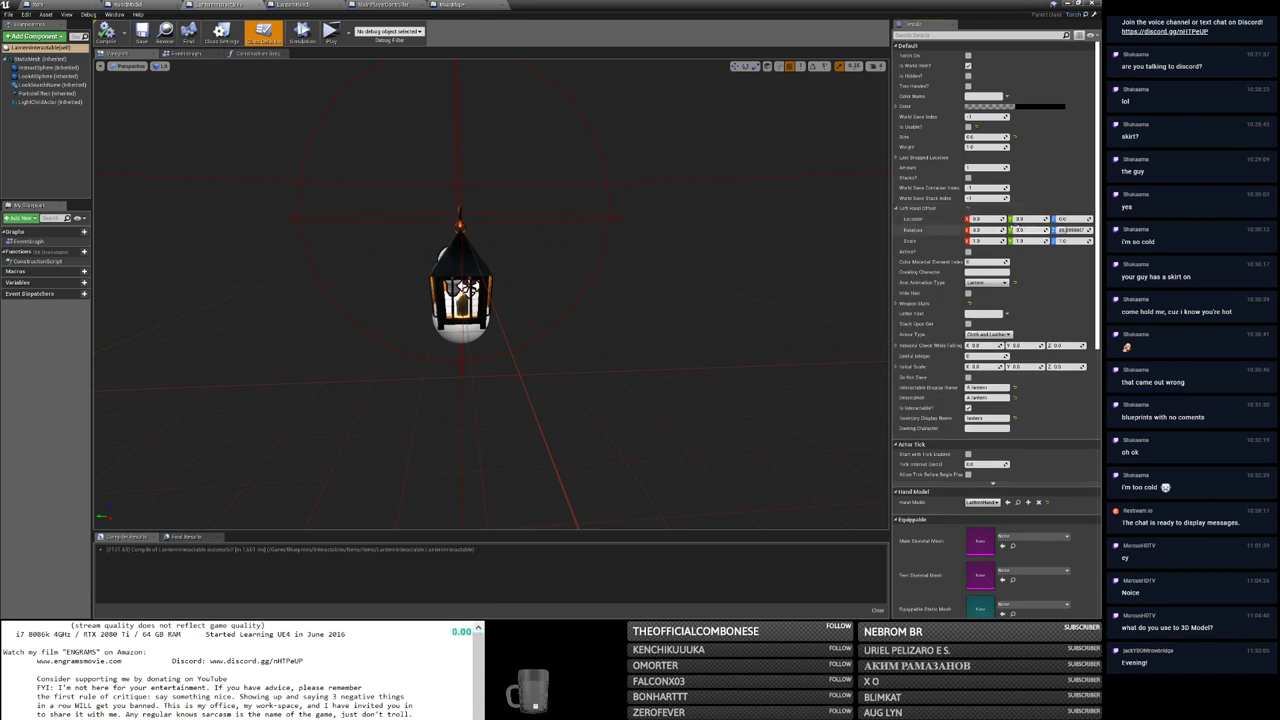
{"action": "left_click", "coordinate": [1072, 230]}
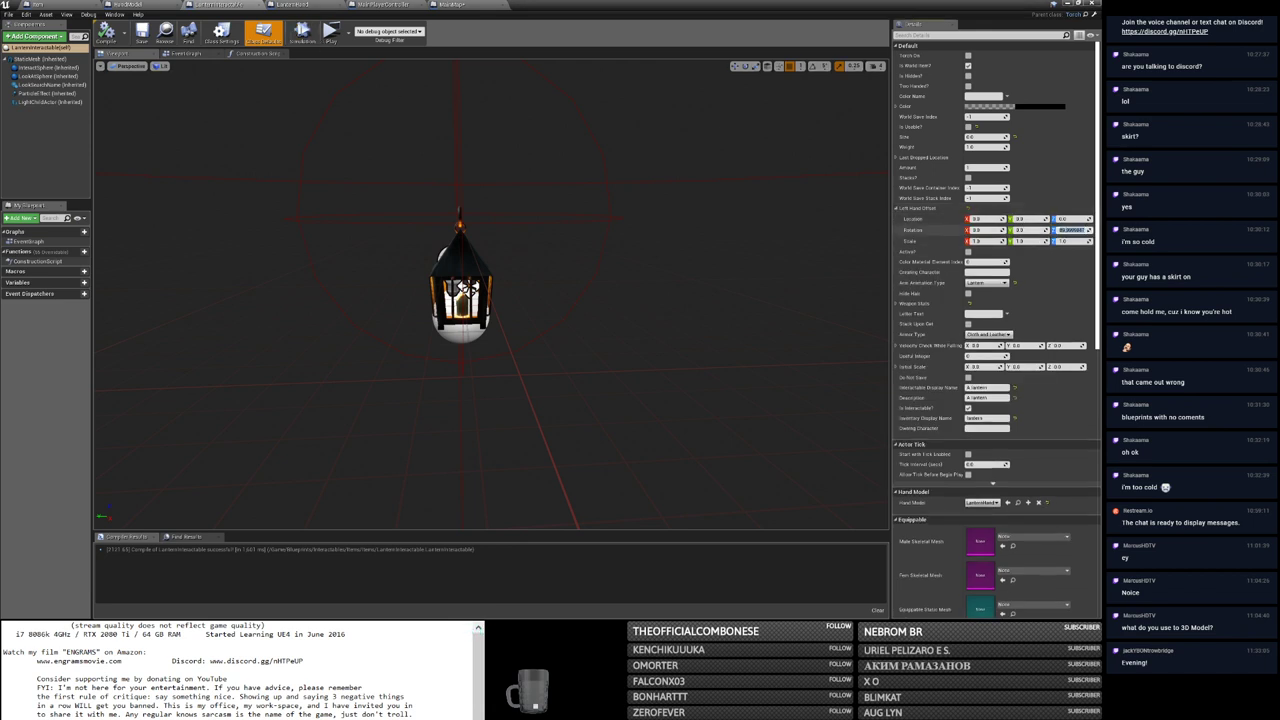
{"action": "type", "text": "0"}
{"action": "left_click", "coordinate": [1020, 230]}
{"action": "key", "text": "Return"}
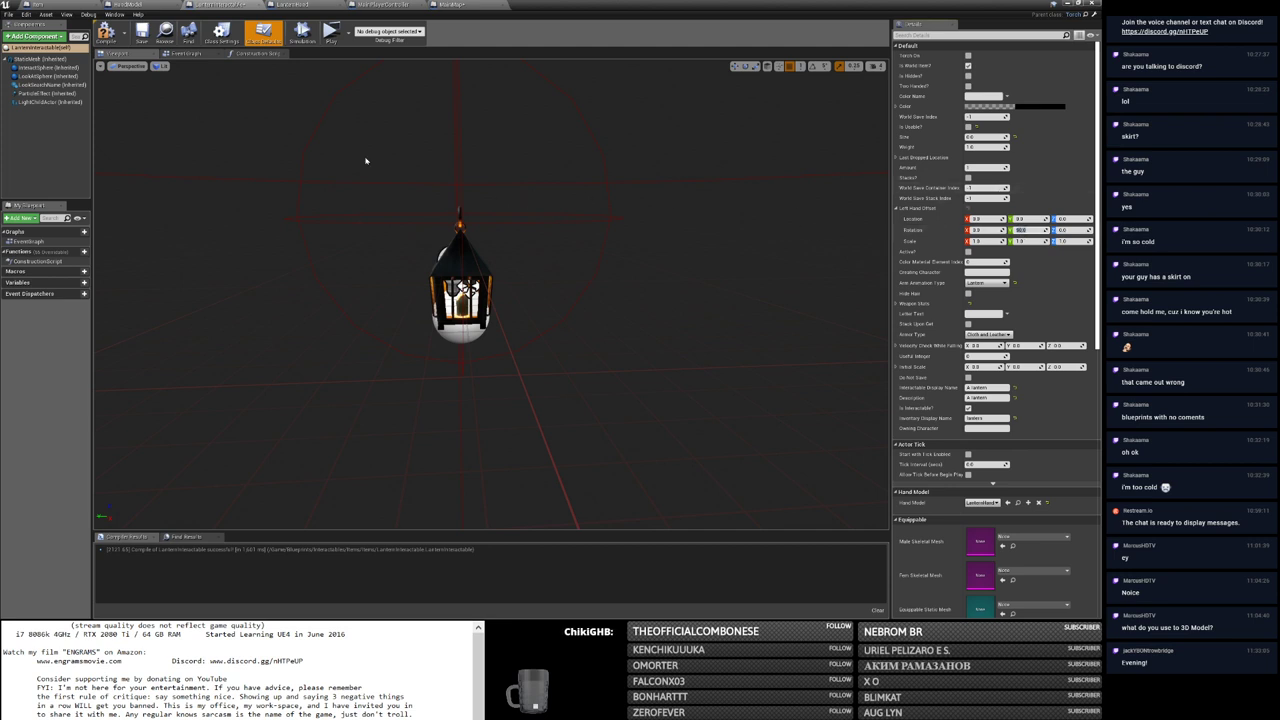
{"action": "left_click", "coordinate": [149, 39]}
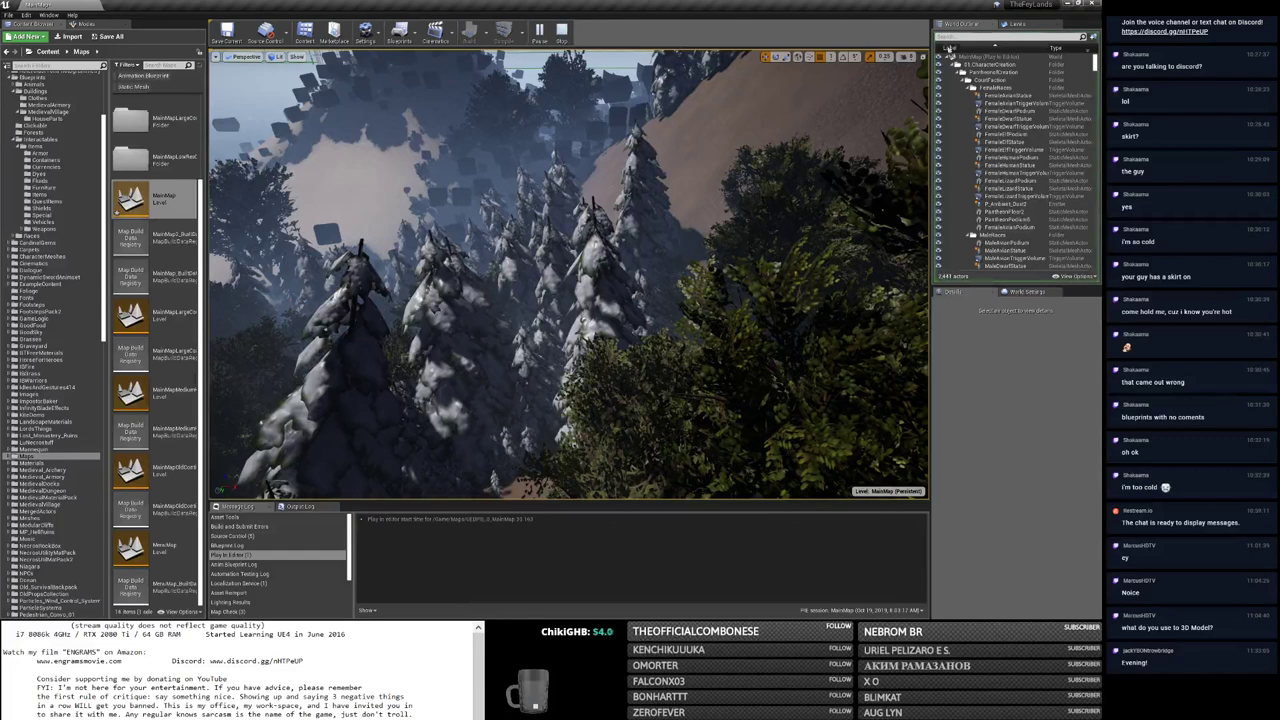
{"action": "left_click", "coordinate": [1062, 5]}
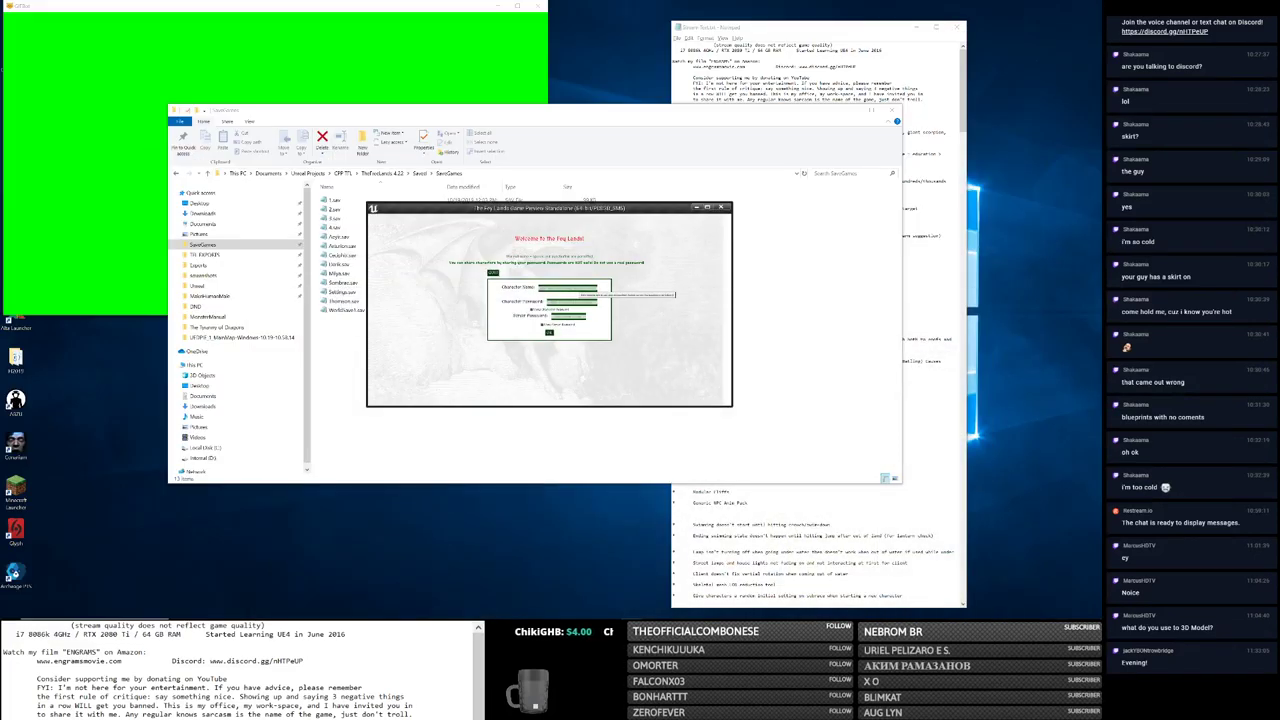
Step: Log into the game preview and maximize its window
{"action": "left_click", "coordinate": [552, 333]}
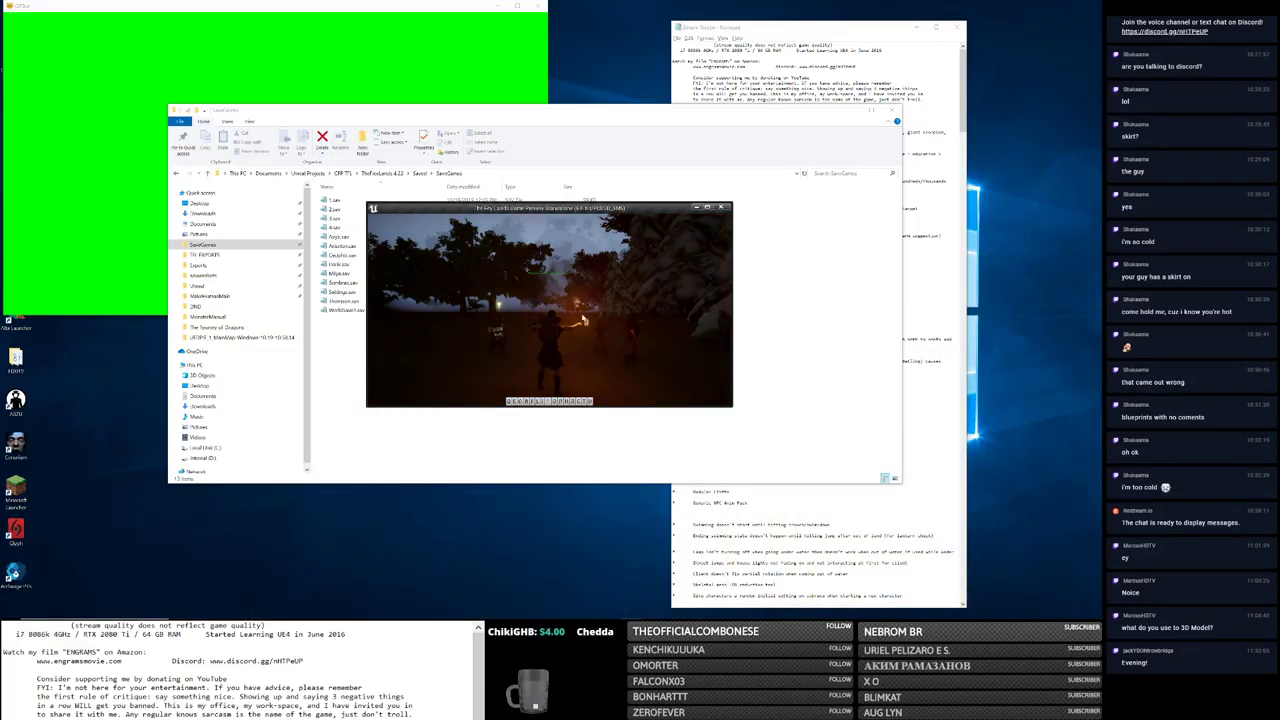
{"action": "left_click", "coordinate": [706, 208]}
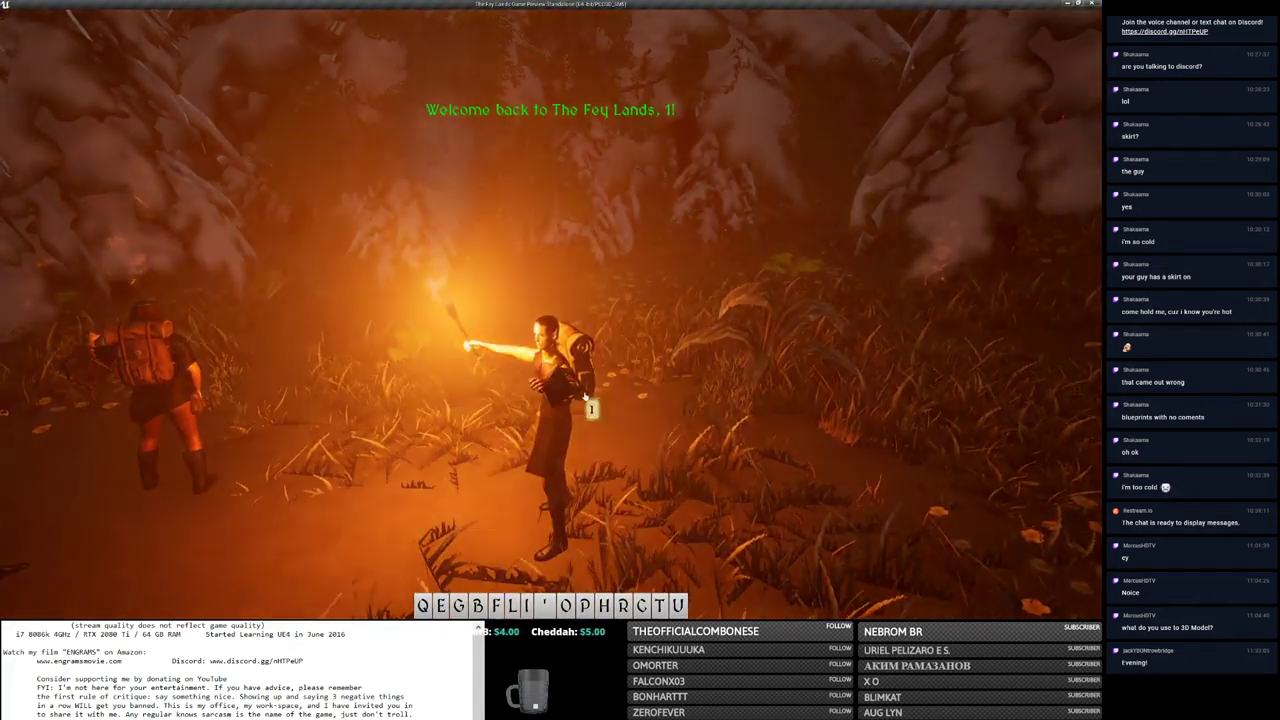
{"action": "left_click", "coordinate": [585, 397]}
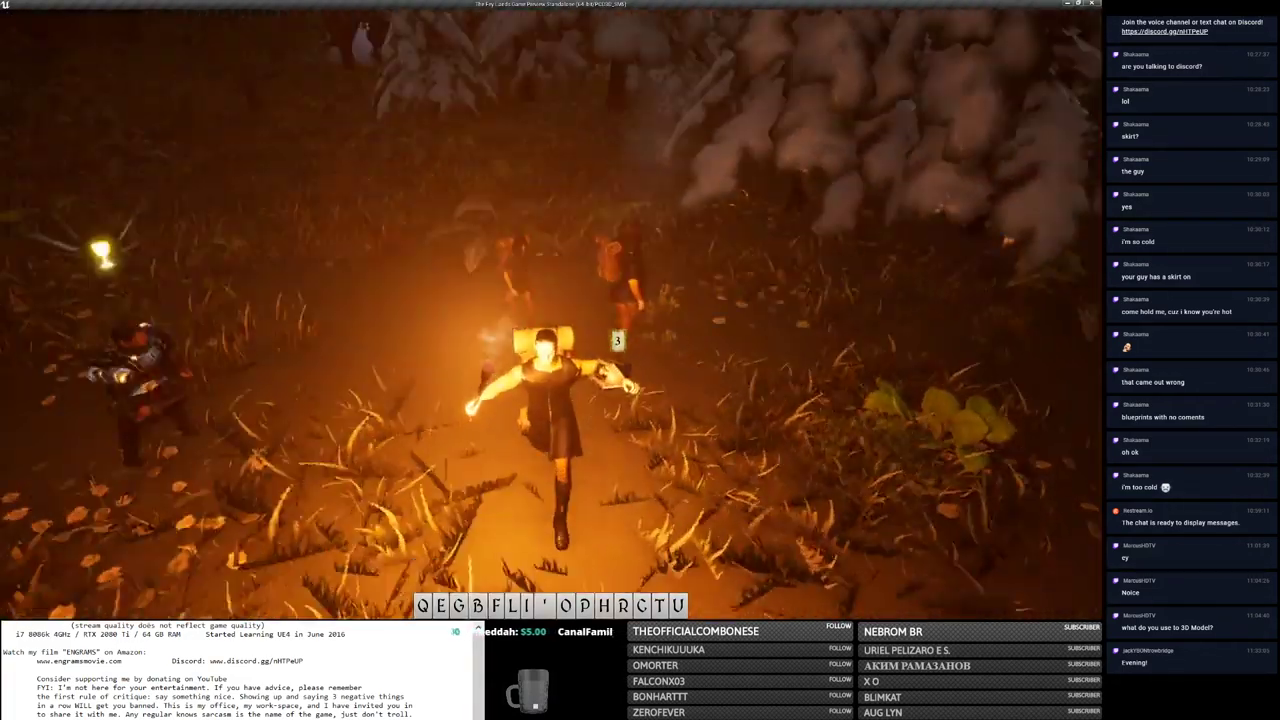
Step: Swap the lantern into the left hand via the equipment overlay, then return to the editor
{"action": "key", "text": "i"}
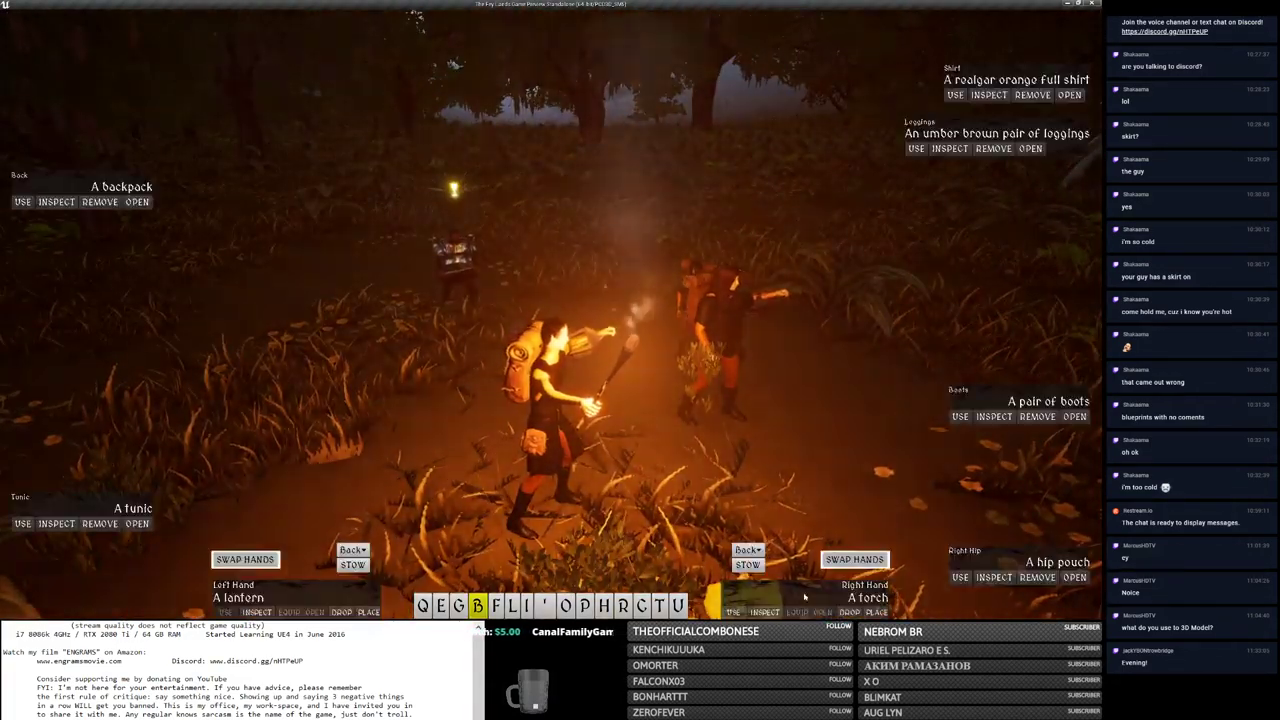
{"action": "left_click", "coordinate": [854, 559]}
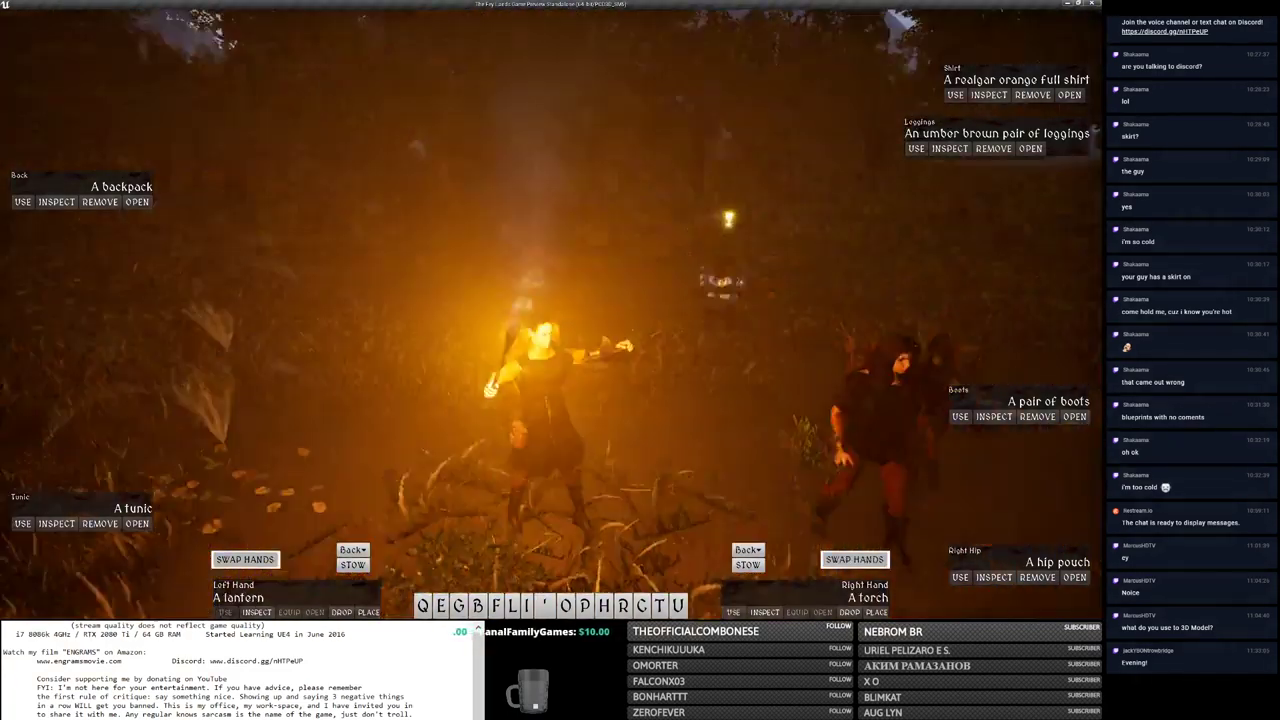
{"action": "key", "text": "alt+Tab"}
{"action": "key", "text": "alt+Tab"}
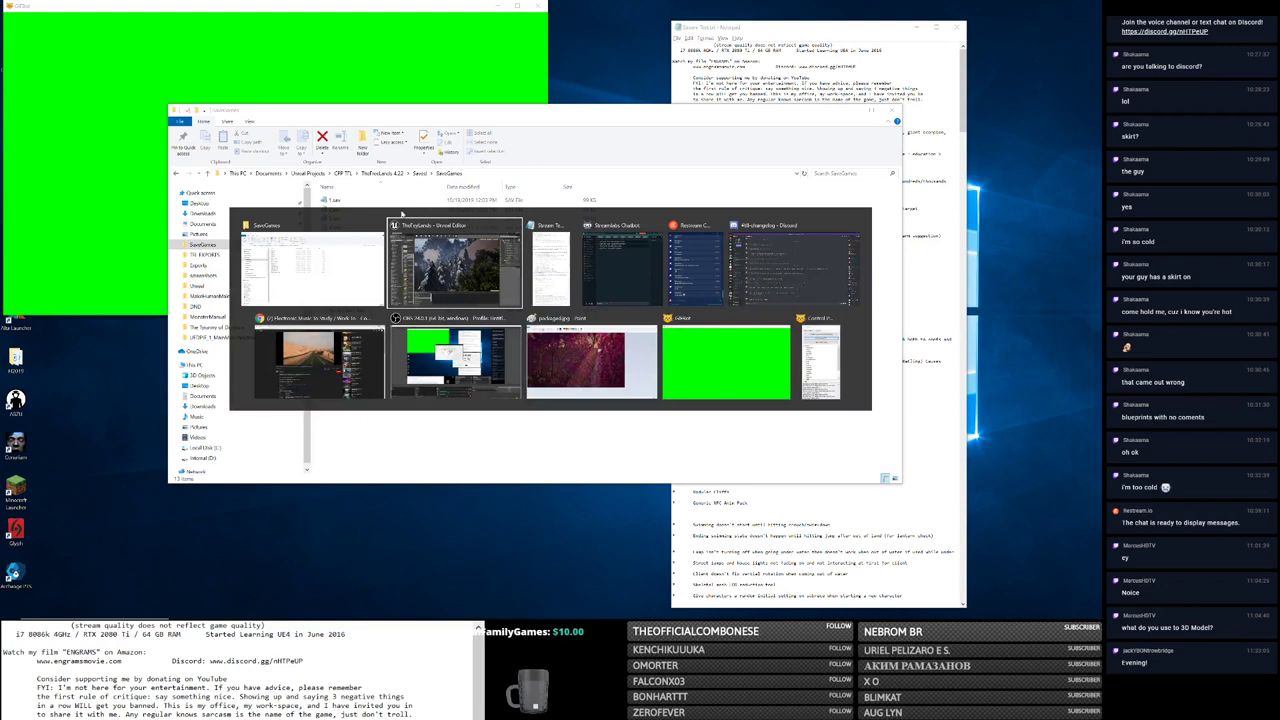
{"action": "key", "text": "alt+Tab"}
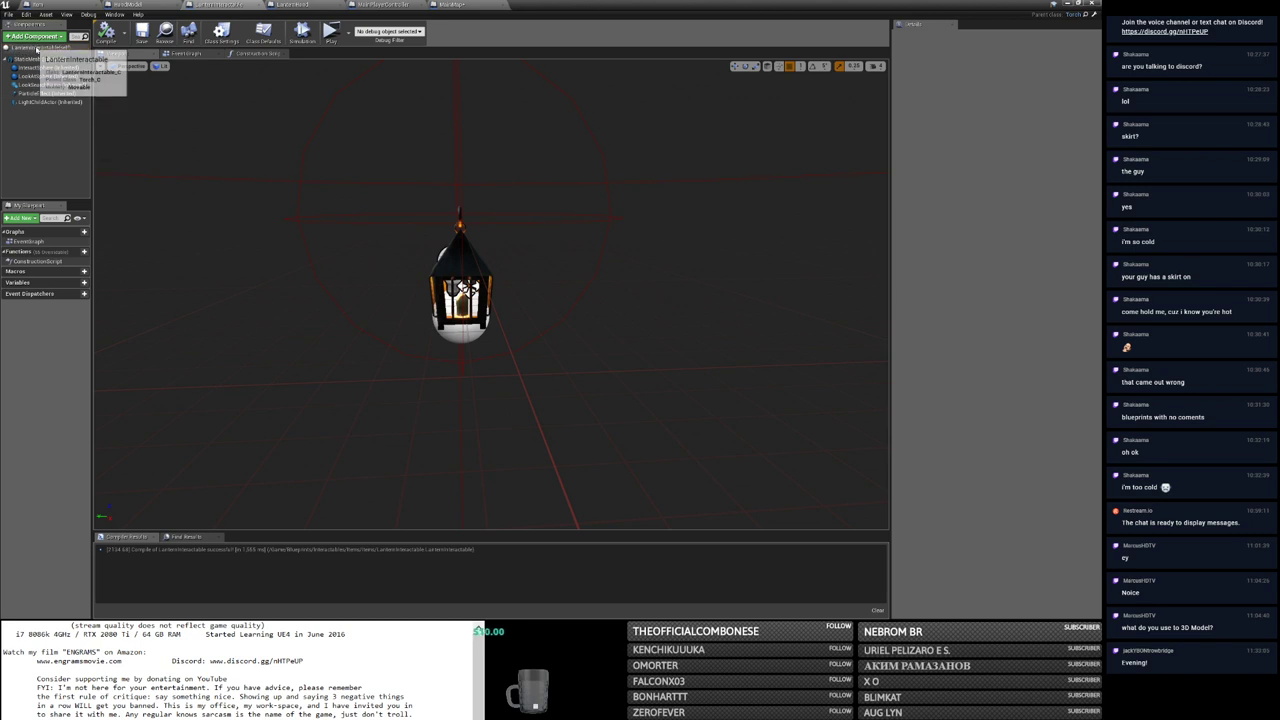
Step: Set the lantern's Left Hand Offset rotation to Y 0 and X 90, compile, and minimize the editor
{"action": "left_click", "coordinate": [37, 48]}
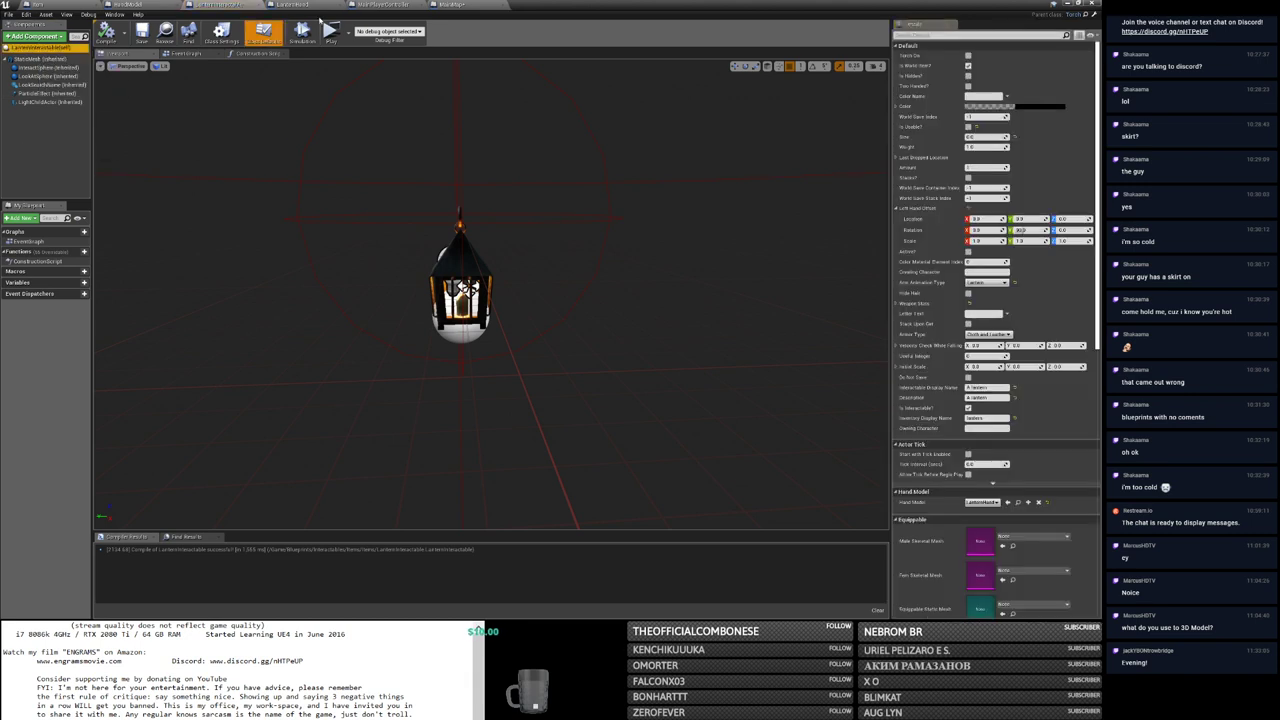
{"action": "left_click", "coordinate": [897, 209]}
{"action": "left_click", "coordinate": [1022, 230]}
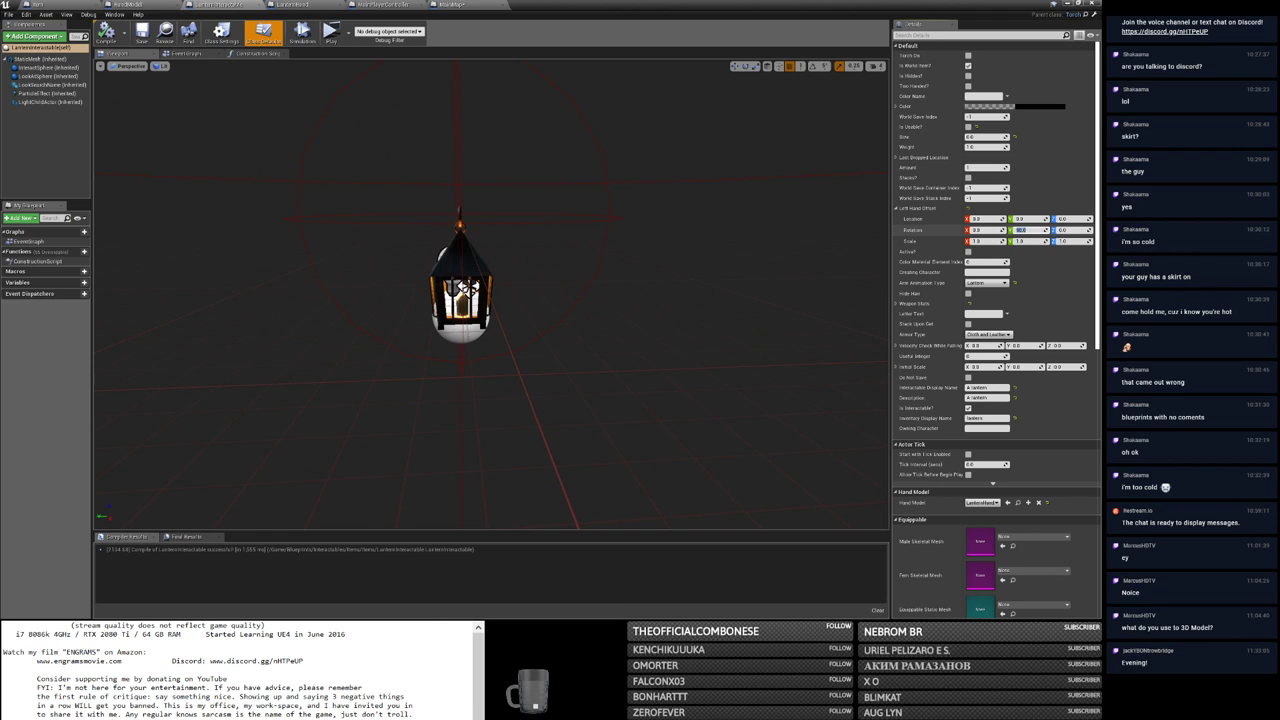
{"action": "type", "text": "0"}
{"action": "left_click", "coordinate": [977, 230]}
{"action": "type", "text": "90"}
{"action": "key", "text": "Return"}
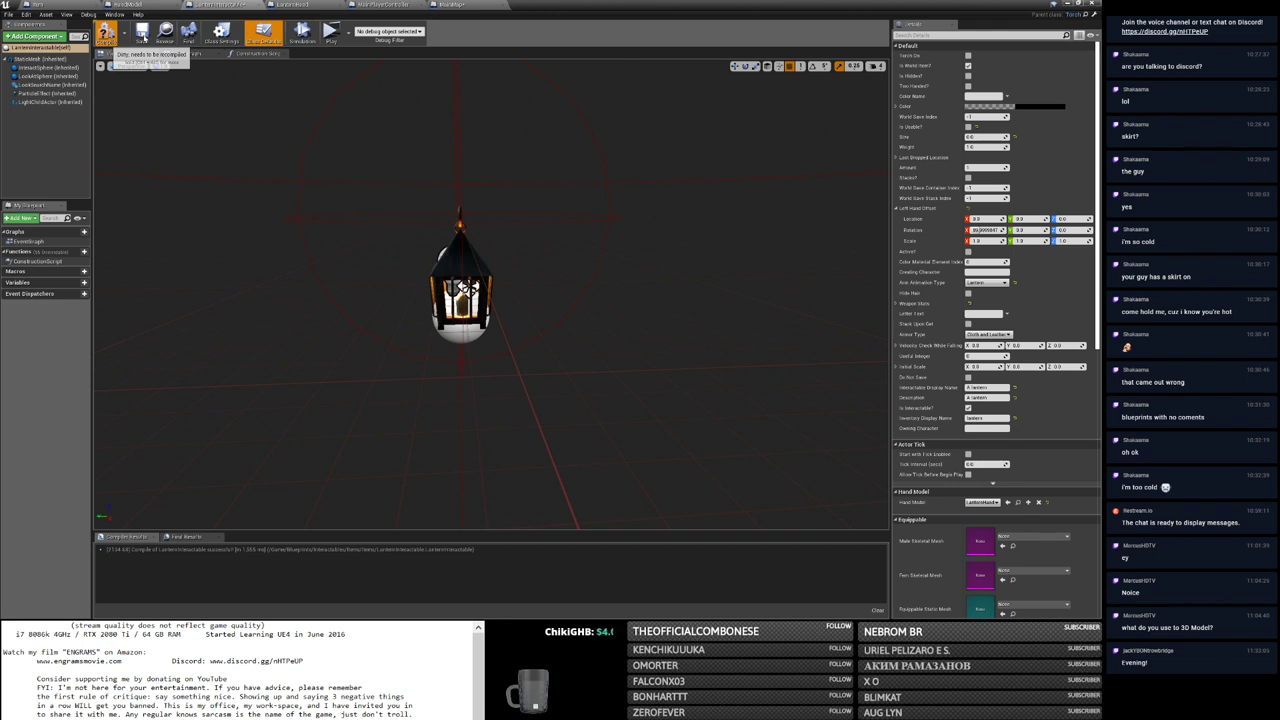
{"action": "left_click", "coordinate": [143, 38]}
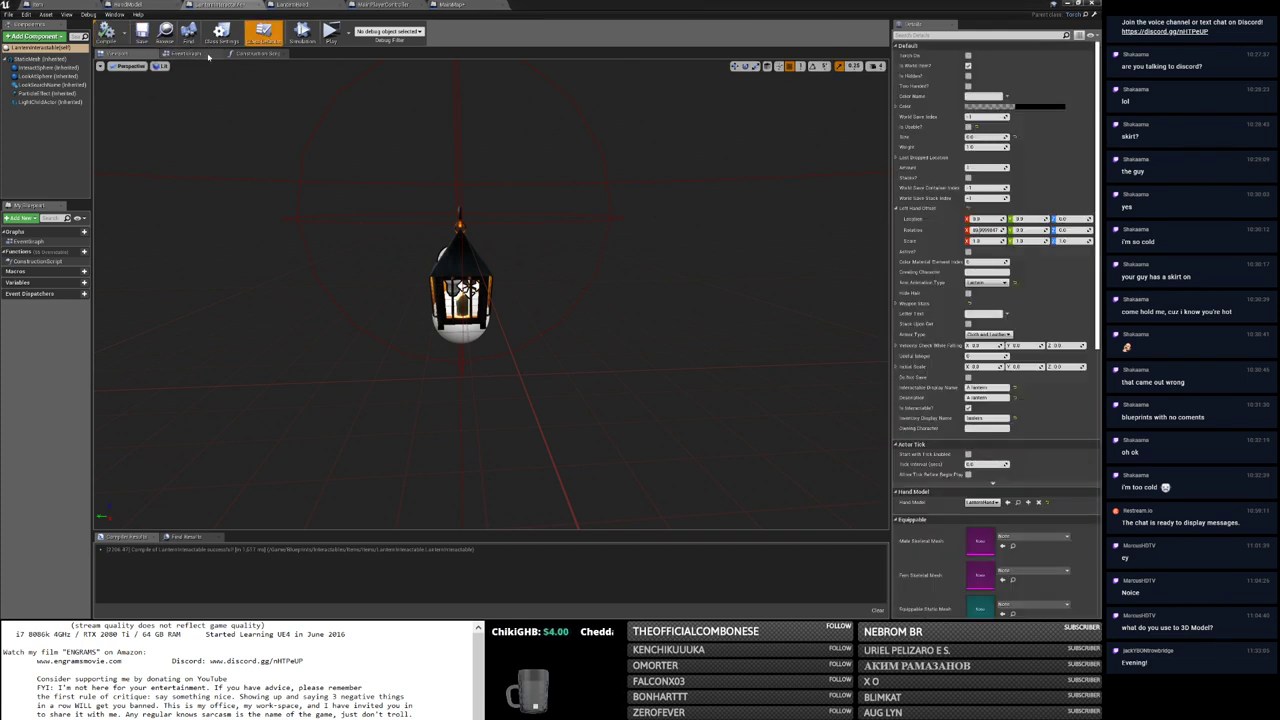
{"action": "left_click", "coordinate": [1065, 4]}
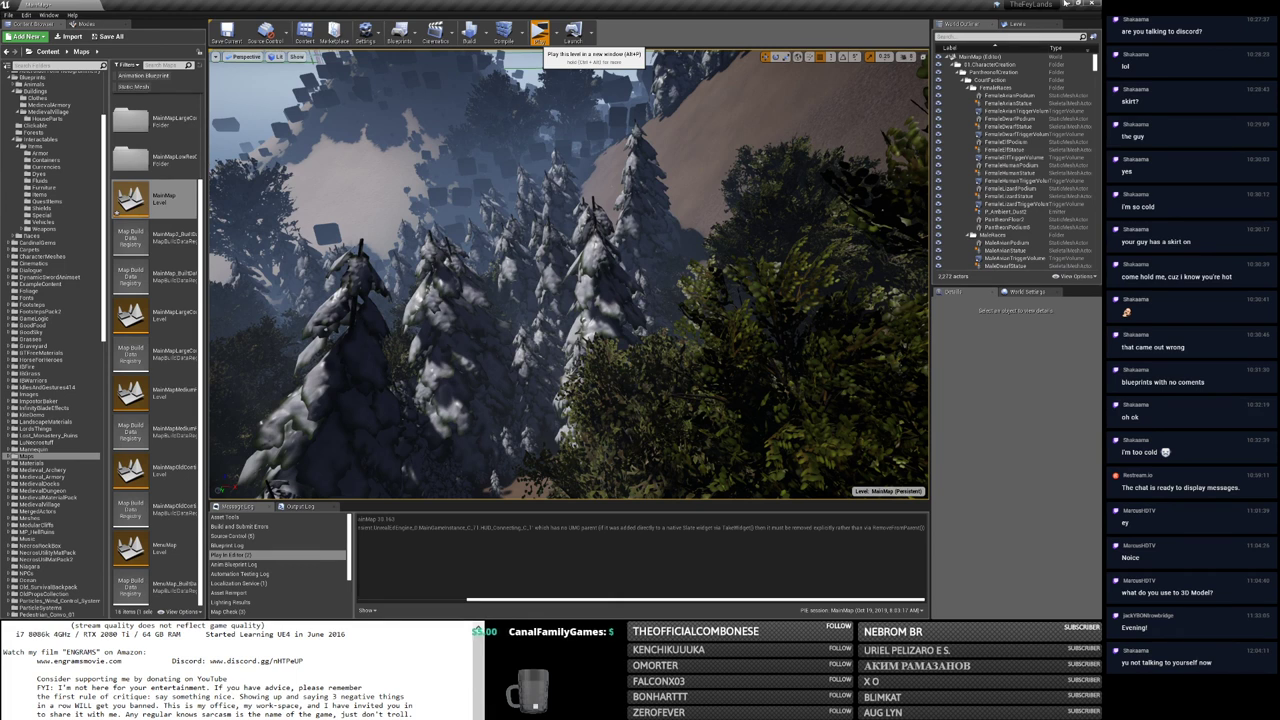
Step: Launch a standalone game and log in with the test character's name and password
{"action": "left_click", "coordinate": [540, 36]}
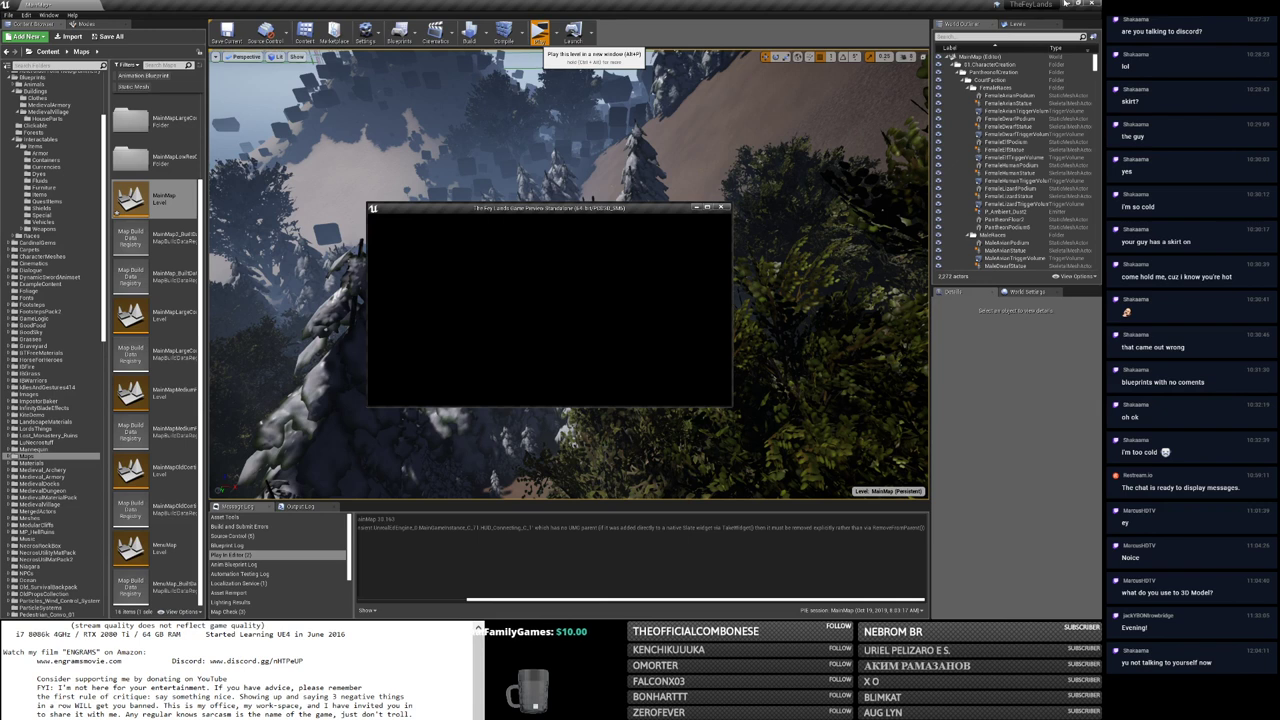
{"action": "left_click", "coordinate": [1065, 3]}
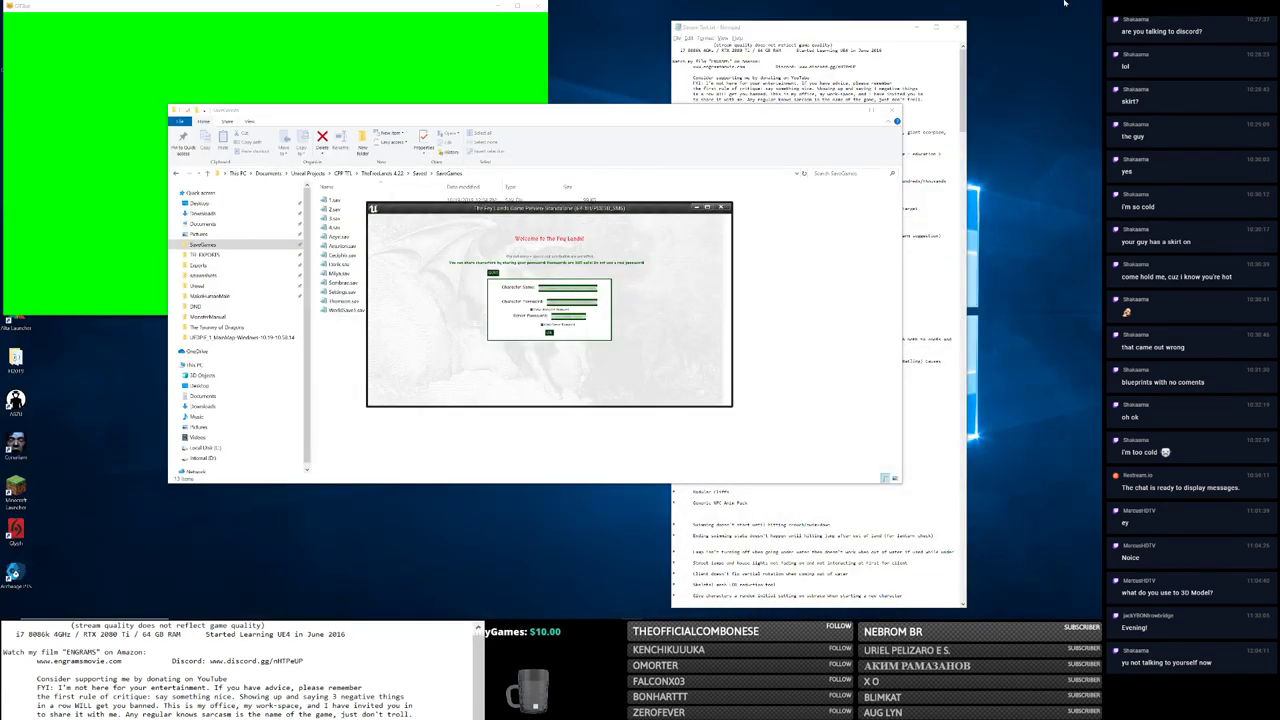
{"action": "left_click", "coordinate": [706, 207]}
{"action": "type", "text": "1"}
{"action": "key", "text": "Tab"}
{"action": "type", "text": "1"}
{"action": "key", "text": "Return"}
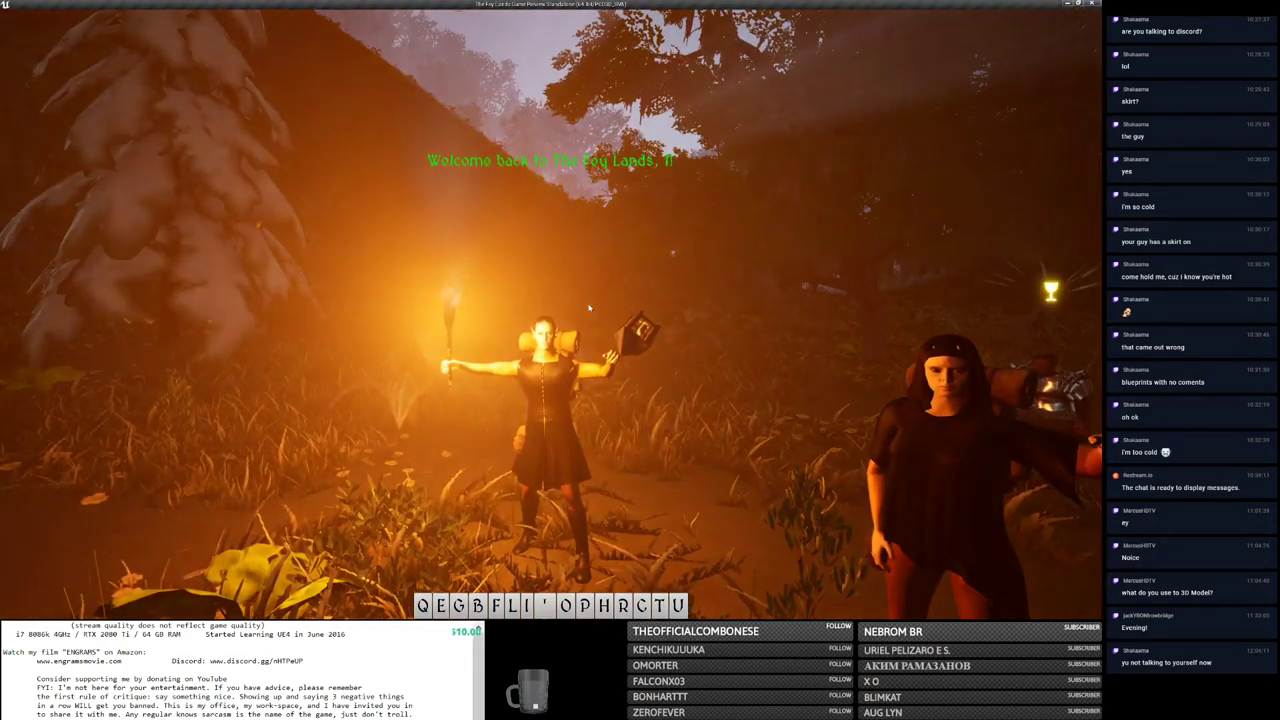
Step: Close the game preview and return to the lantern blueprint editor
{"action": "key", "text": "Escape"}
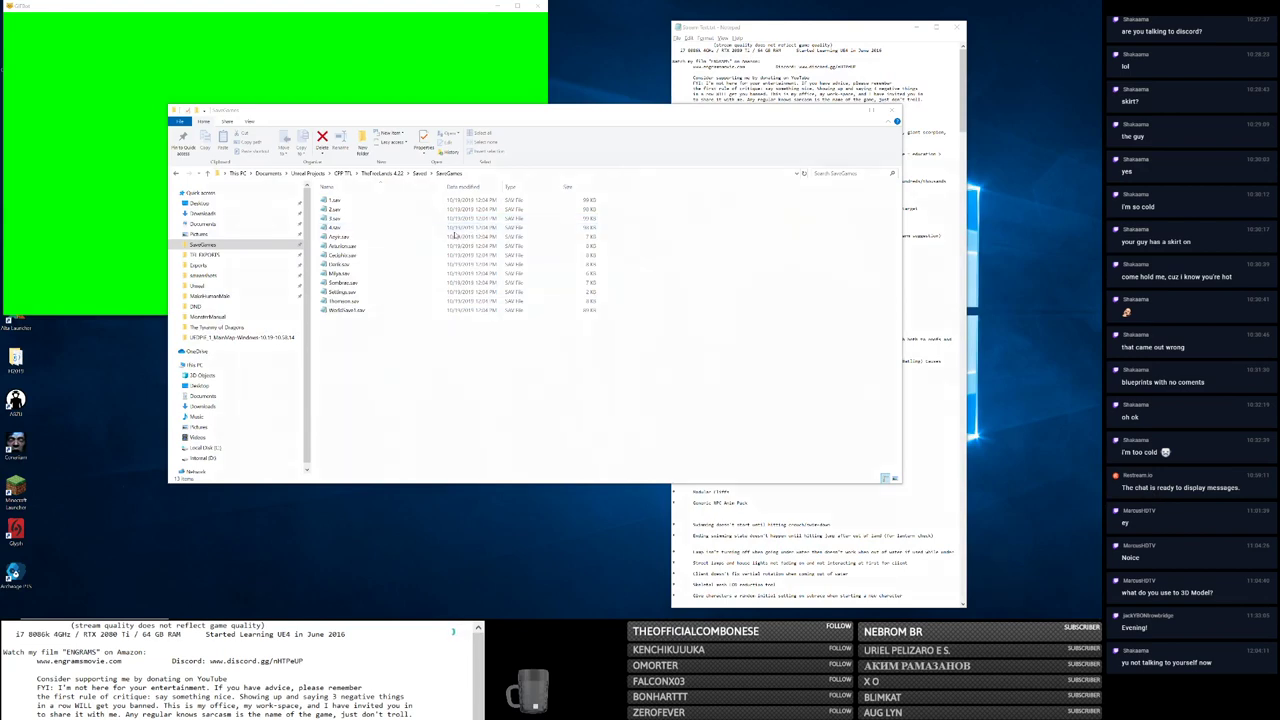
{"action": "key", "text": "alt+Tab"}
{"action": "key", "text": "alt+Tab"}
{"action": "left_click", "coordinate": [328, 180]}
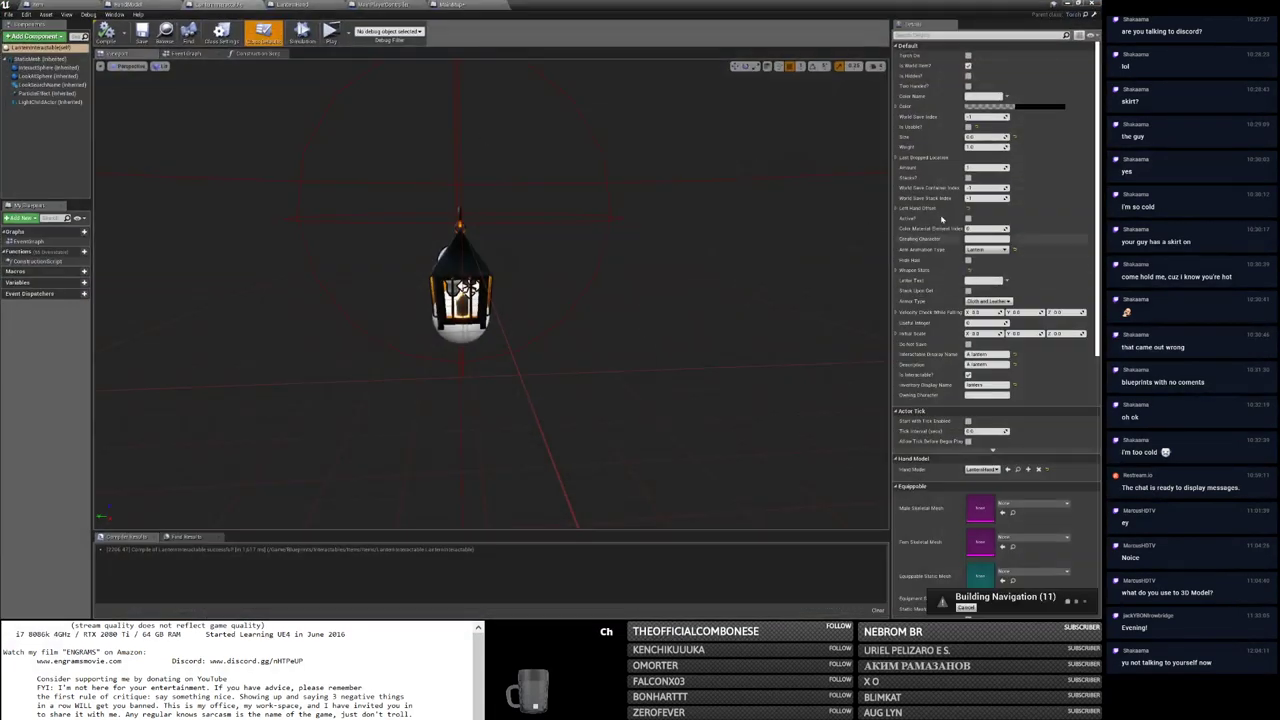
Step: Change the Left Hand Offset rotation X to -90 and recompile the lantern blueprint
{"action": "left_click", "coordinate": [896, 208]}
{"action": "left_click", "coordinate": [988, 230]}
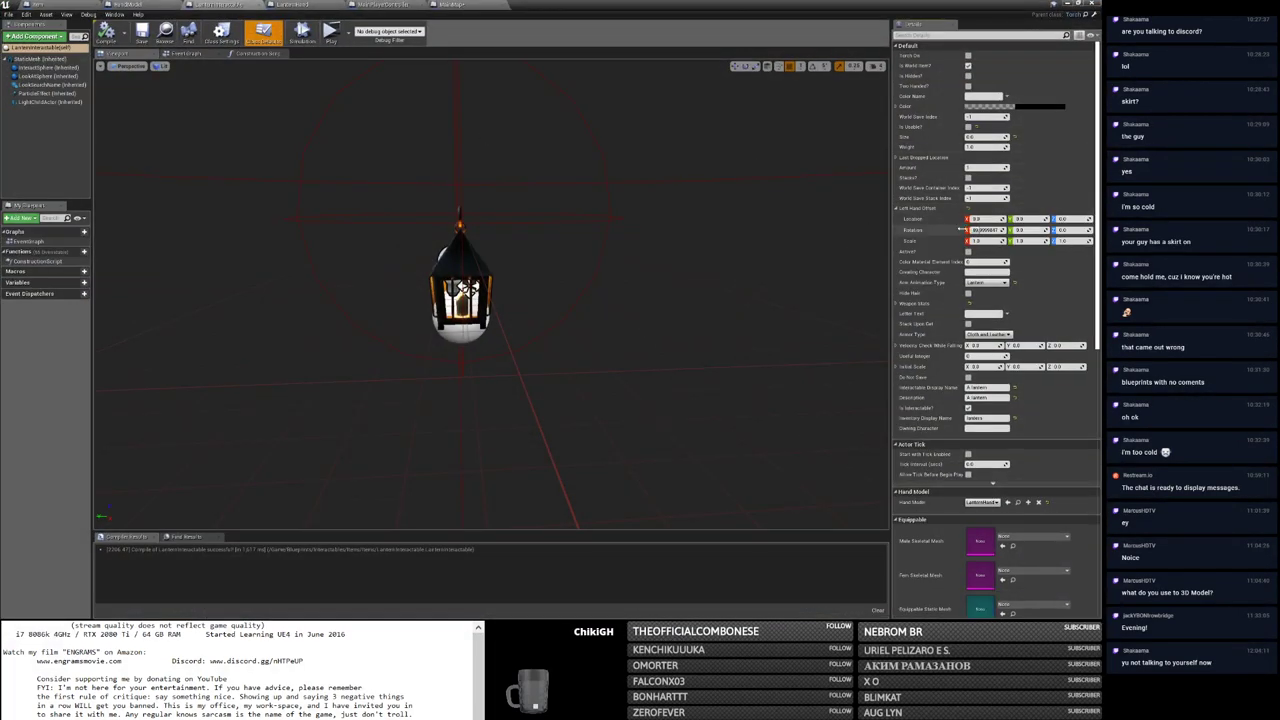
{"action": "key", "text": "Return"}
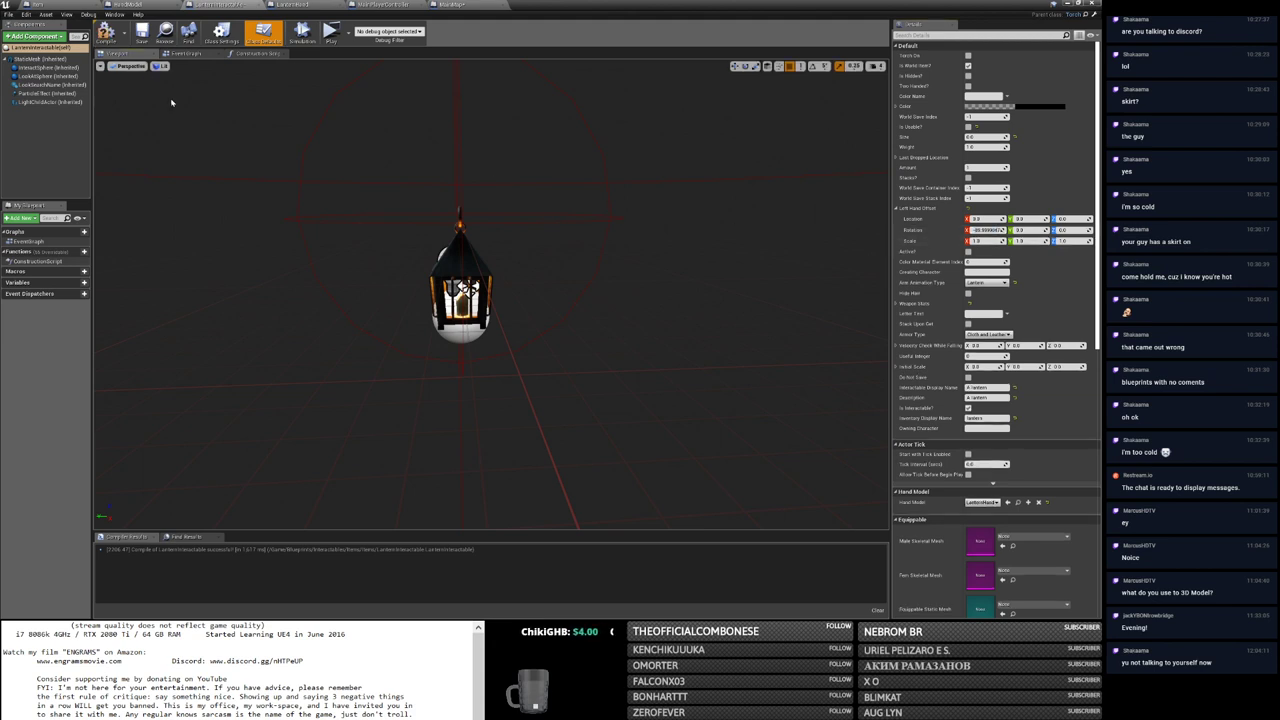
{"action": "left_click", "coordinate": [106, 33]}
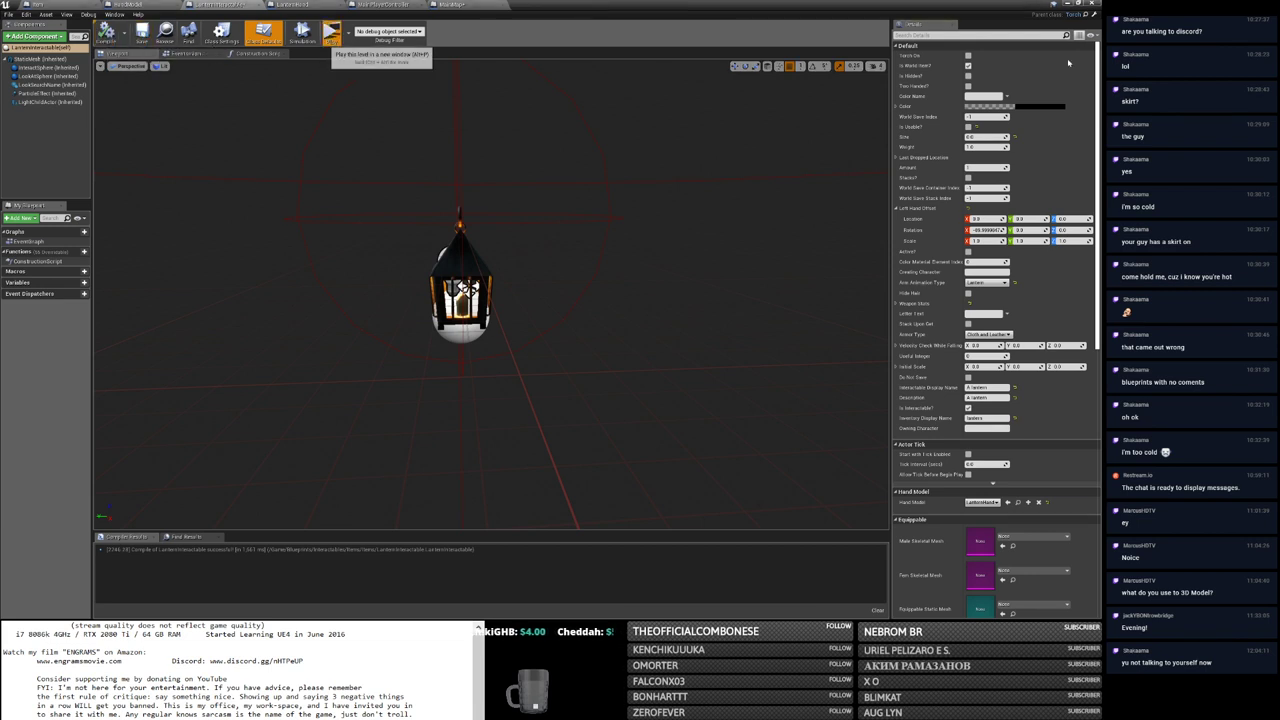
Step: Test the grip in a standalone game, then return and re-commit the Rotation X value
{"action": "left_click", "coordinate": [331, 36]}
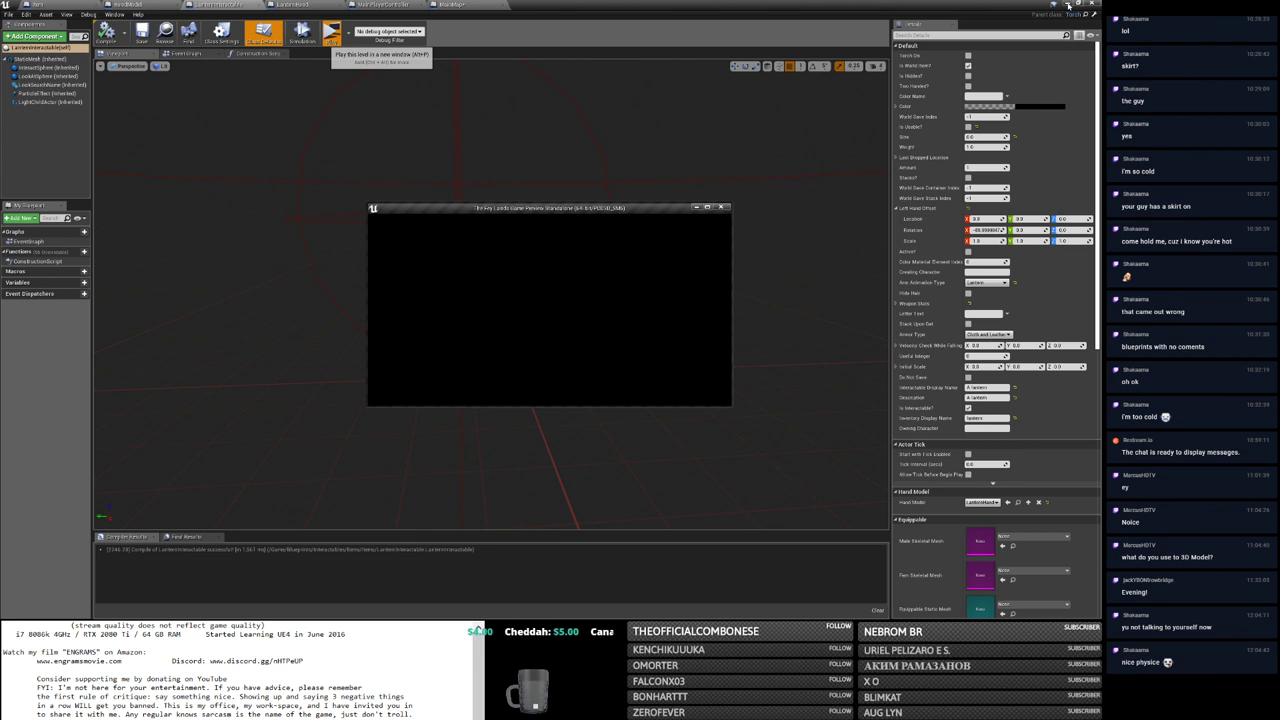
{"action": "left_click", "coordinate": [1068, 5]}
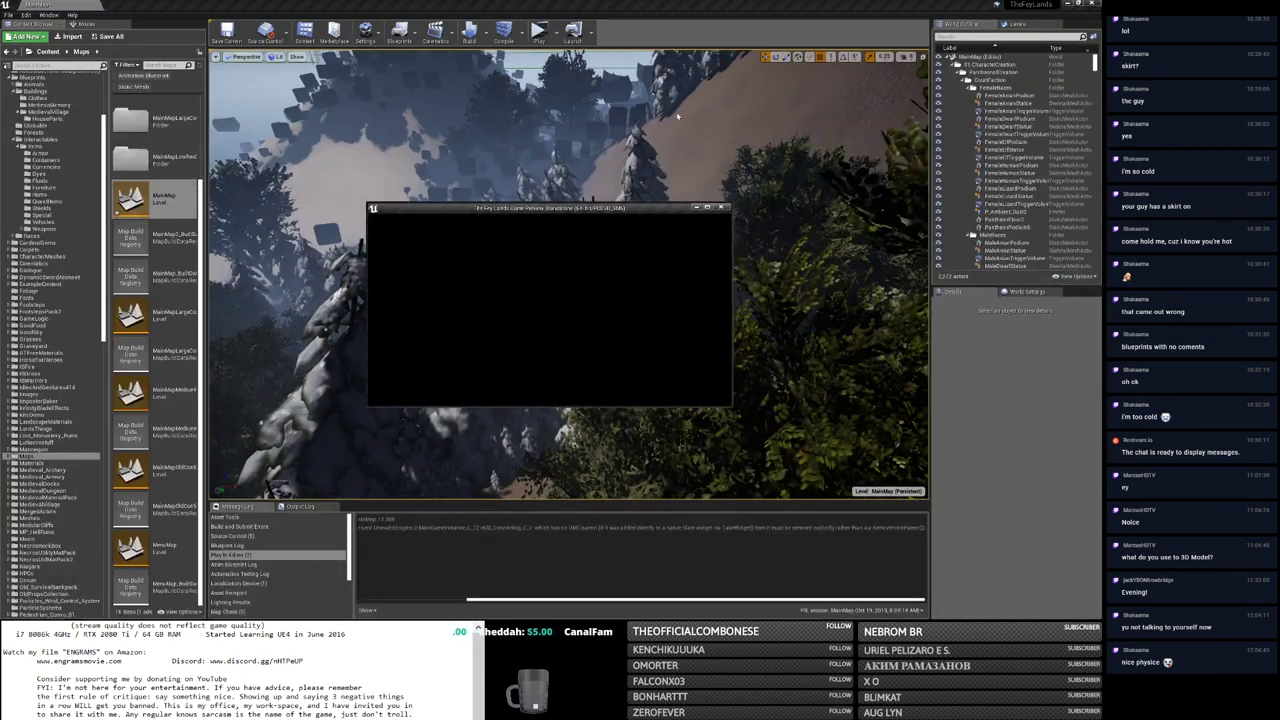
{"action": "left_click", "coordinate": [1068, 5]}
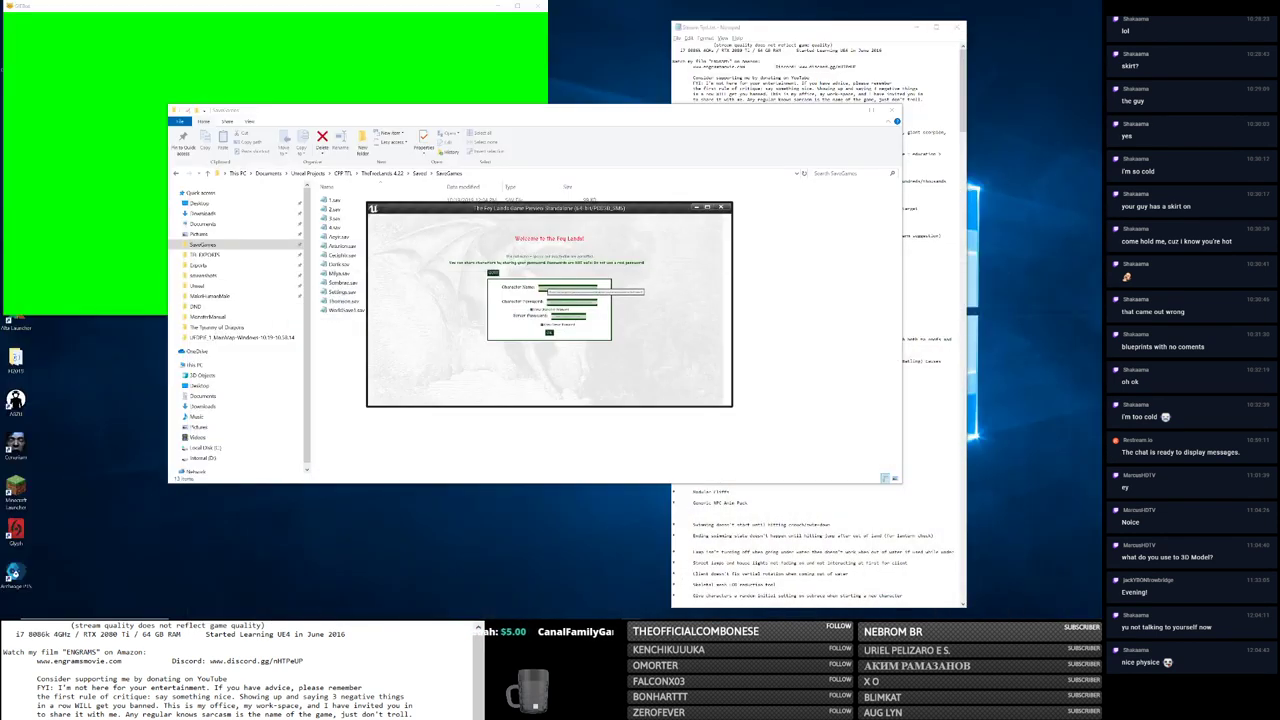
{"action": "left_click", "coordinate": [549, 333]}
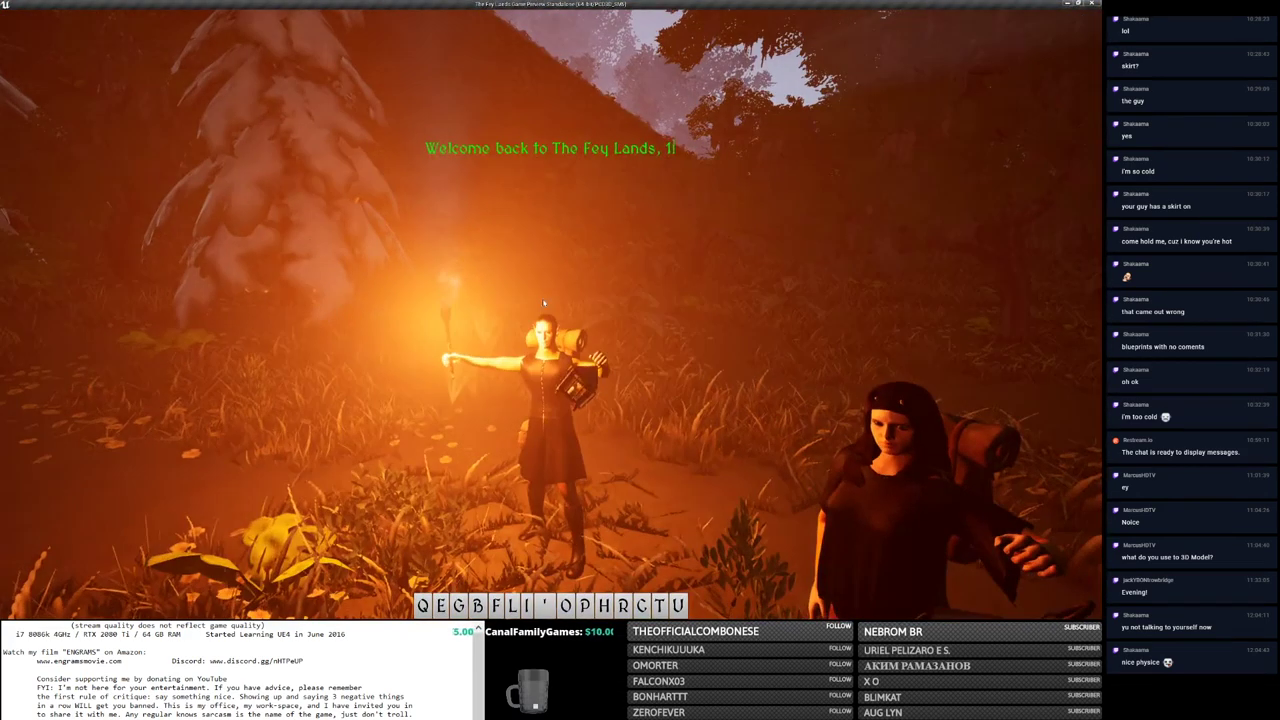
{"action": "key", "text": "Escape"}
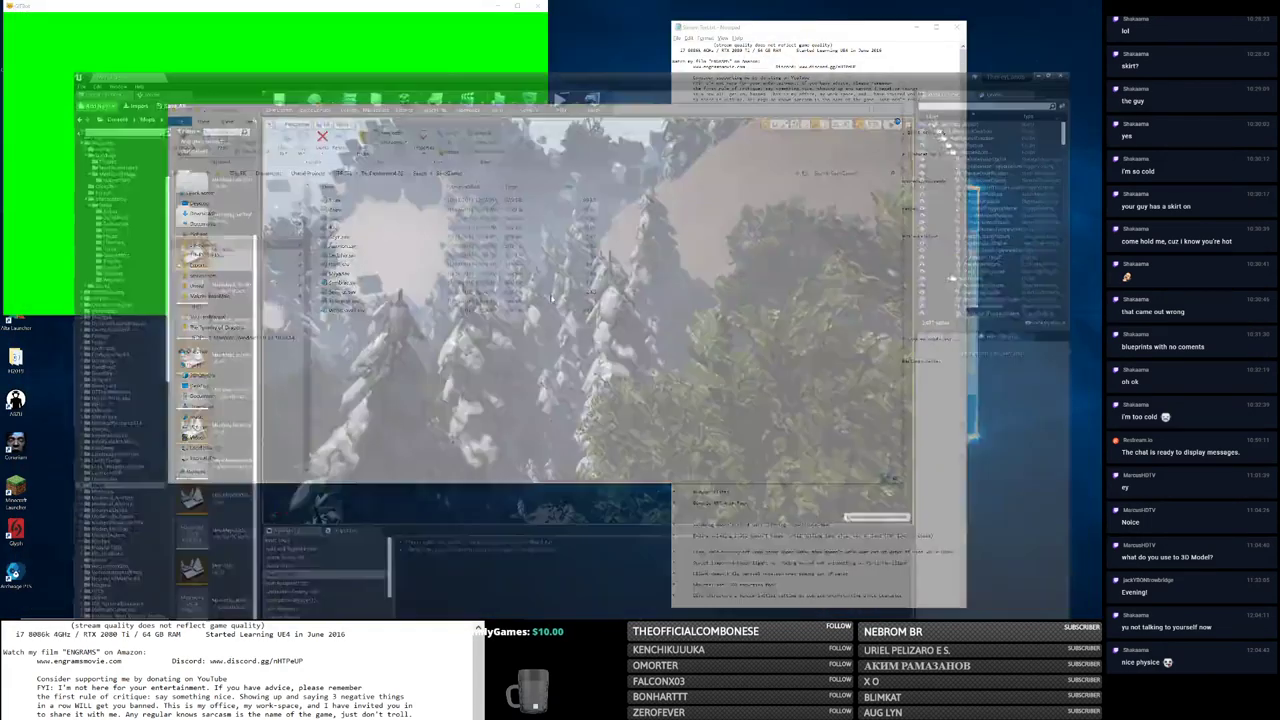
{"action": "key", "text": "alt+Tab"}
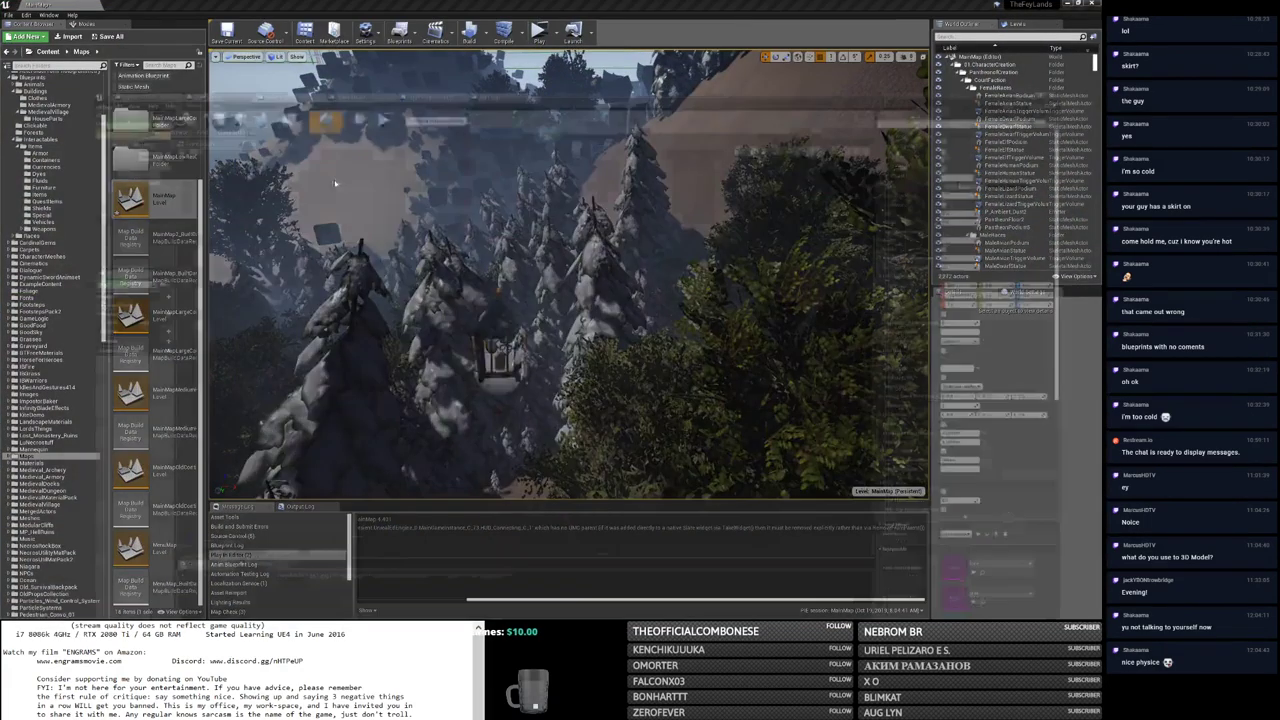
{"action": "key", "text": "shift+Tab"}
{"action": "key", "text": "shift+Tab"}
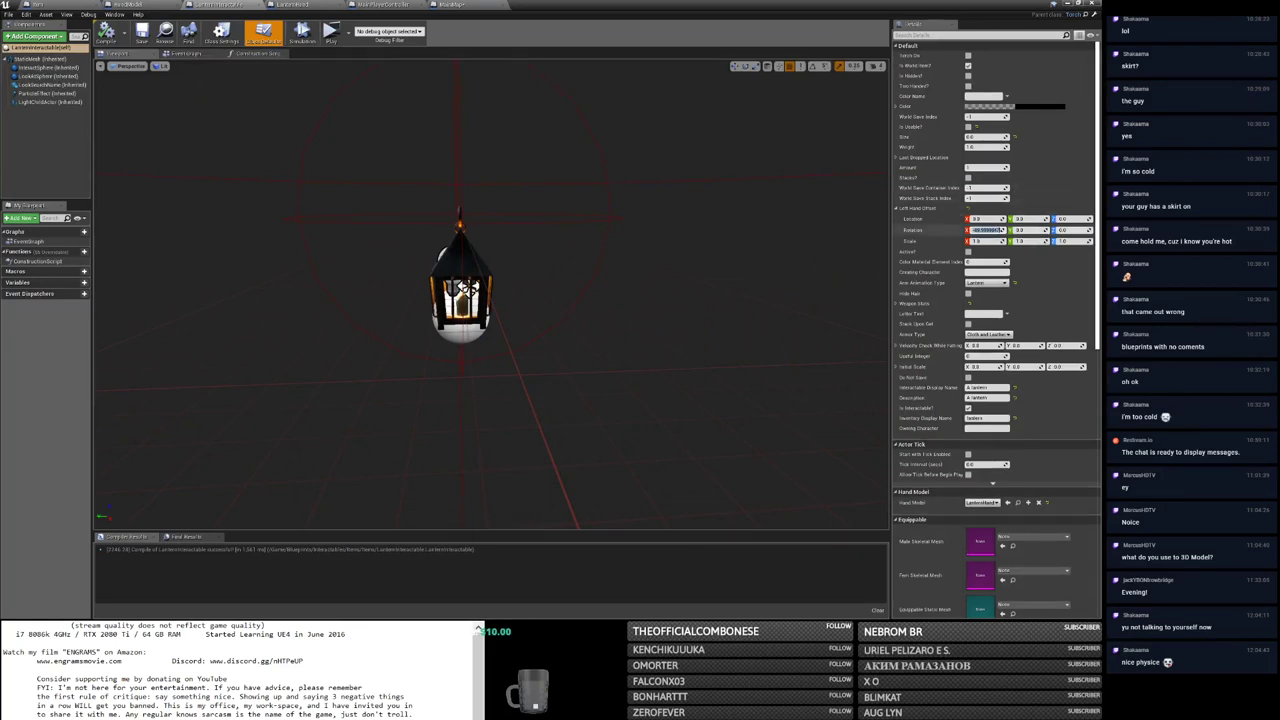
{"action": "key", "text": "Return"}
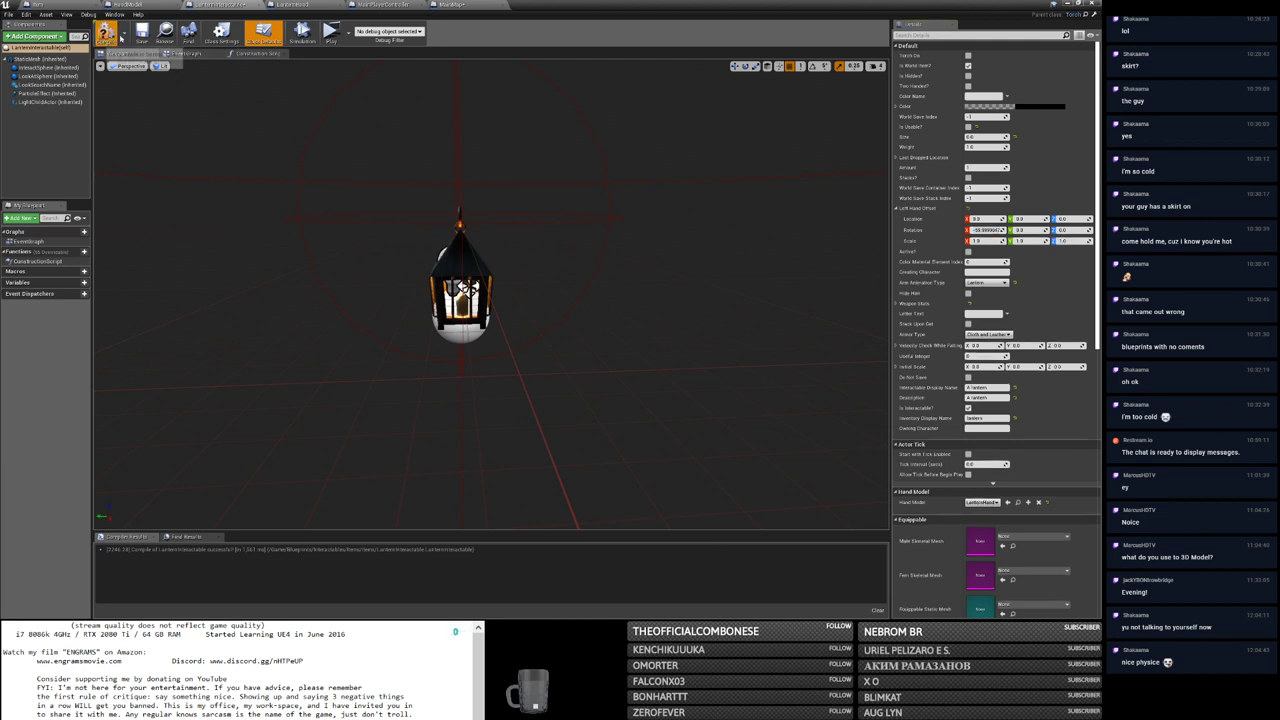
Step: Recompile the lantern blueprint and launch a standalone game window
{"action": "left_click", "coordinate": [106, 30]}
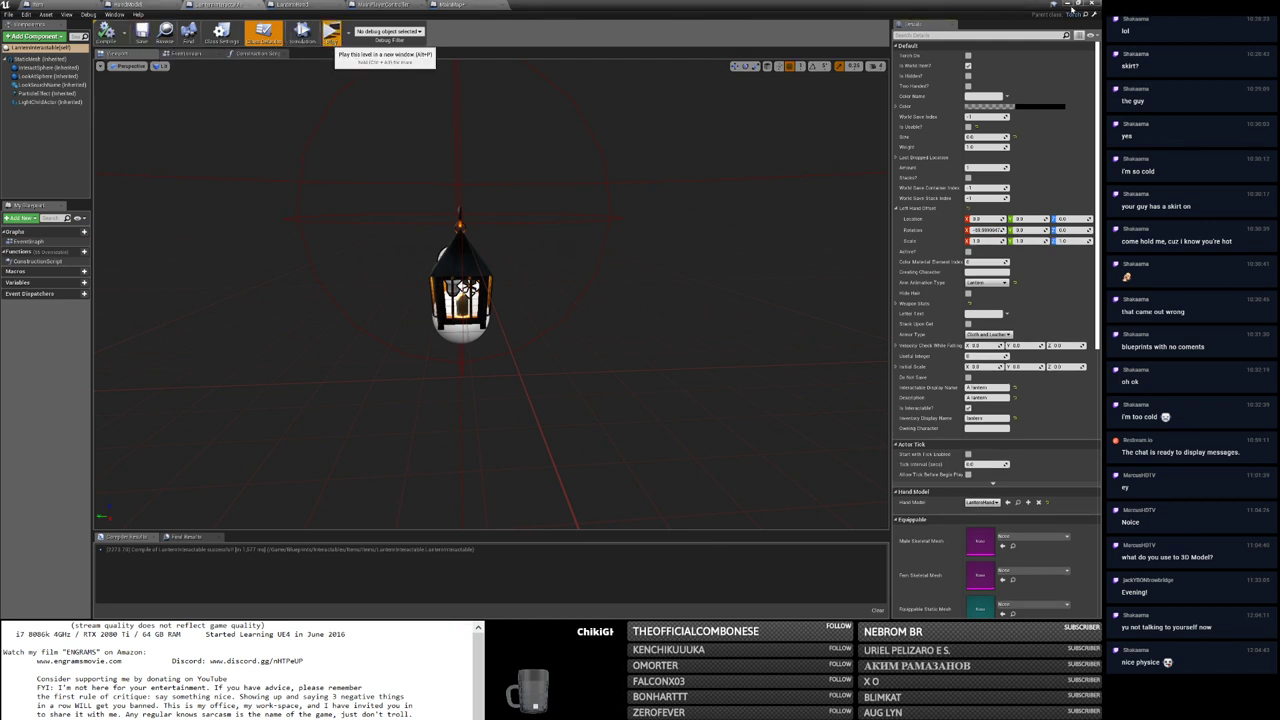
{"action": "left_click", "coordinate": [331, 32]}
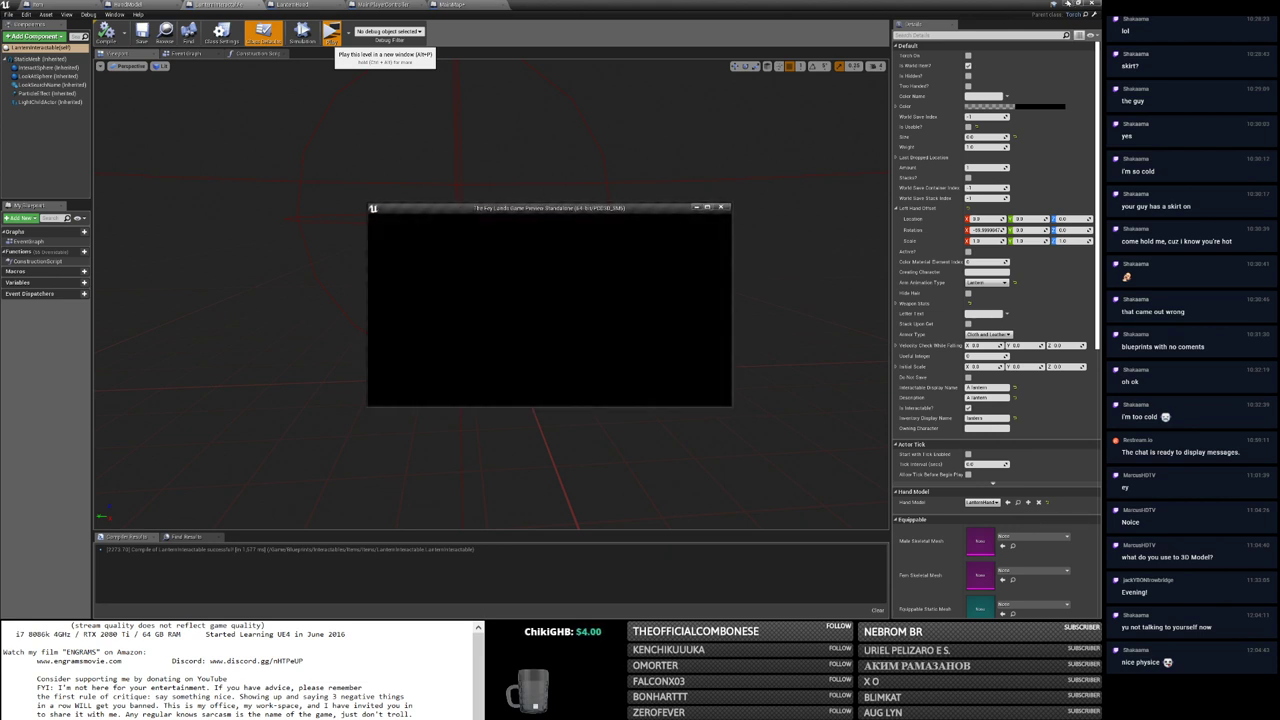
{"action": "left_click", "coordinate": [1072, 4]}
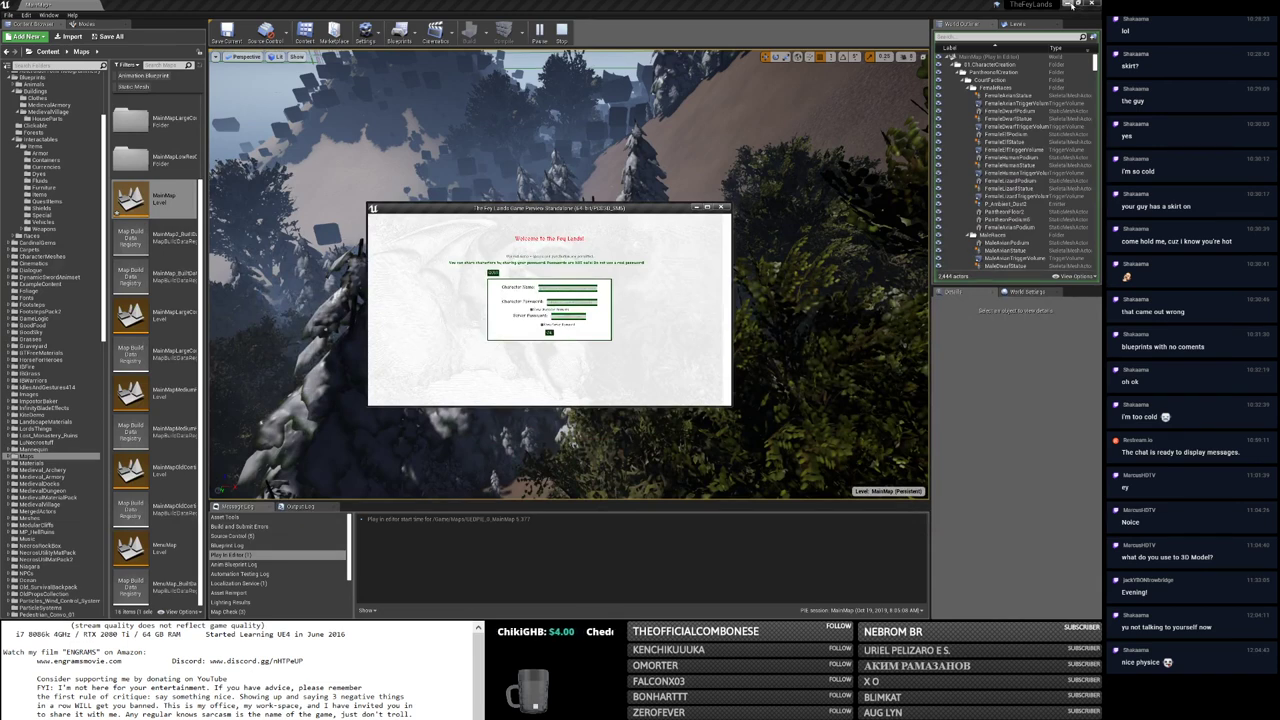
{"action": "left_click", "coordinate": [1072, 4]}
Step: Log in with the test character, then go back to edit the lantern's Rotation X
{"action": "left_click", "coordinate": [707, 207]}
{"action": "type", "text": "1"}
{"action": "key", "text": "Tab"}
{"action": "type", "text": "1"}
{"action": "key", "text": "Return"}
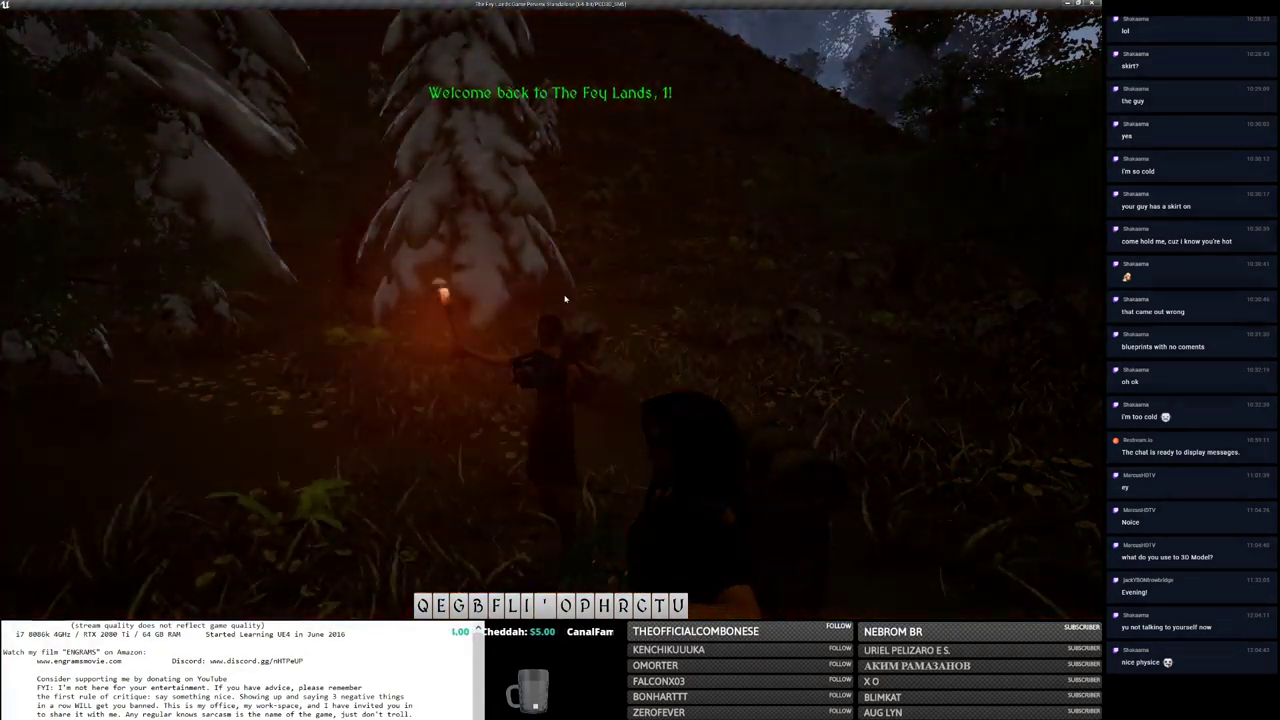
{"action": "key", "text": "alt+Tab"}
{"action": "key", "text": "alt+Tab"}
{"action": "key", "text": "alt+Tab"}
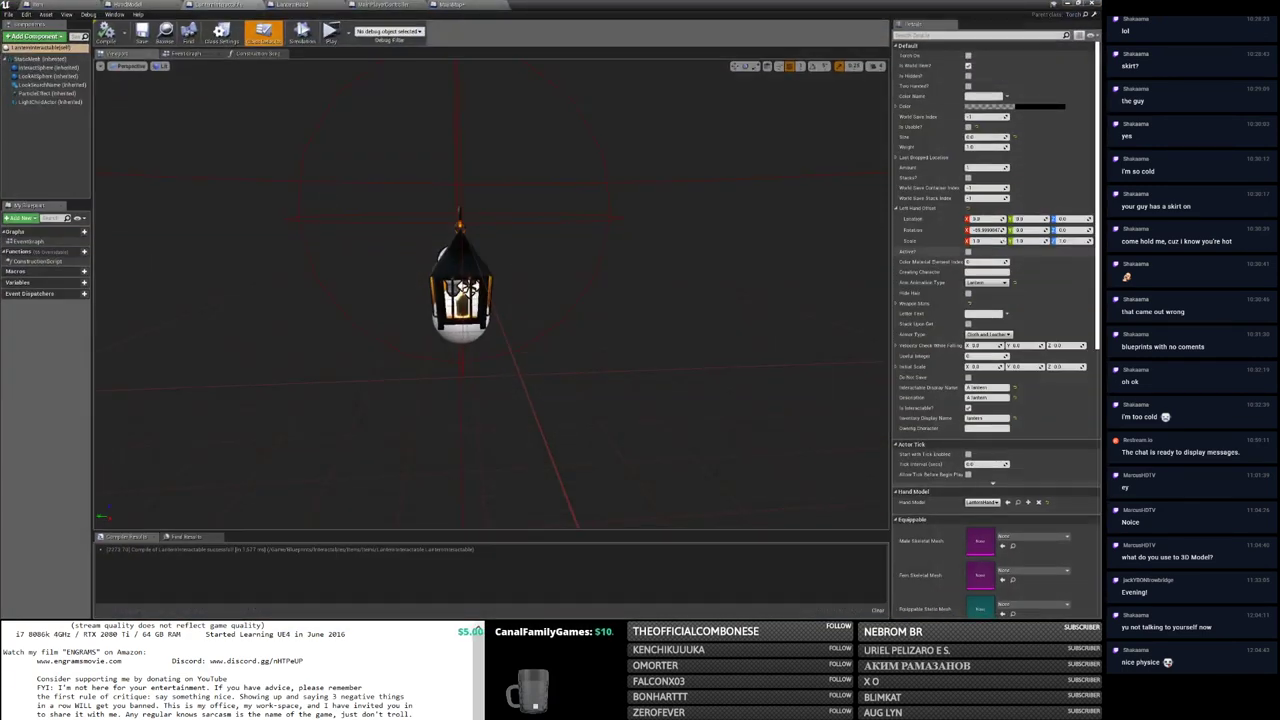
{"action": "left_click", "coordinate": [986, 230]}
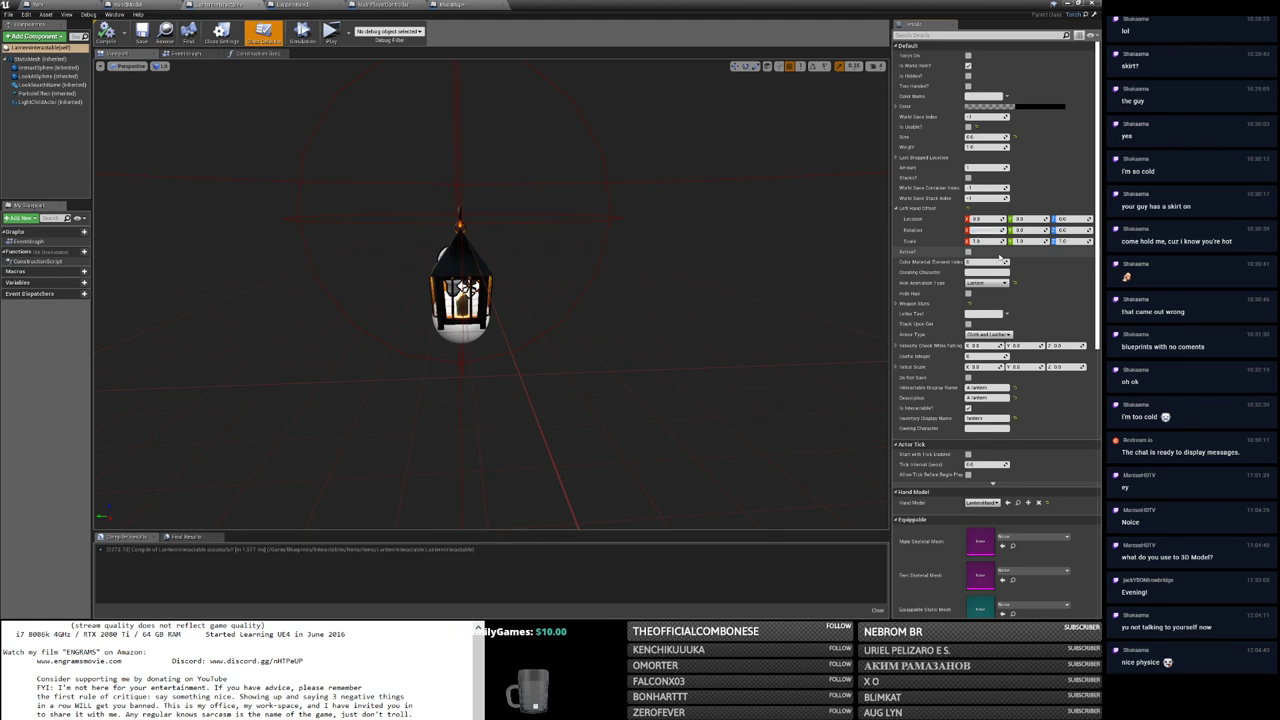
Step: Commit the new left-hand Rotation X offset, then compile and save the lantern Blueprint
{"action": "key", "text": "Return"}
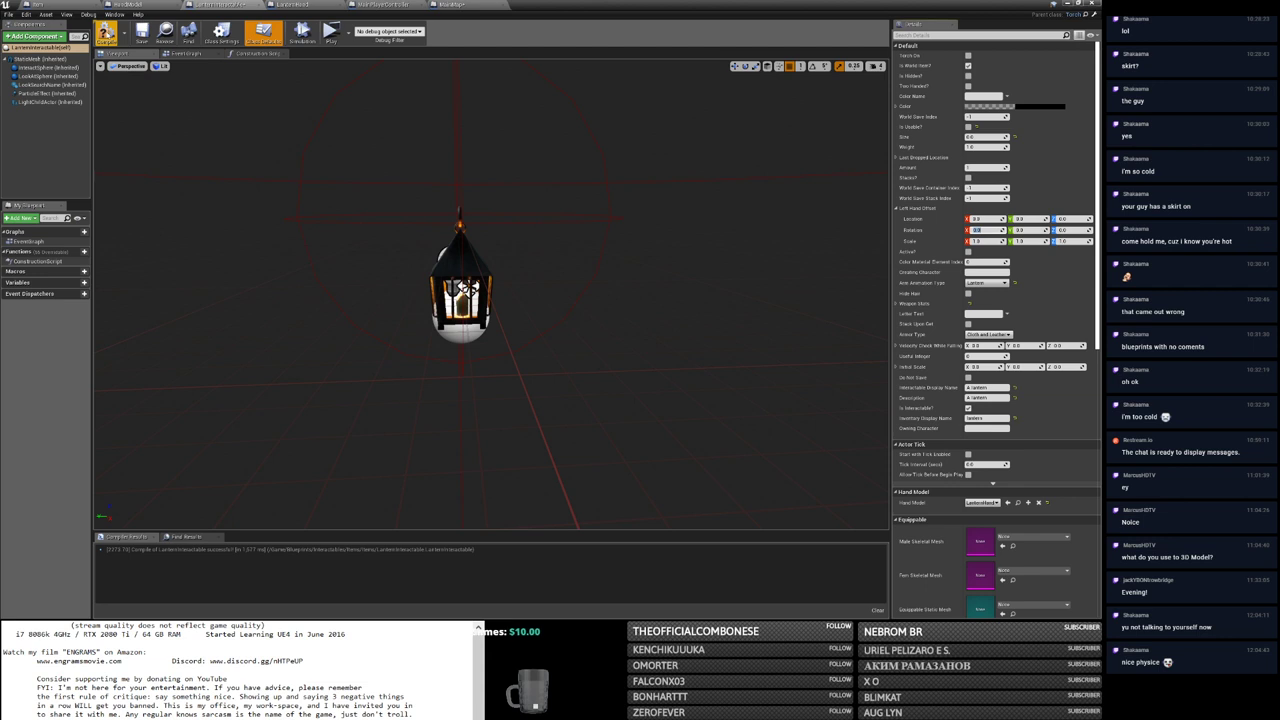
{"action": "left_click", "coordinate": [106, 34]}
{"action": "left_click", "coordinate": [142, 34]}
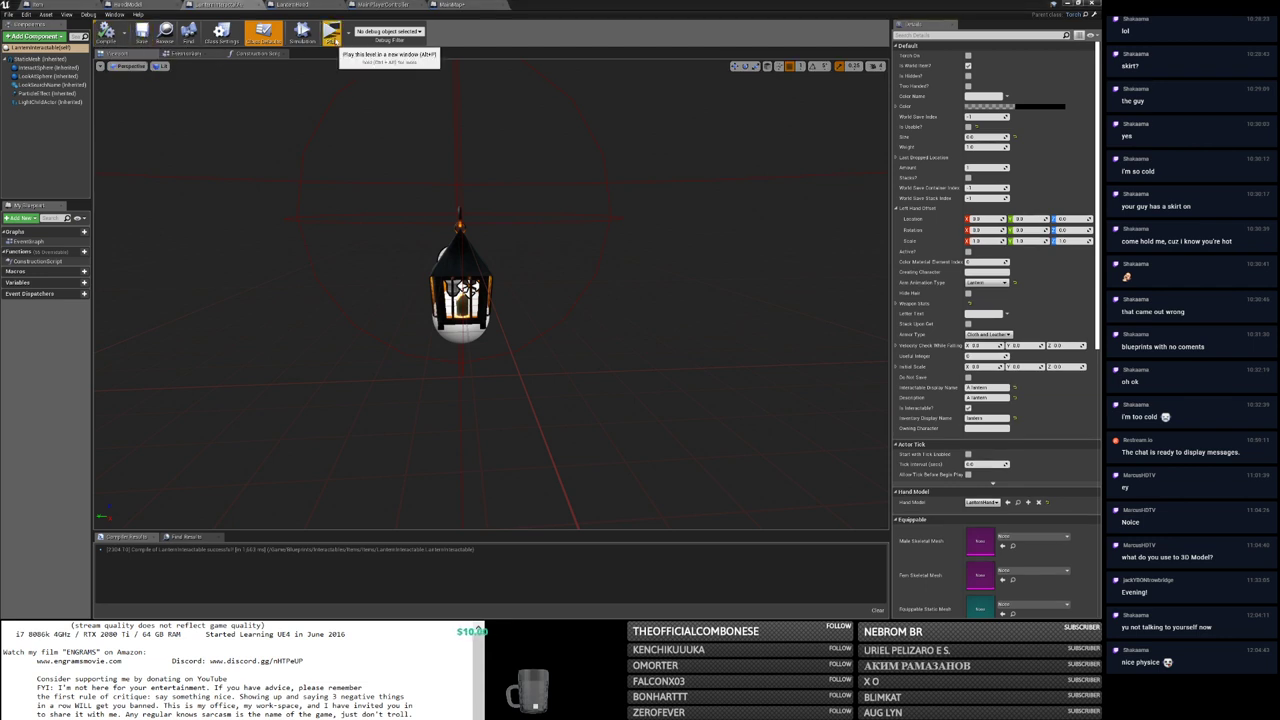
Step: Test the lantern in a standalone game session after logging in, then close it
{"action": "left_click", "coordinate": [330, 40]}
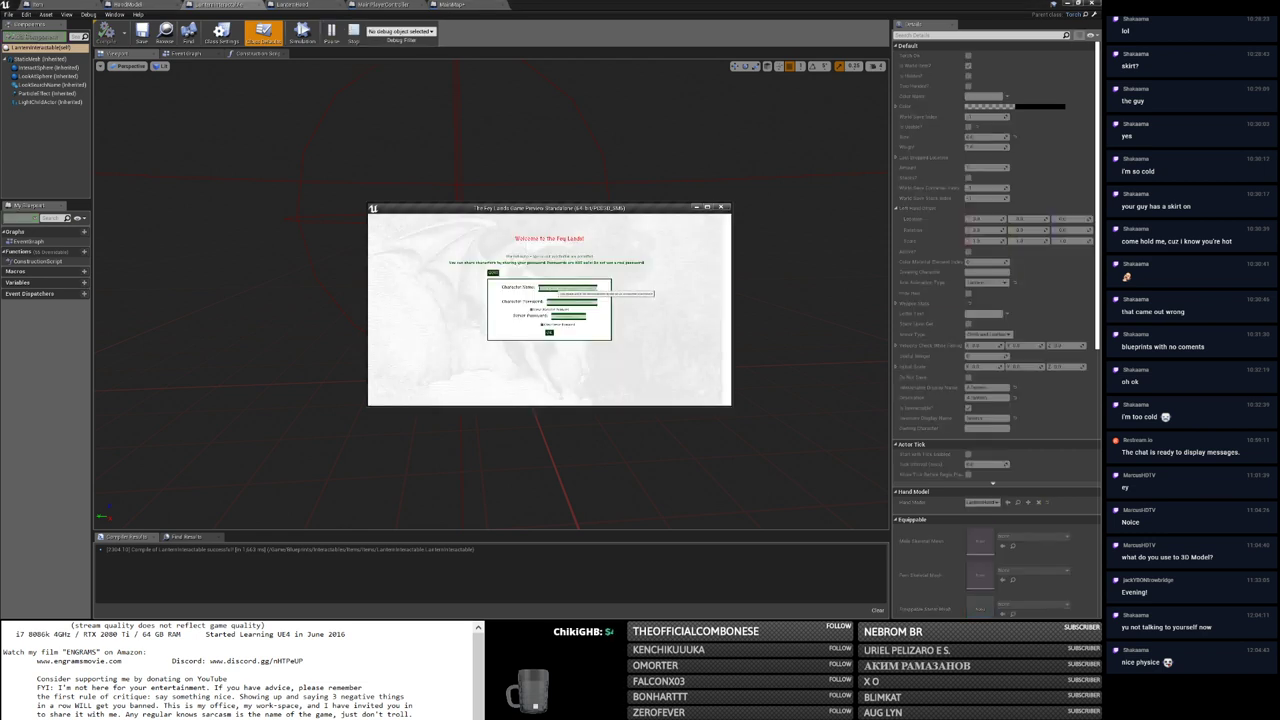
{"action": "left_click", "coordinate": [549, 334]}
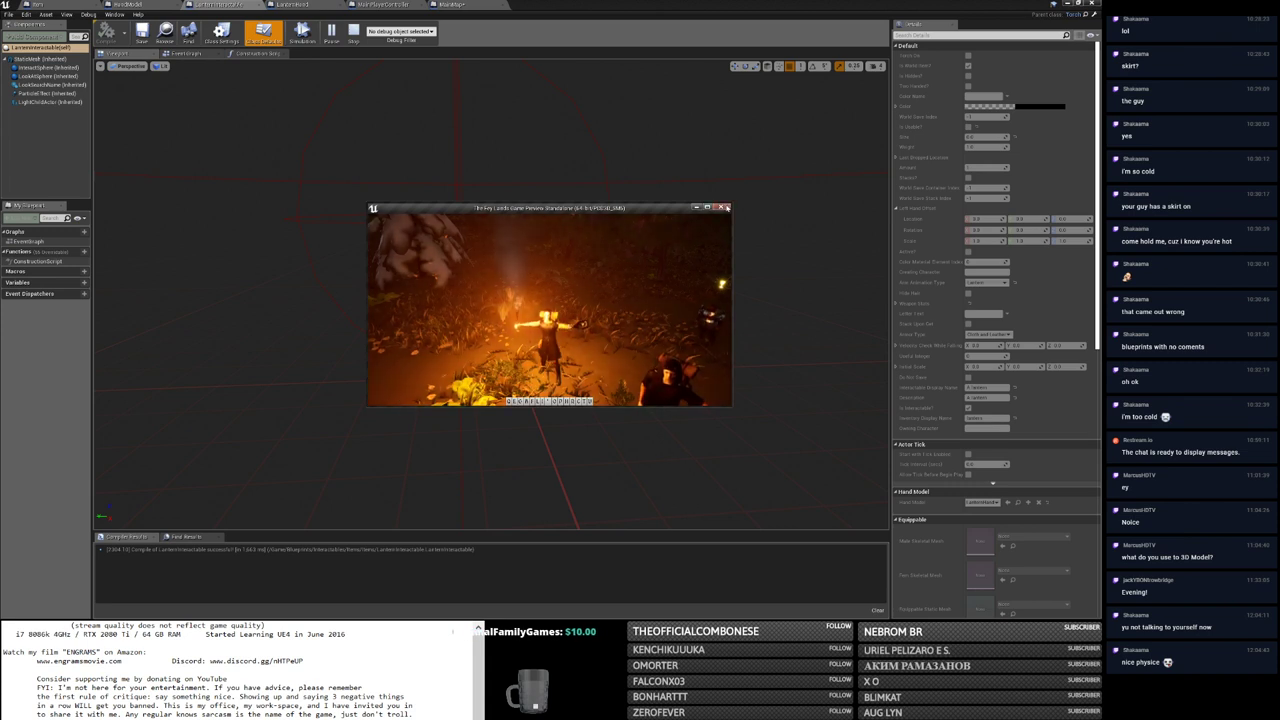
{"action": "key", "text": "Escape"}
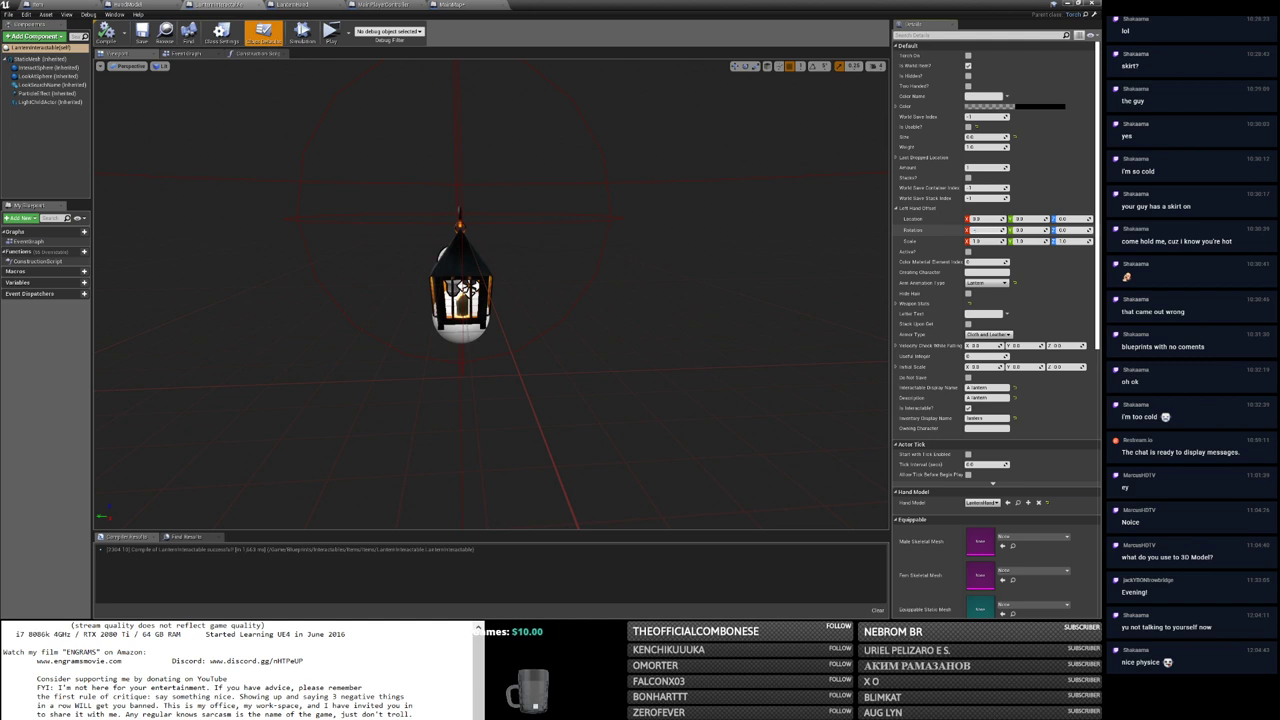
Step: Set Left Hand Offset Rotation X to -89 and recompile the lantern Blueprint
{"action": "type", "text": "89.999992"}
{"action": "key", "text": "Return"}
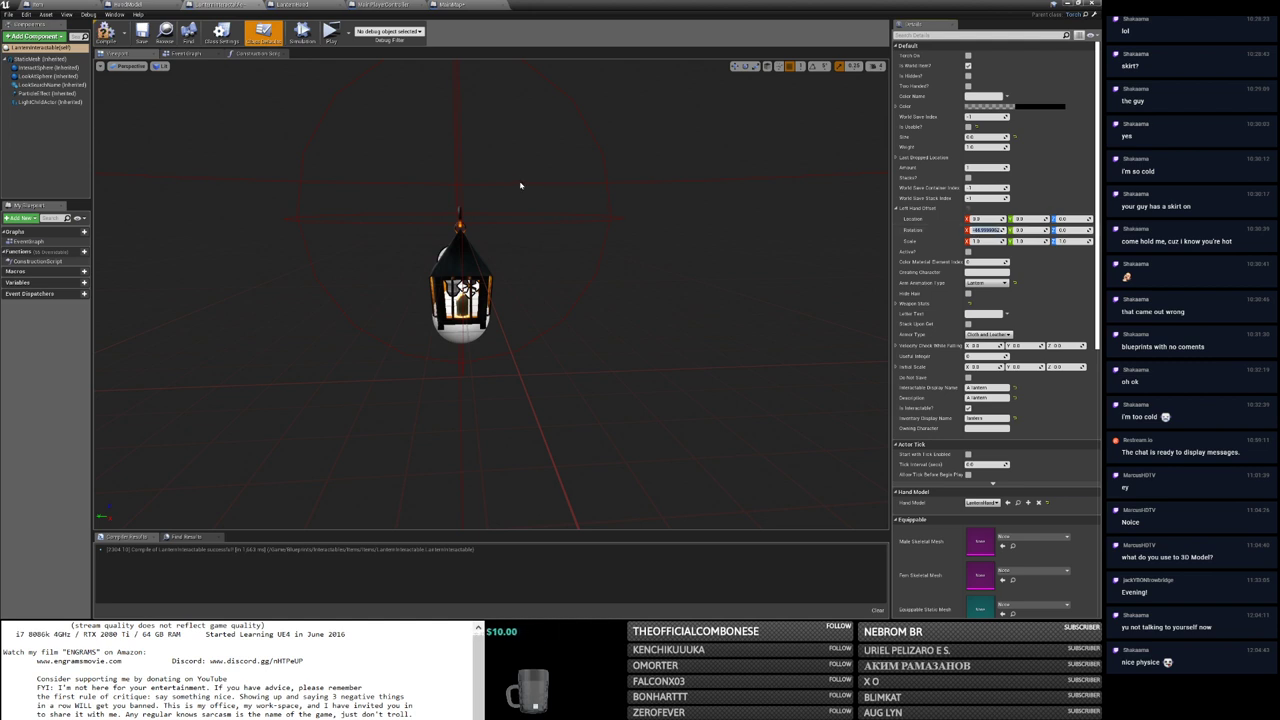
{"action": "left_click", "coordinate": [141, 37]}
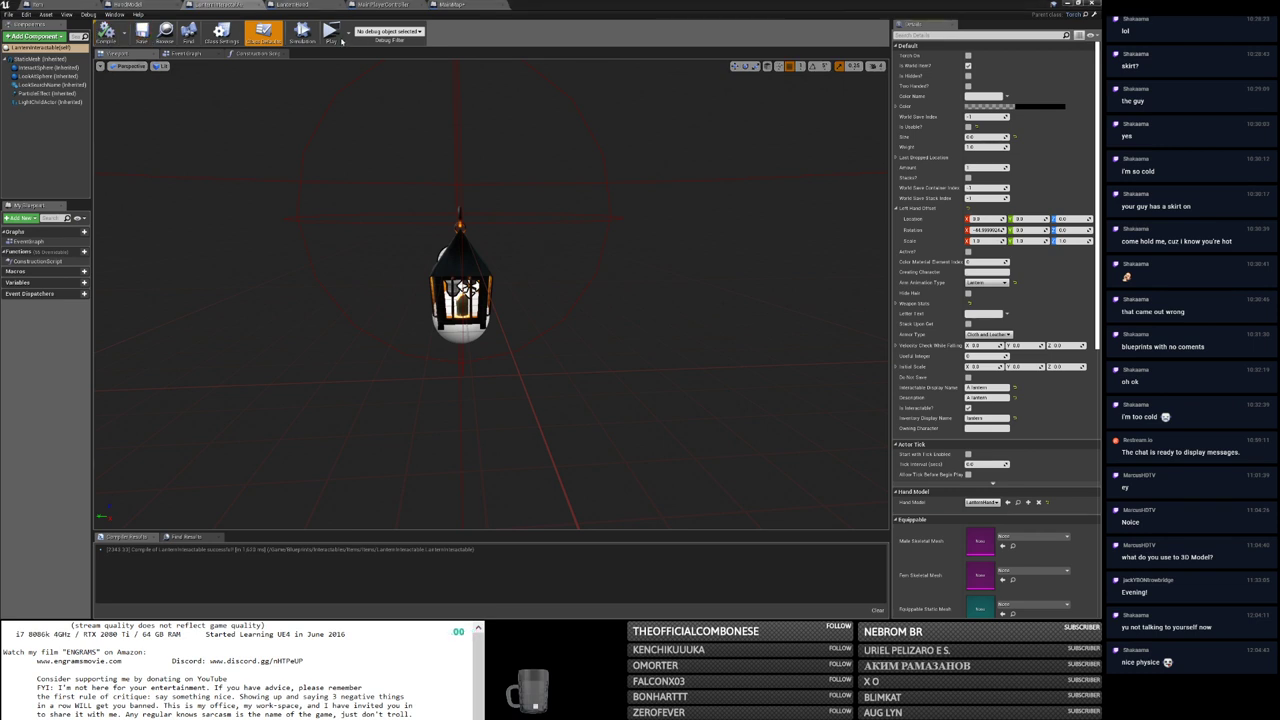
Step: Check the -89 rotation in a standalone game, then reselect the Rotation X field
{"action": "left_click", "coordinate": [331, 33]}
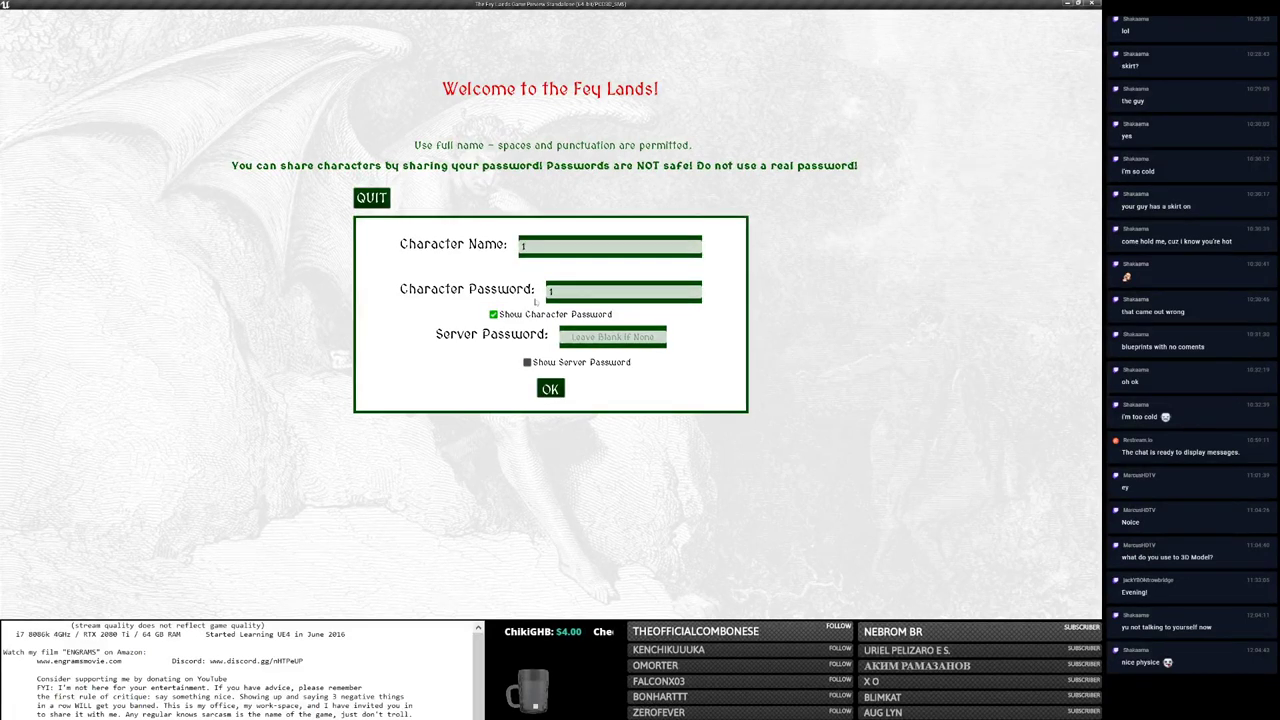
{"action": "key", "text": "Return"}
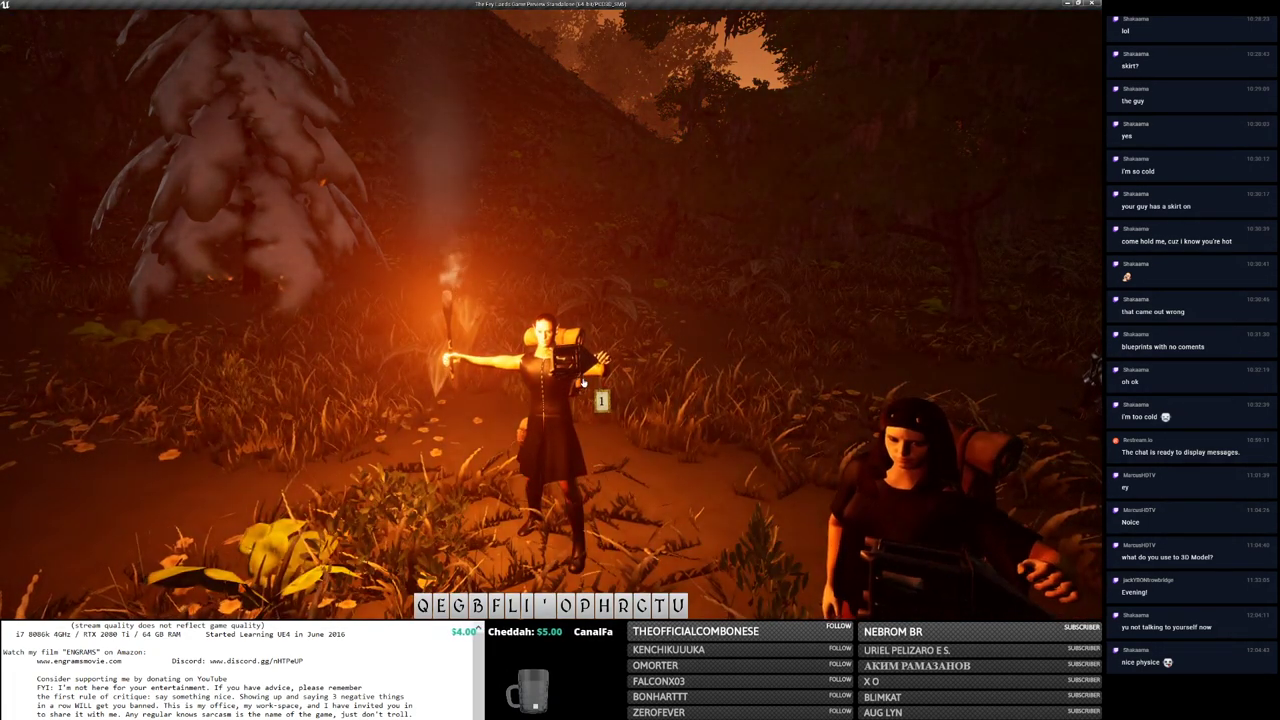
{"action": "key", "text": "Escape"}
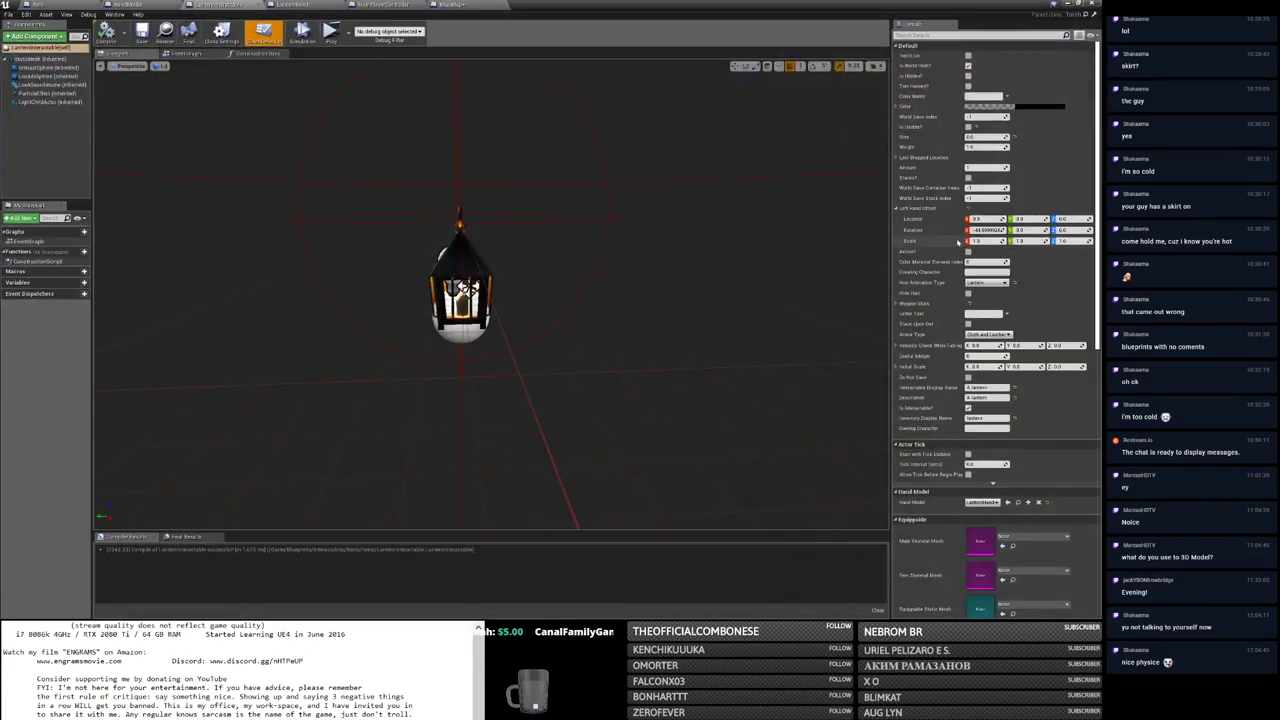
{"action": "left_click", "coordinate": [978, 229]}
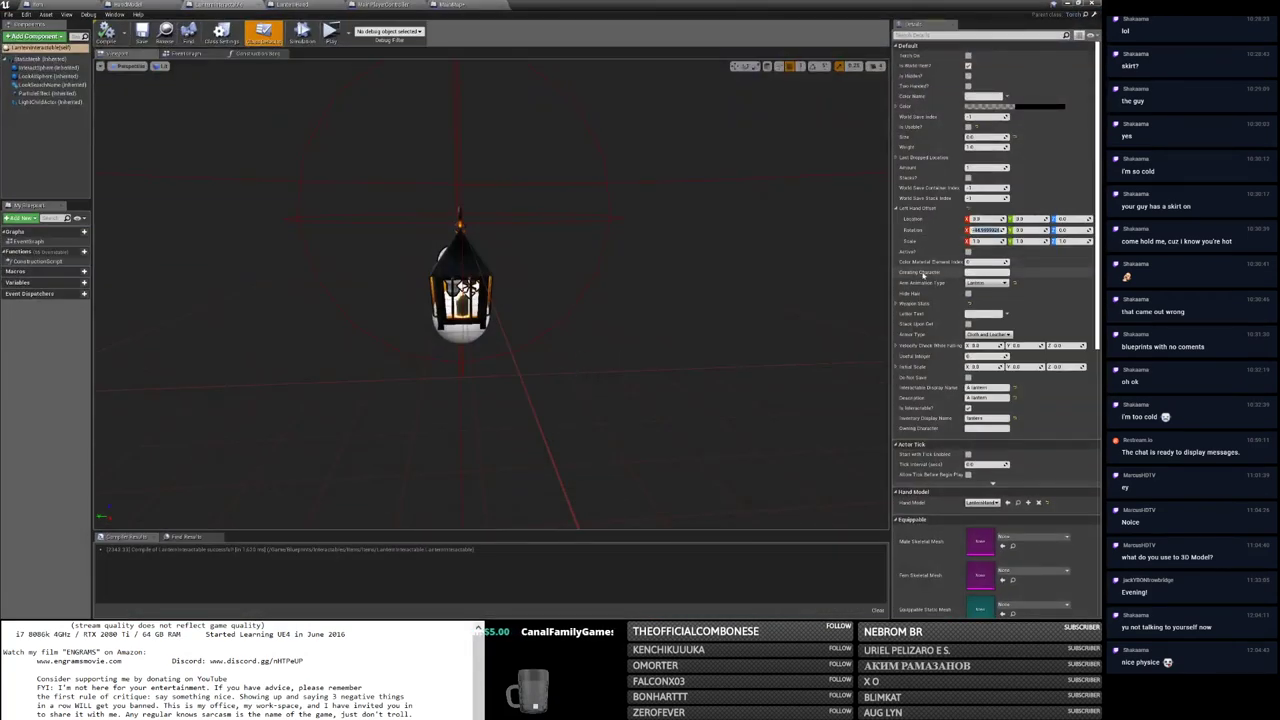
Step: Commit another Rotation X tweak, recompile, and log into a maximized standalone game
{"action": "left_click", "coordinate": [805, 282]}
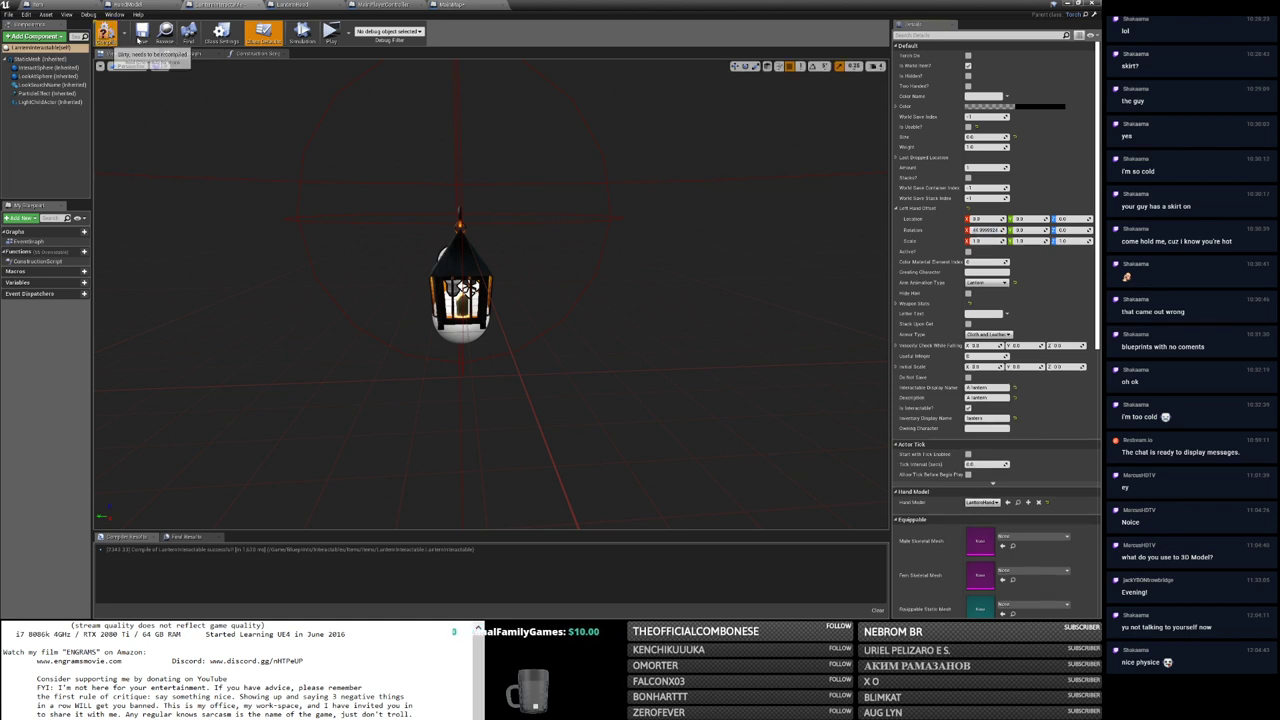
{"action": "left_click", "coordinate": [106, 33]}
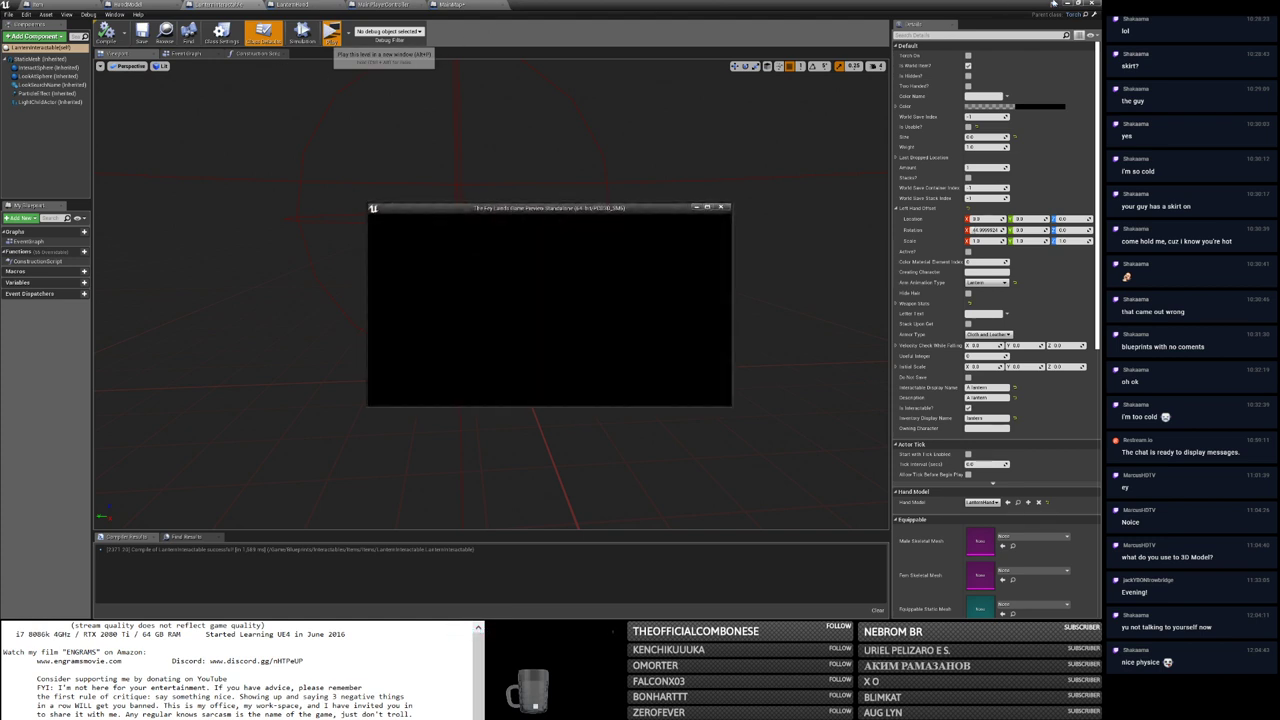
{"action": "left_click", "coordinate": [1065, 4]}
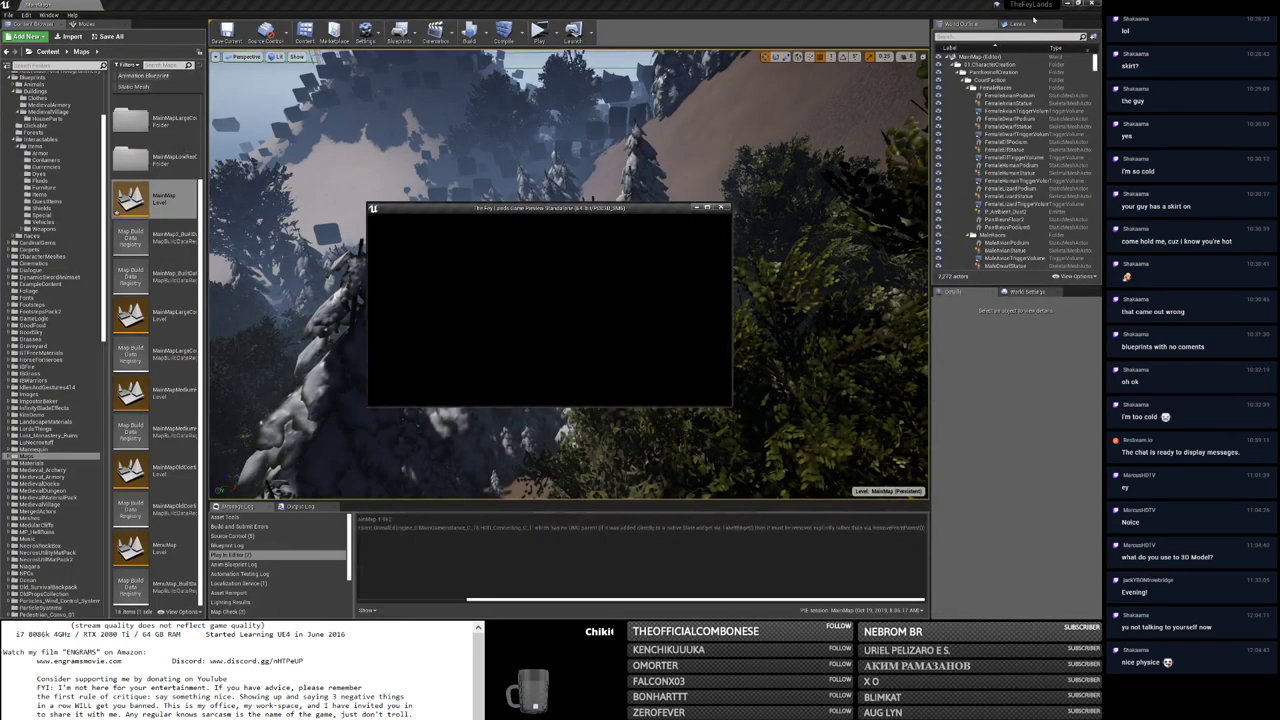
{"action": "left_click", "coordinate": [707, 208]}
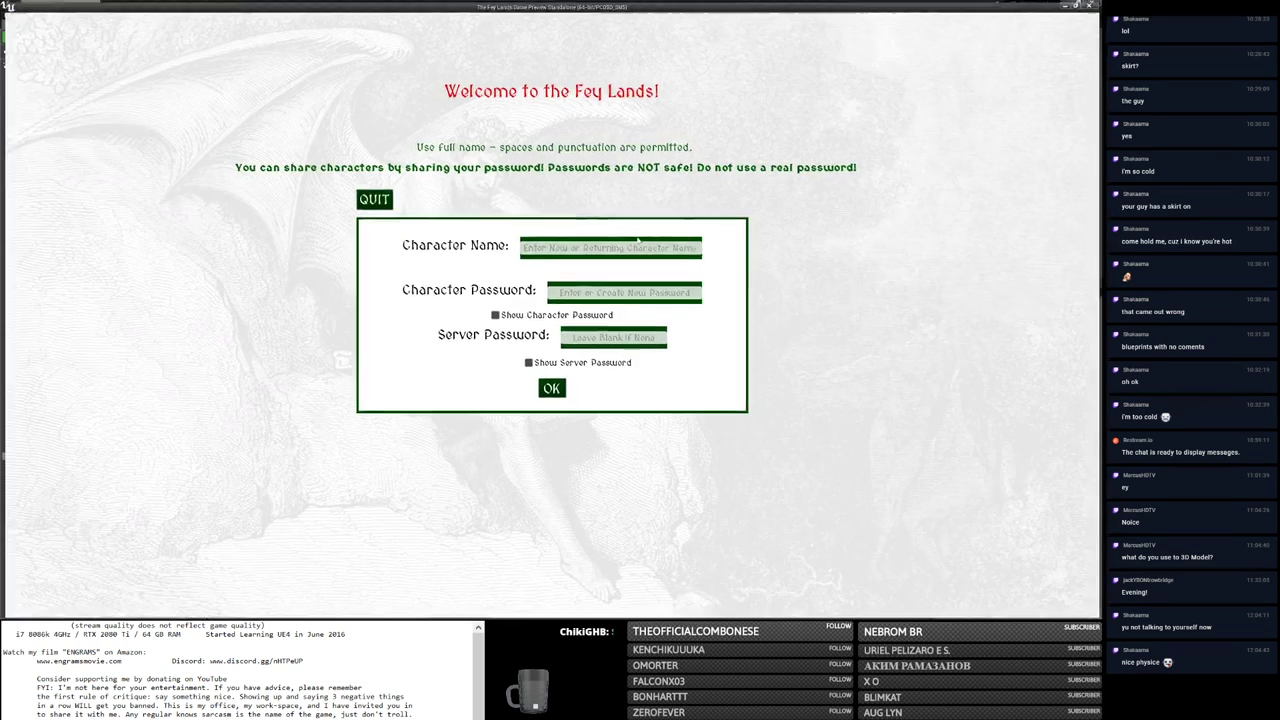
{"action": "type", "text": "1"}
{"action": "key", "text": "Tab"}
{"action": "type", "text": "1"}
{"action": "left_click", "coordinate": [561, 386]}
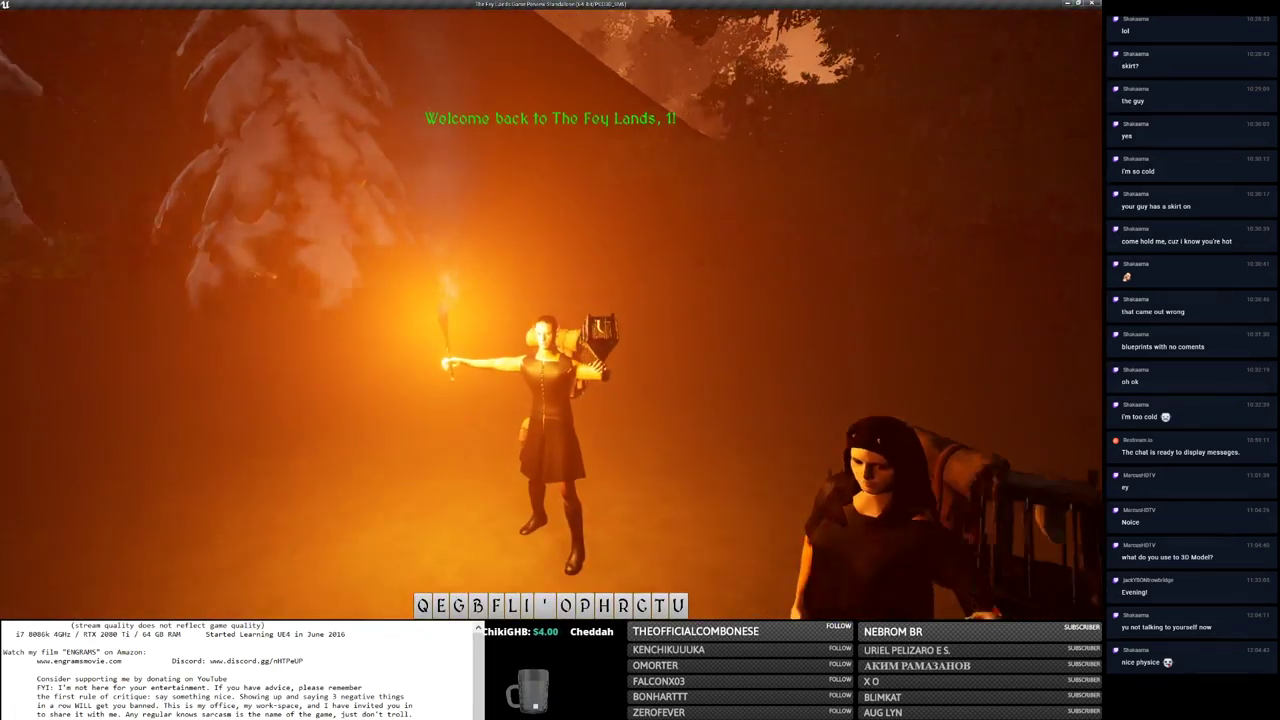
Step: Walk forward and orbit the camera to inspect the held lantern, then close the game
{"action": "key", "text": "w"}
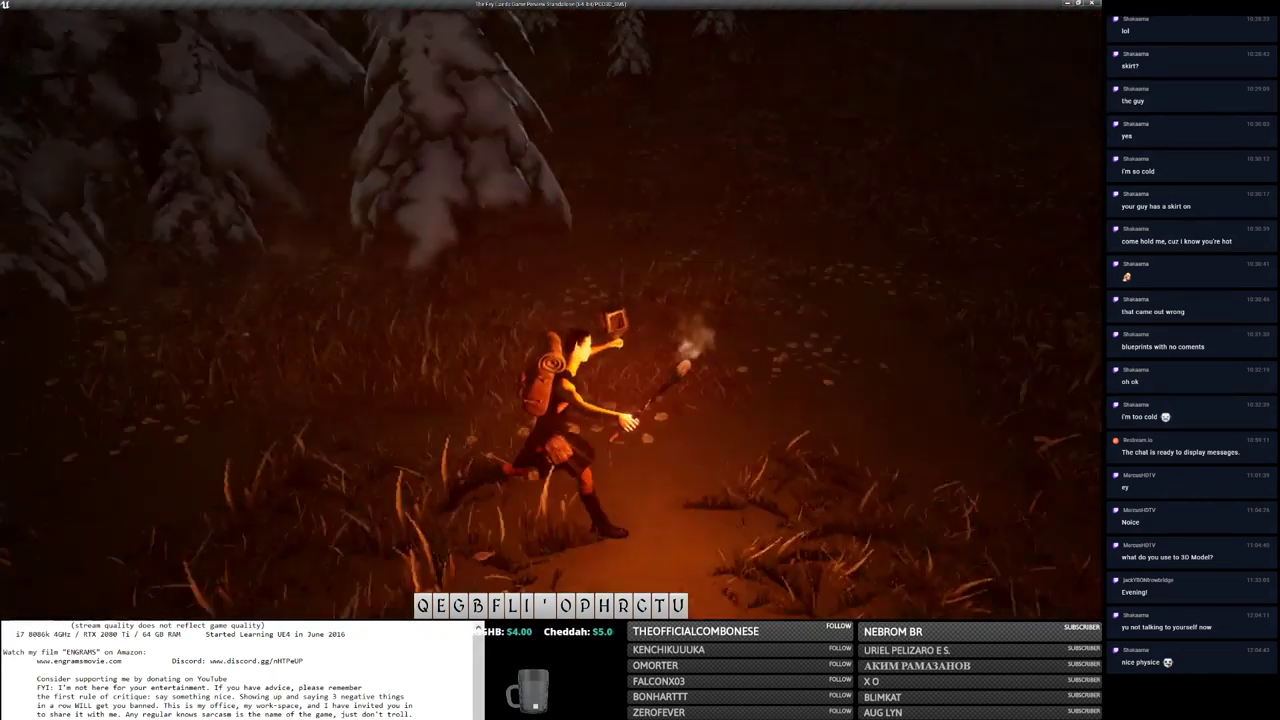
{"action": "right_click_drag", "start_coordinate": [560, 300], "coordinate": [580, 298]}
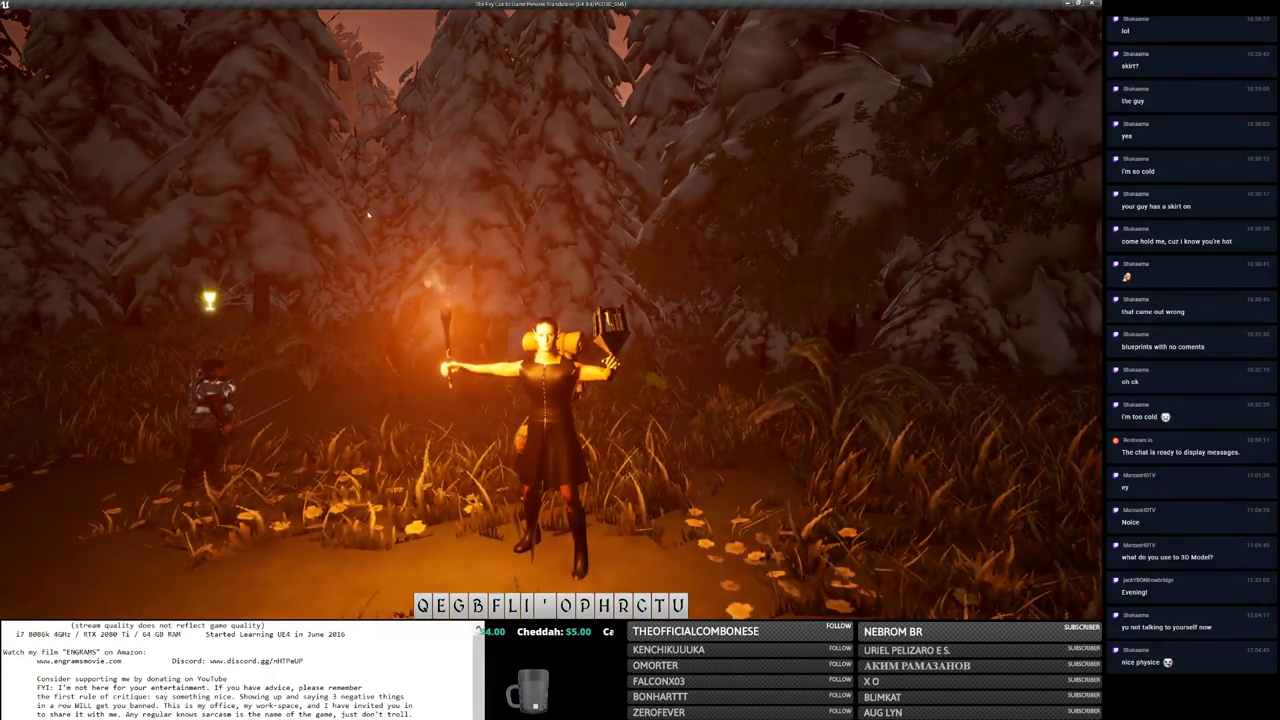
{"action": "key", "text": "Escape"}
{"action": "left_click", "coordinate": [30, 93]}
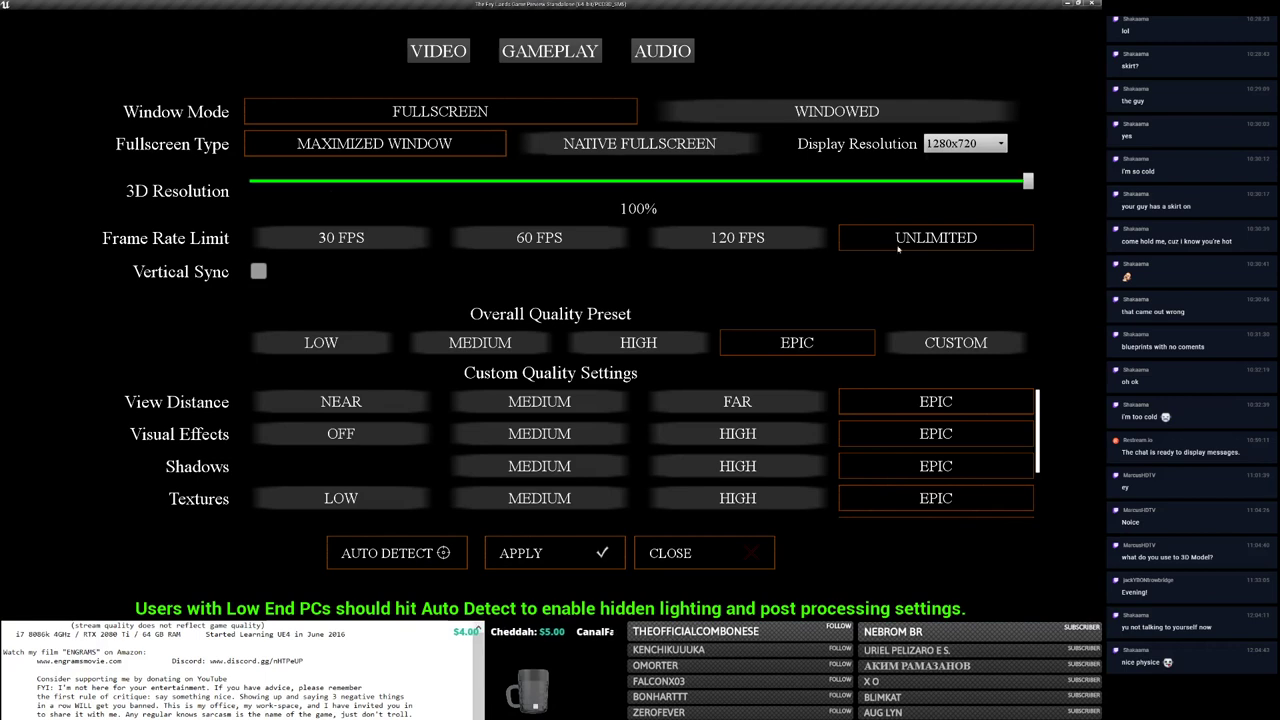
{"action": "left_click", "coordinate": [673, 553]}
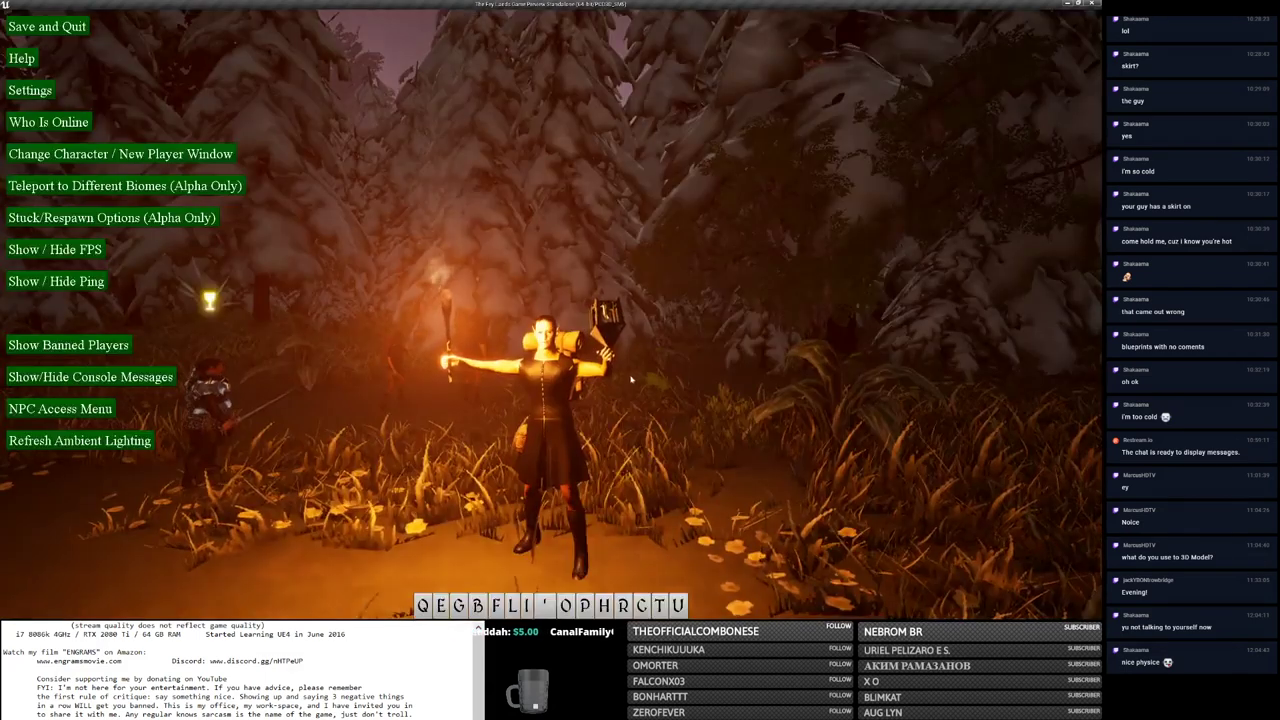
{"action": "key", "text": "Escape"}
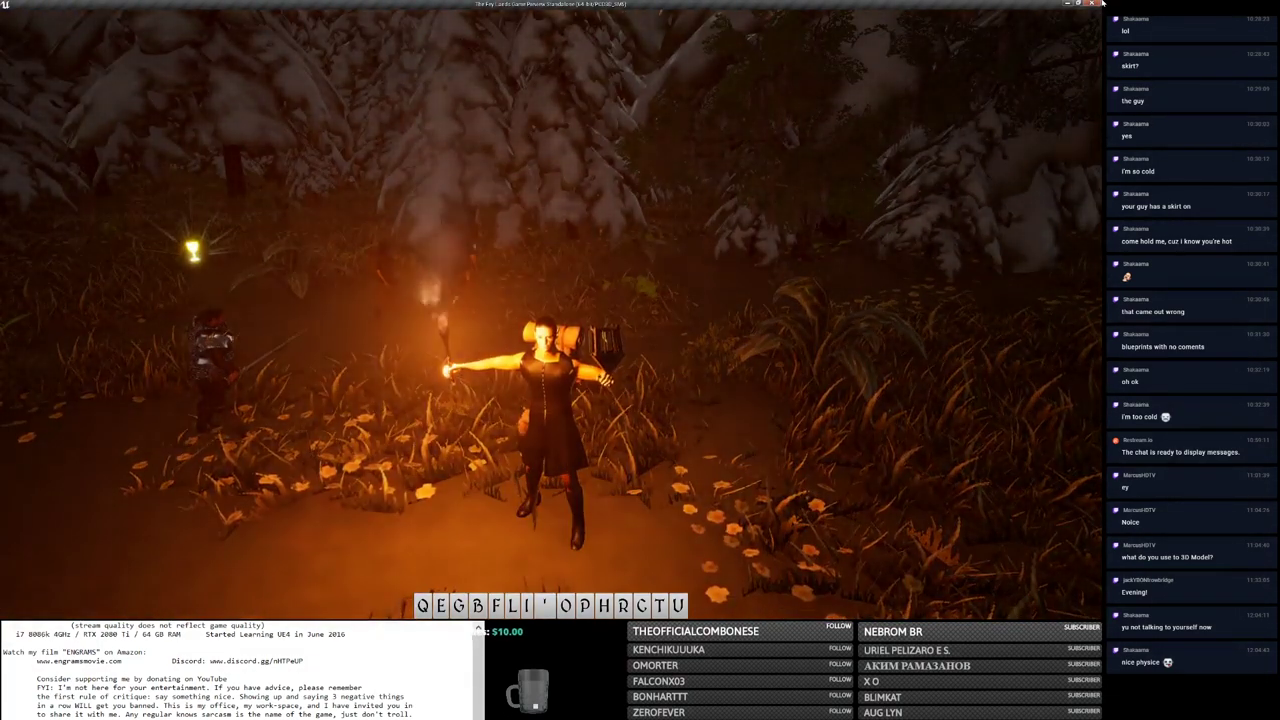
{"action": "left_click", "coordinate": [1095, 4]}
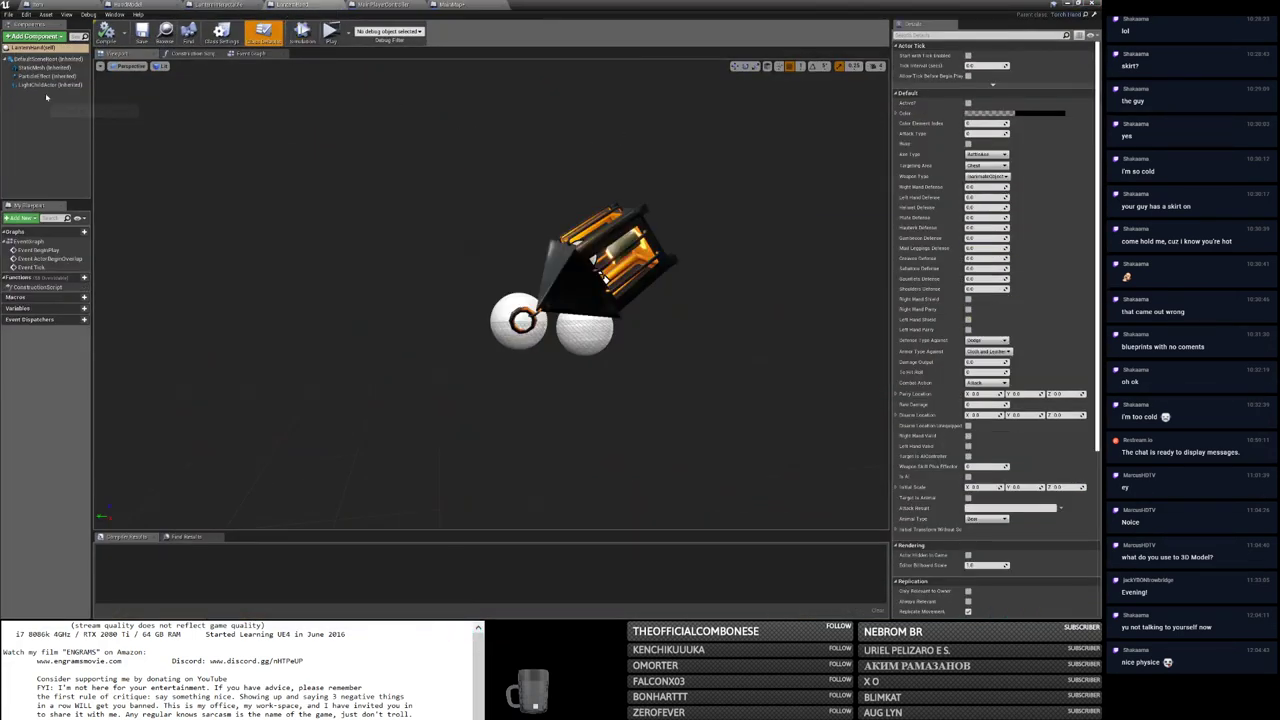
Step: Try Y rotations of 90 and 180 on the LanternHand static mesh, then undo
{"action": "left_click", "coordinate": [38, 67]}
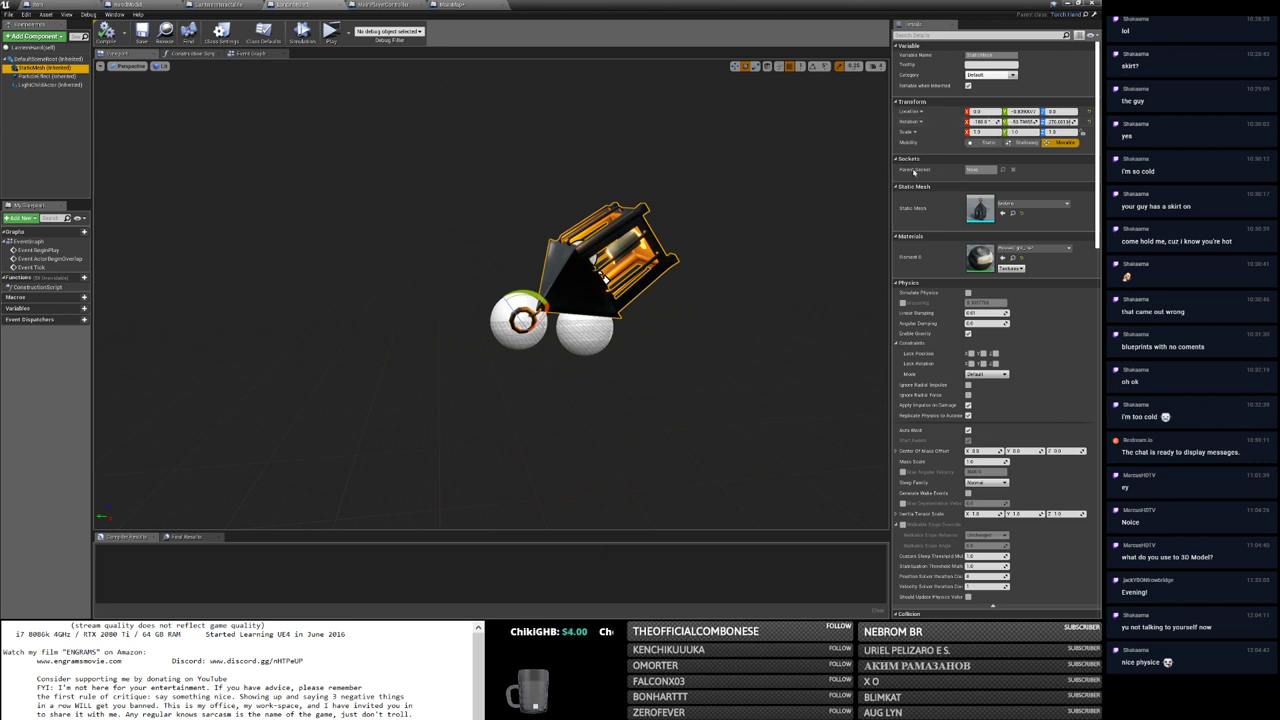
{"action": "left_click", "coordinate": [1022, 121]}
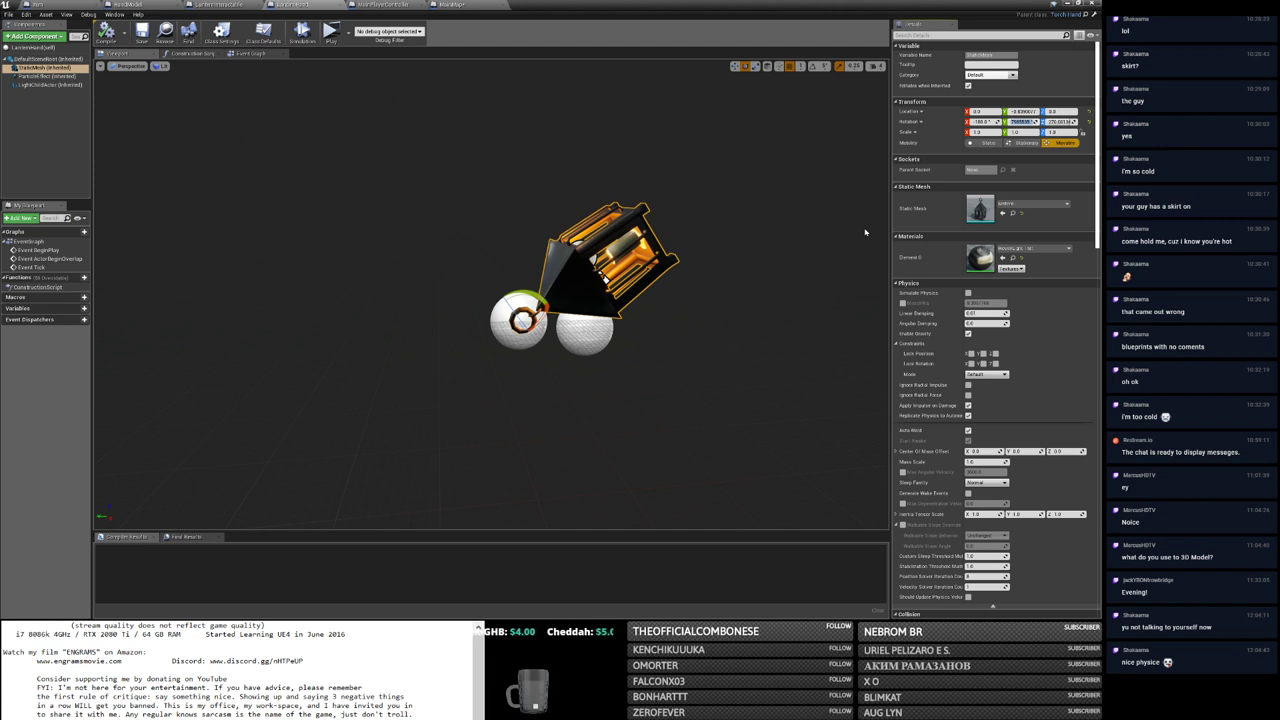
{"action": "type", "text": "90"}
{"action": "key", "text": "Return"}
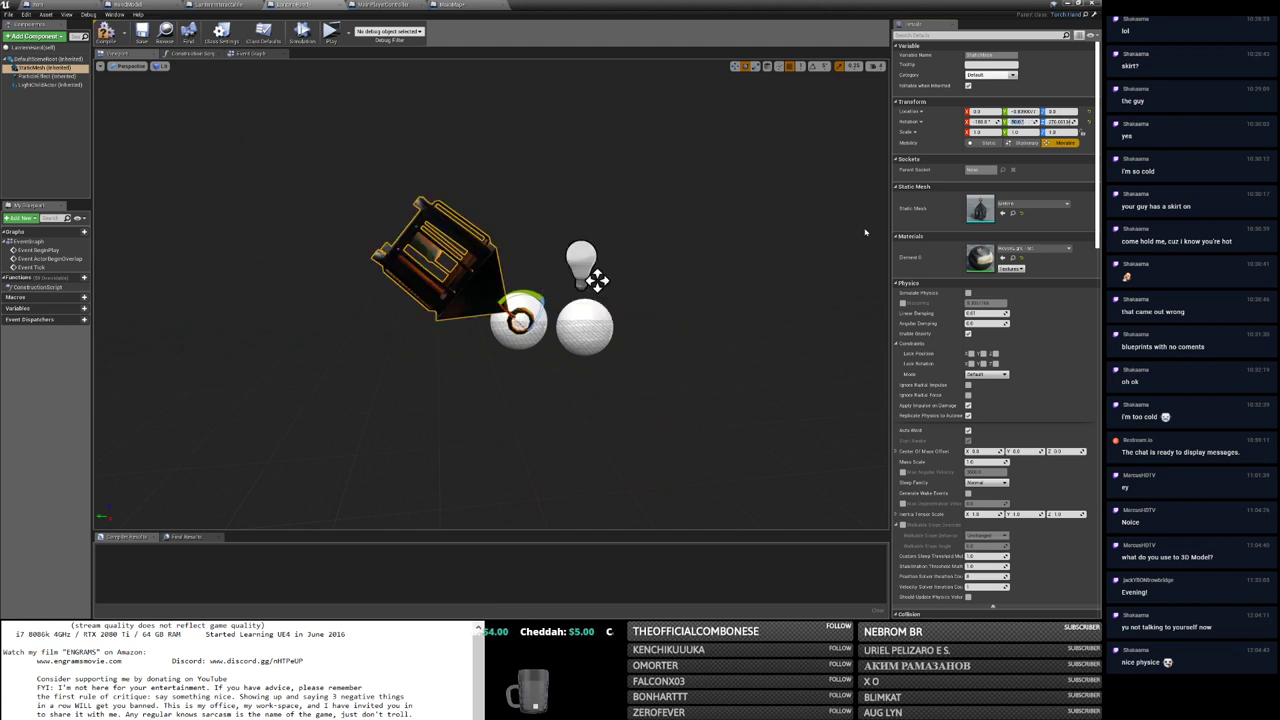
{"action": "type", "text": "180"}
{"action": "key", "text": "Return"}
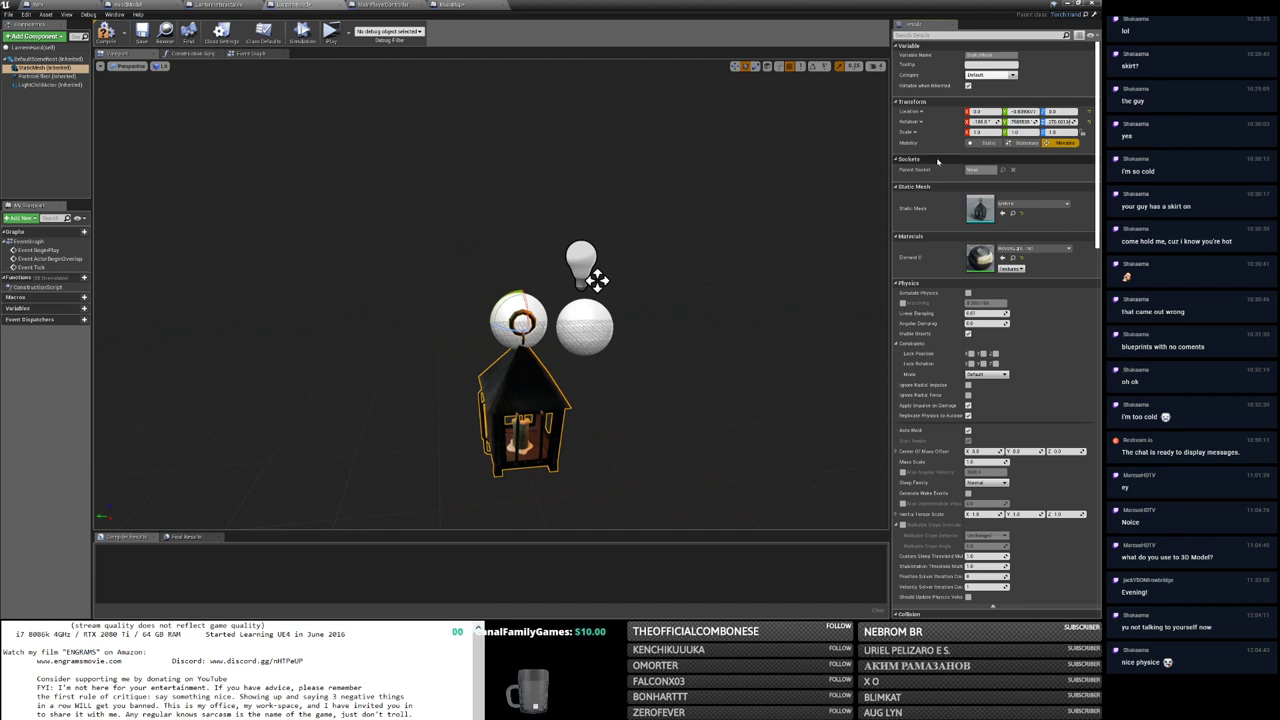
{"action": "key", "text": "ctrl+z"}
Step: Switch via the MainPlayerController and LanternHand tabs back to the LanternInteractable blueprint
{"action": "left_click", "coordinate": [222, 5]}
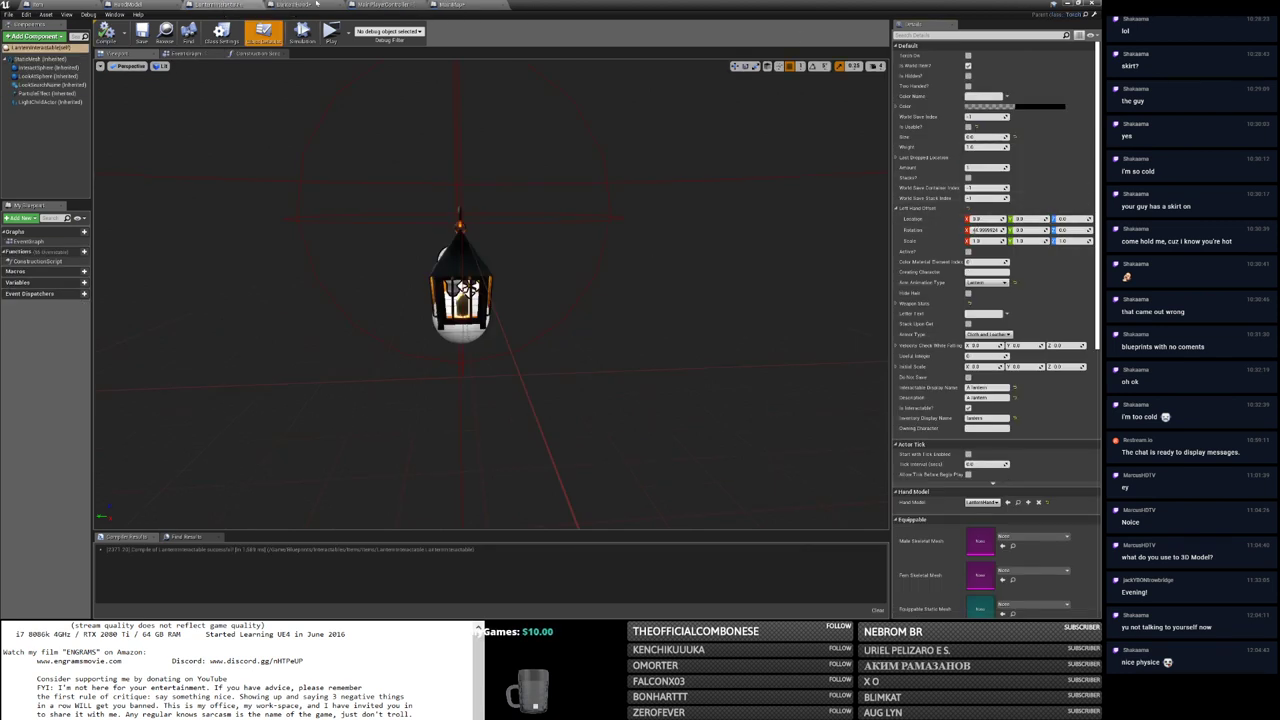
{"action": "left_click", "coordinate": [293, 5]}
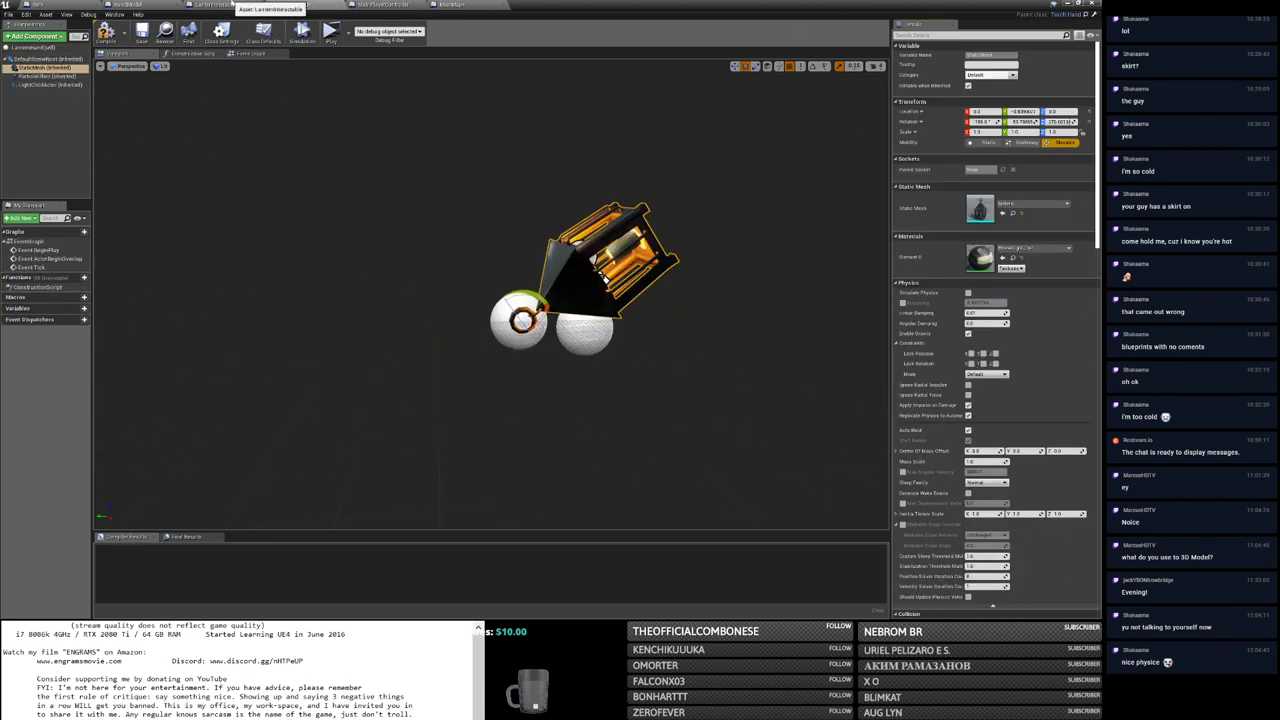
{"action": "left_click", "coordinate": [233, 6]}
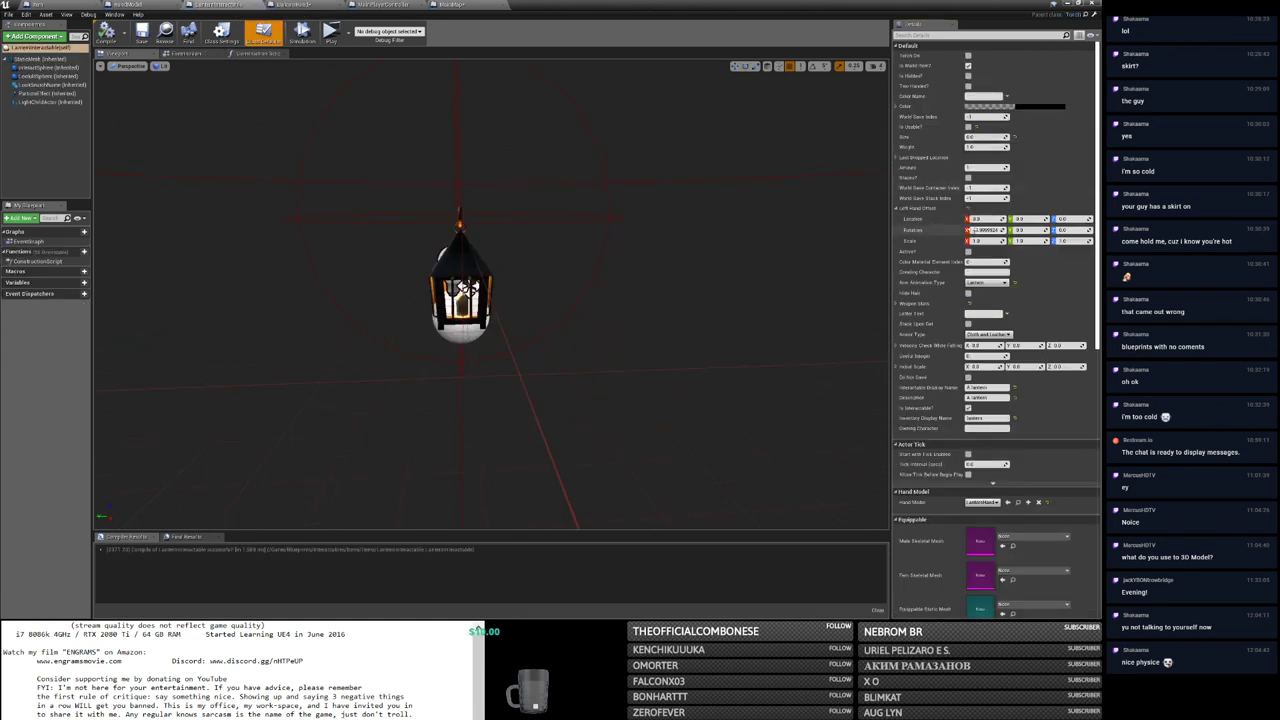
Step: Set the left-hand offset Rotation X to 170, comparing against the LanternHand blueprint
{"action": "type", "text": "170"}
{"action": "key", "text": "Return"}
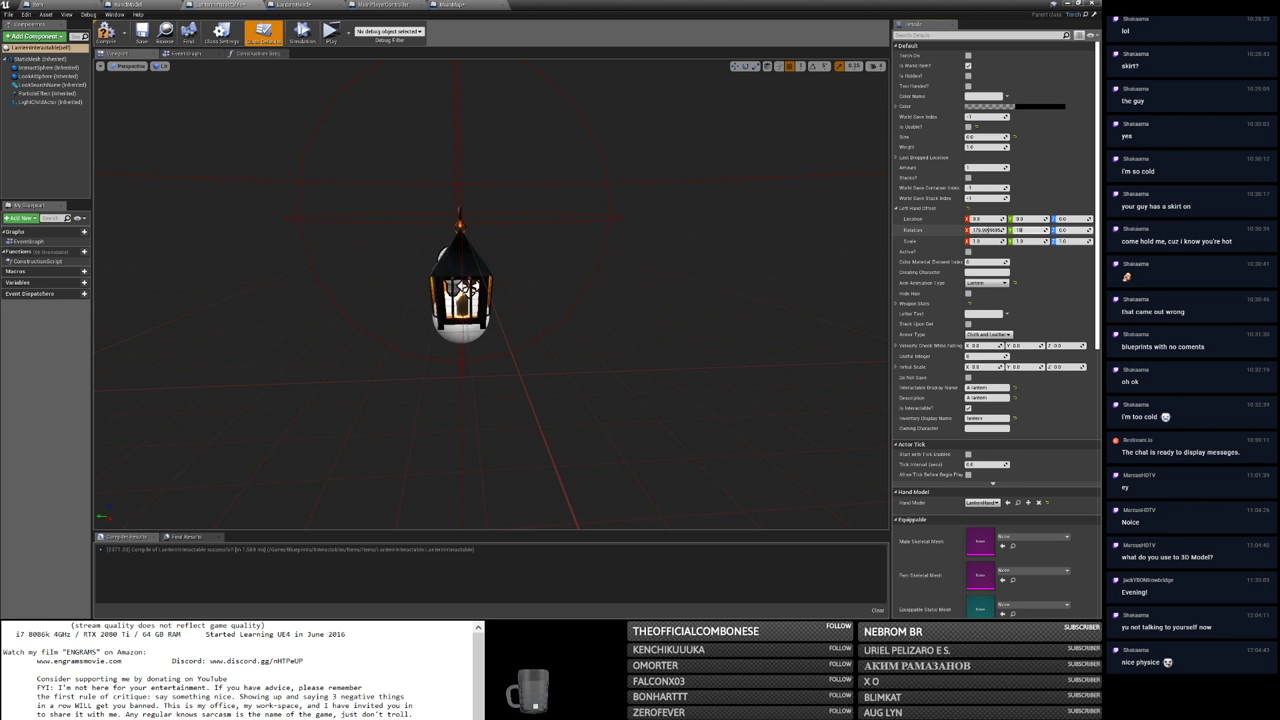
{"action": "left_click", "coordinate": [300, 5]}
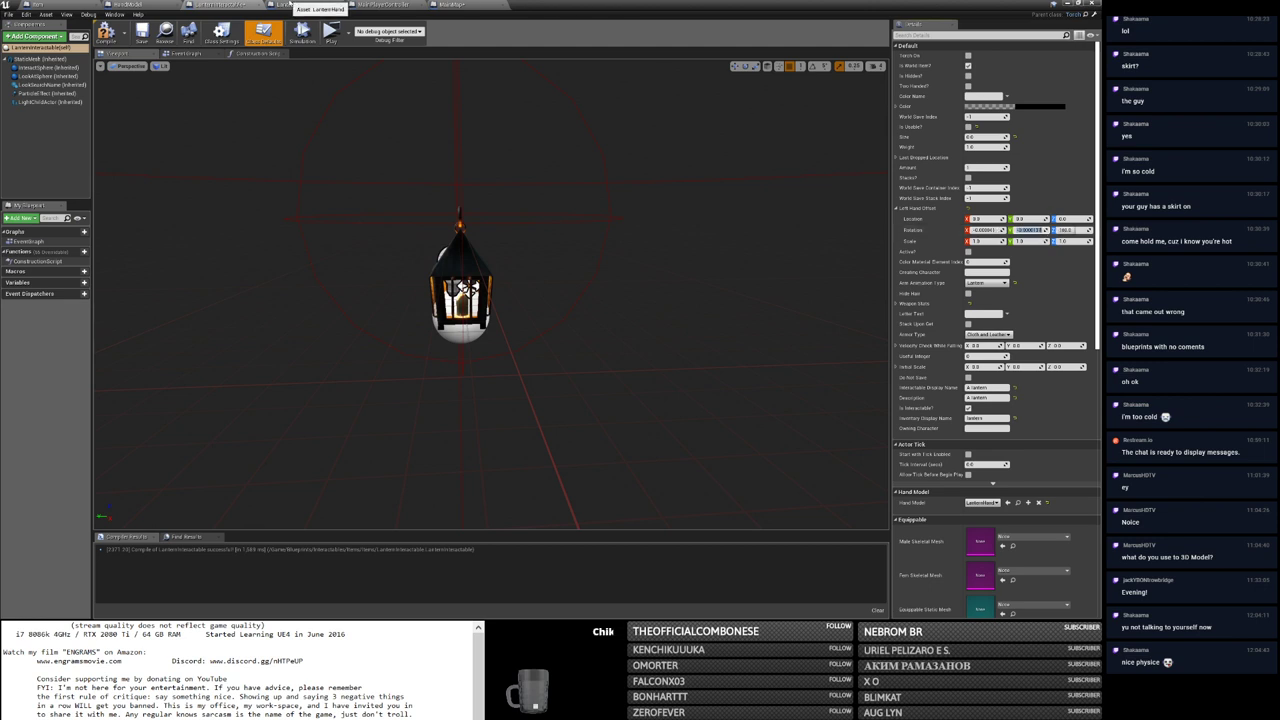
{"action": "left_click", "coordinate": [230, 5]}
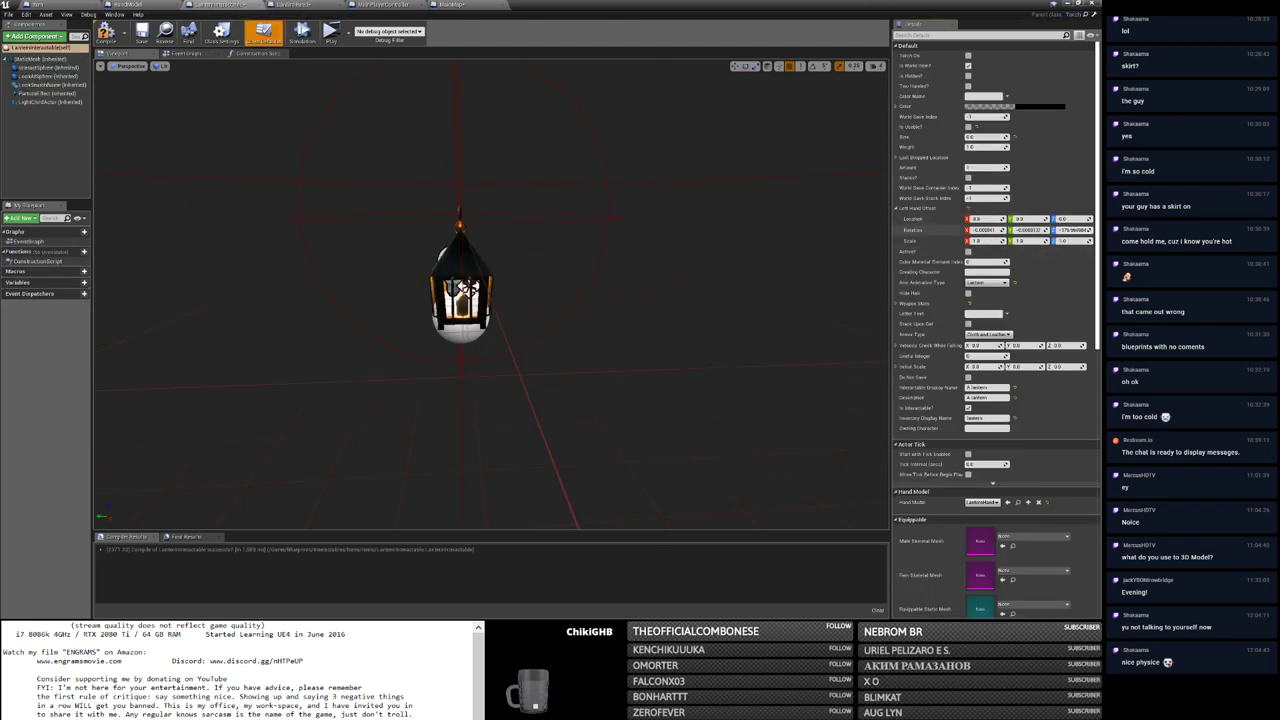
{"action": "type", "text": "275"}
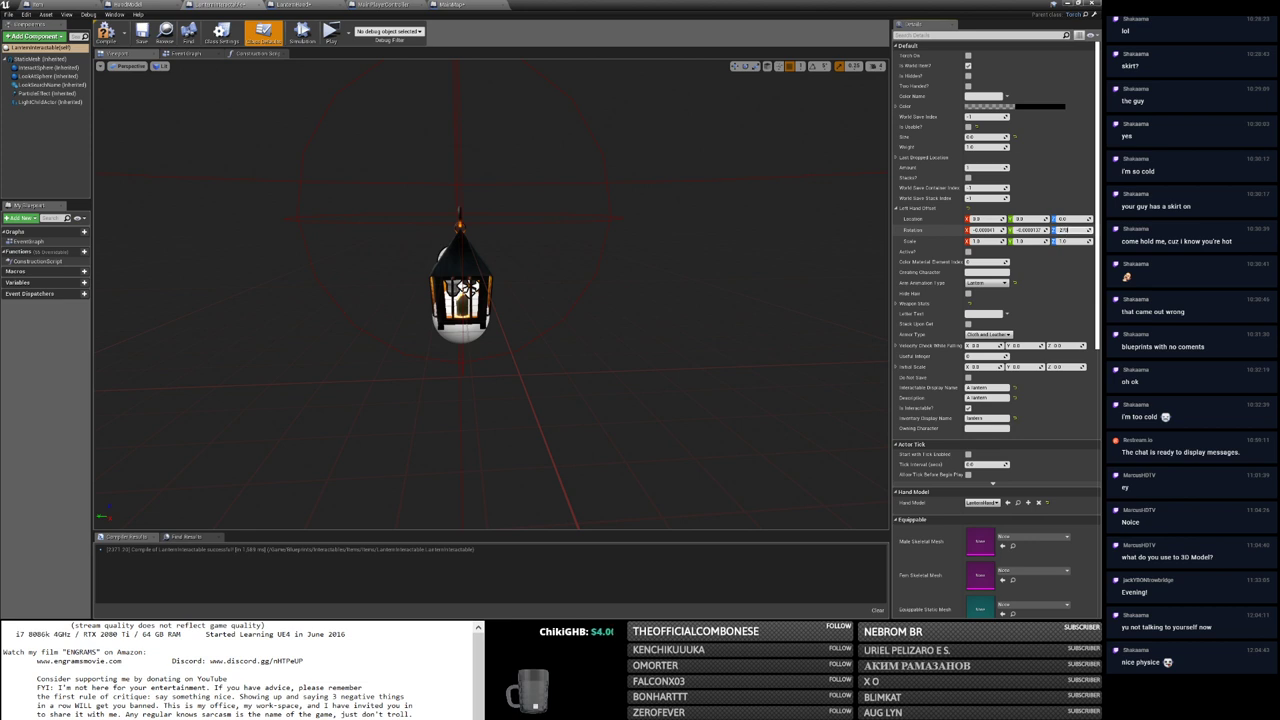
{"action": "key", "text": "ctrl+z"}
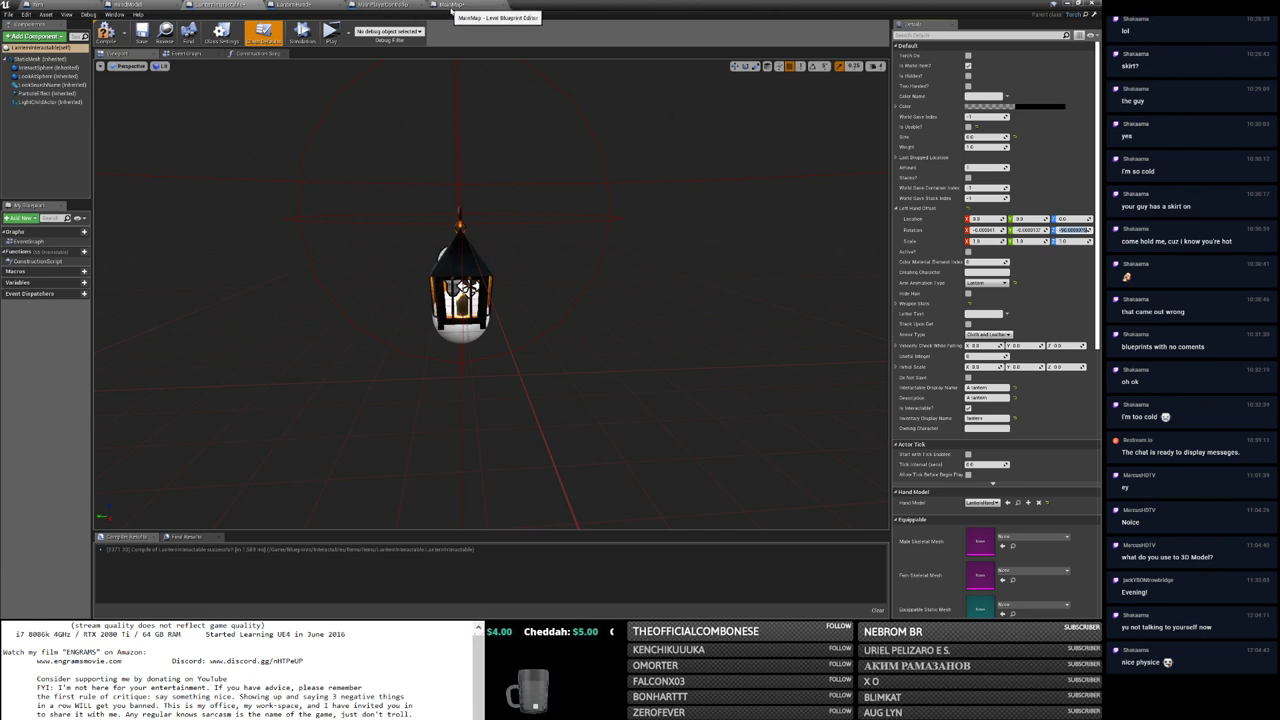
{"action": "left_click", "coordinate": [307, 7]}
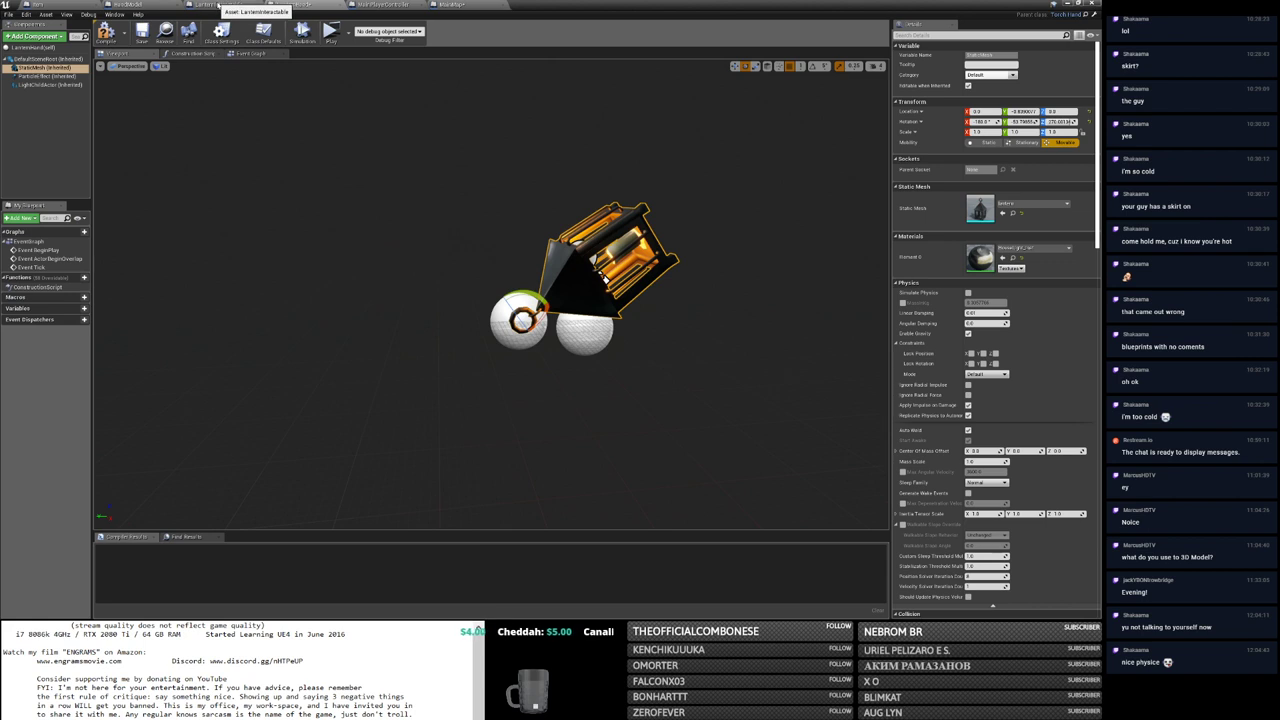
{"action": "left_click", "coordinate": [222, 5]}
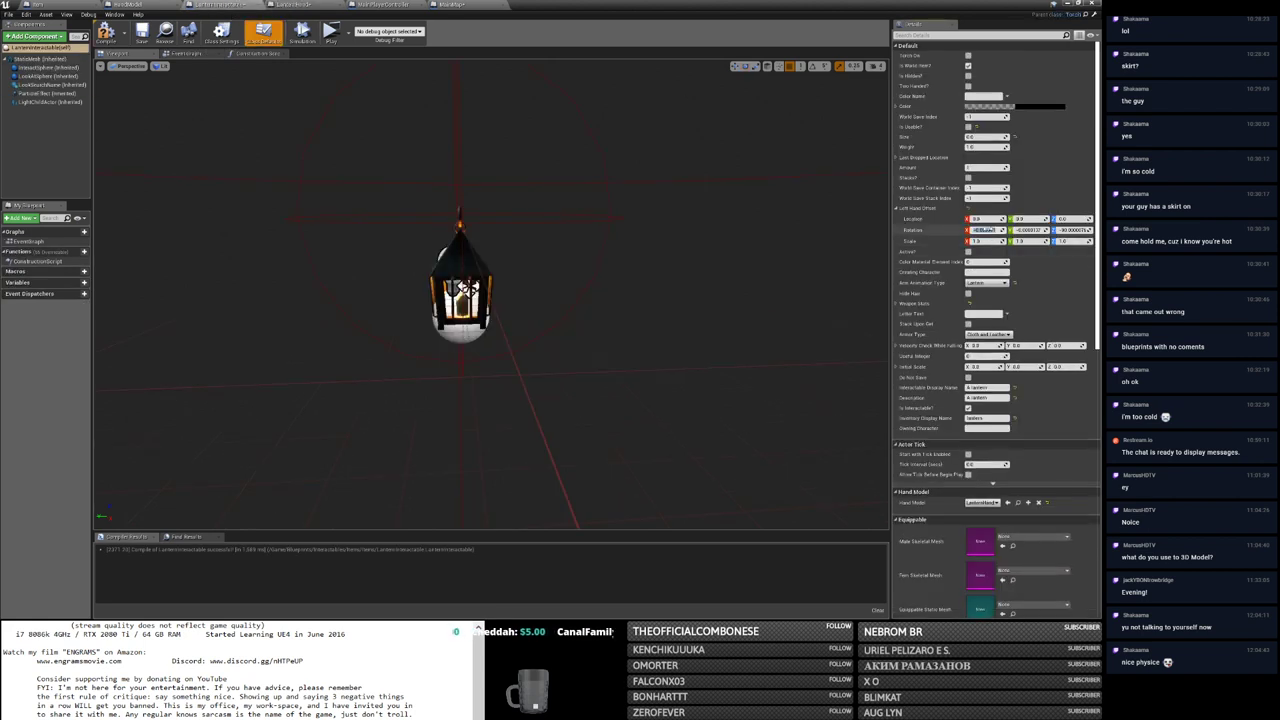
Step: Settle the offset at about 180 on X and -90 on Z, recompile, and launch standalone
{"action": "left_click", "coordinate": [987, 230]}
{"action": "type", "text": "170"}
{"action": "left_click", "coordinate": [1018, 230]}
{"action": "key", "text": "Return"}
{"action": "left_click", "coordinate": [985, 230]}
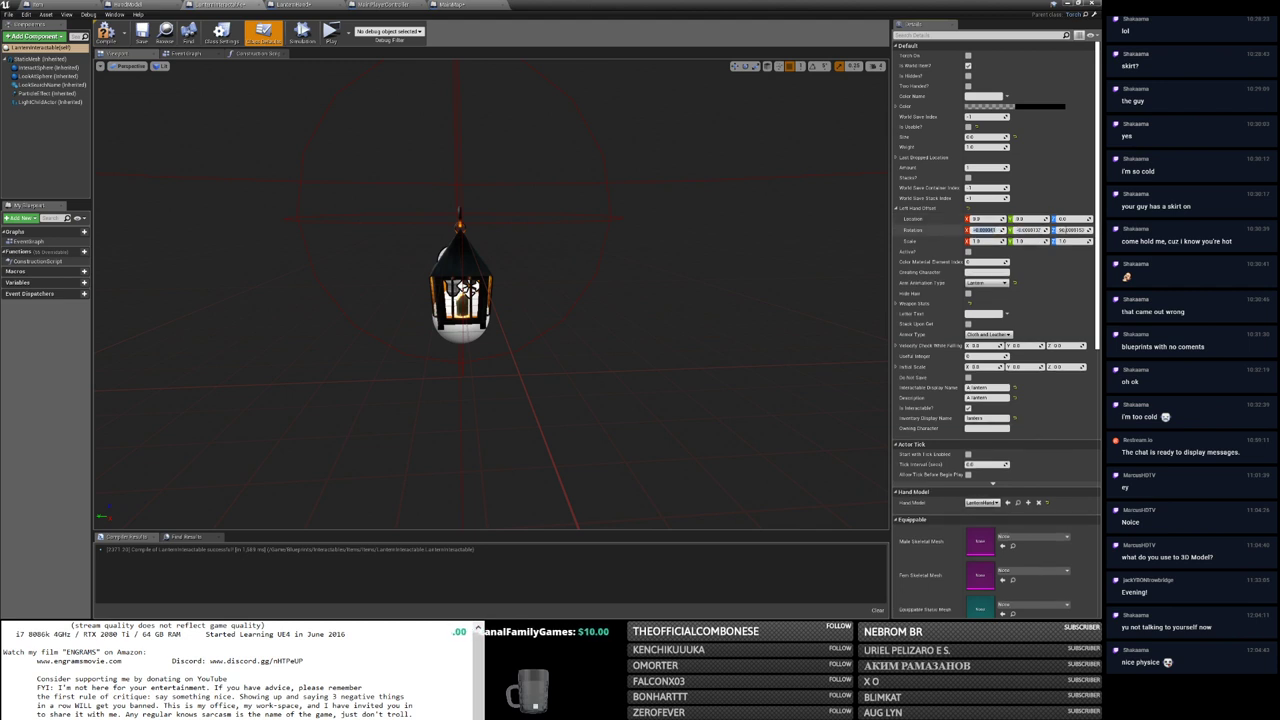
{"action": "key", "text": "Return"}
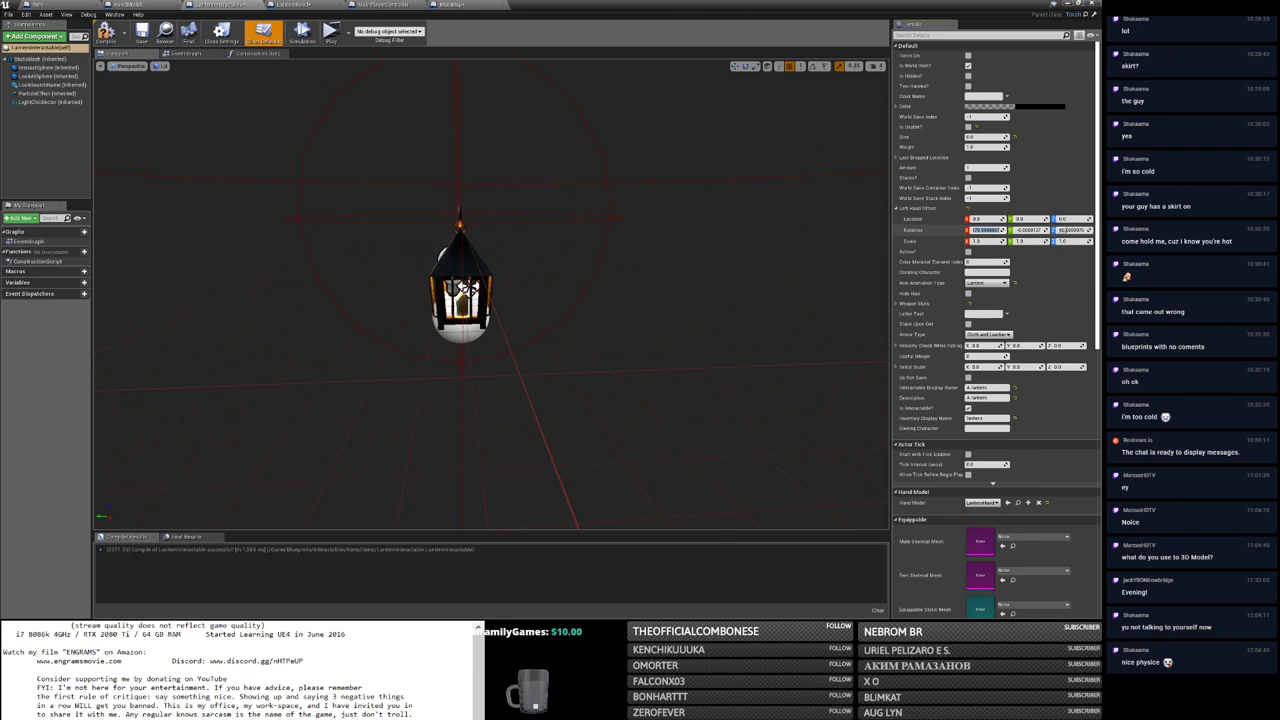
{"action": "left_click", "coordinate": [1070, 230]}
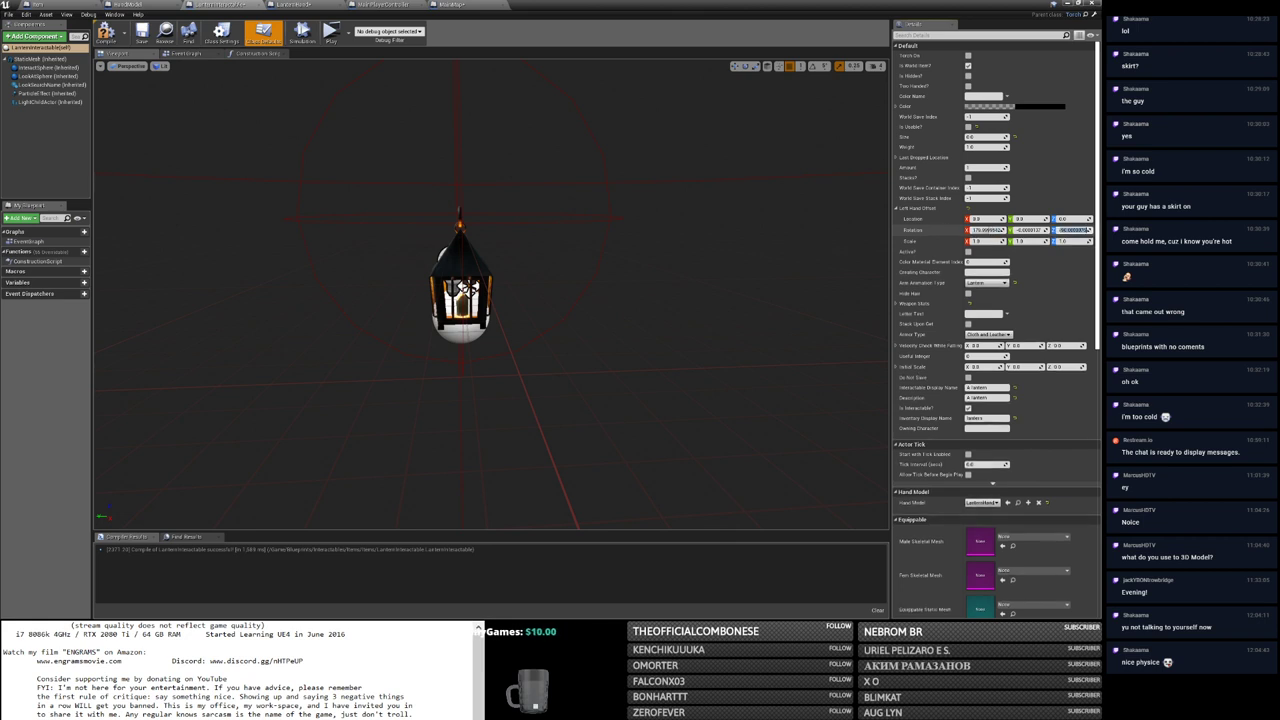
{"action": "type", "text": "25"}
{"action": "left_click", "coordinate": [985, 230]}
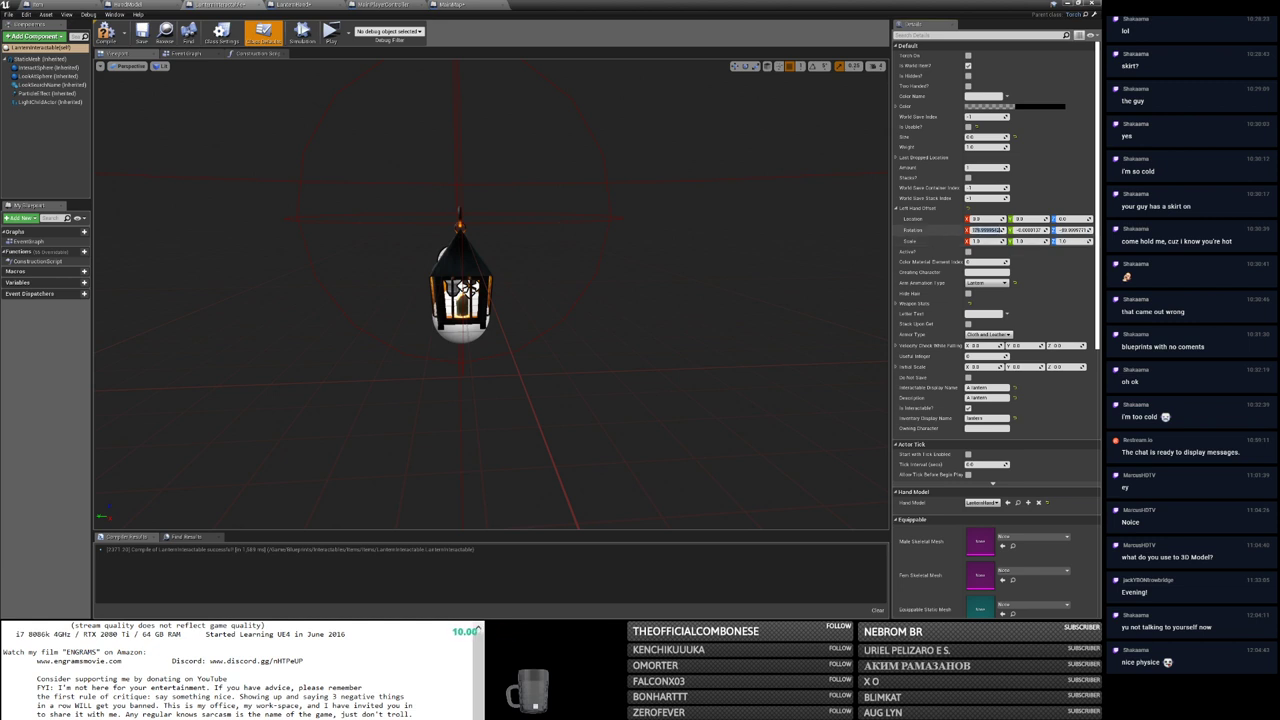
{"action": "key", "text": "Return"}
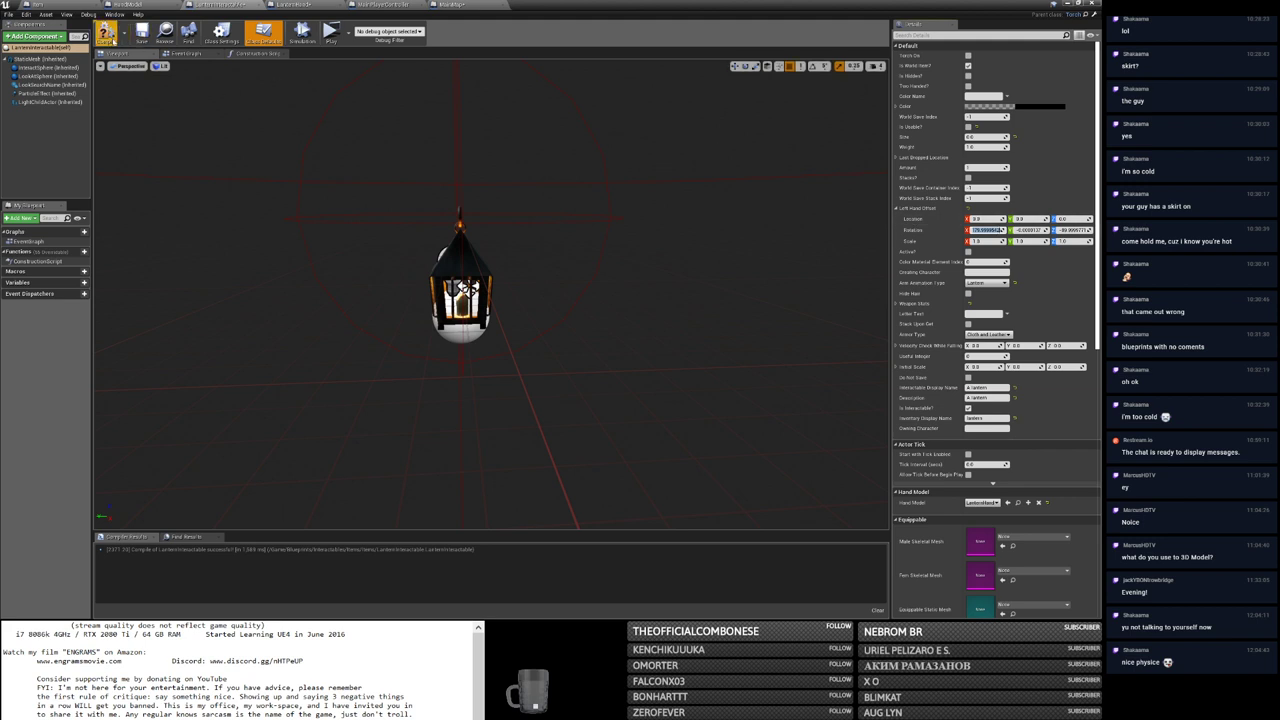
{"action": "left_click", "coordinate": [106, 36]}
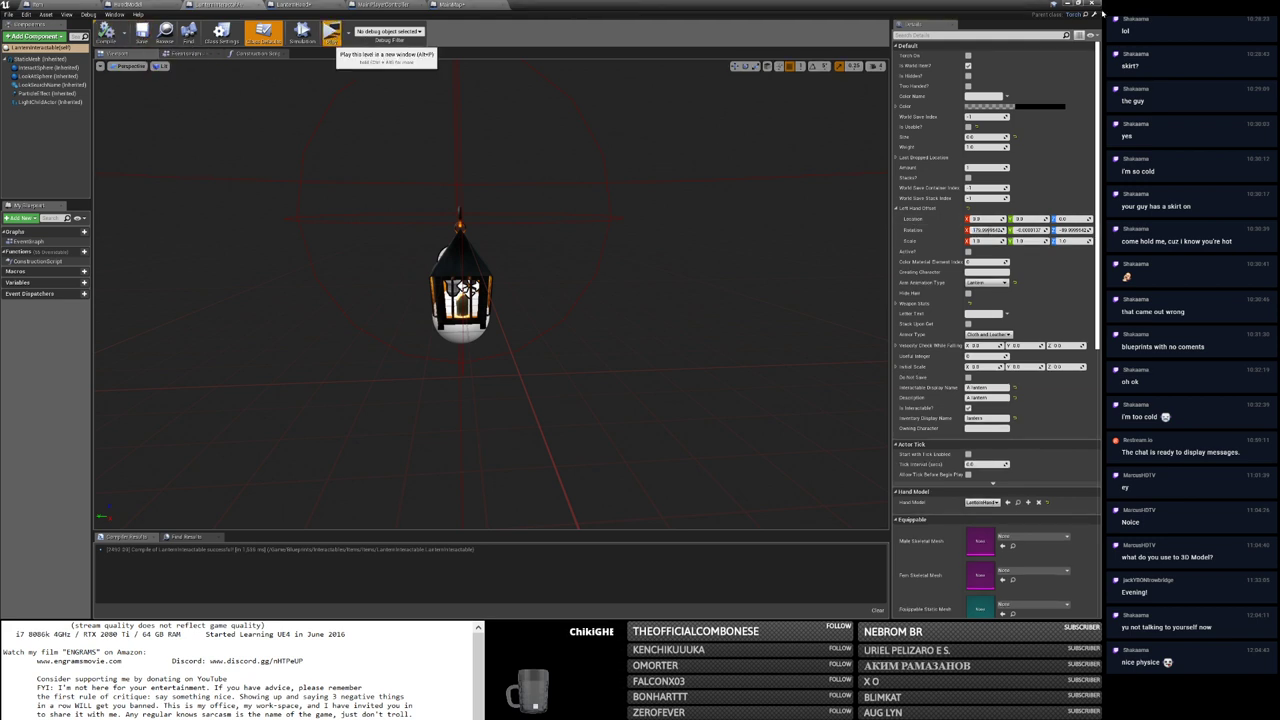
{"action": "left_click", "coordinate": [331, 33]}
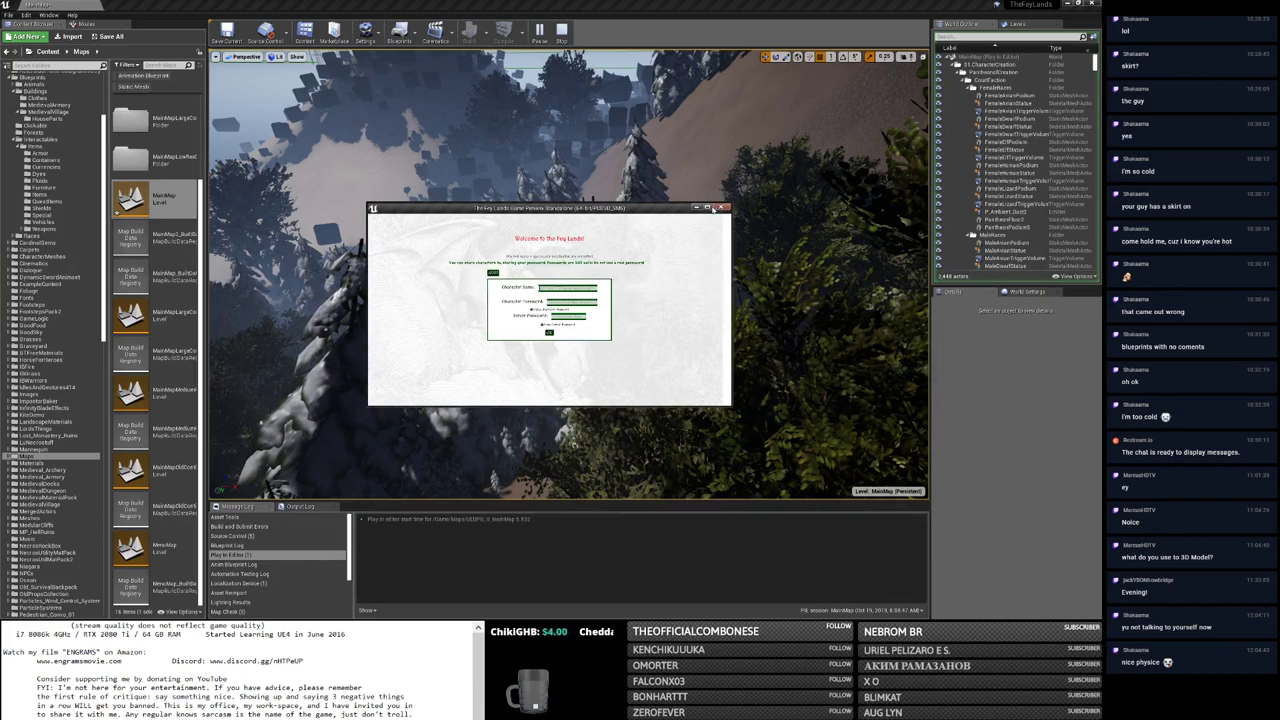
{"action": "left_click", "coordinate": [707, 208]}
{"action": "type", "text": "1"}
{"action": "key", "text": "Tab"}
{"action": "type", "text": "1"}
{"action": "key", "text": "Return"}
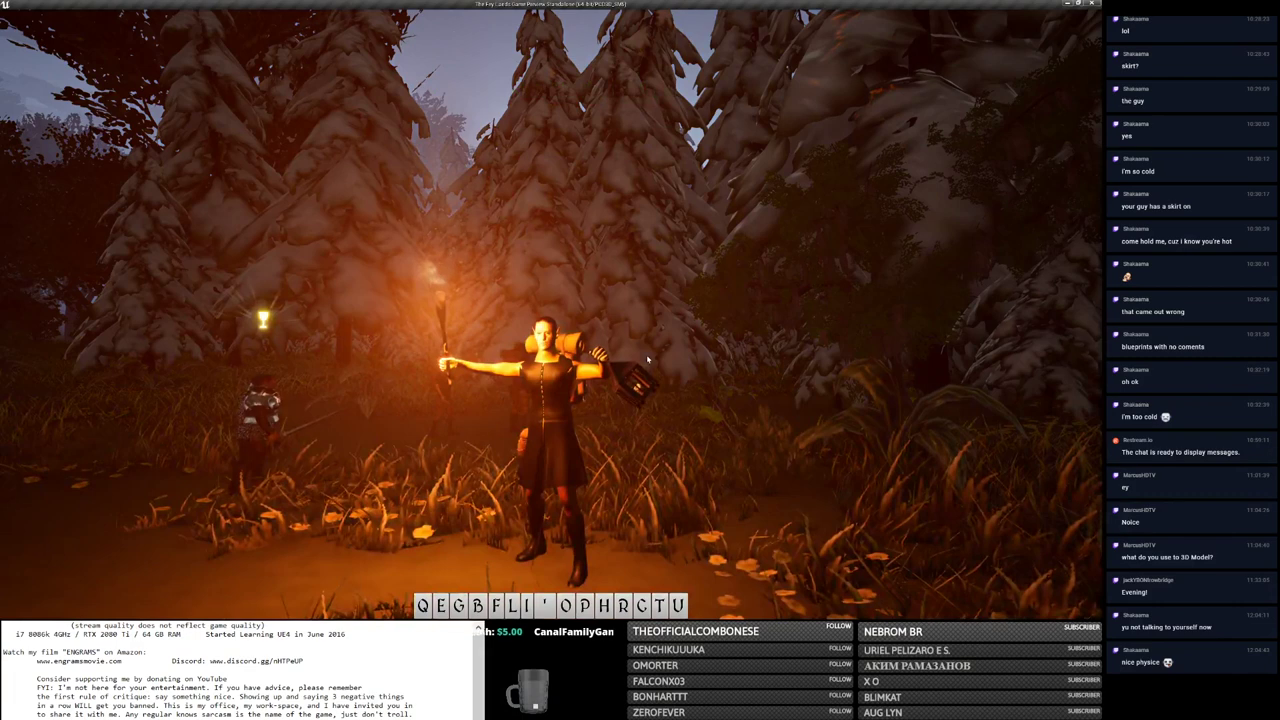
{"action": "key", "text": "Escape"}
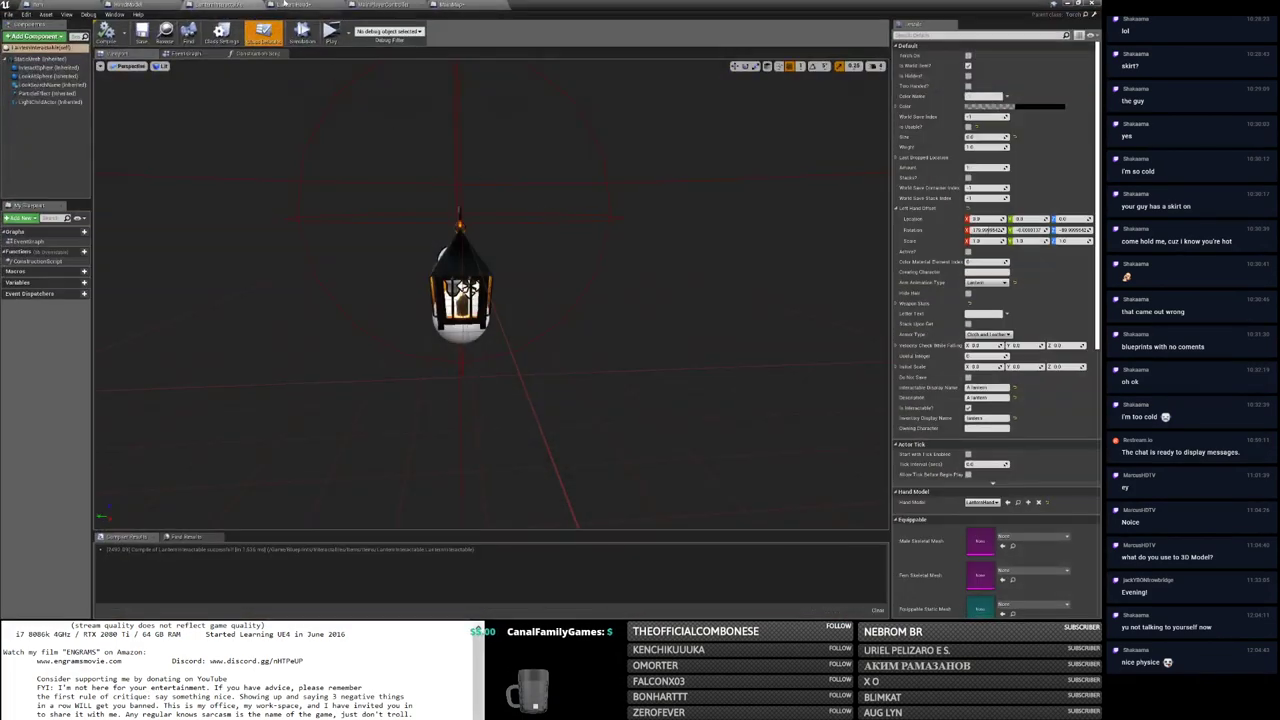
{"action": "left_click", "coordinate": [292, 5]}
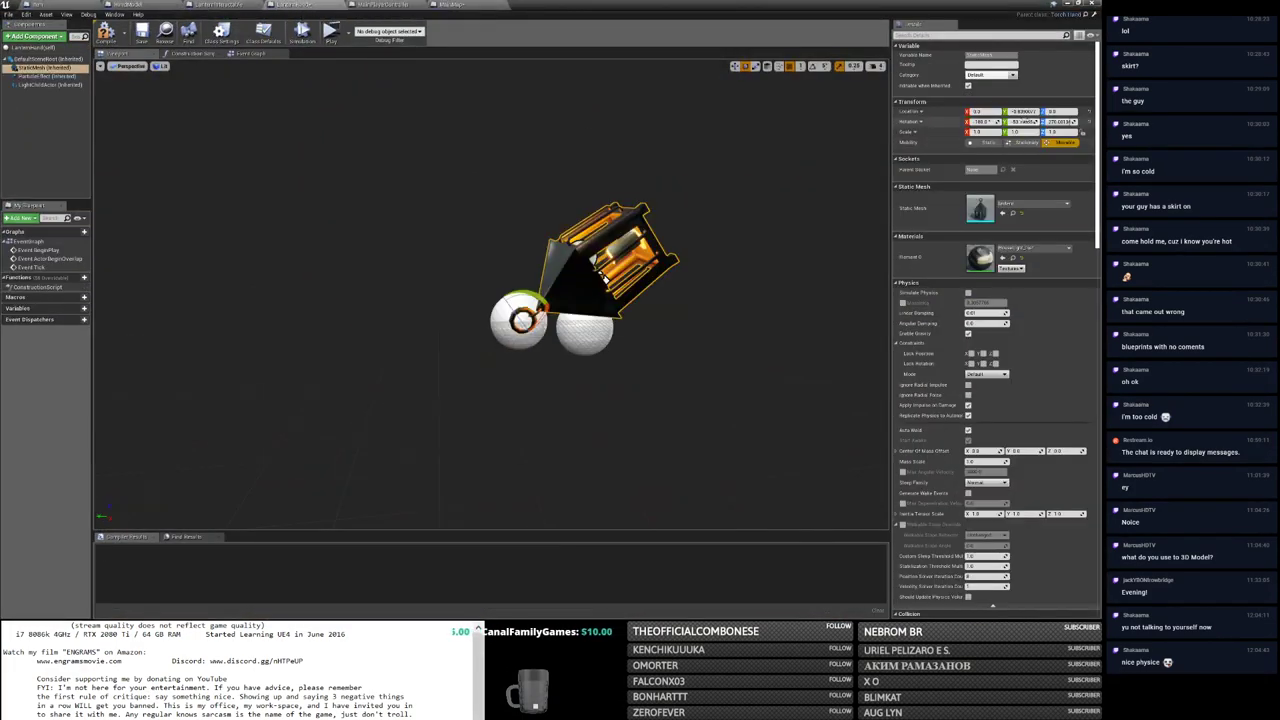
{"action": "left_click", "coordinate": [1022, 121]}
{"action": "type", "text": "0"}
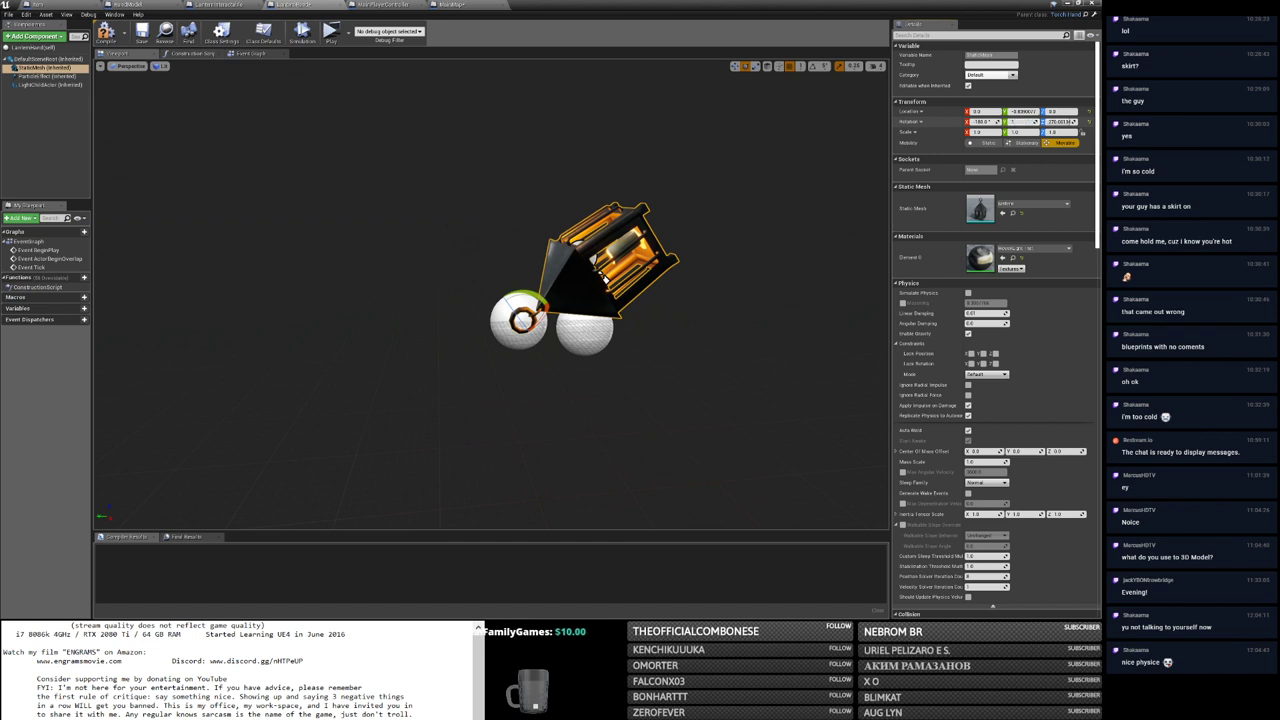
{"action": "key", "text": "Return"}
{"action": "type", "text": "30"}
{"action": "key", "text": "Return"}
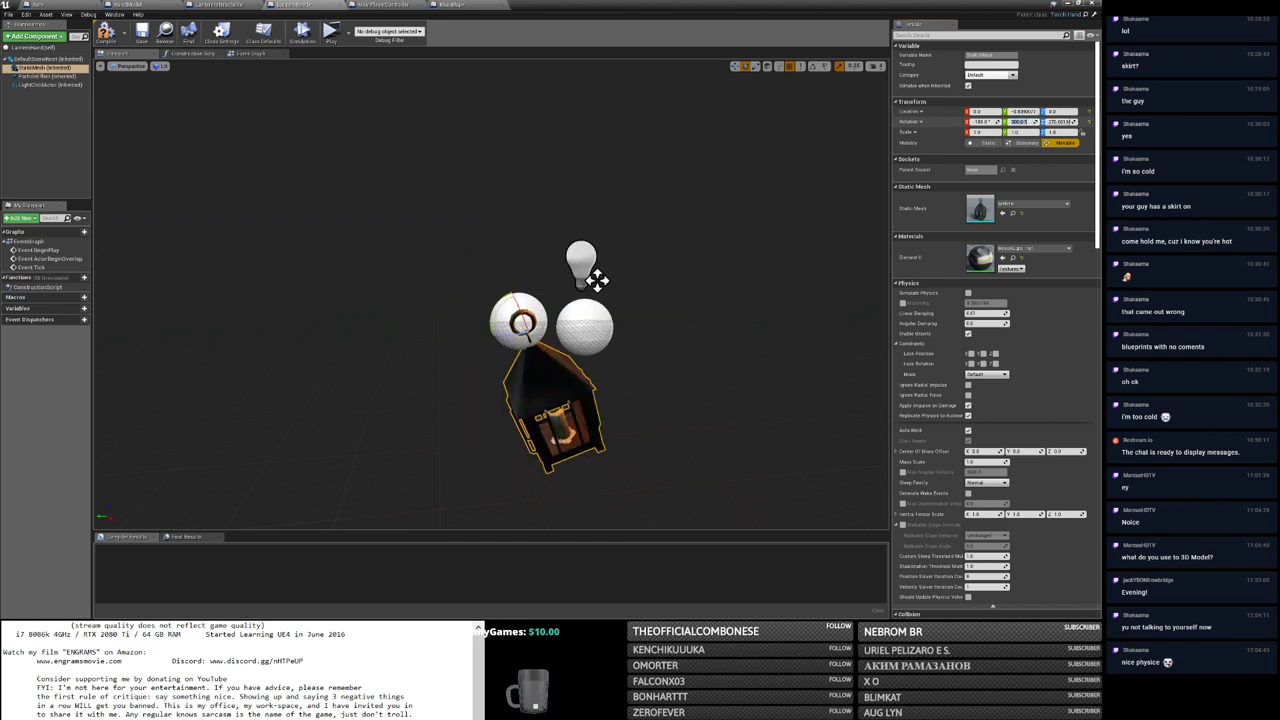
{"action": "type", "text": "-30"}
{"action": "key", "text": "Return"}
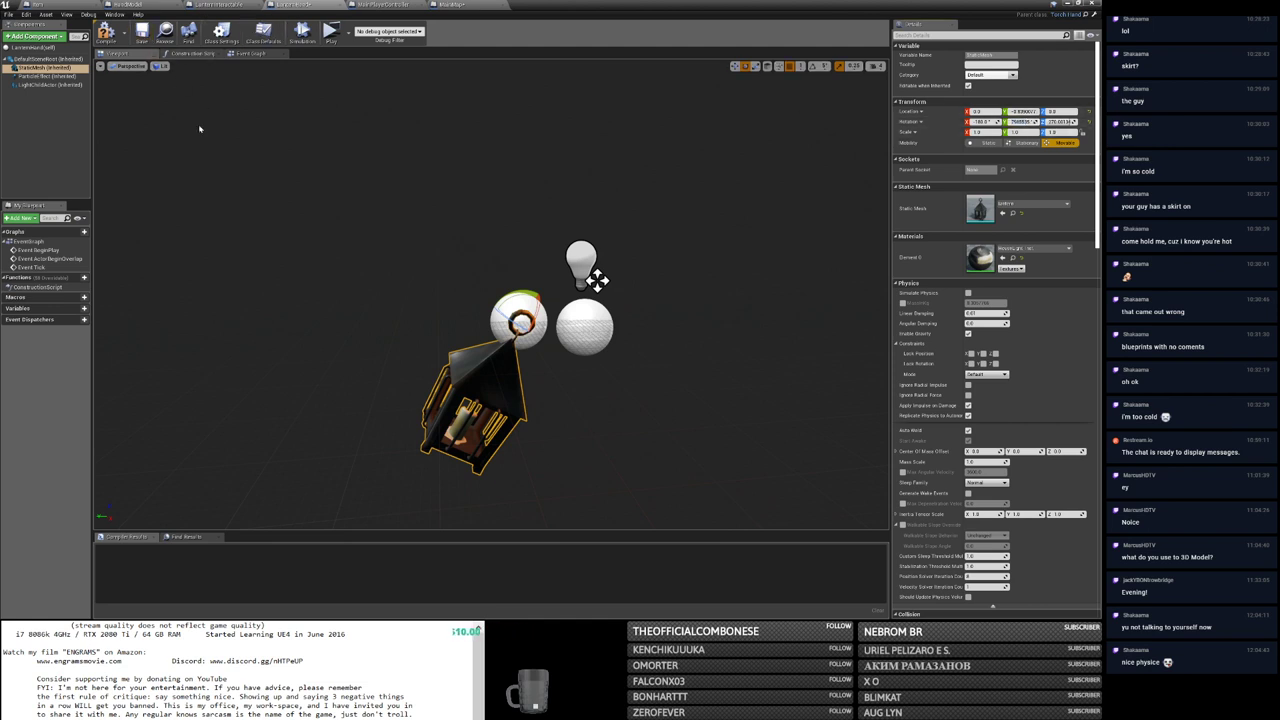
{"action": "key", "text": "ctrl+z"}
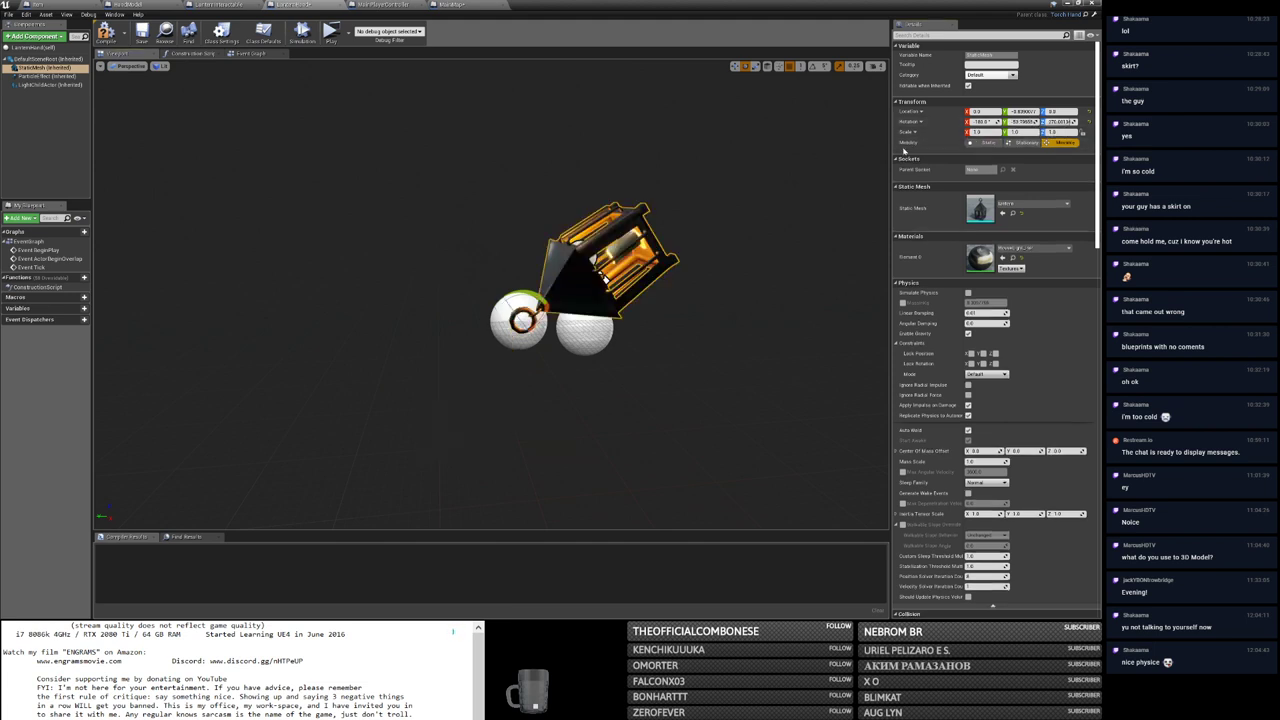
{"action": "left_click", "coordinate": [215, 5]}
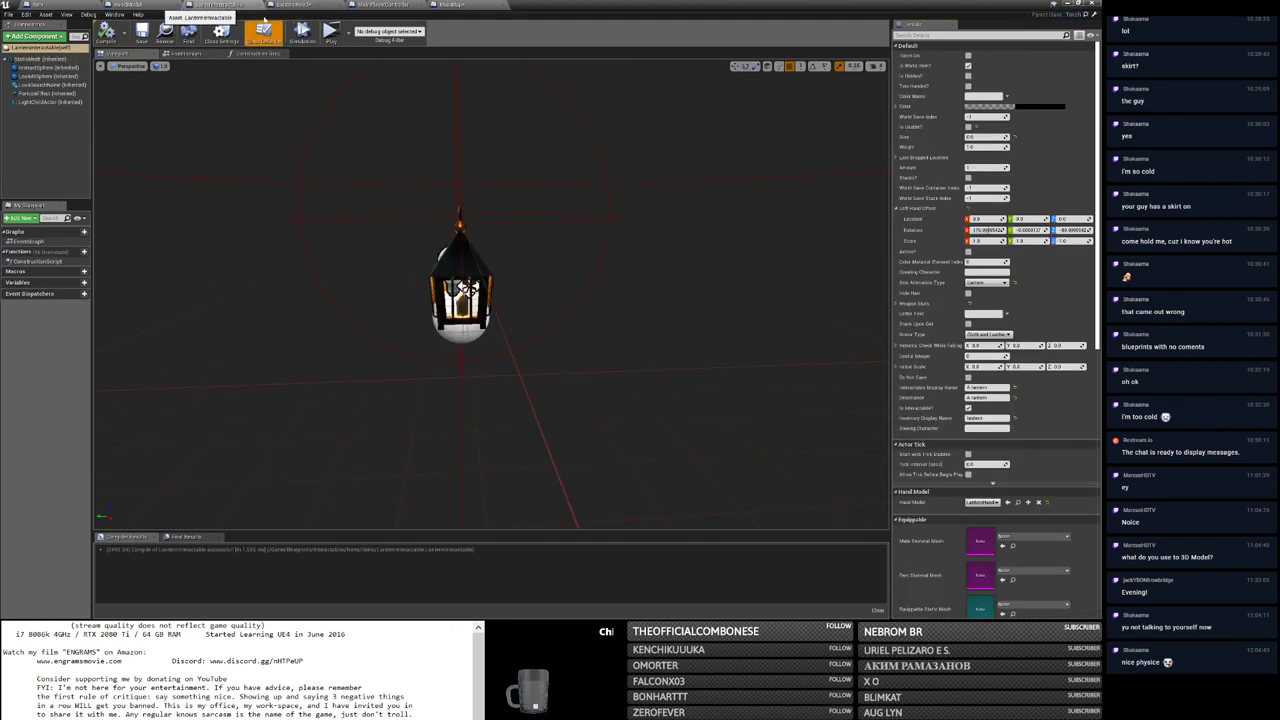
Step: Set the hand offset's Y rotation to 90 and recompile the lantern blueprint
{"action": "key", "text": "Tab"}
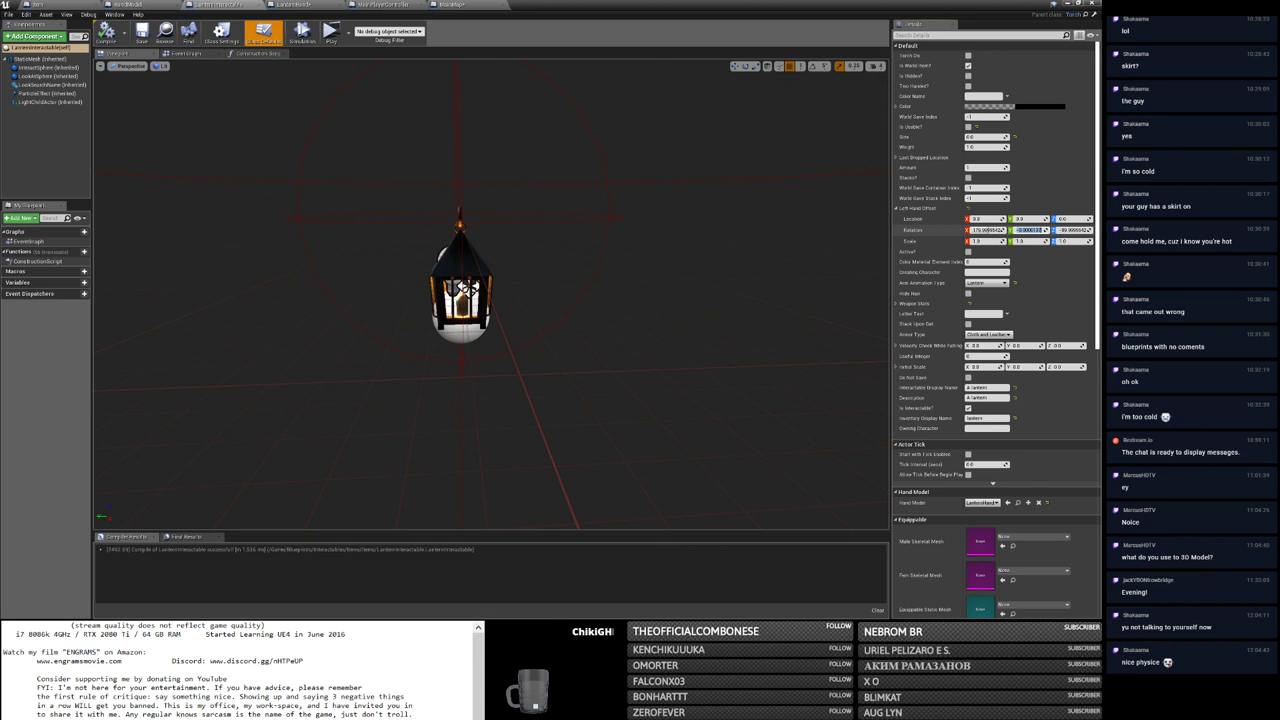
{"action": "type", "text": "90"}
{"action": "key", "text": "Return"}
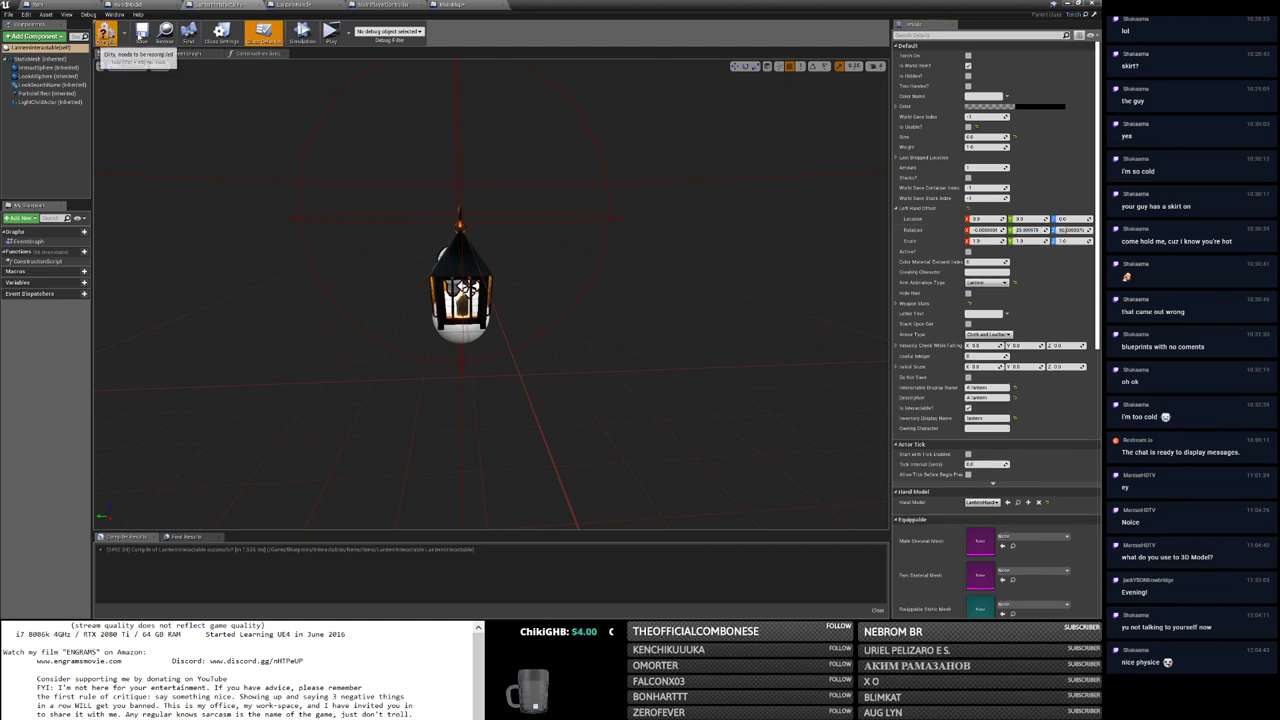
{"action": "left_click", "coordinate": [106, 36]}
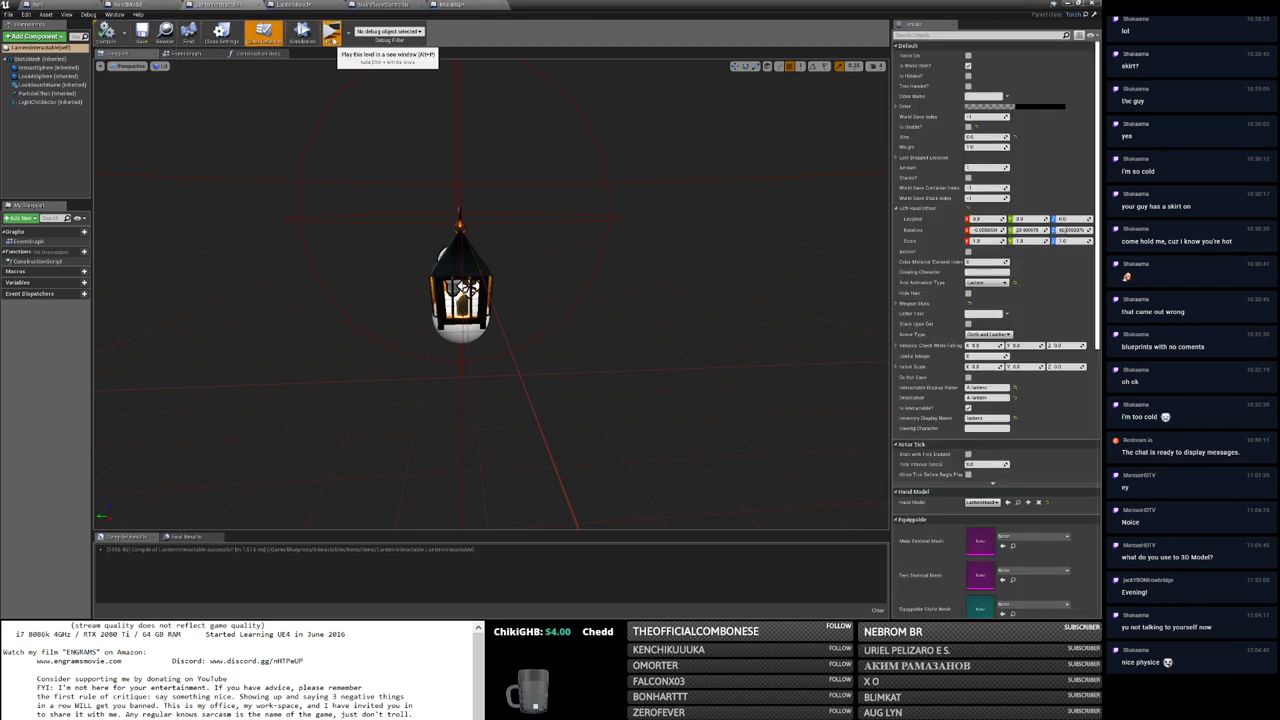
Step: Test the lantern in a maximized standalone game, then return to the blueprint's Rotation X
{"action": "left_click", "coordinate": [331, 32]}
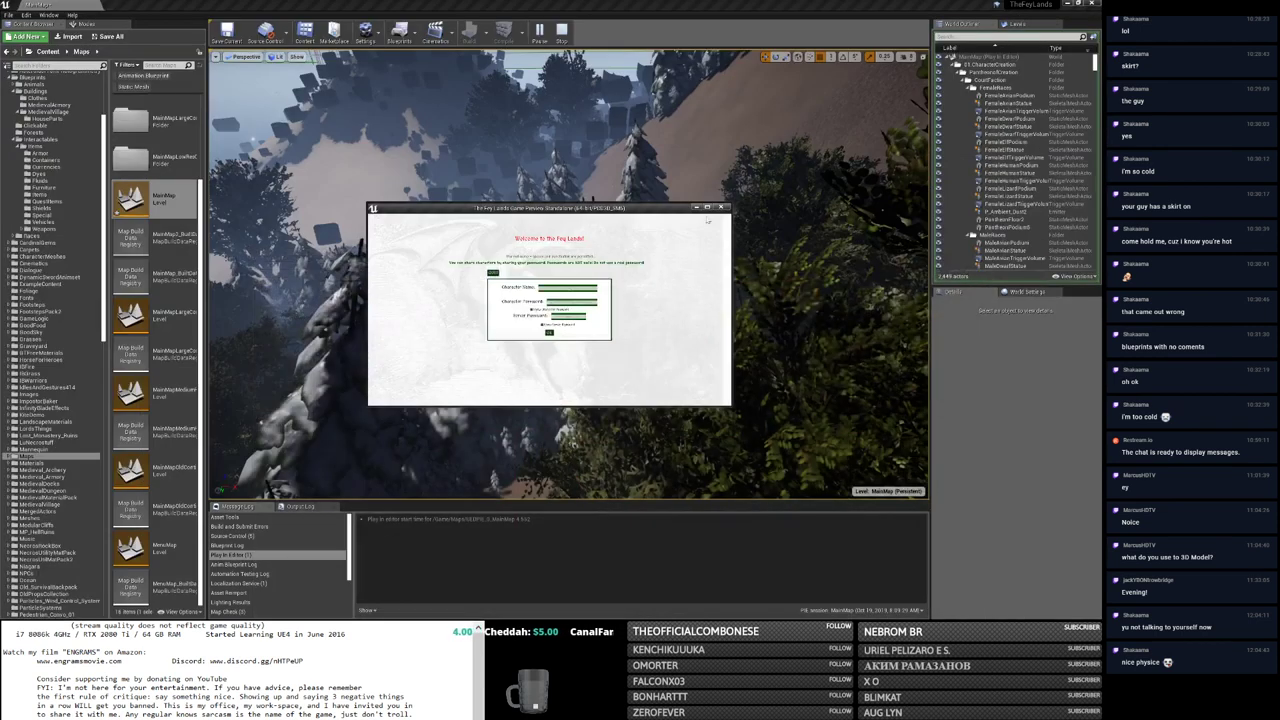
{"action": "left_click", "coordinate": [708, 207]}
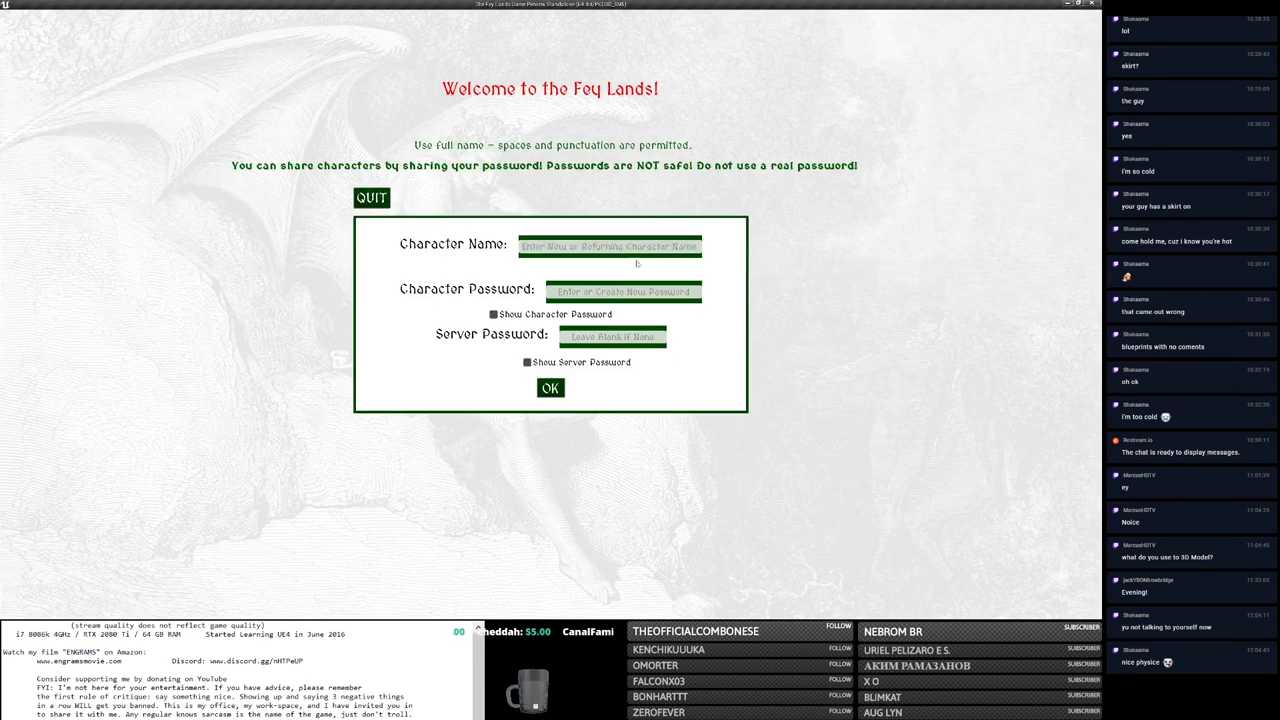
{"action": "type", "text": "1"}
{"action": "left_click", "coordinate": [549, 390]}
{"action": "key", "text": "alt+Tab"}
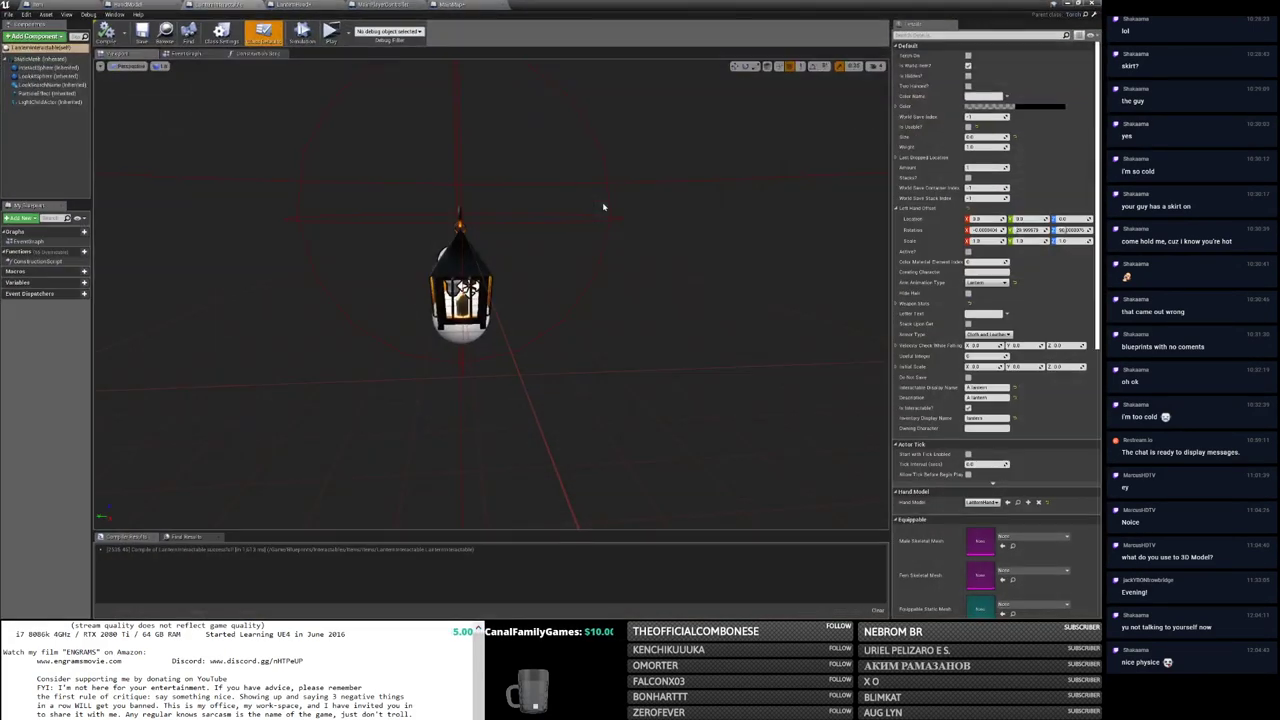
{"action": "left_click", "coordinate": [985, 230]}
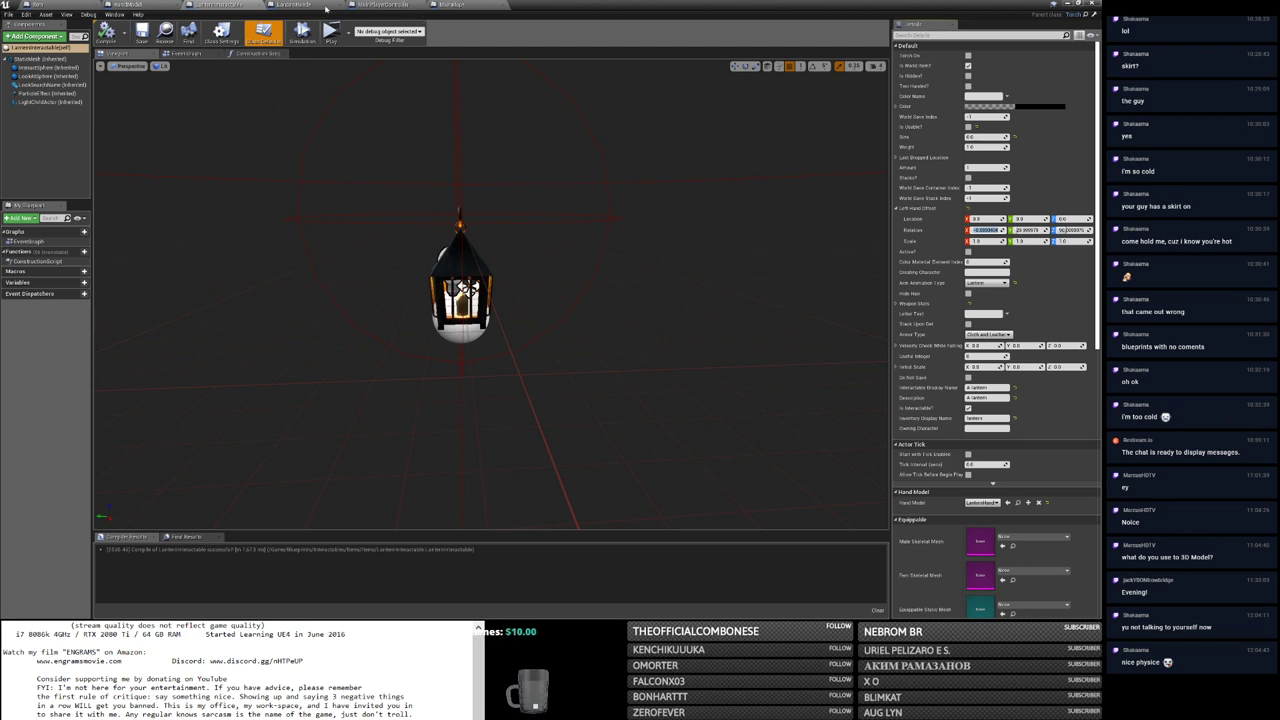
Step: Set the left-hand offset rotation to about 0, 26, 90 after comparing with LanternHand
{"action": "left_click", "coordinate": [298, 5]}
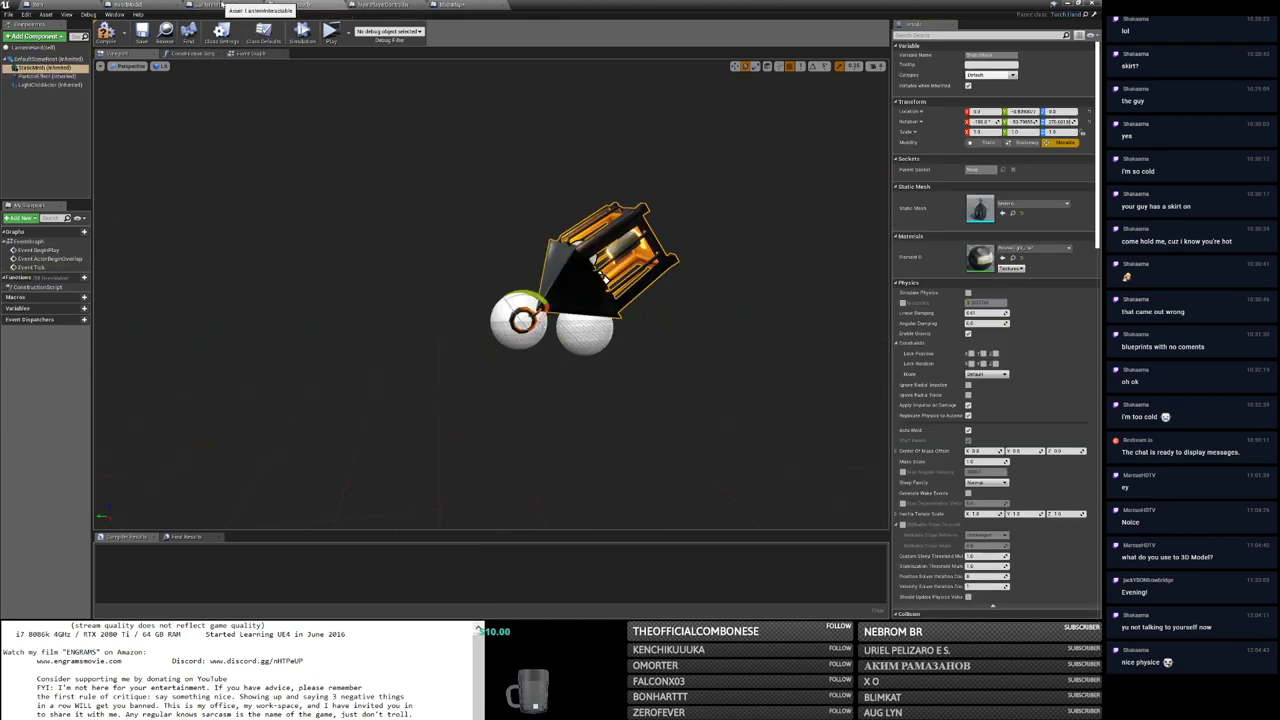
{"action": "left_click", "coordinate": [222, 5]}
{"action": "left_click", "coordinate": [987, 230]}
{"action": "left_click", "coordinate": [1068, 230]}
{"action": "type", "text": "25"}
{"action": "key", "text": "Return"}
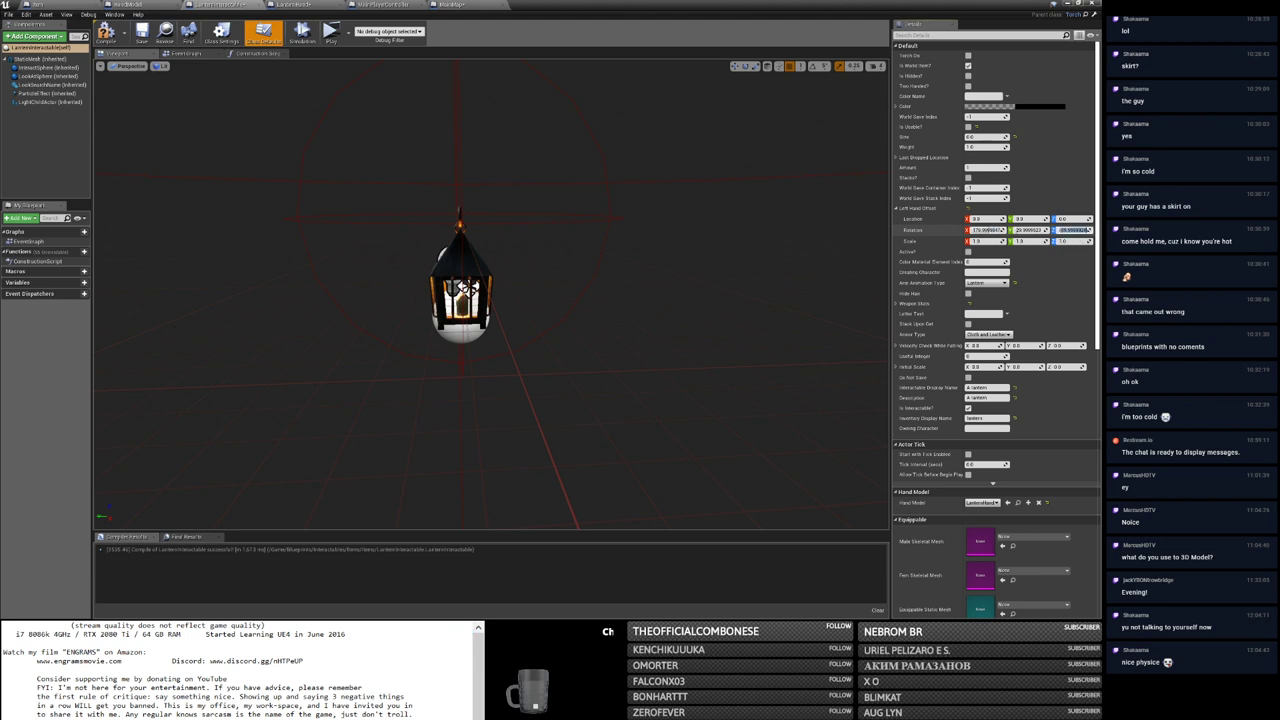
{"action": "left_click", "coordinate": [1030, 230]}
{"action": "type", "text": "180"}
{"action": "key", "text": "Return"}
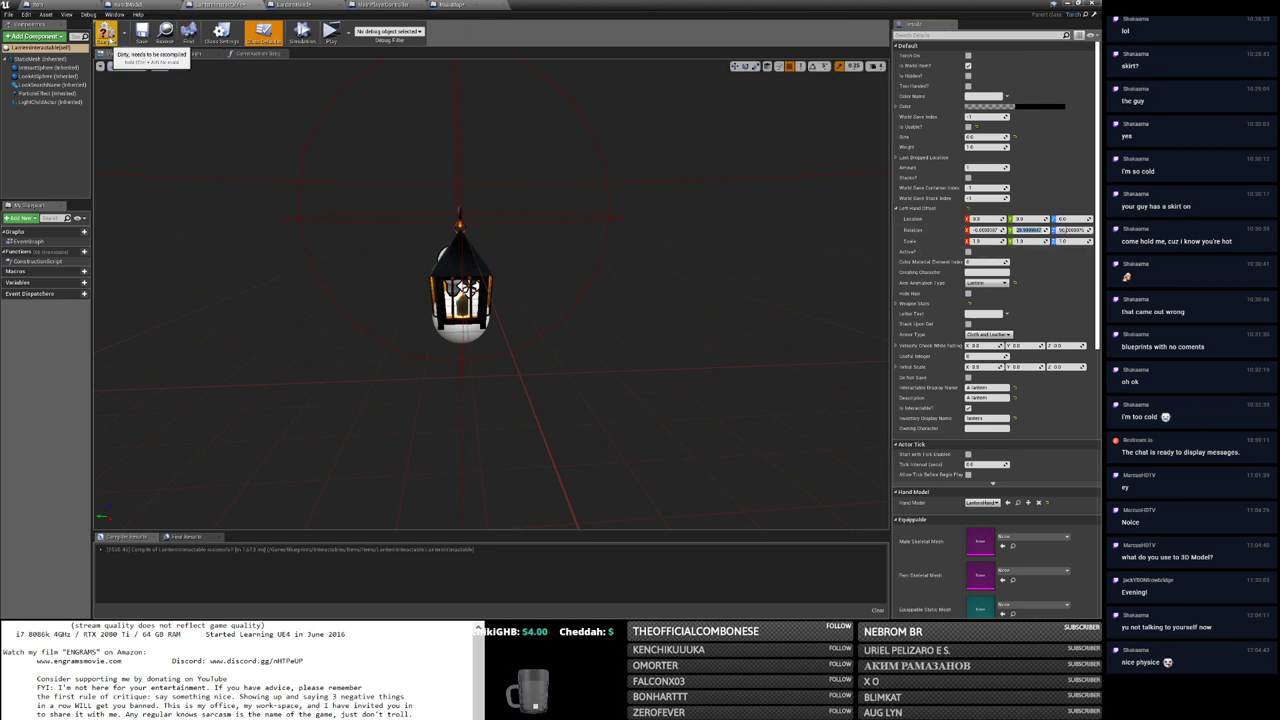
Step: Recompile and check the lantern in a standalone game, then close it
{"action": "left_click", "coordinate": [145, 38]}
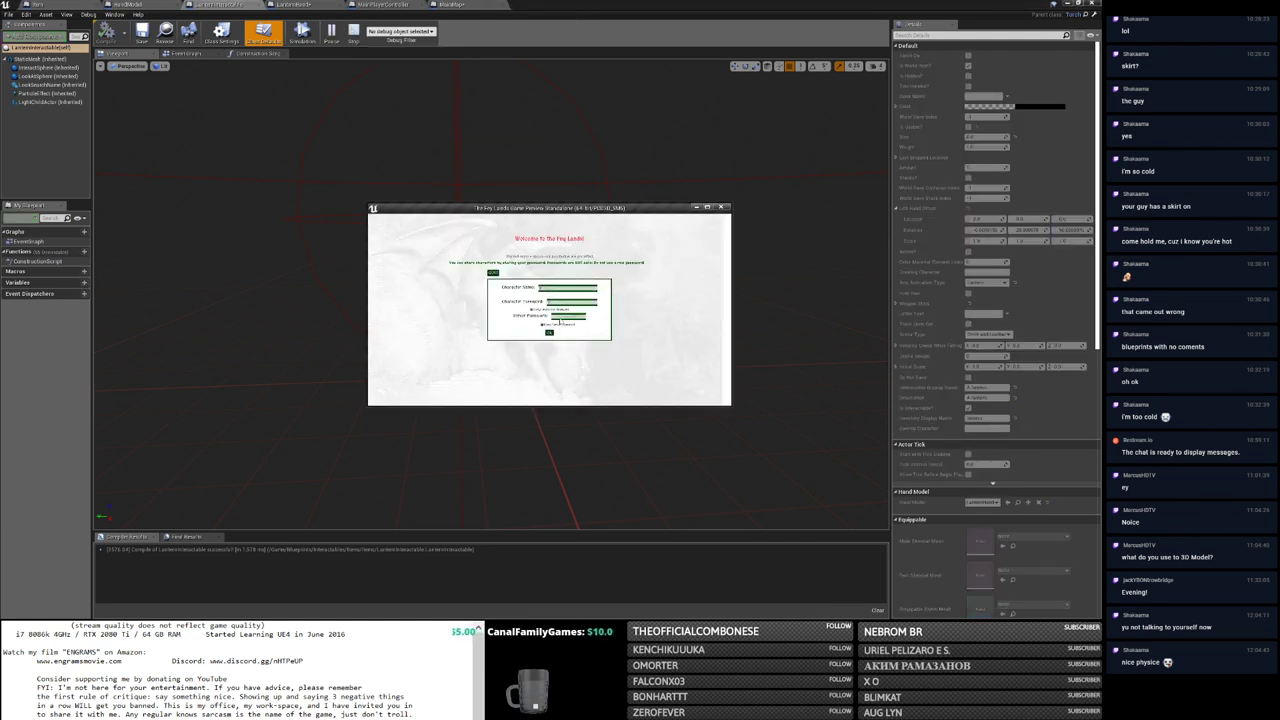
{"action": "left_click", "coordinate": [549, 332]}
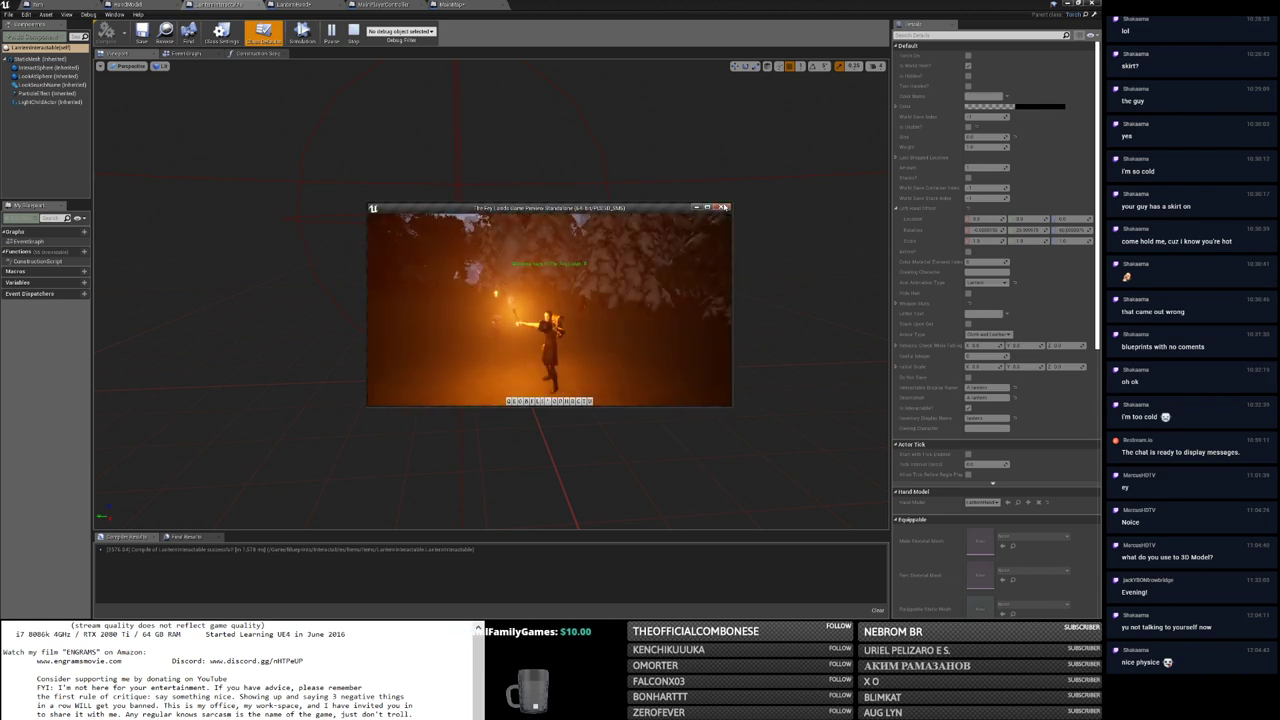
{"action": "key", "text": "Escape"}
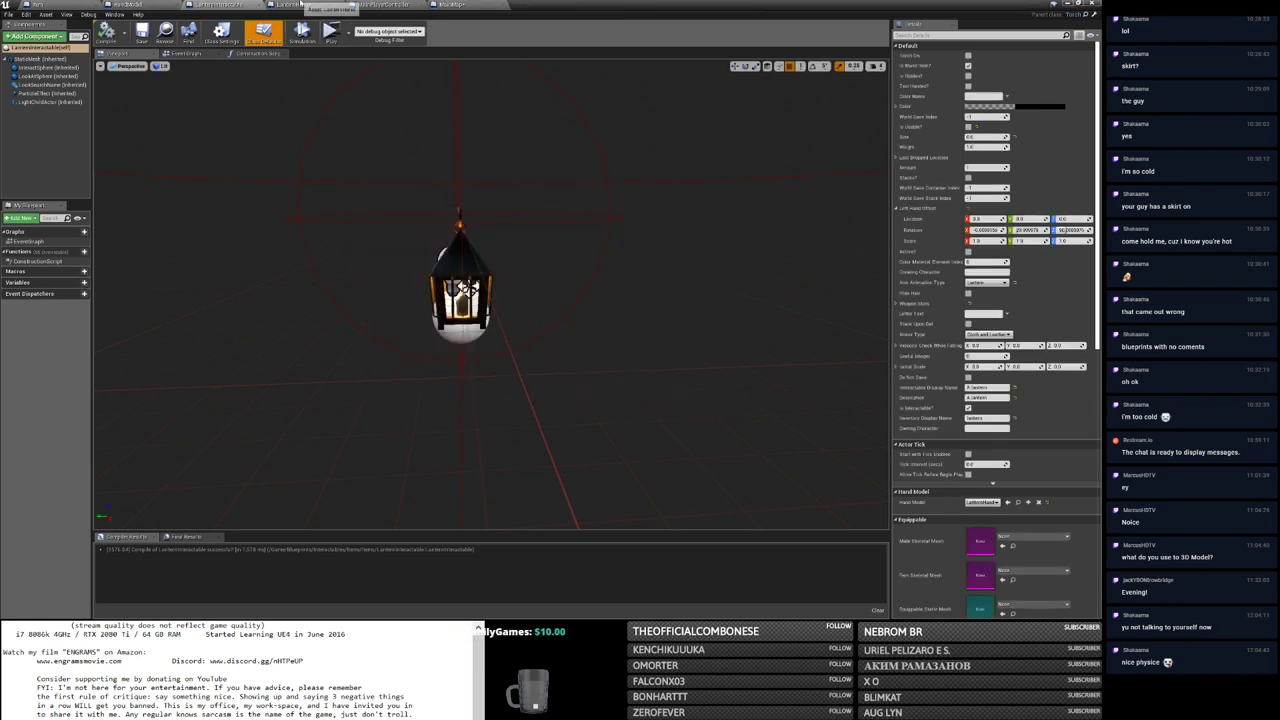
{"action": "left_click", "coordinate": [320, 4]}
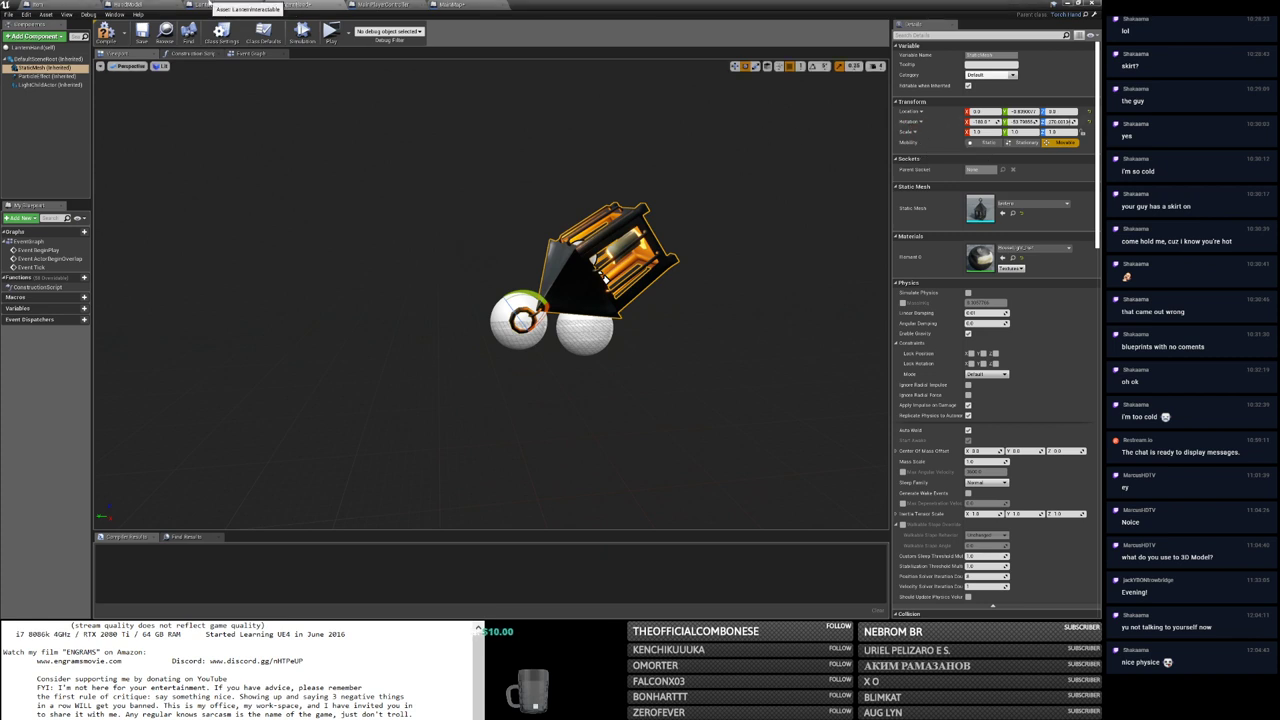
{"action": "left_click", "coordinate": [218, 4]}
{"action": "right_click", "coordinate": [922, 230]}
{"action": "left_click", "coordinate": [936, 242]}
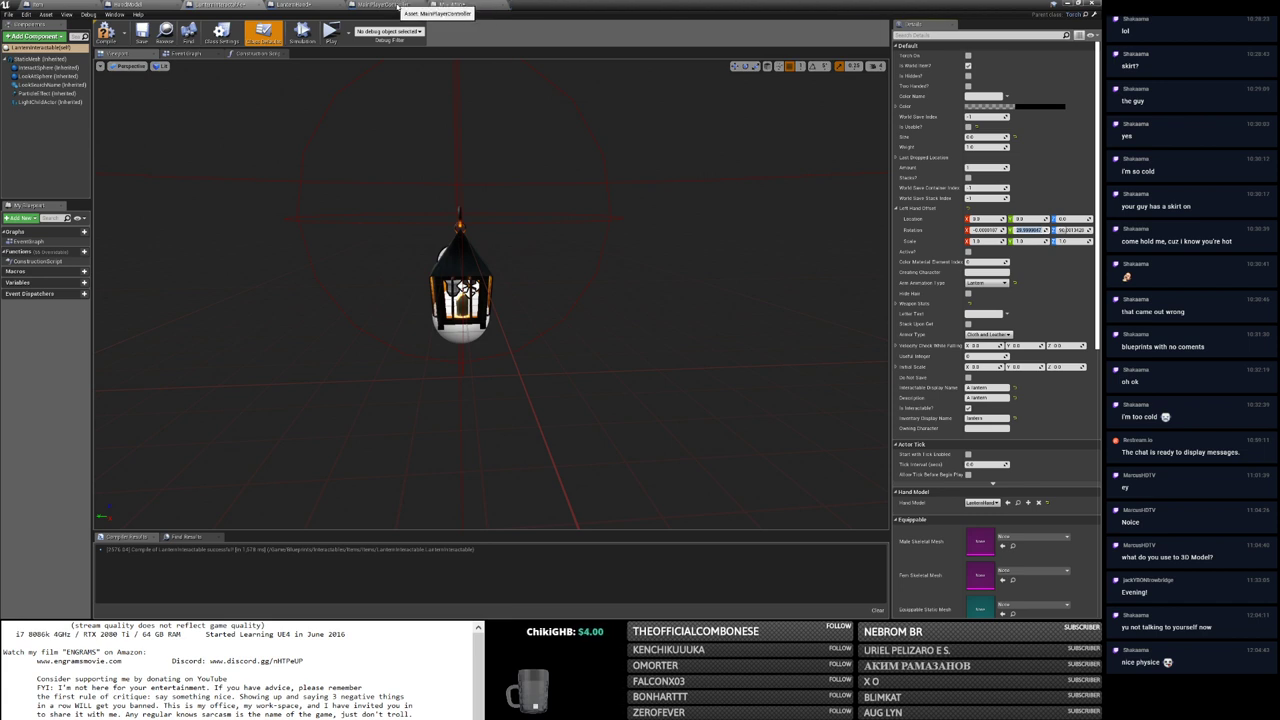
{"action": "left_click", "coordinate": [310, 5]}
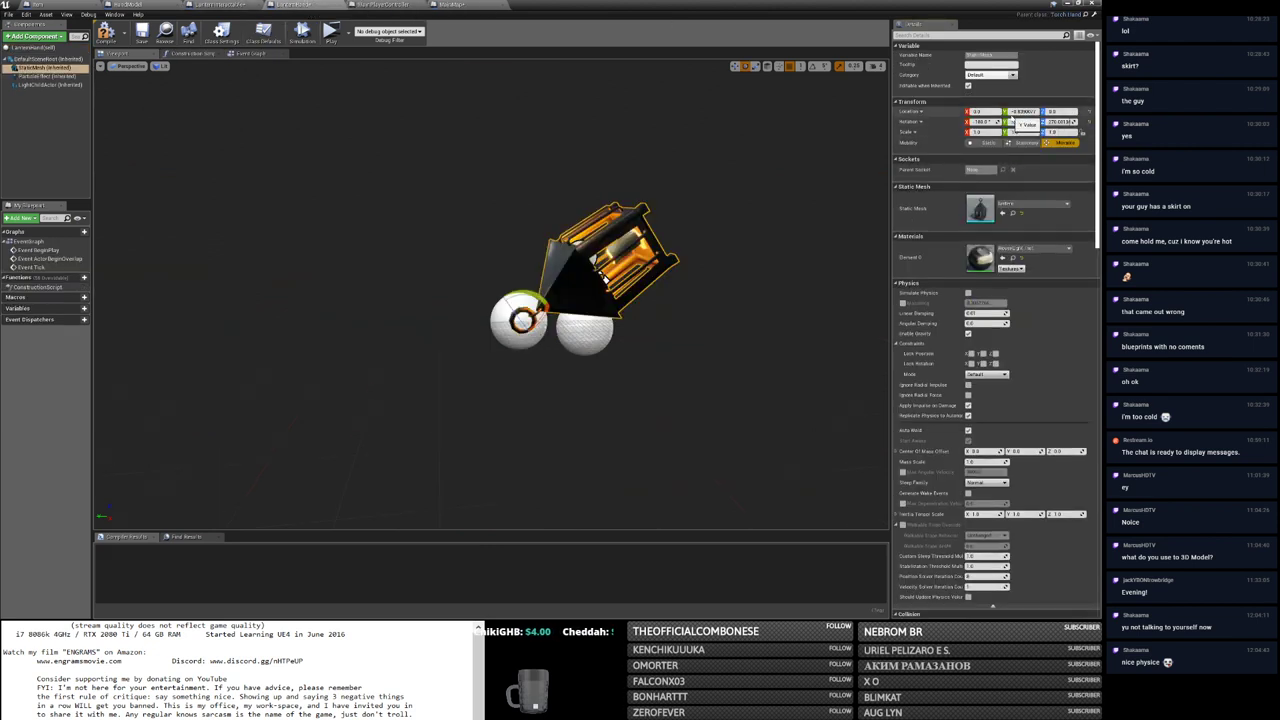
{"action": "left_click_drag", "start_coordinate": [1018, 121], "coordinate": [597, 280]}
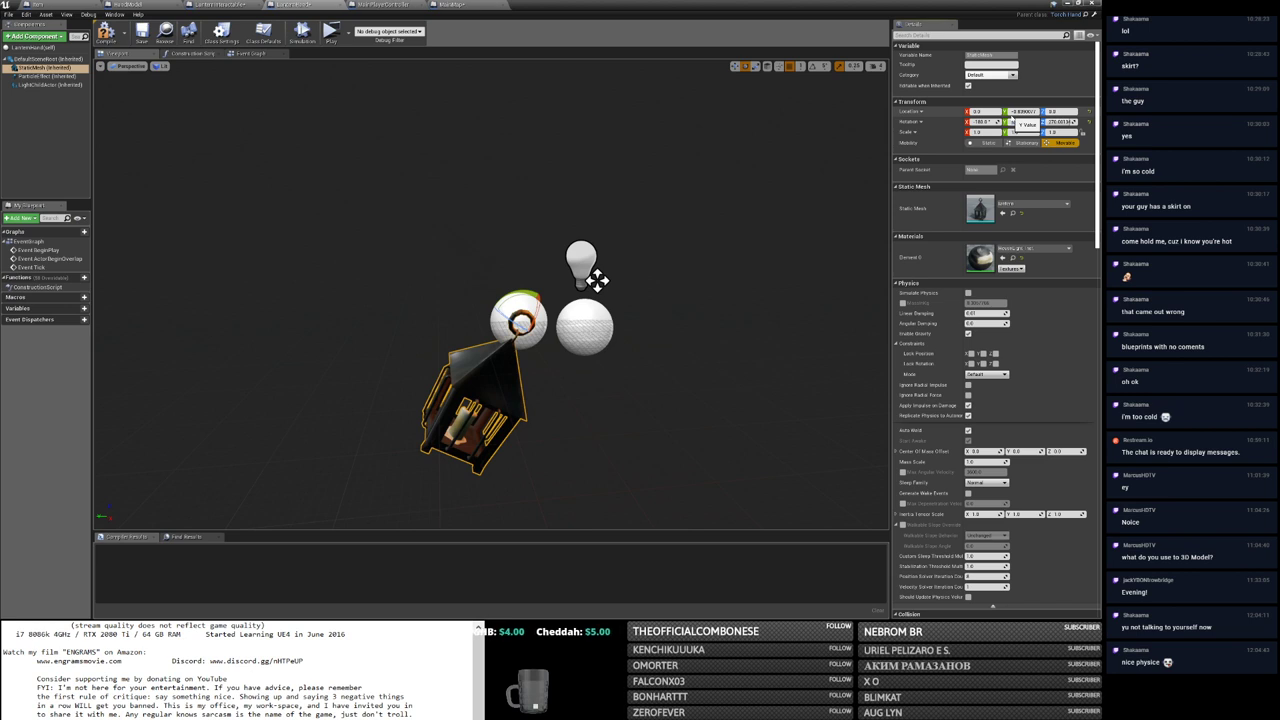
{"action": "left_click", "coordinate": [1018, 121]}
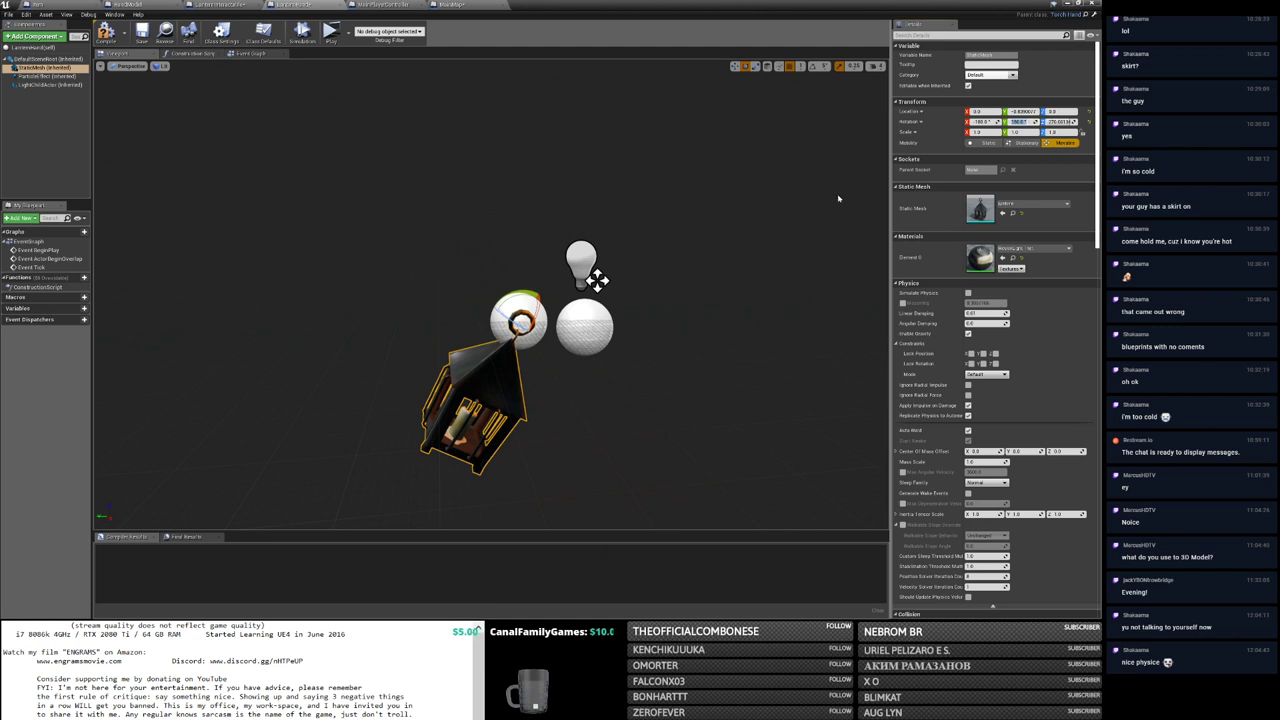
{"action": "key", "text": "ctrl+z"}
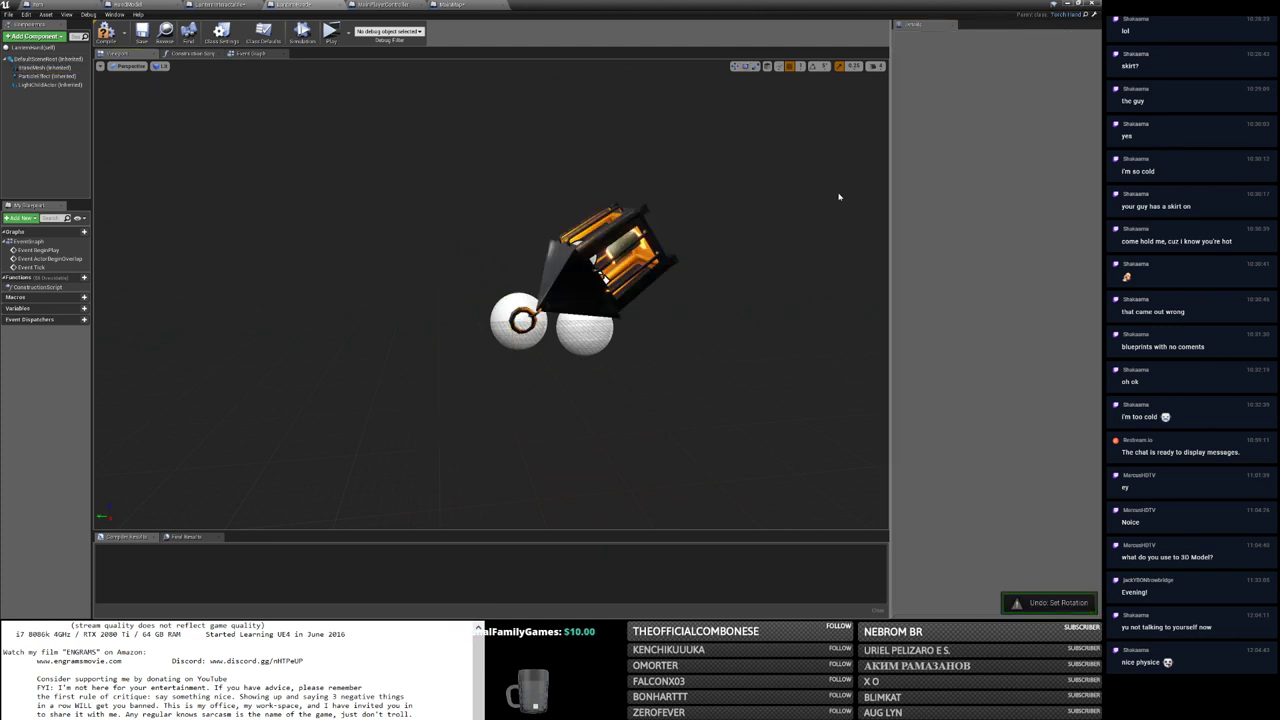
{"action": "key", "text": "ctrl+z"}
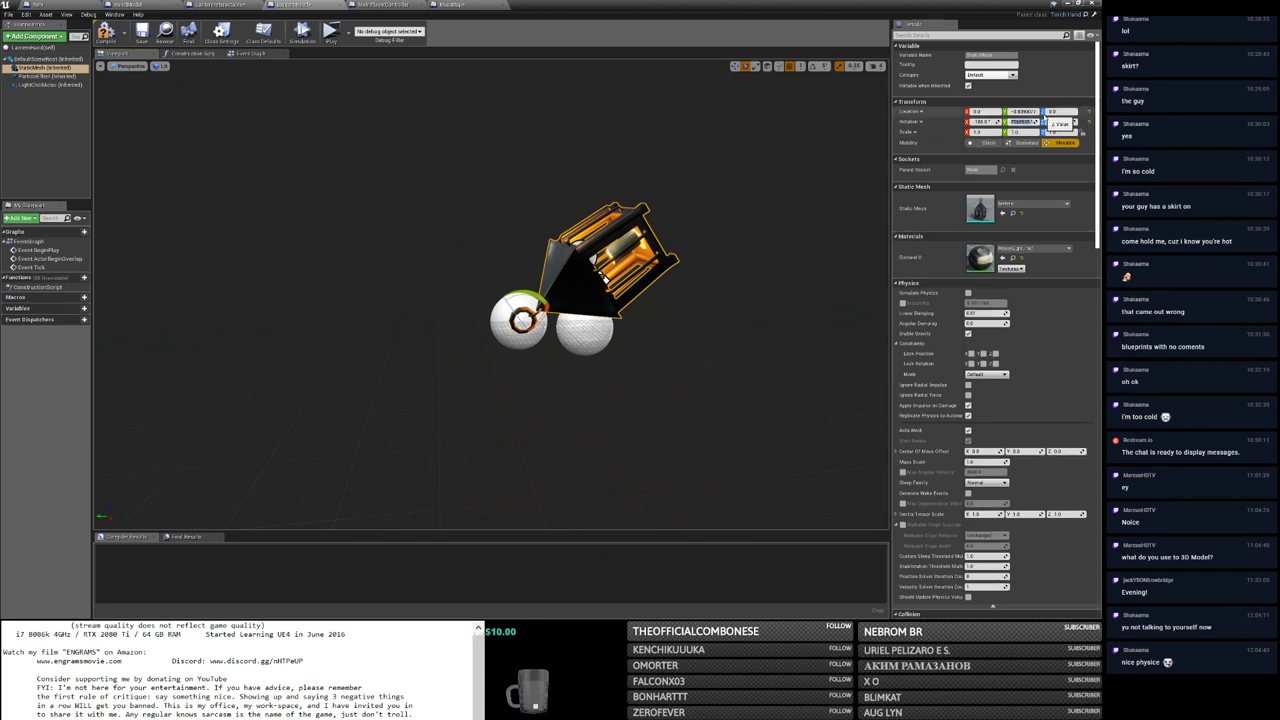
{"action": "left_click_drag", "start_coordinate": [1053, 124], "coordinate": [900, 130]}
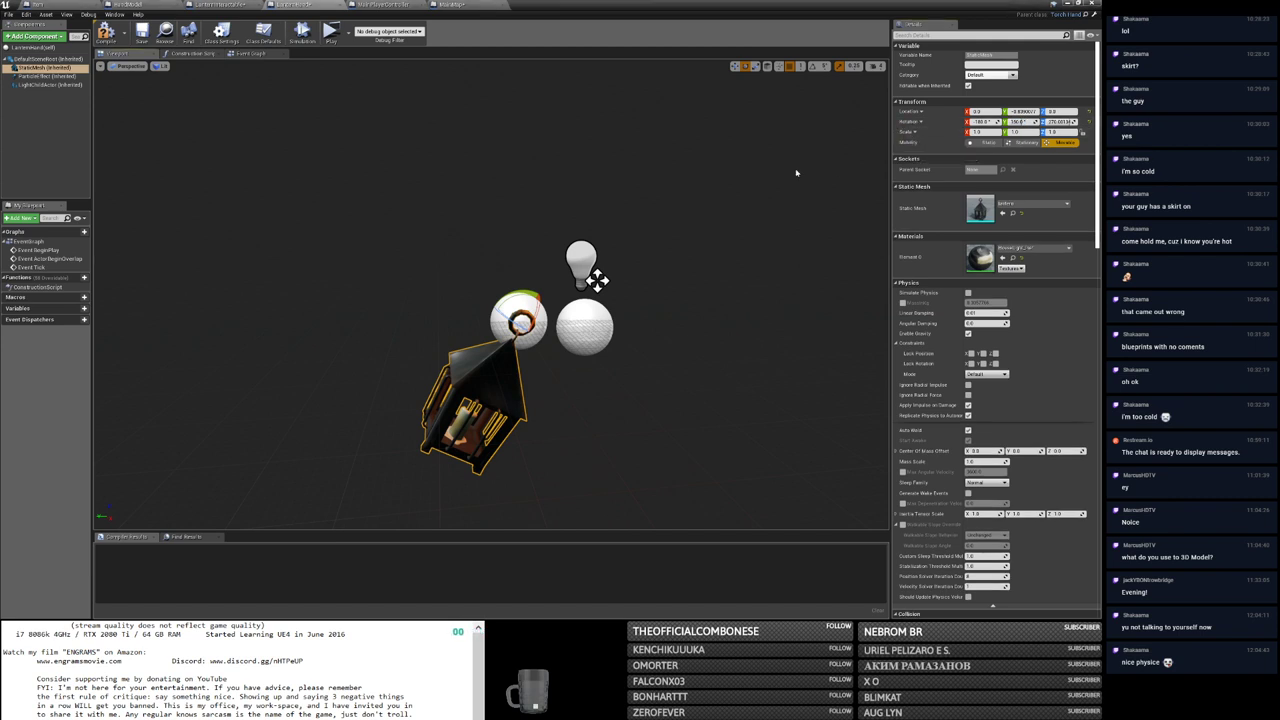
{"action": "key", "text": "ctrl+z"}
{"action": "key", "text": "ctrl+z"}
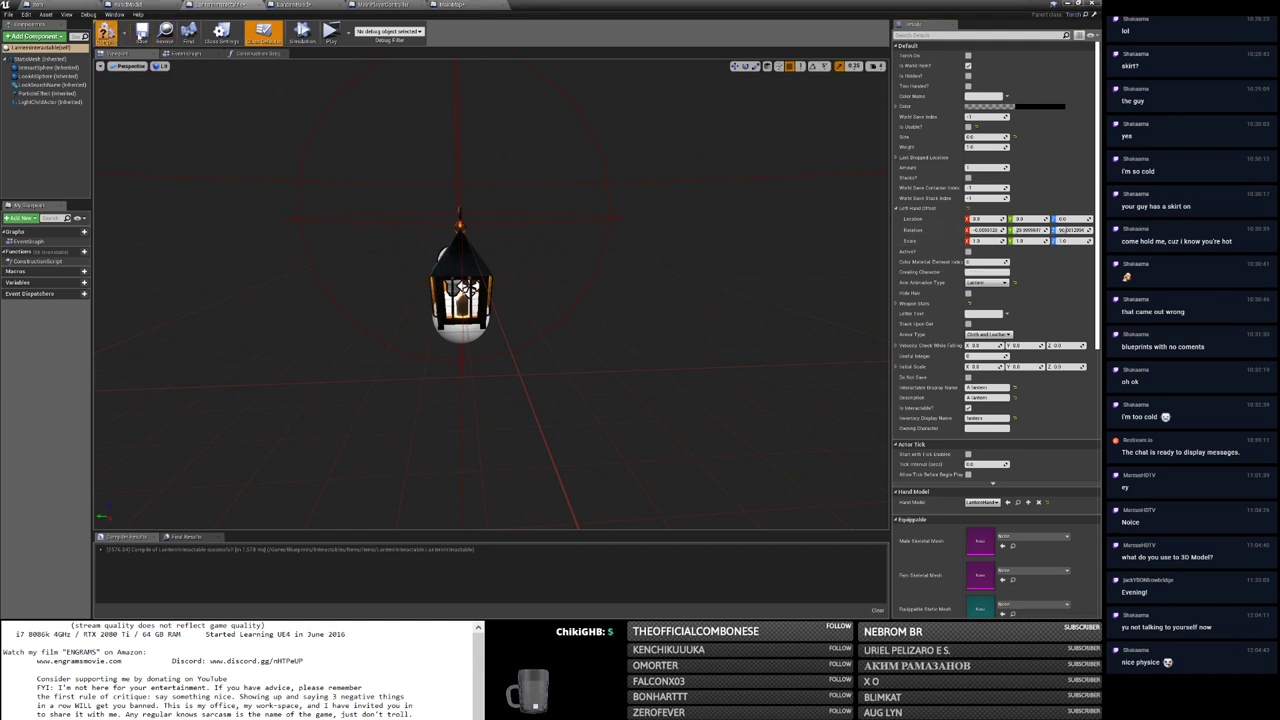
Step: Save the LanternInteractable blueprint, glance at the level, and return to the blueprint editor
{"action": "left_click", "coordinate": [142, 35]}
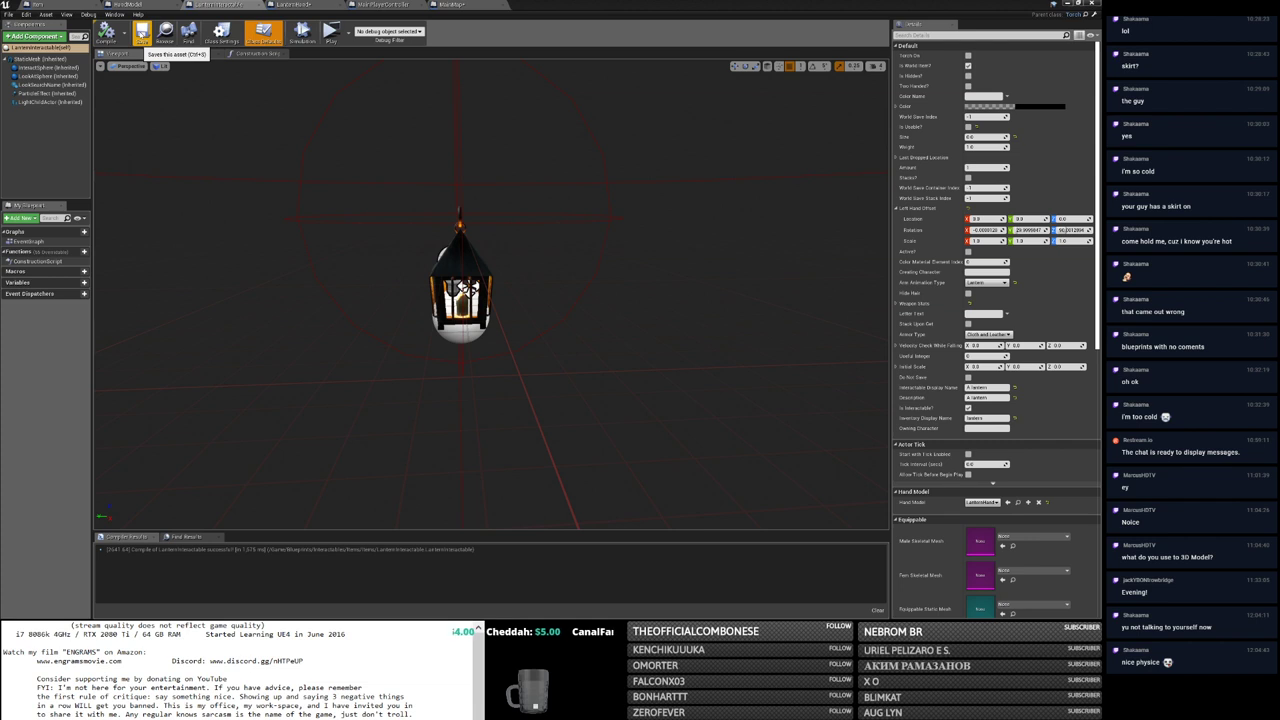
{"action": "left_click", "coordinate": [142, 33]}
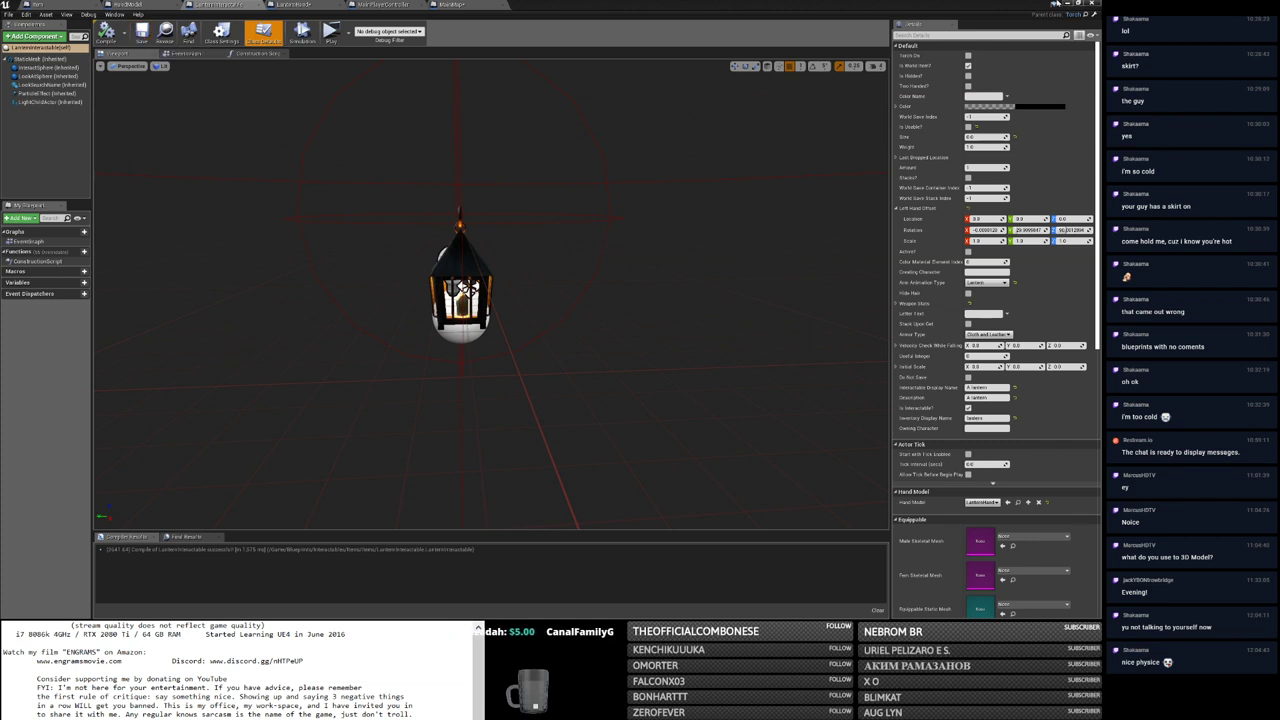
{"action": "left_click", "coordinate": [1065, 3]}
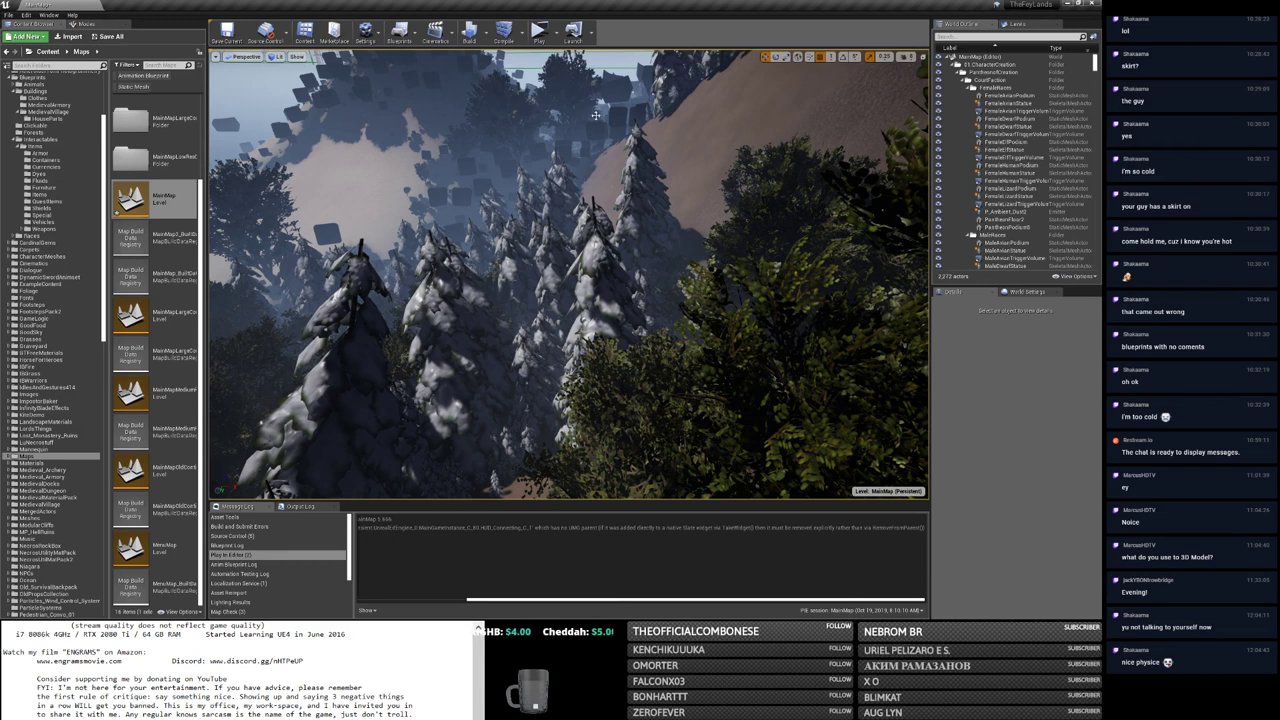
{"action": "key", "text": "alt+Tab"}
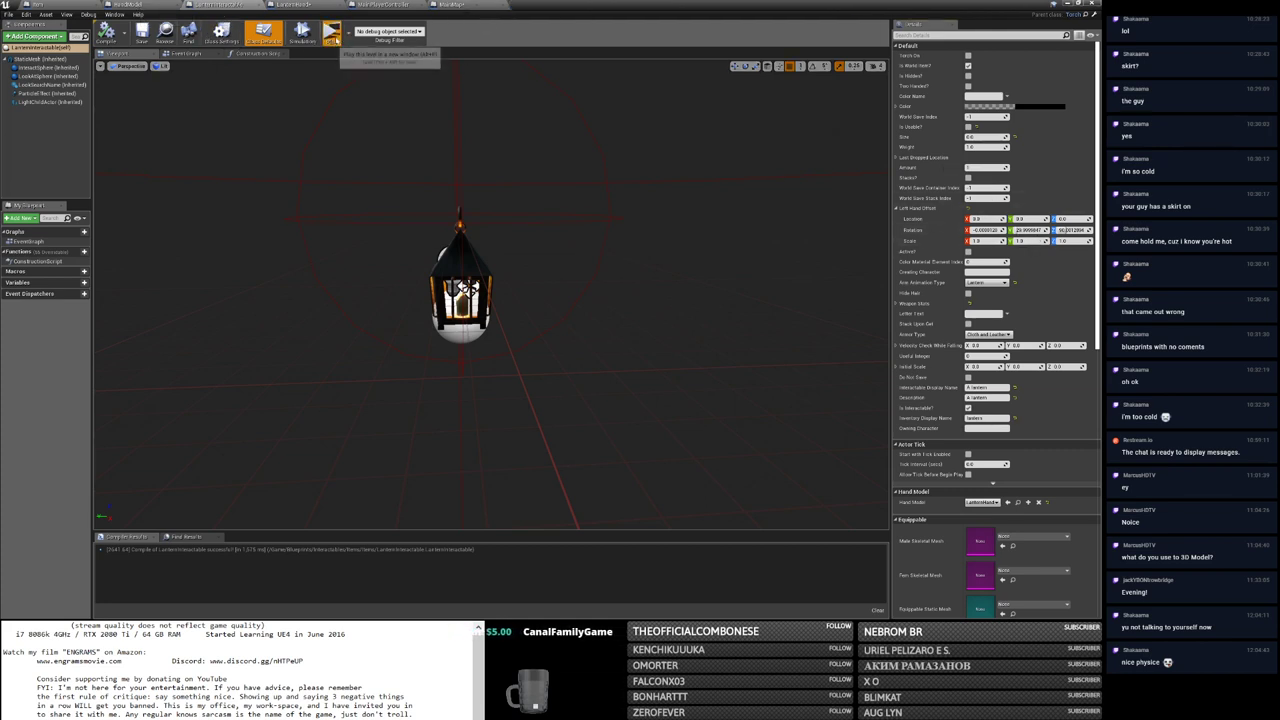
Step: Run a maximized standalone game, log in with a character name, move, then close it
{"action": "left_click", "coordinate": [335, 40]}
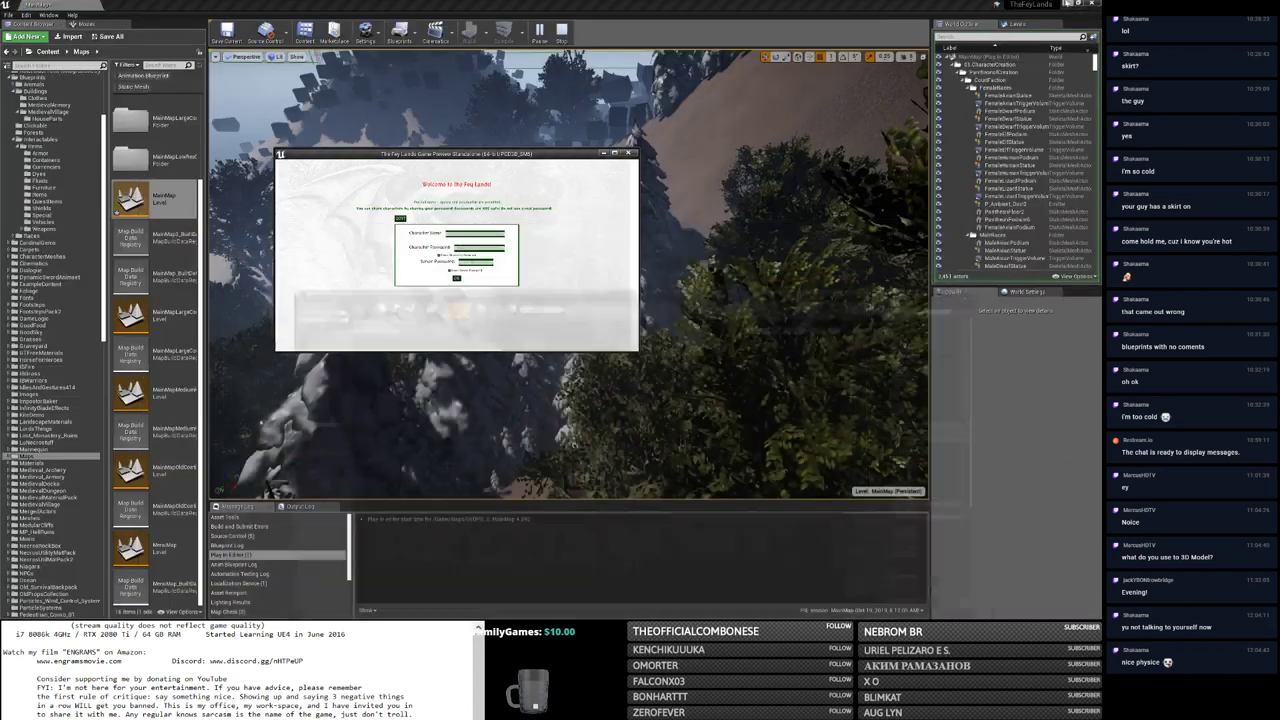
{"action": "left_click", "coordinate": [614, 153]}
{"action": "type", "text": "1"}
{"action": "left_click", "coordinate": [549, 385]}
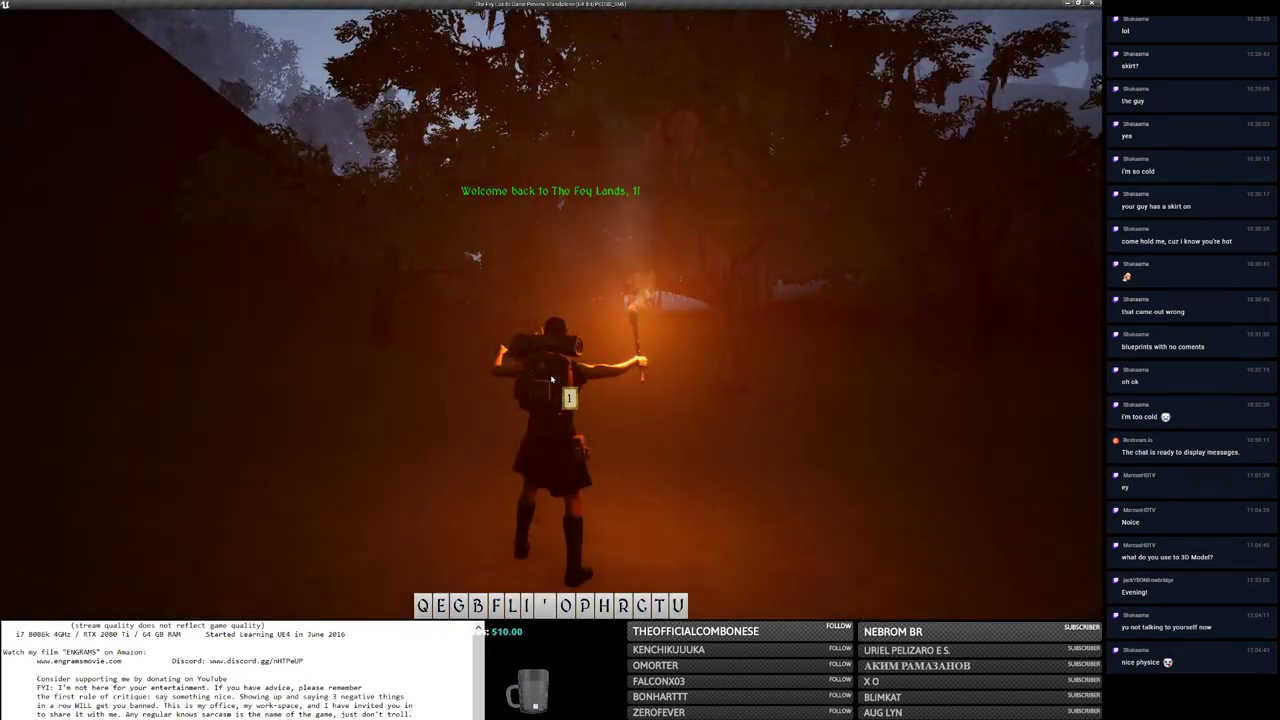
{"action": "key", "text": "space"}
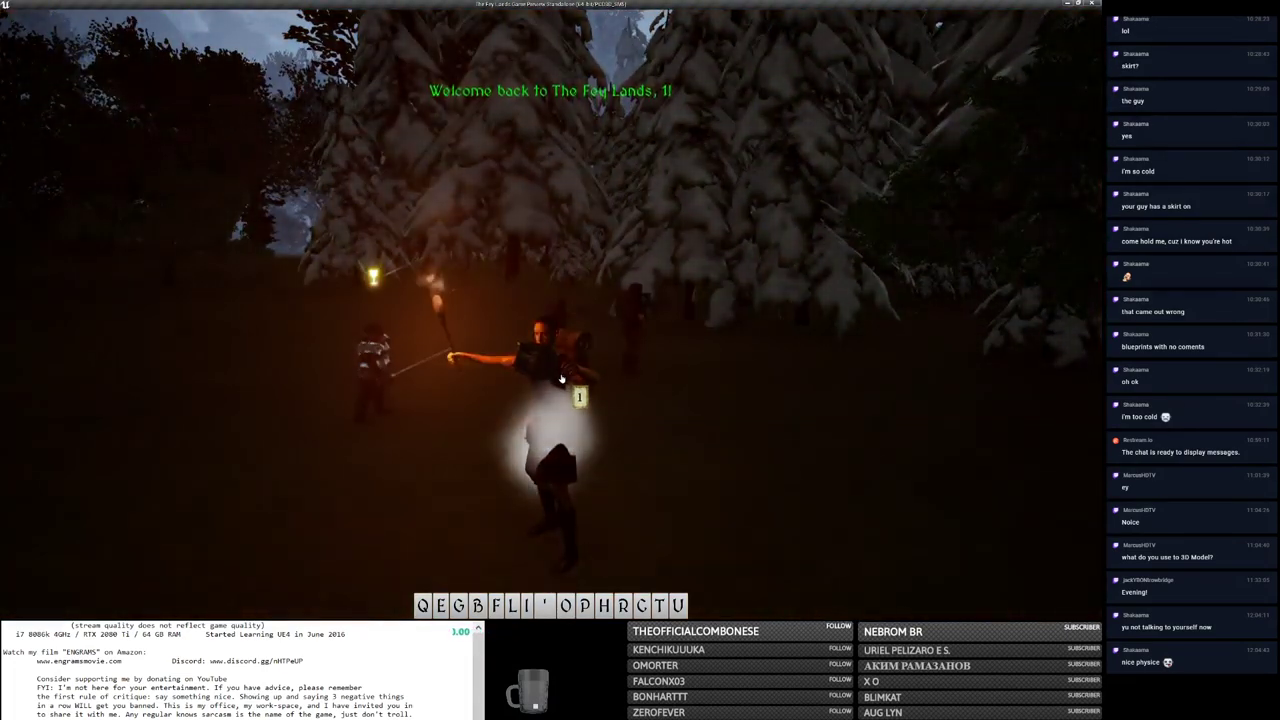
{"action": "key", "text": "Escape"}
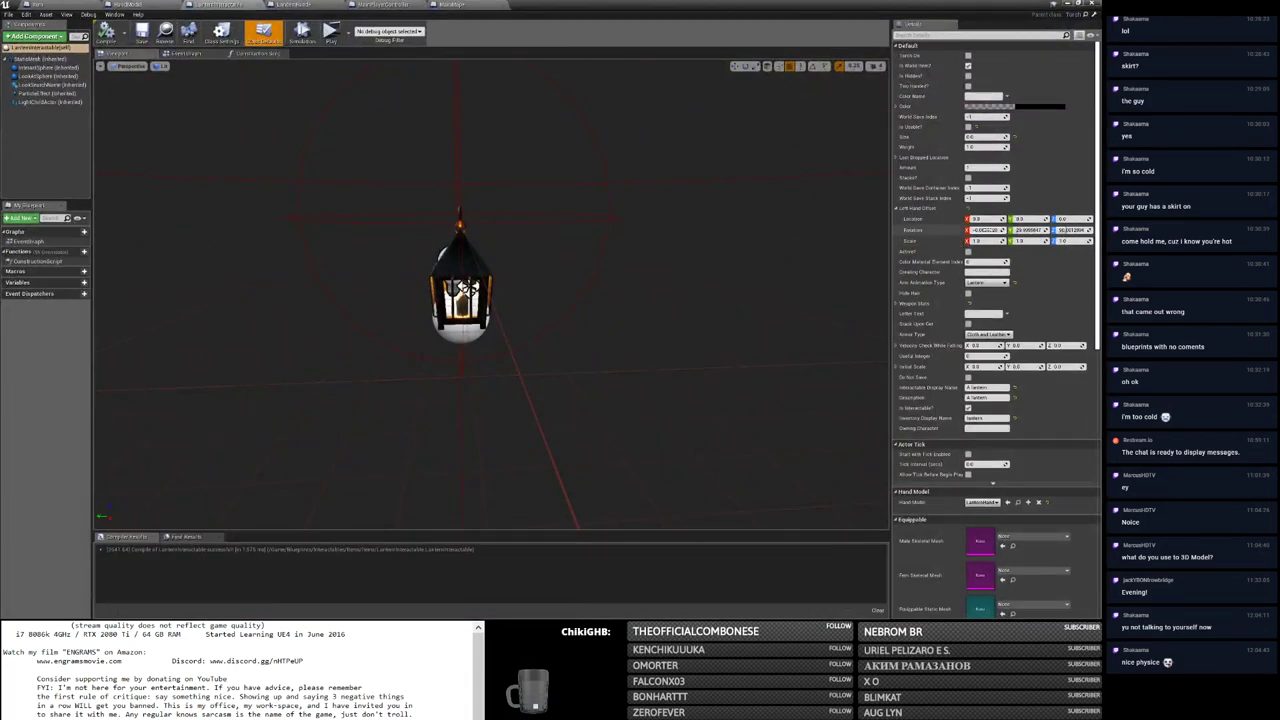
Step: Check the LanternHand static mesh transform, then open a new tab in Chrome
{"action": "left_click", "coordinate": [314, 8]}
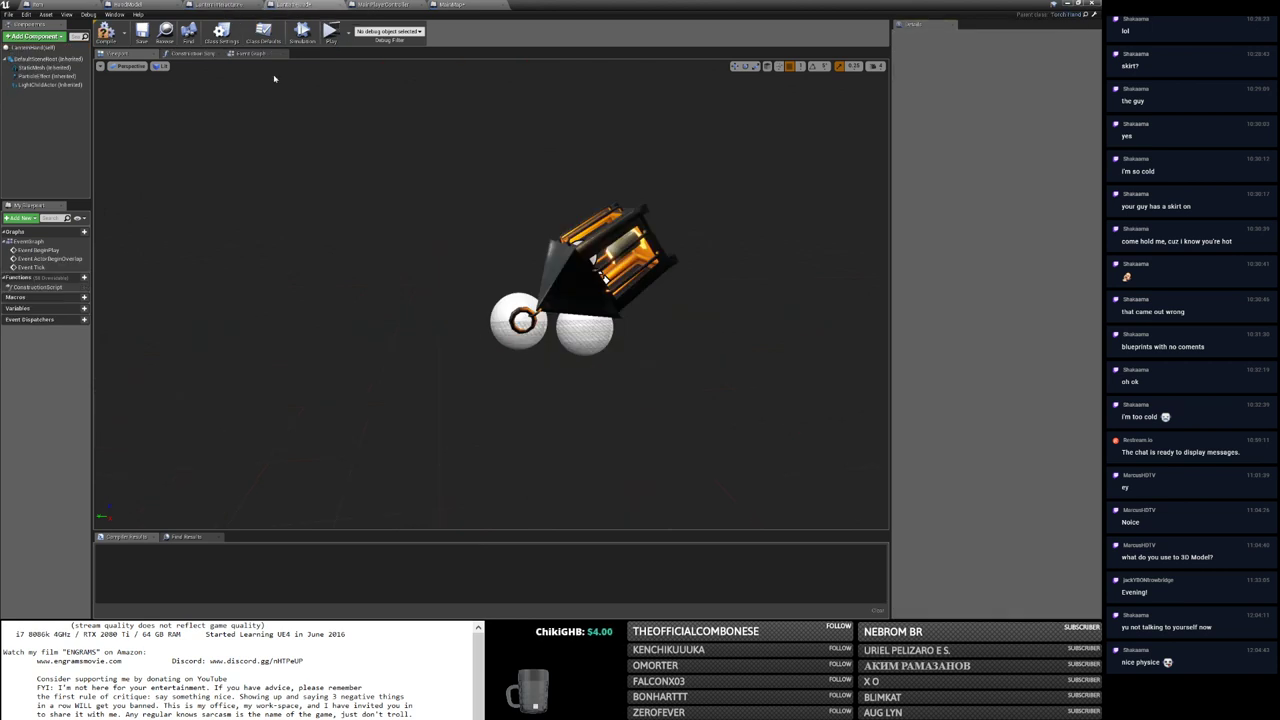
{"action": "left_click", "coordinate": [612, 245]}
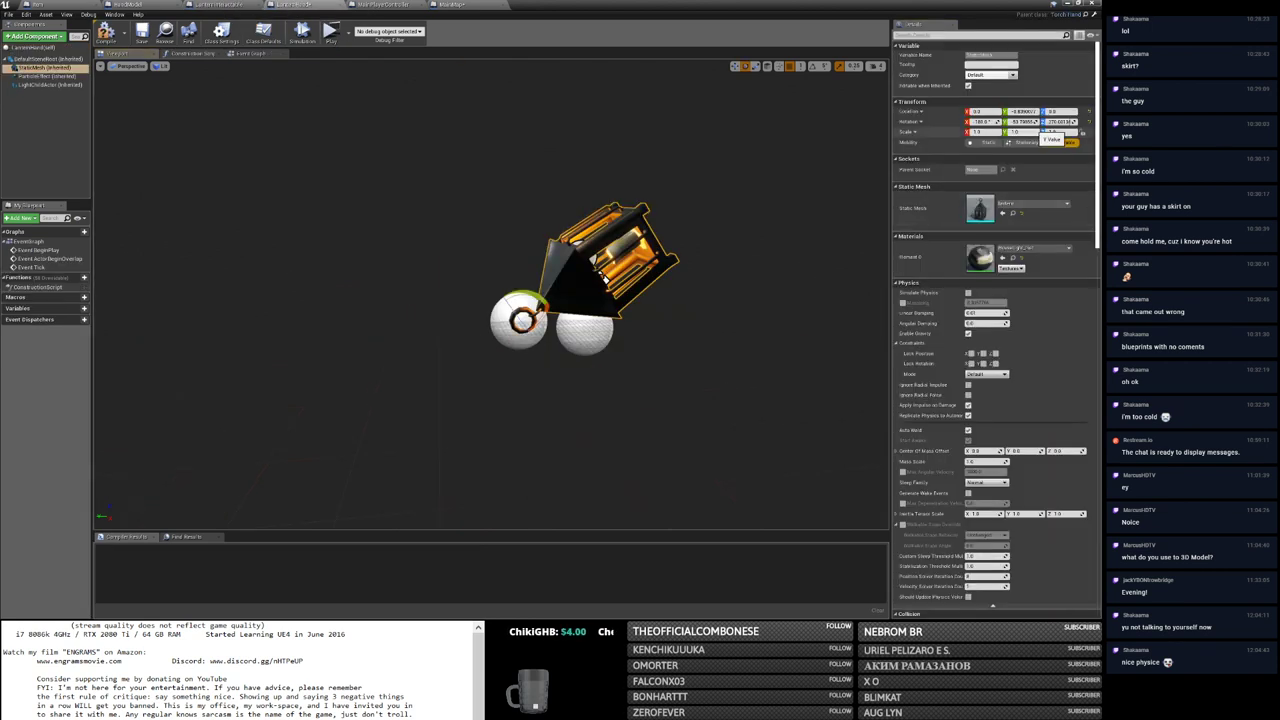
{"action": "key", "text": "alt+Tab"}
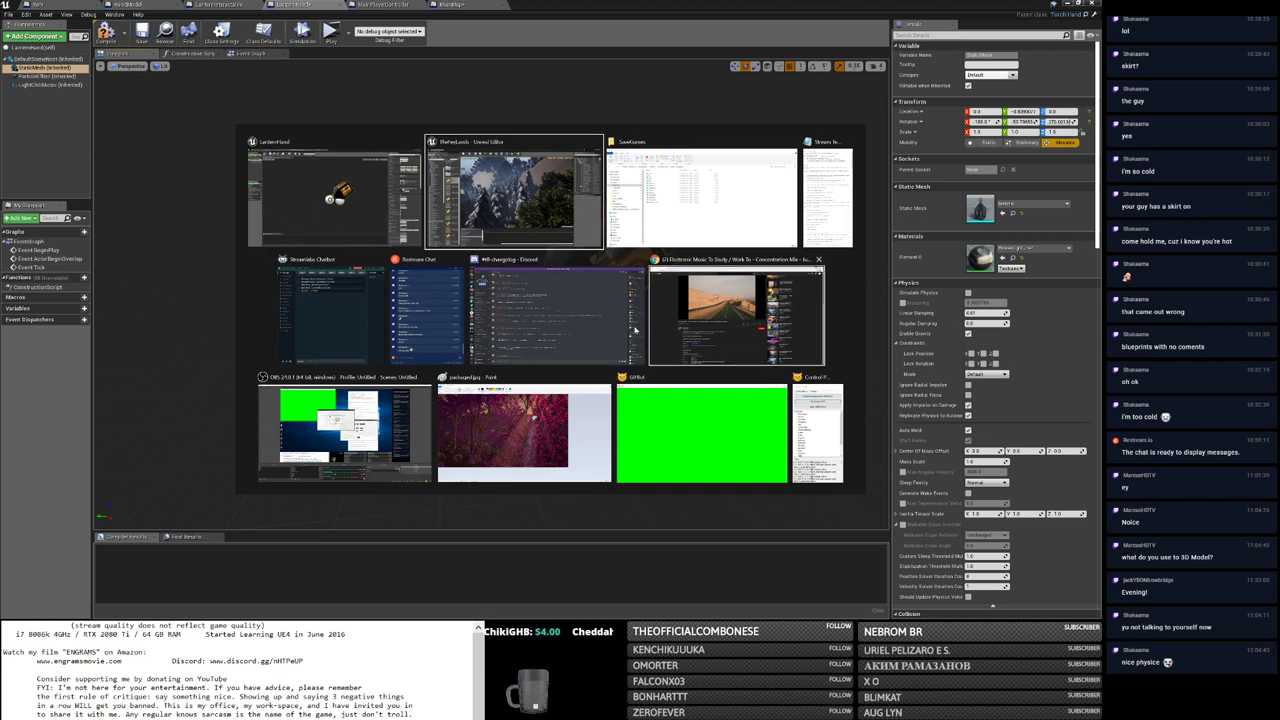
{"action": "left_click", "coordinate": [736, 312]}
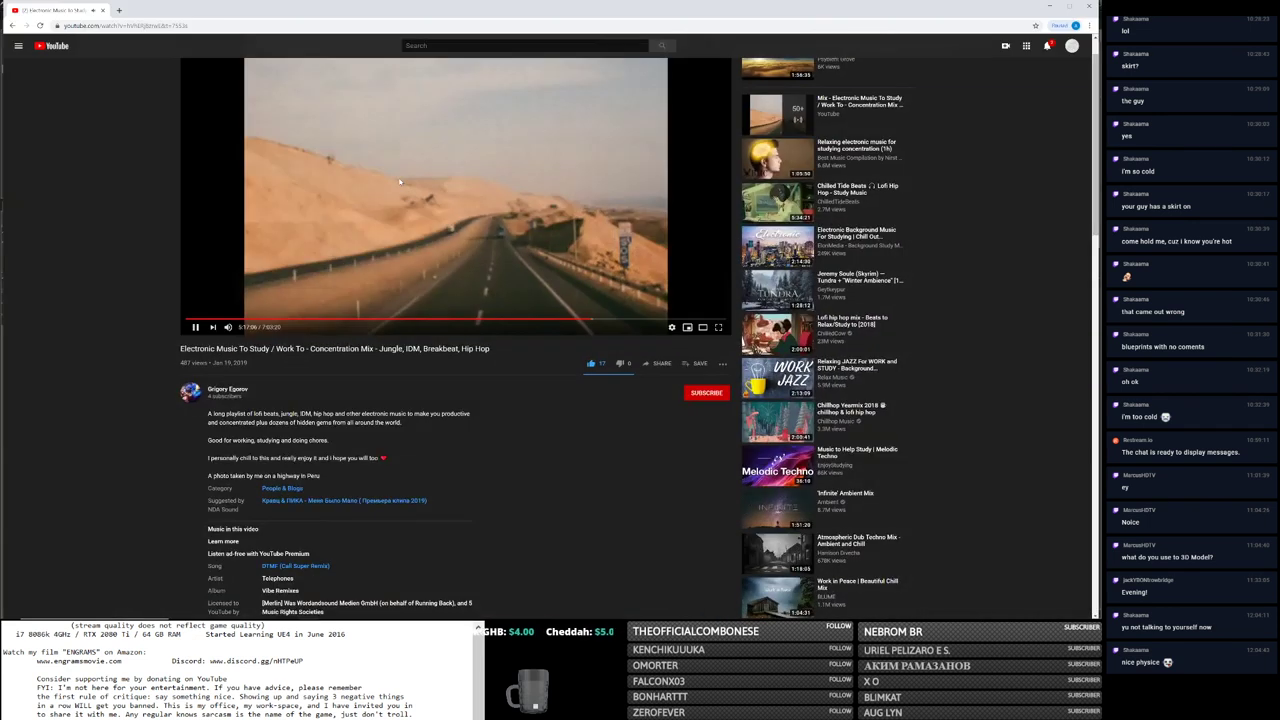
{"action": "key", "text": "ctrl+t"}
Step: Search Google for 'ue4 won't let me enter rotation'
{"action": "type", "text": "ue4 won't let ment"}
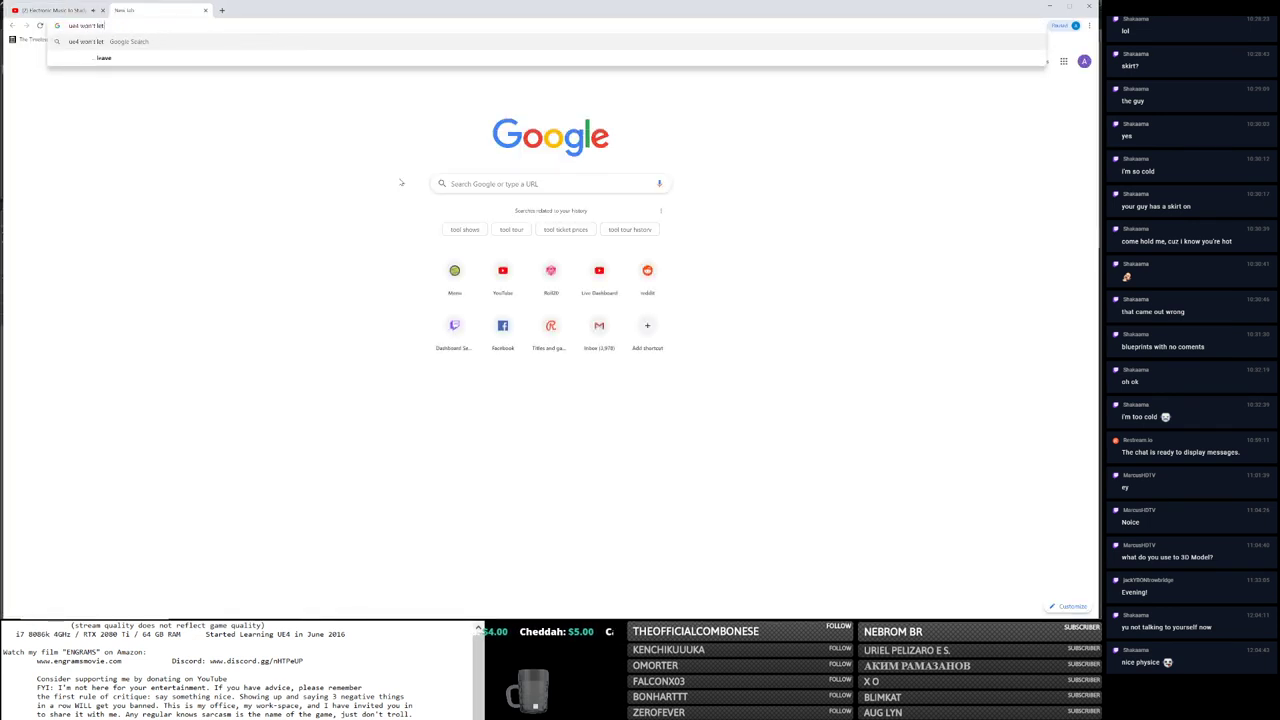
{"action": "key", "text": "BackSpace"}
{"action": "key", "text": "BackSpace"}
{"action": "type", "text": "ent"}
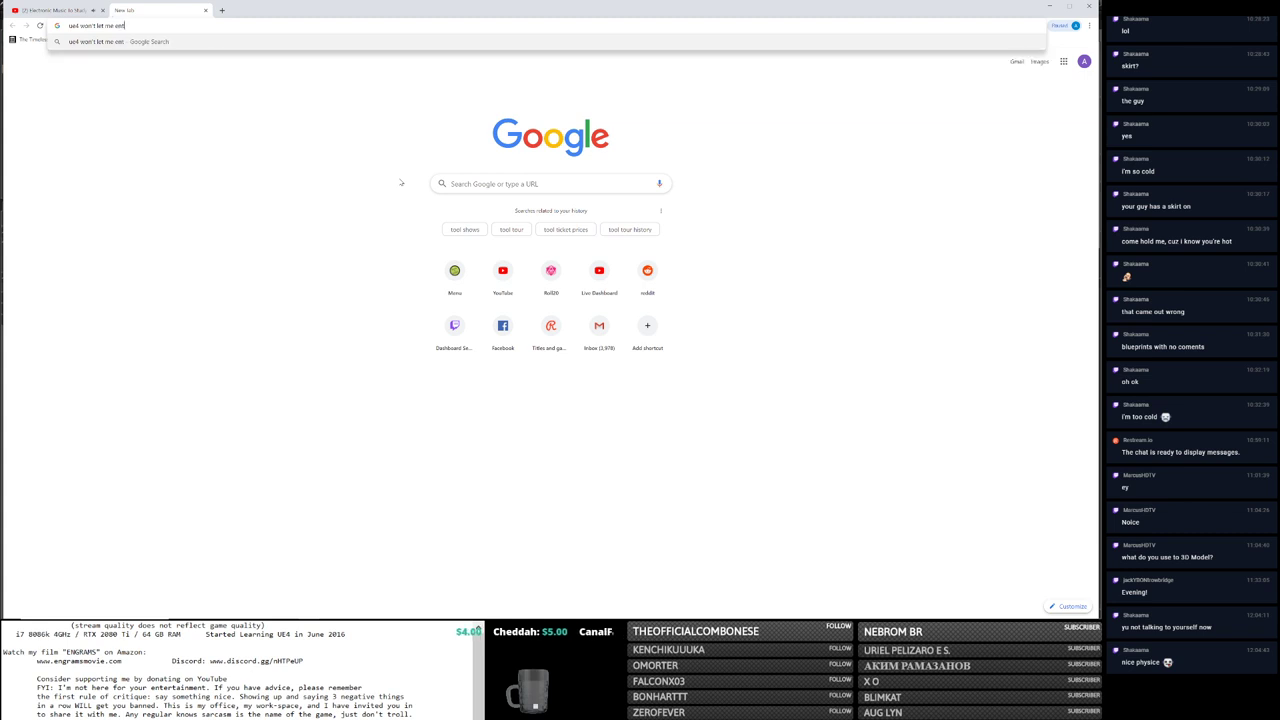
{"action": "type", "text": "er rotation"}
{"action": "key", "text": "Return"}
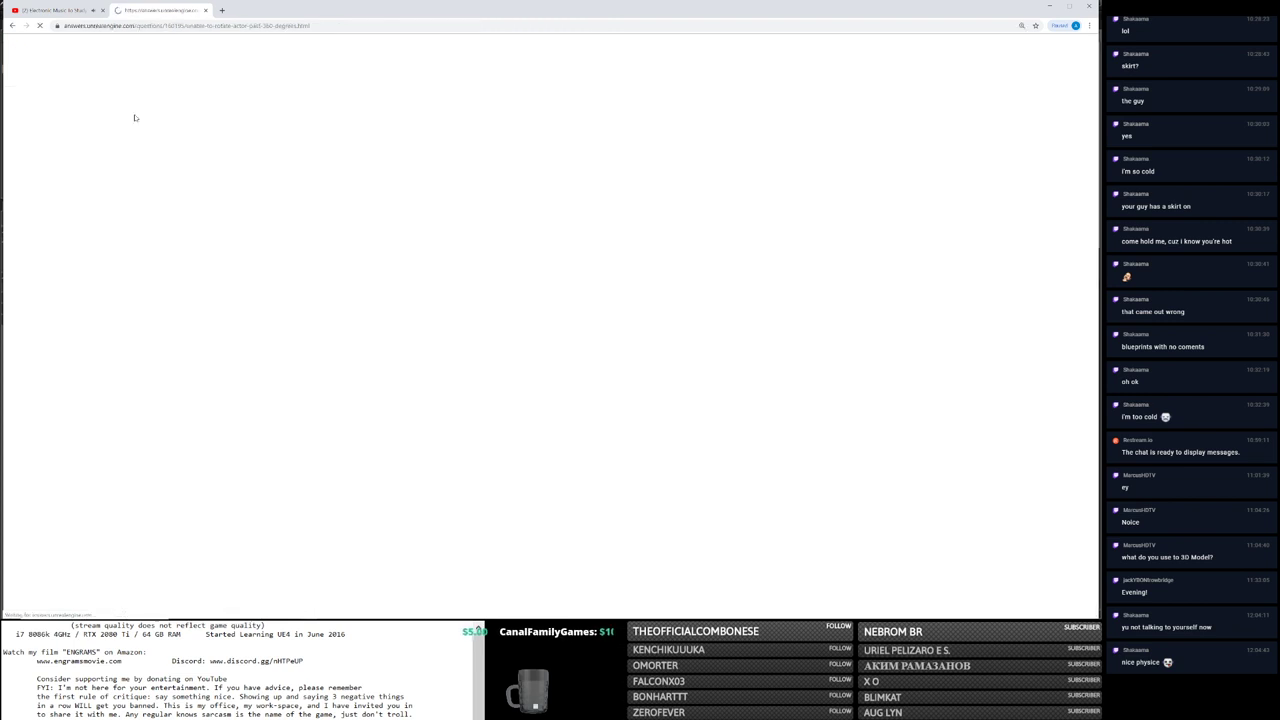
Step: Read the AnswerHub thread on rotating past 360 degrees, then return to the Unreal editor
{"action": "scroll", "coordinate": [227, 347], "scroll_direction": "down", "scroll_amount": 5}
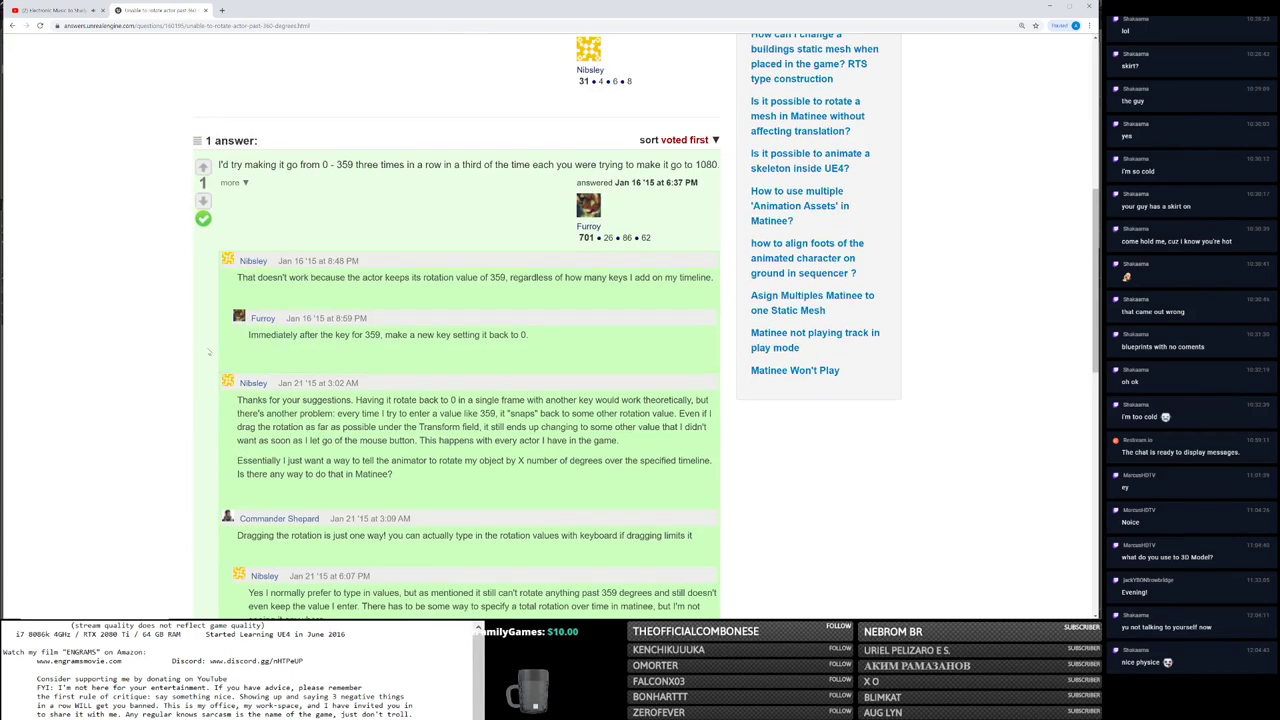
{"action": "scroll", "coordinate": [207, 352], "scroll_direction": "down", "scroll_amount": 1}
{"action": "scroll", "coordinate": [203, 347], "scroll_direction": "down", "scroll_amount": 1}
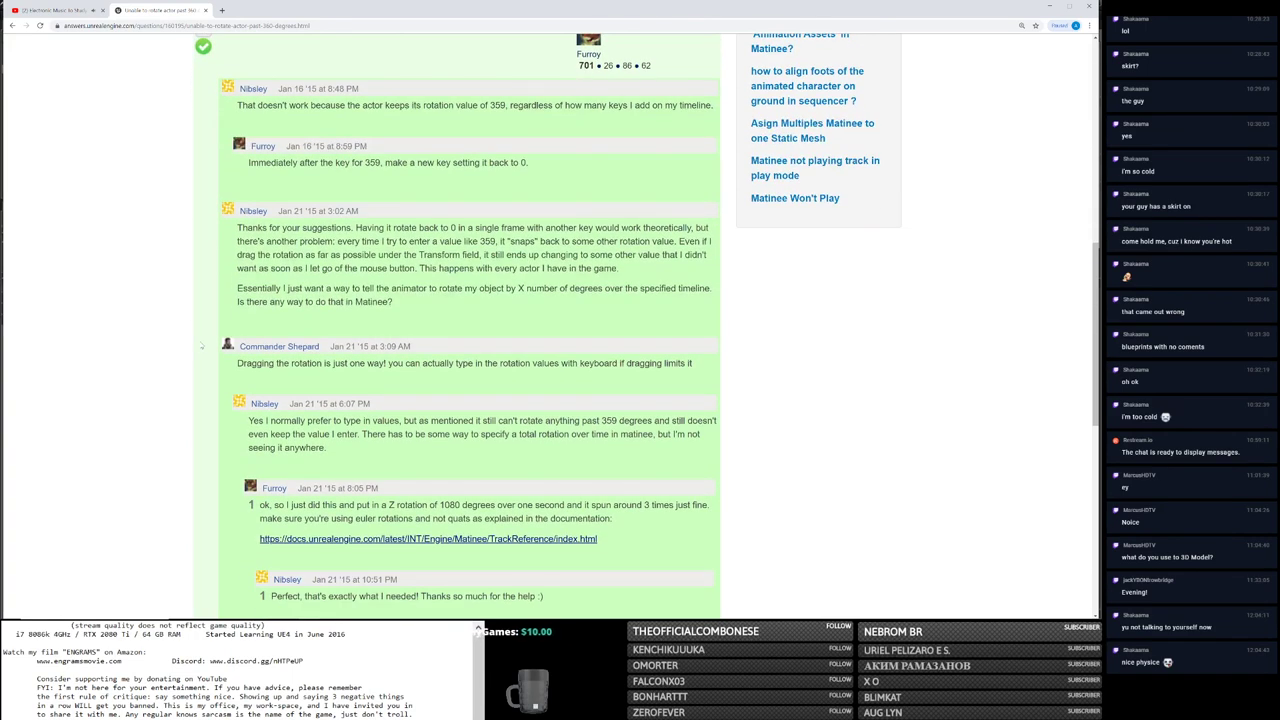
{"action": "scroll", "coordinate": [201, 345], "scroll_direction": "down", "scroll_amount": 1}
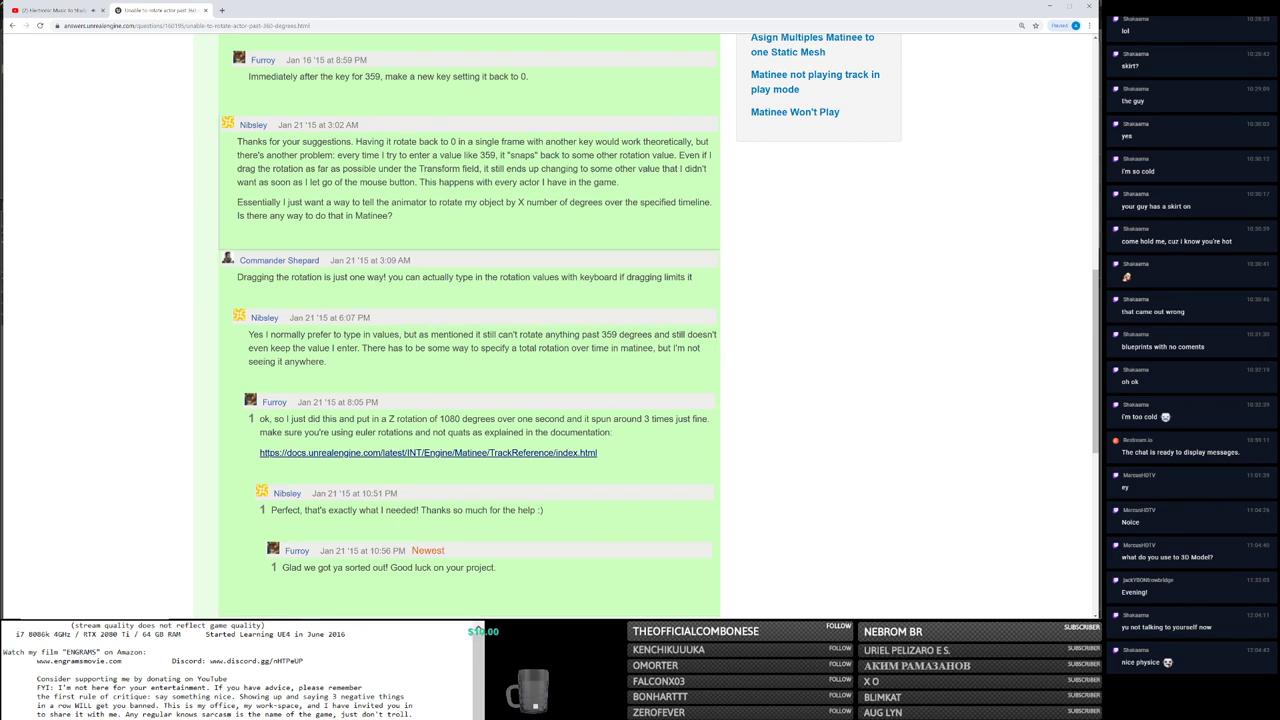
{"action": "scroll", "coordinate": [495, 193], "scroll_direction": "down", "scroll_amount": 2}
{"action": "key", "text": "alt+Left"}
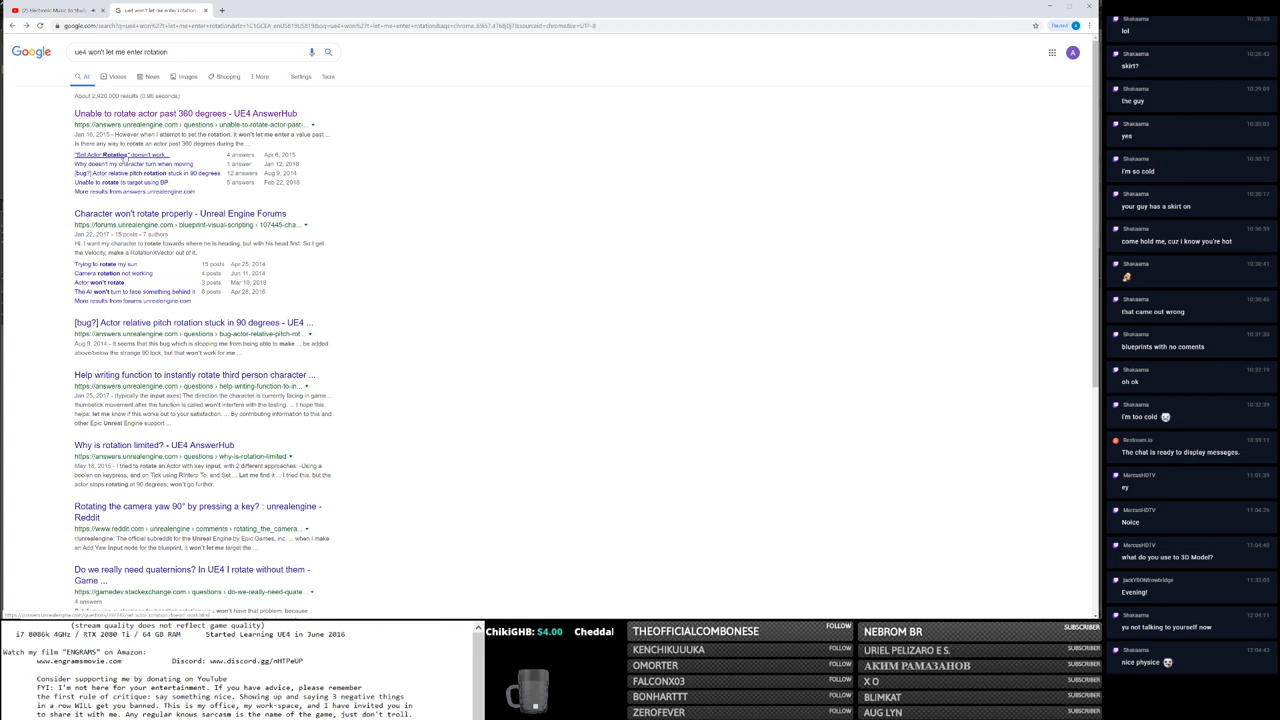
{"action": "key", "text": "alt+Tab"}
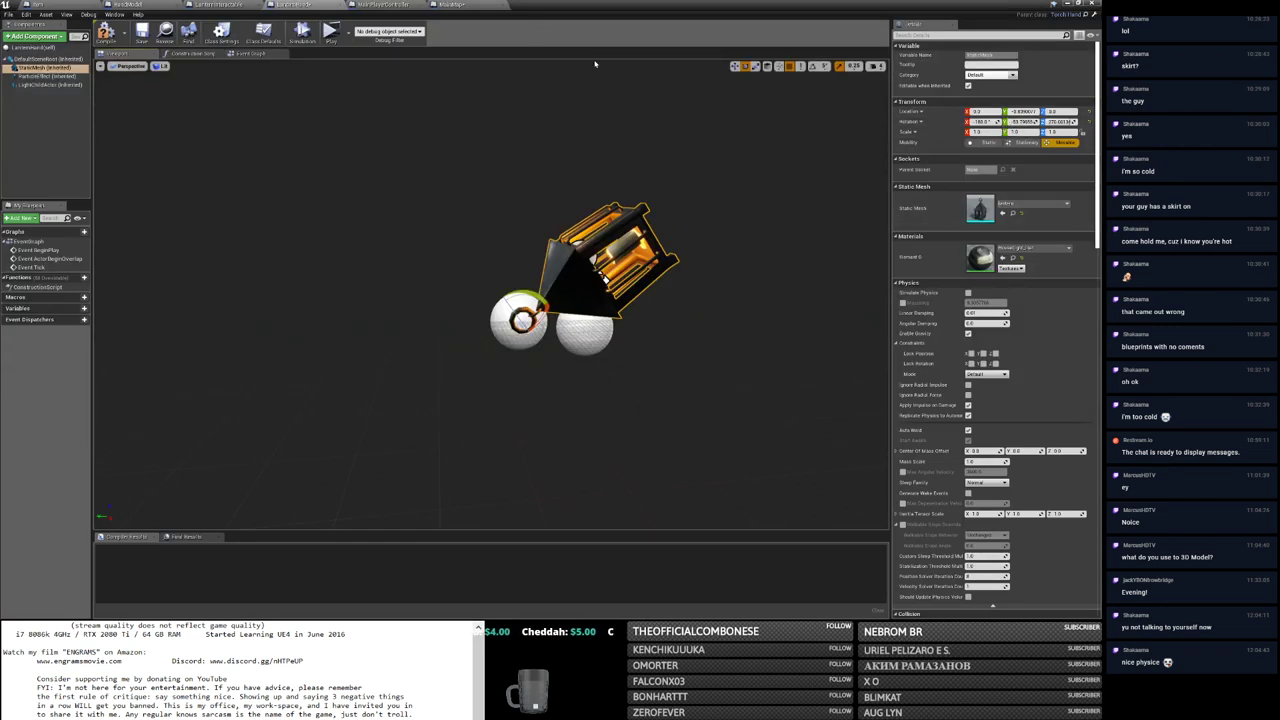
Step: Paste the copied rotation into the LanternInteractable blueprint's Left Hand Offset
{"action": "left_click", "coordinate": [222, 5]}
{"action": "right_click", "coordinate": [912, 230]}
{"action": "left_click", "coordinate": [934, 246]}
Step: Retype the Left Hand Offset rotation values (1, 180), then refine the Y rotation
{"action": "left_click", "coordinate": [1030, 230]}
{"action": "type", "text": "180"}
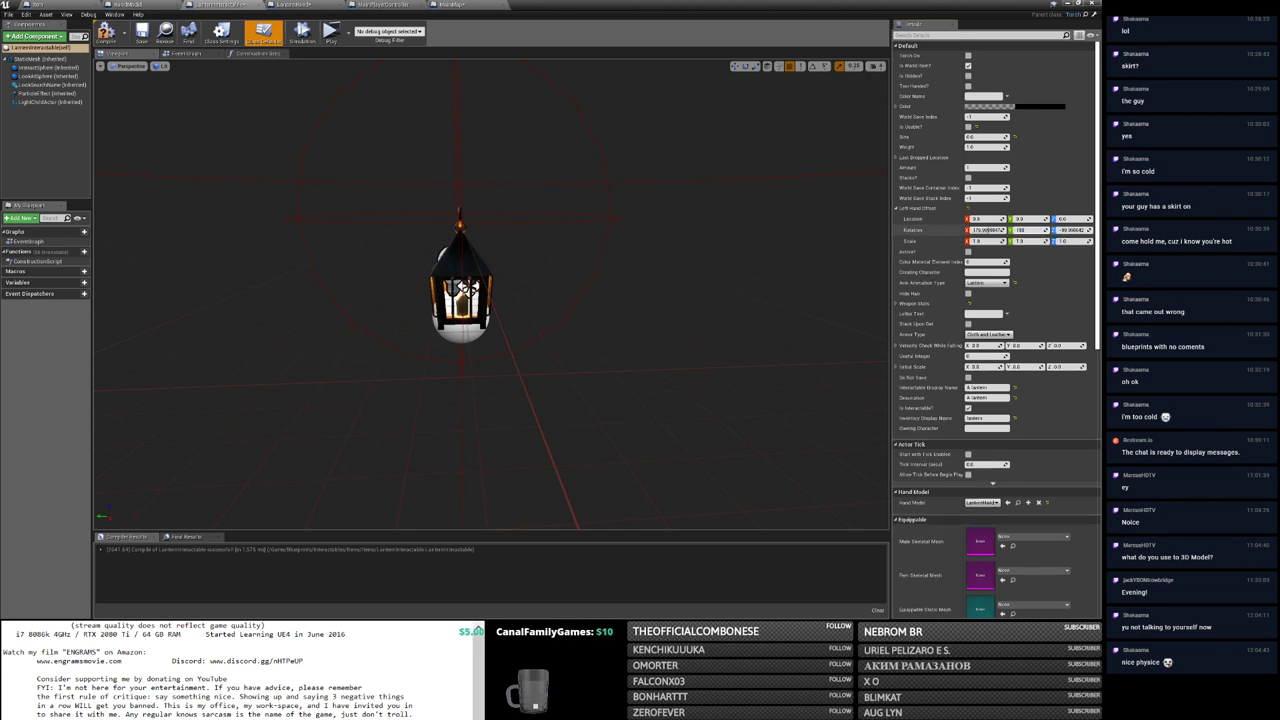
{"action": "key", "text": "Tab"}
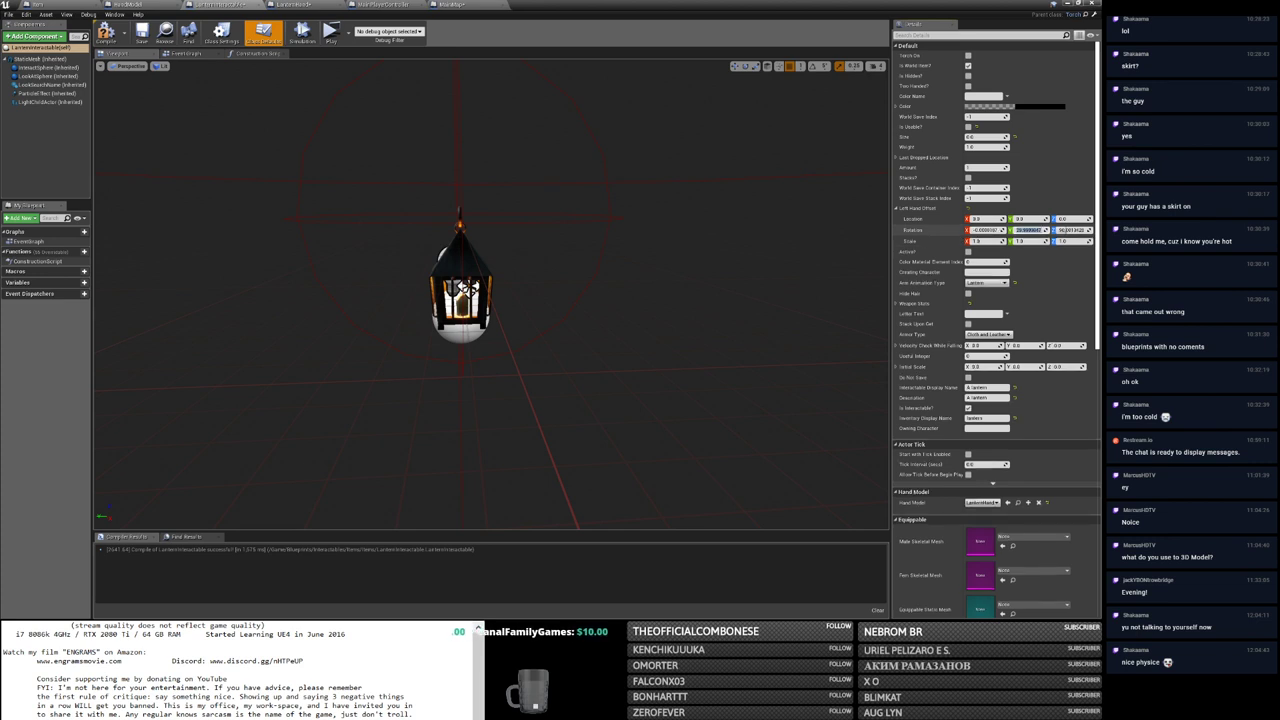
{"action": "type", "text": "180"}
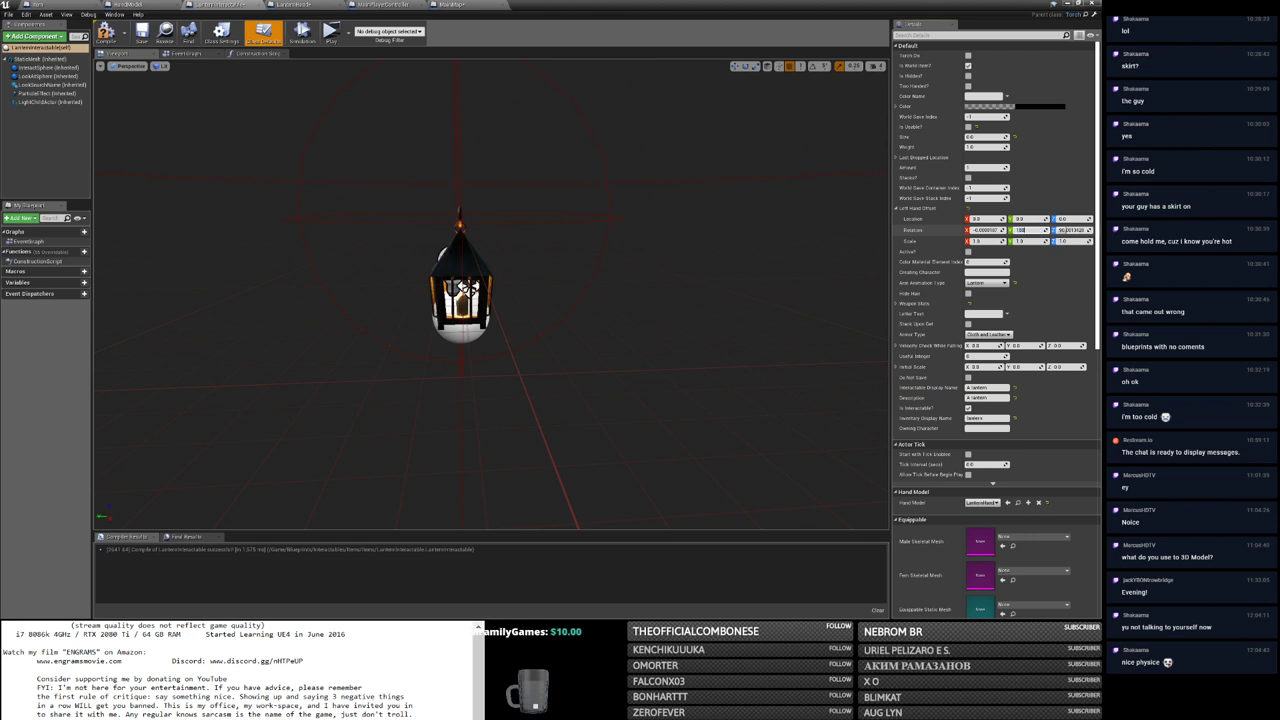
{"action": "key", "text": "Tab"}
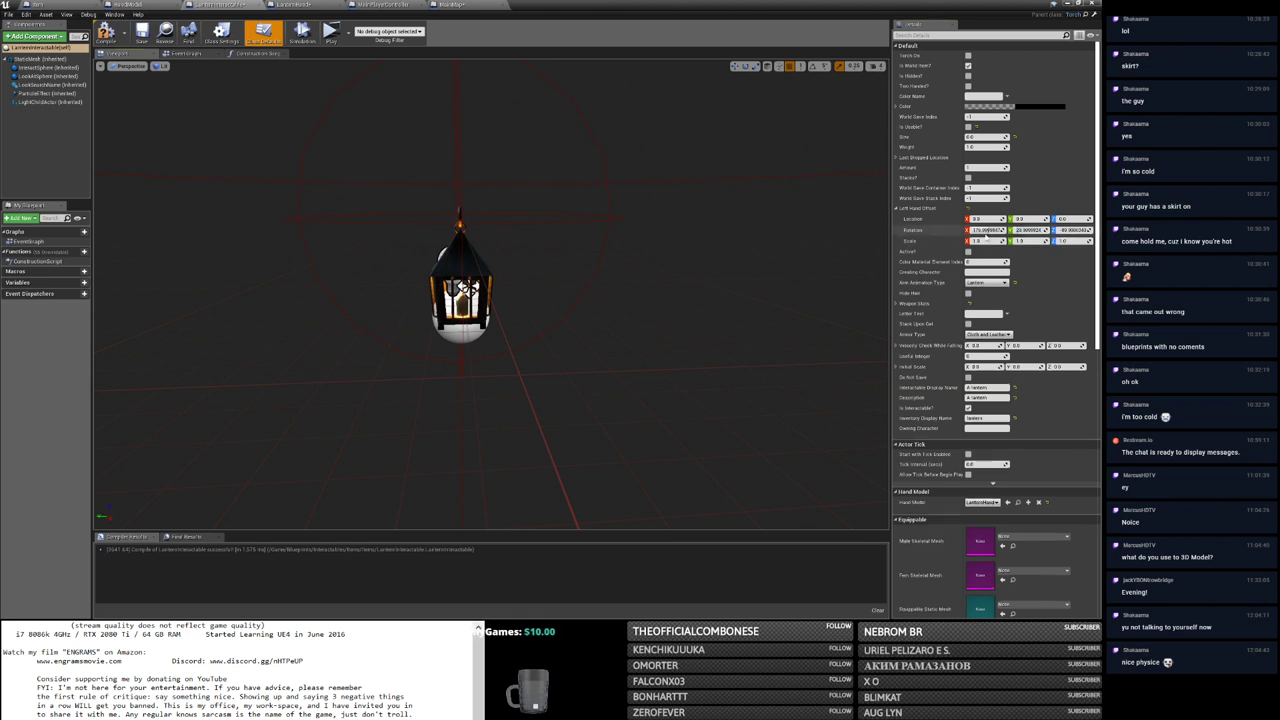
{"action": "key", "text": "Return"}
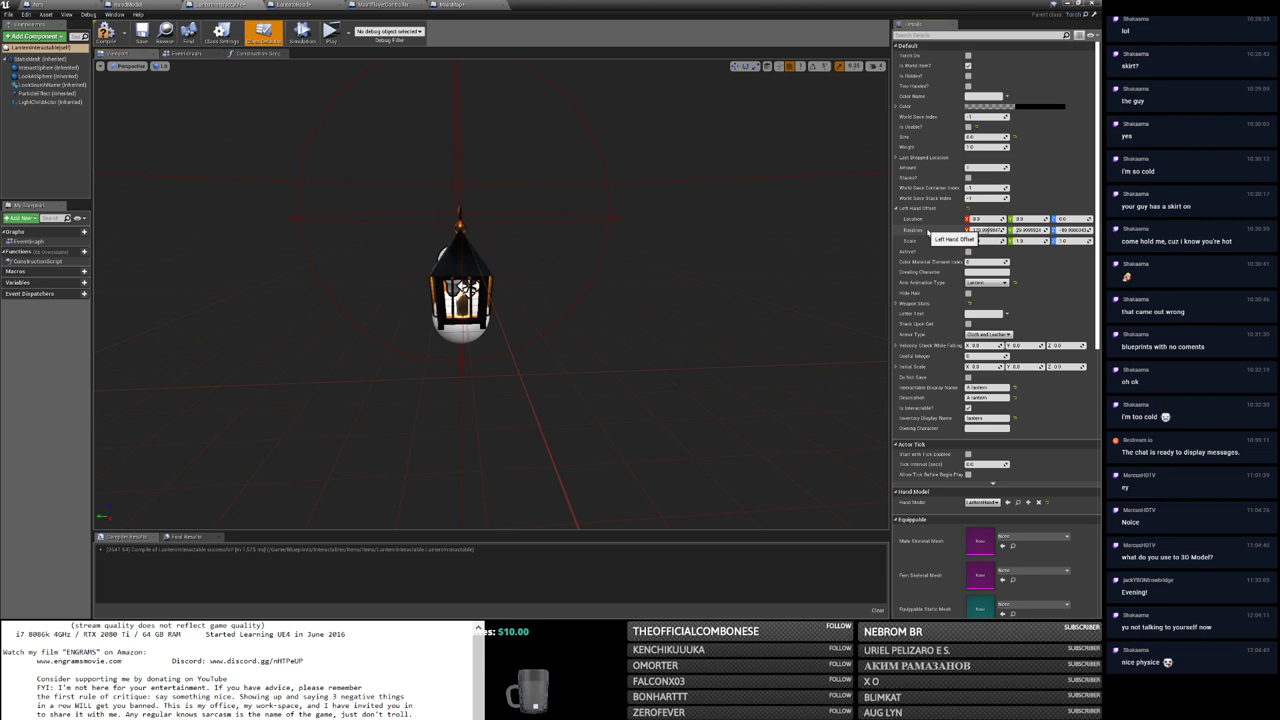
{"action": "left_click", "coordinate": [1030, 230]}
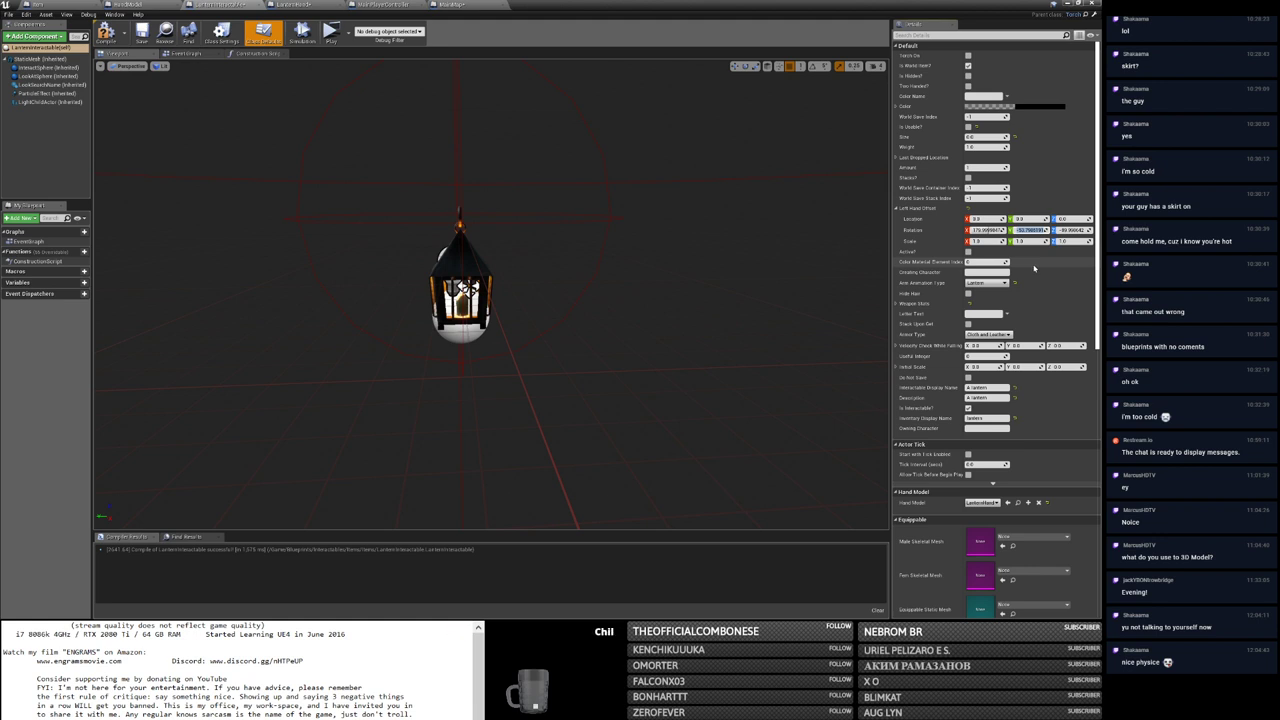
{"action": "key", "text": "Return"}
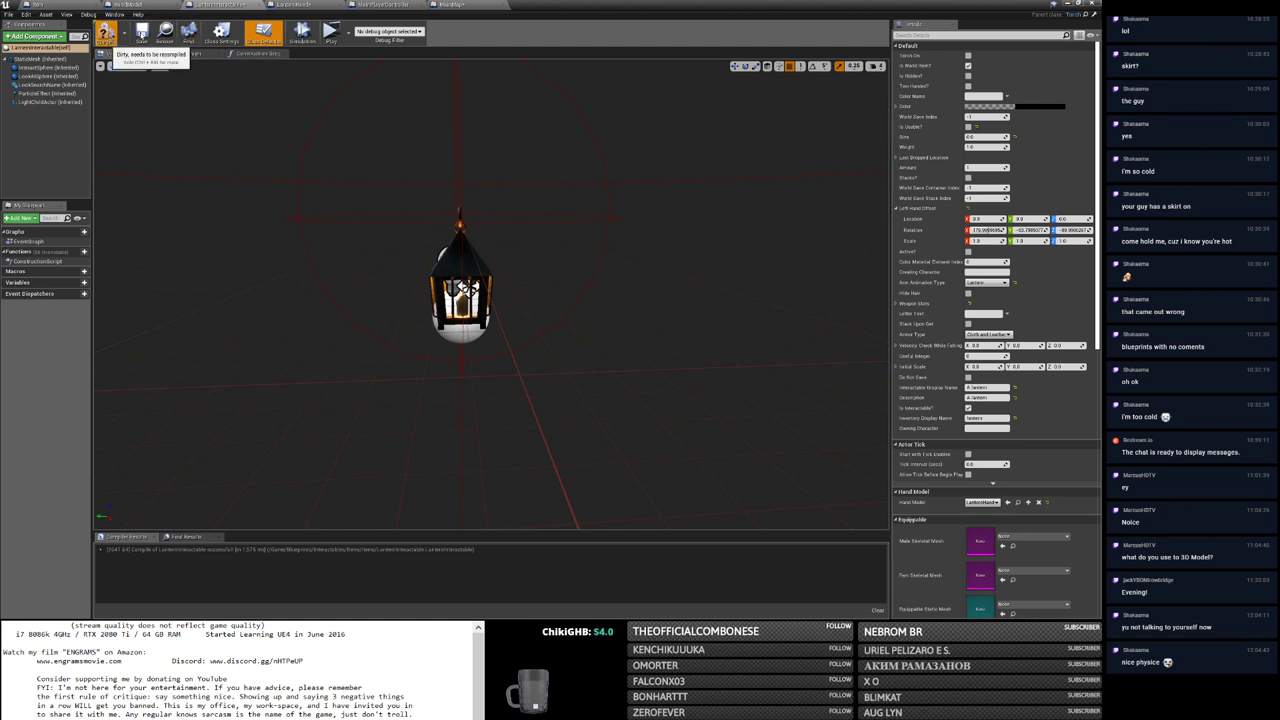
Step: Recompile the lantern blueprint and check the lantern in hand in a standalone game preview
{"action": "left_click", "coordinate": [105, 31]}
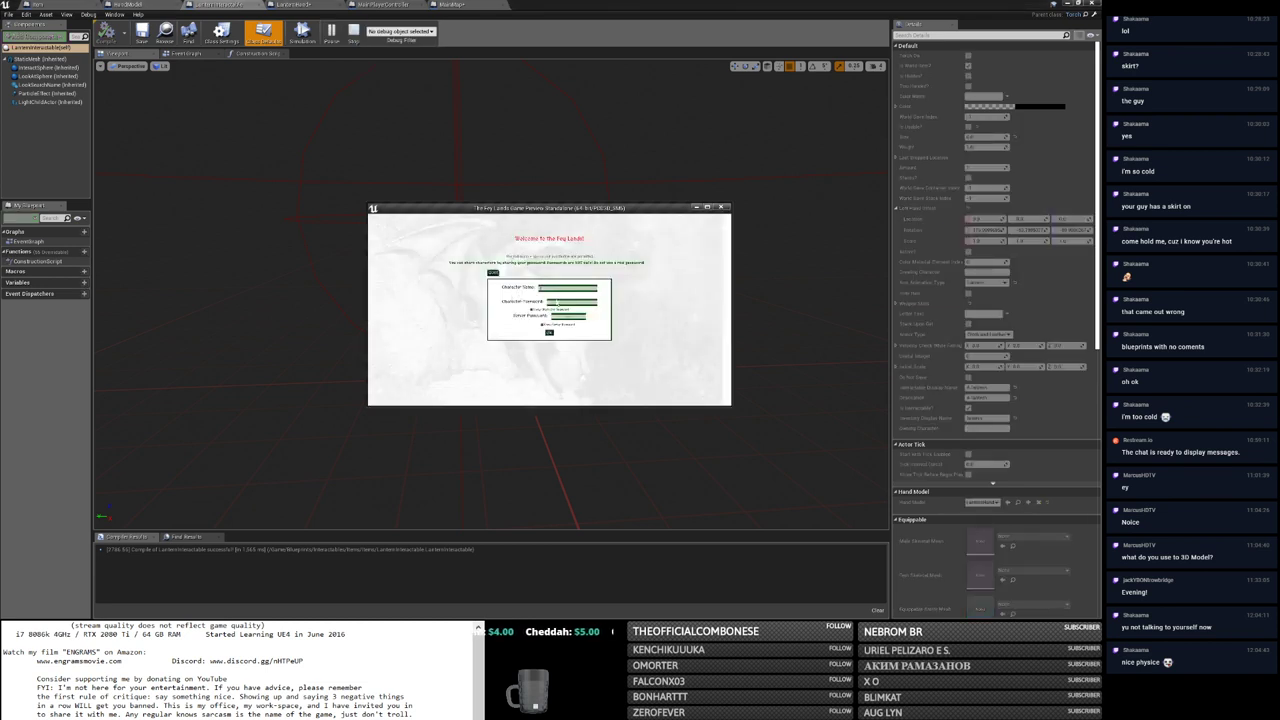
{"action": "left_click", "coordinate": [549, 332]}
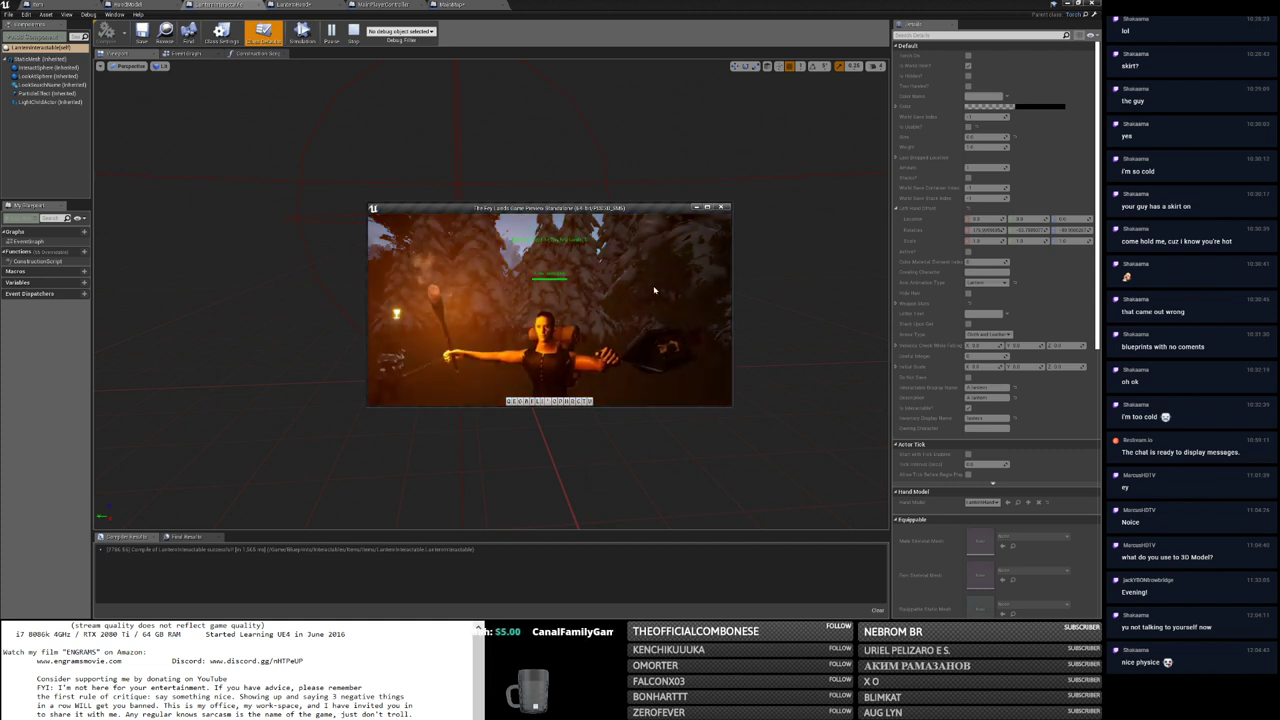
{"action": "left_click", "coordinate": [726, 208]}
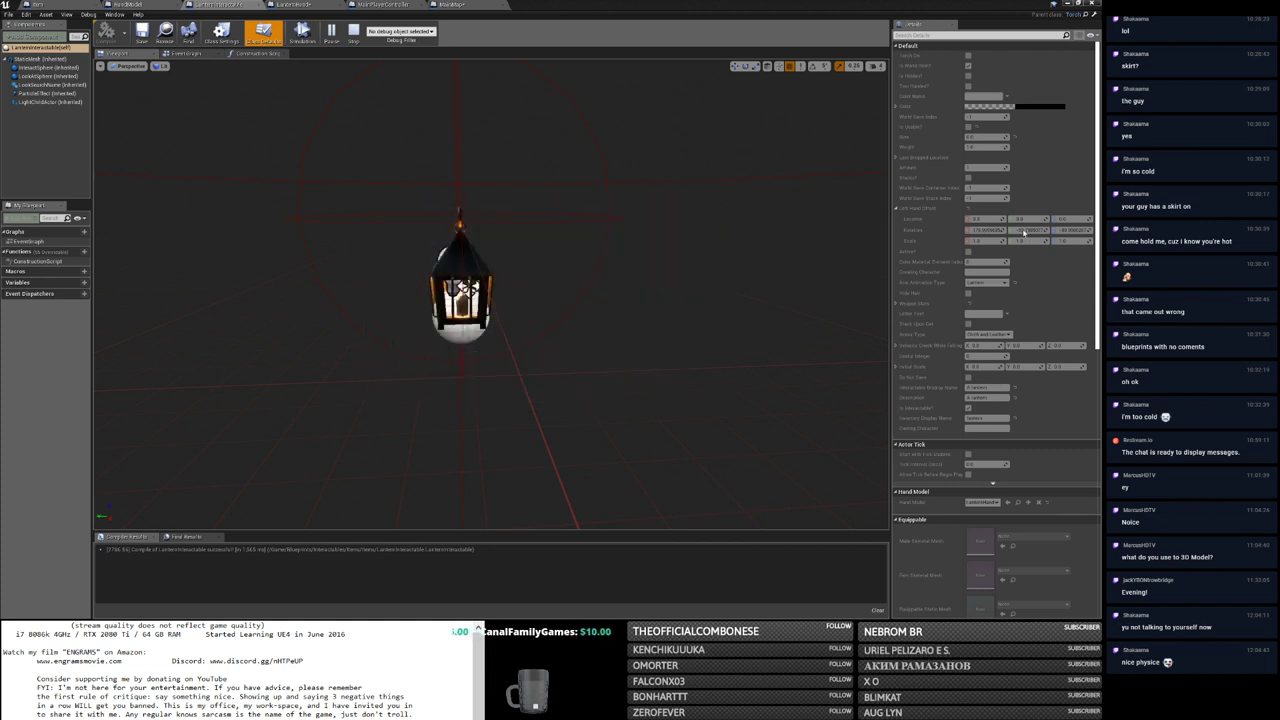
{"action": "left_click", "coordinate": [1030, 230]}
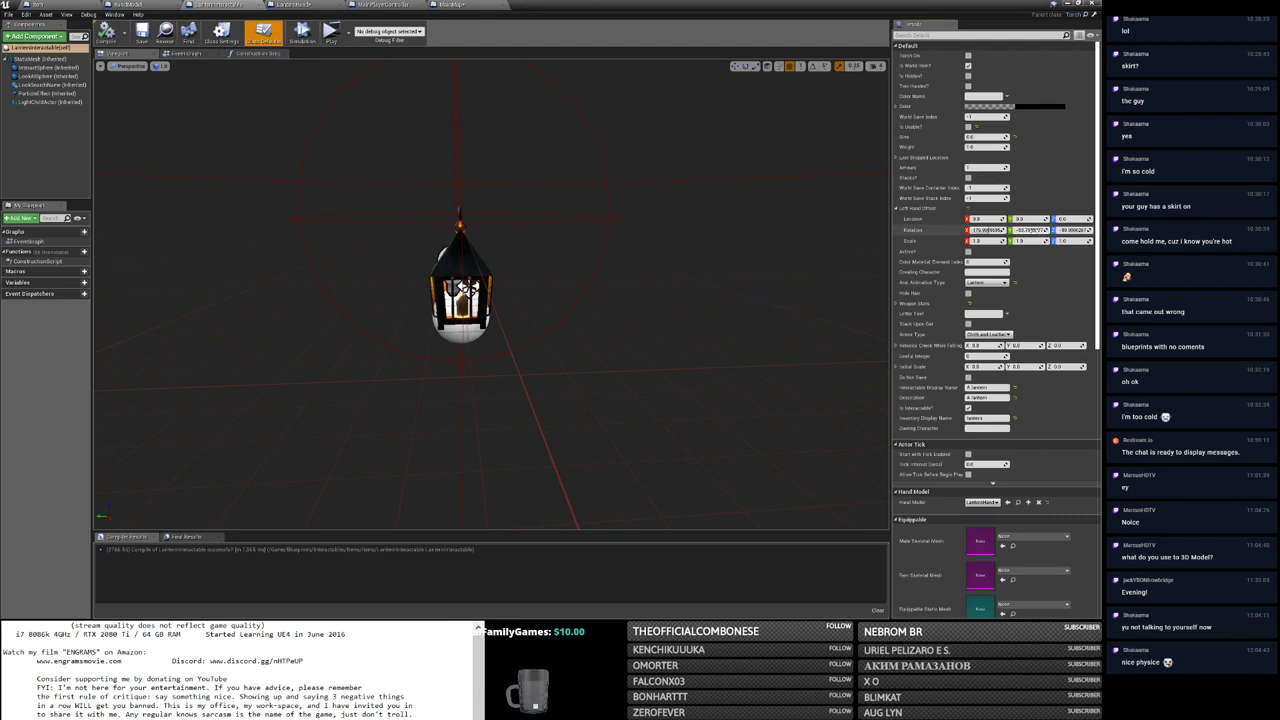
Step: Set the Left Hand Offset Y rotation to 0 and recompile the lantern blueprint
{"action": "type", "text": "0"}
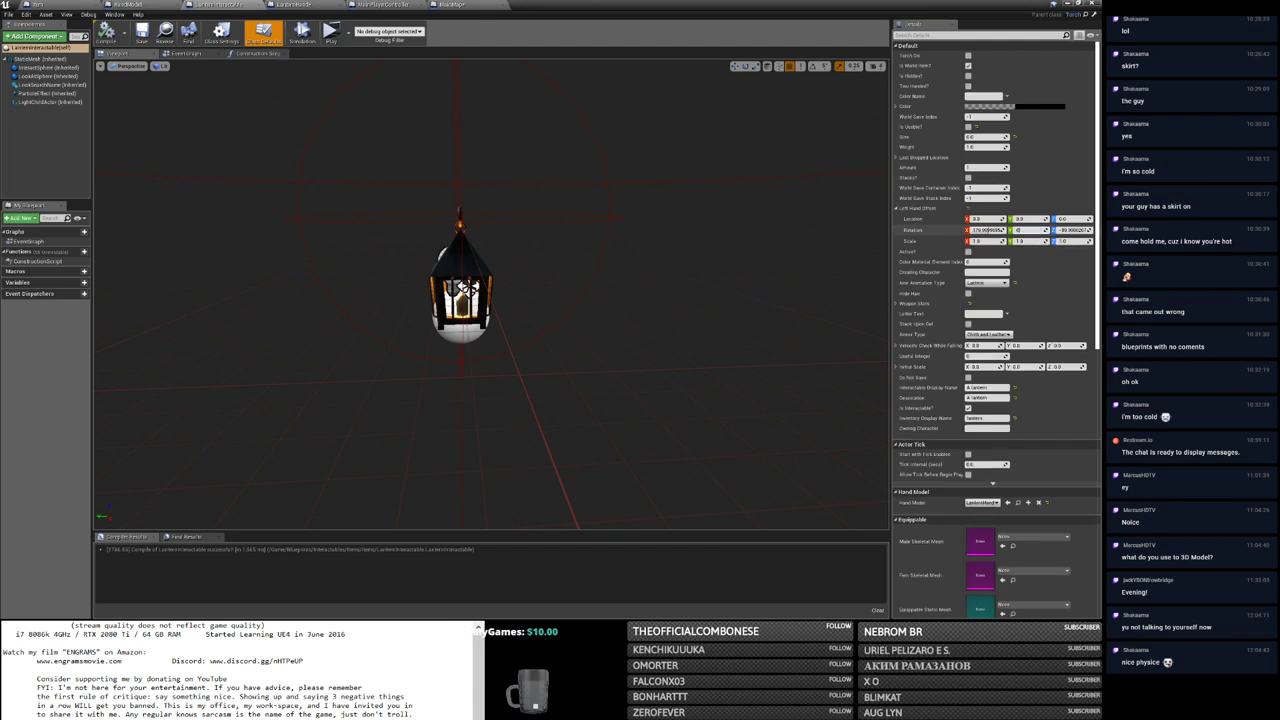
{"action": "key", "text": "Return"}
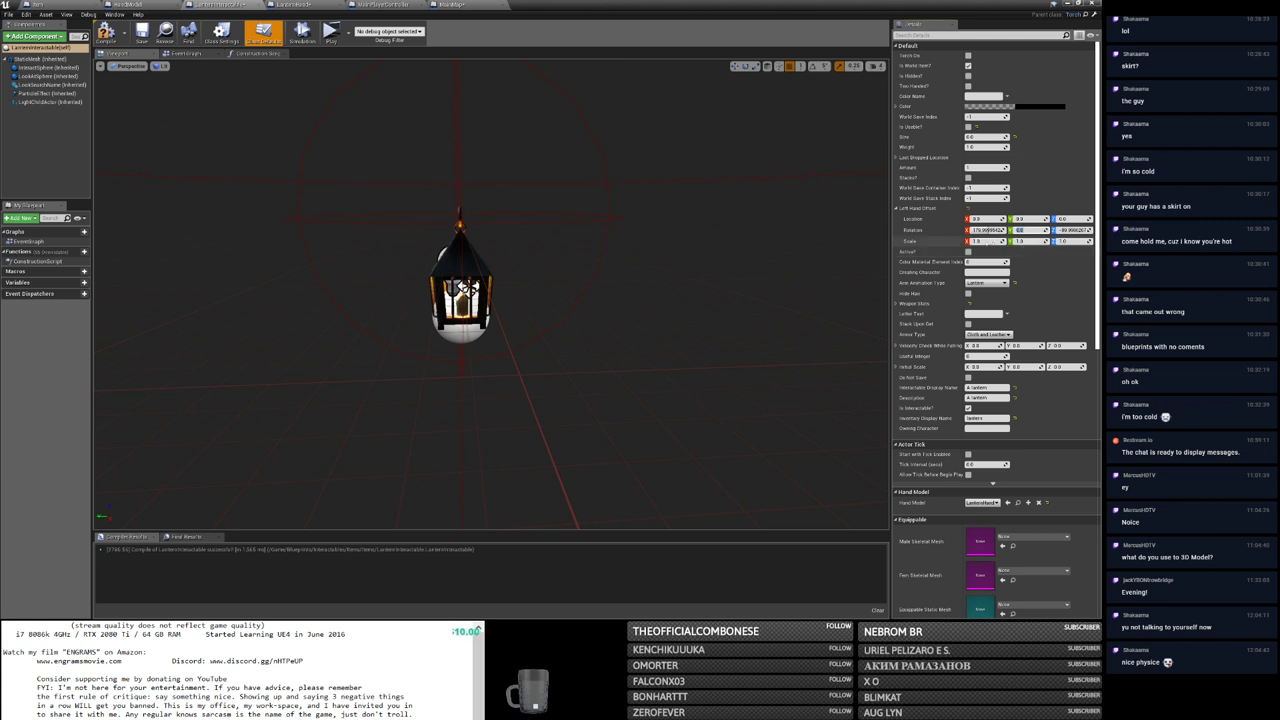
{"action": "left_click", "coordinate": [1030, 230]}
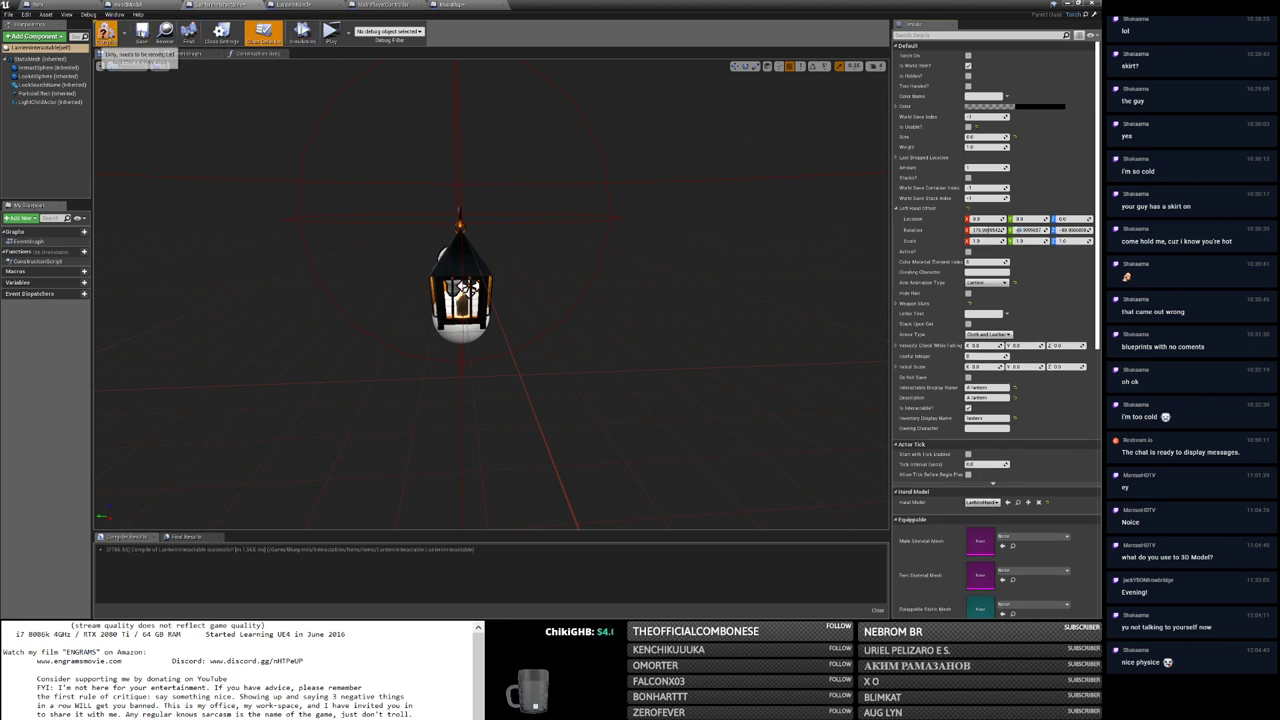
{"action": "left_click", "coordinate": [106, 34]}
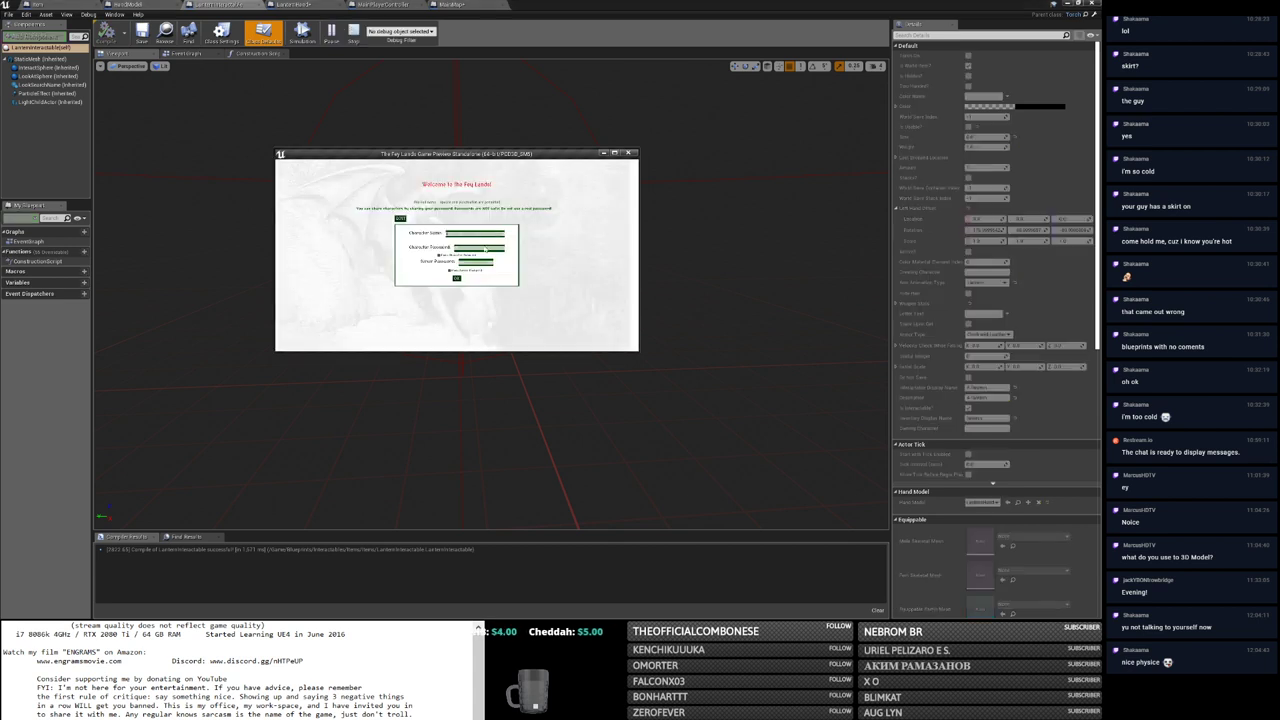
Step: Log into the standalone game, make it fullscreen, and run the character into the forest
{"action": "left_click", "coordinate": [458, 279]}
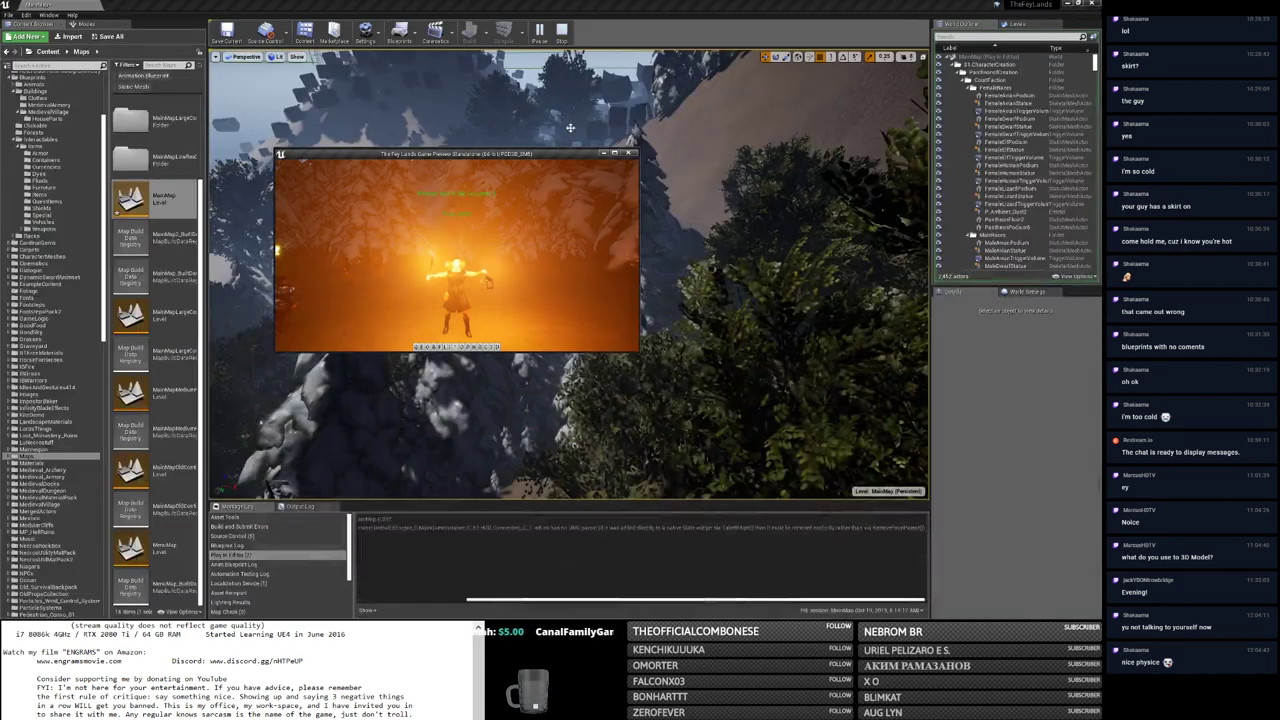
{"action": "key", "text": "alt+Return"}
{"action": "key", "text": "w"}
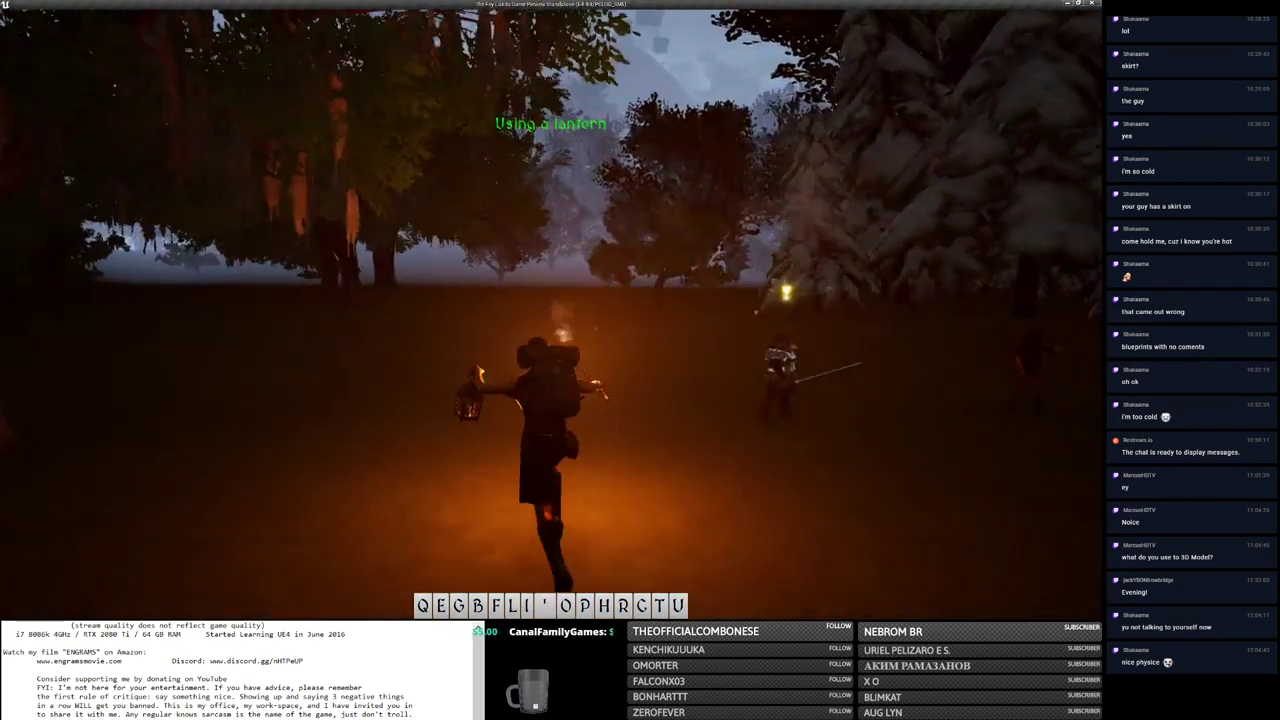
{"action": "key", "text": "w"}
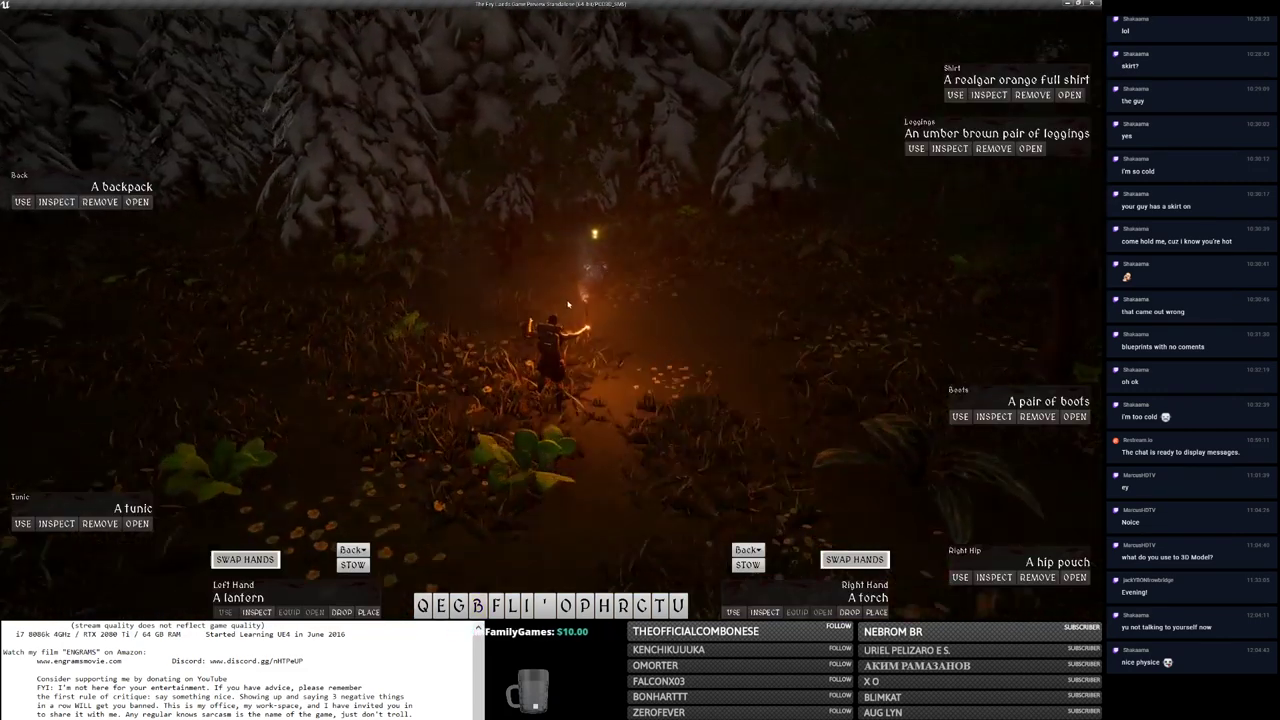
Step: Drop the torch, orbit the camera to inspect the held lantern, and return to the editor
{"action": "left_click", "coordinate": [848, 611]}
{"action": "key", "text": "Tab"}
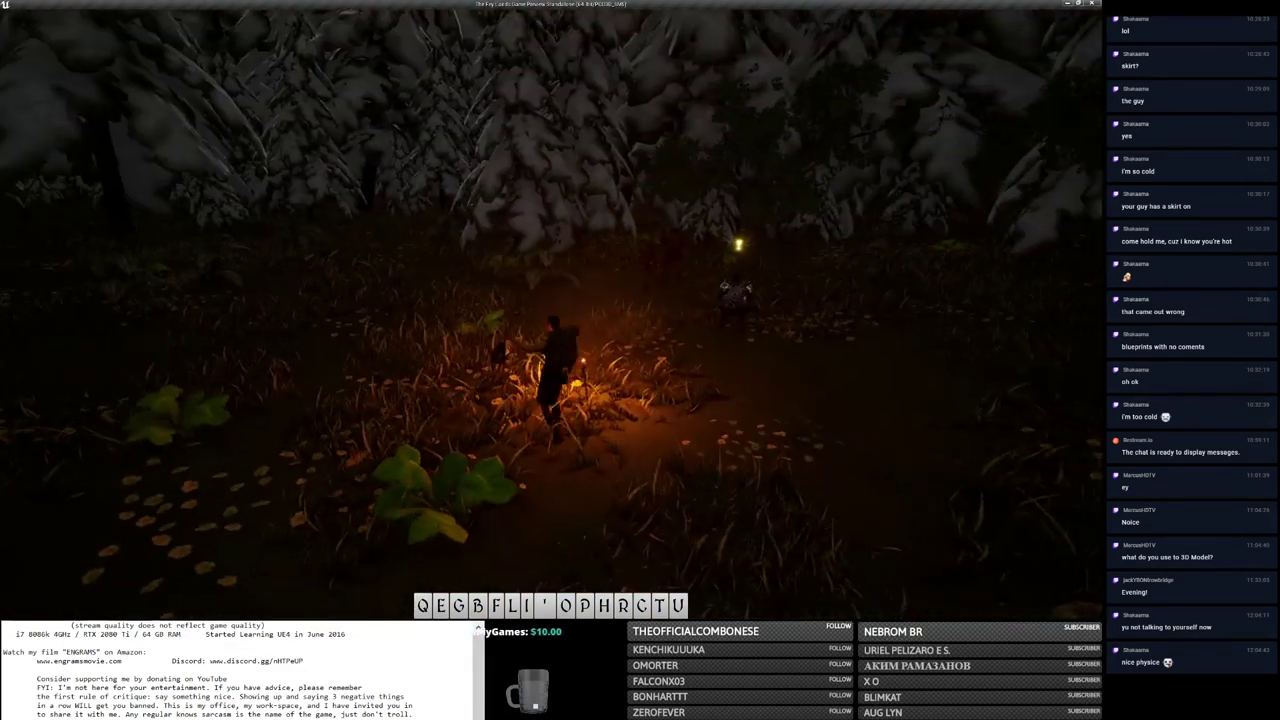
{"action": "mouse_move", "coordinate": [93, 30]}
{"action": "right_mouse_down"}
{"action": "mouse_move", "coordinate": [755, 494]}
{"action": "mouse_move", "coordinate": [735, 444]}
{"action": "right_mouse_up"}
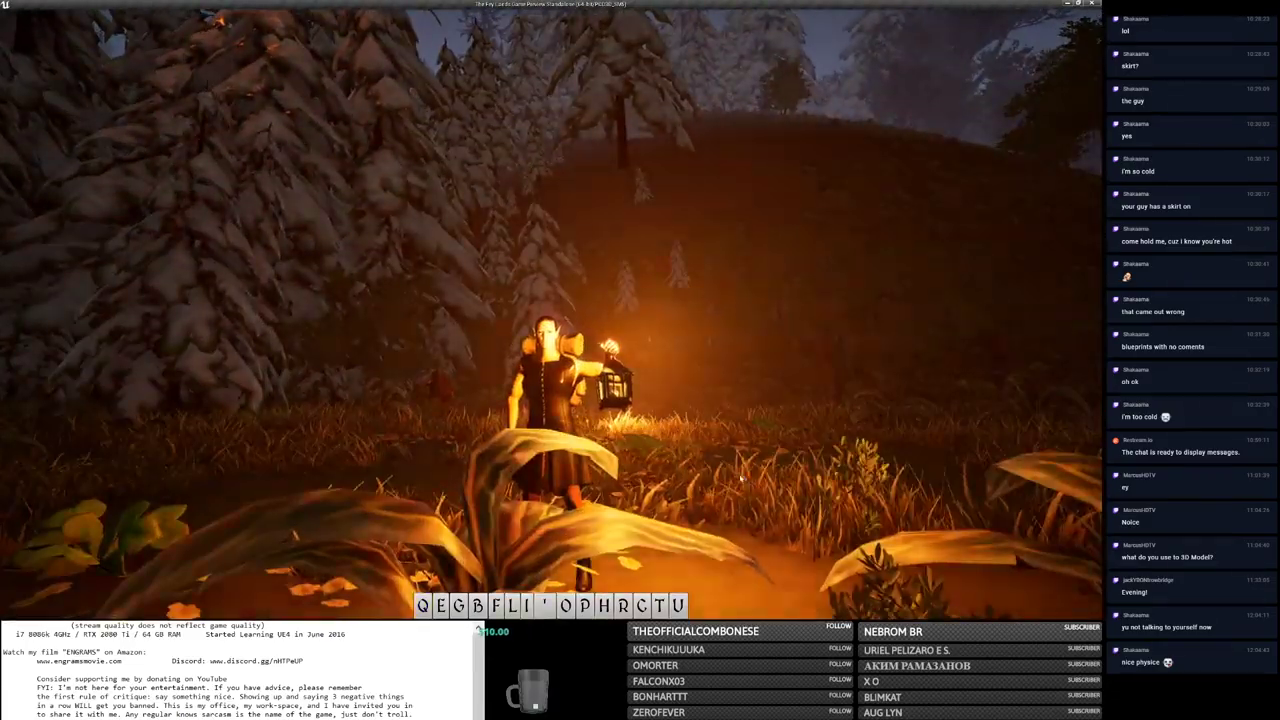
{"action": "key", "text": "Escape"}
{"action": "key", "text": "alt+Tab"}
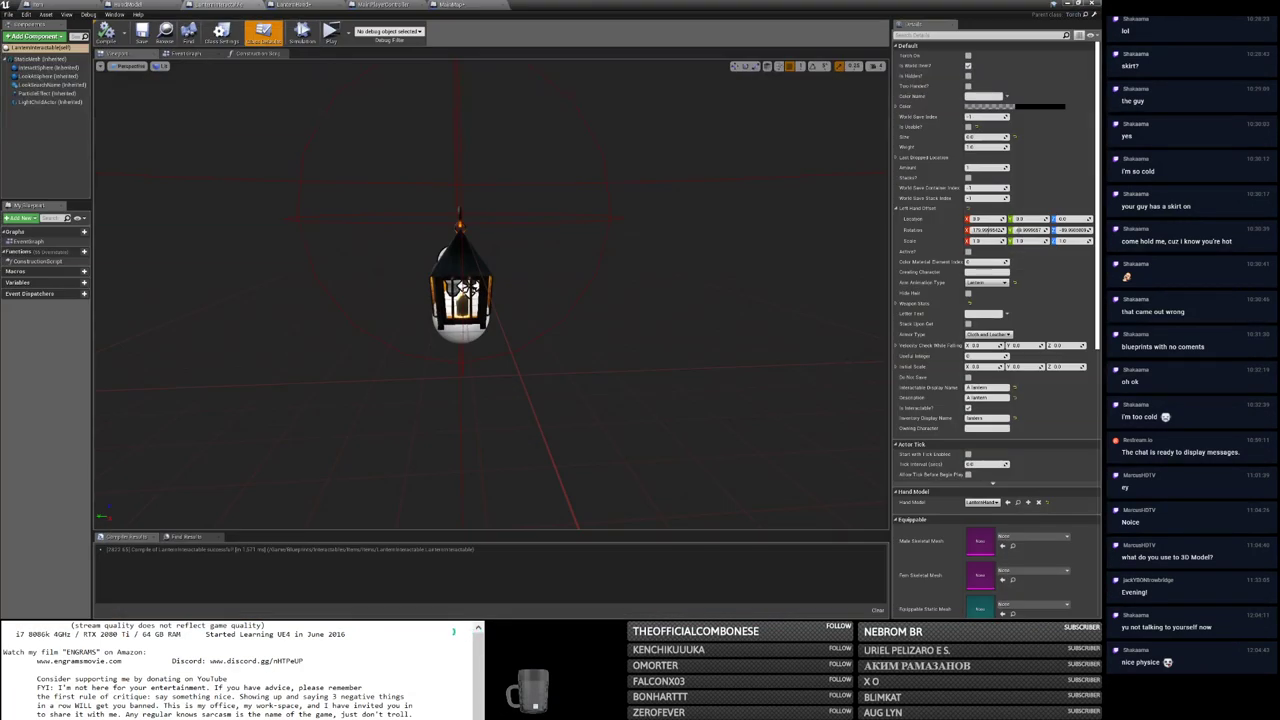
Step: Move the lantern's LightChildActor lower inside the lantern
{"action": "left_click", "coordinate": [45, 102]}
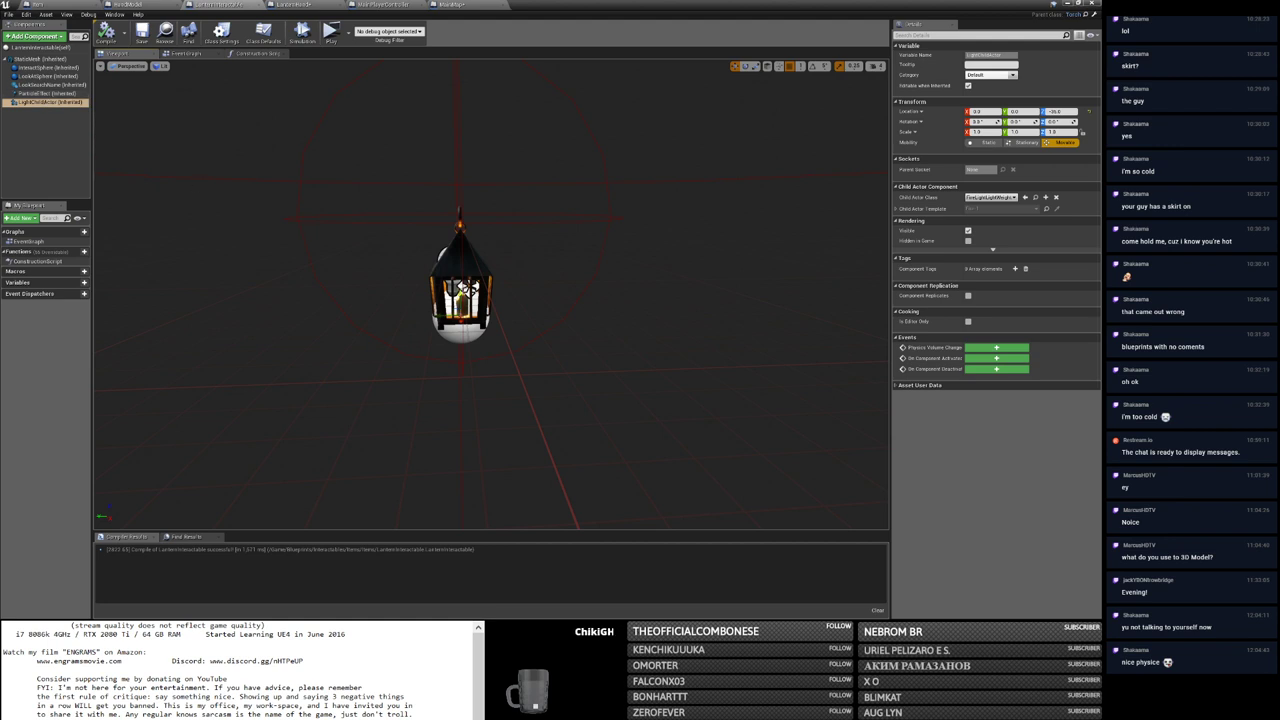
{"action": "right_click_drag", "start_coordinate": [700, 300], "coordinate": [690, 230]}
{"action": "key", "text": "f"}
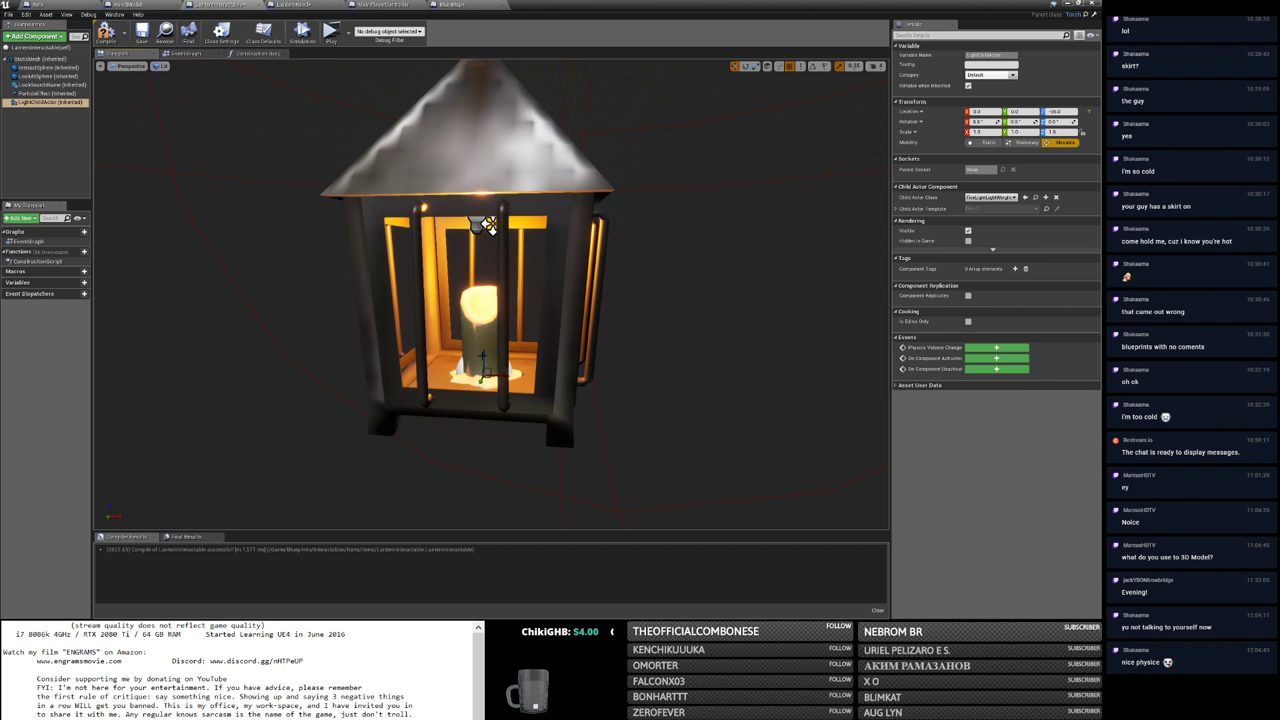
{"action": "left_click_drag", "start_coordinate": [490, 224], "coordinate": [490, 276]}
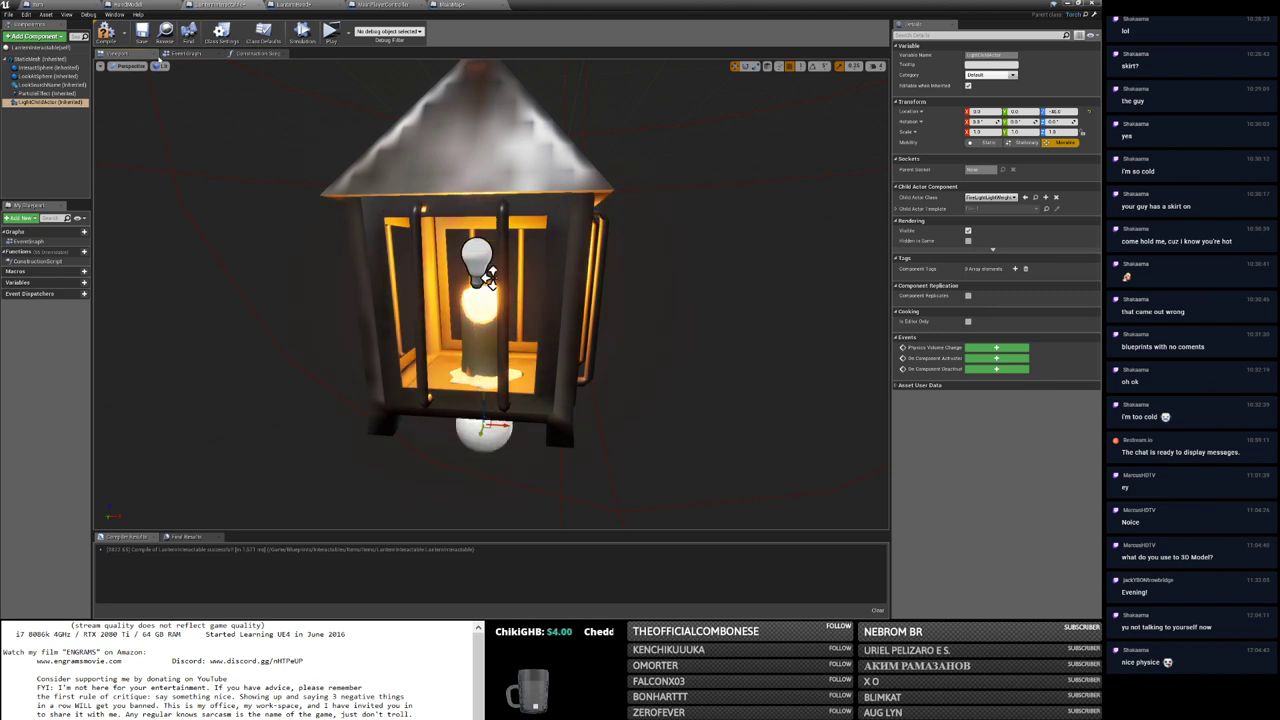
Step: Compile the LanternInteractable and LanternHand blueprints, then bring up the MainMap Level Blueprint
{"action": "left_click", "coordinate": [106, 34]}
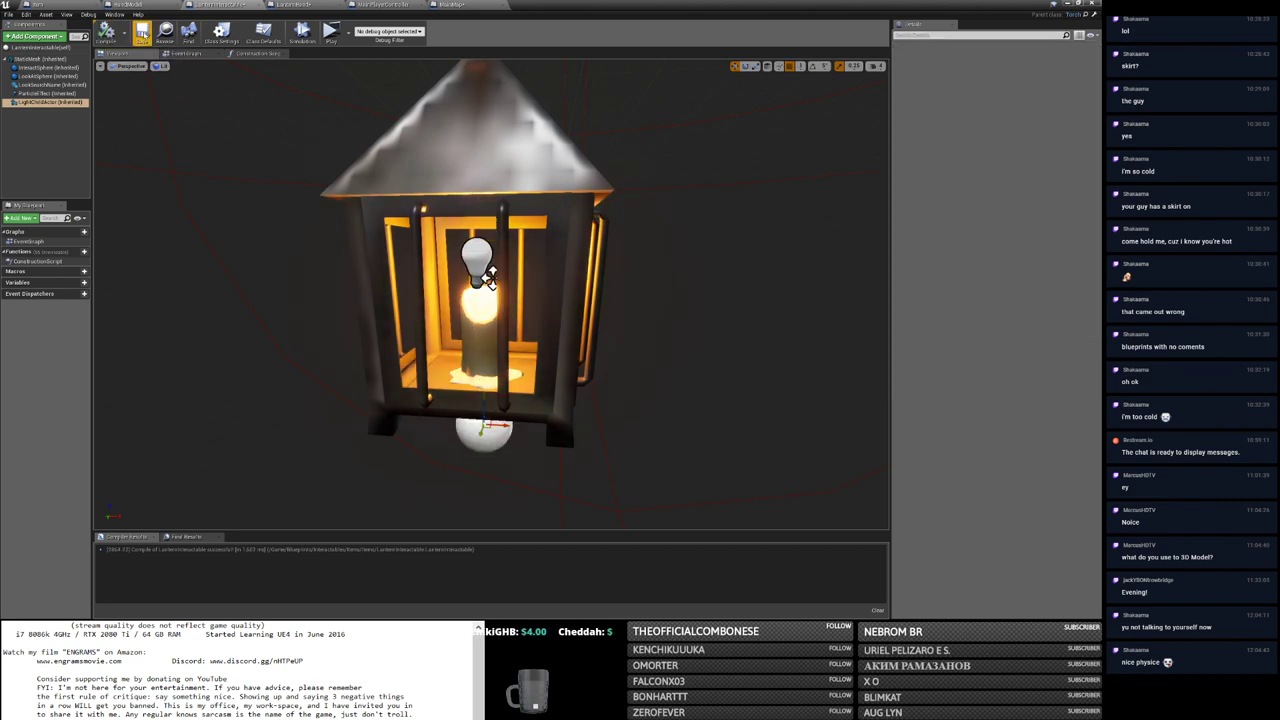
{"action": "left_click", "coordinate": [310, 4]}
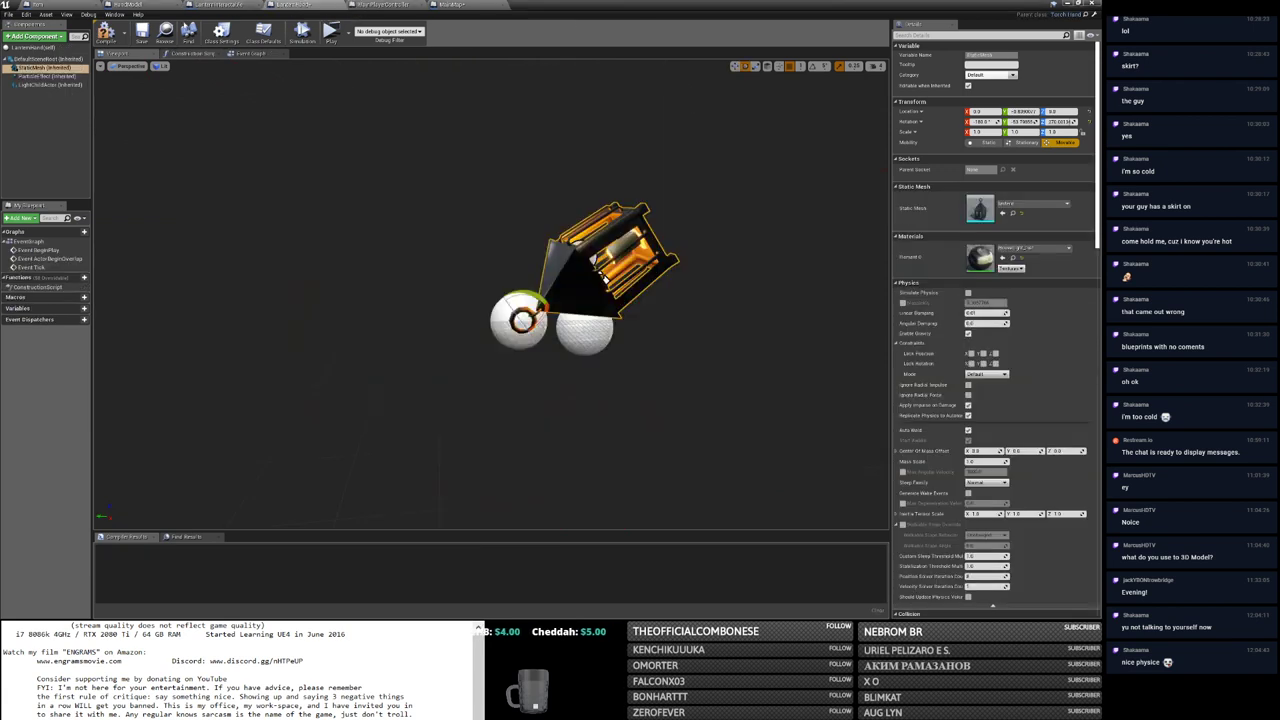
{"action": "left_click", "coordinate": [106, 34]}
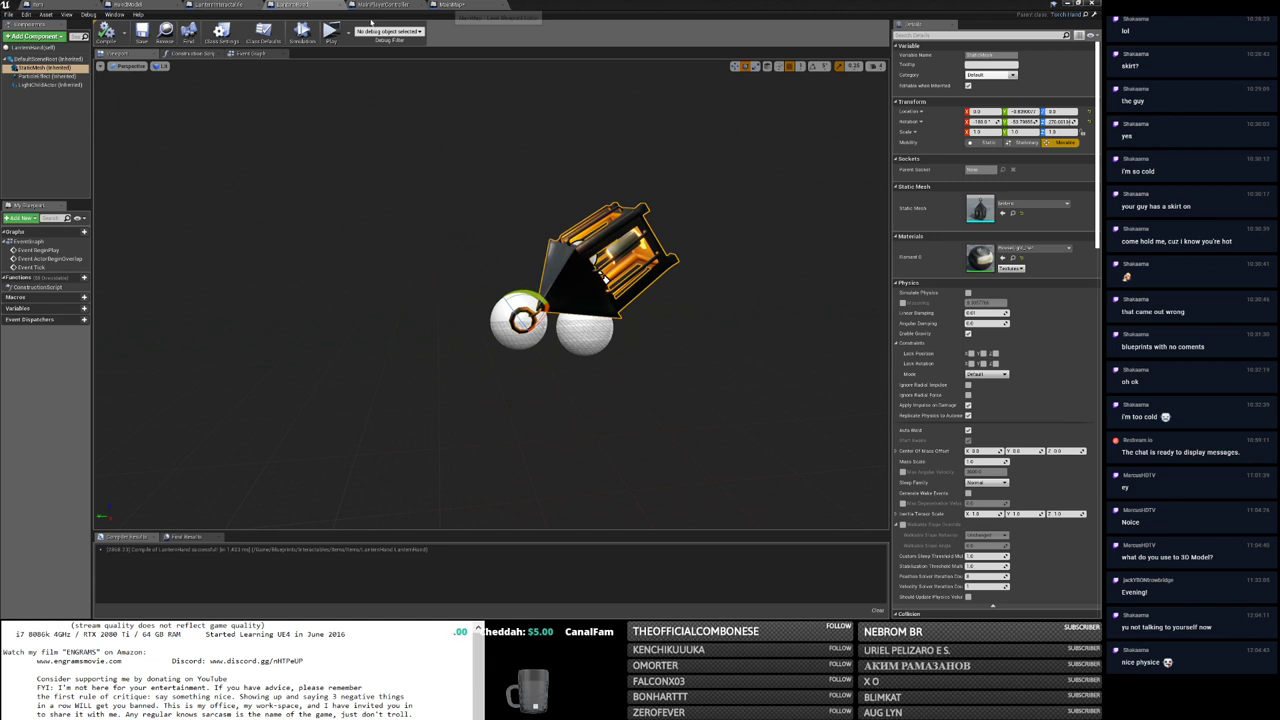
{"action": "left_click", "coordinate": [450, 5]}
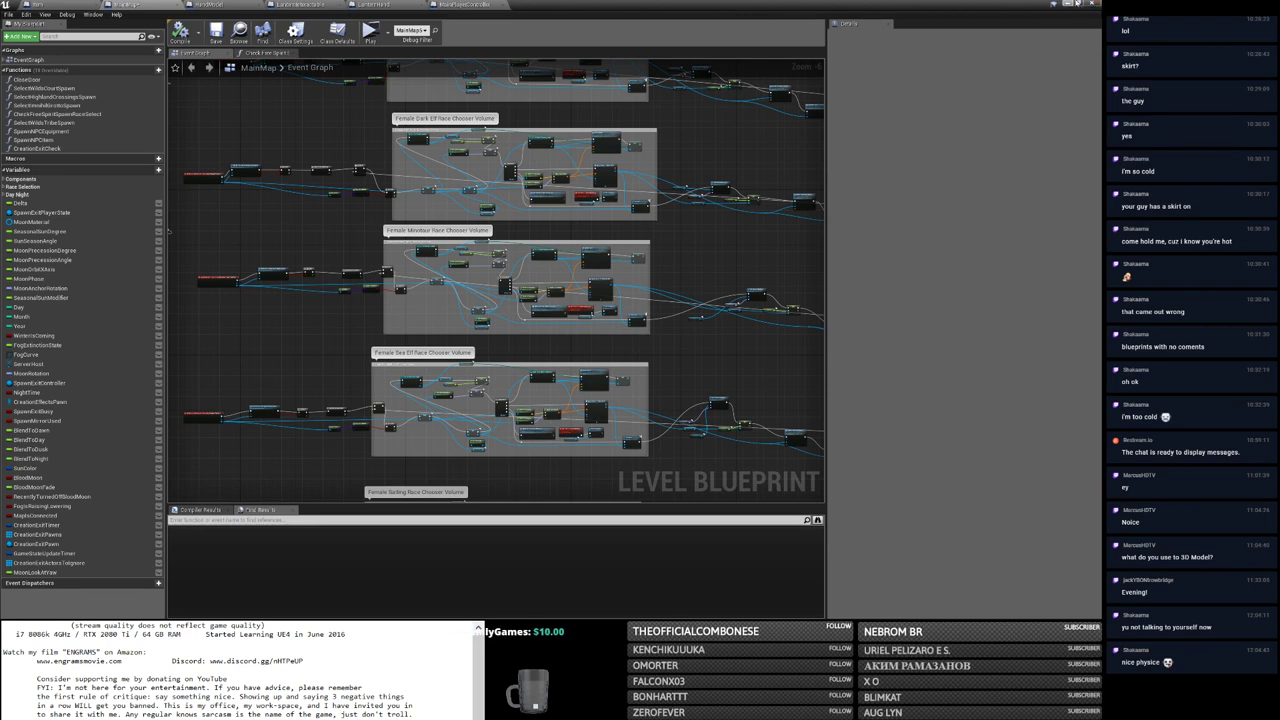
Step: Close the Level Blueprint and open HUD_NewPlayer from UI > Menus, filtered by 'new'
{"action": "left_click", "coordinate": [1100, 3]}
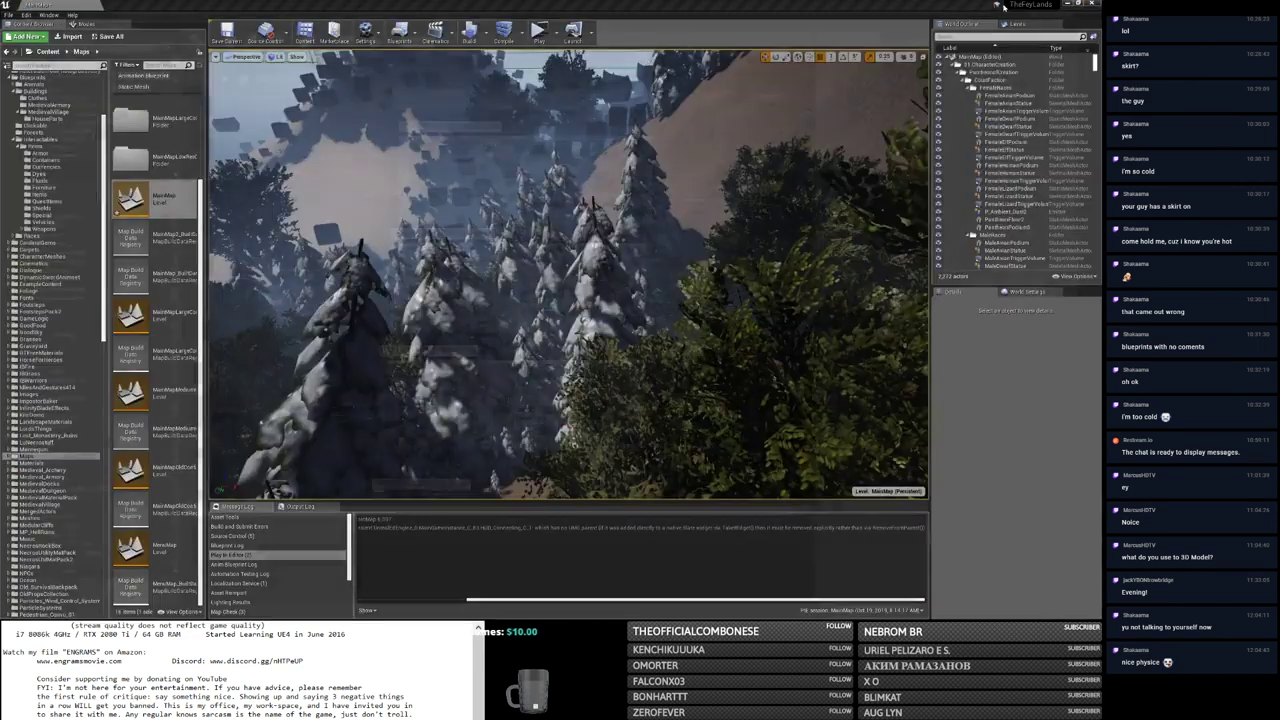
{"action": "scroll", "coordinate": [47, 592], "scroll_direction": "down", "scroll_amount": 3}
{"action": "left_click", "coordinate": [22, 531]}
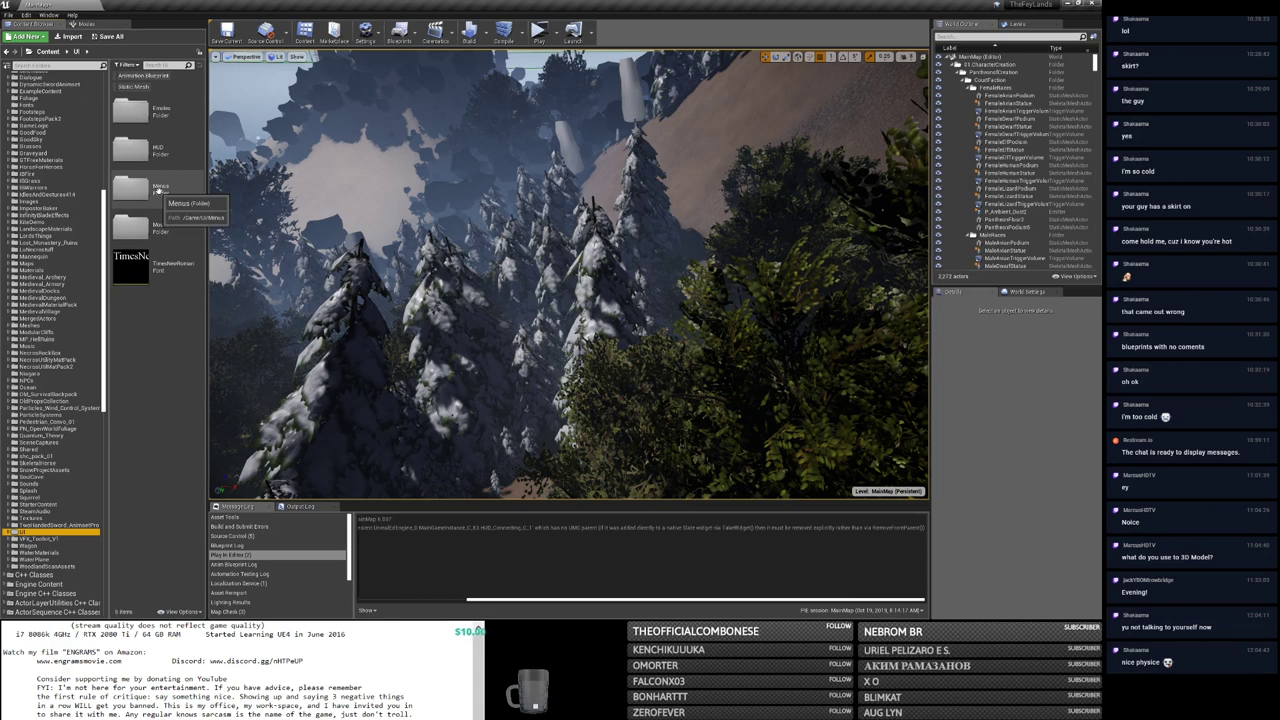
{"action": "double_click", "coordinate": [157, 190]}
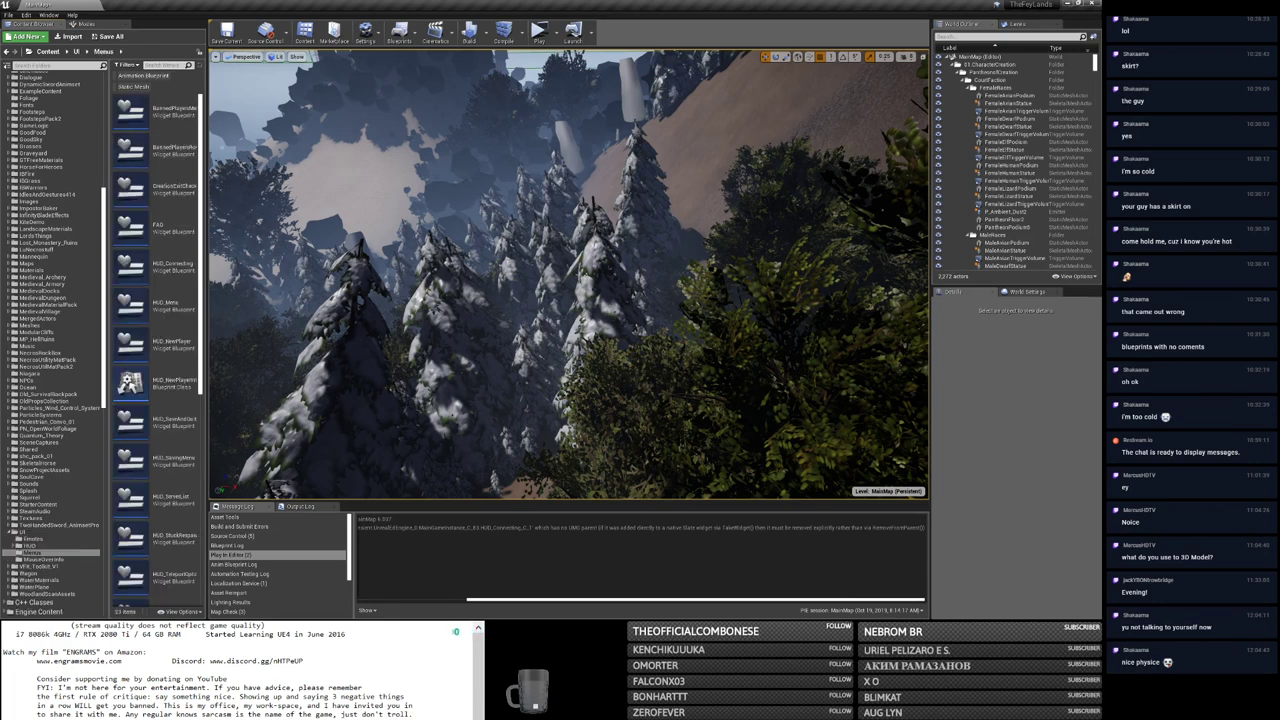
{"action": "type", "text": "new"}
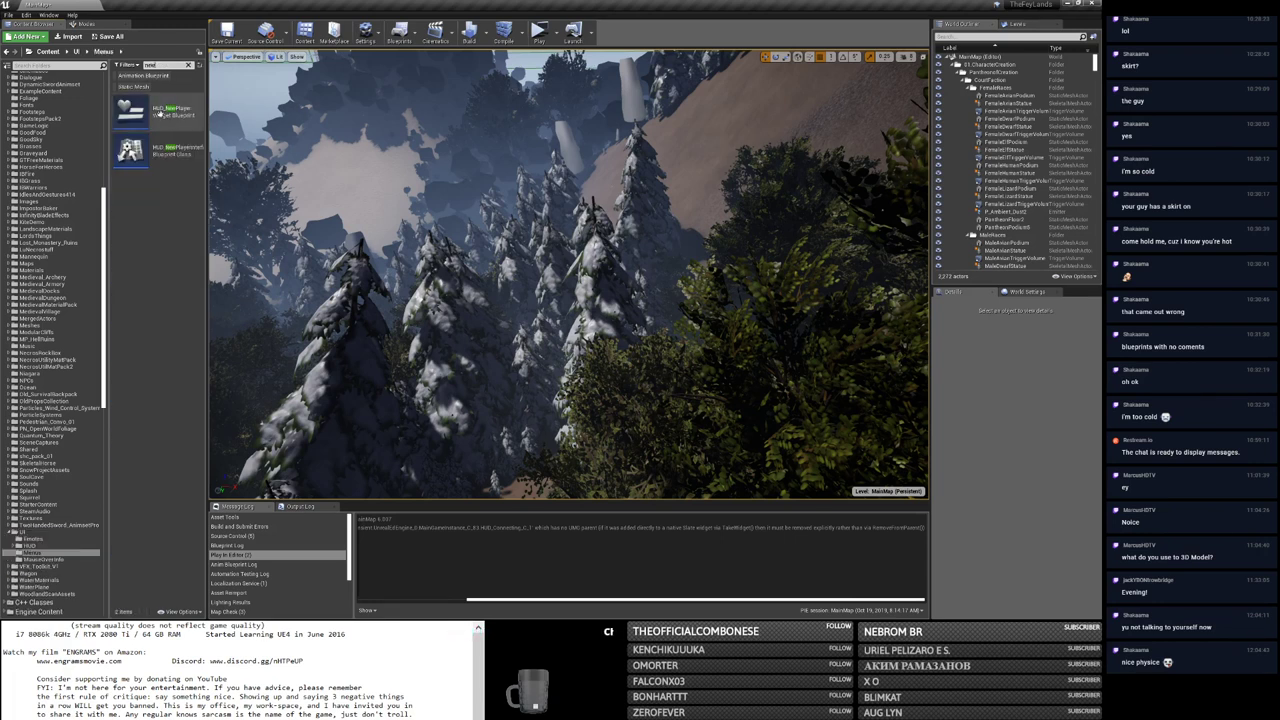
{"action": "double_click", "coordinate": [162, 120]}
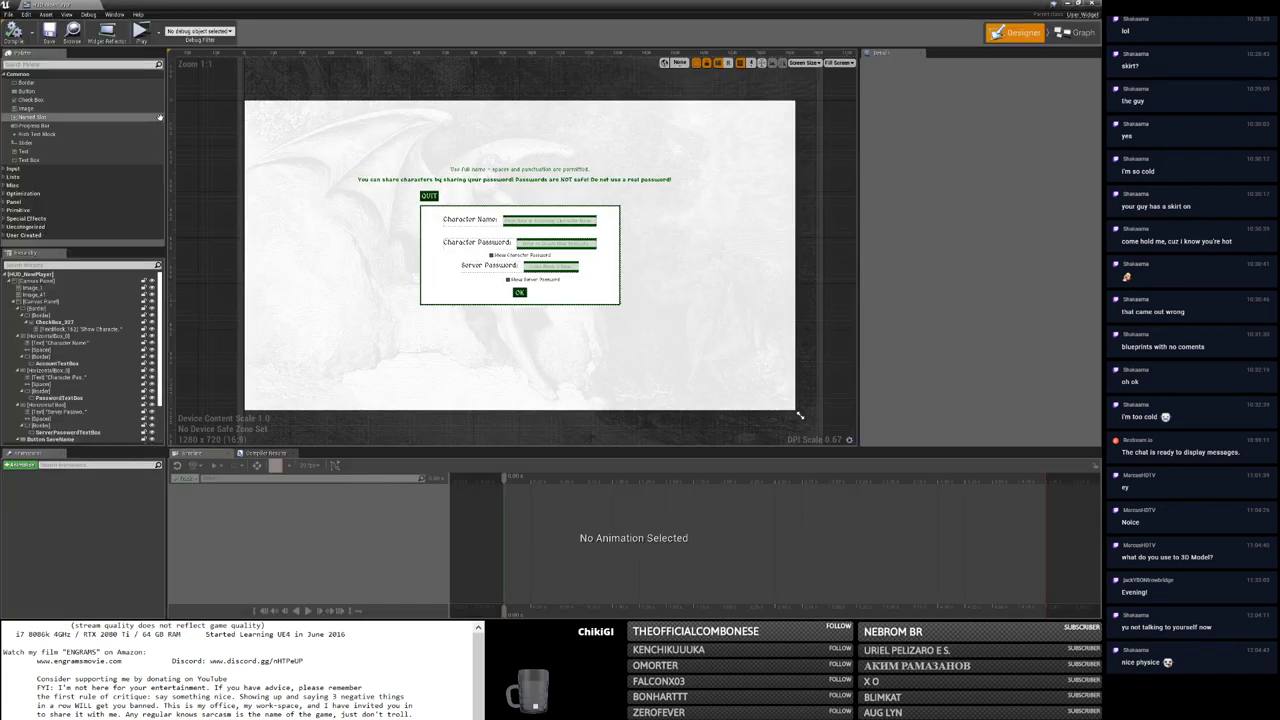
Step: Set CheckBox_327's Vertical Alignment to Center, then save and close the HUD_NewPlayer widget
{"action": "left_click", "coordinate": [508, 289]}
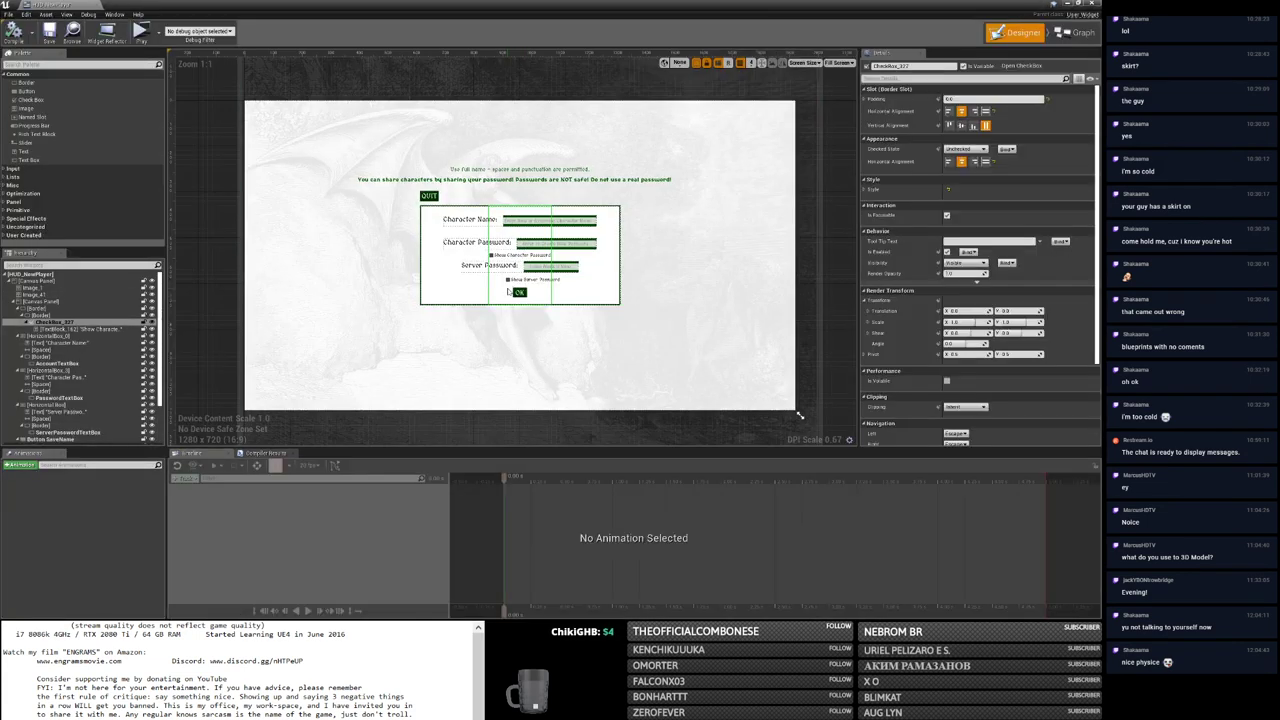
{"action": "left_click", "coordinate": [57, 328]}
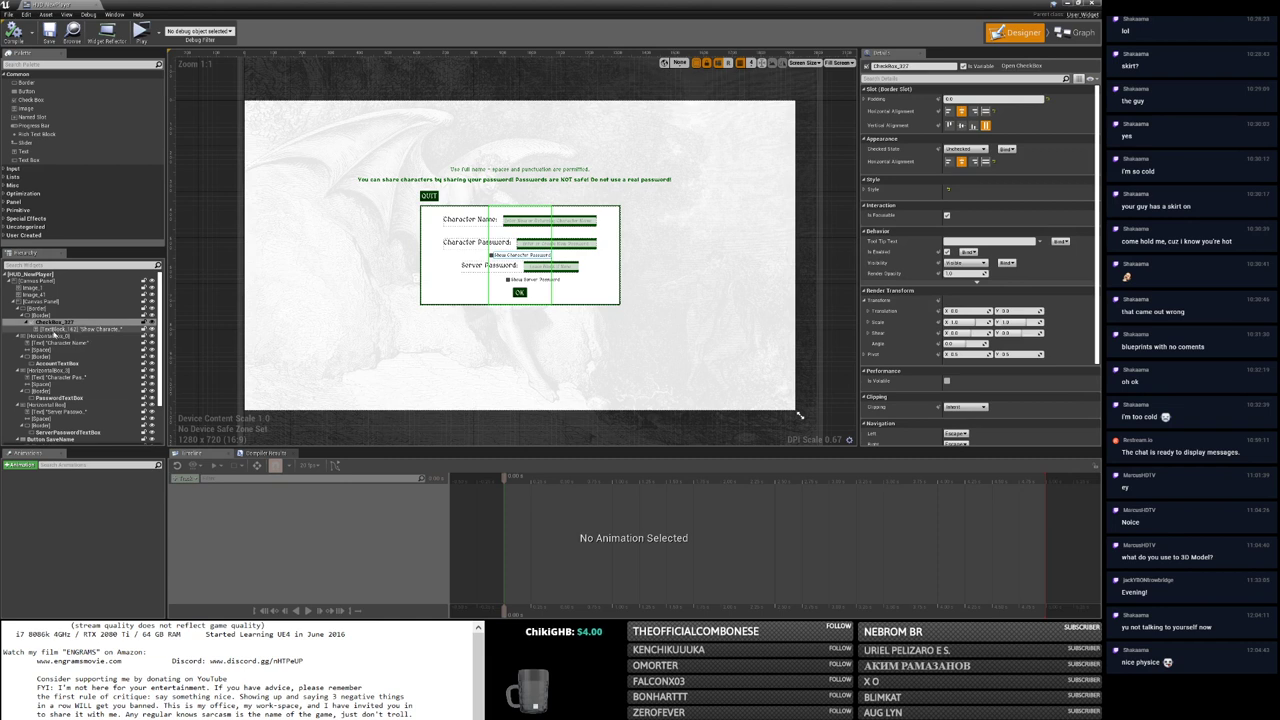
{"action": "left_click", "coordinate": [55, 321]}
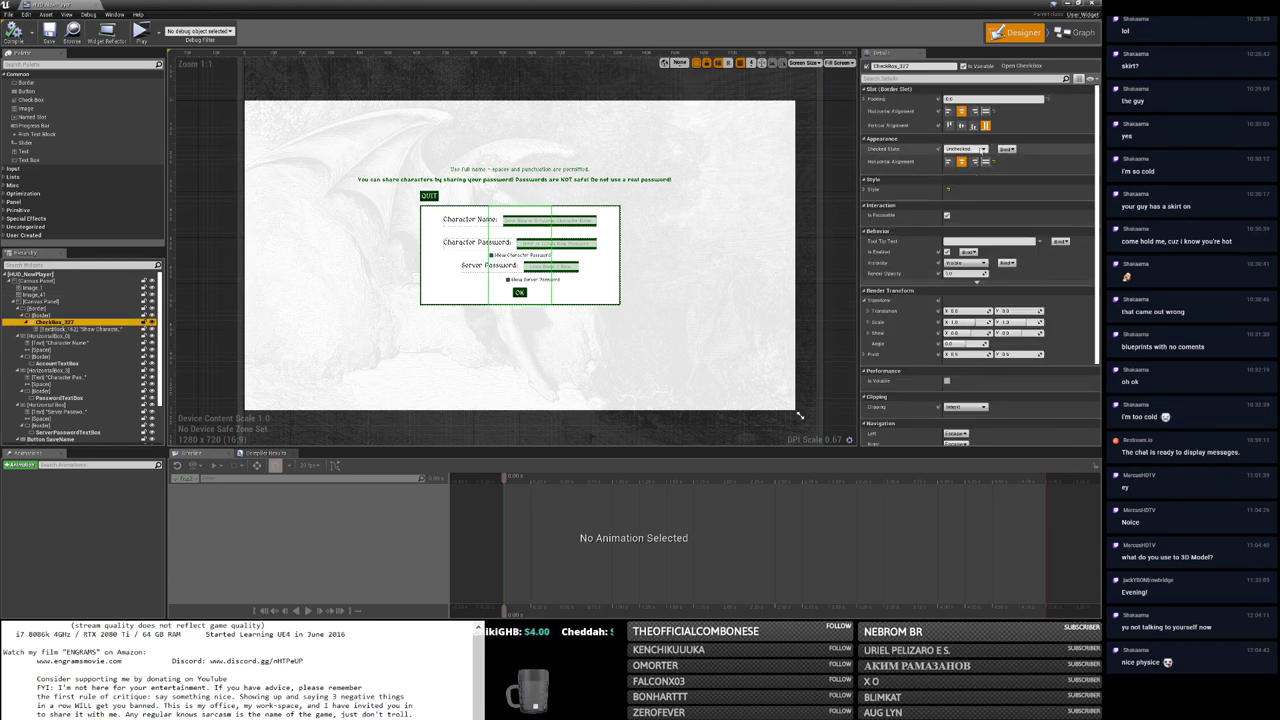
{"action": "left_click", "coordinate": [961, 127]}
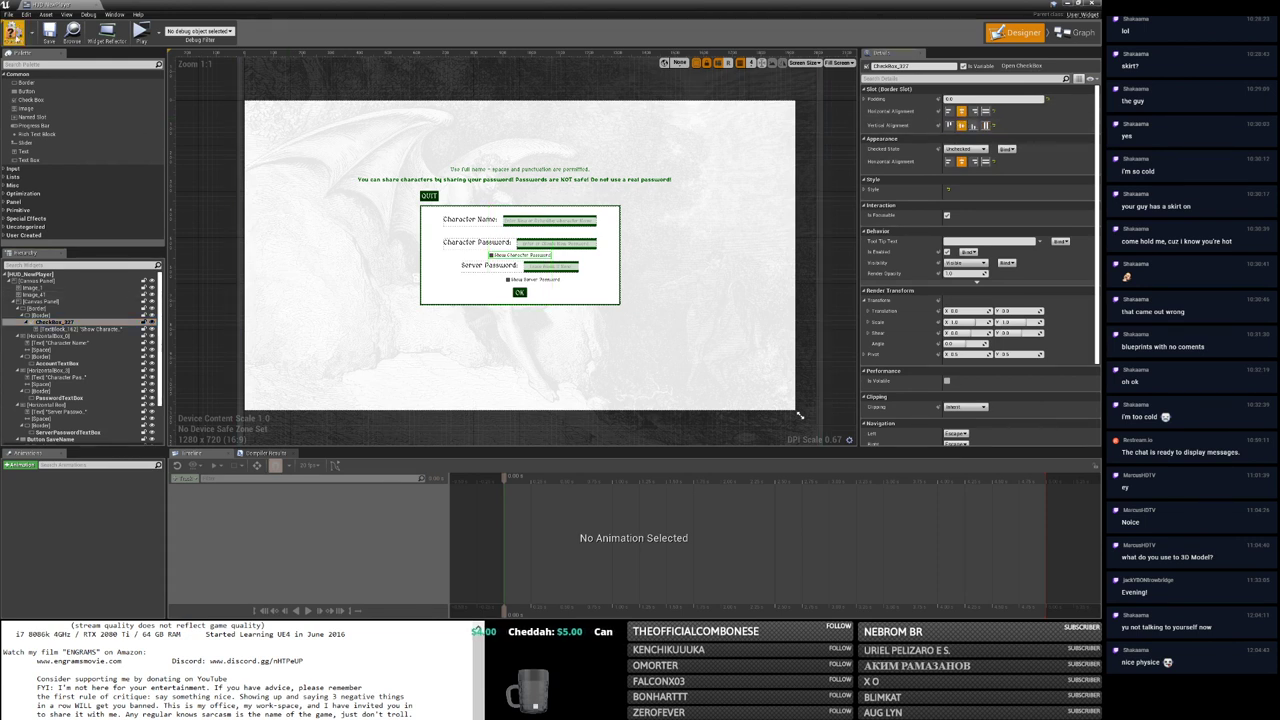
{"action": "left_click", "coordinate": [49, 35]}
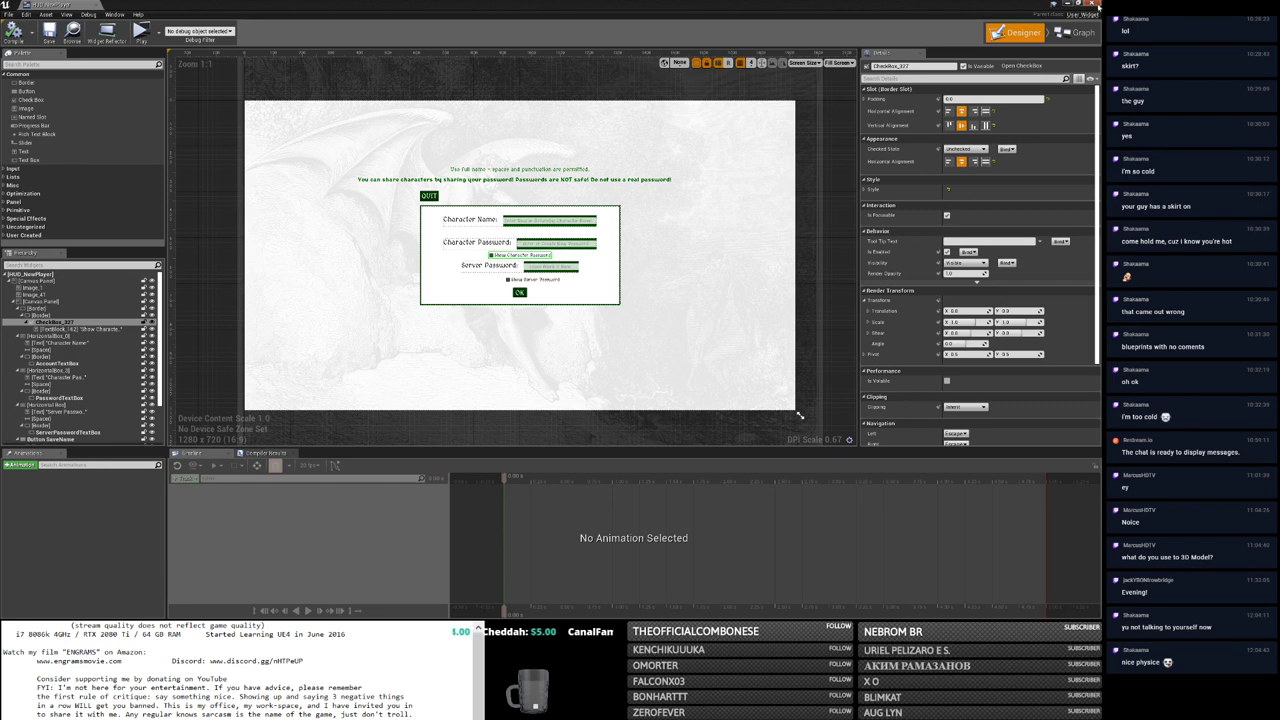
{"action": "left_click", "coordinate": [1097, 6]}
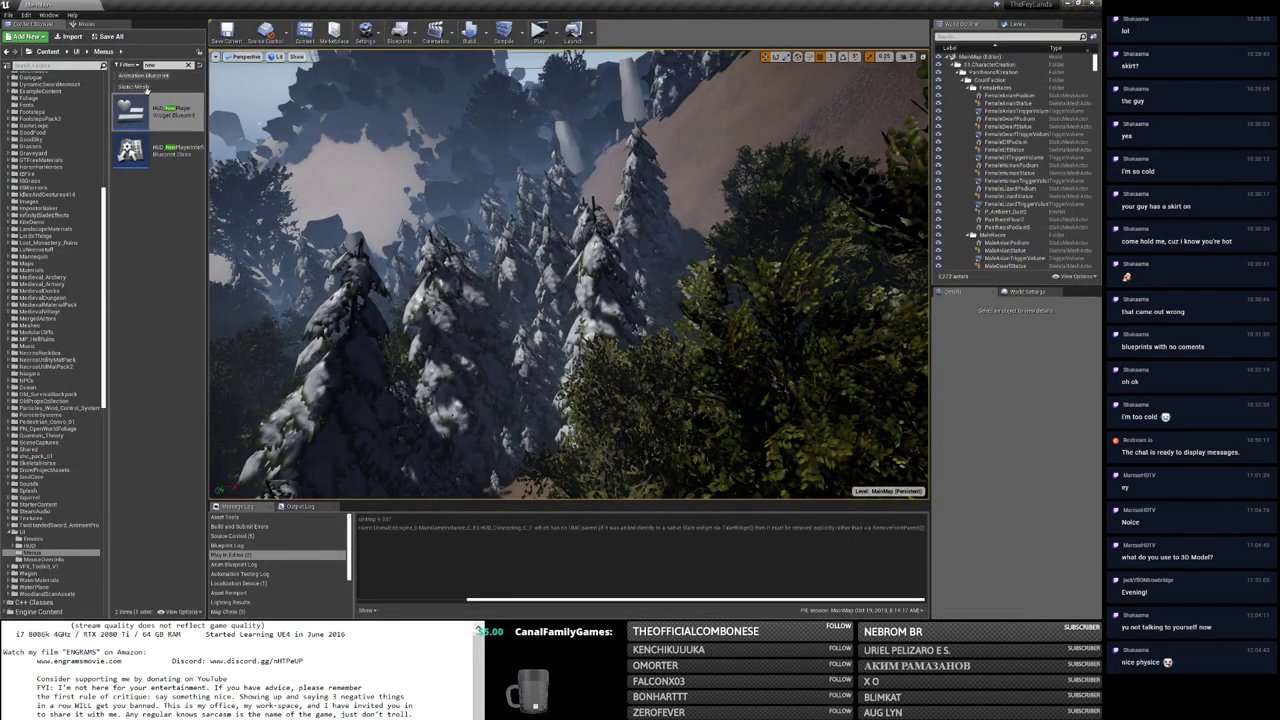
Step: Save all modified assets and the MainMap level using Save All and Save Selected
{"action": "left_click", "coordinate": [110, 37]}
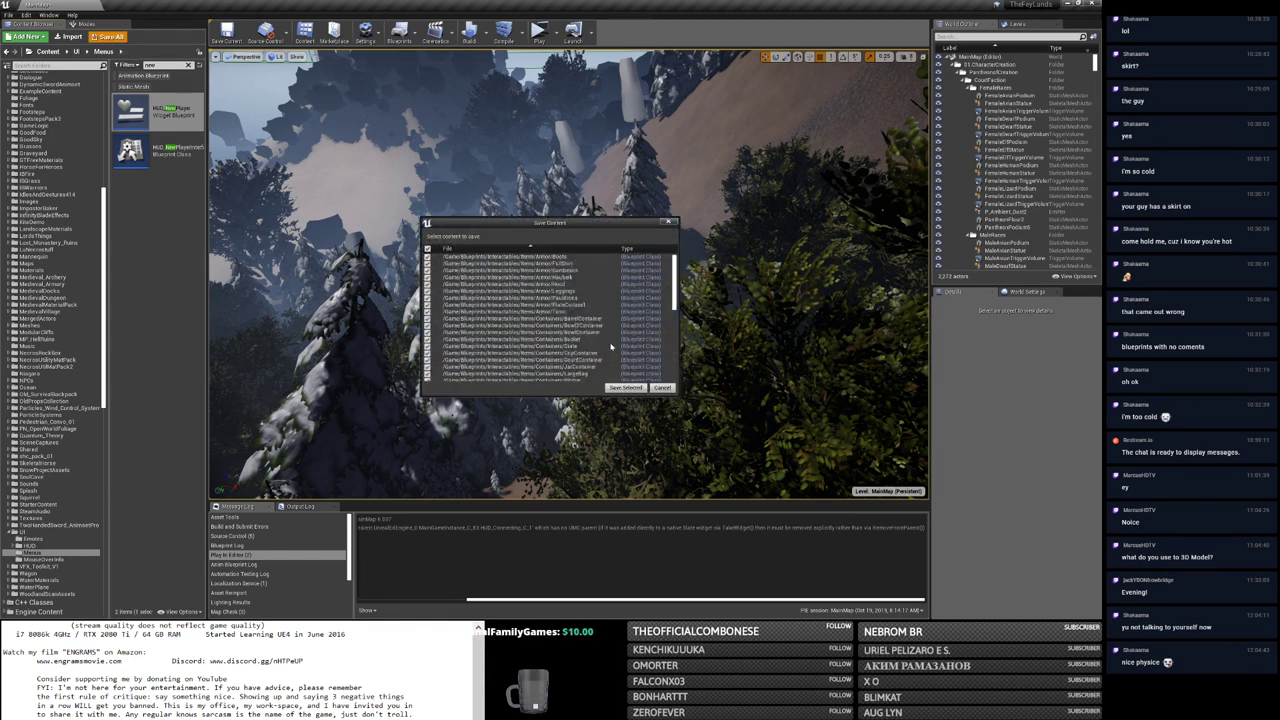
{"action": "scroll", "coordinate": [601, 369], "scroll_direction": "down", "scroll_amount": 5}
{"action": "scroll", "coordinate": [601, 369], "scroll_direction": "down", "scroll_amount": 2}
{"action": "left_click", "coordinate": [625, 387]}
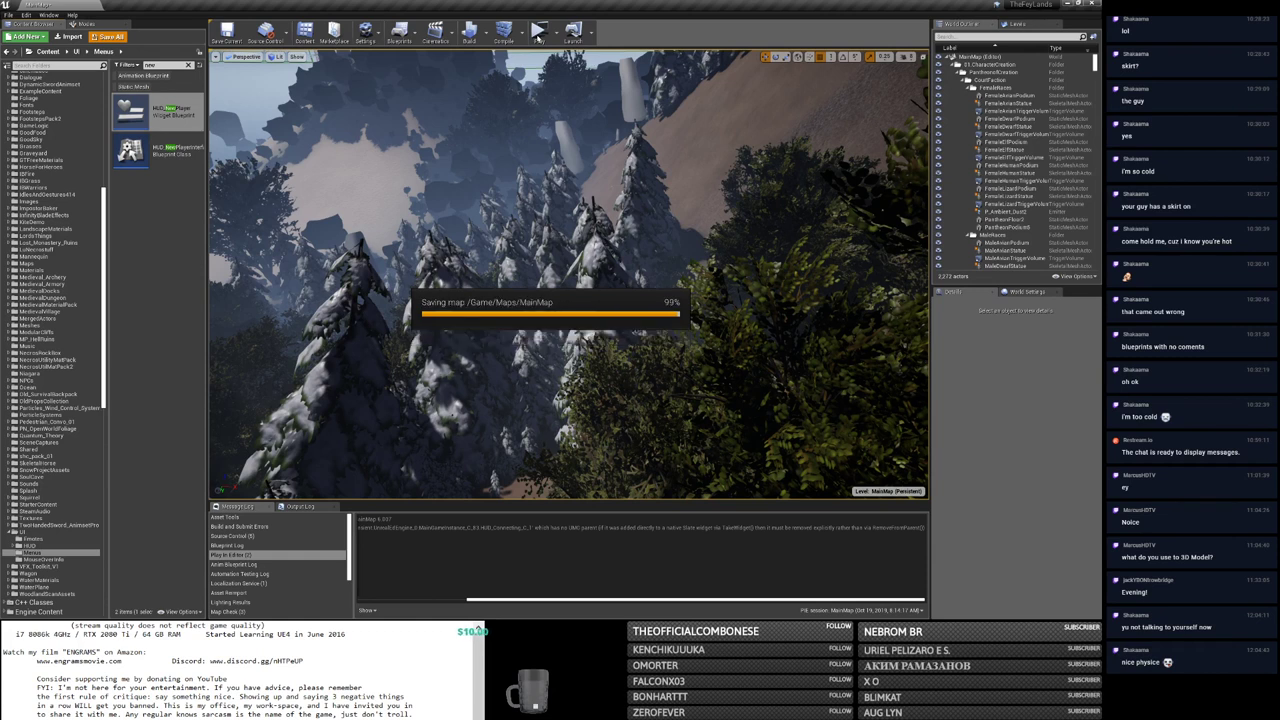
{"action": "key", "text": "super"}
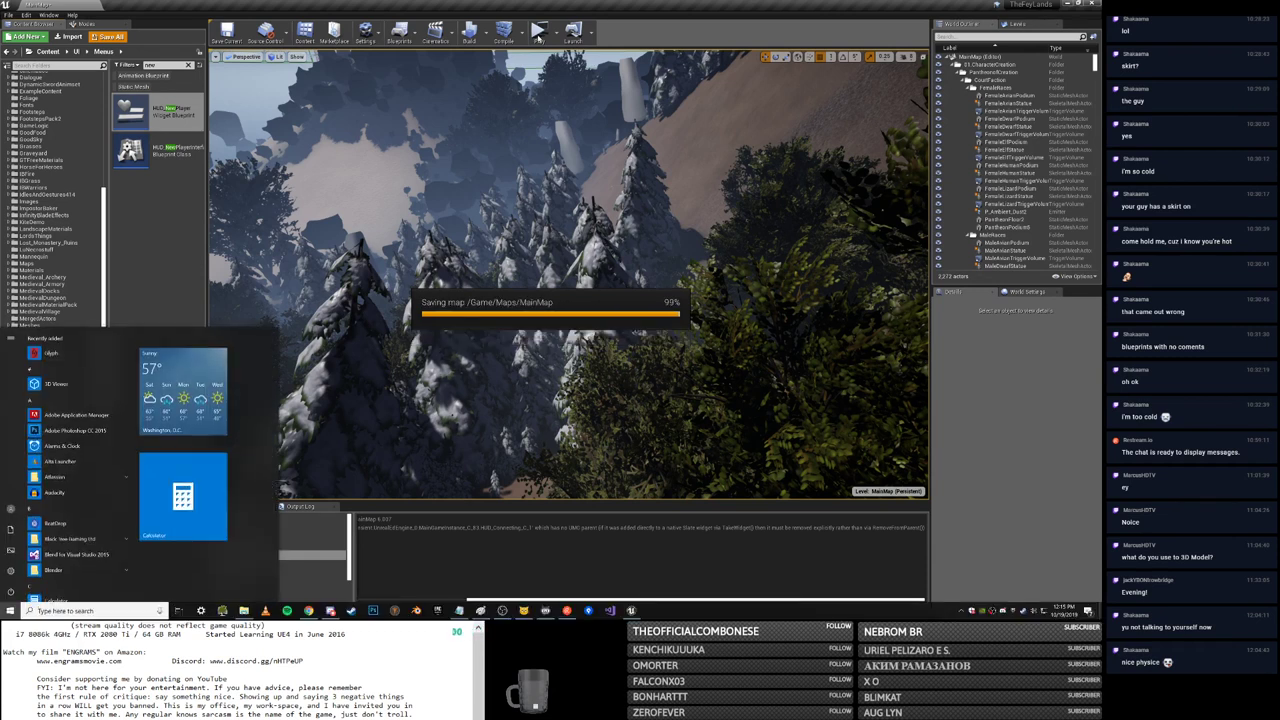
{"action": "key", "text": "super"}
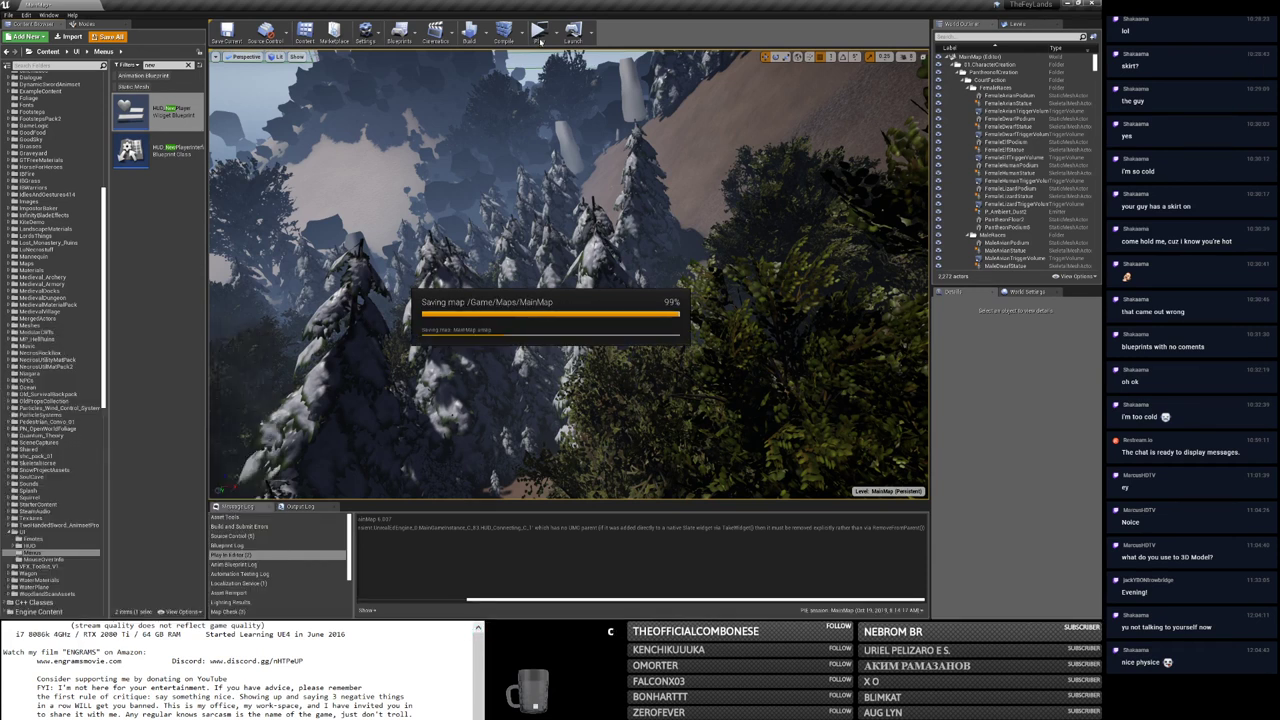
Step: Launch the level as a Standalone Game and log in with a character name
{"action": "key", "text": "super"}
{"action": "key", "text": "super"}
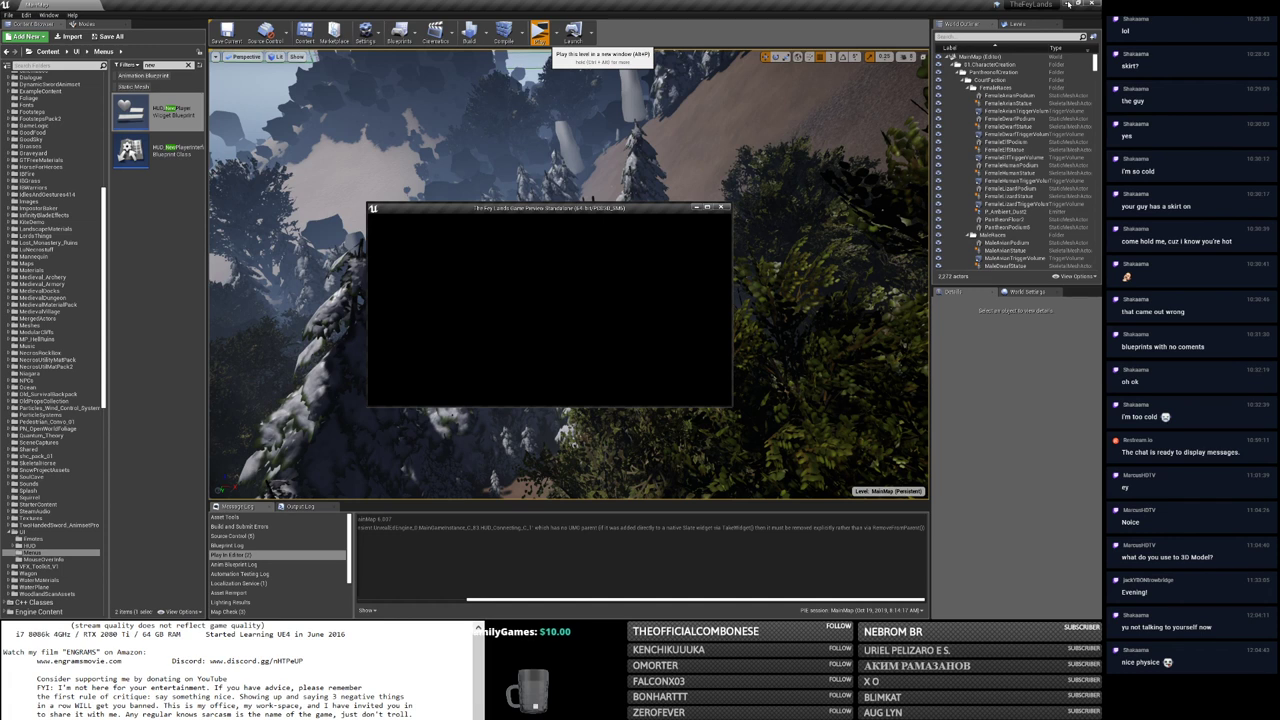
{"action": "left_click", "coordinate": [1068, 5]}
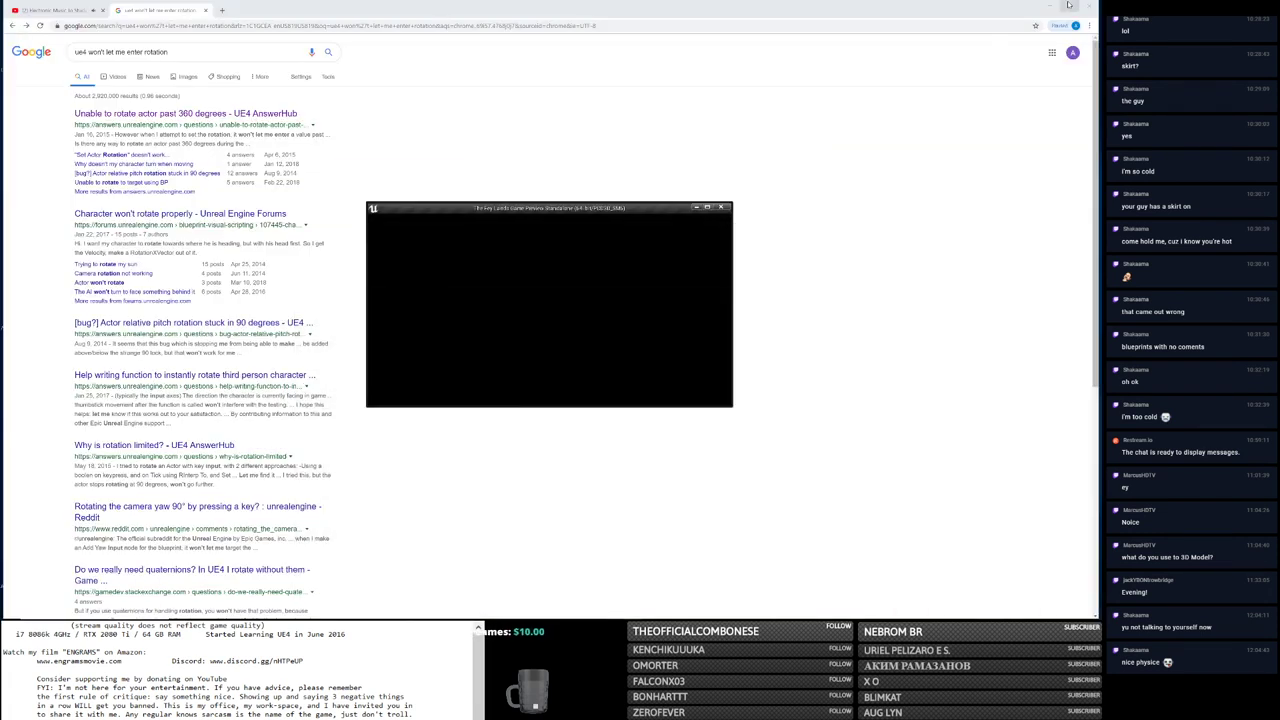
{"action": "left_click", "coordinate": [708, 207]}
{"action": "type", "text": "1"}
{"action": "key", "text": "Tab"}
{"action": "type", "text": "1"}
{"action": "key", "text": "Return"}
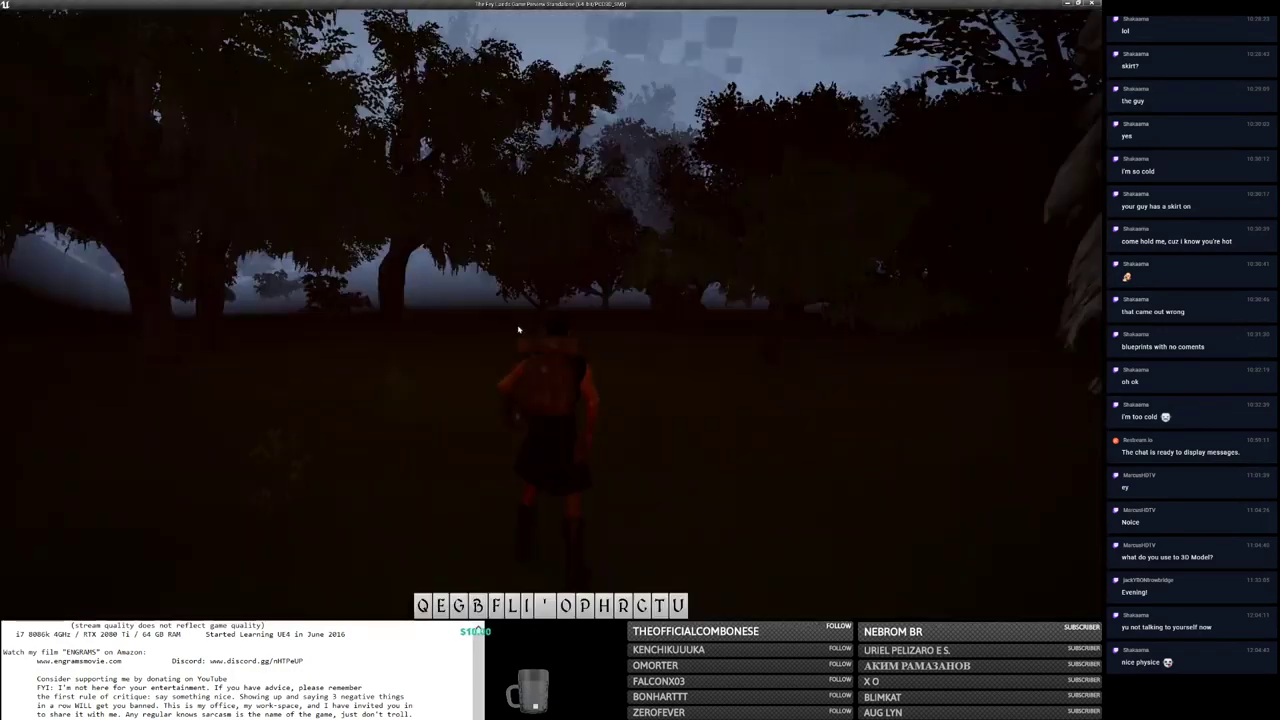
Step: Walk the character forward and light her held lantern with F, then target a skeleton
{"action": "key", "text": "q"}
{"action": "key", "text": "w"}
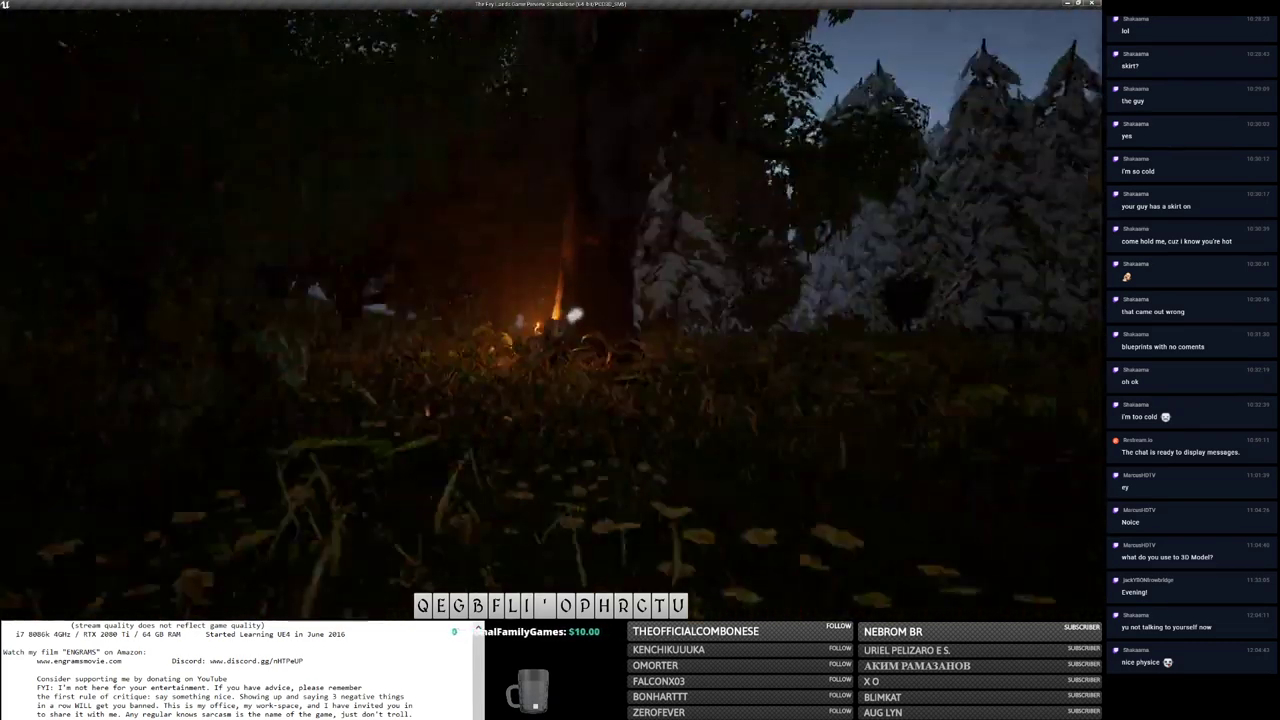
{"action": "key", "text": "f"}
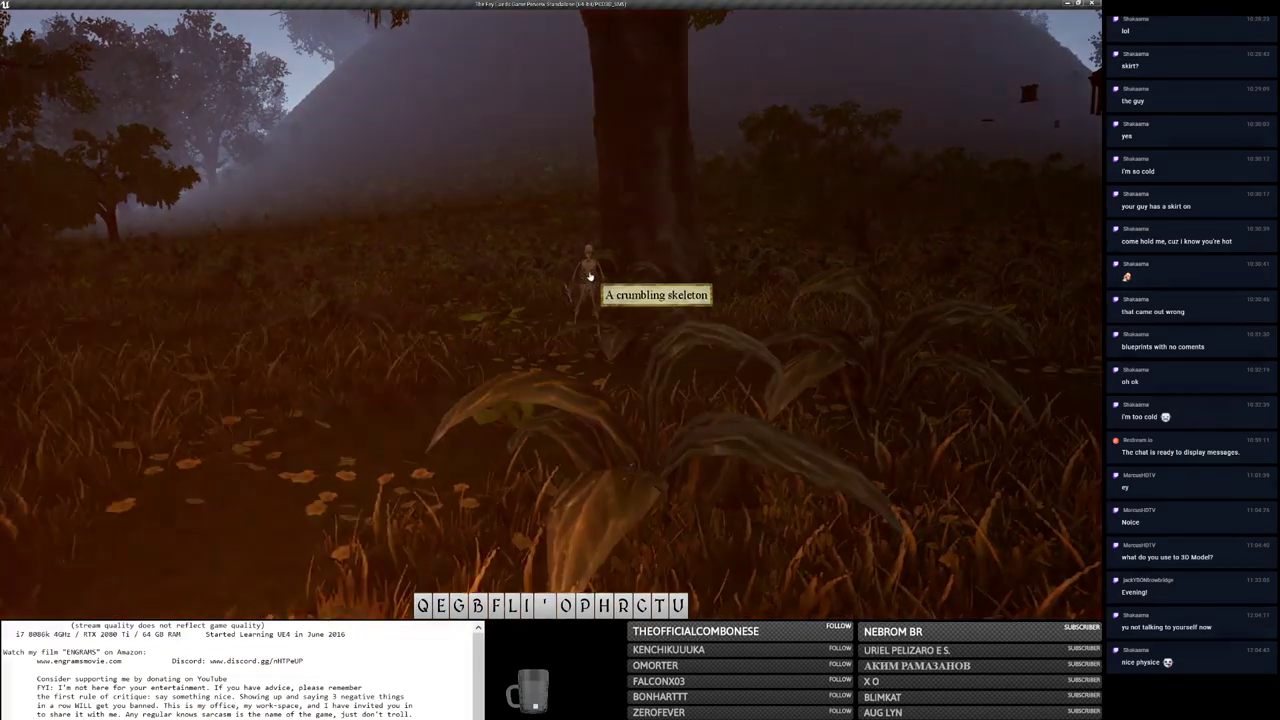
{"action": "left_click", "coordinate": [592, 312]}
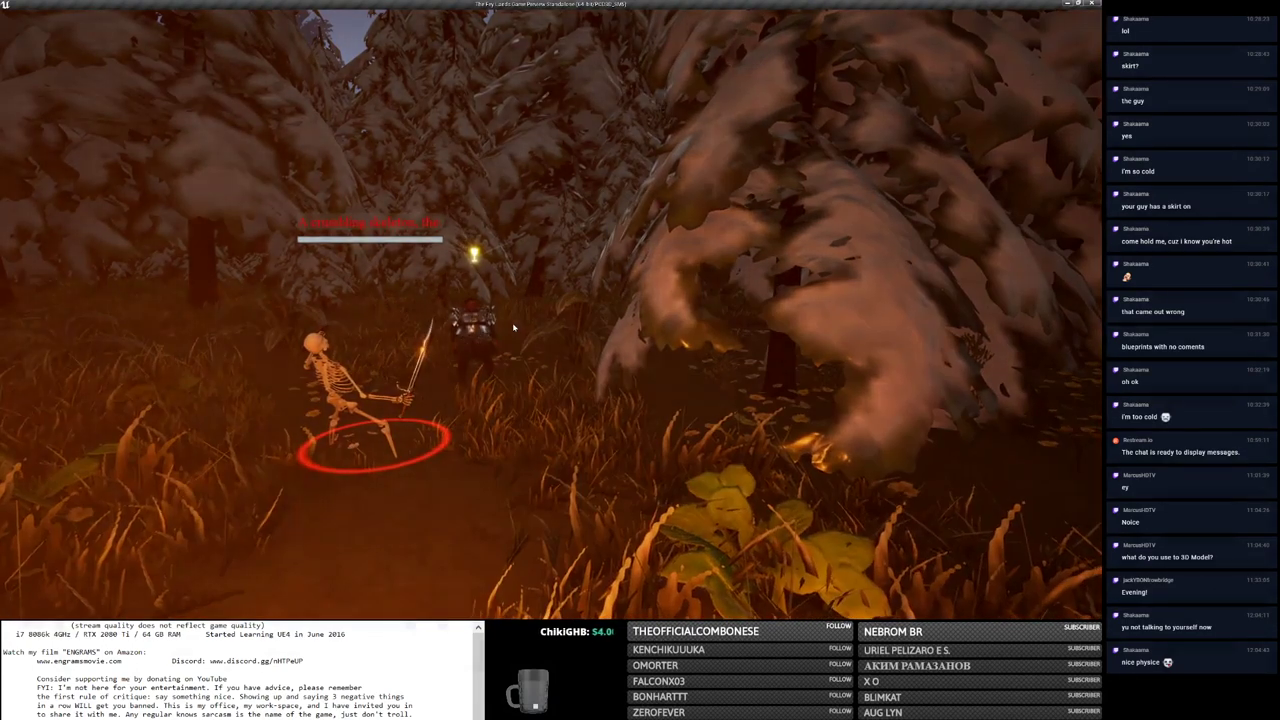
Step: Bring up the Alt+Tab list of open windows over the game
{"action": "key", "text": "alt+Tab"}
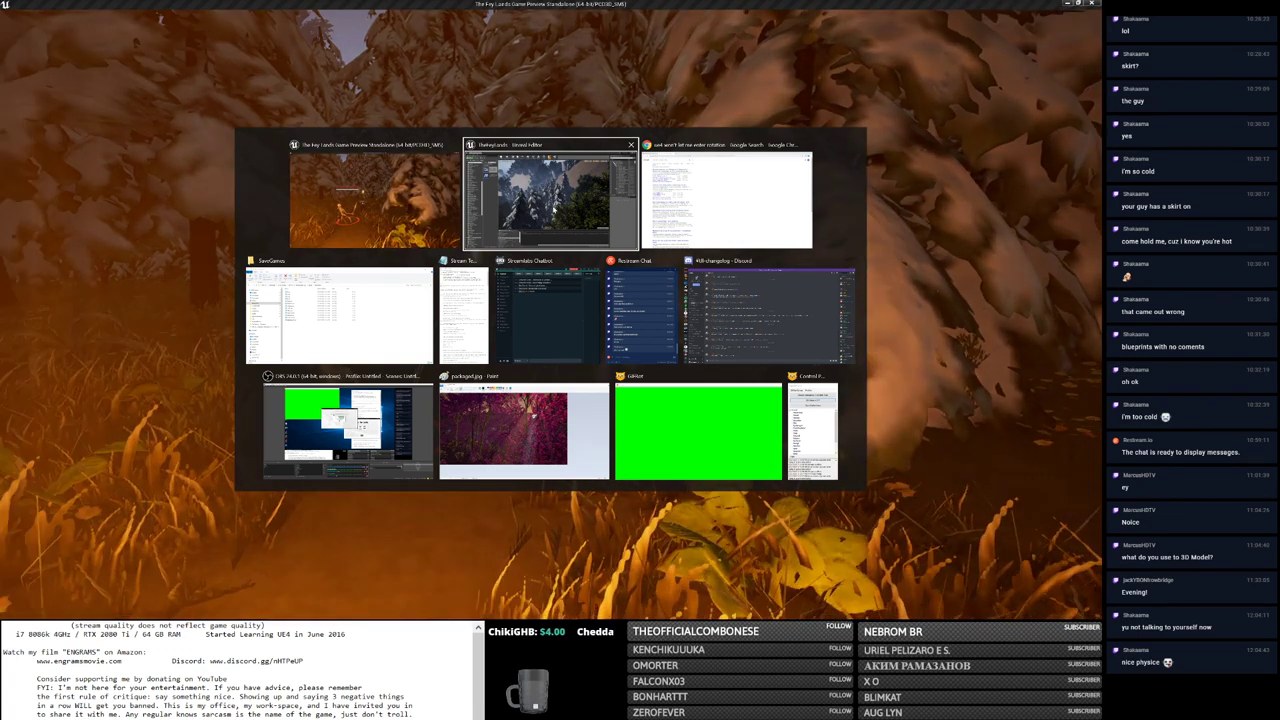
Step: Post a #tfl-changelog note on login lag from StaticMesh overlap spheres when items stack
{"action": "key", "text": "alt+Tab"}
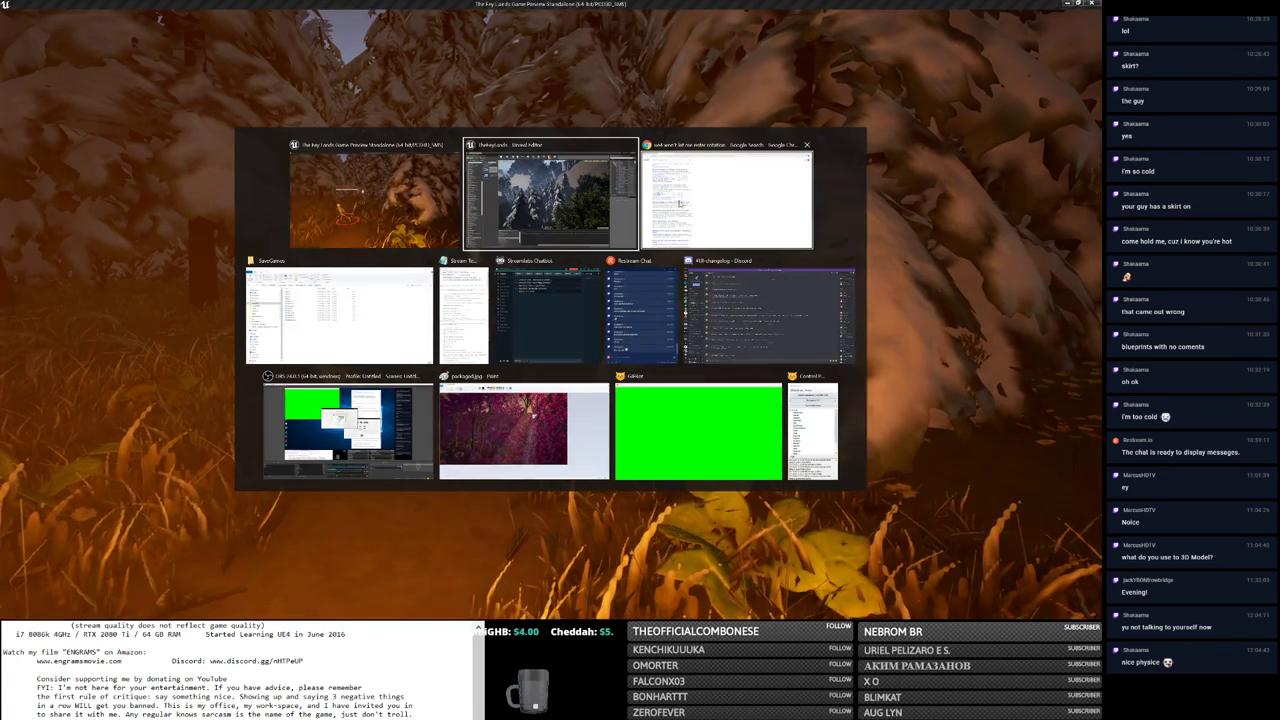
{"action": "left_click", "coordinate": [714, 302]}
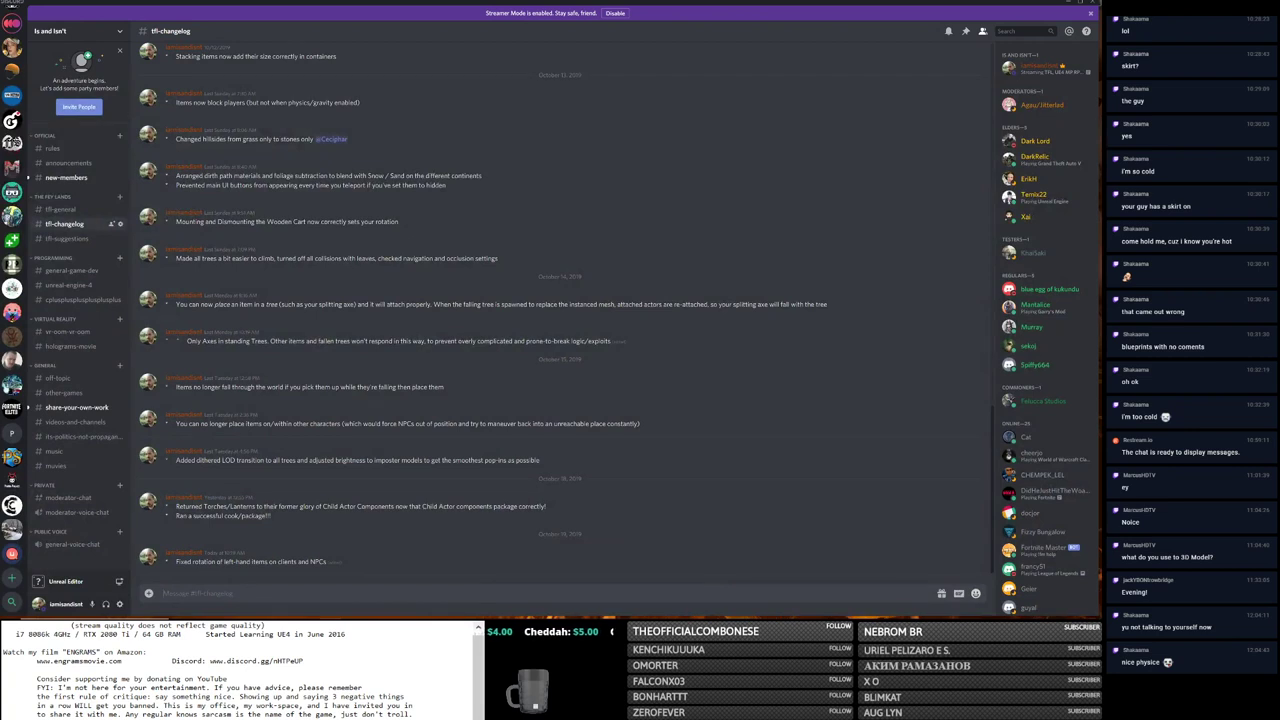
{"action": "type", "text": "-"}
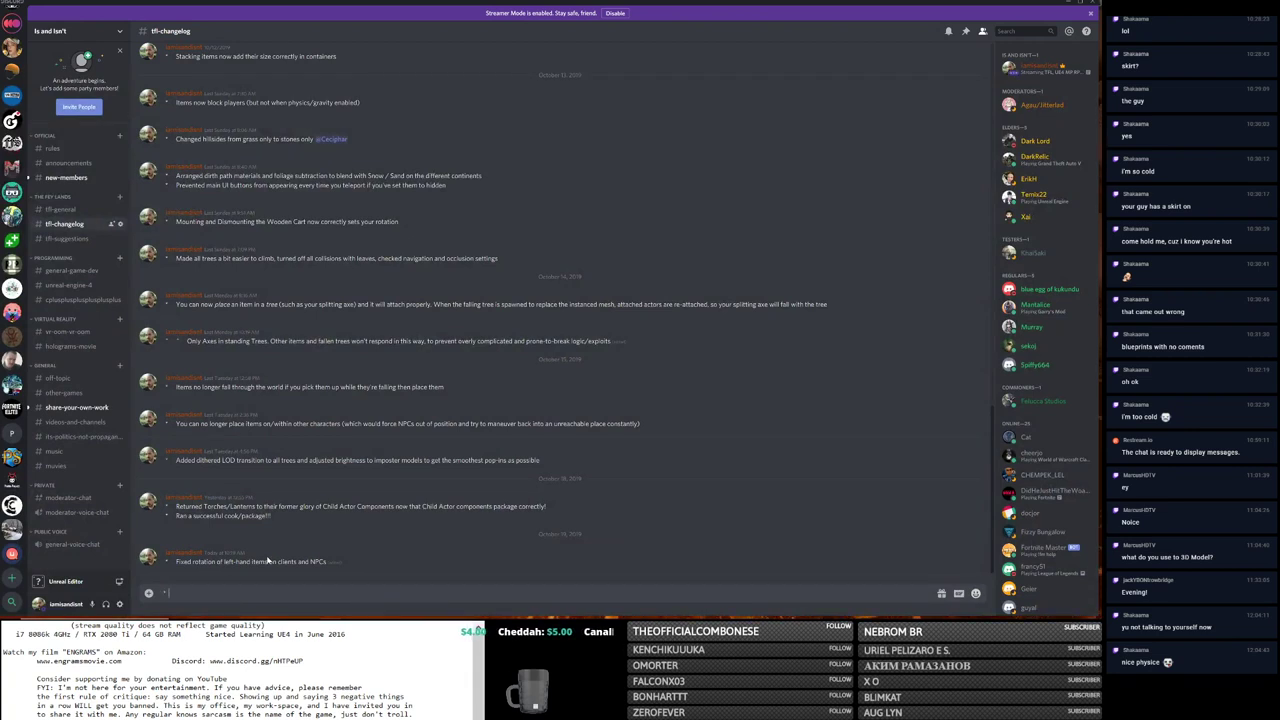
{"action": "type", "text": " Observe"}
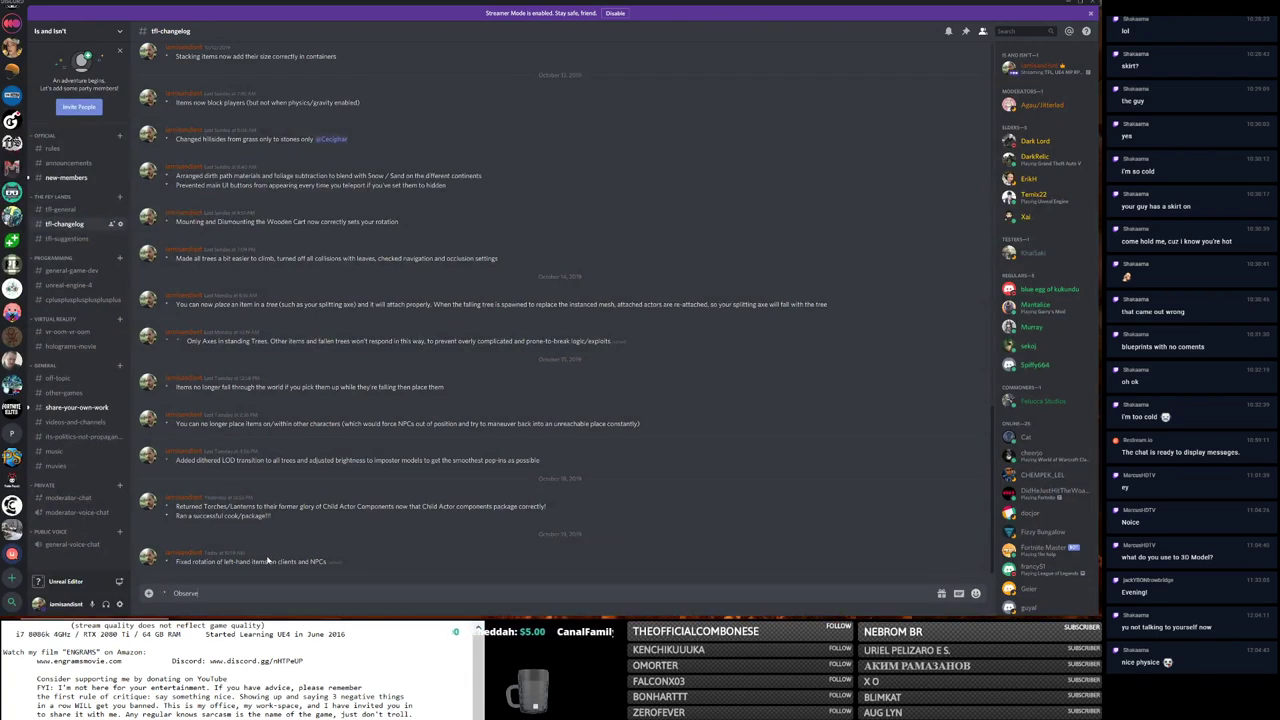
{"action": "type", "text": "dssibl"}
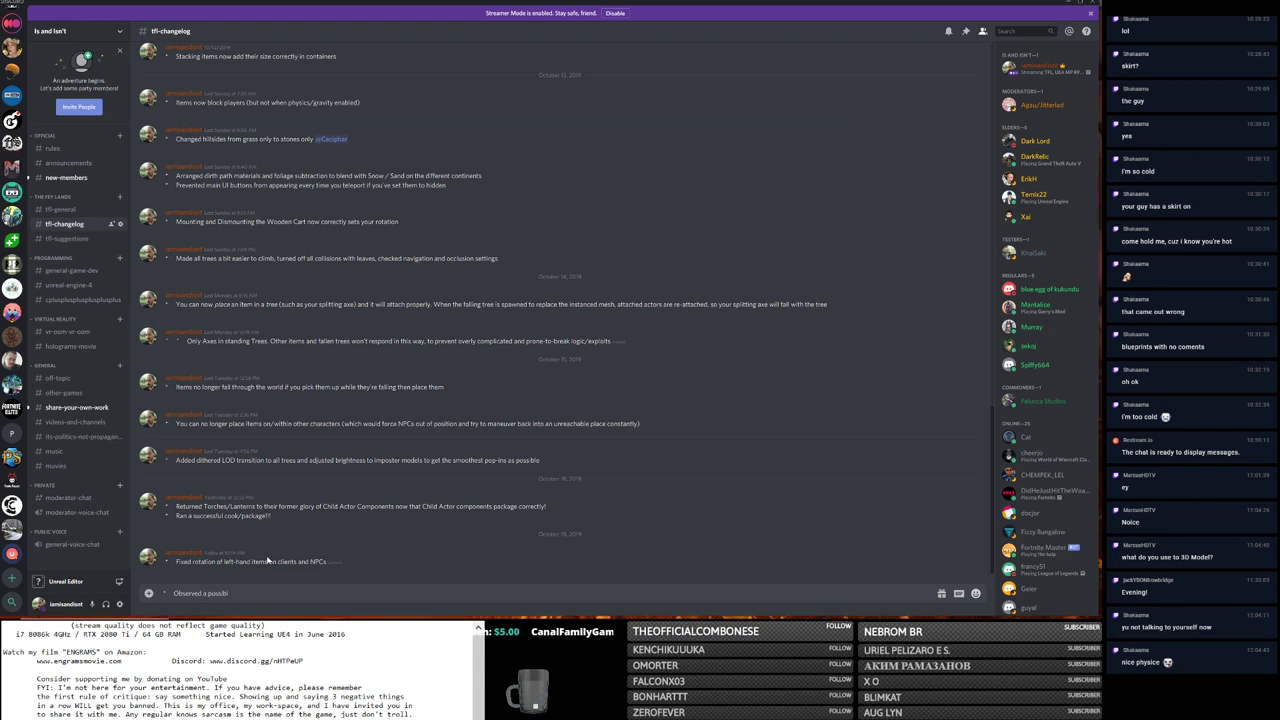
{"action": "type", "text": "nt lag"}
{"action": "type", "text": "ins ->"}
{"action": "type", "text": "tal"}
{"action": "type", "text": "sh C"}
{"action": "type", "text": "s when "}
{"action": "type", "text": "s spa"}
{"action": "key", "text": "BackSpace"}
{"action": "key", "text": "BackSpace"}
{"action": "key", "text": "BackSpace"}
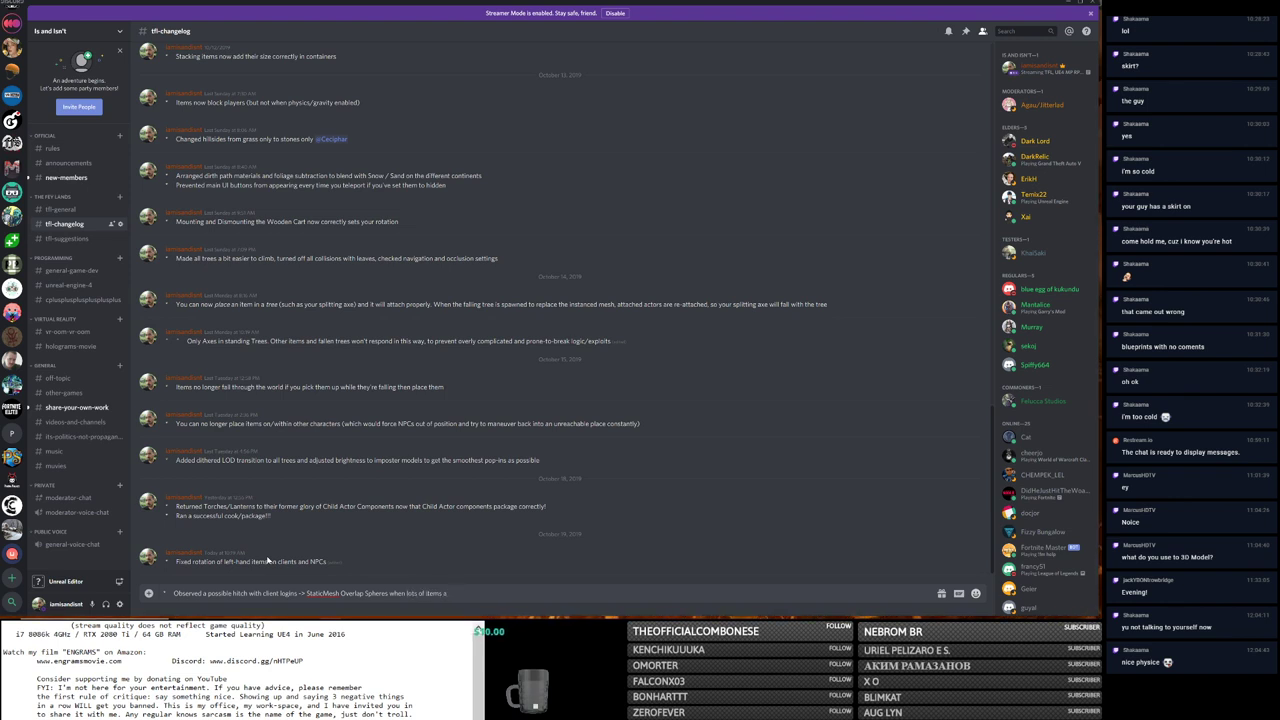
{"action": "type", "text": "loaded on"}
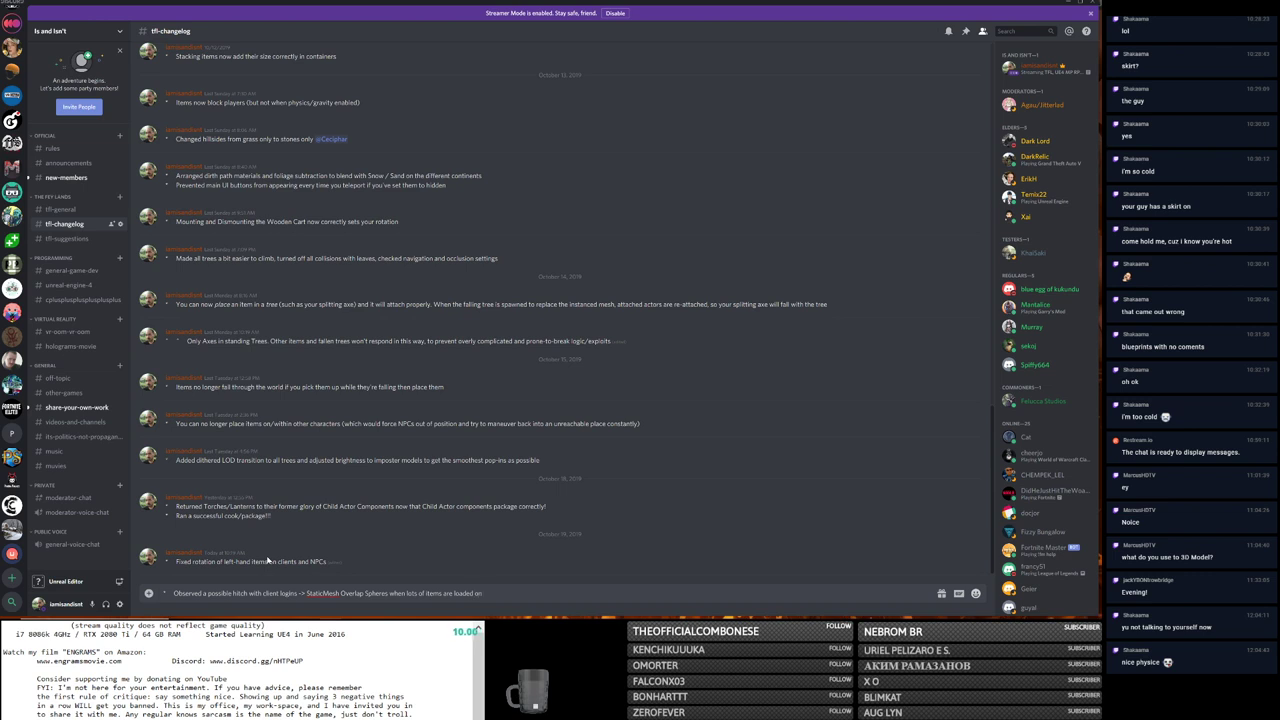
{"action": "type", "text": "ch other"}
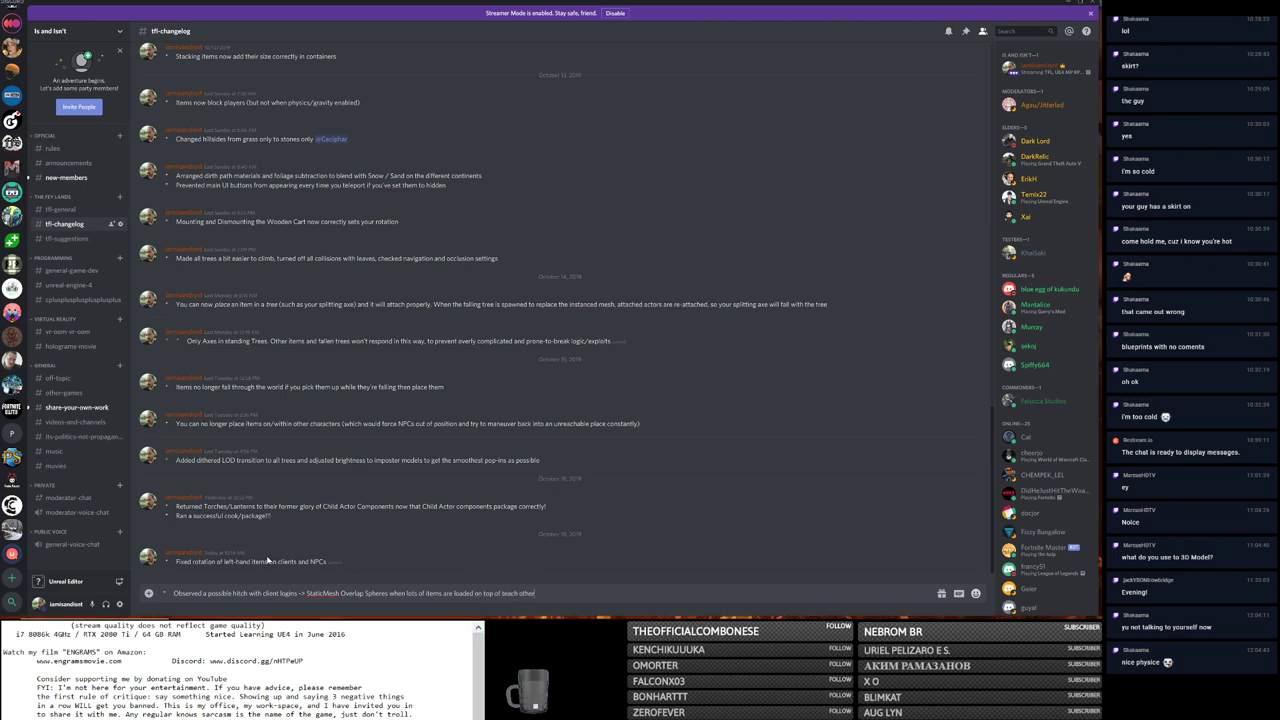
{"action": "type", "text": "-!"}
{"action": "key", "text": "Left"}
{"action": "key", "text": "Left"}
{"action": "key", "text": "Left"}
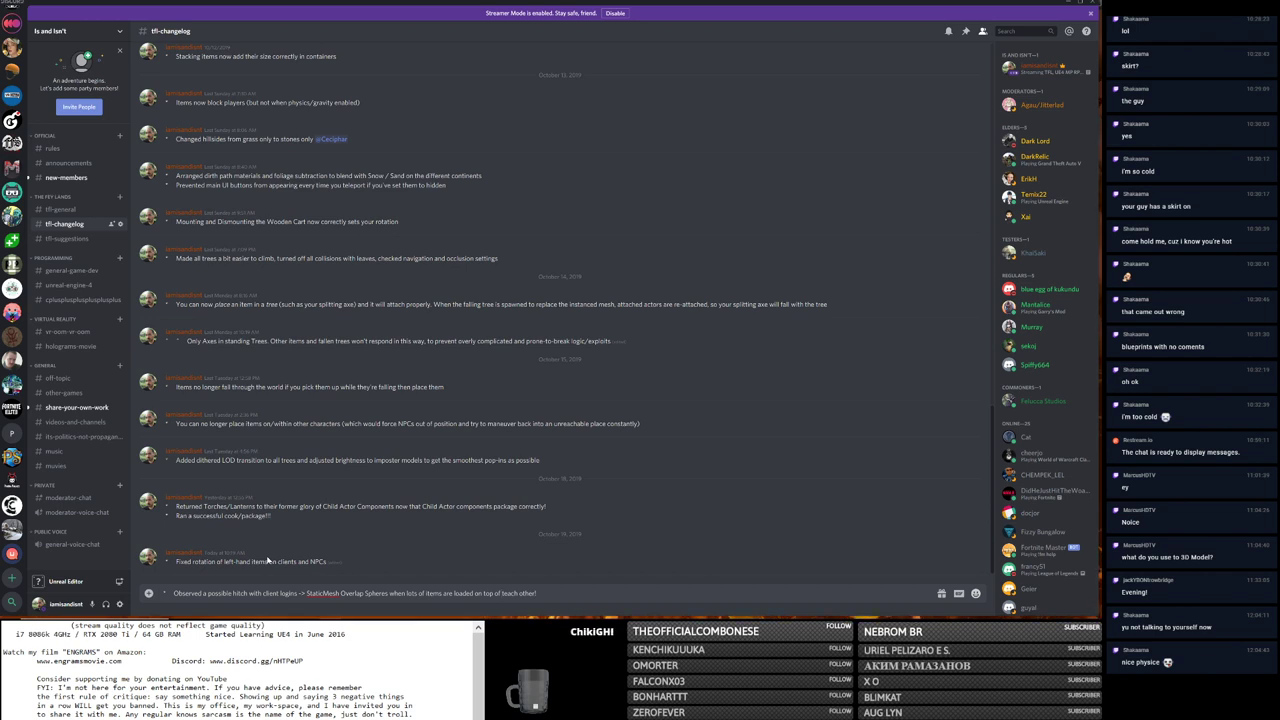
{"action": "key", "text": "BackSpace"}
{"action": "key", "text": "Return"}
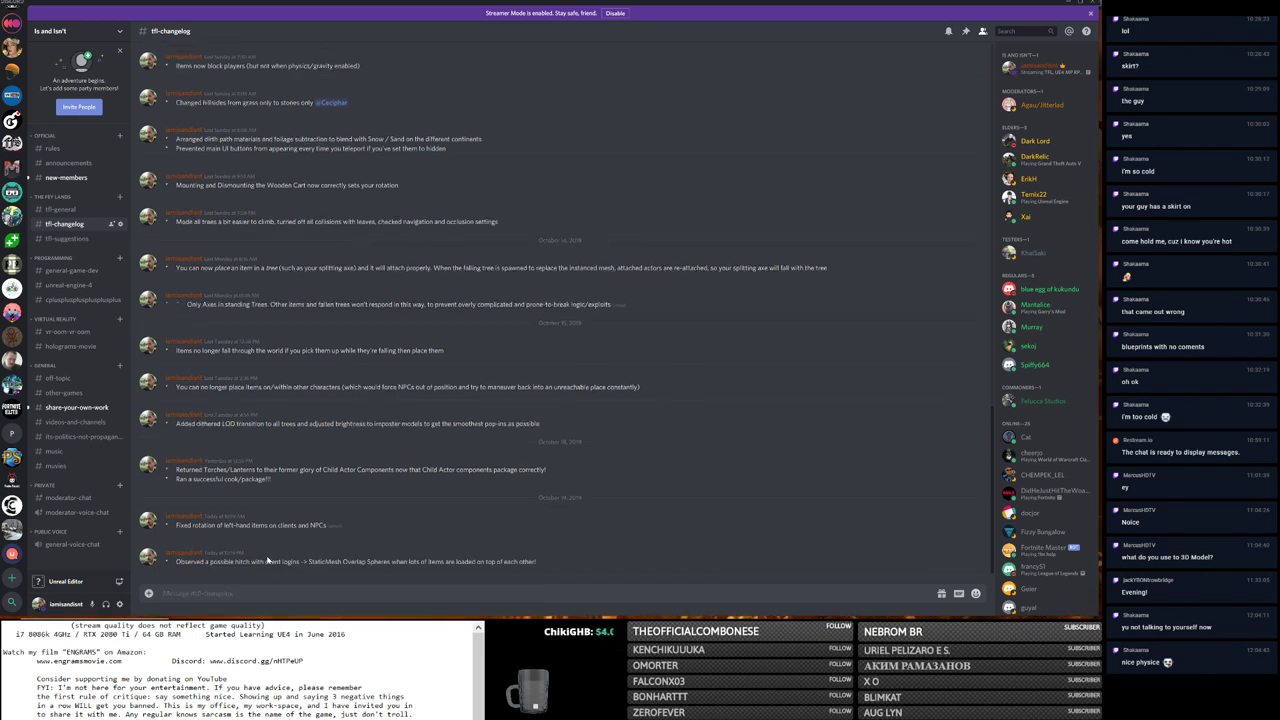
{"action": "type", "text": "-"}
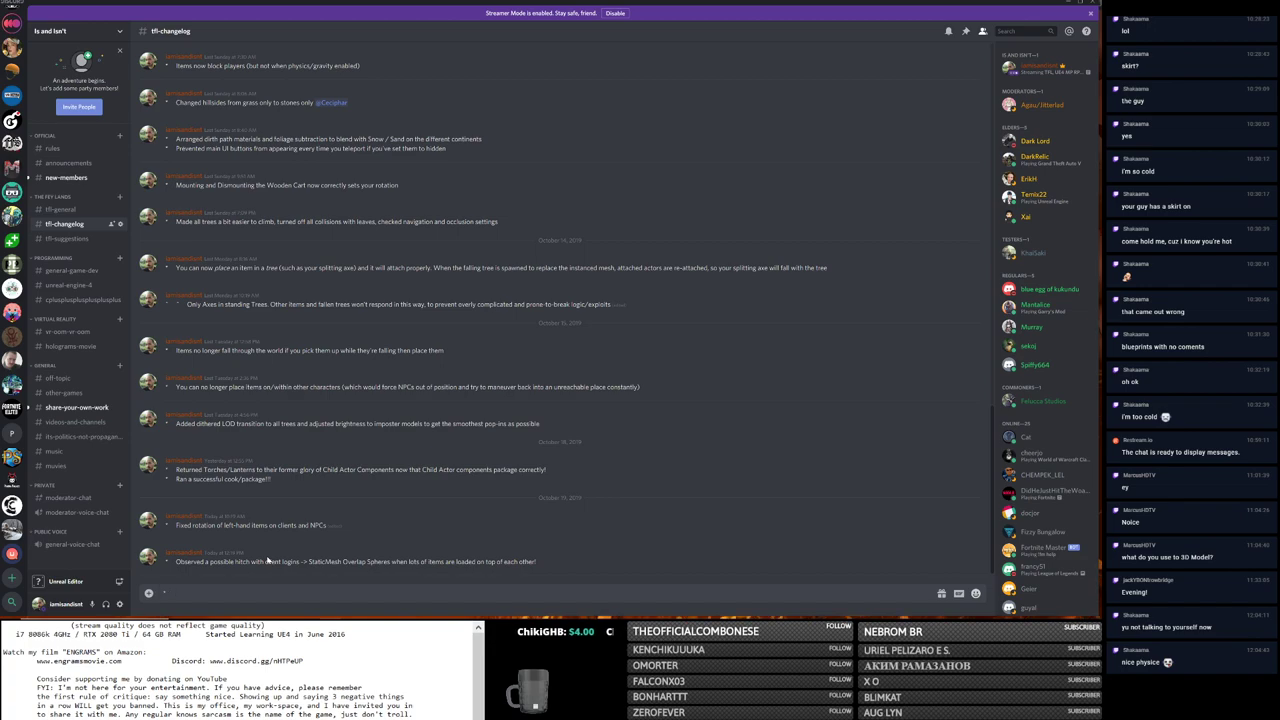
{"action": "key", "text": "alt+Tab"}
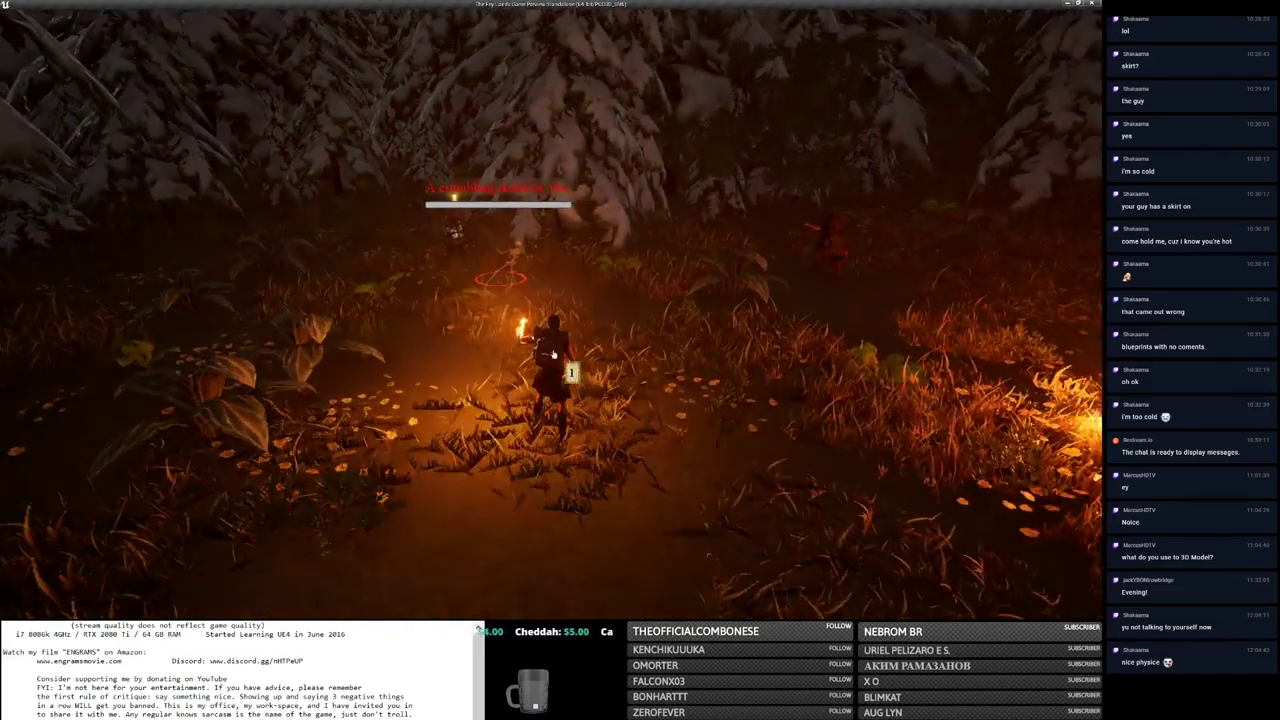
Step: Select the lumberjack for its details, then view the lantern-holding character from a low angle
{"action": "left_click", "coordinate": [555, 345]}
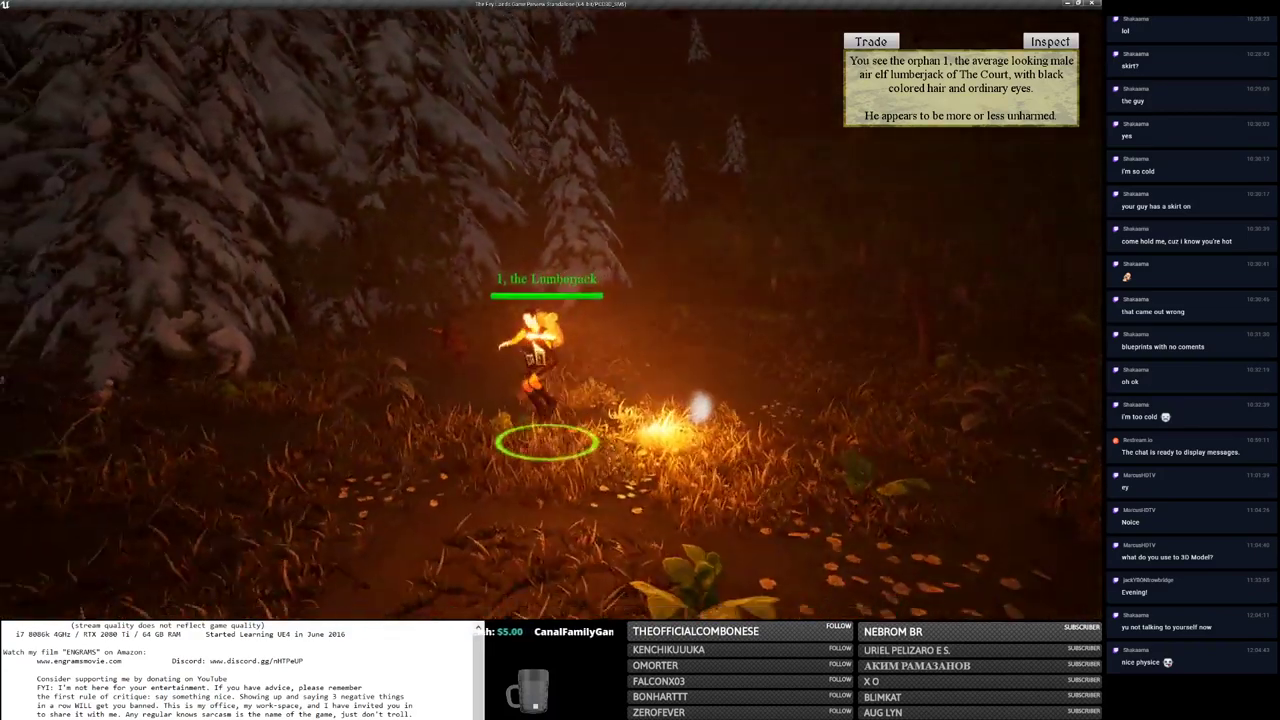
{"action": "key", "text": "alt+Tab"}
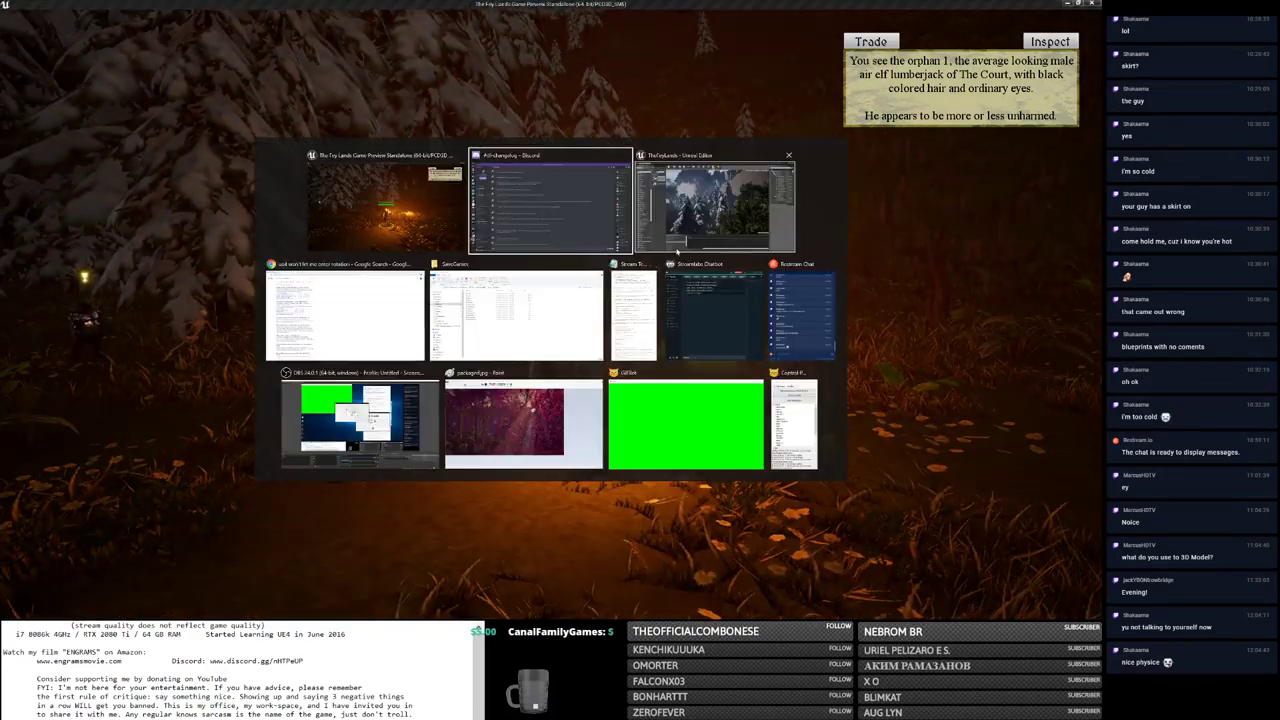
{"action": "left_click", "coordinate": [701, 230]}
{"action": "key", "text": "alt+Tab"}
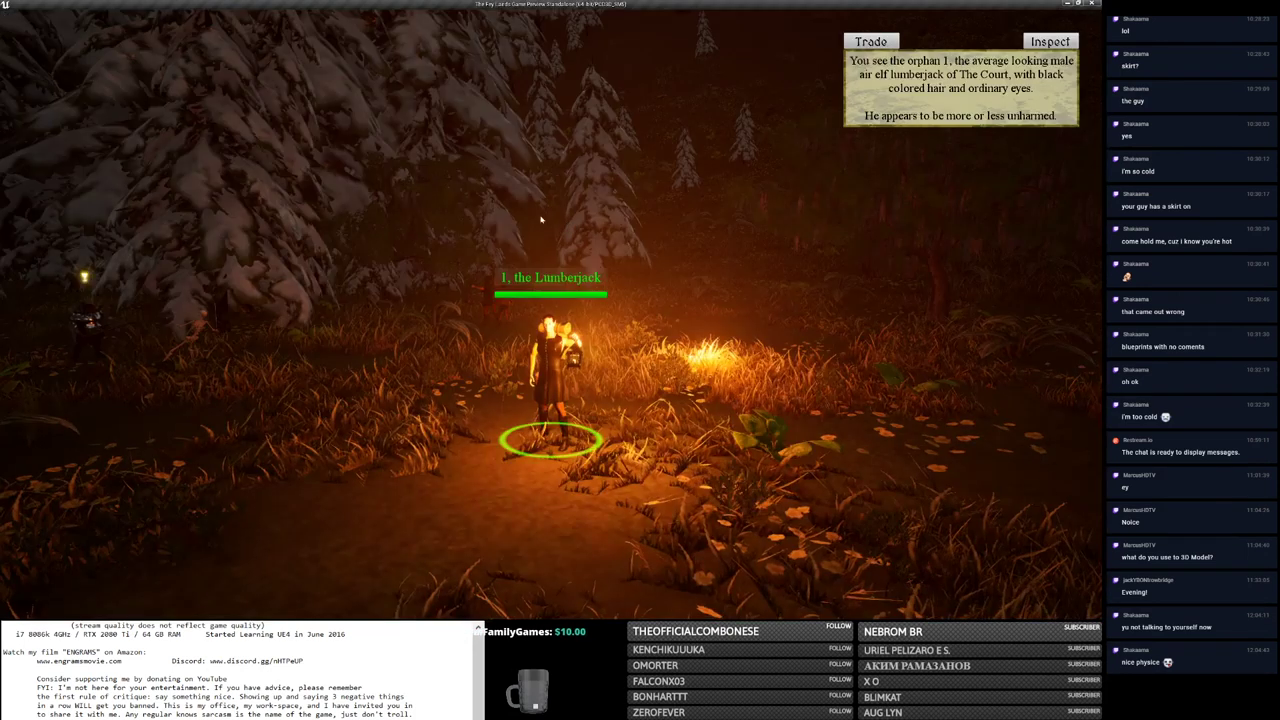
{"action": "key", "text": "alt+Tab"}
{"action": "key", "text": "alt+shift+Tab"}
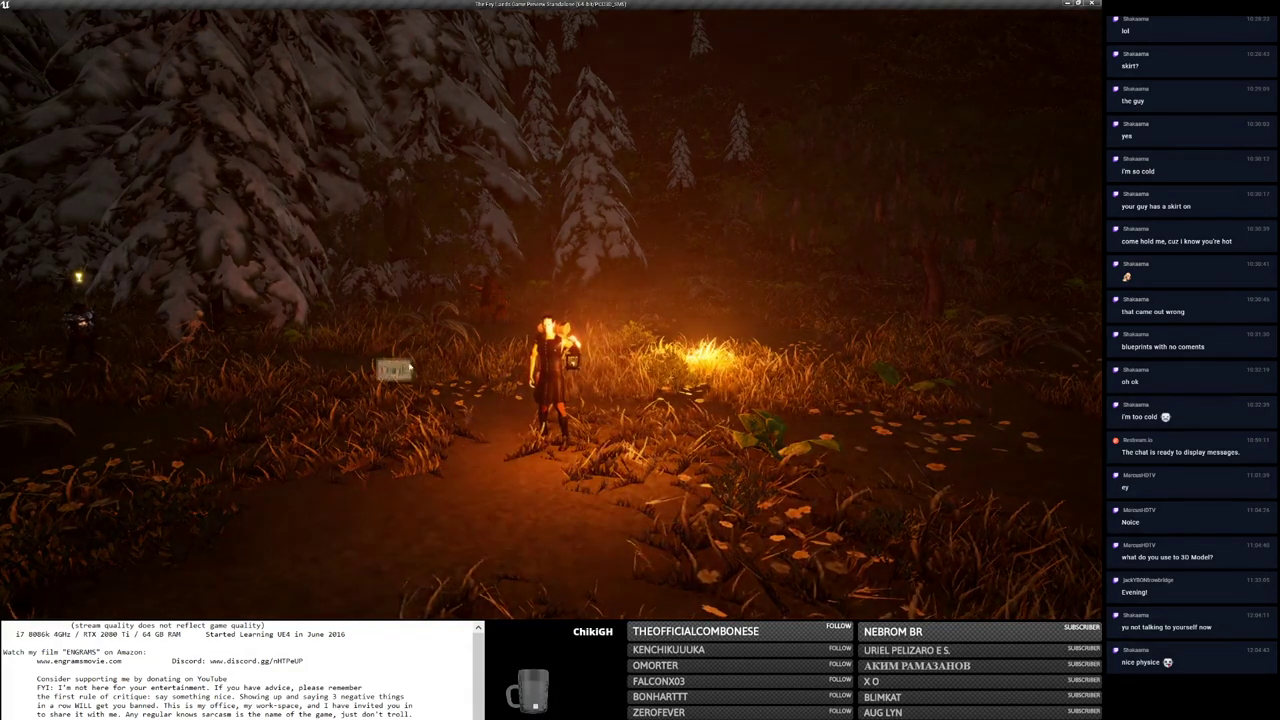
{"action": "scroll", "coordinate": [829, 411], "scroll_direction": "up", "scroll_amount": 5}
{"action": "right_click_drag", "start_coordinate": [829, 411], "coordinate": [761, 431]}
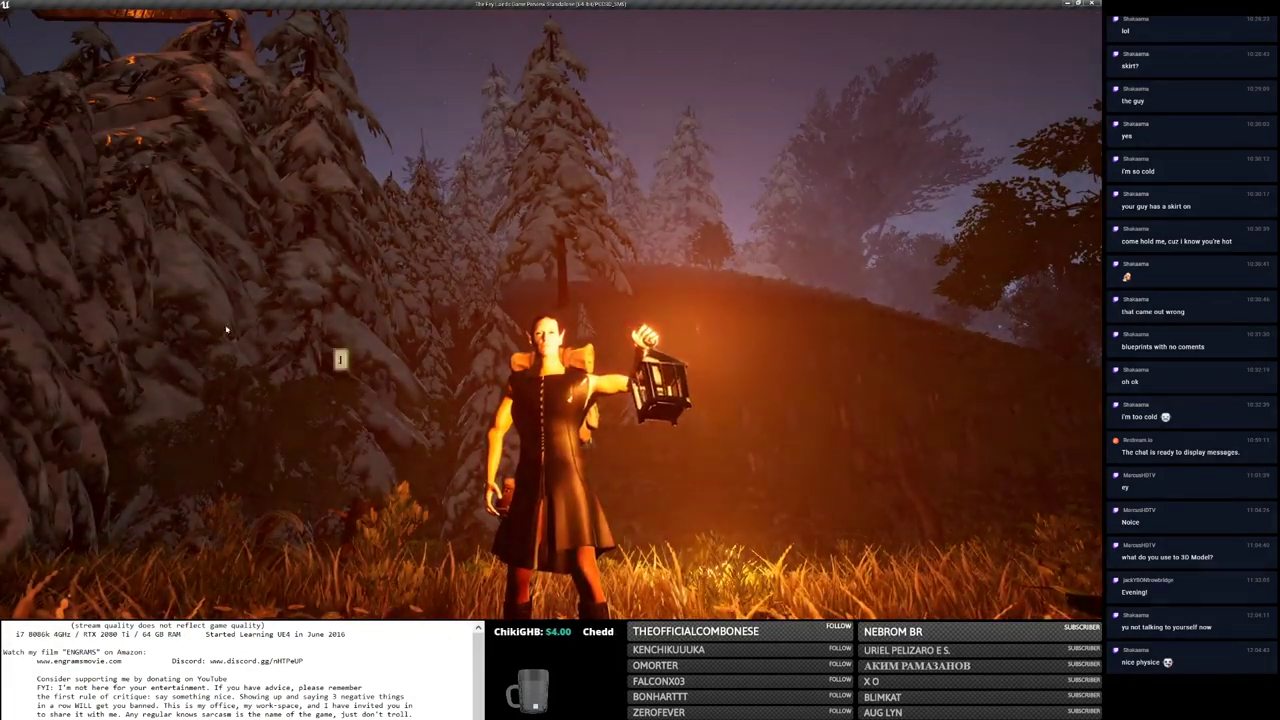
Step: Run the character forward and left through the forest, then switch to third-person view
{"action": "key", "text": "w"}
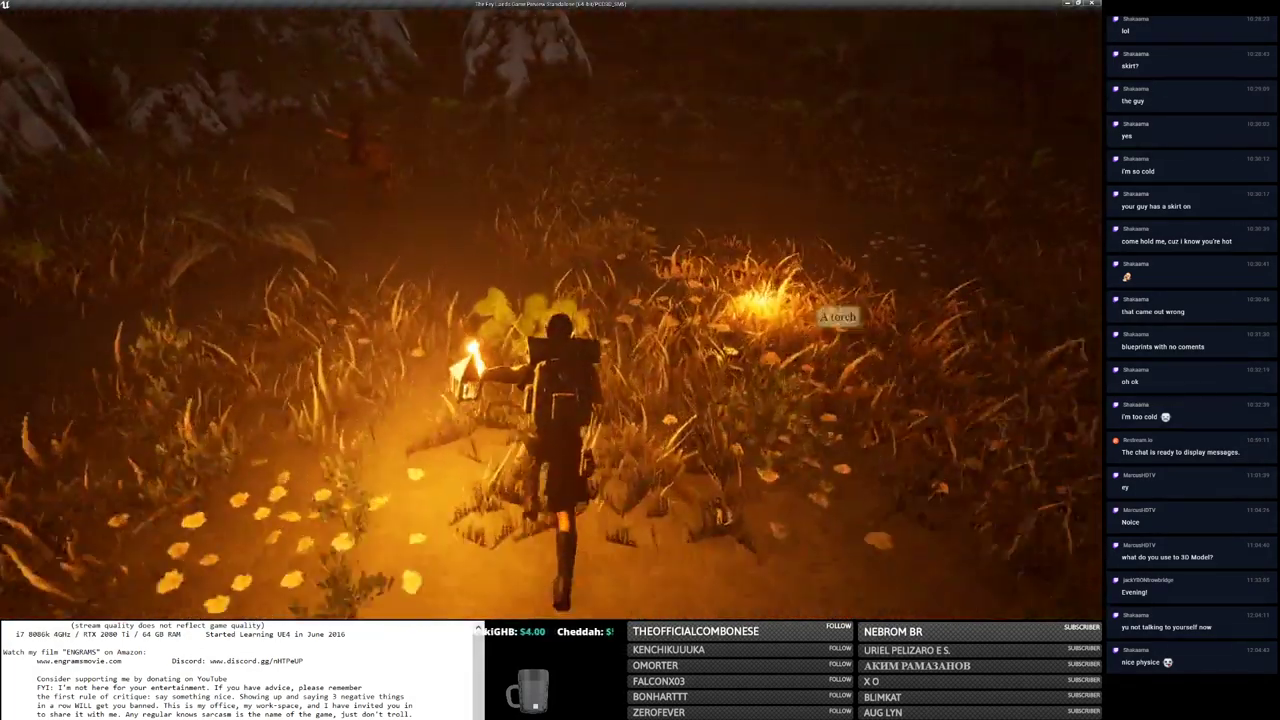
{"action": "key", "text": "a"}
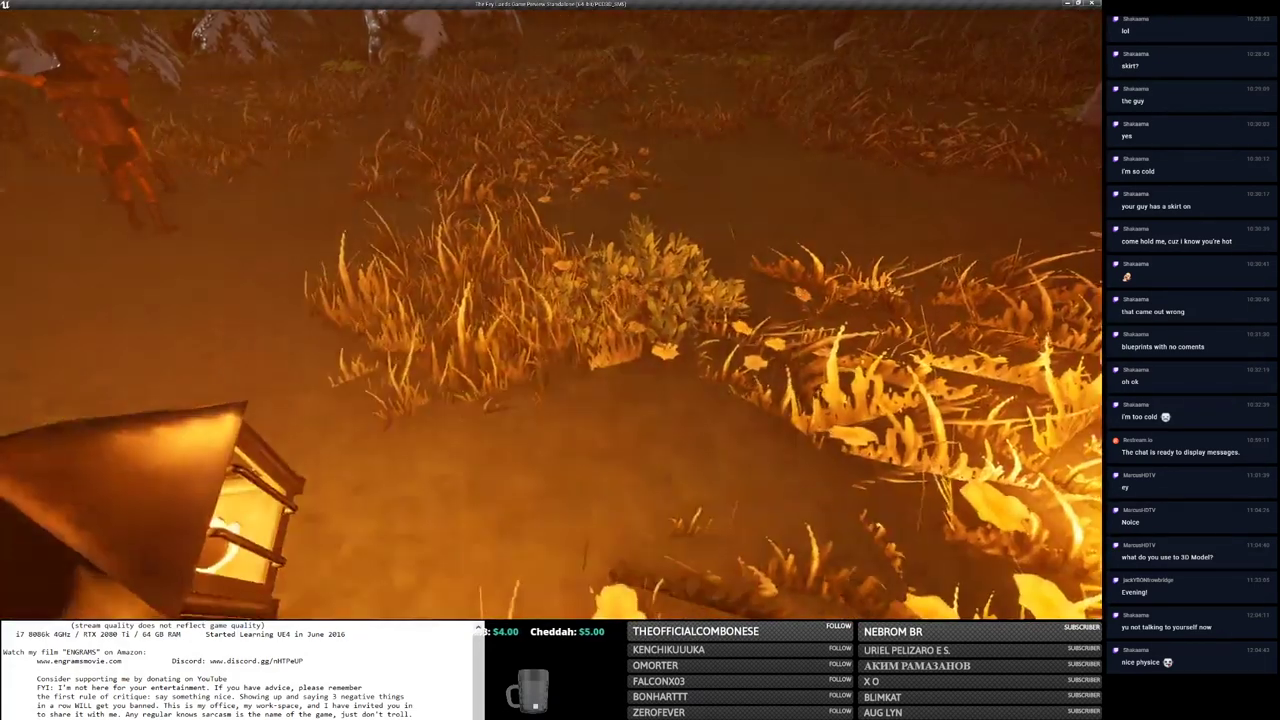
{"action": "key", "text": "w"}
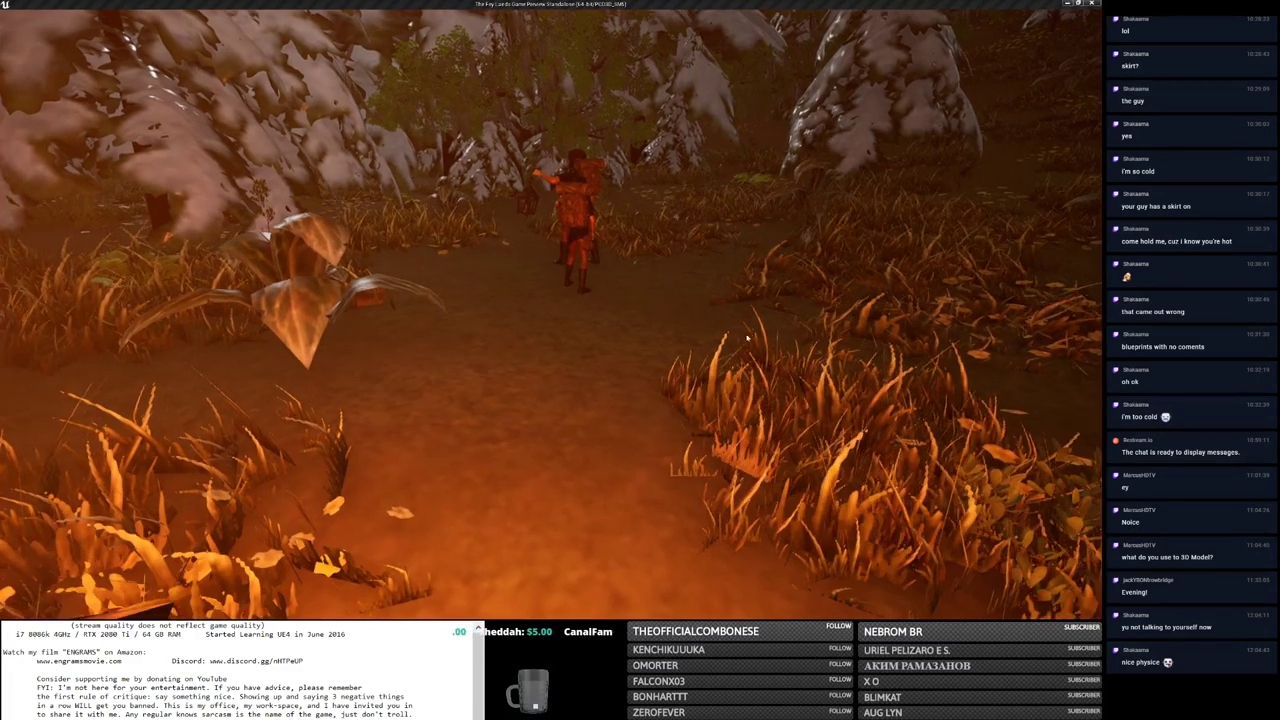
{"action": "left_click_drag", "start_coordinate": [652, 337], "coordinate": [420, 340]}
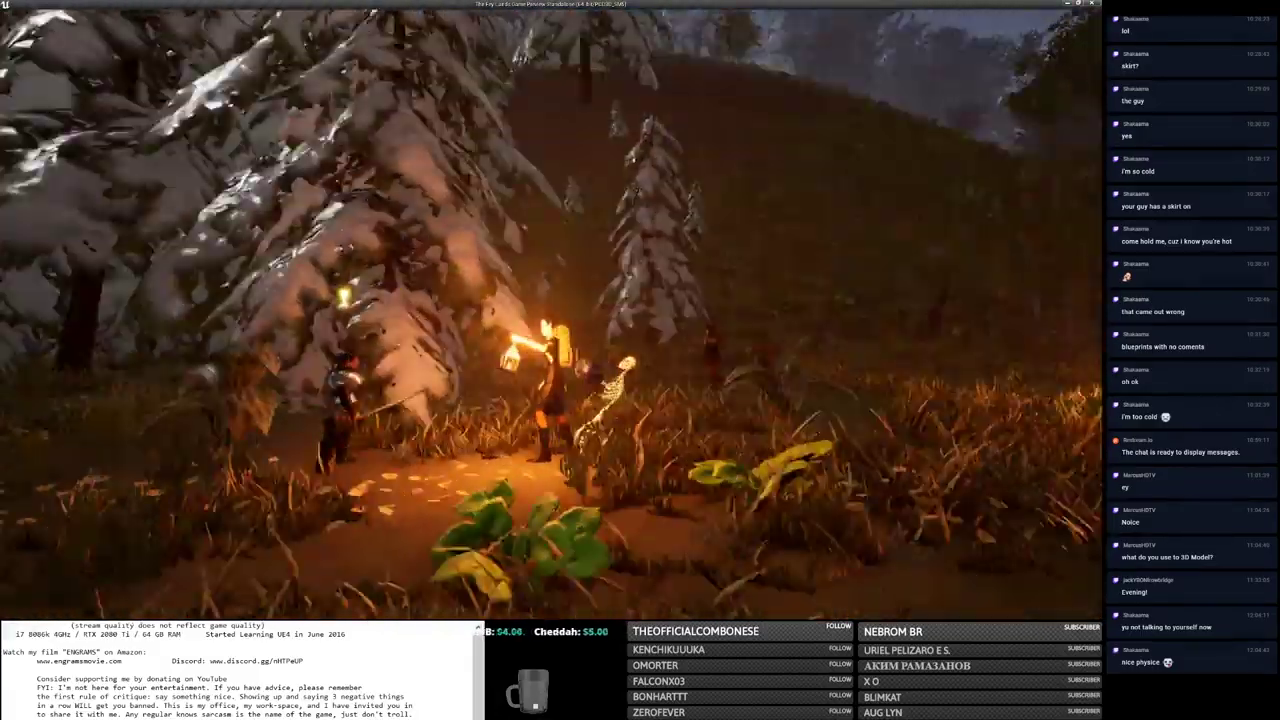
{"action": "key", "text": "v"}
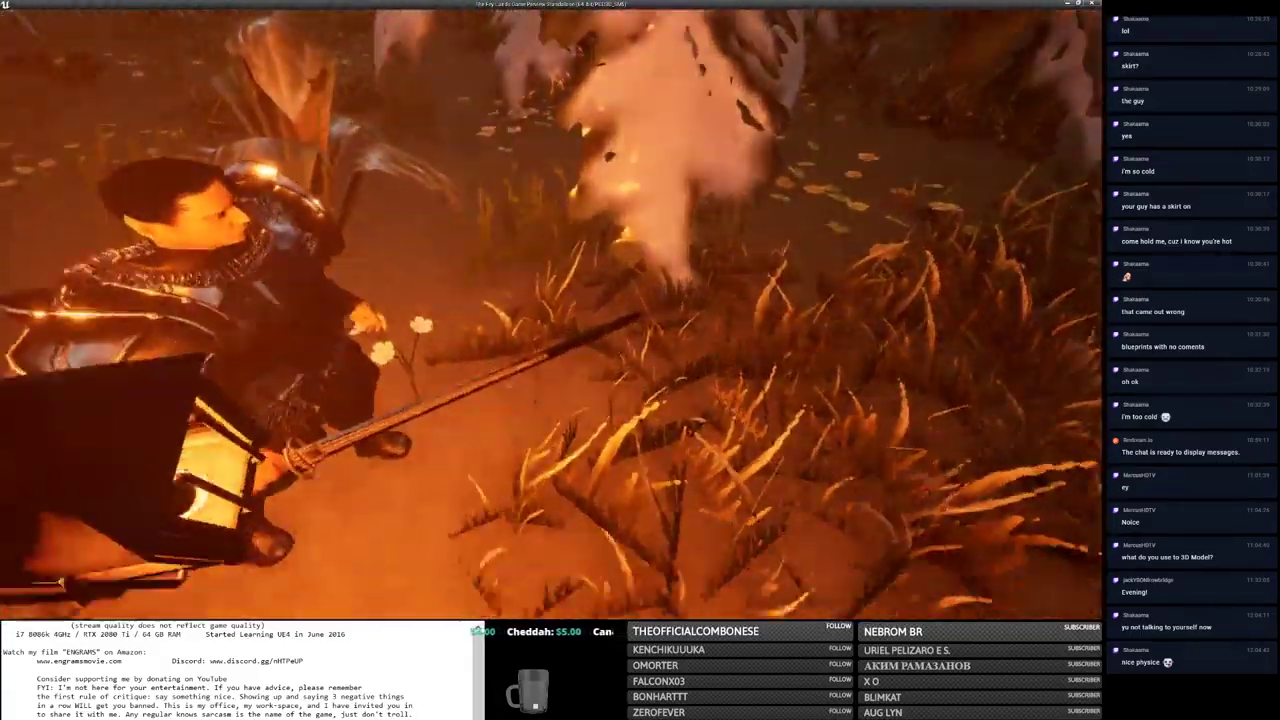